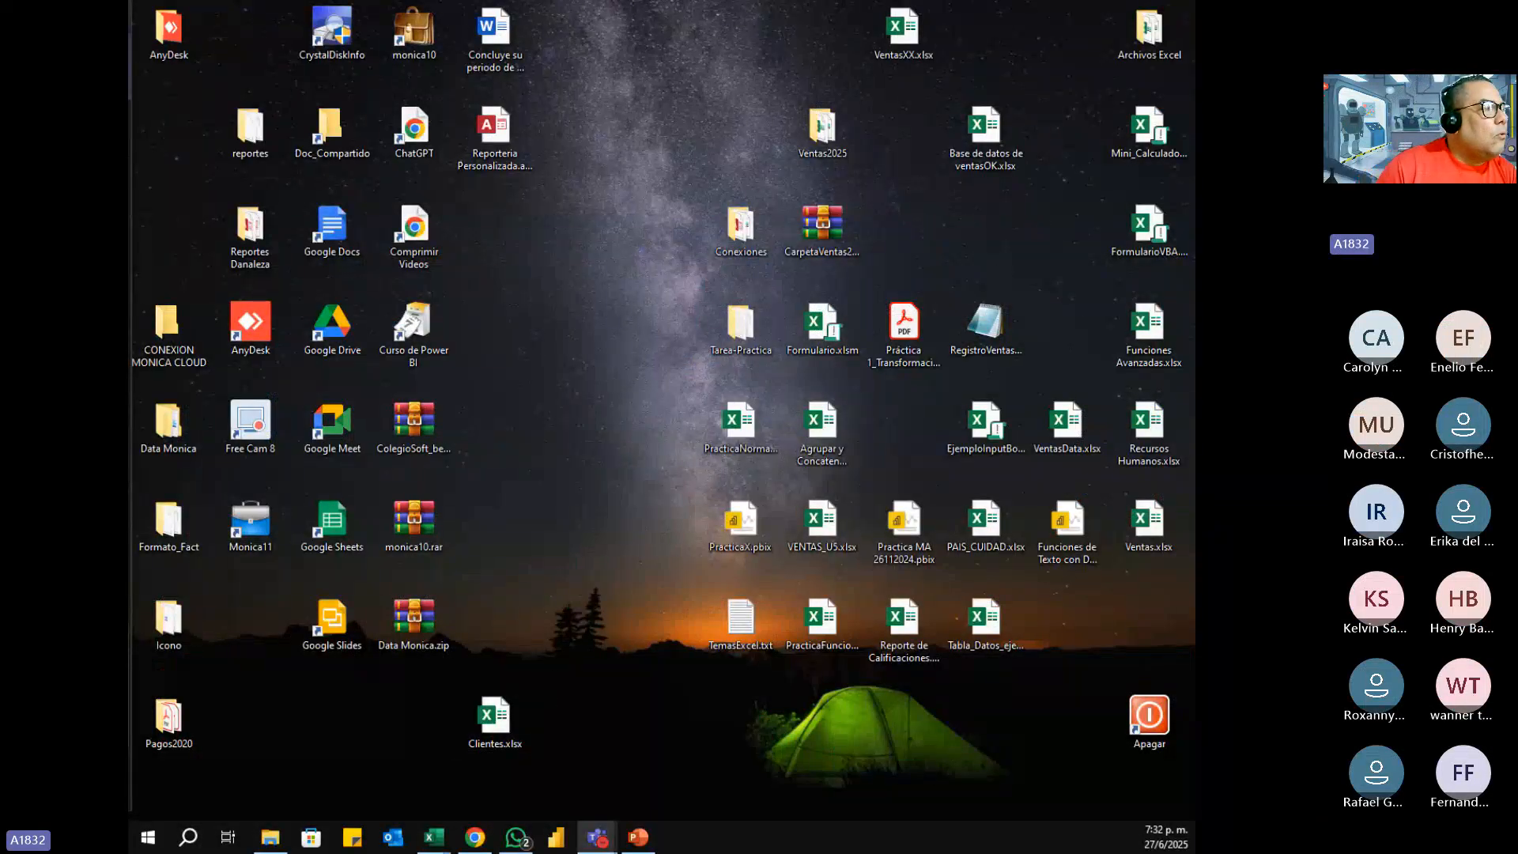
Step: Switch to the blank Excel workbook and maximize its window
key(alt+Tab)
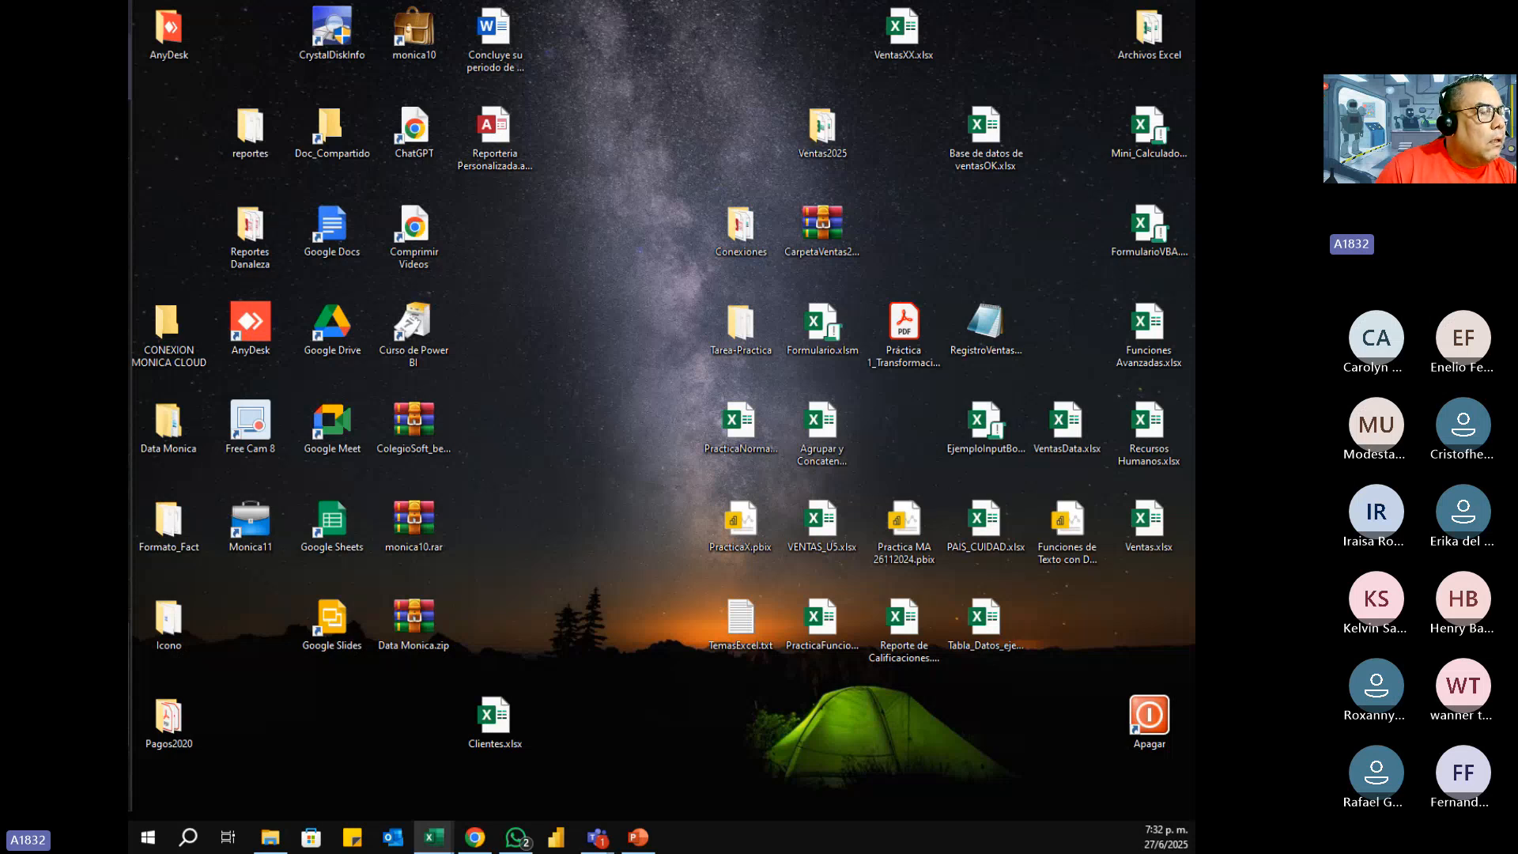
drag(129, 111, 823, 125)
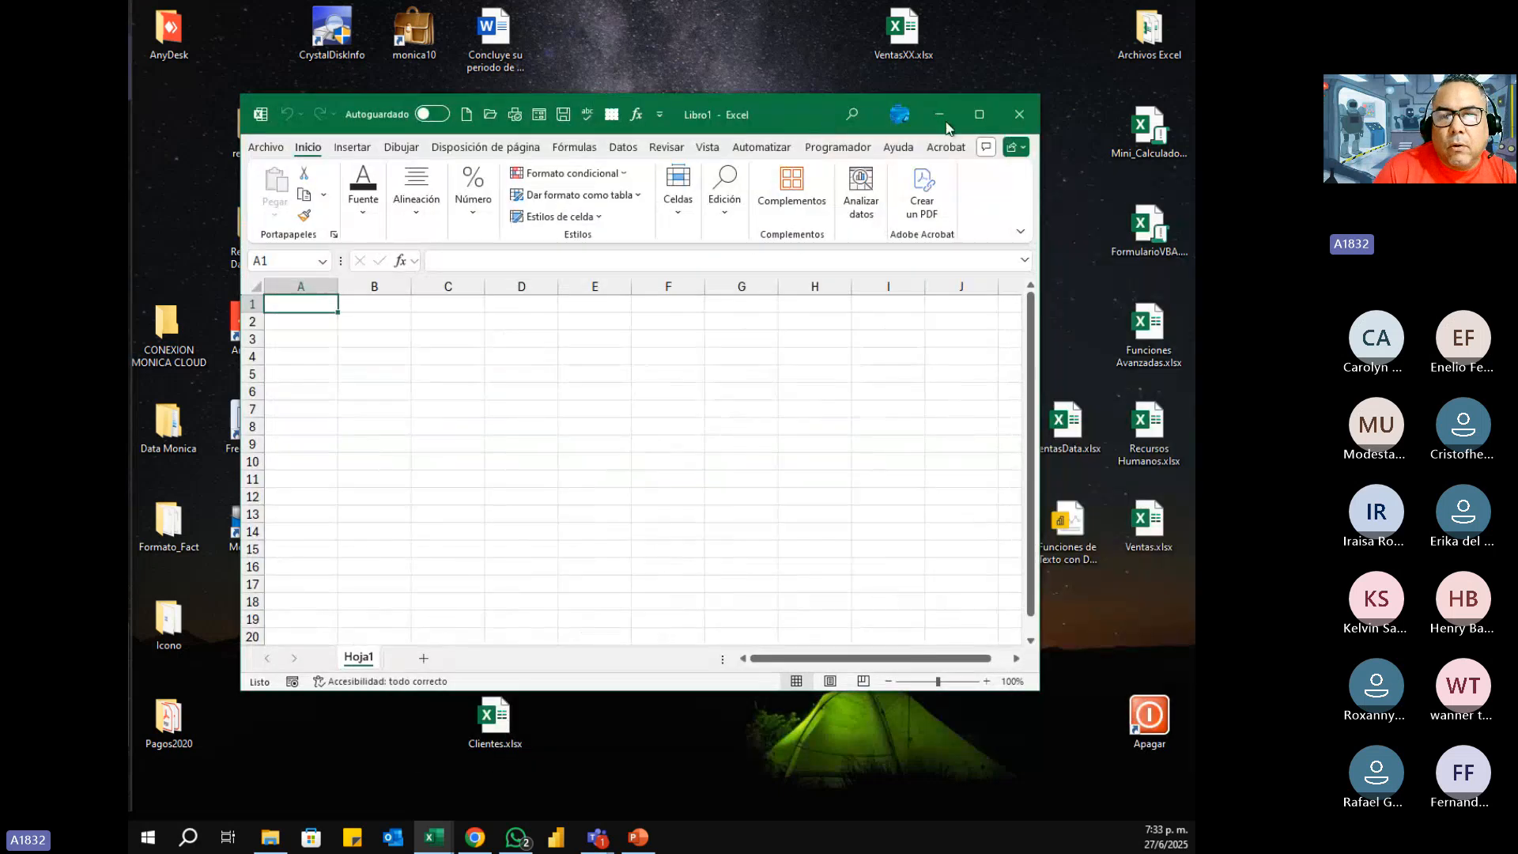
click(979, 115)
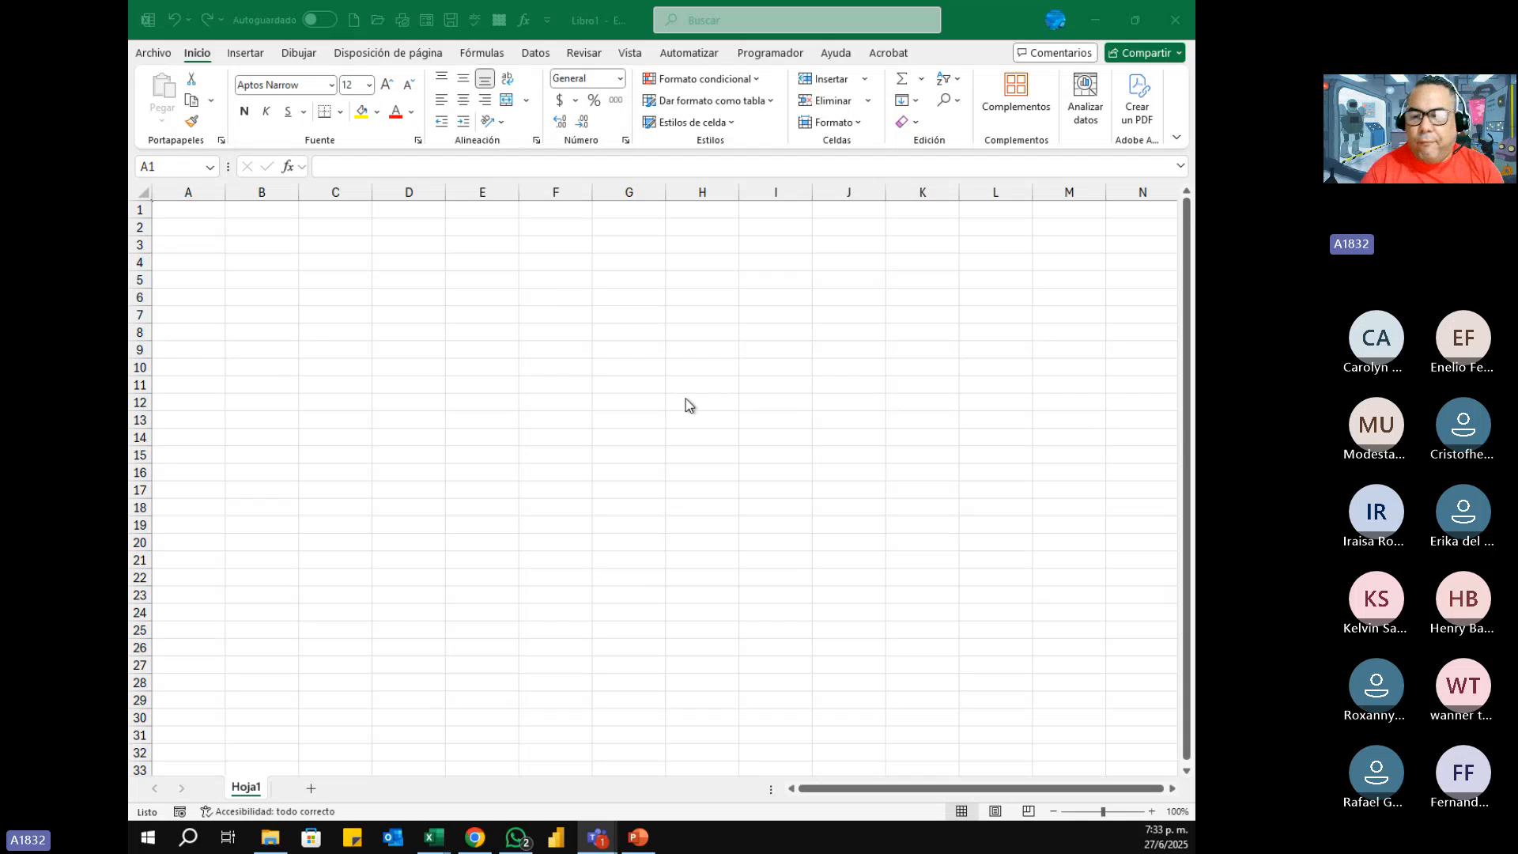
Step: Enter the title FUNCIONES DE FECHA in cell A1 of the empty sheet
click(1152, 812)
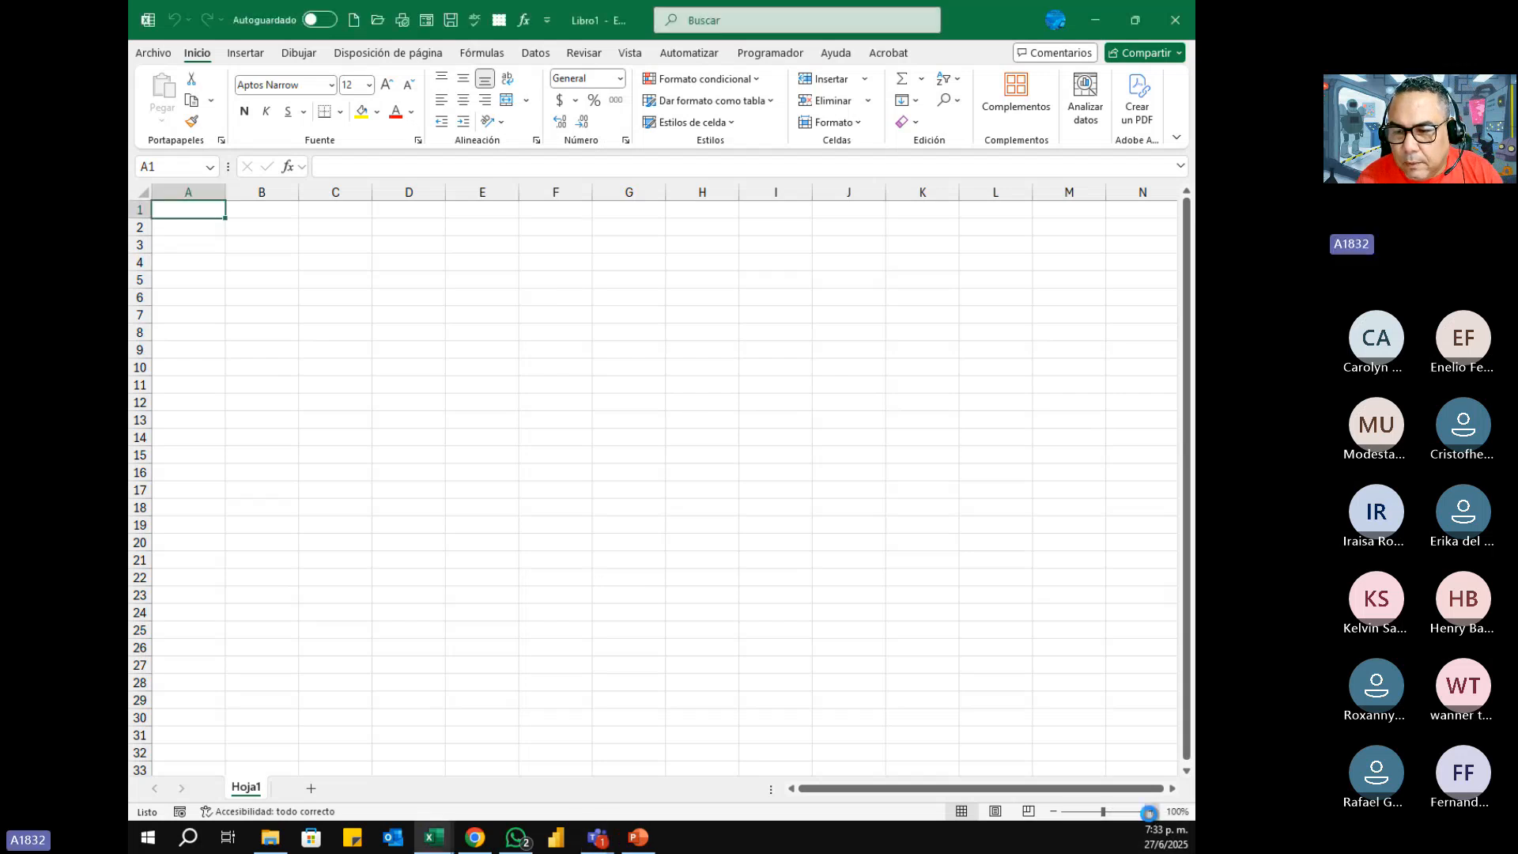
click(1152, 812)
click(1152, 812)
click(1152, 812)
click(1152, 812)
click(1152, 811)
click(1152, 812)
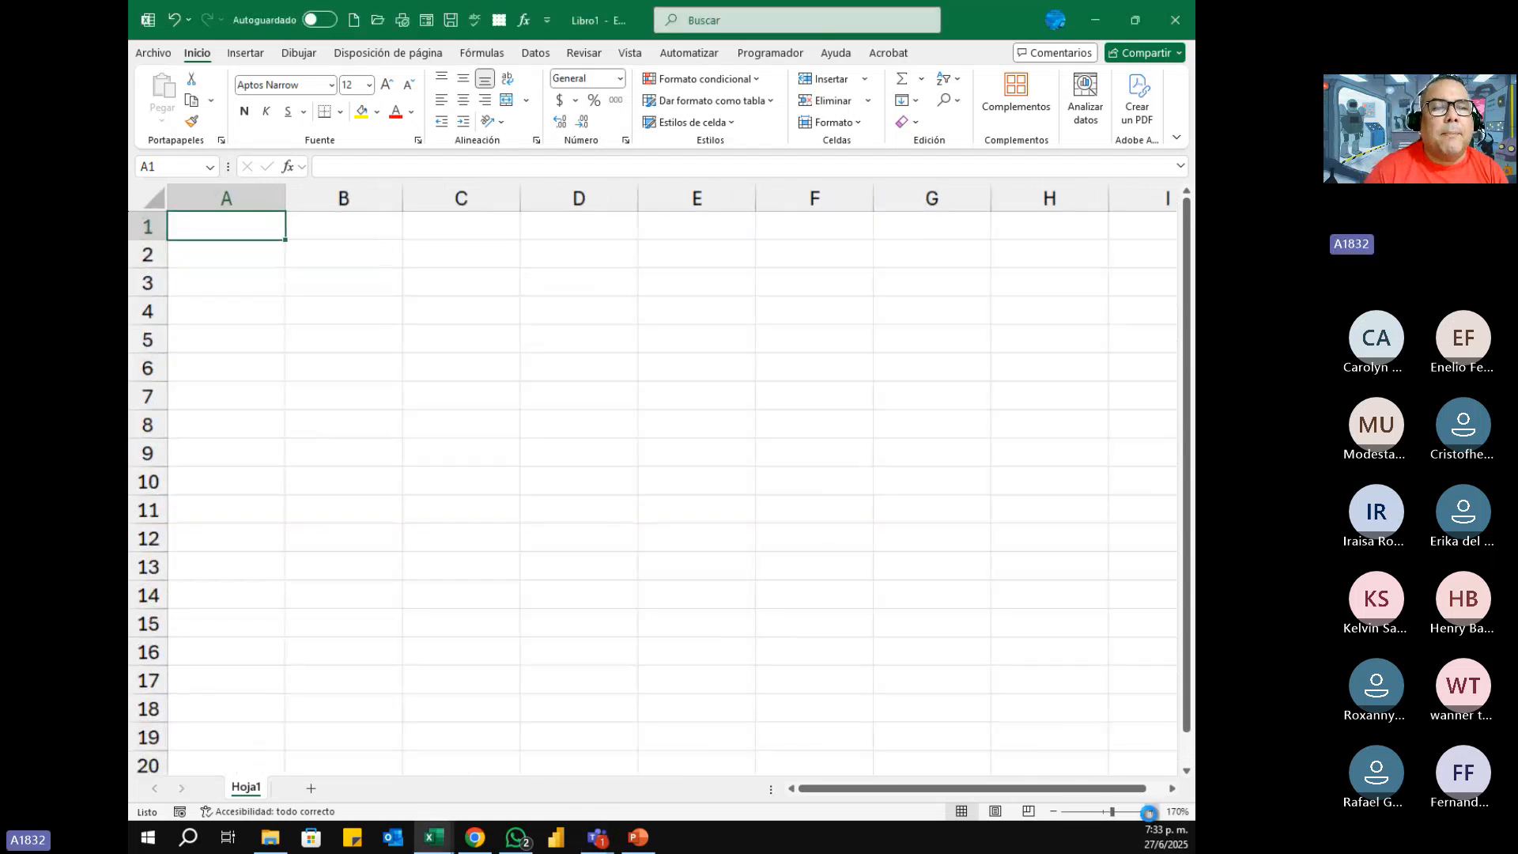
click(1152, 812)
click(1152, 812)
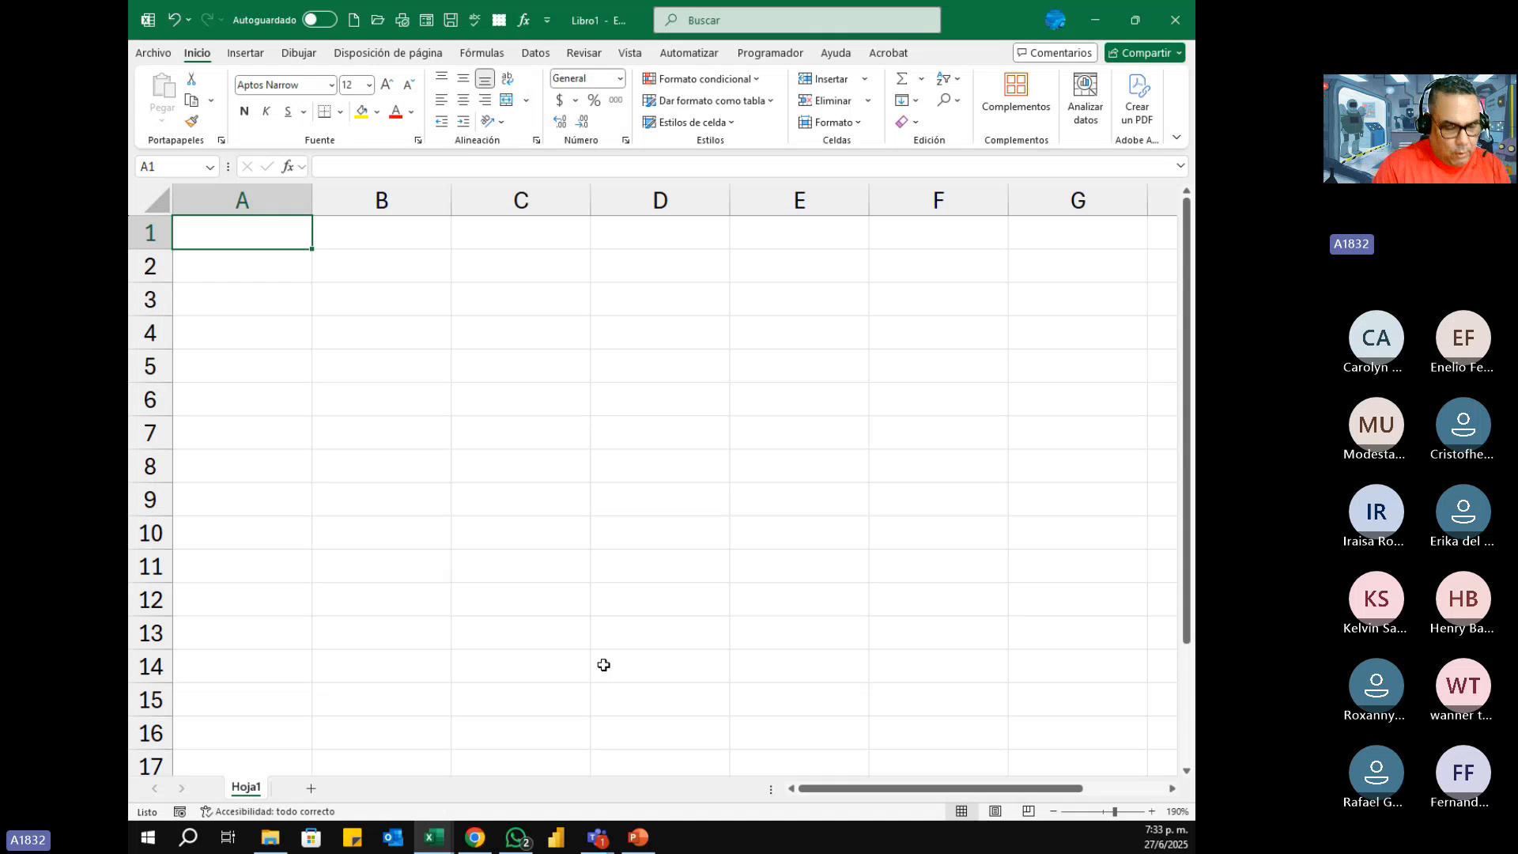
text(FUN)
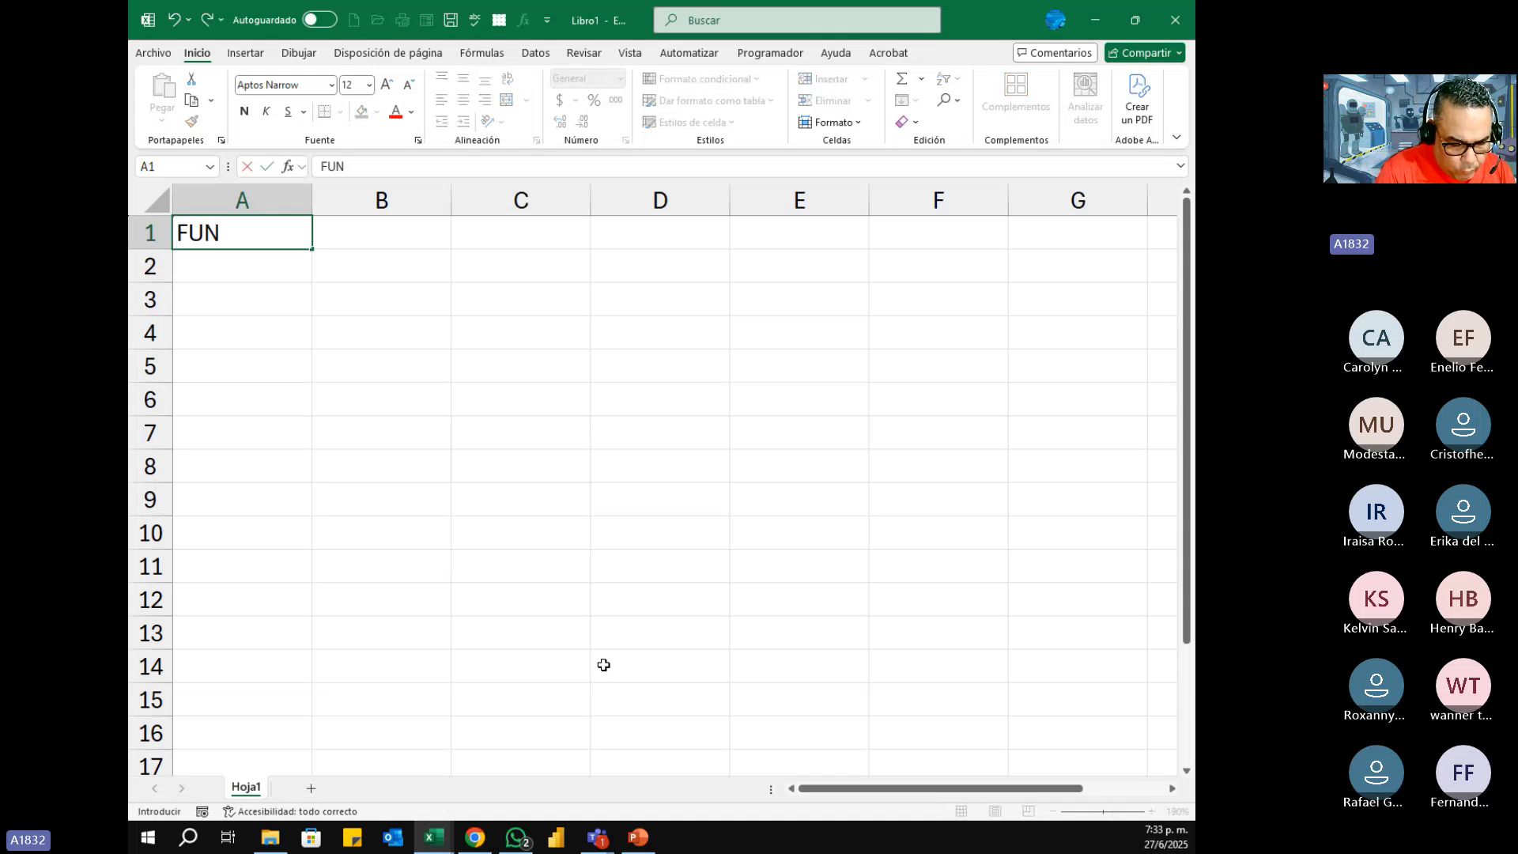
text(CIONES)
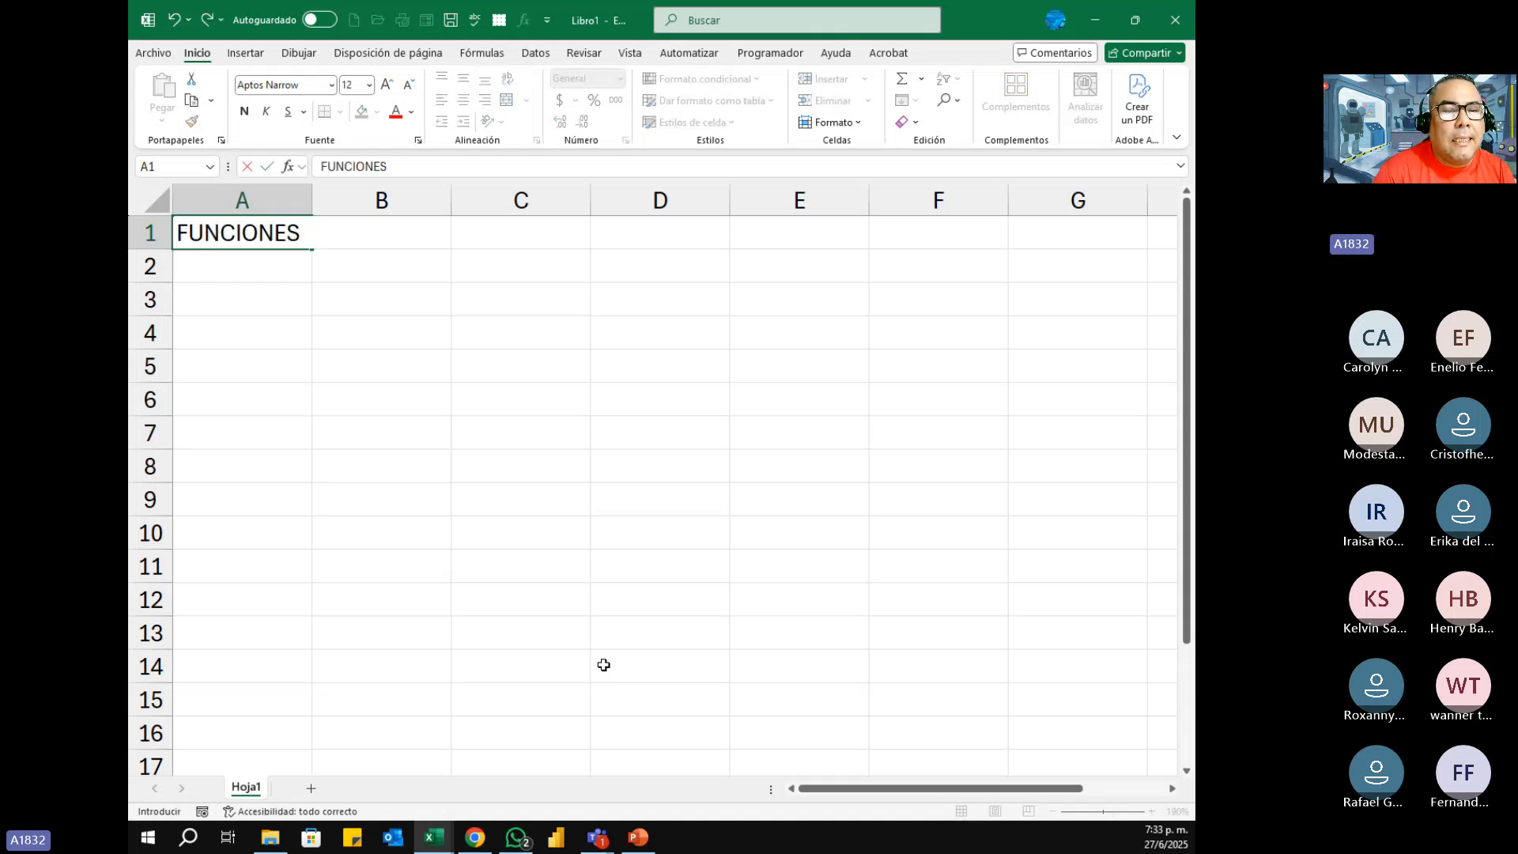
text( DE FECHA)
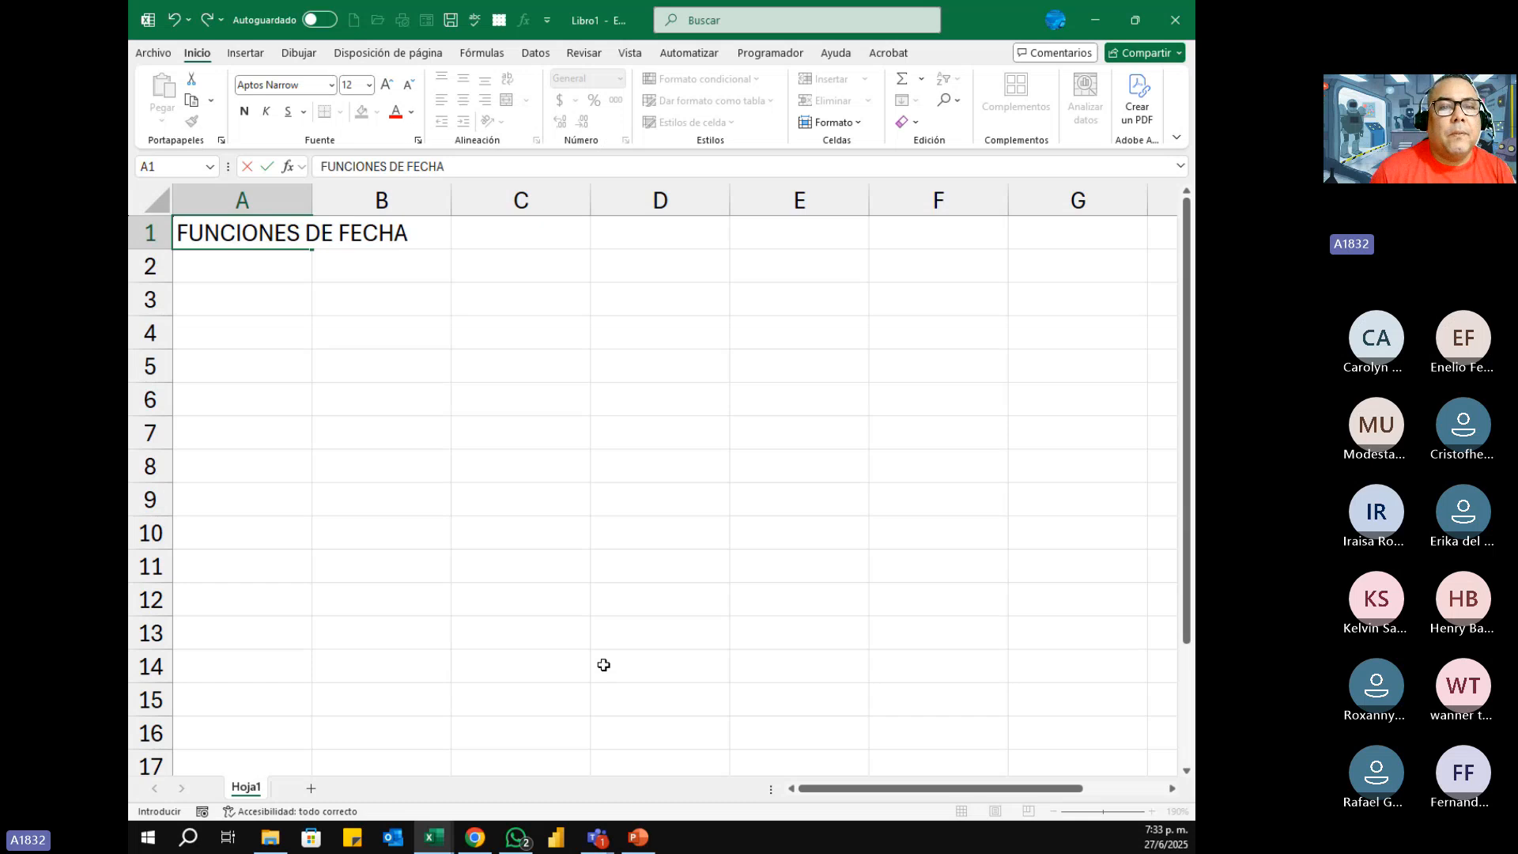
key(Return)
key(Up)
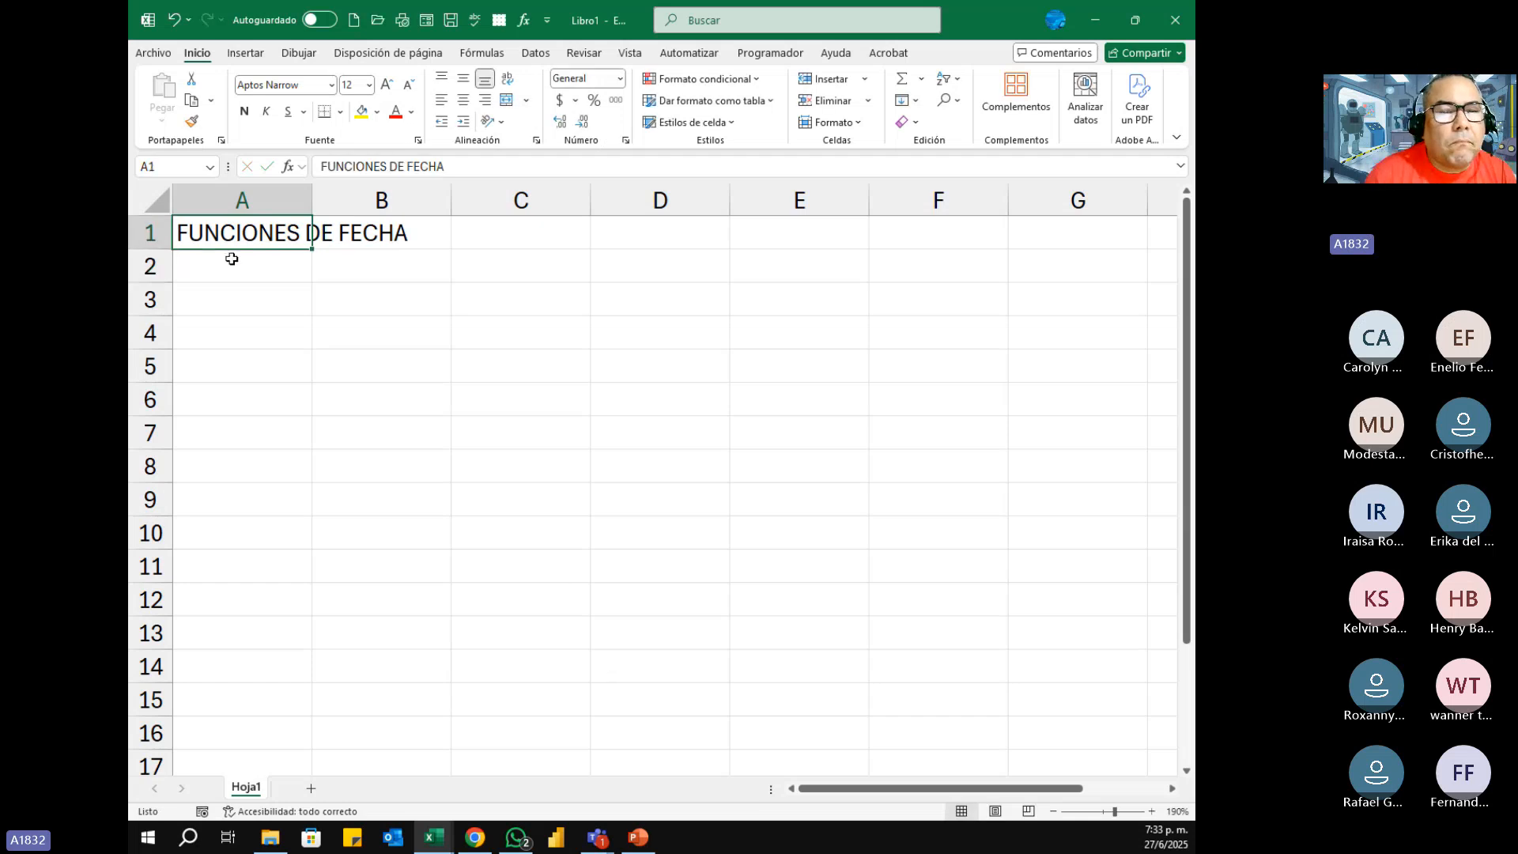
Step: Merge and center the title across A1:C1 and apply the Énfasis3 cell style to it
drag(218, 232, 464, 251)
drag(260, 236, 491, 237)
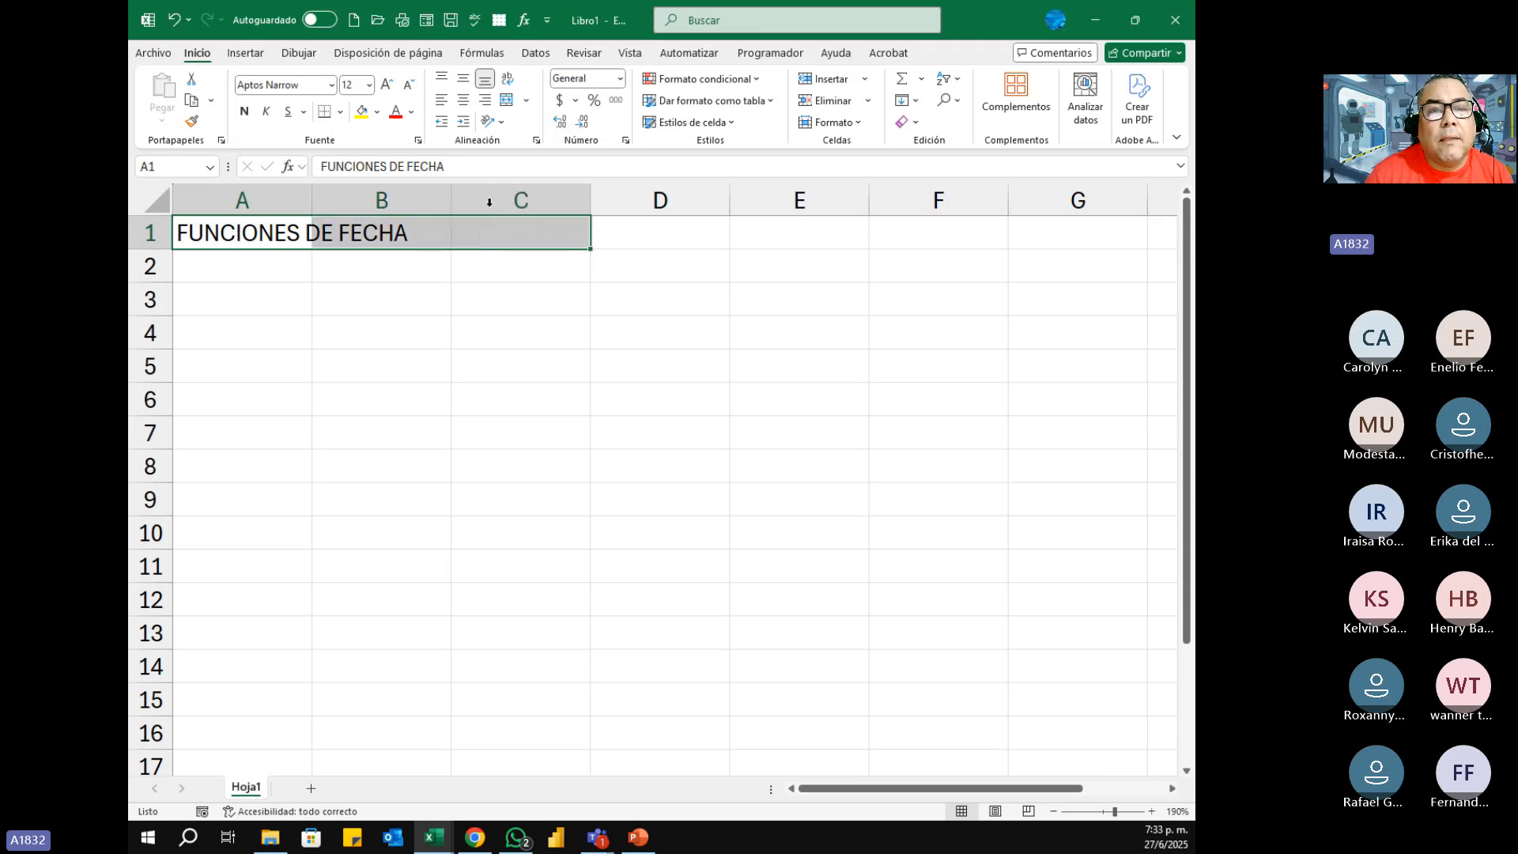
click(506, 99)
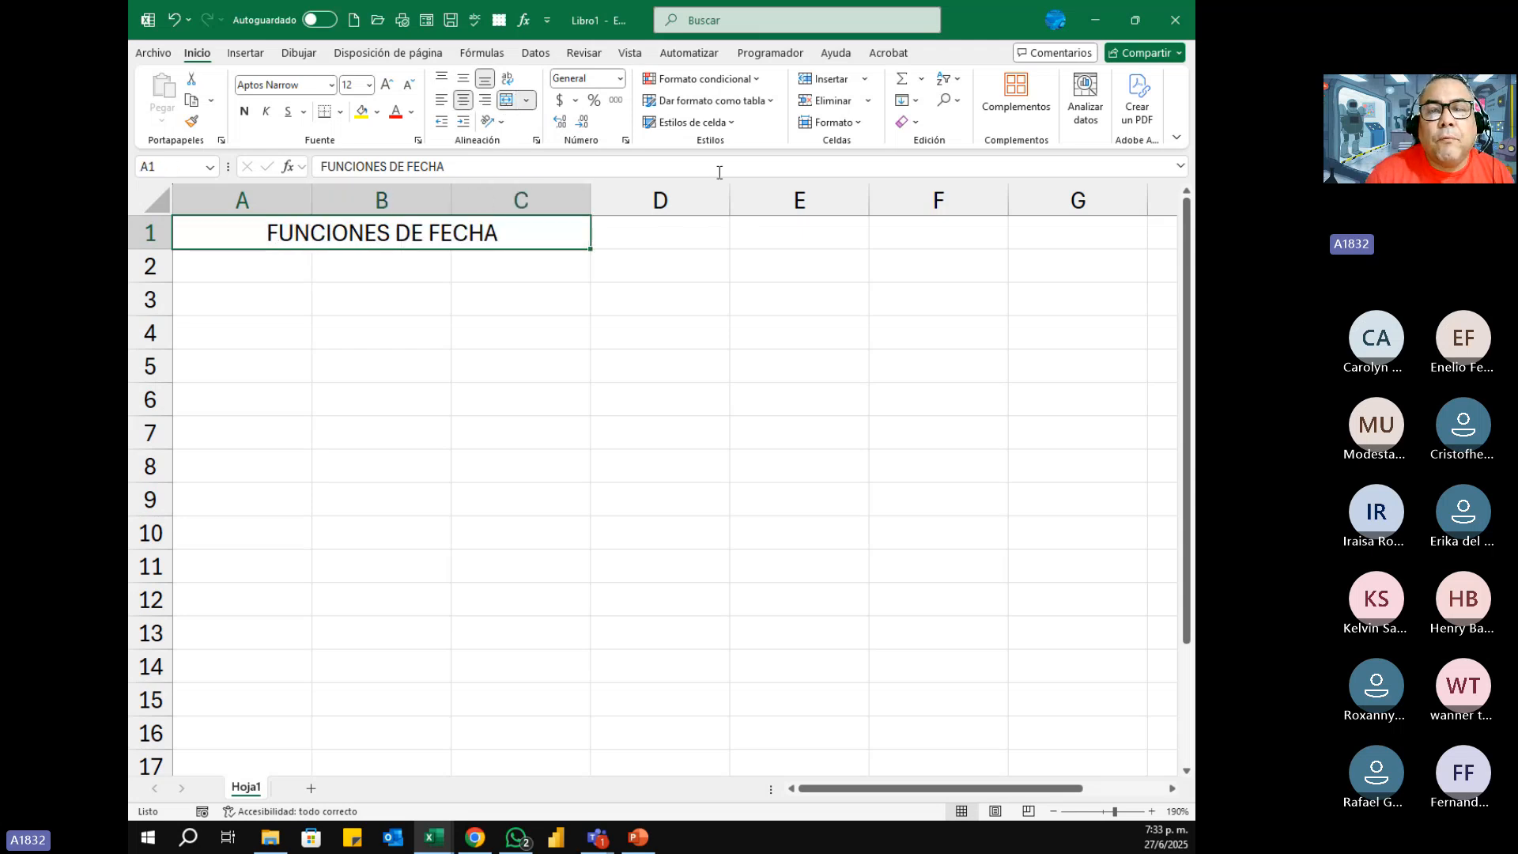
click(763, 109)
click(763, 112)
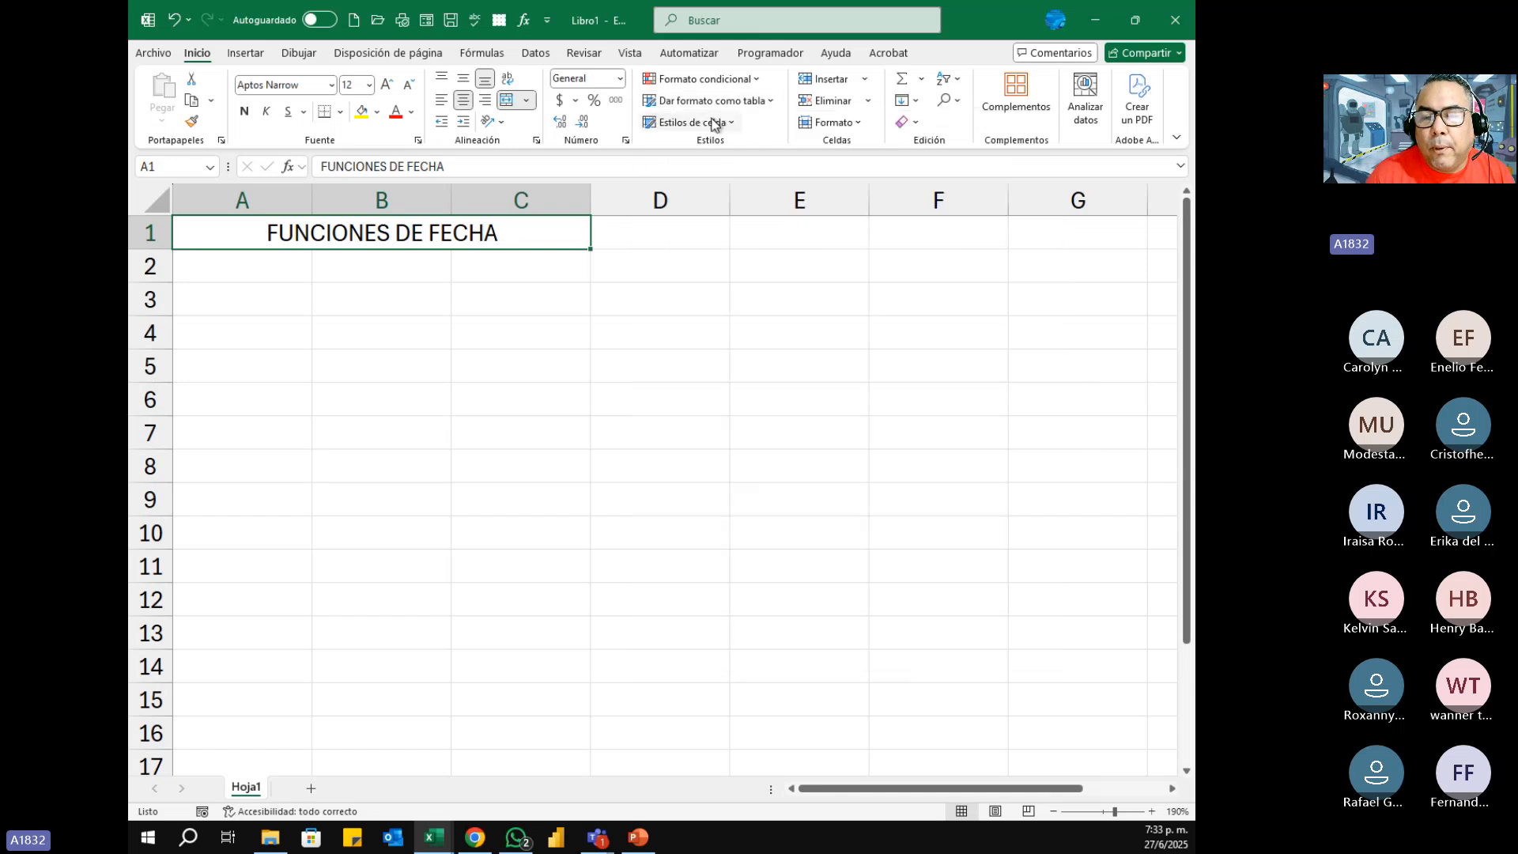
click(714, 122)
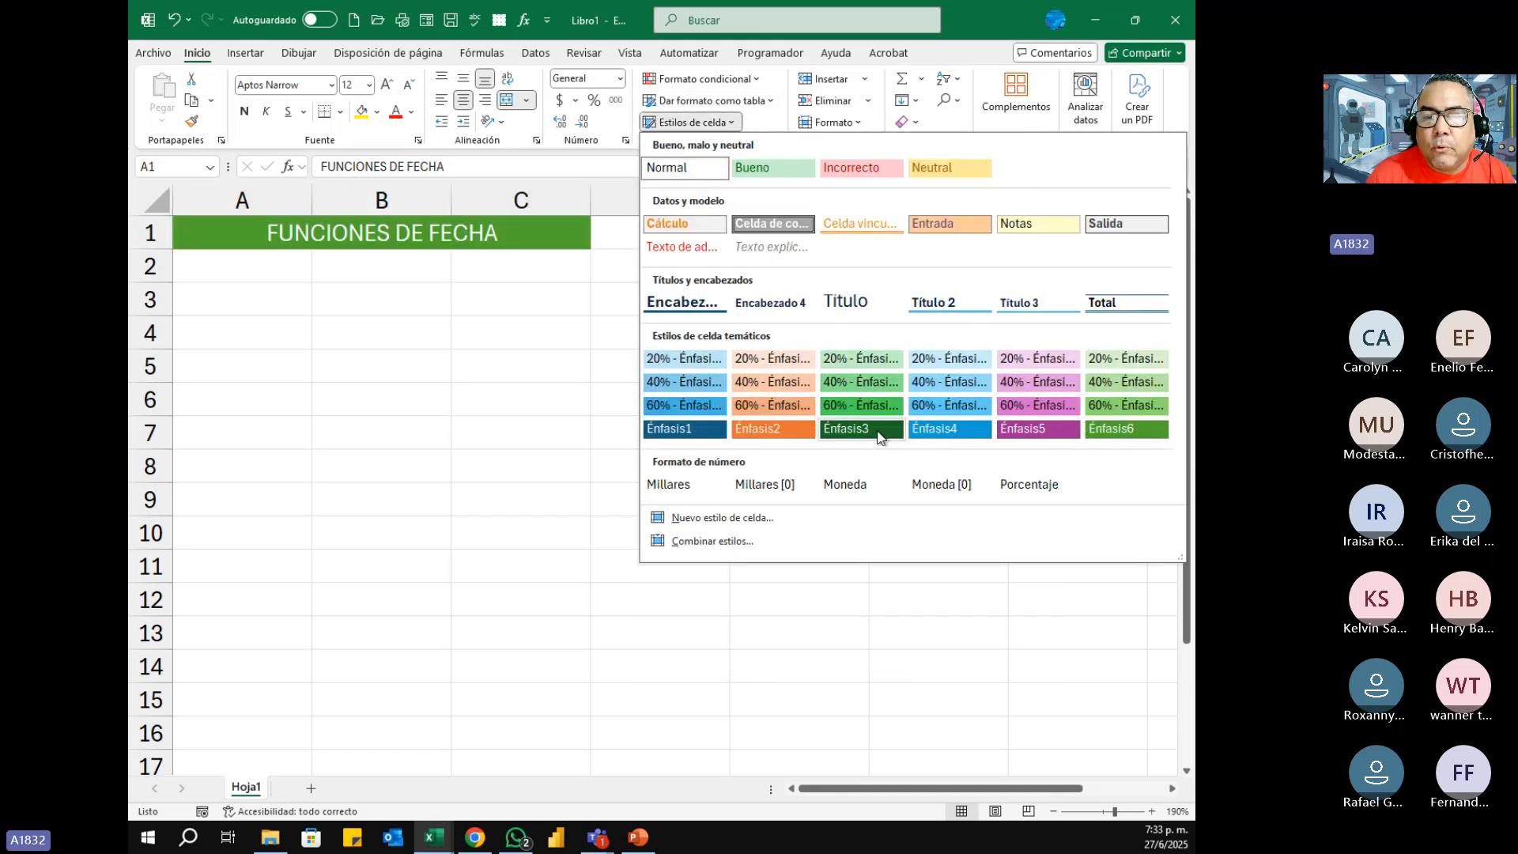
click(877, 431)
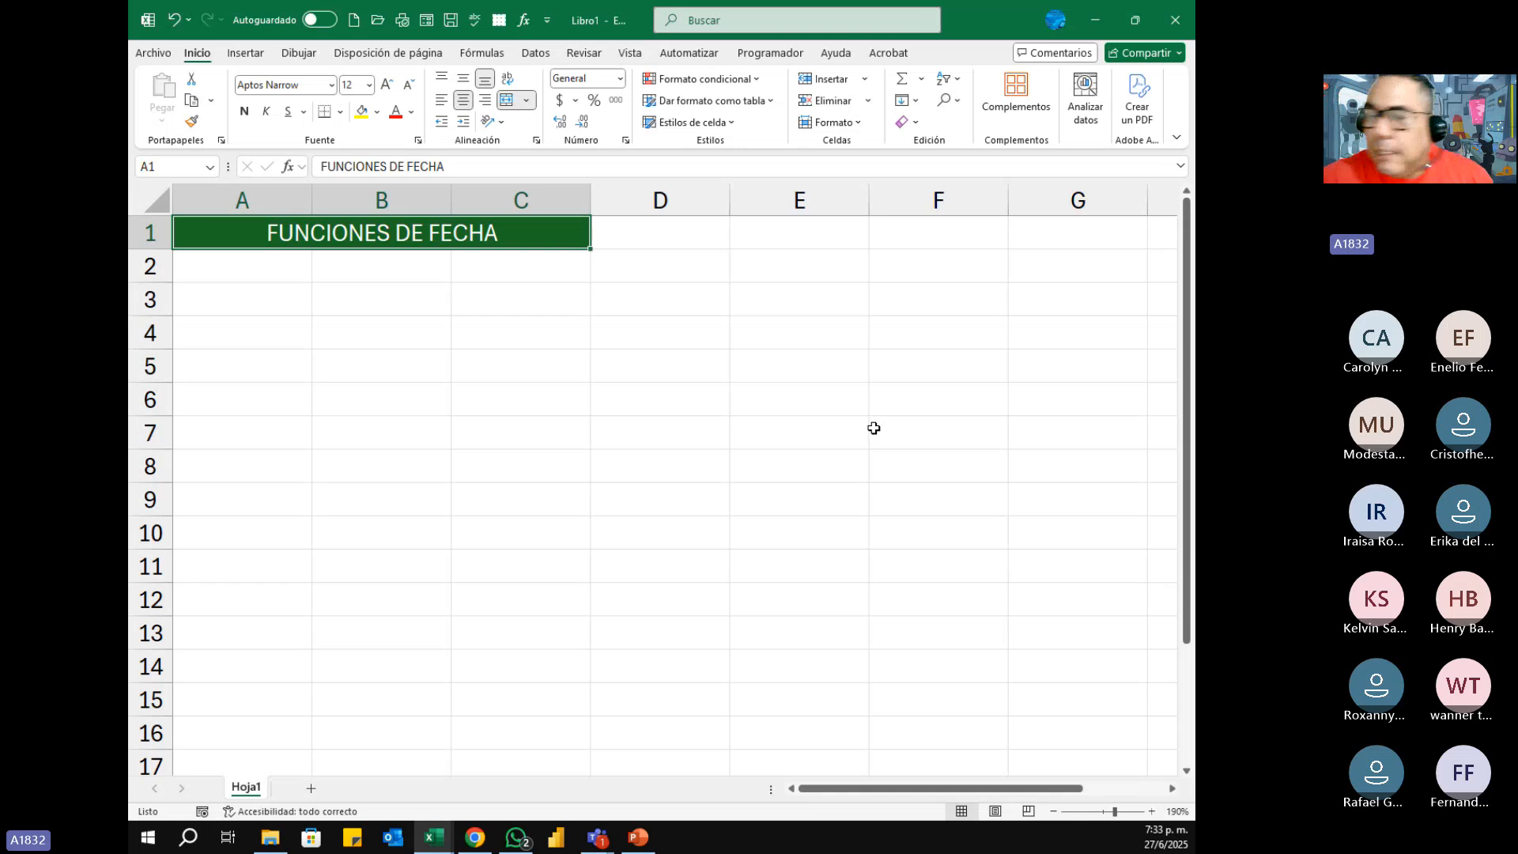
Step: List the function names HOY, AHORA and FECHA in uppercase in cells A2 to A4
click(260, 276)
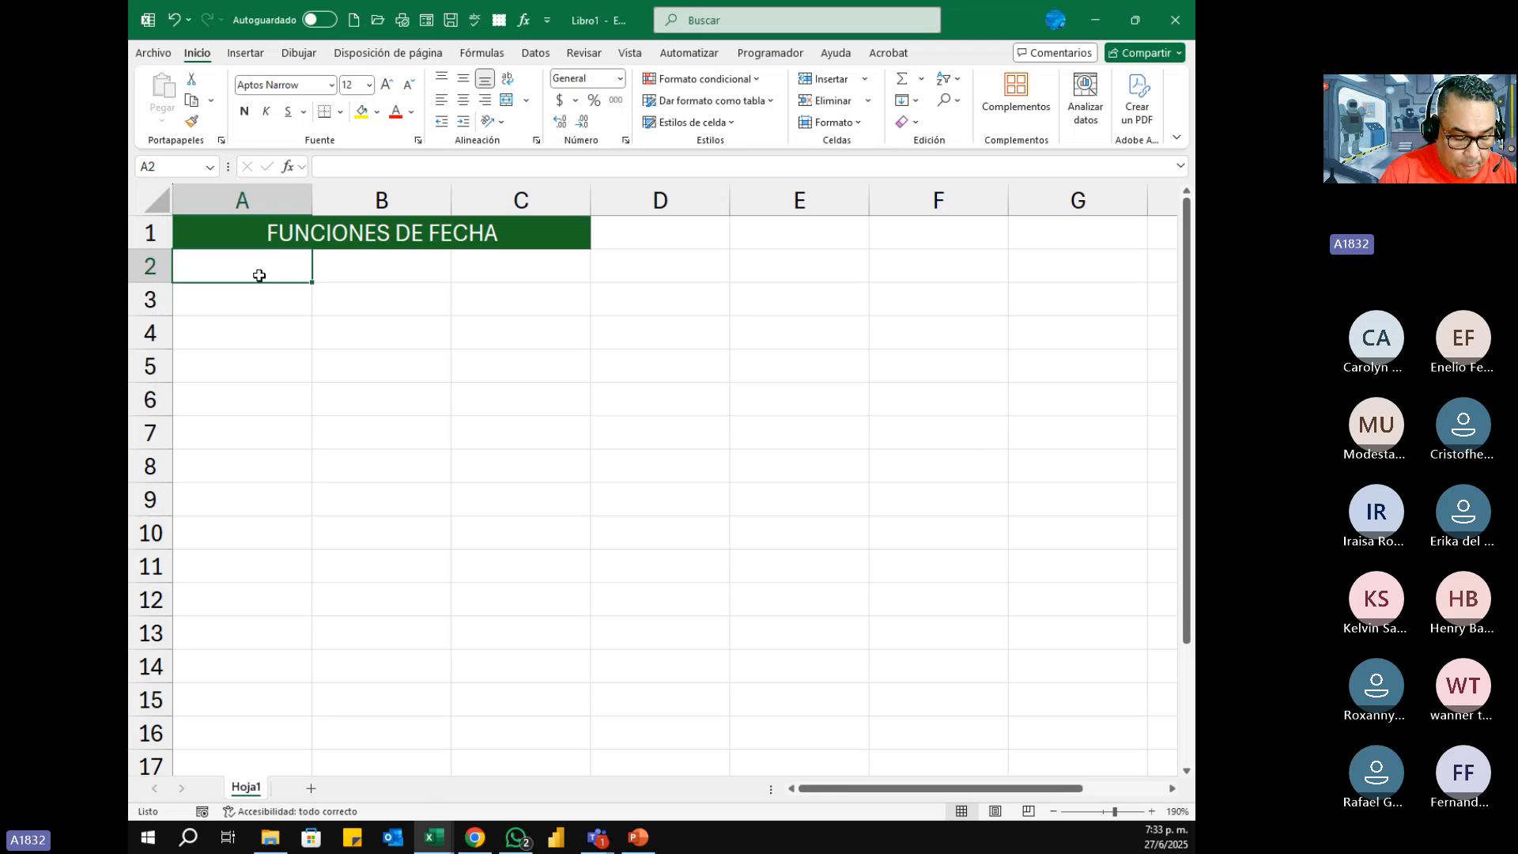
text(h)
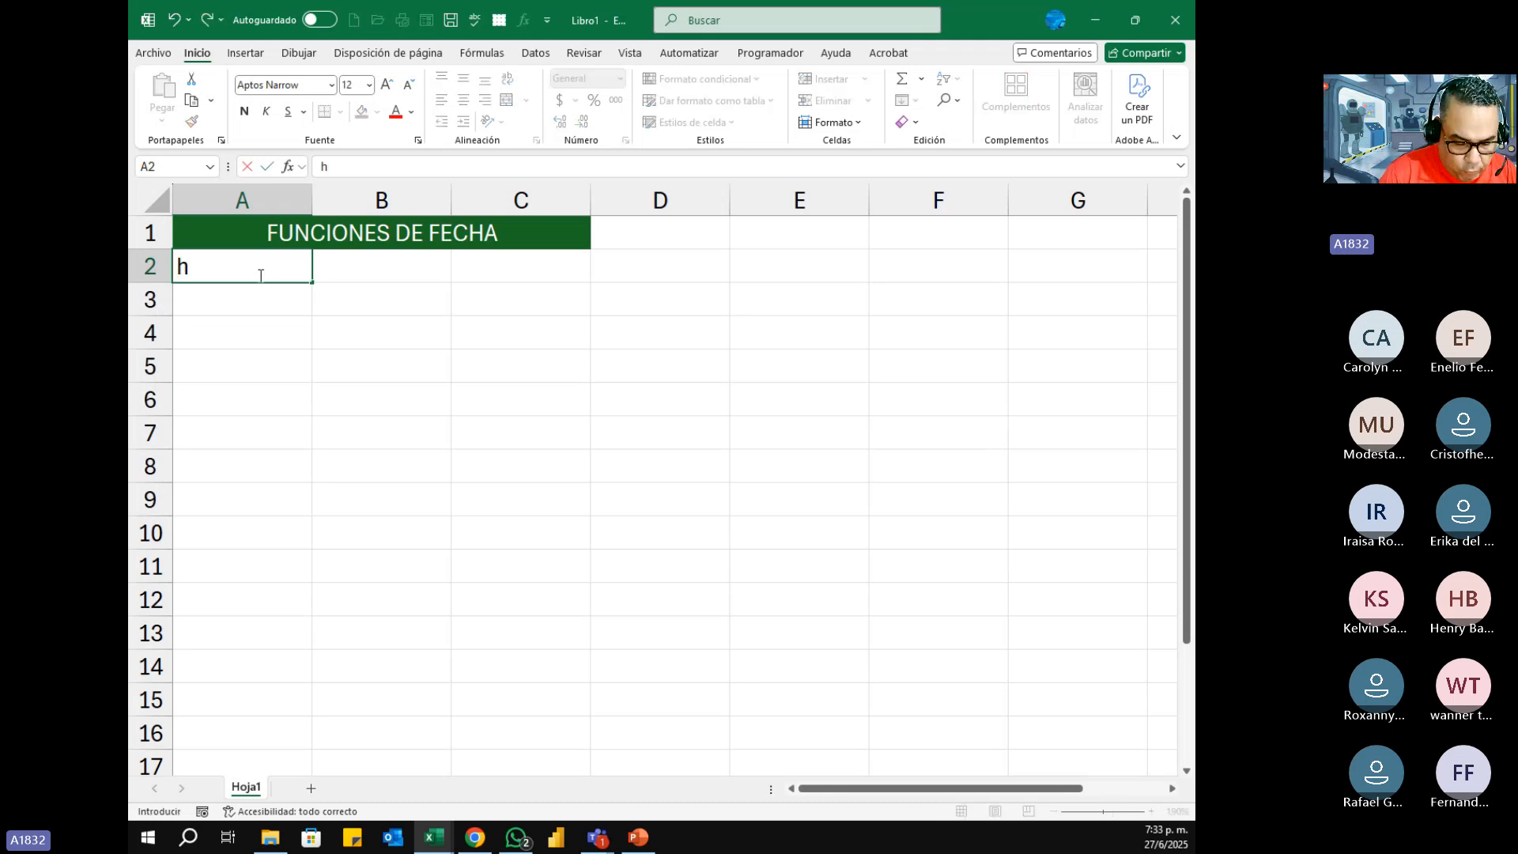
text(oy)
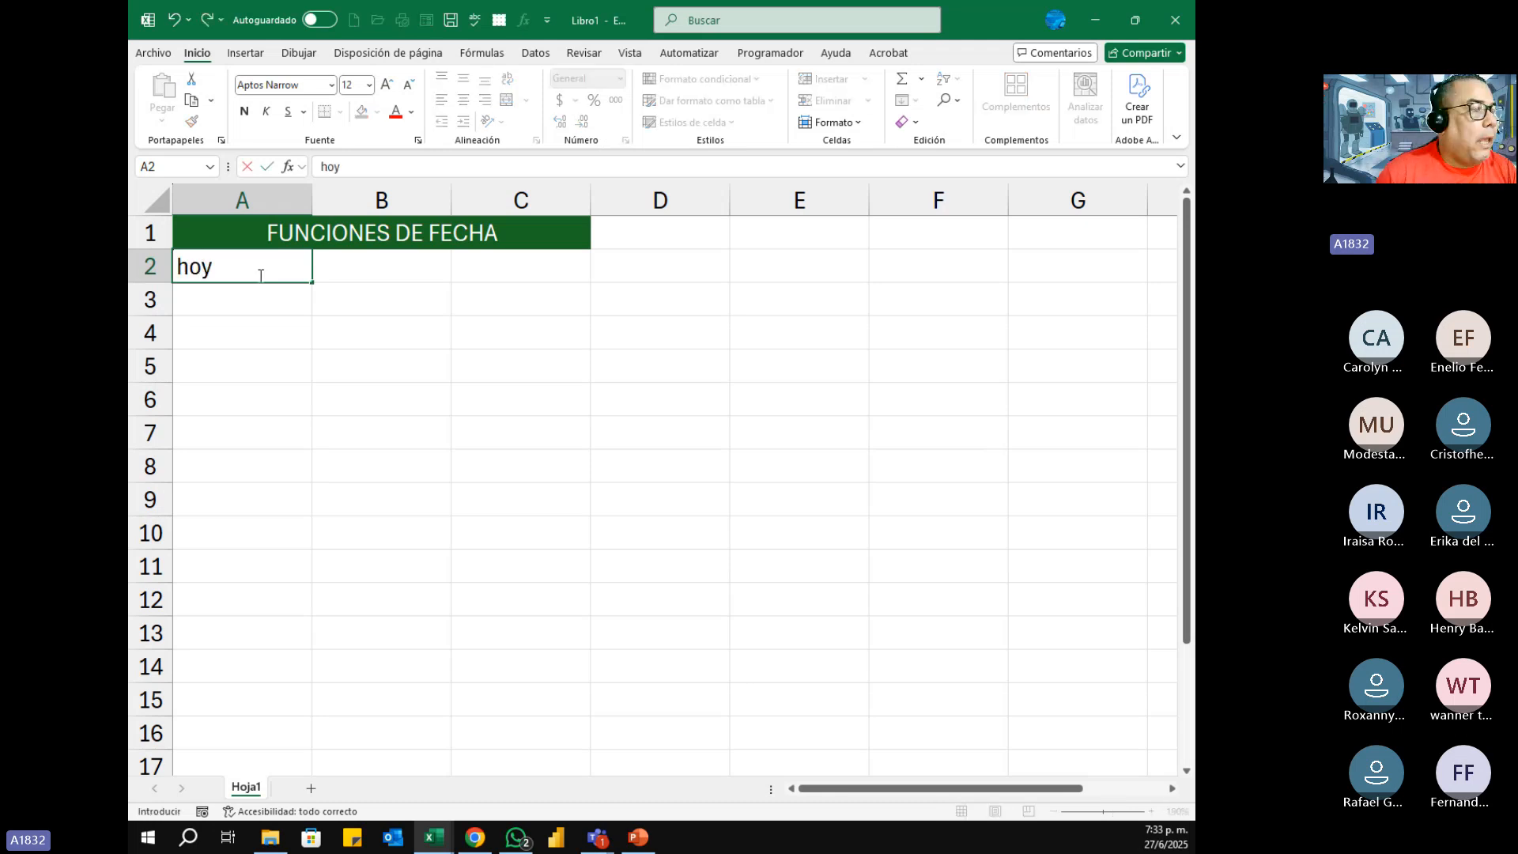
key(BackSpace)
key(BackSpace)
key(BackSpace)
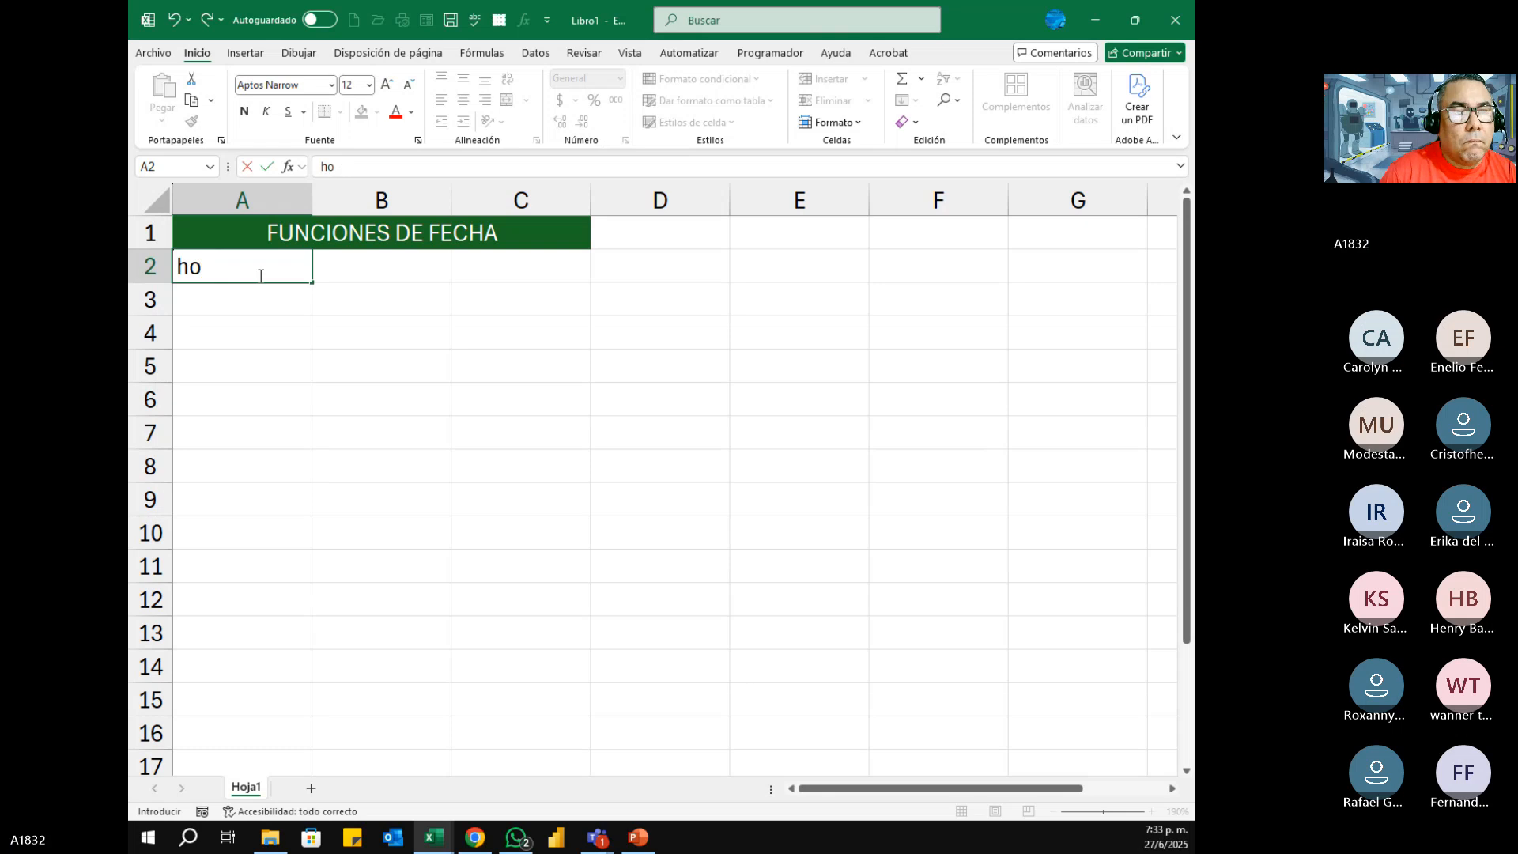
text(HOY)
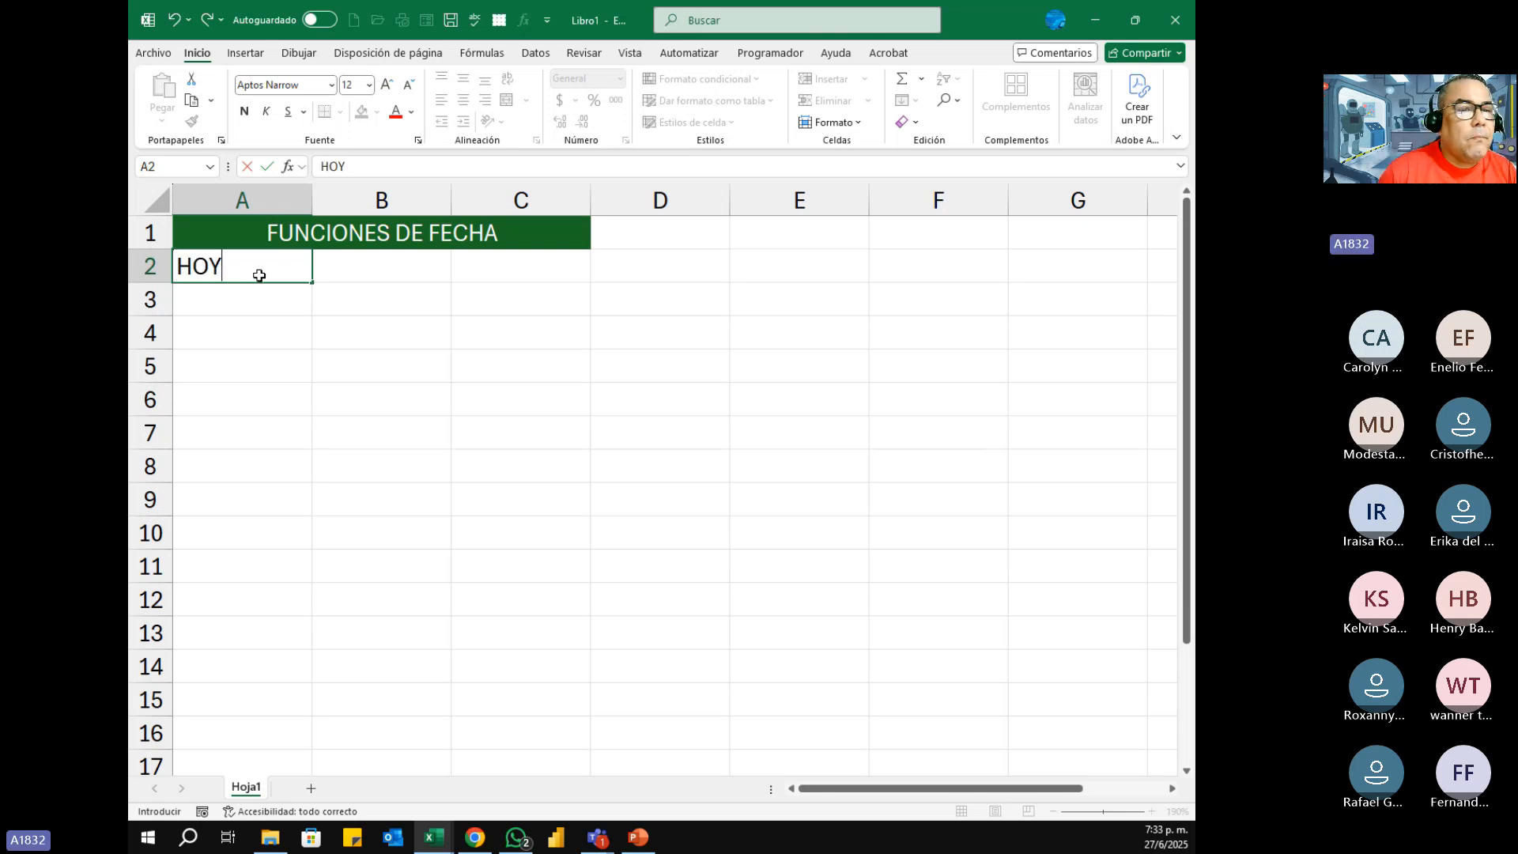
key(Return)
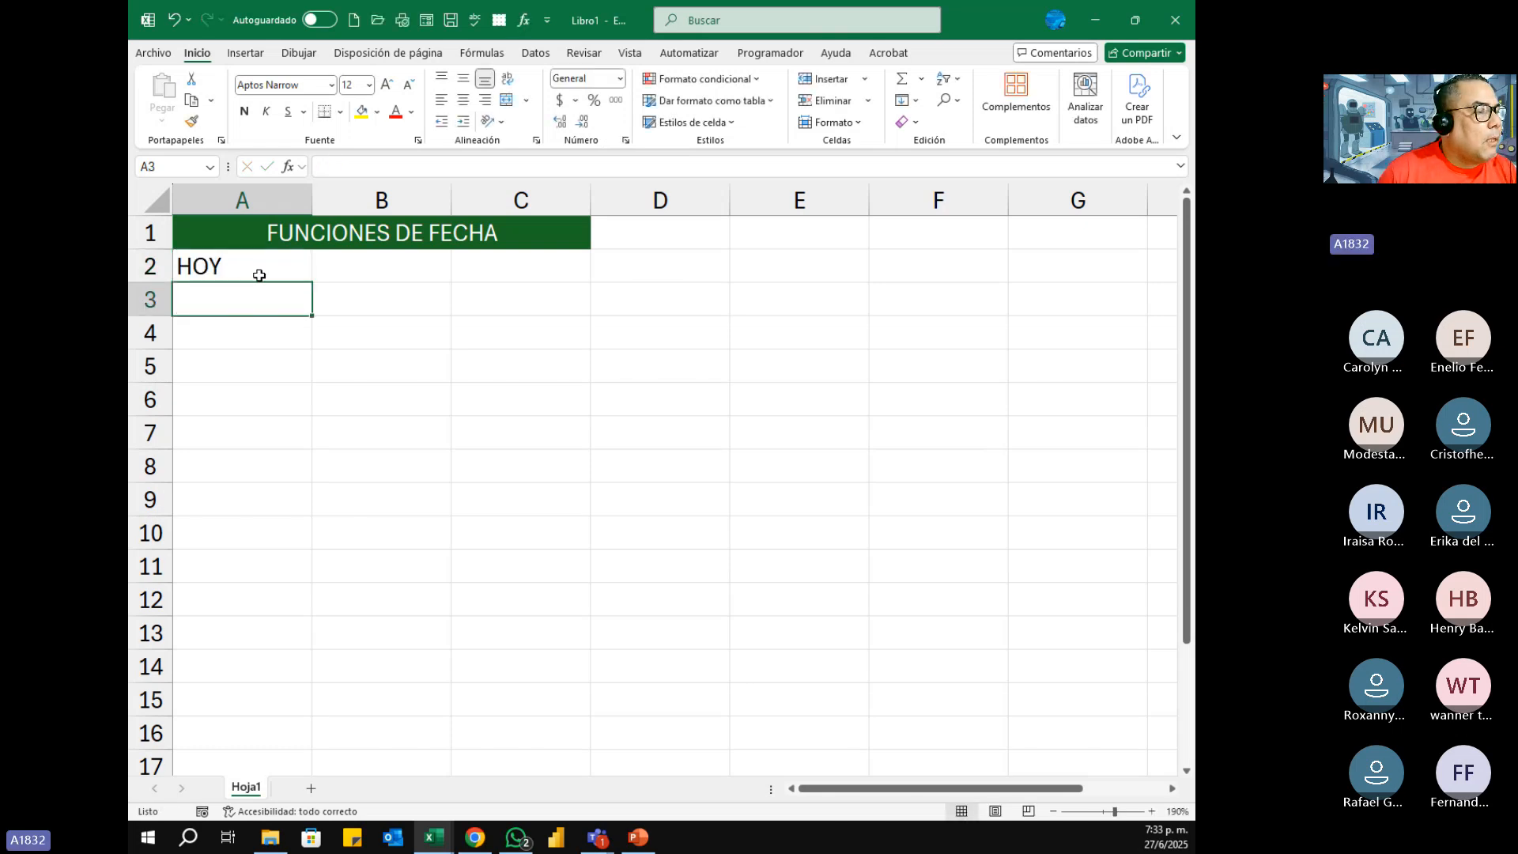
text(AHORA)
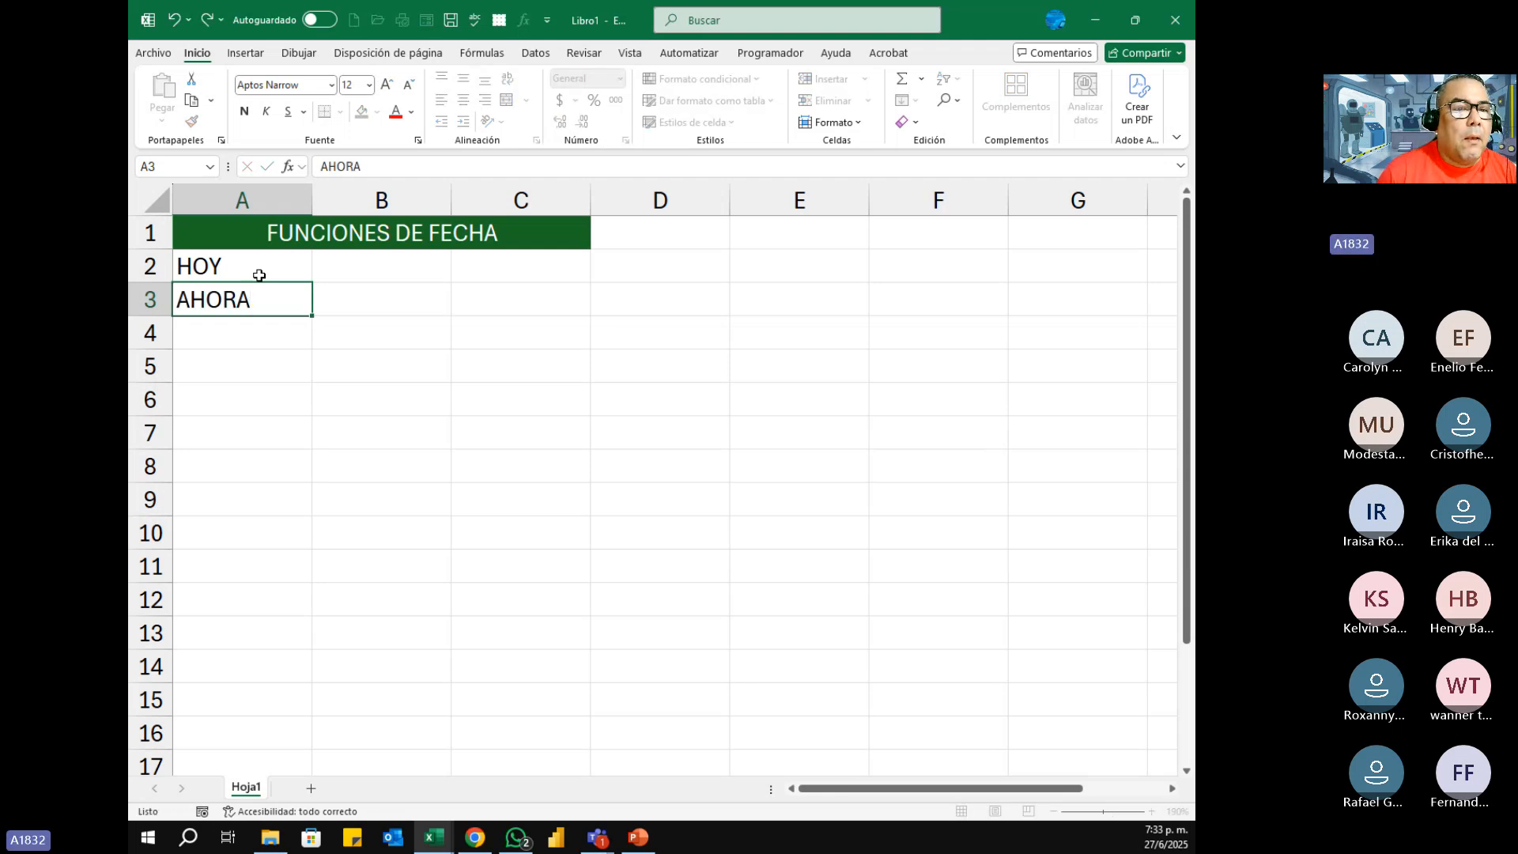
key(Return)
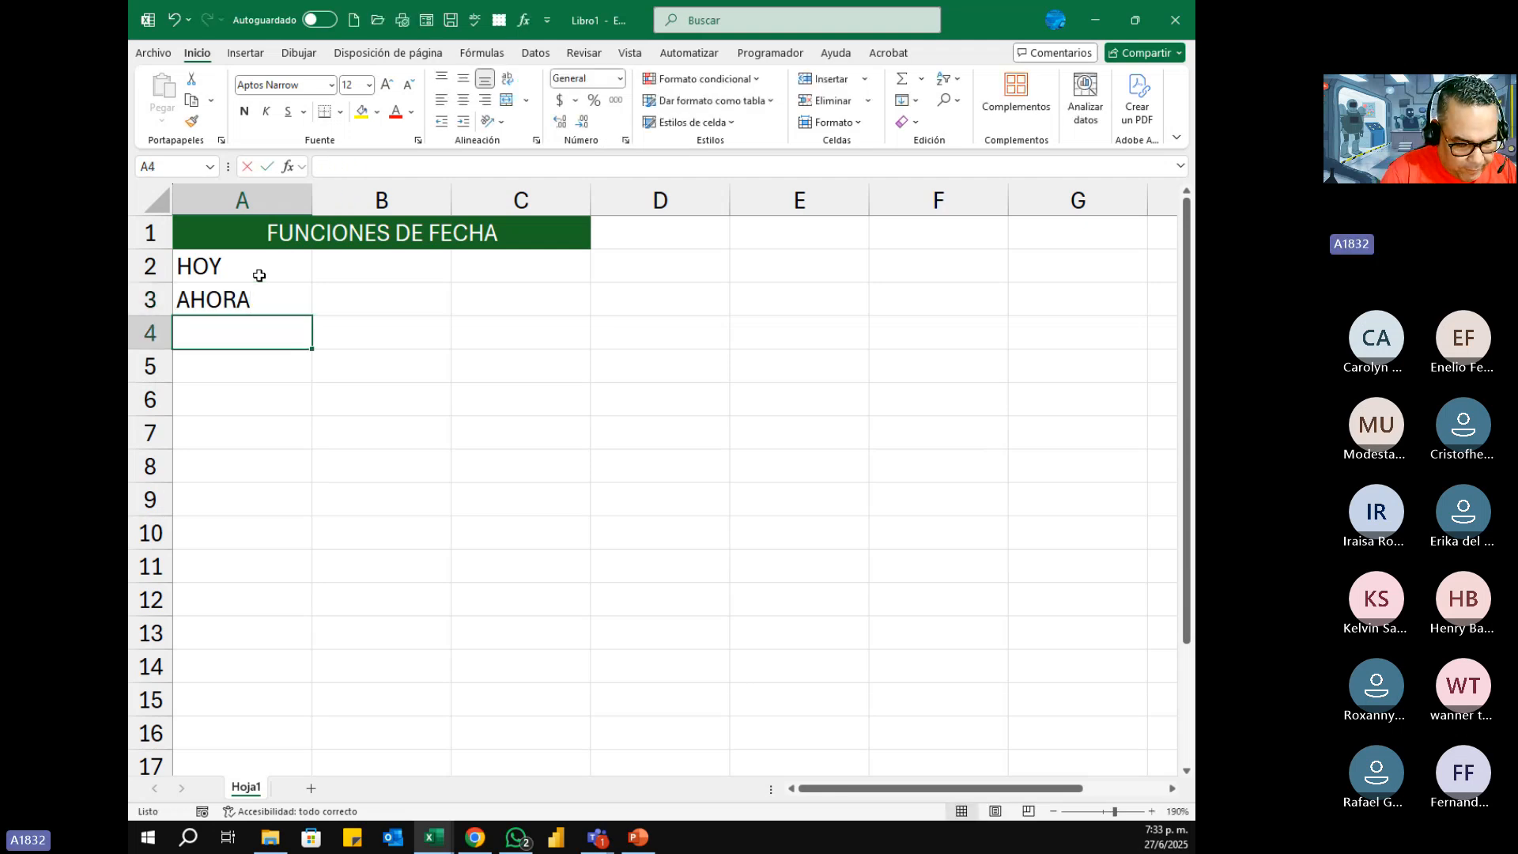
text(FECHA)
key(Return)
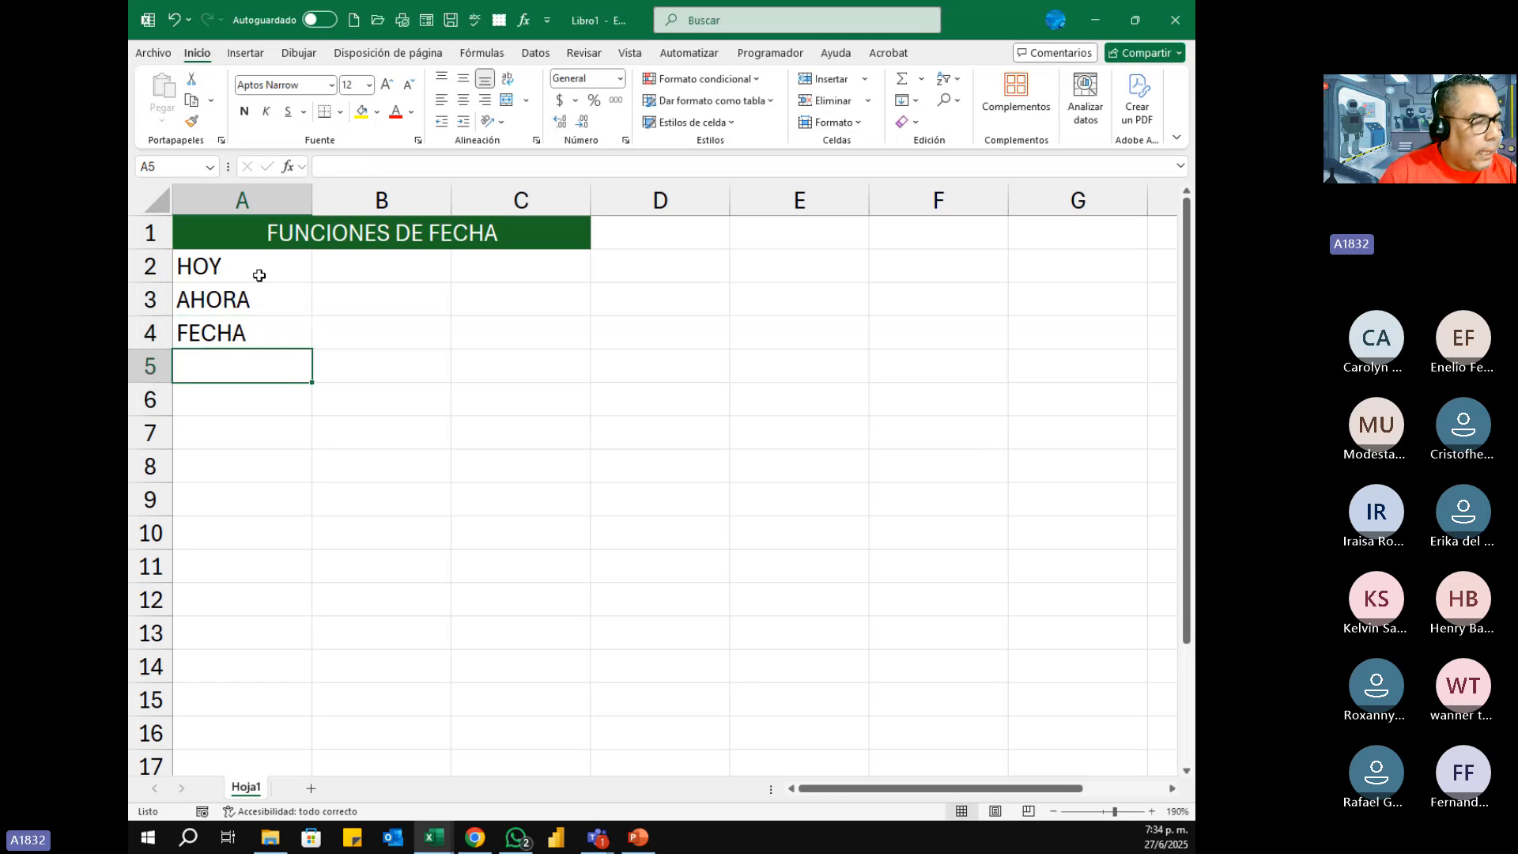
Step: Continue the list with DIA, MES, AÑO and DIAS360 in cells A5 to A8
text(DIA)
key(Return)
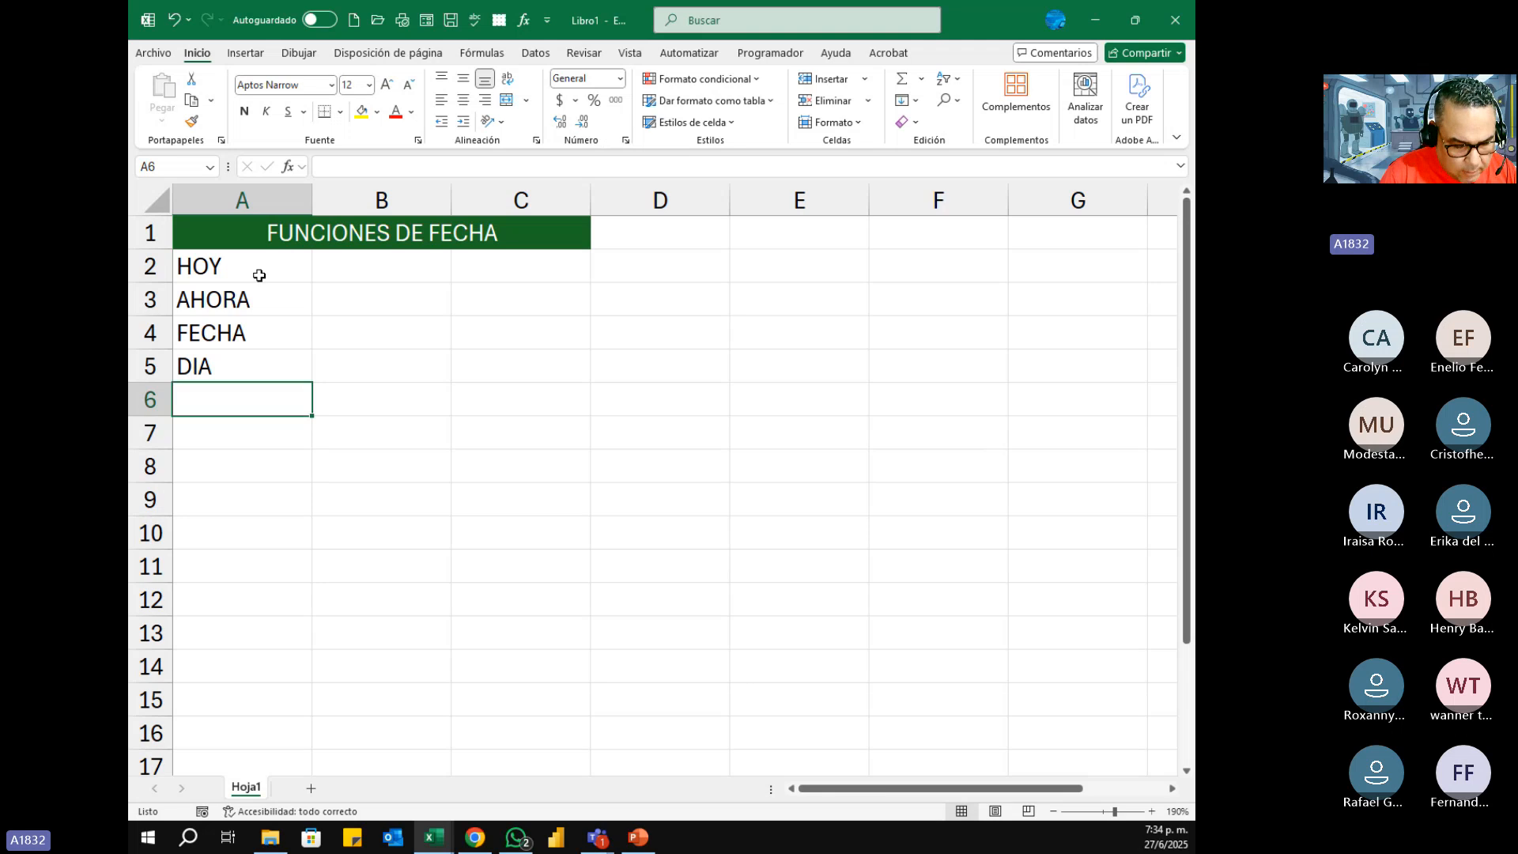
text(MES)
key(Return)
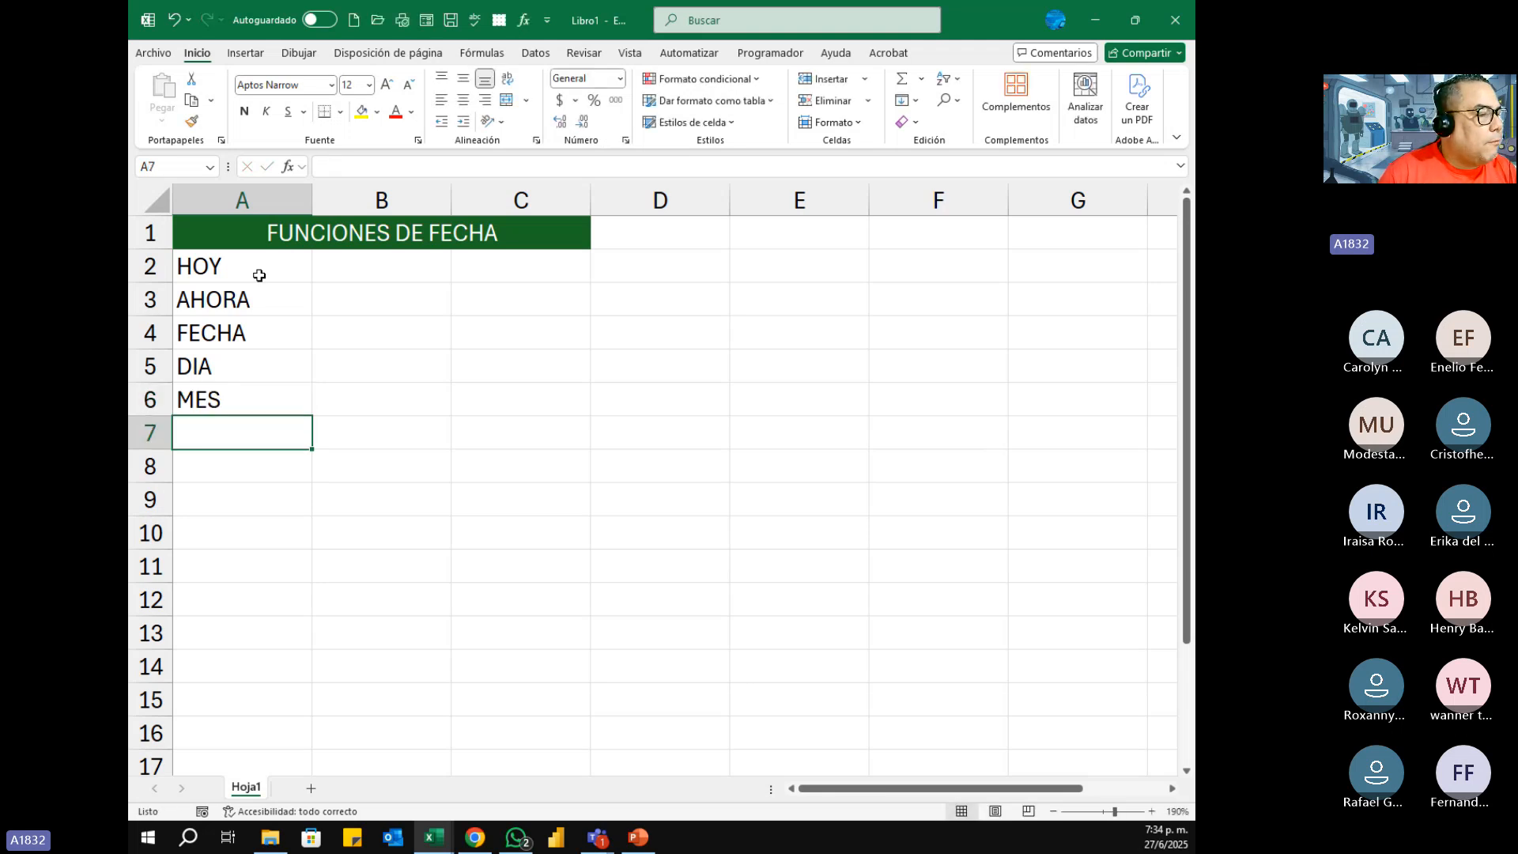
text(AÑO)
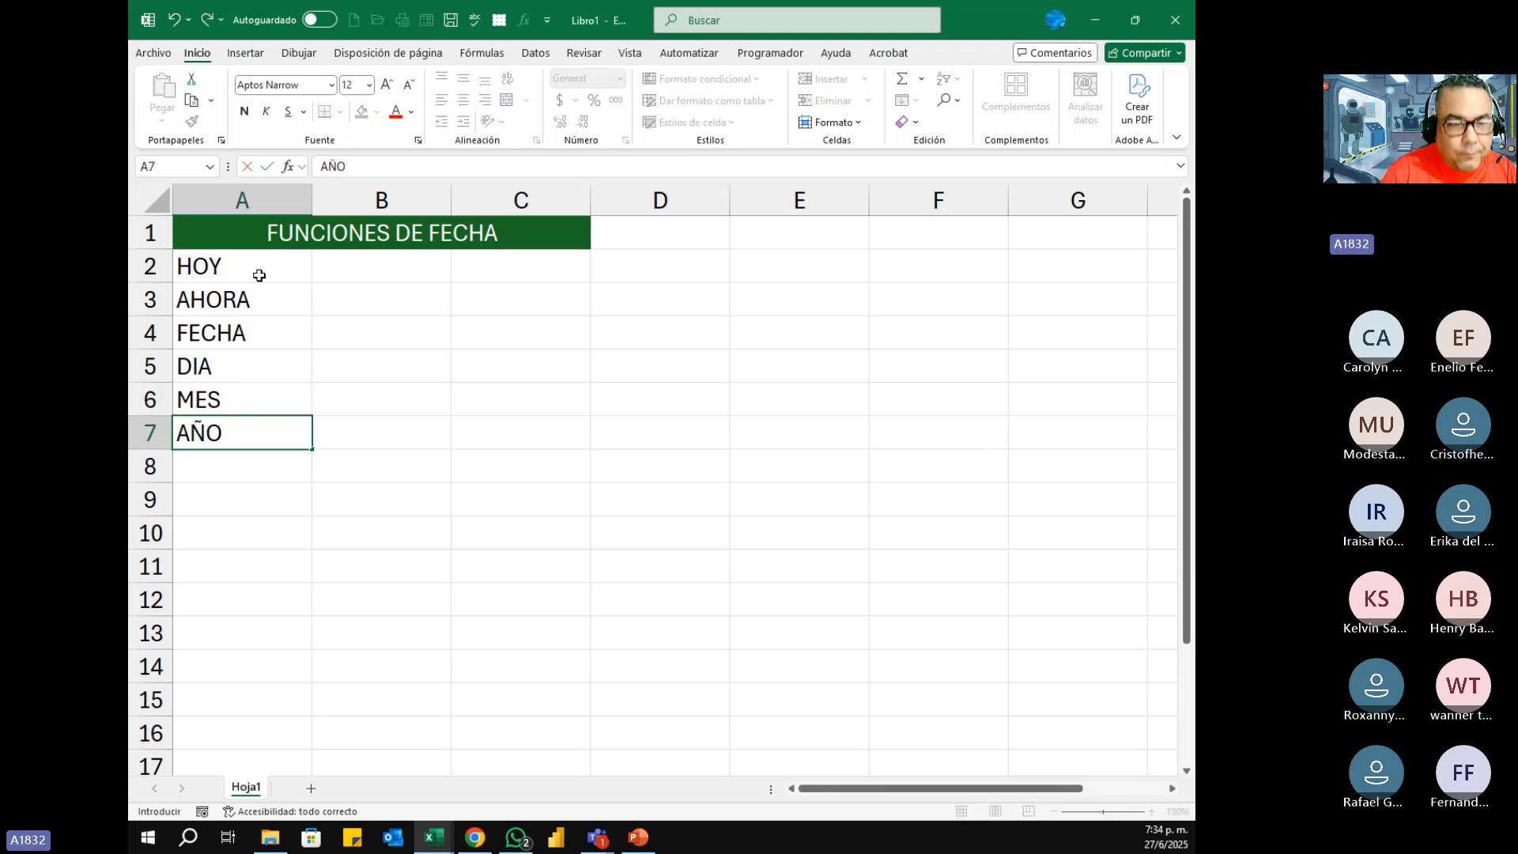
key(Return)
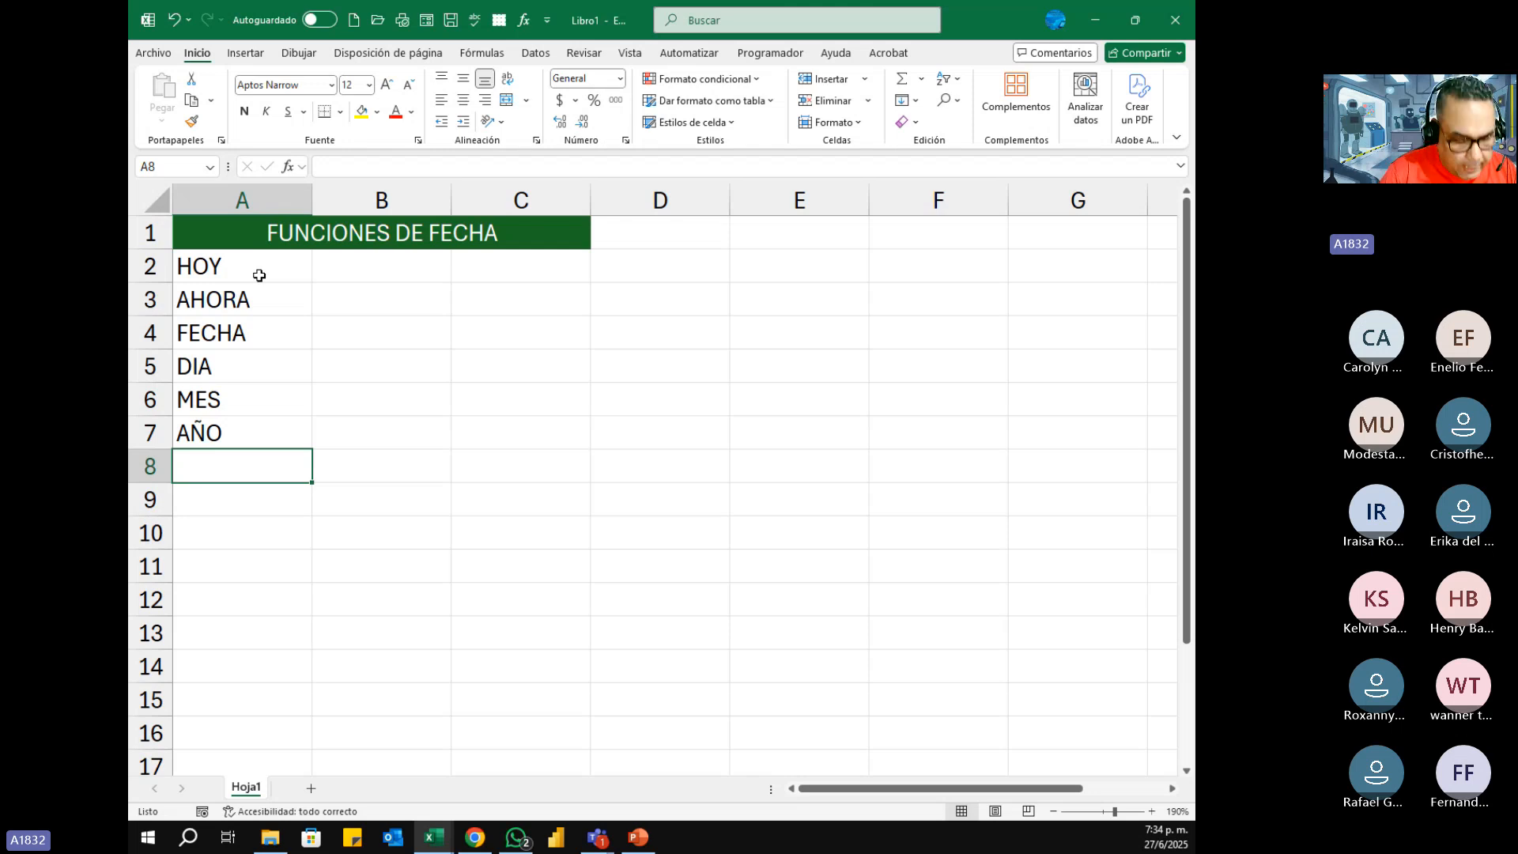
text(DIAS)
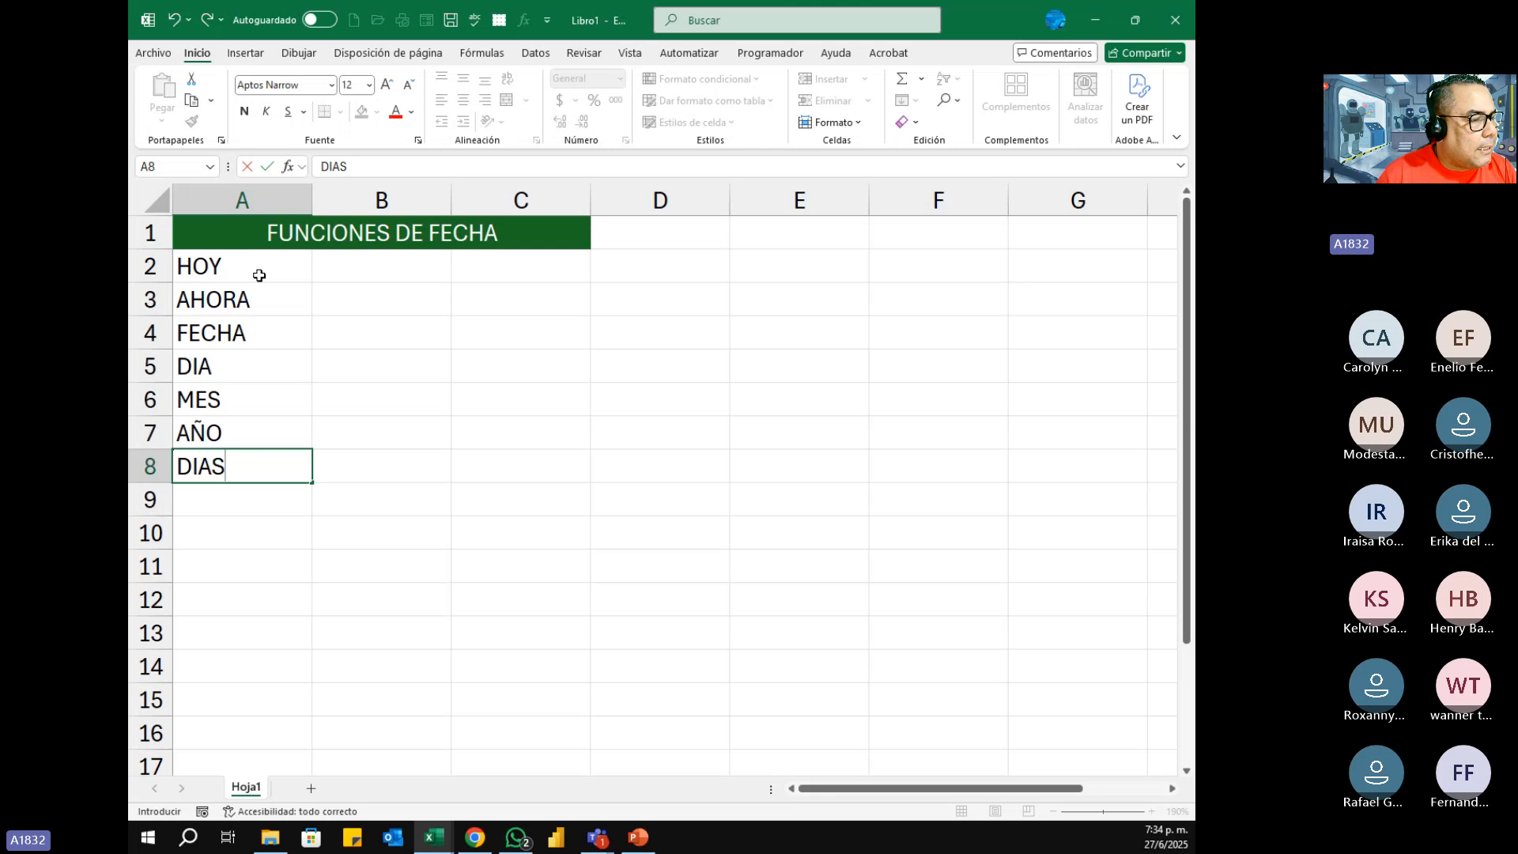
text(360)
key(Return)
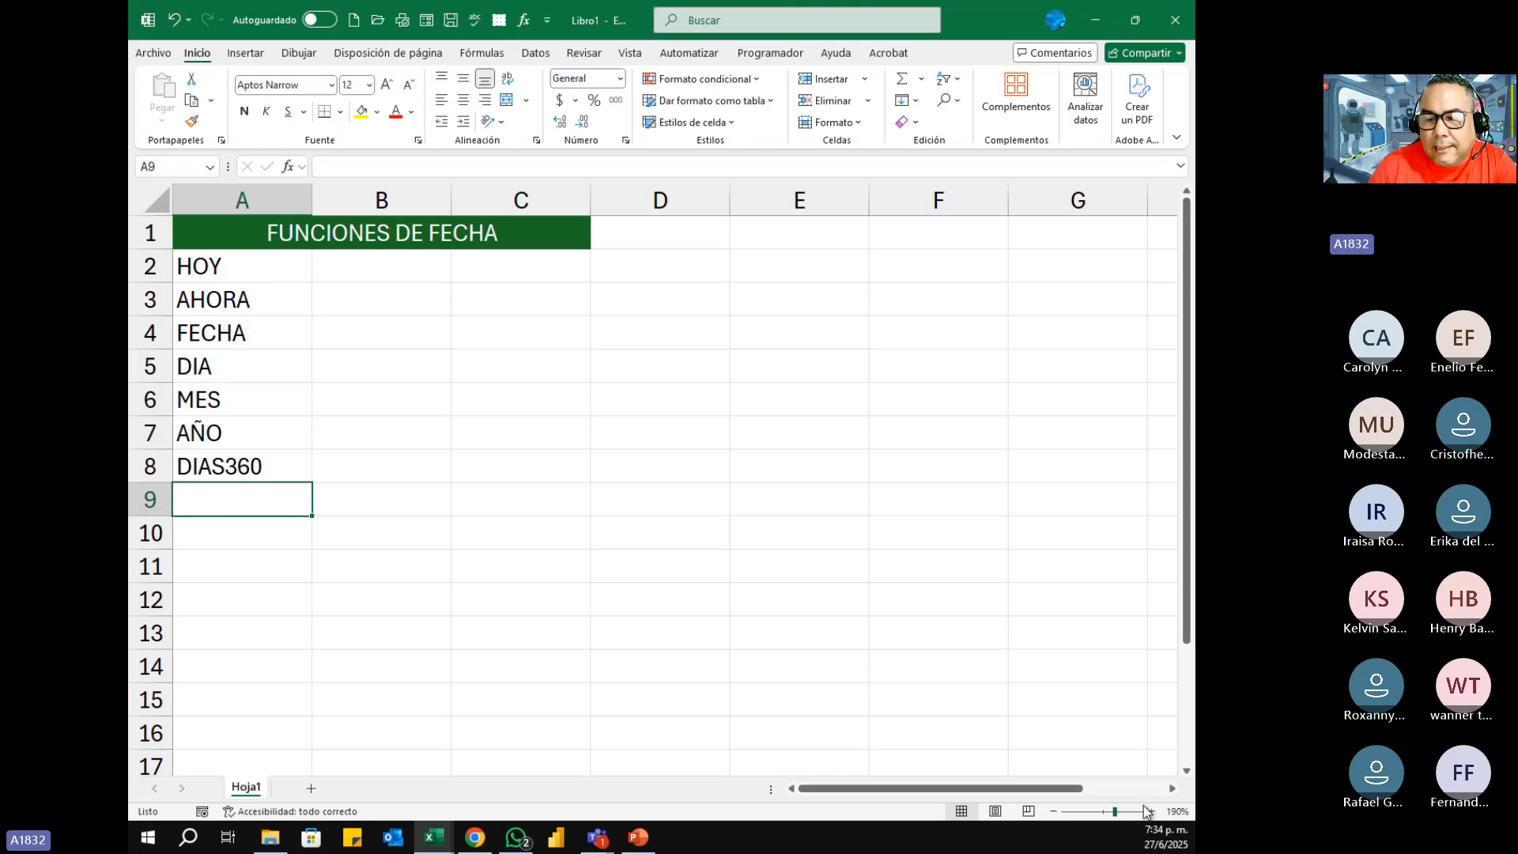
Step: Enter the date 27/6/2025 in cell A10, below the list of function names
click(1149, 808)
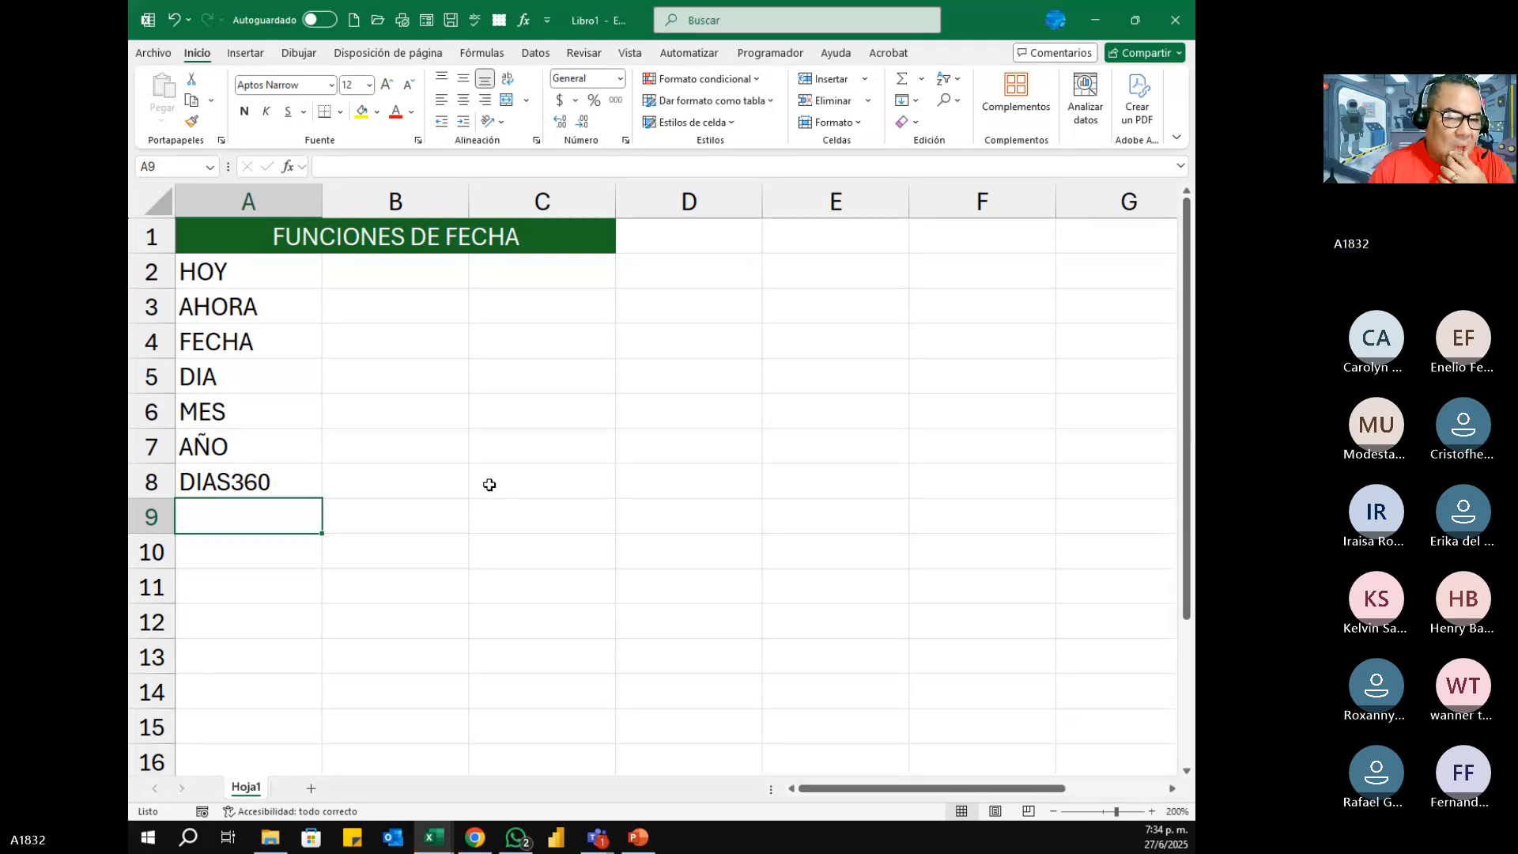
drag(261, 271, 269, 481)
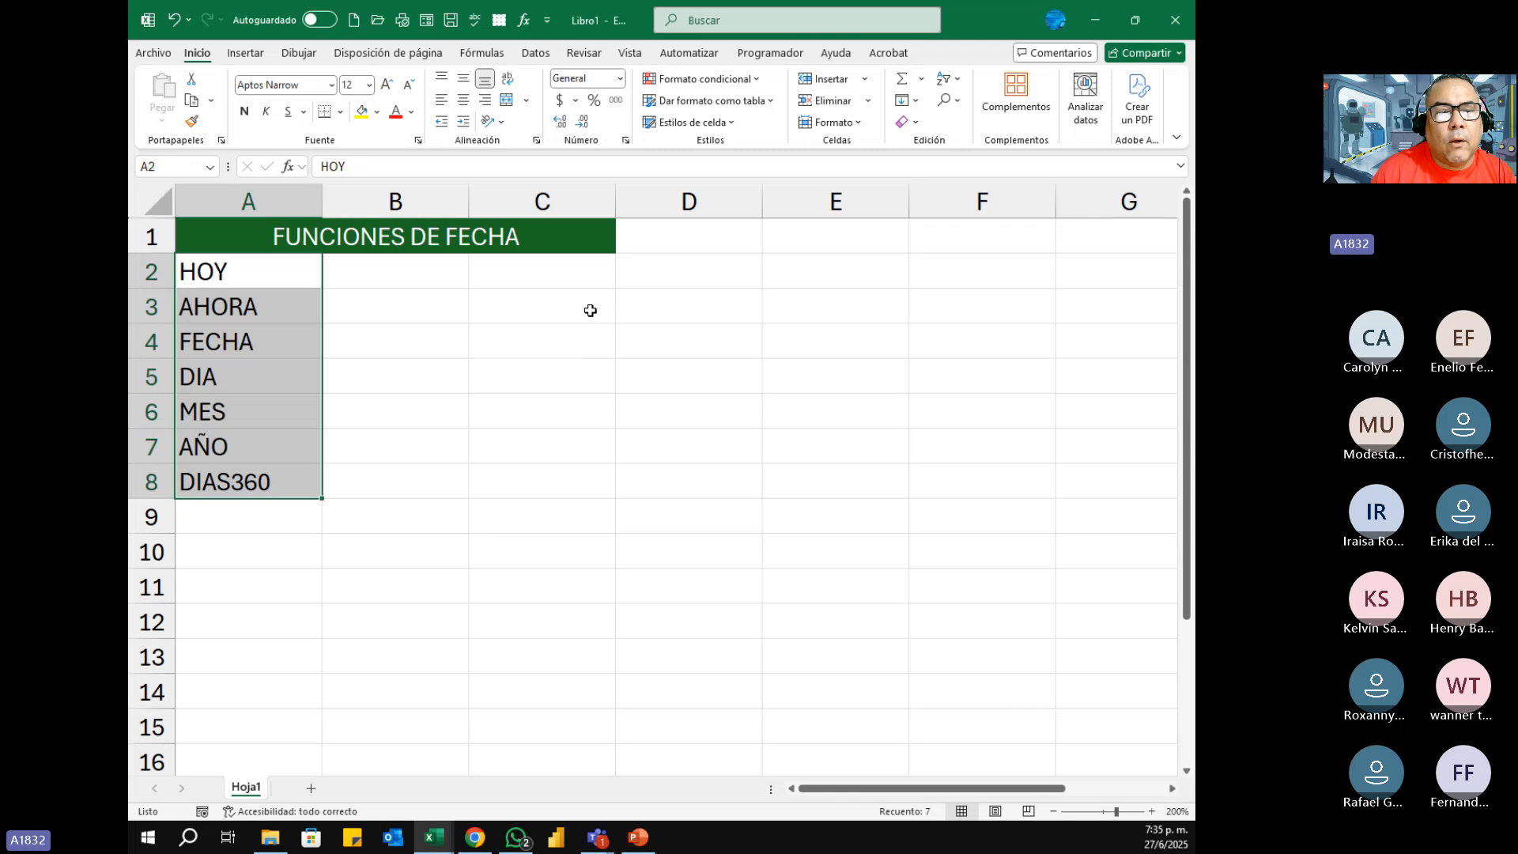
click(228, 547)
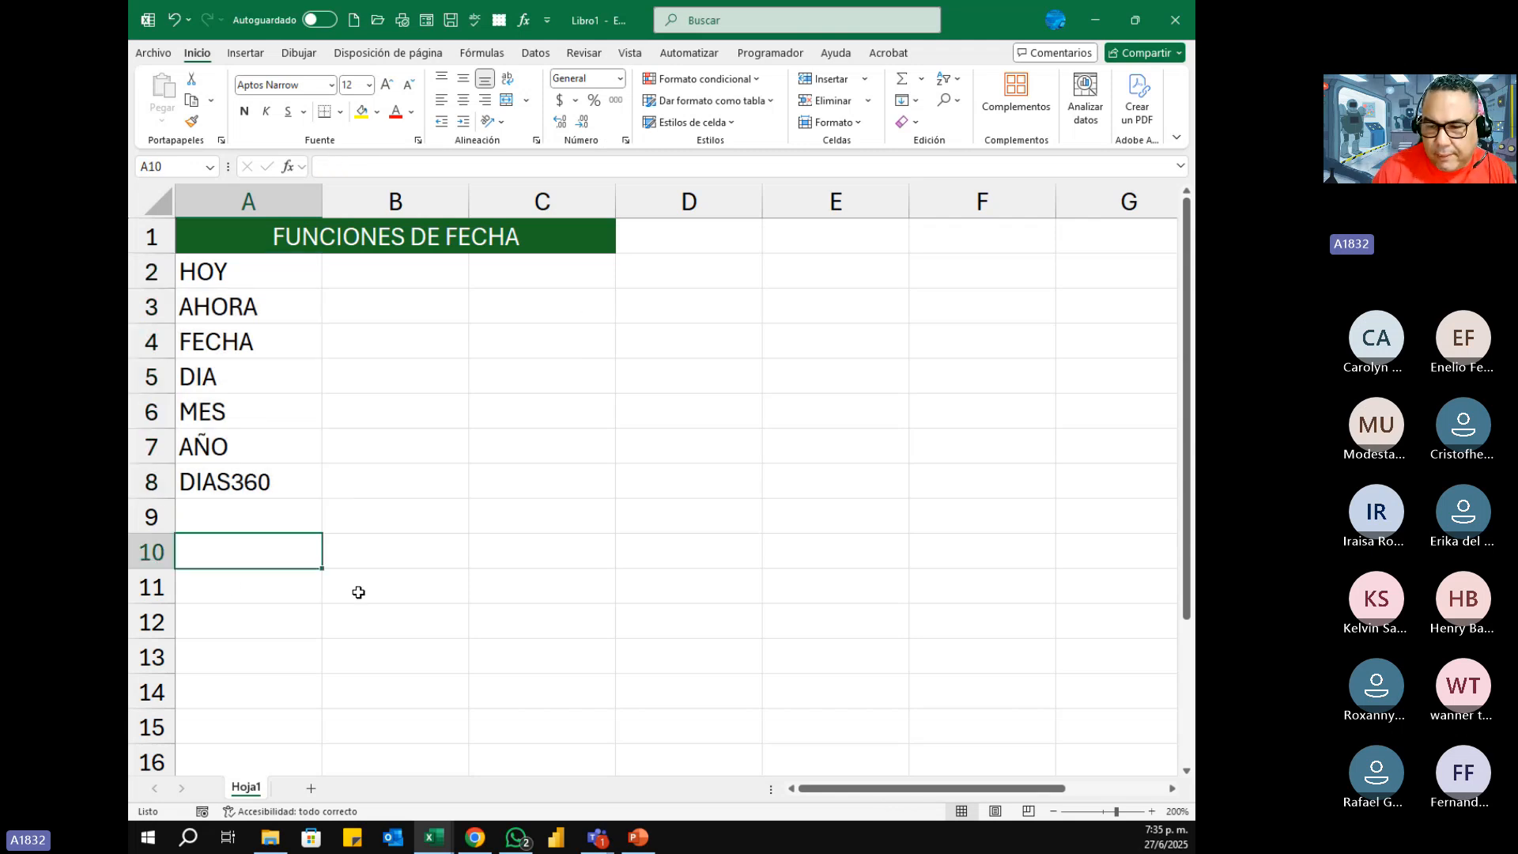
text(27/)
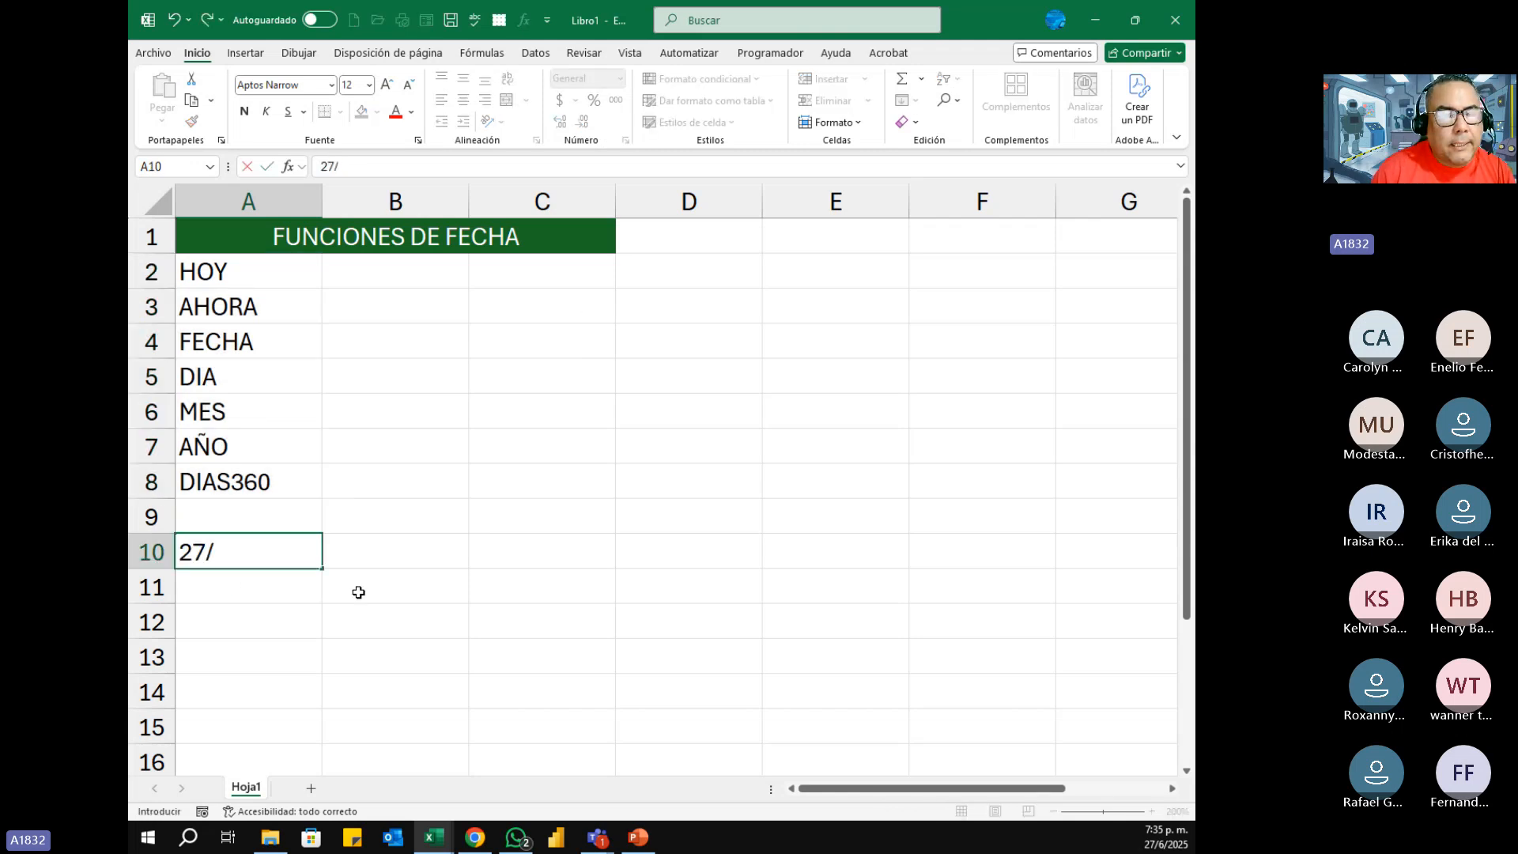
text(6/2025)
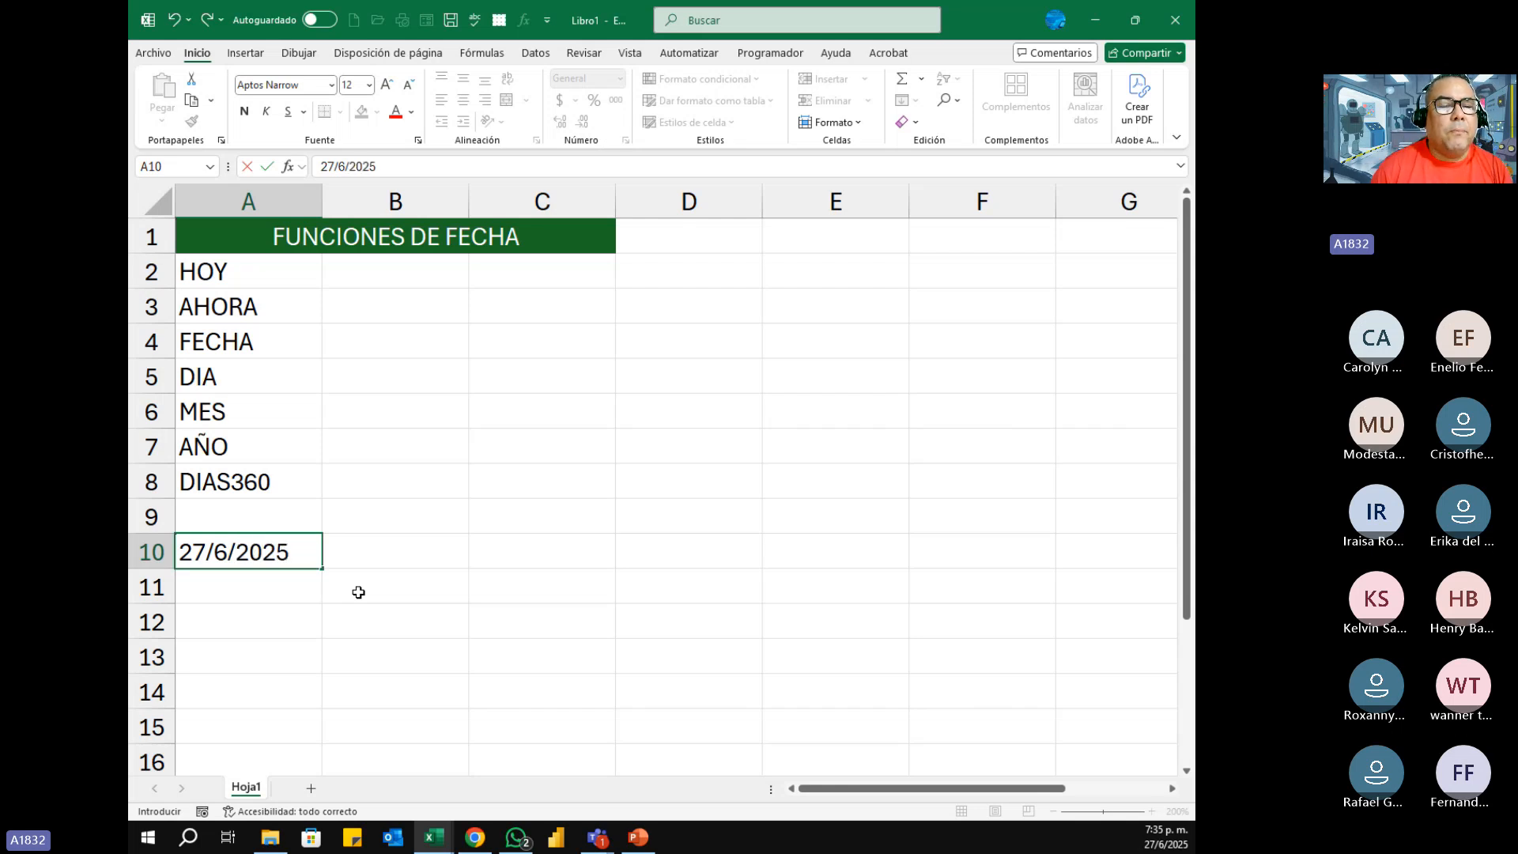
key(Return)
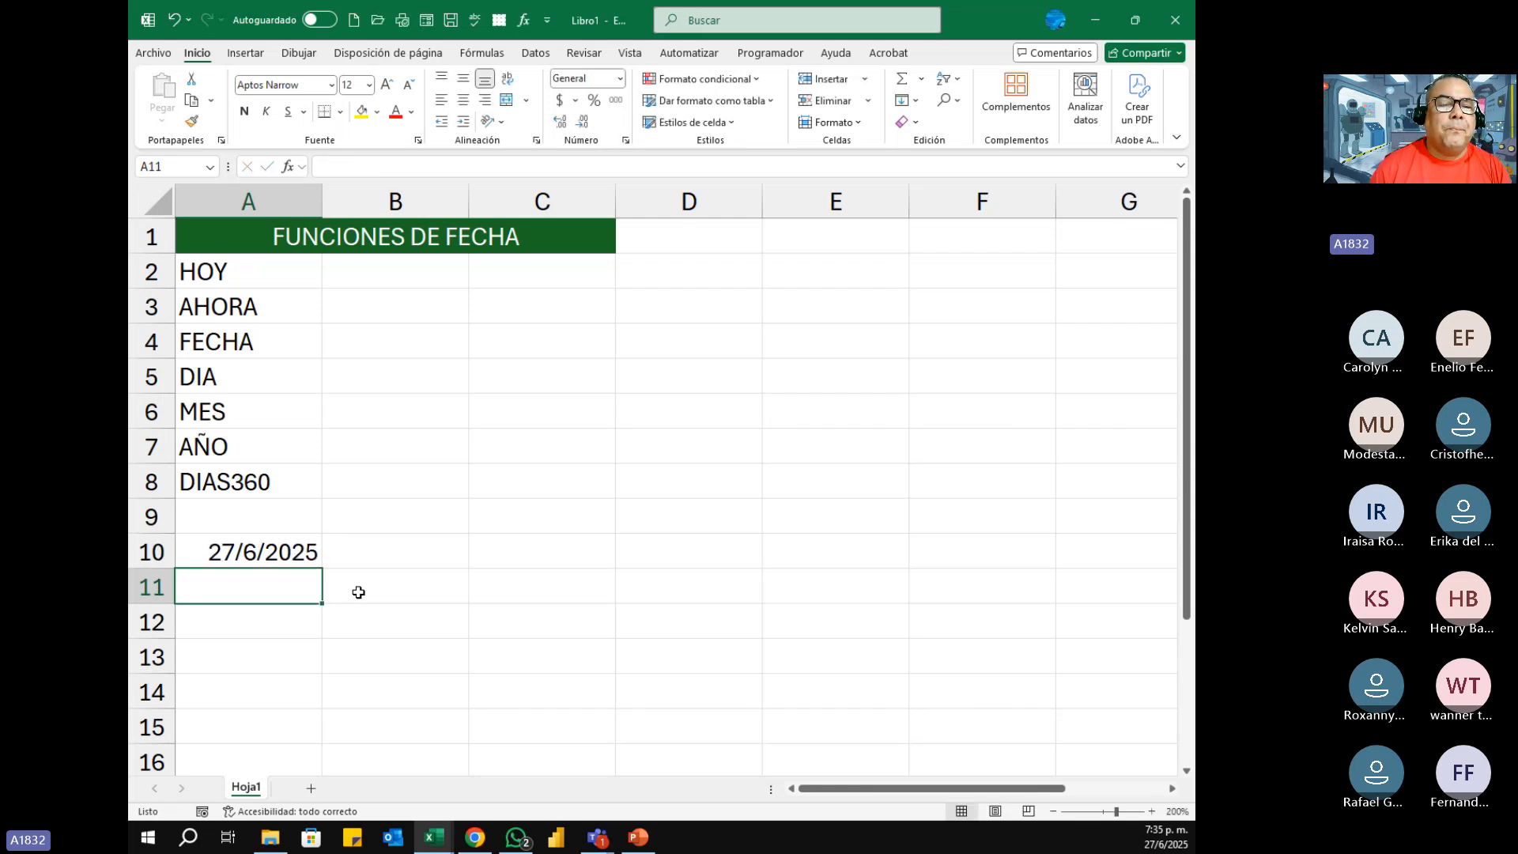
key(Up)
drag(218, 273, 247, 466)
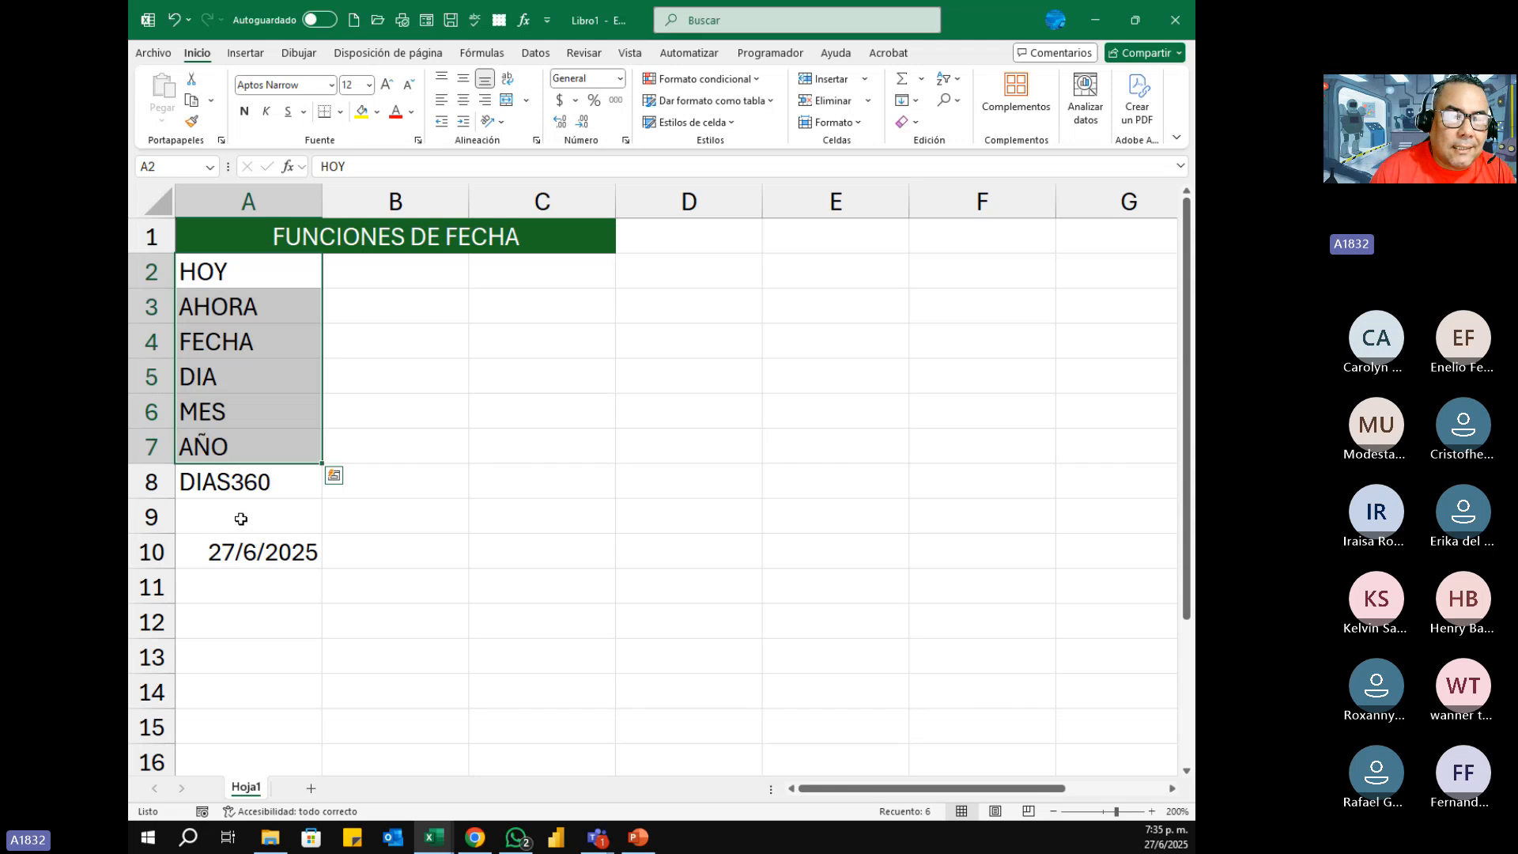
click(390, 514)
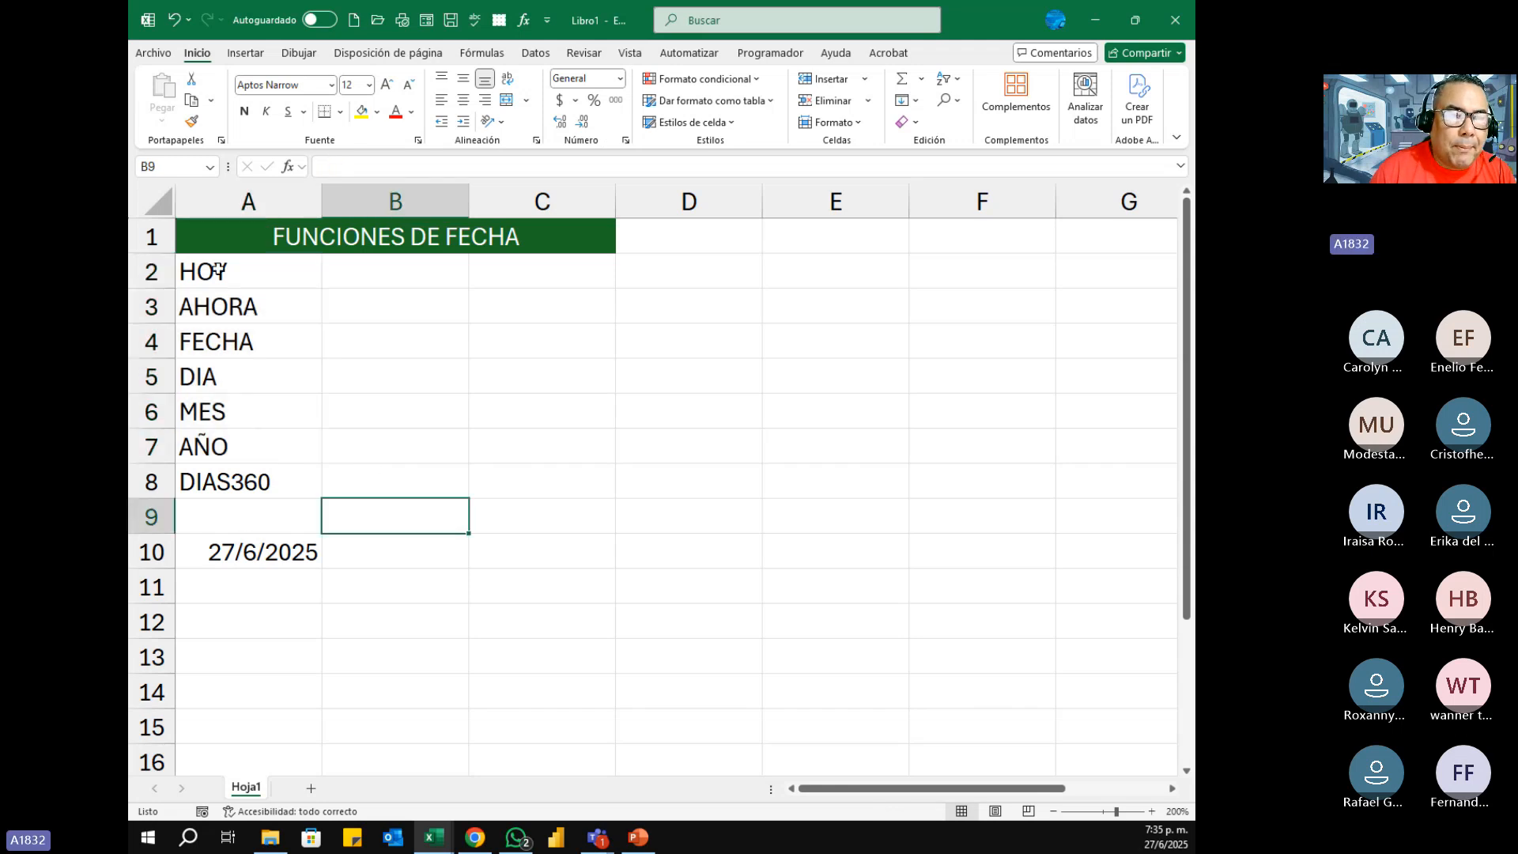
drag(219, 269, 233, 484)
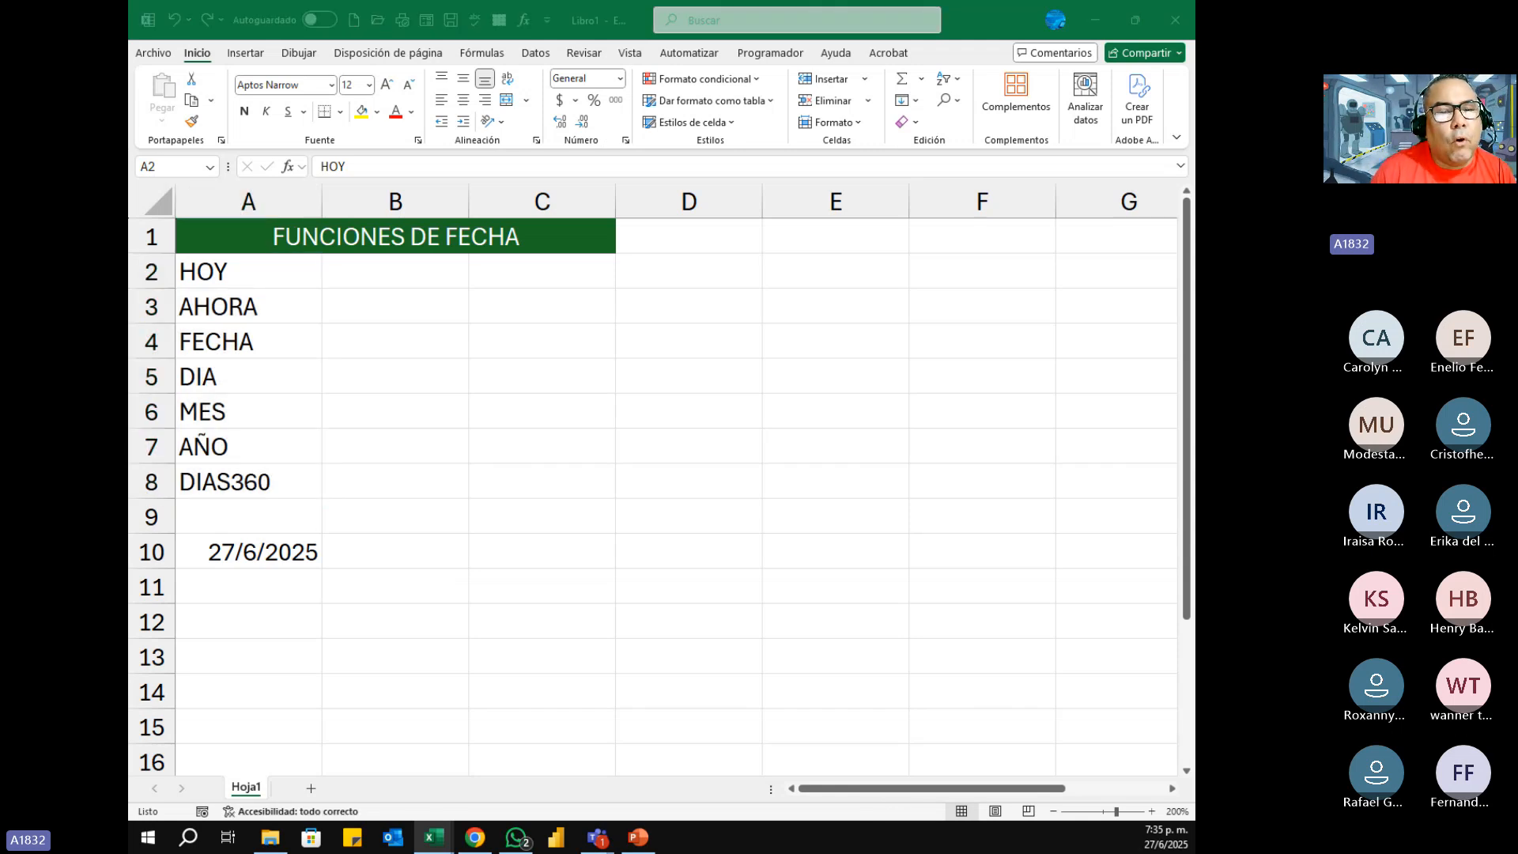
Step: Enter the formula =HOY() without arguments in cell B2, beside the HOY label
click(379, 278)
click(379, 278)
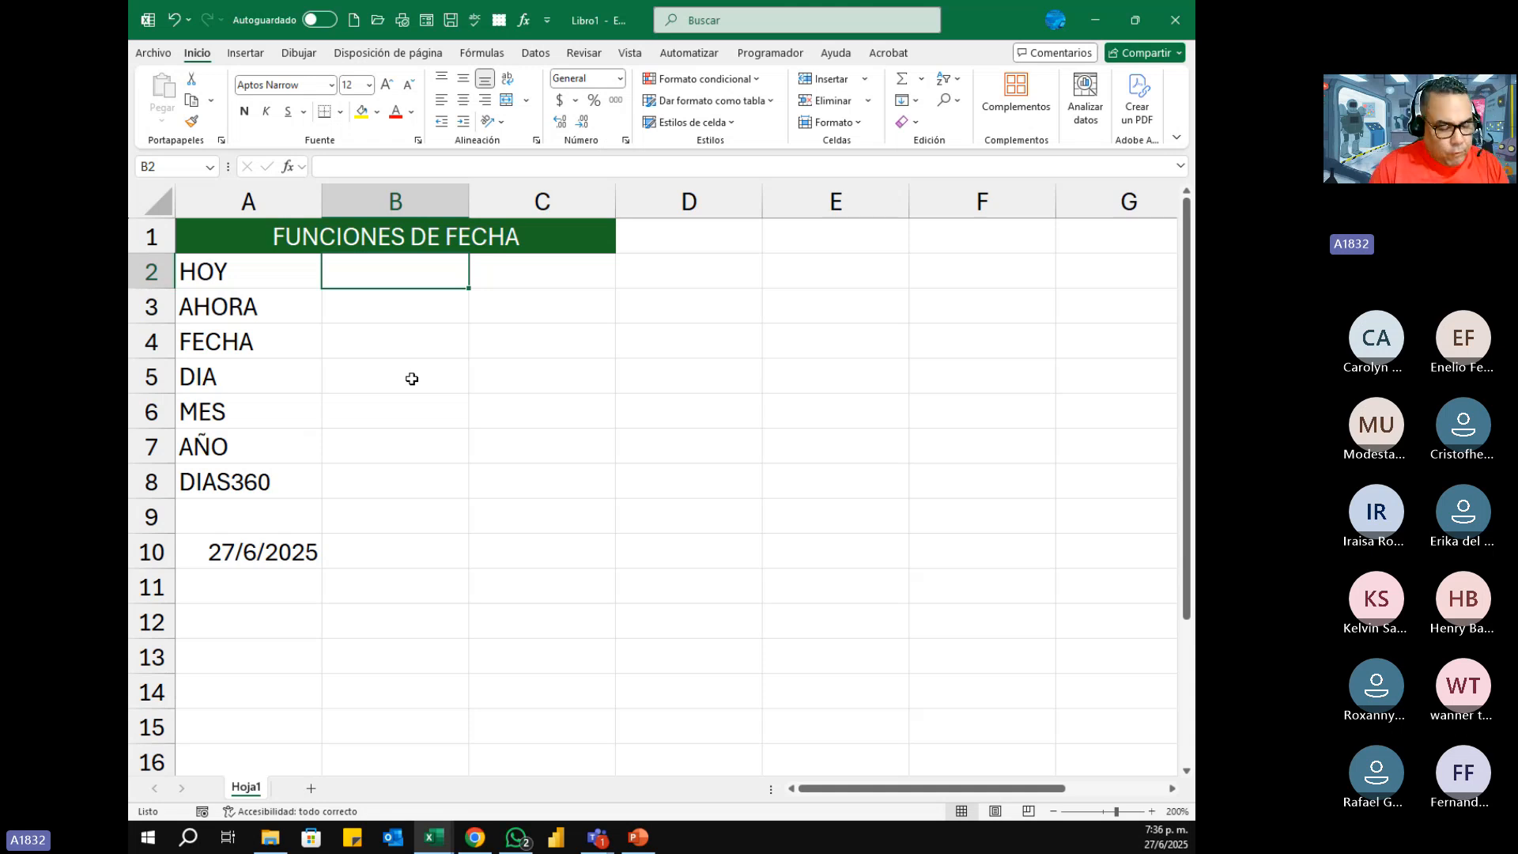
text(=)
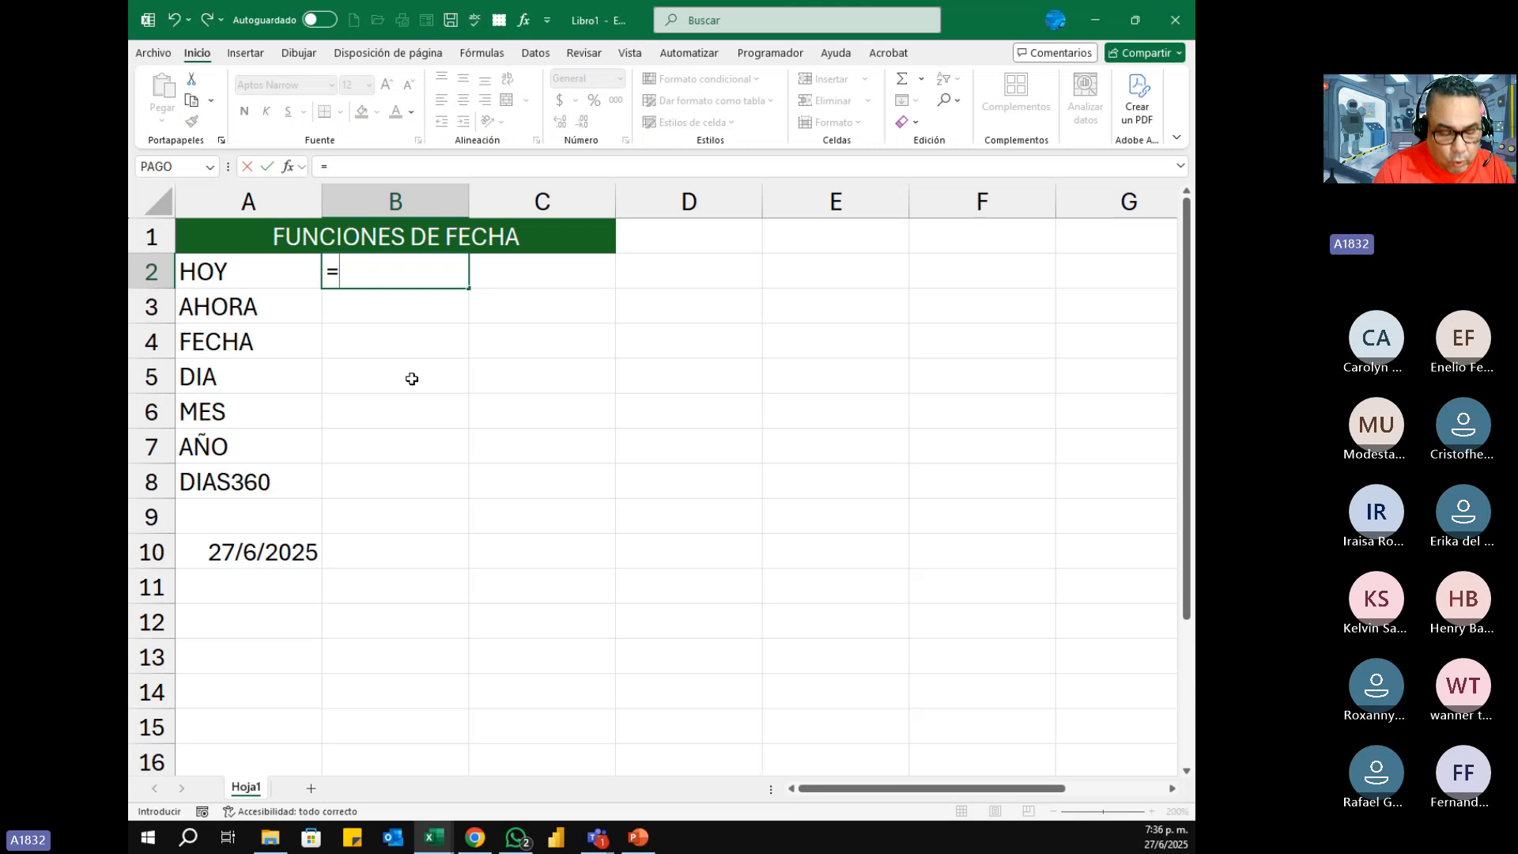
text(HOY)
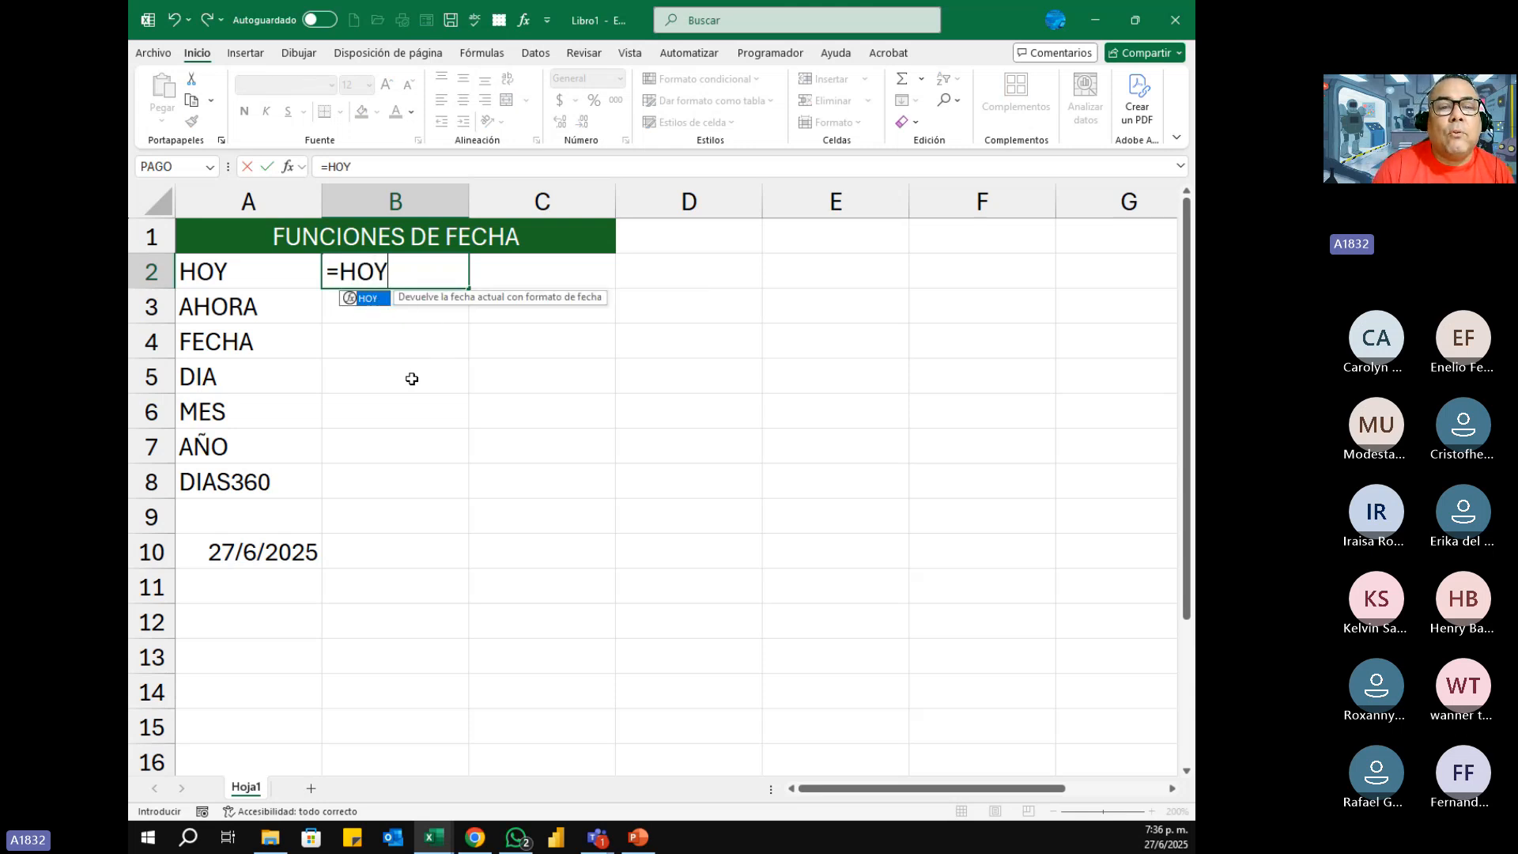
text(()
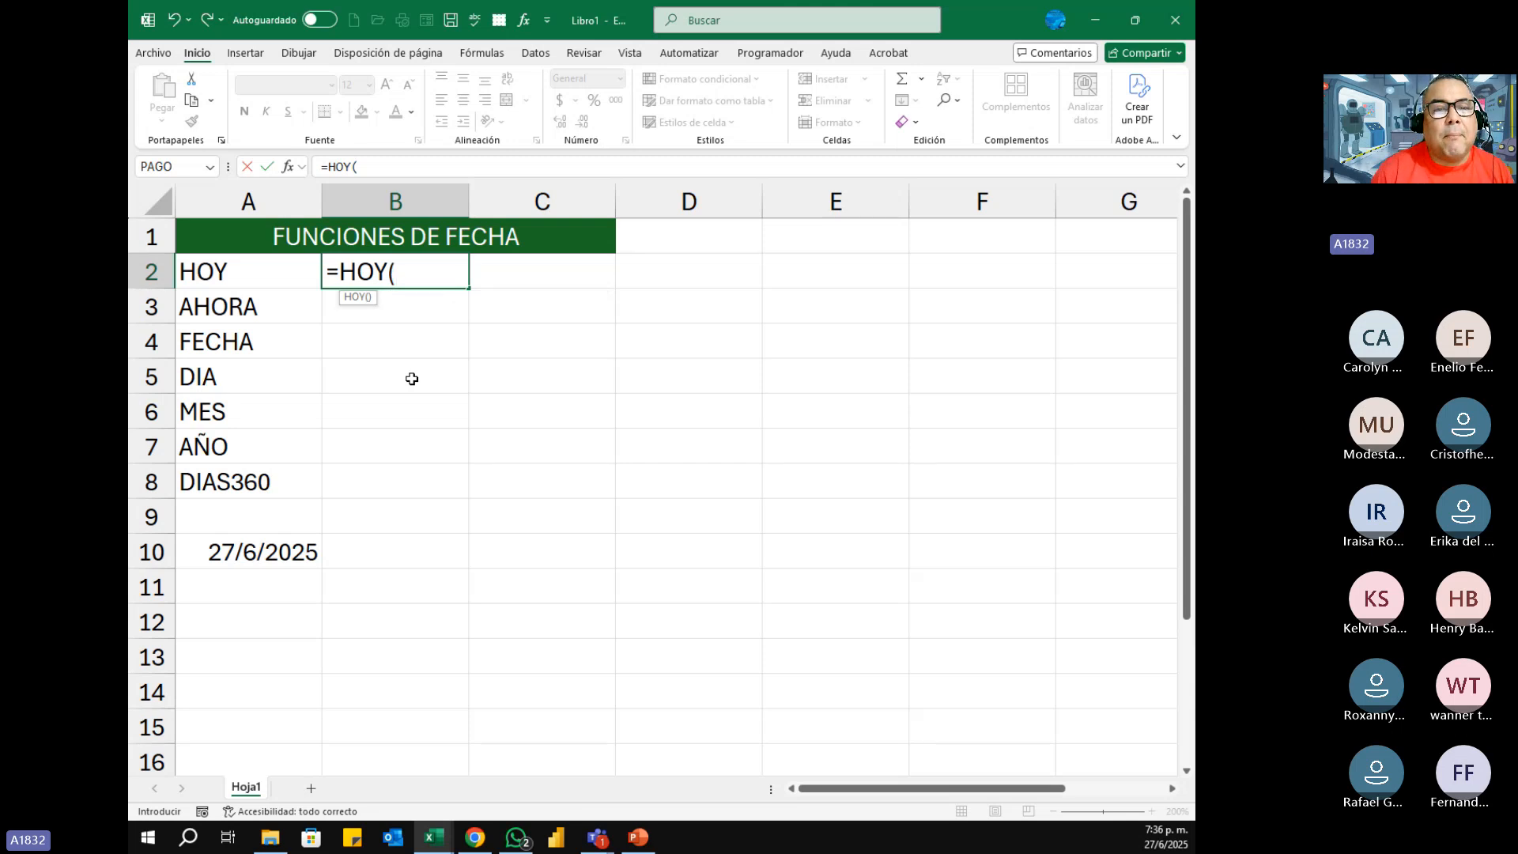
text())
key(BackSpace)
key(BackSpace)
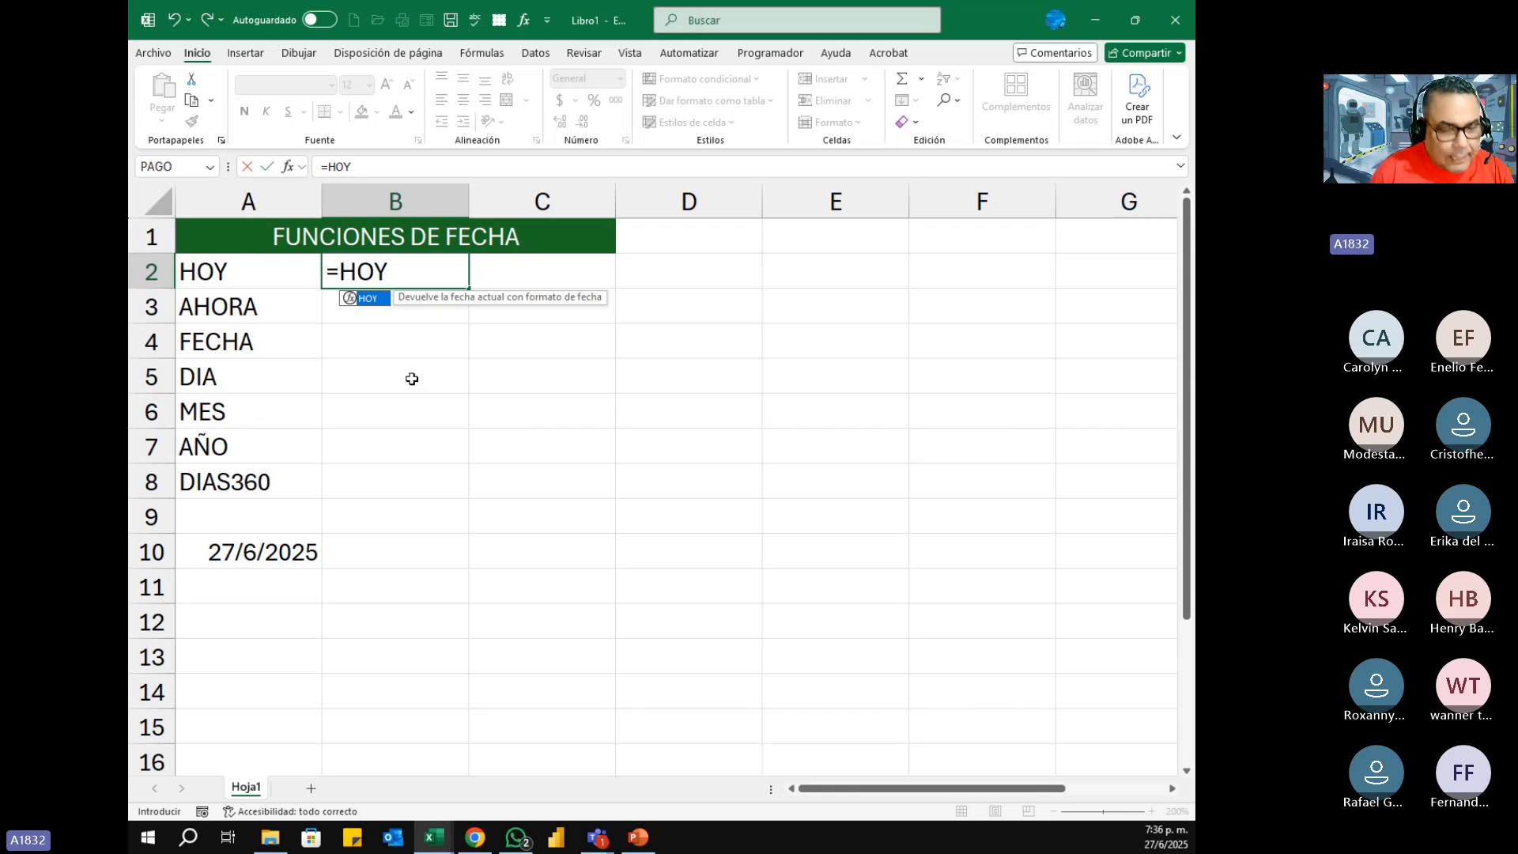
text((41)
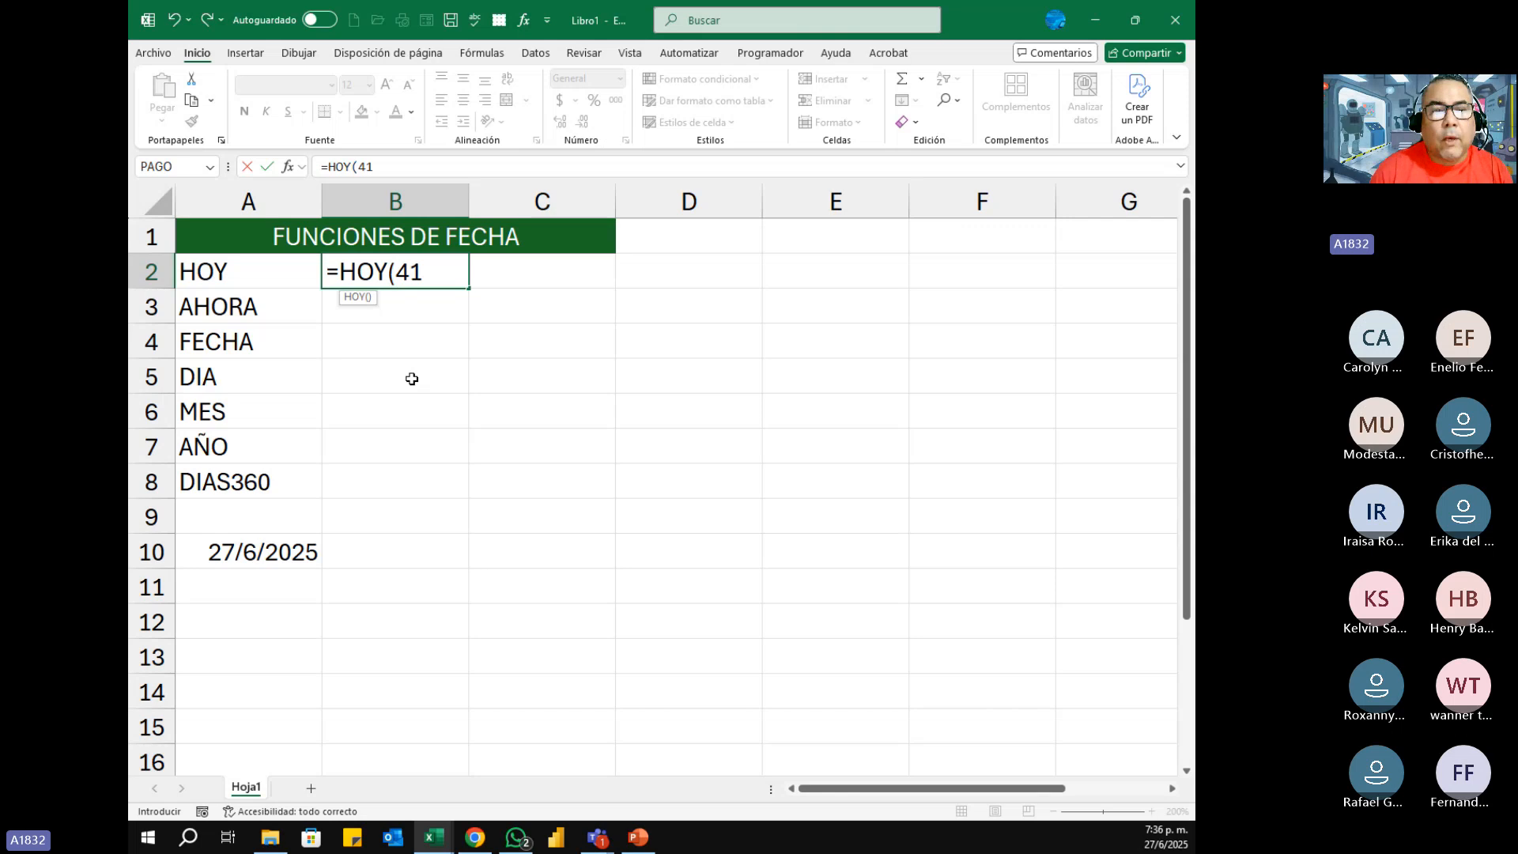
key(BackSpace)
key(BackSpace)
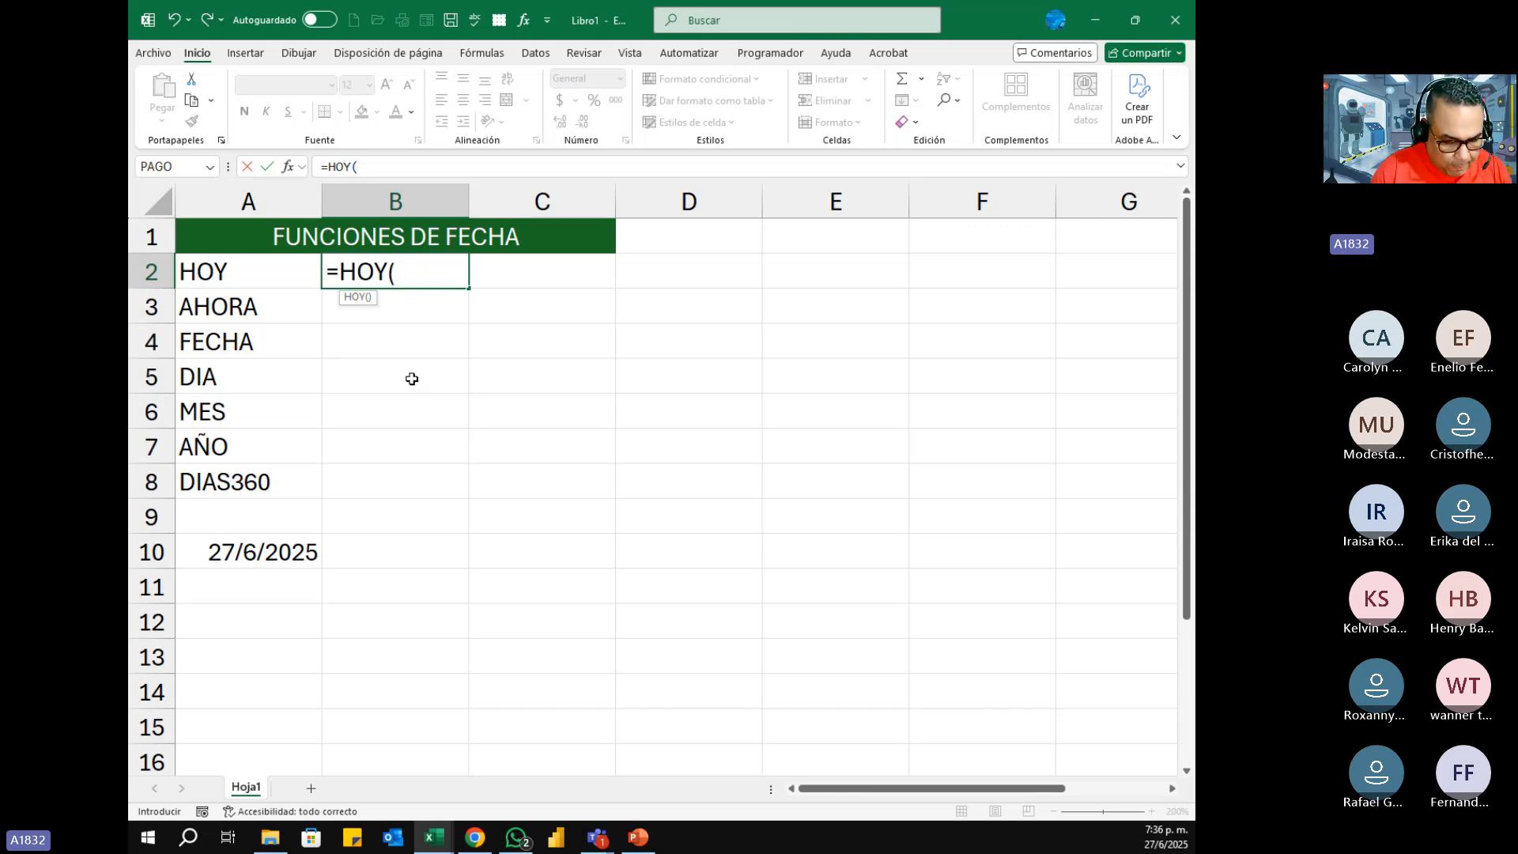
text())
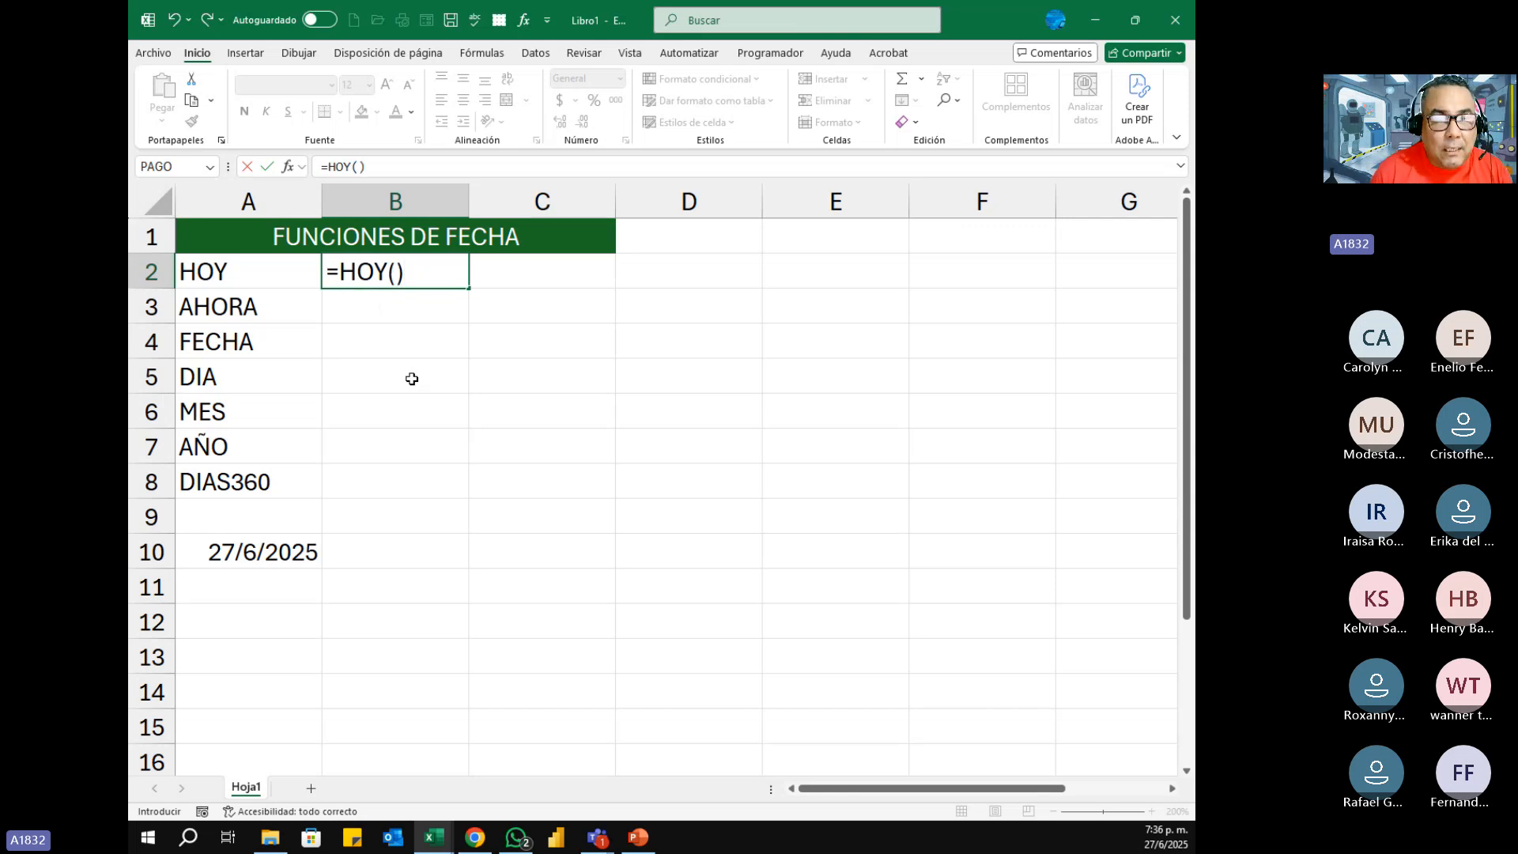
key(Return)
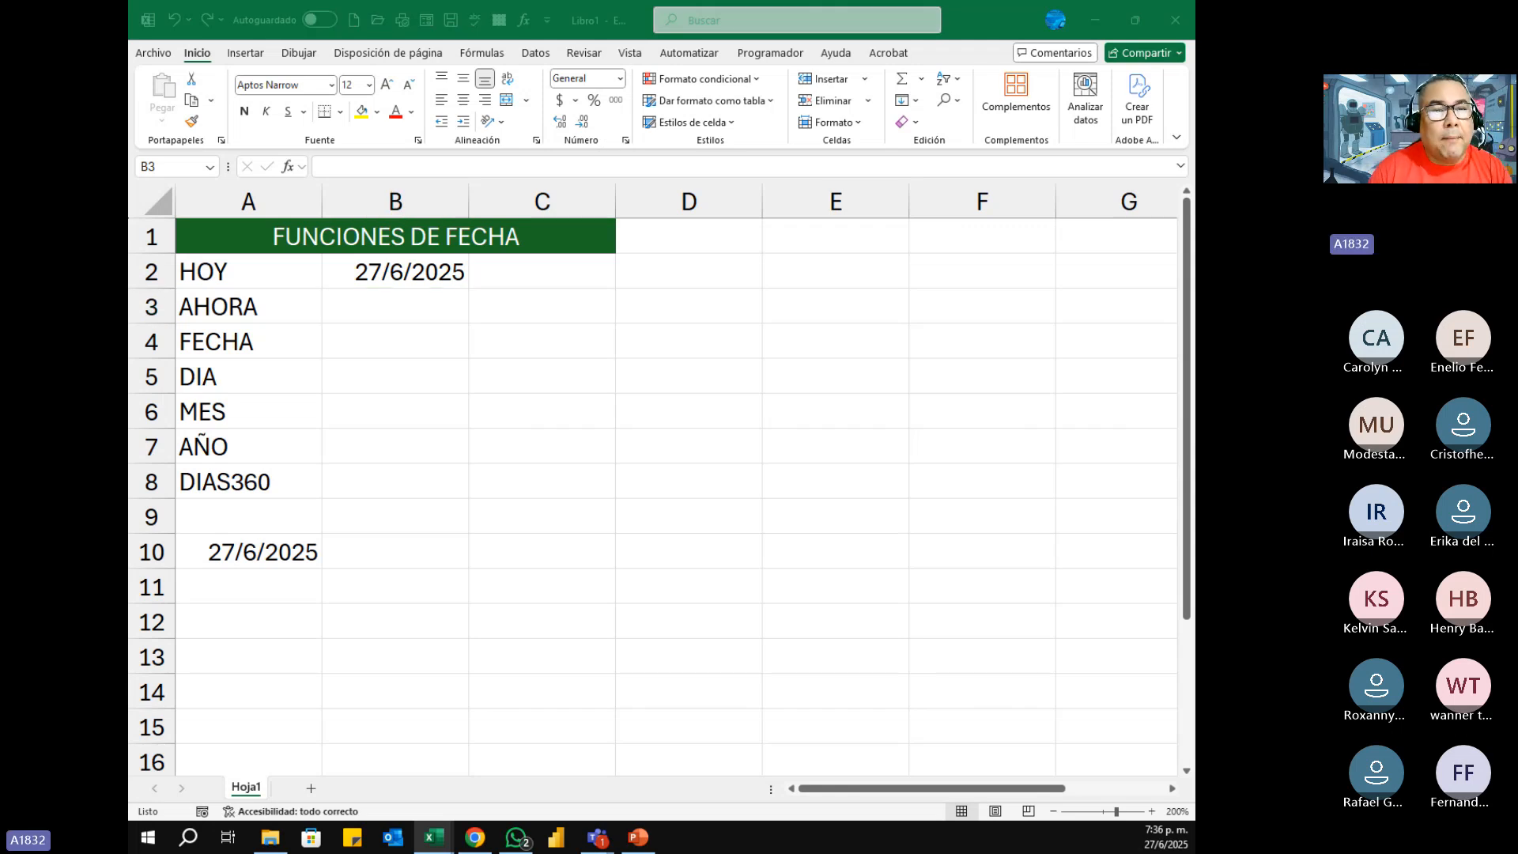
Step: Enter the formula =AHORA() without arguments in cell B3, beside the AHORA label
click(416, 332)
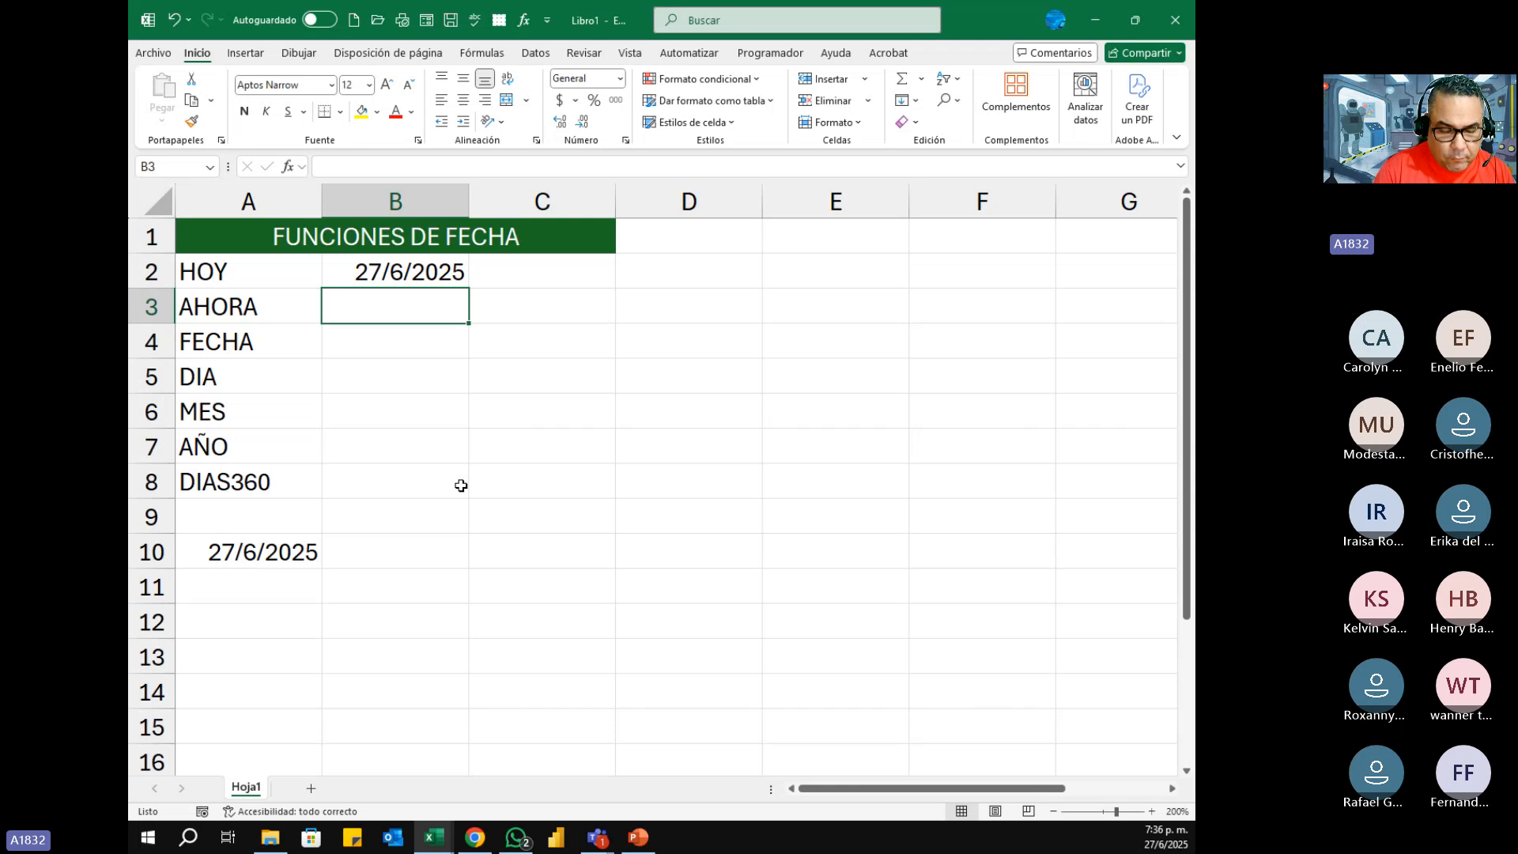
text(=A)
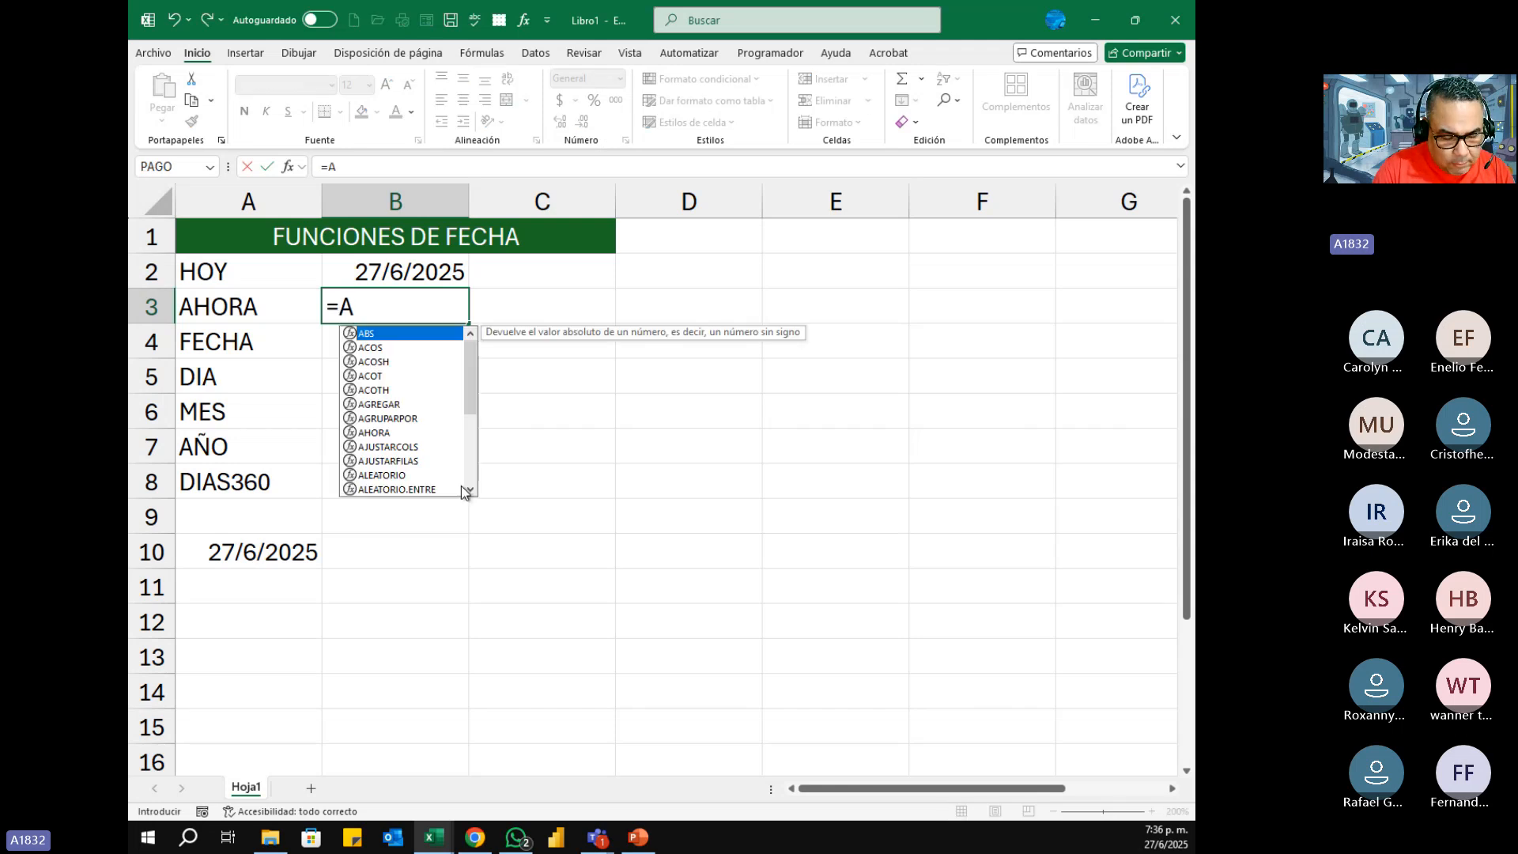
text(HORA)
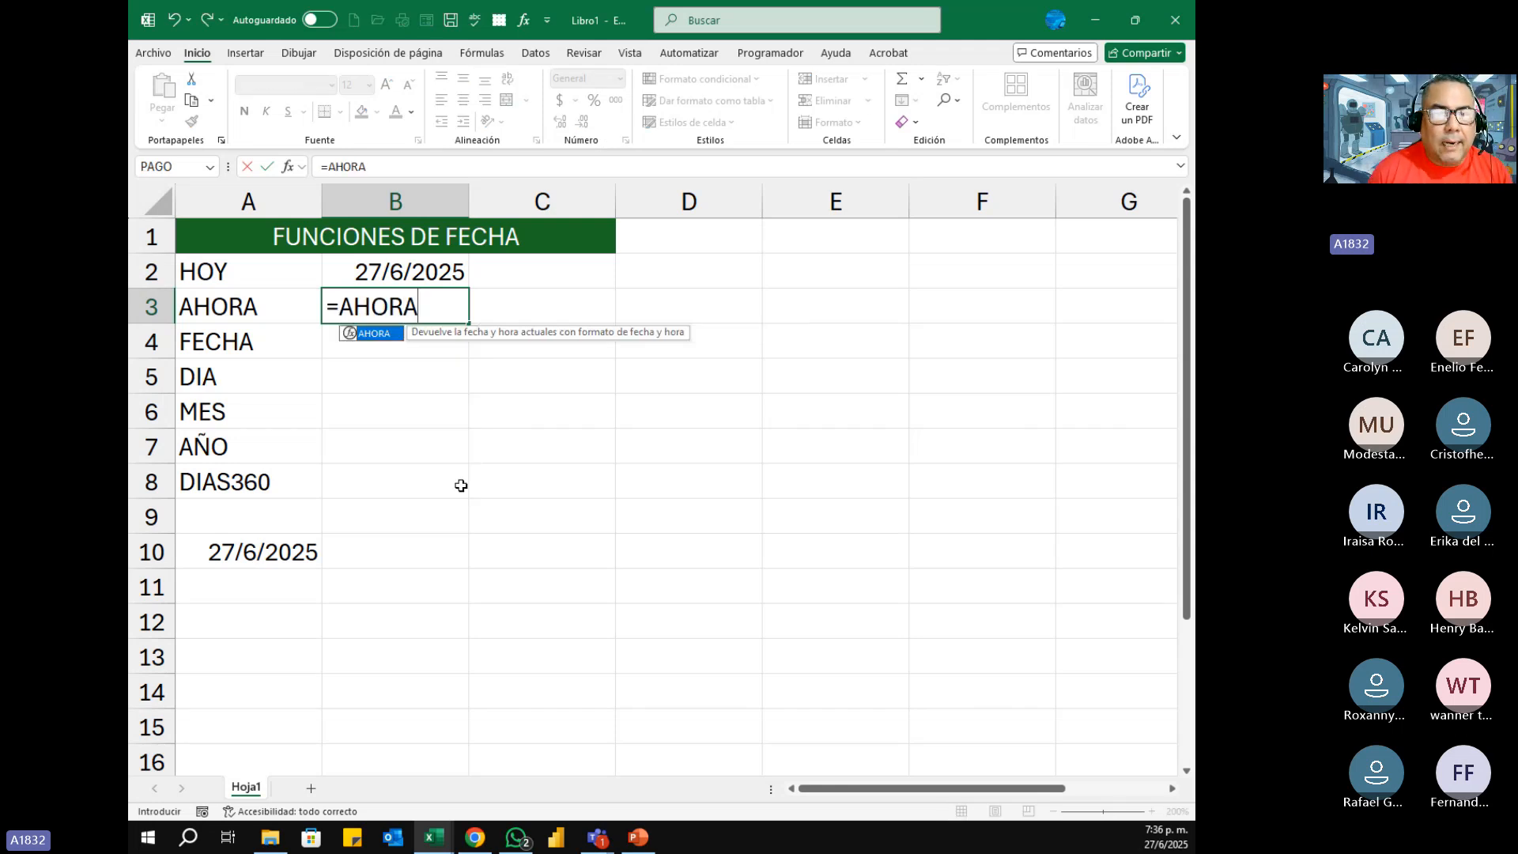
text(()
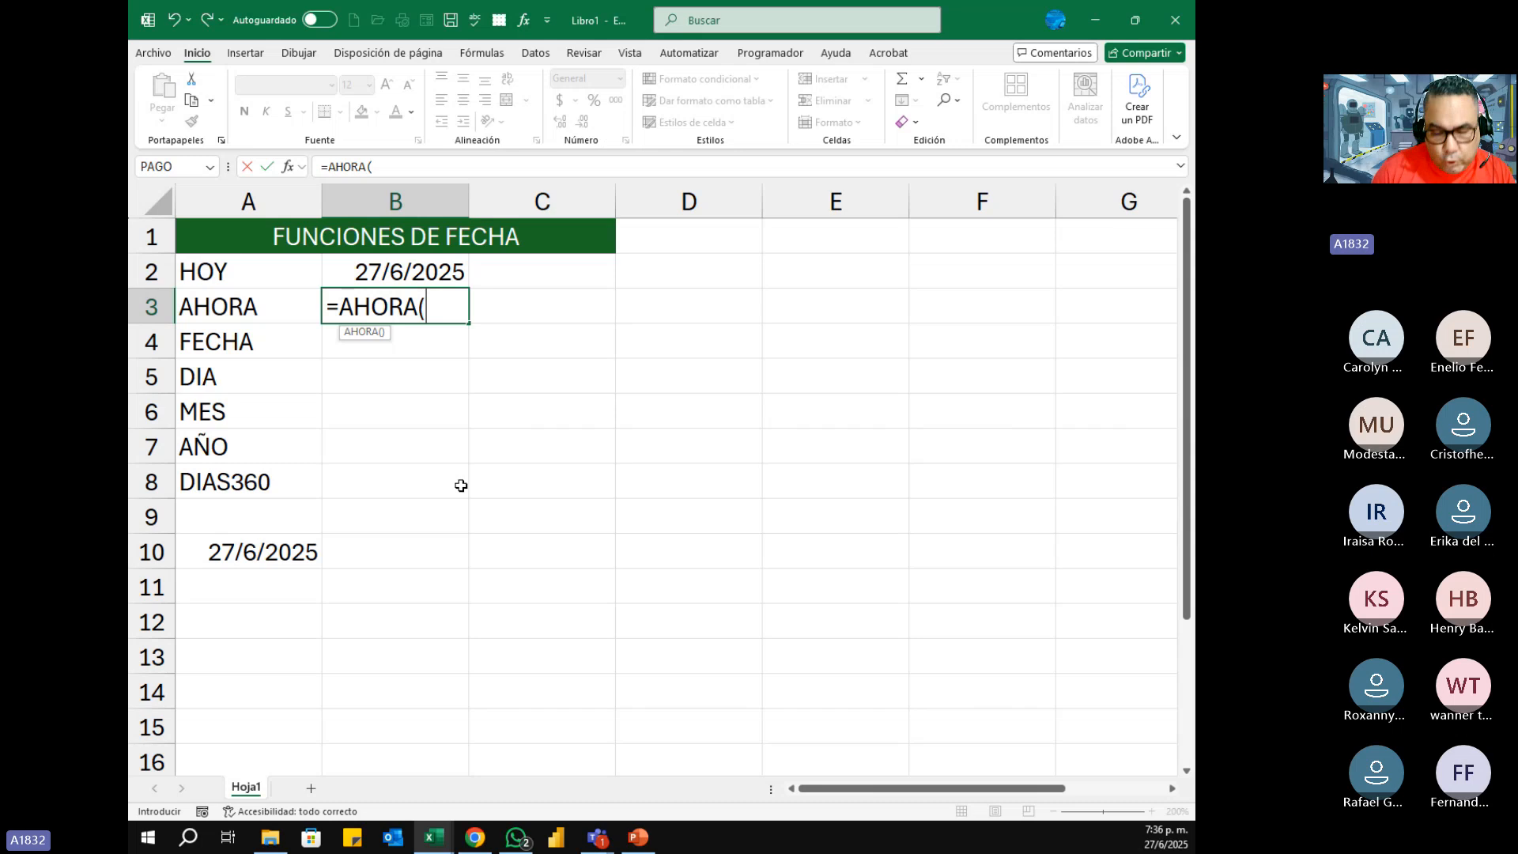
key(BackSpace)
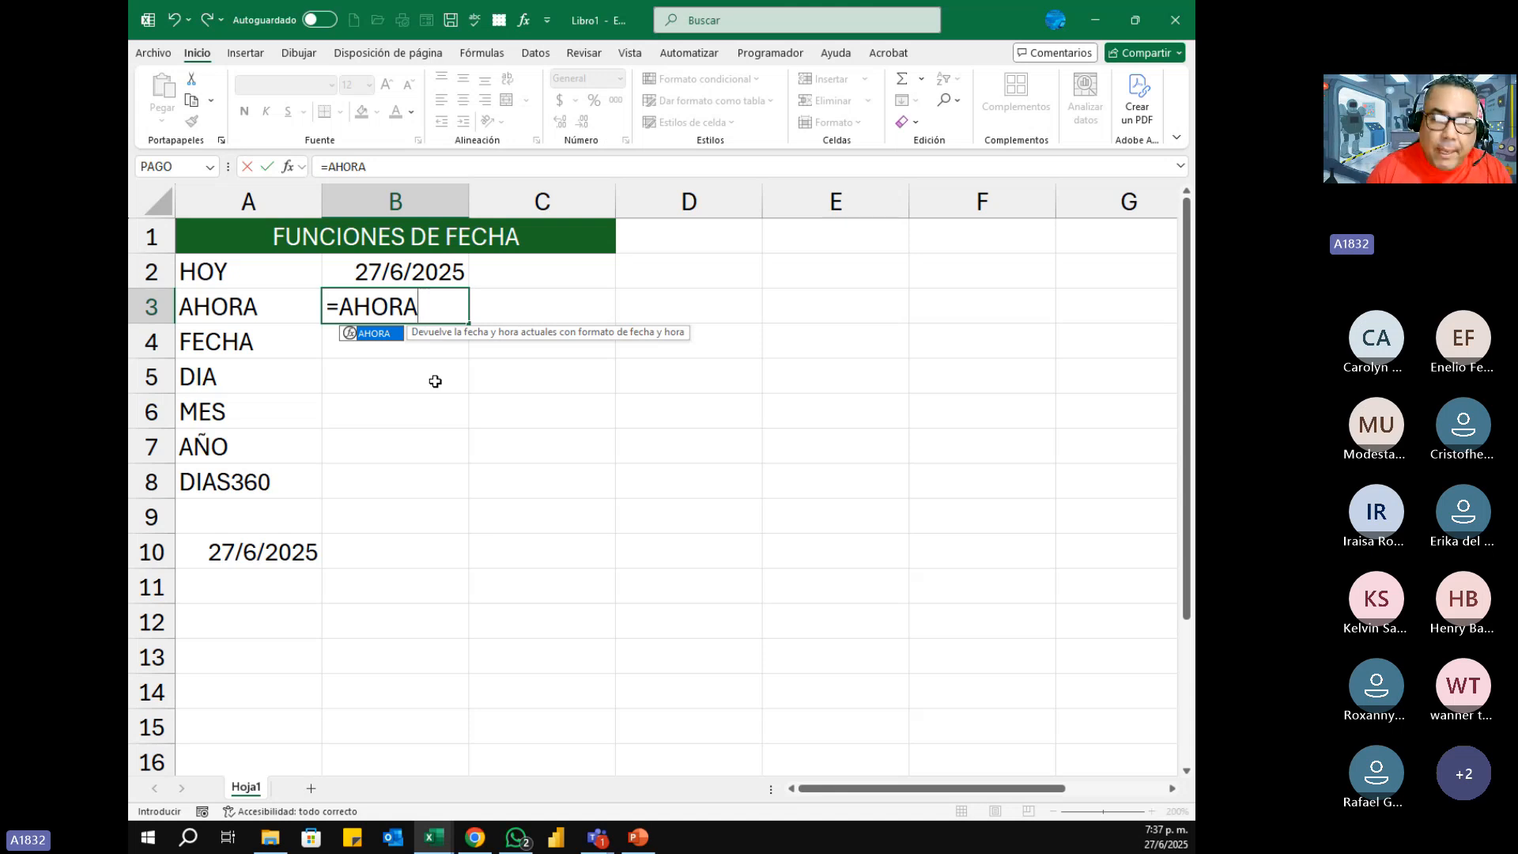
text(()
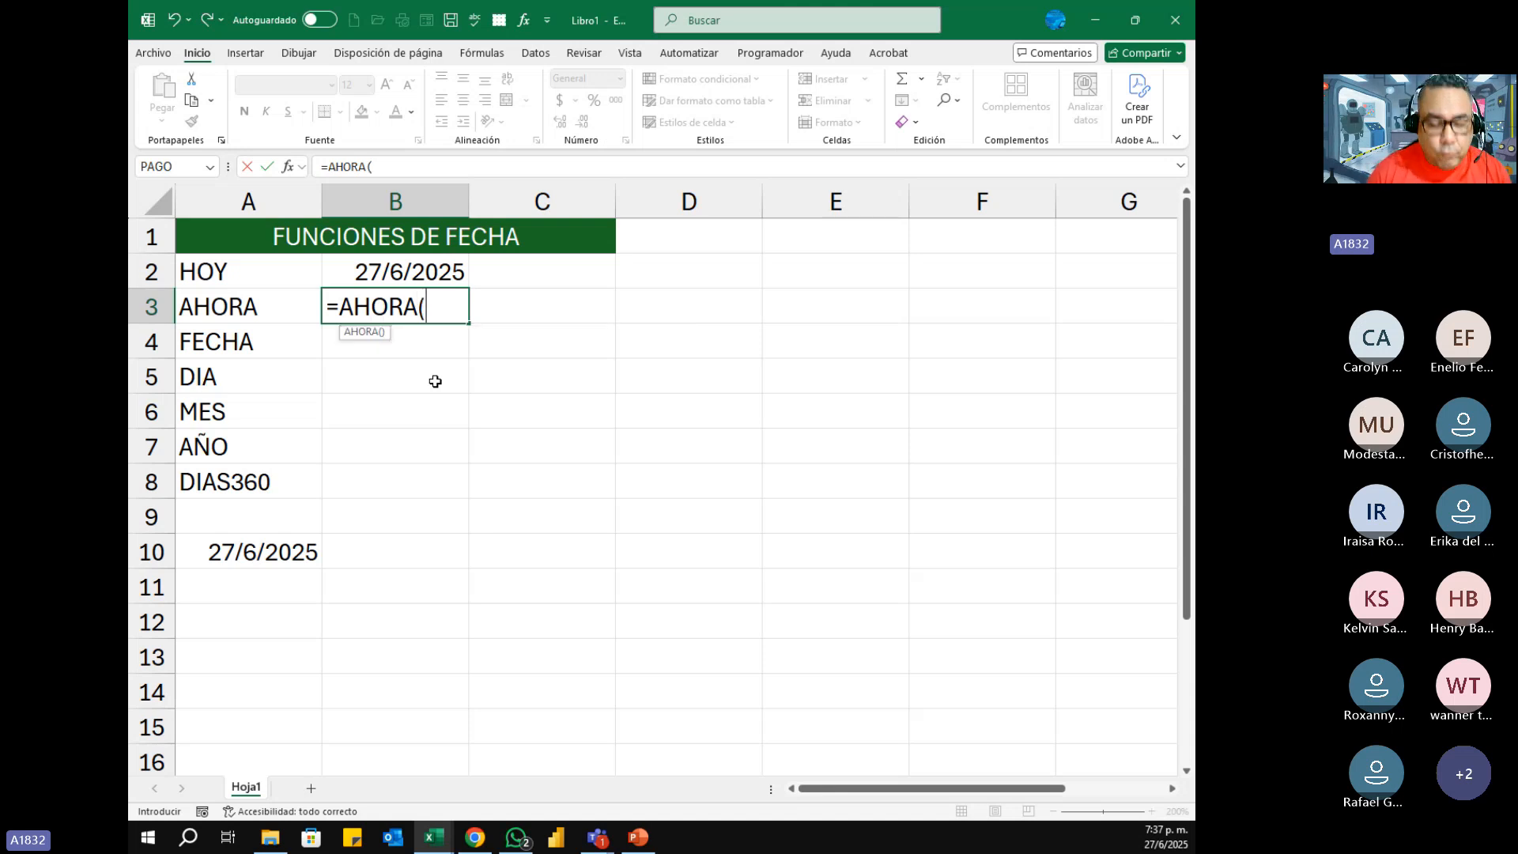
text())
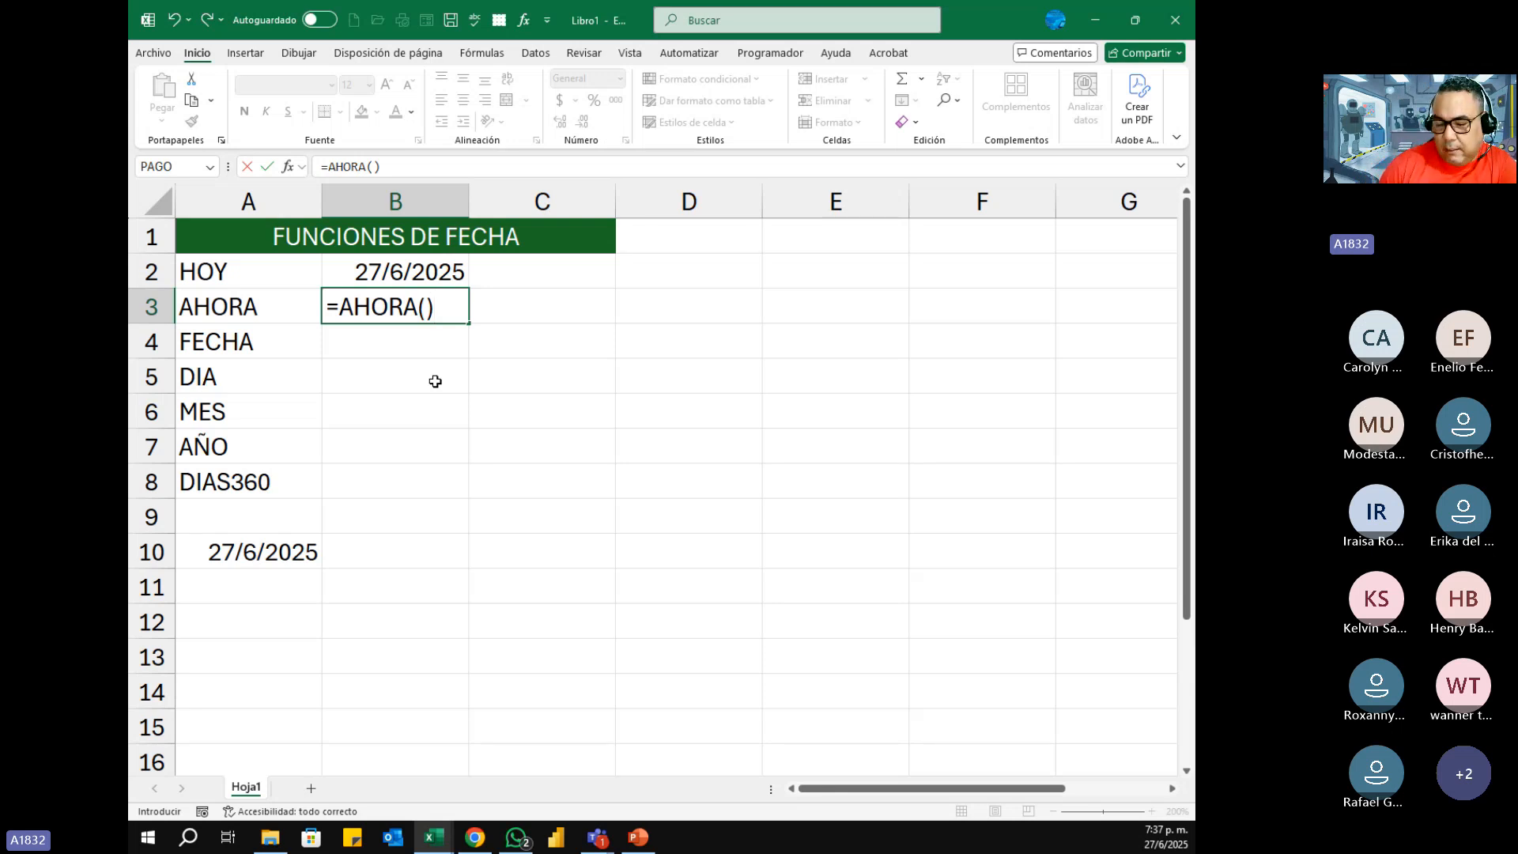
key(Return)
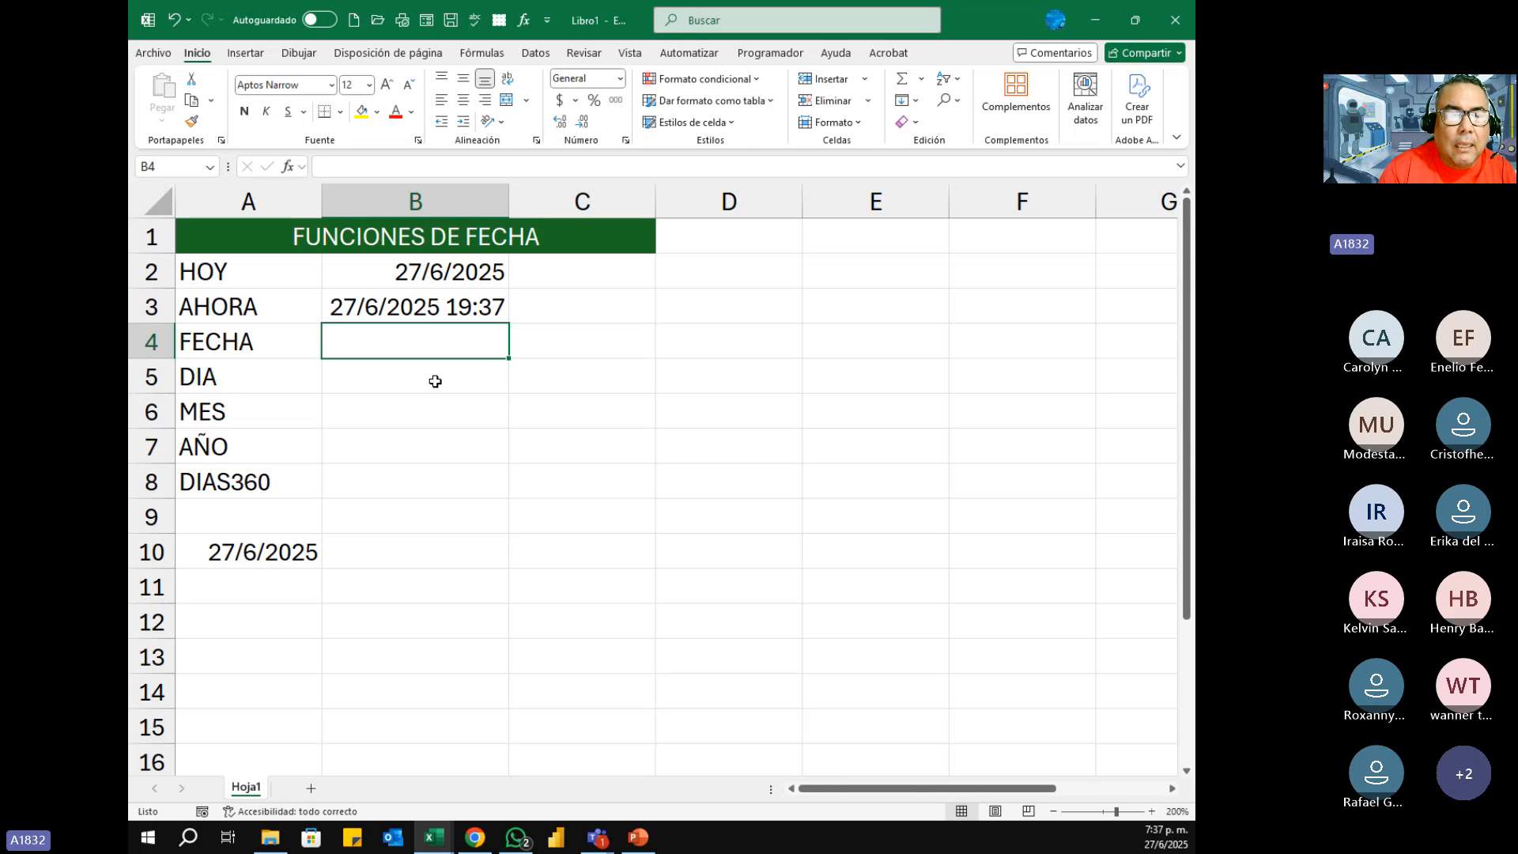
Step: Enter the formula =FECHA(2025;6;27) in cell B4, beside the FECHA label
text(=)
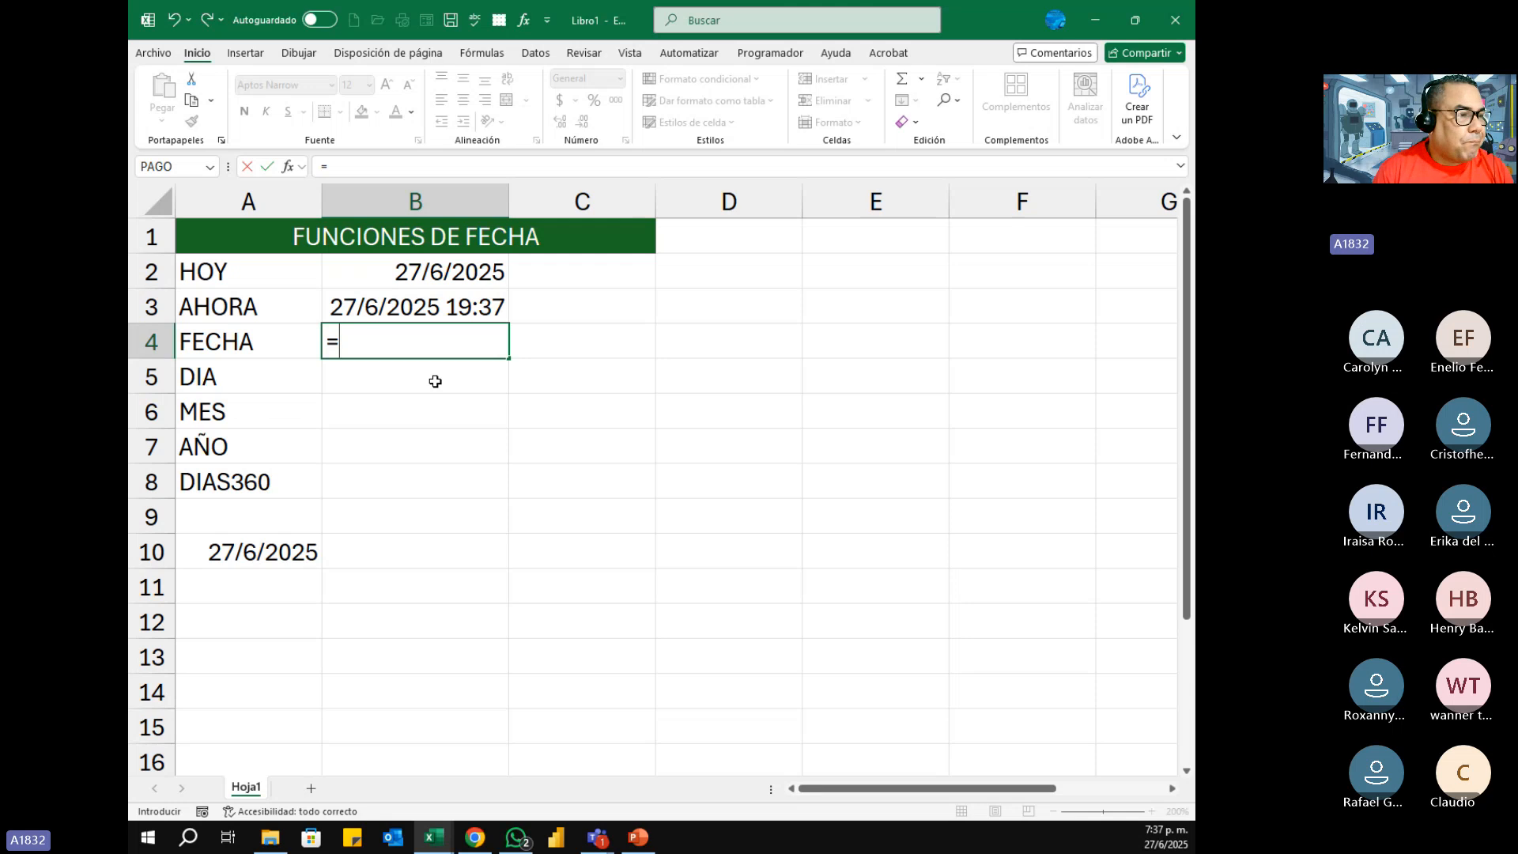
text(FECHA)
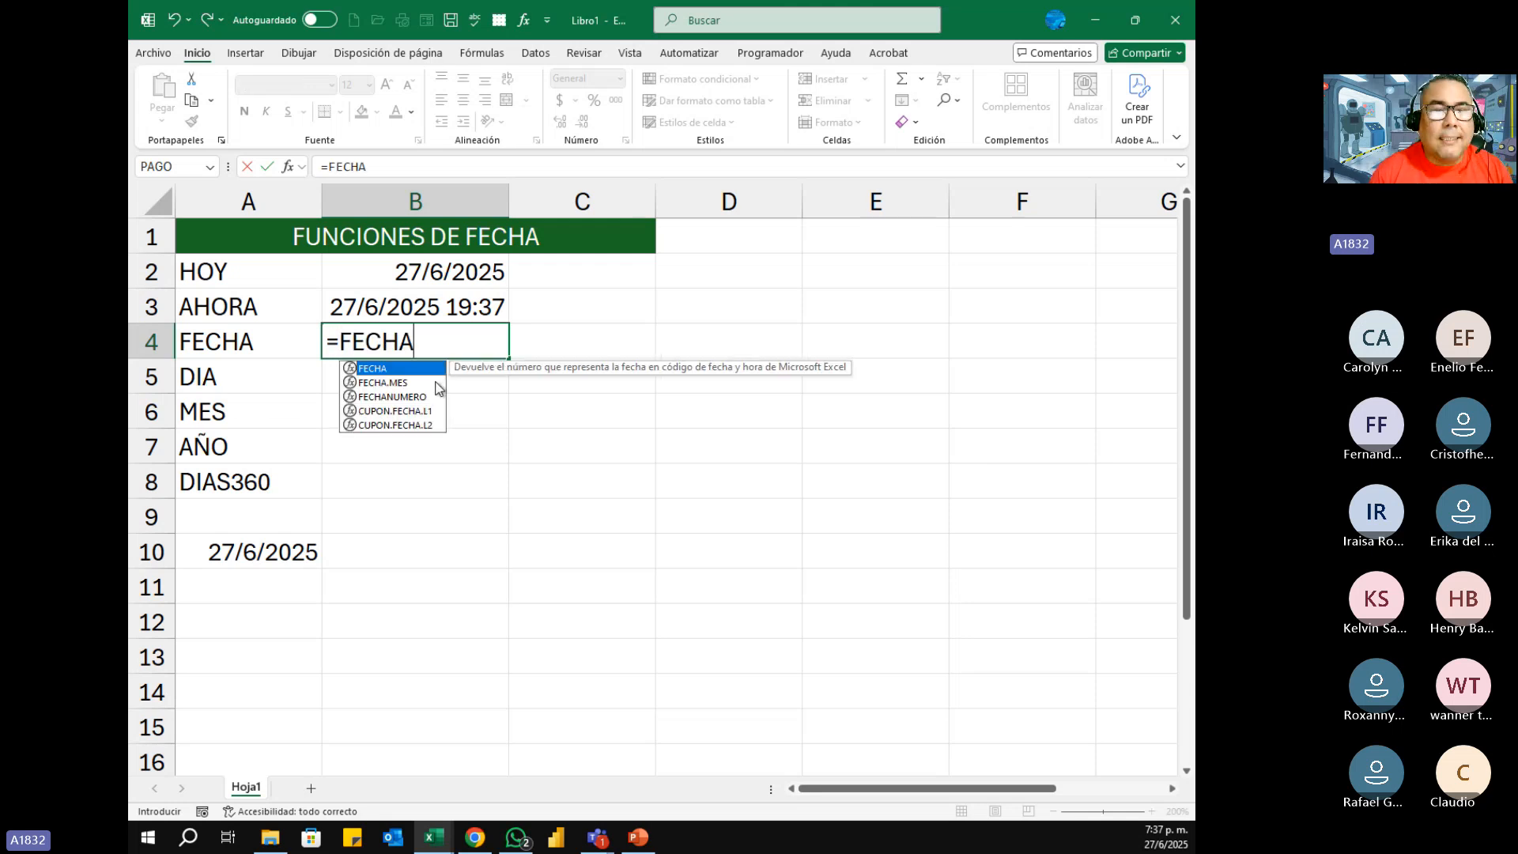
text(()
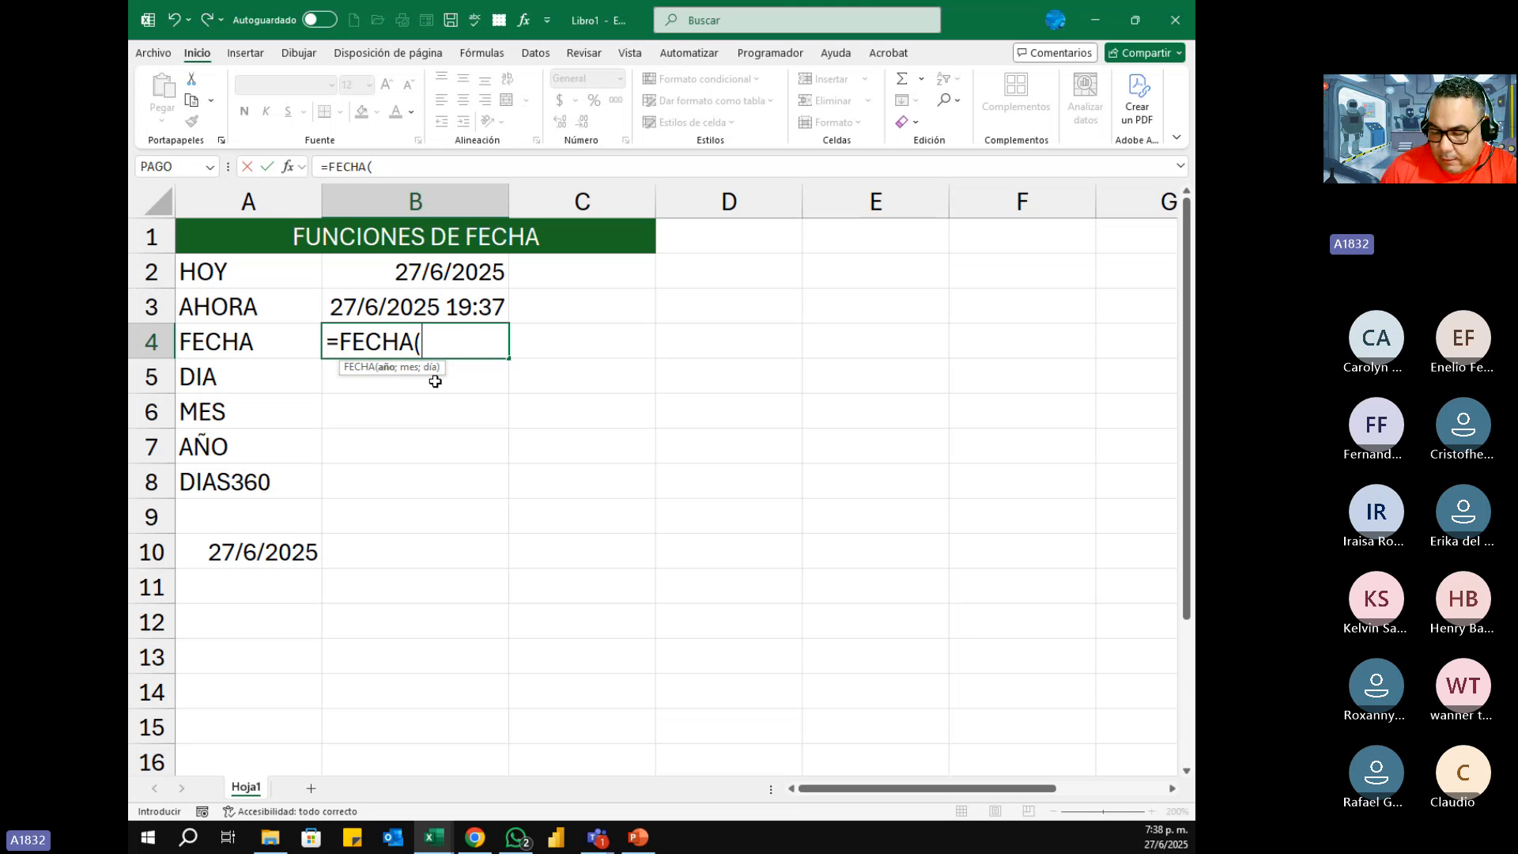
text(2025,)
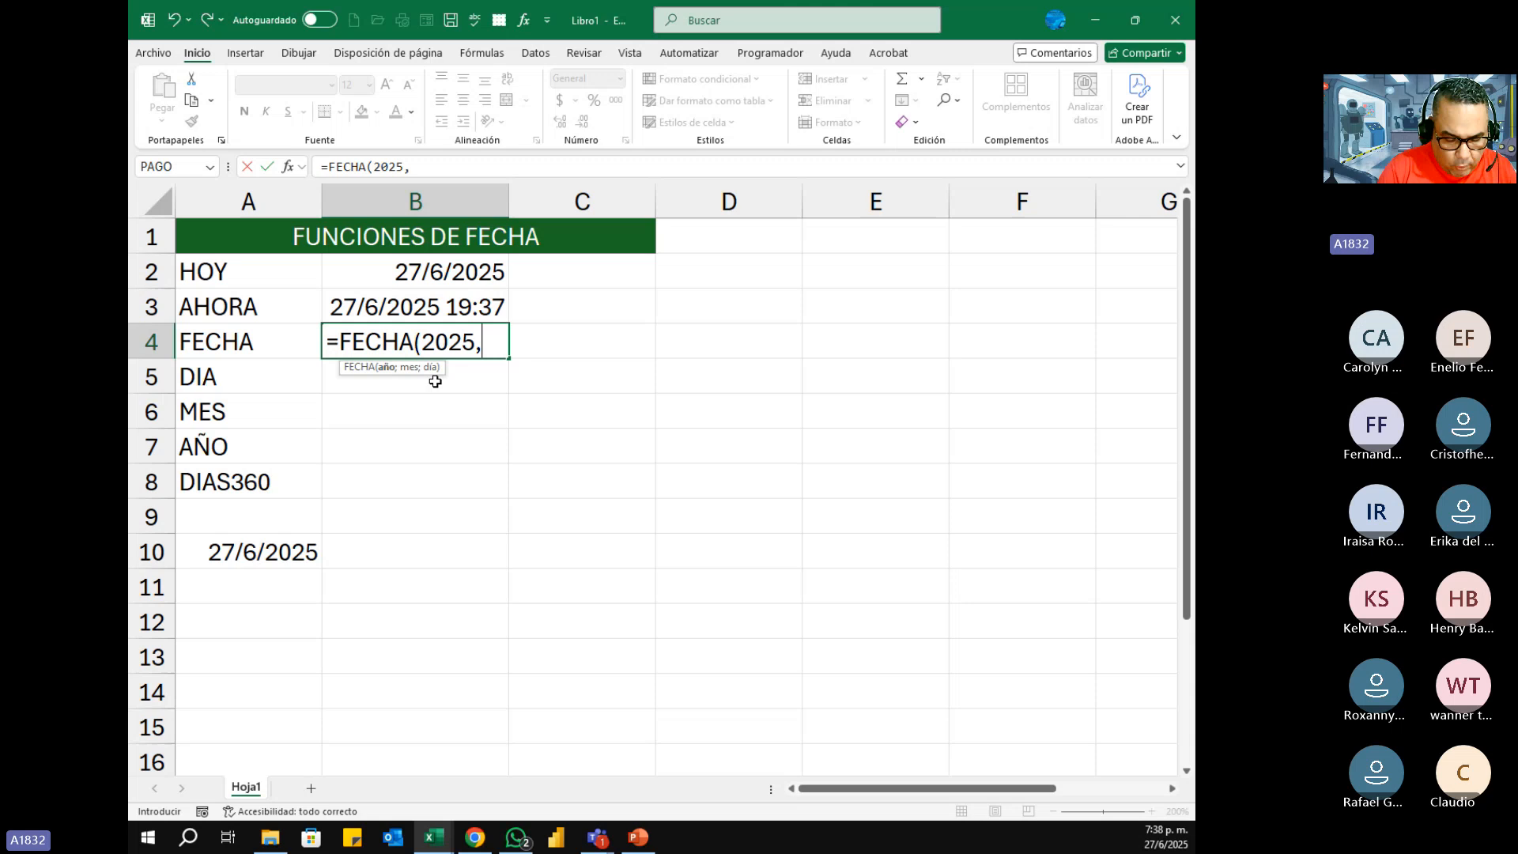
key(BackSpace)
text(;)
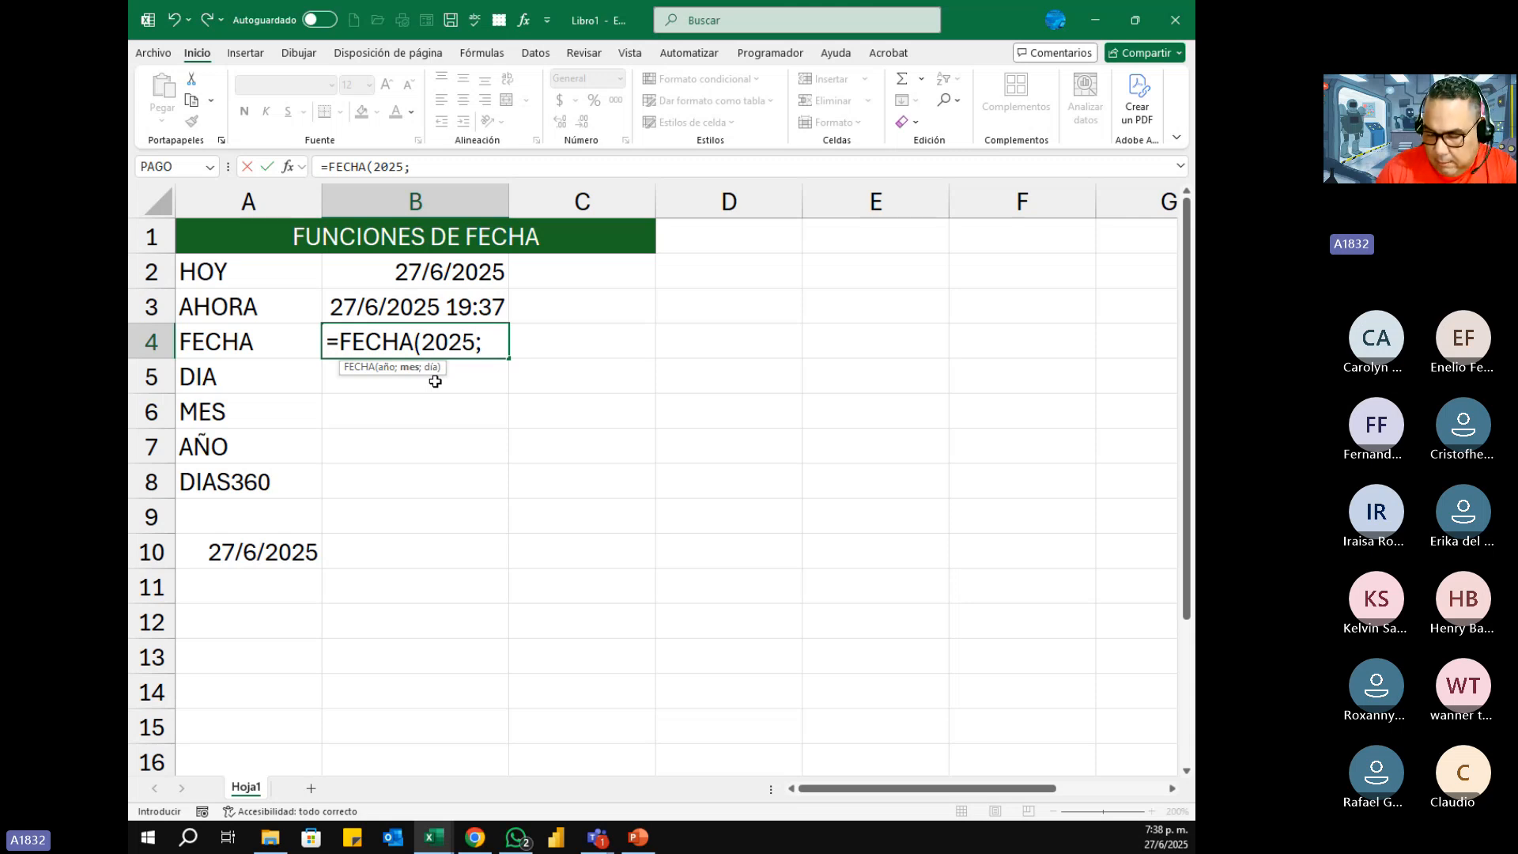
text(6)
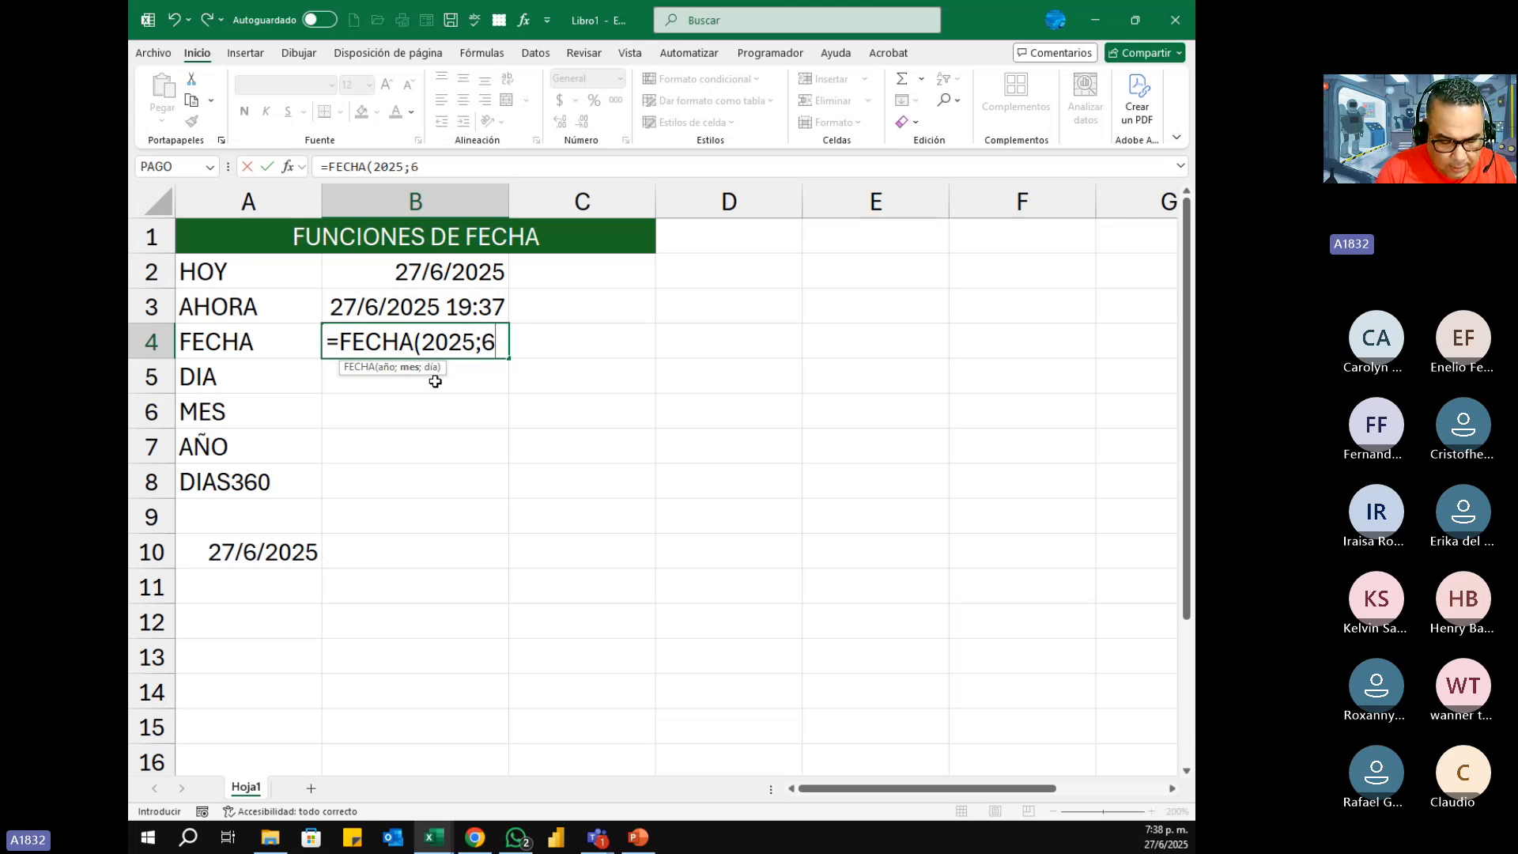
text(;)
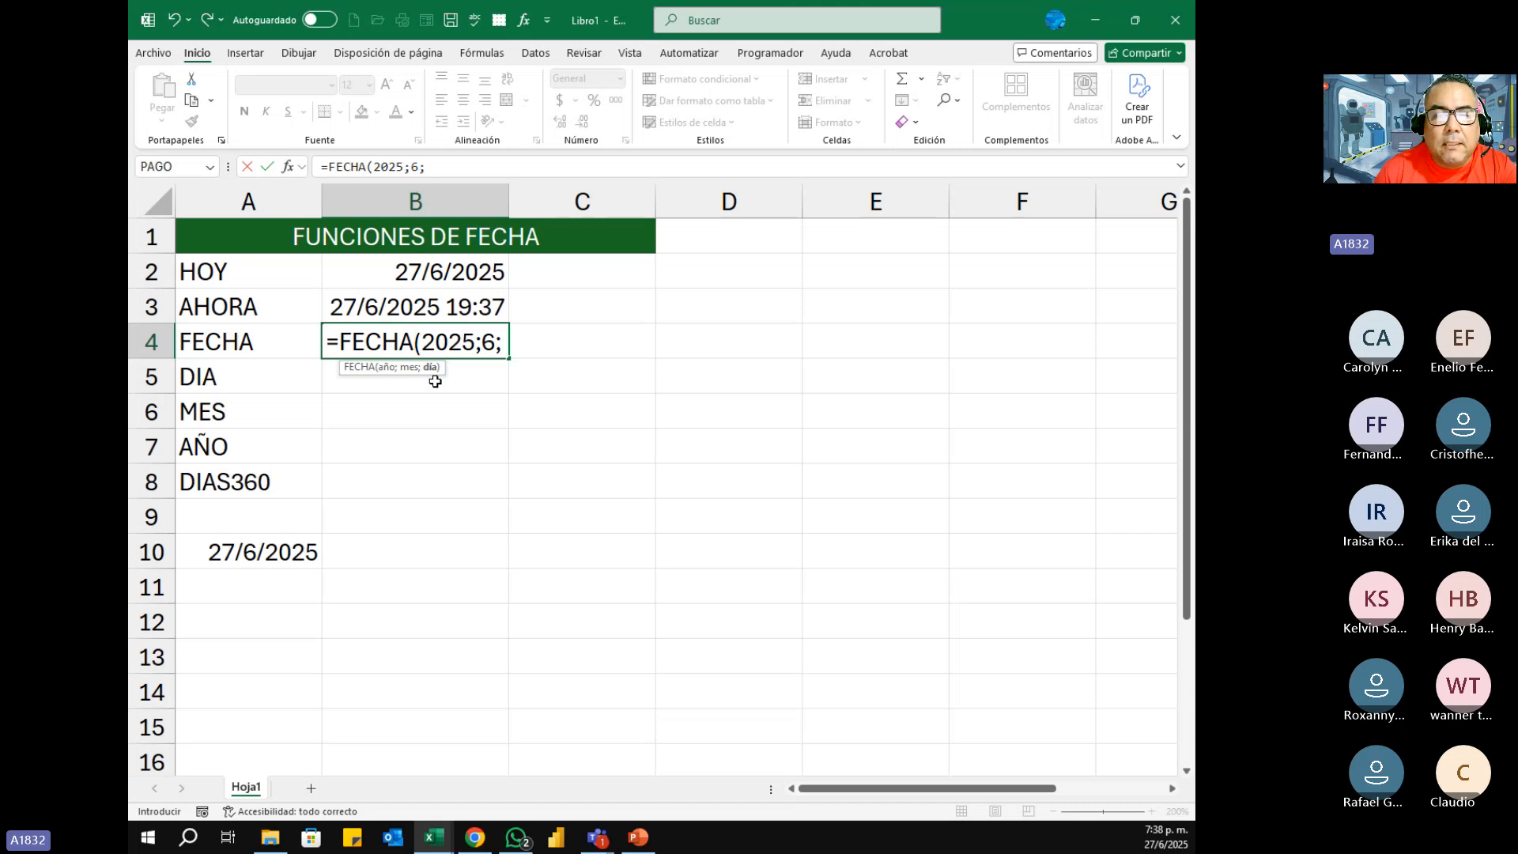
text(25)
key(BackSpace)
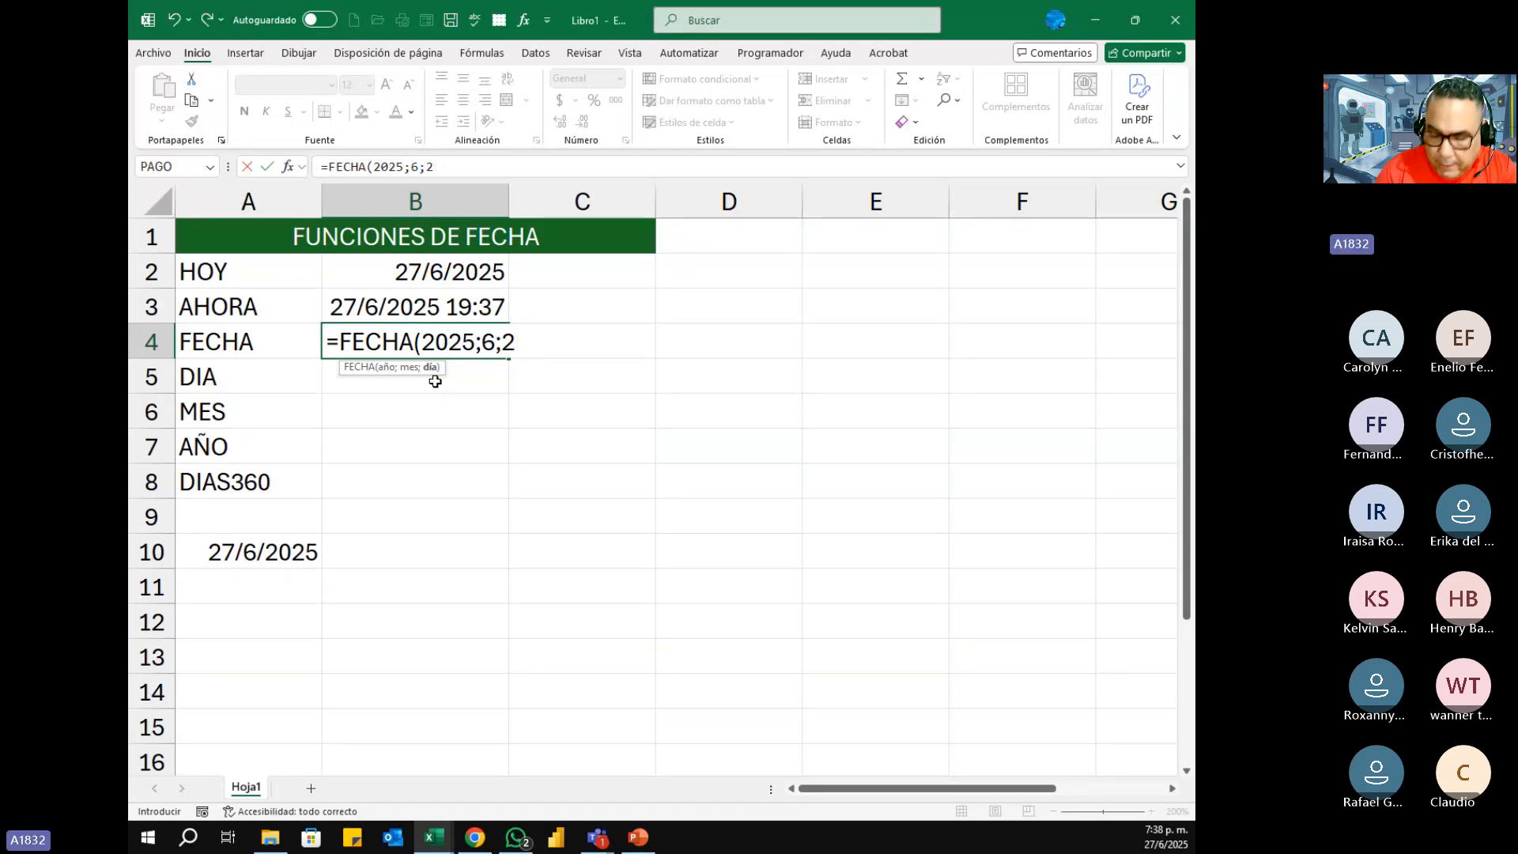
text(7)
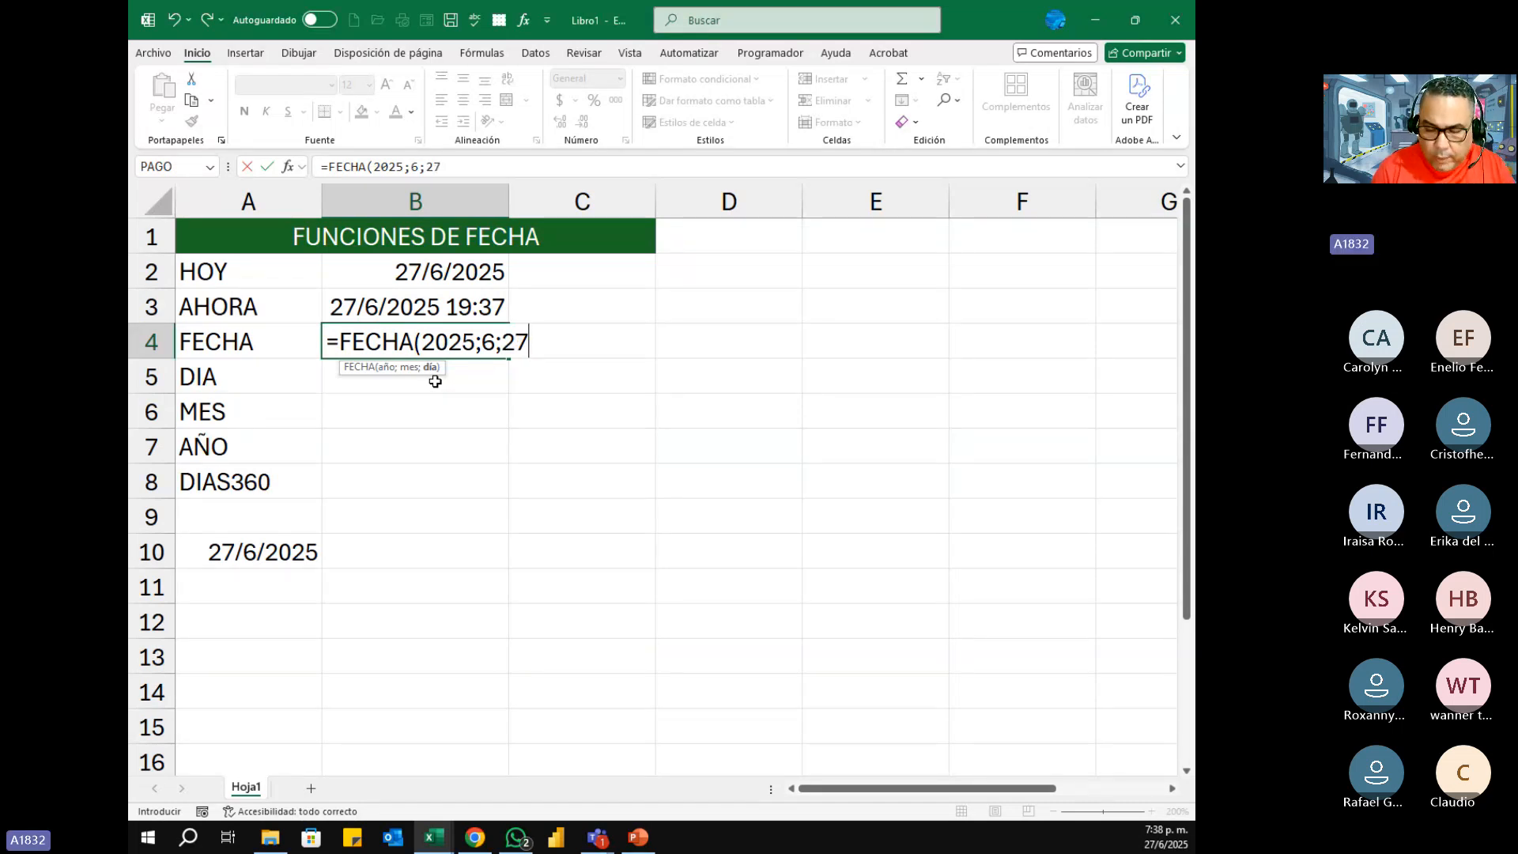
text())
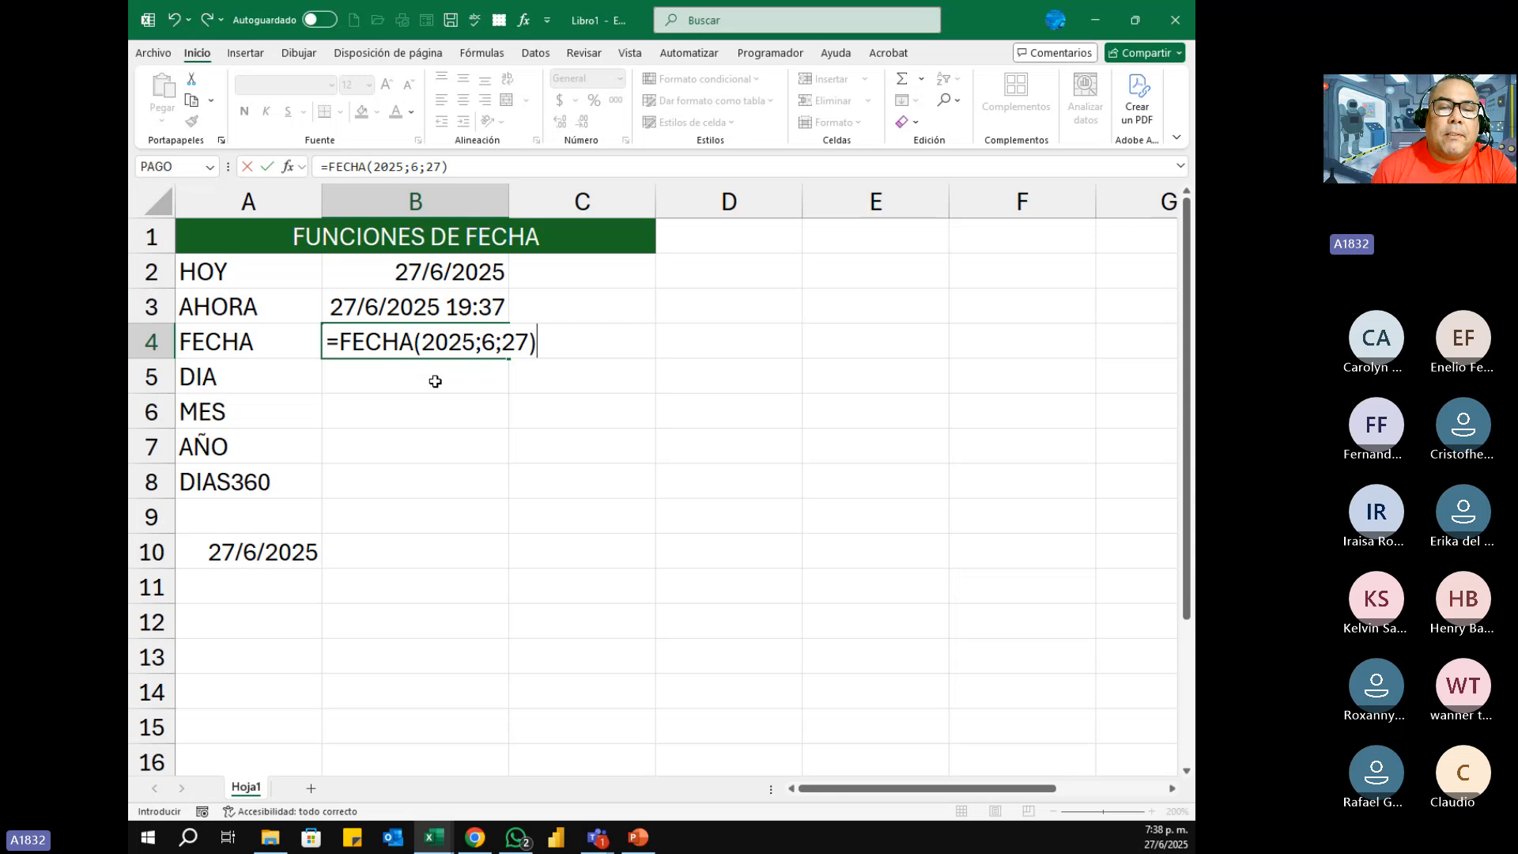
key(Return)
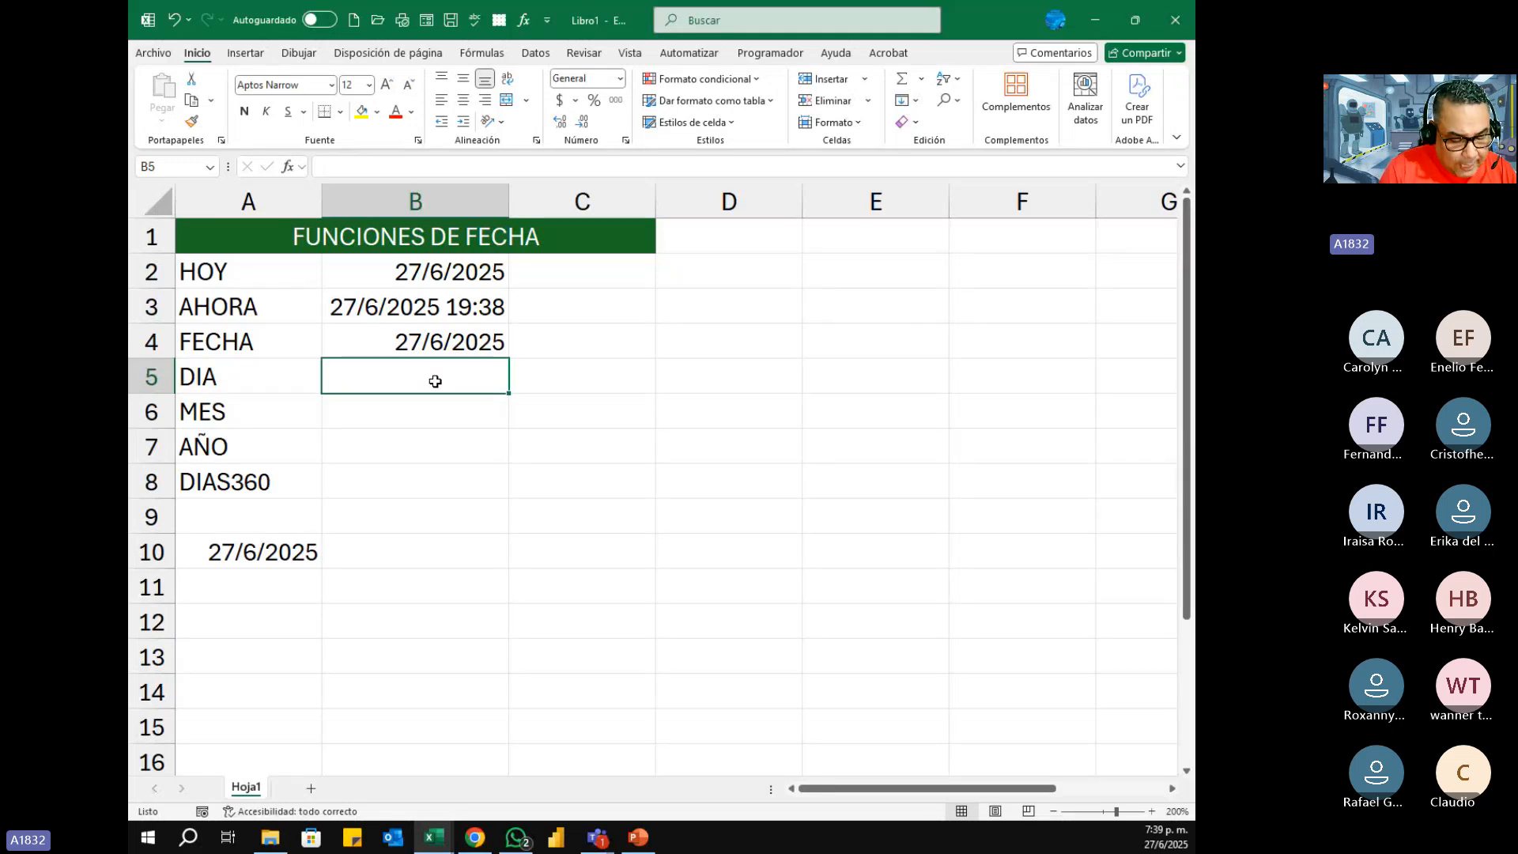
text(0)
key(Escape)
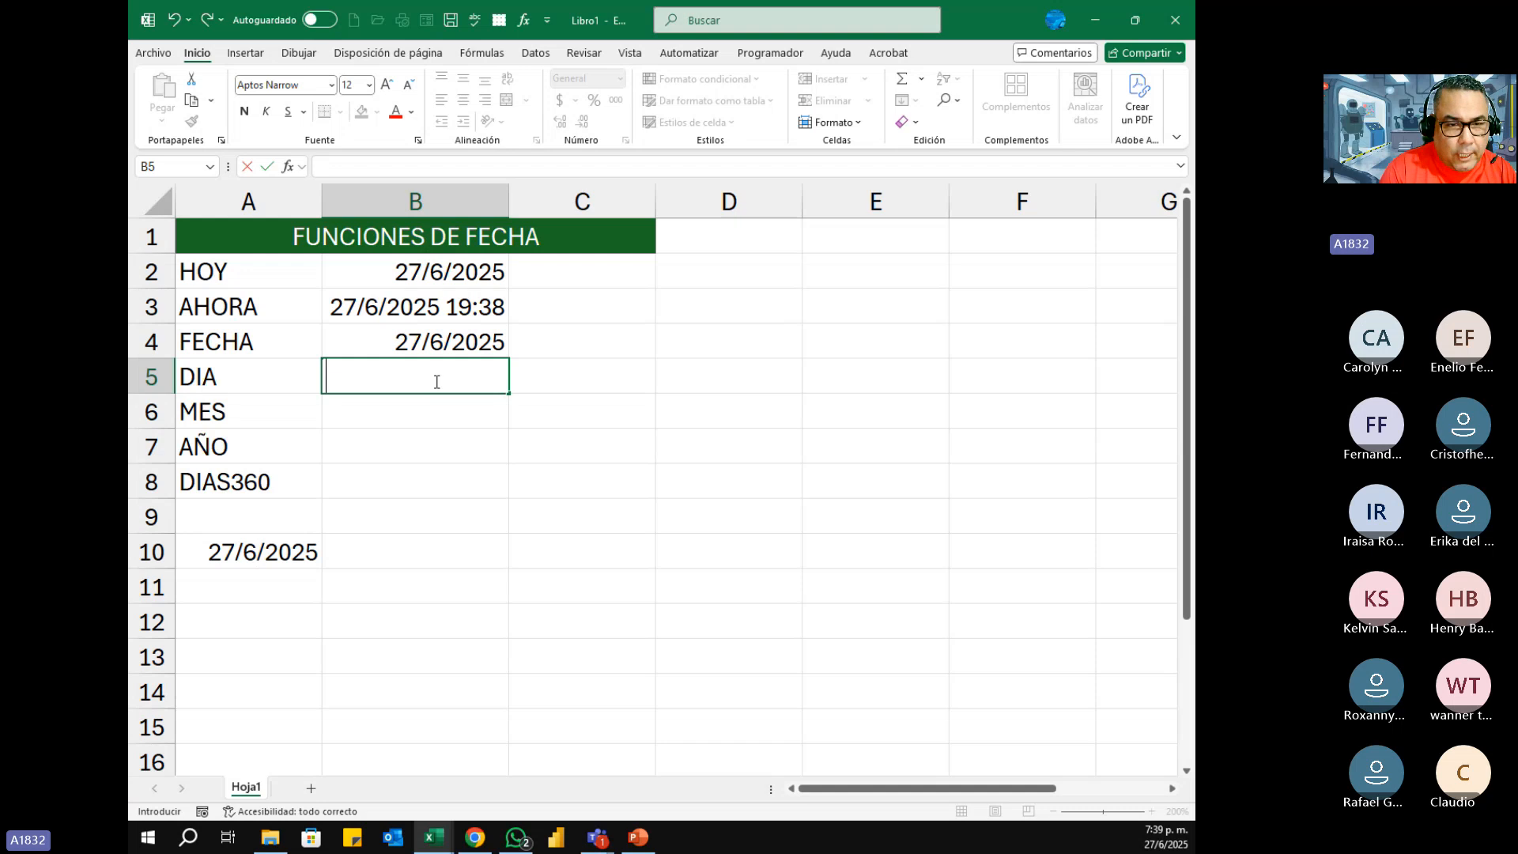
text(0)
key(BackSpace)
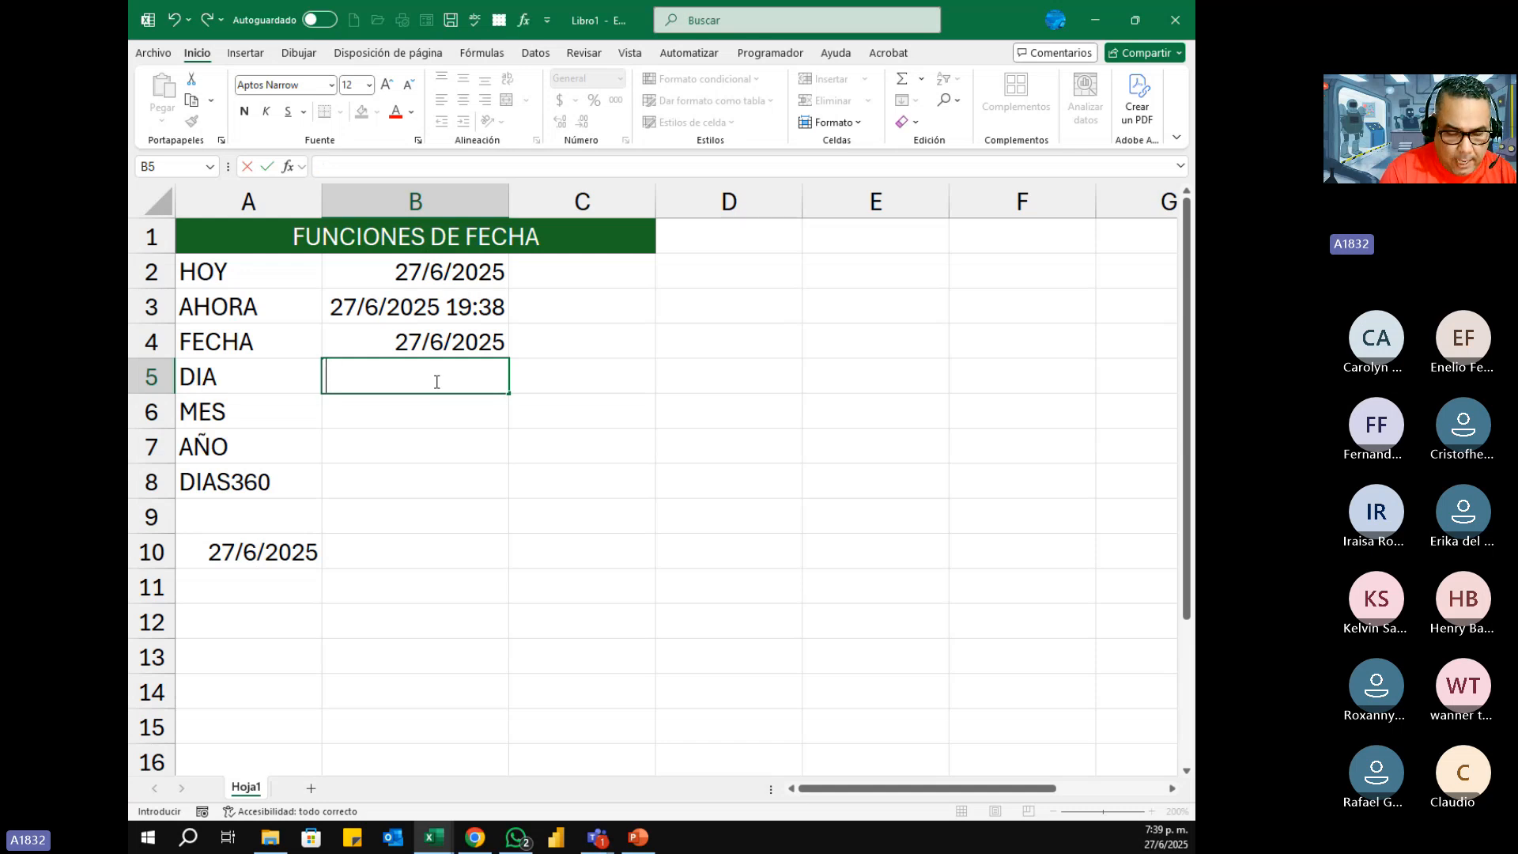
Step: Enter the formula =DIA(B2) in cell B5 to extract the day from the HOY date
text(=dia)
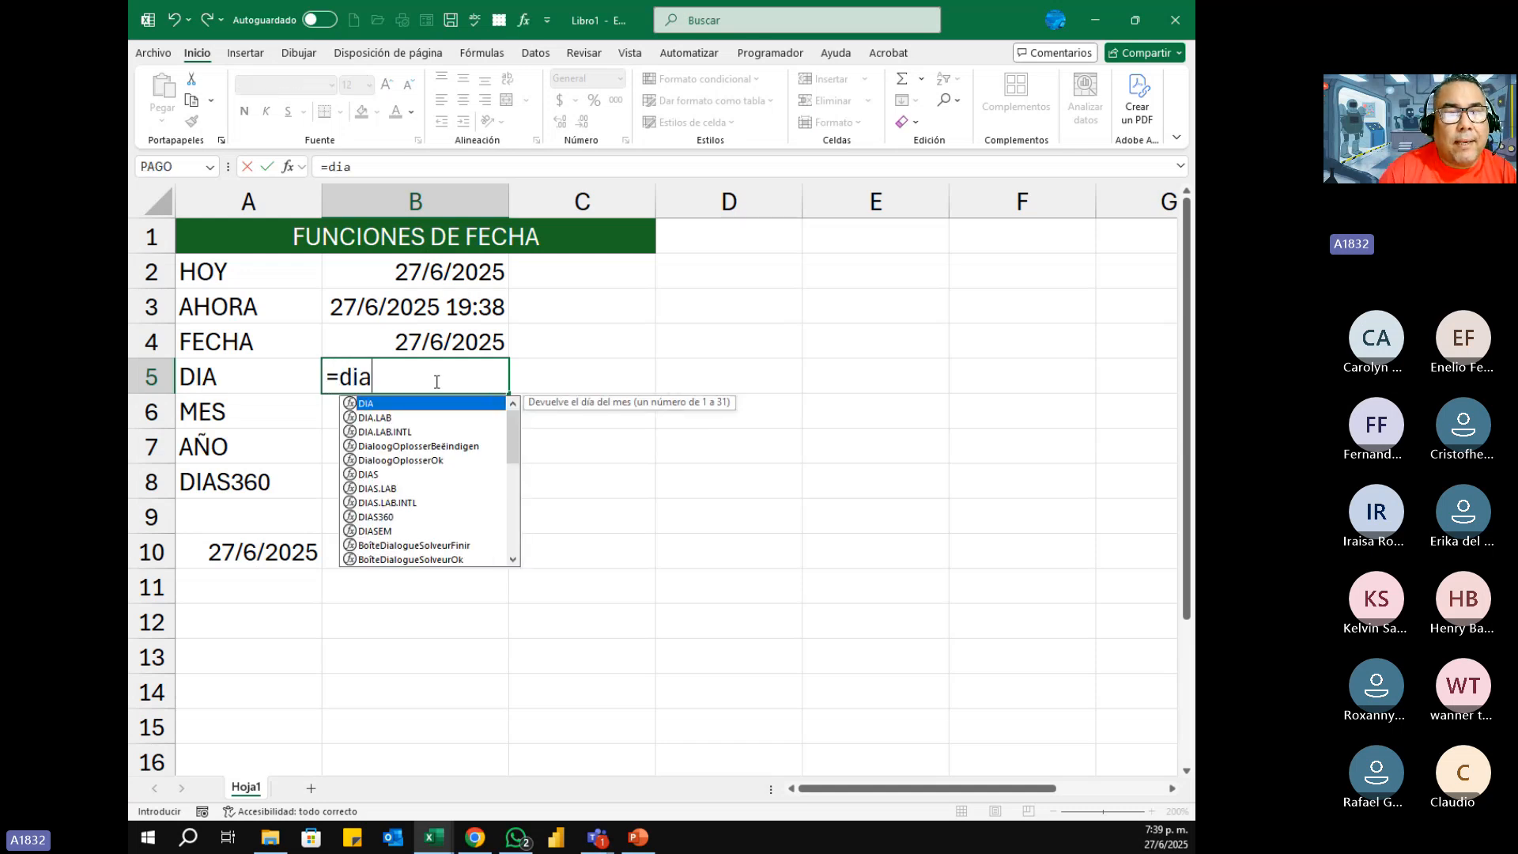
key(Tab)
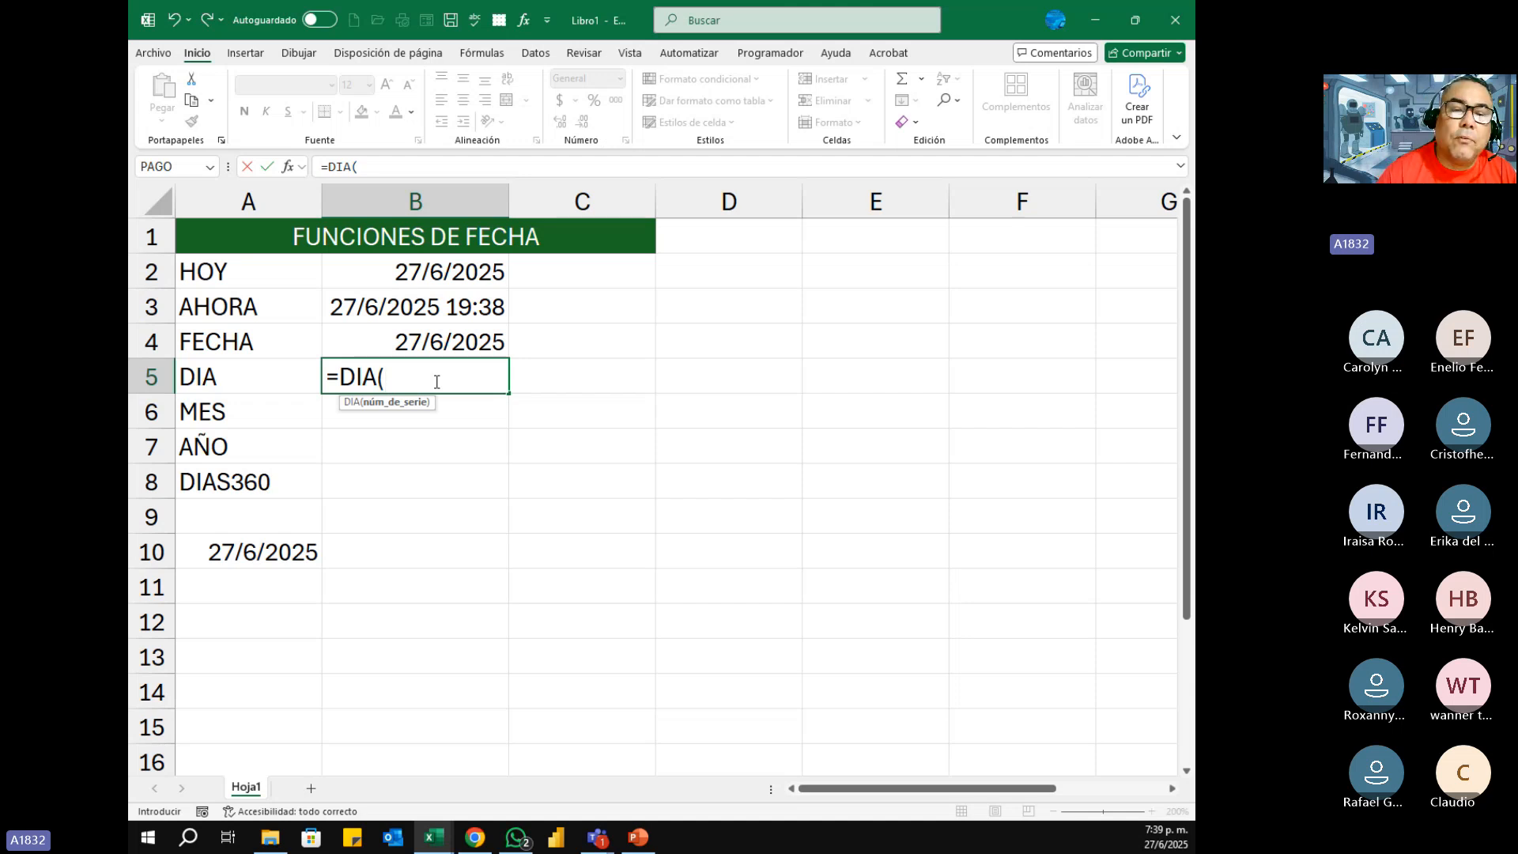
click(439, 272)
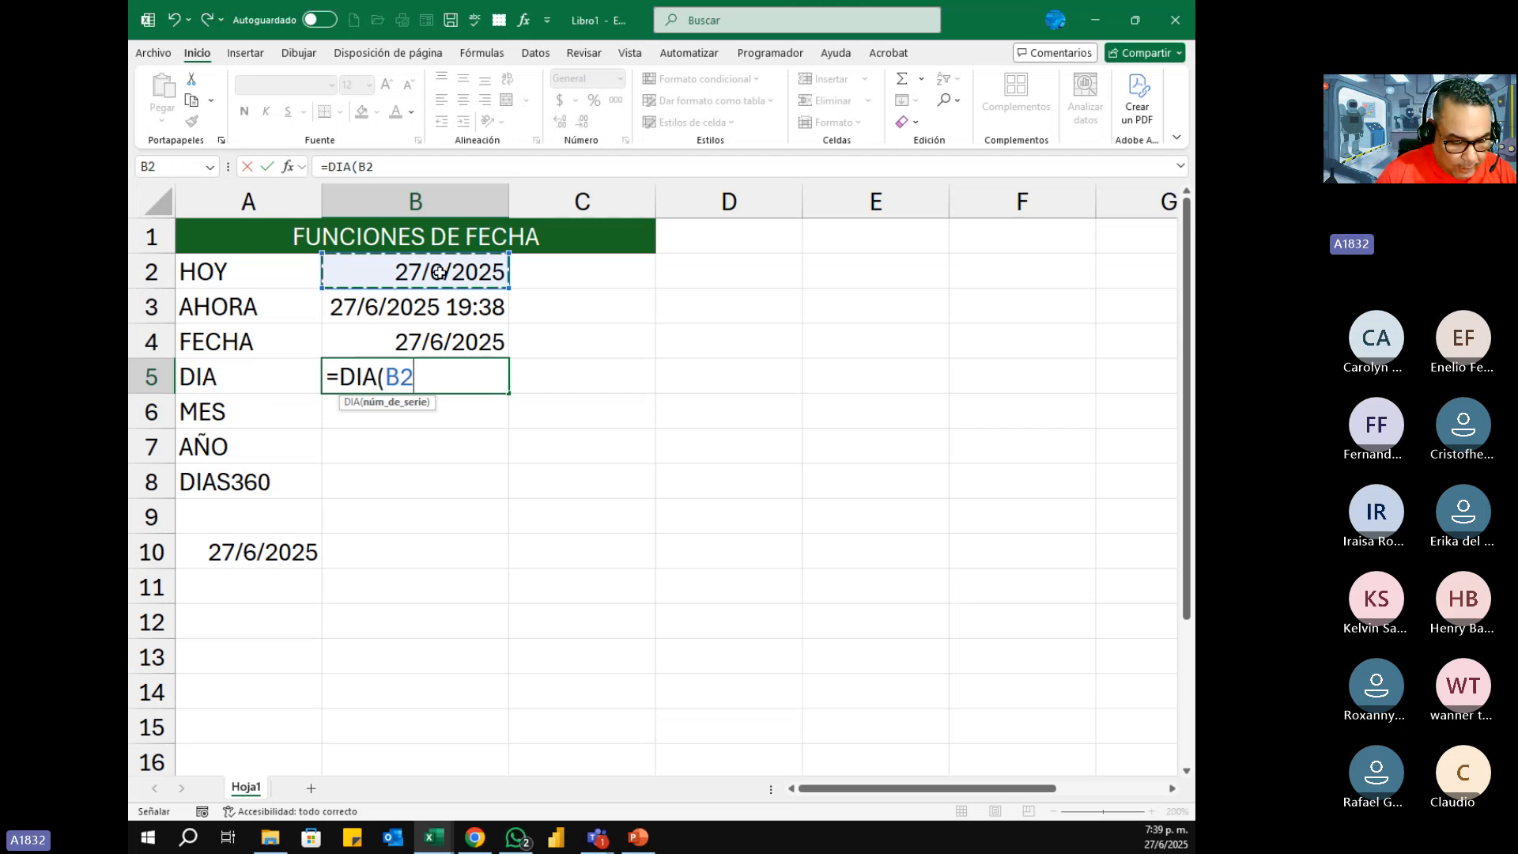
text())
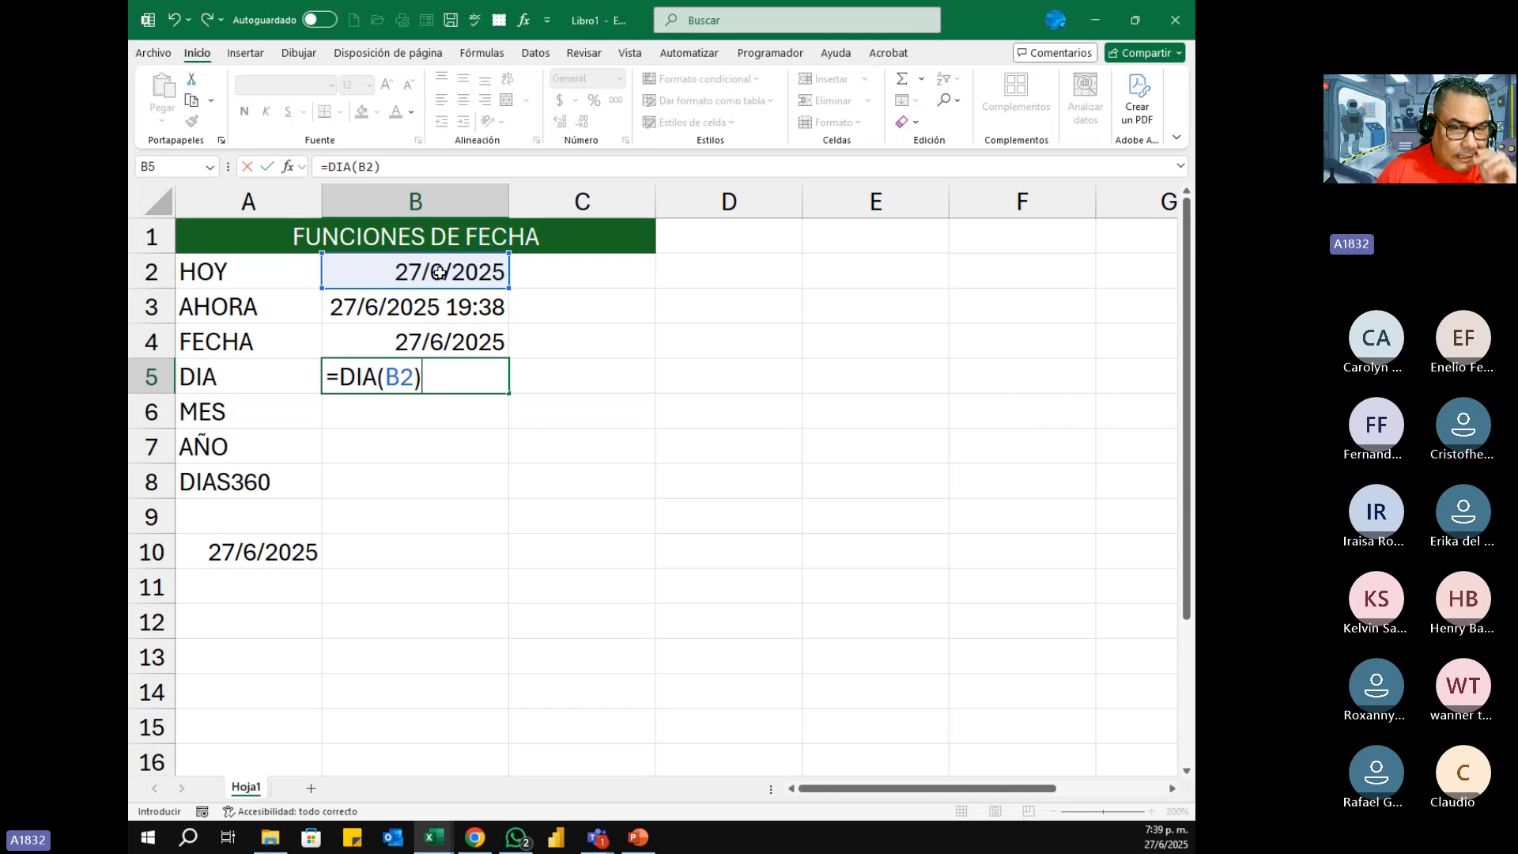
key(Return)
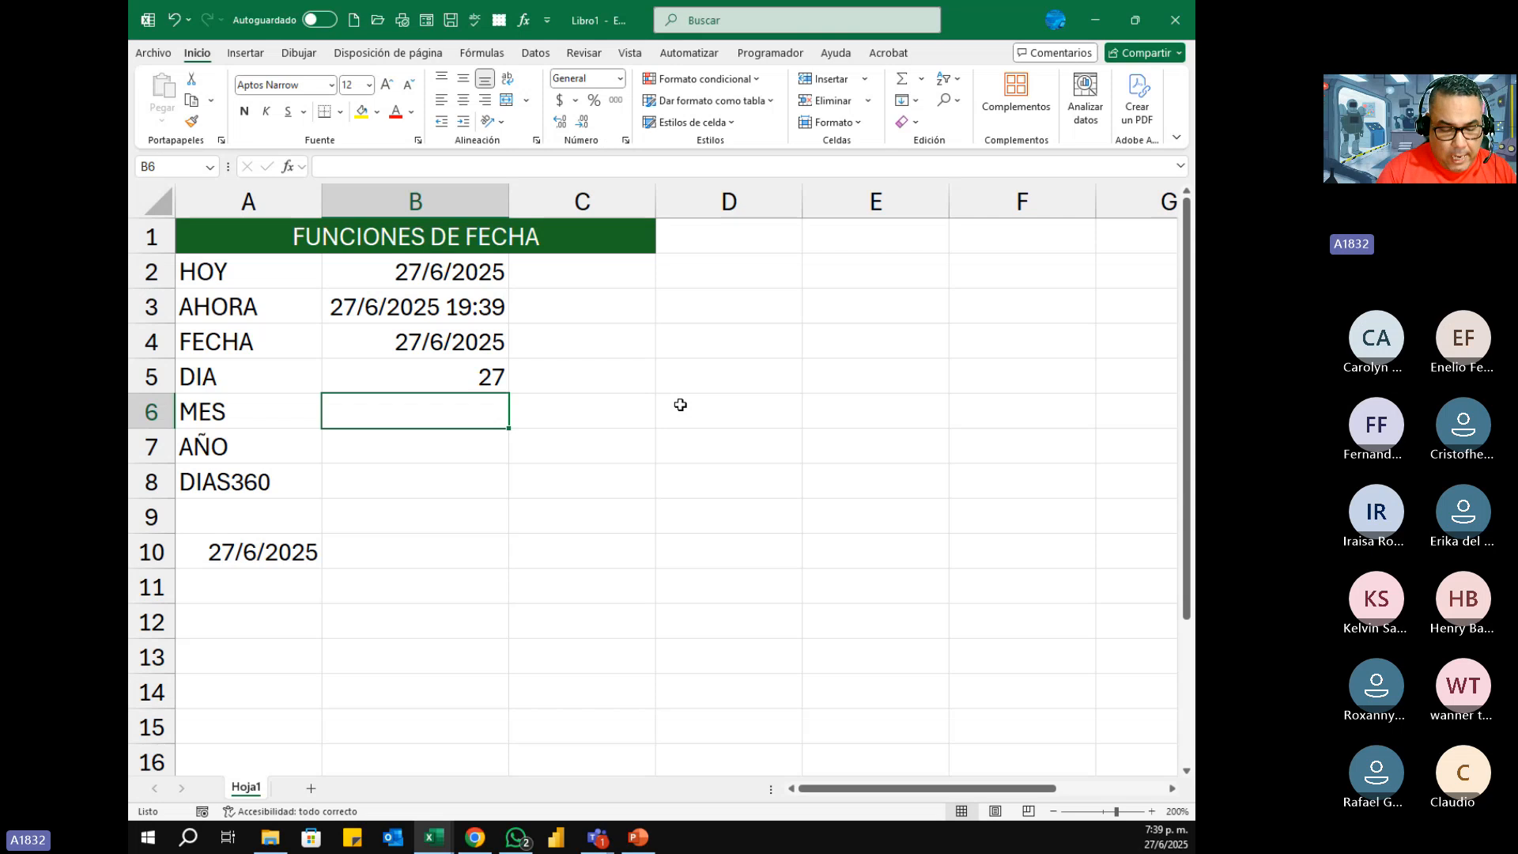
Step: Enter the formula =MES(B2) in cell B6 to extract the month from the HOY date
text(=)
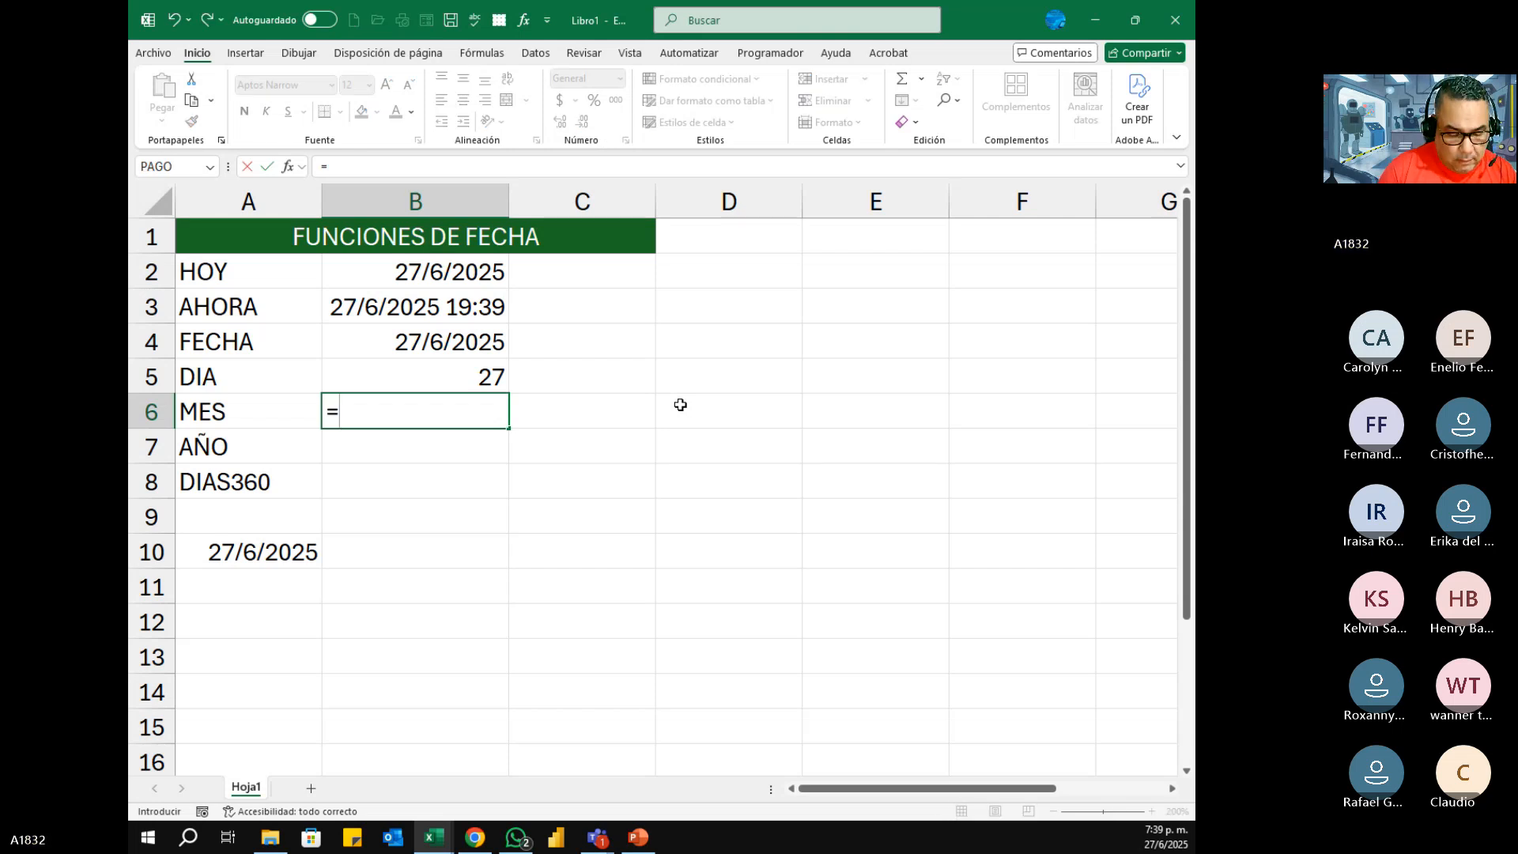
text(mes)
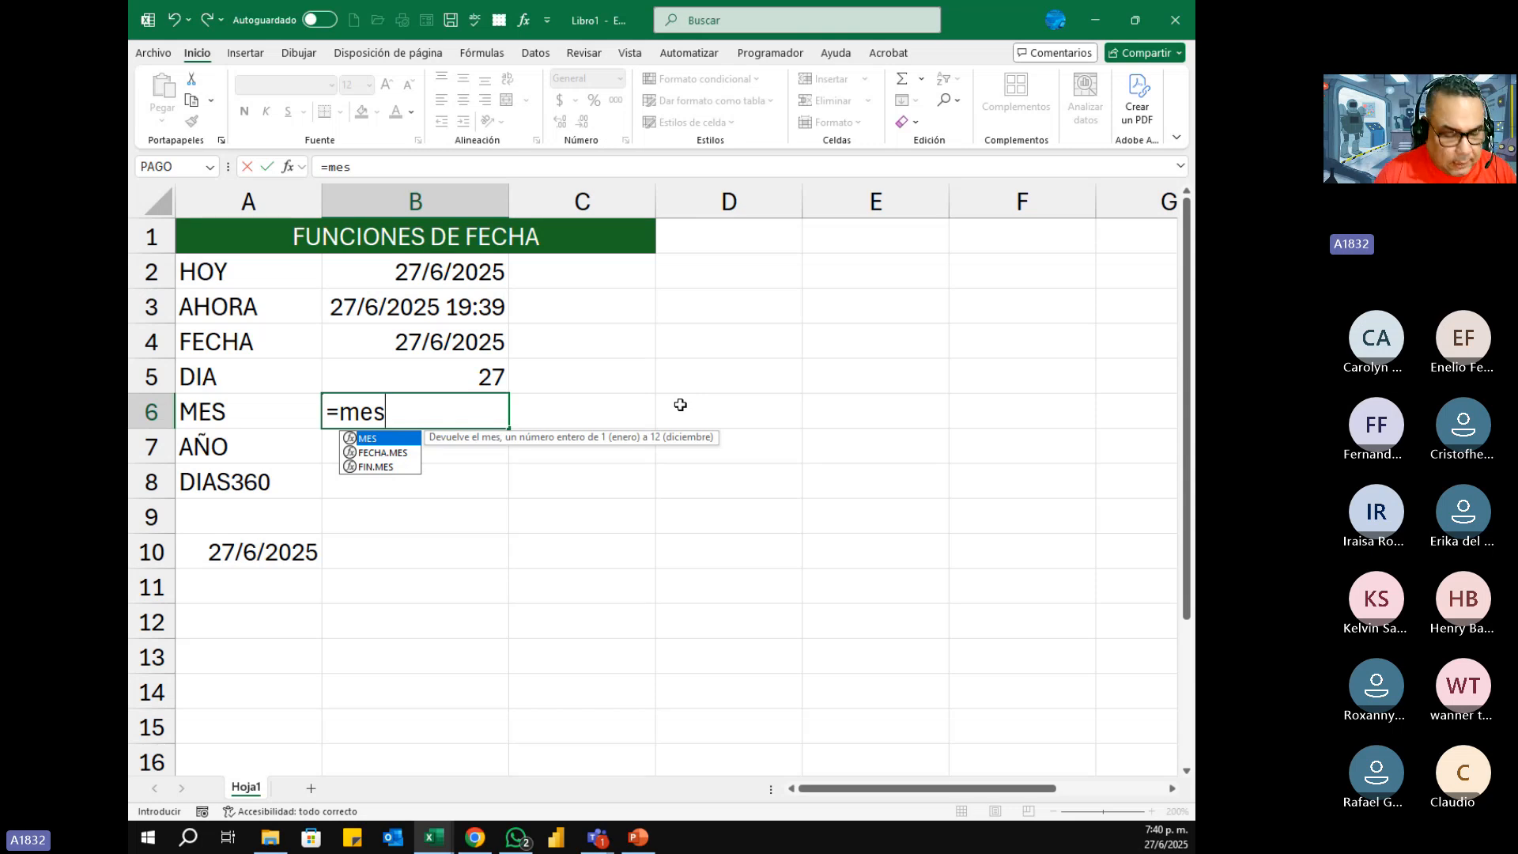
key(Tab)
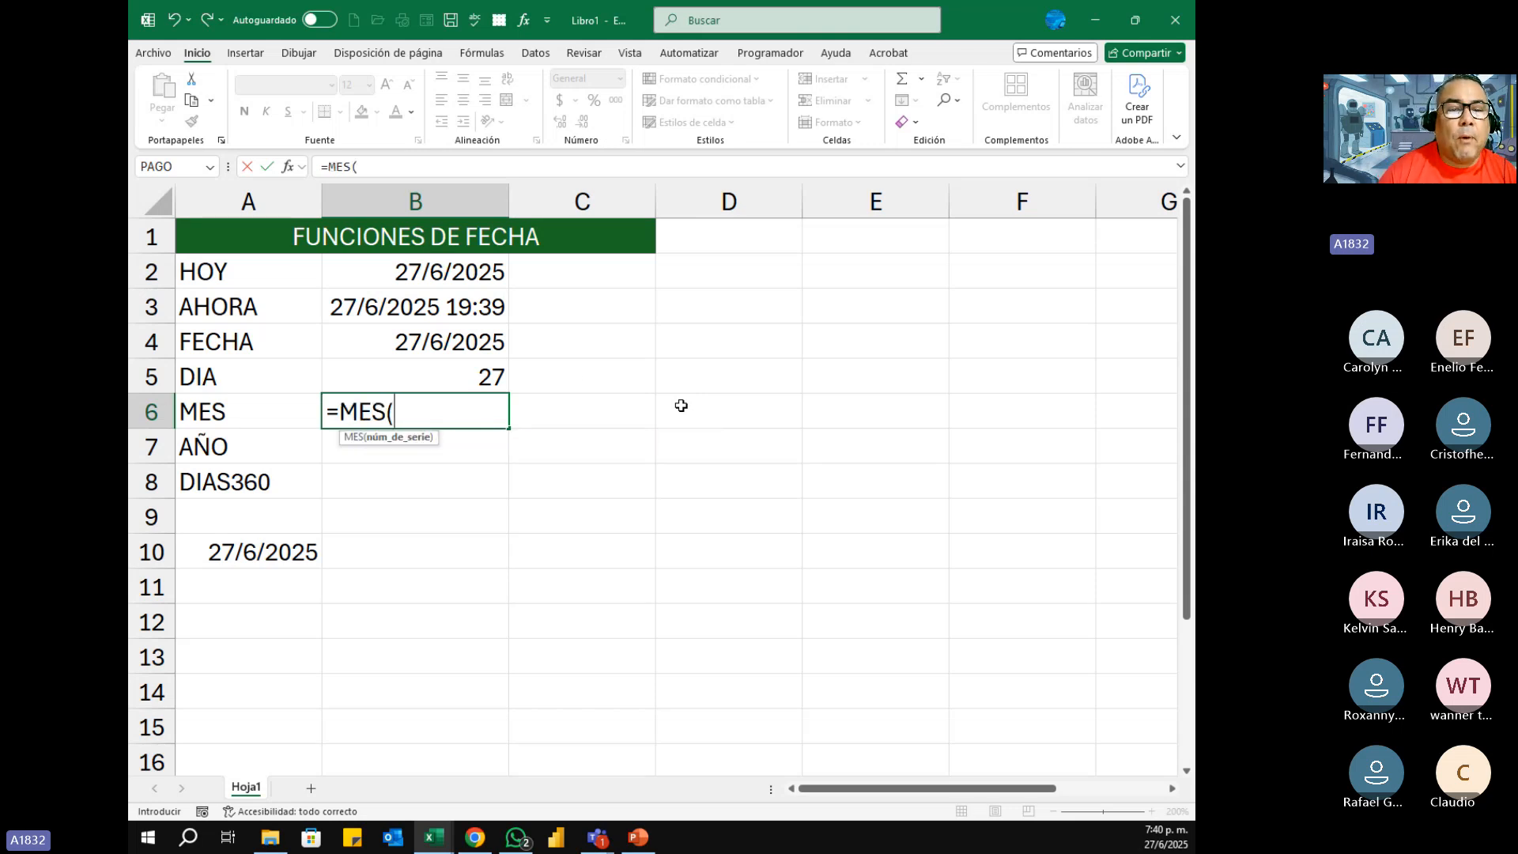
click(470, 276)
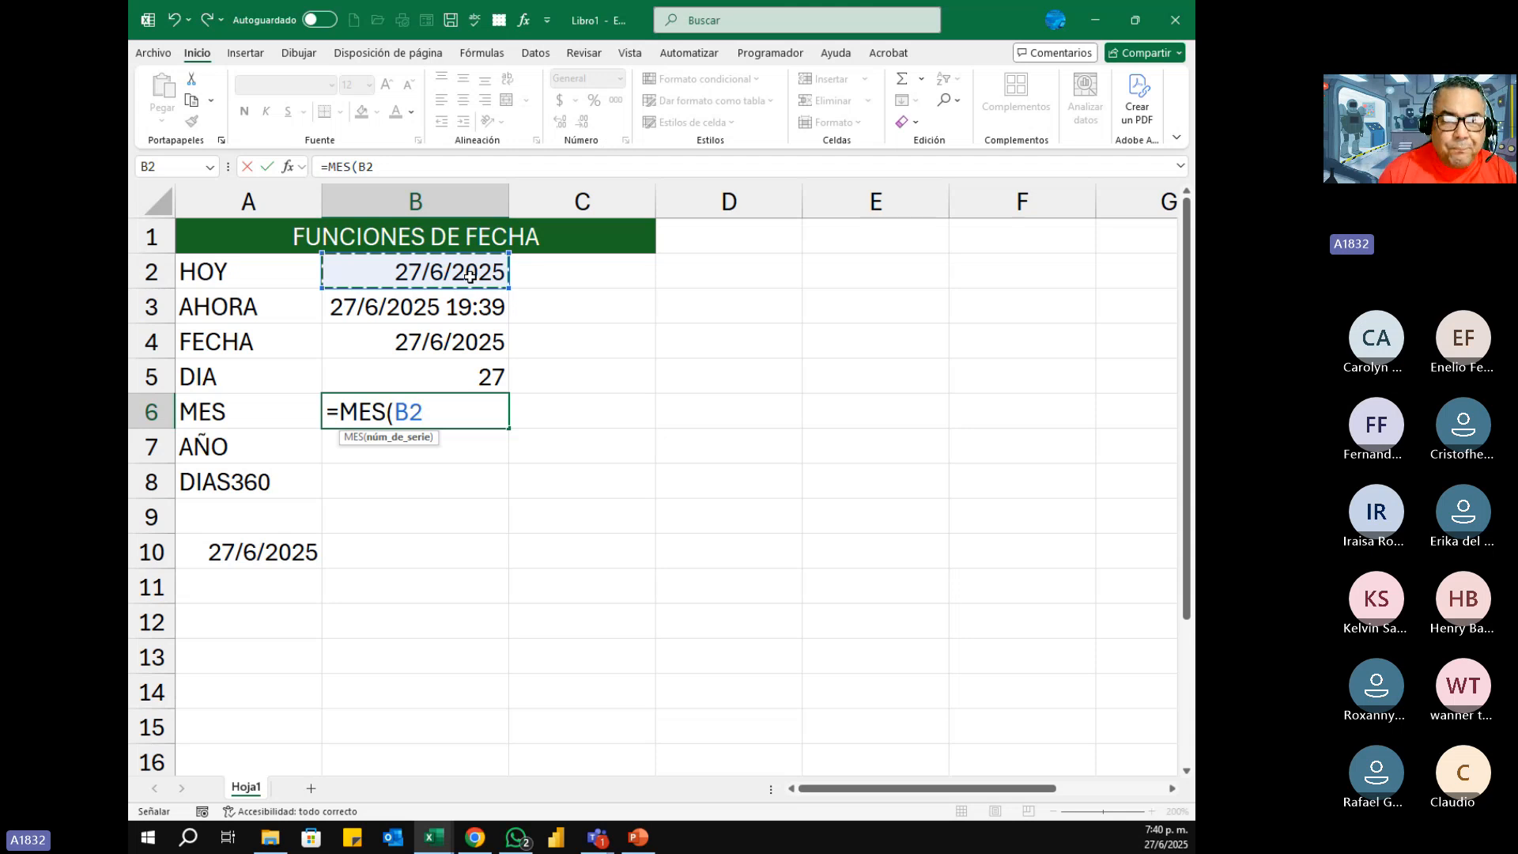
text())
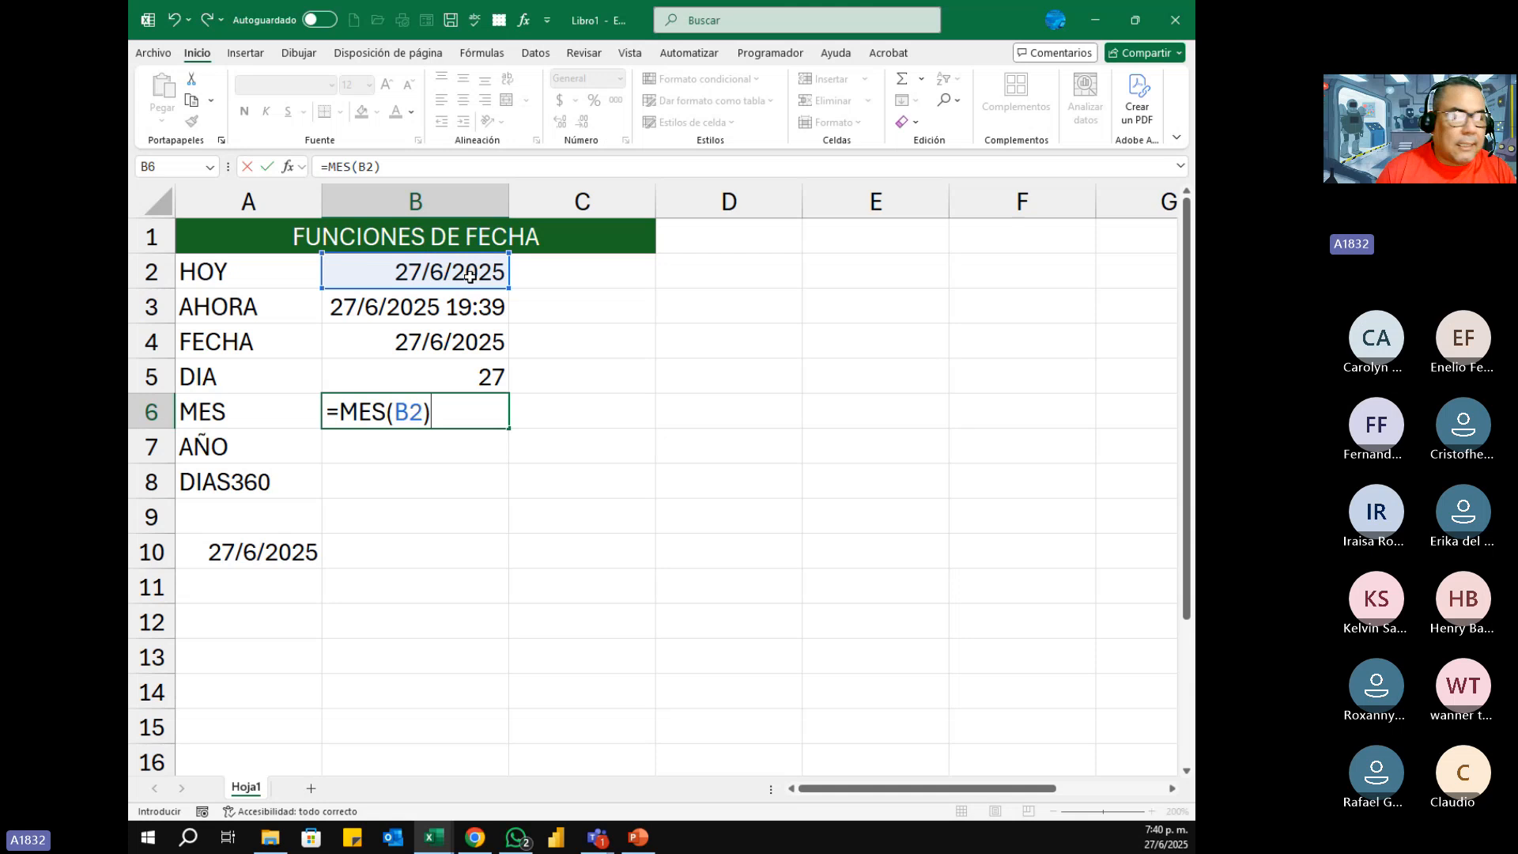
key(Return)
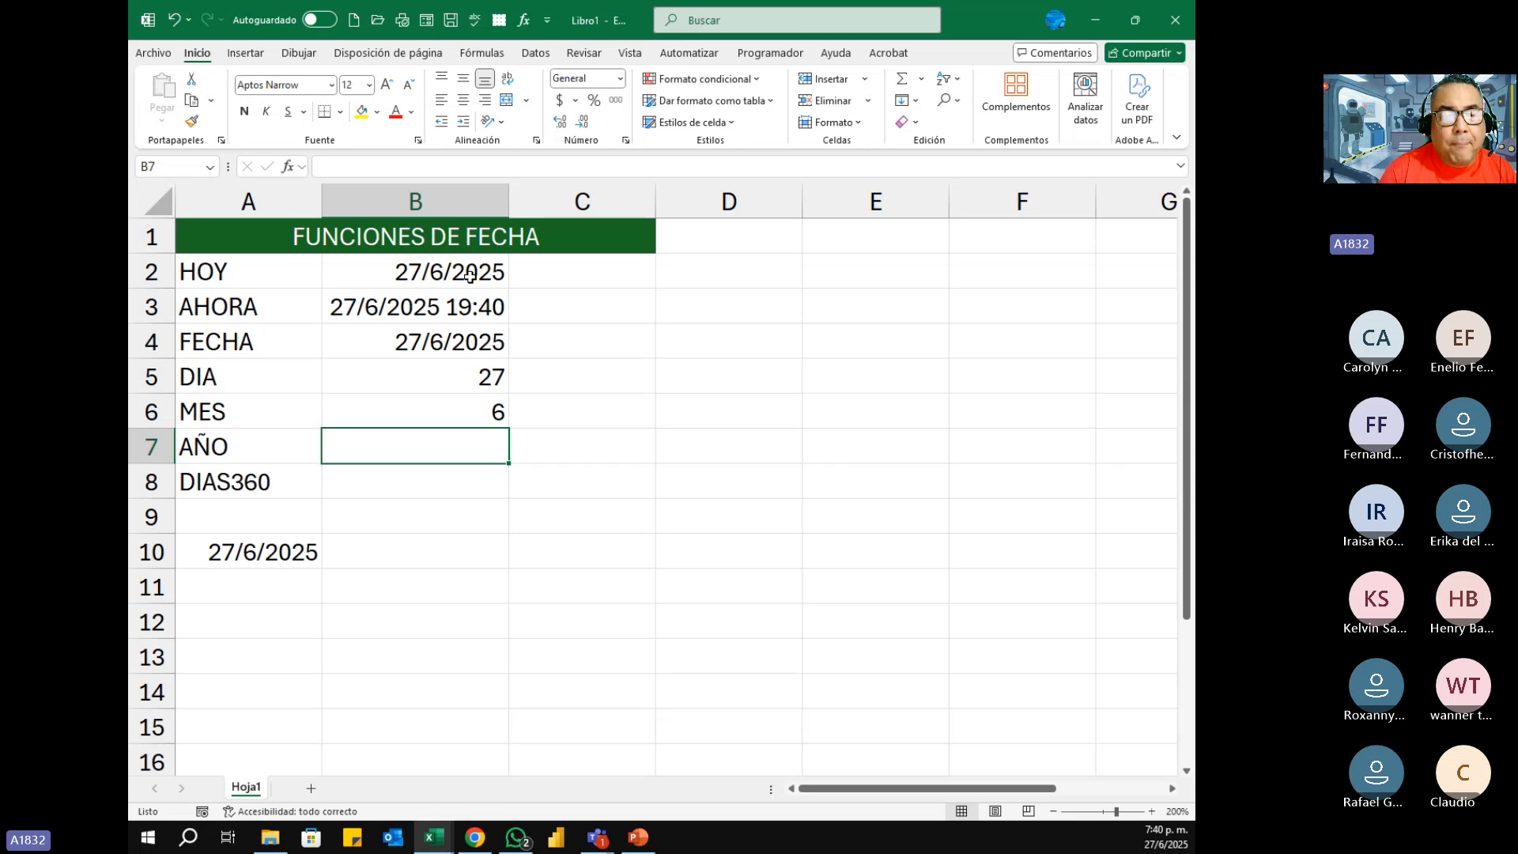
Step: Enter the formula =AÑO(B2) in cell B7 to extract the year from the HOY date
text(=)
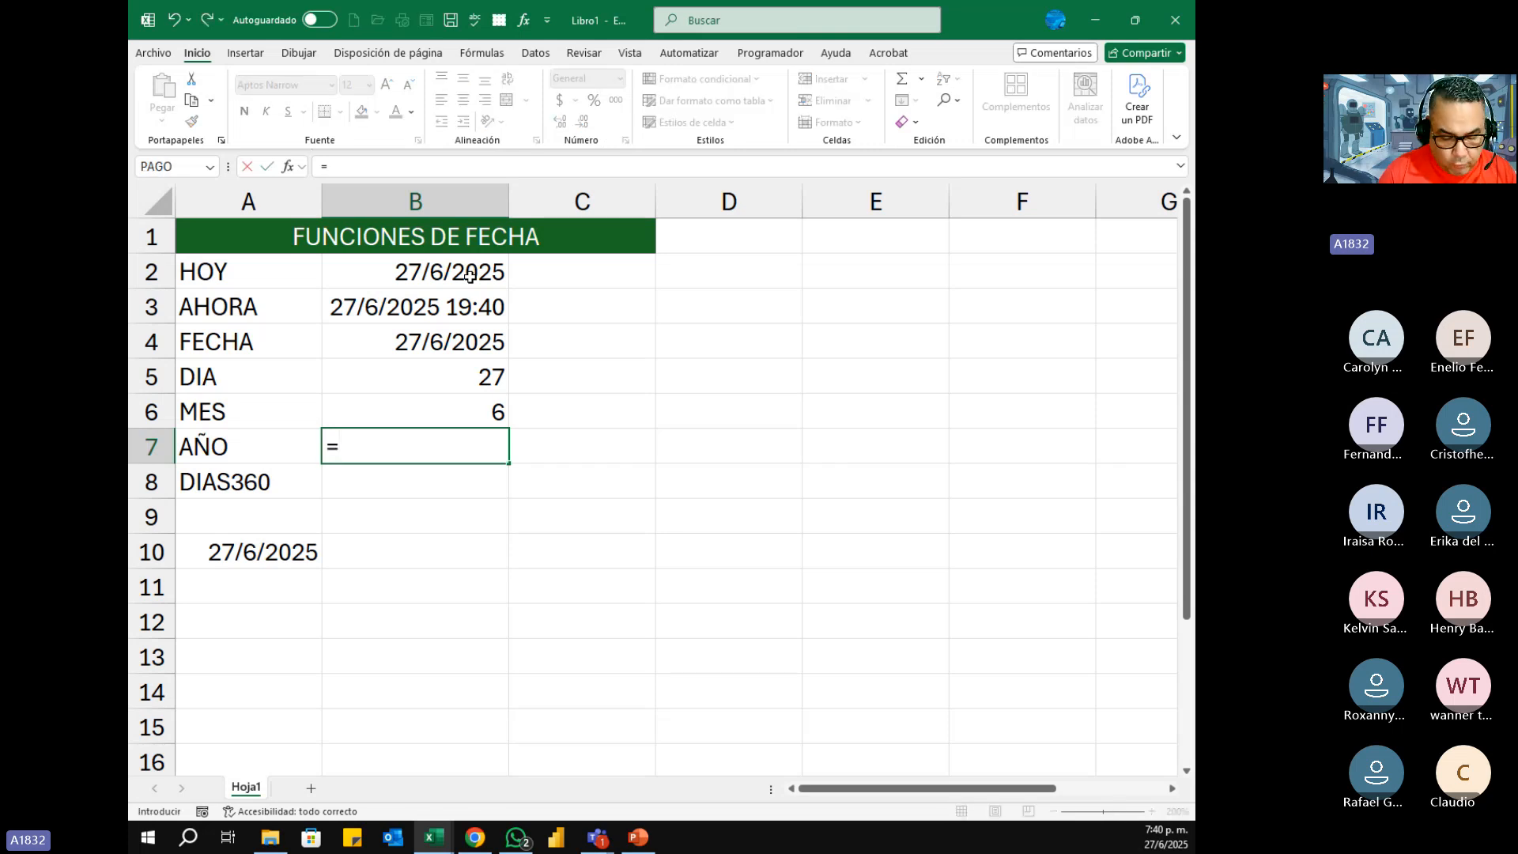
text(año)
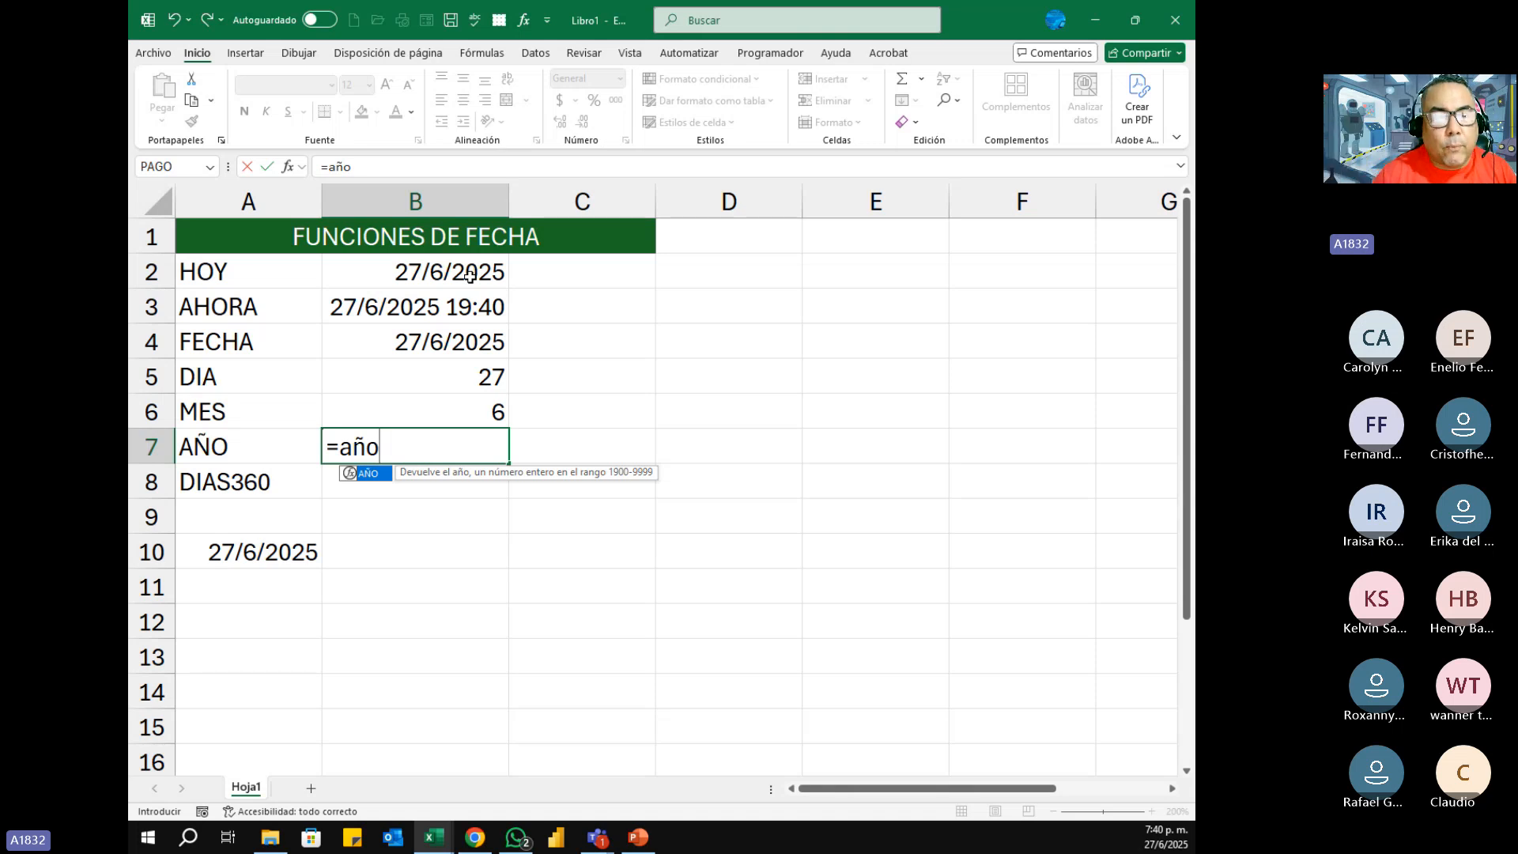
key(Tab)
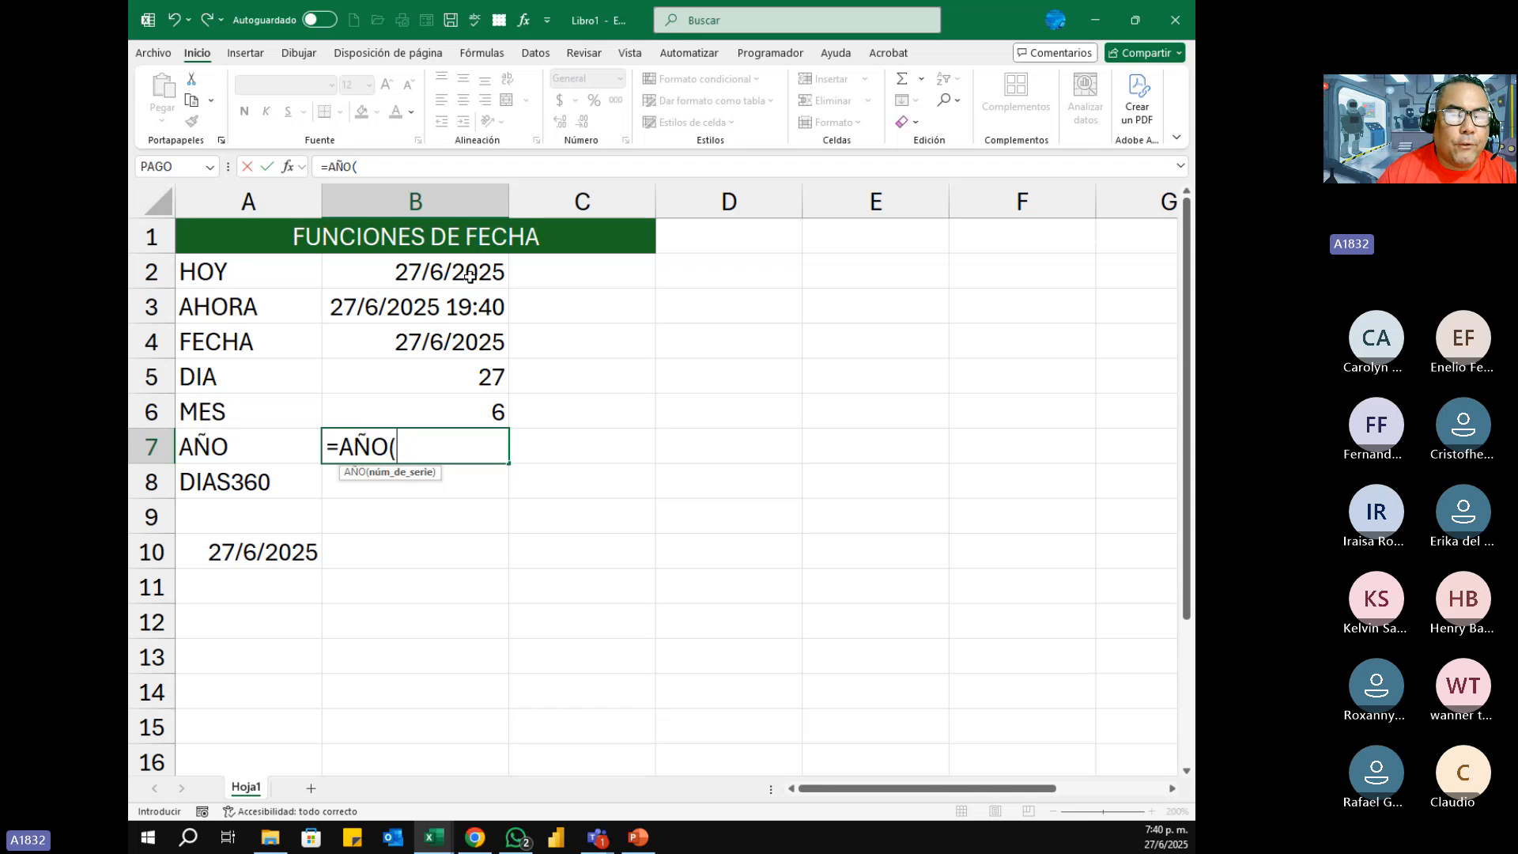
click(442, 278)
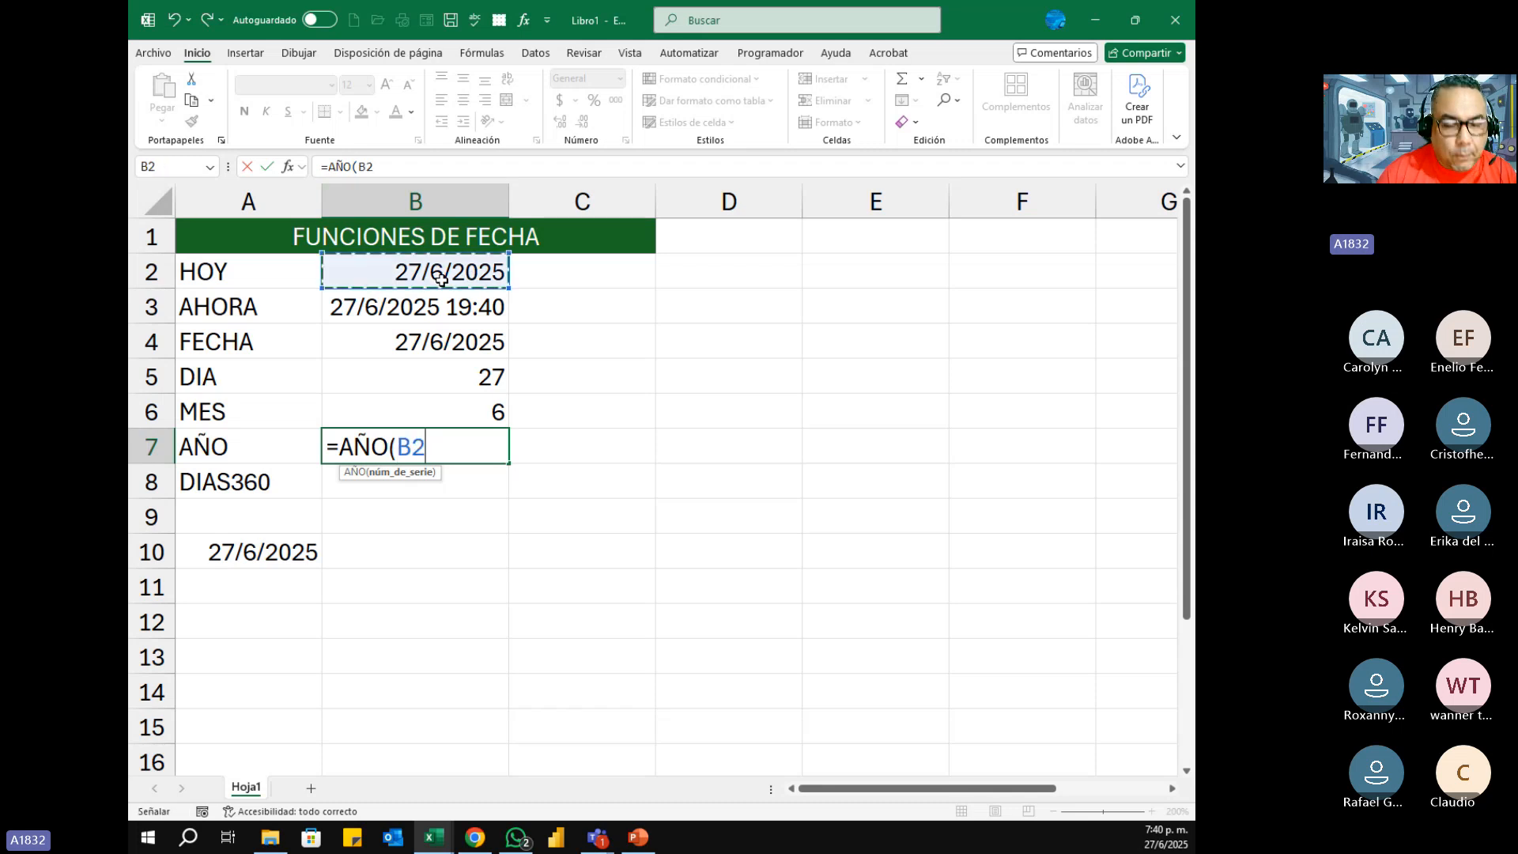
text())
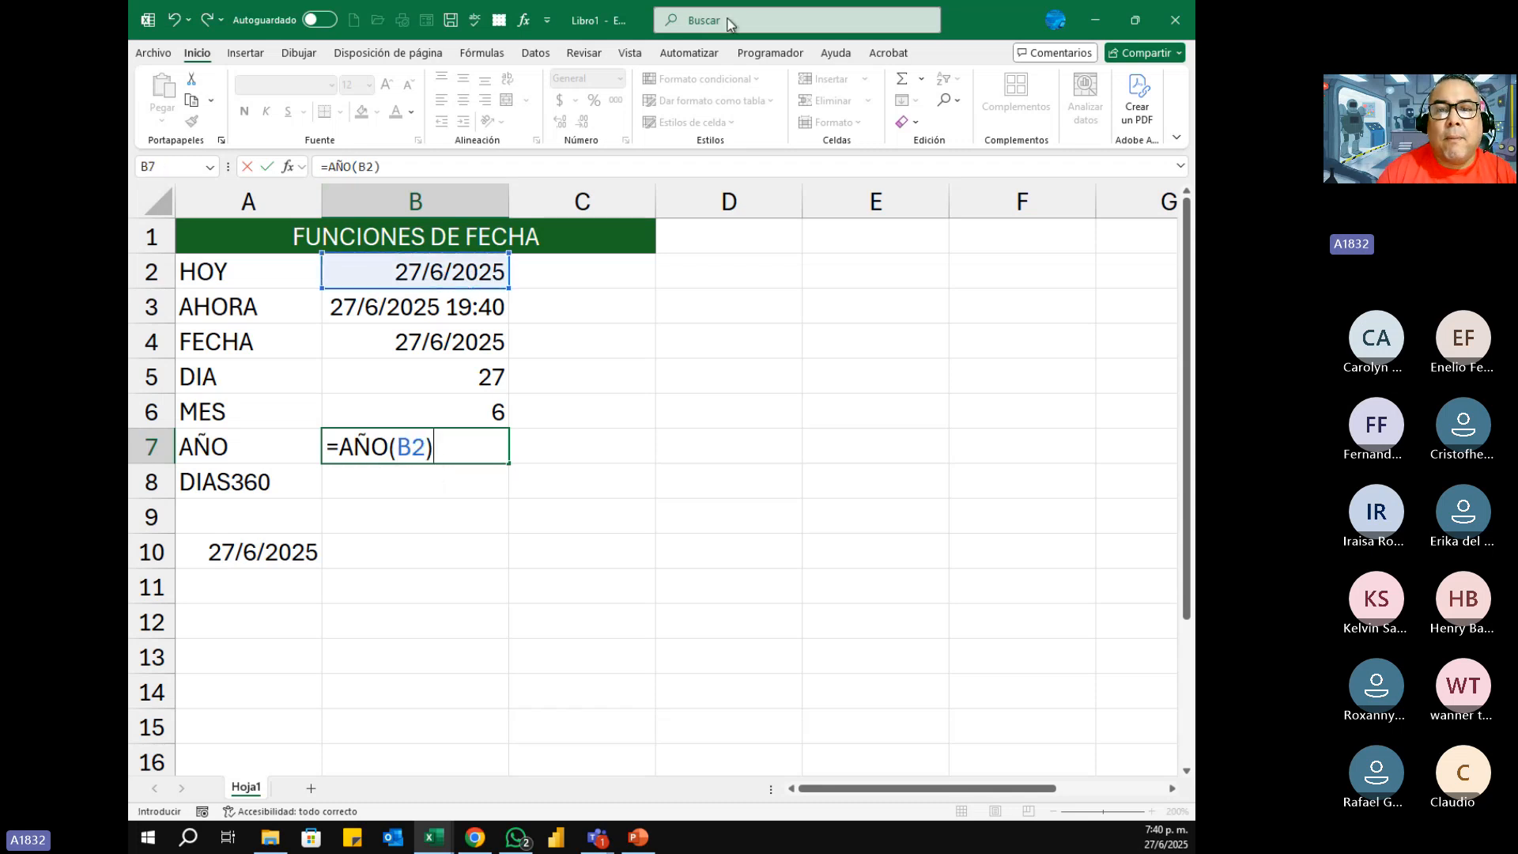
click(728, 124)
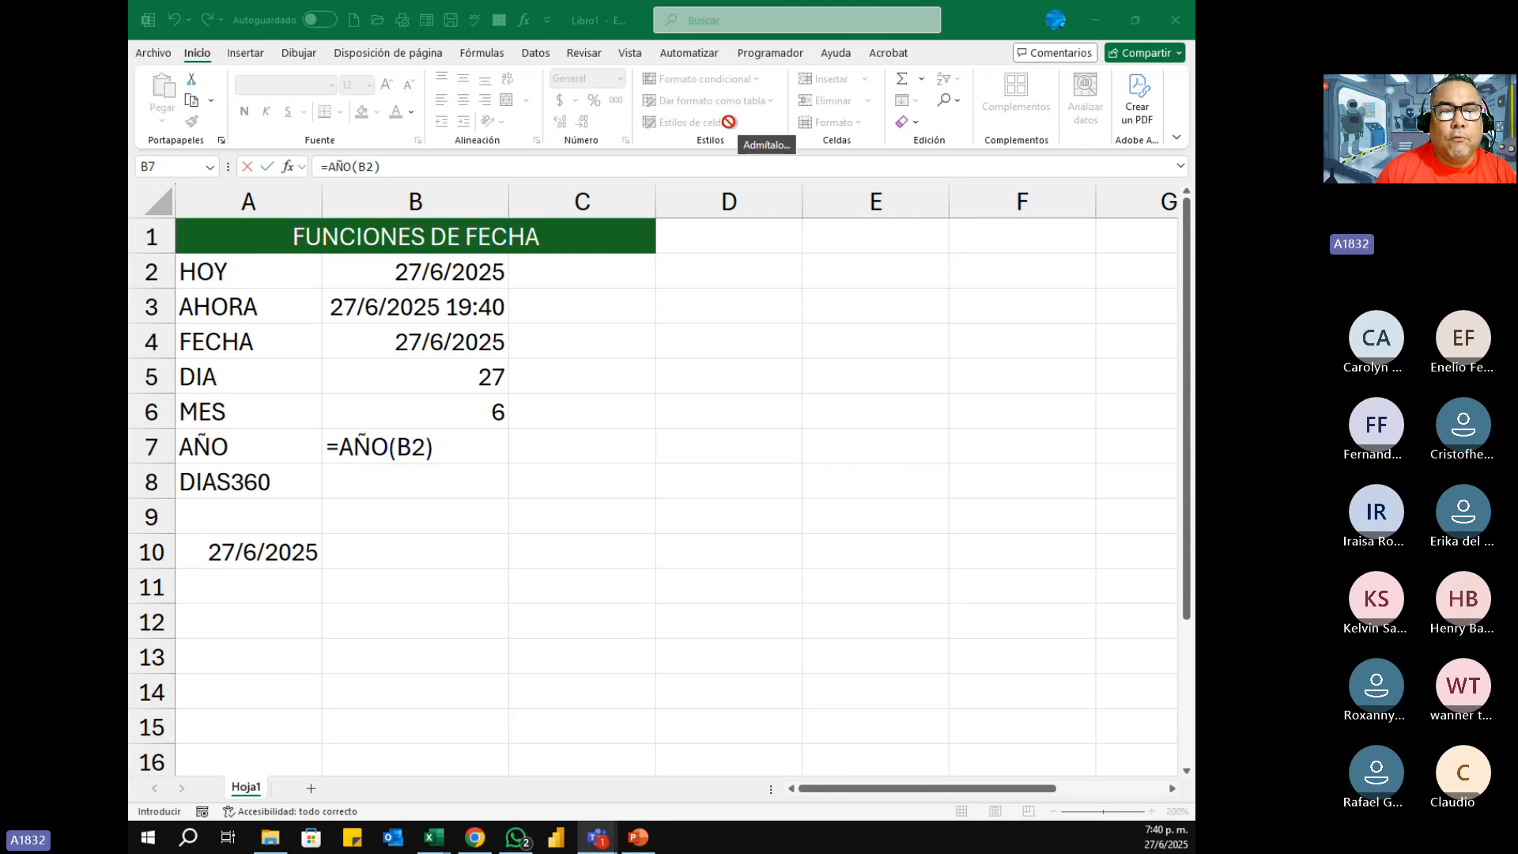
click(473, 446)
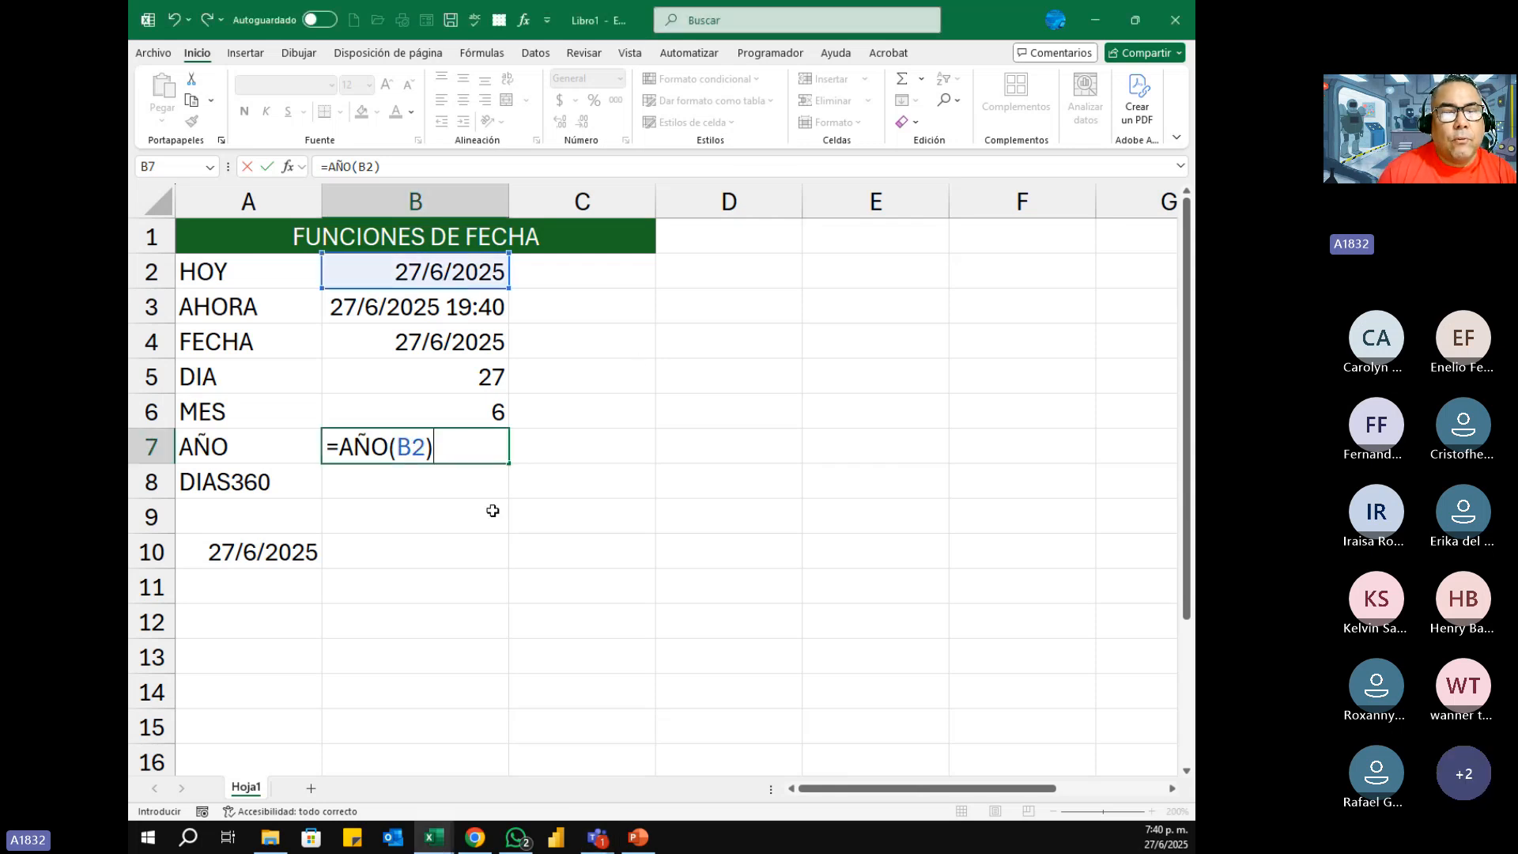
key(Return)
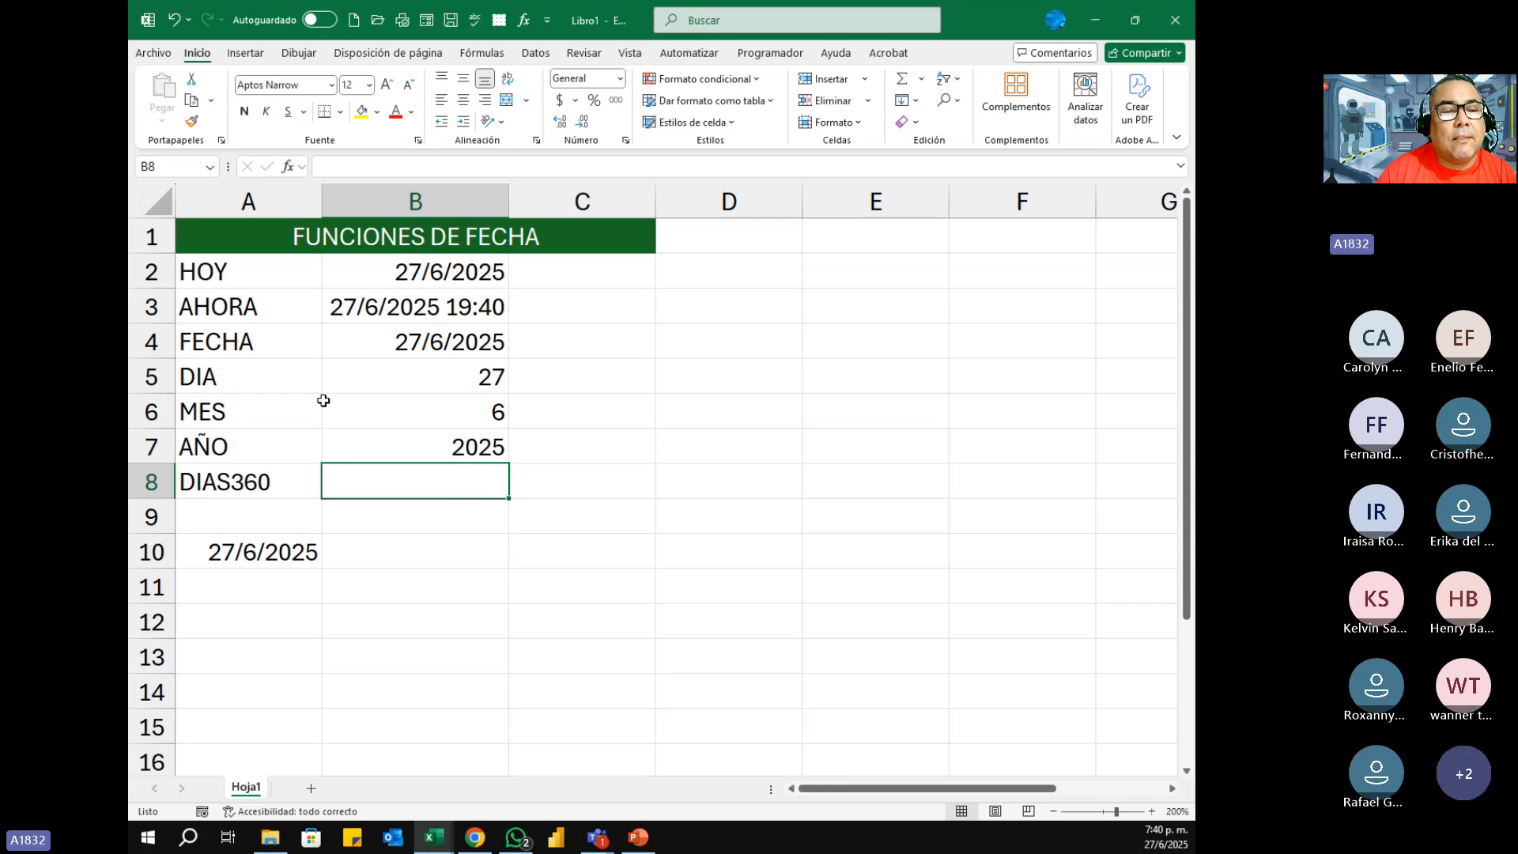
drag(240, 374, 434, 451)
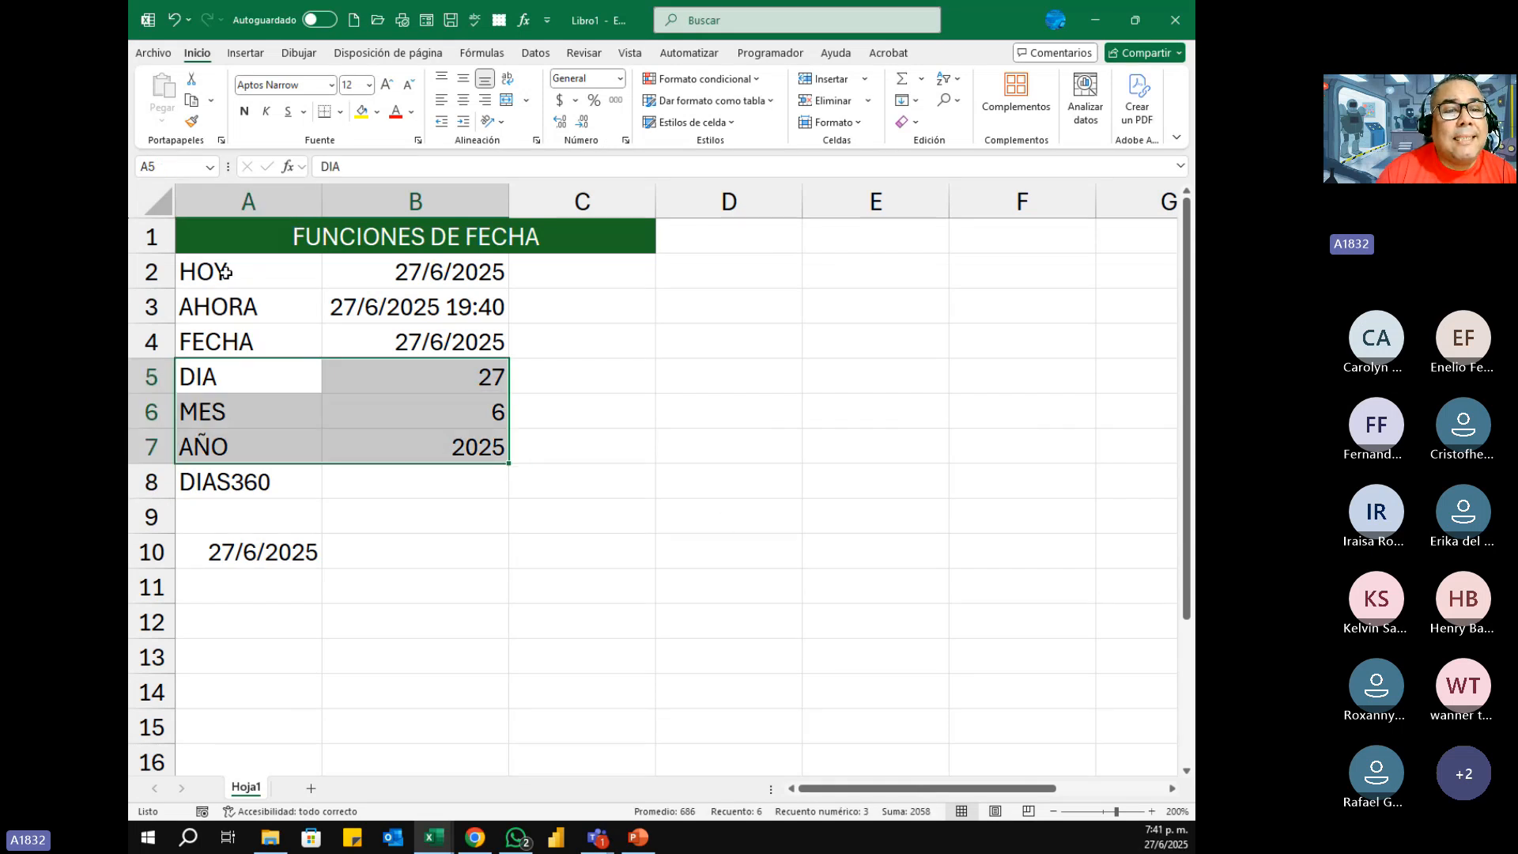
drag(224, 271, 458, 341)
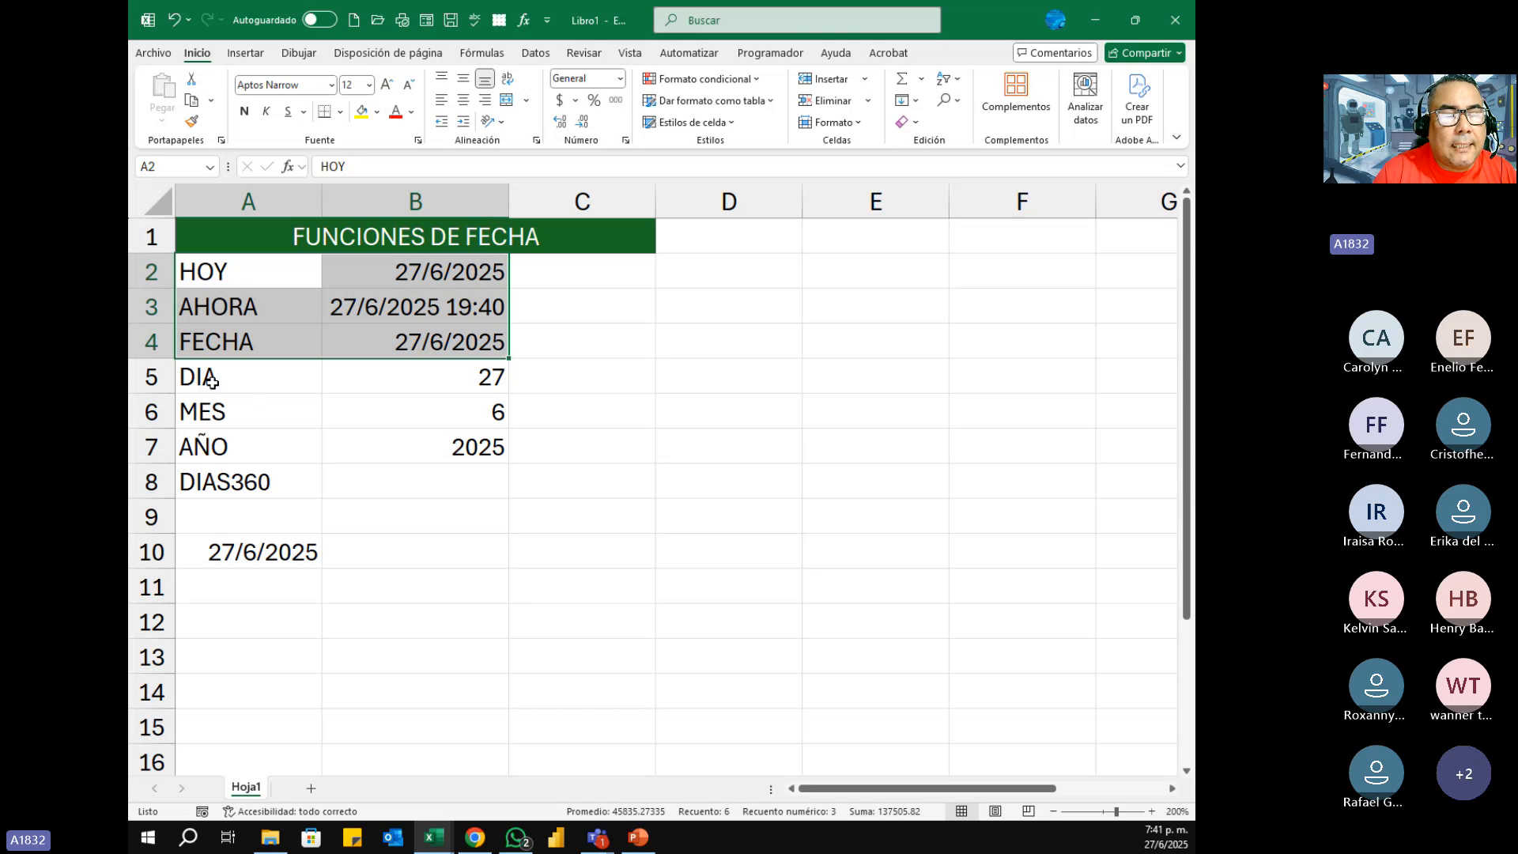
Step: Clear the date from cell A10 below the list of date functions
drag(212, 382, 229, 445)
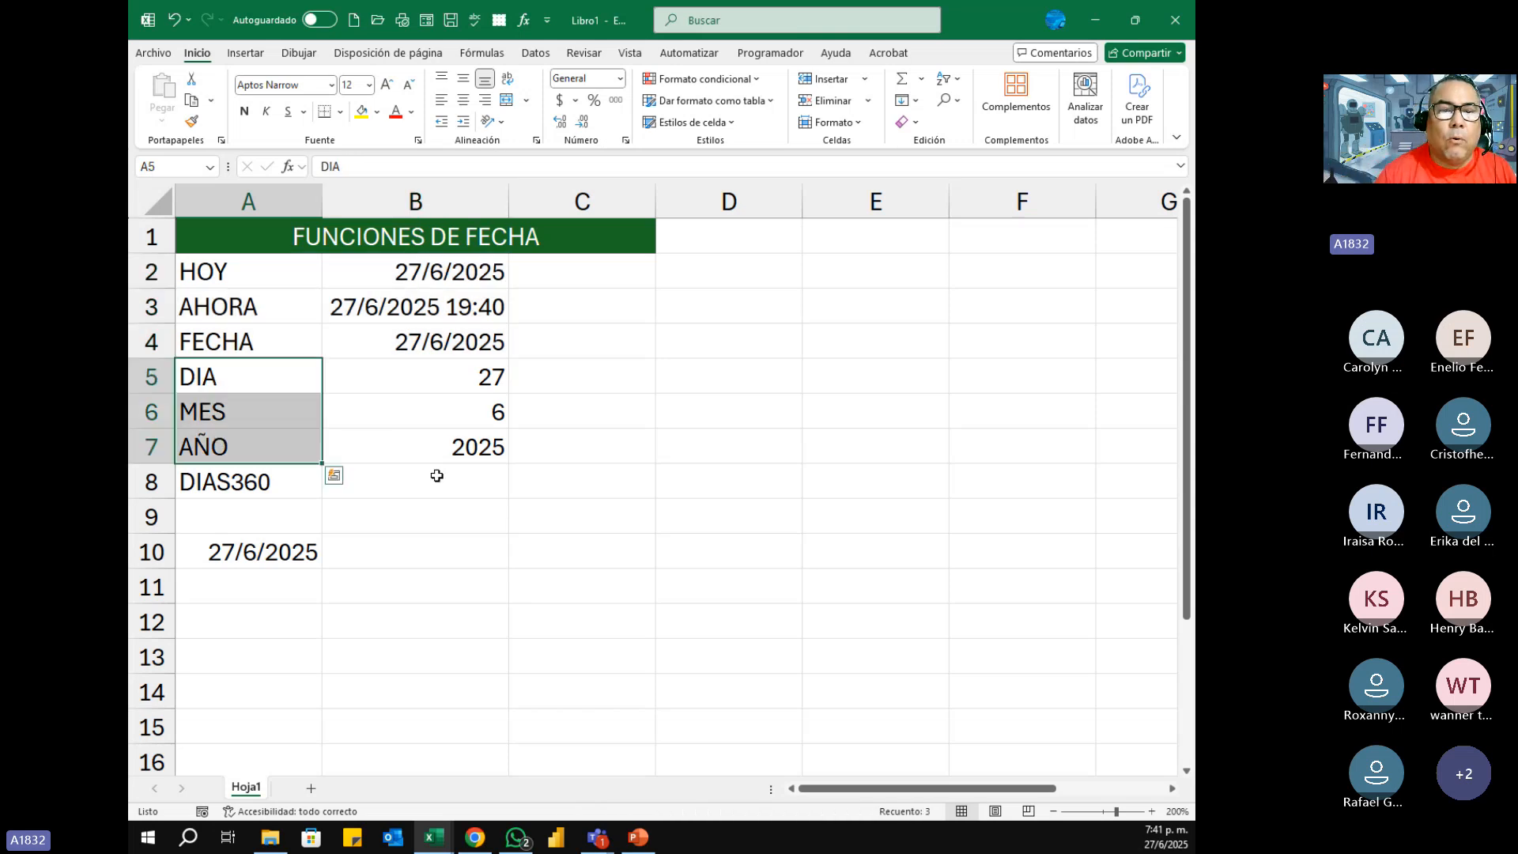
click(254, 485)
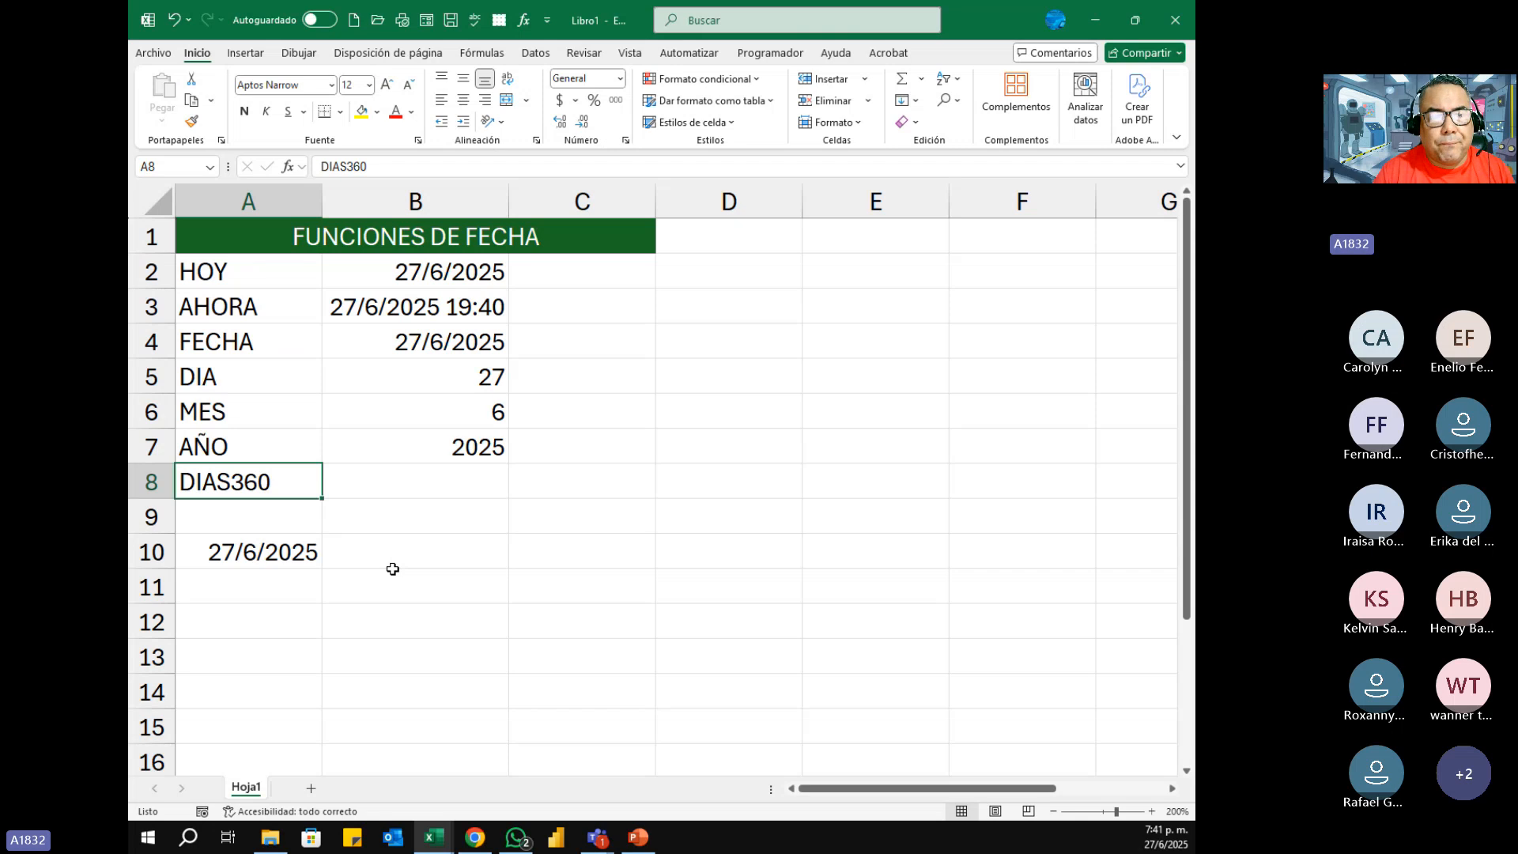
click(269, 553)
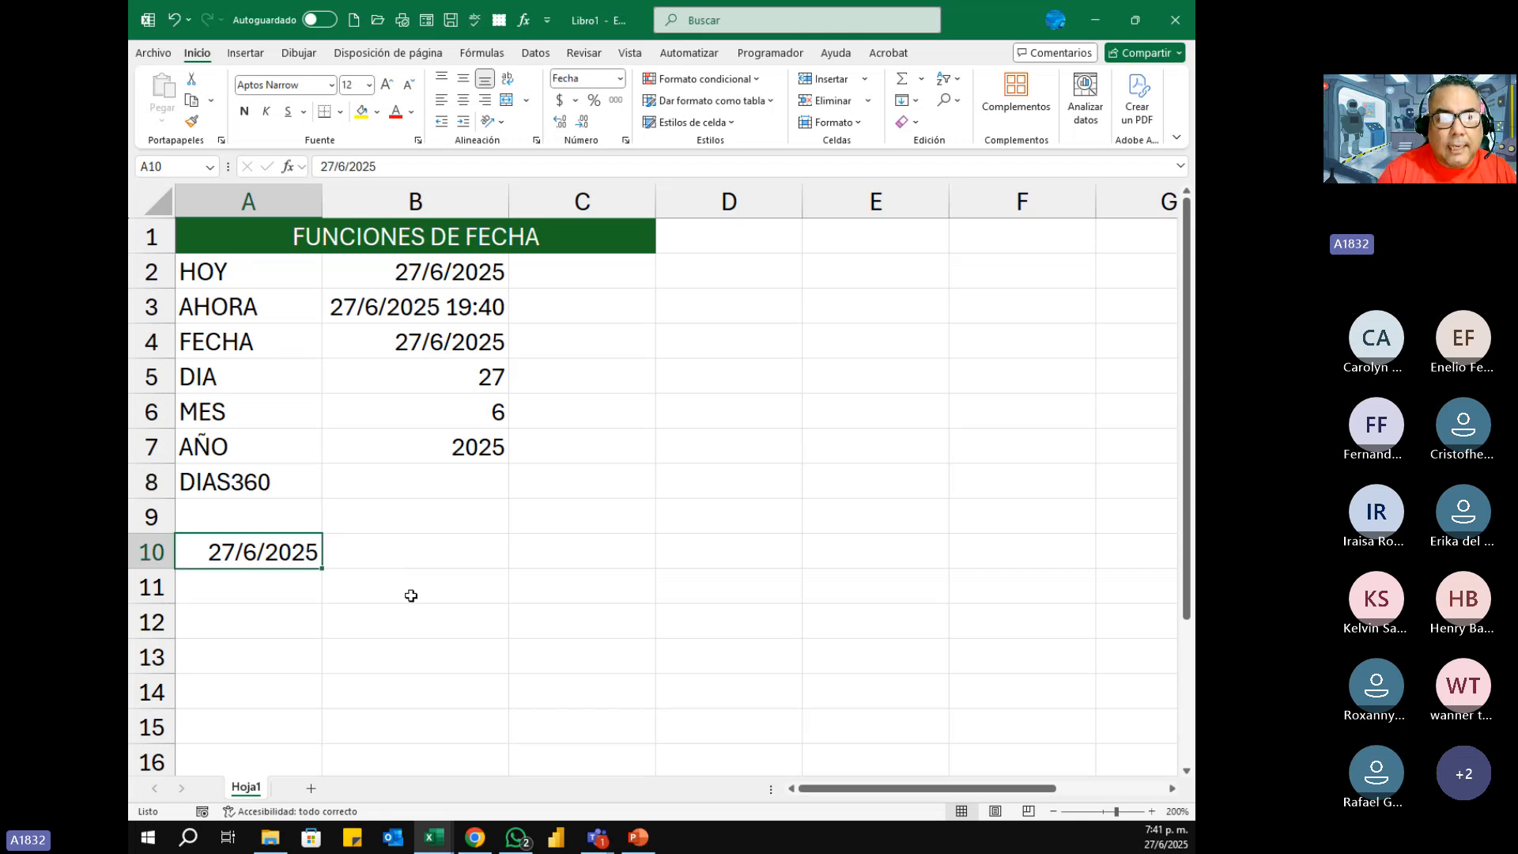
key(Delete)
key(Down)
key(Up)
key(Up)
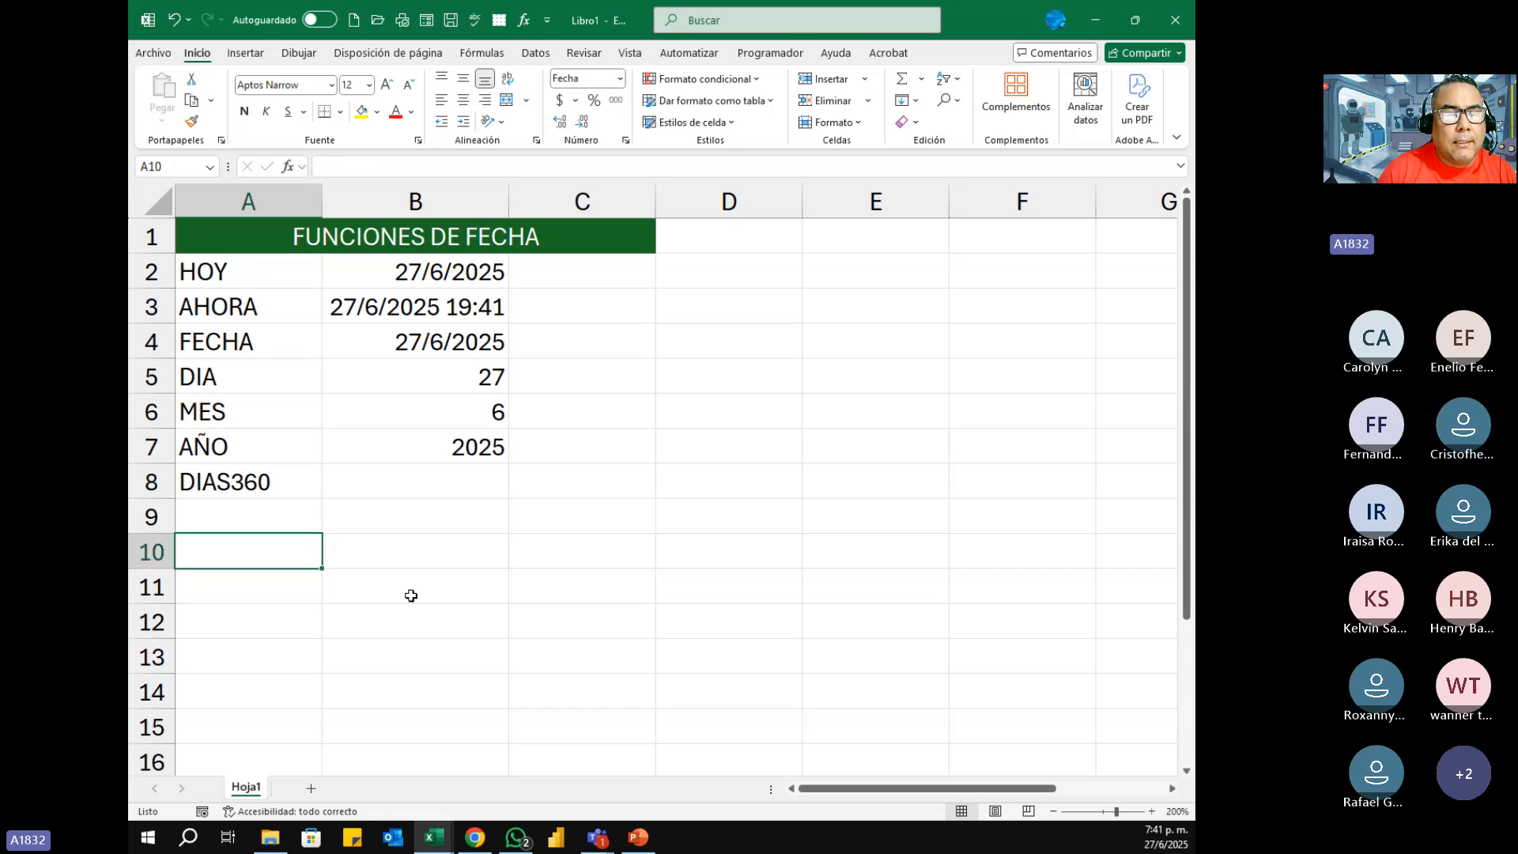
key(Down)
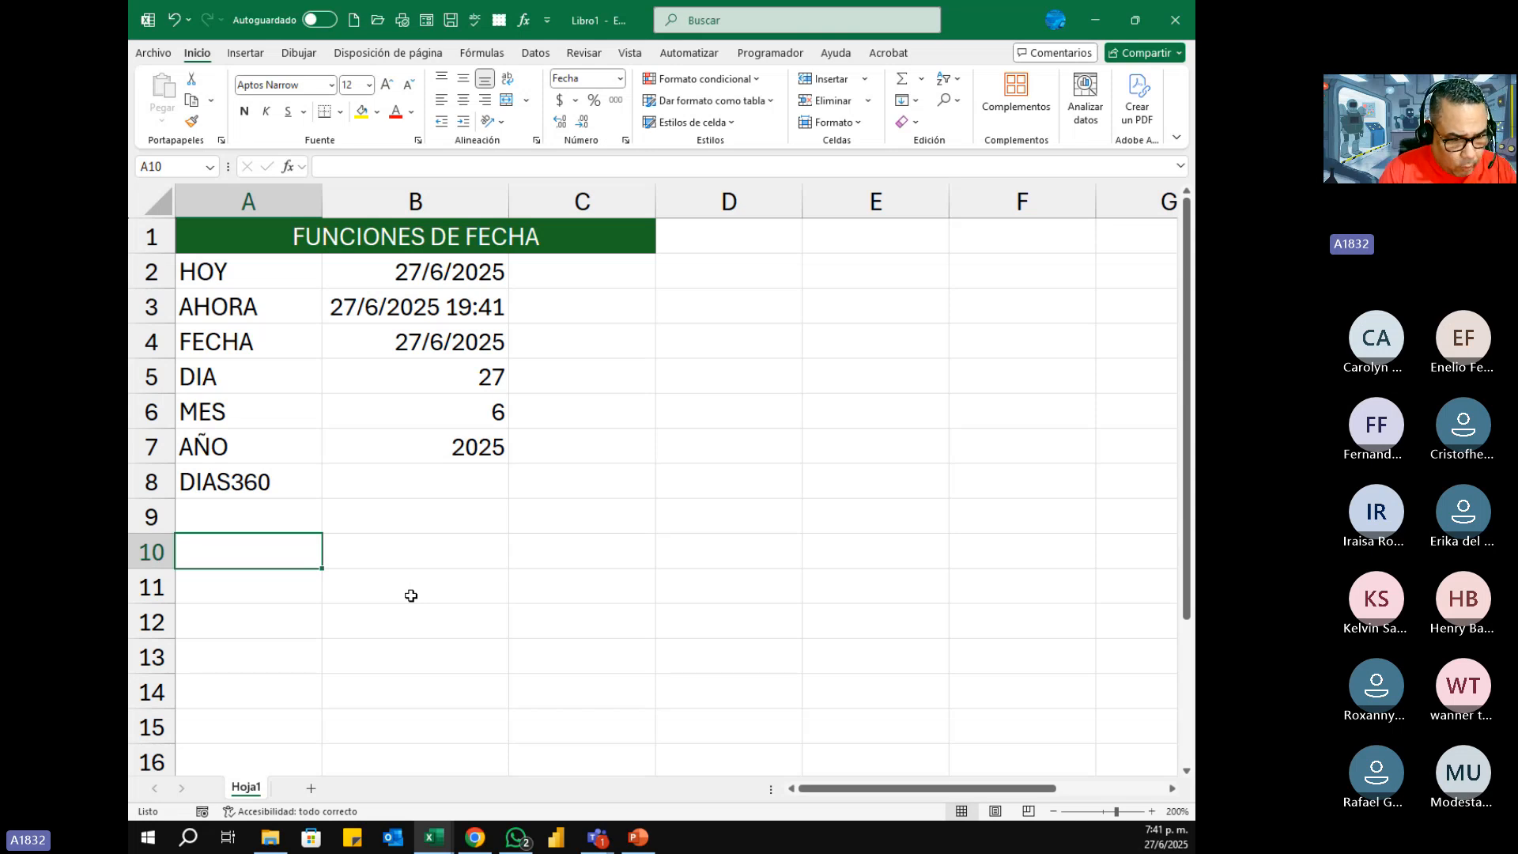
Step: Enter the header Num Factura in cell A10 to start an invoice table
text(N)
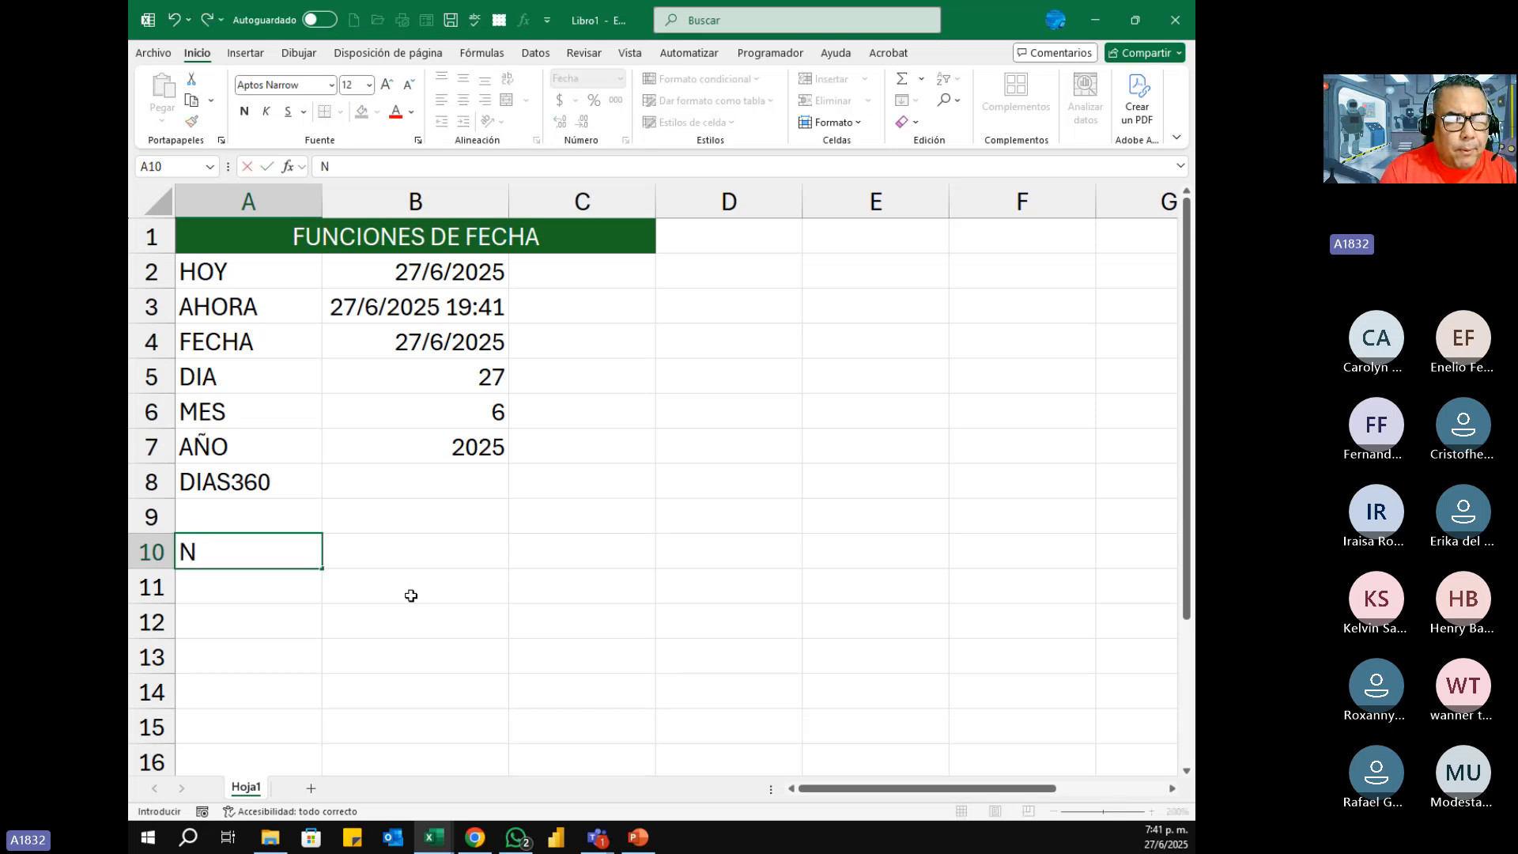
text(um)
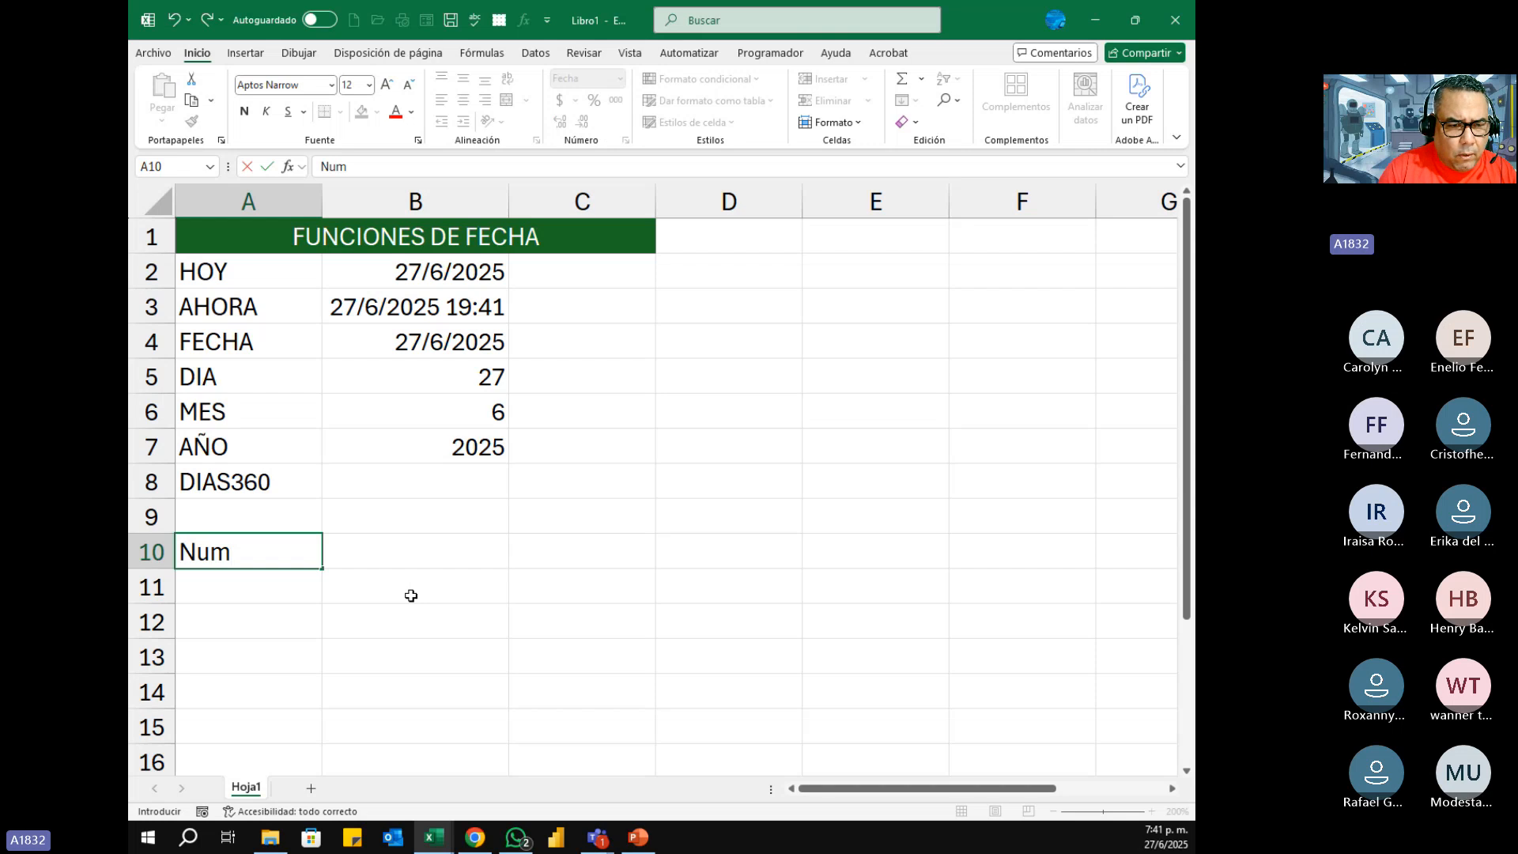
key(BackSpace)
key(BackSpace)
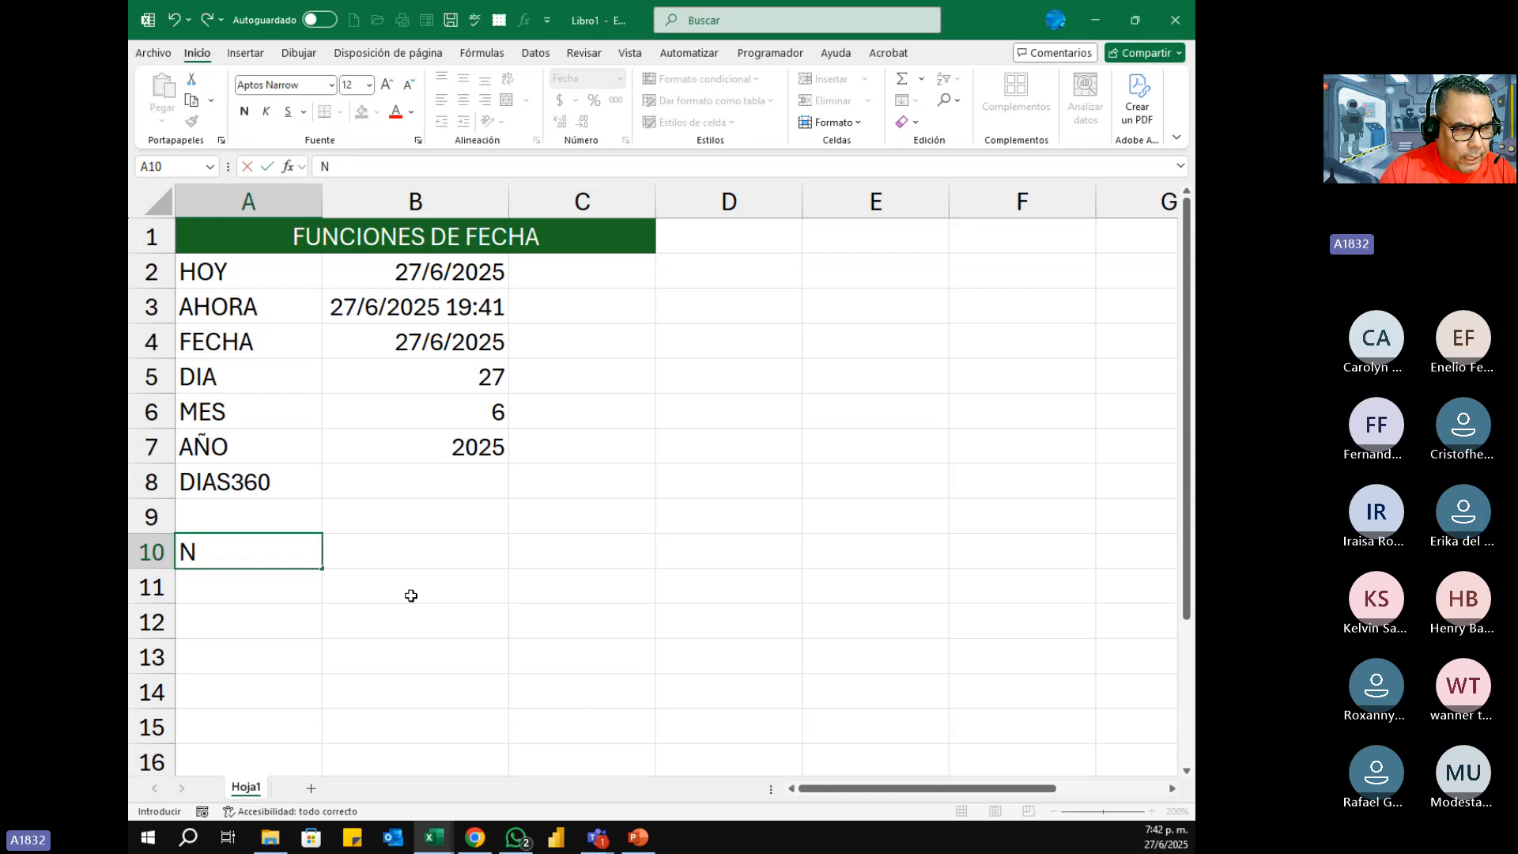
text(um )
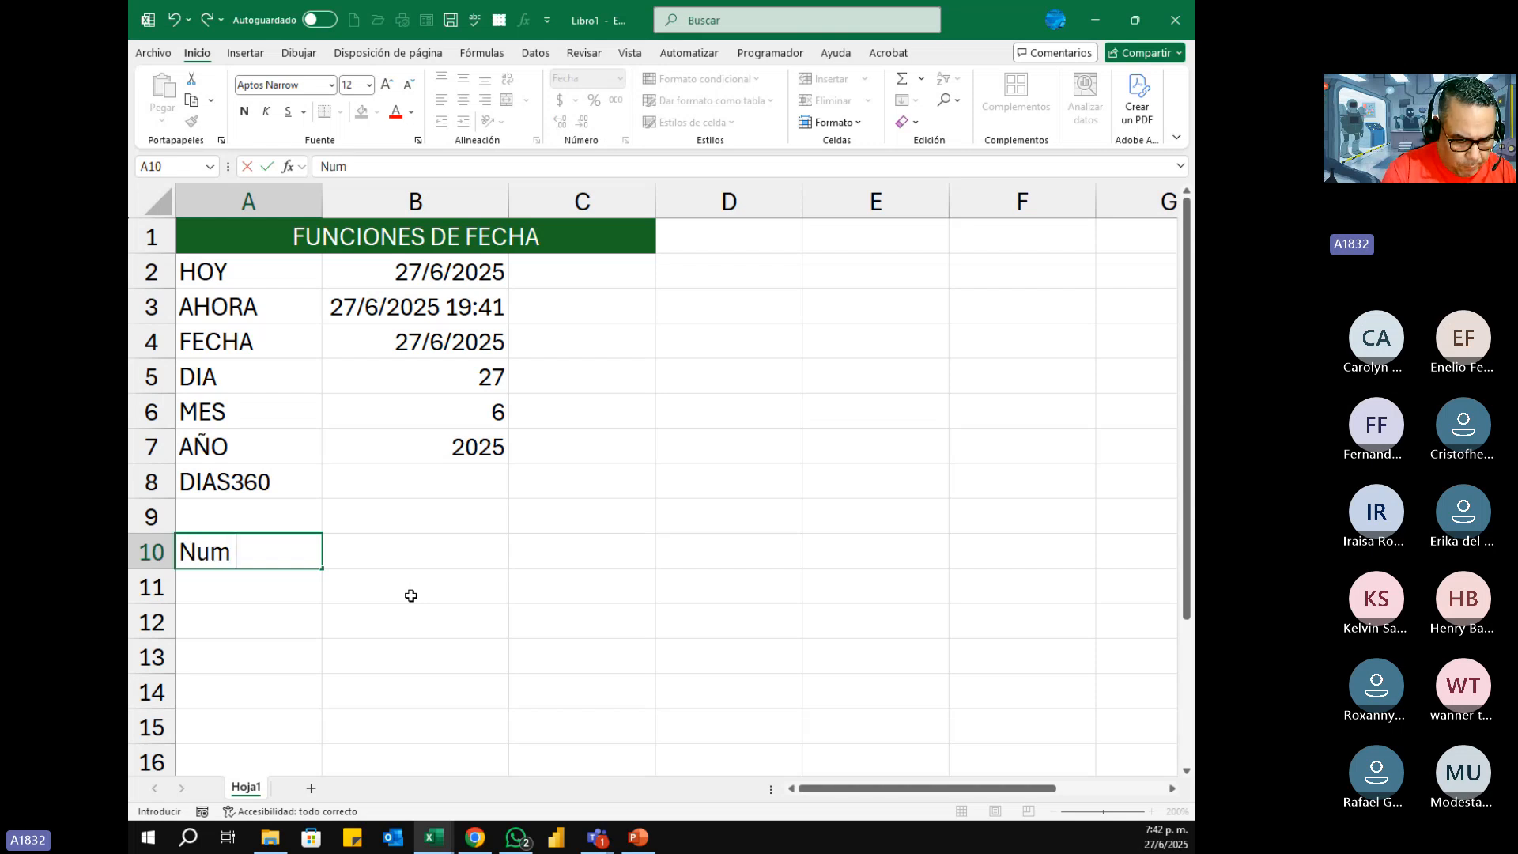
text(Factura)
key(Tab)
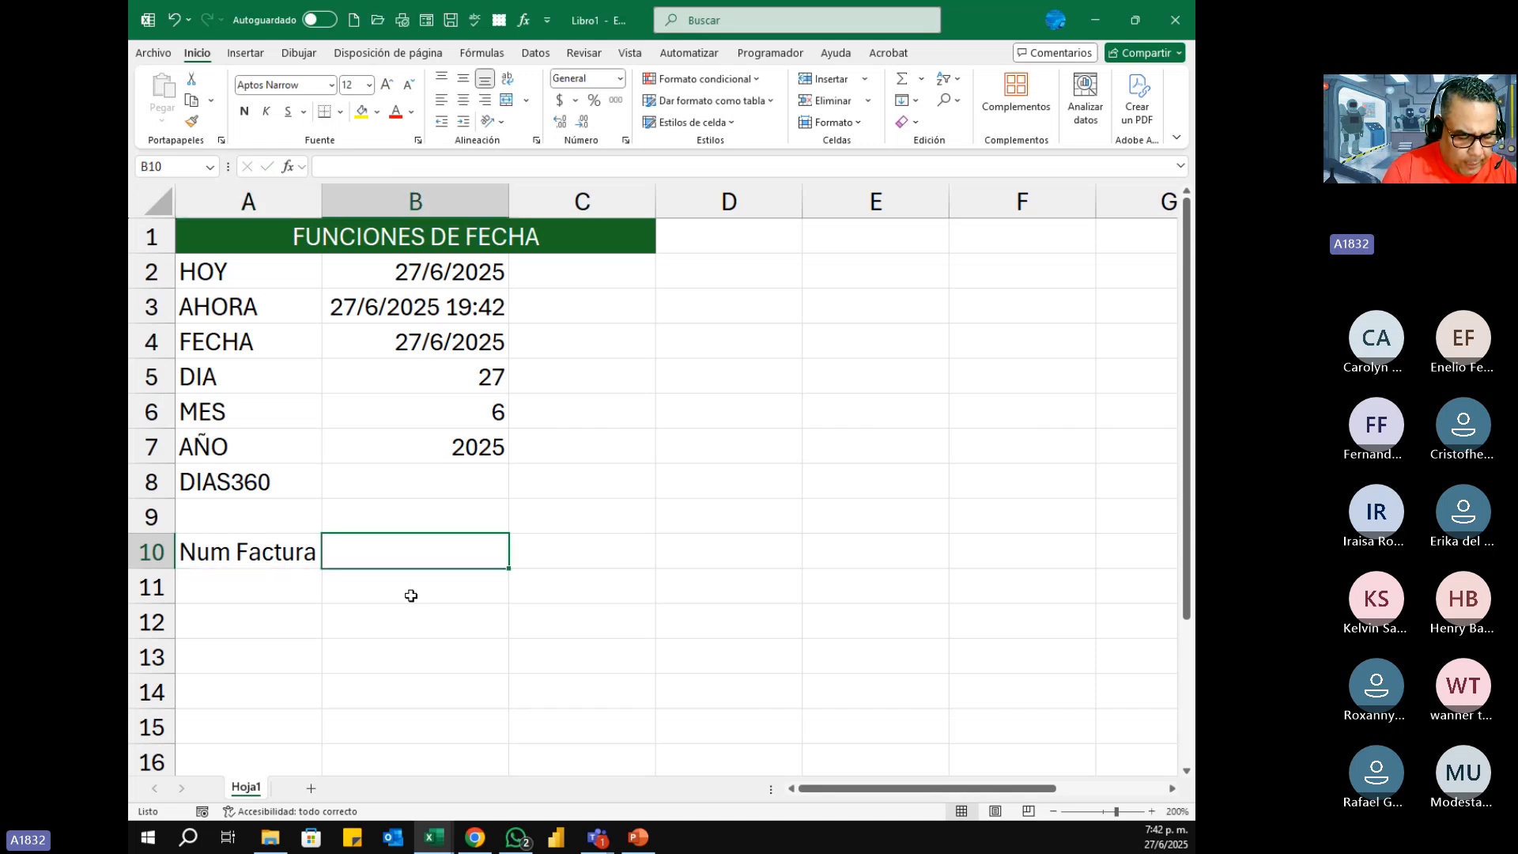
Step: Enter the headers Fecha Emision in cell B10 and Fecha in cell C10
text(Fec)
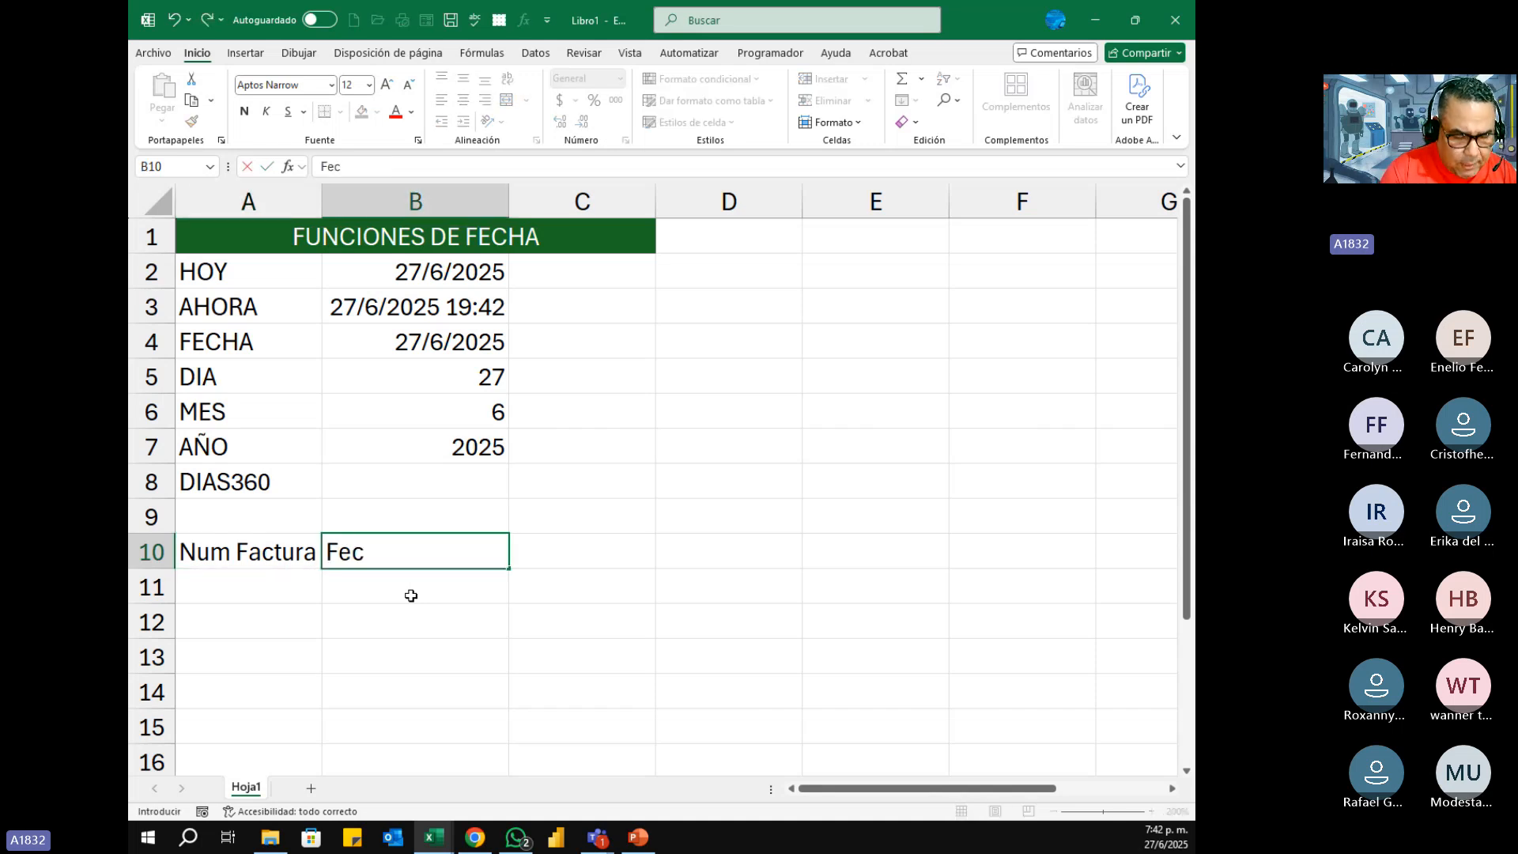
text(ha Em)
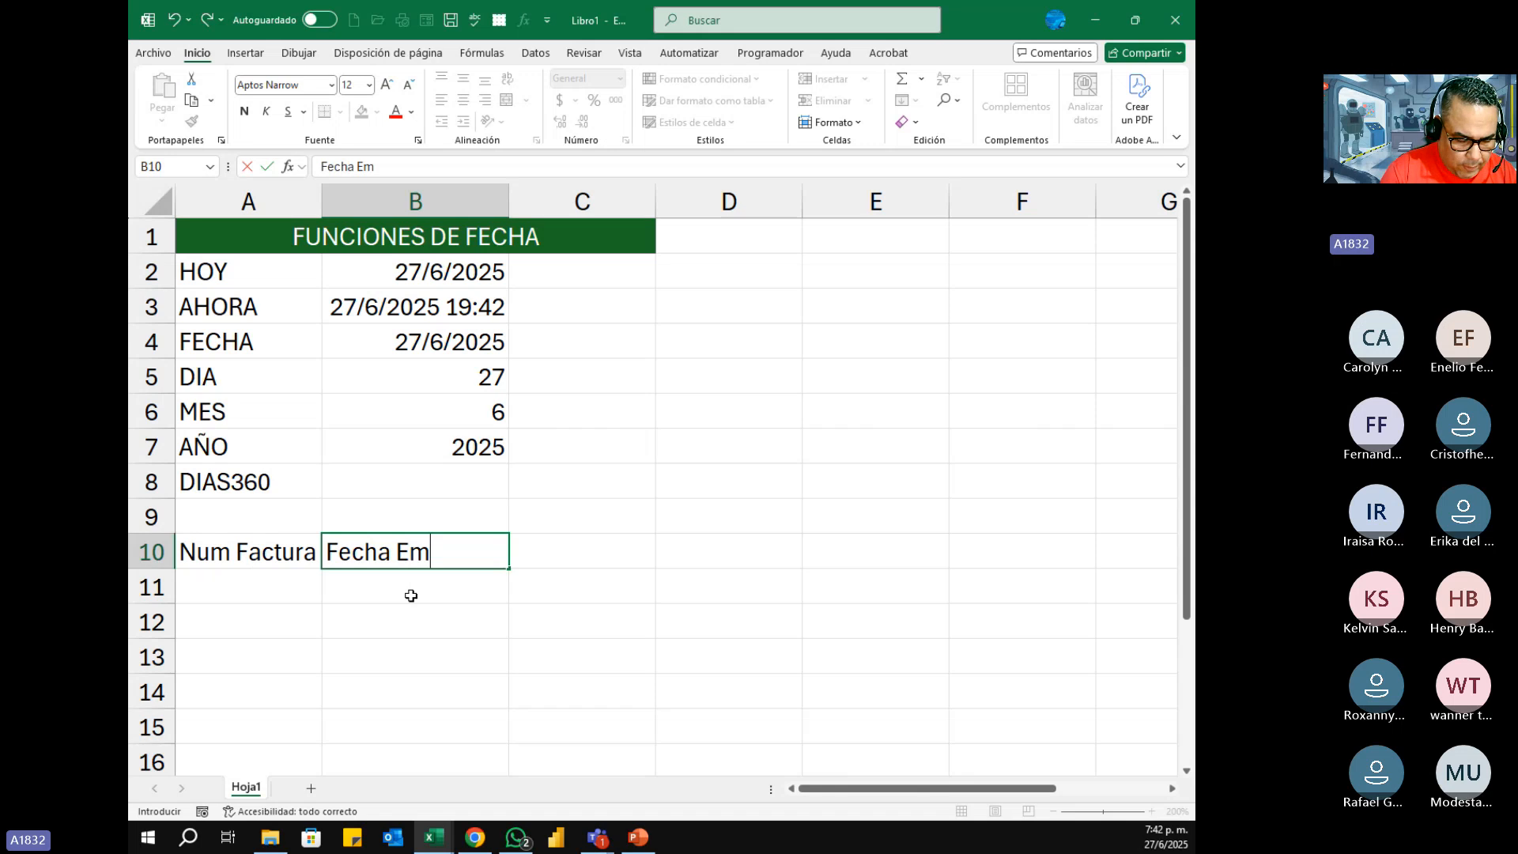
text(ision)
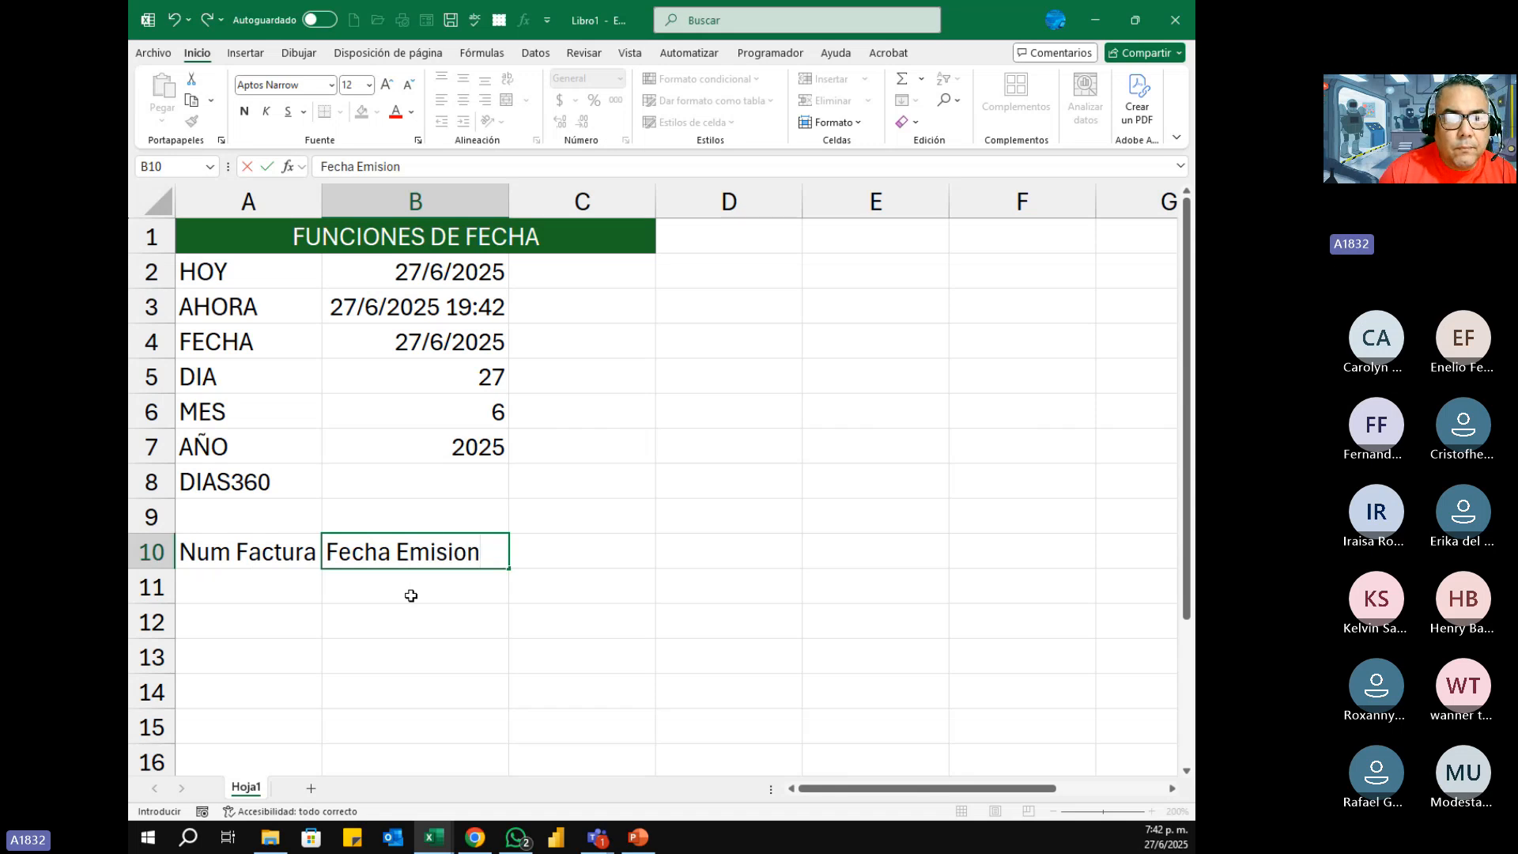
key(Tab)
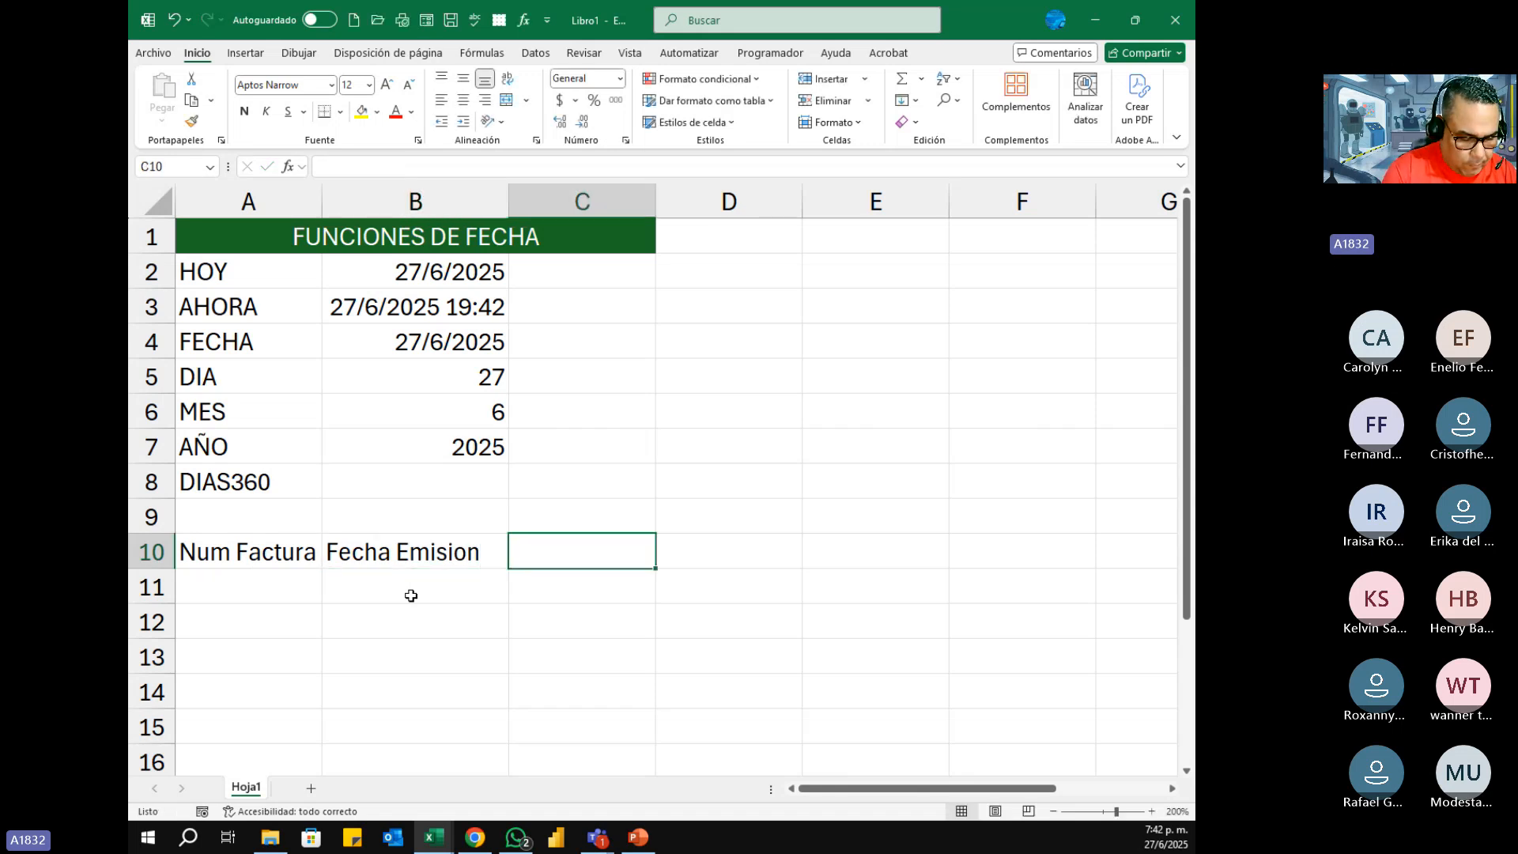
text(Fecg)
key(BackSpace)
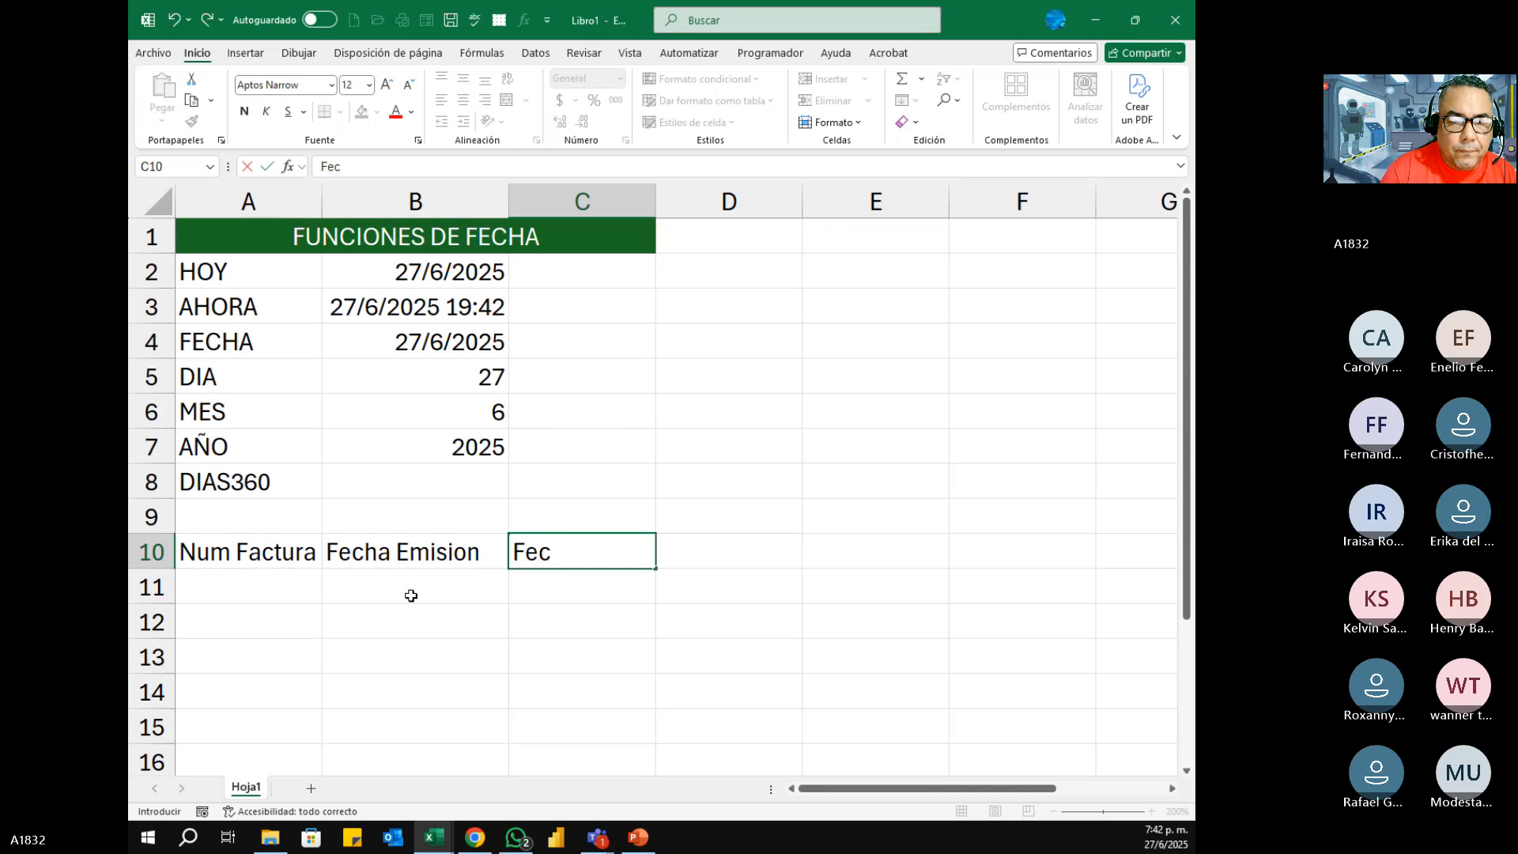
text(ha)
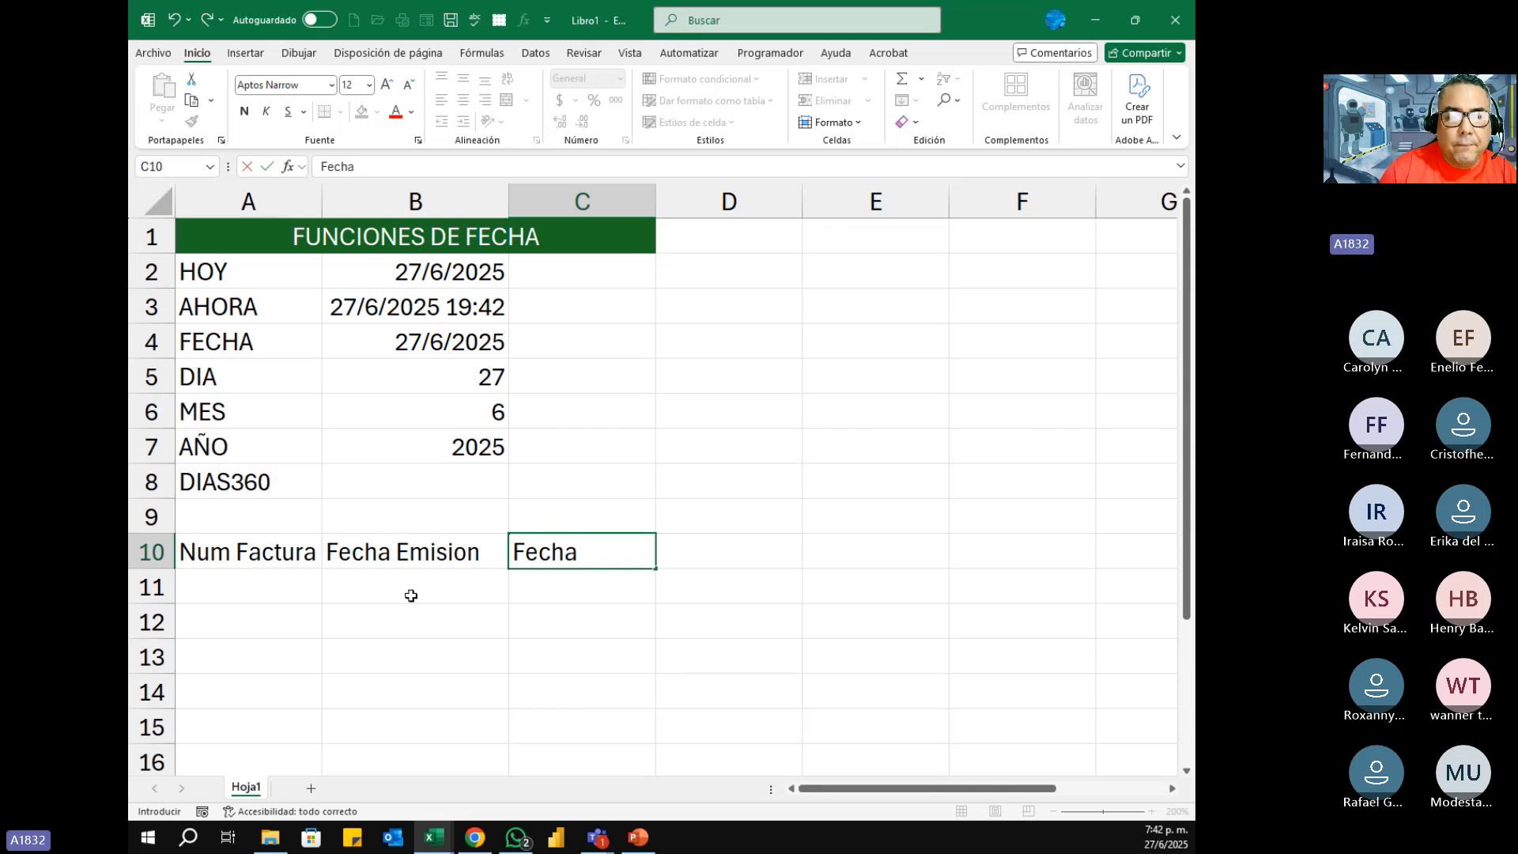
key(Tab)
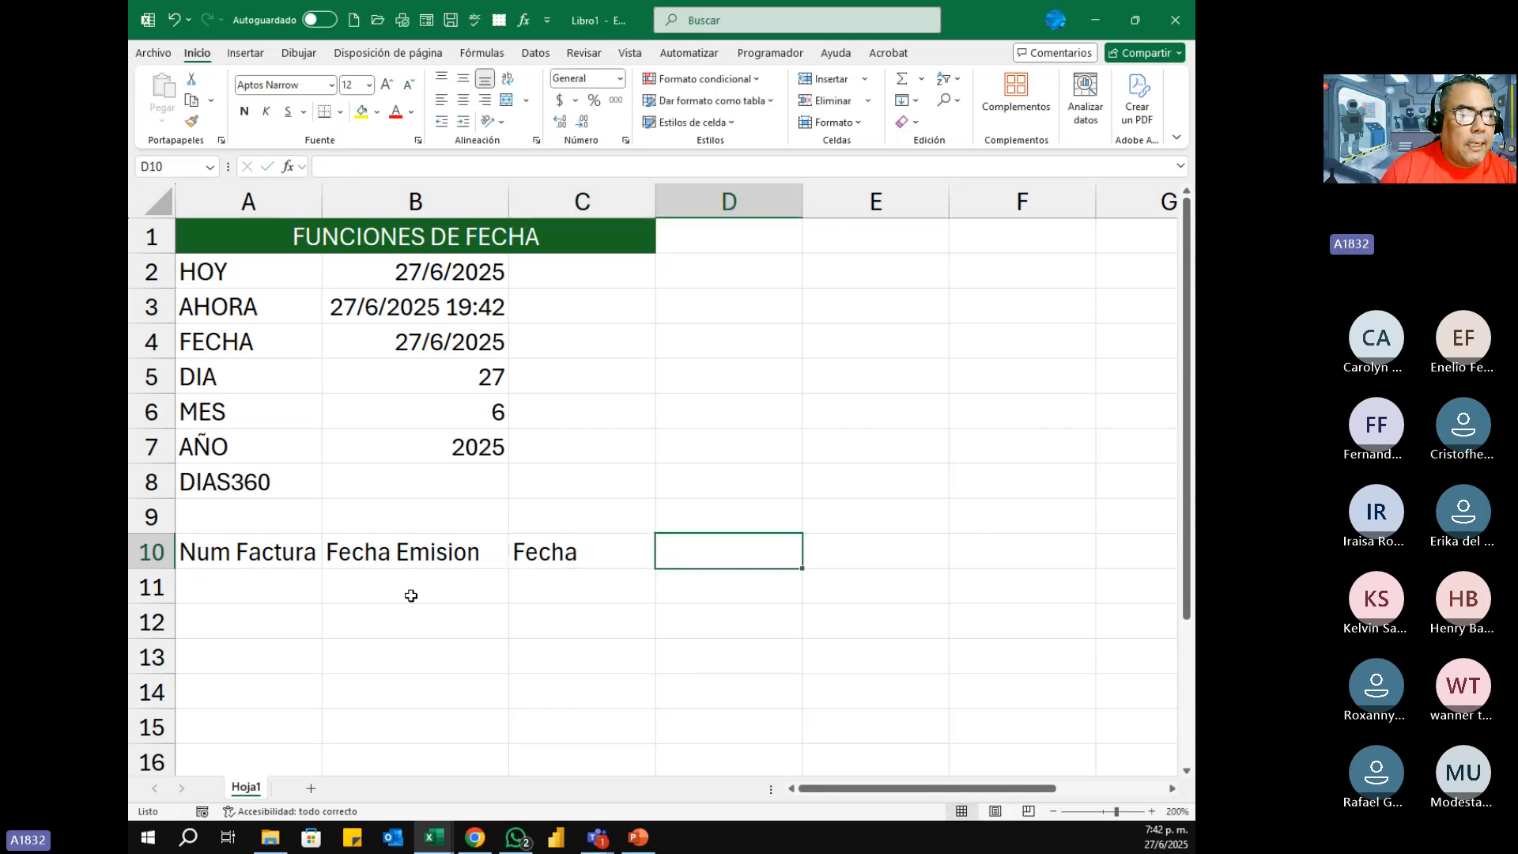
Step: Enter the header Dias de vencida in cell D10 as the invoice table's fourth column
text(Dias de)
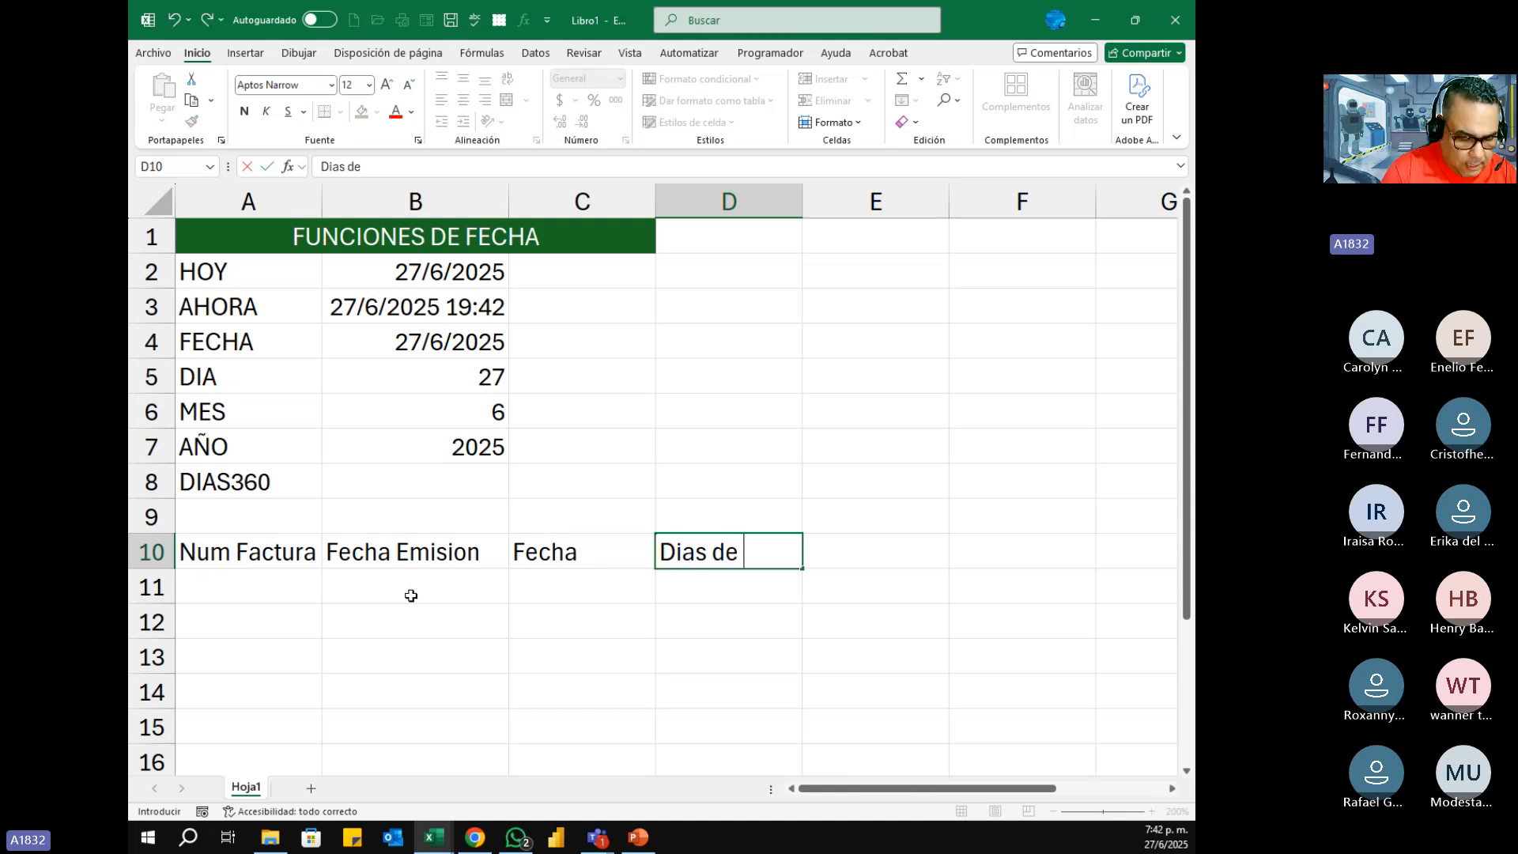
text( veci)
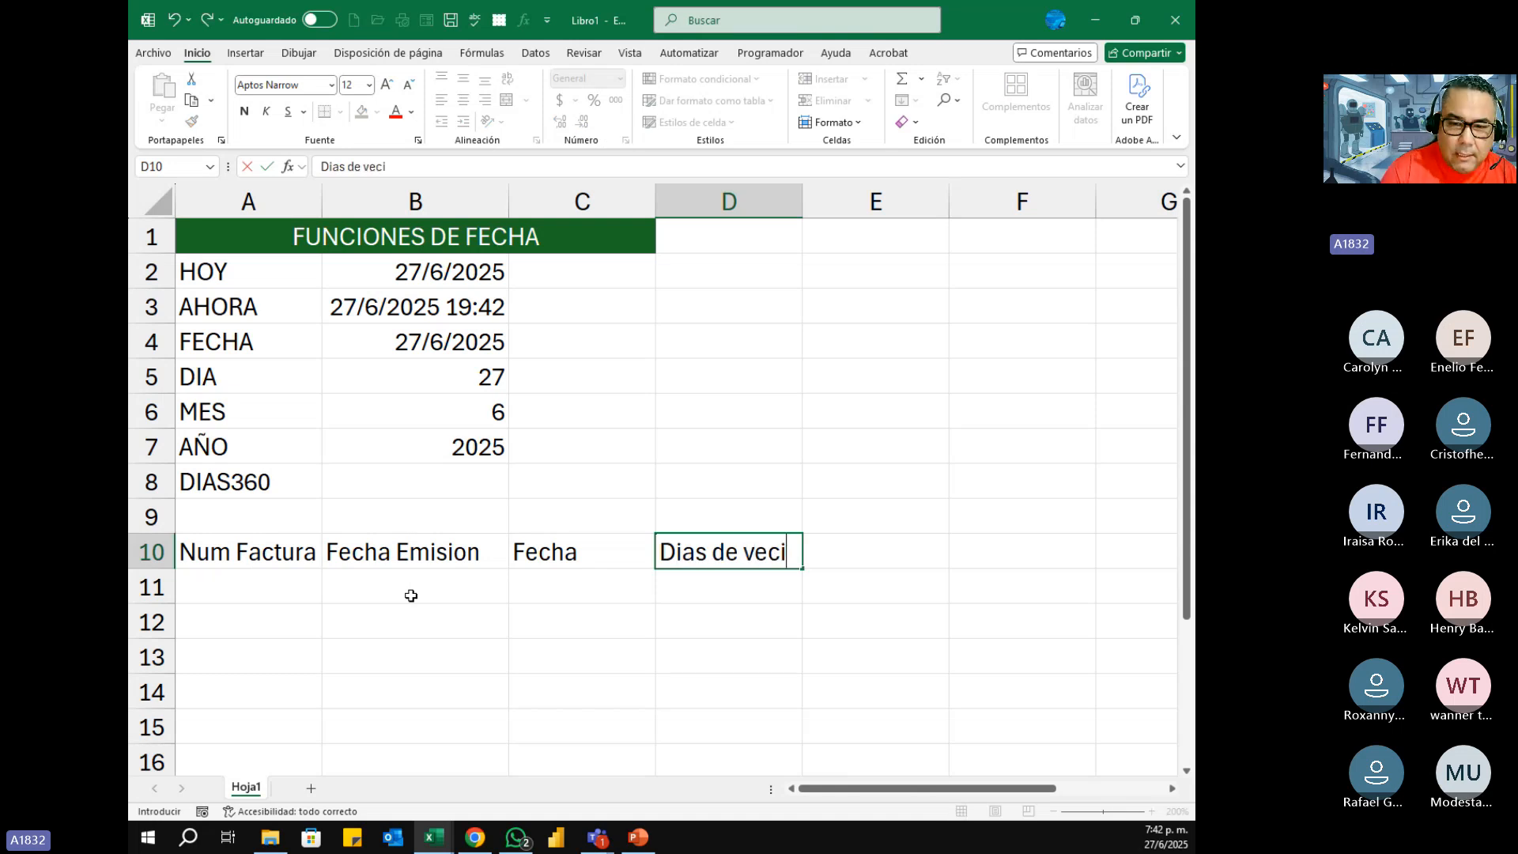
key(BackSpace)
key(BackSpace)
key(BackSpace)
key(BackSpace)
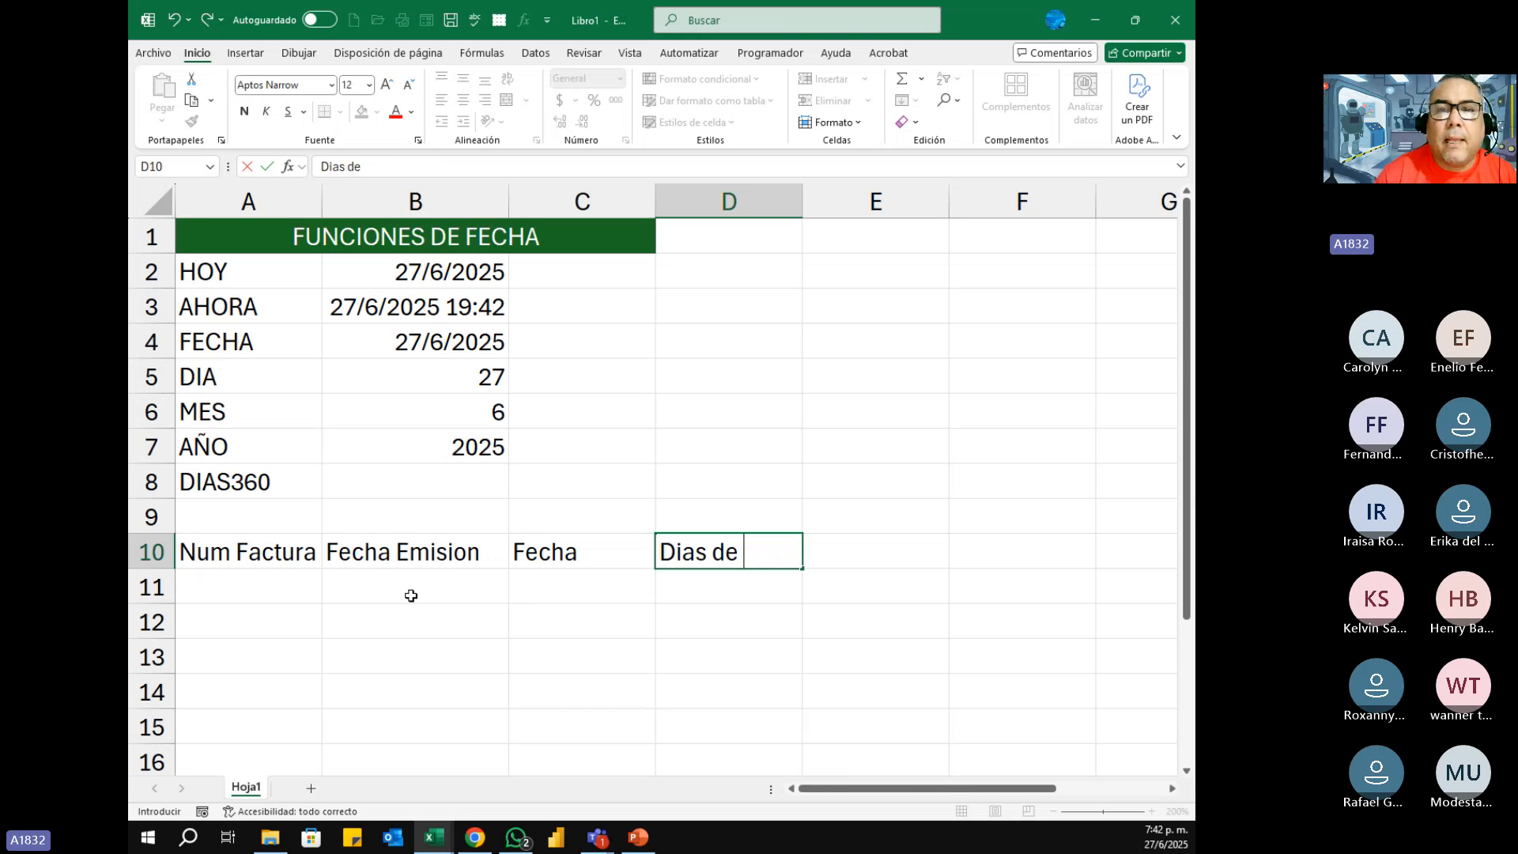
key(BackSpace)
key(BackSpace)
key(BackSpace)
key(BackSpace)
key(BackSpace)
key(BackSpace)
click(741, 102)
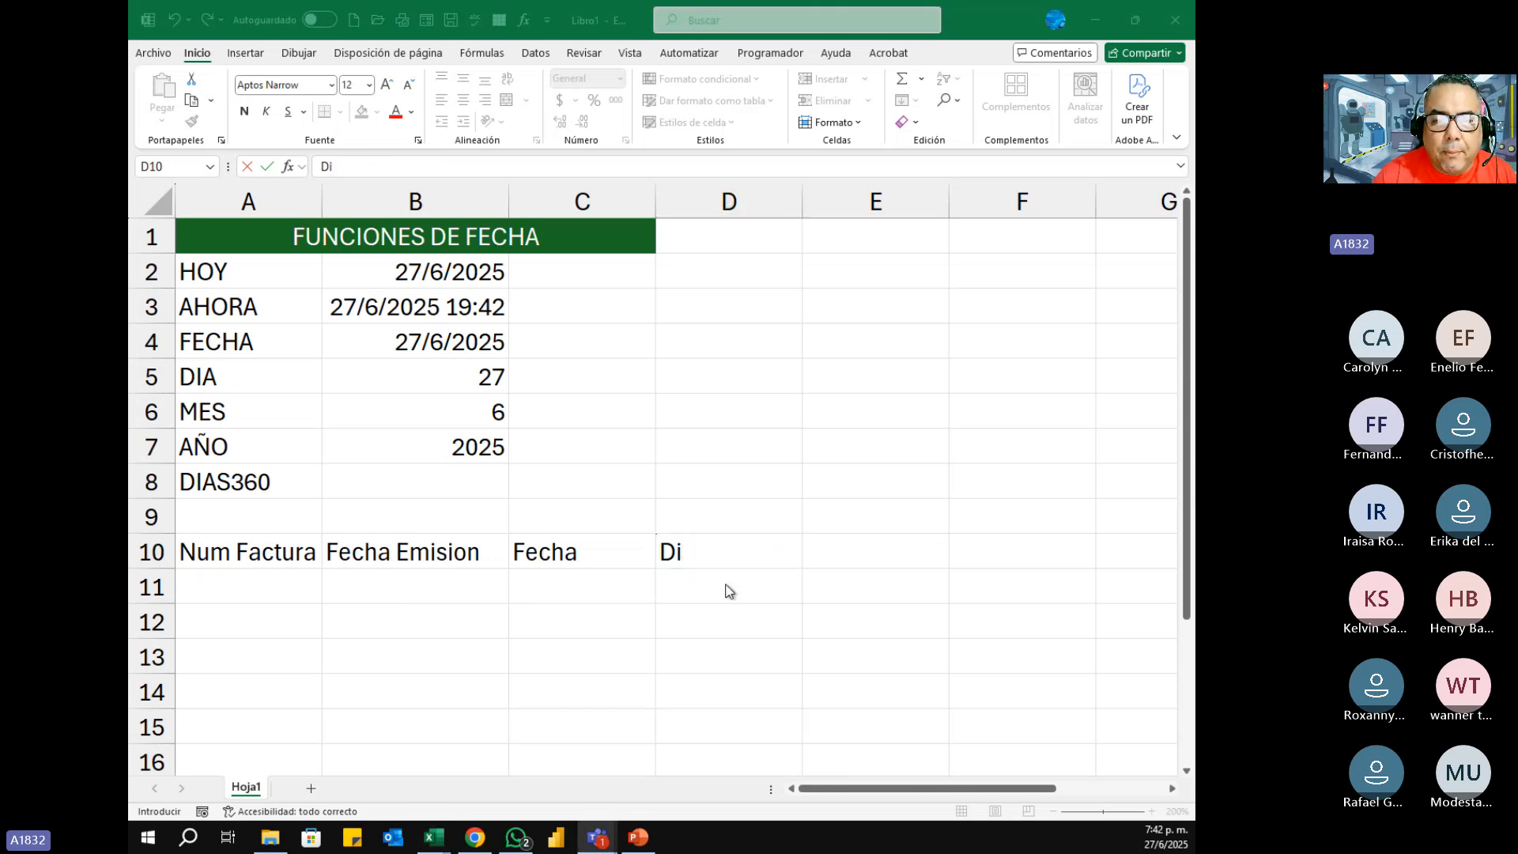
click(713, 549)
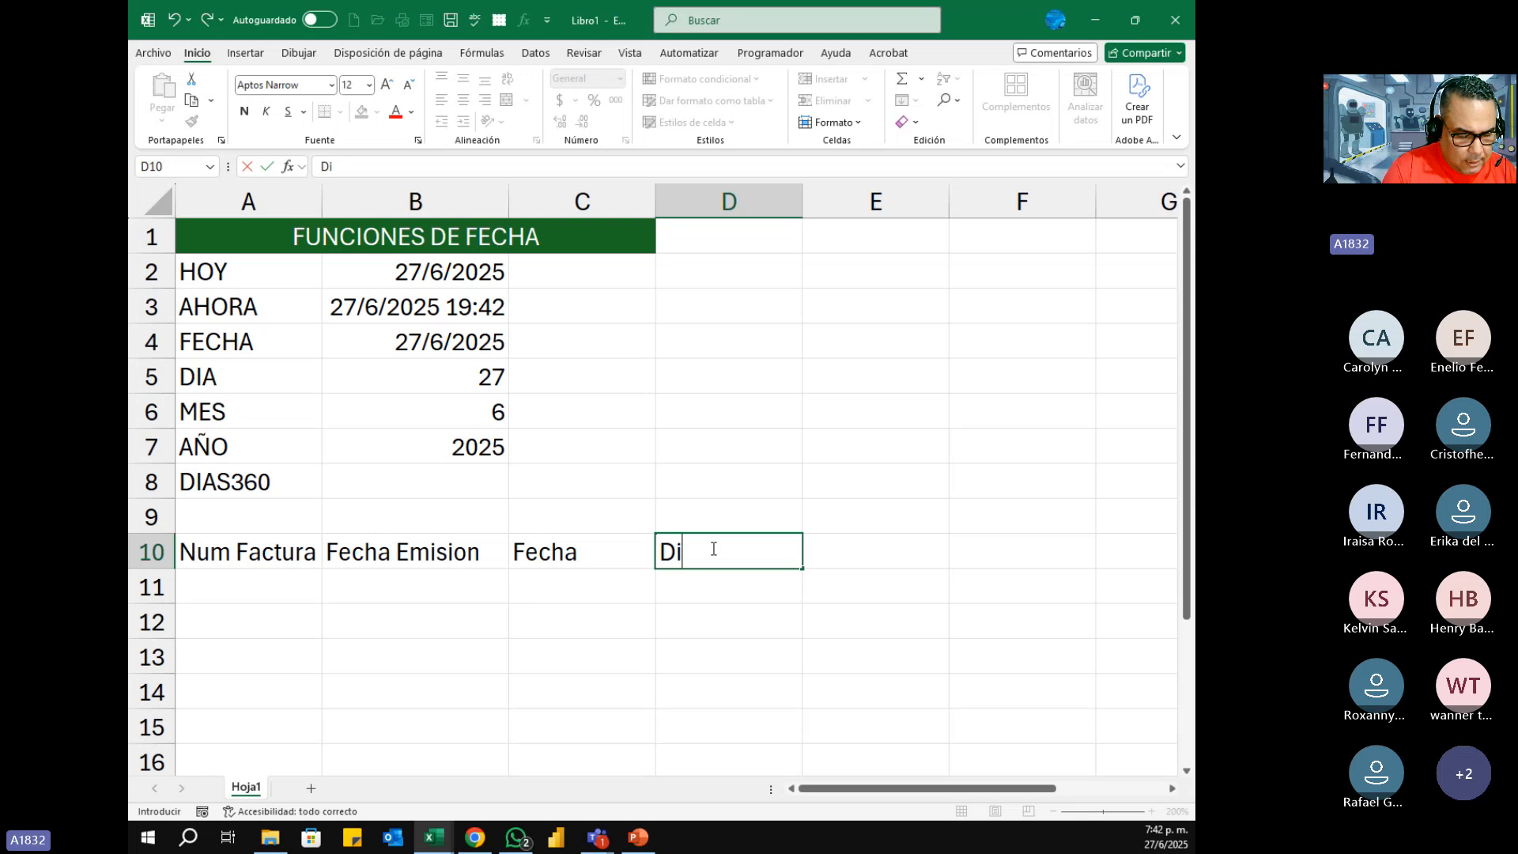
text(as de ven)
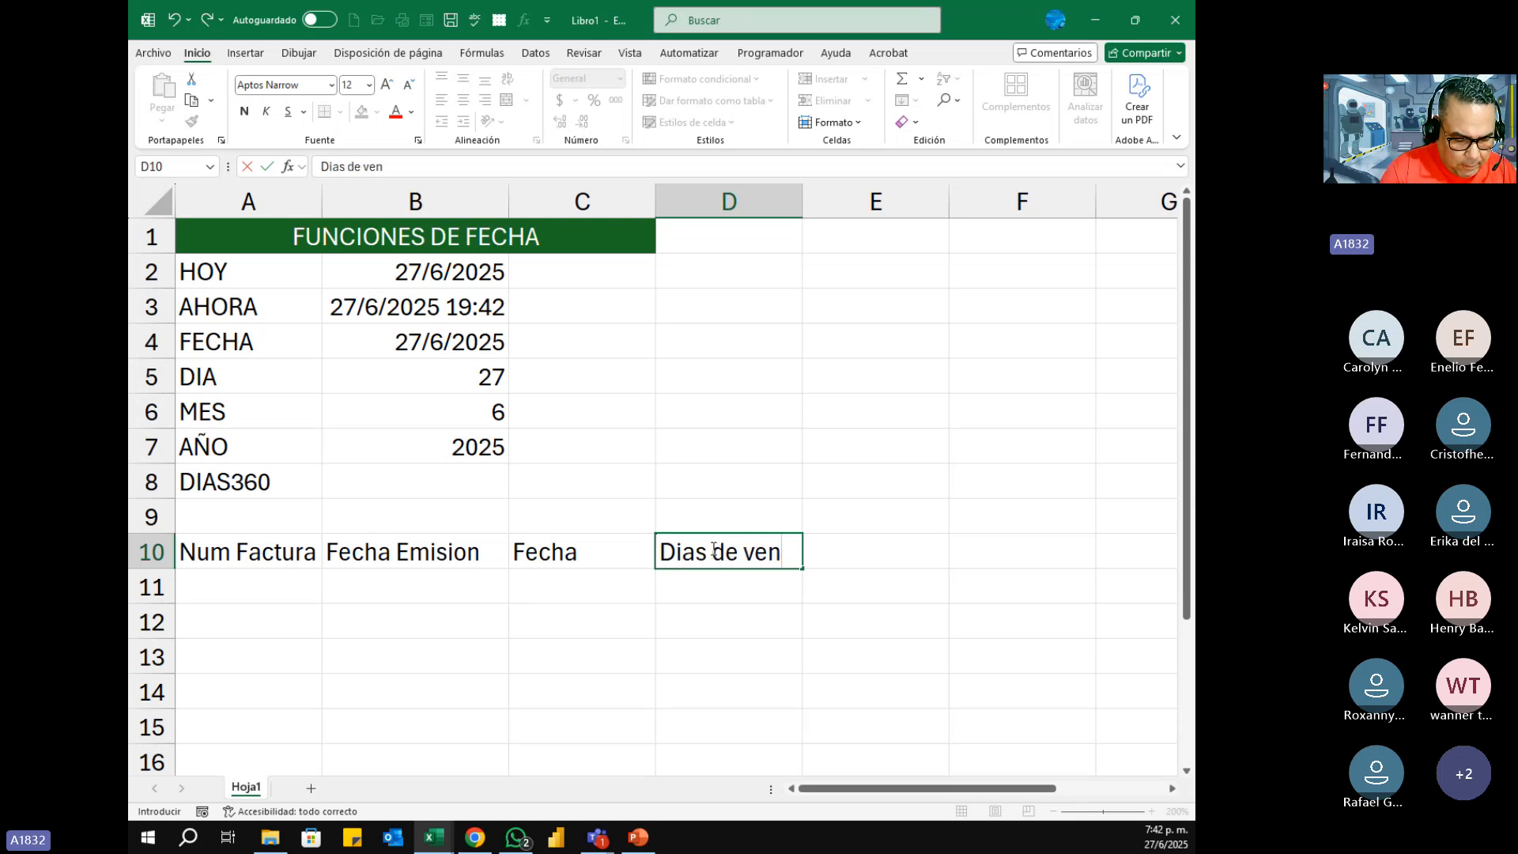
text(cida)
key(Return)
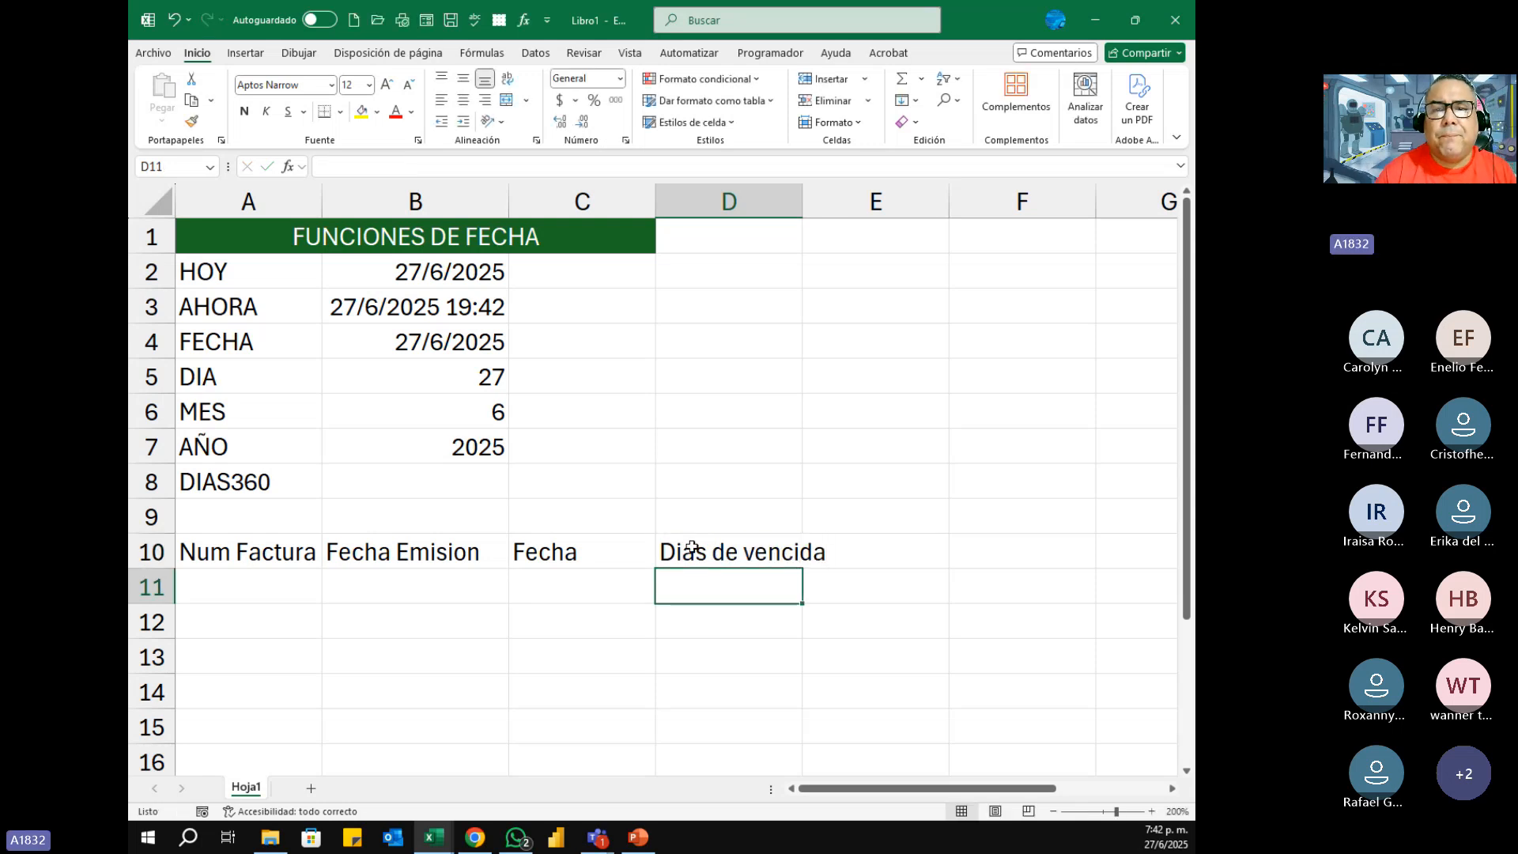
Step: Autofit column D to its header text and widen column A slightly
double_click(801, 201)
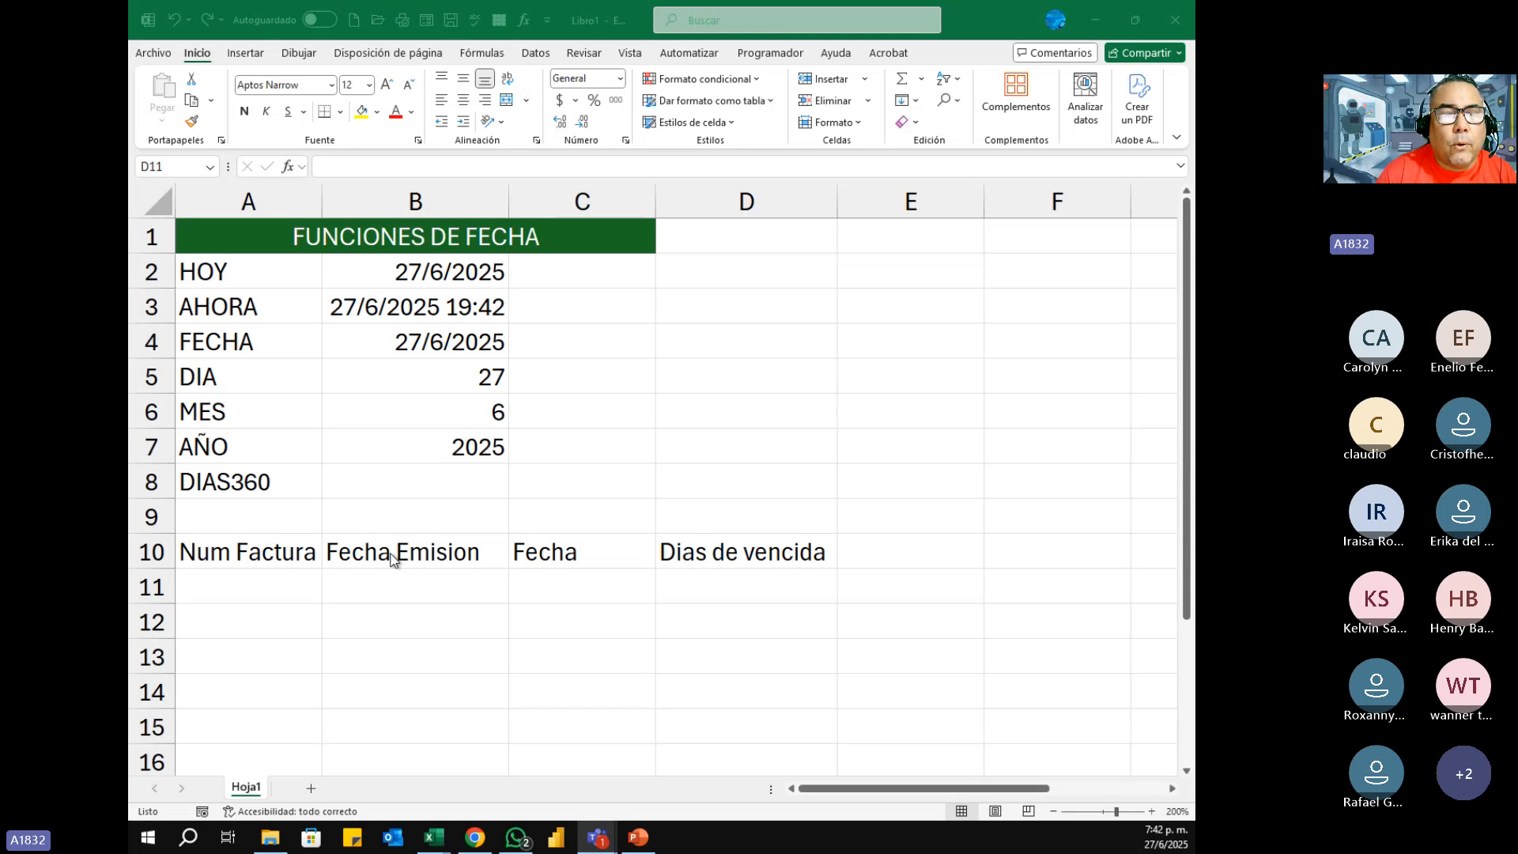
click(320, 199)
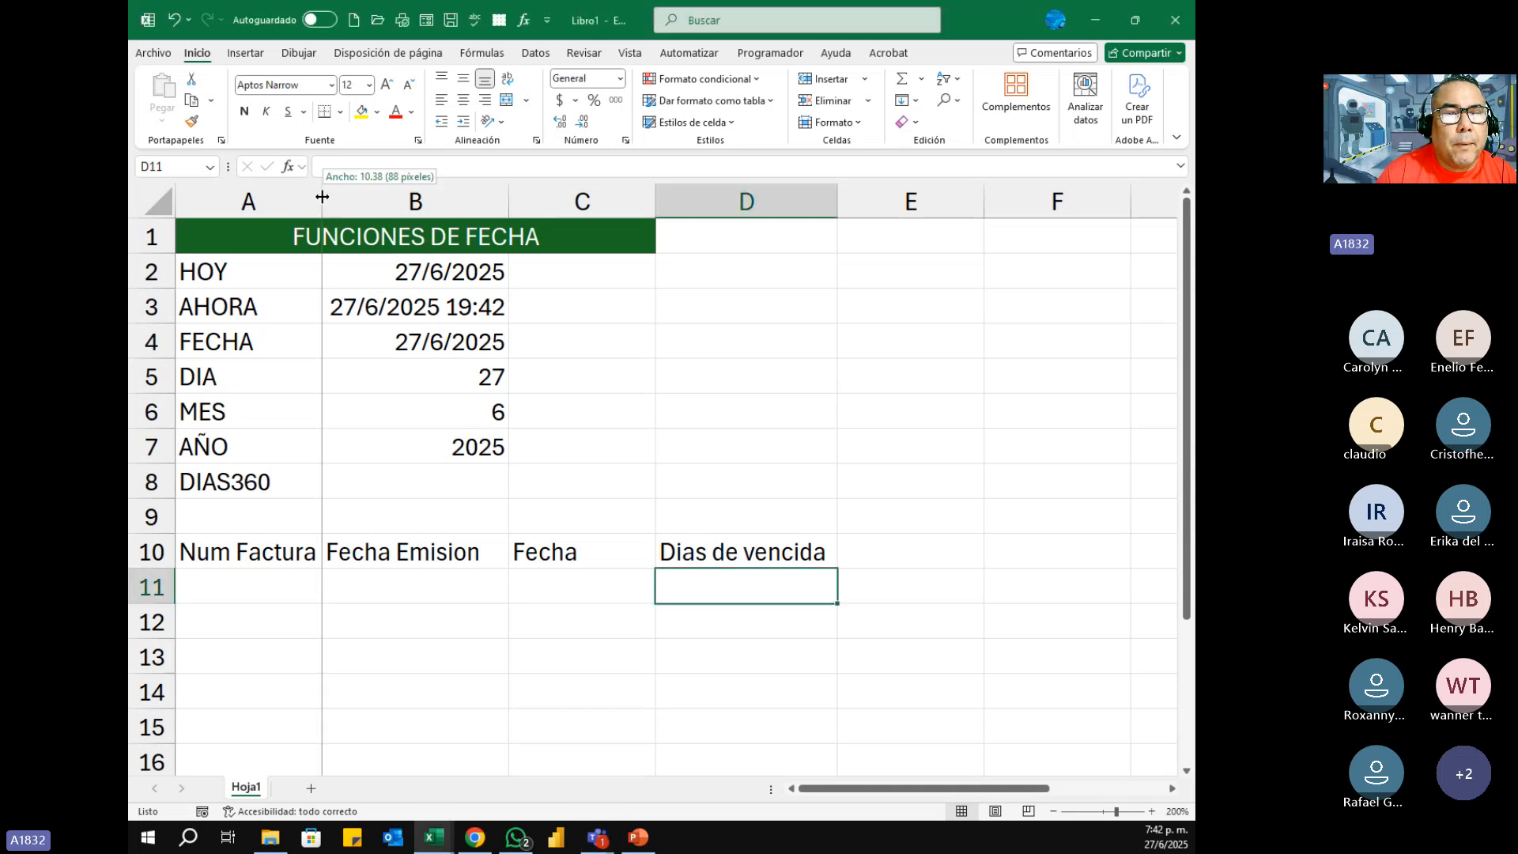
drag(321, 199, 326, 199)
click(518, 612)
Step: Apply the dark green cell style with white text to the header cells A10:D10, matching the title row
drag(312, 554, 786, 552)
click(692, 122)
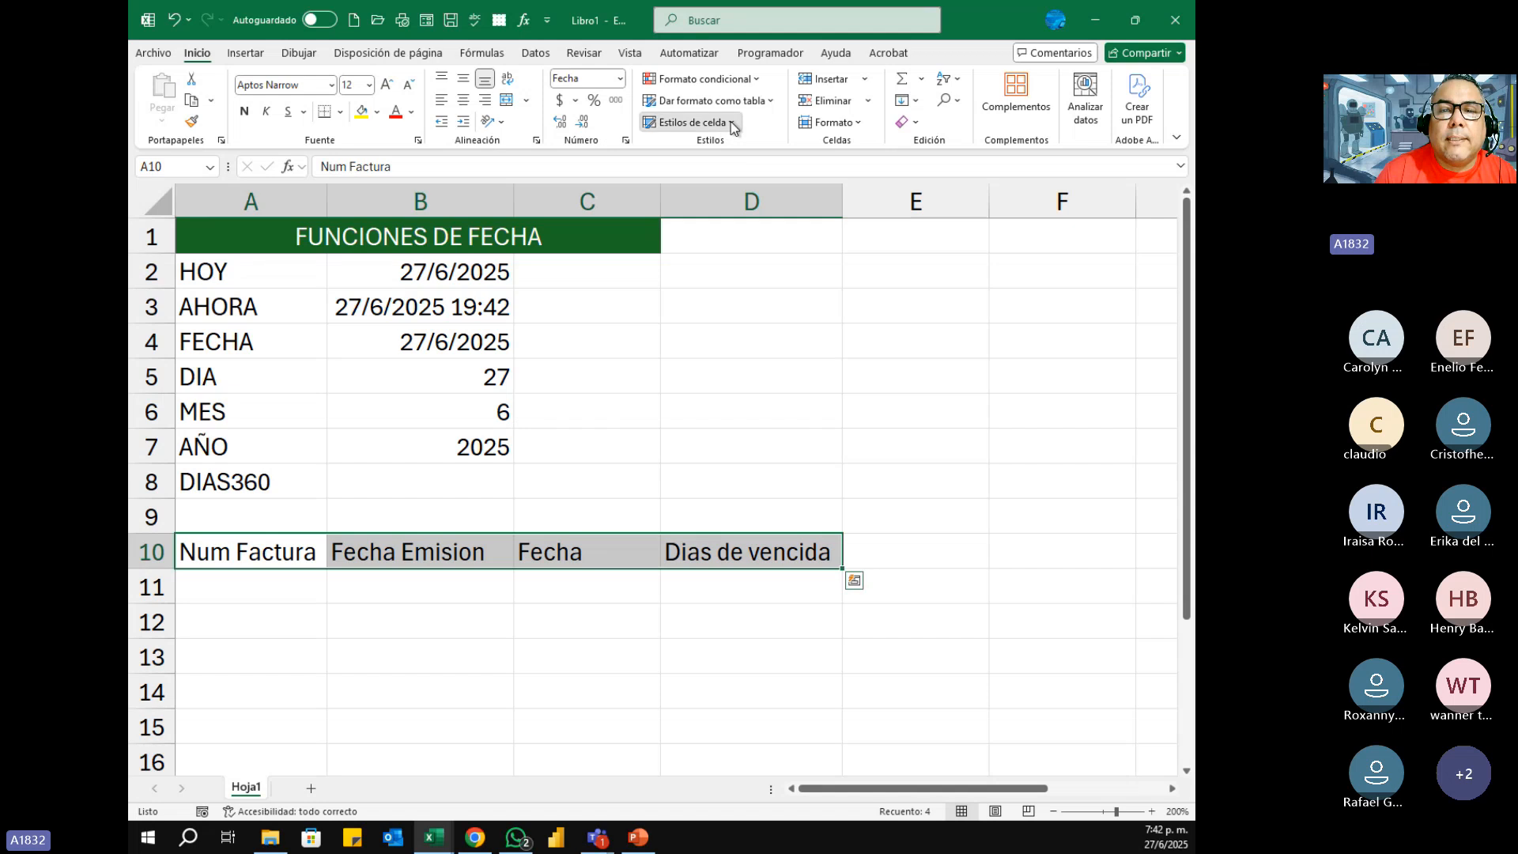
click(860, 429)
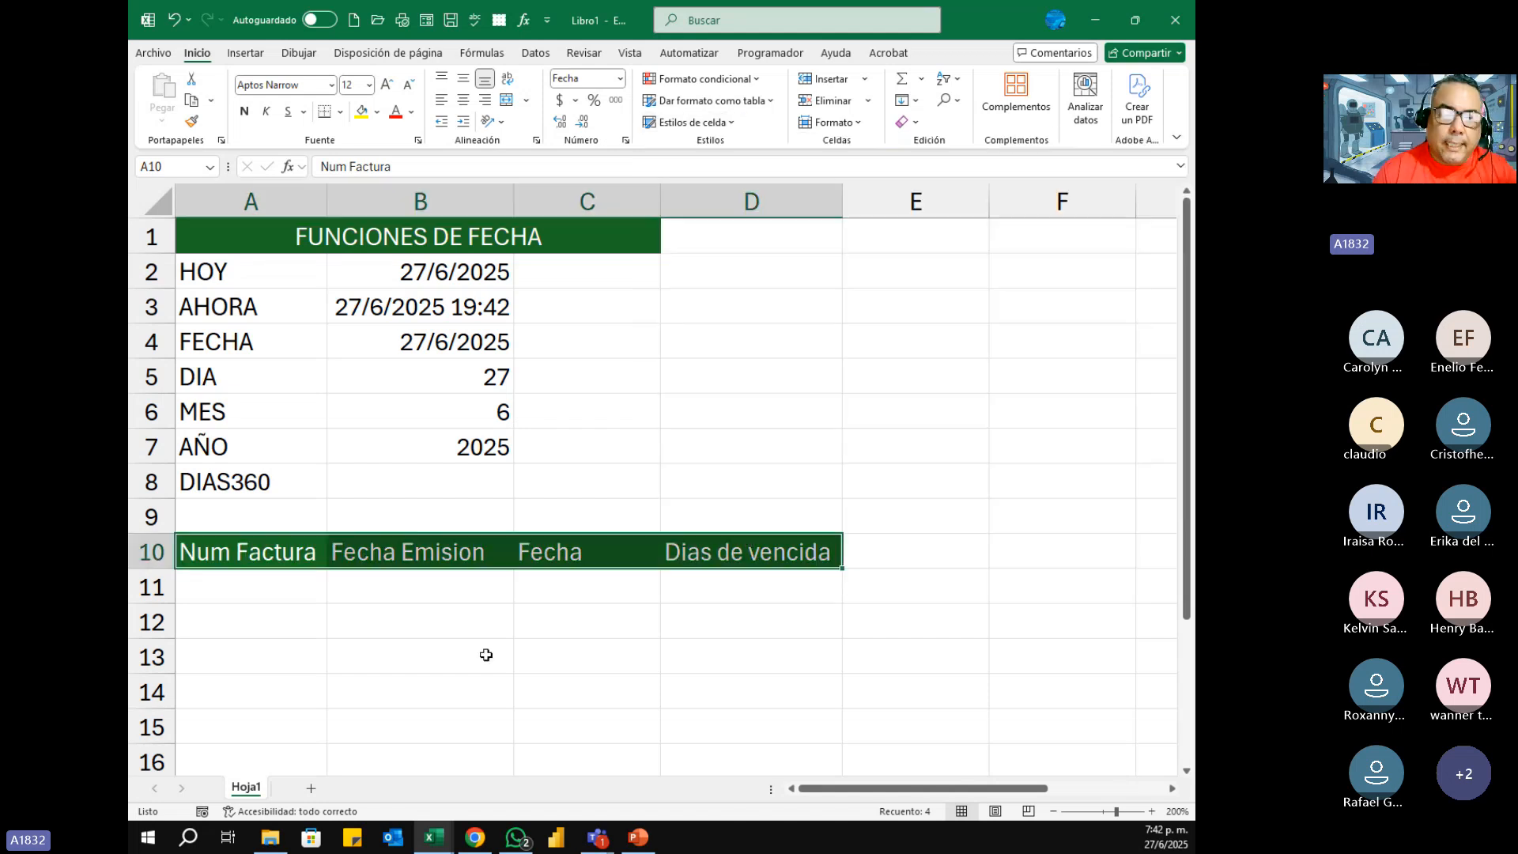
Step: Autofit the width of column B to its contents so the AHORA value fits
click(277, 585)
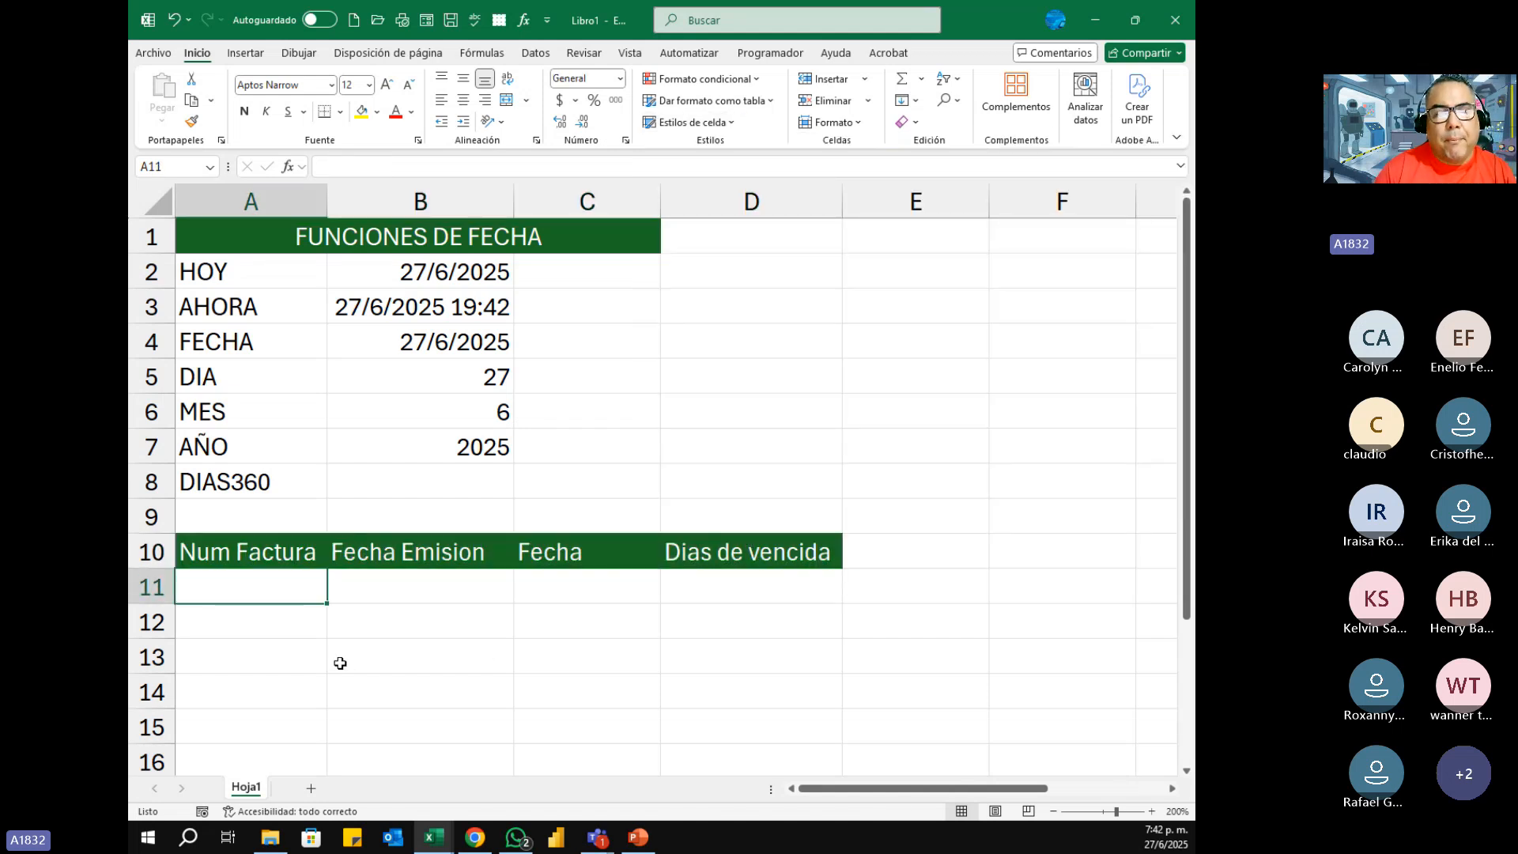
scroll(510, 641, down, 2)
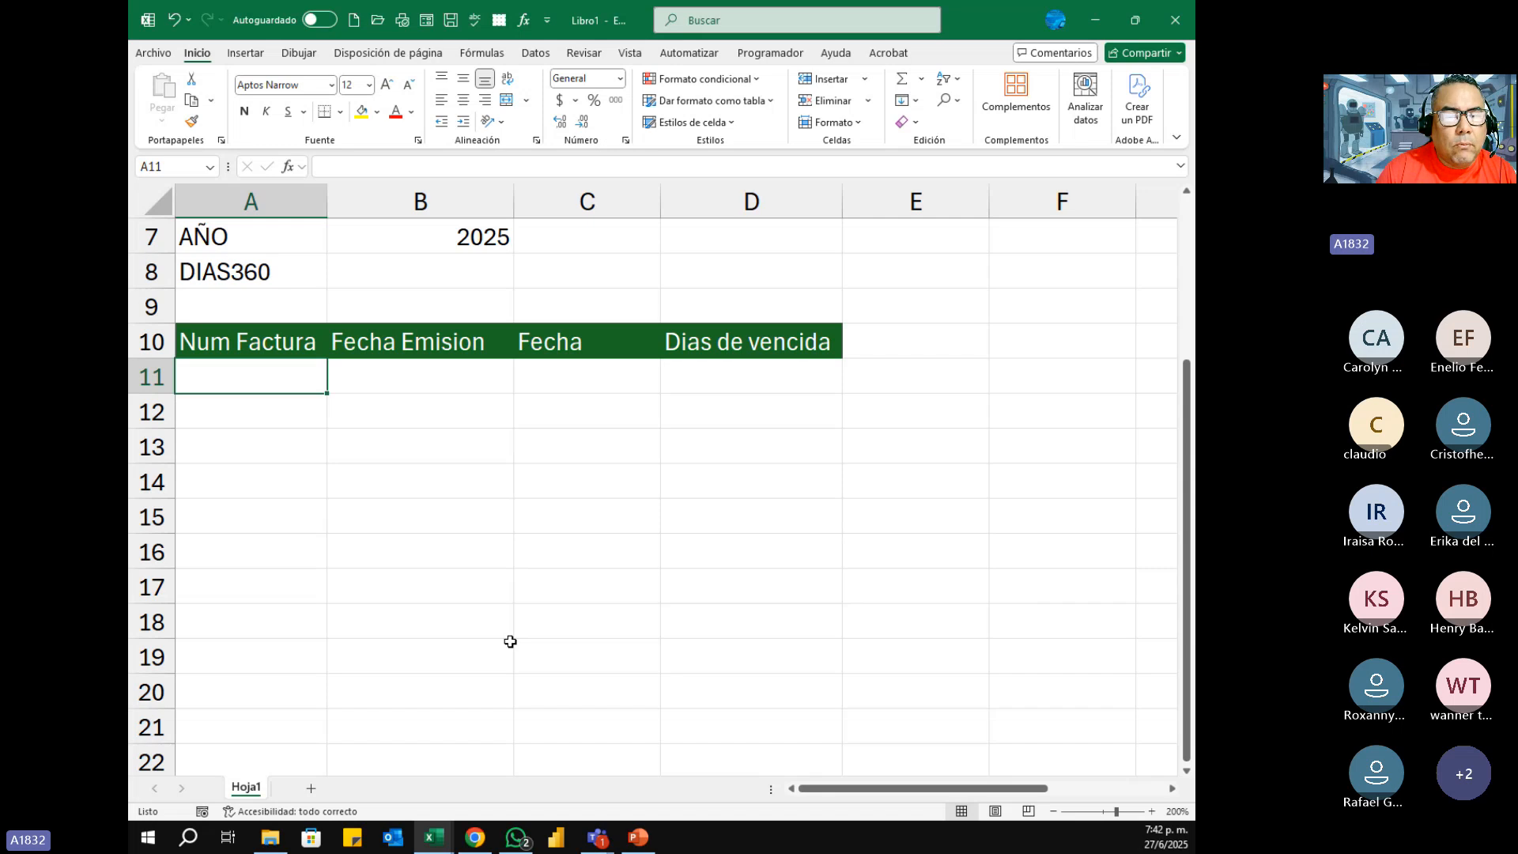
drag(1188, 395, 1190, 225)
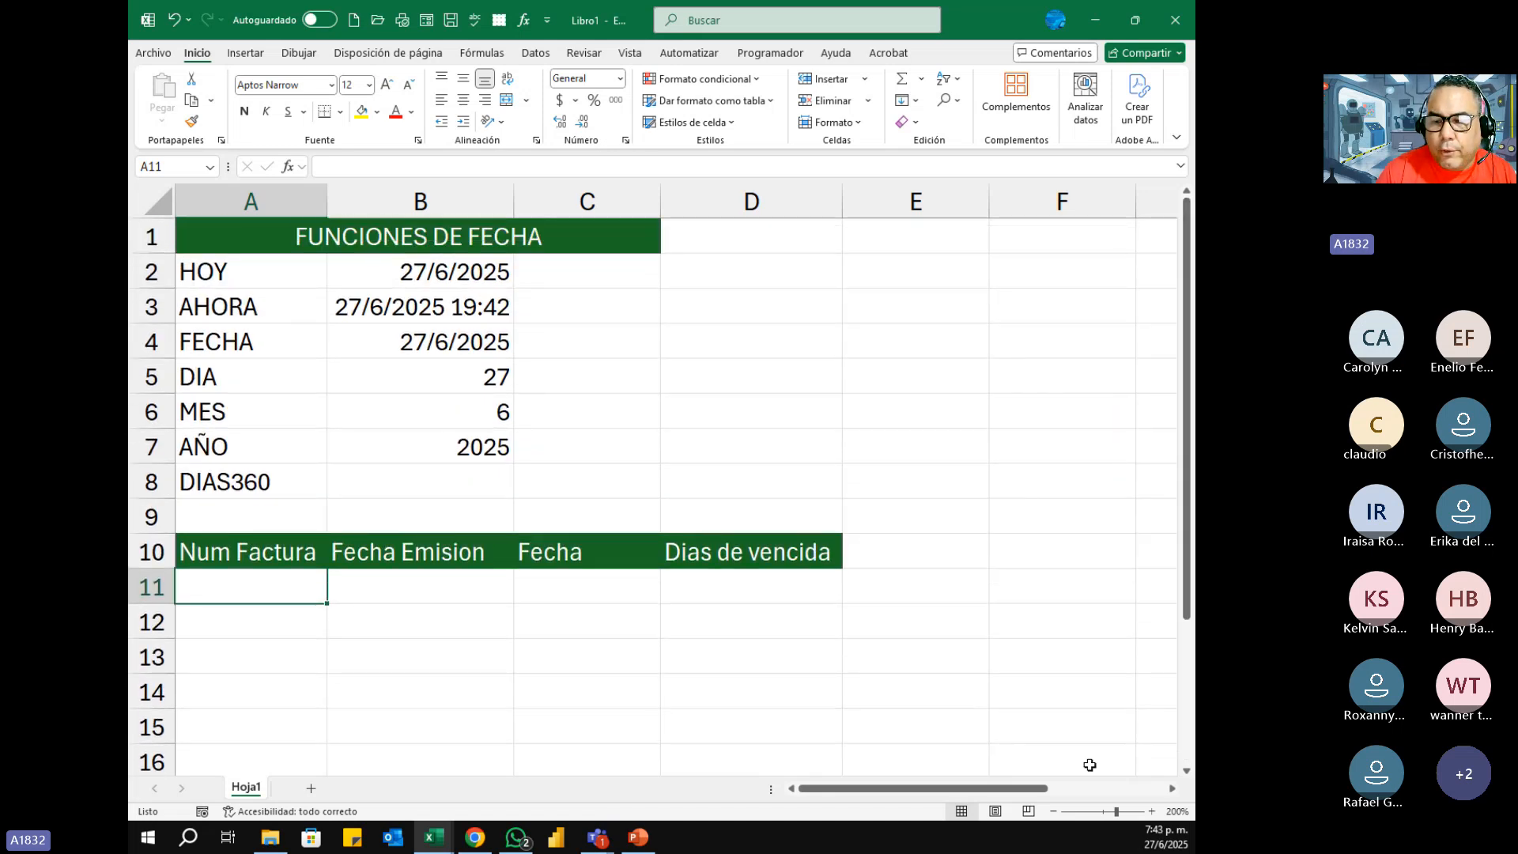
click(1054, 811)
click(1053, 811)
click(1053, 811)
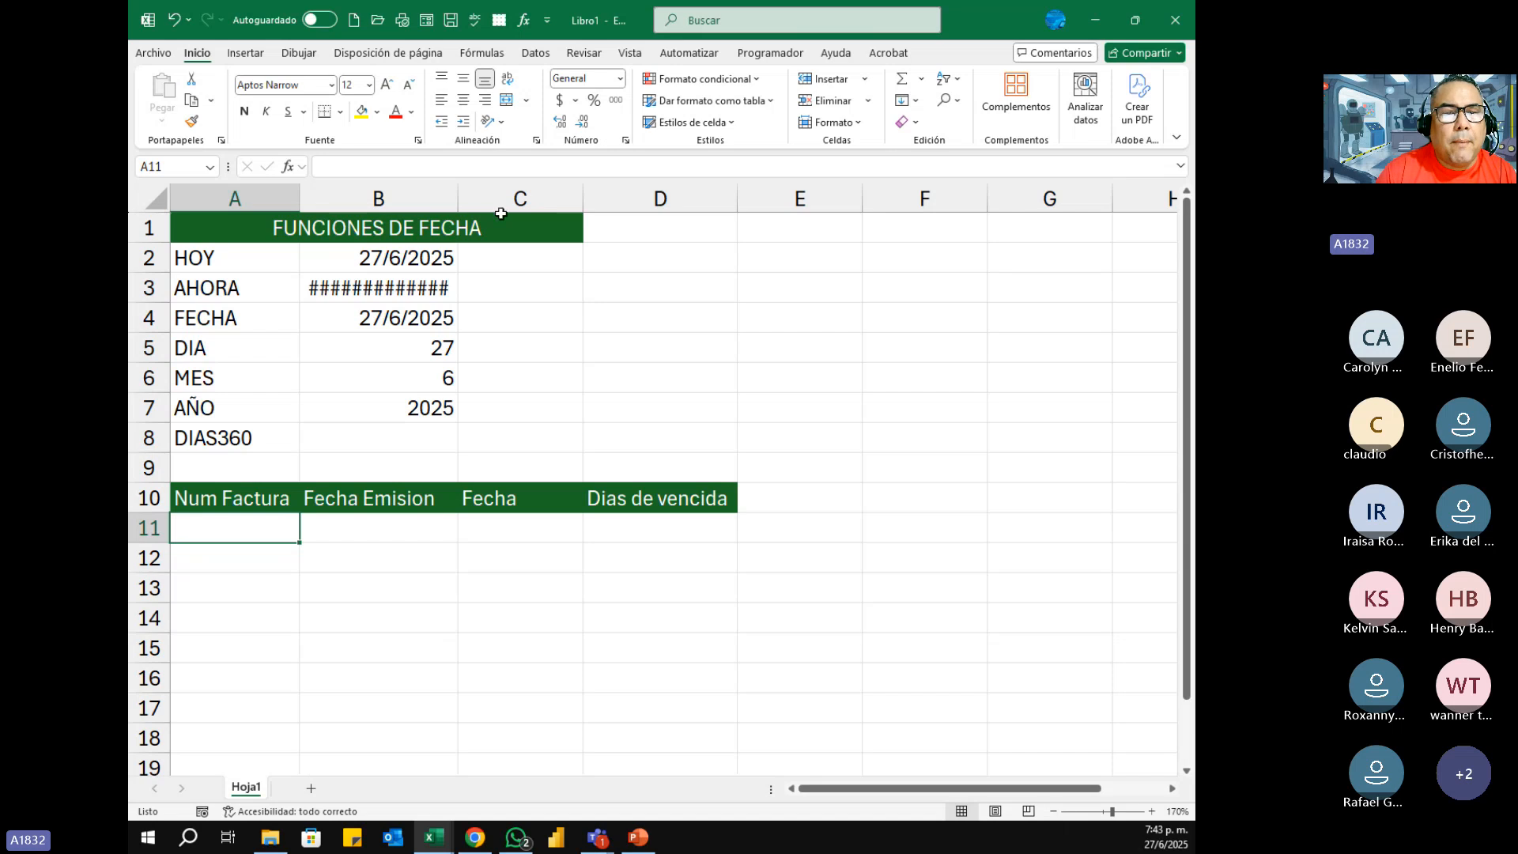
double_click(459, 198)
Step: Enter 1001 in cell A11 as the first invoice number under Num Factura
drag(253, 531, 269, 560)
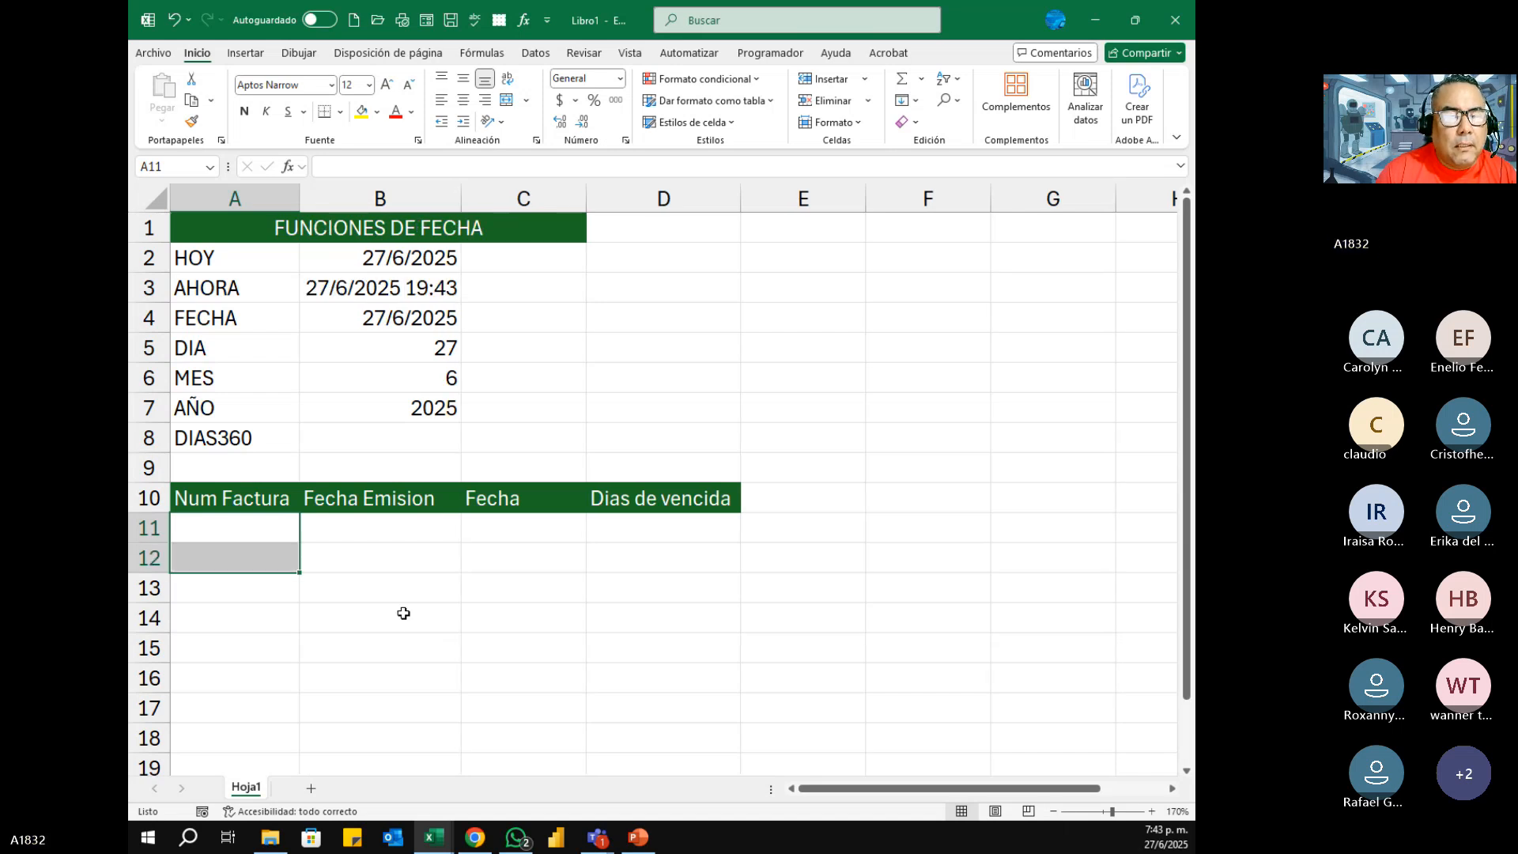
key(Up)
key(Down)
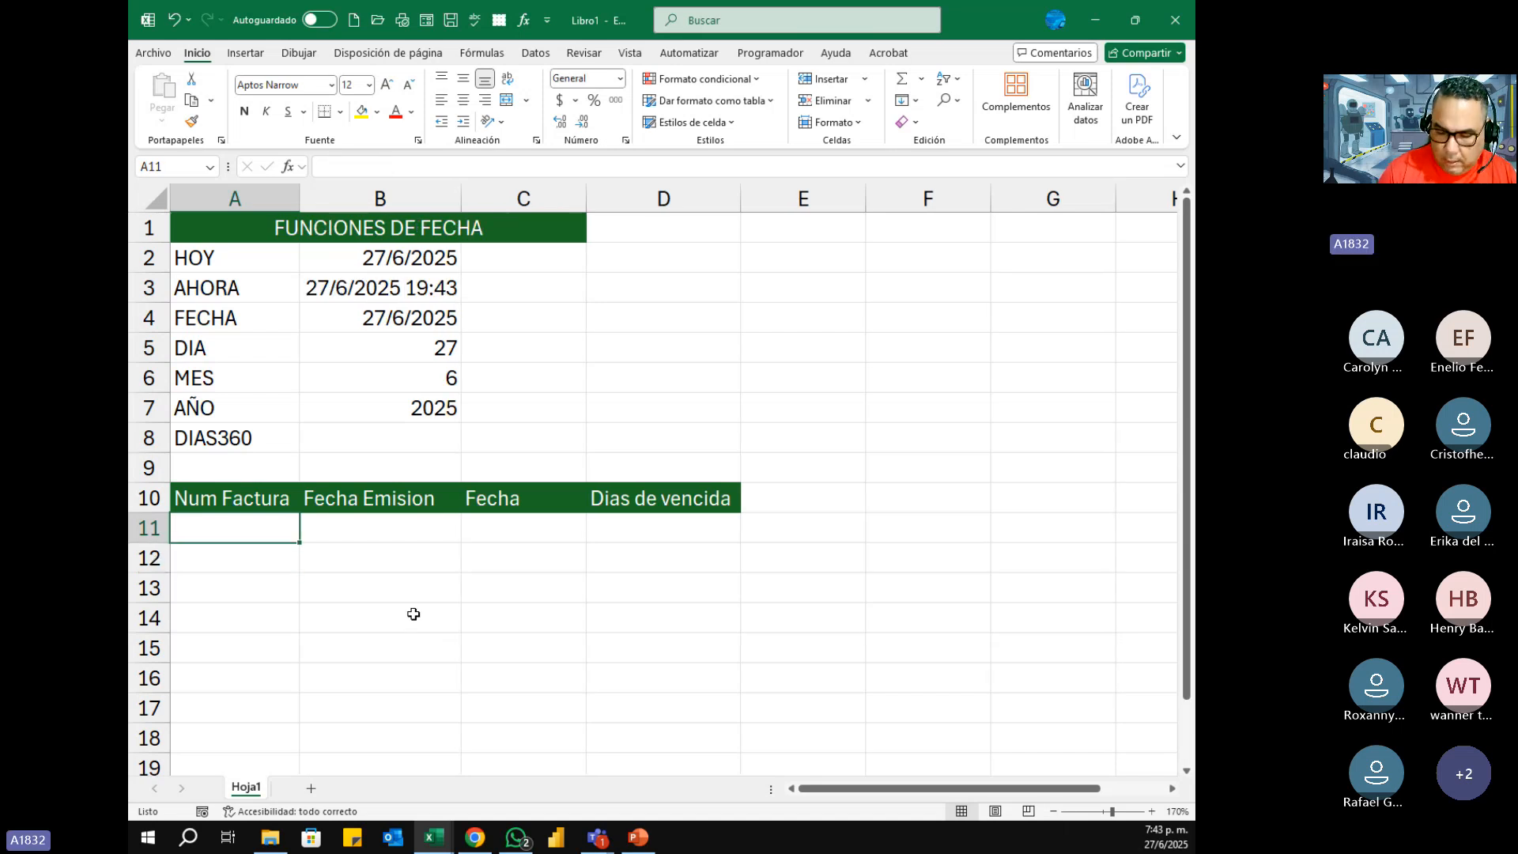
text(1001)
key(Return)
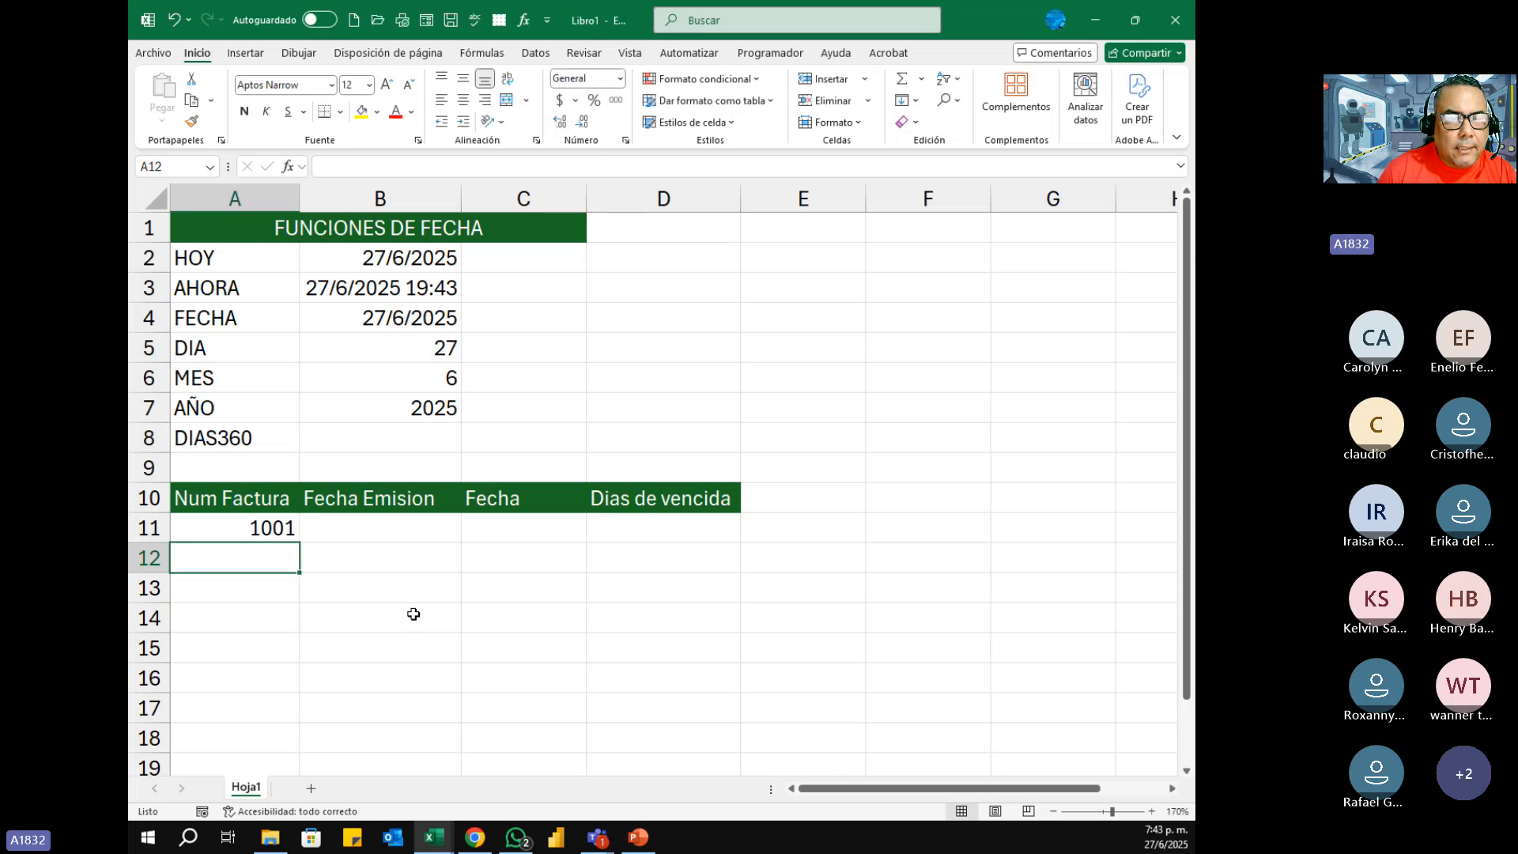
Step: Enter 1002 in A12 and extend the invoice number series from 1001 to 1005 down to cell A15
text(1002)
key(Return)
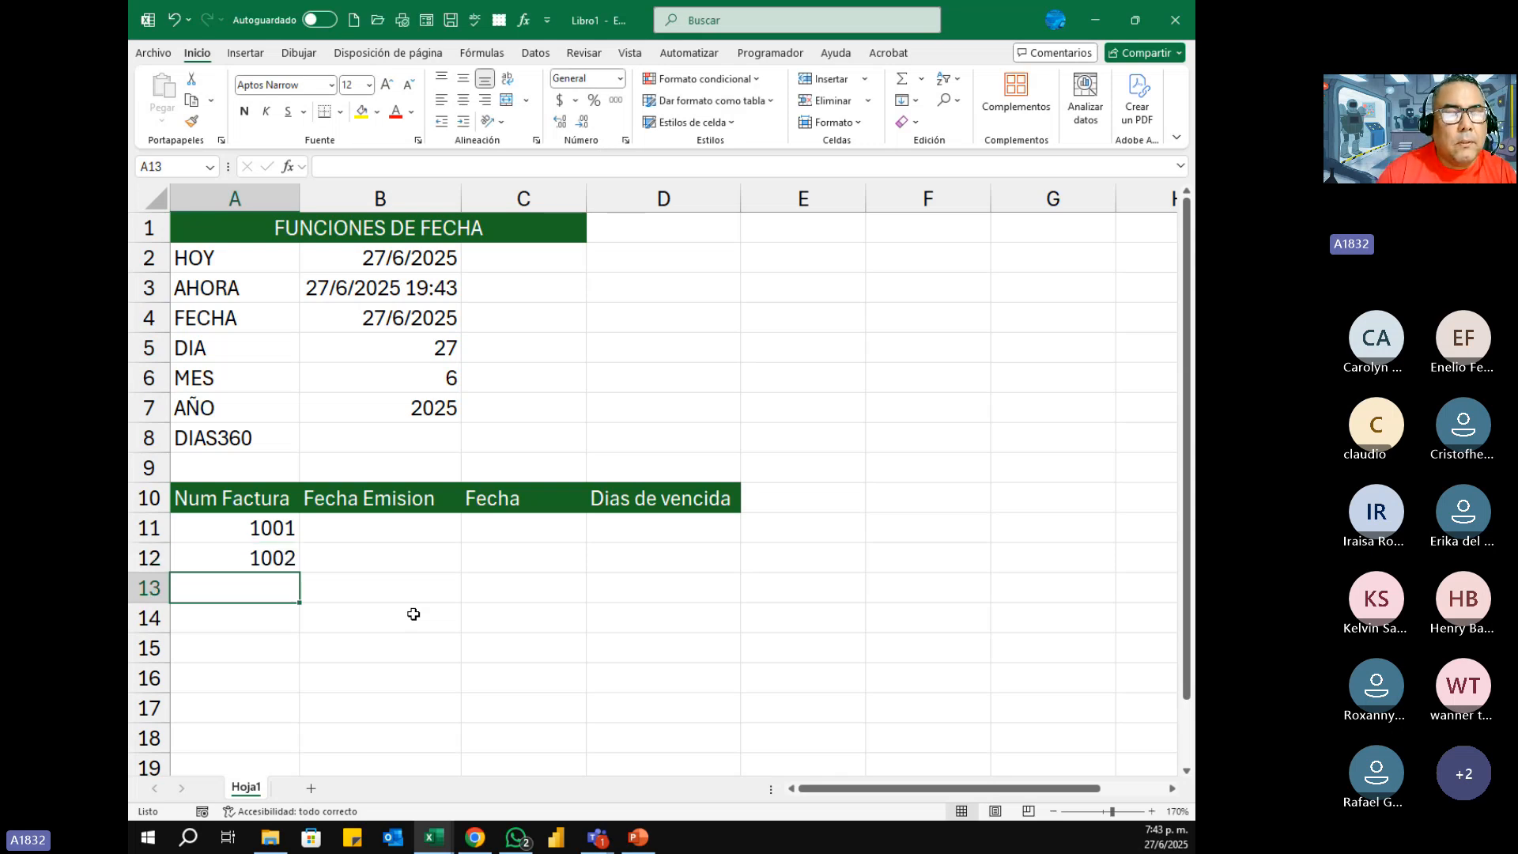
drag(284, 528, 307, 655)
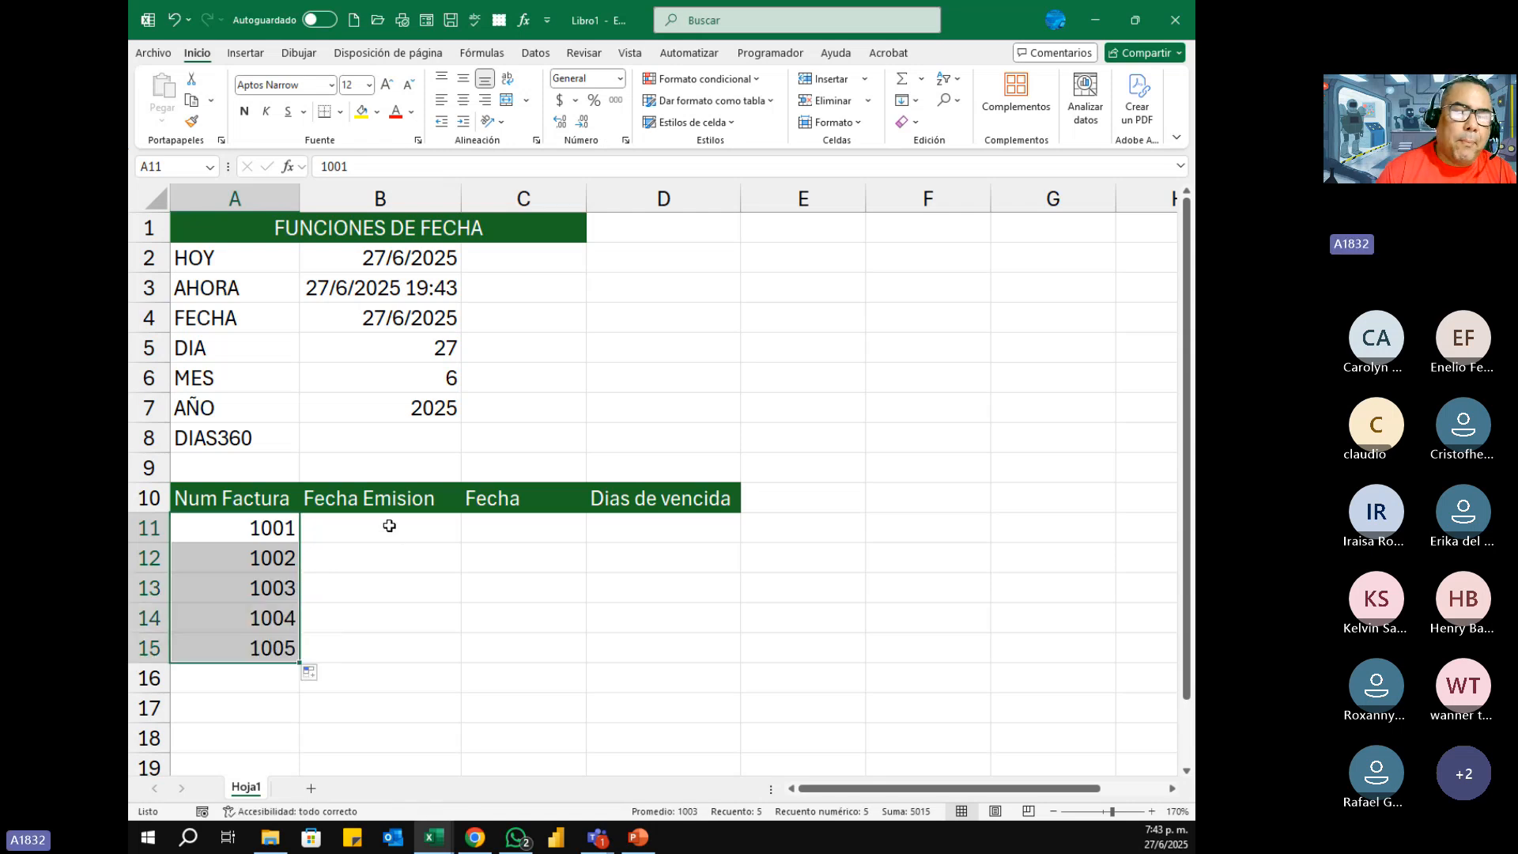
Step: Enter the issue dates 1/1/2025 in B11 and 15/2/2025 in B12 under Fecha Emision
click(389, 525)
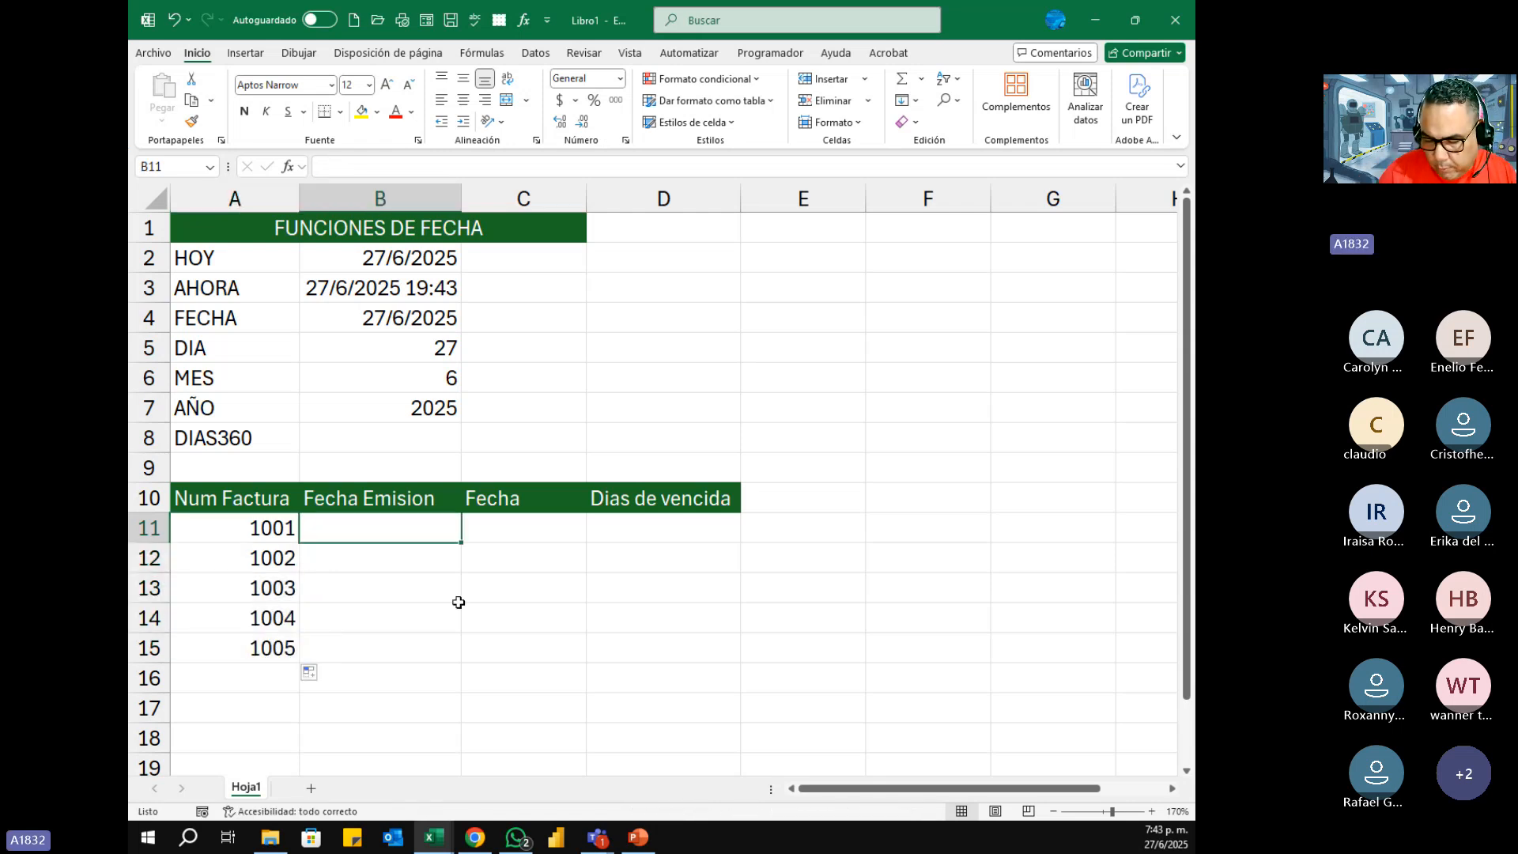
text(01-)
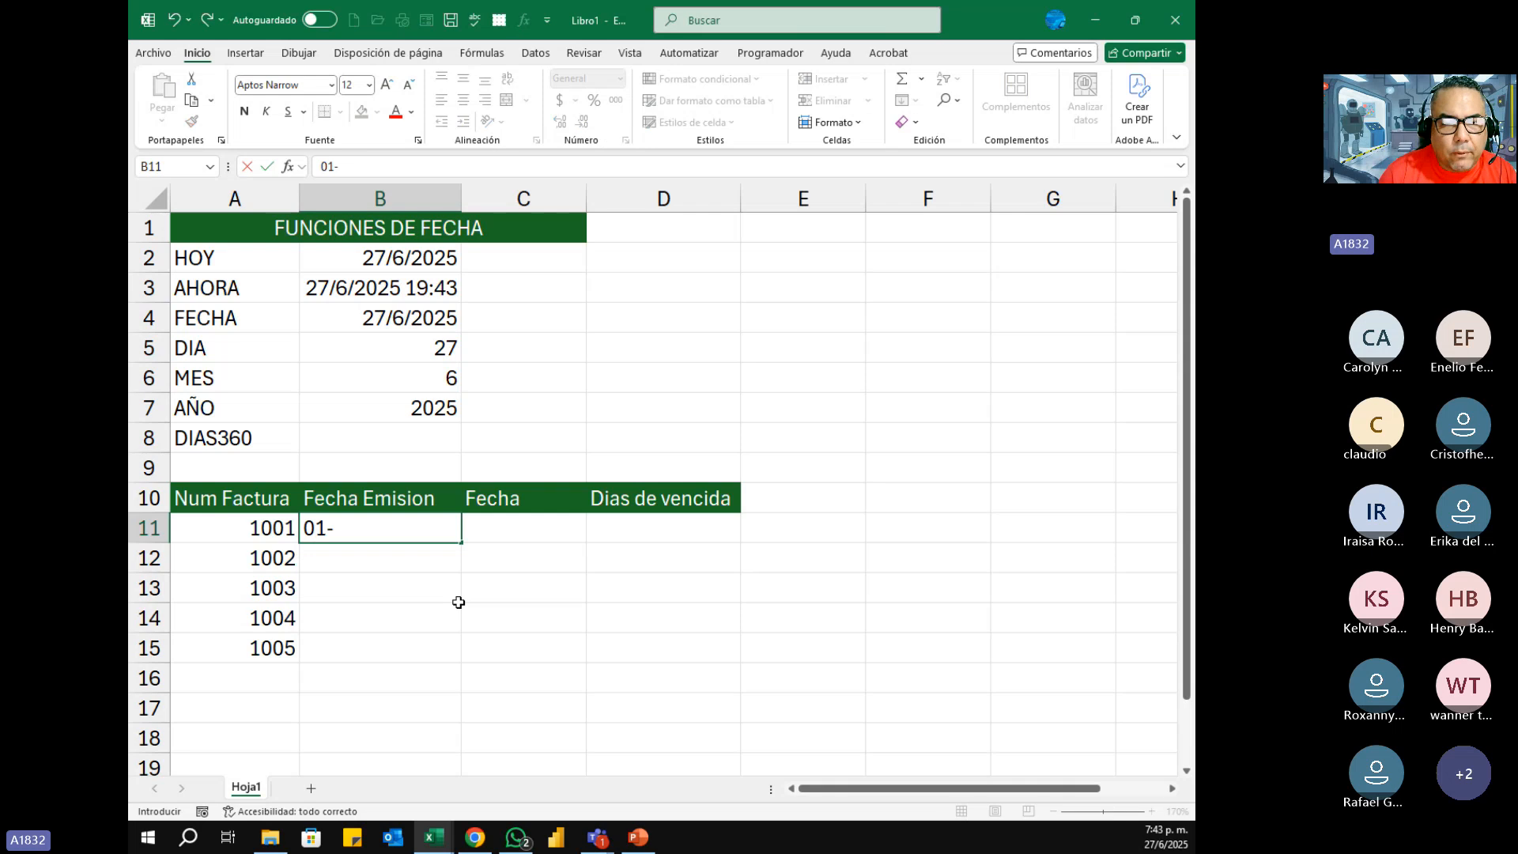
text(01-2025)
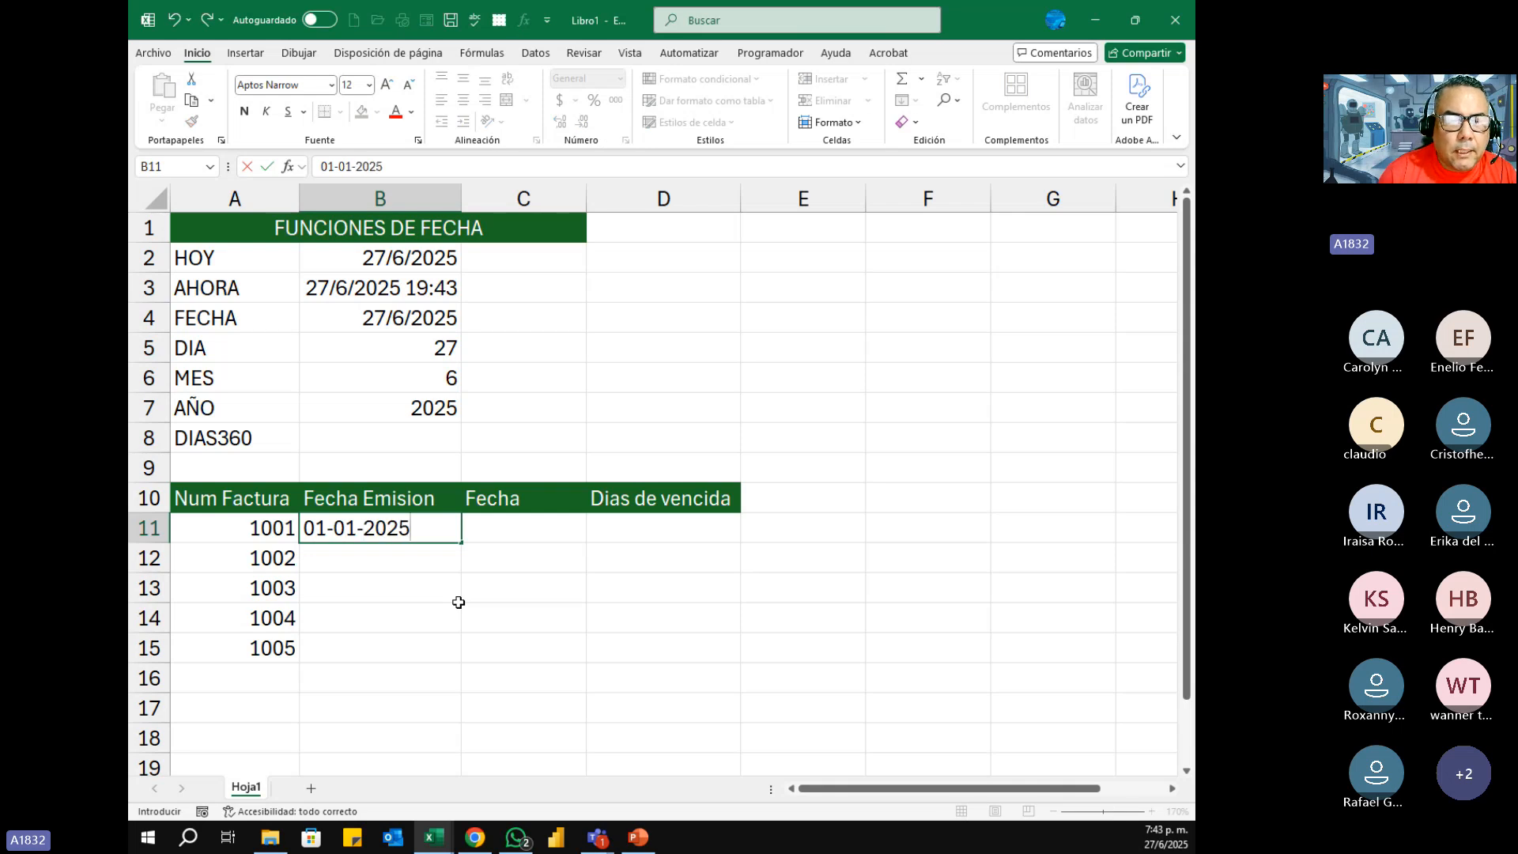
key(Return)
text(15/)
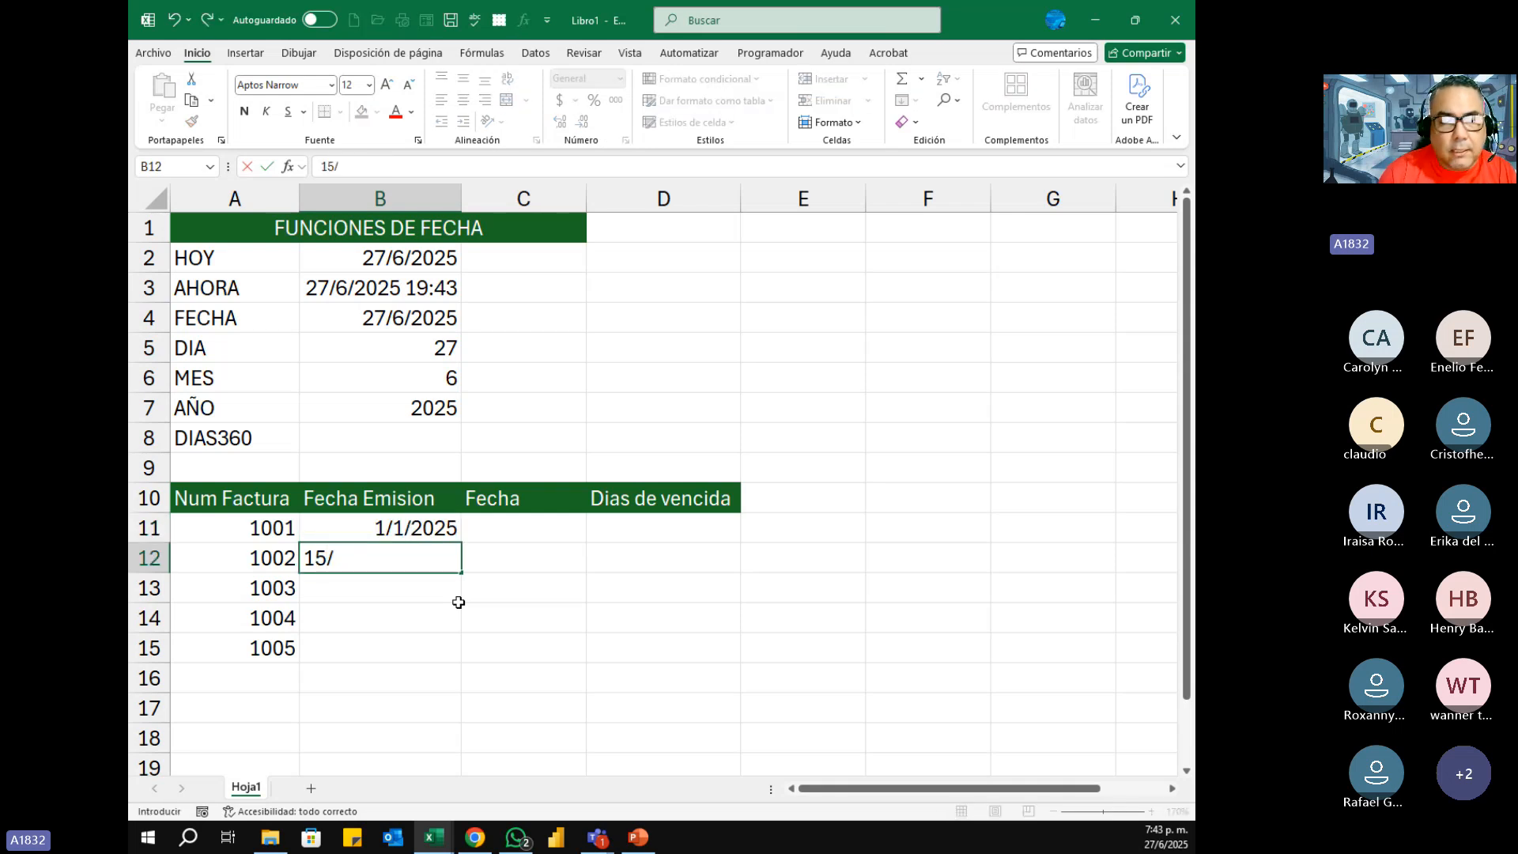
text(02/2025)
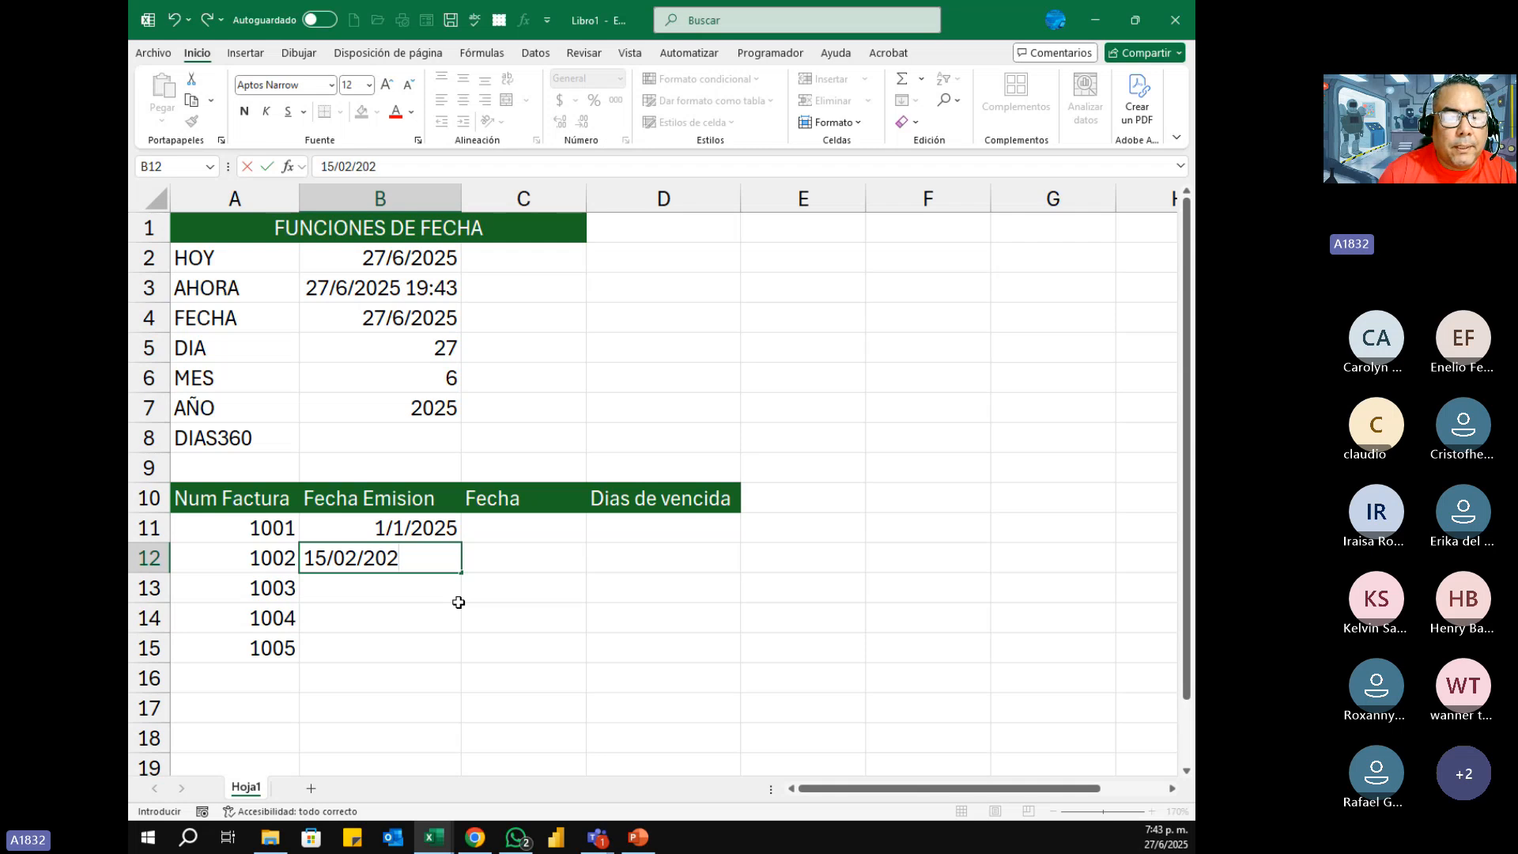
key(Return)
text(30)
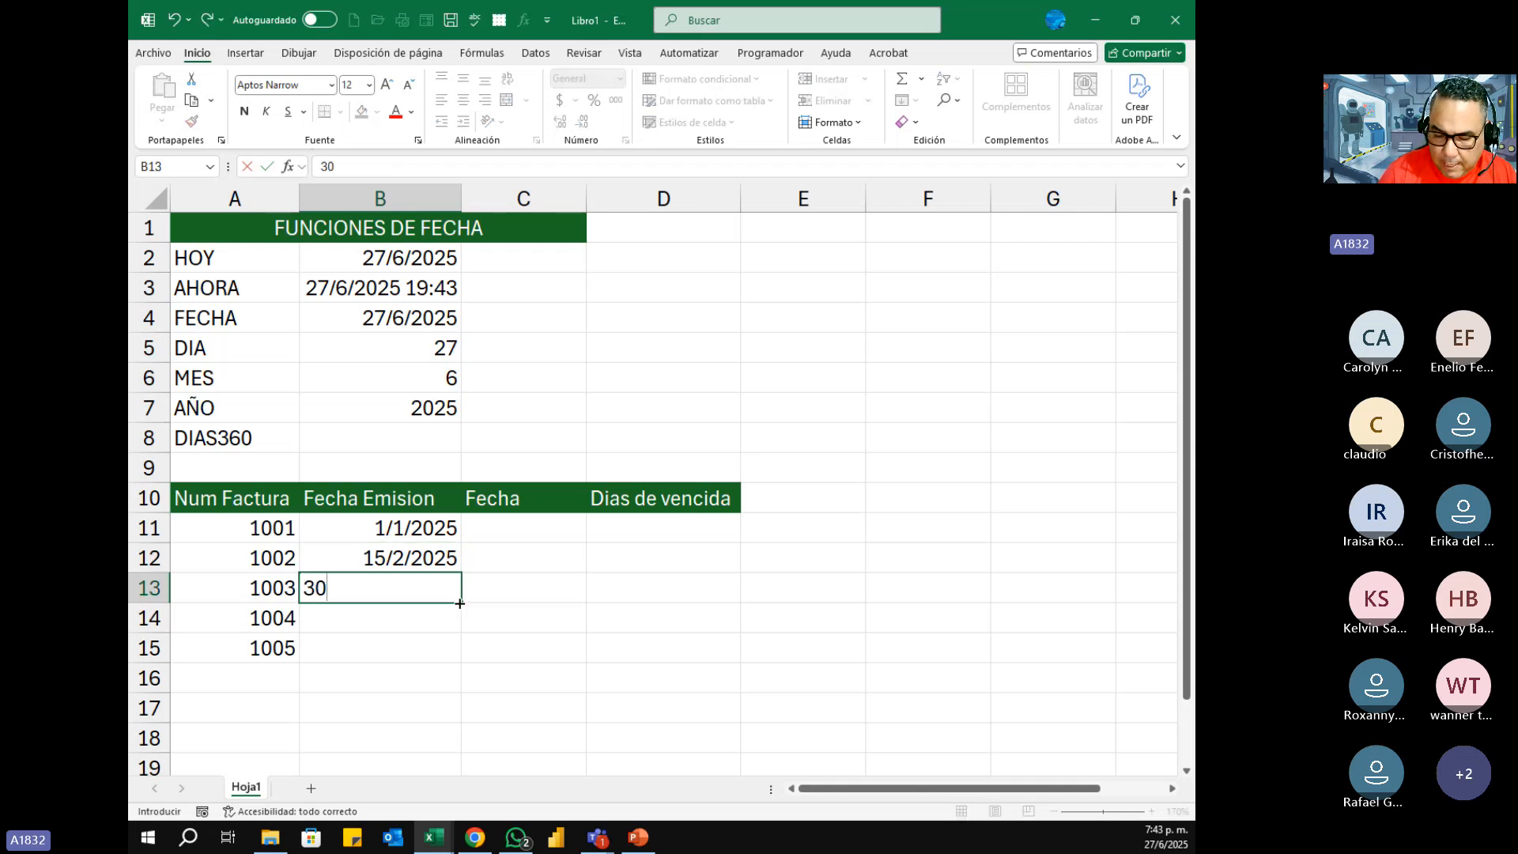
text(*/0)
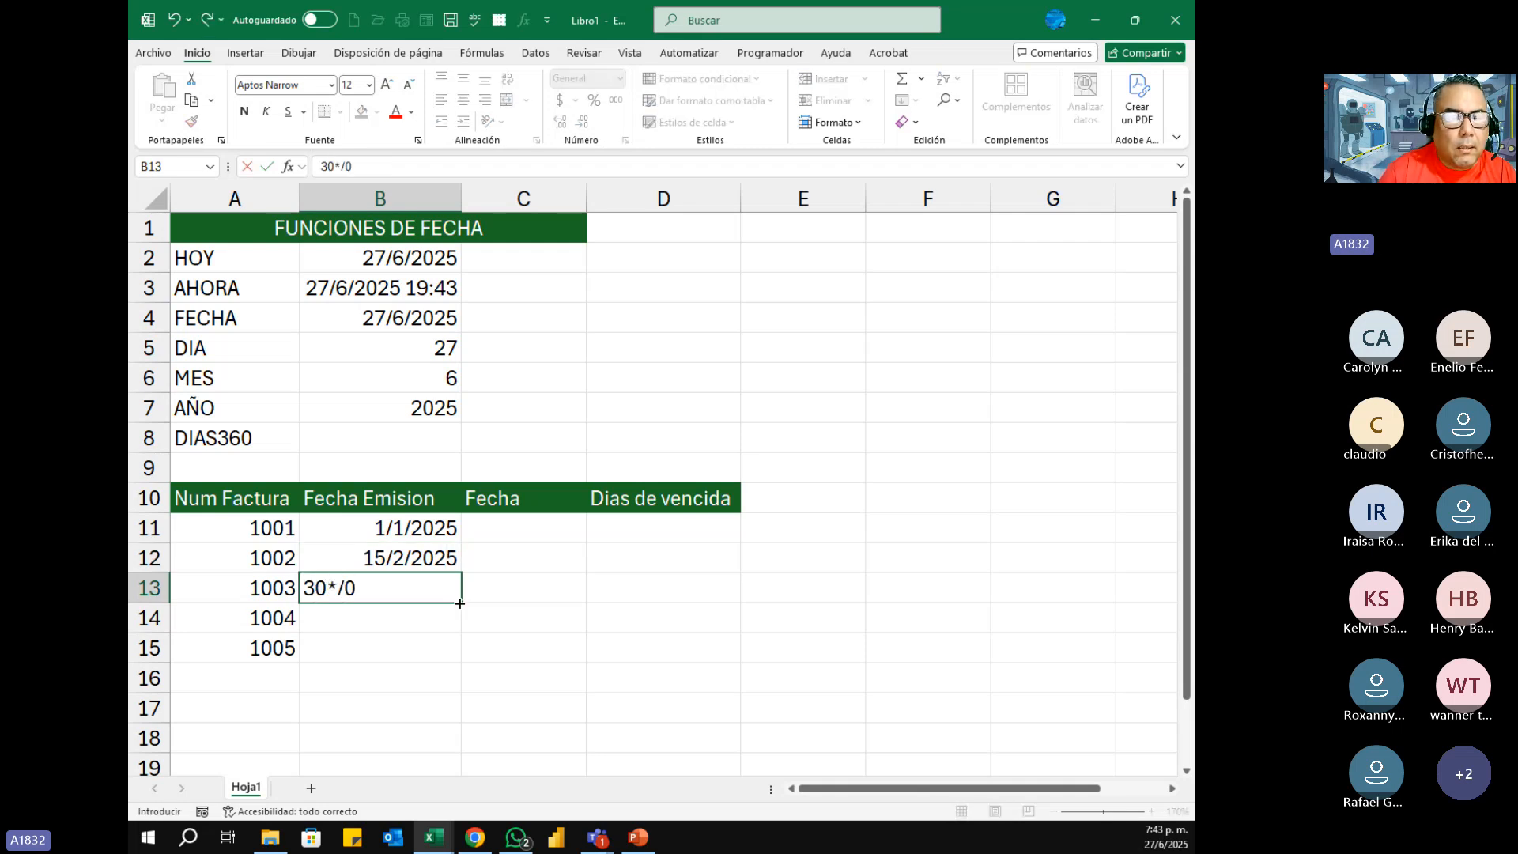
key(BackSpace)
key(Return)
key(Up)
key(Up)
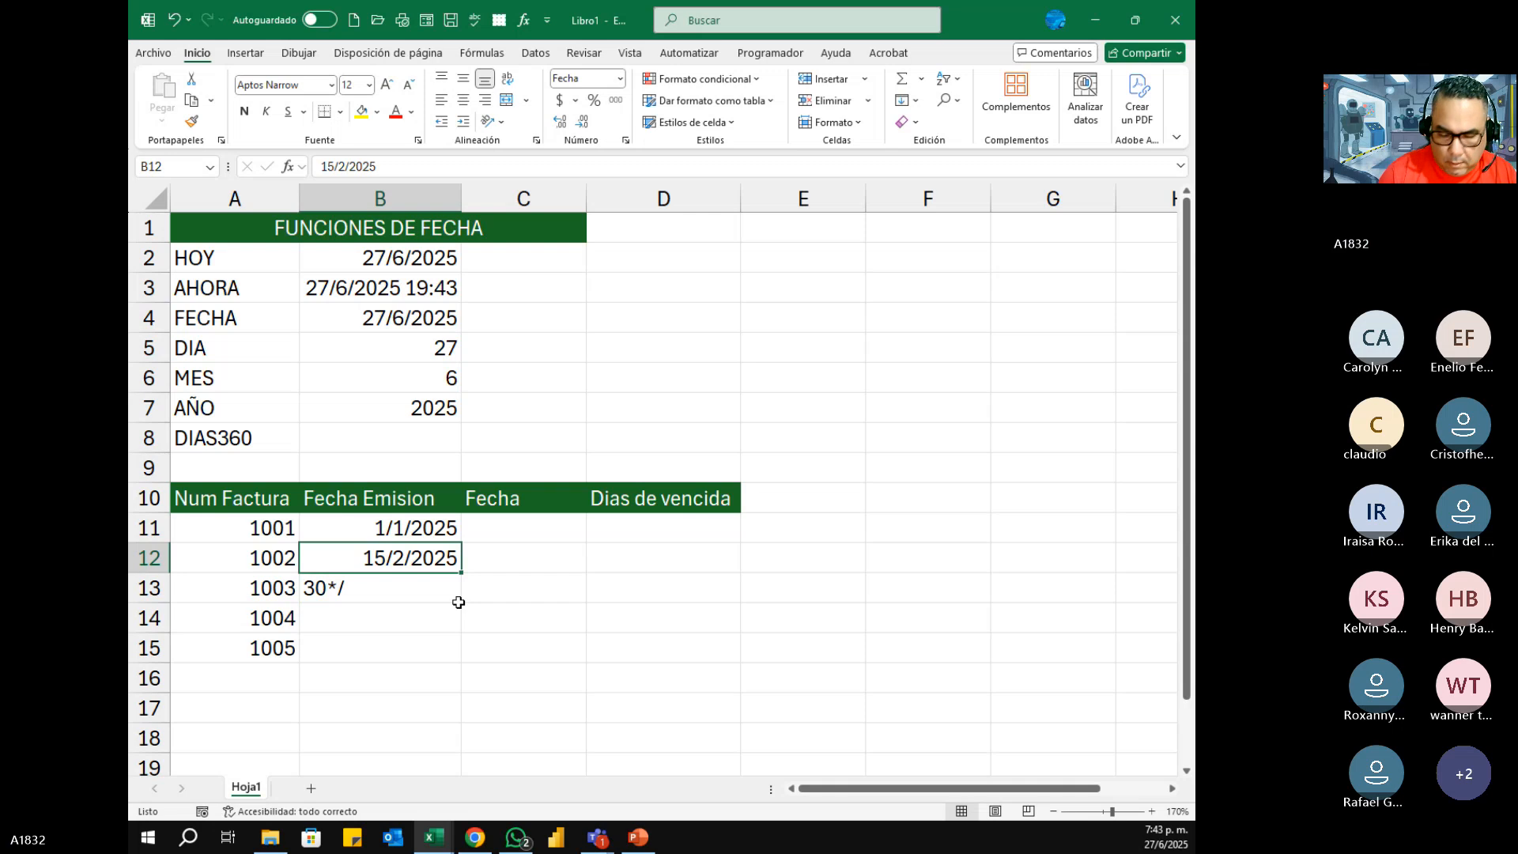
Step: Enter the issue dates 30/3/2025, 15/4/2025 and 30/5/2025 in cells B13 to B15 for invoices 1003 to 1005
key(Down)
text(30)
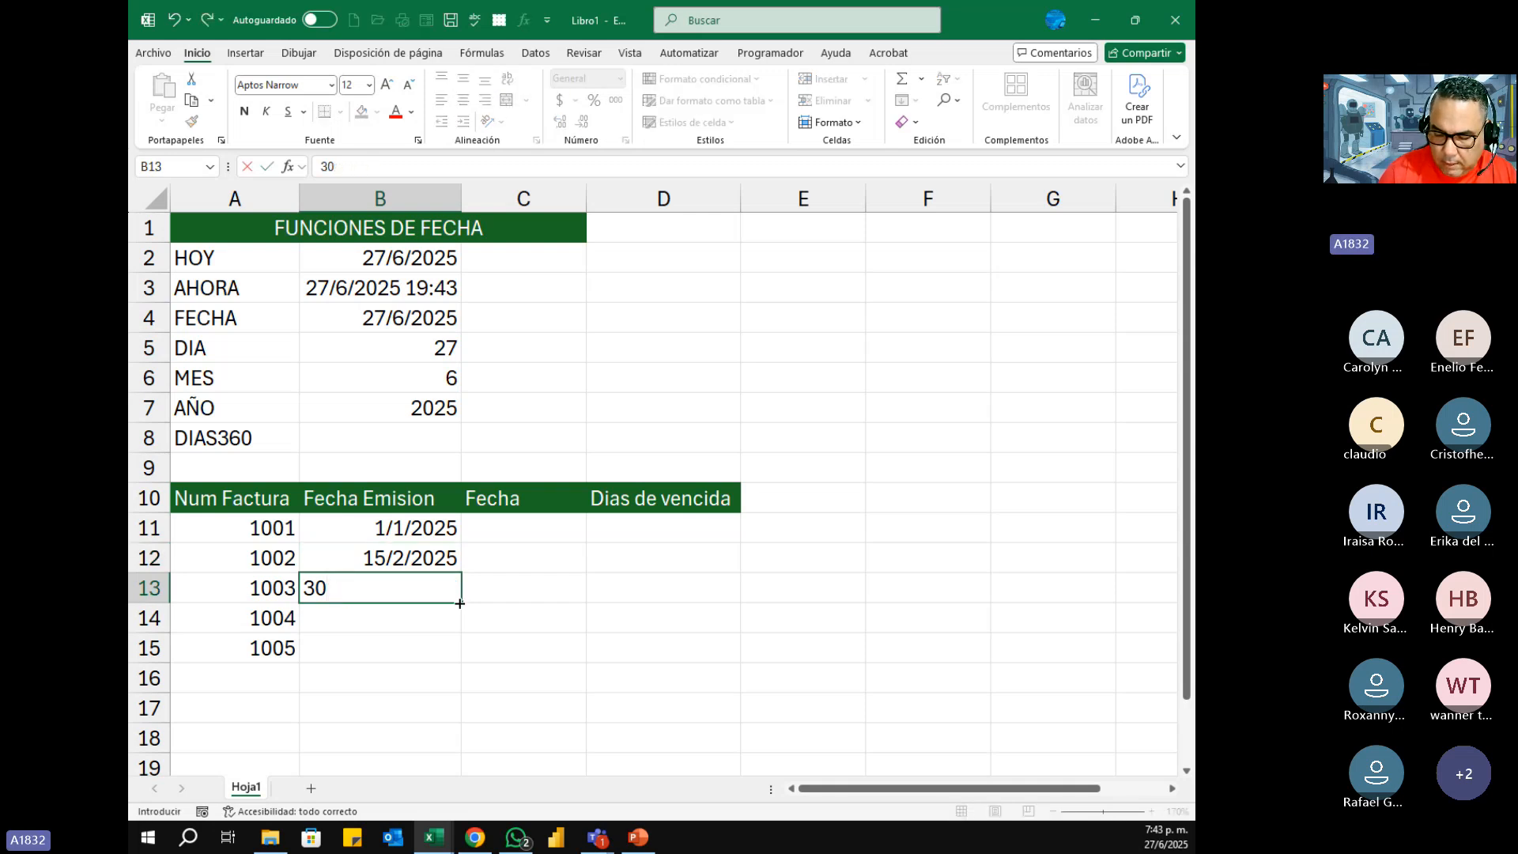
text(/03/2025)
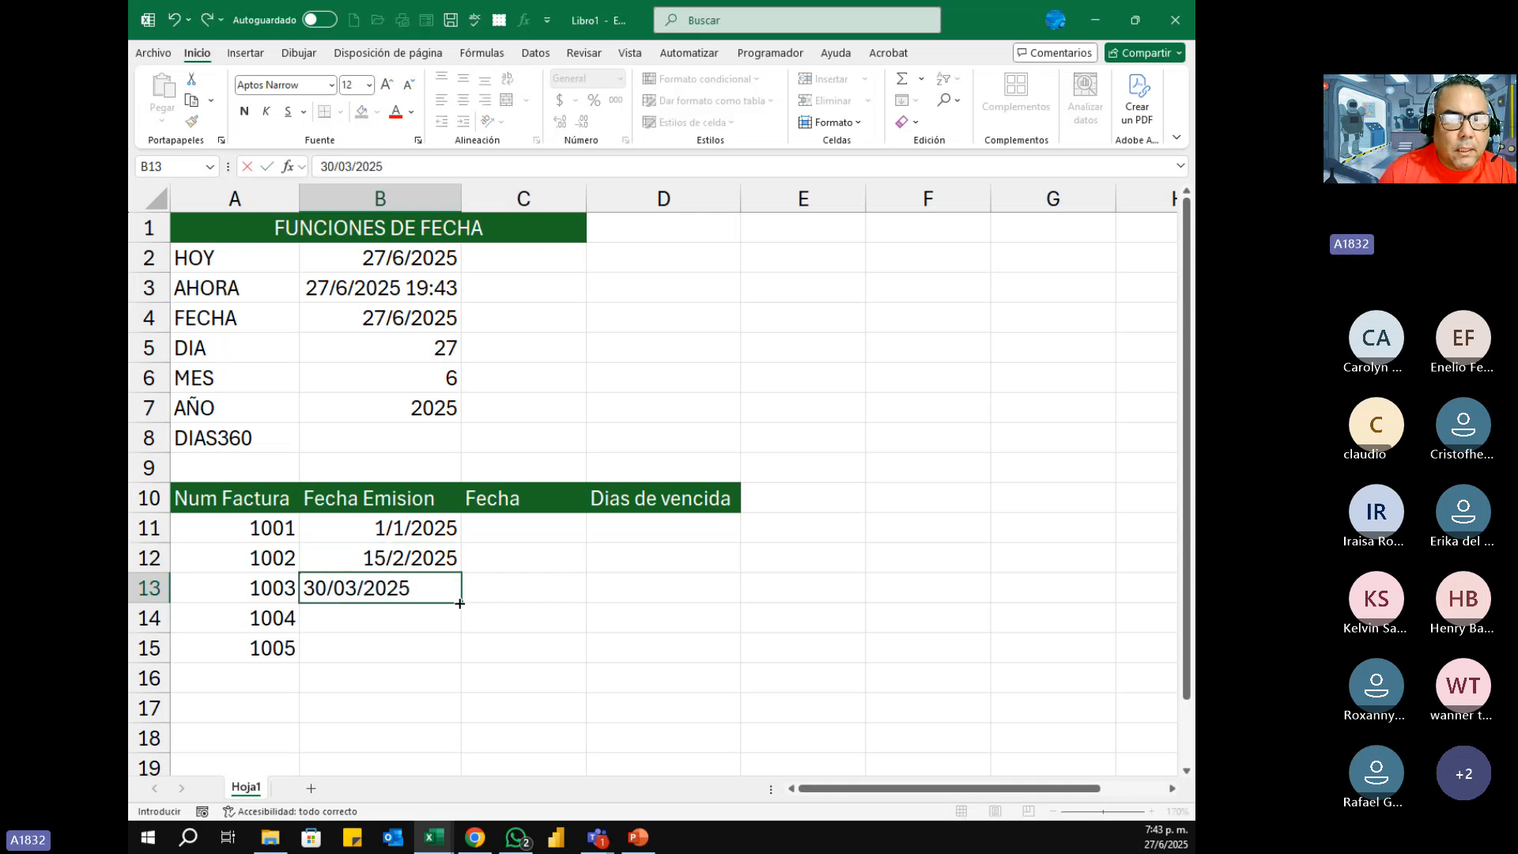
key(Return)
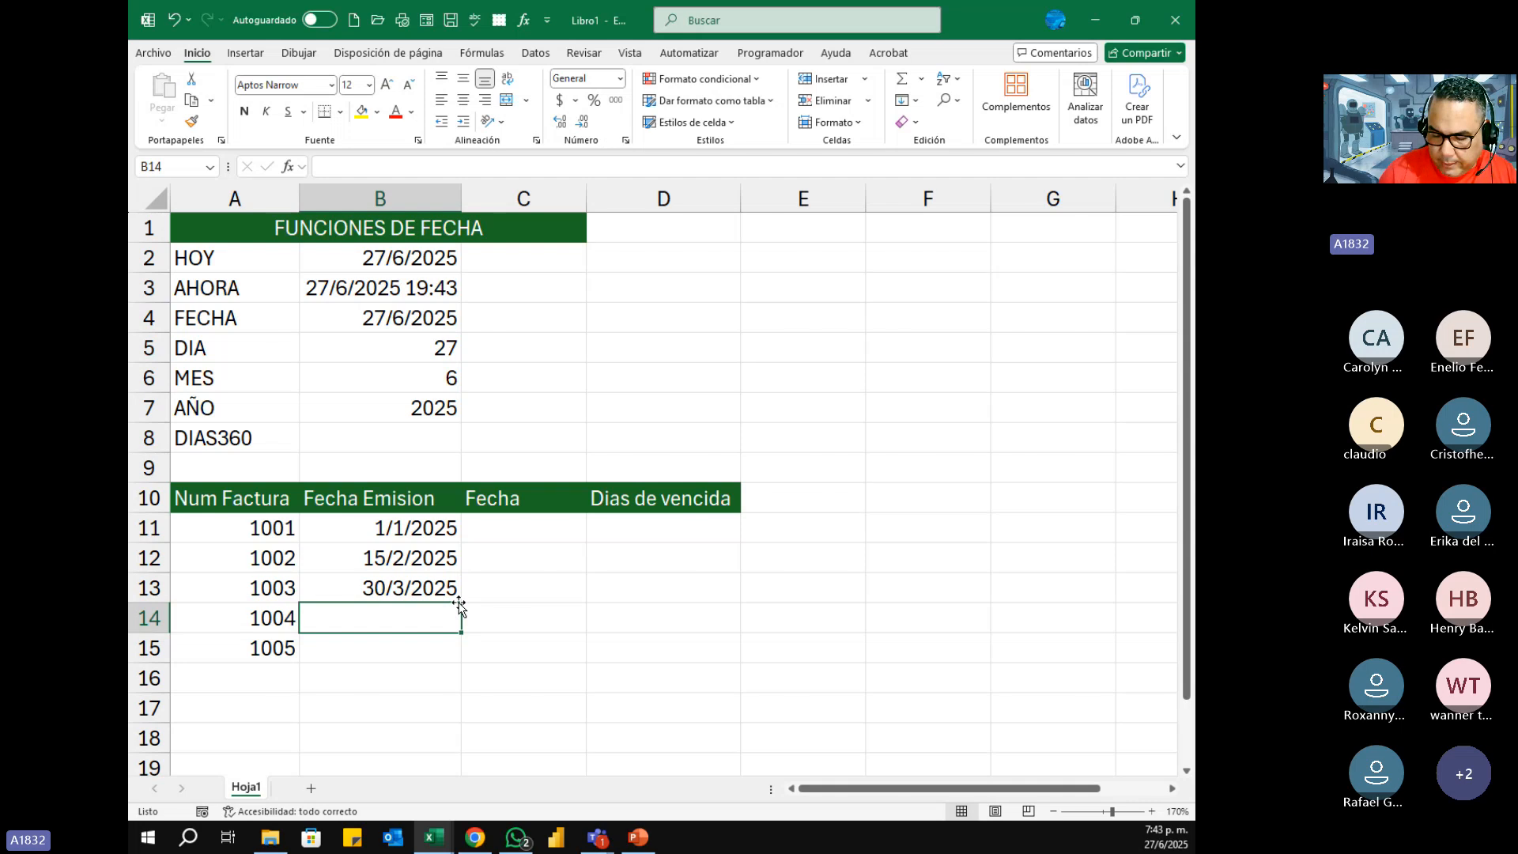
text(15/4)
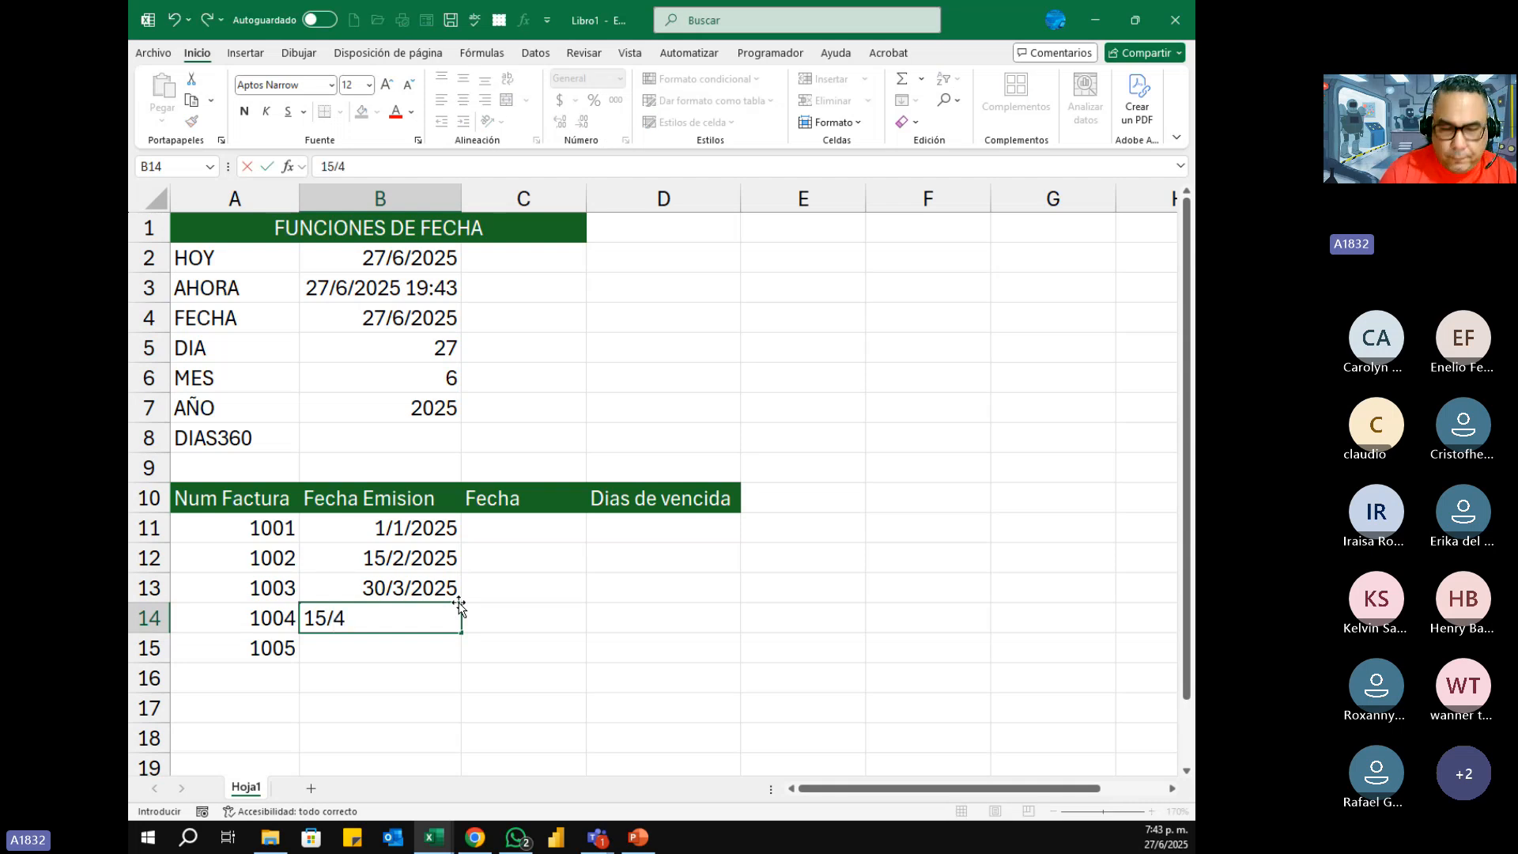
text(/2)
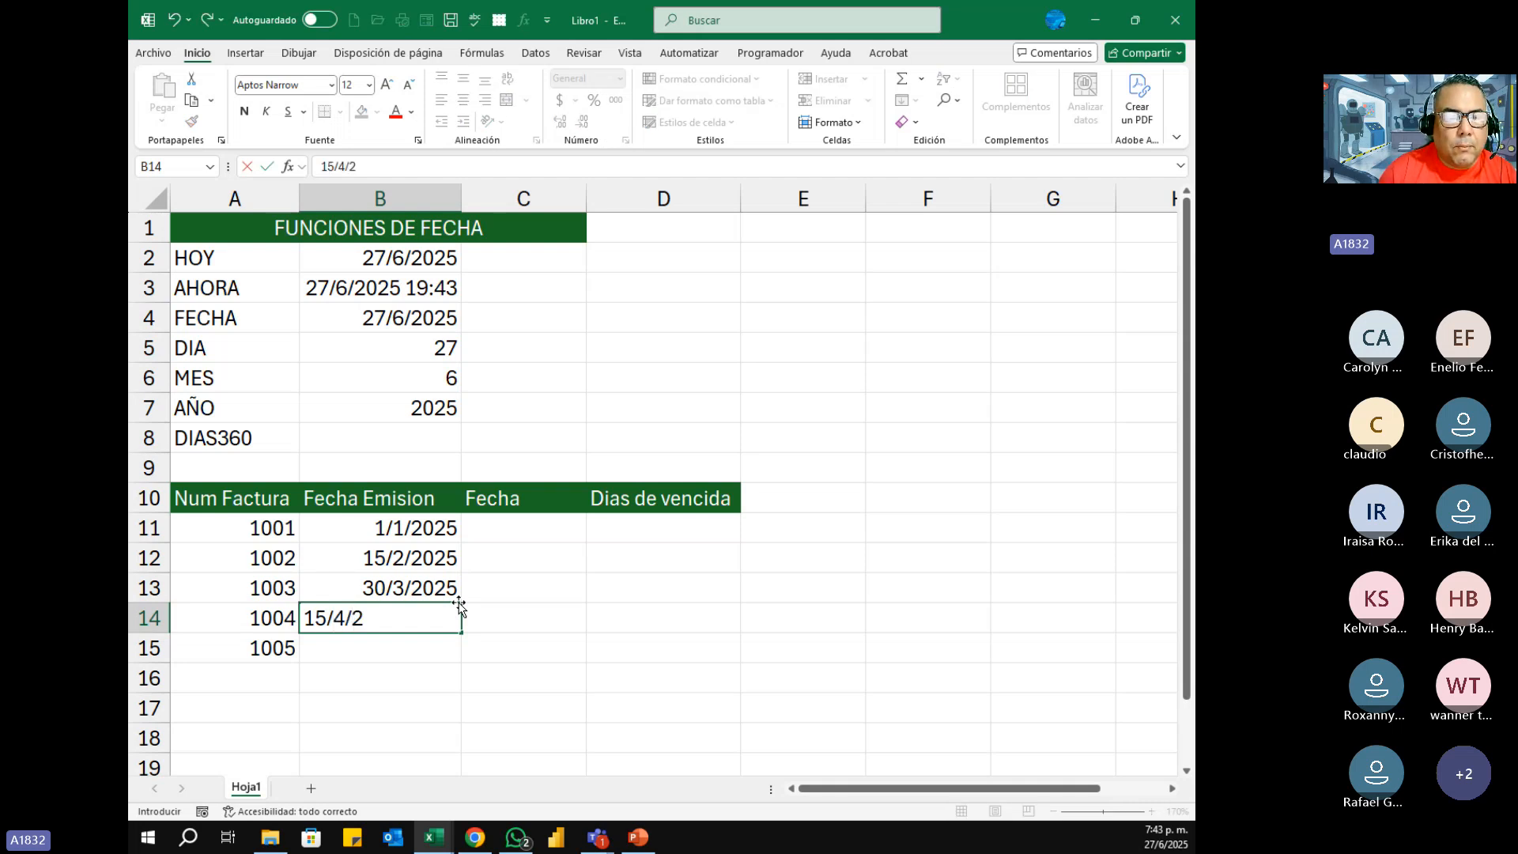
text(025)
key(Return)
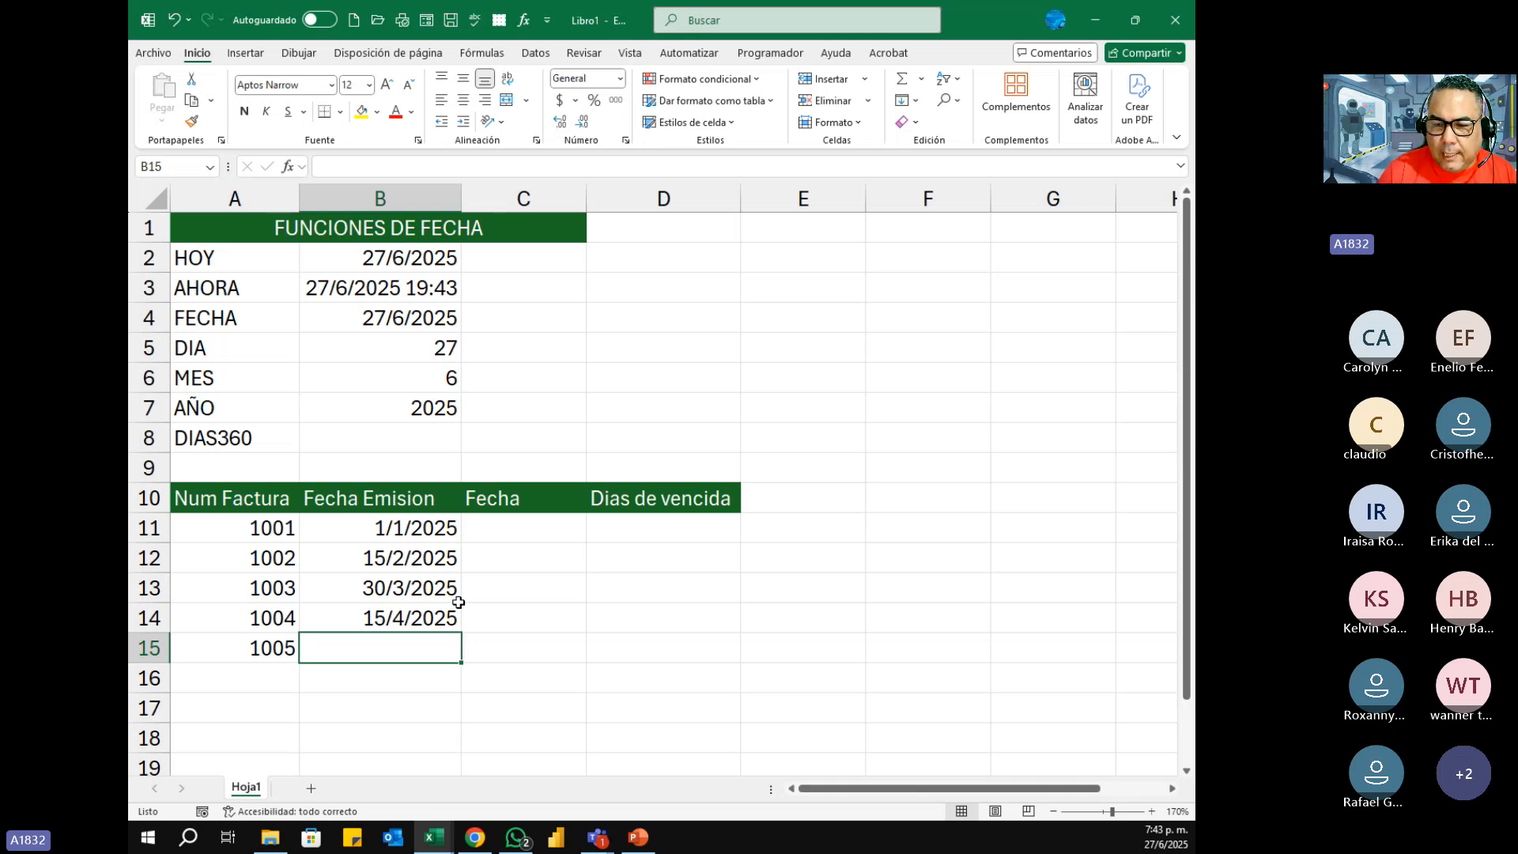
text(30)
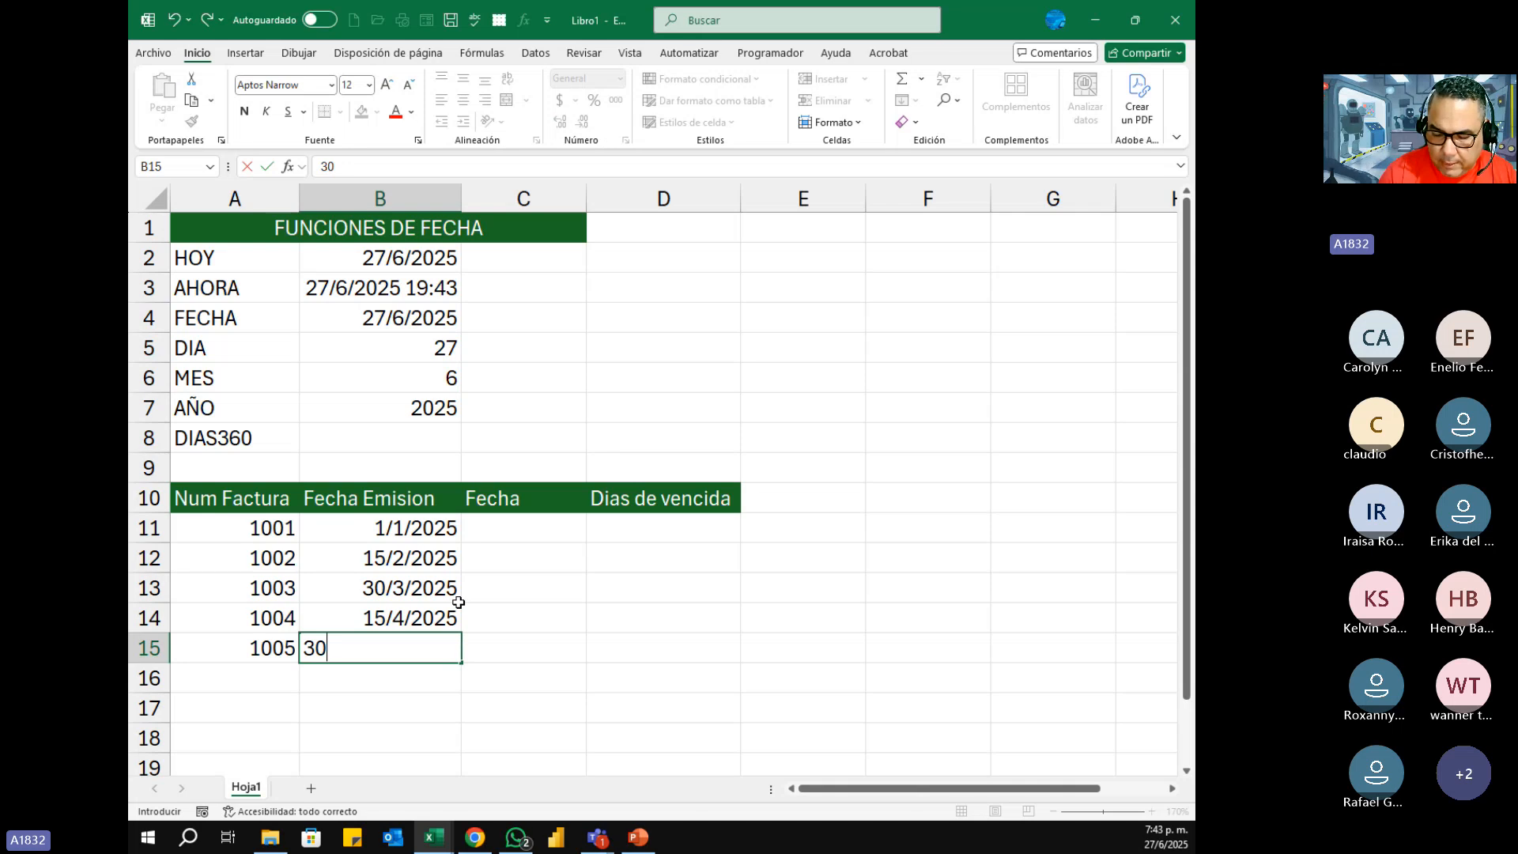
text(/5/)
text(2025)
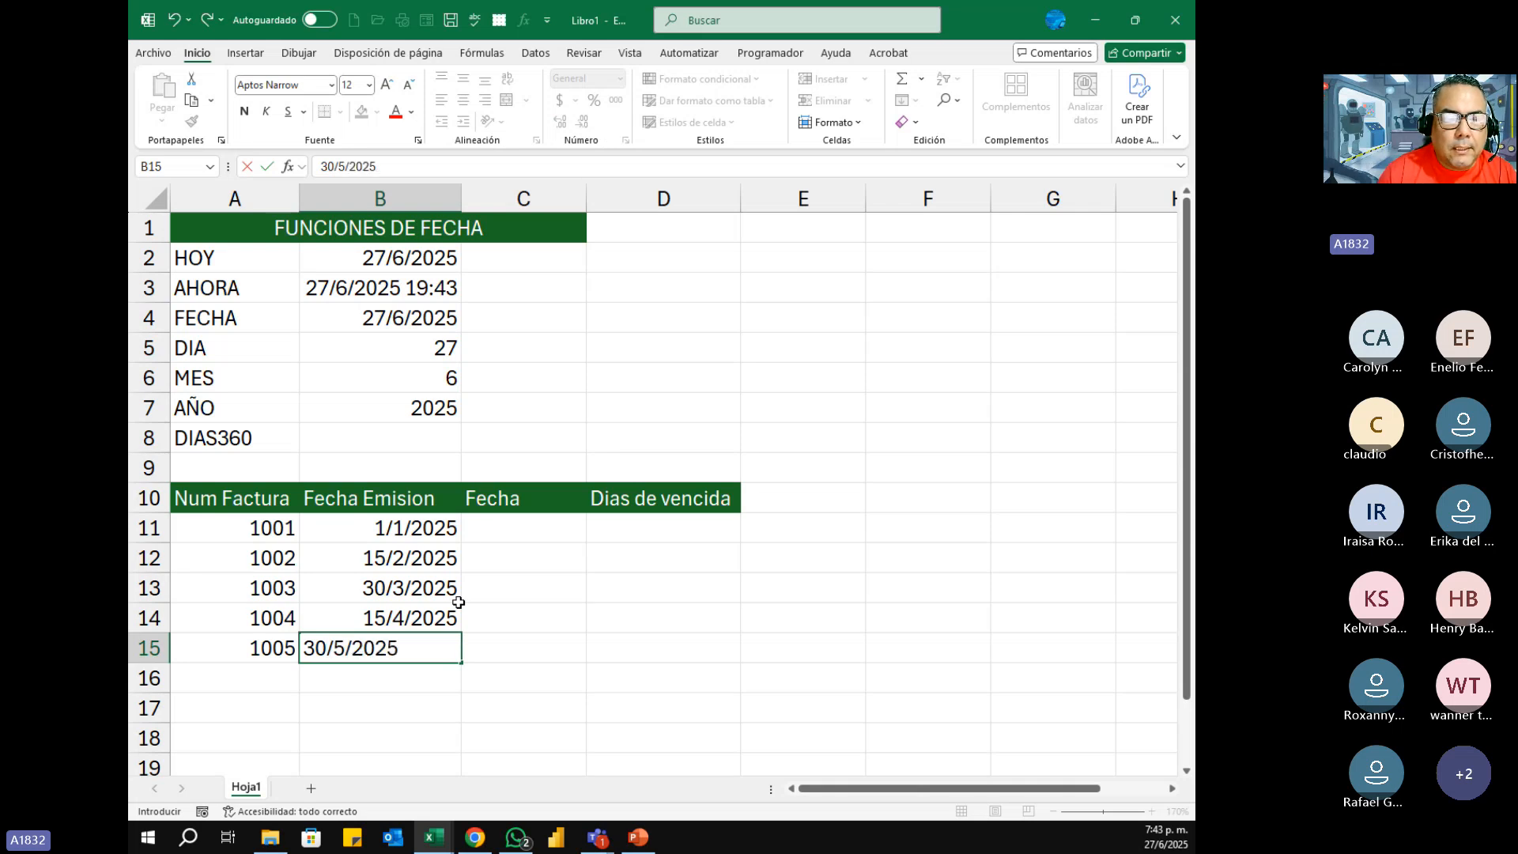
key(Return)
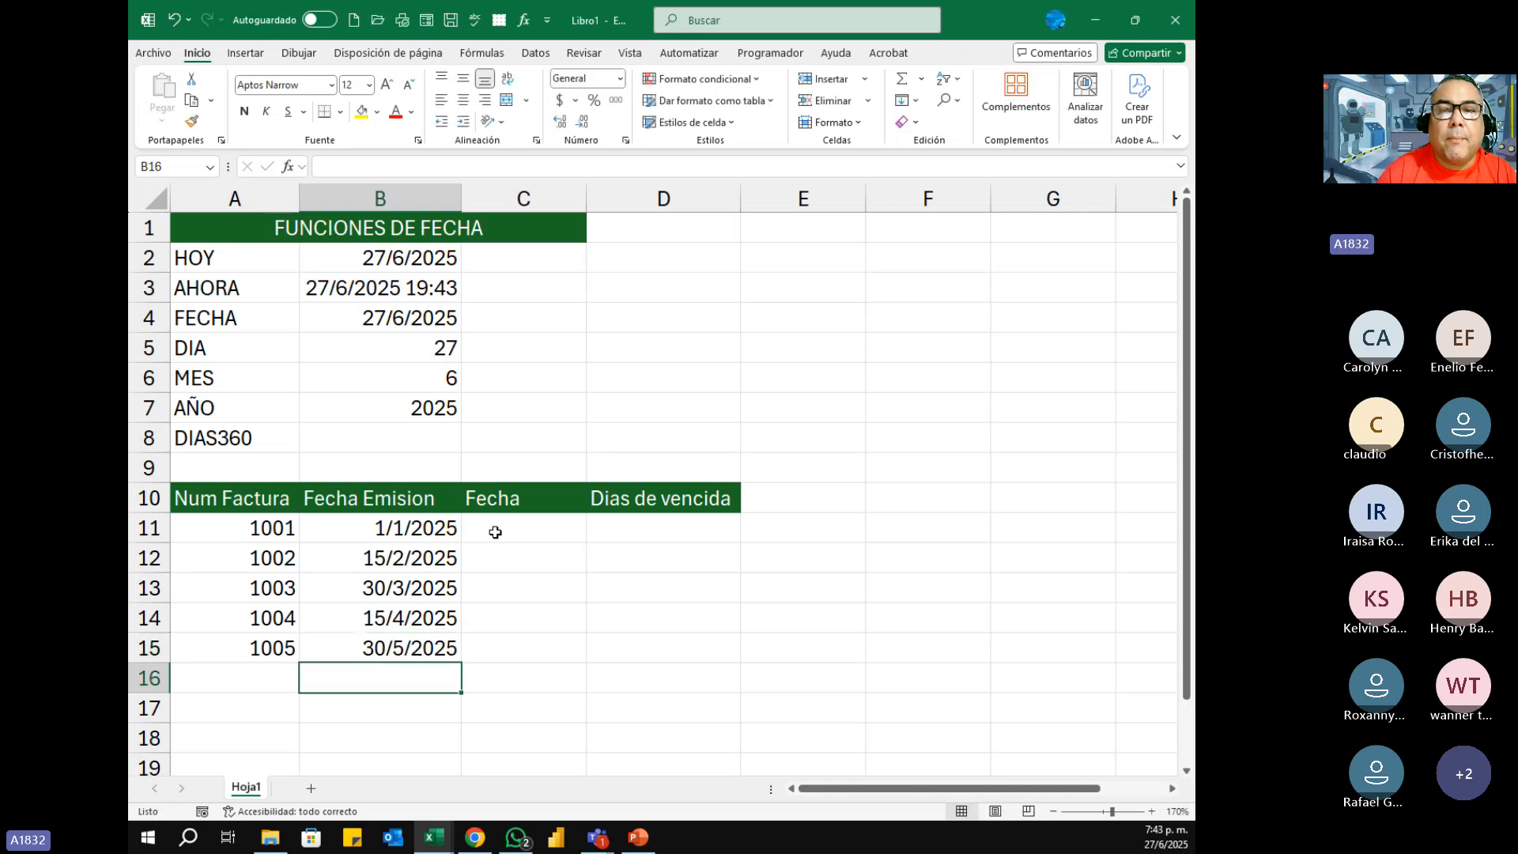
Step: Enter =HOY() in C11 and copy the formula down to C15 for all five invoices
click(714, 123)
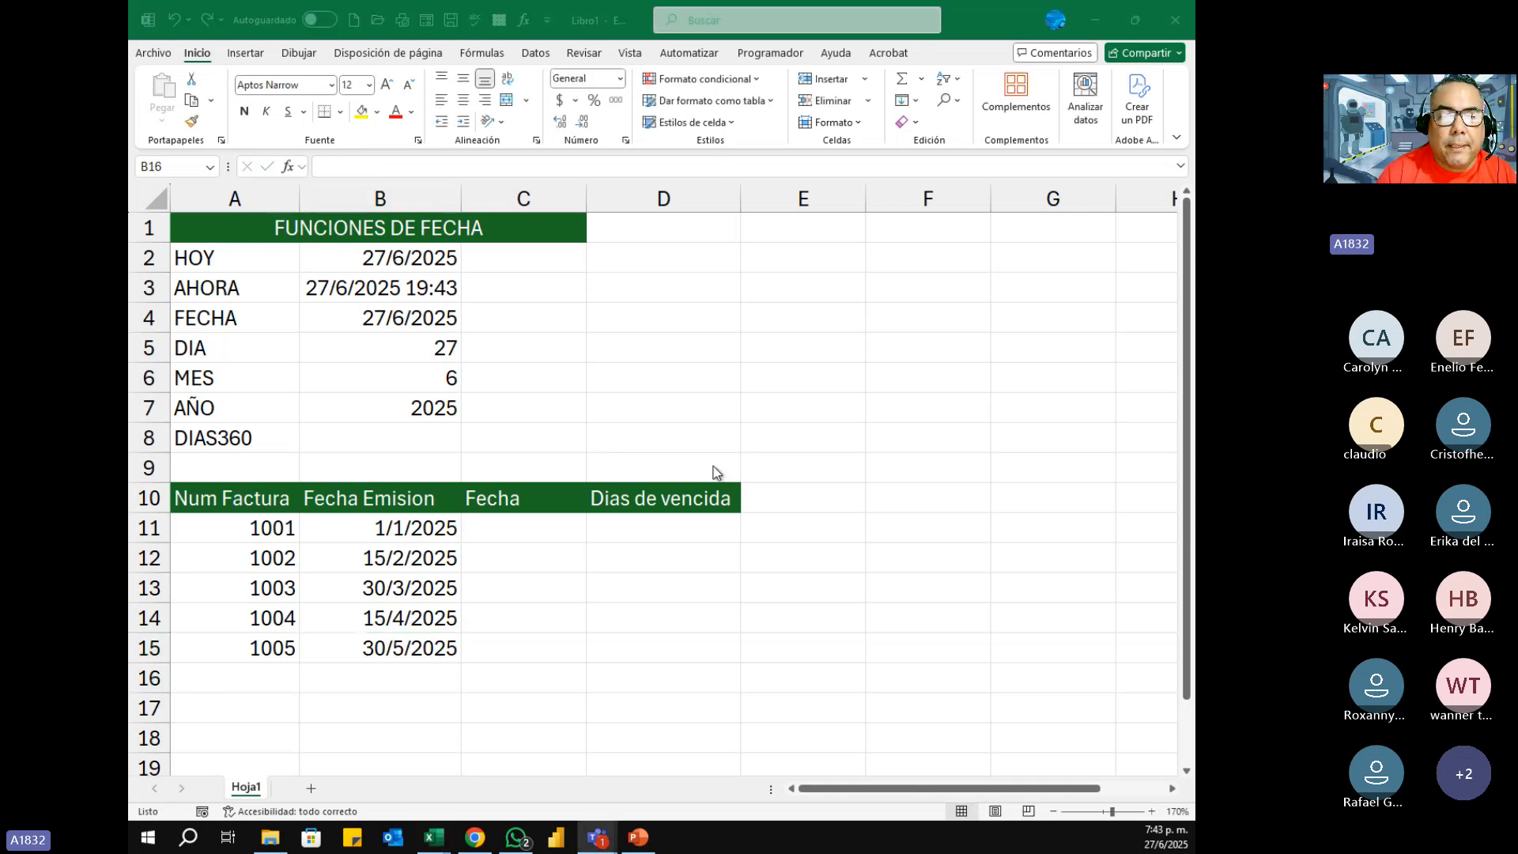
click(533, 528)
click(513, 527)
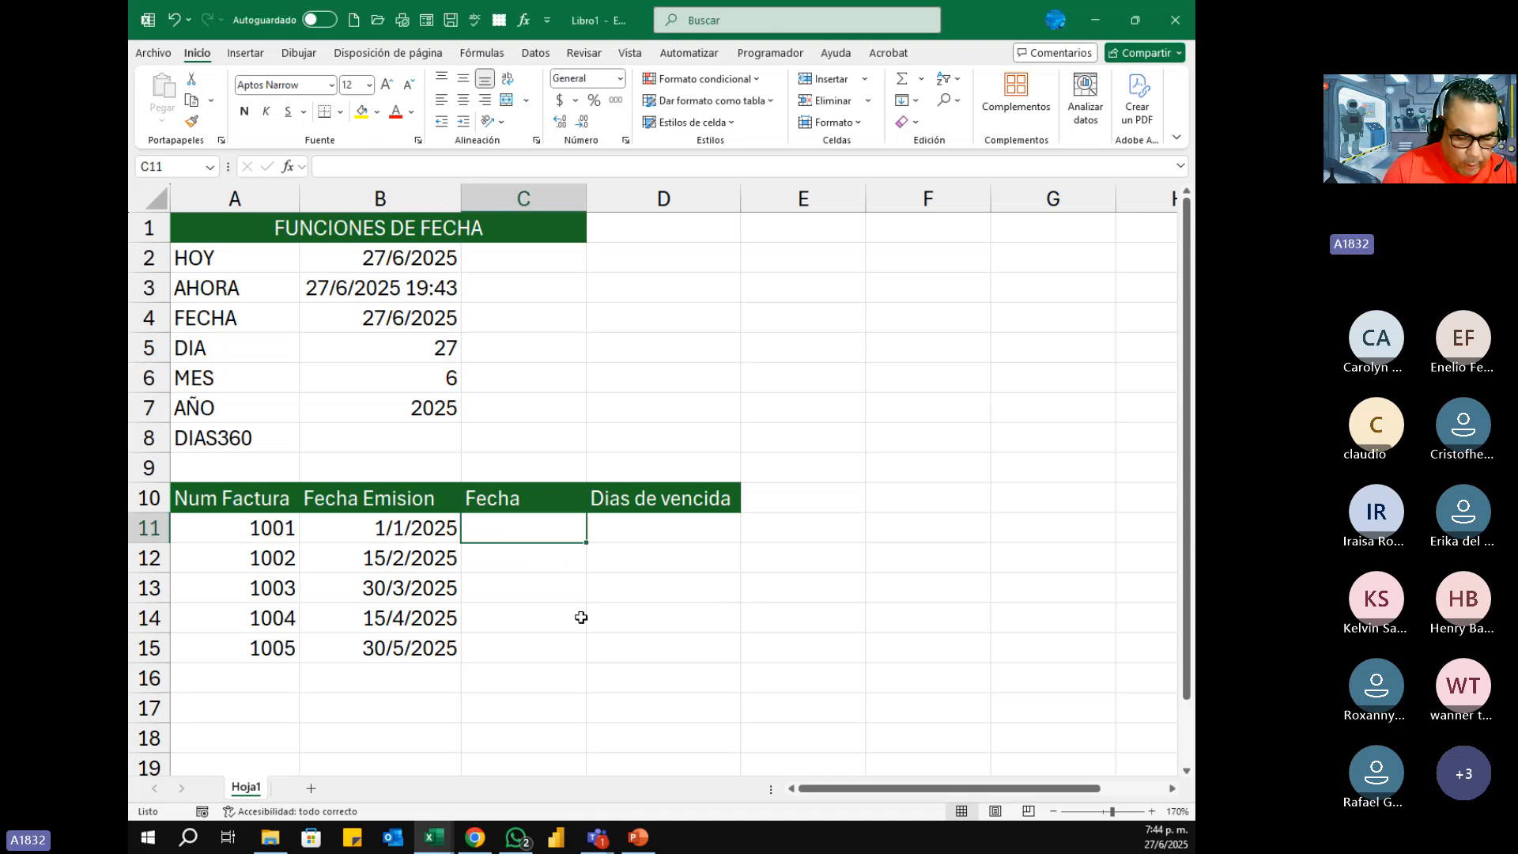
text(=hoy)
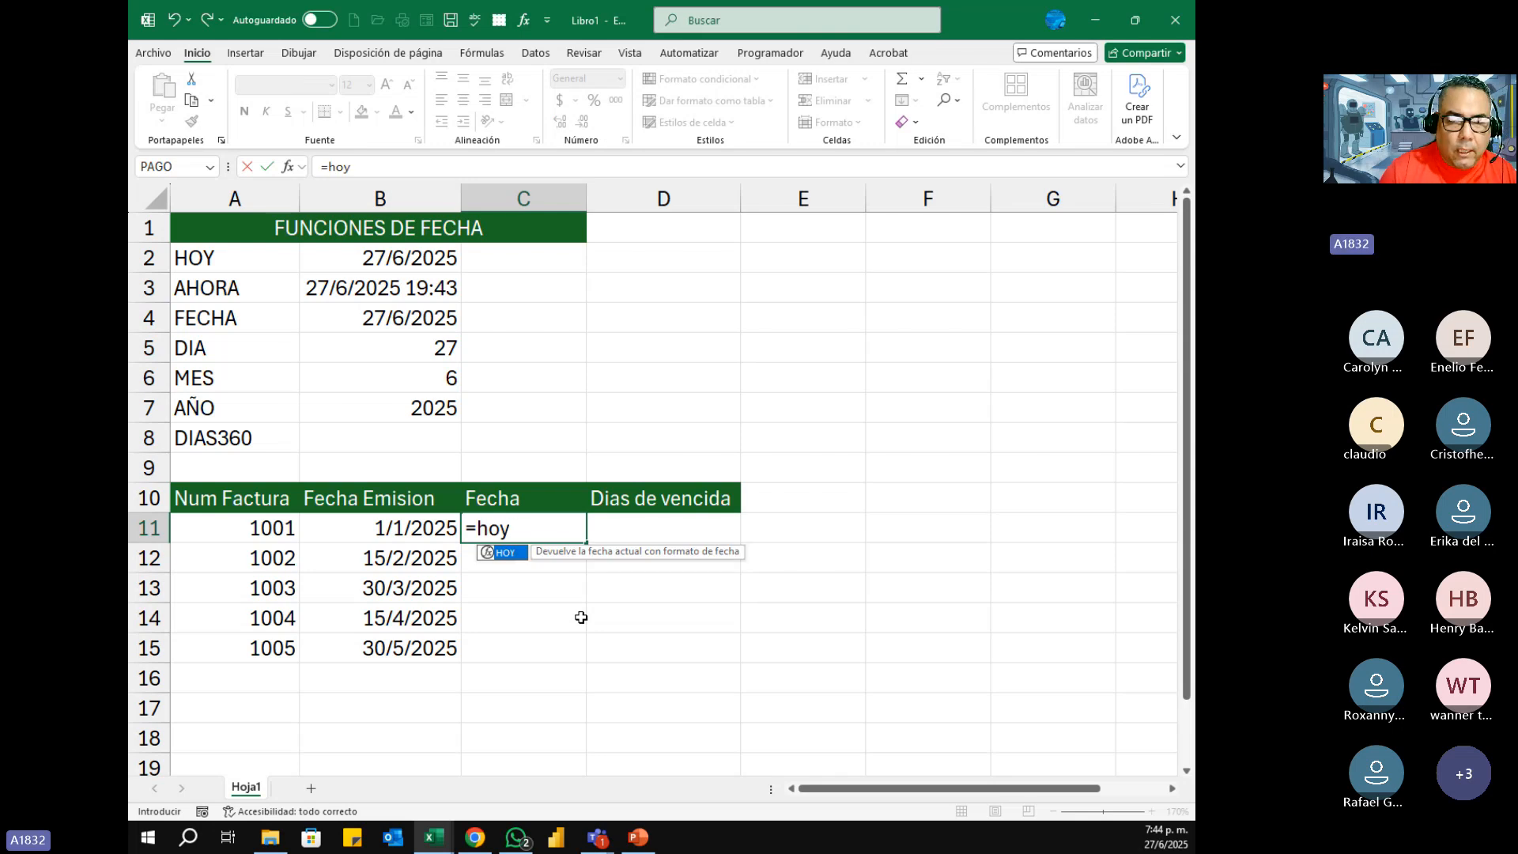
key(Tab)
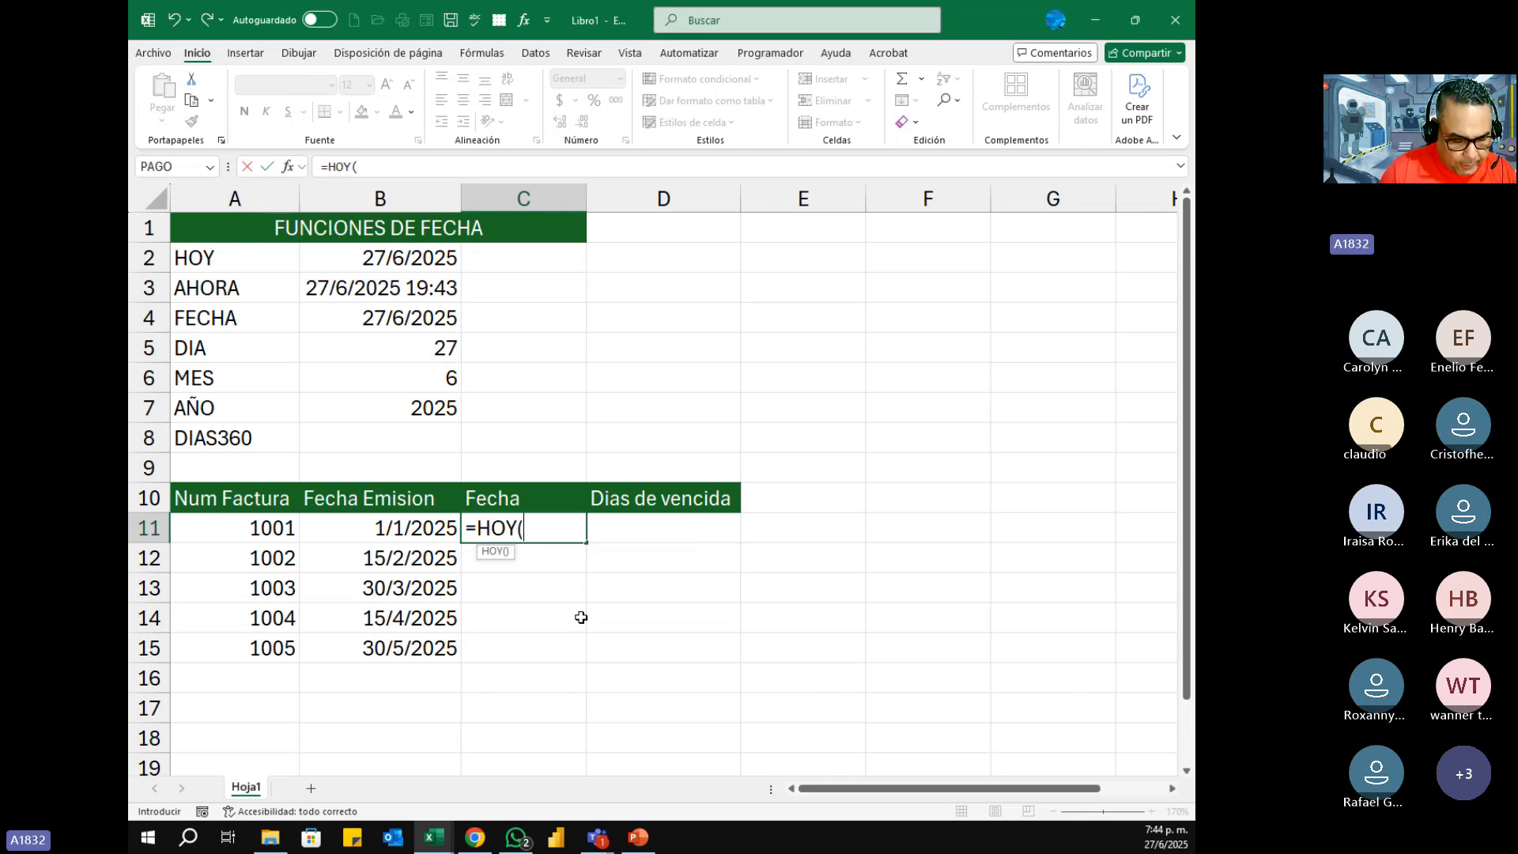
text())
key(Return)
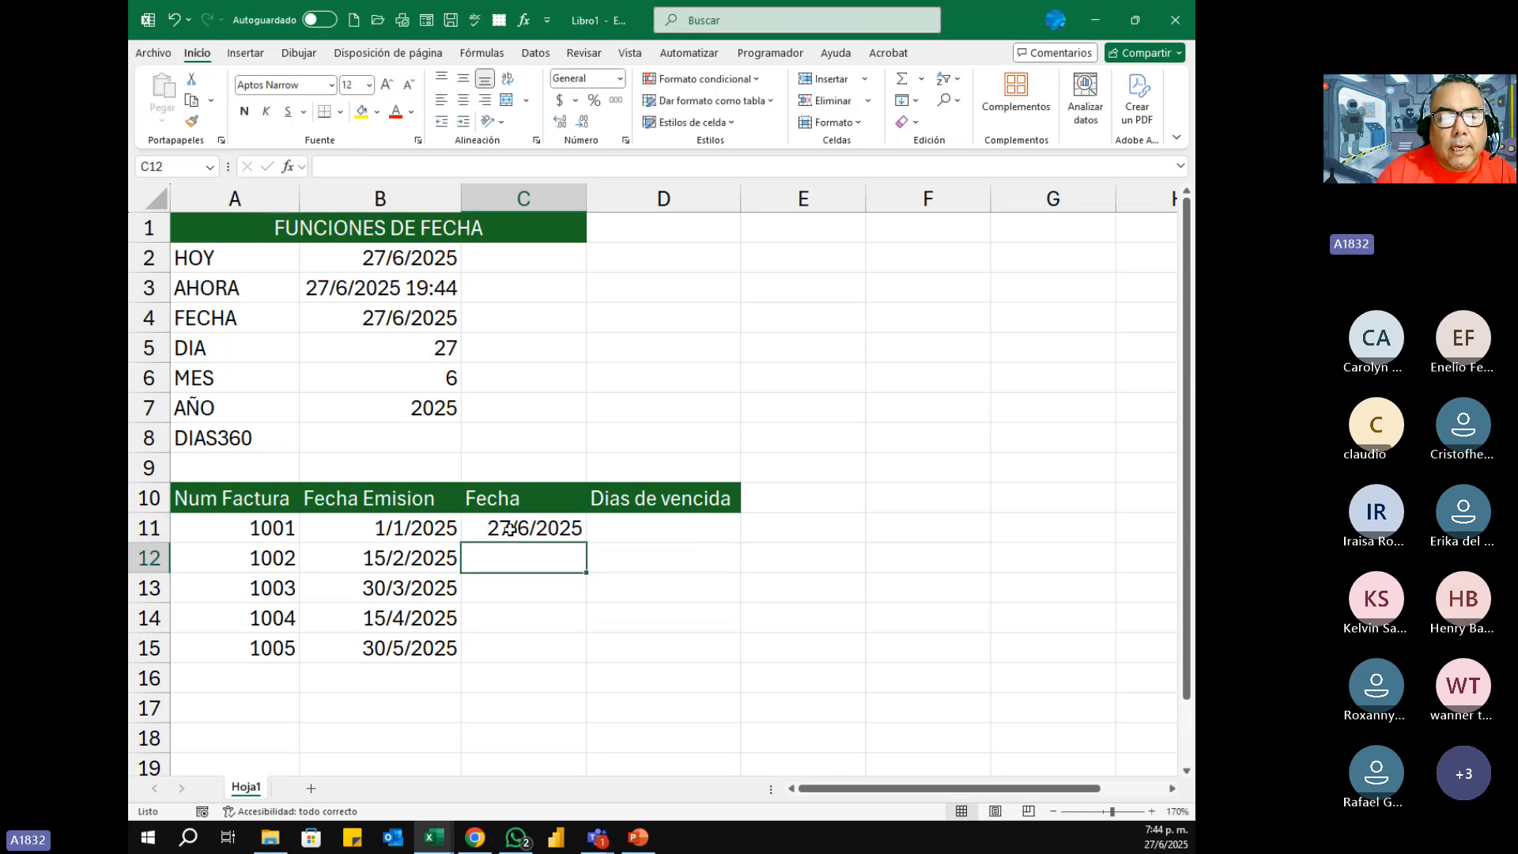
click(520, 529)
drag(585, 542, 653, 691)
click(667, 532)
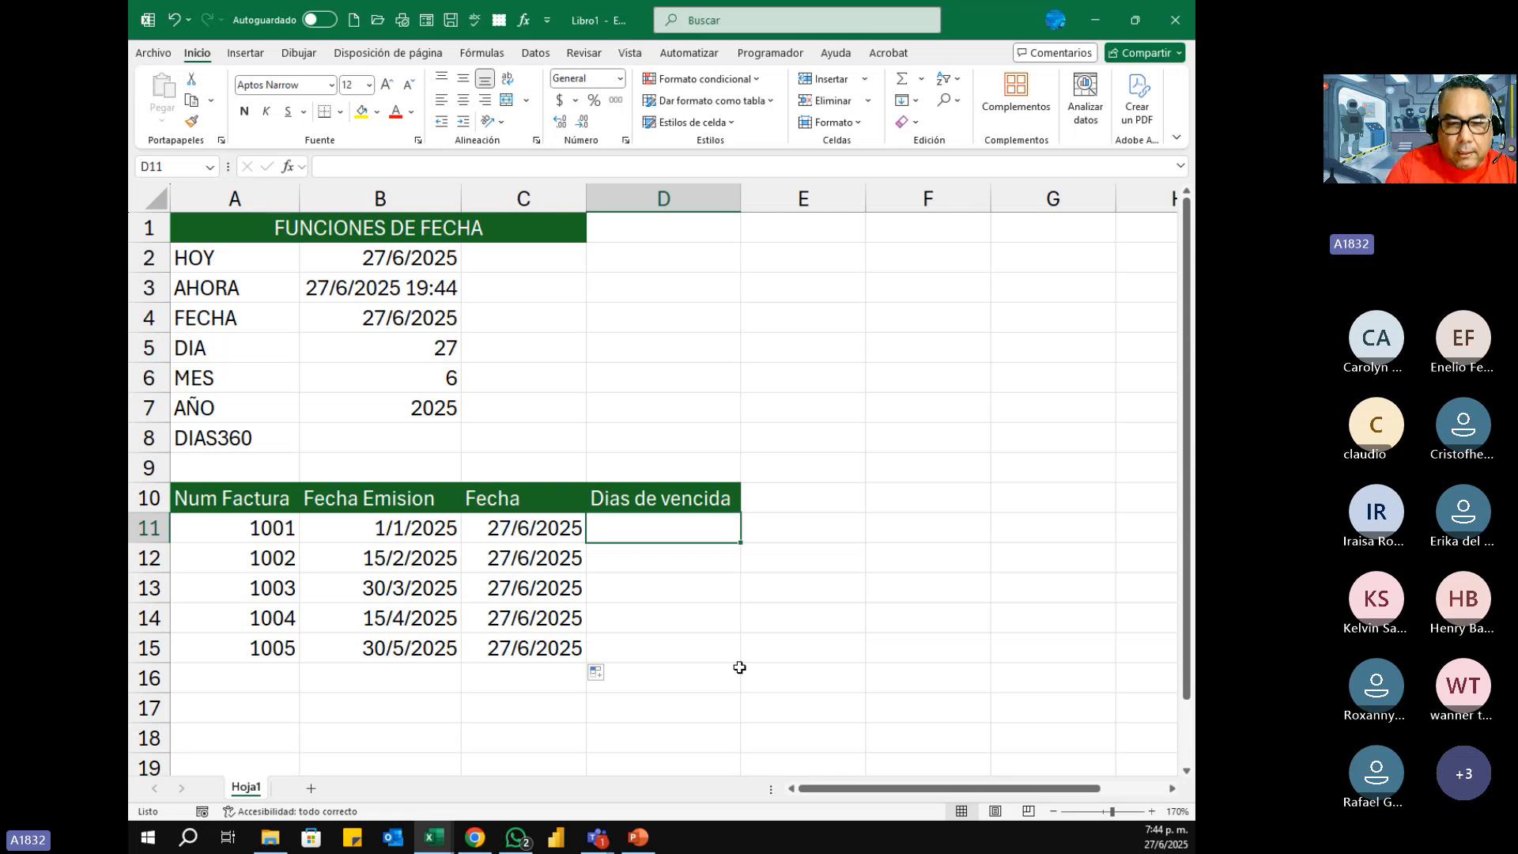
Step: Change the C10 header to Fecha Actual and widen column C slightly
click(503, 500)
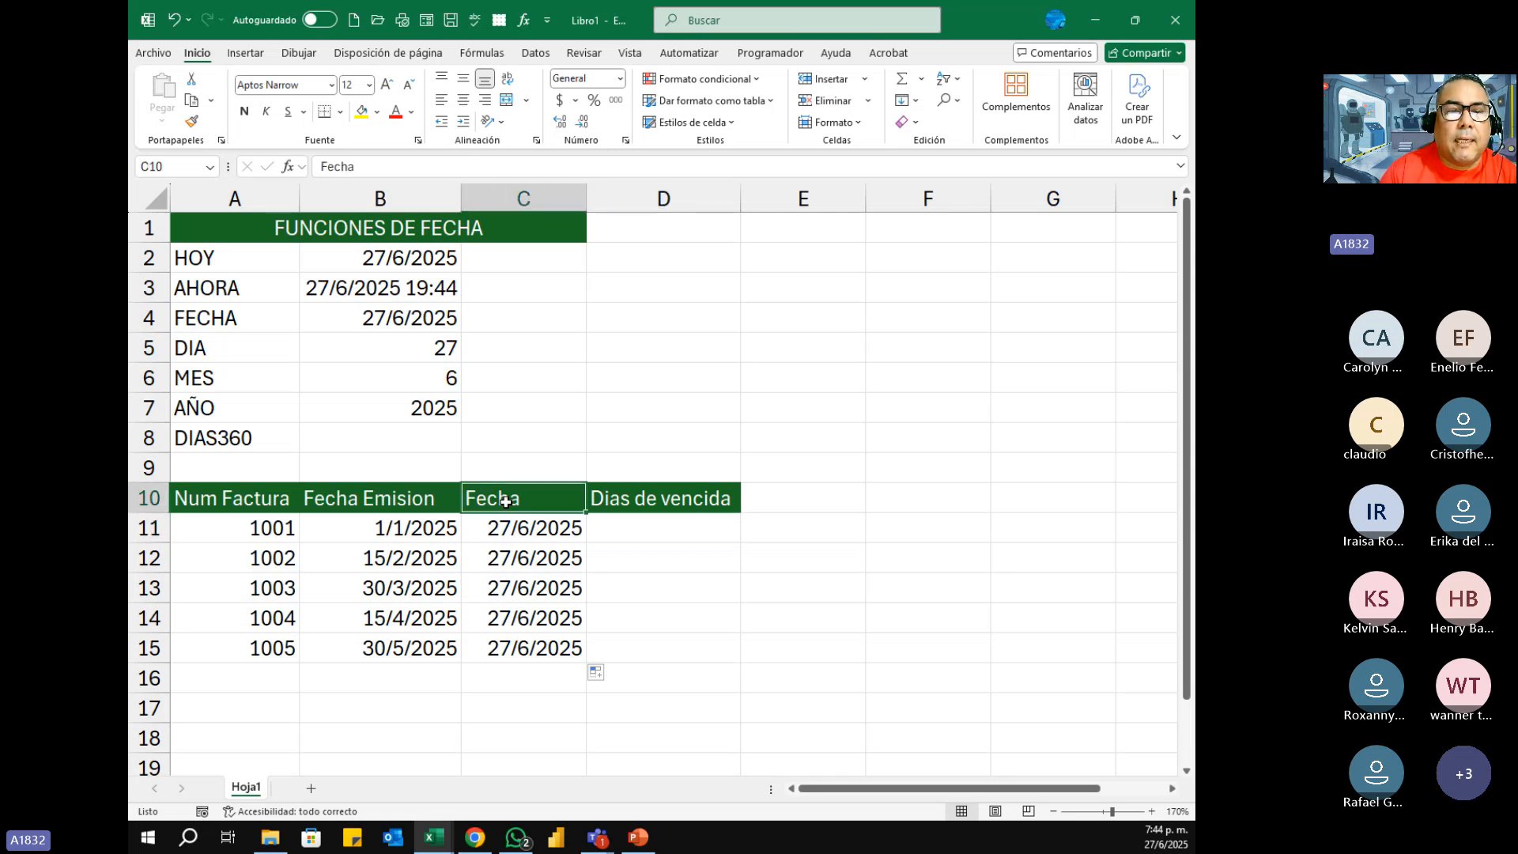
click(401, 166)
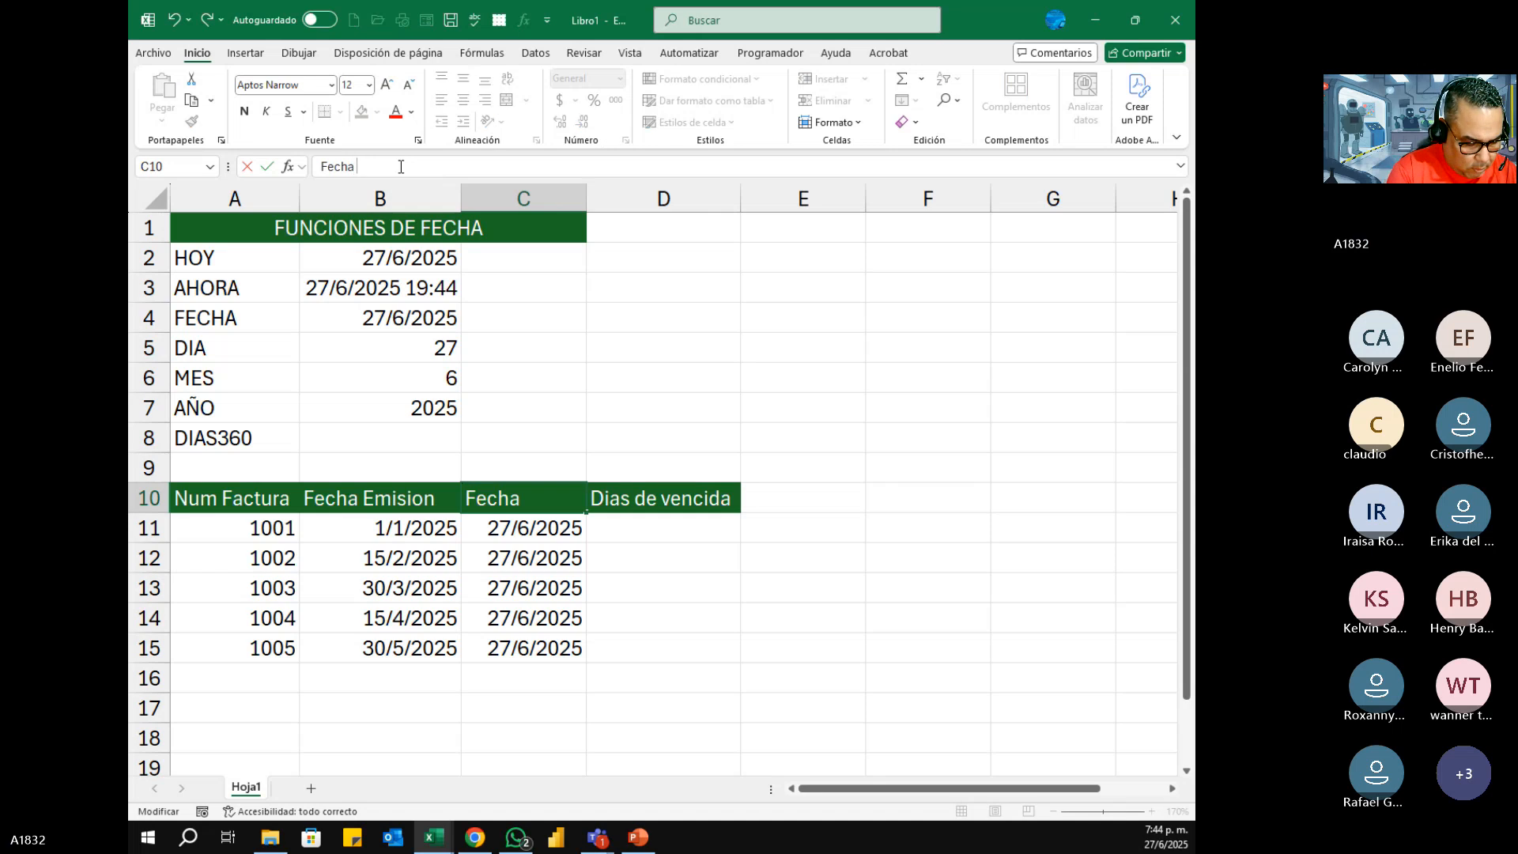
text(Actual)
key(Return)
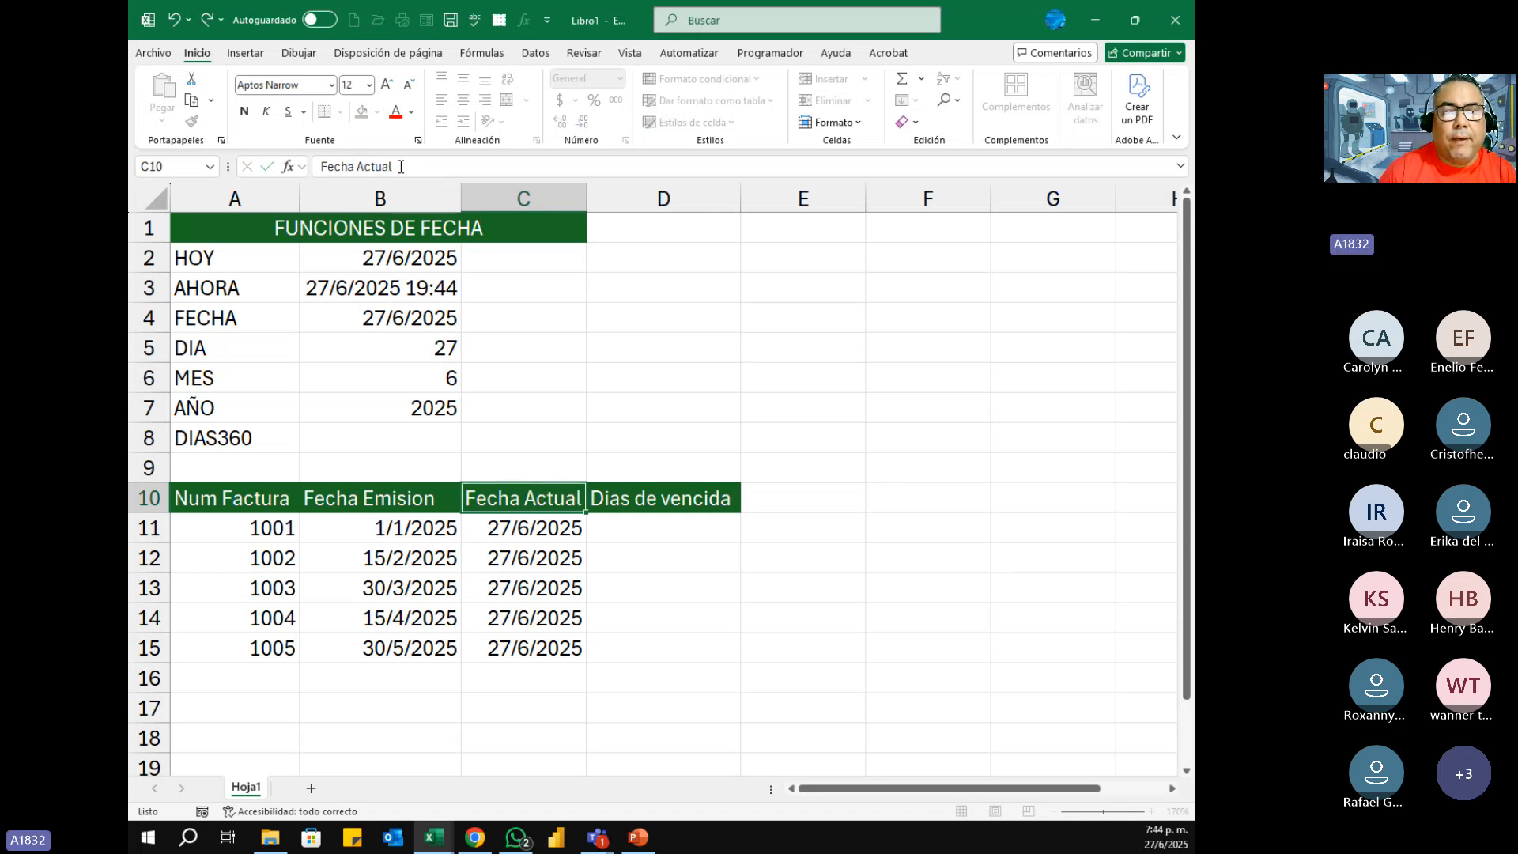
drag(586, 200, 591, 199)
Step: Enter =DIAS360(B11;C11) in D11 to calculate the days overdue for invoice 1001
click(650, 520)
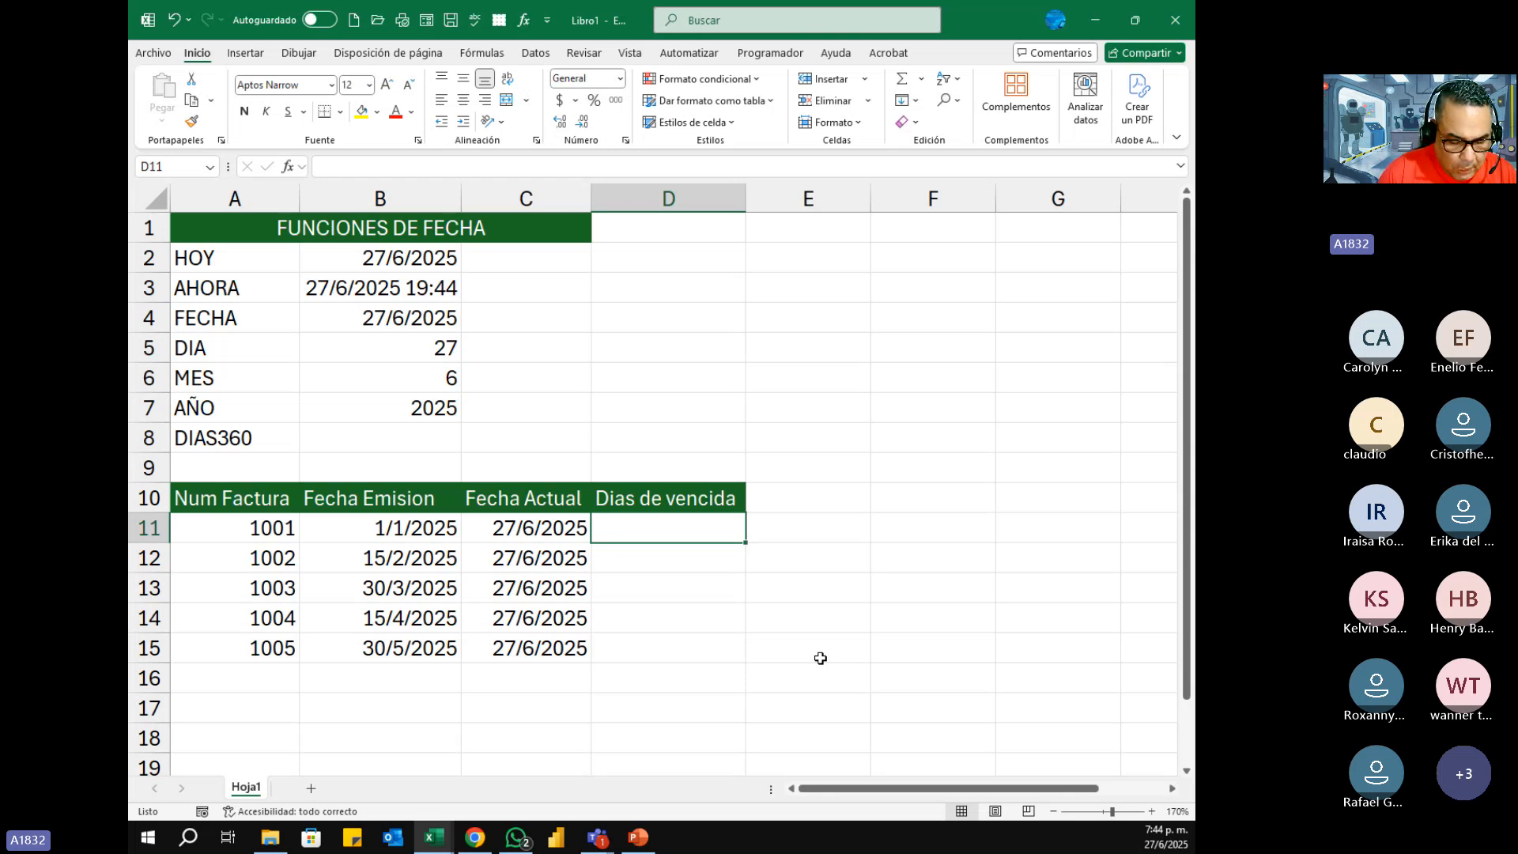
text(=)
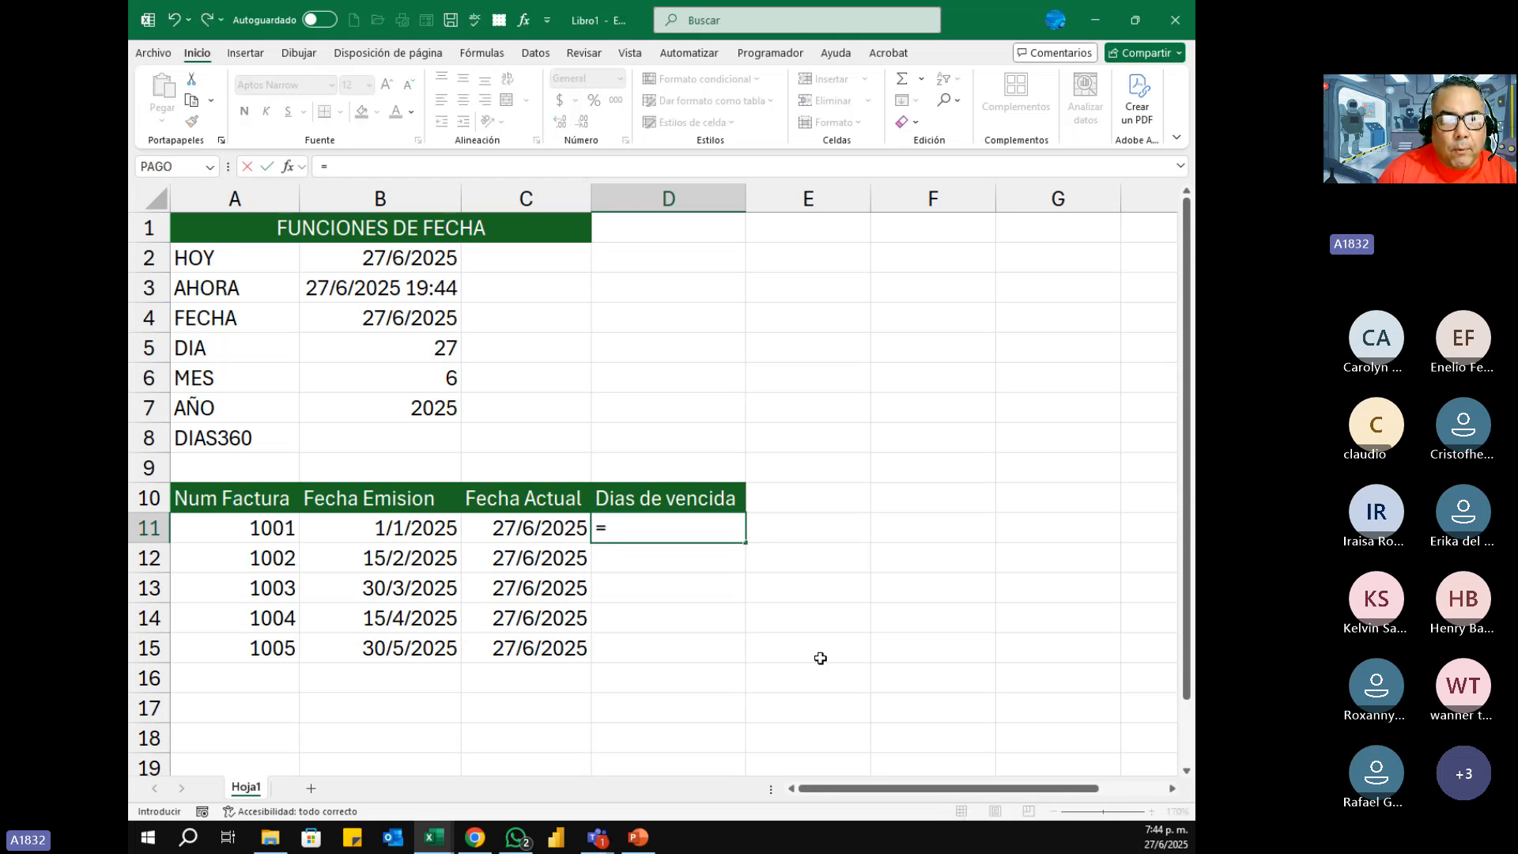
text(dias)
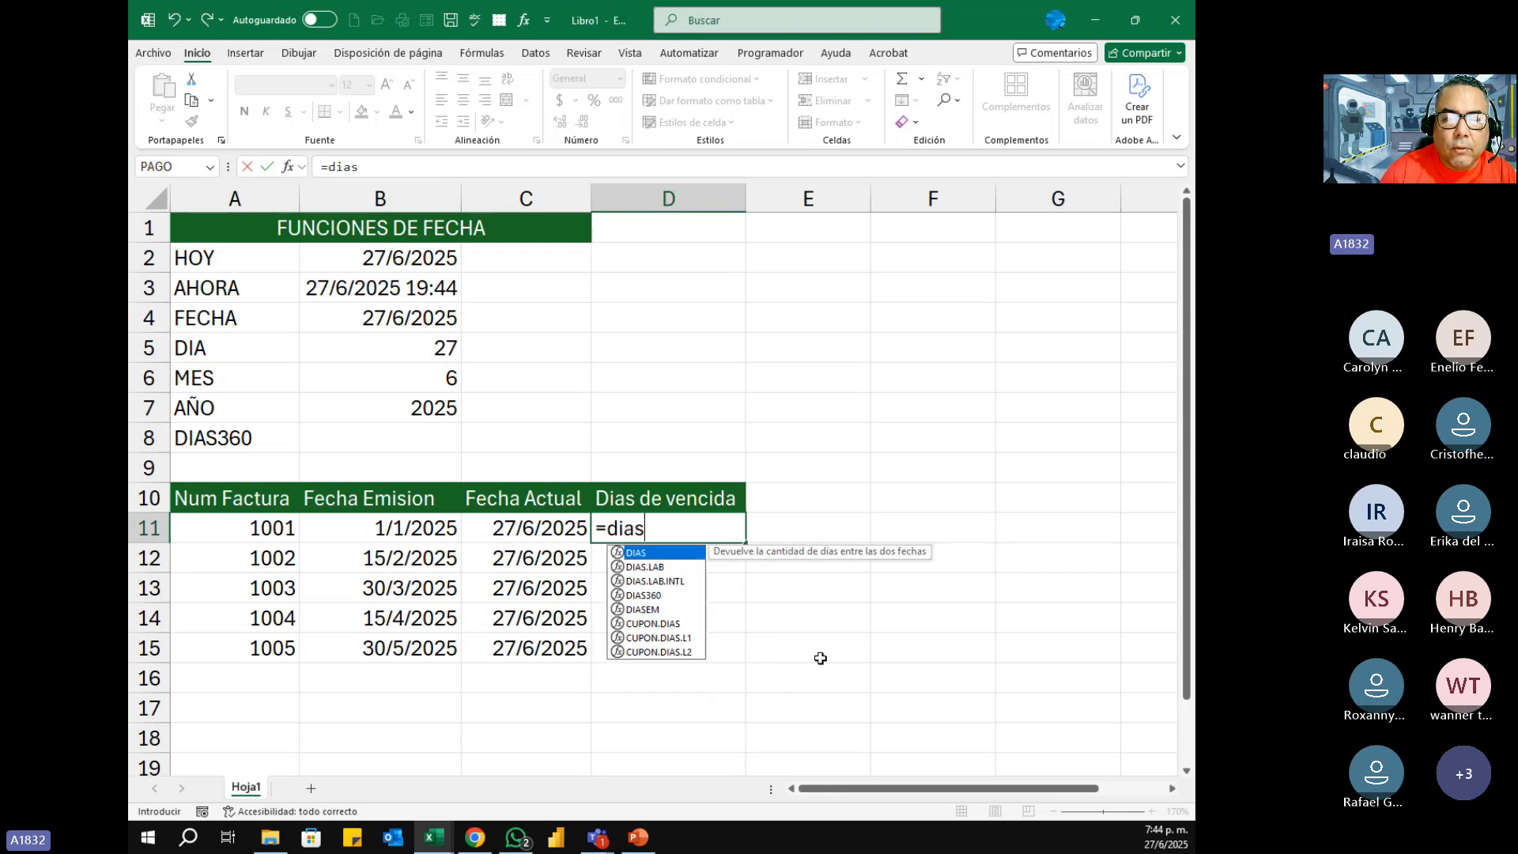
text(360)
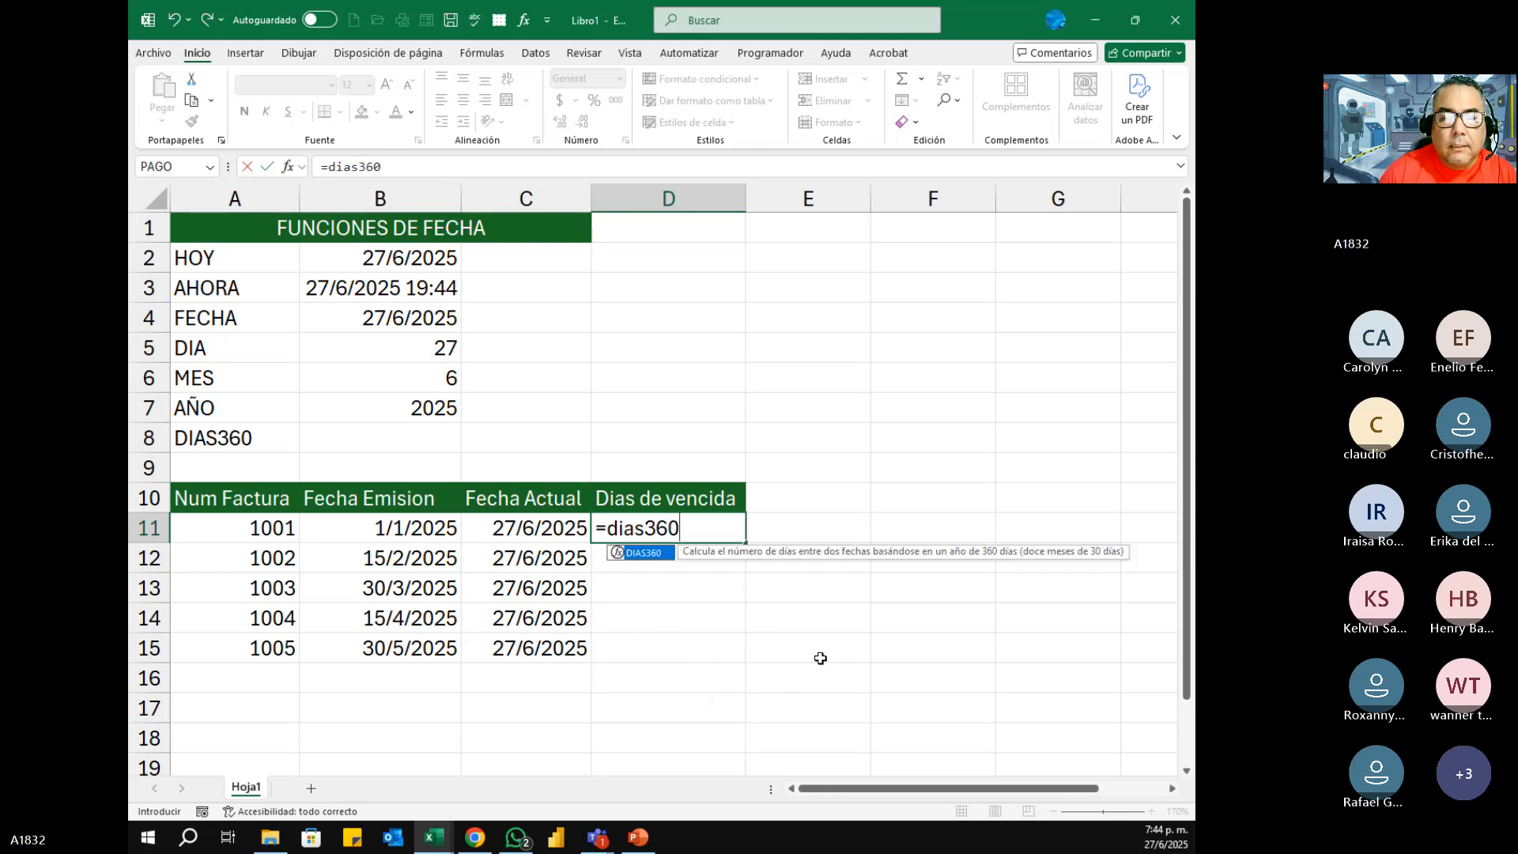
key(Tab)
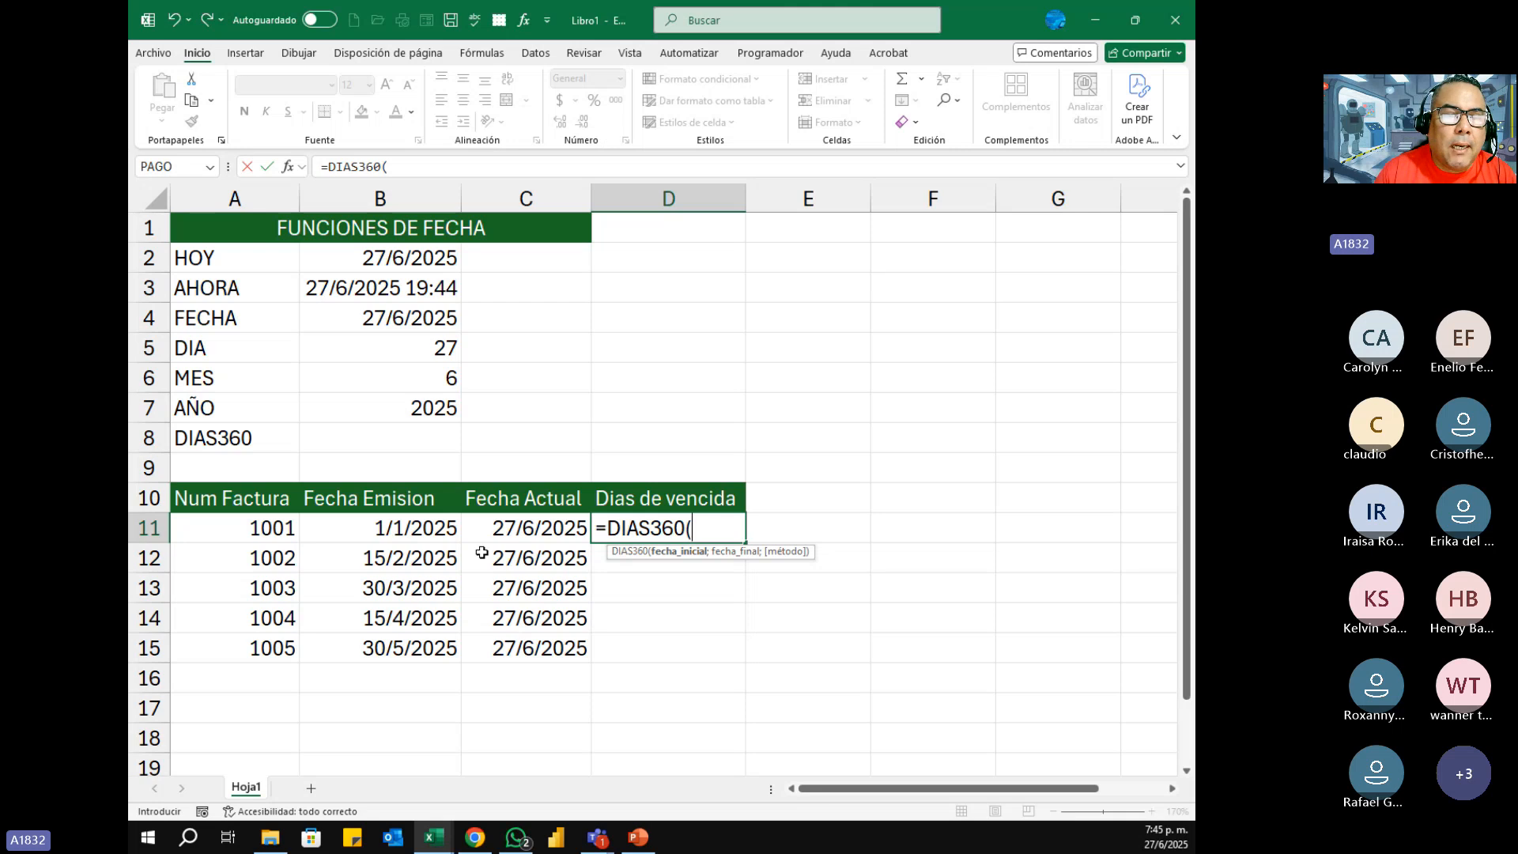
click(406, 528)
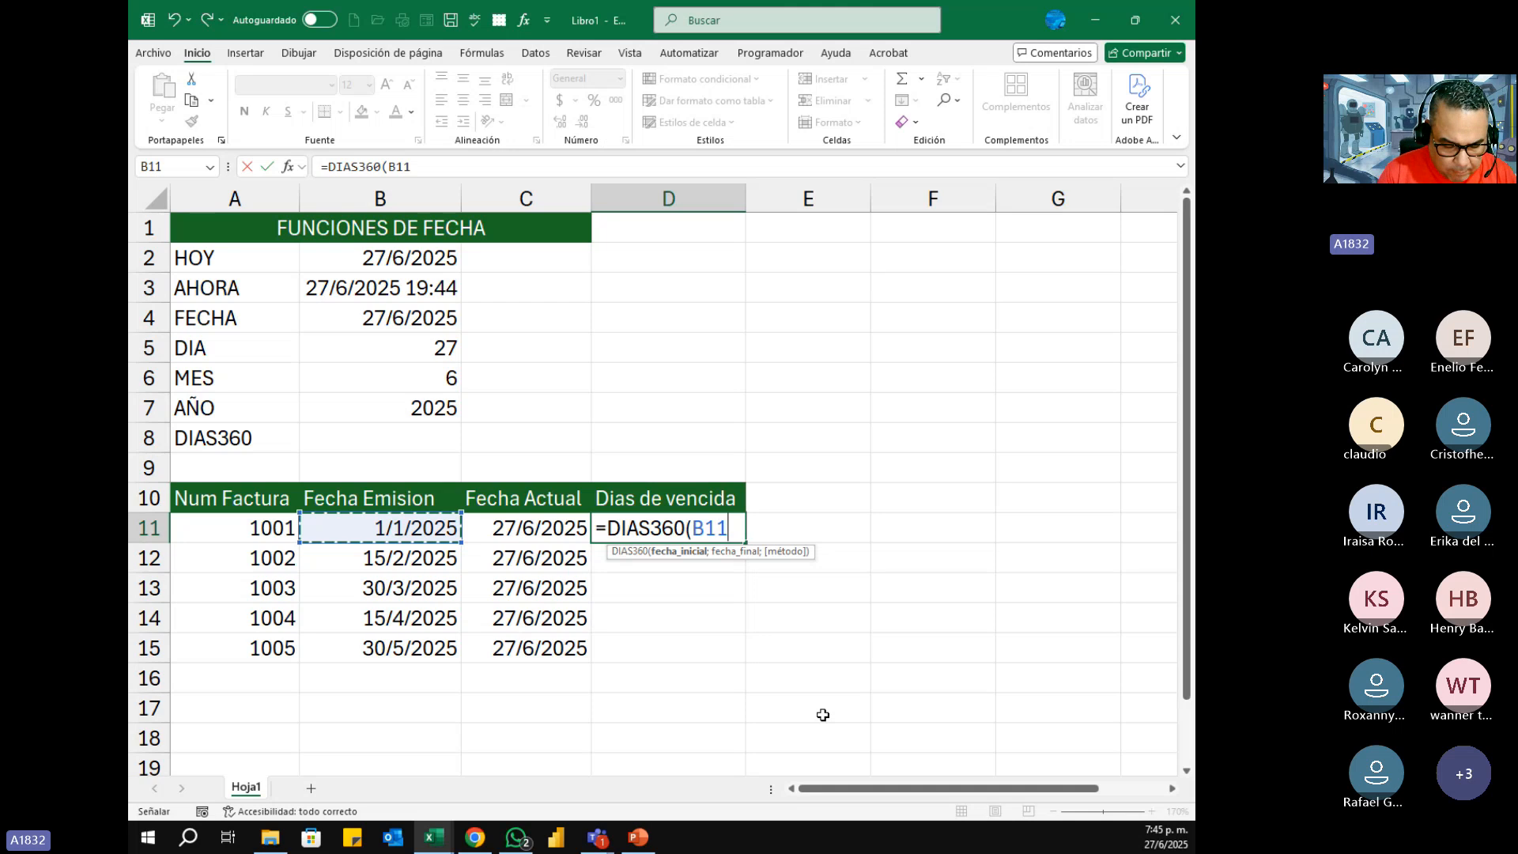
text(,)
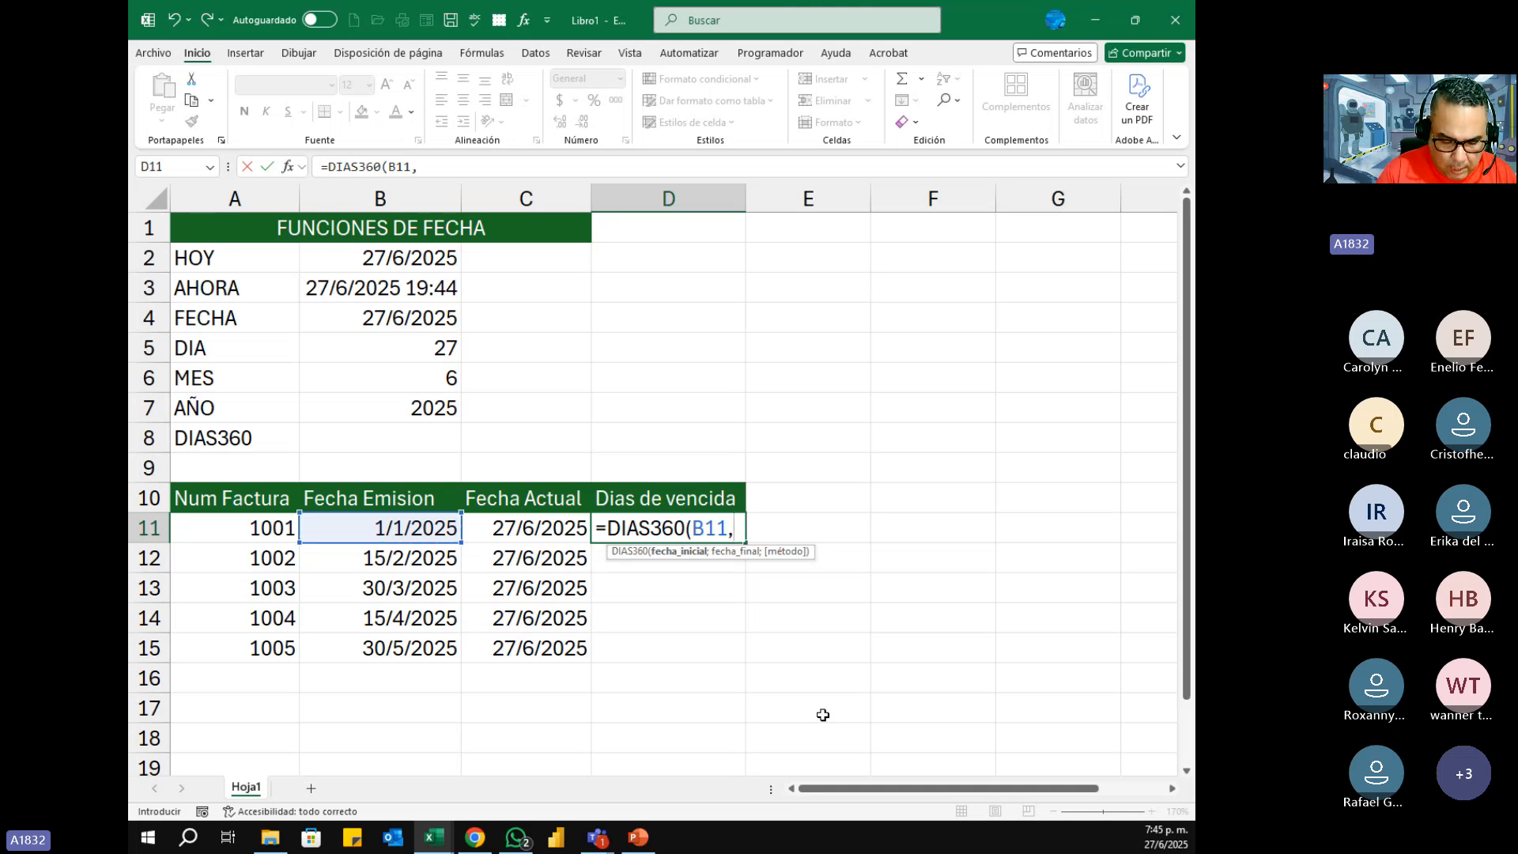
key(BackSpace)
text(;)
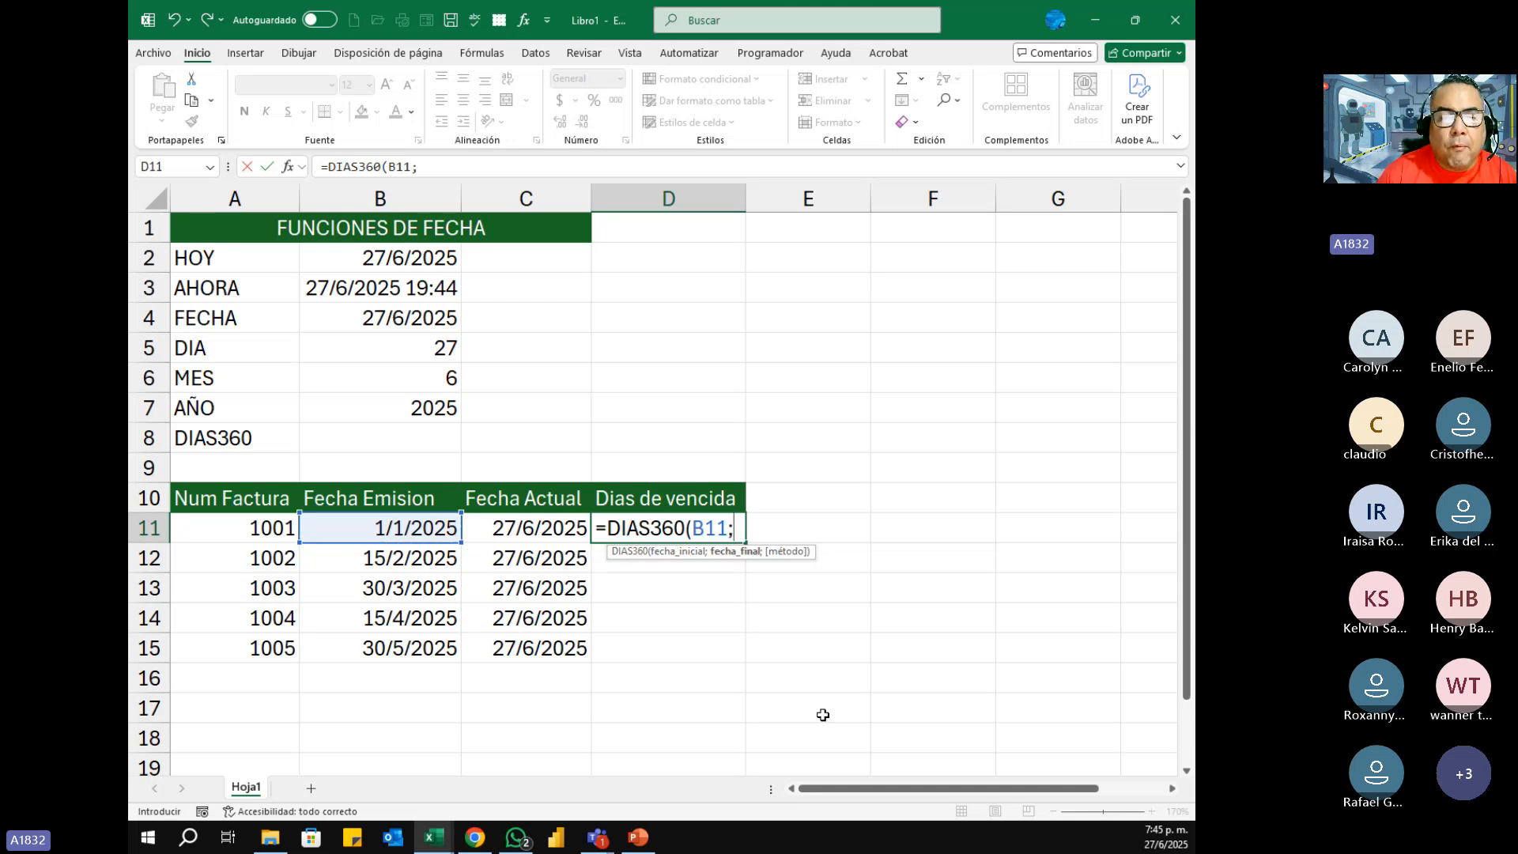
click(553, 531)
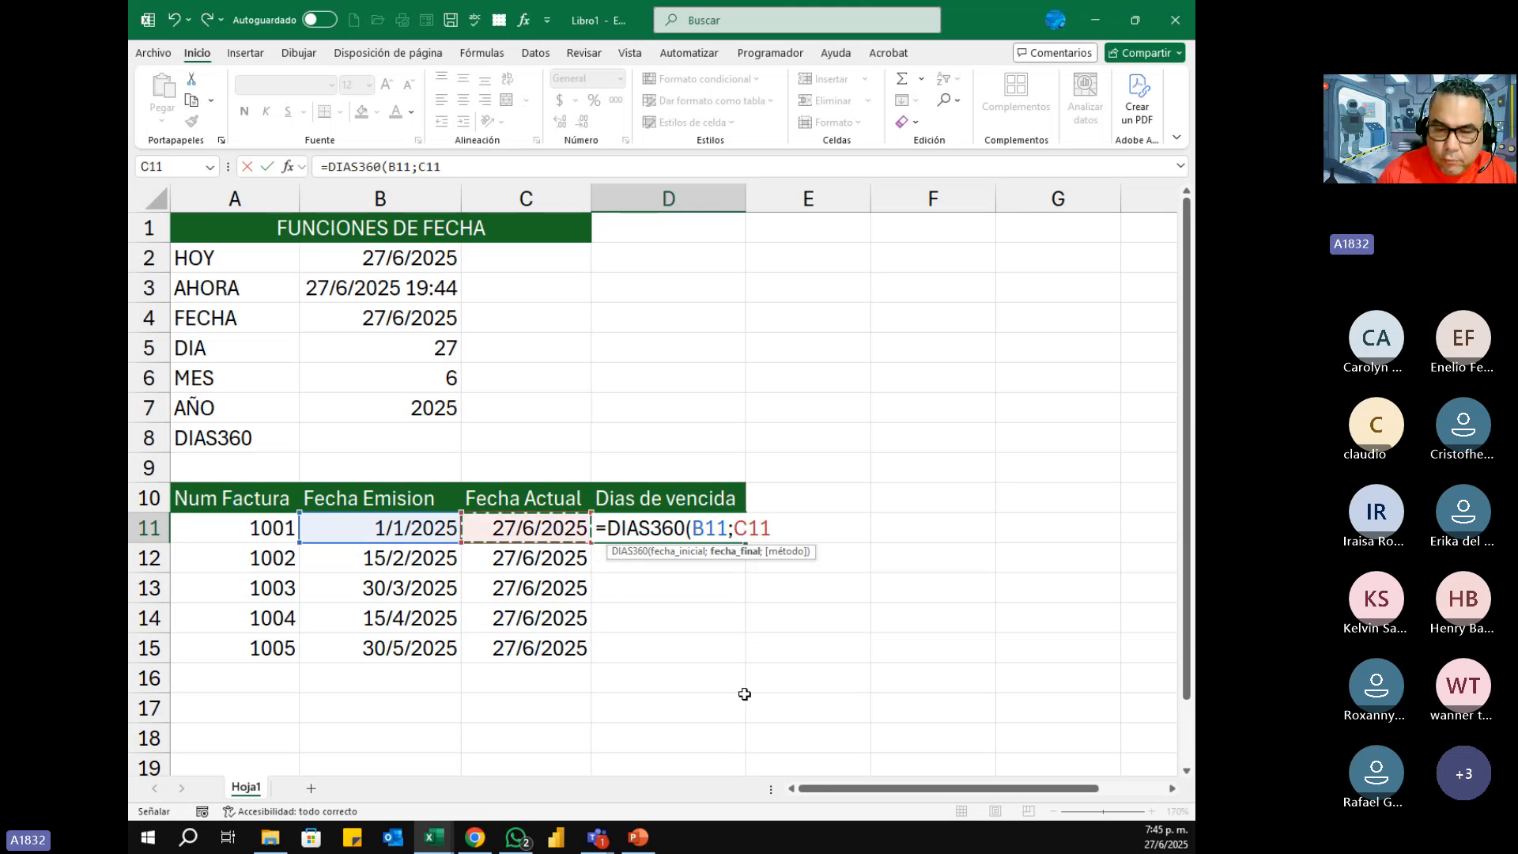
text())
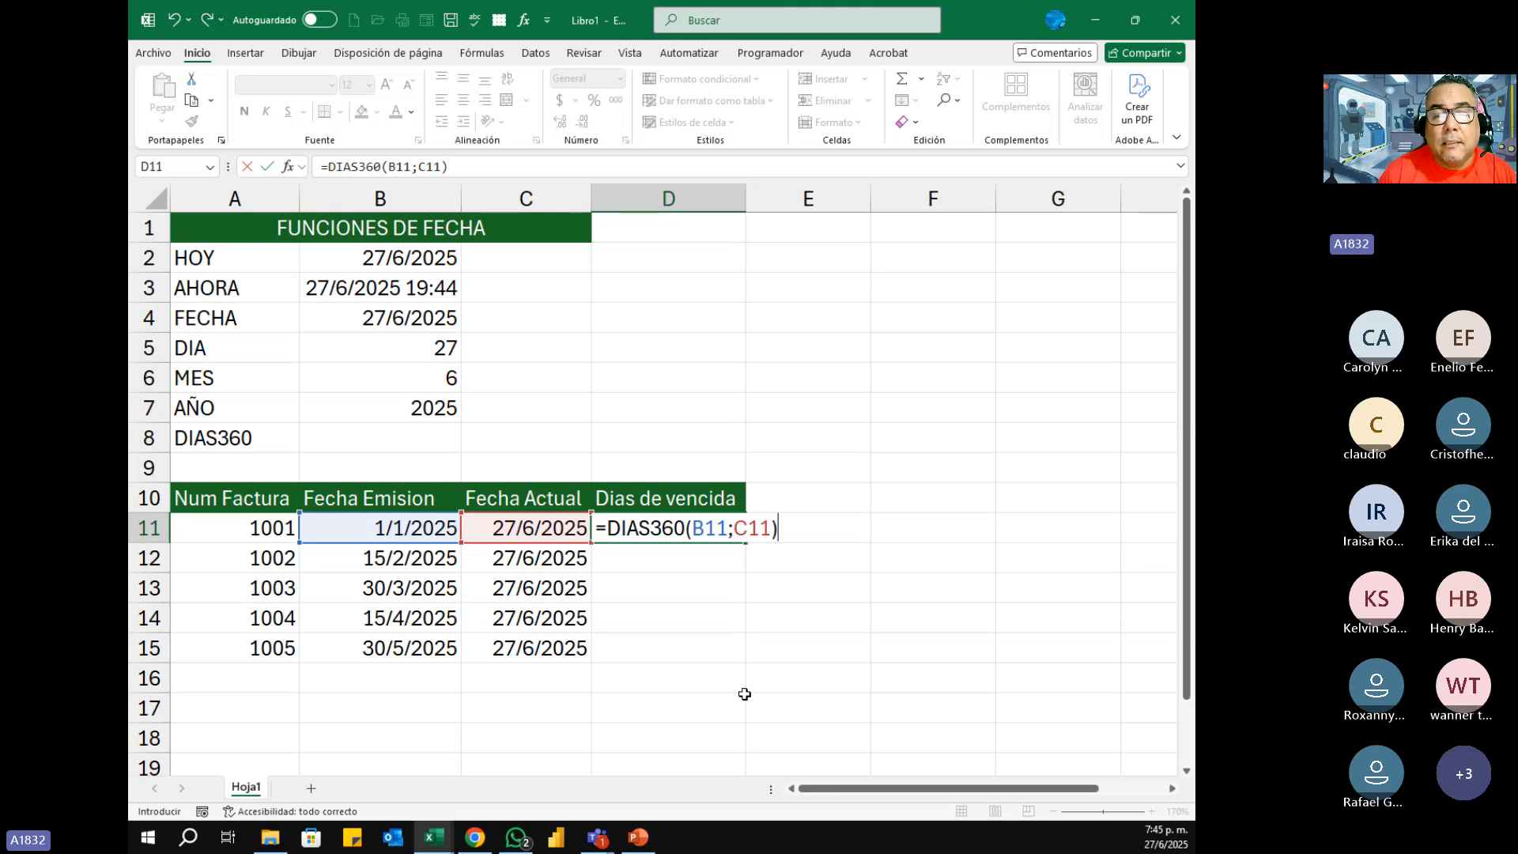
key(ctrl+Return)
key(Return)
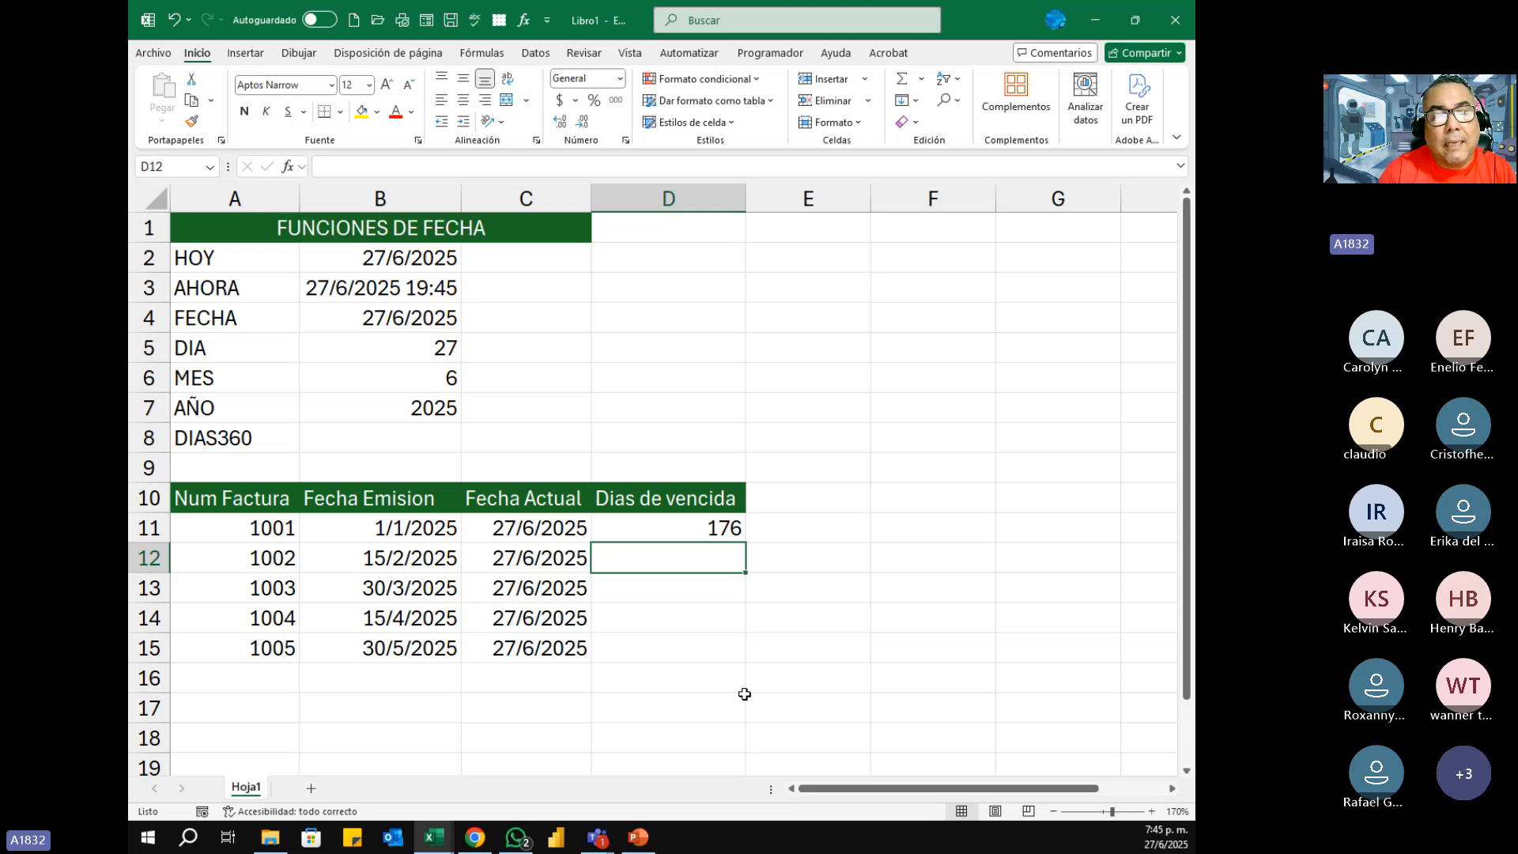
Step: Copy the DIAS360 formula from D11 down to D15 for the remaining invoices
click(733, 531)
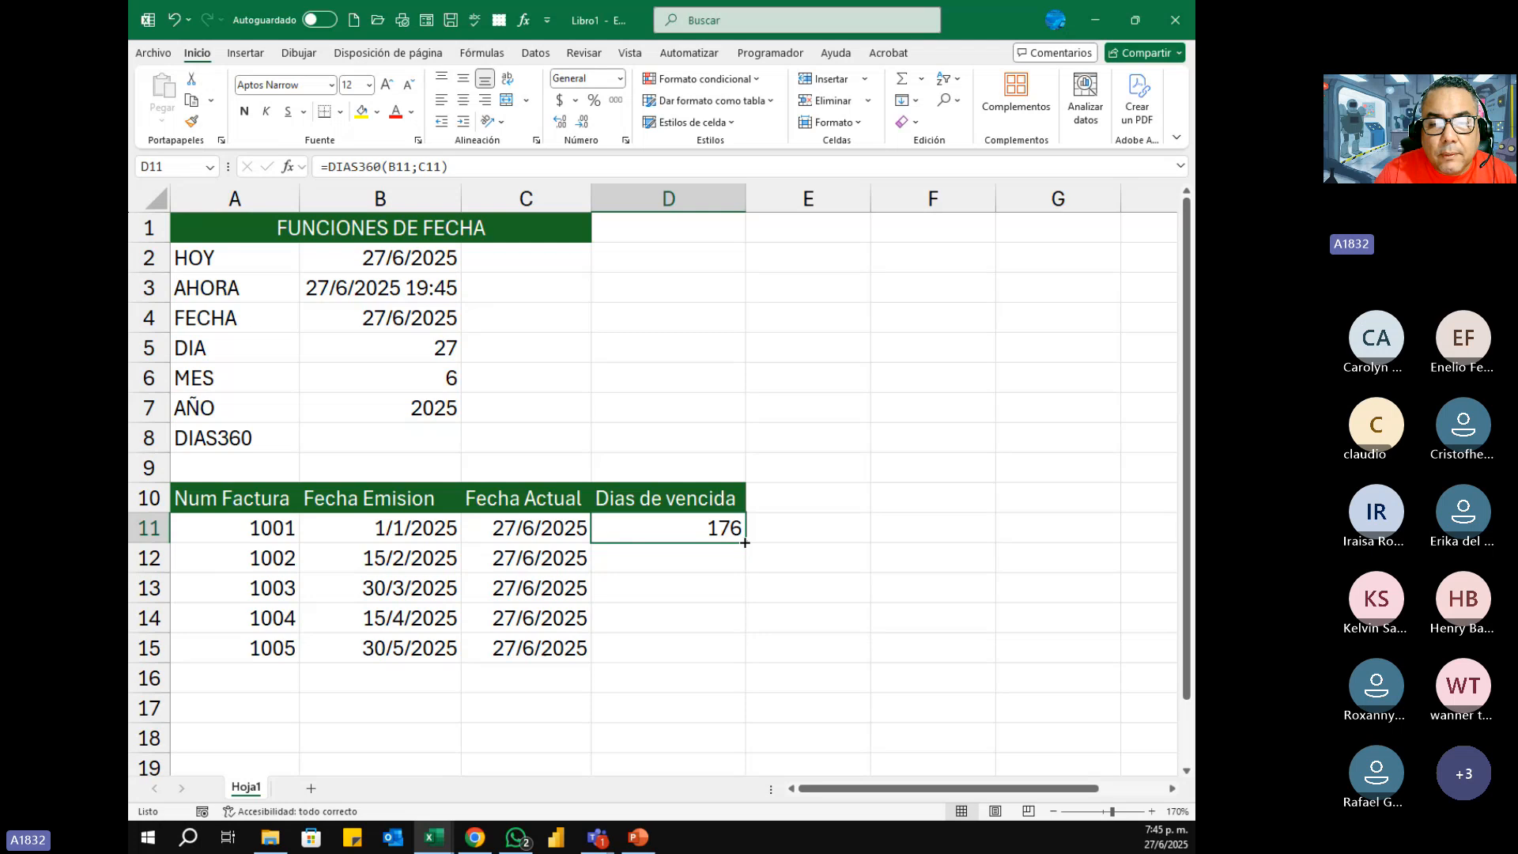
drag(745, 542, 748, 657)
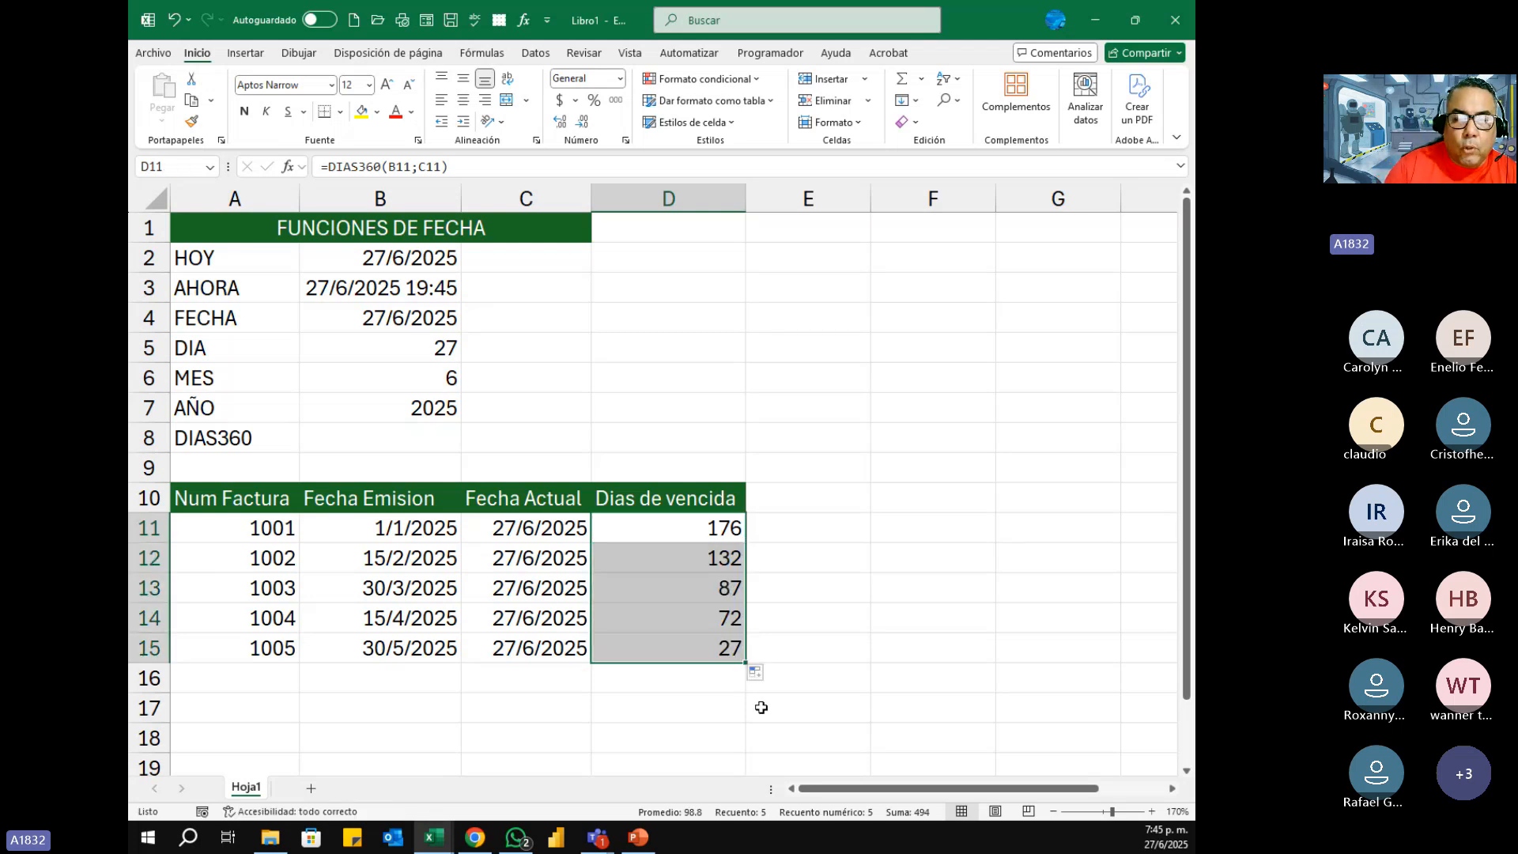
click(560, 708)
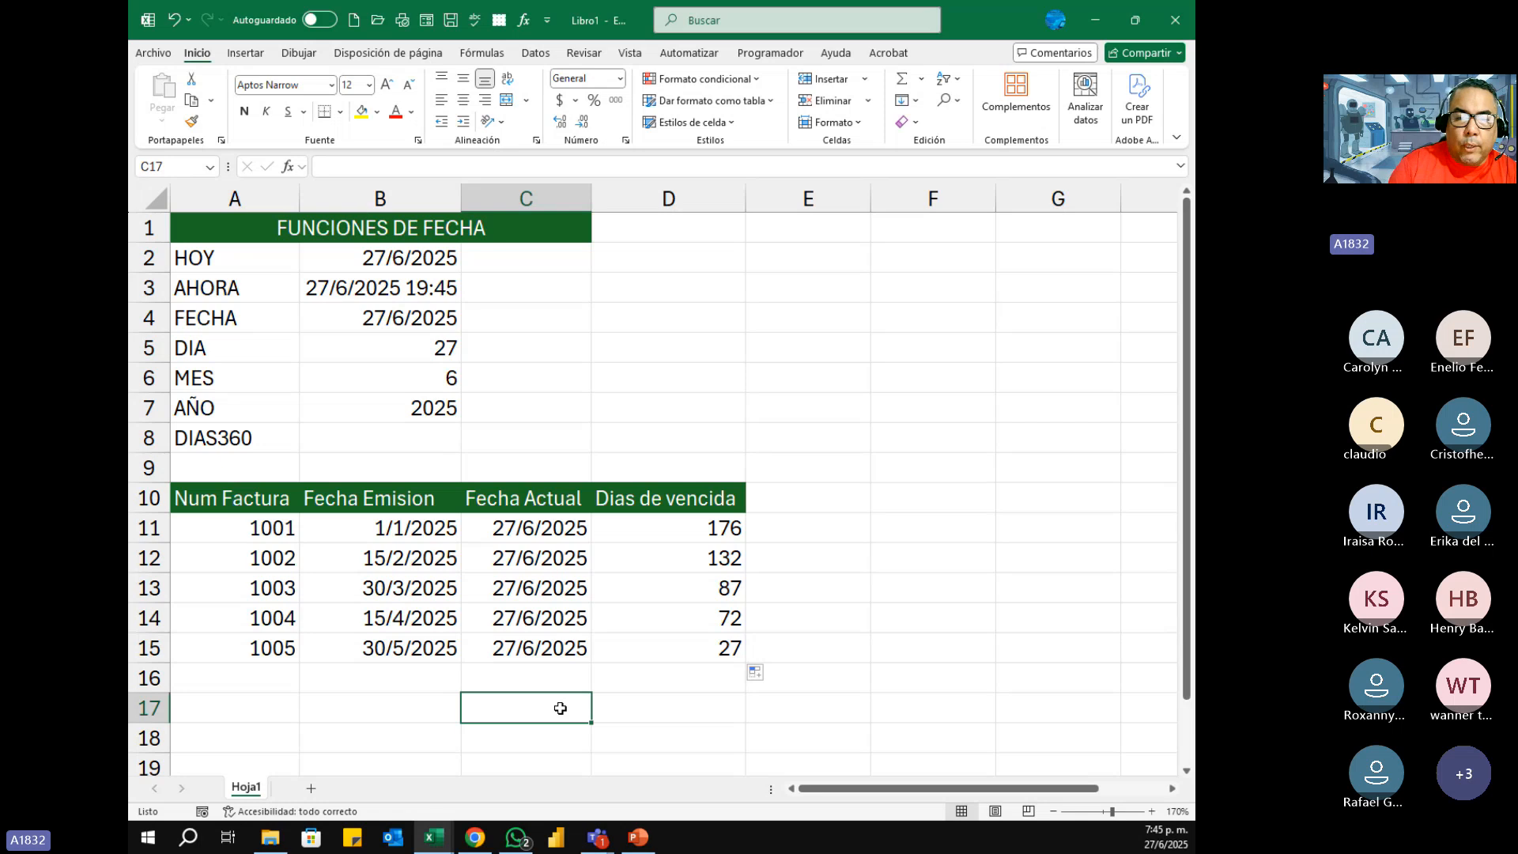
Step: Center the Dias de vencida values in D11:D15 horizontally
drag(690, 535, 688, 633)
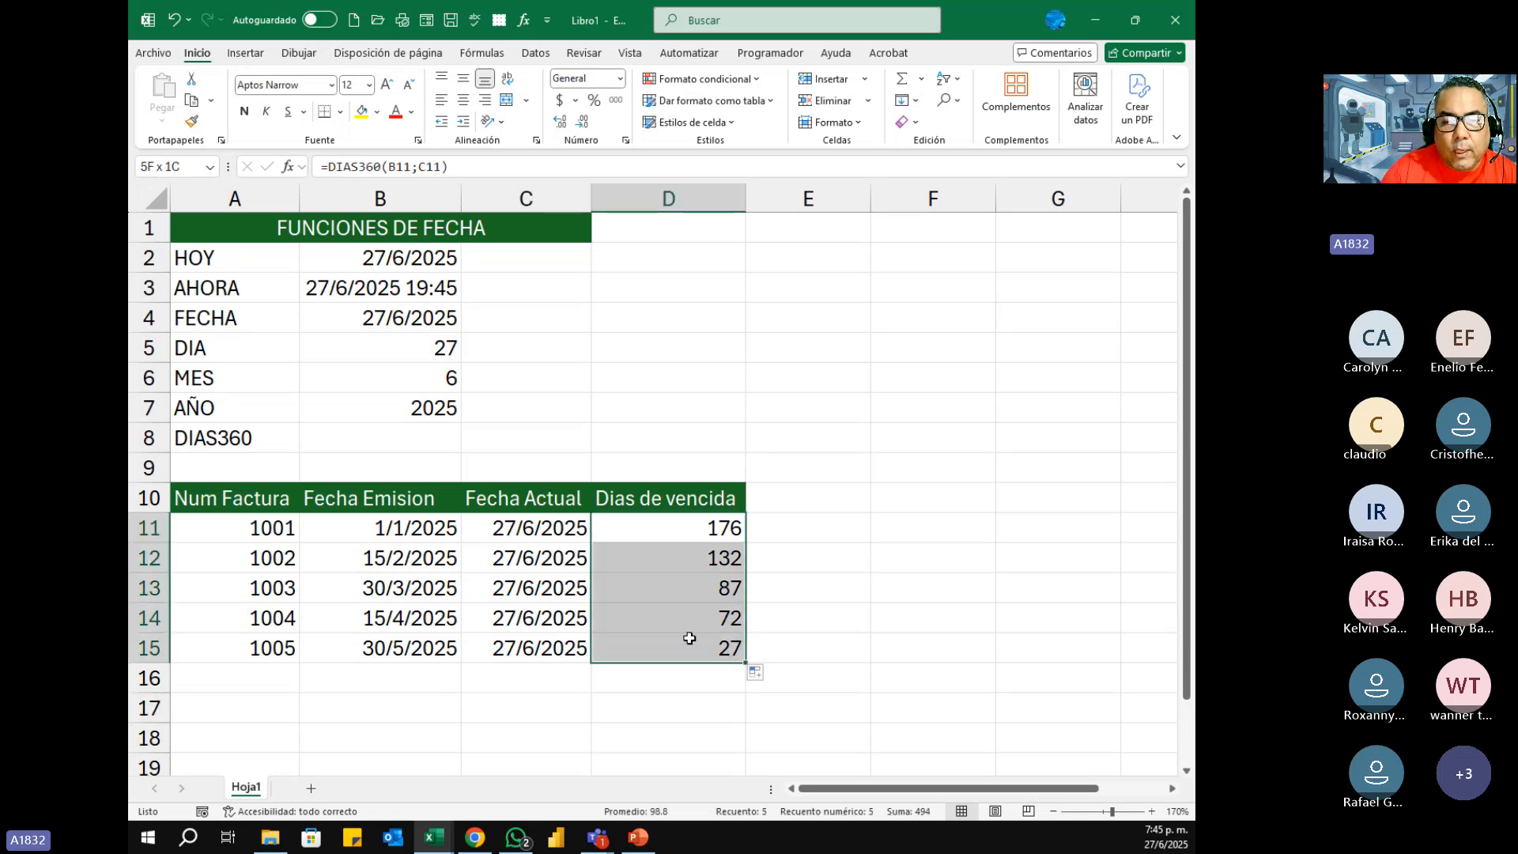
click(463, 101)
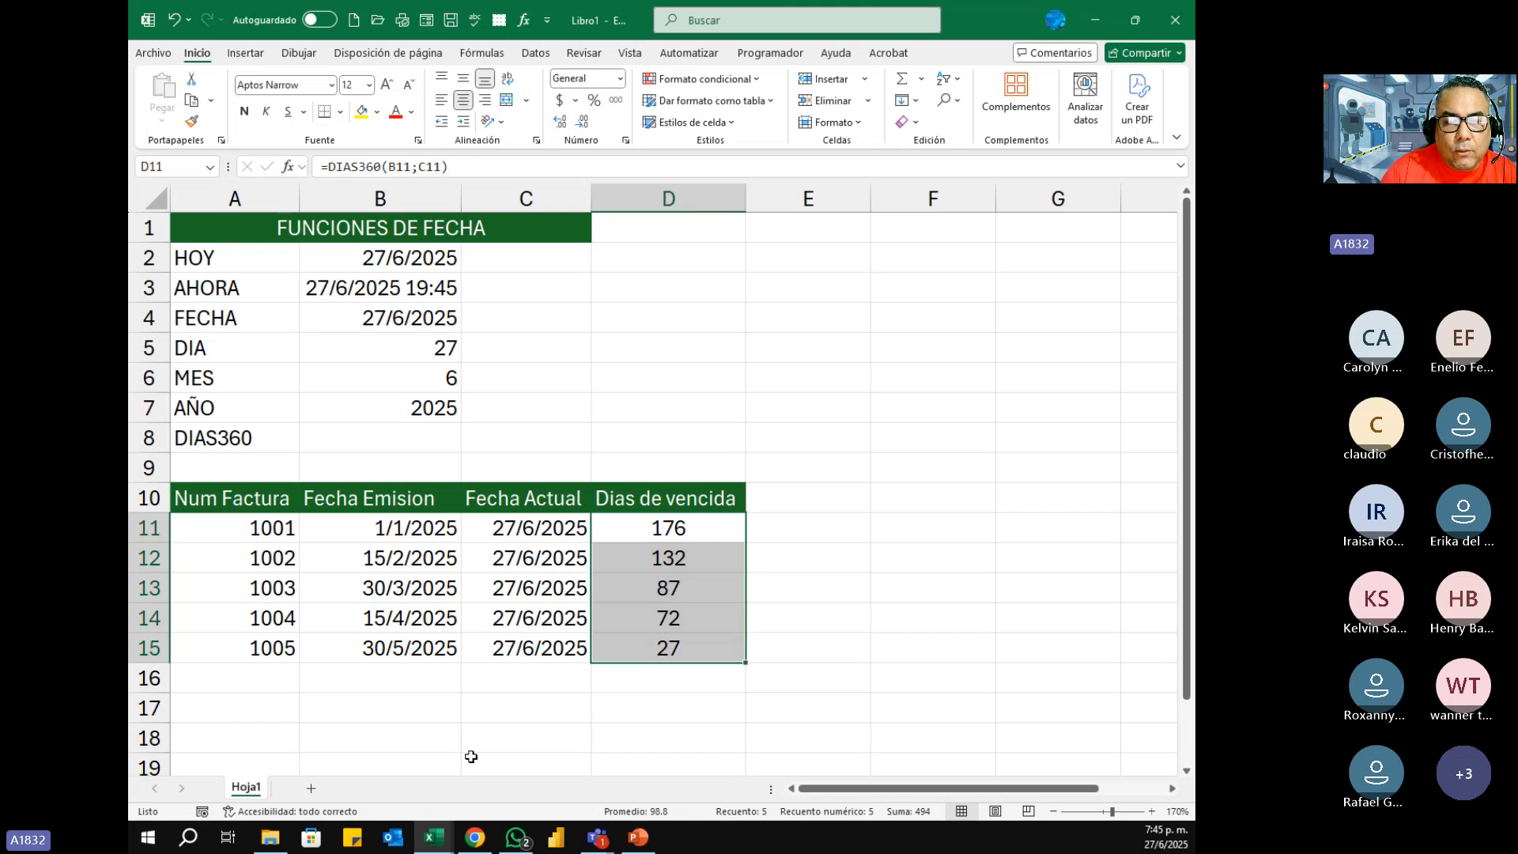
click(674, 729)
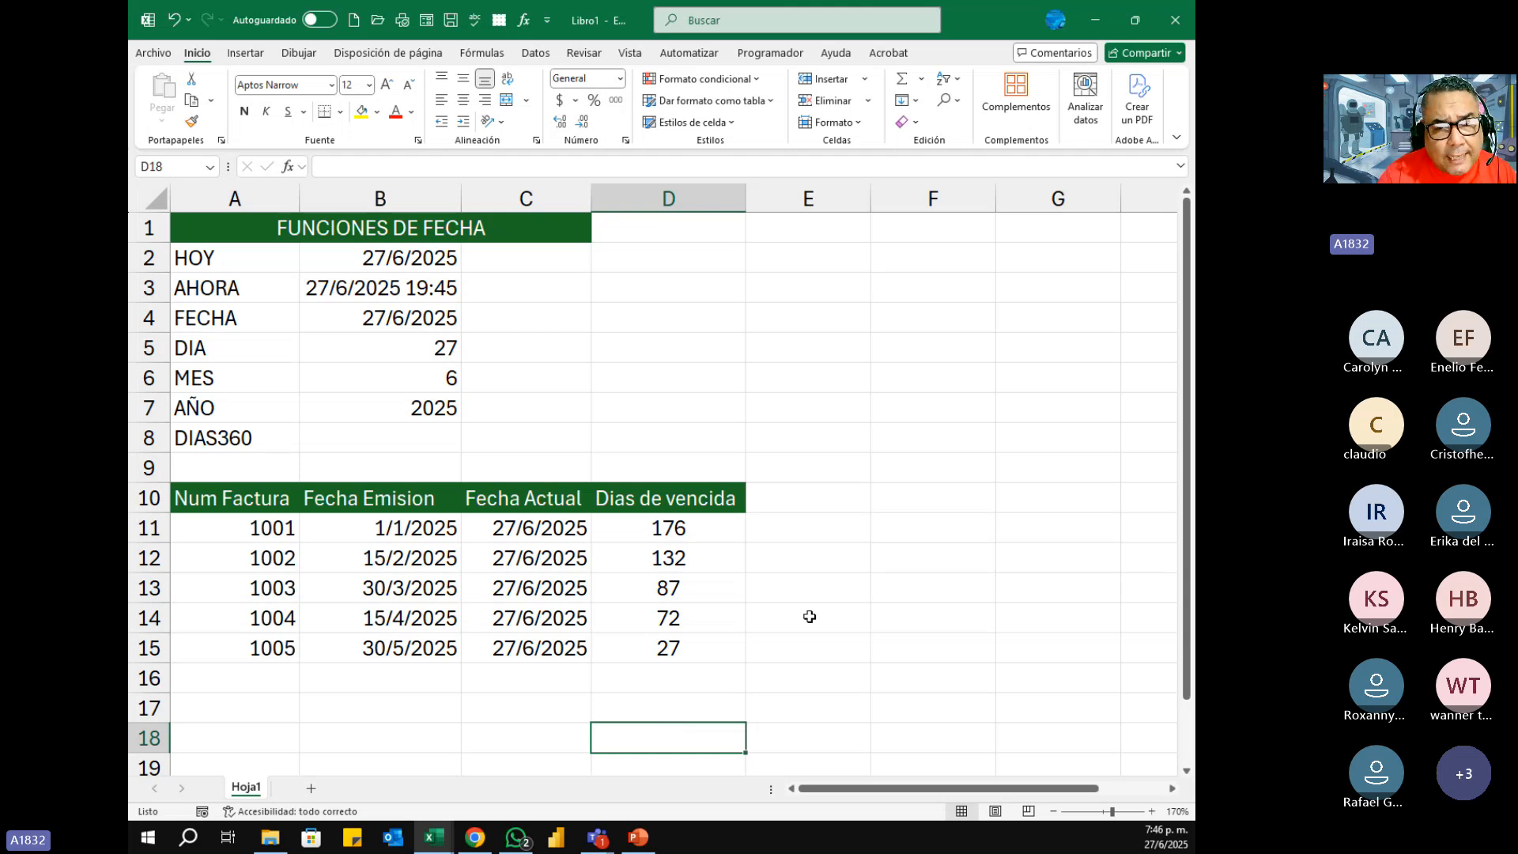
Step: Review the date function names in A2:A8 and inspect the Fecha Actual formula in C11
scroll(809, 616, down, 2)
scroll(809, 617, up, 2)
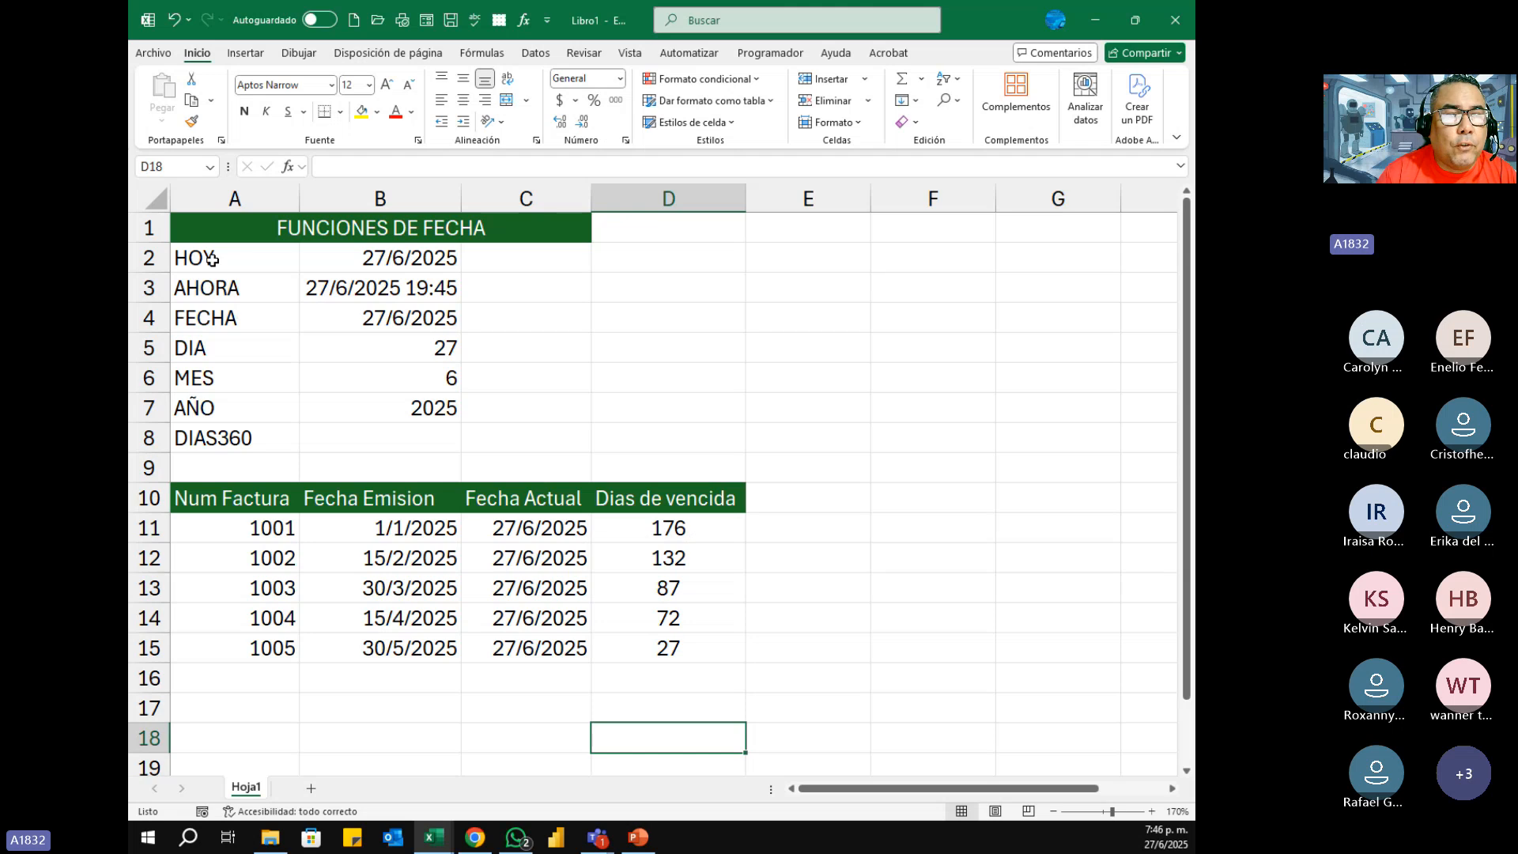
drag(213, 261, 214, 434)
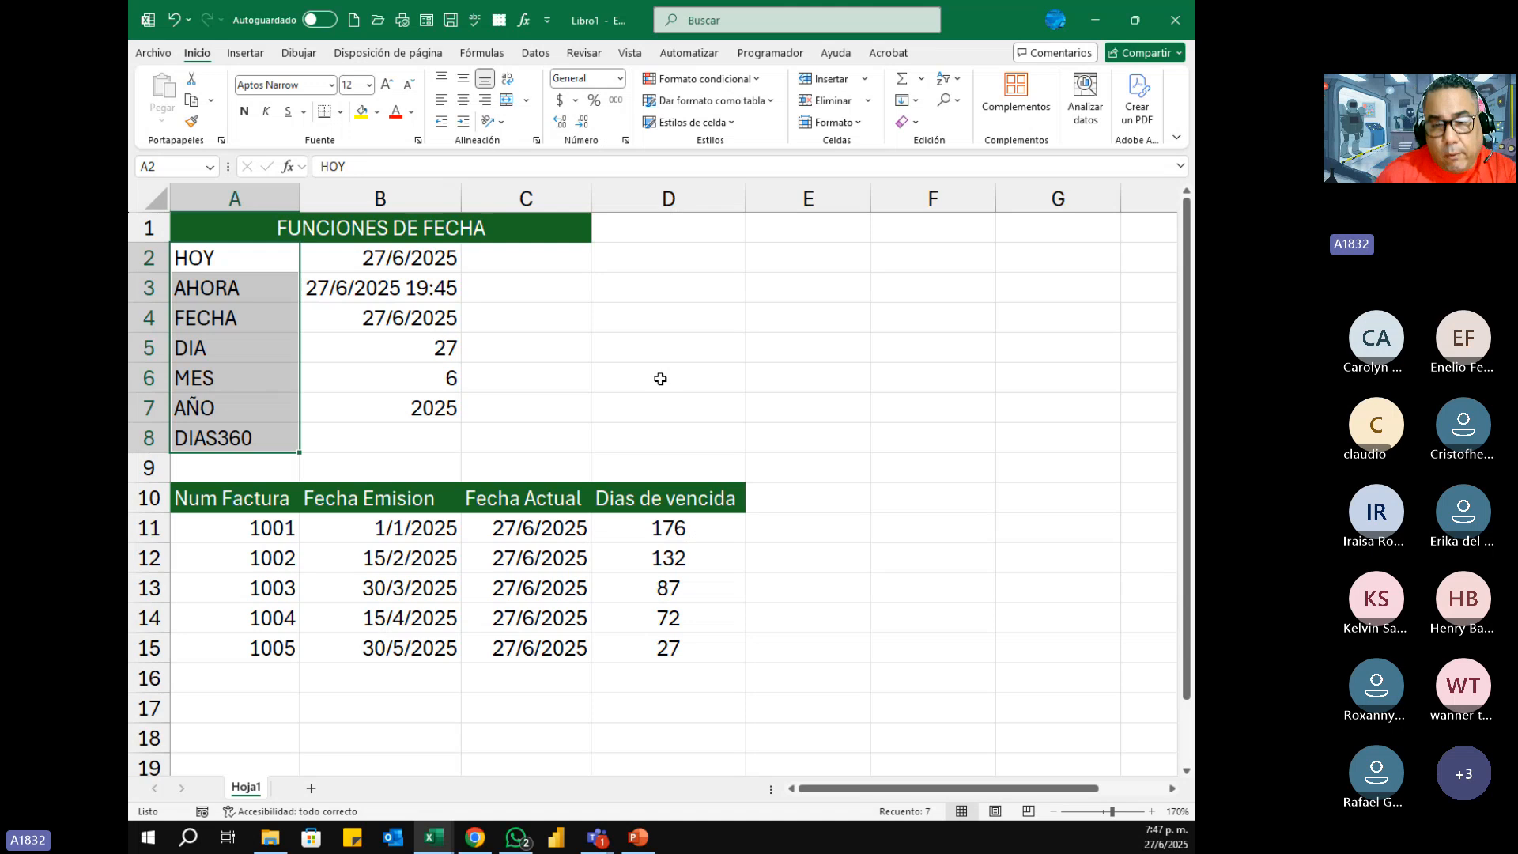
click(457, 709)
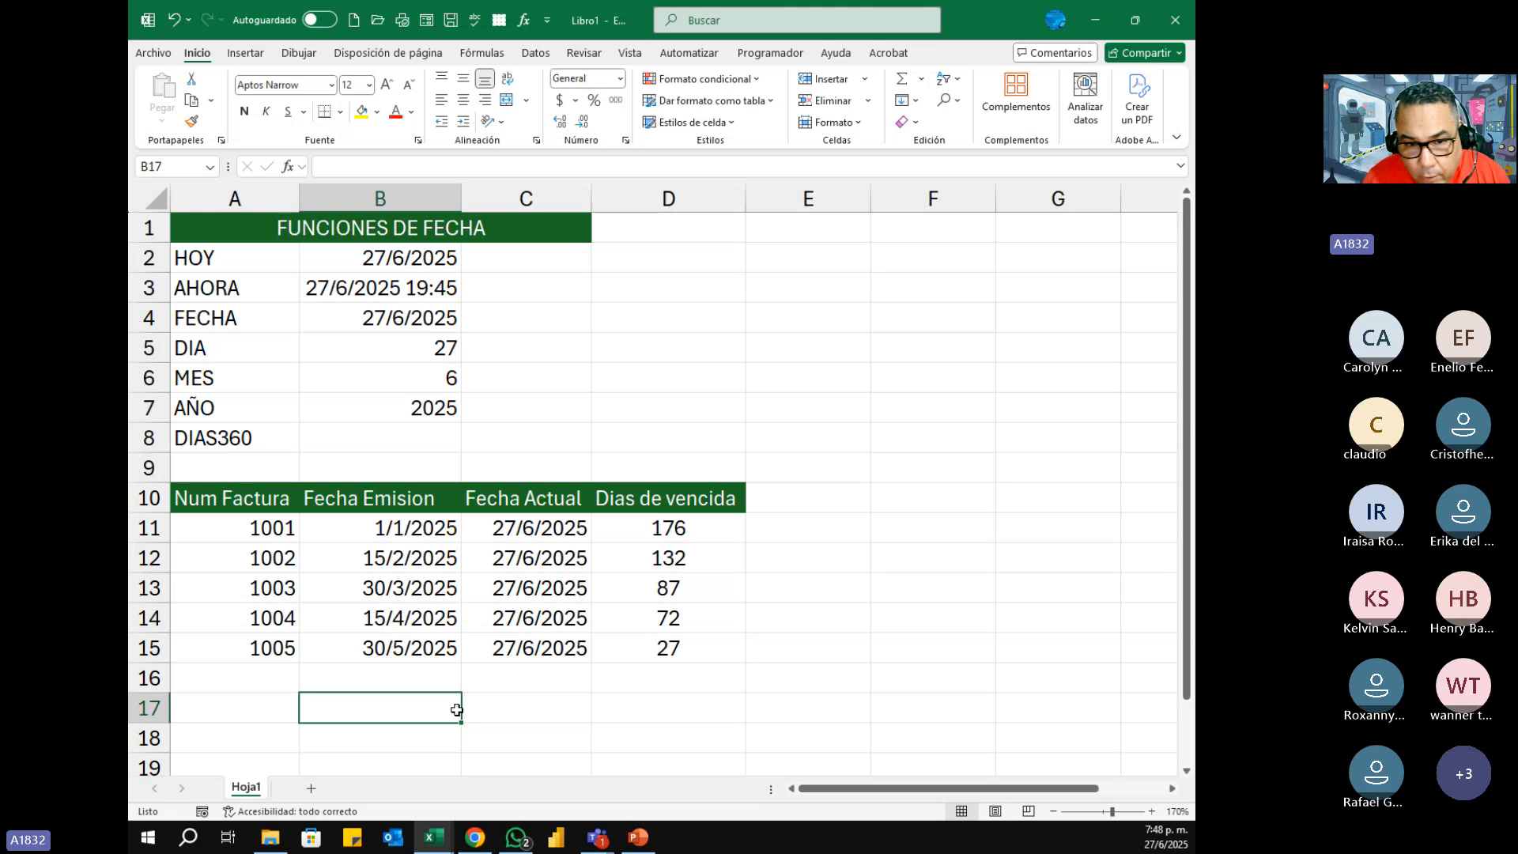
drag(545, 527, 543, 640)
click(552, 539)
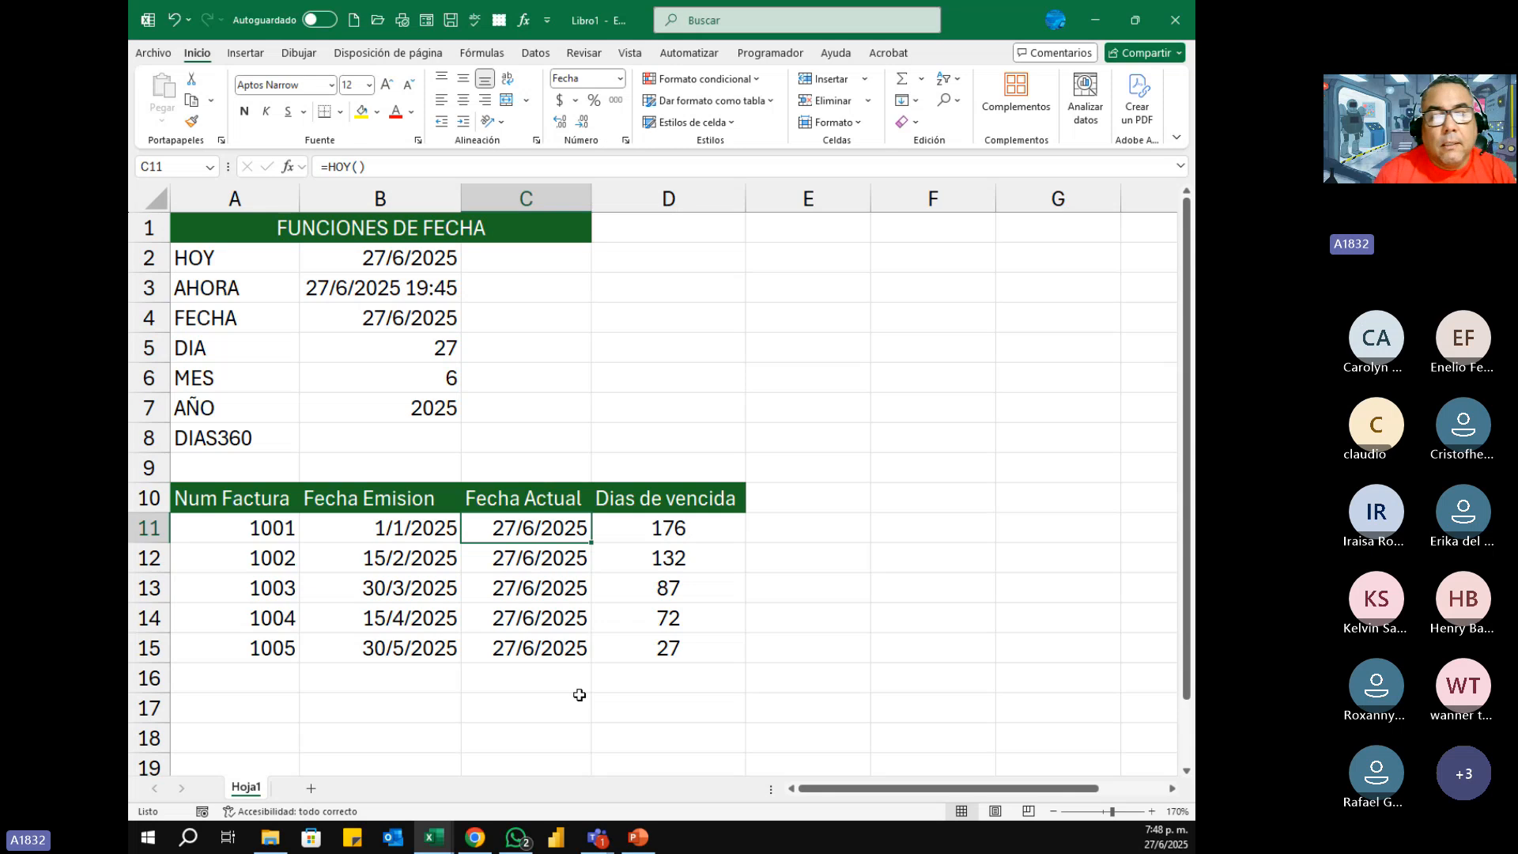
key(F2)
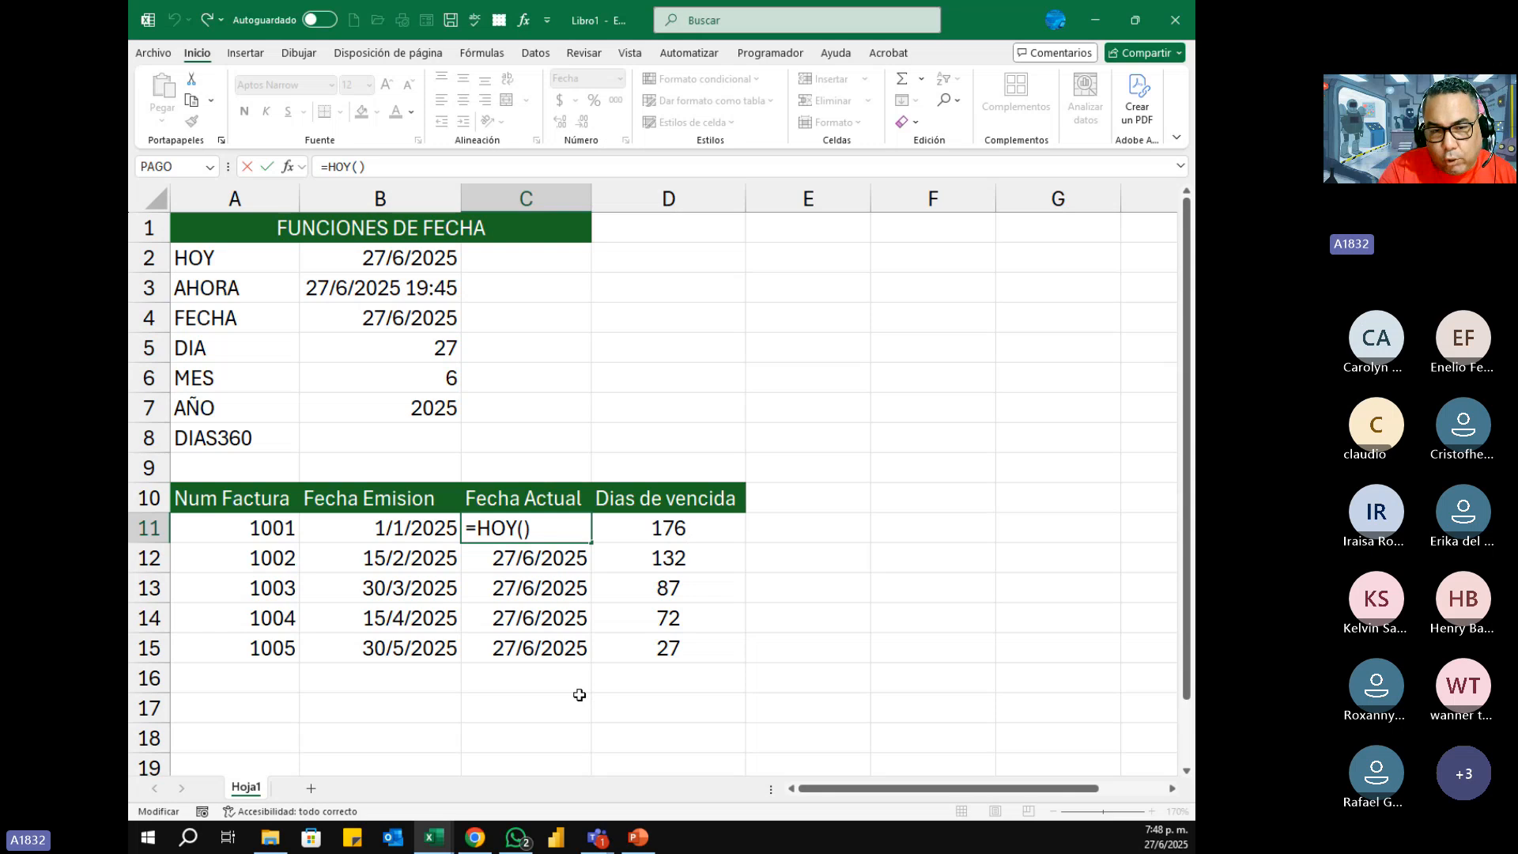
key(Return)
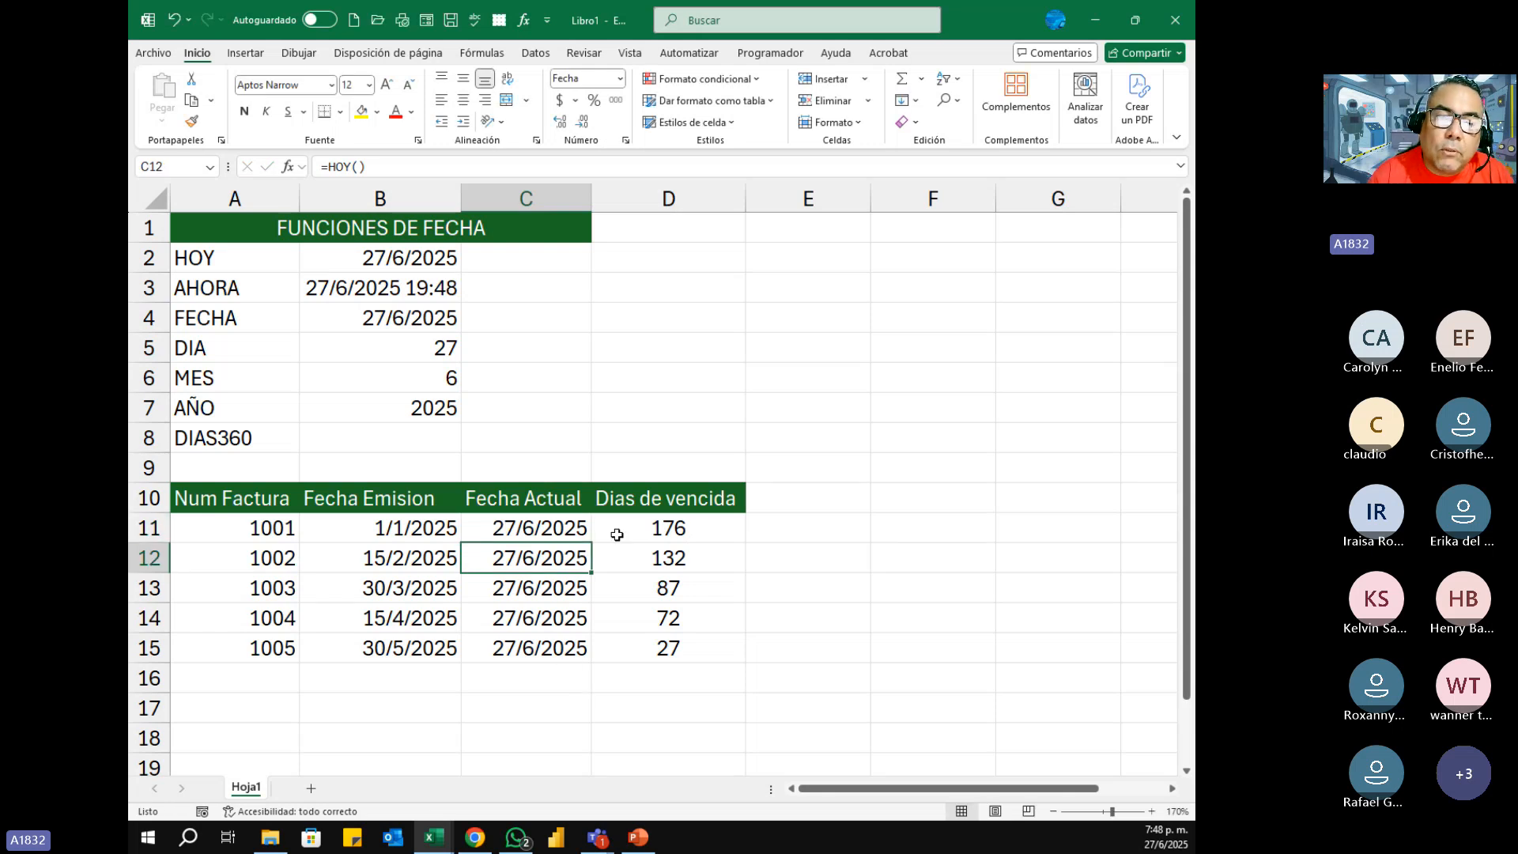
Step: Review the Dias de vencida results, the date function examples and the whole invoice table
drag(683, 530, 685, 647)
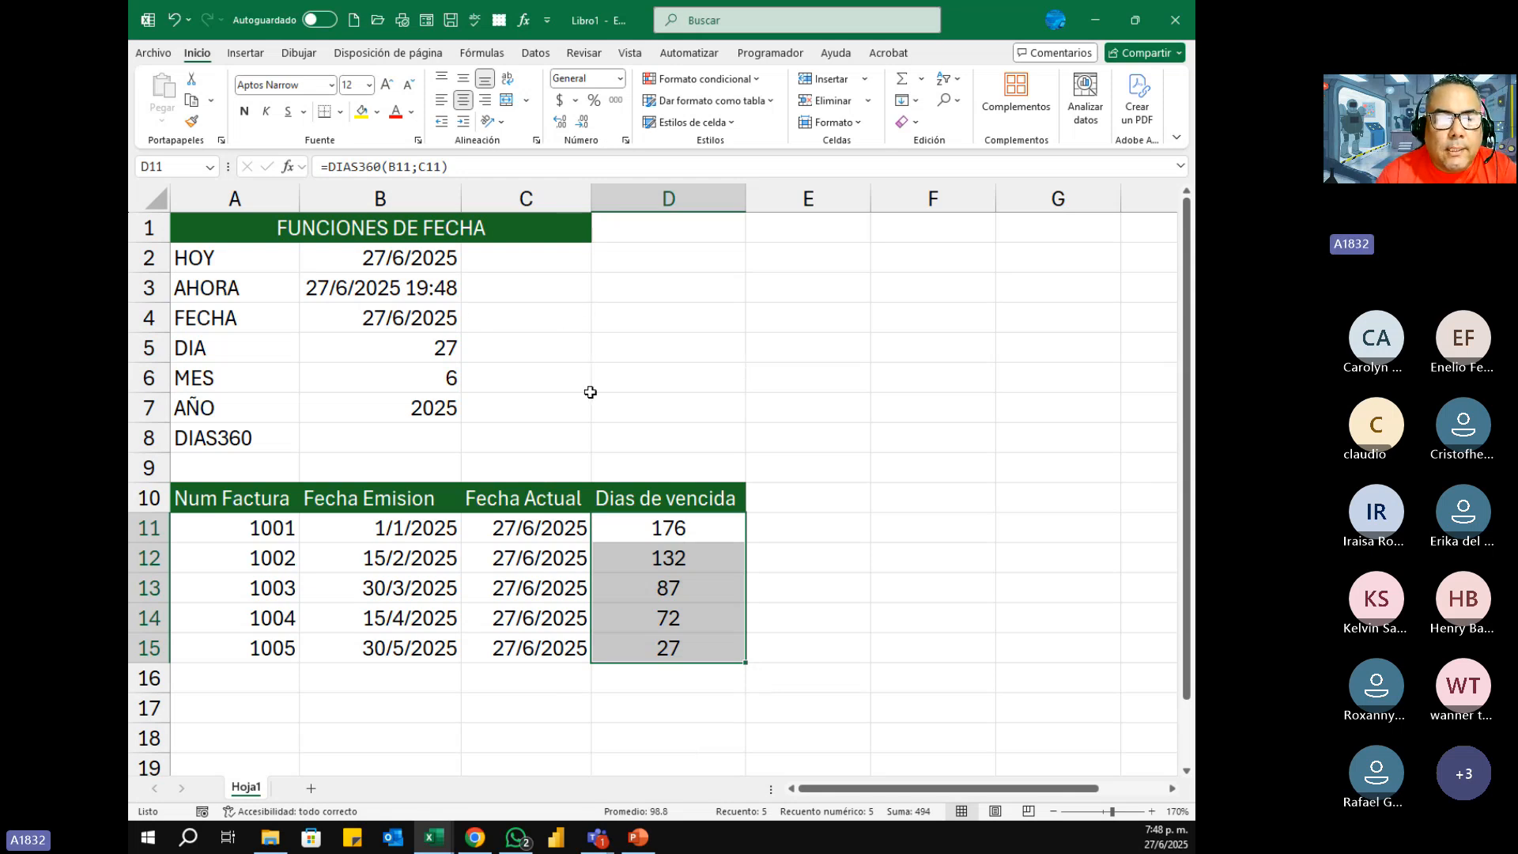
click(838, 325)
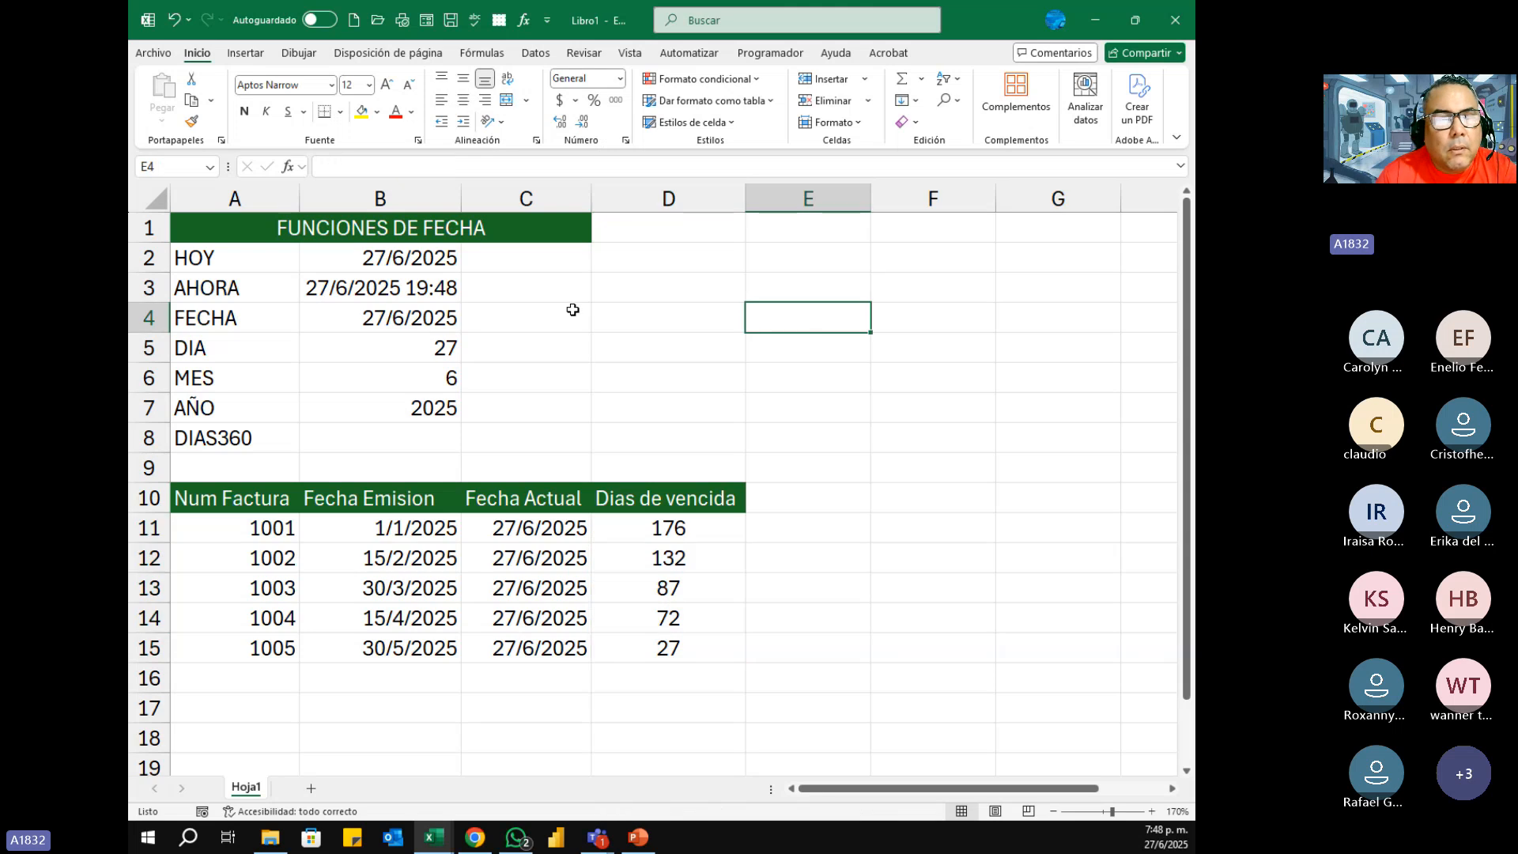
drag(187, 261, 214, 433)
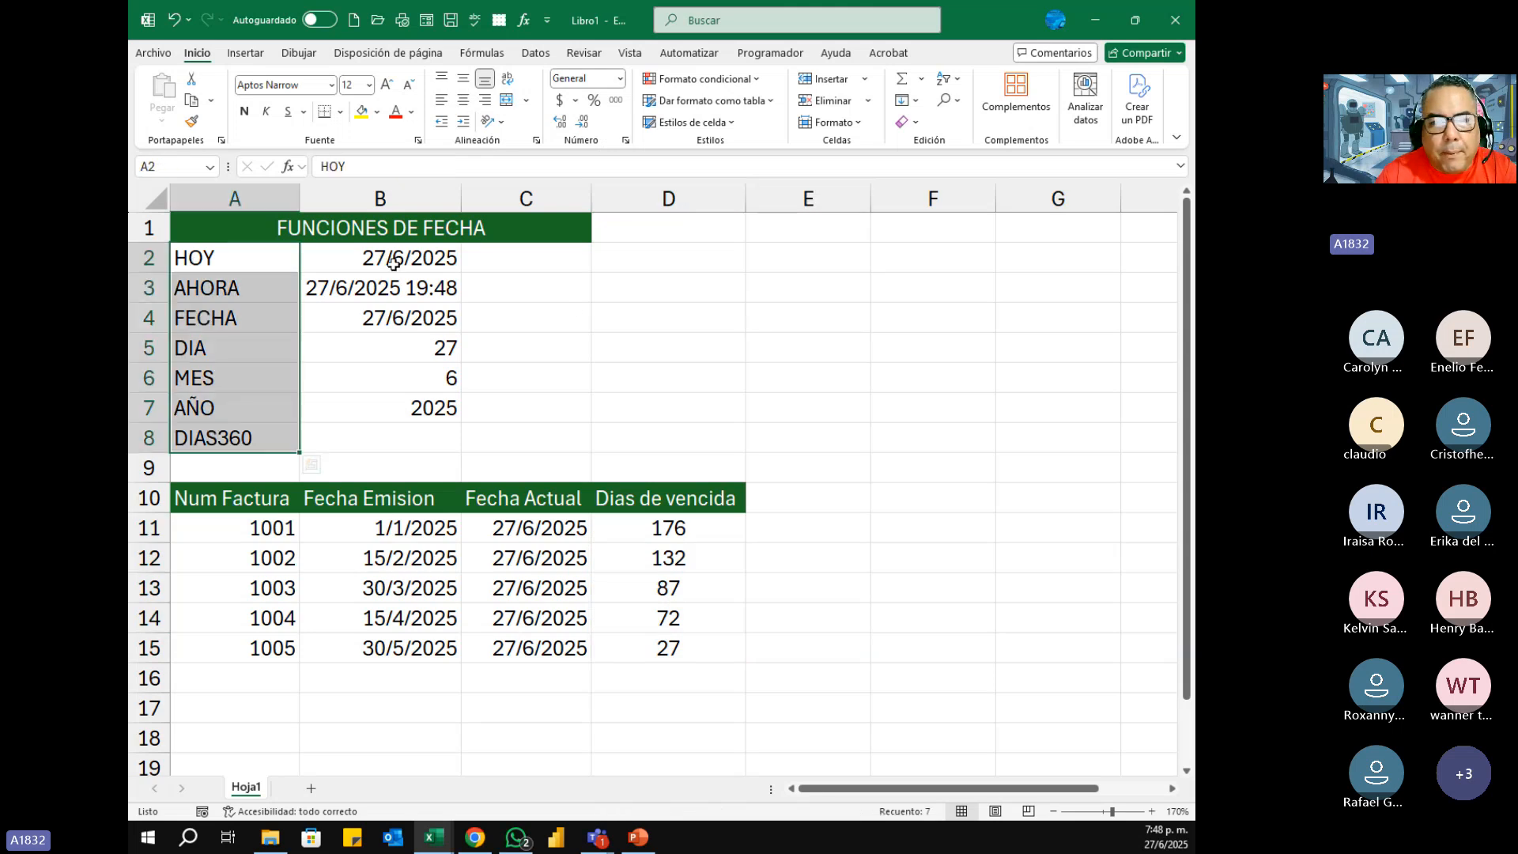
drag(387, 261, 379, 409)
drag(245, 489, 708, 677)
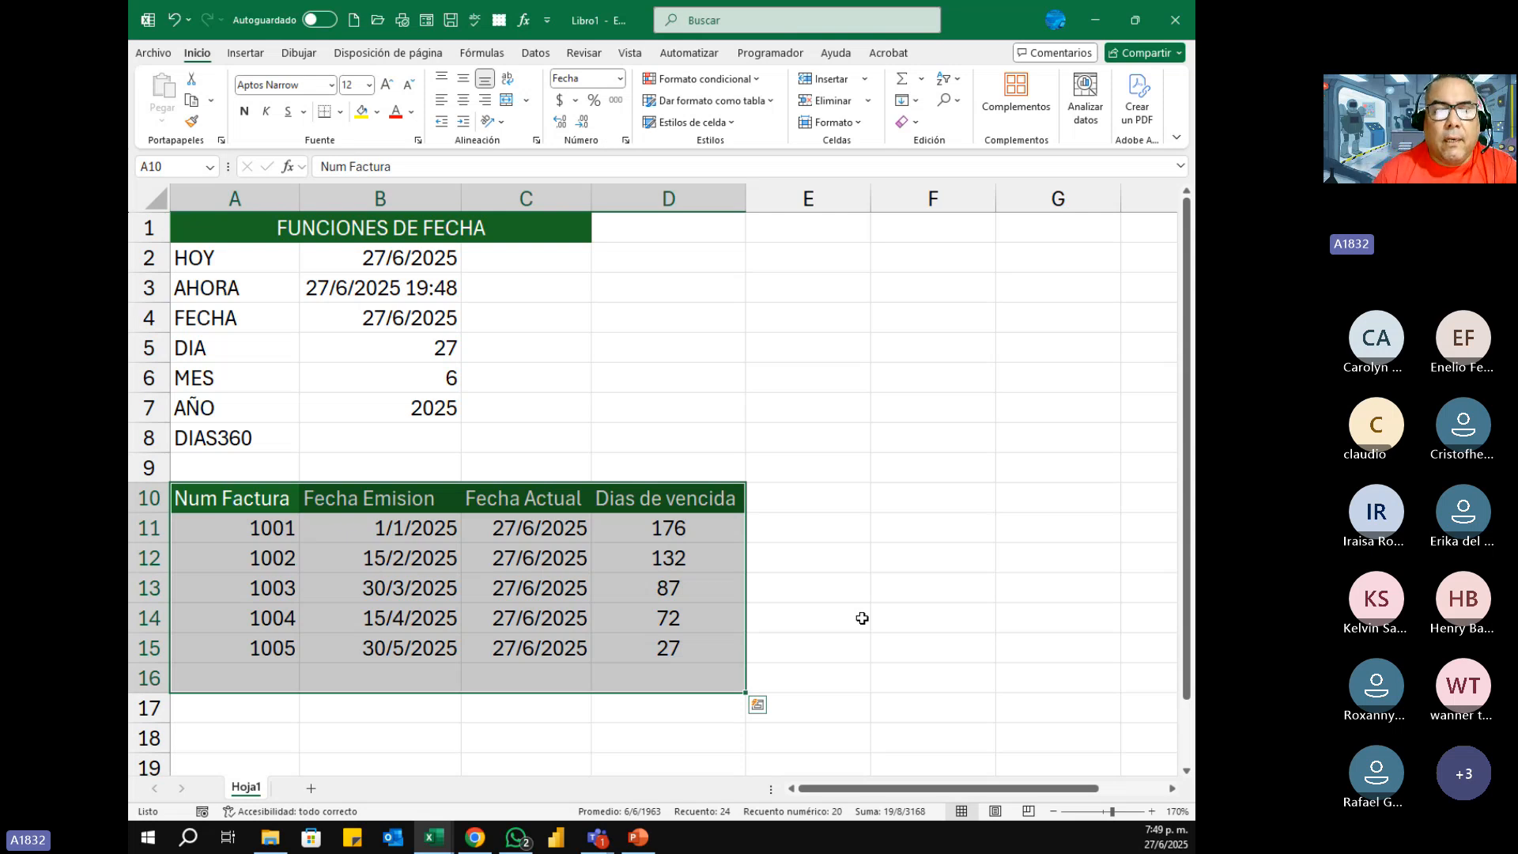
click(768, 353)
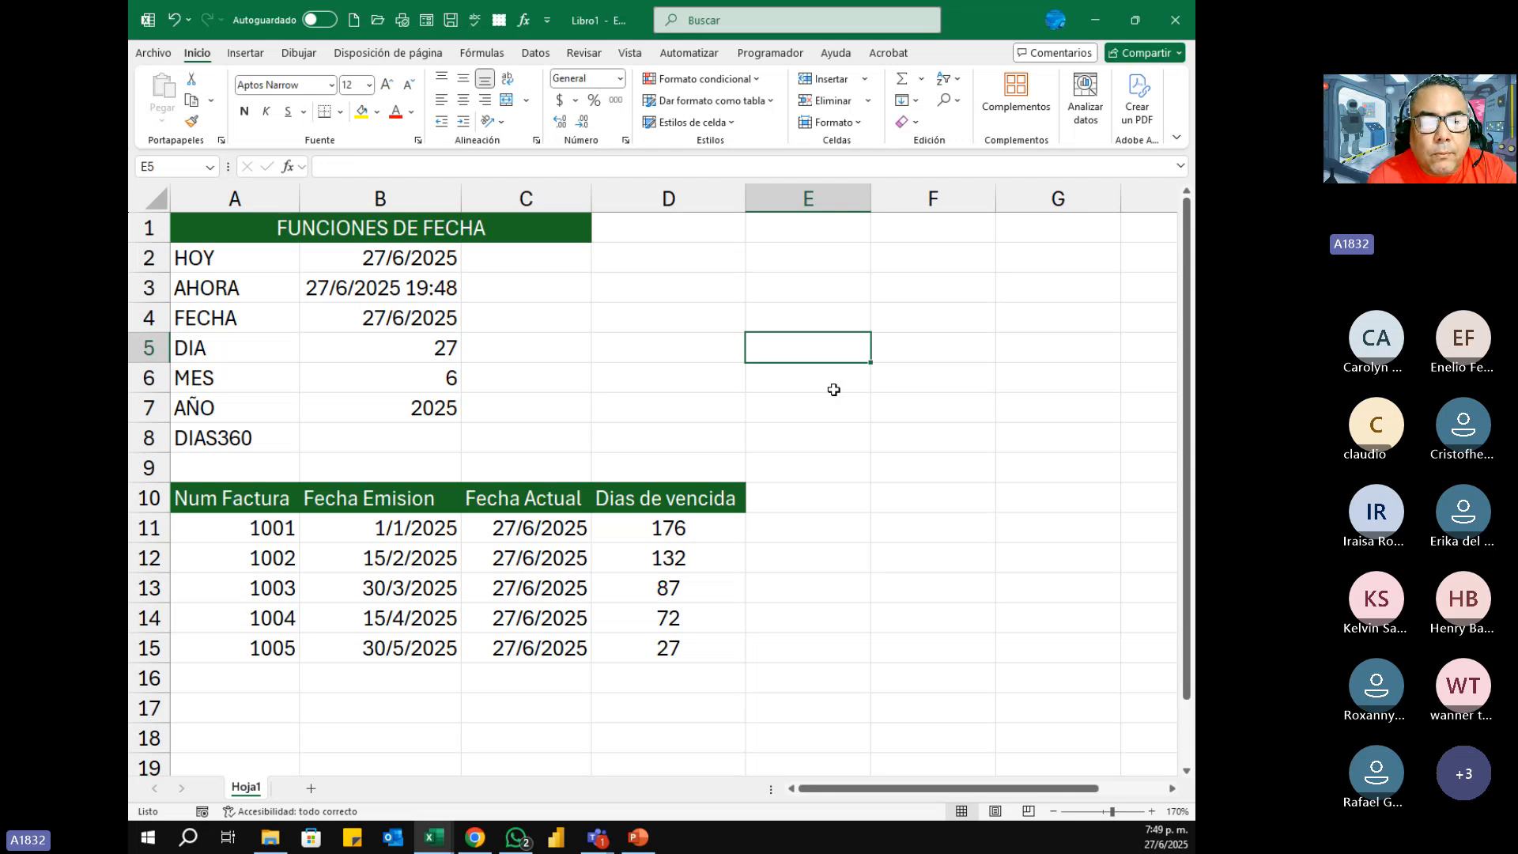
Step: Display the DIAS360 formula inside D11 and take a screen snip of the invoice table in A10:D15
click(682, 531)
key(F2)
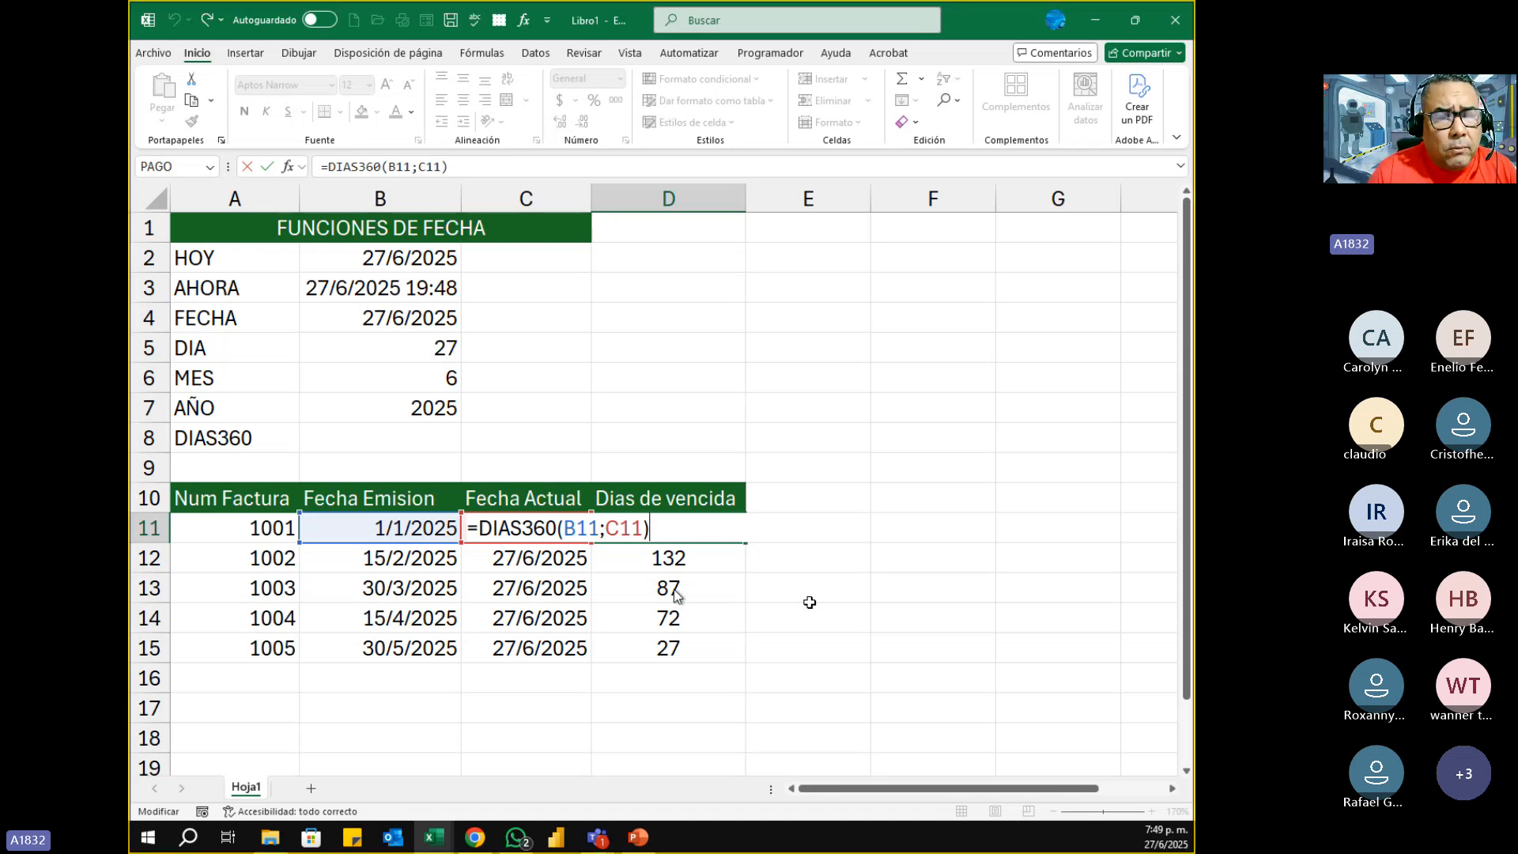
key(super+shift+s)
drag(172, 471, 767, 672)
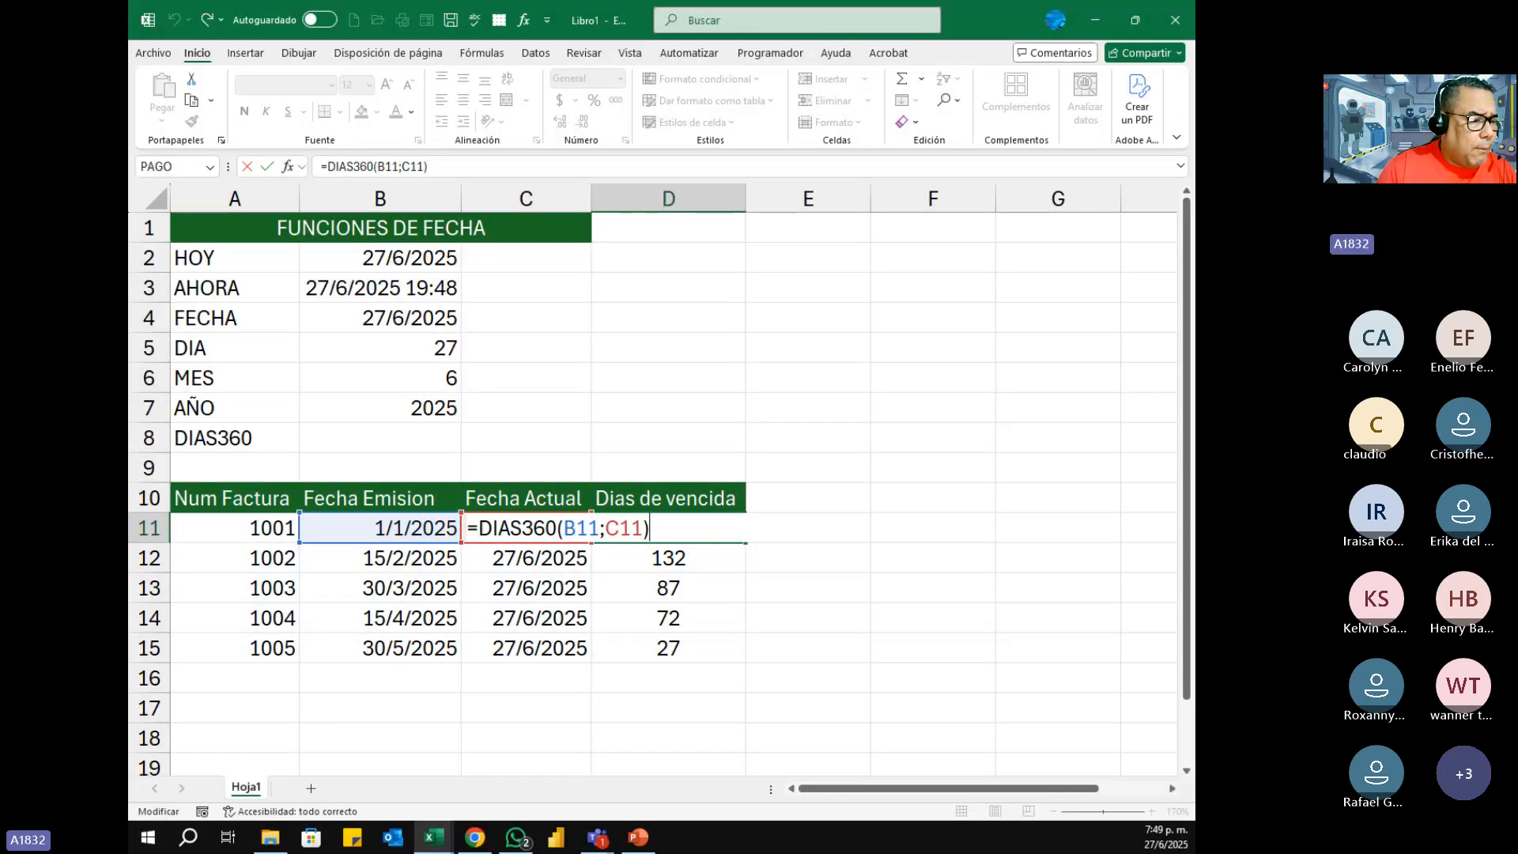
key(alt+Tab)
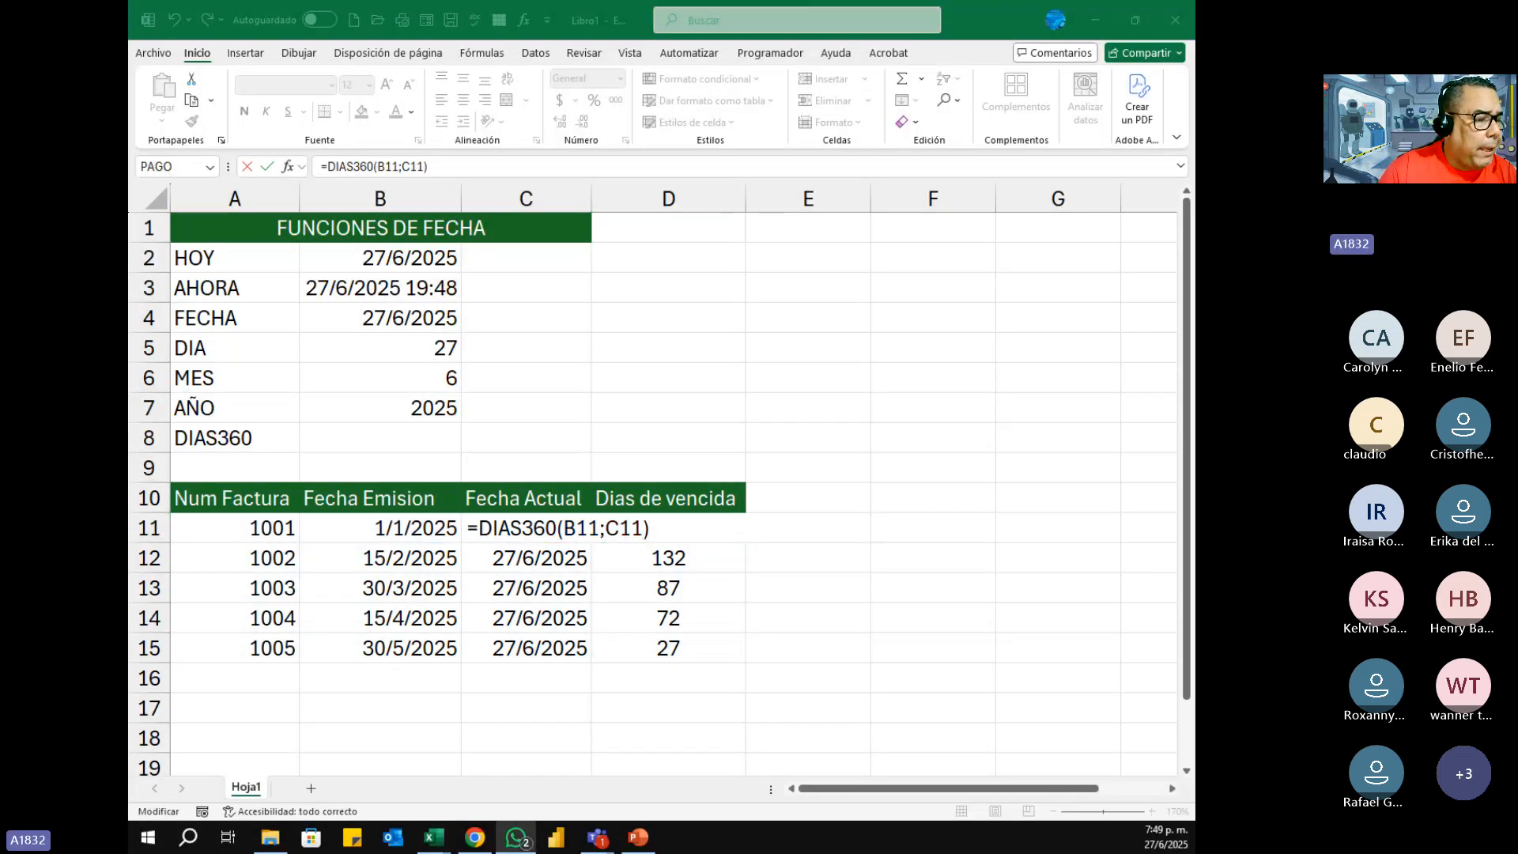
key(alt+Tab)
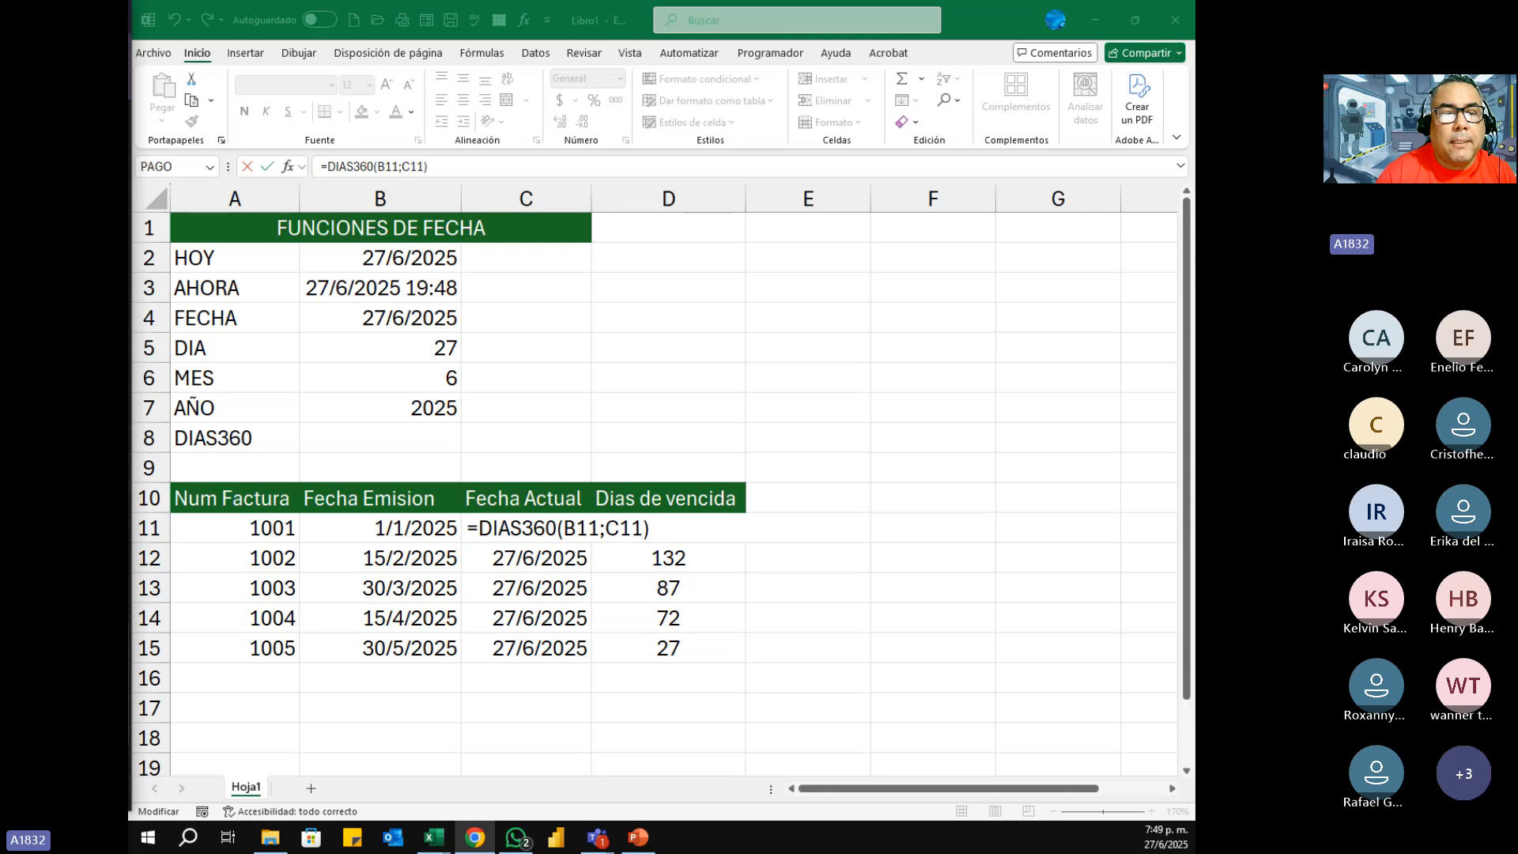
Step: Take a screen snip of the date functions in A1:B7 with cell formulas displayed temporarily in place of results
click(427, 256)
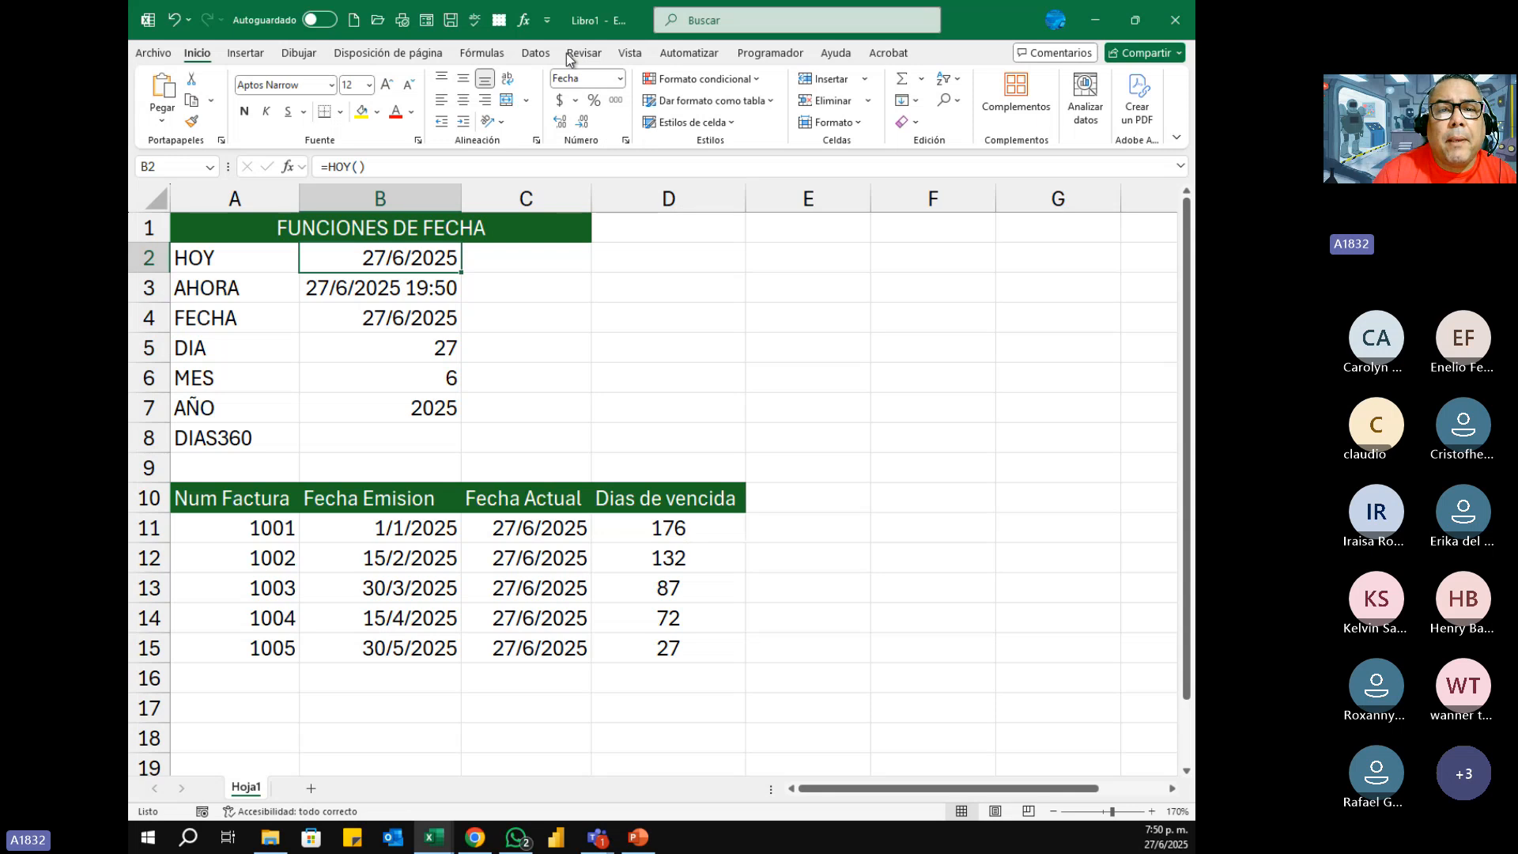
click(630, 57)
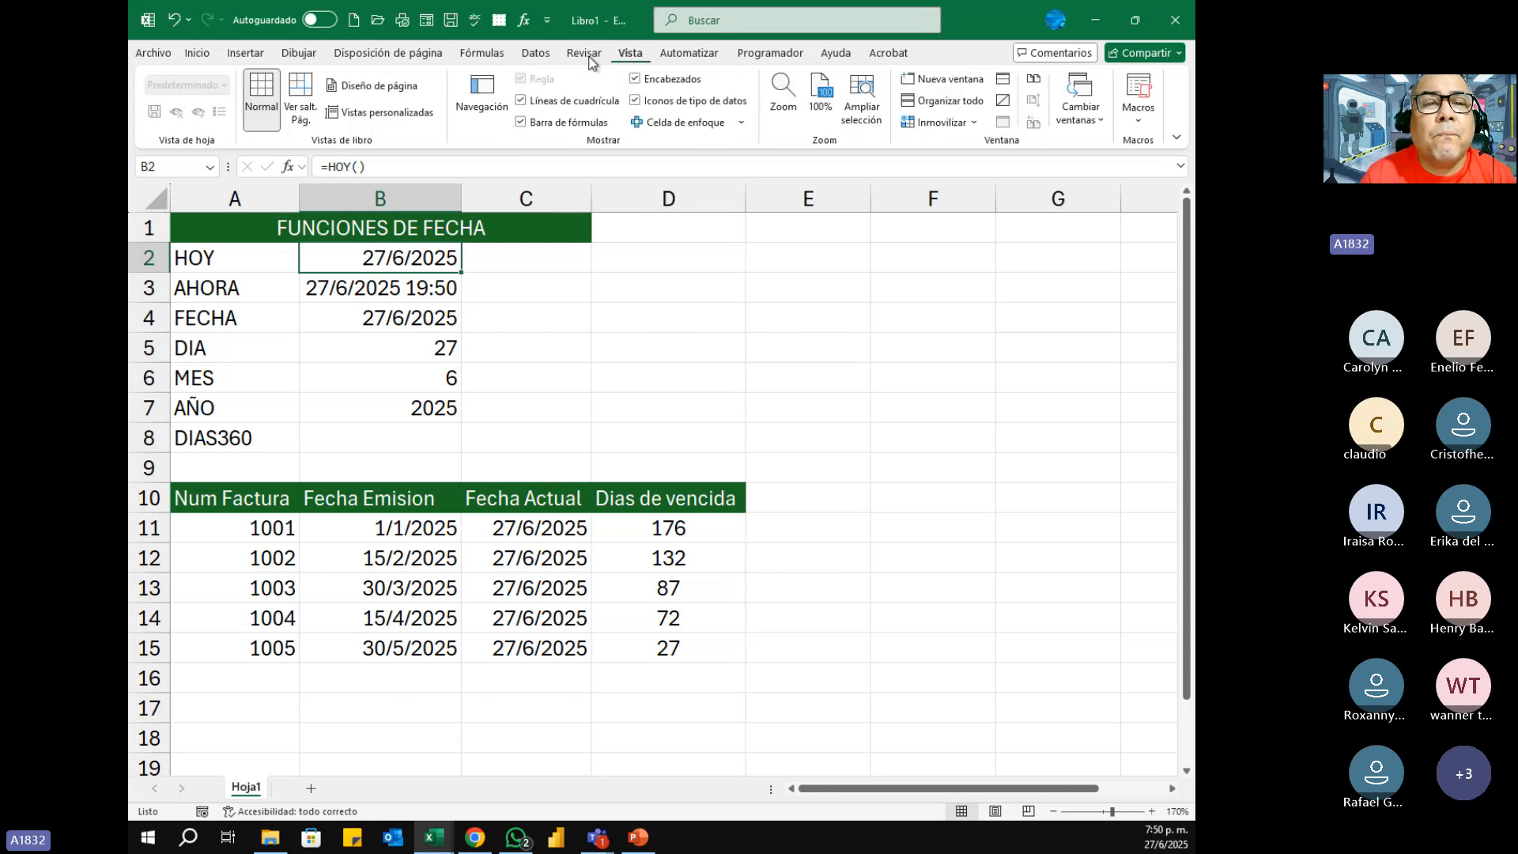
click(482, 53)
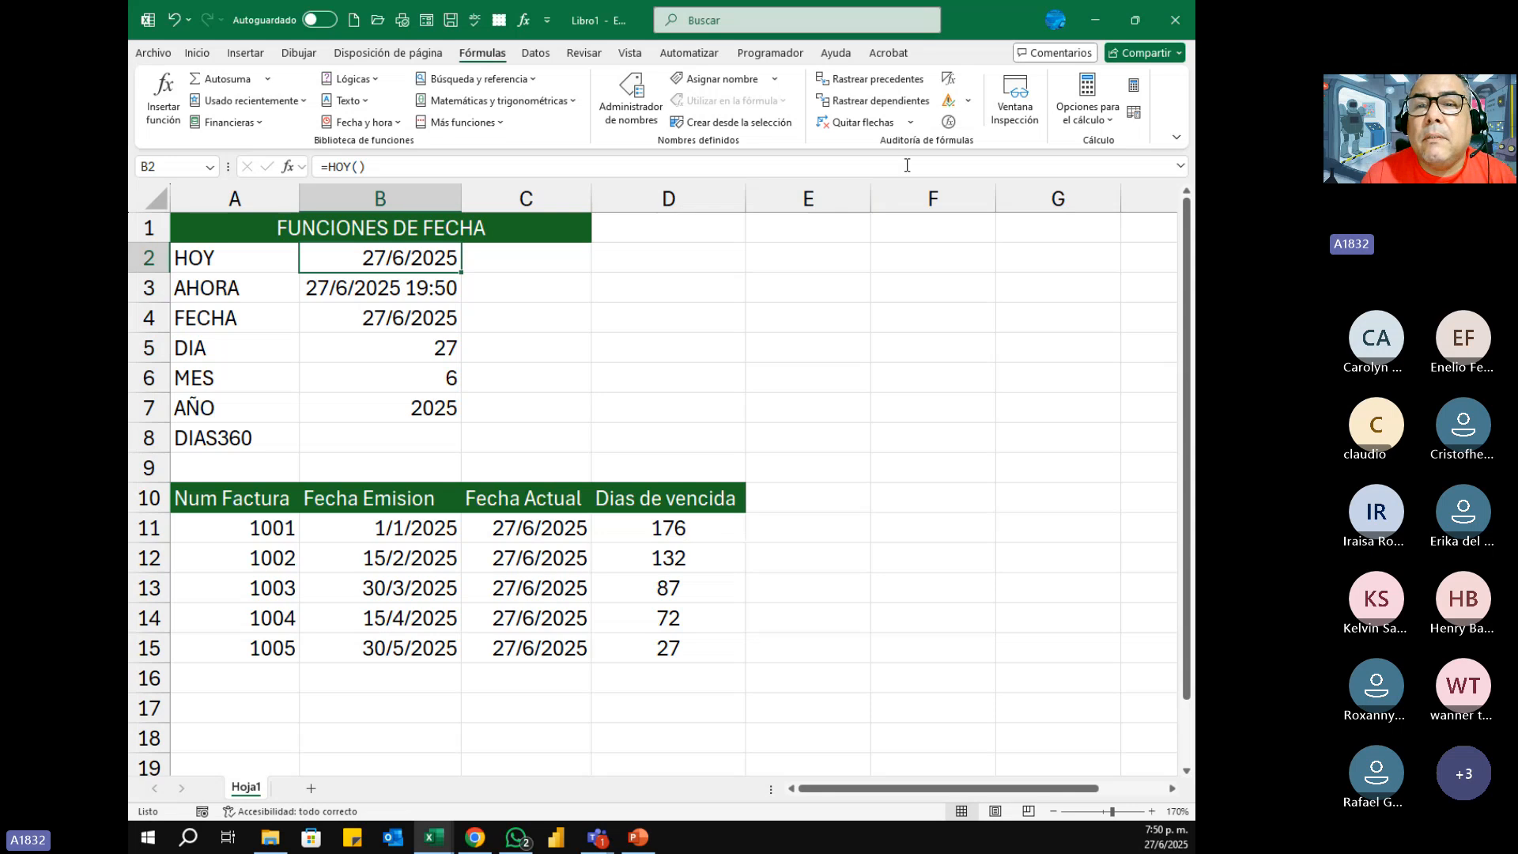
click(948, 79)
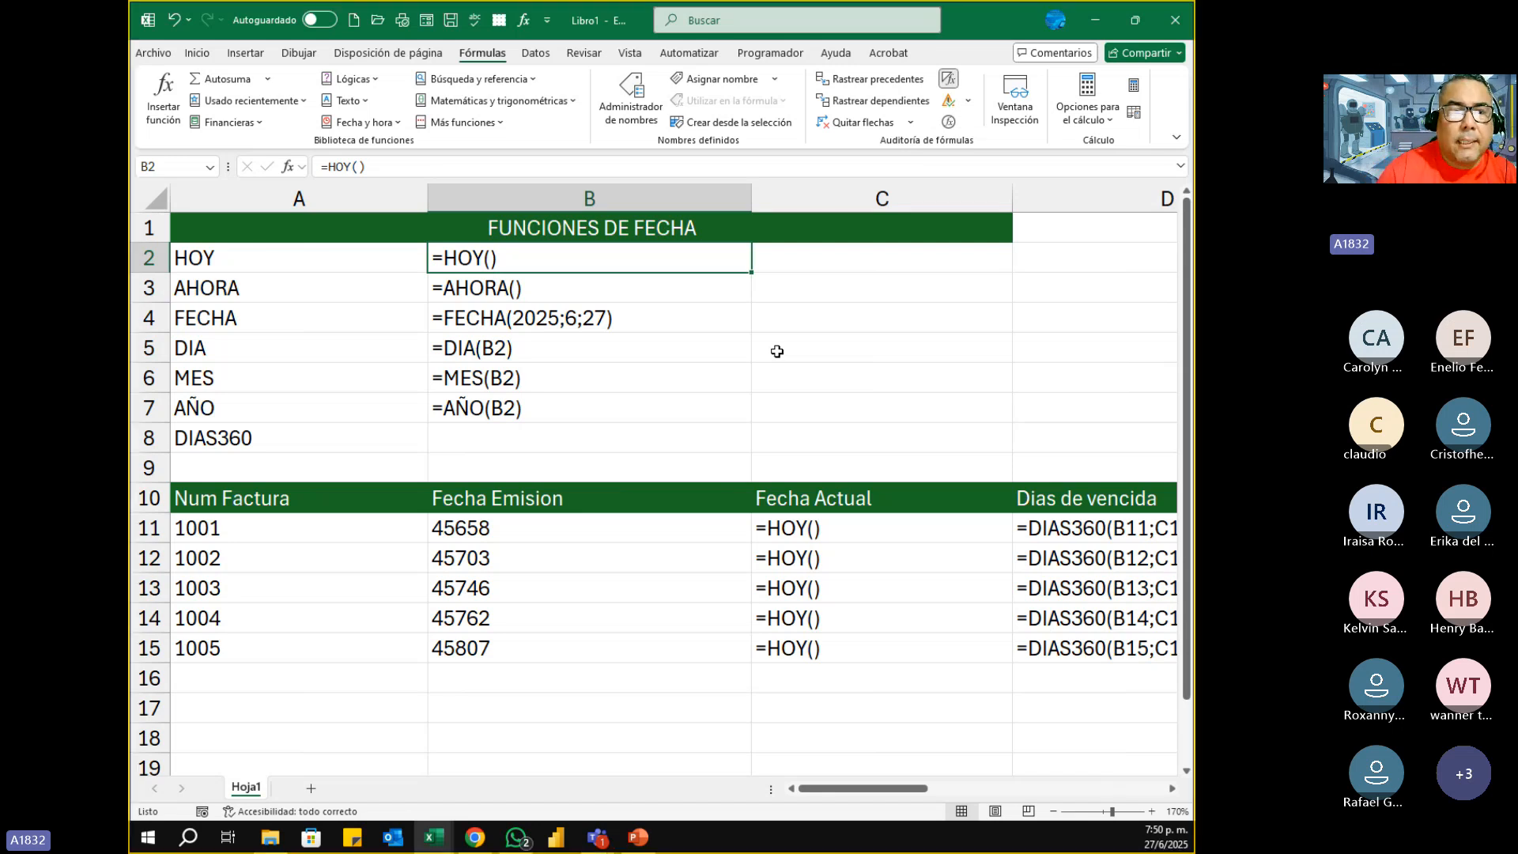
key(super+shift+s)
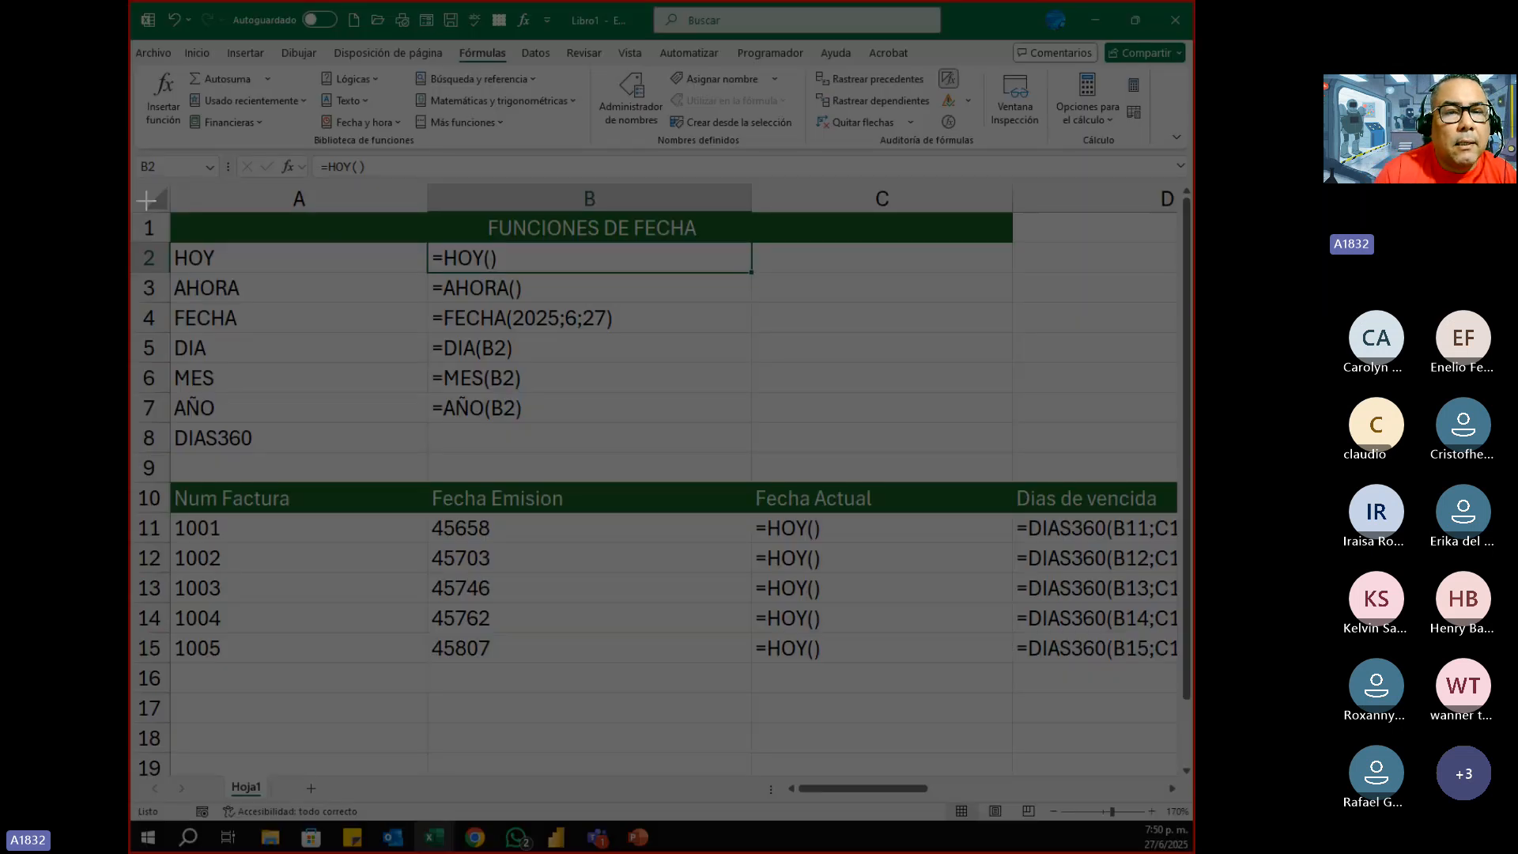
drag(134, 177, 757, 422)
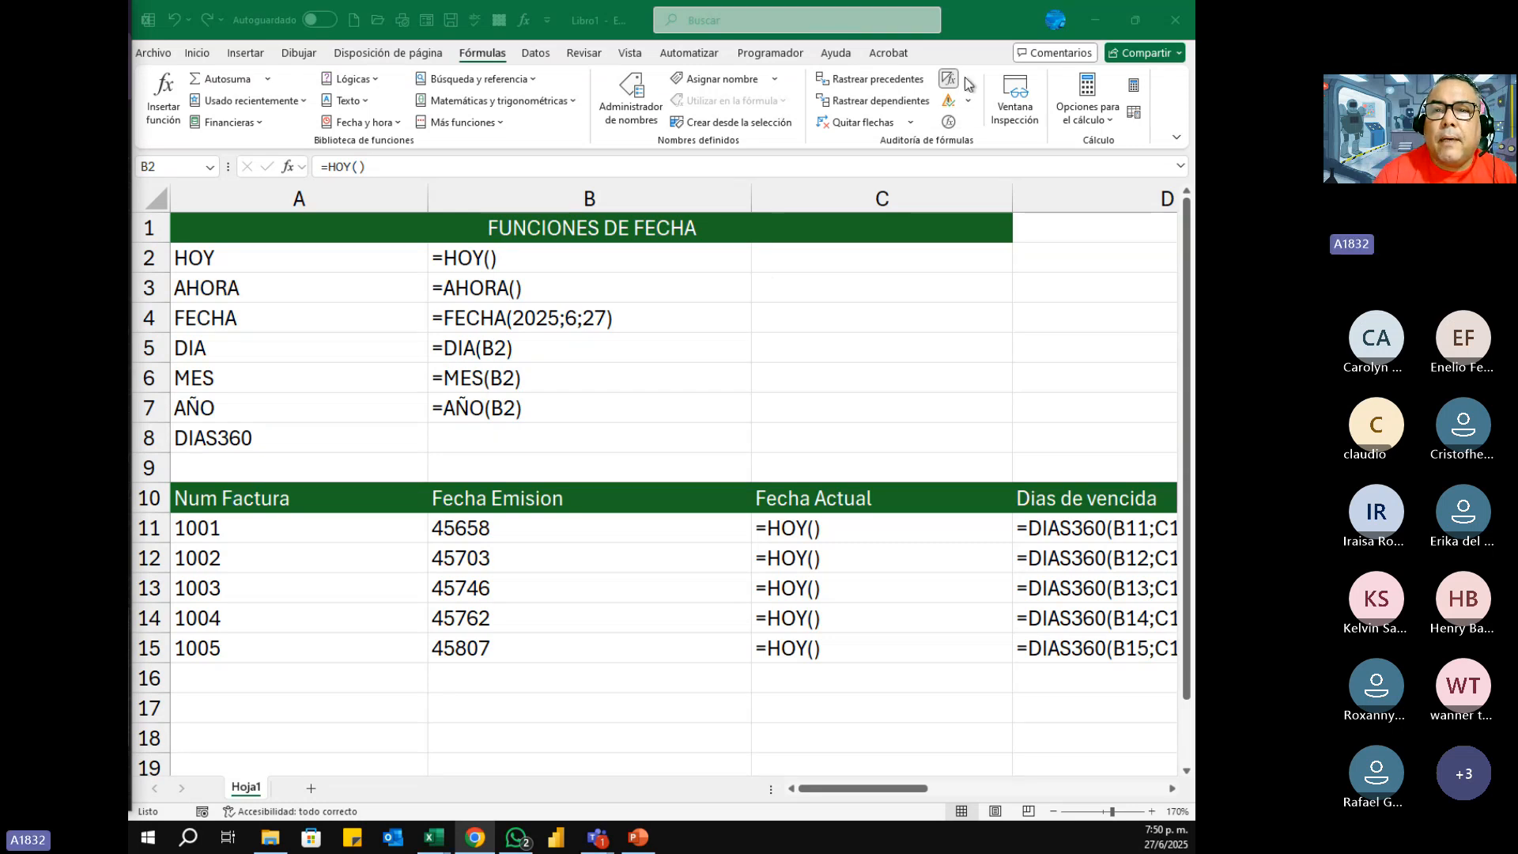
click(947, 78)
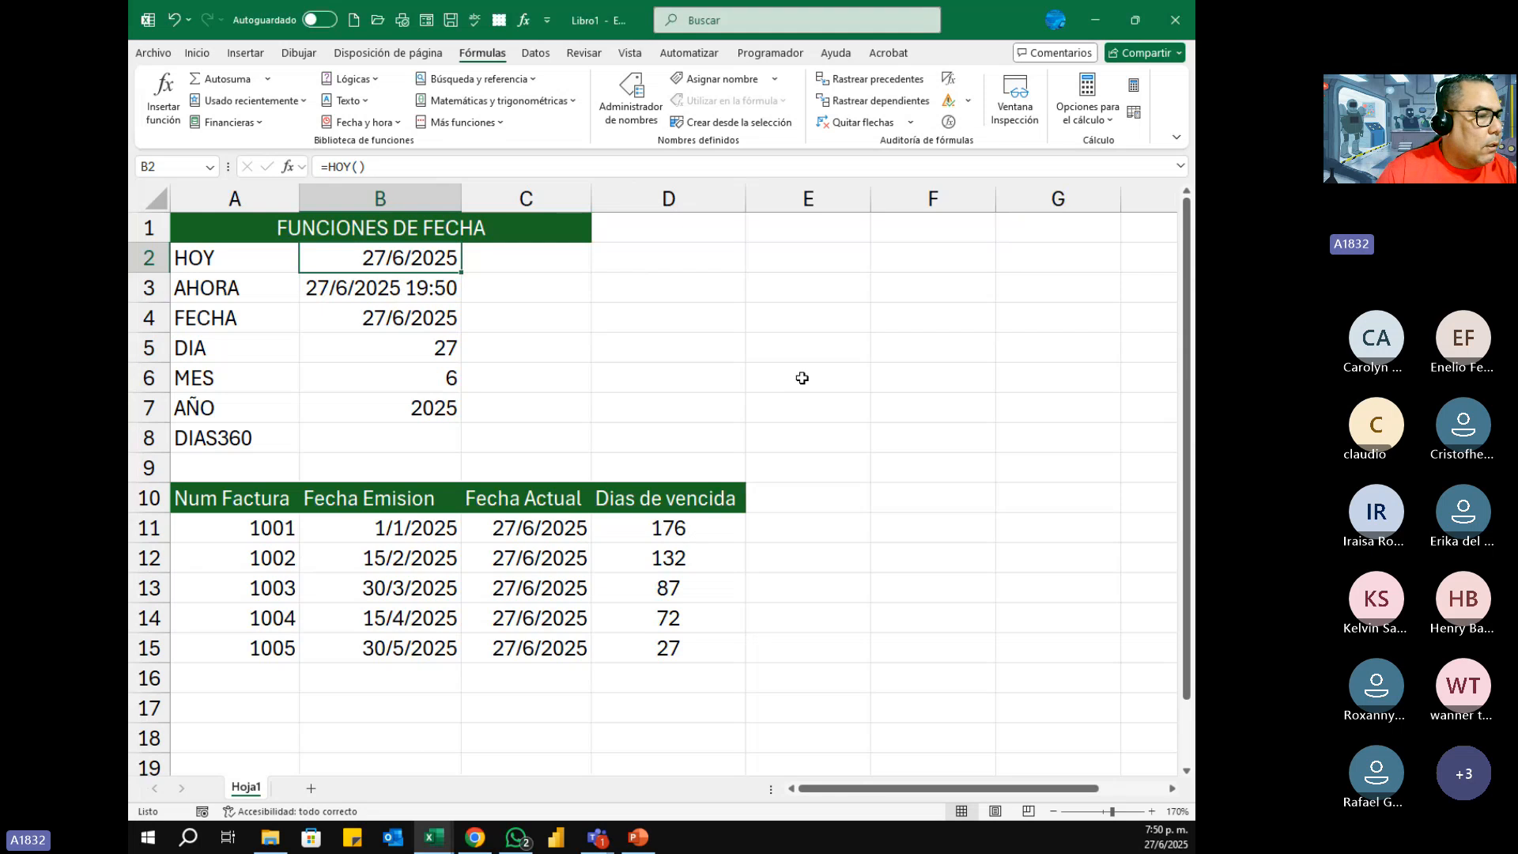
key(alt+Tab)
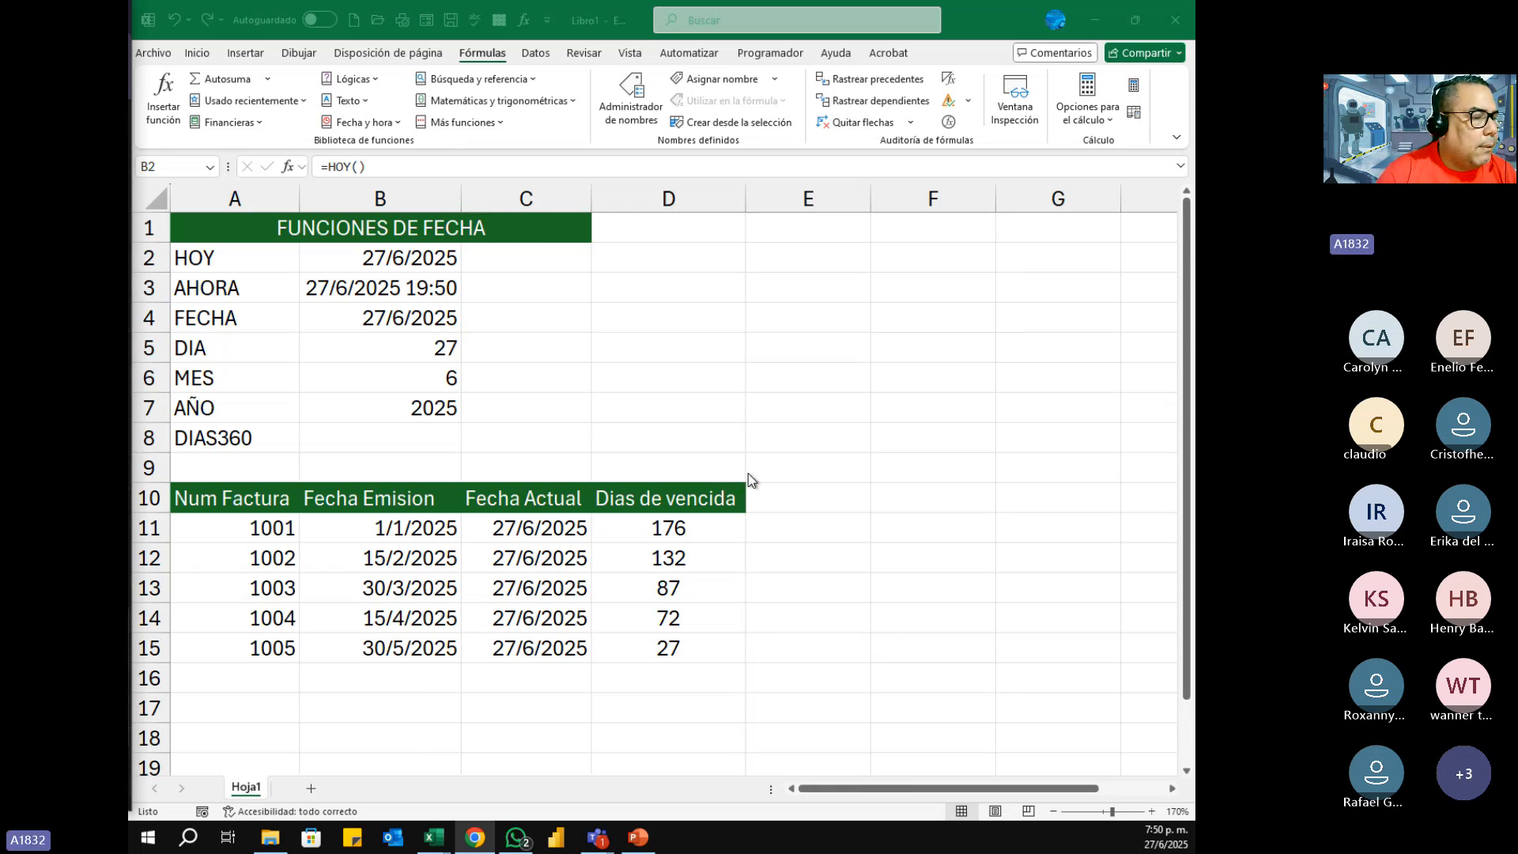
Step: Display the cell formulas again with column B narrowed and take a screen snip of the invoice table in A10:D15
click(947, 100)
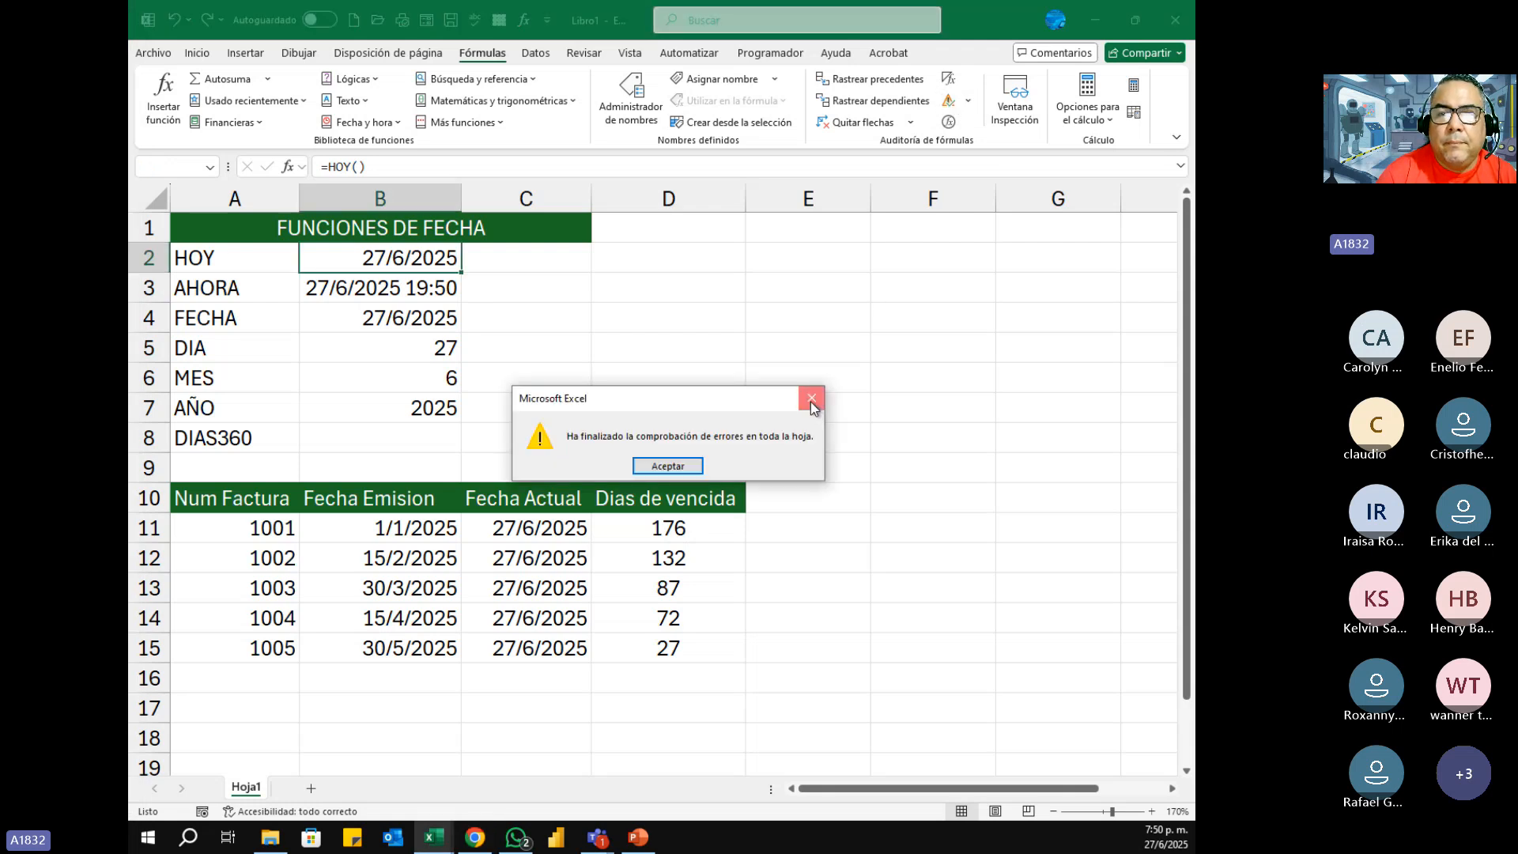
click(812, 396)
click(948, 78)
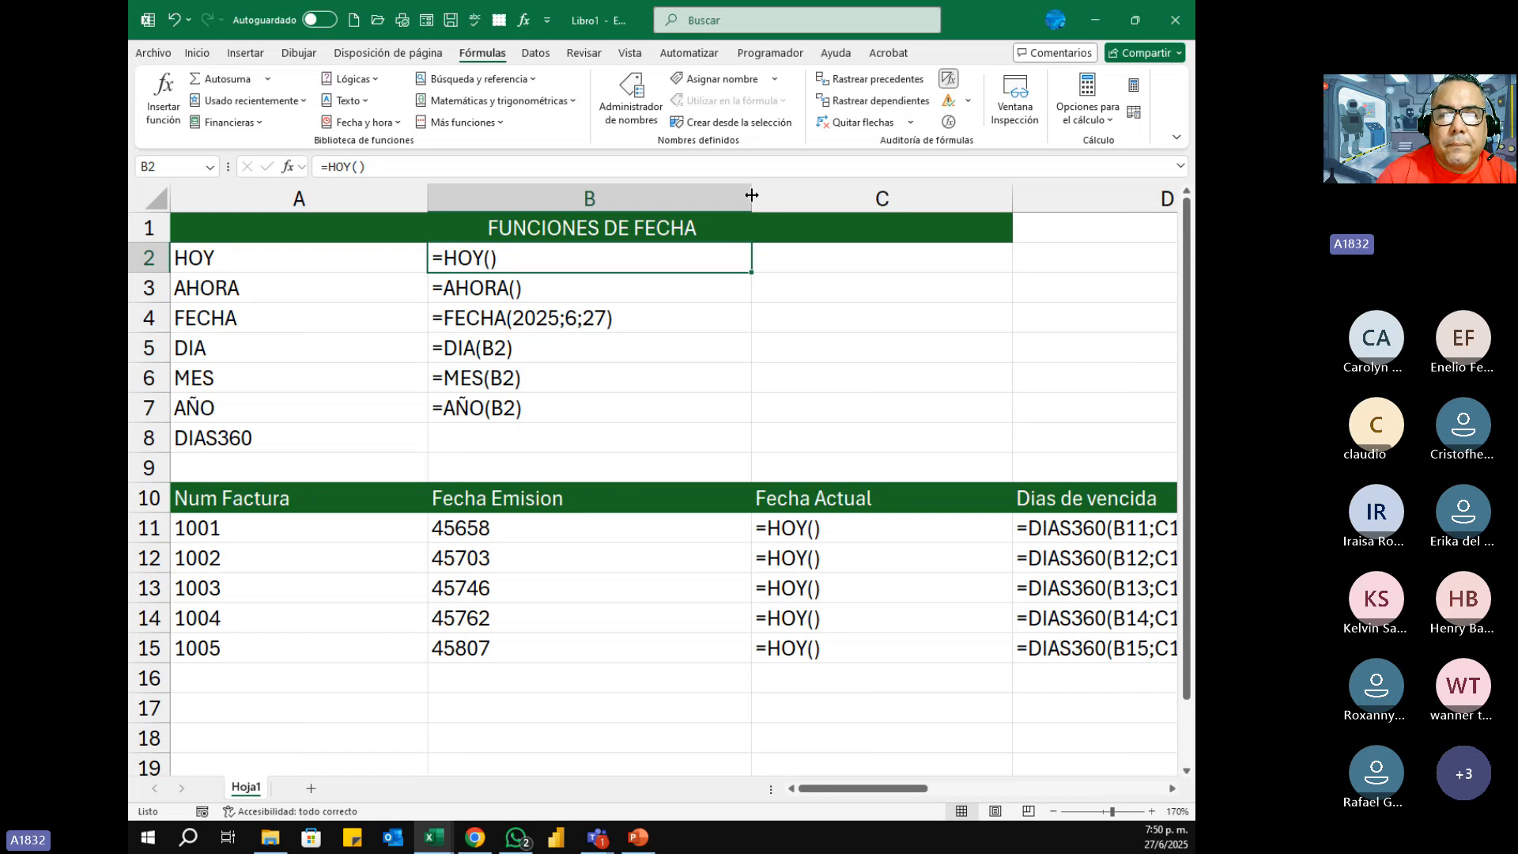
drag(751, 196, 622, 212)
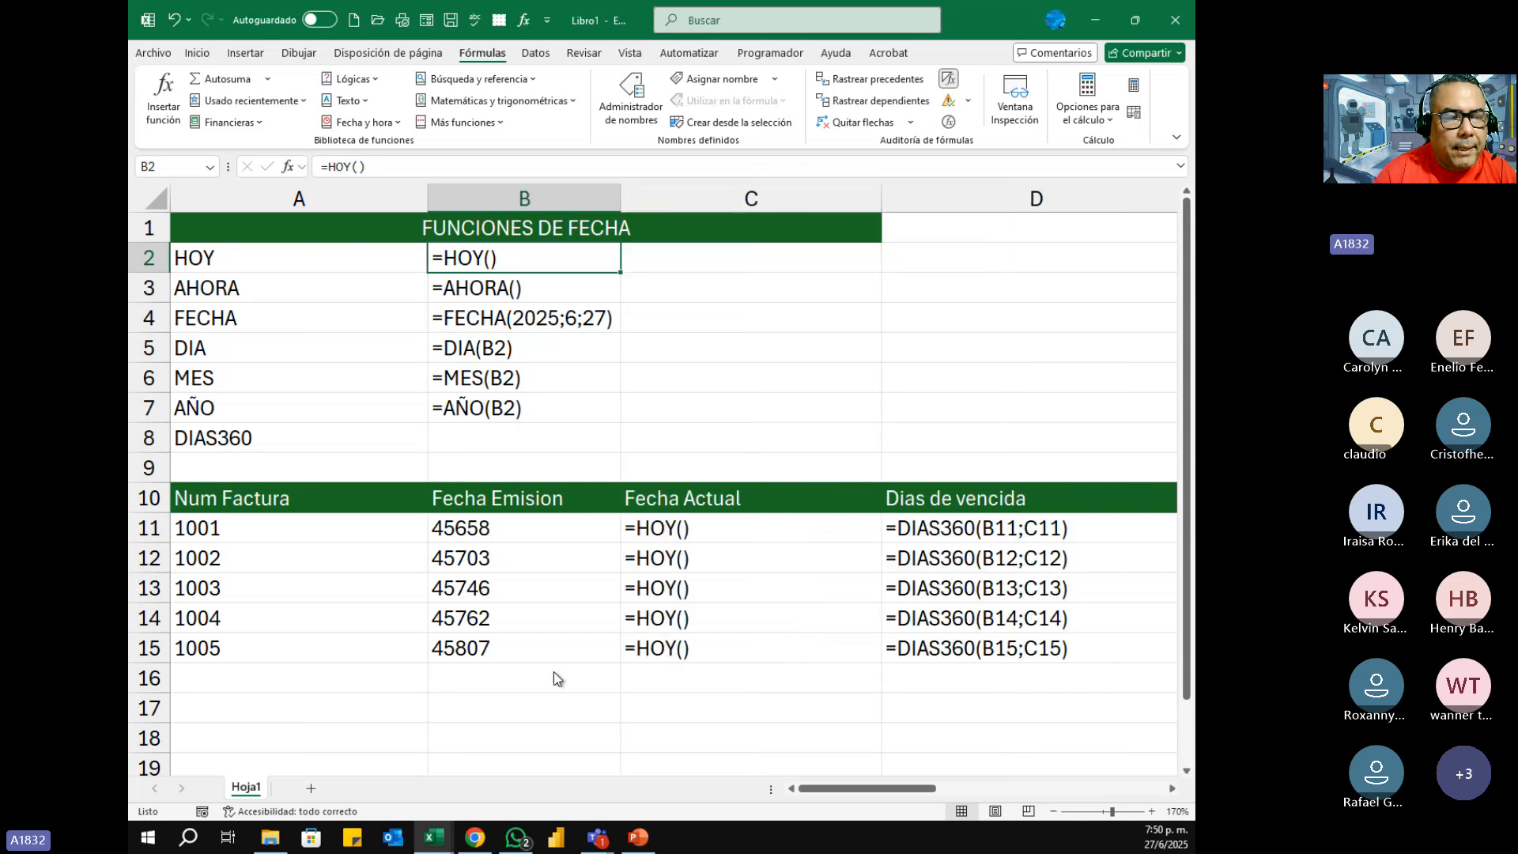
key(super+shift+s)
drag(137, 478, 1136, 676)
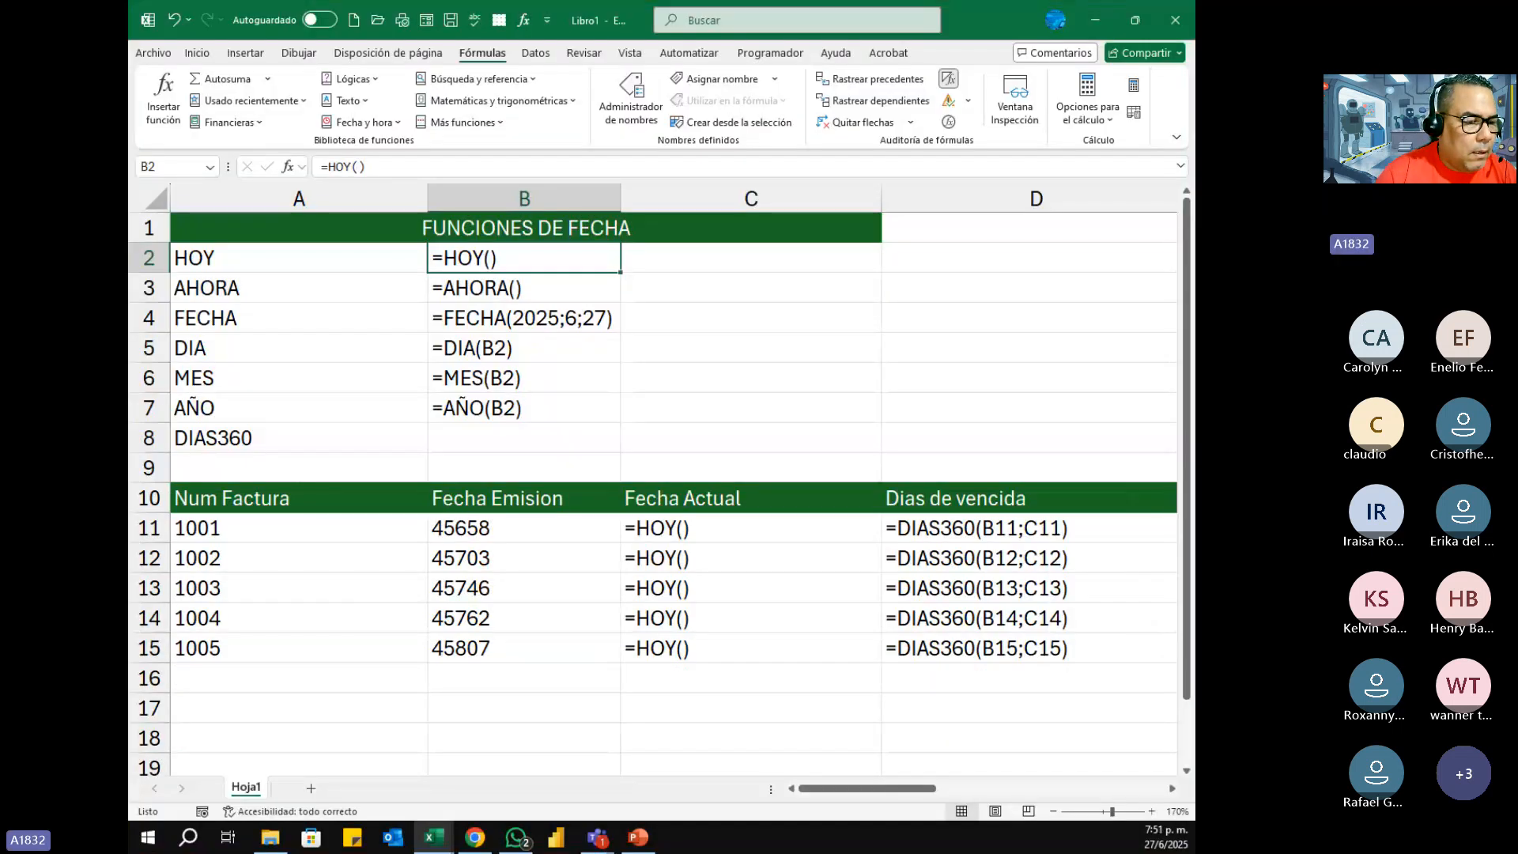
key(alt+Tab)
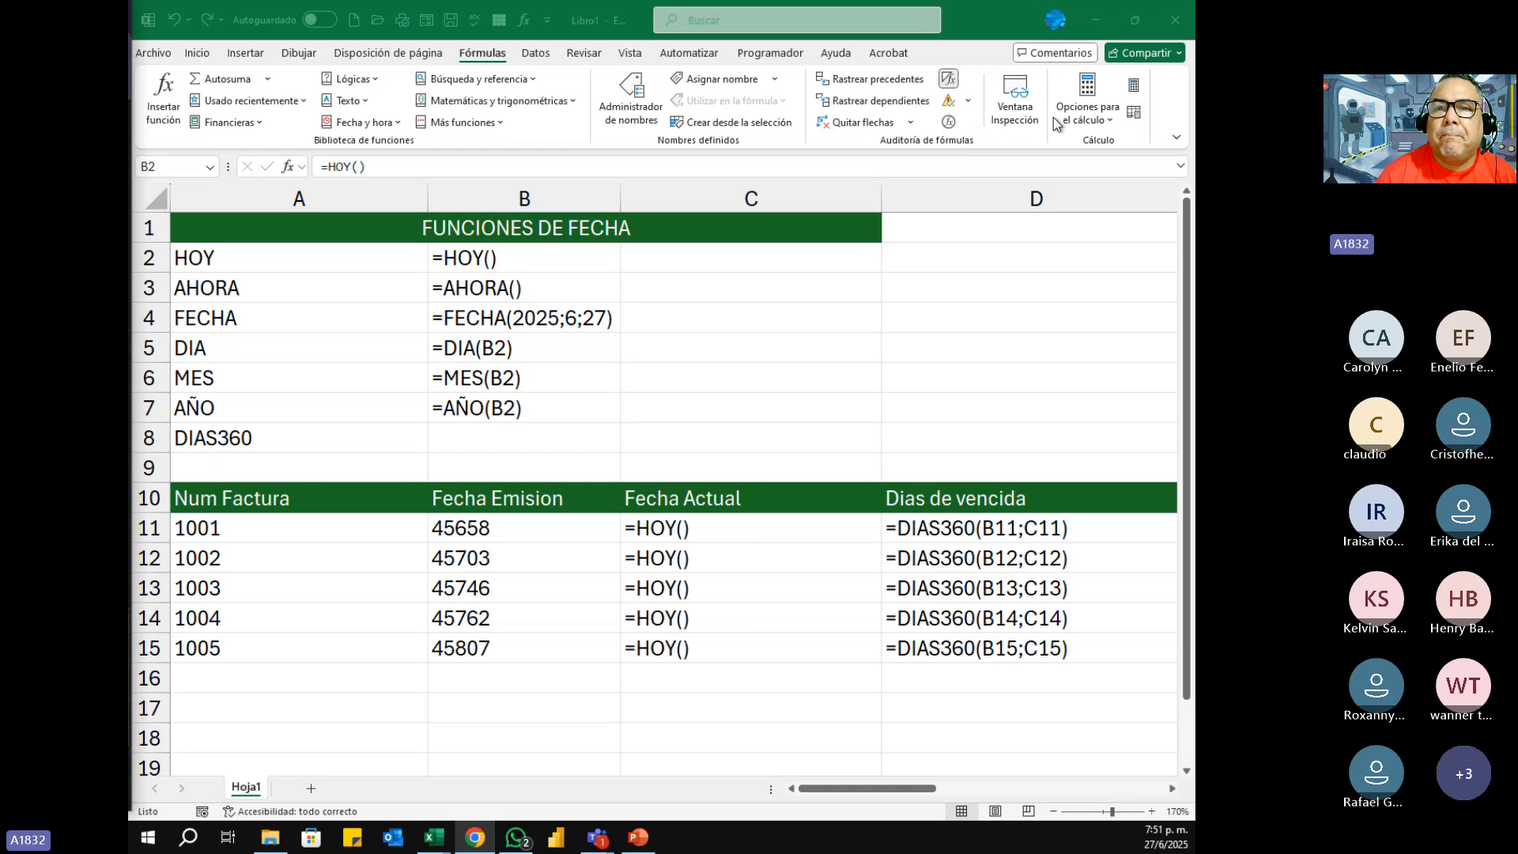
Step: Return the sheet to showing results instead of formulas and widen column B slightly
click(947, 83)
click(946, 82)
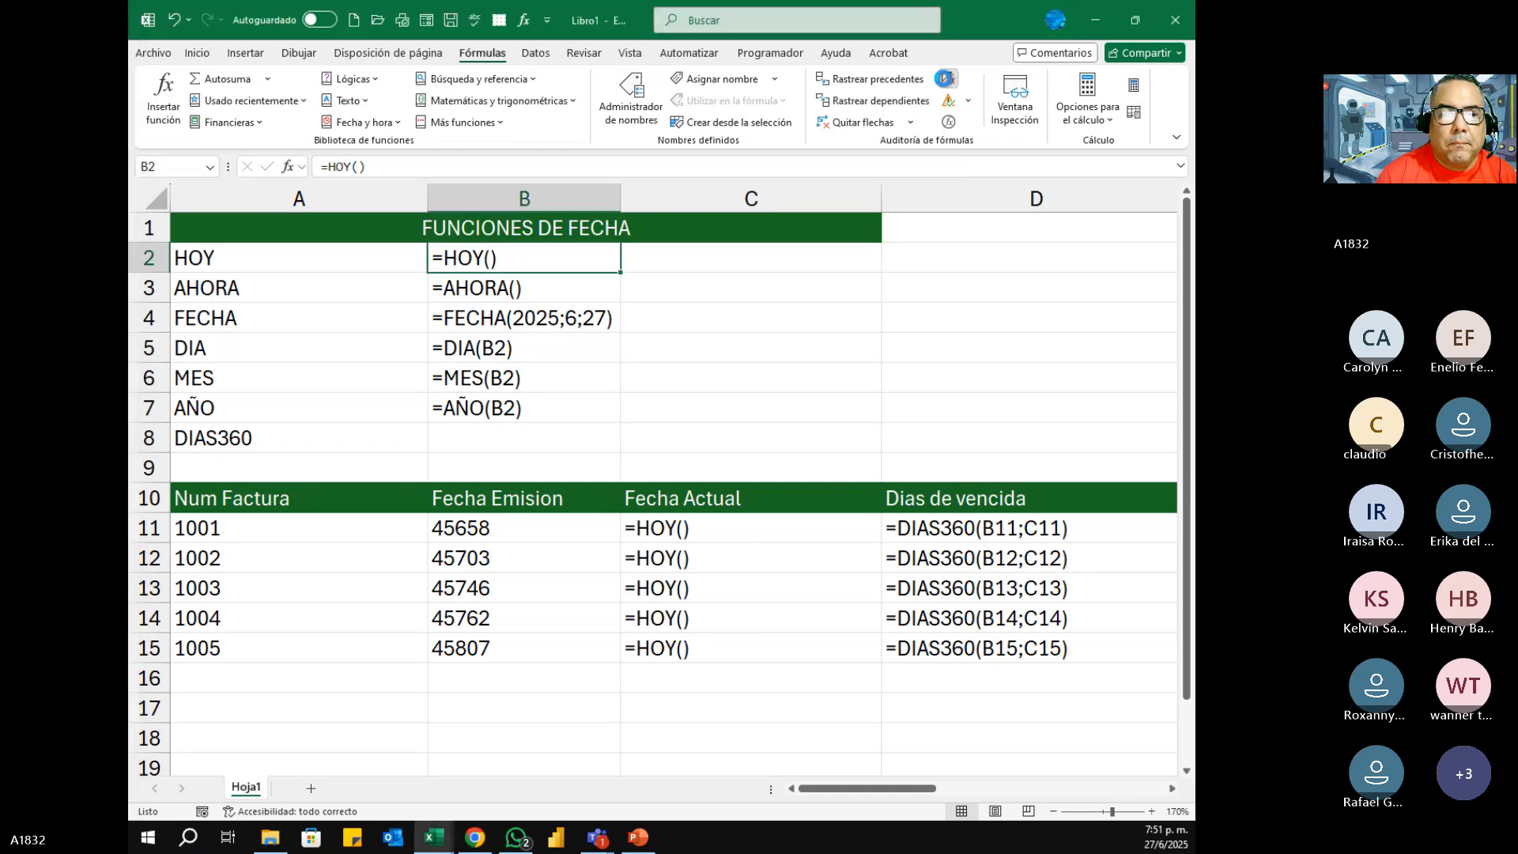
double_click(395, 200)
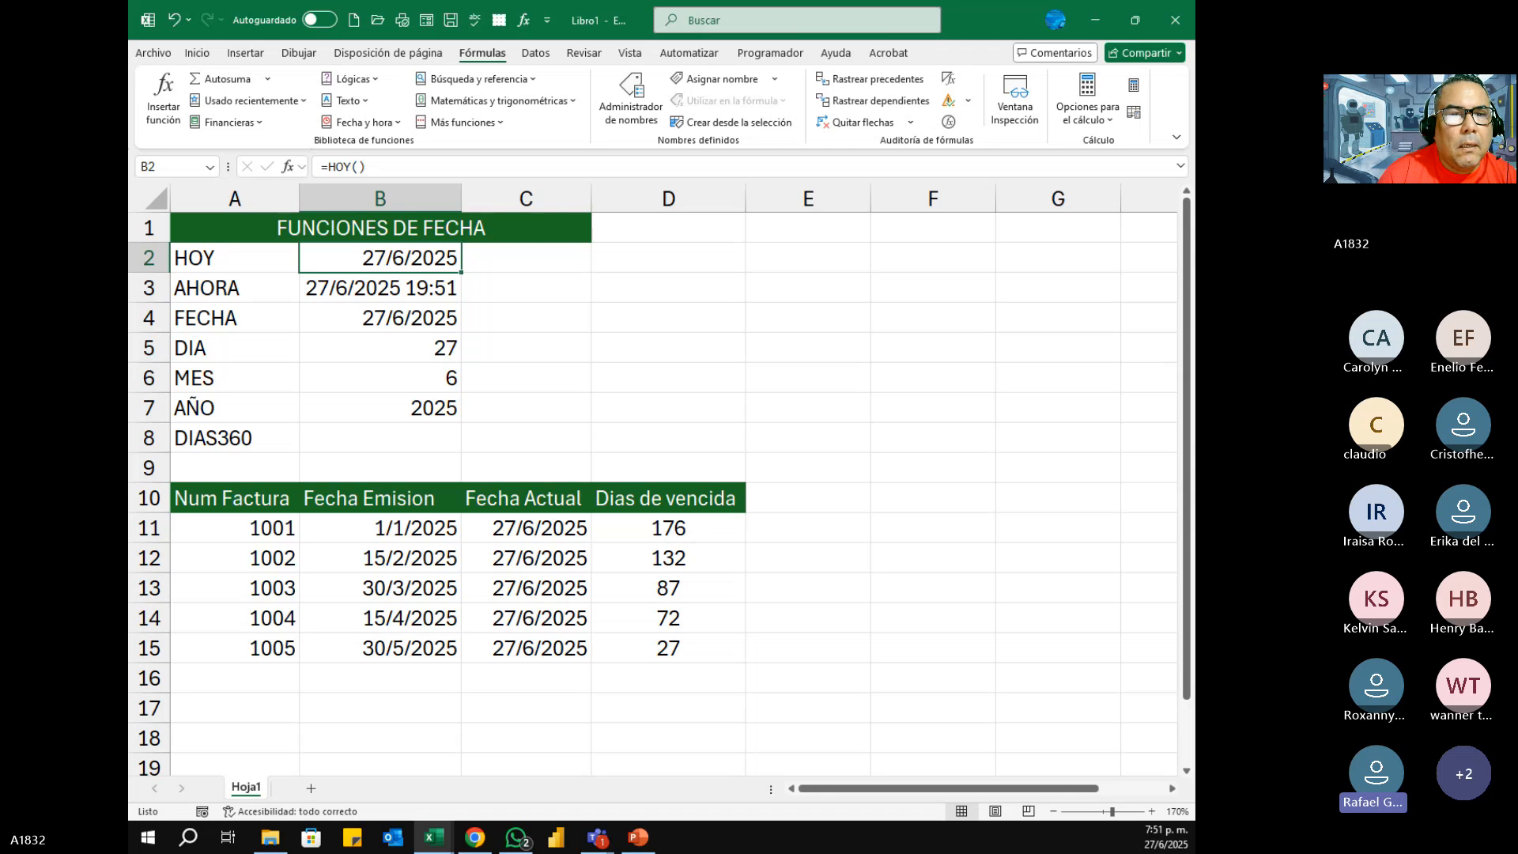
drag(460, 198, 467, 198)
click(549, 337)
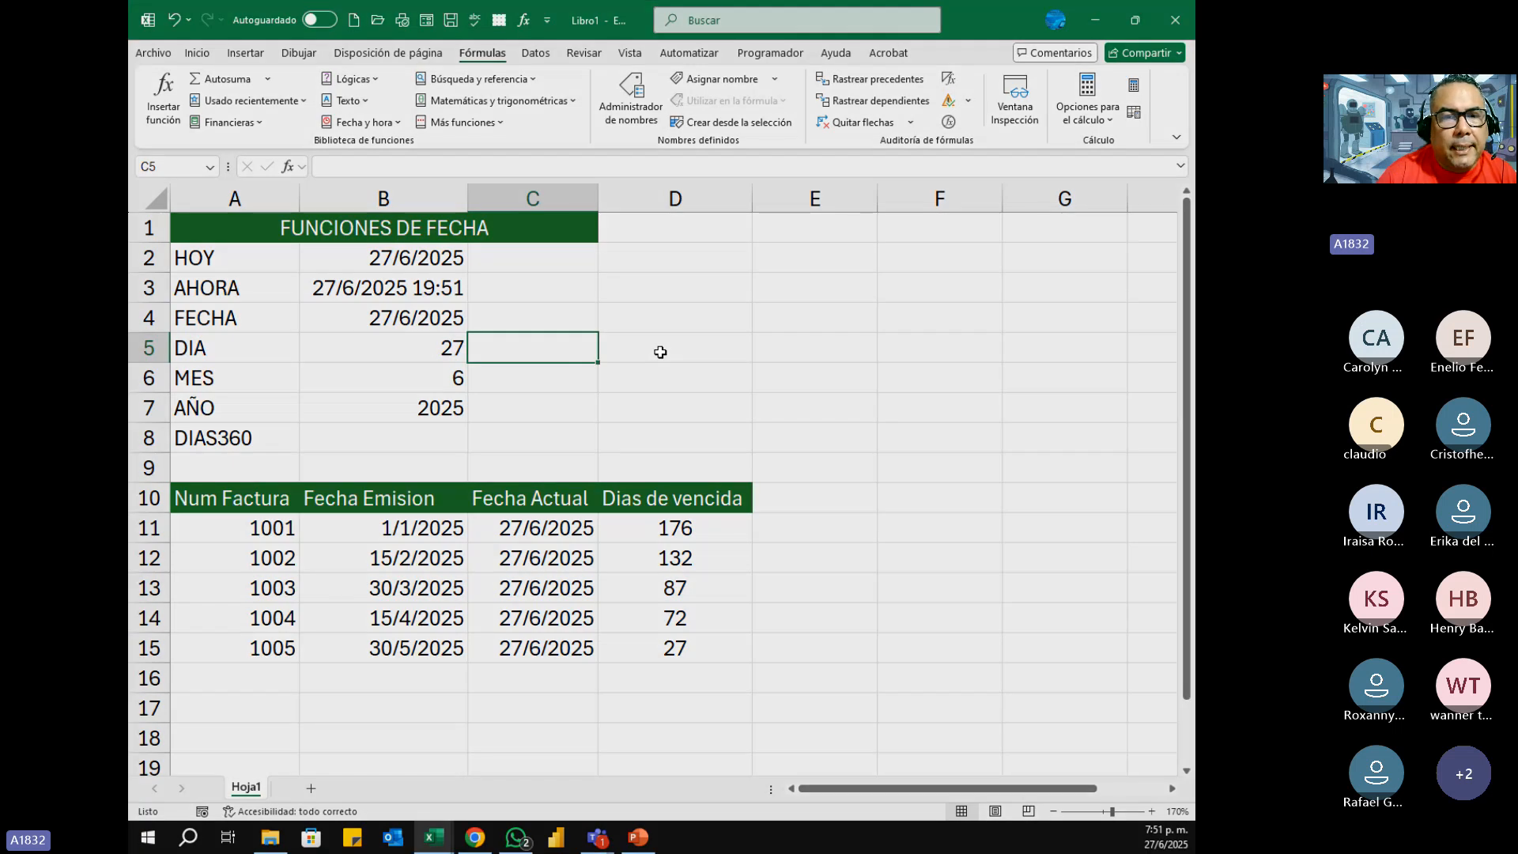
key(super+shift+s)
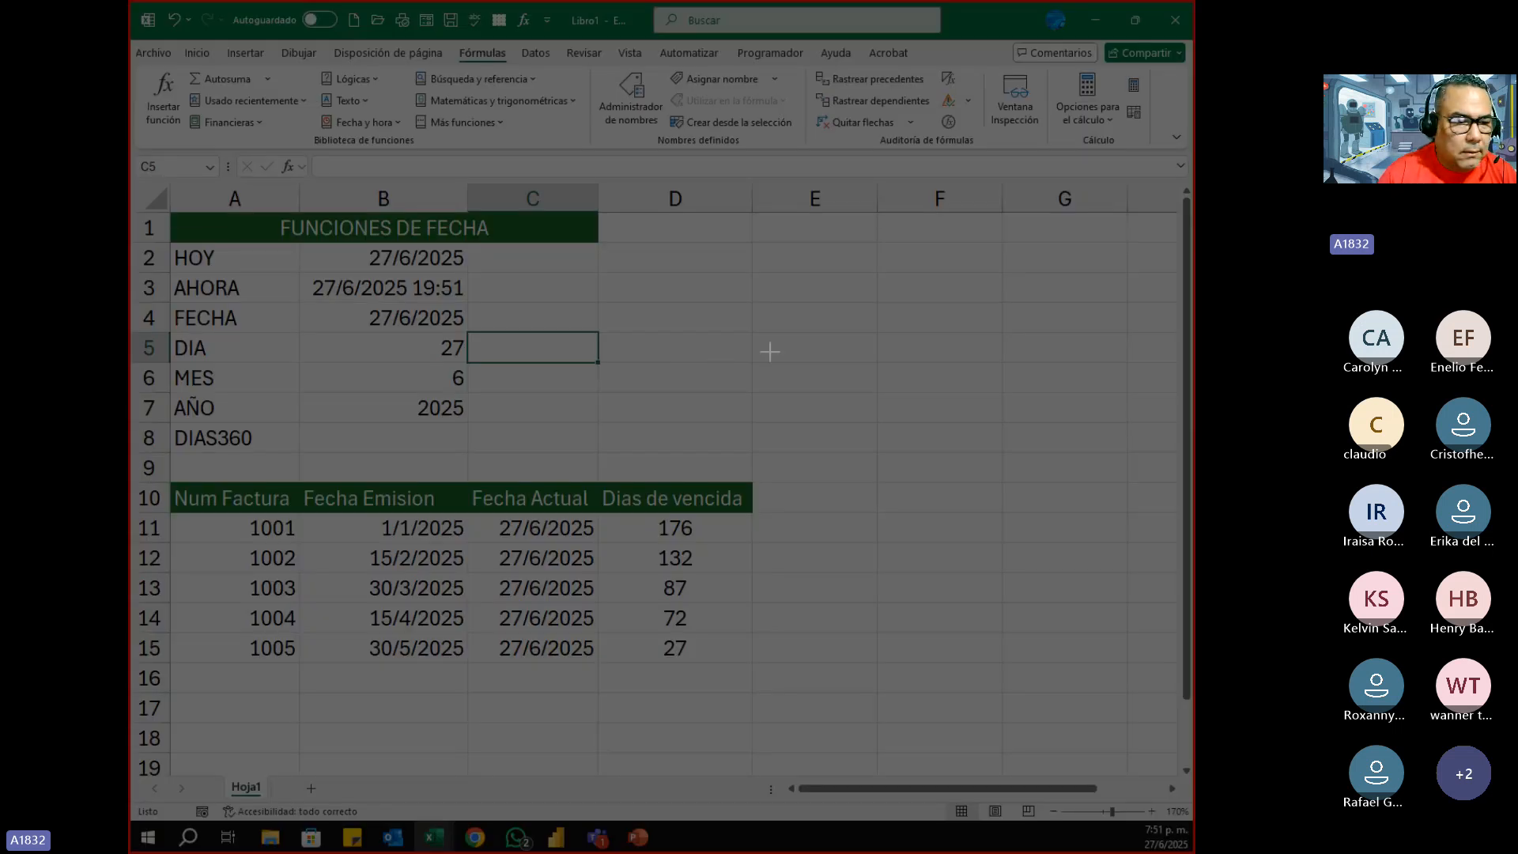
key(Escape)
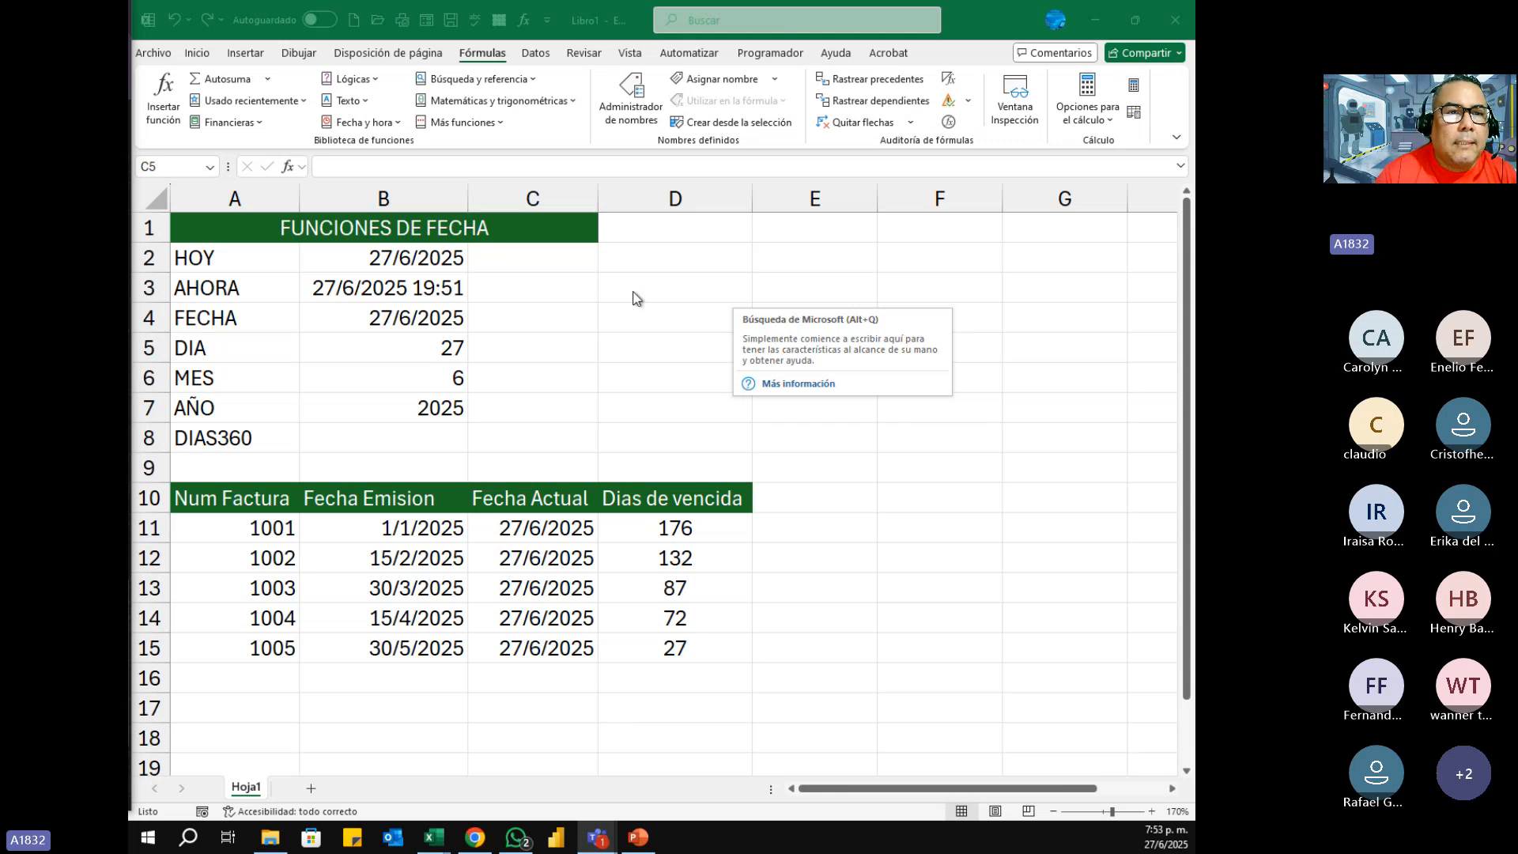
click(196, 53)
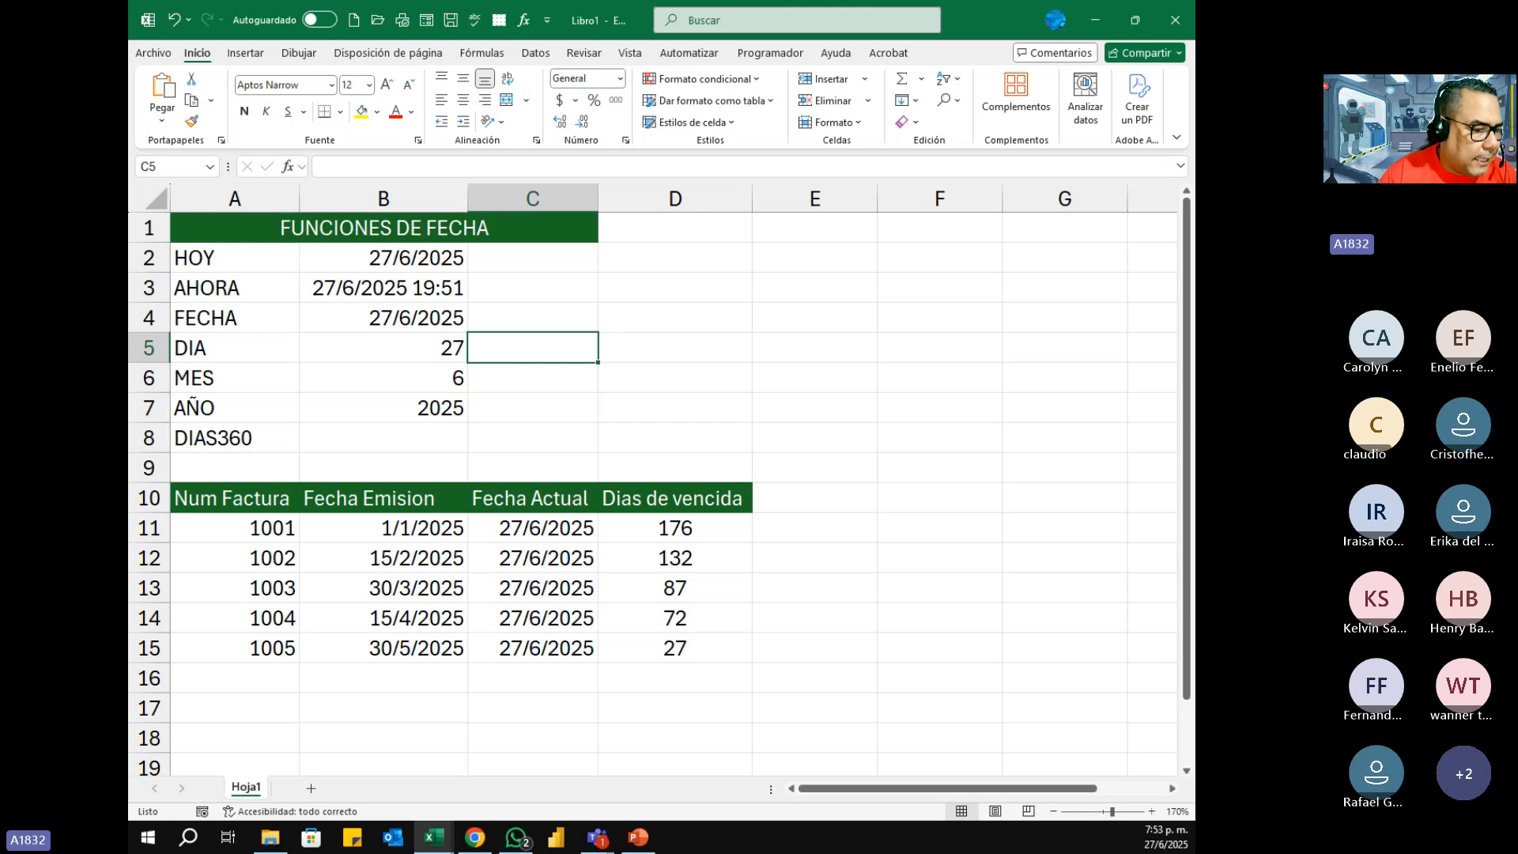
Step: Open the class assignment workbook containing the Factura sheet from File Explorer
key(super+e)
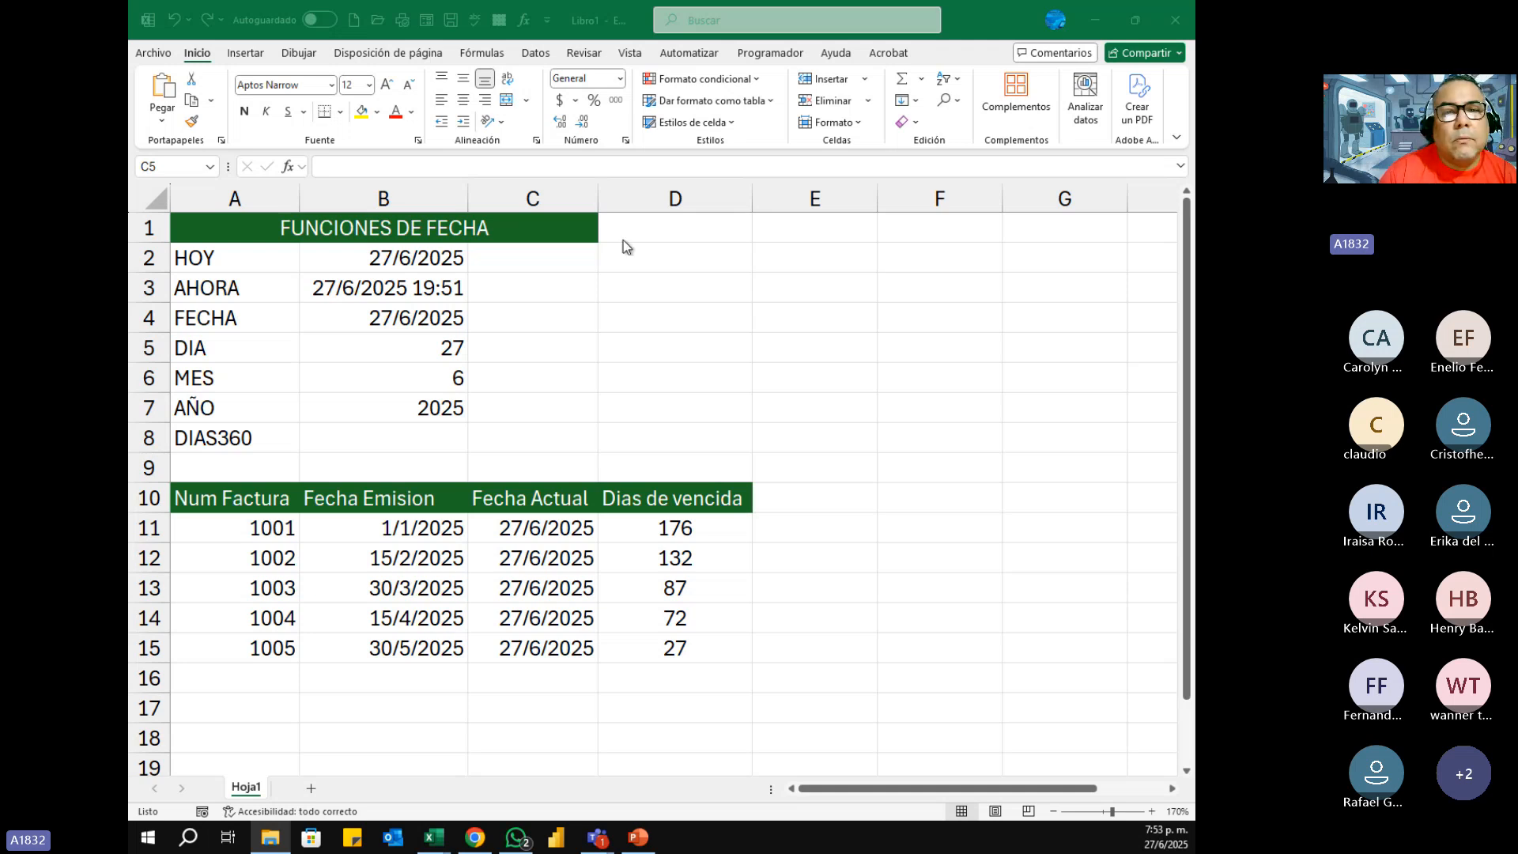
click(736, 129)
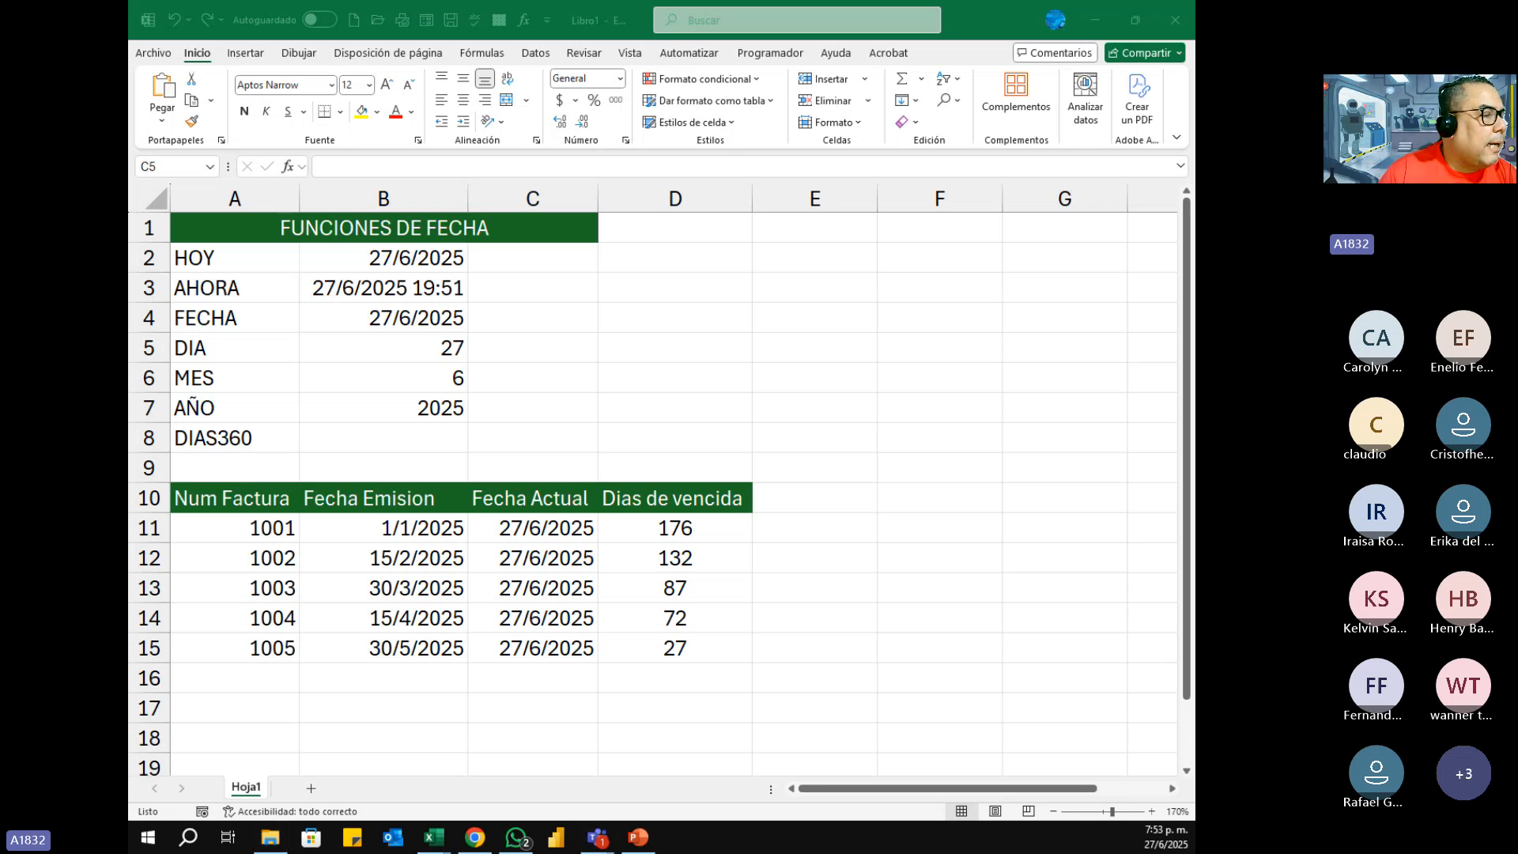
key(alt+Tab)
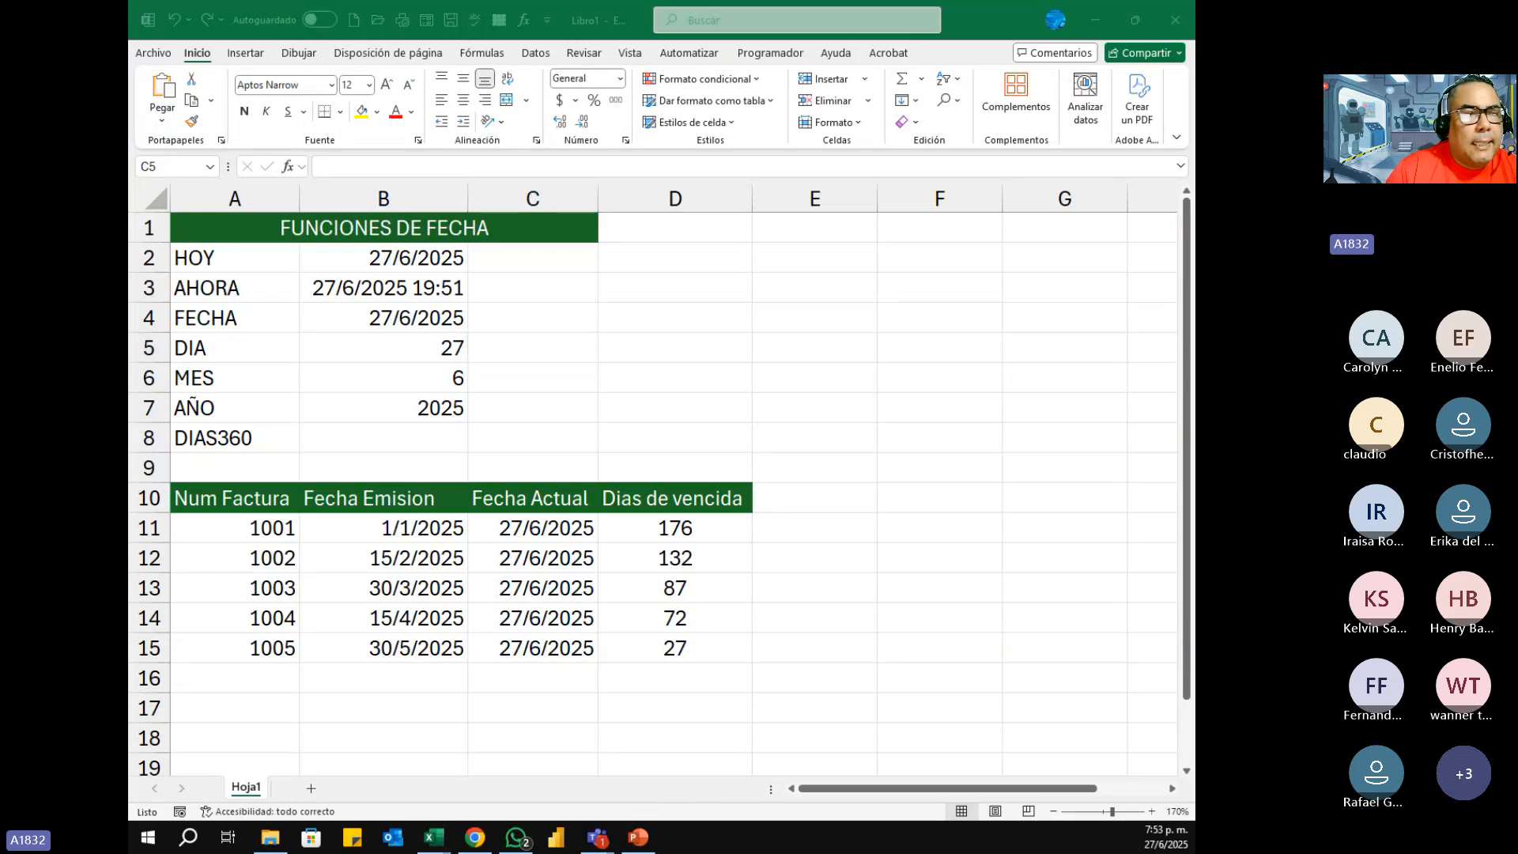
key(alt+Tab)
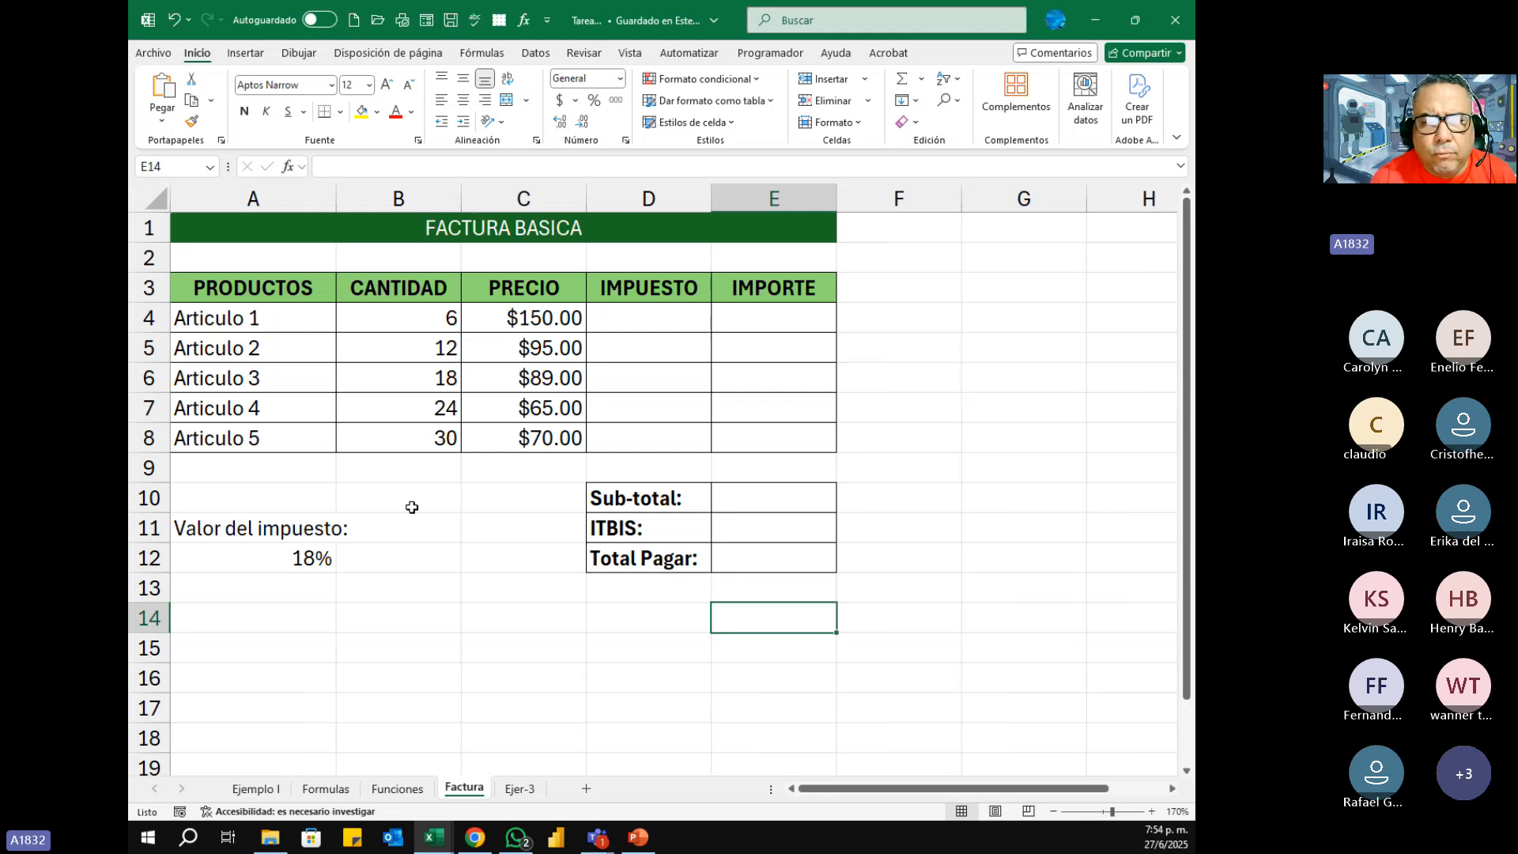
Step: Look through the Funciones, Formulas, Ejemplo I and Factura sheets of the assignment workbook
click(408, 792)
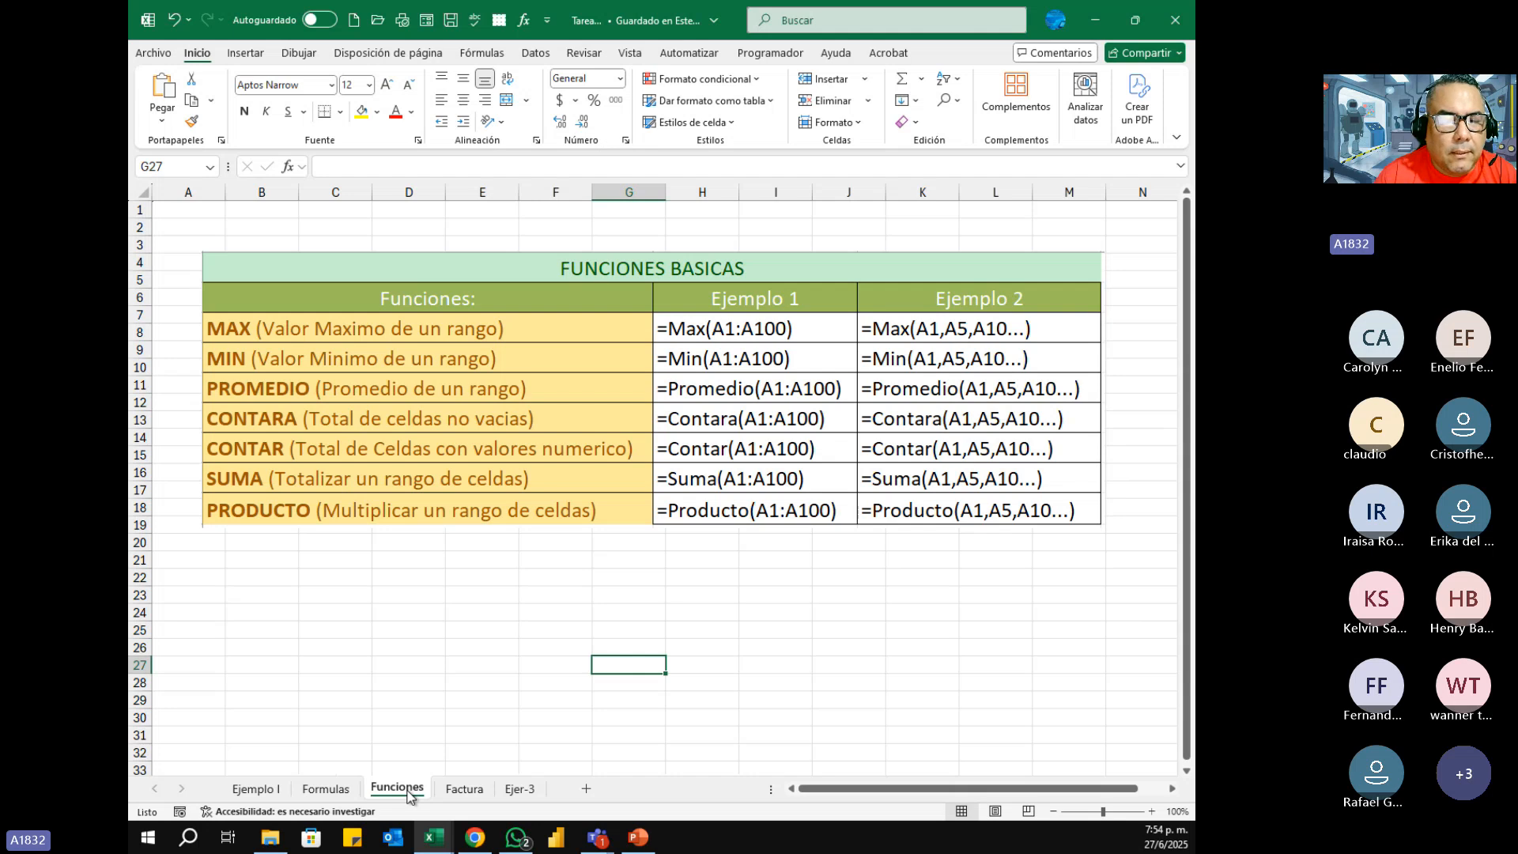
click(345, 791)
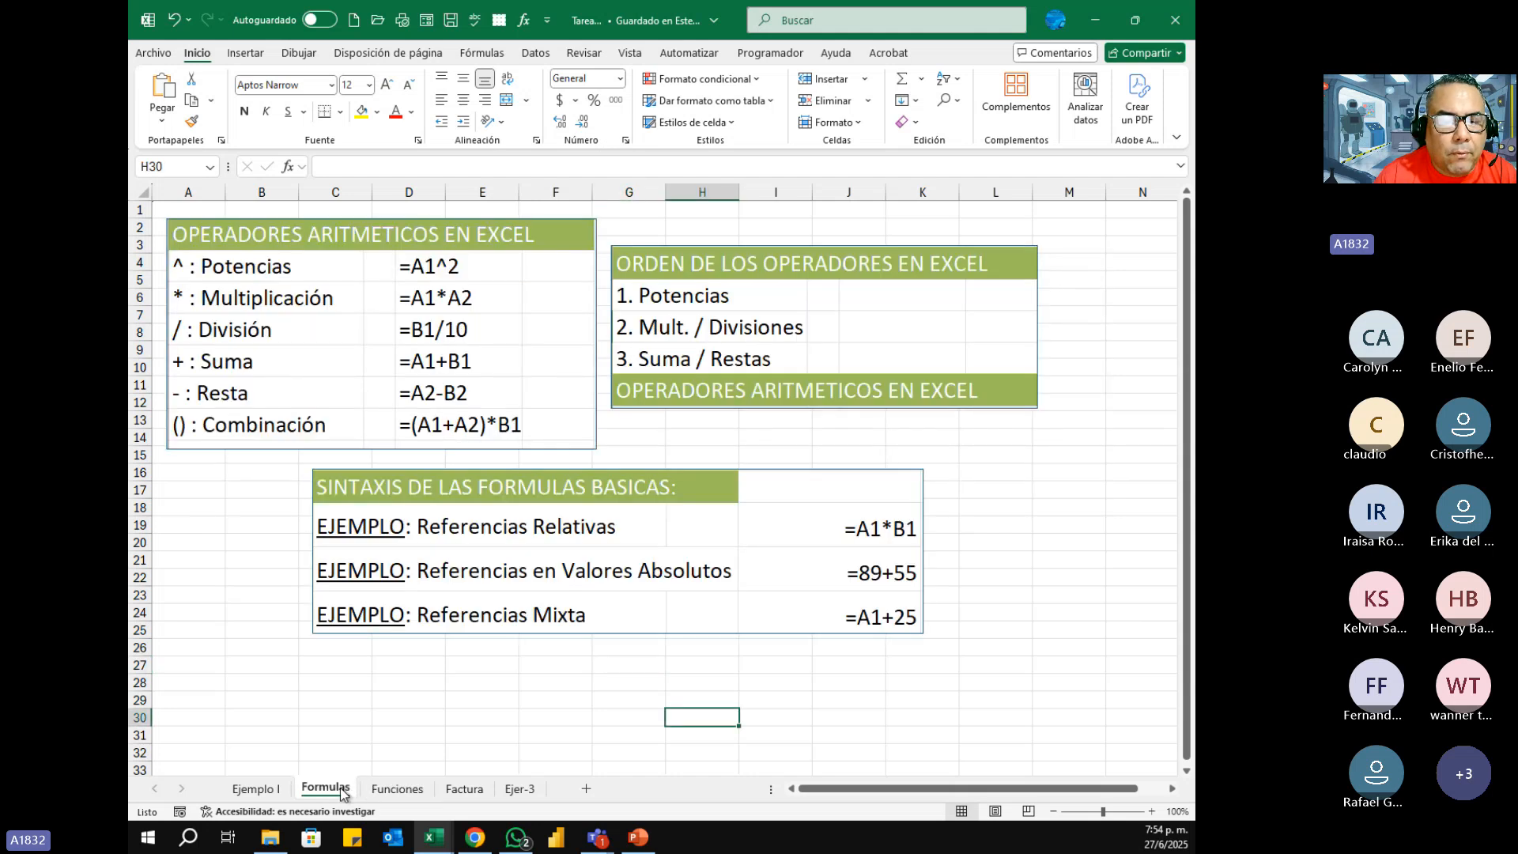
key(ctrl+Page_Up)
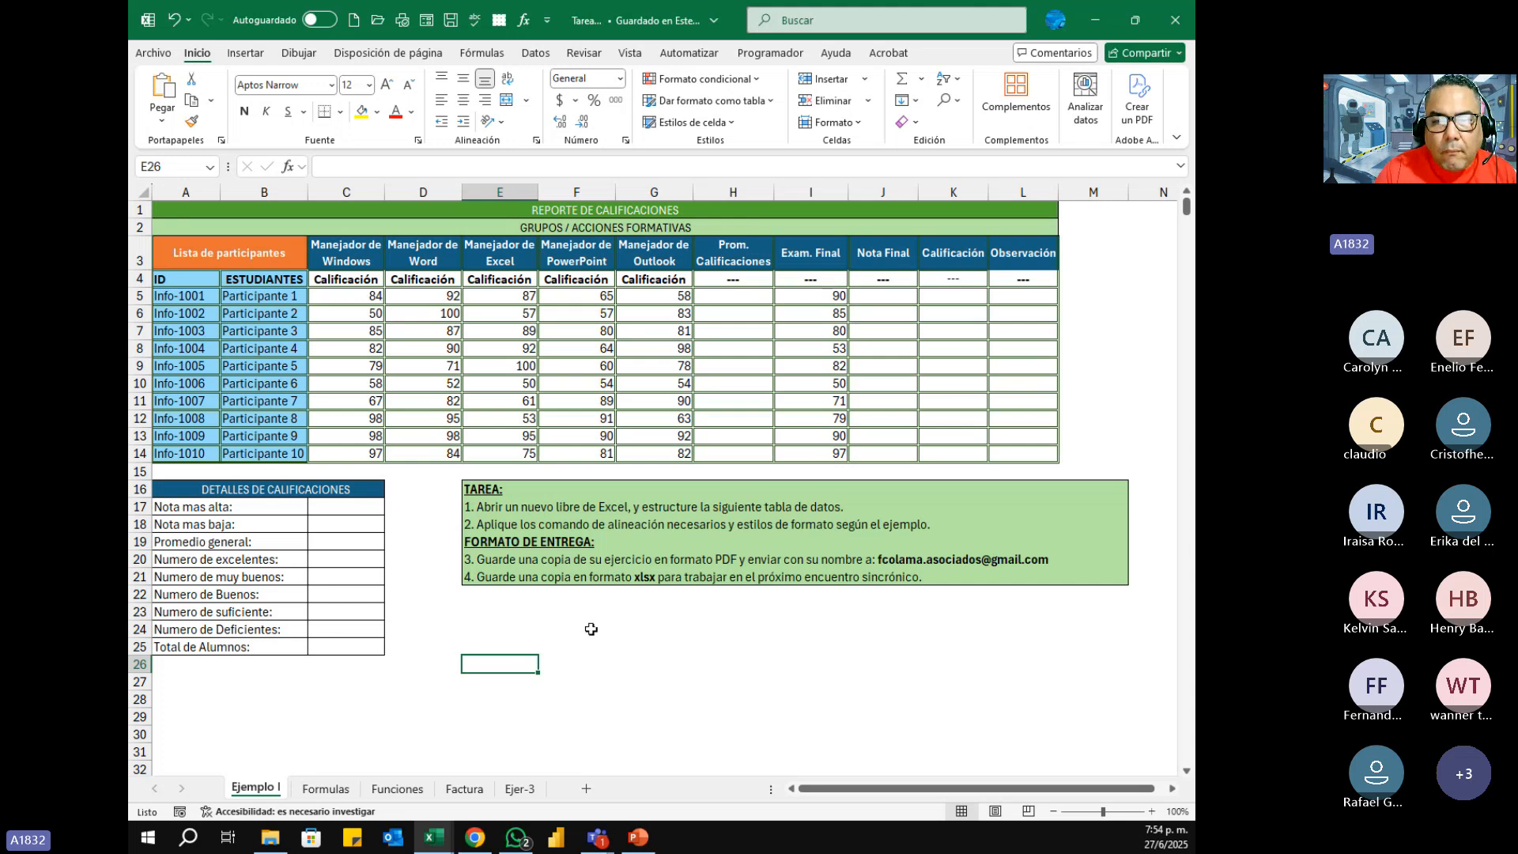
click(461, 791)
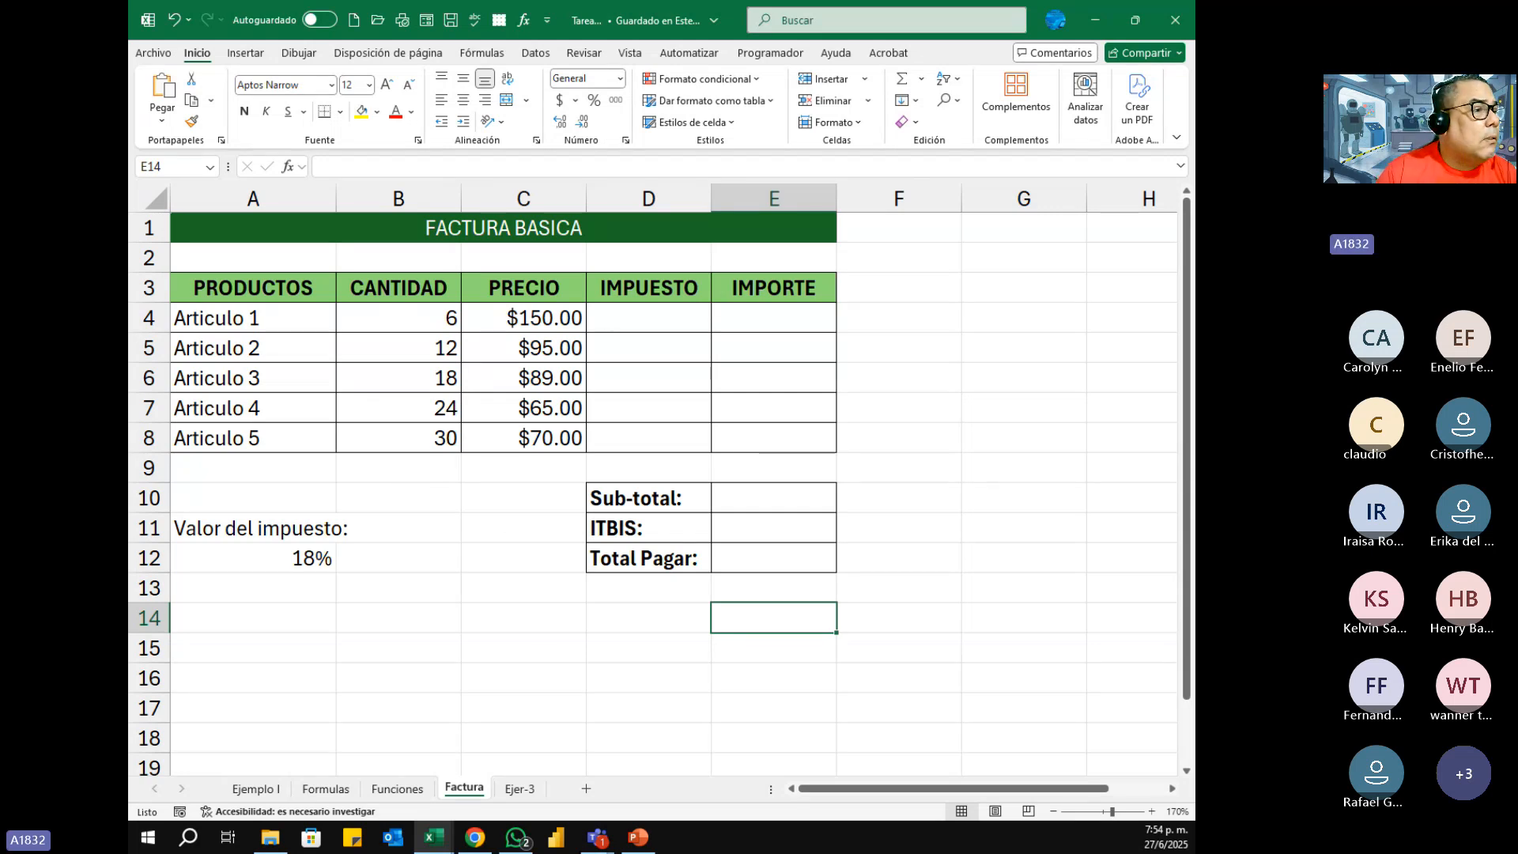
Step: Close the assignment workbook that has the unfilled Factura sheet
key(alt+Tab)
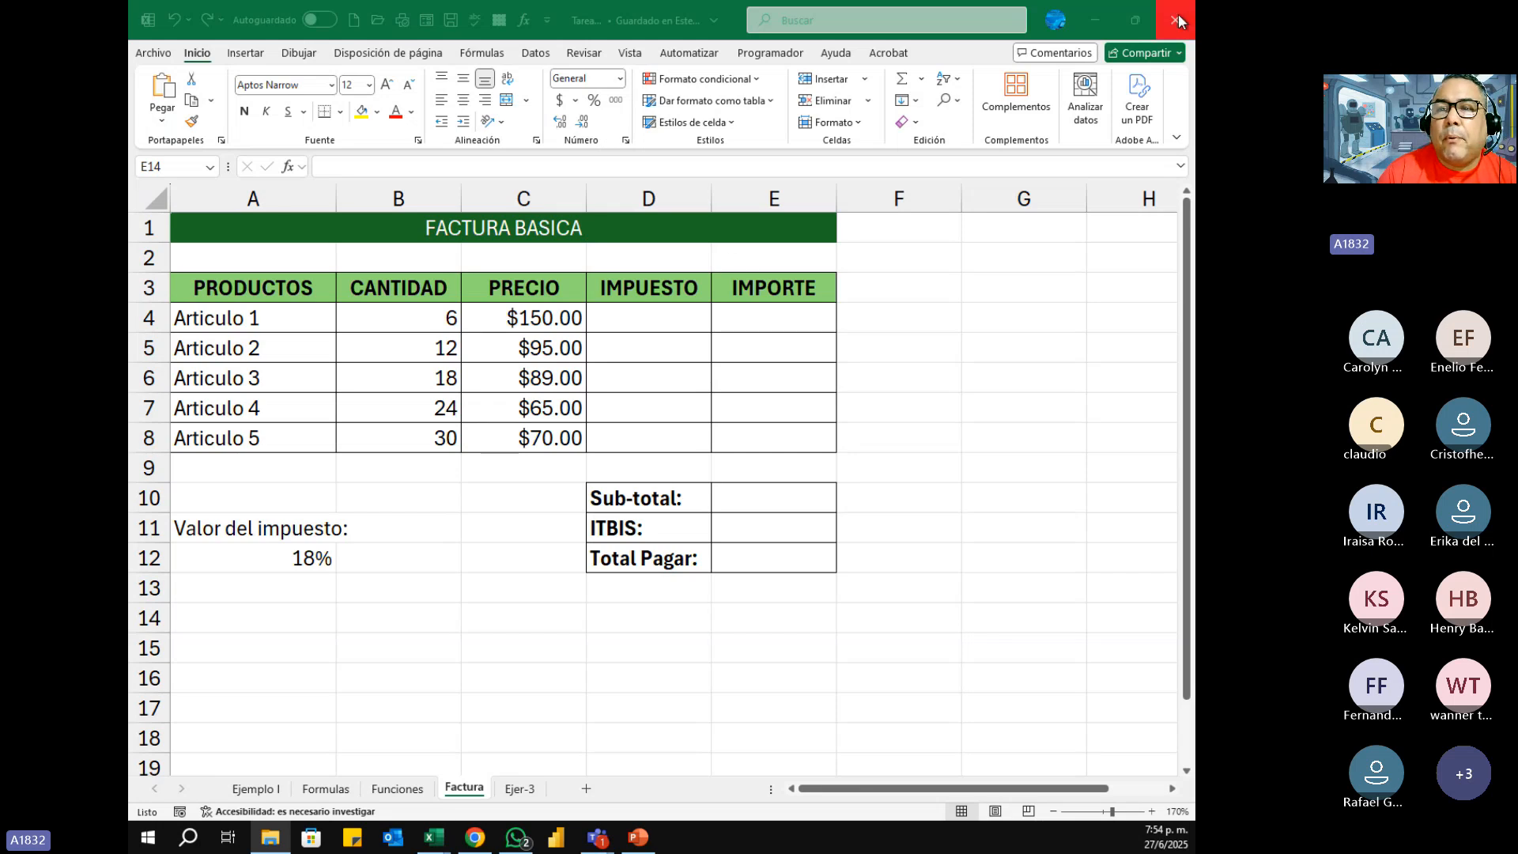
key(alt+Tab)
key(alt+Tab)
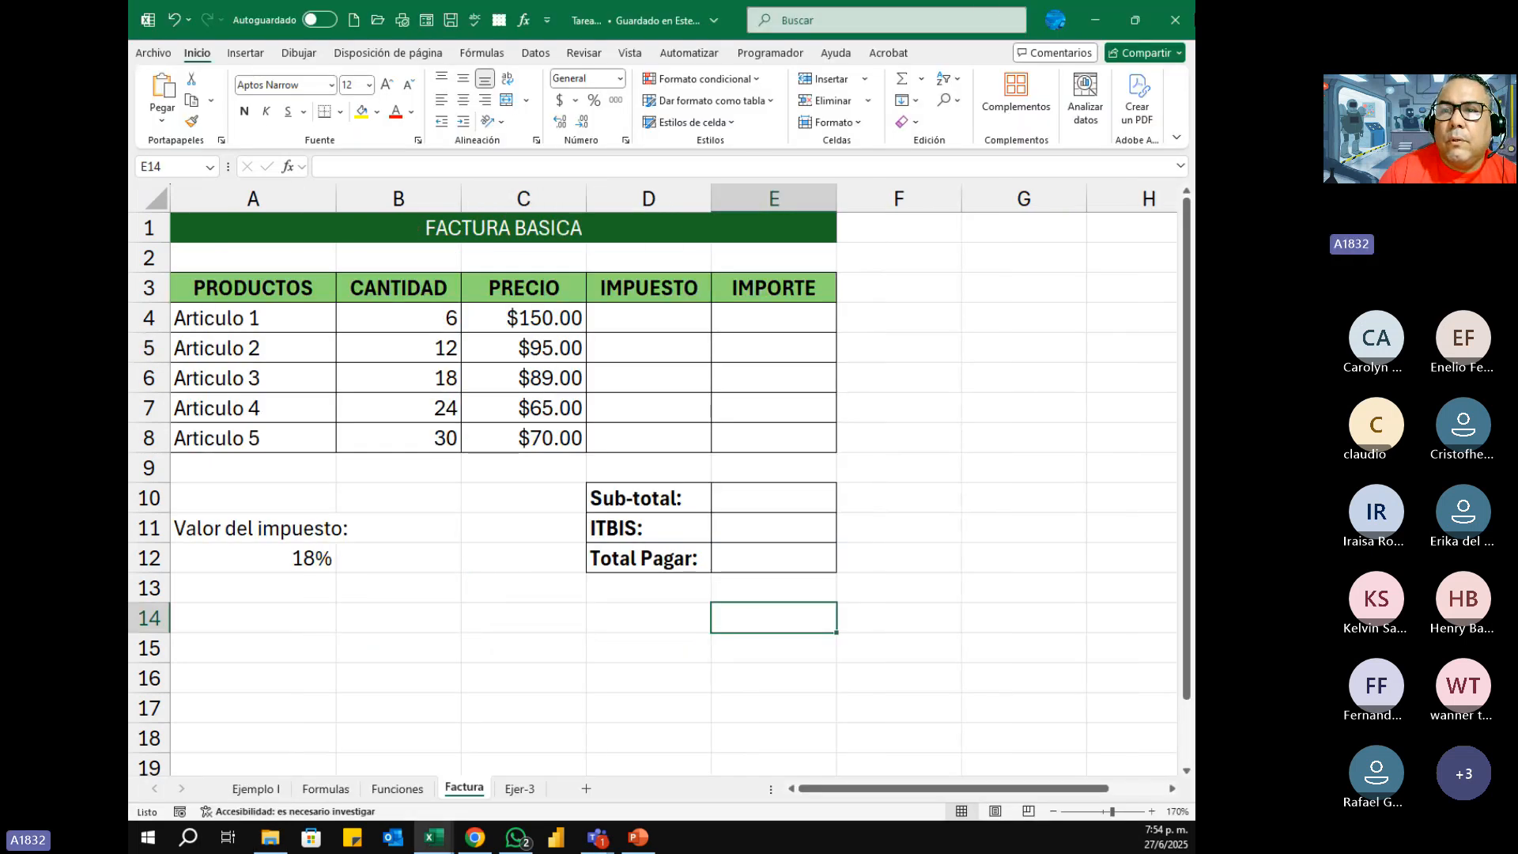
click(1176, 17)
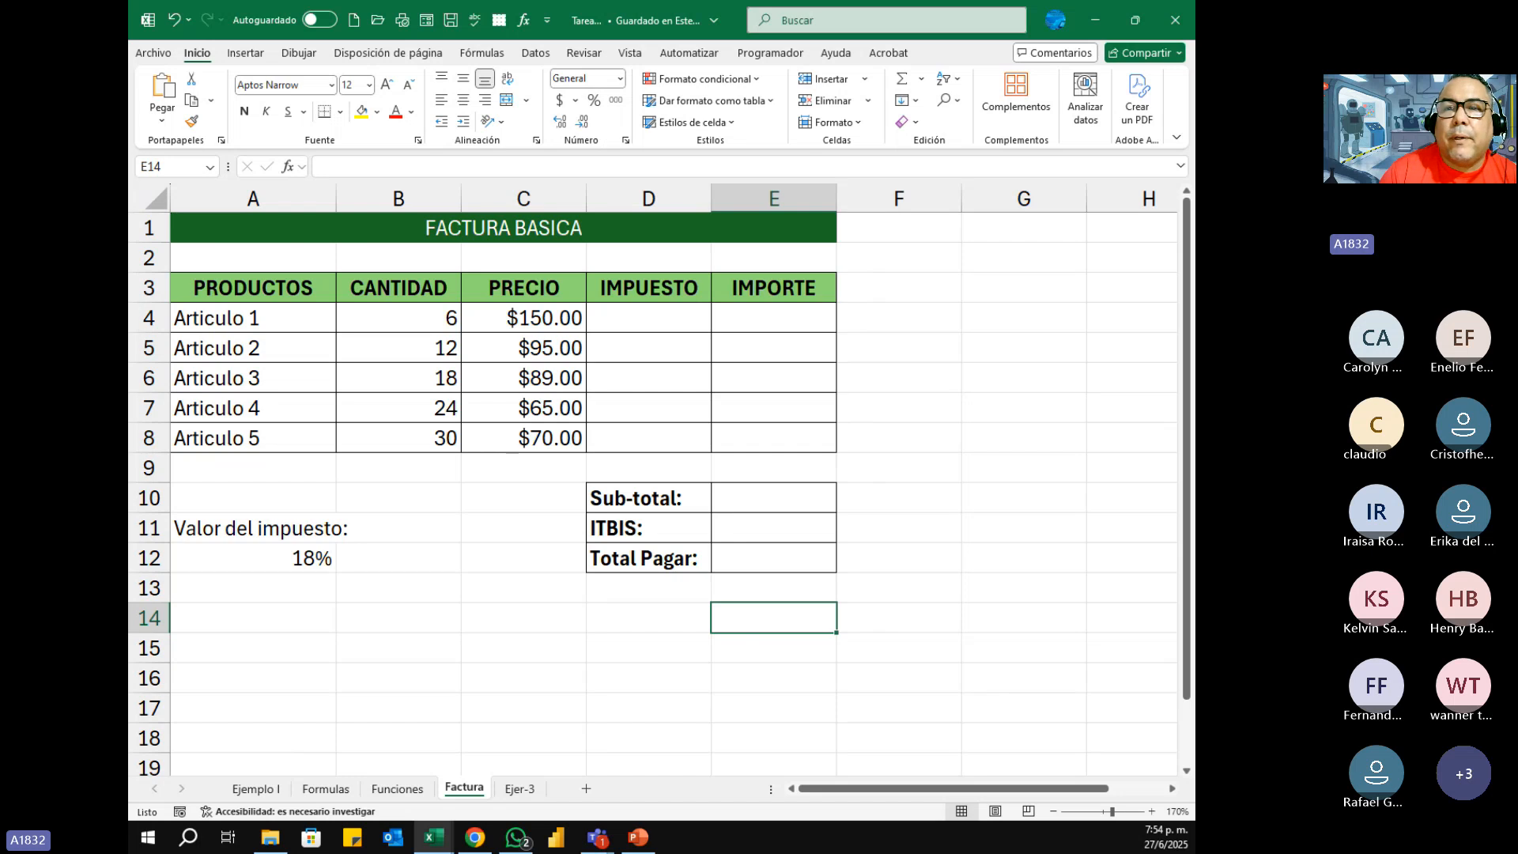
click(1175, 20)
click(1175, 20)
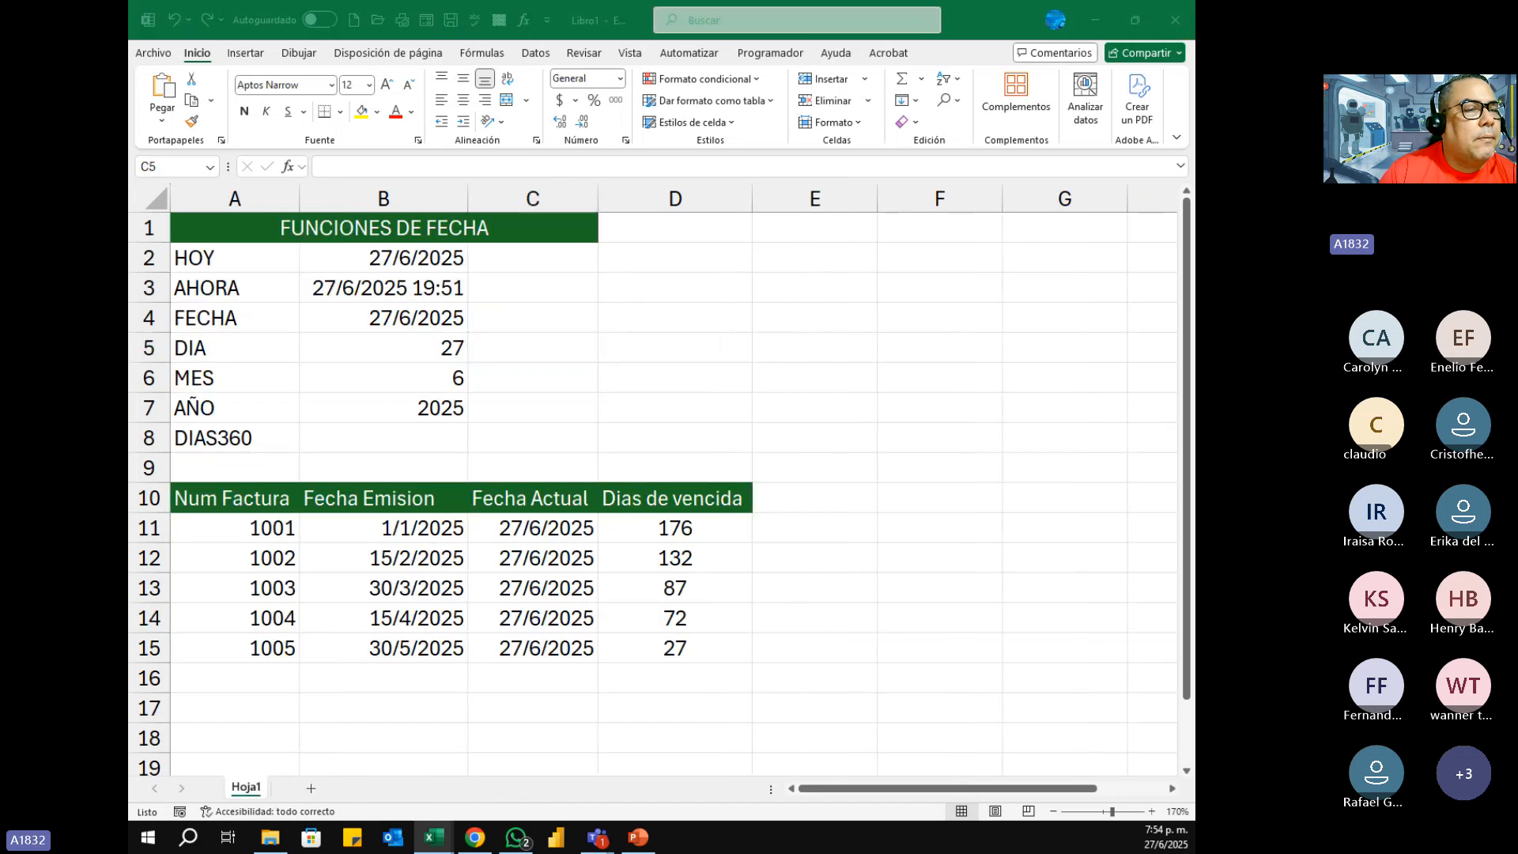
Step: Switch to the Tarea1 workbook and show its Factura sheet
key(alt+Tab)
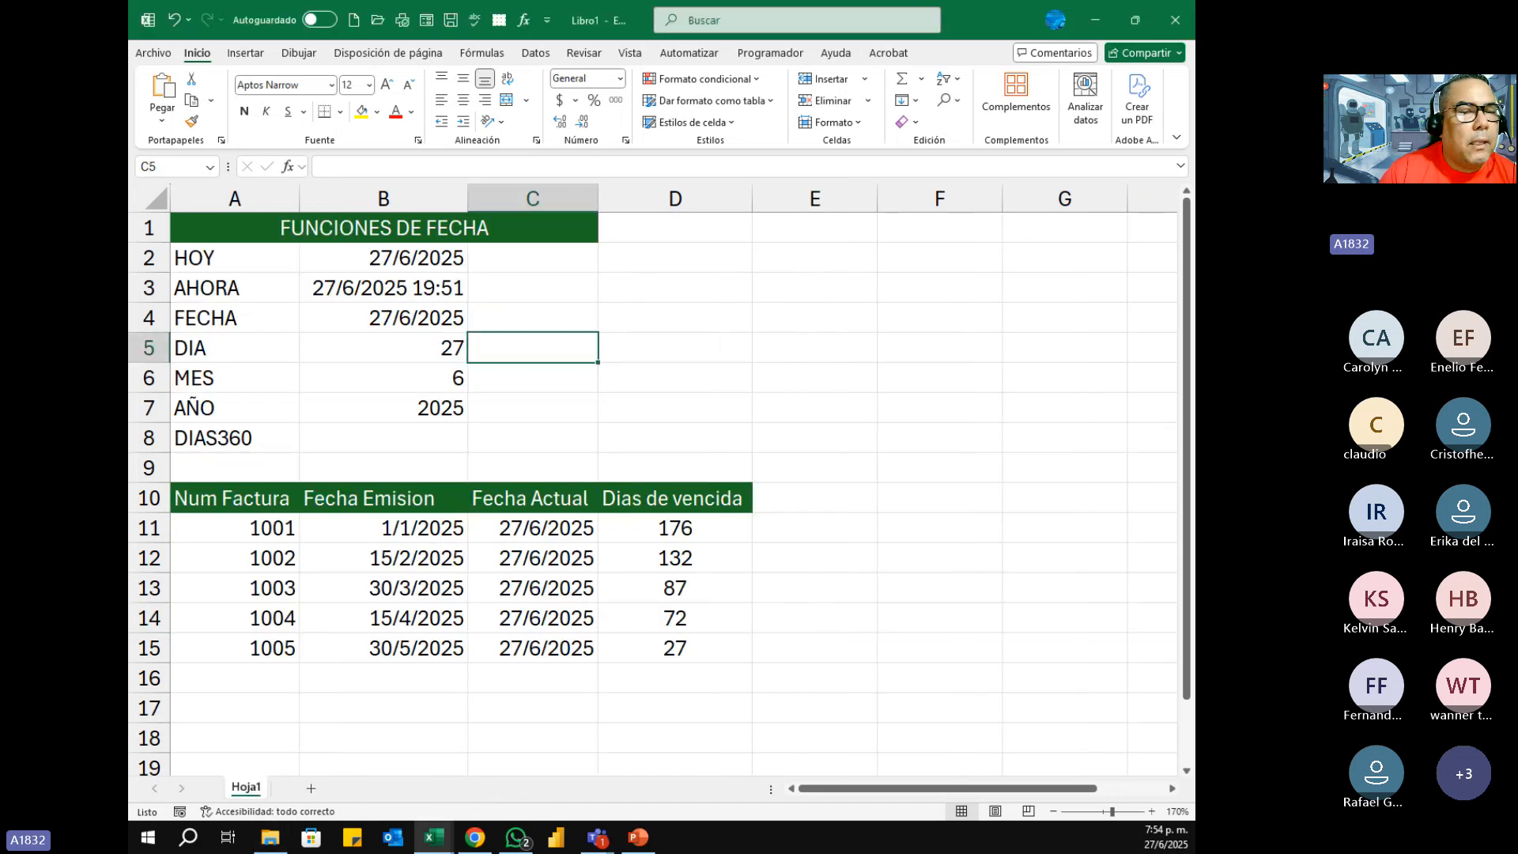
key(alt+Tab)
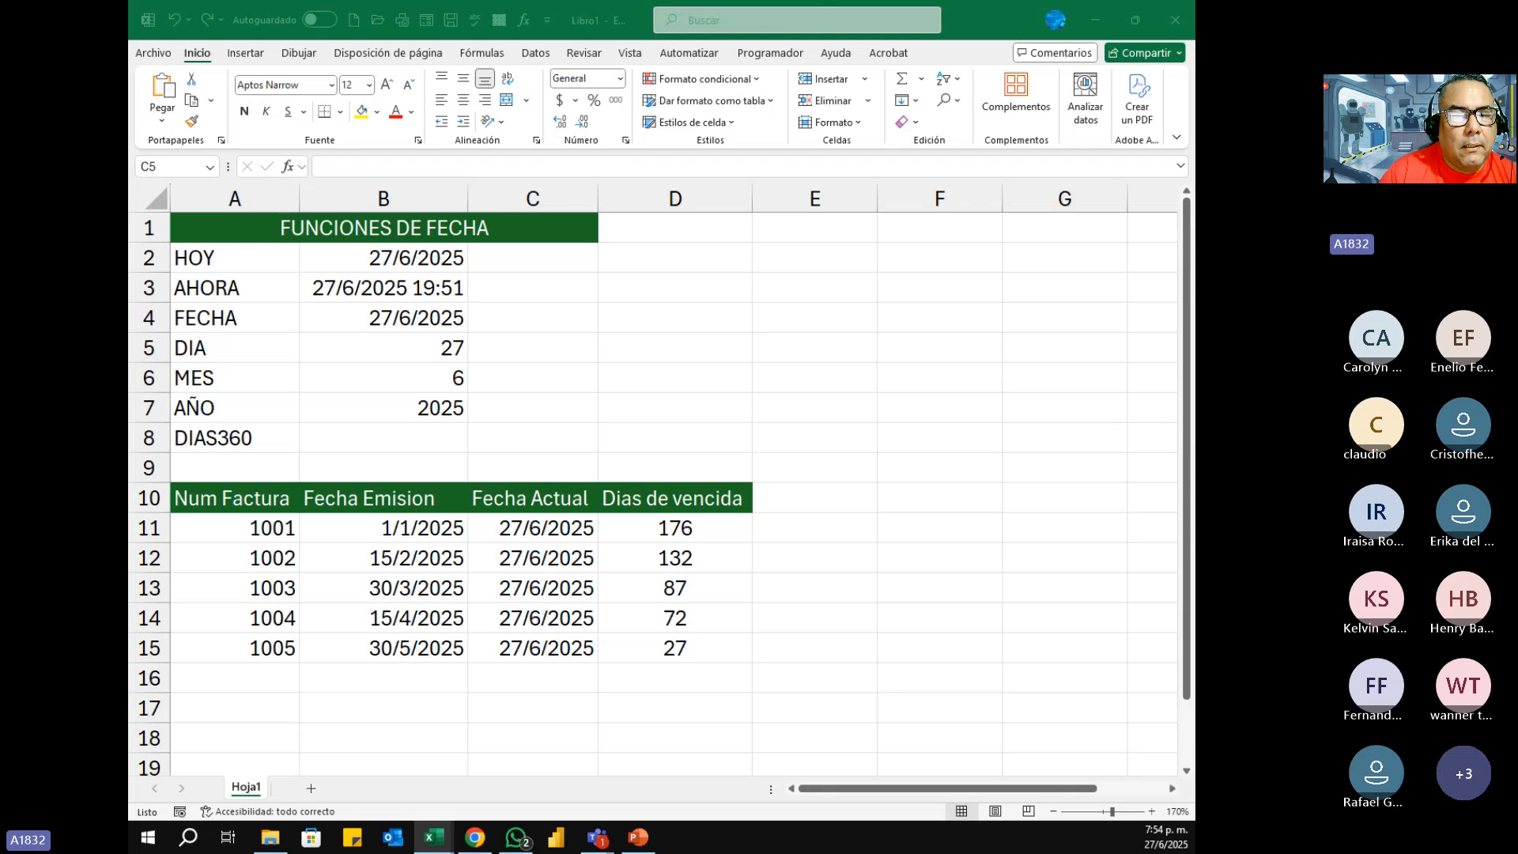
key(alt+Tab)
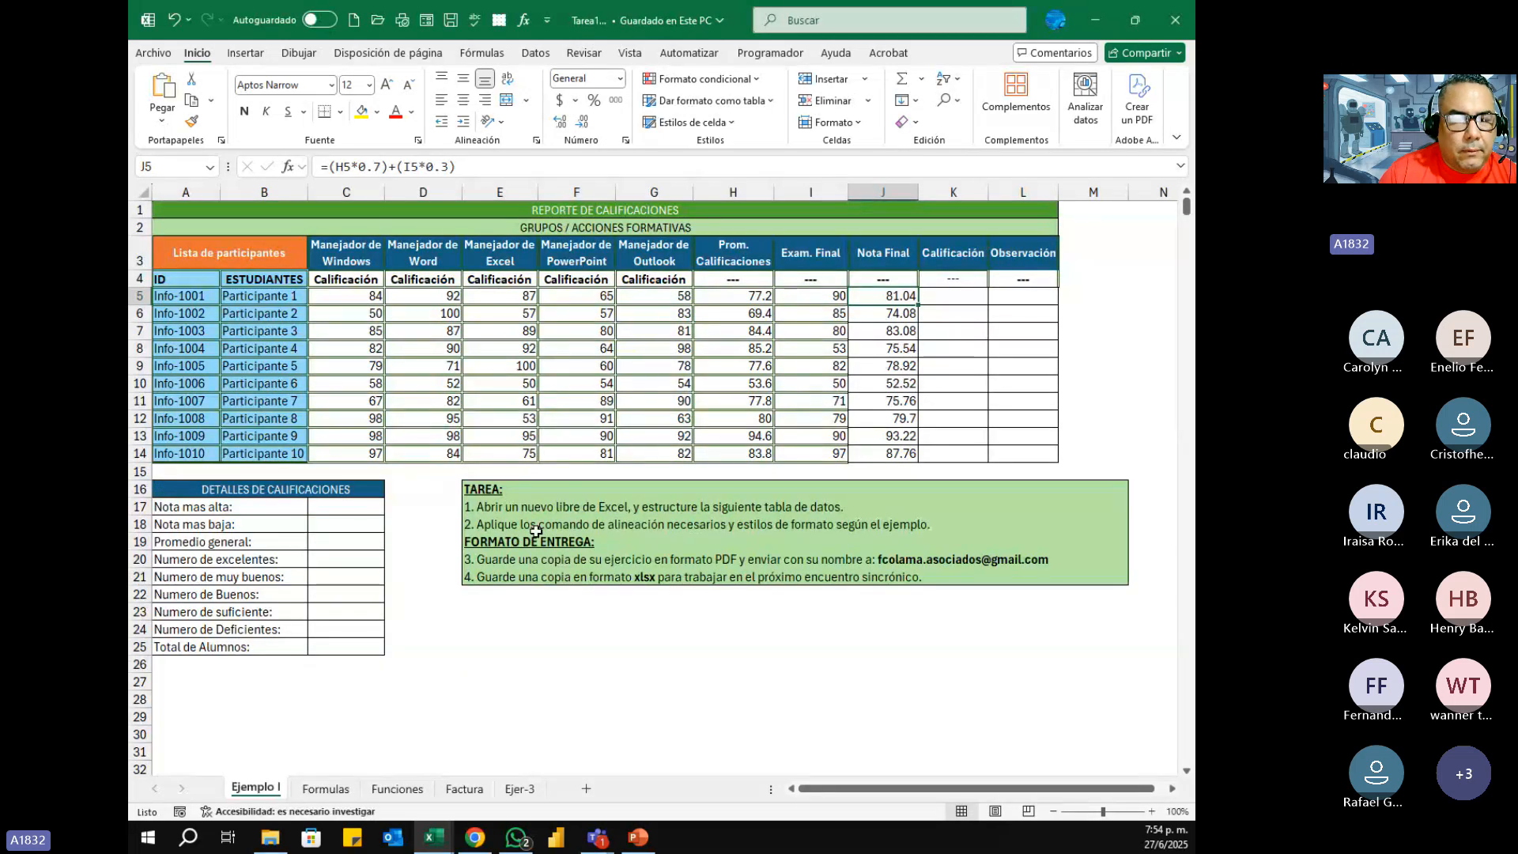
click(464, 789)
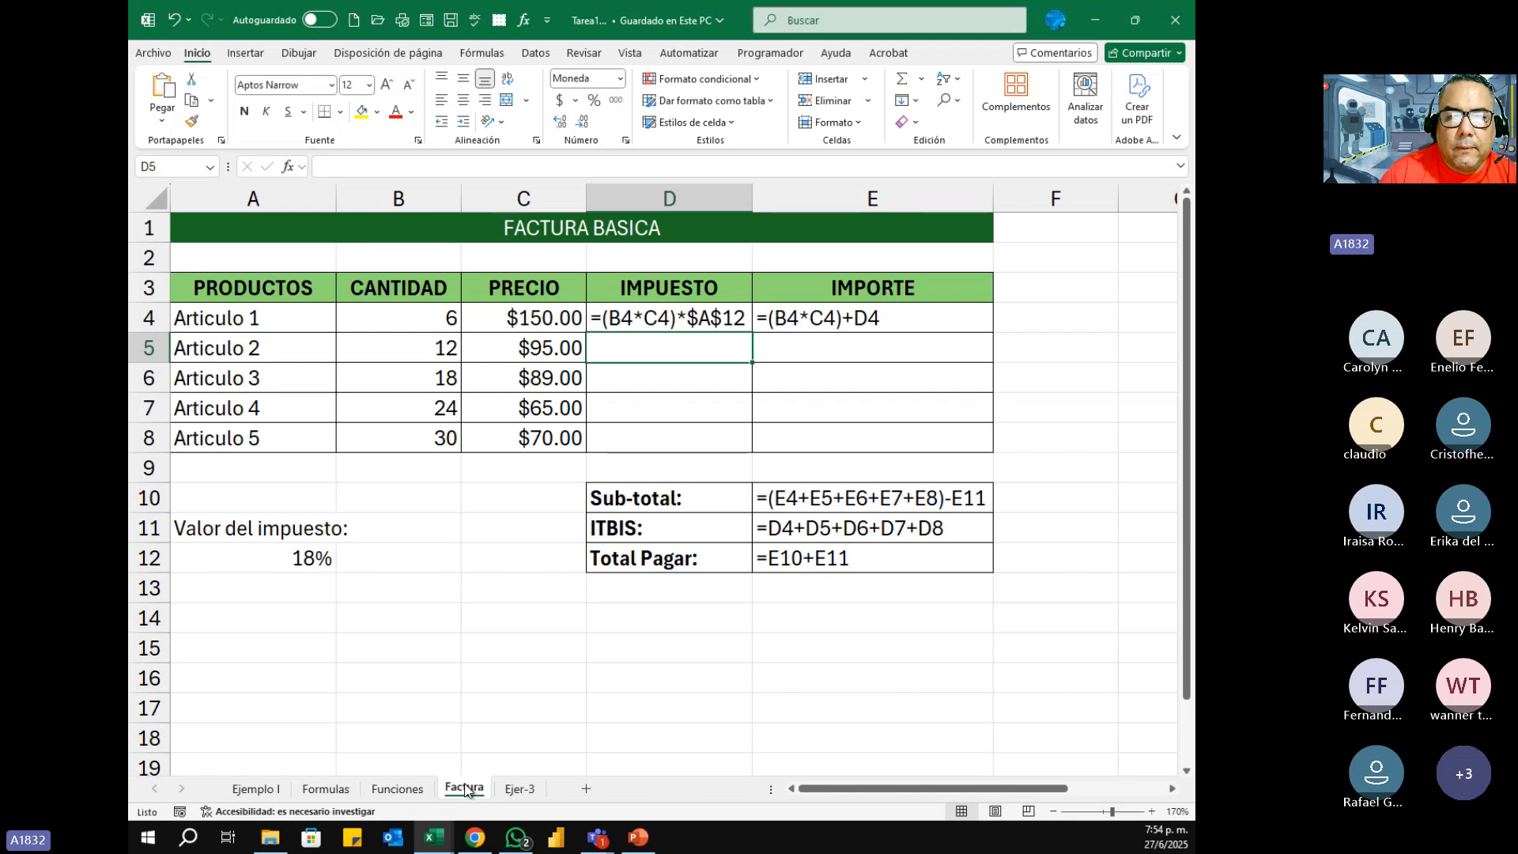
Step: Review the Ejer-3 and Factura sheets of the workbook with example formulas, and return to the FUNCIONES DE FECHA workbook
click(518, 789)
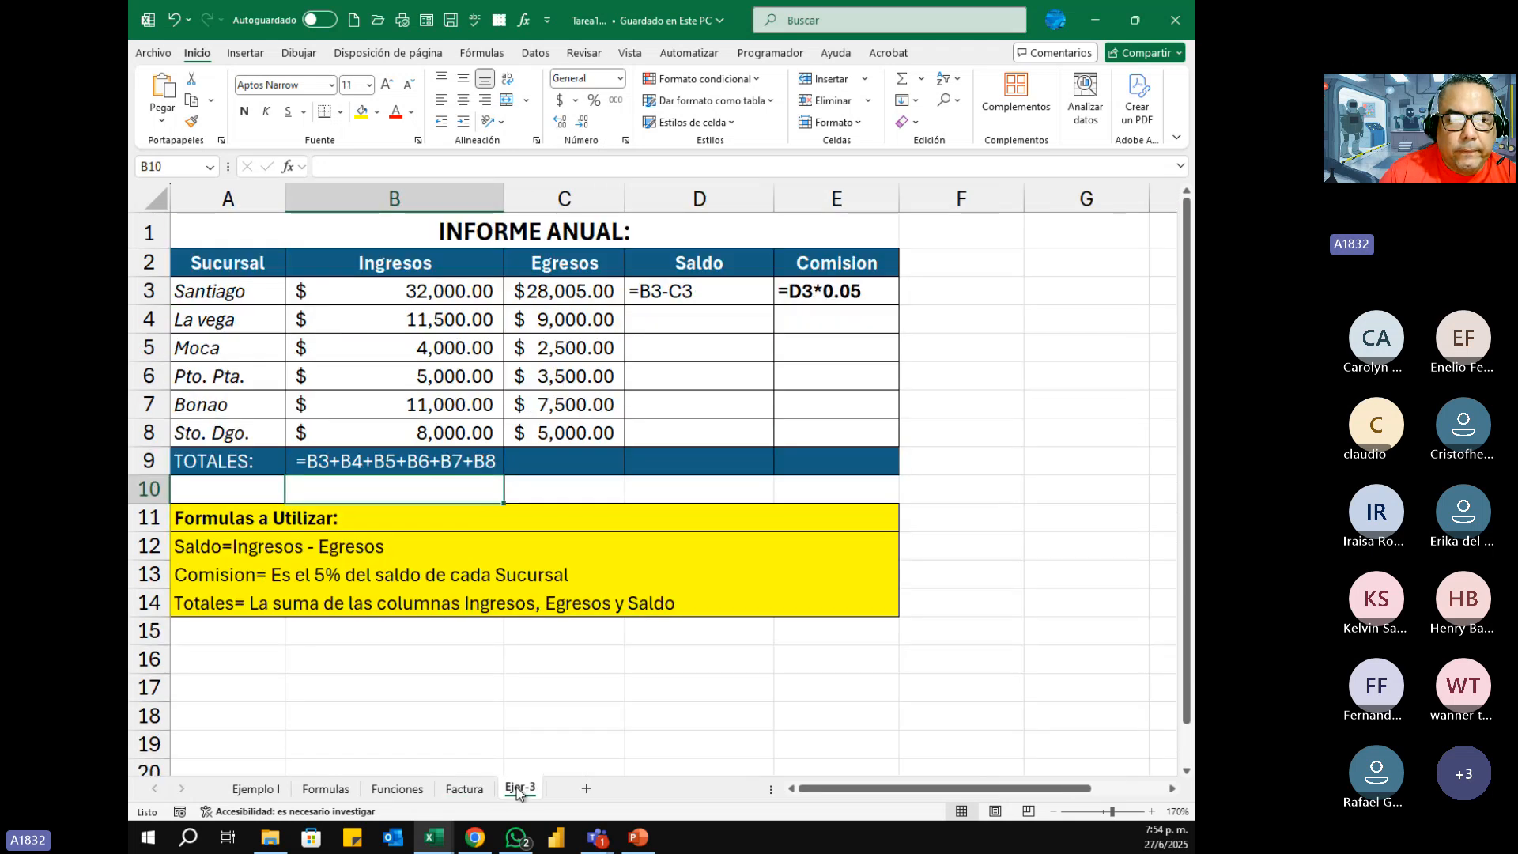
click(473, 789)
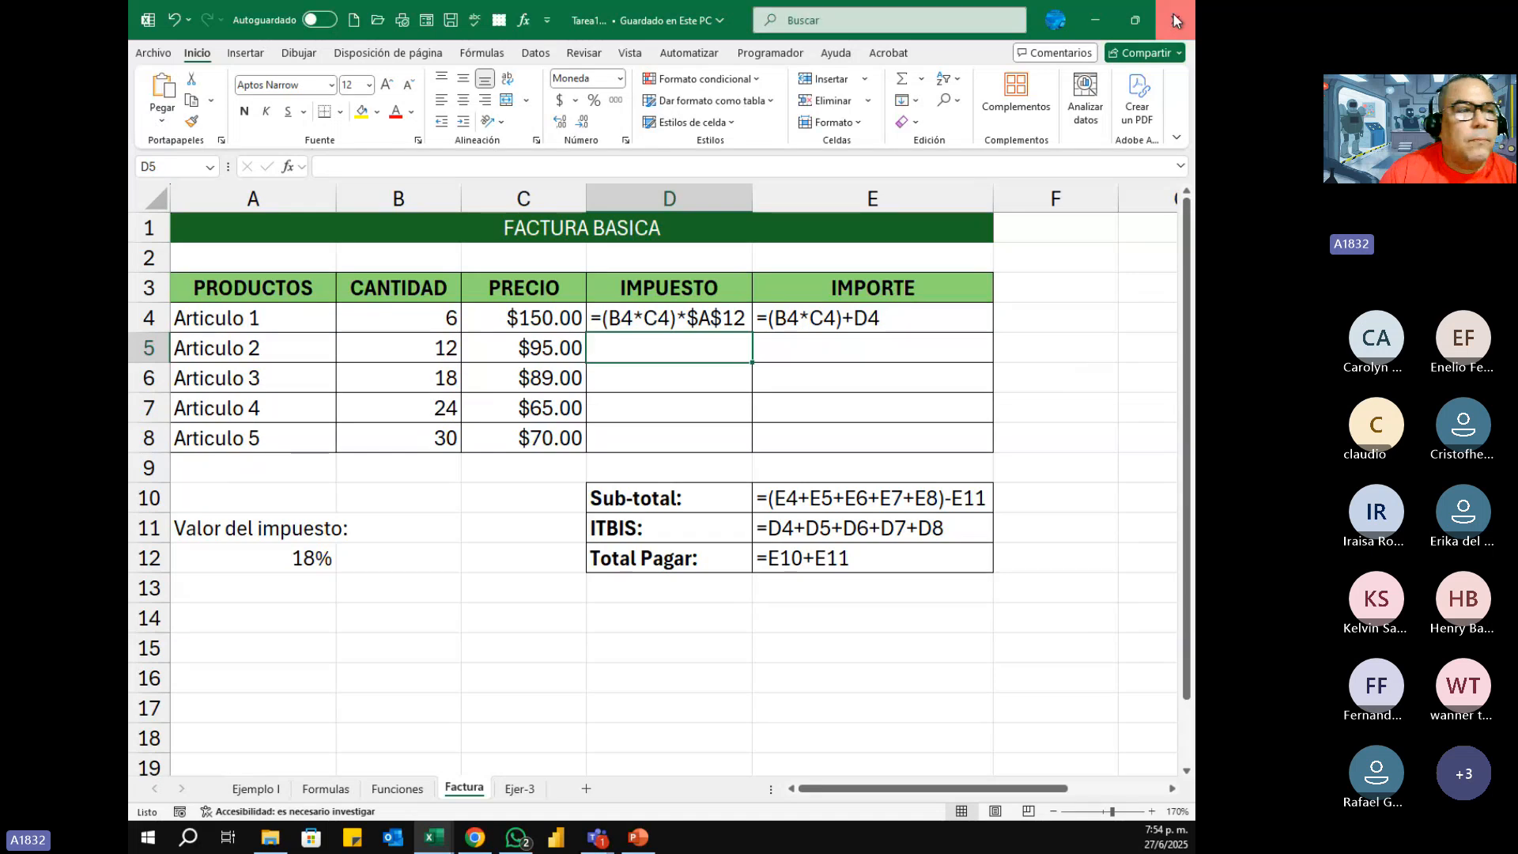
key(alt+Tab)
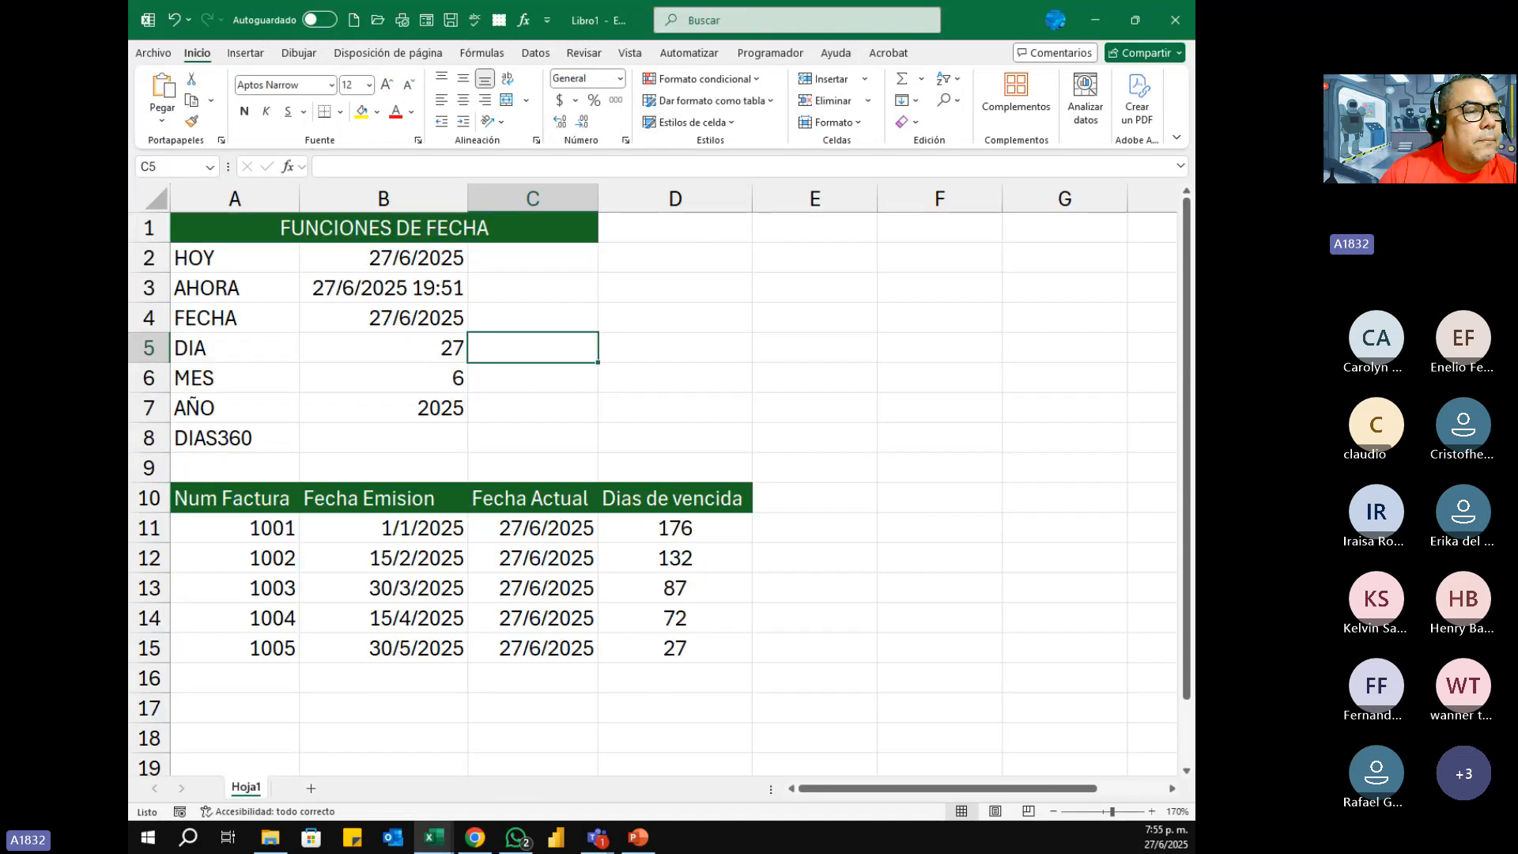
Step: Switch to the assignment workbook whose Factura sheet has blank IMPUESTO and IMPORTE columns
key(alt+Tab)
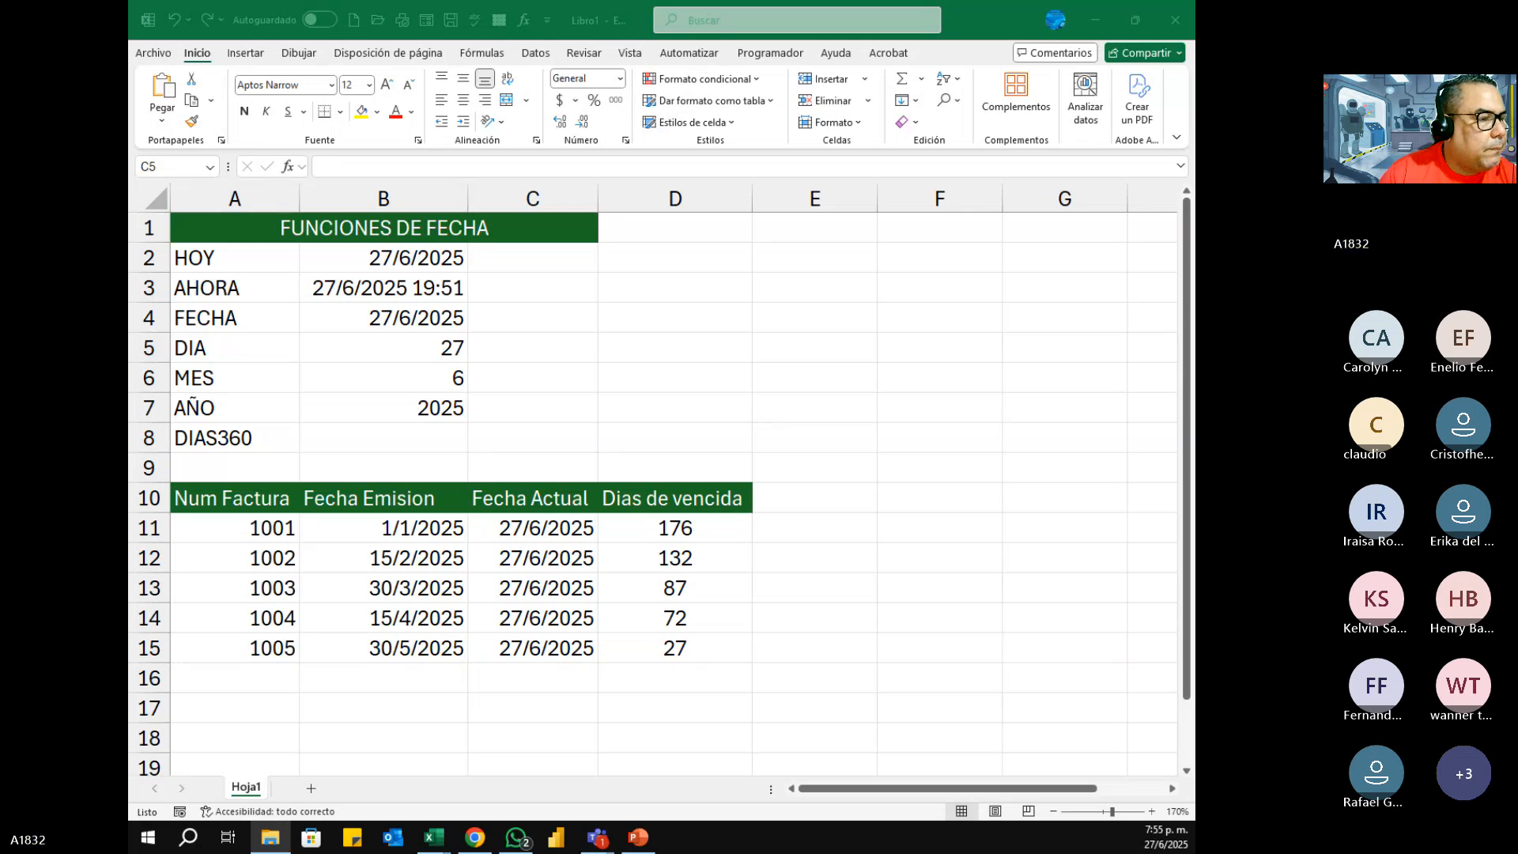
key(alt+Tab)
key(alt+Tab)
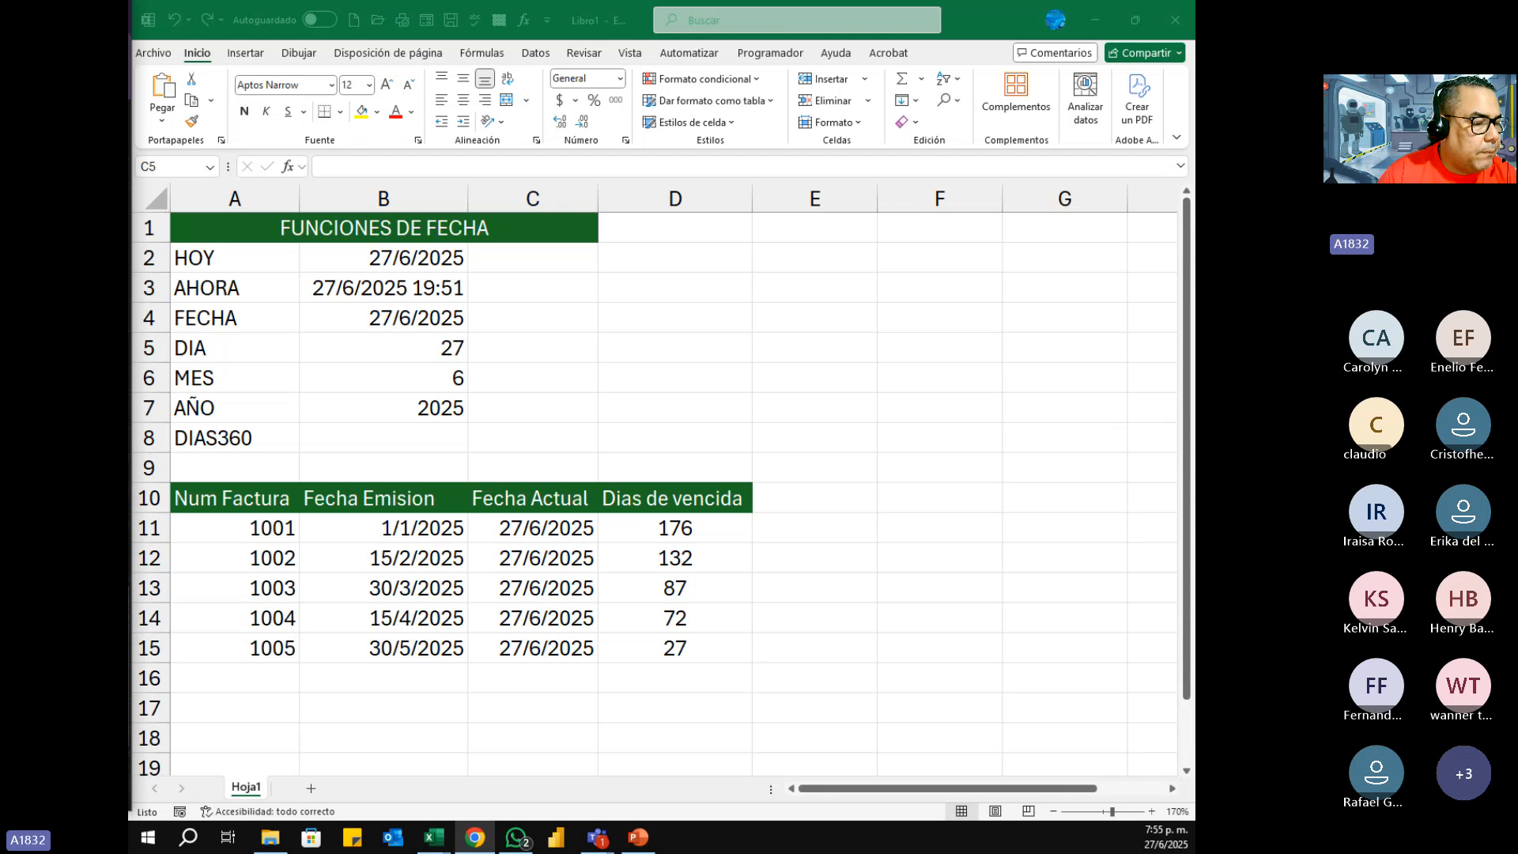
key(alt+Tab)
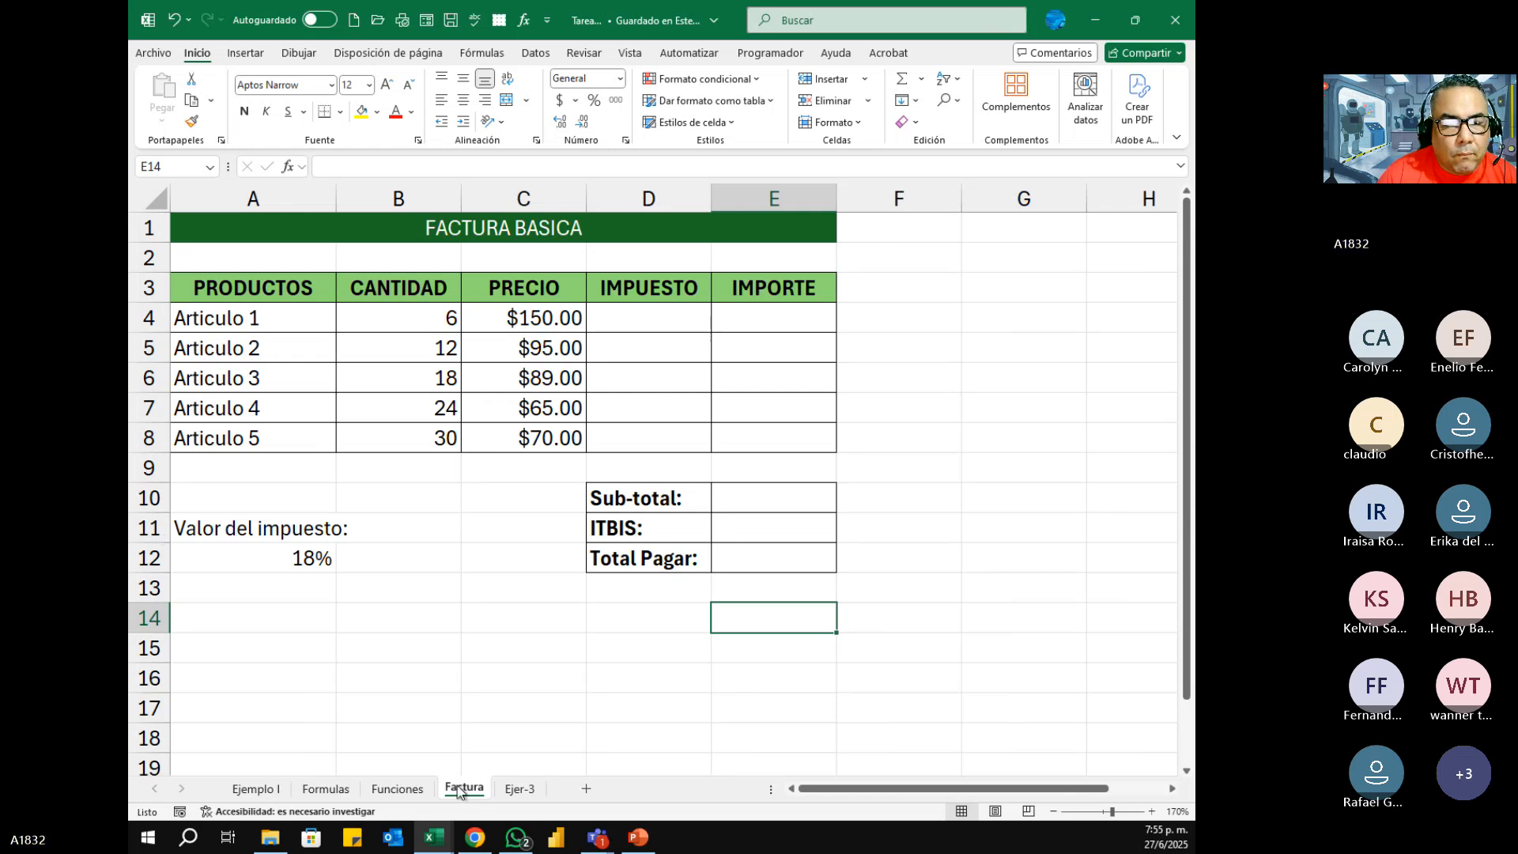
Step: Show the REPORTE DE CALIFICACIONES table on the Ejemplo I sheet at 110% zoom
click(255, 789)
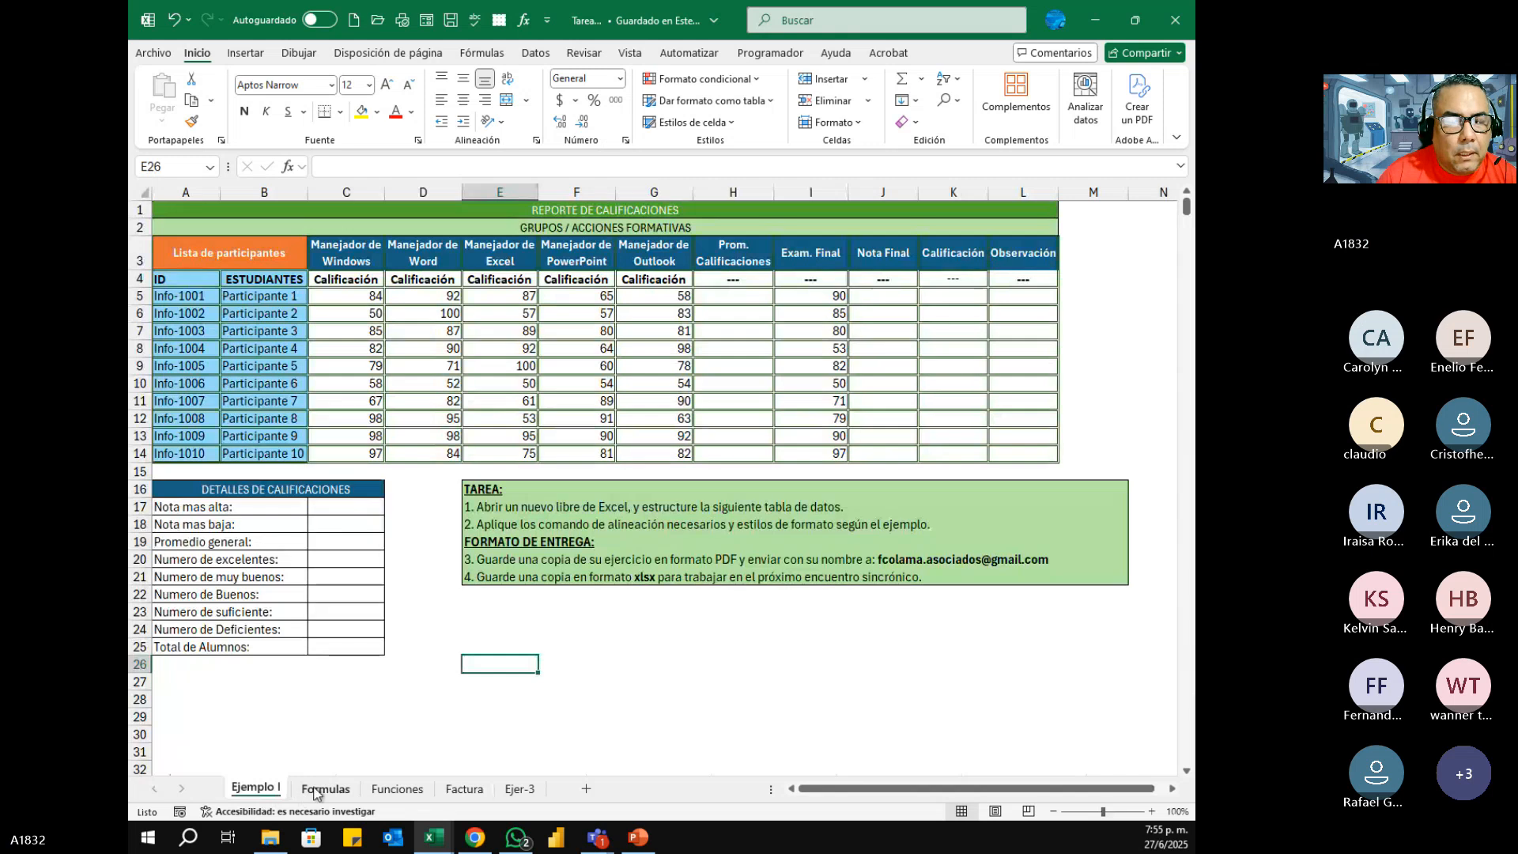
click(316, 792)
click(254, 787)
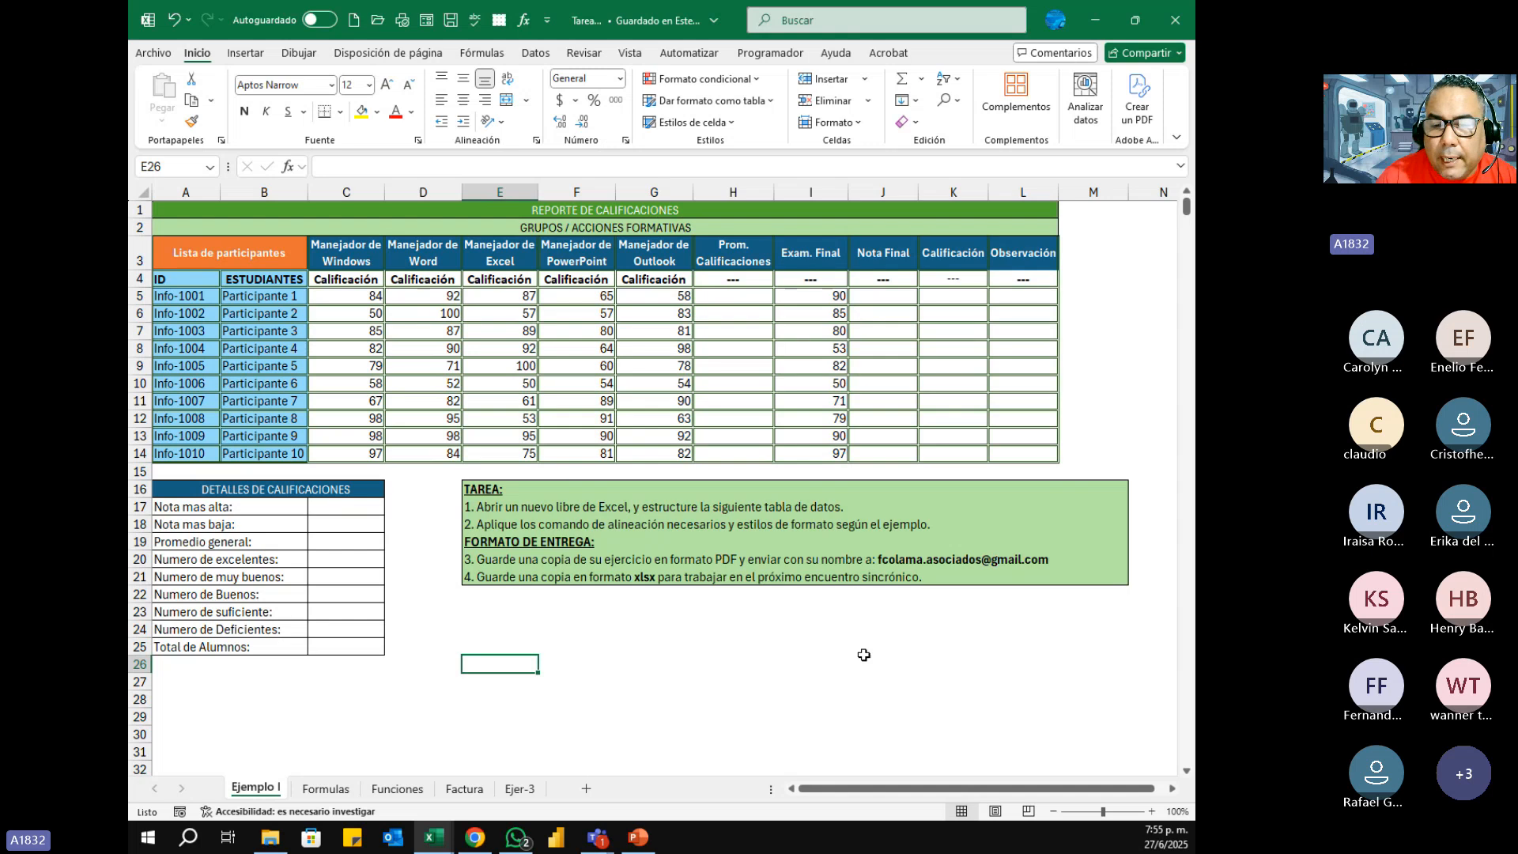
click(1152, 812)
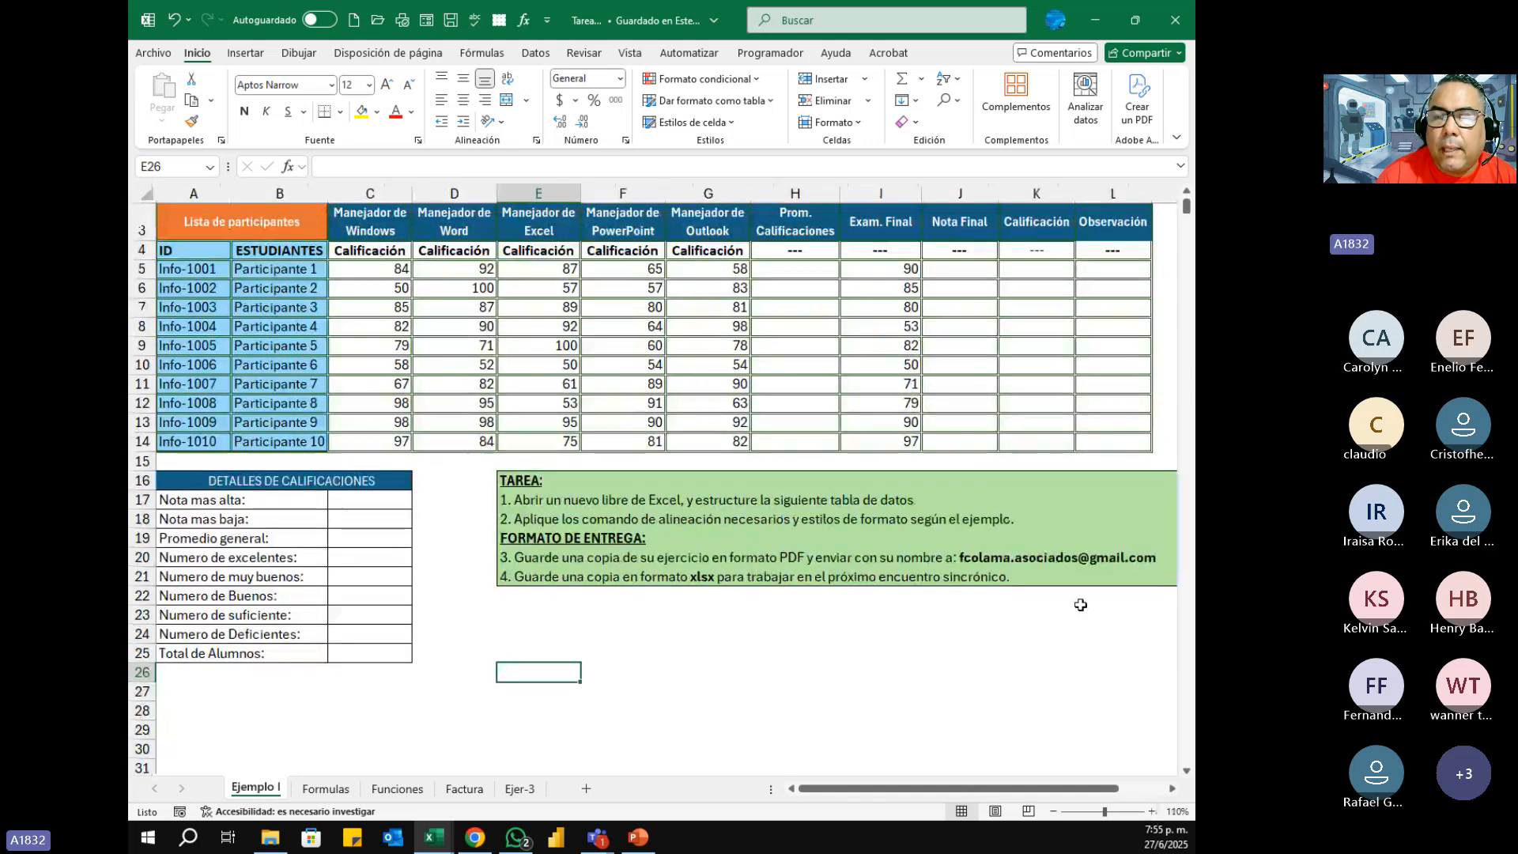
scroll(625, 506, up, 1)
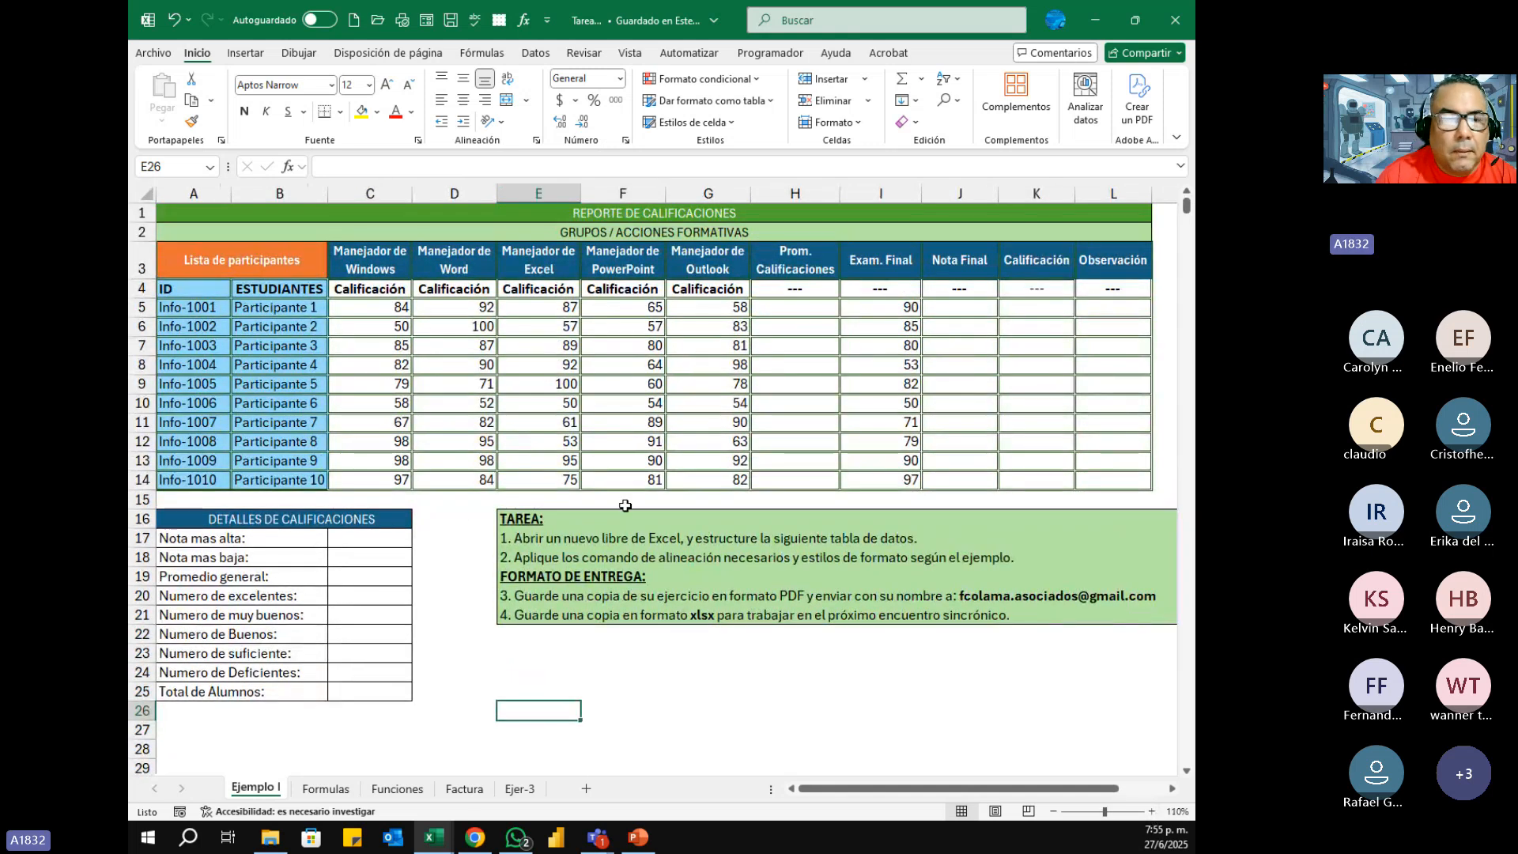
Step: Point out the blank ranges for Prom. Calificaciones (H5:H14), Nota Final (J5:J14) and DETALLES DE CALIFICACIONES (C17:C25)
drag(367, 545, 365, 694)
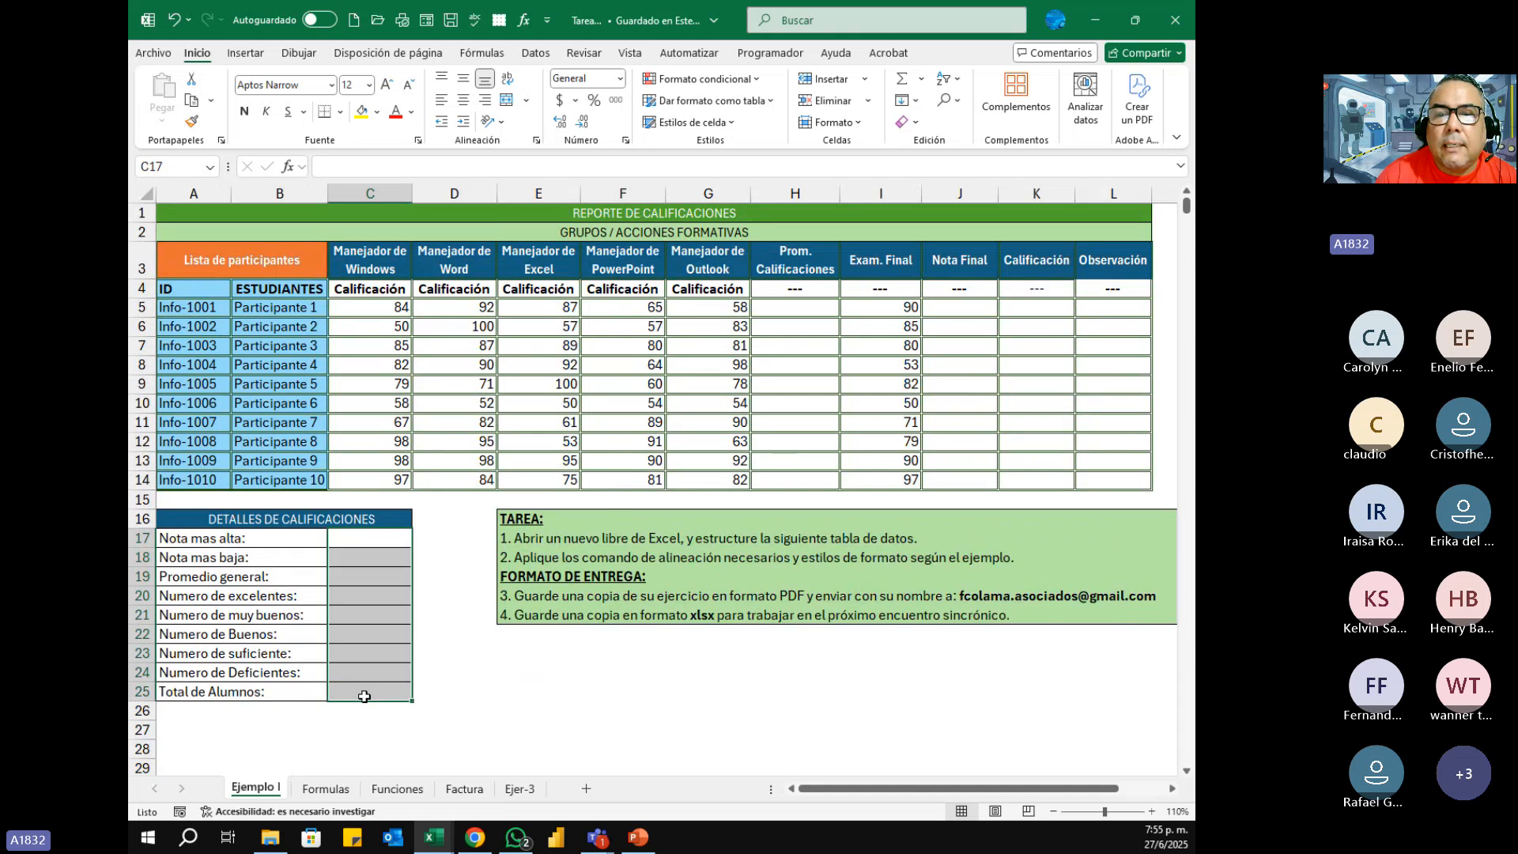
drag(800, 307, 799, 480)
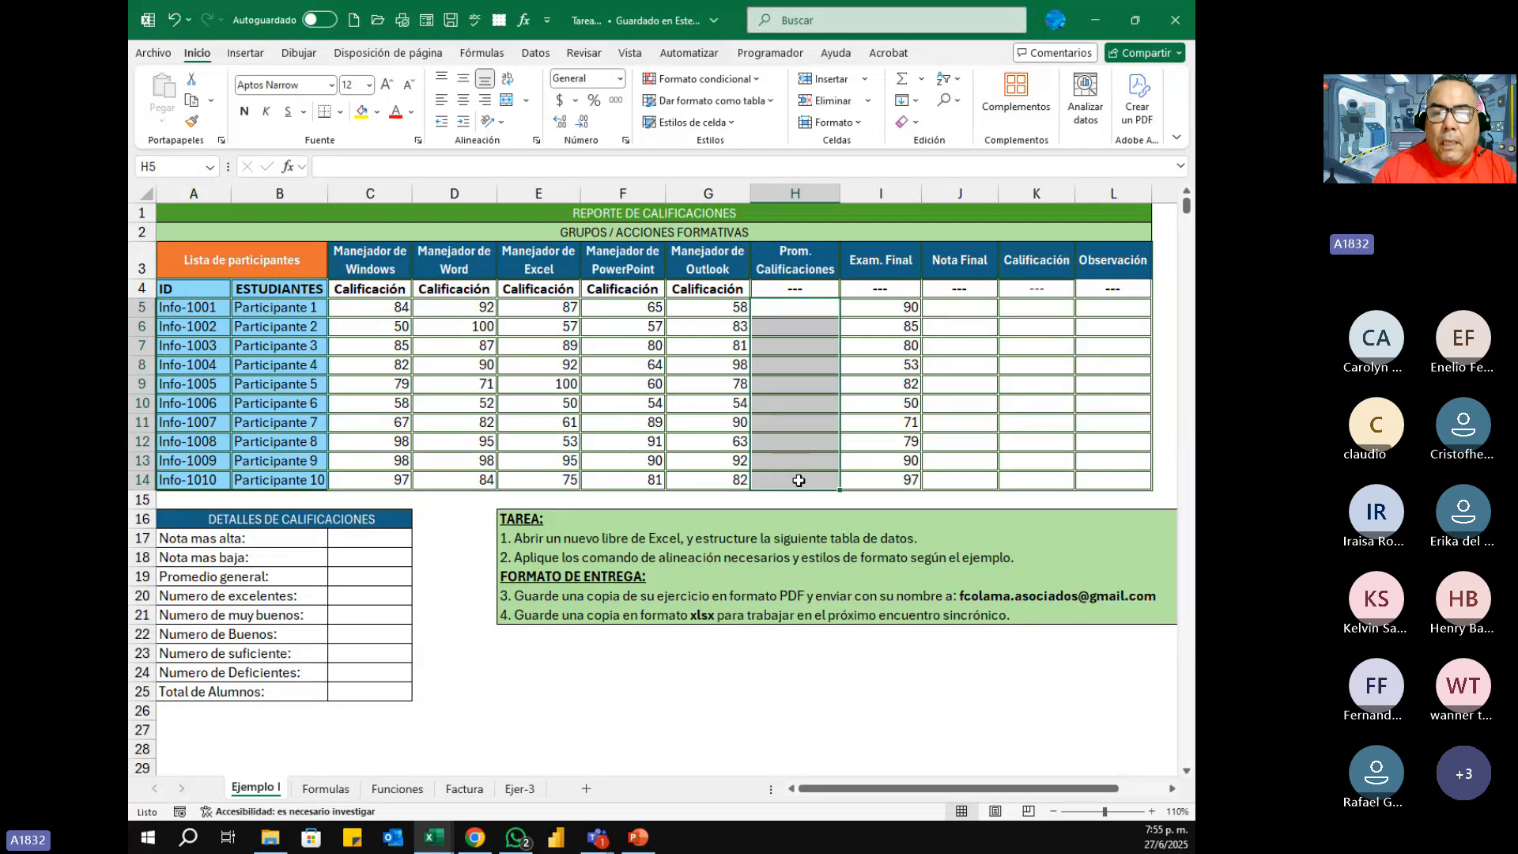
drag(960, 304, 952, 471)
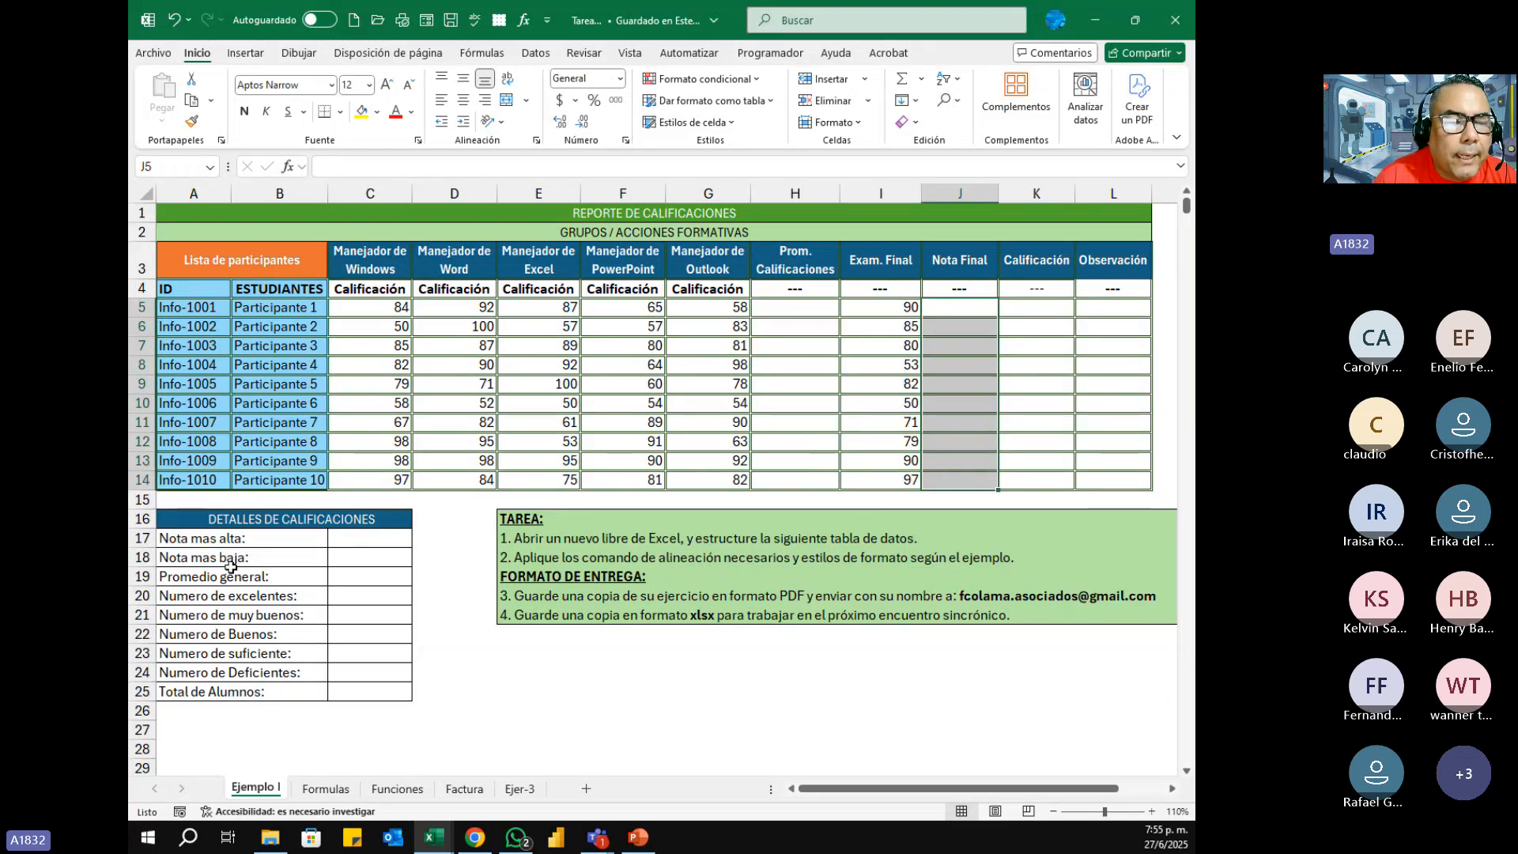
click(354, 539)
drag(358, 562, 368, 692)
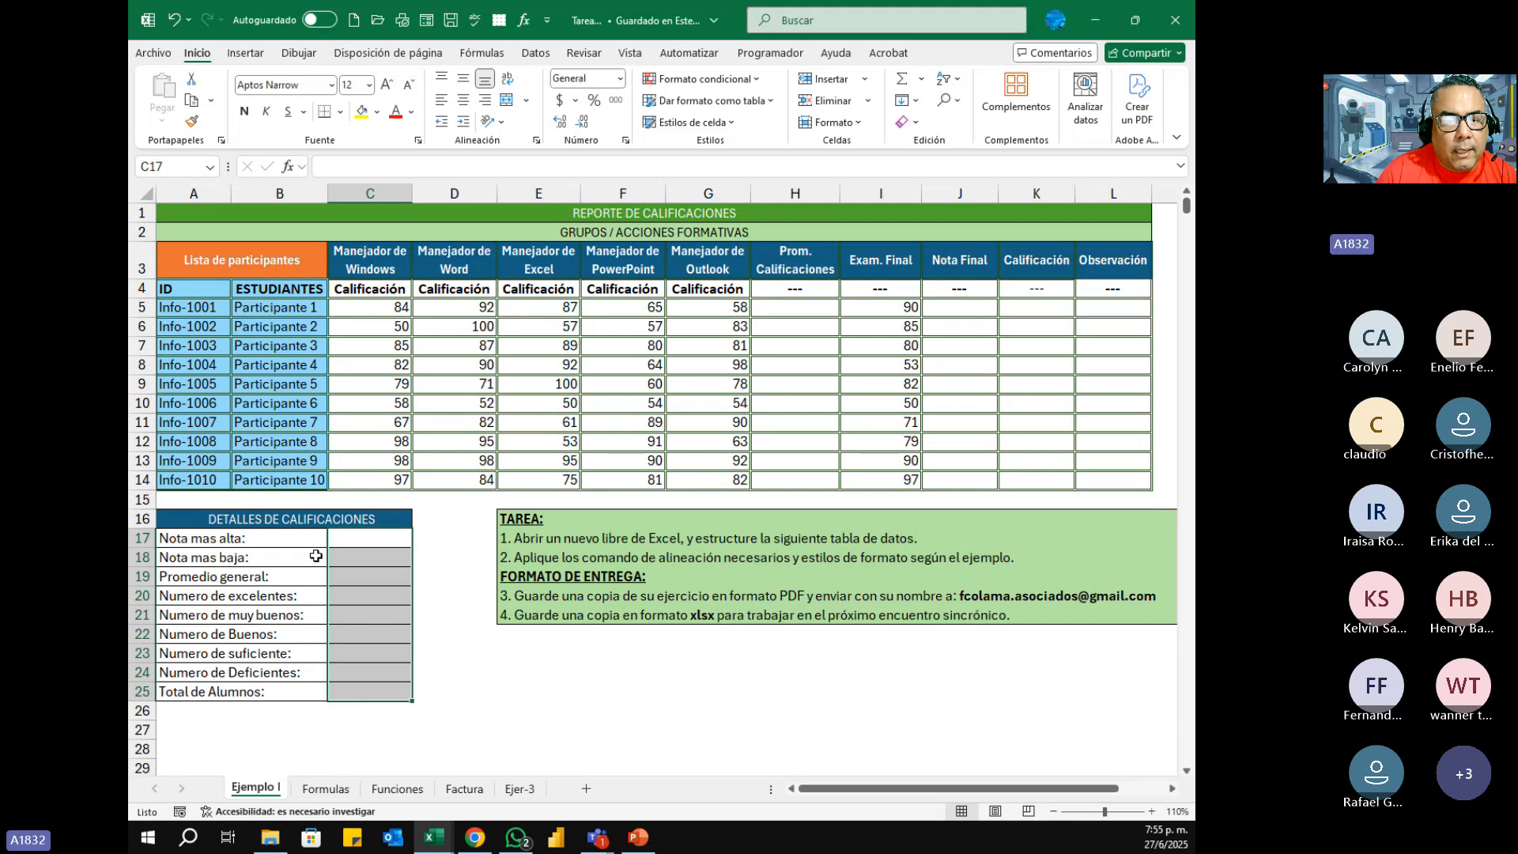
Step: Review the Funciones, Factura and Formulas sheets, and return to the Nota mas alta cell C17 on Ejemplo I
click(401, 794)
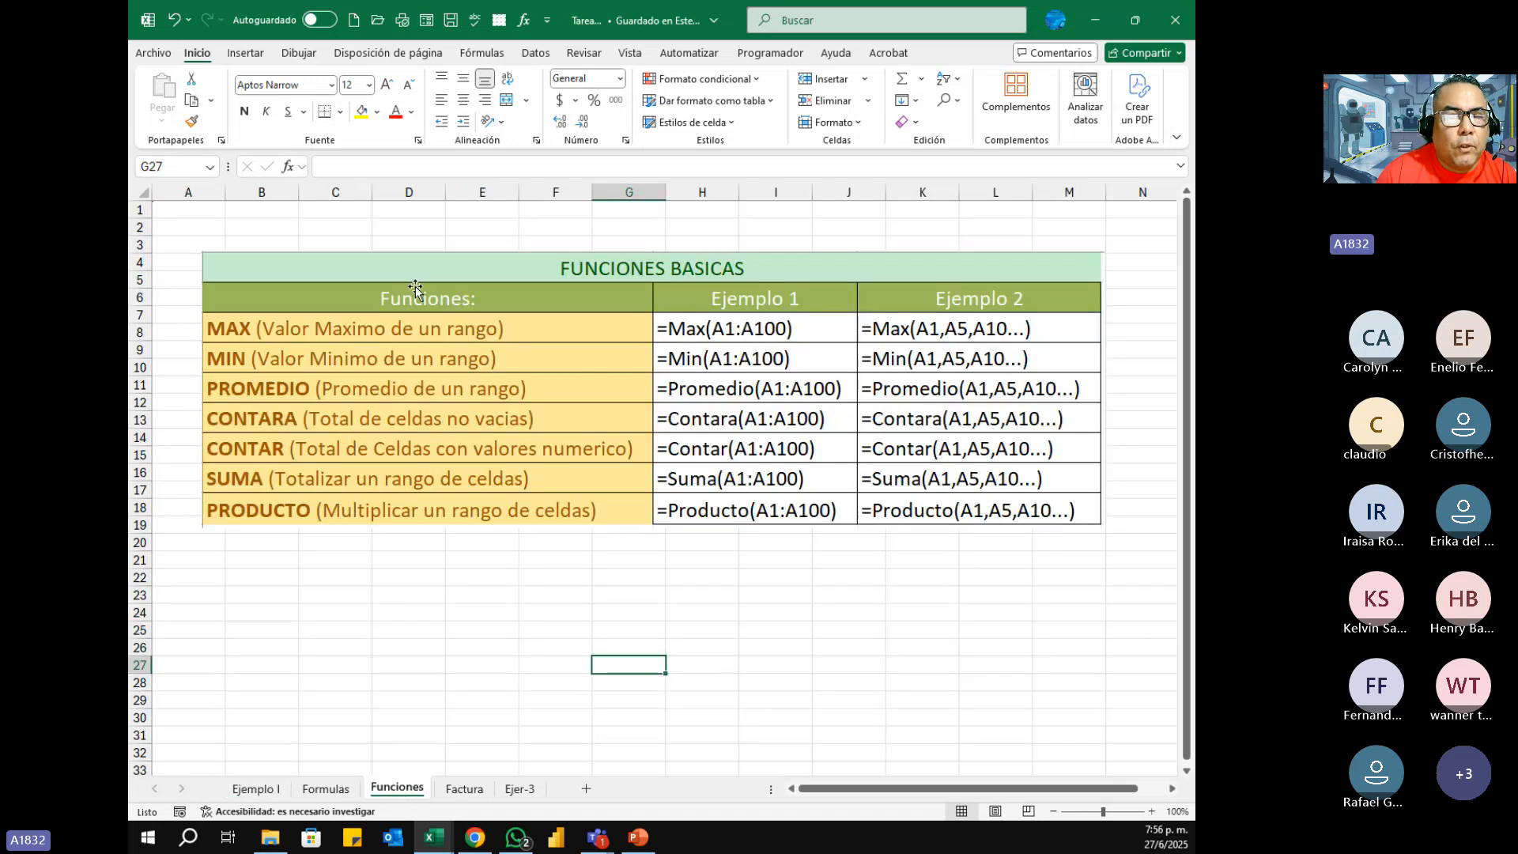
click(458, 788)
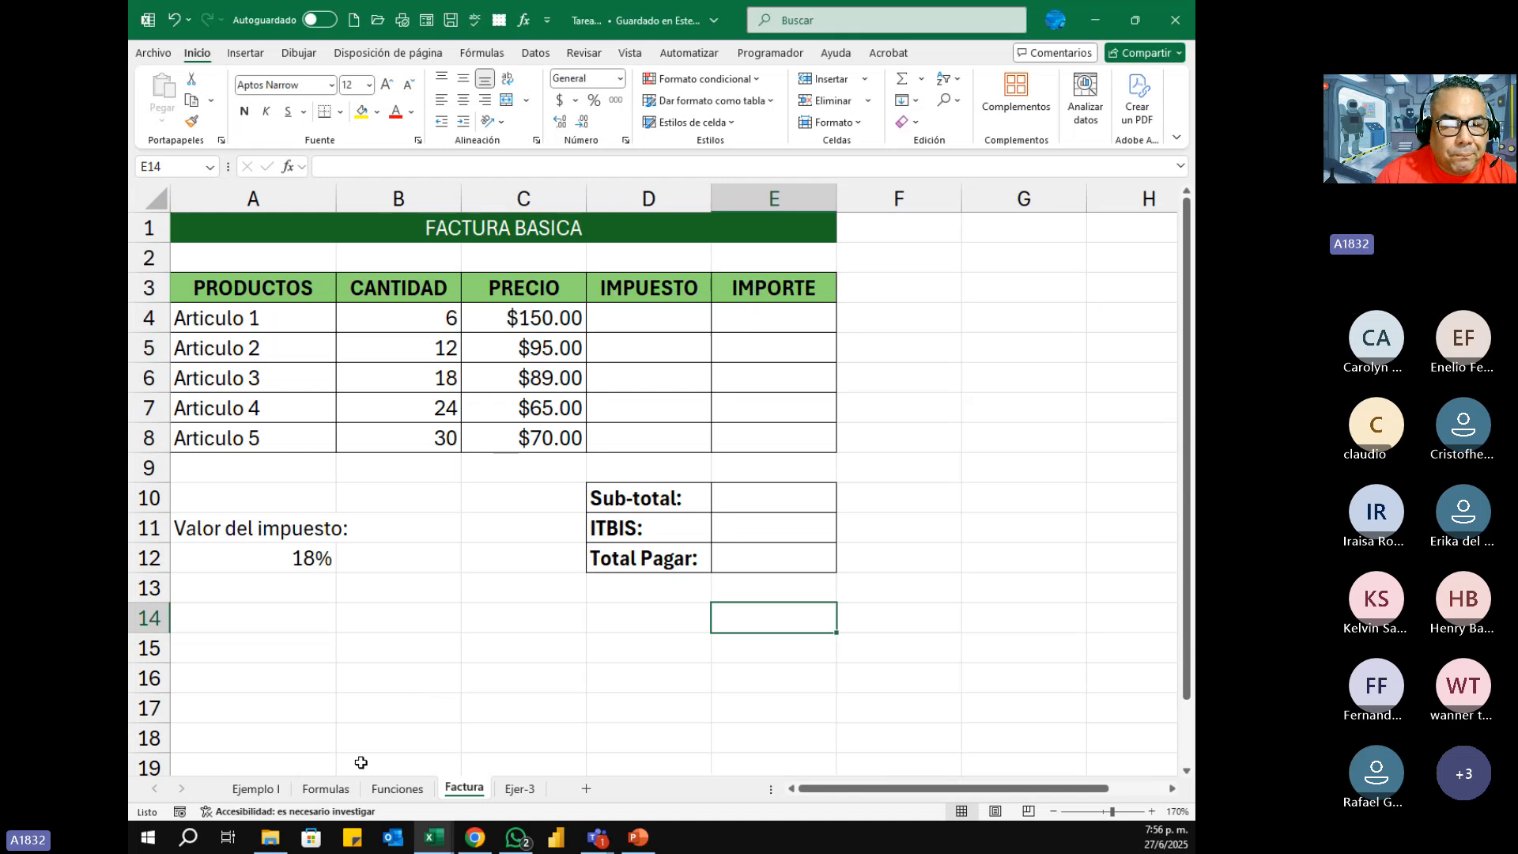
click(341, 794)
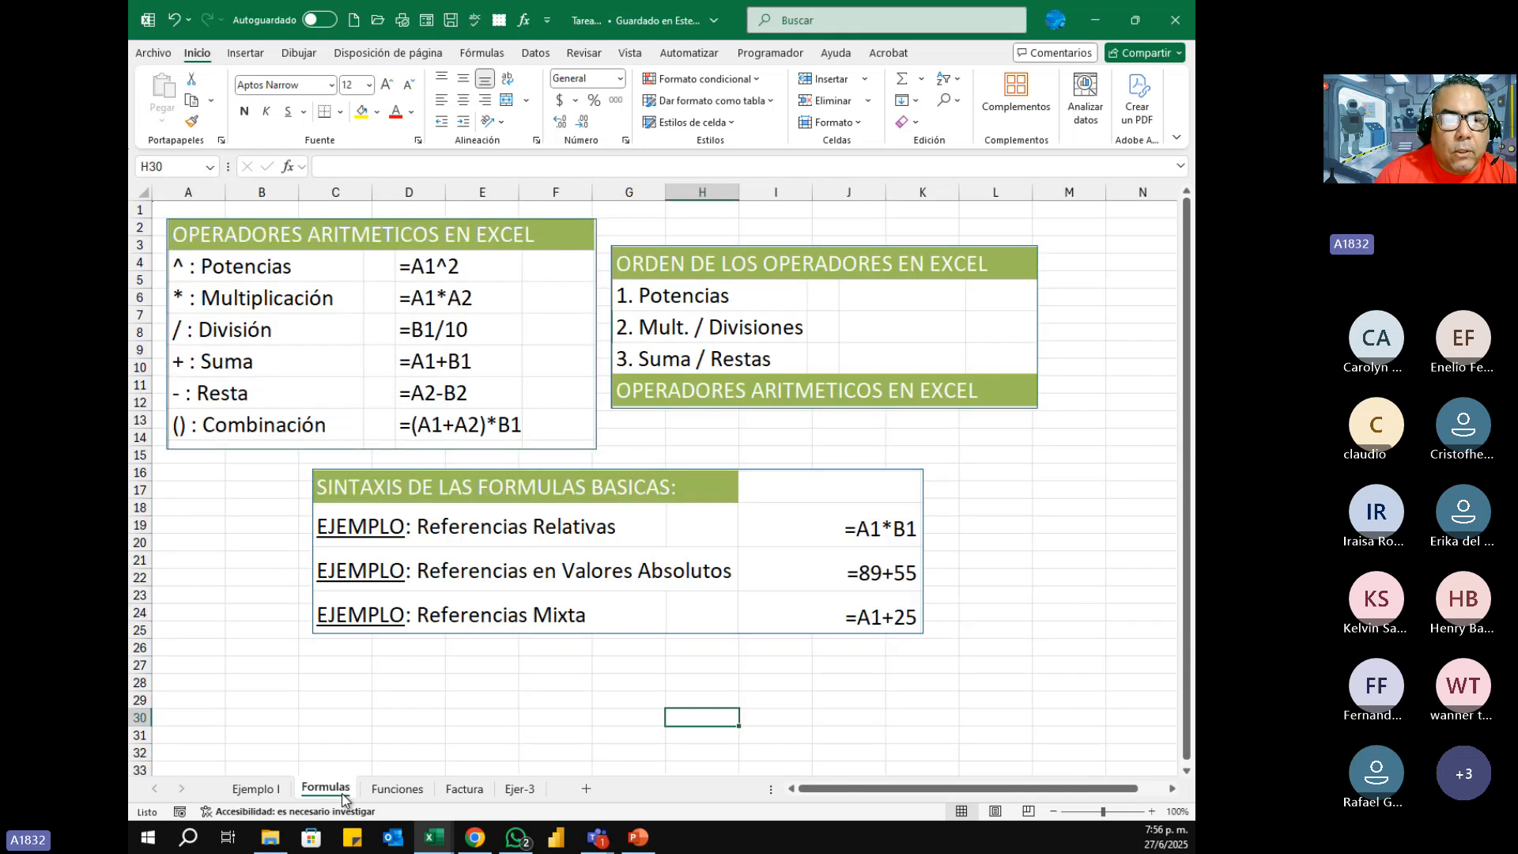
click(269, 790)
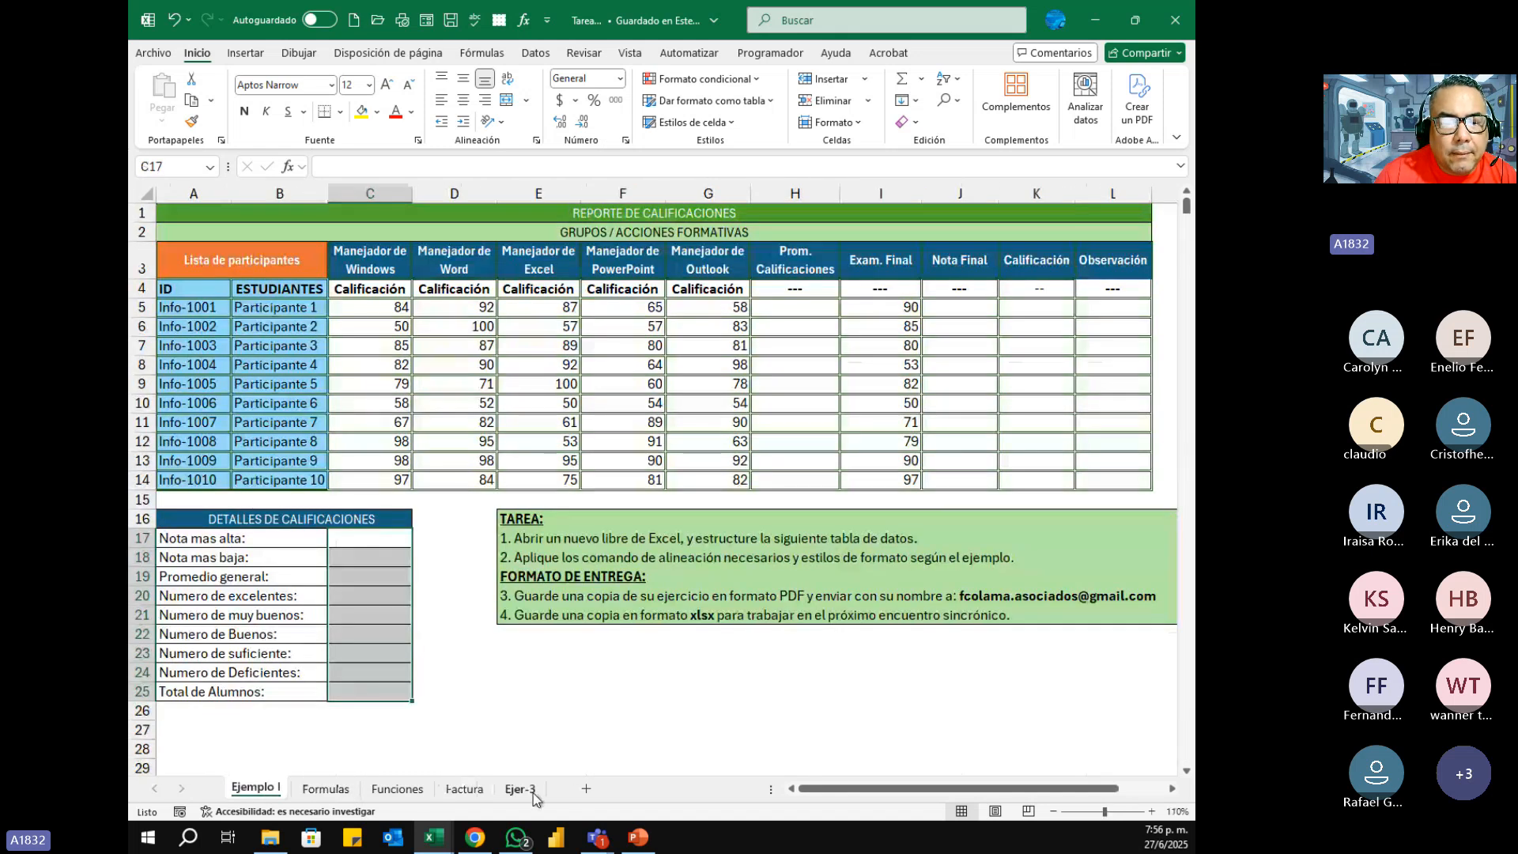
click(354, 547)
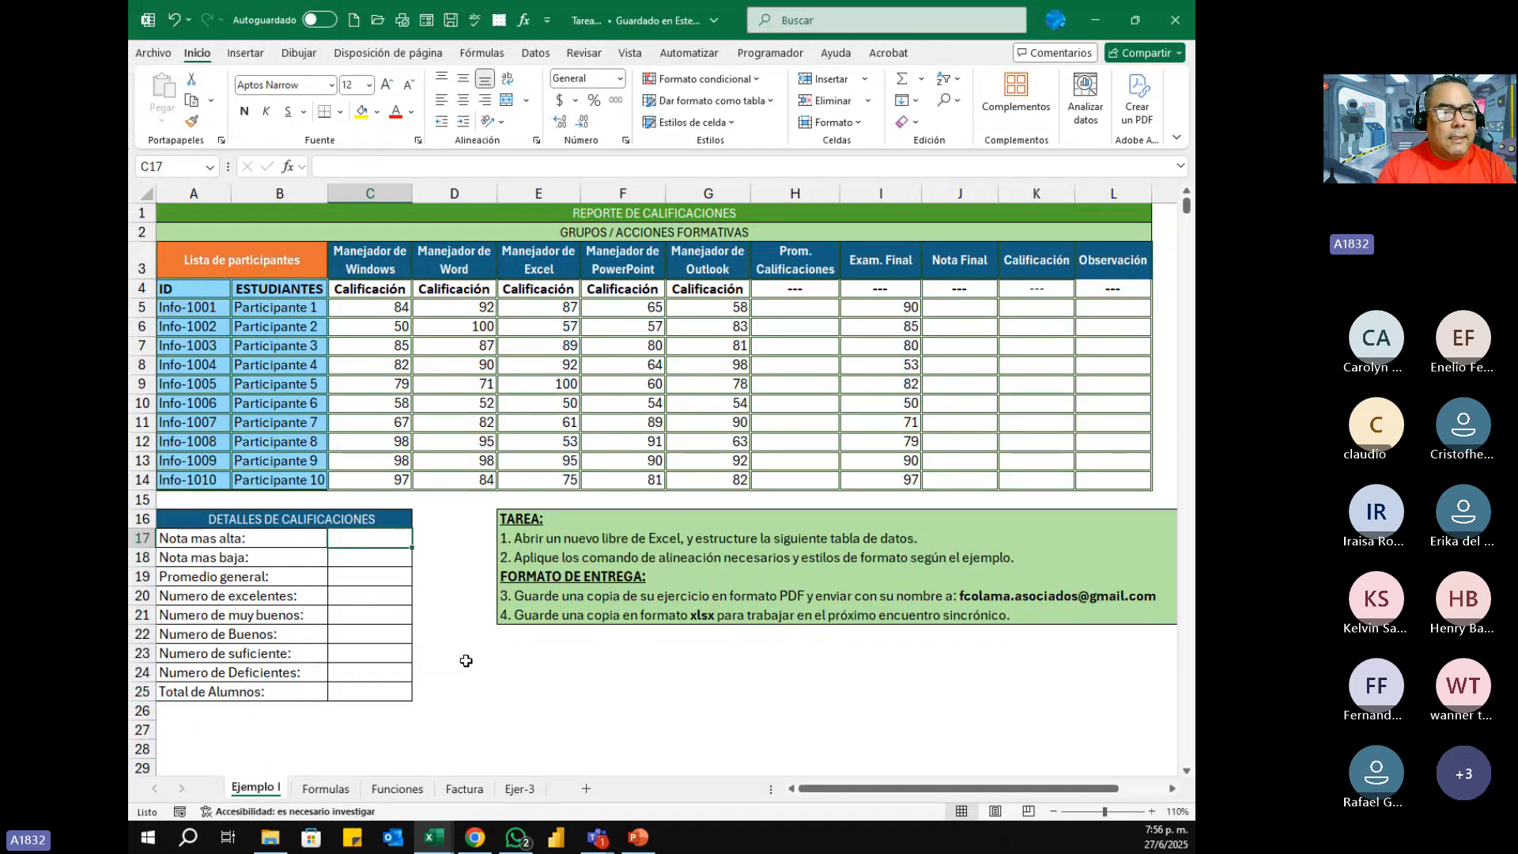
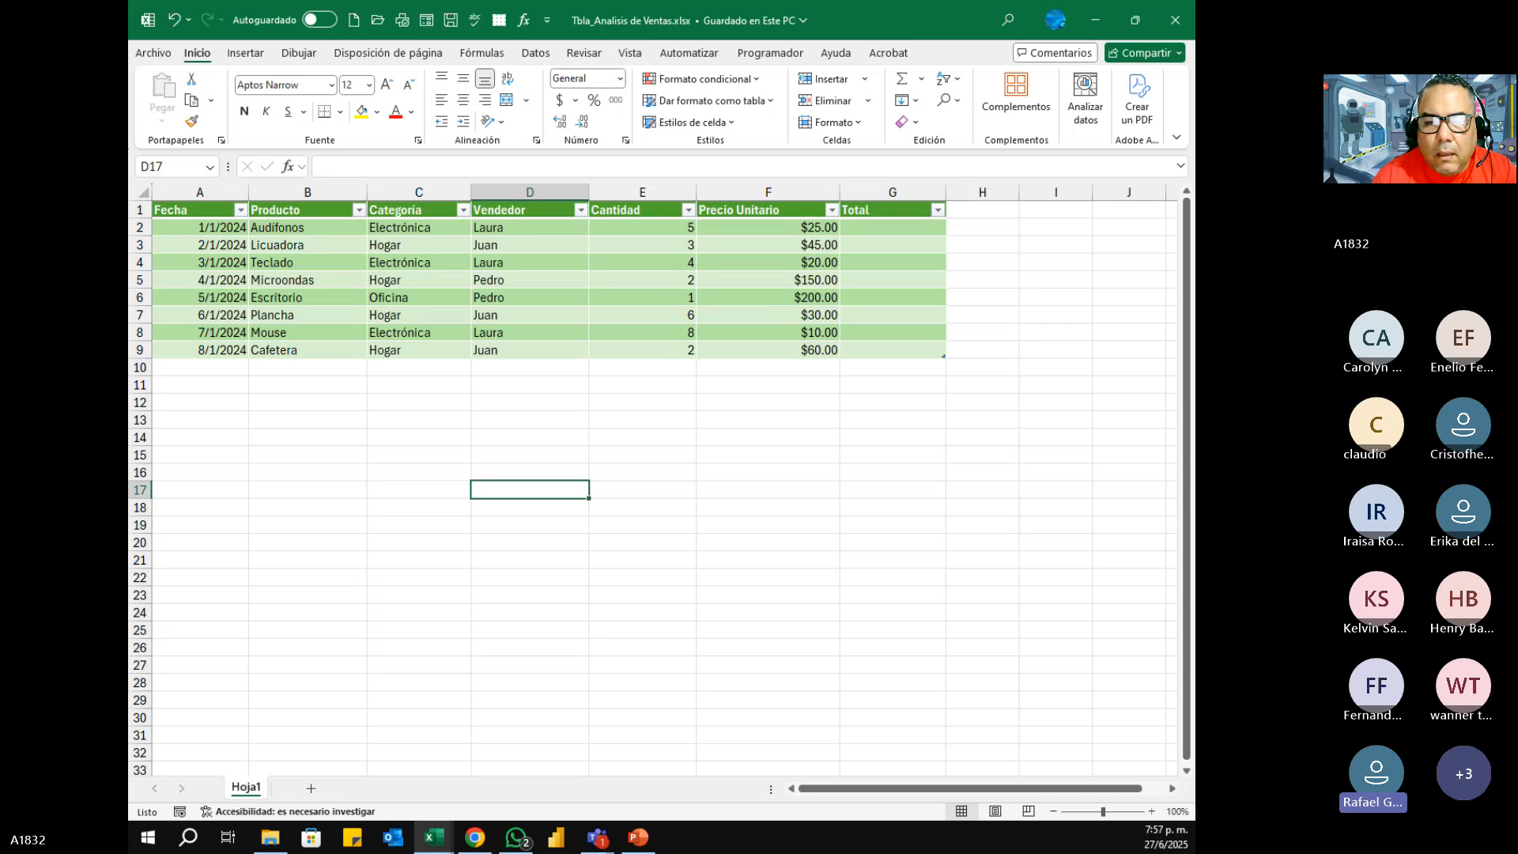
Step: Return to the Ejemplo I sheet of the assignment workbook, highlight the blank Prom. Calificaciones range H5:H14, and select cell H5
click(420, 441)
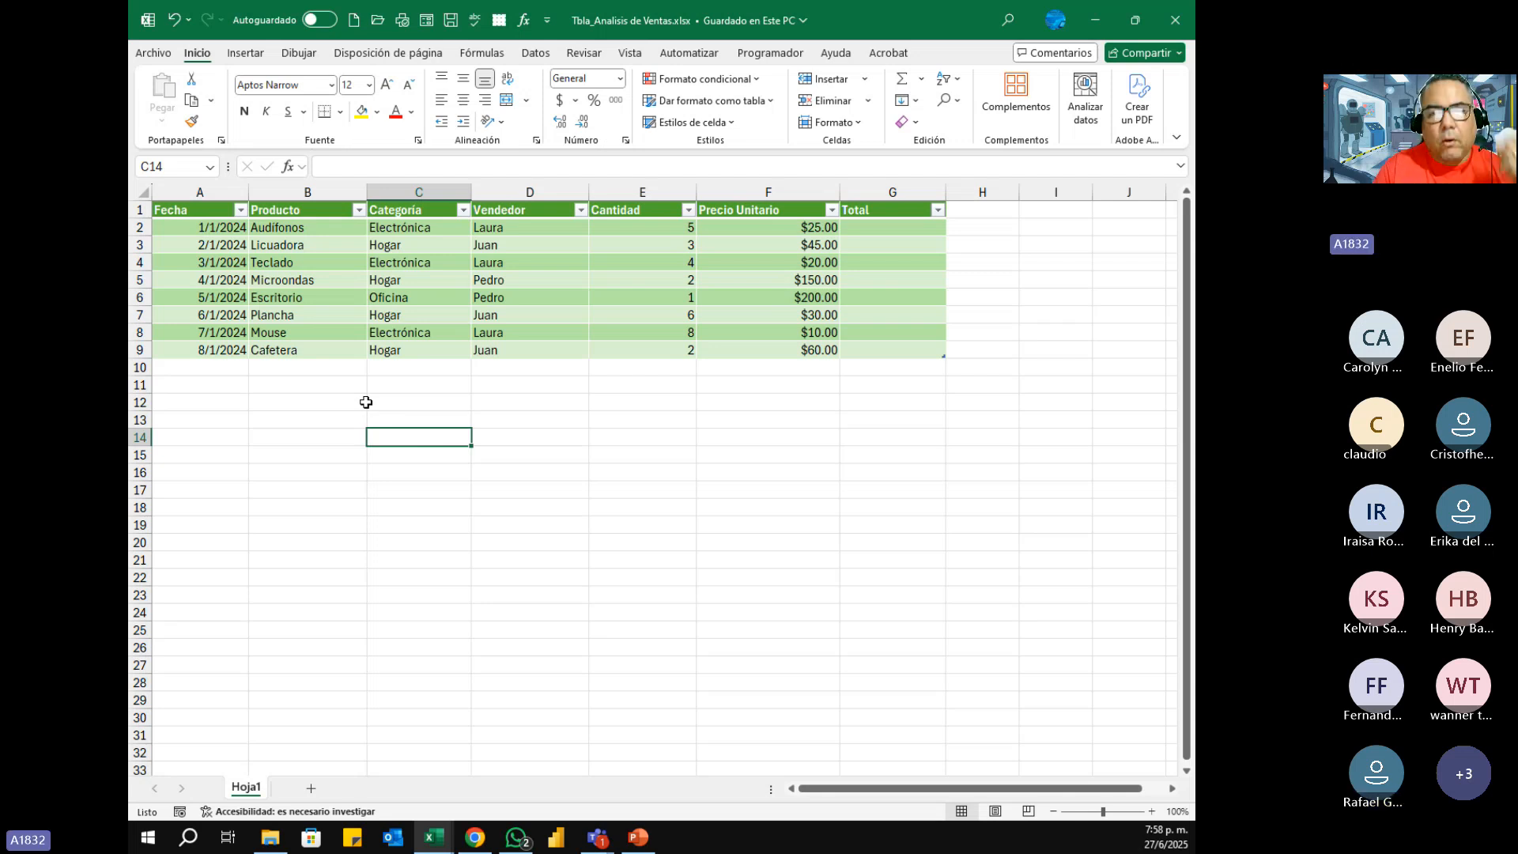
click(1096, 29)
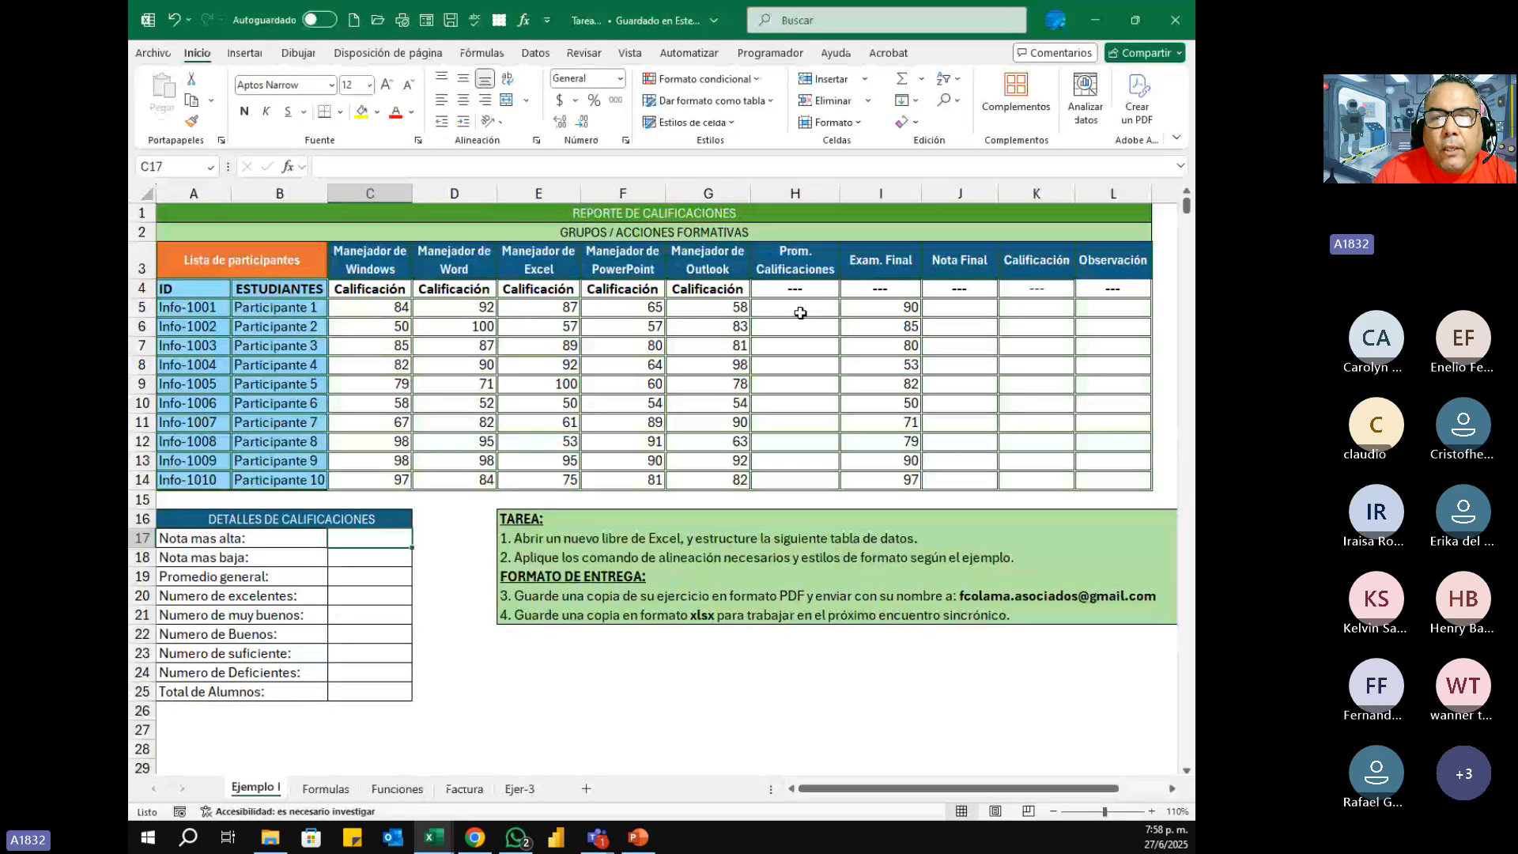
drag(795, 308, 797, 478)
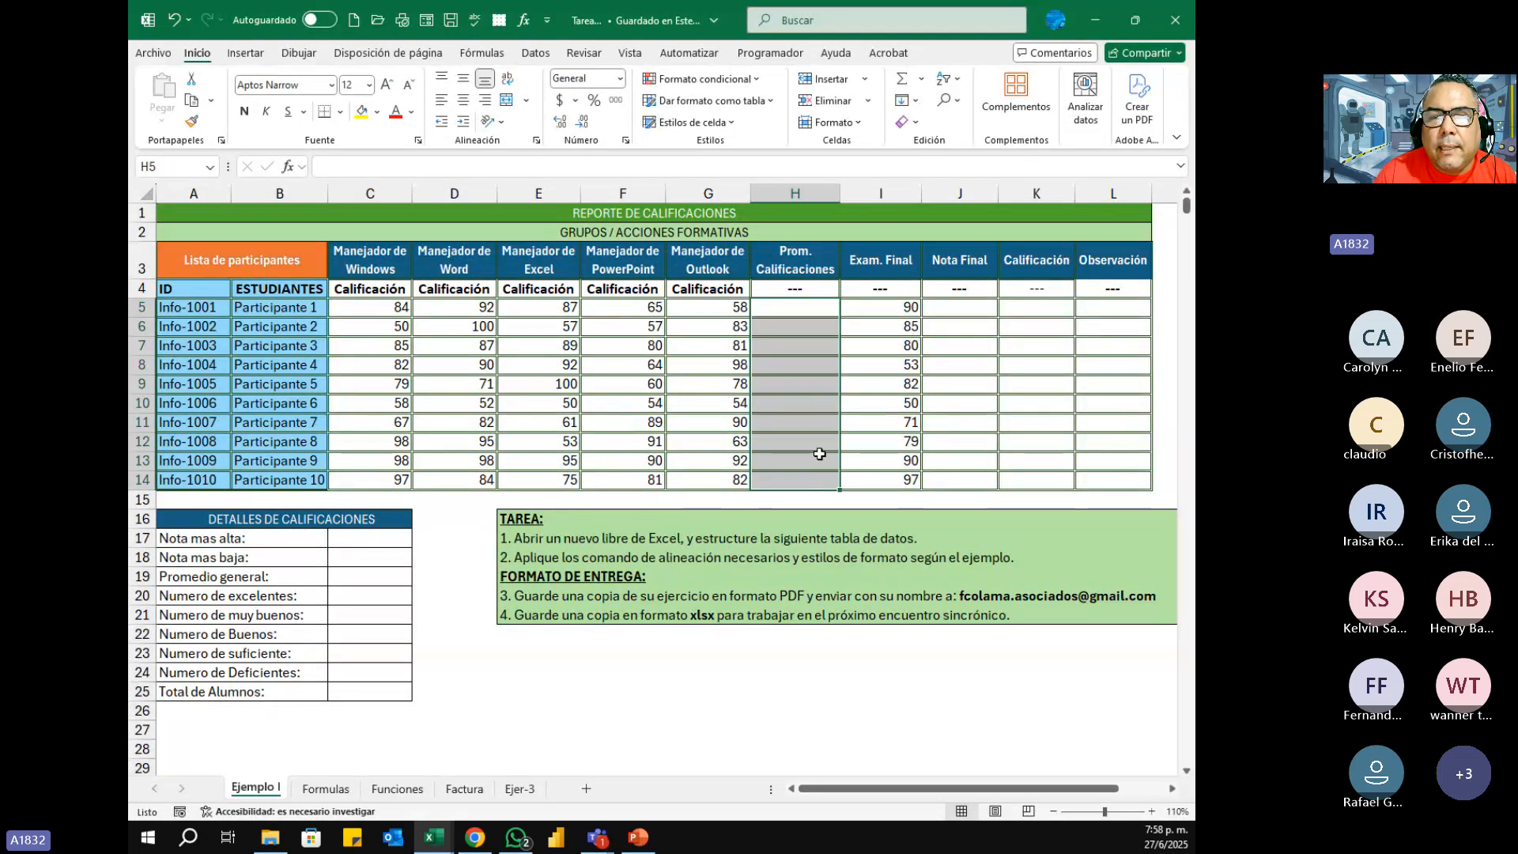
click(802, 309)
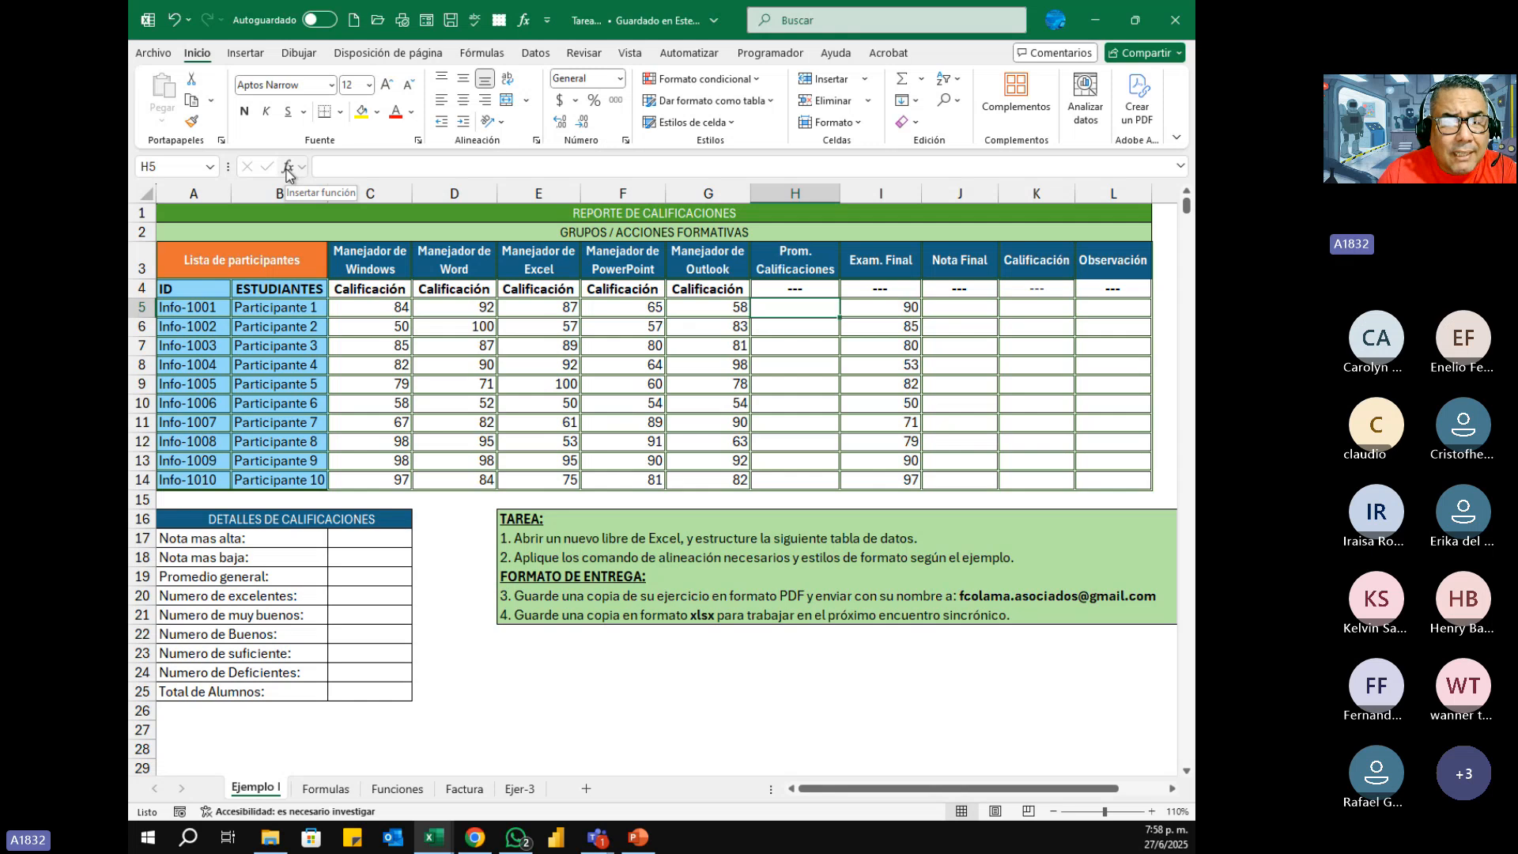
Step: Demonstrate the alternative ways to bring up the Insertar función dialog for cell H5, closing it each time
click(494, 54)
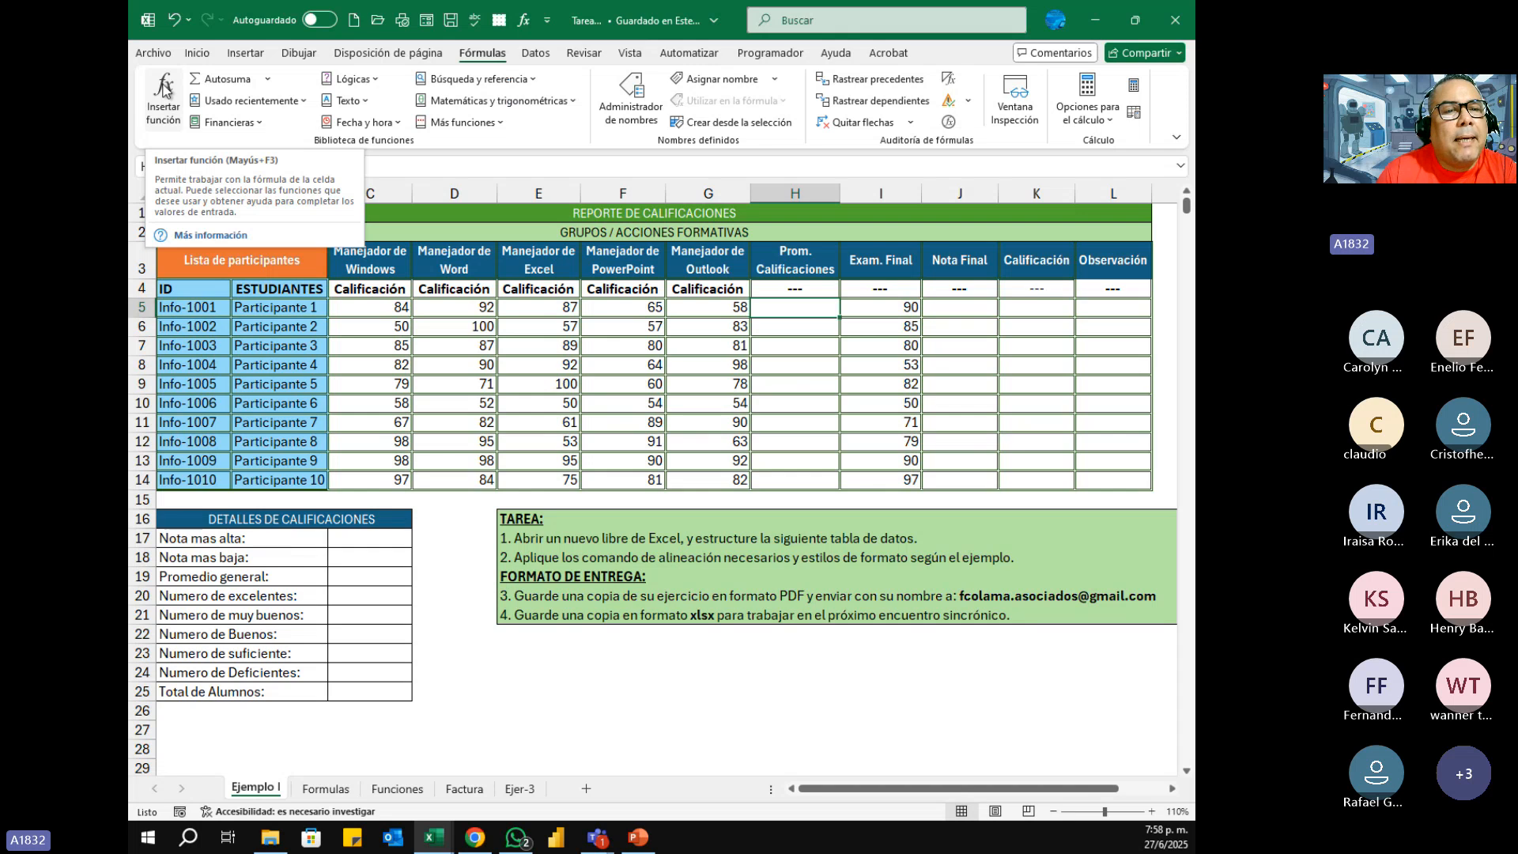
click(198, 53)
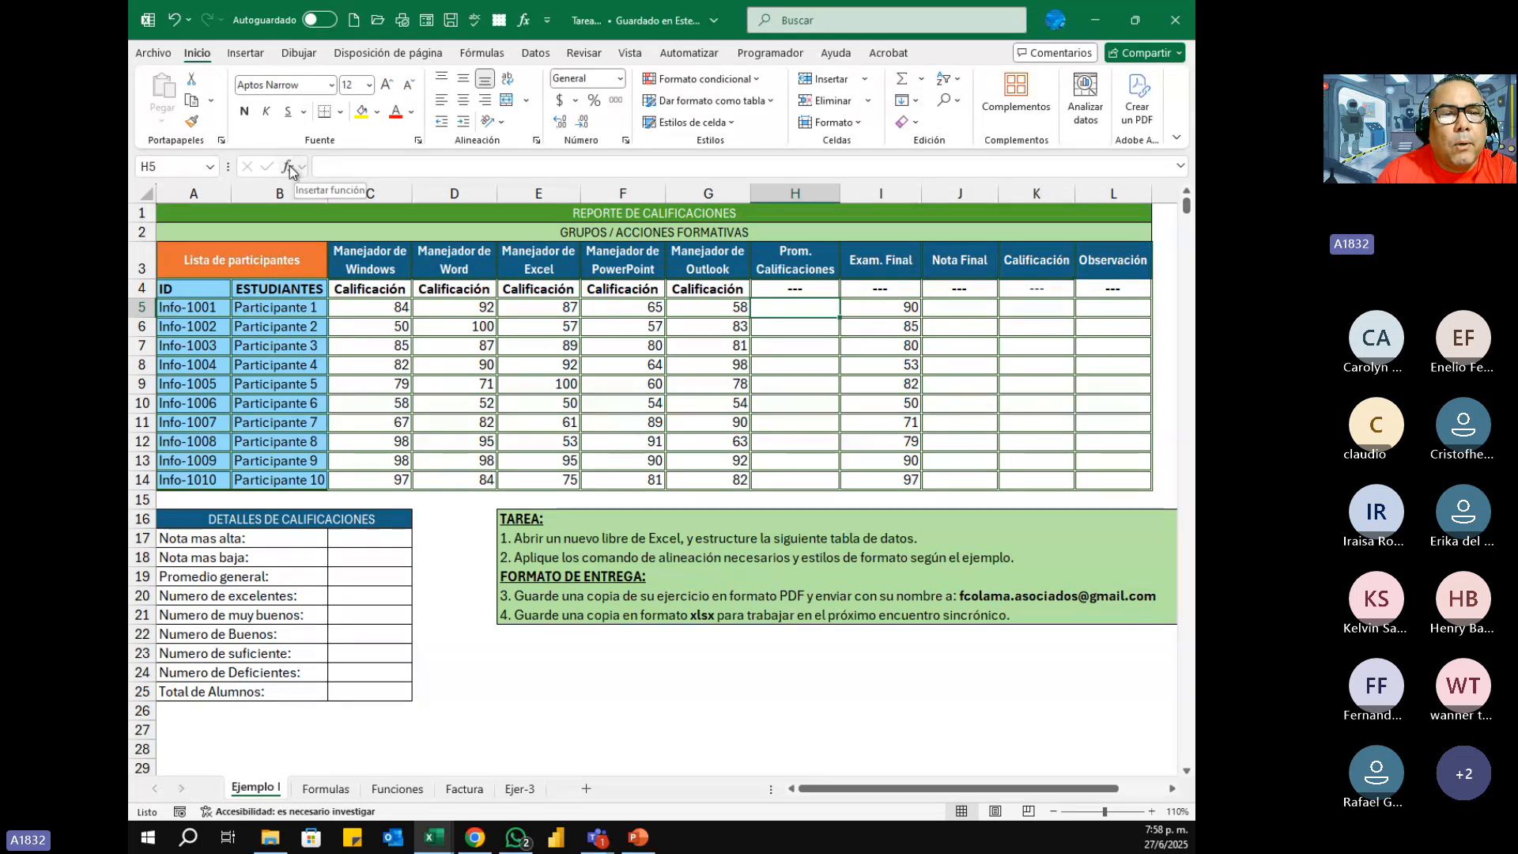
click(498, 54)
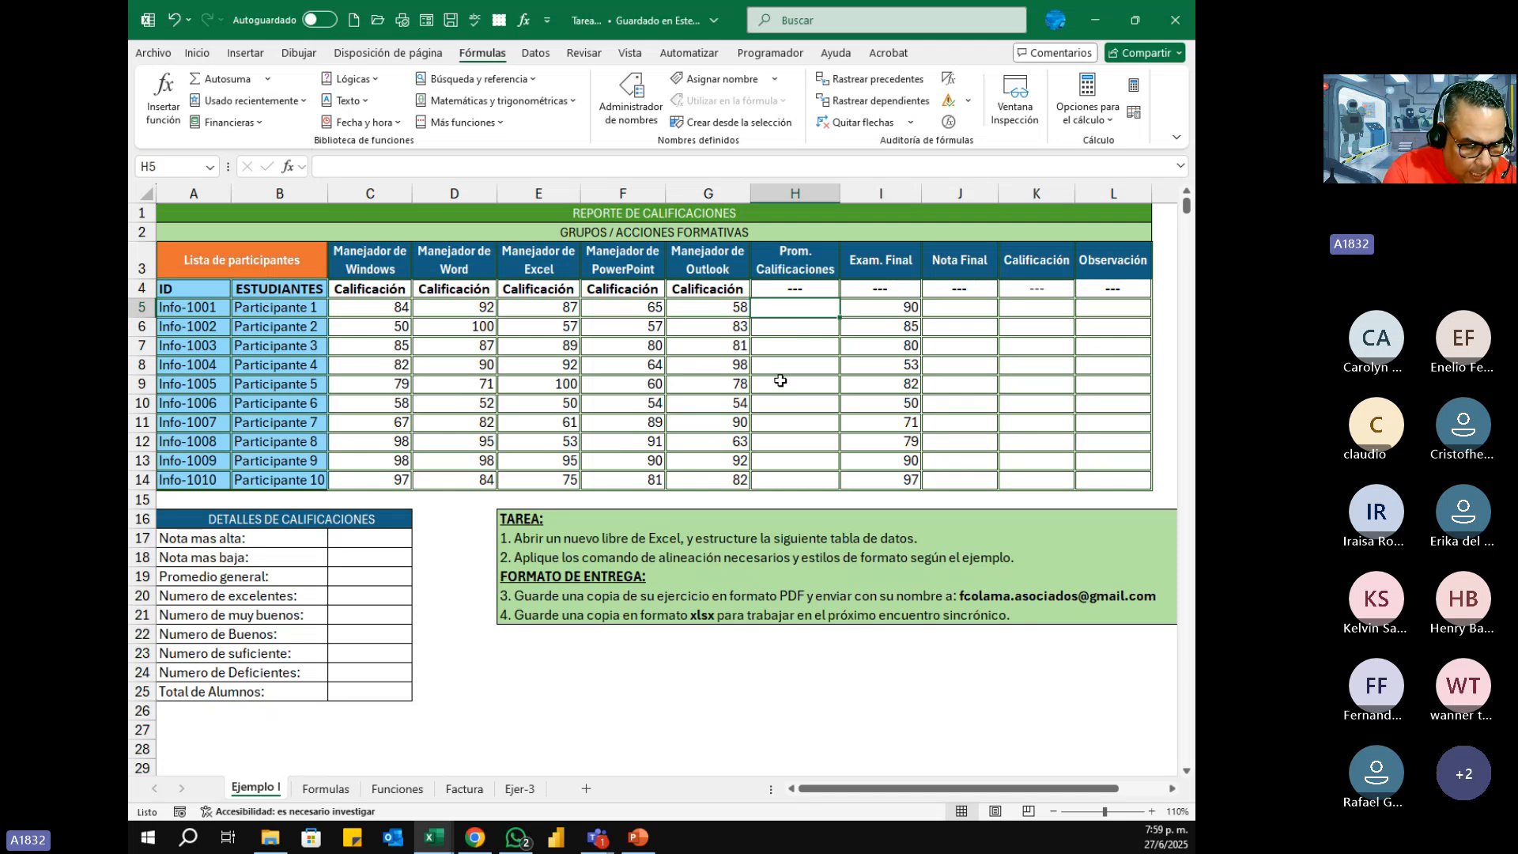
key(shift+F3)
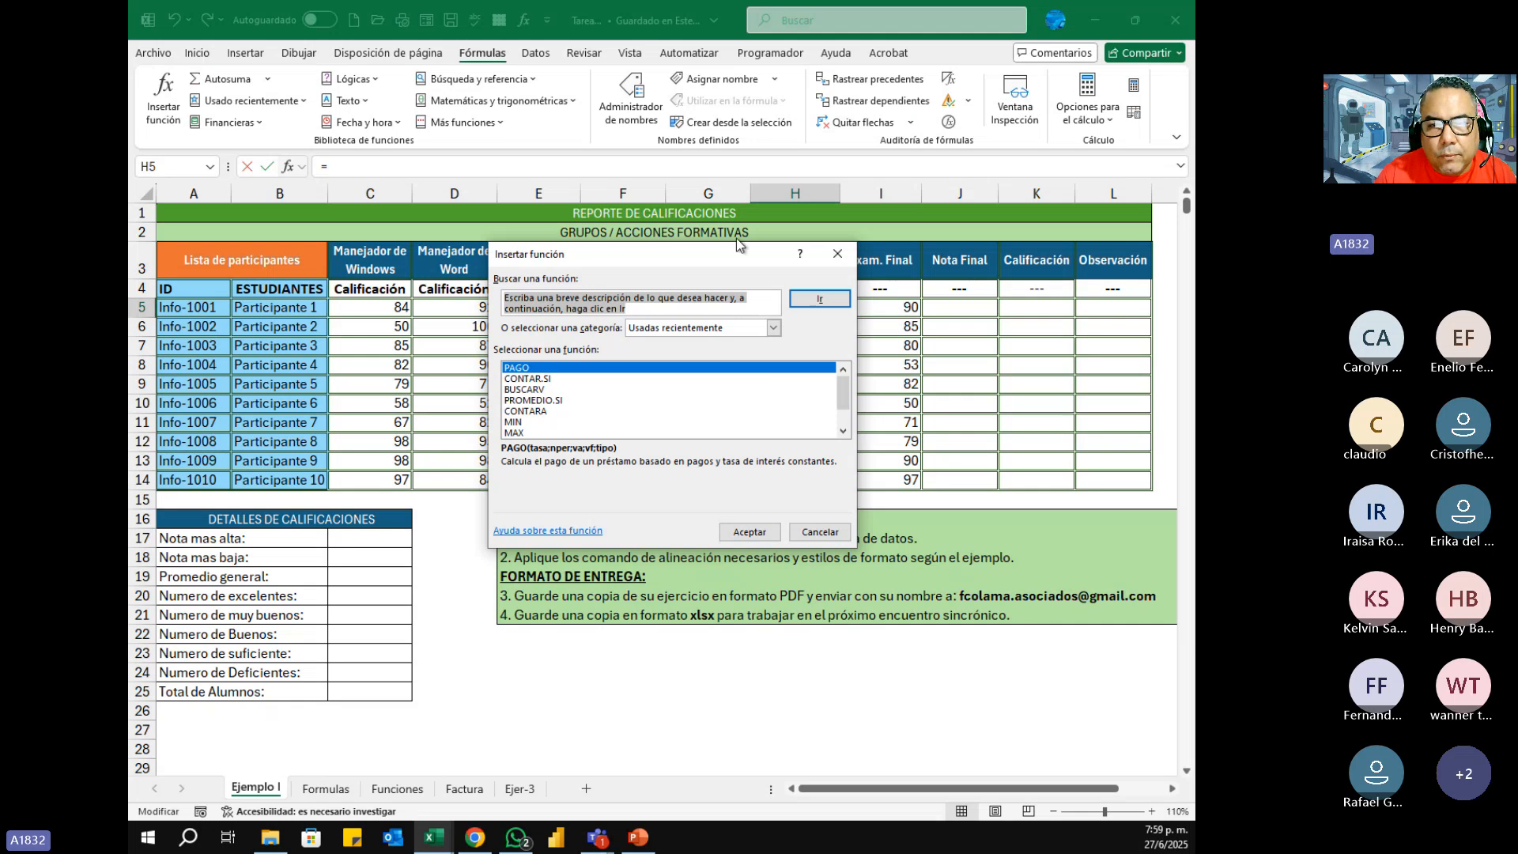
drag(721, 254, 706, 284)
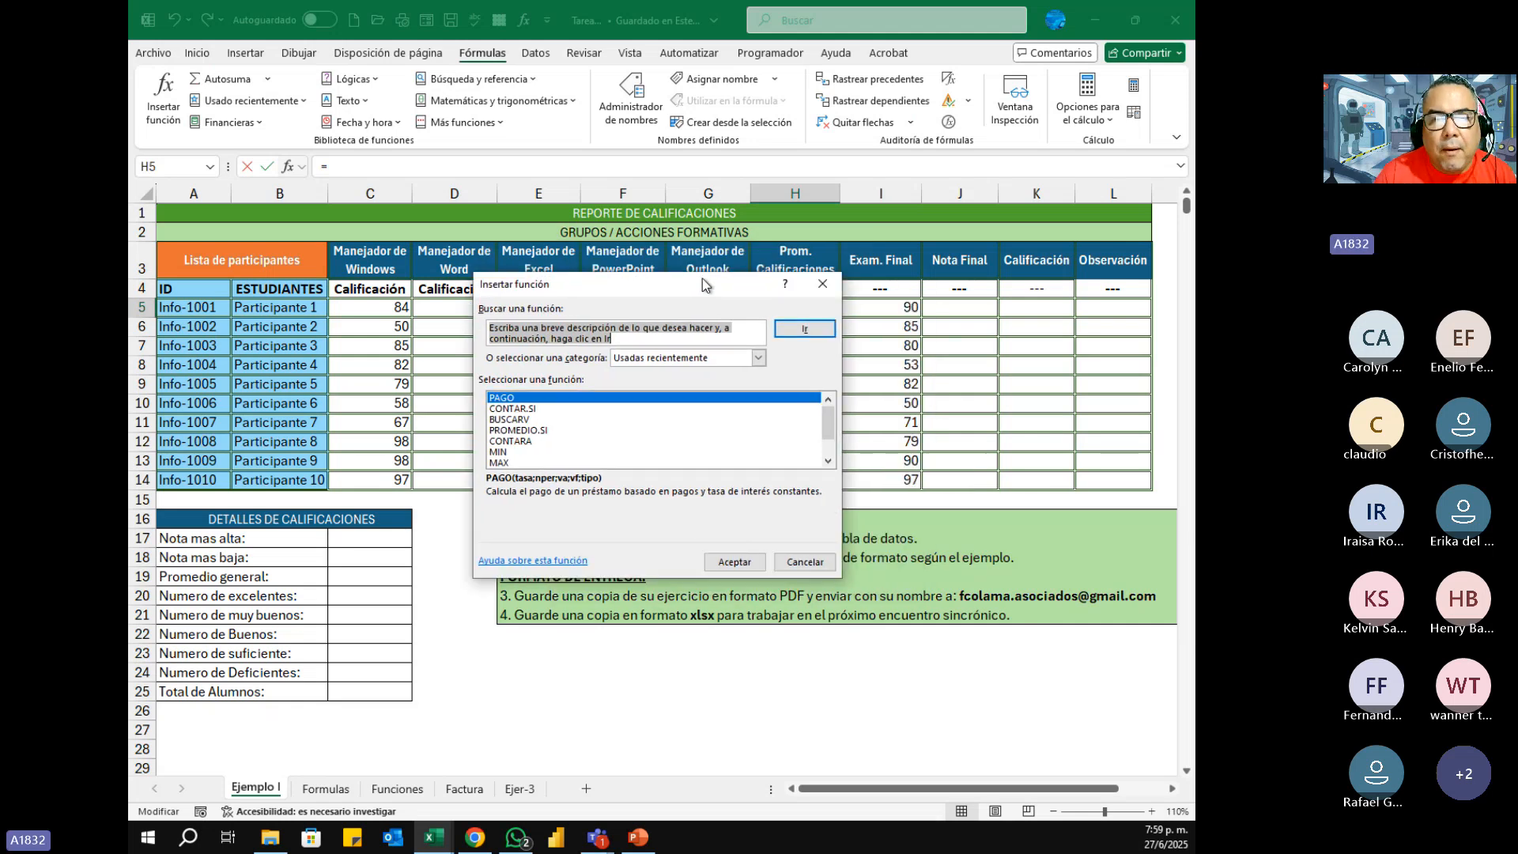
click(823, 284)
click(289, 170)
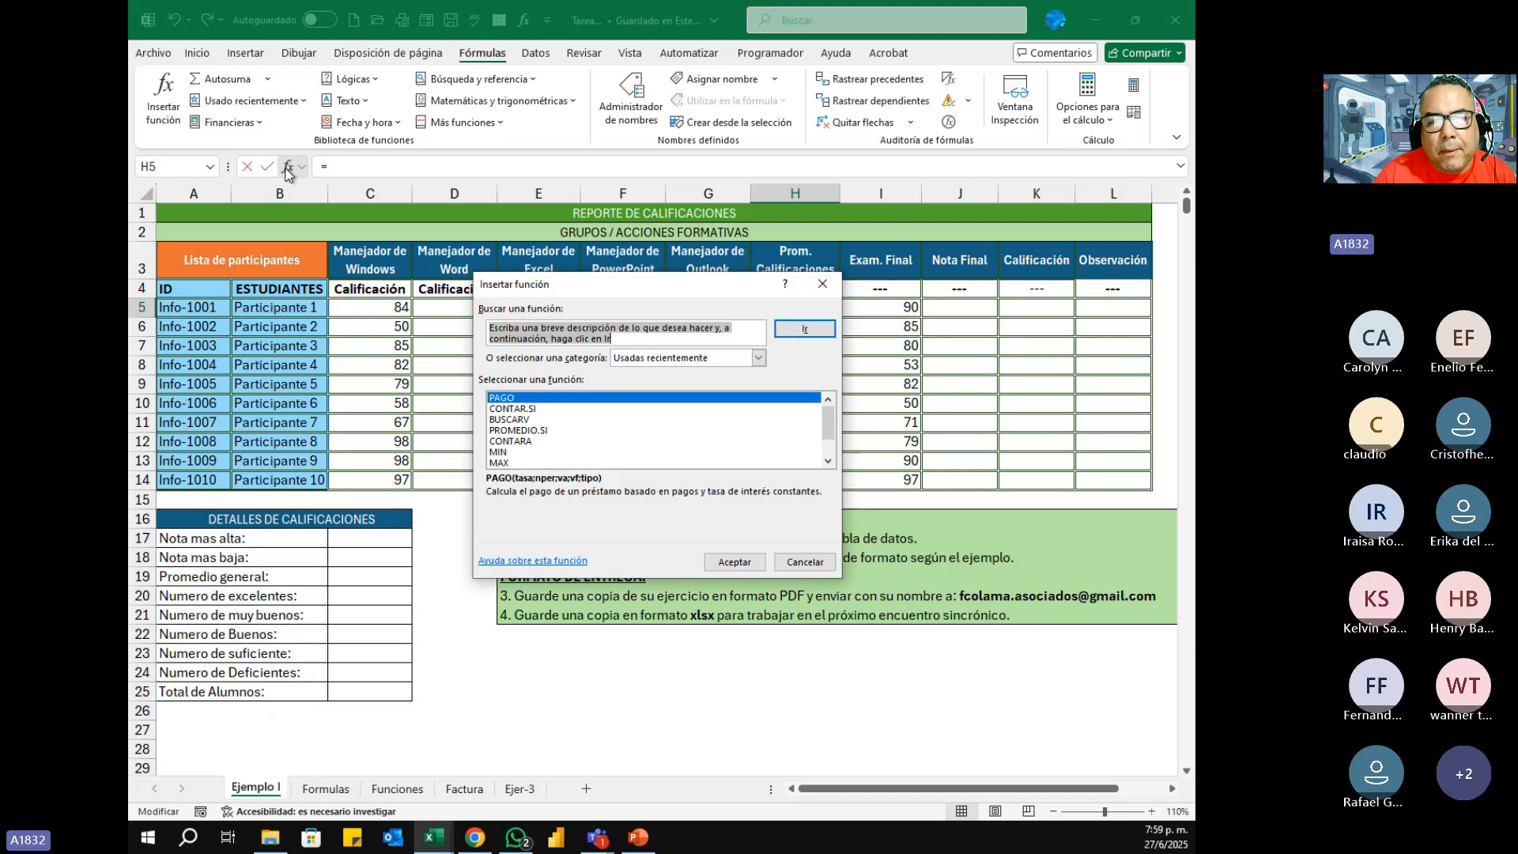
click(828, 288)
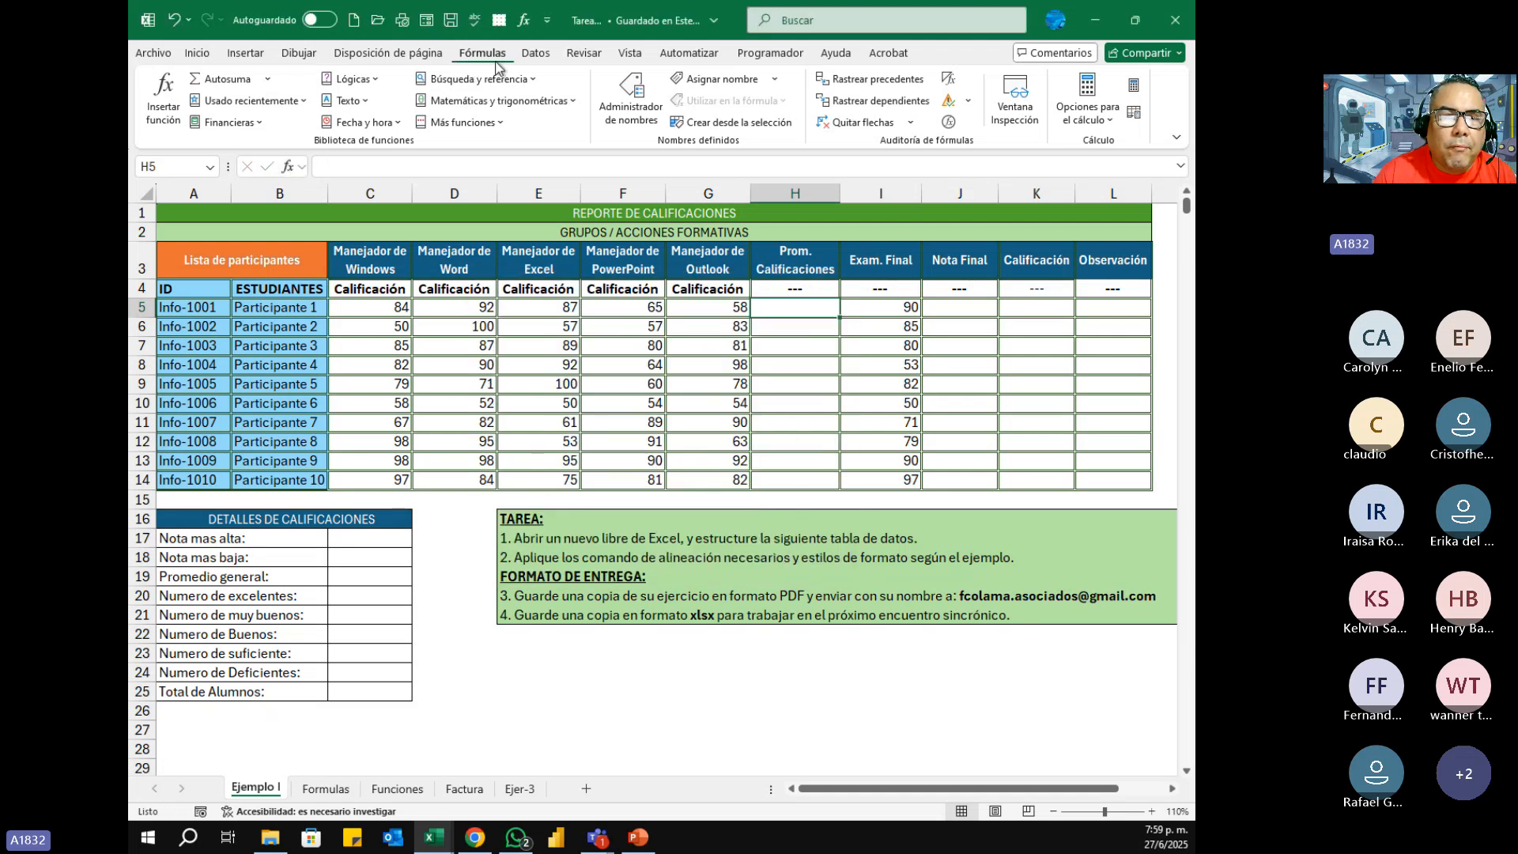
Step: Open Insertar función for cell H5 and search for the function Promedio
click(162, 89)
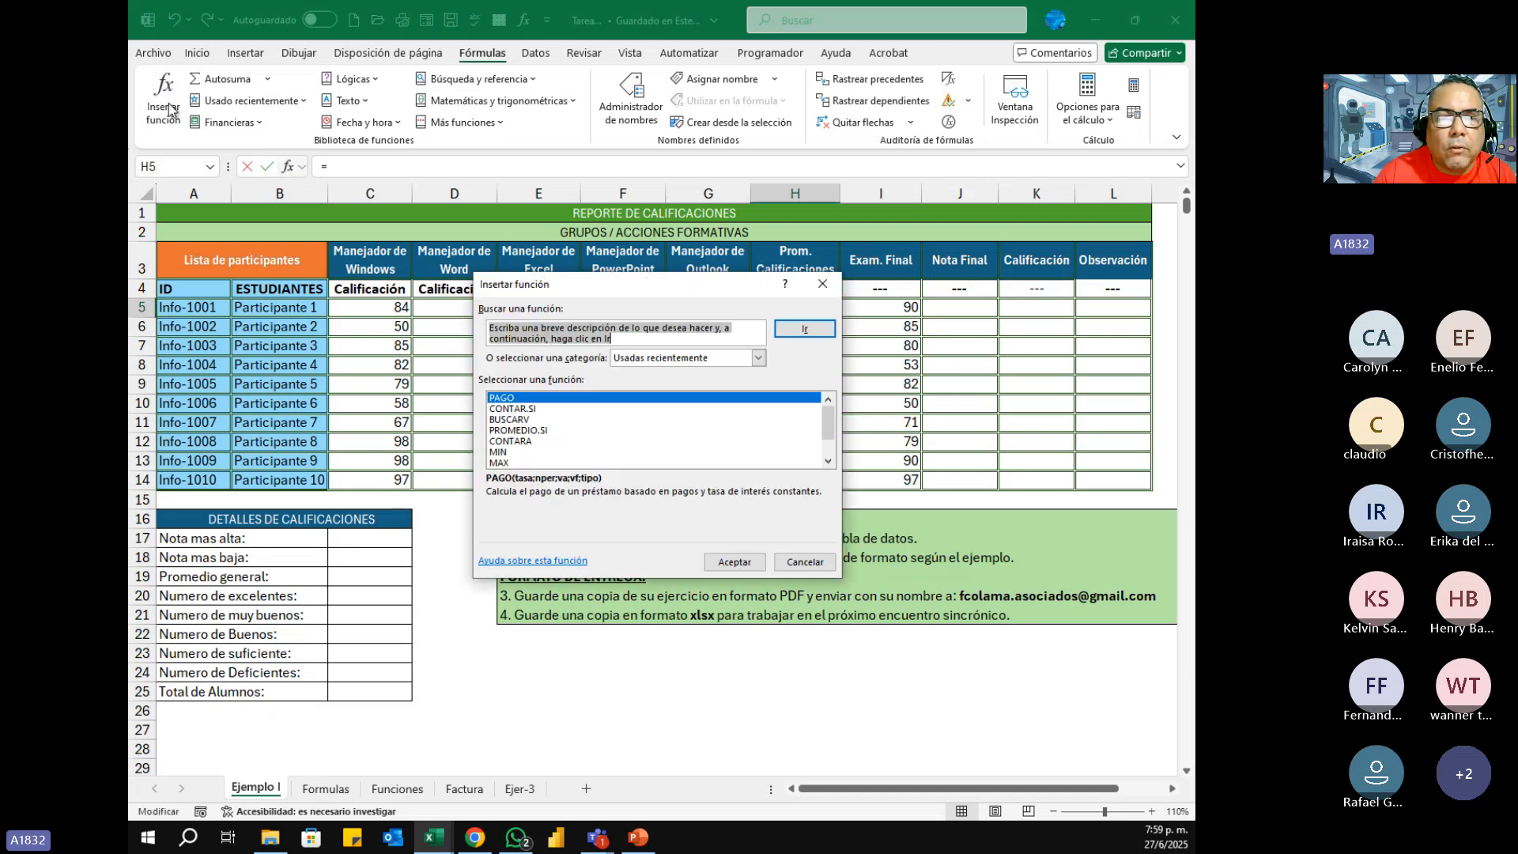
drag(589, 267, 473, 229)
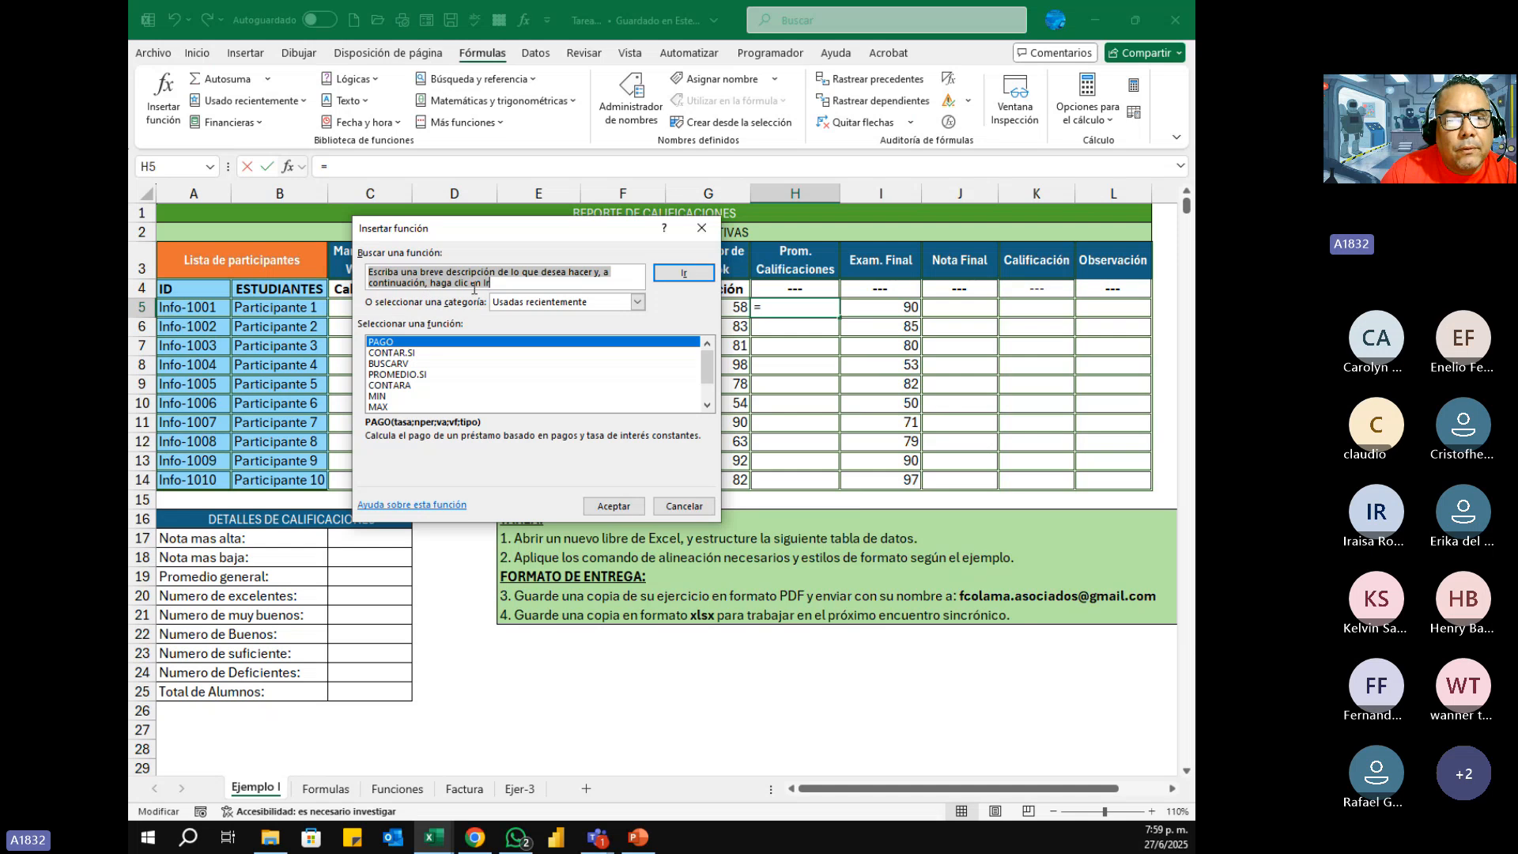
click(507, 282)
drag(507, 282, 367, 269)
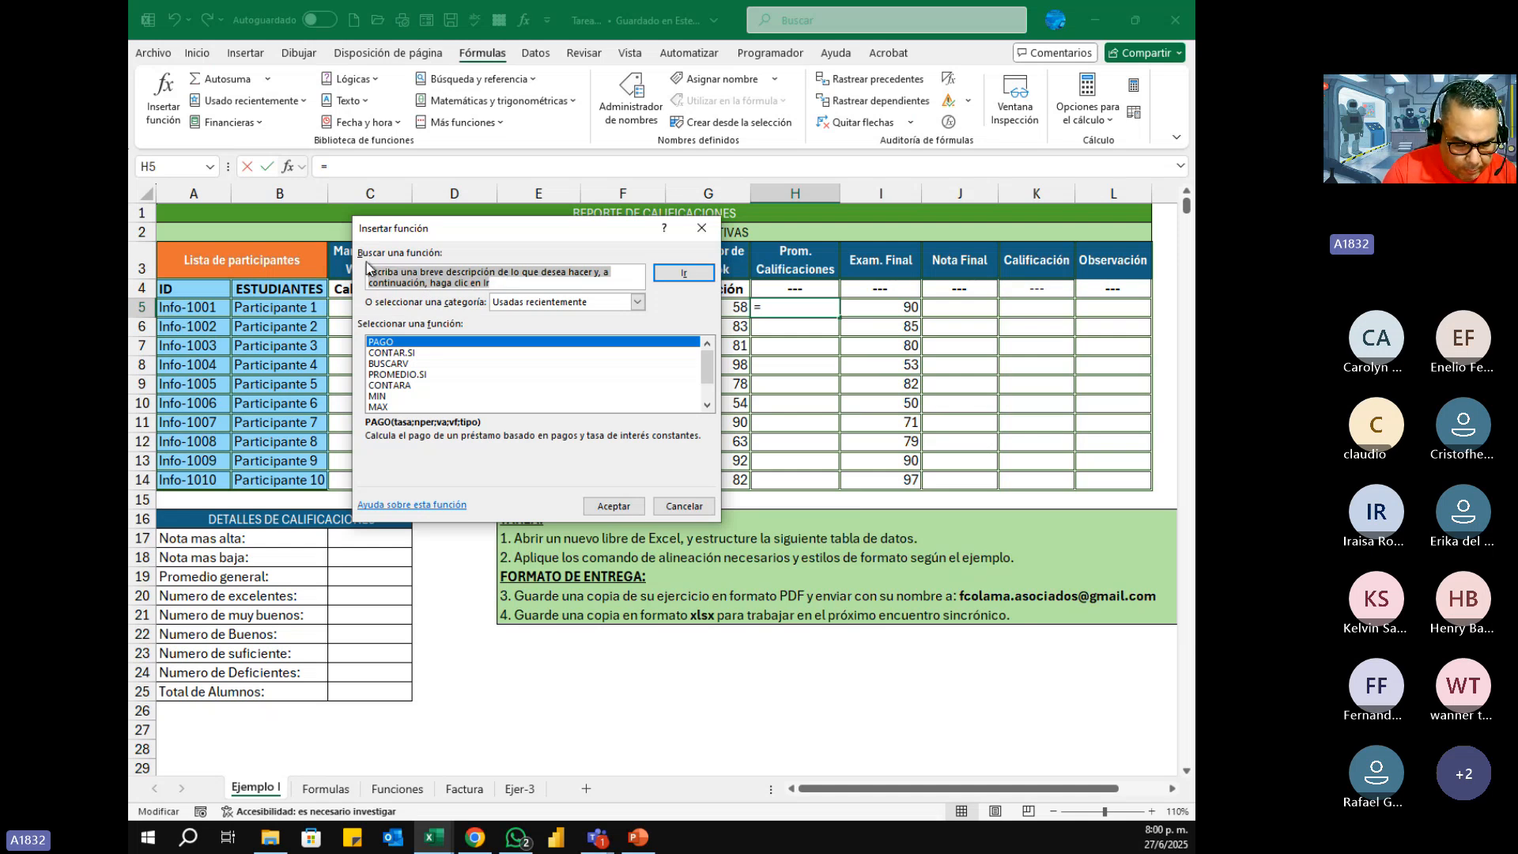
text(Promedio)
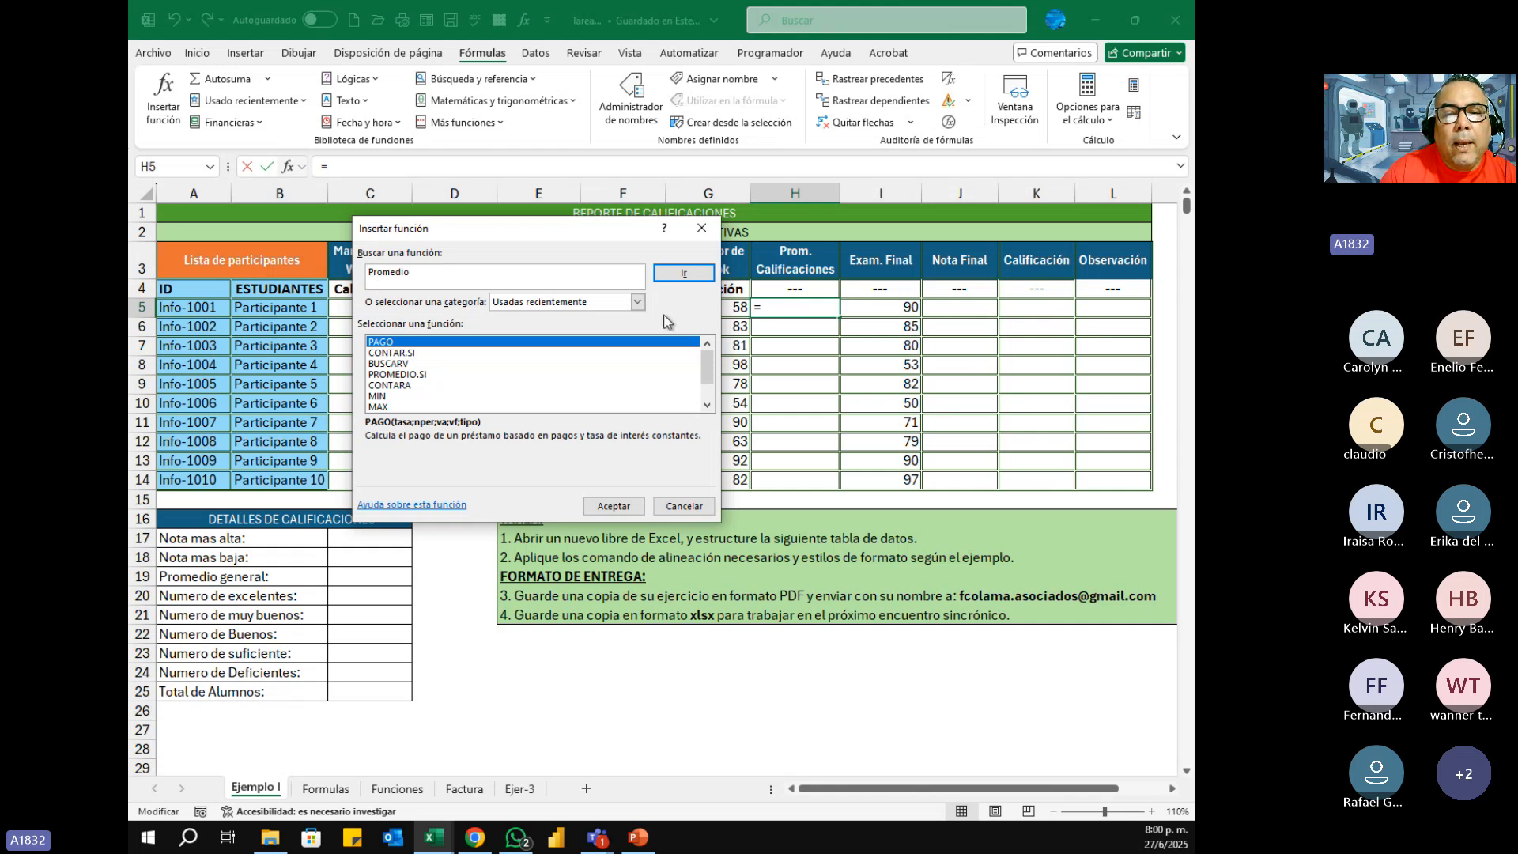
click(678, 278)
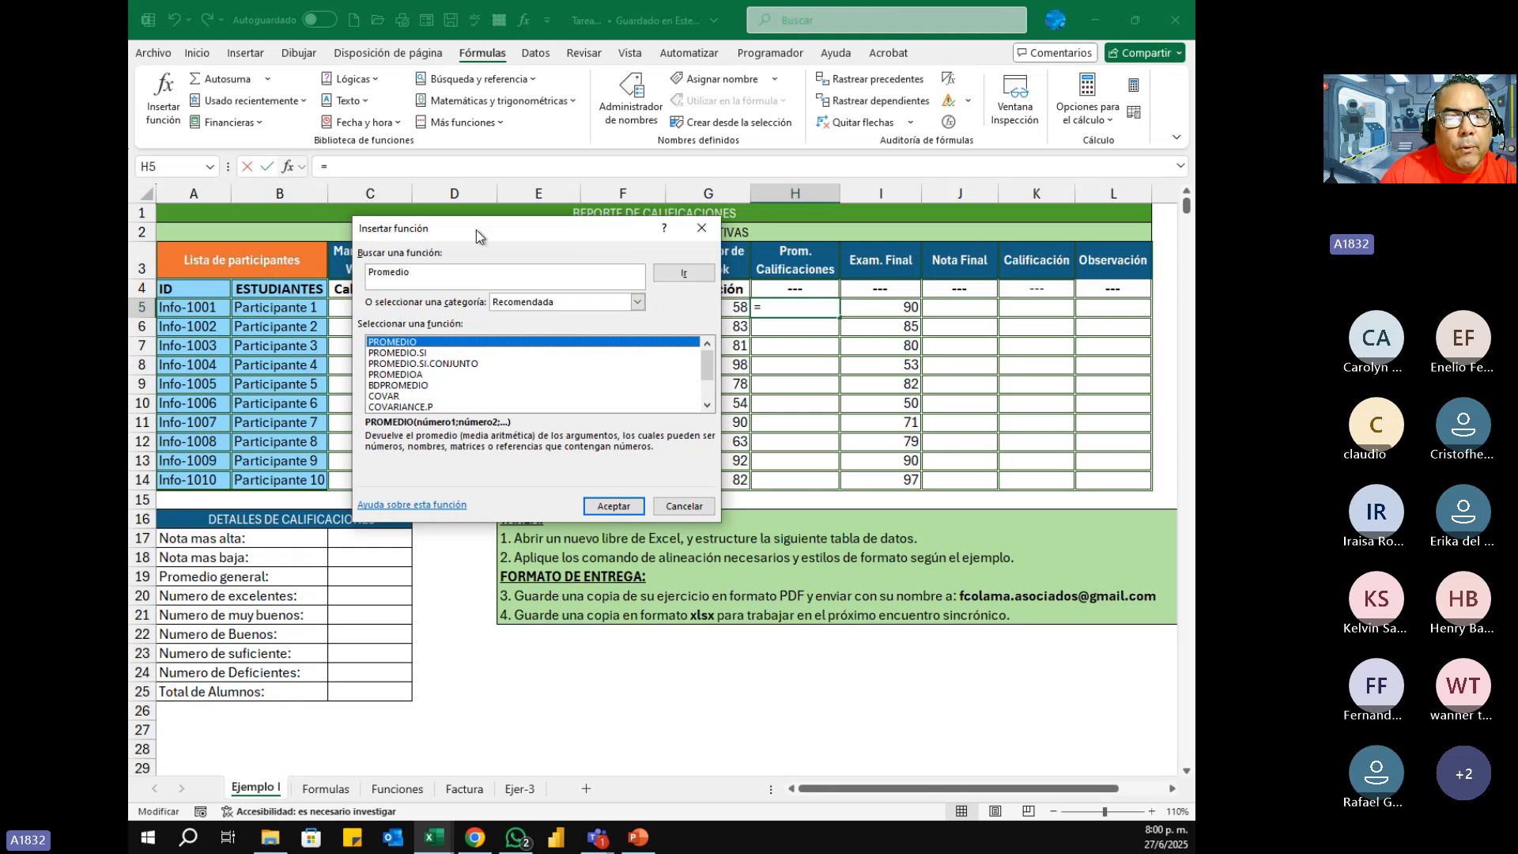
Step: Search Insertar función for the Max function and for the Suma function
drag(482, 236, 550, 268)
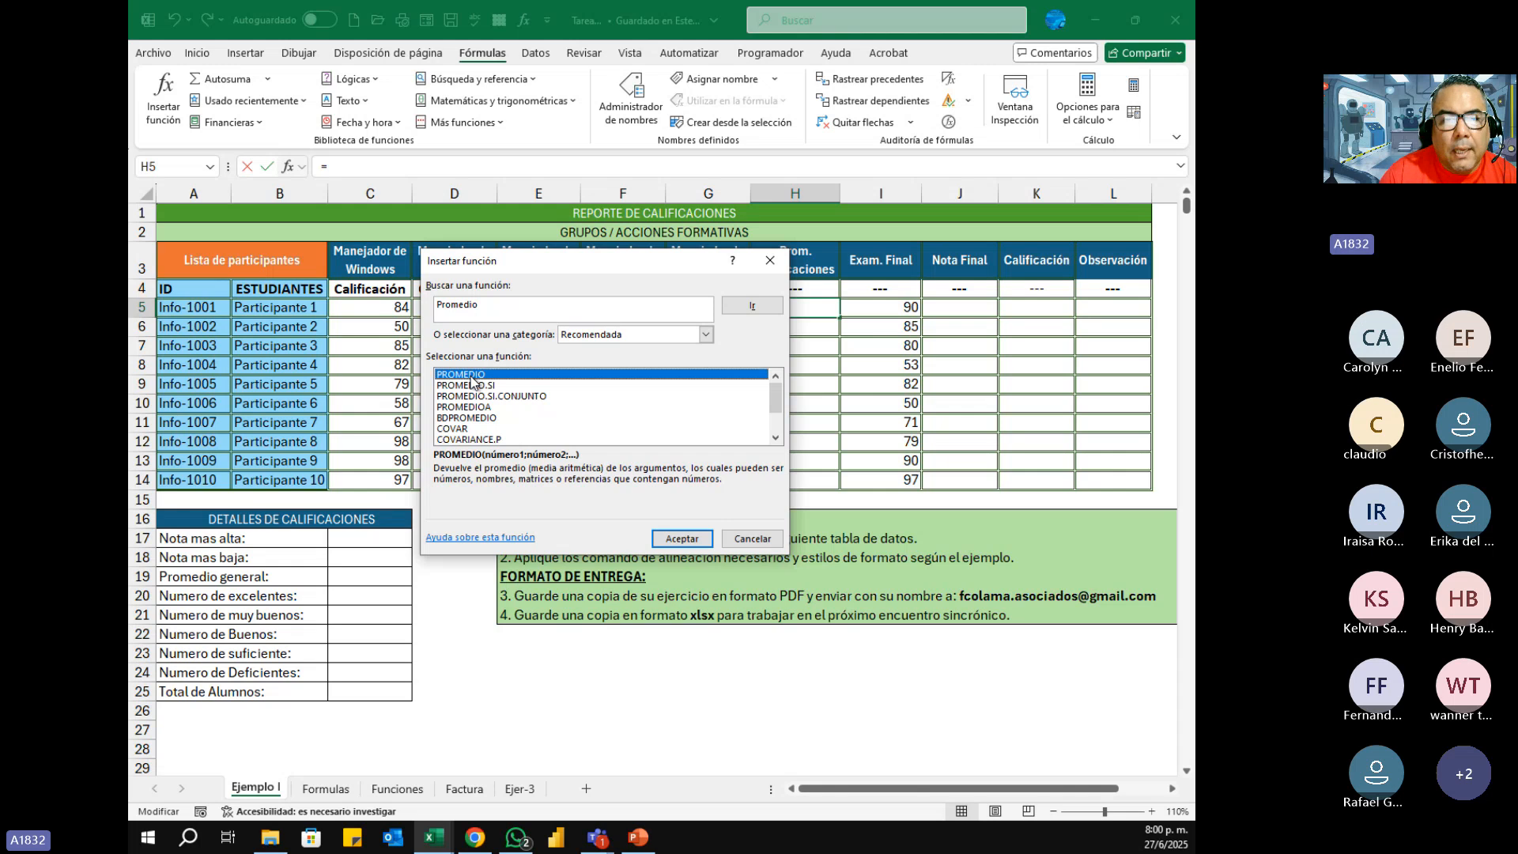
drag(494, 307, 393, 304)
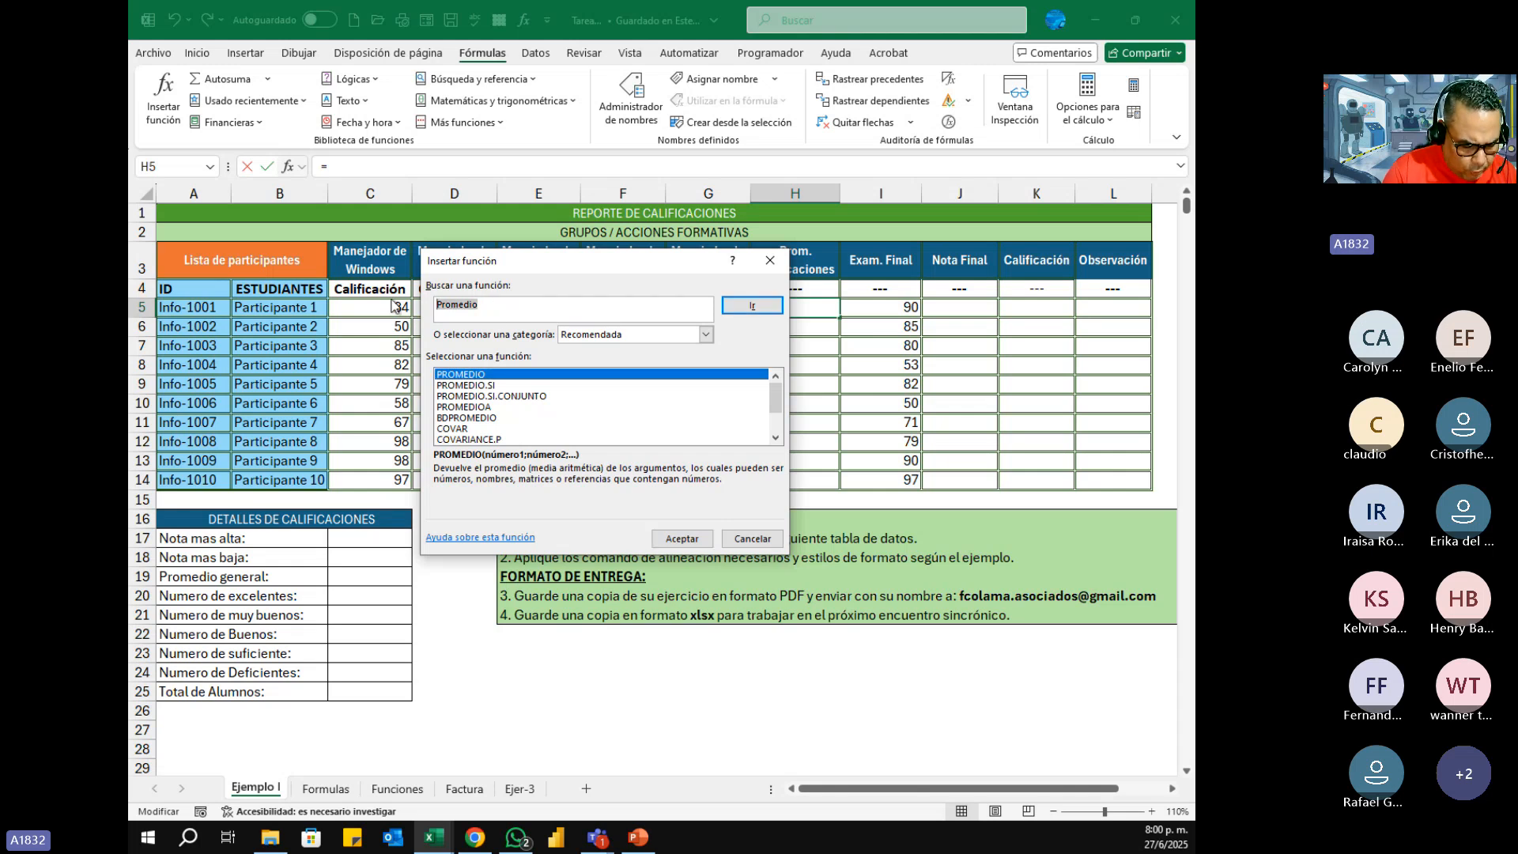
text(Max)
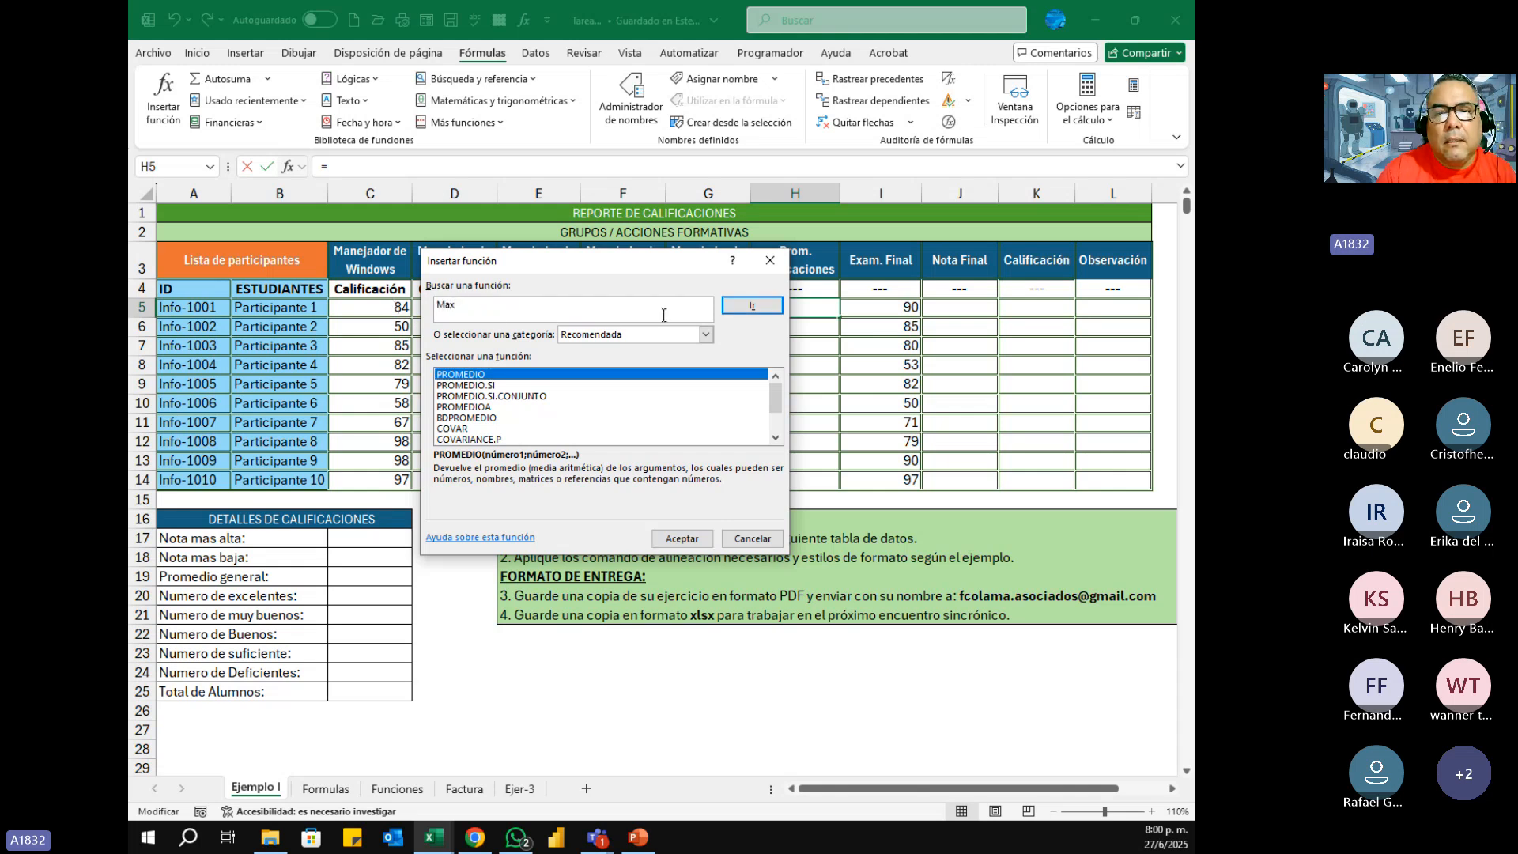
click(751, 306)
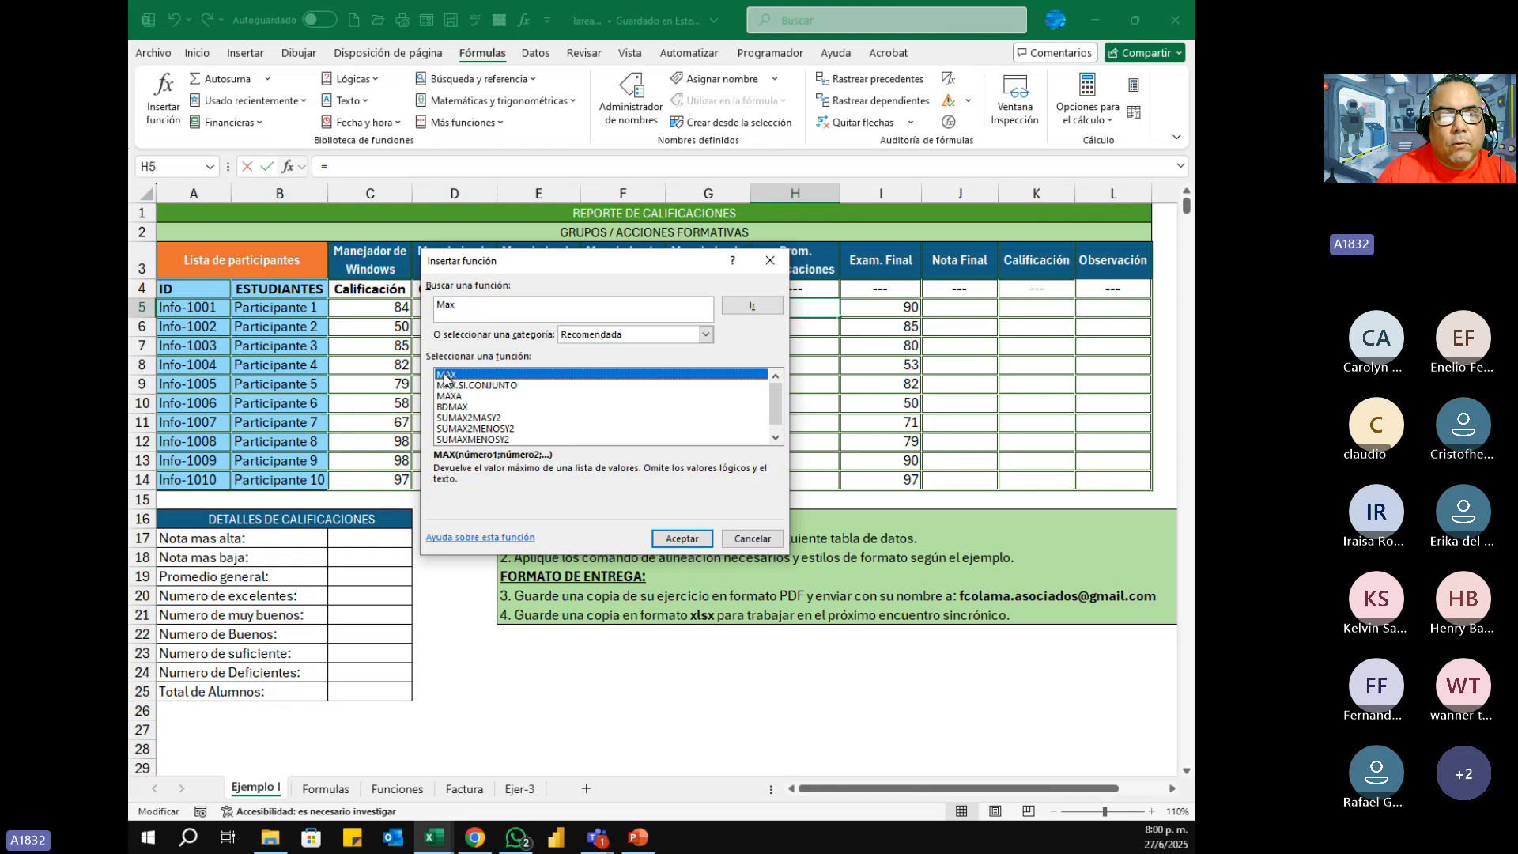
click(459, 306)
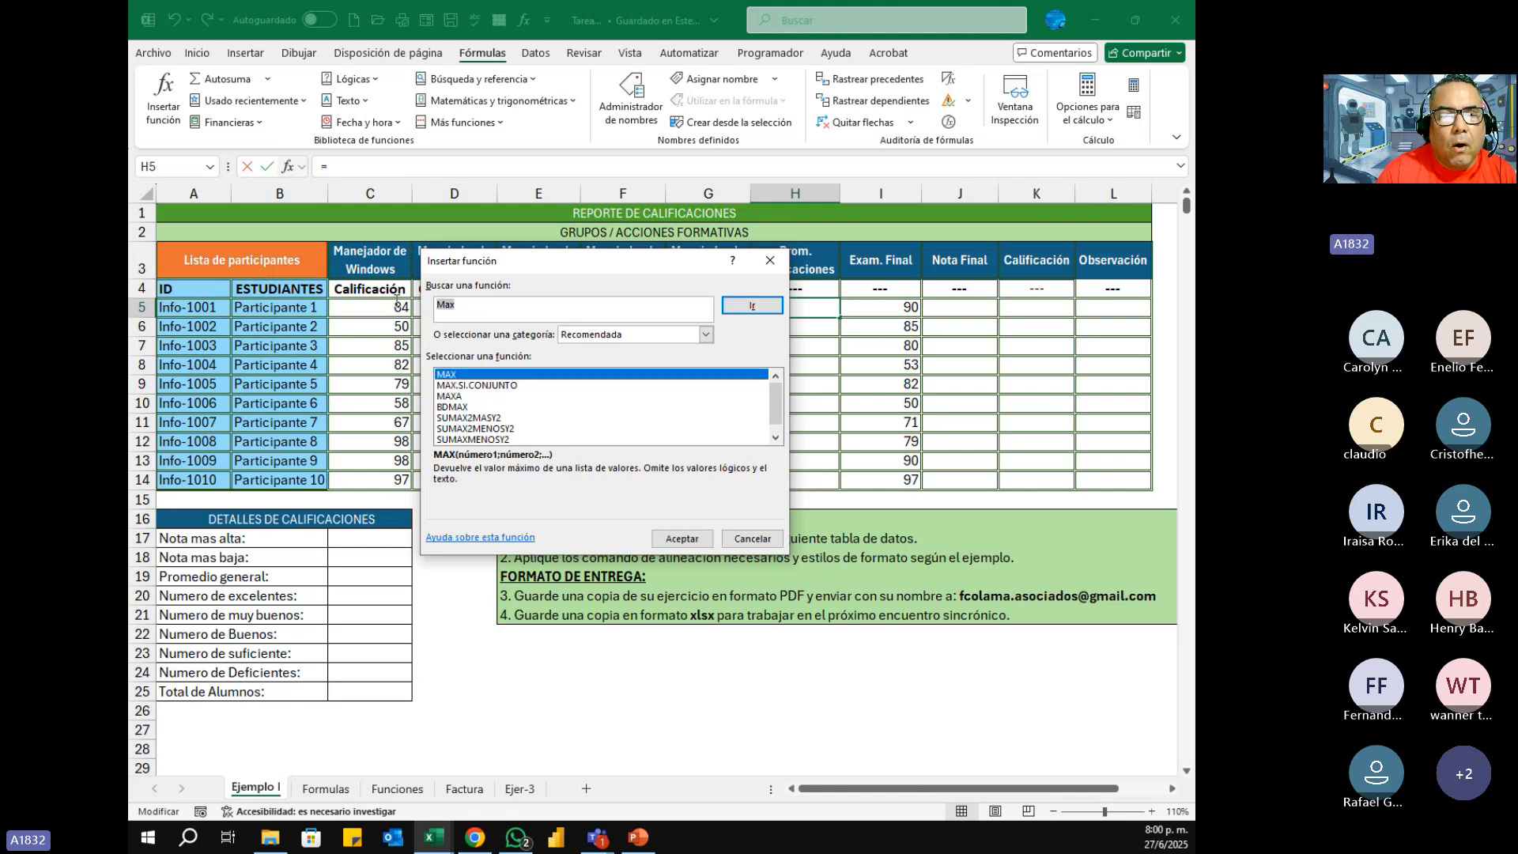
text(Suma)
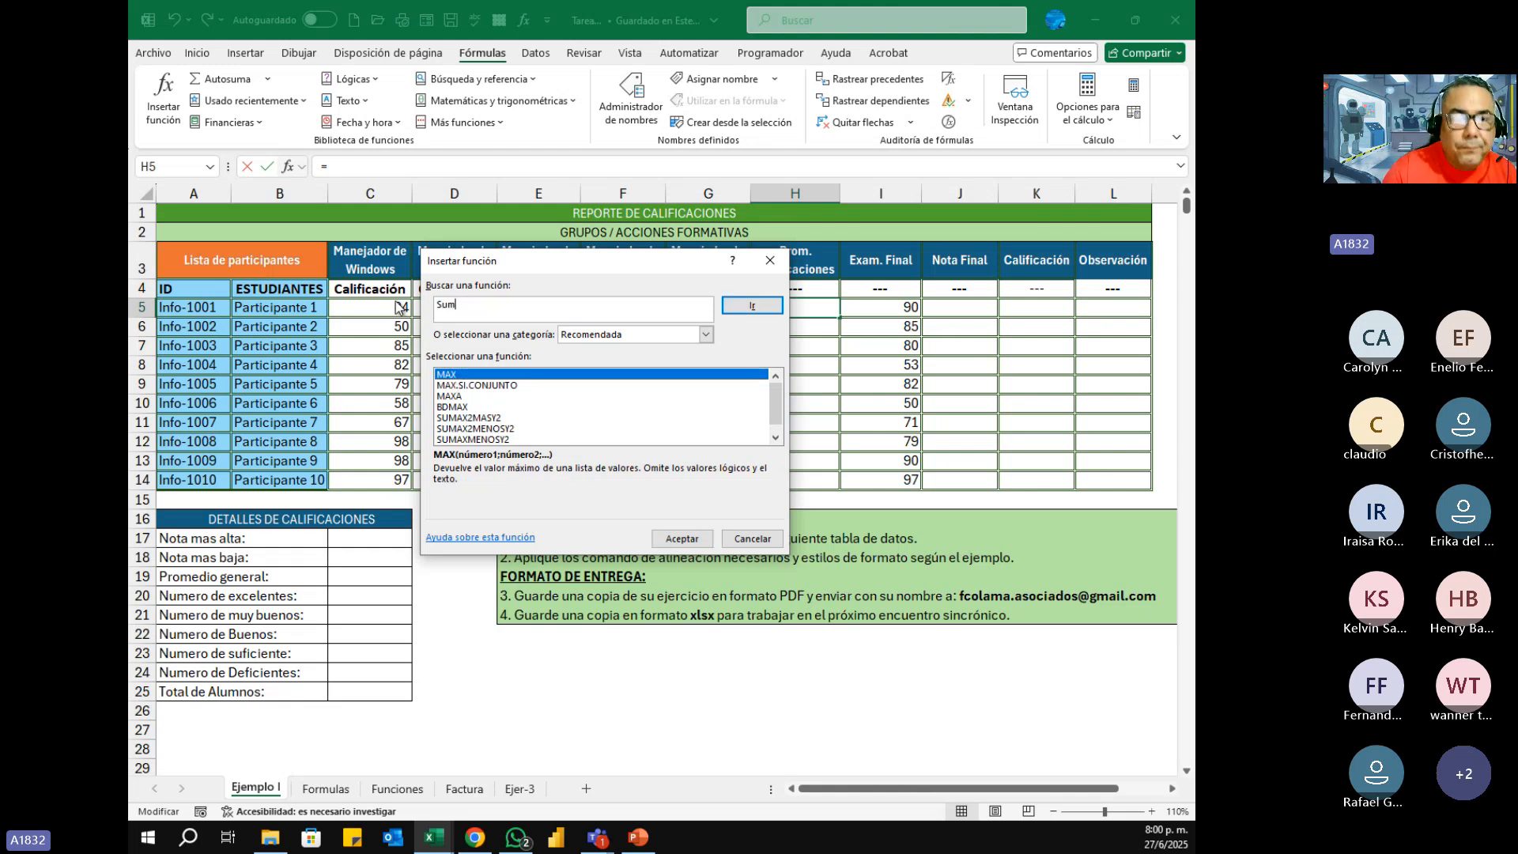
click(747, 305)
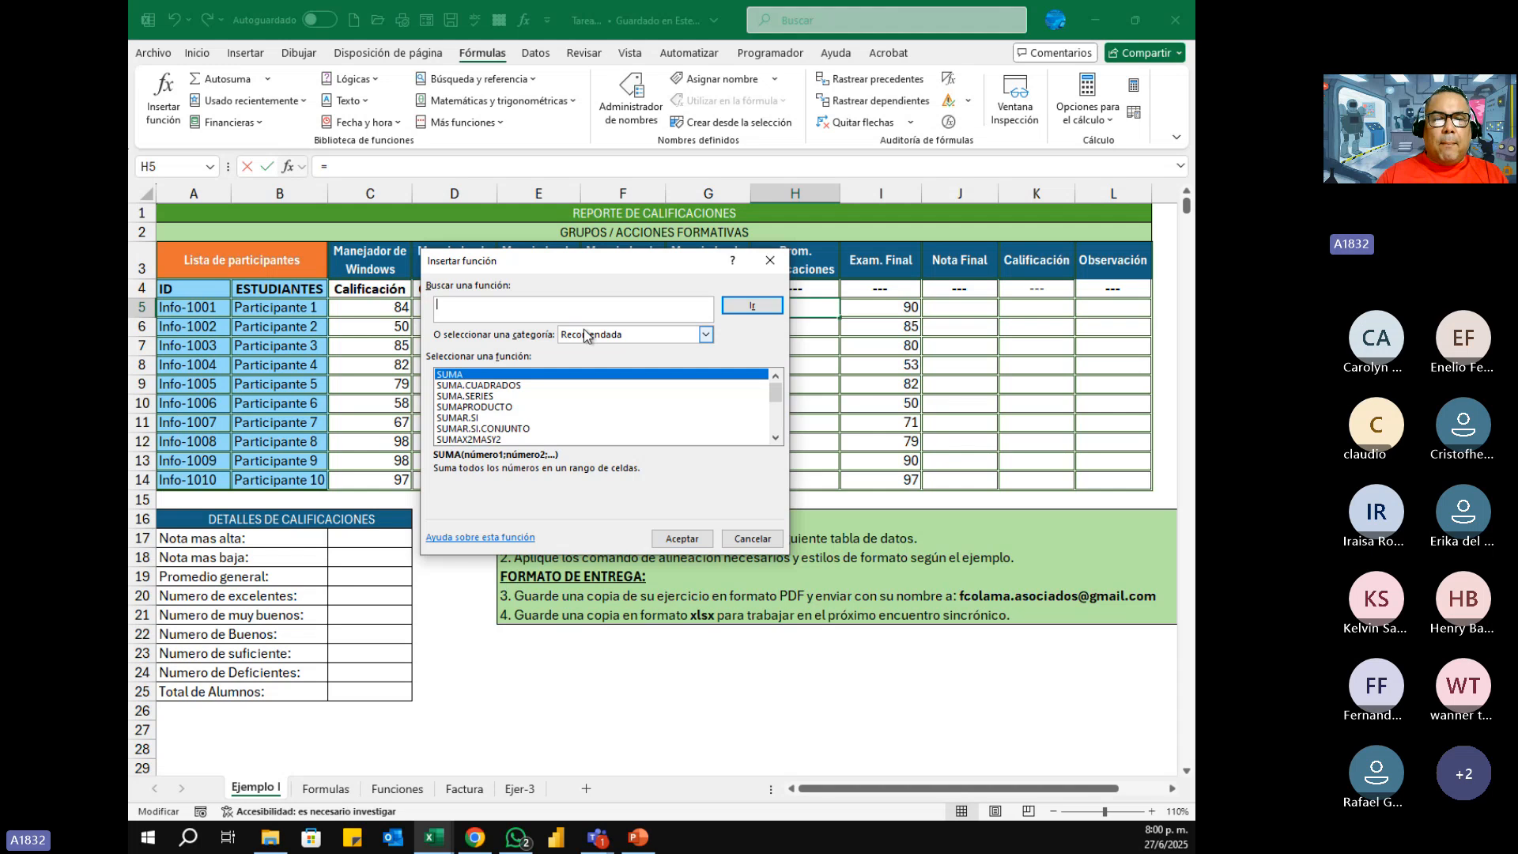
Step: Filter the function list by the Lógica category and examine the logical functions it offers
click(706, 335)
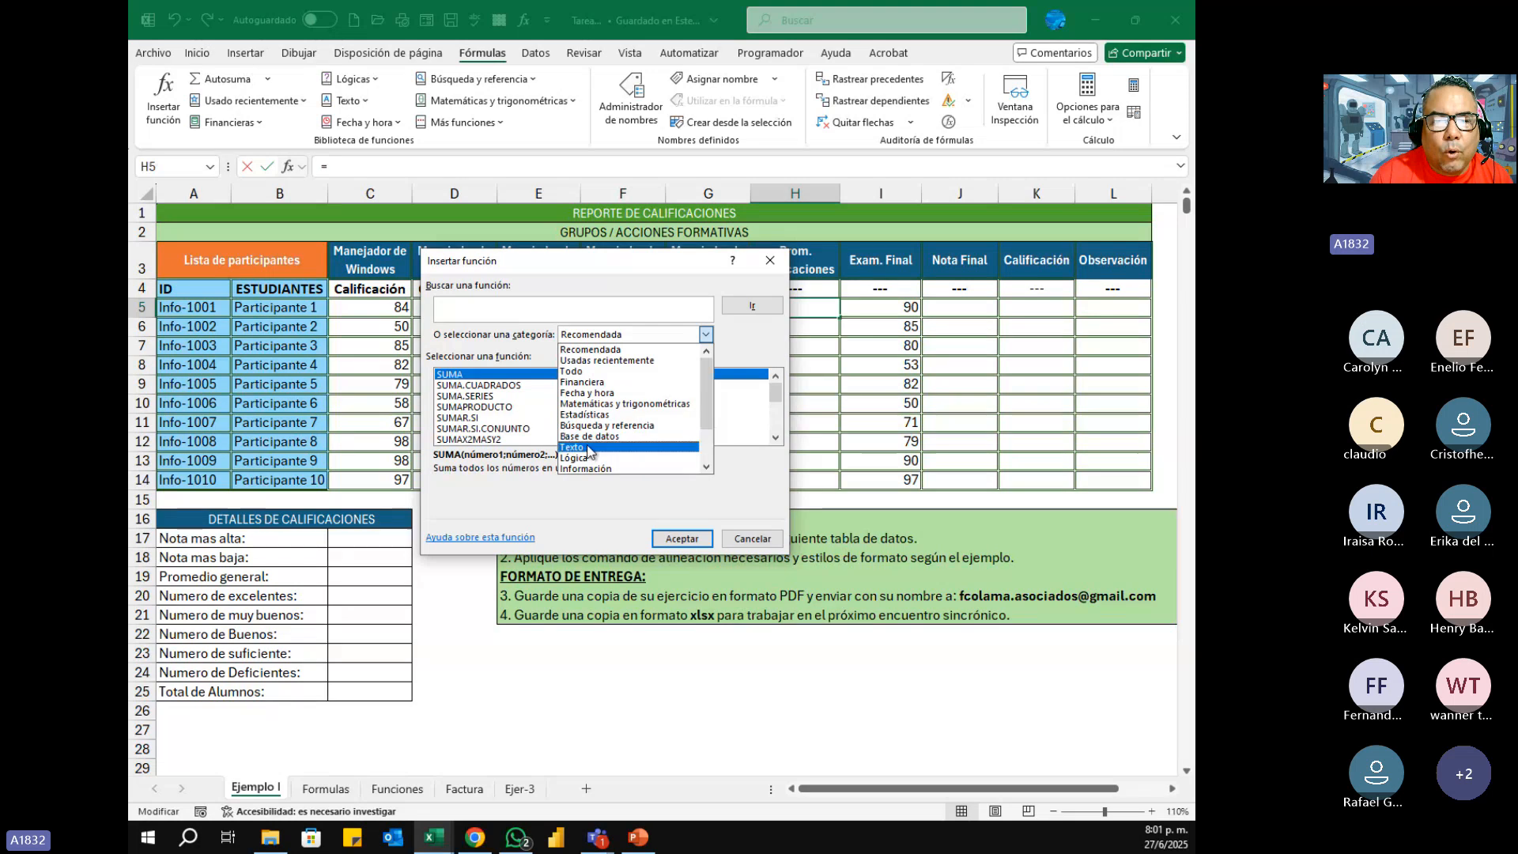
mouse_move(706, 405)
mouse_down()
mouse_move(705, 442)
mouse_move(710, 389)
mouse_up()
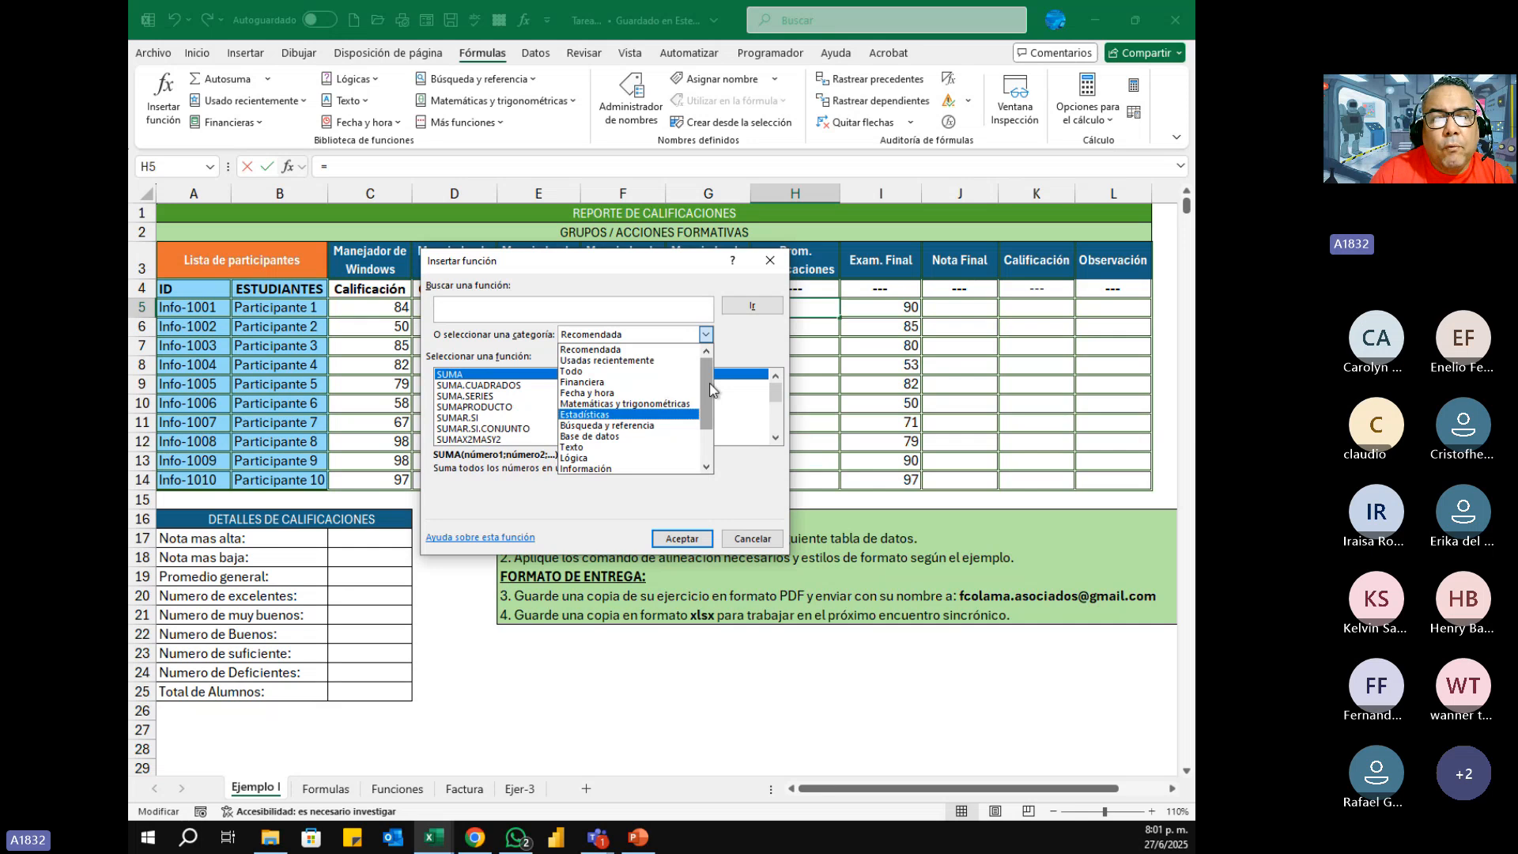
click(581, 459)
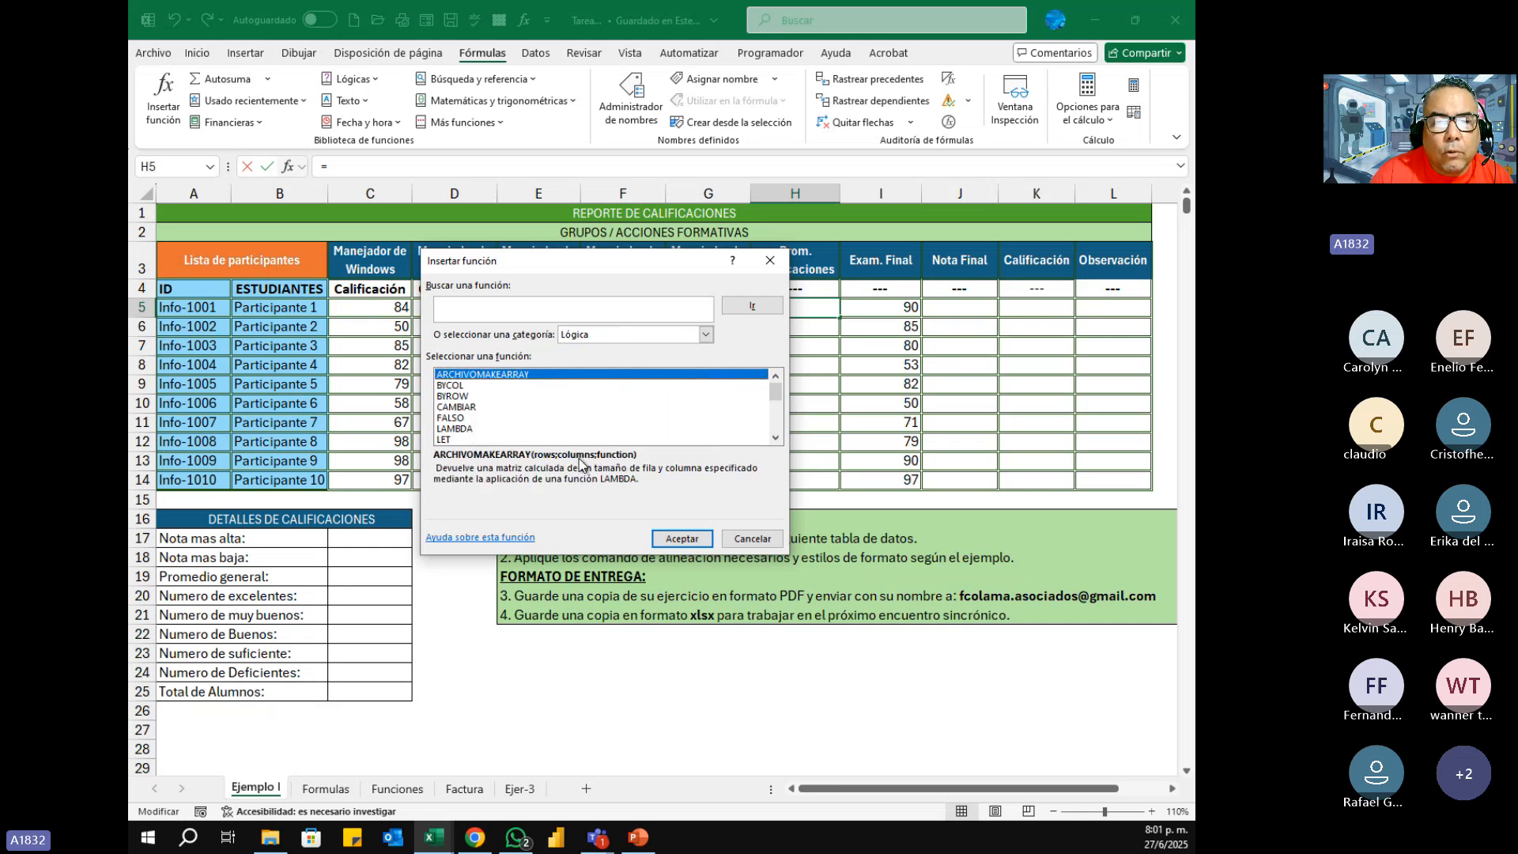
click(776, 439)
click(776, 439)
click(777, 439)
click(777, 439)
click(776, 439)
click(777, 439)
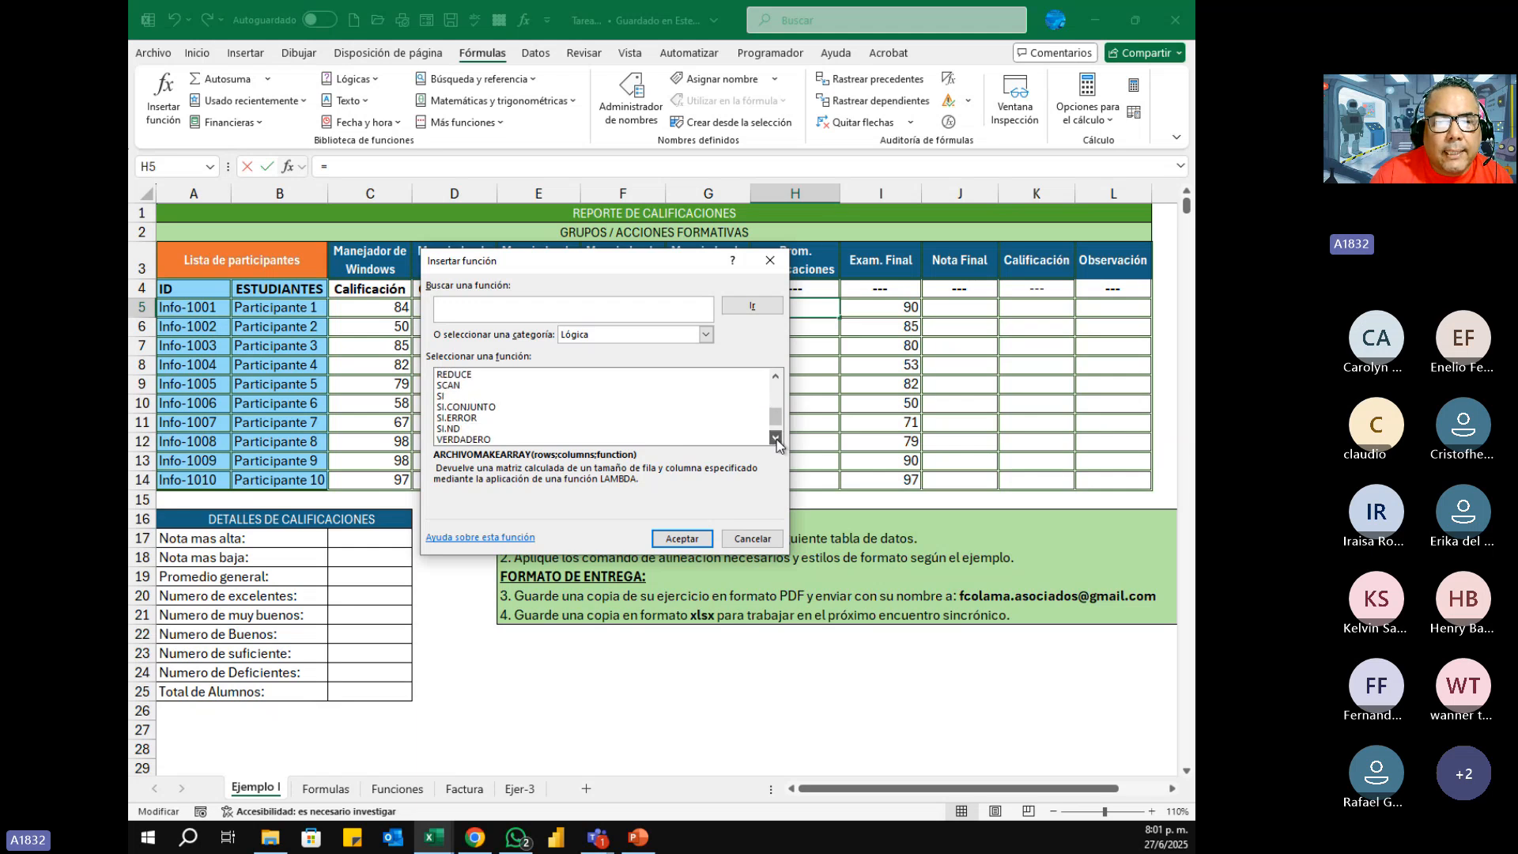
click(776, 438)
click(776, 439)
click(776, 439)
click(776, 439)
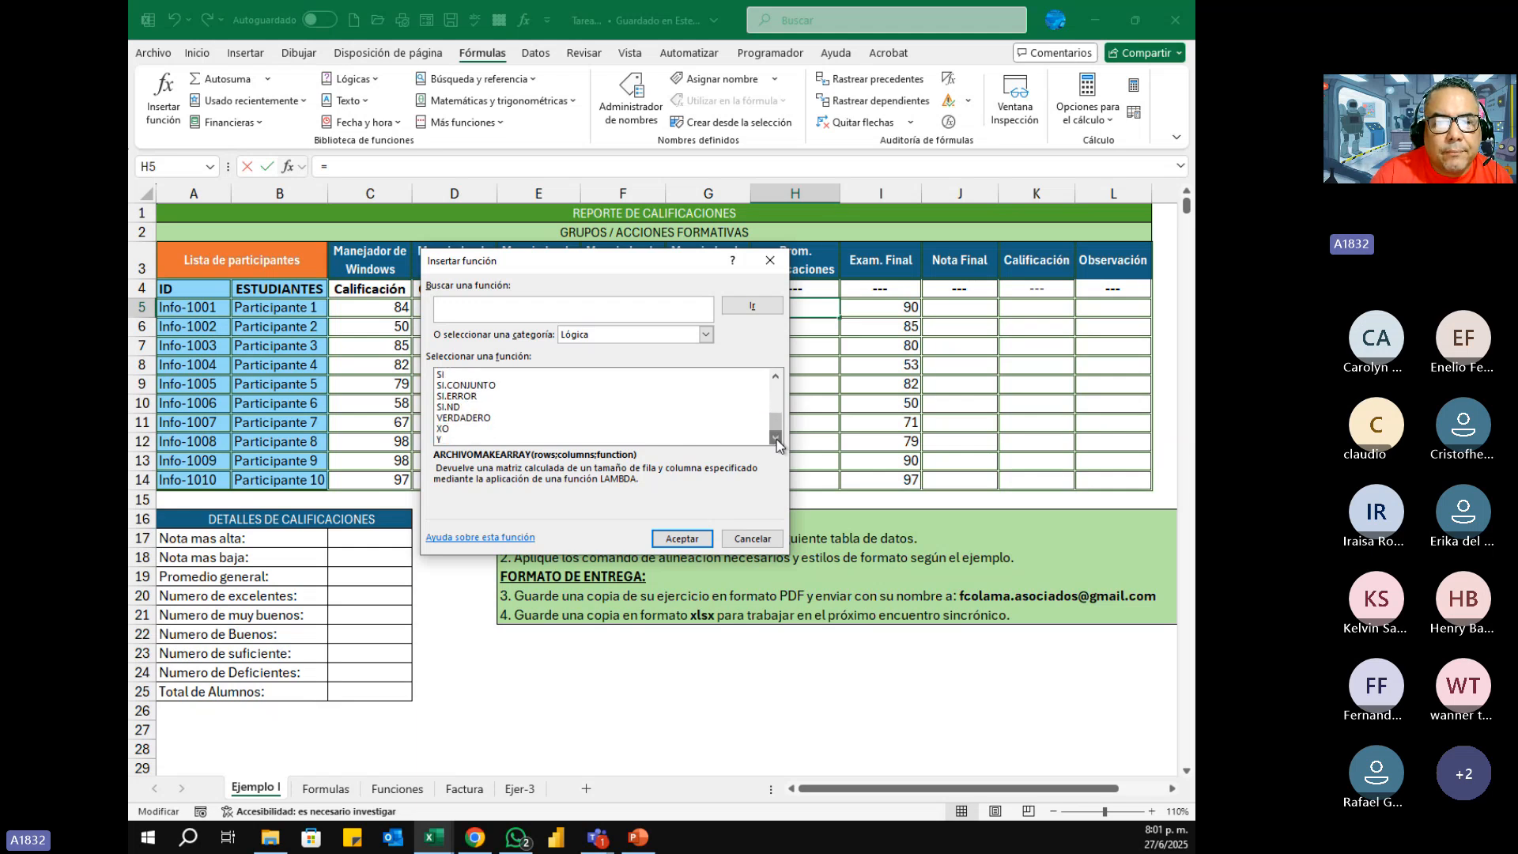
click(775, 376)
click(776, 376)
click(776, 376)
click(776, 377)
click(775, 376)
click(776, 376)
click(776, 377)
click(775, 376)
click(776, 376)
click(775, 376)
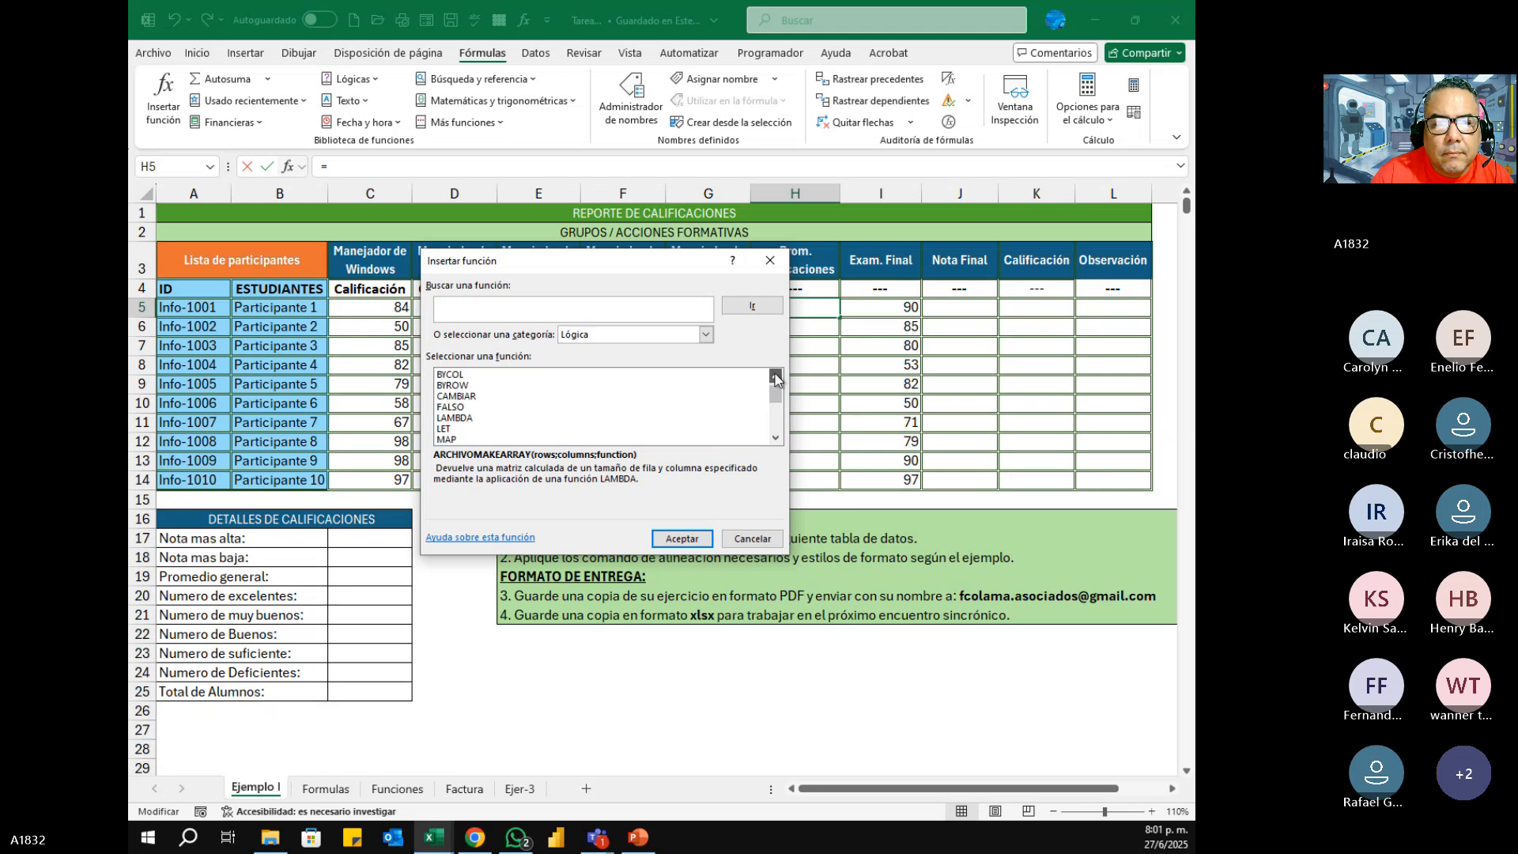
click(775, 376)
click(776, 376)
Step: Filter the function list by the Fecha y hora category and examine the date and time functions
click(706, 338)
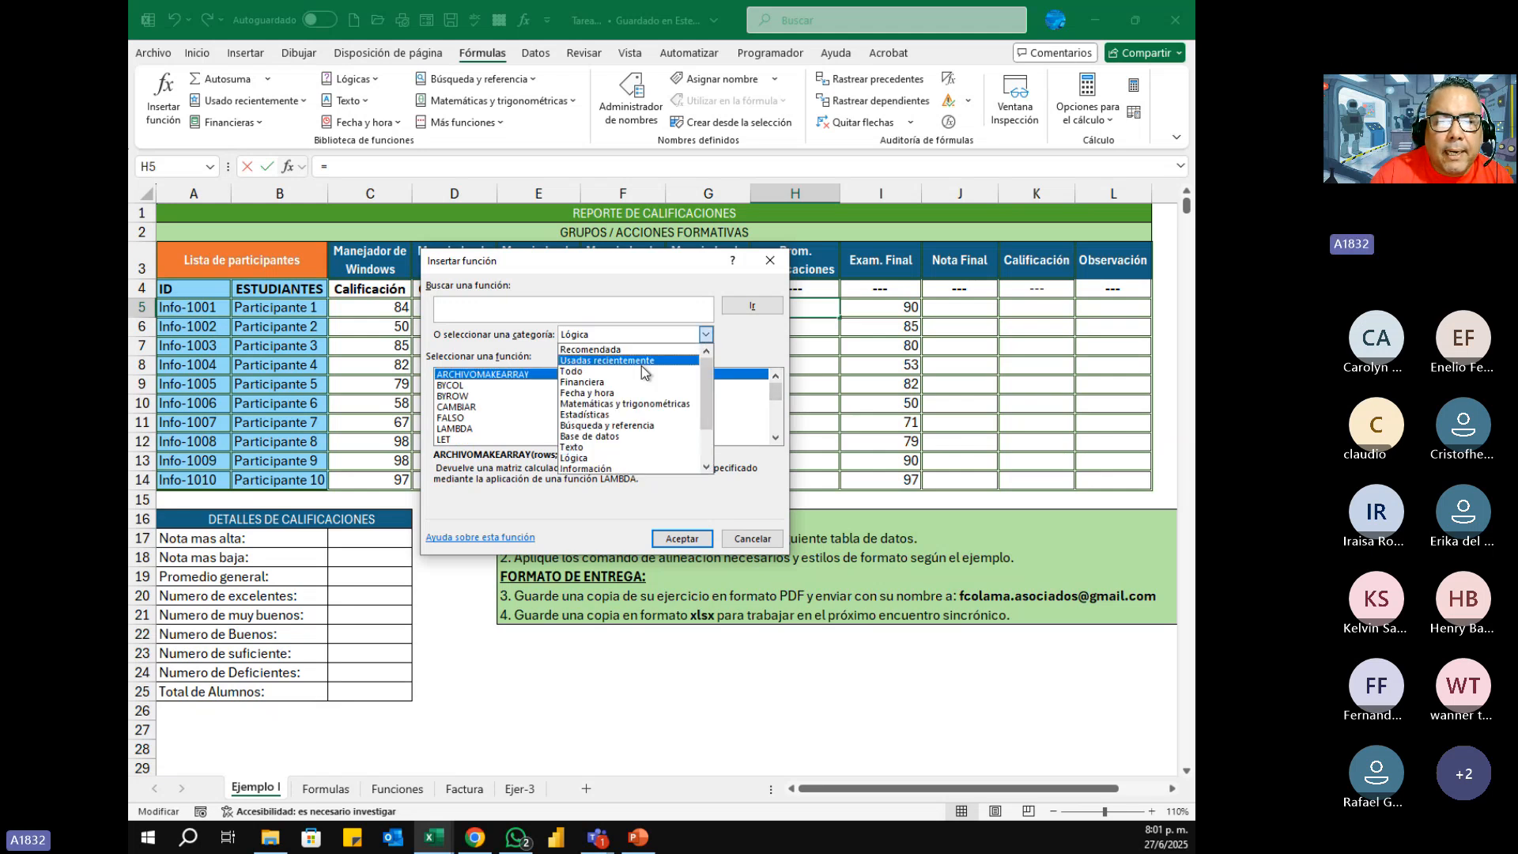
click(595, 393)
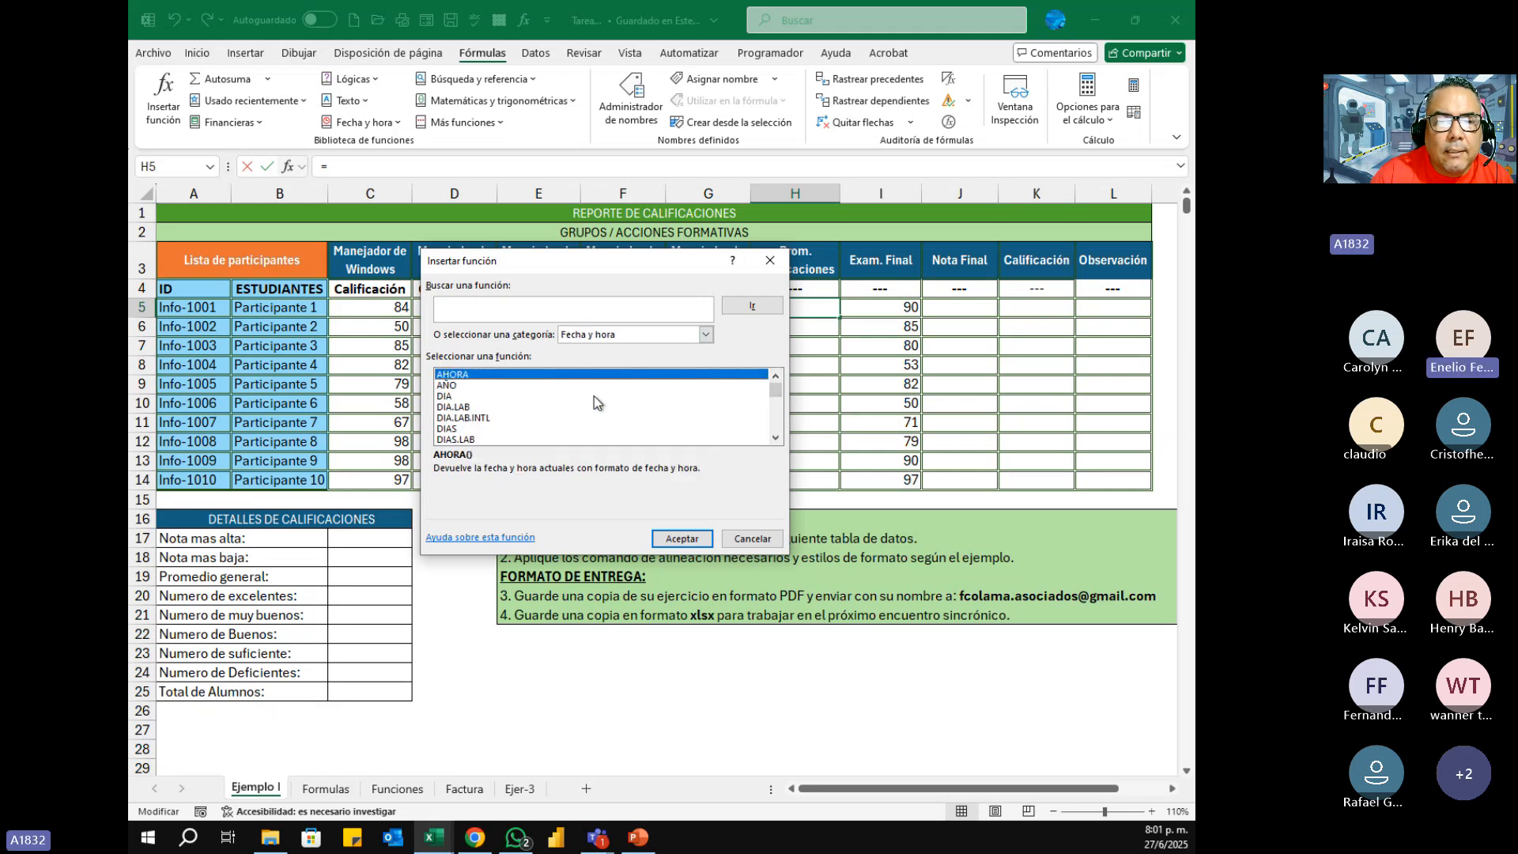
click(776, 437)
click(776, 438)
click(776, 437)
click(776, 437)
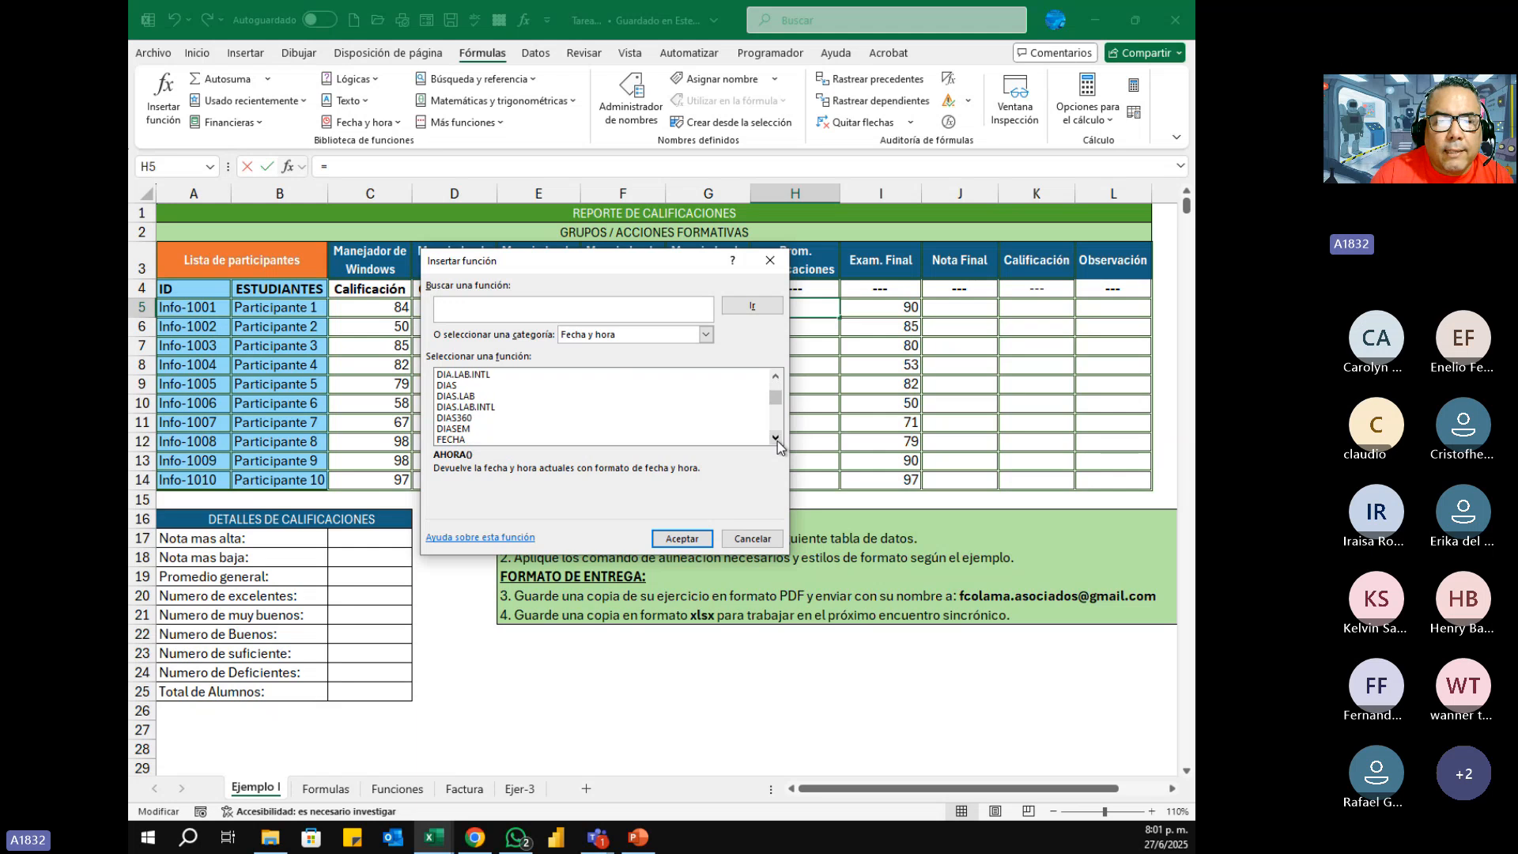
click(775, 437)
click(776, 437)
click(775, 437)
click(775, 438)
click(775, 437)
click(775, 437)
click(775, 438)
click(775, 438)
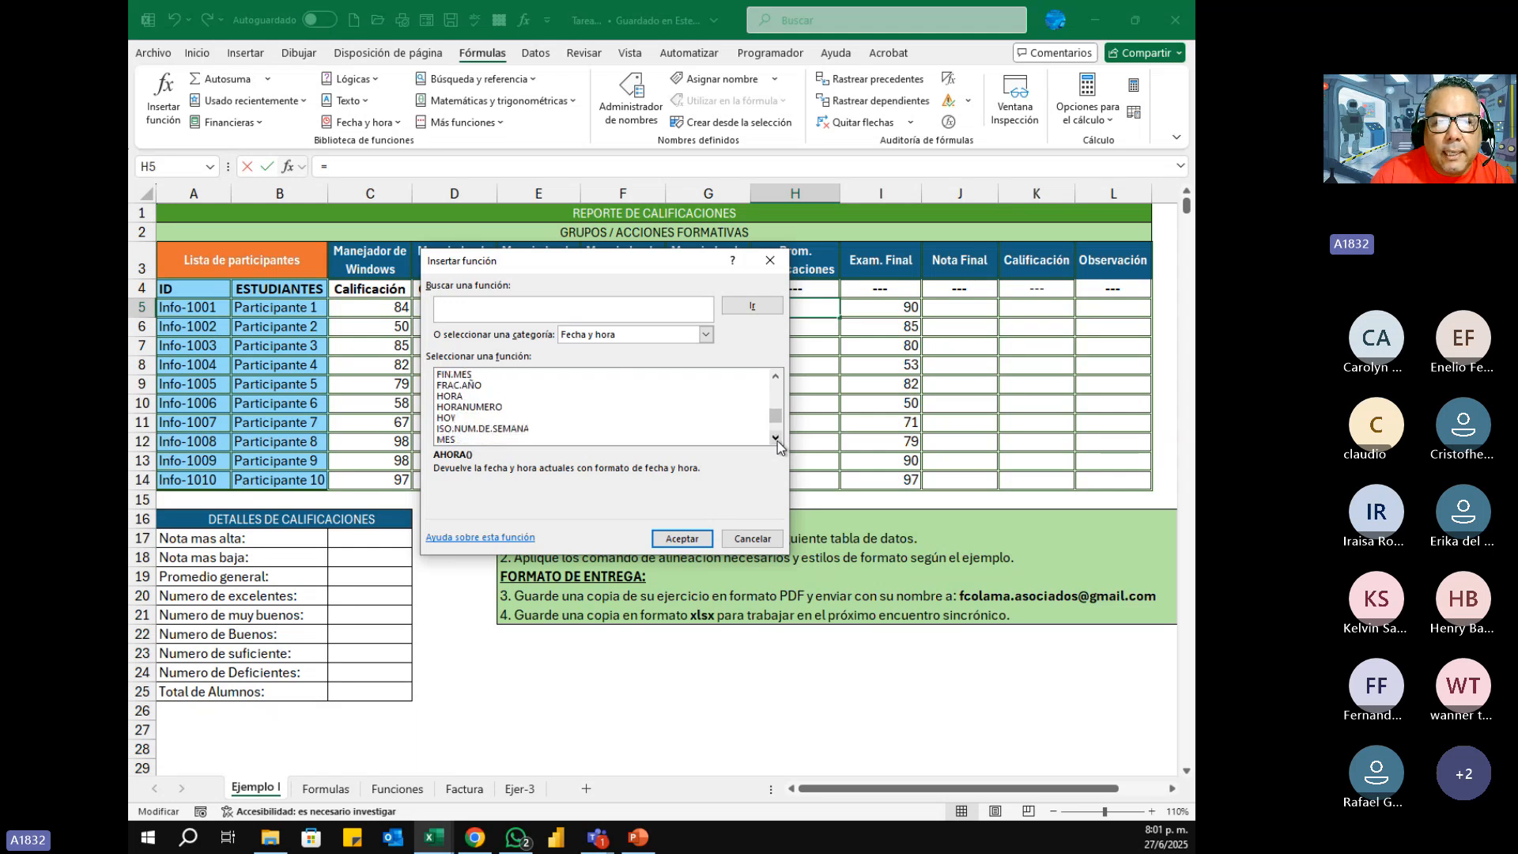
click(775, 437)
click(776, 437)
click(776, 437)
click(776, 438)
click(775, 378)
click(774, 378)
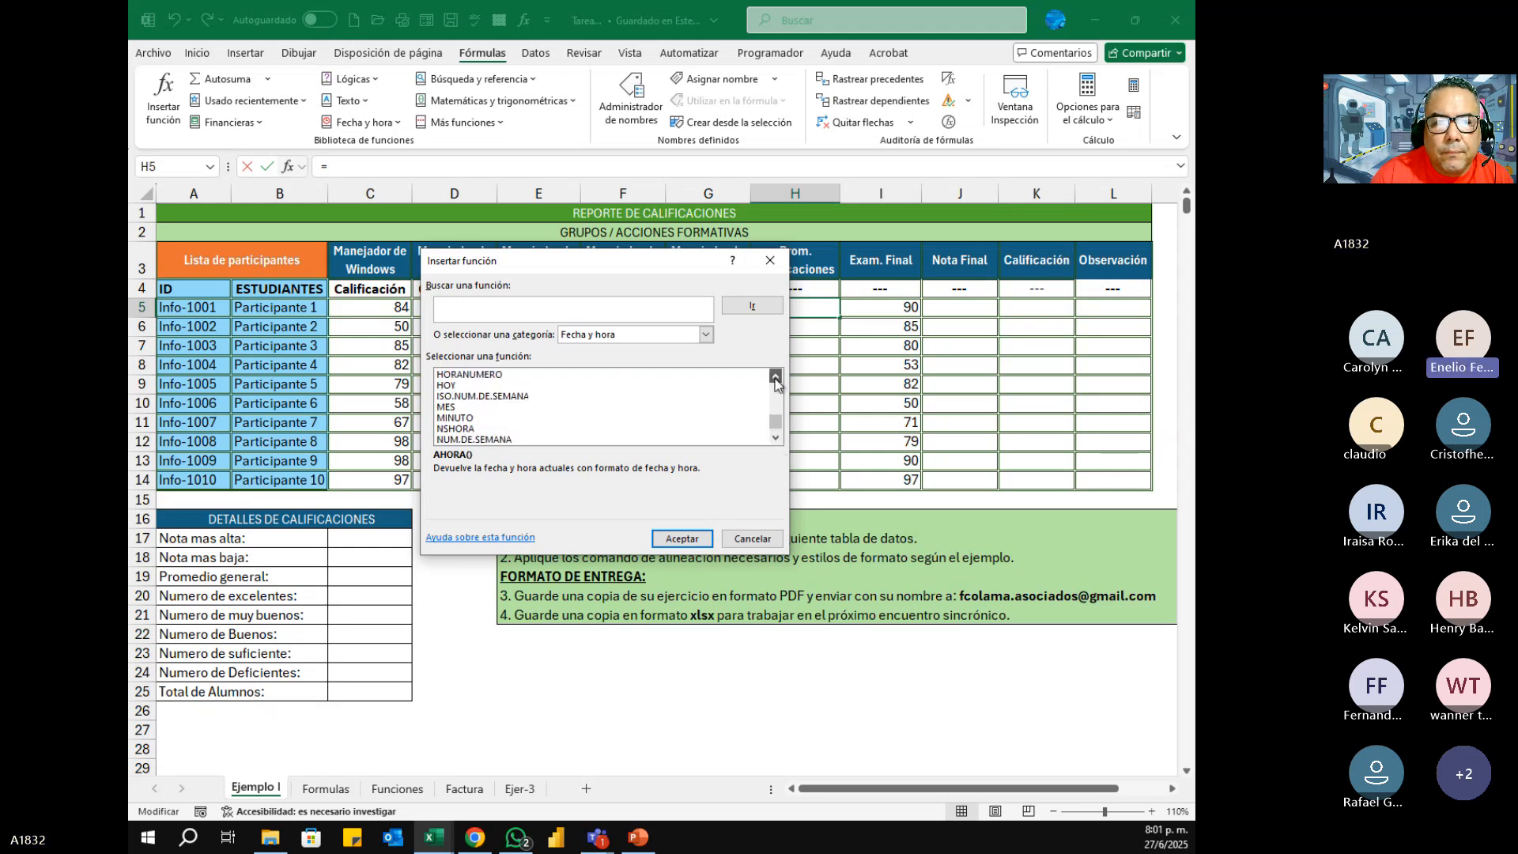
click(774, 378)
click(775, 378)
click(775, 378)
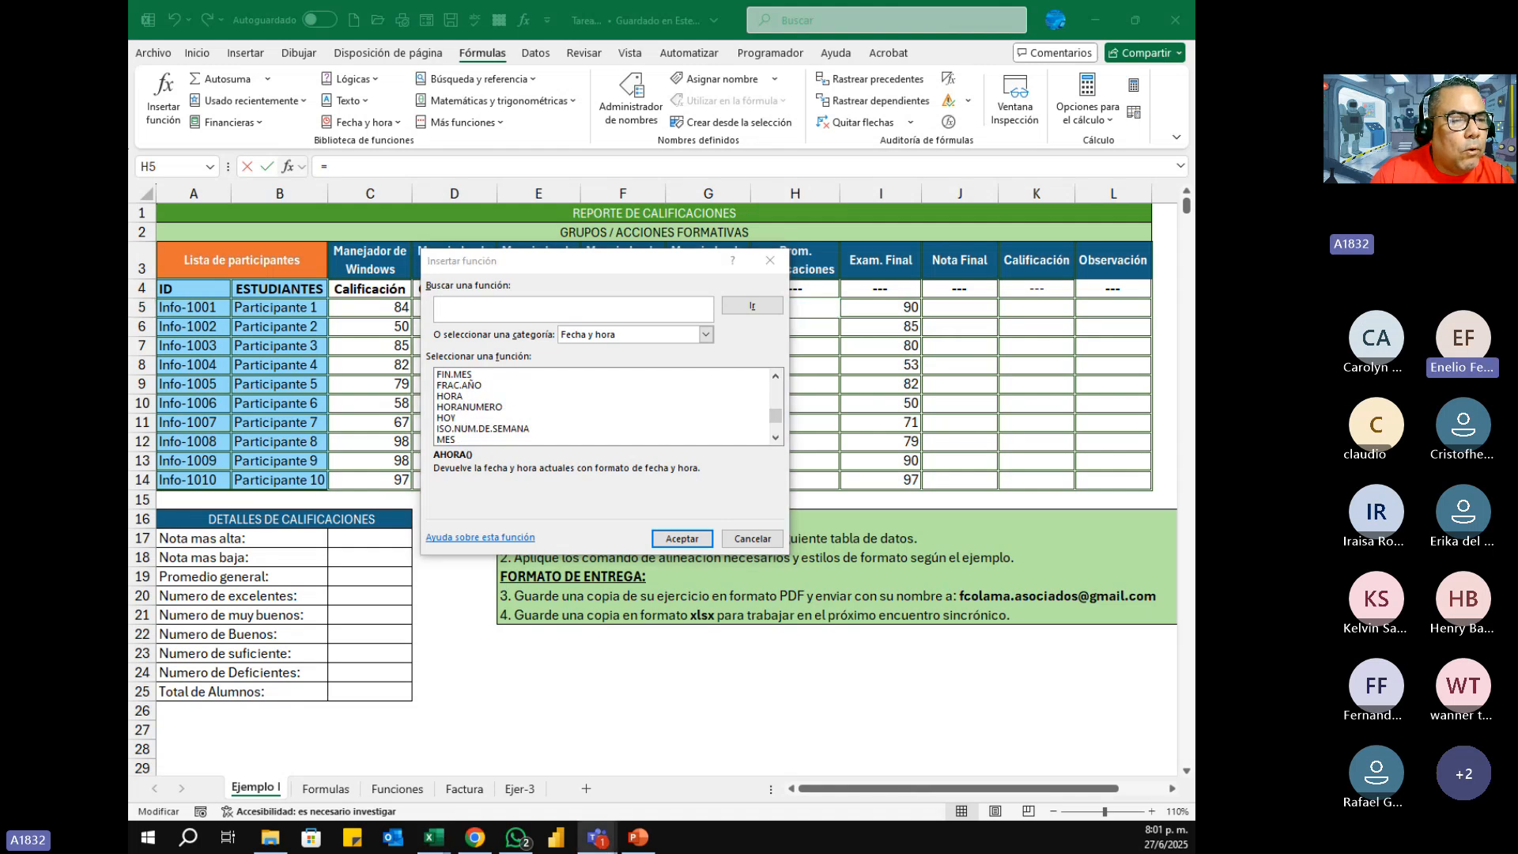
Step: Look through the remaining Fecha y hora functions and return to the start of the list
click(775, 437)
click(775, 438)
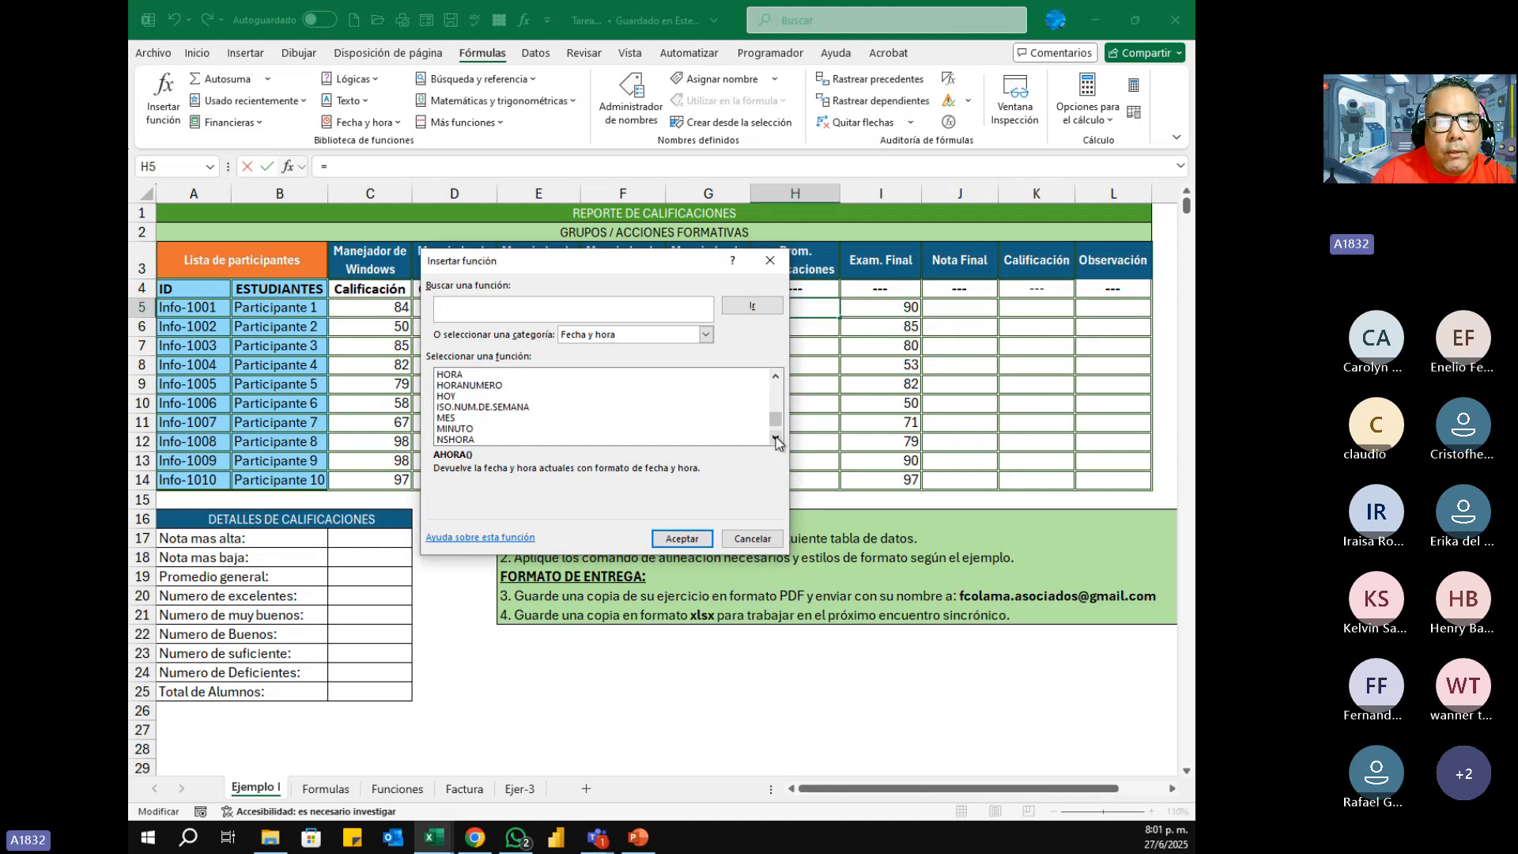
click(775, 378)
click(776, 378)
click(776, 378)
click(775, 378)
click(776, 378)
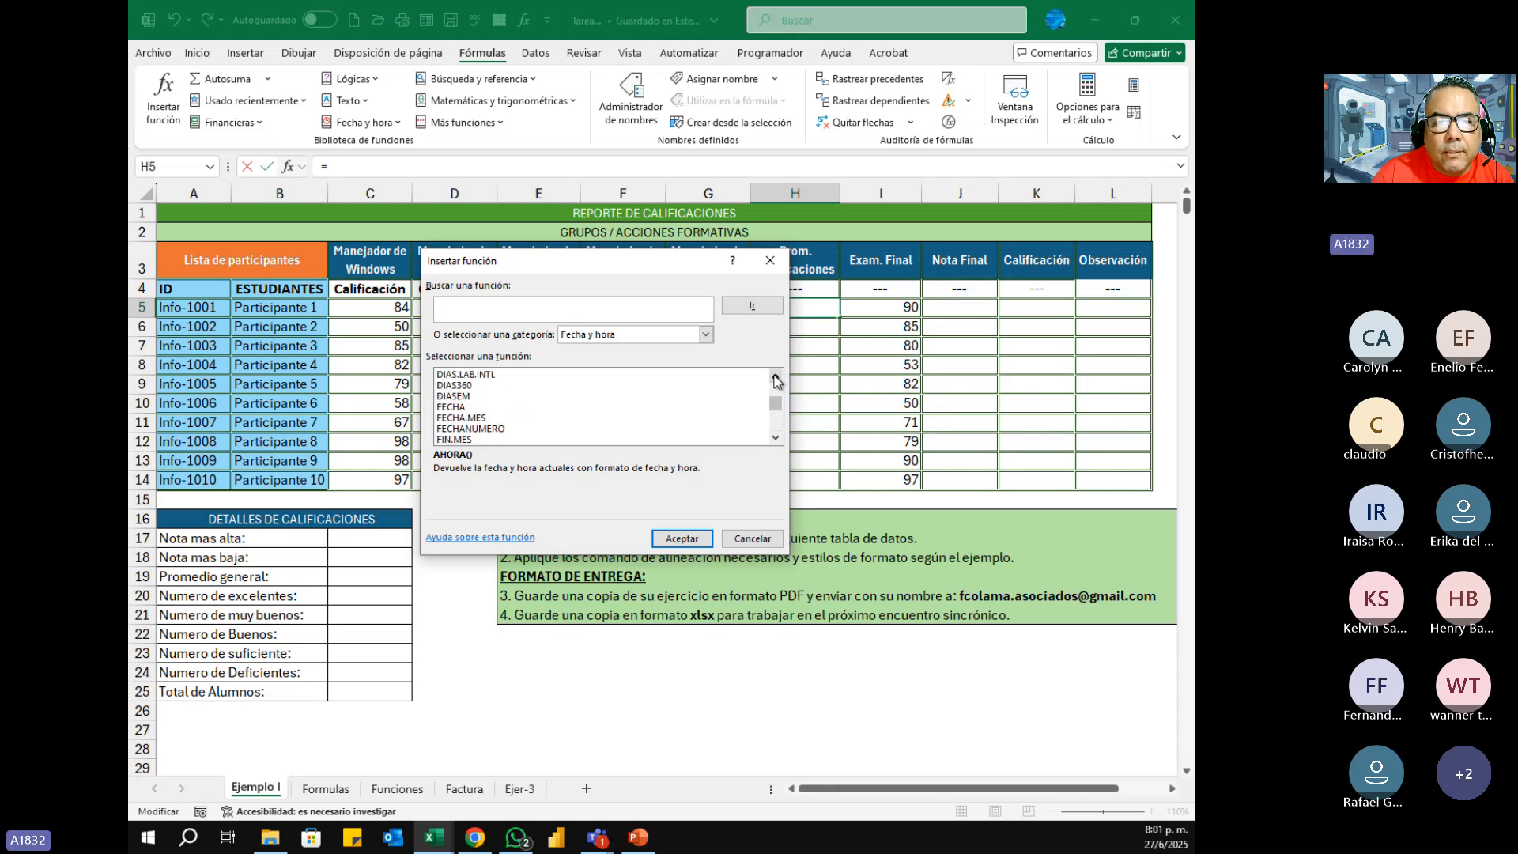
click(775, 378)
click(776, 378)
click(775, 378)
click(775, 378)
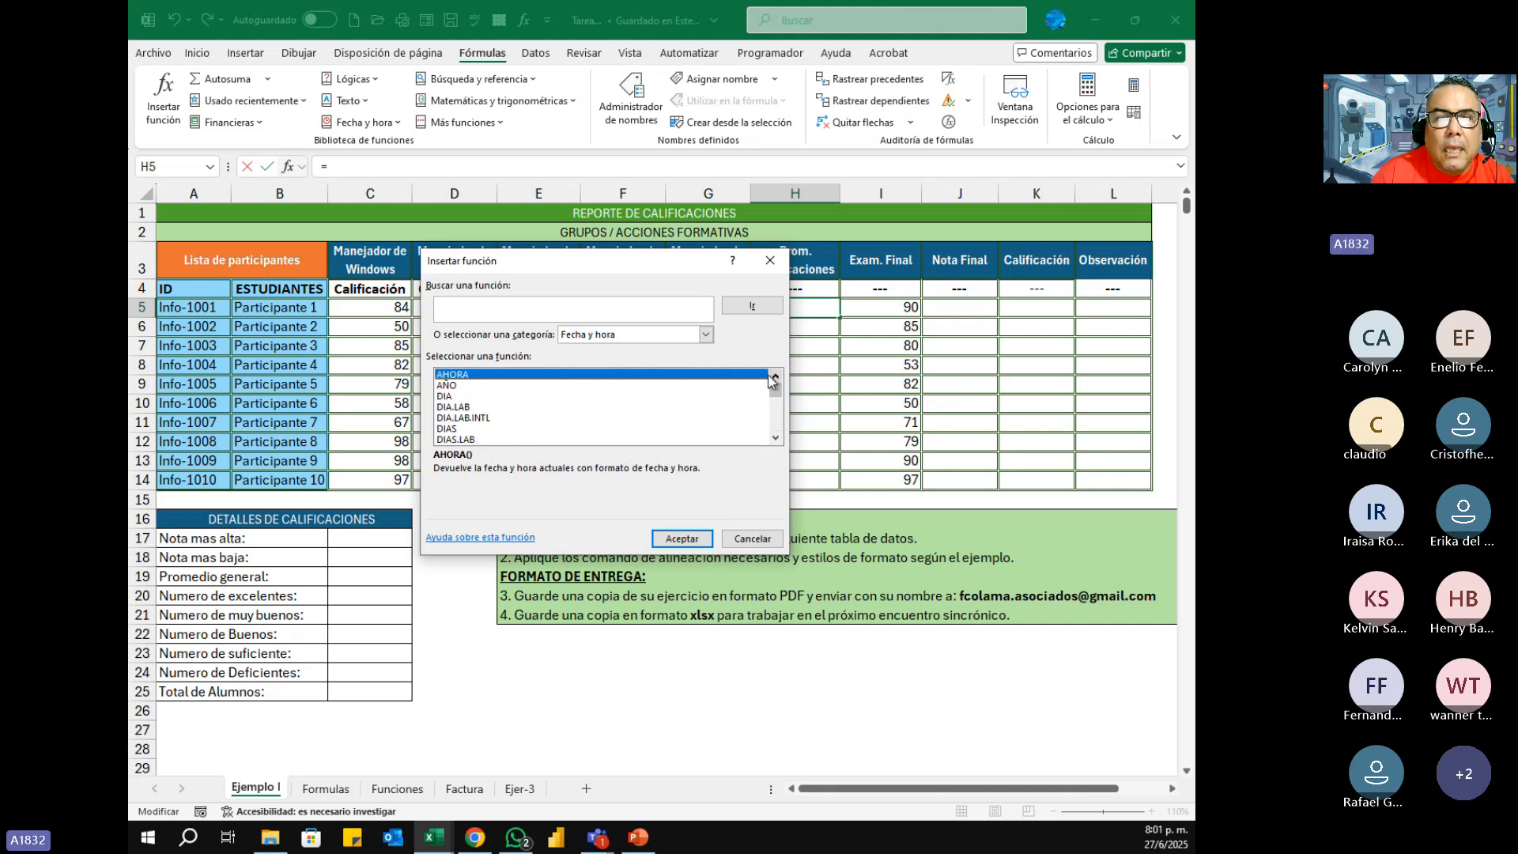
Step: Search Insertar función for promedio, keeping the dialog clear of the Prom. Calificaciones column
drag(672, 271, 600, 275)
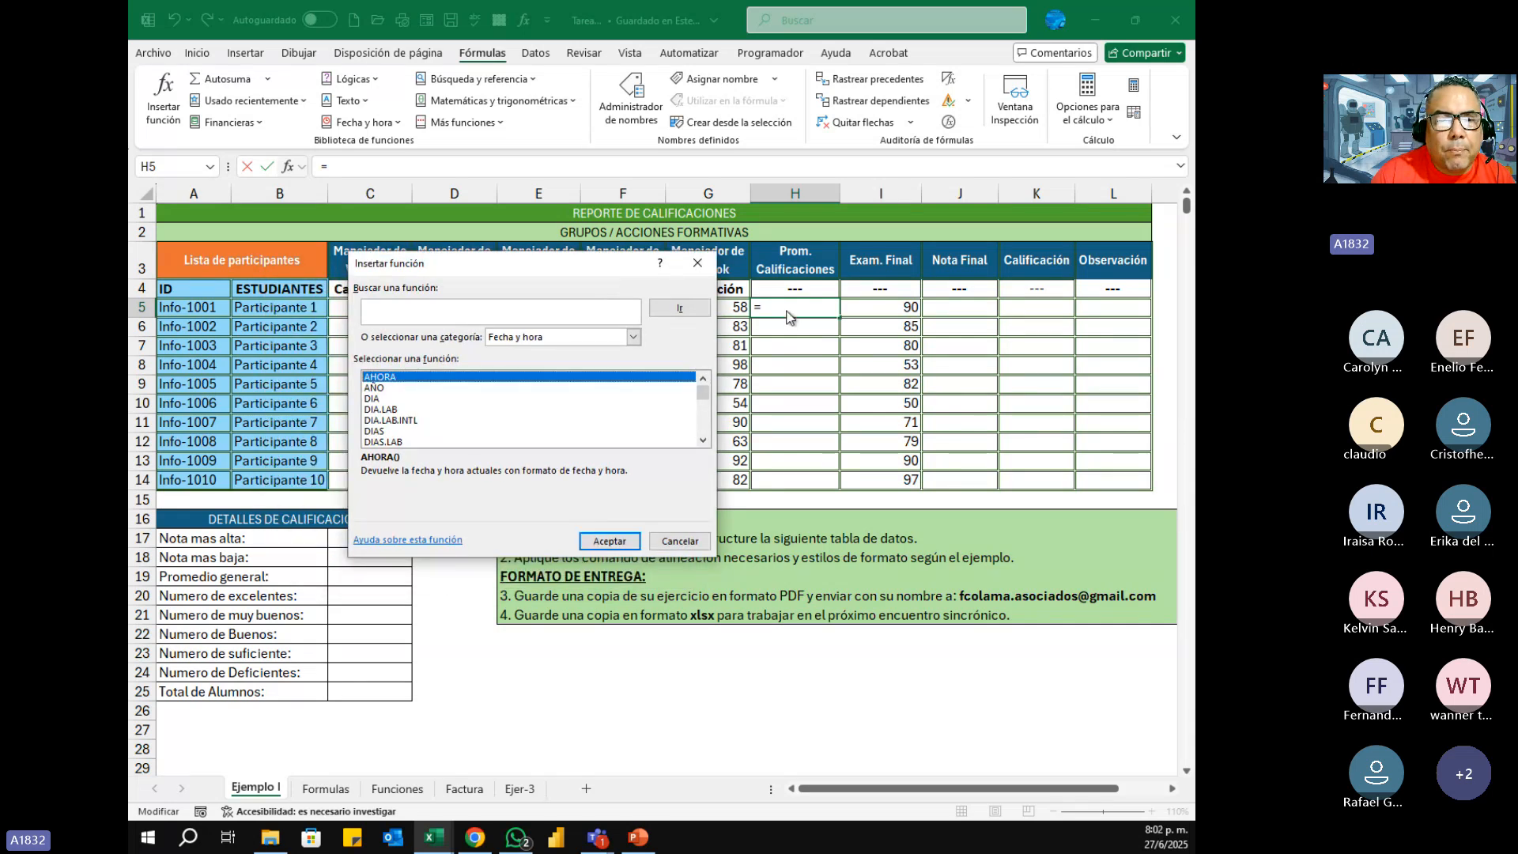
click(431, 311)
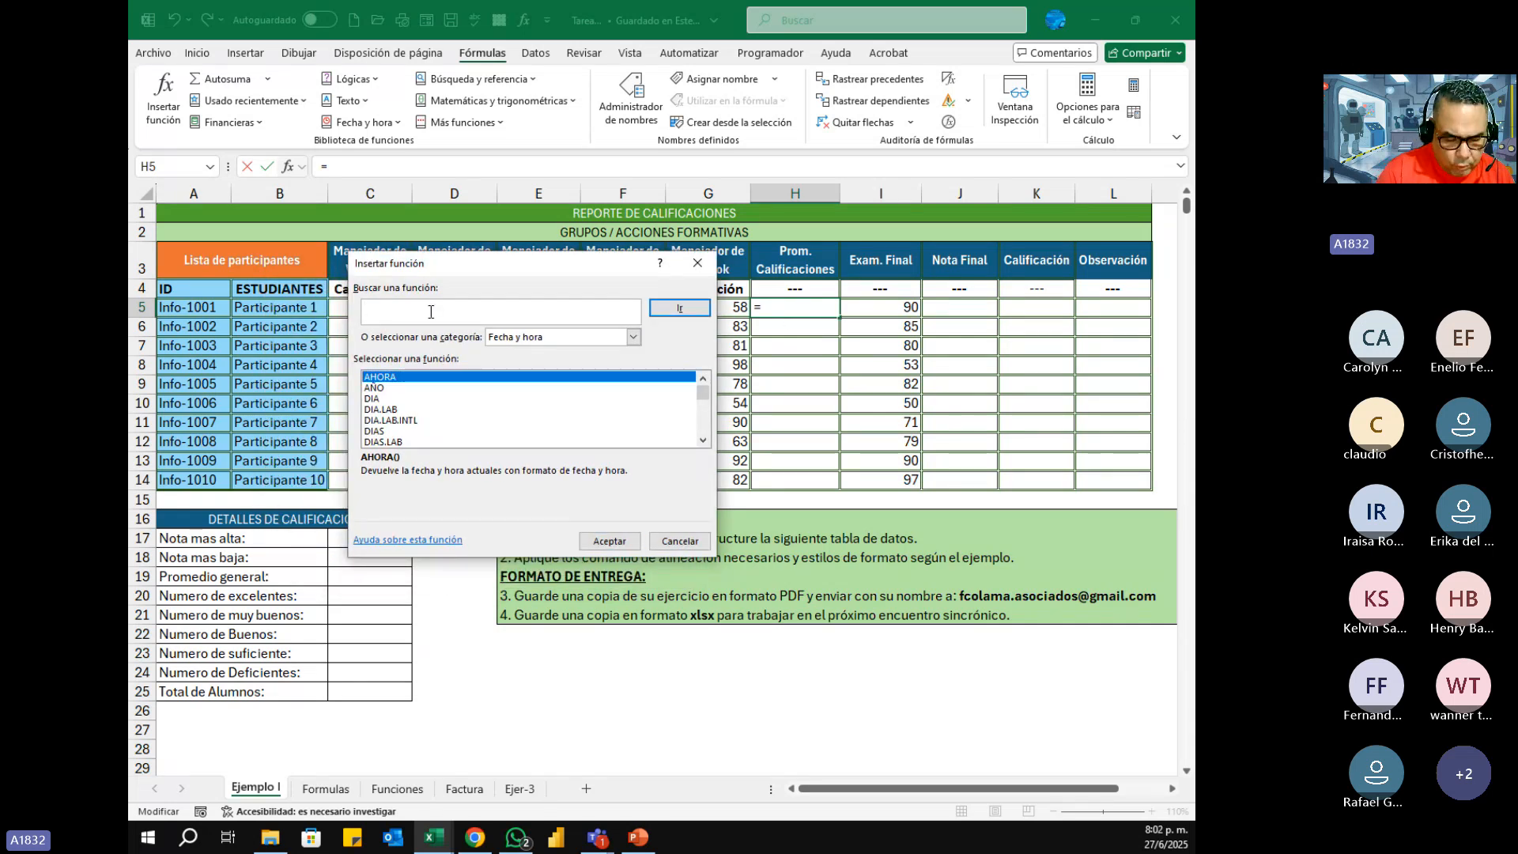
text(promedio)
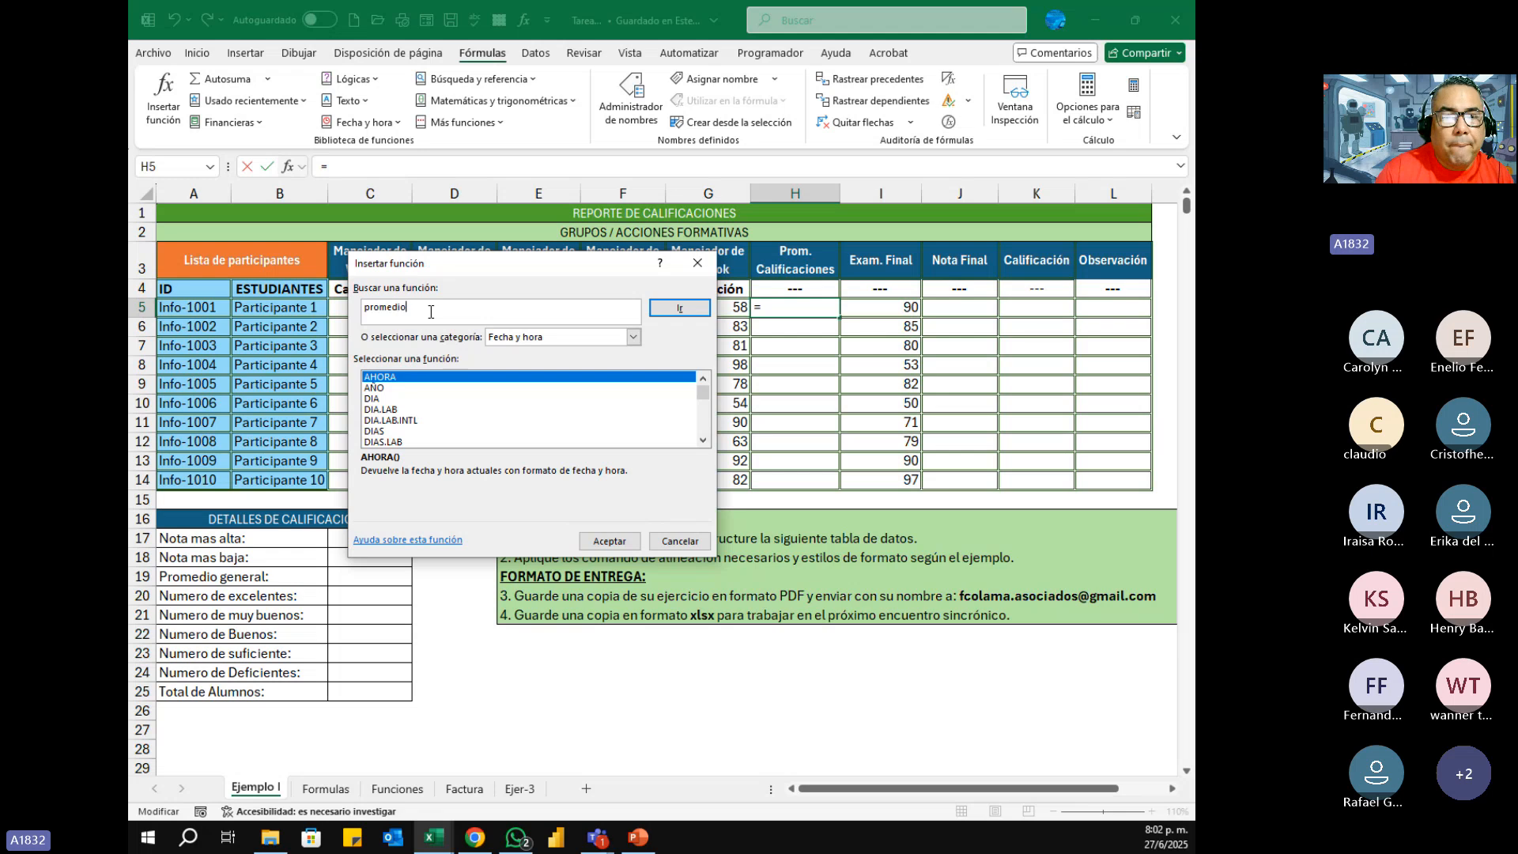
click(676, 310)
drag(593, 268, 469, 258)
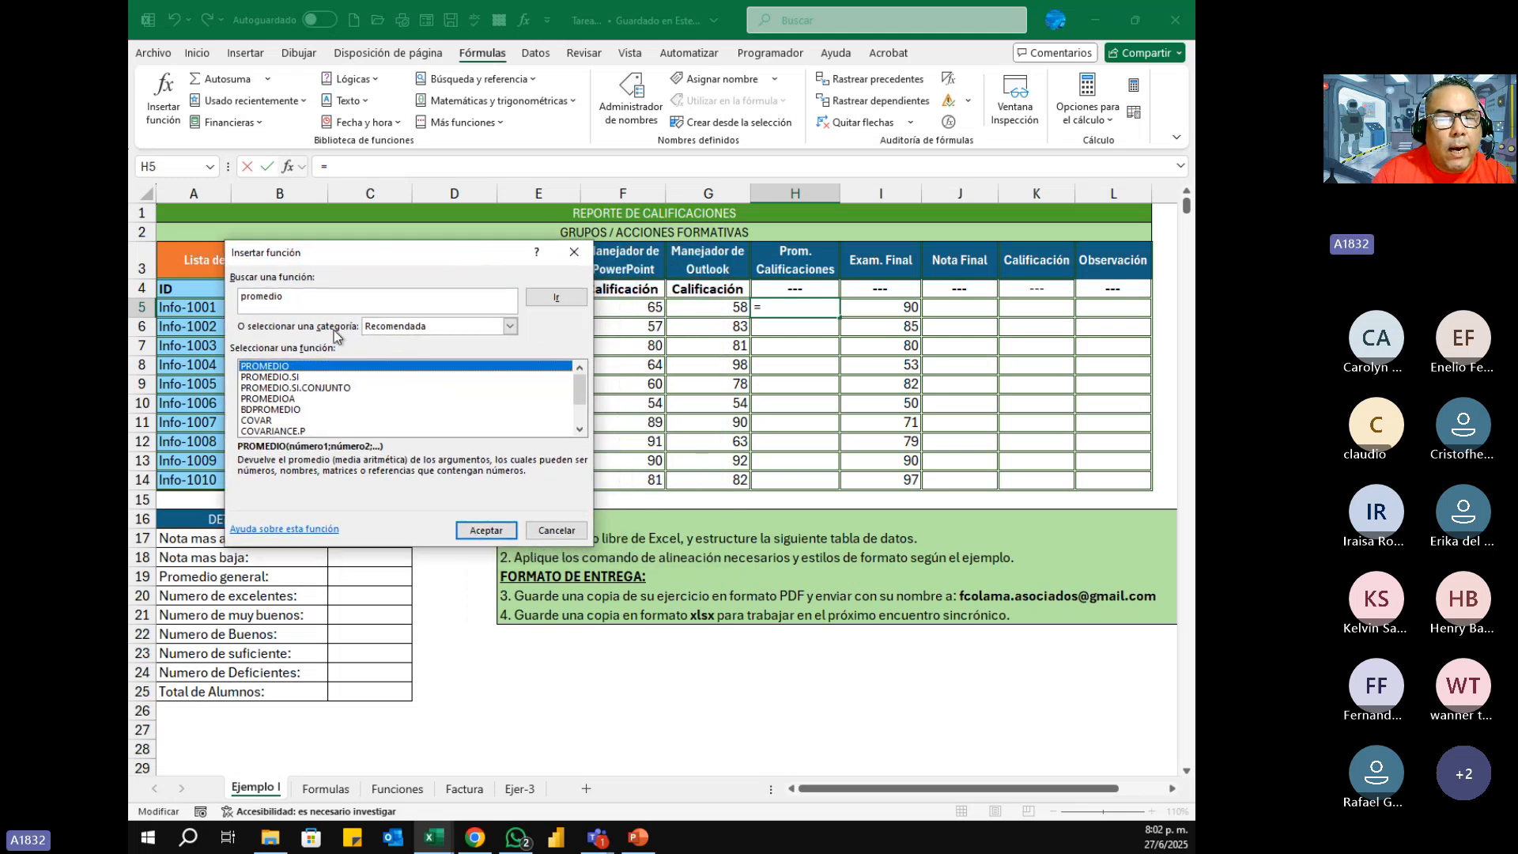
Step: Compare the descriptions of PROMEDIO, PROMEDIO.SI, PROMEDIO.SI.CONJUNTO, PROMEDIOA and BDPROMEDIO, ending with PROMEDIO selected
click(276, 377)
click(277, 367)
click(278, 387)
click(278, 399)
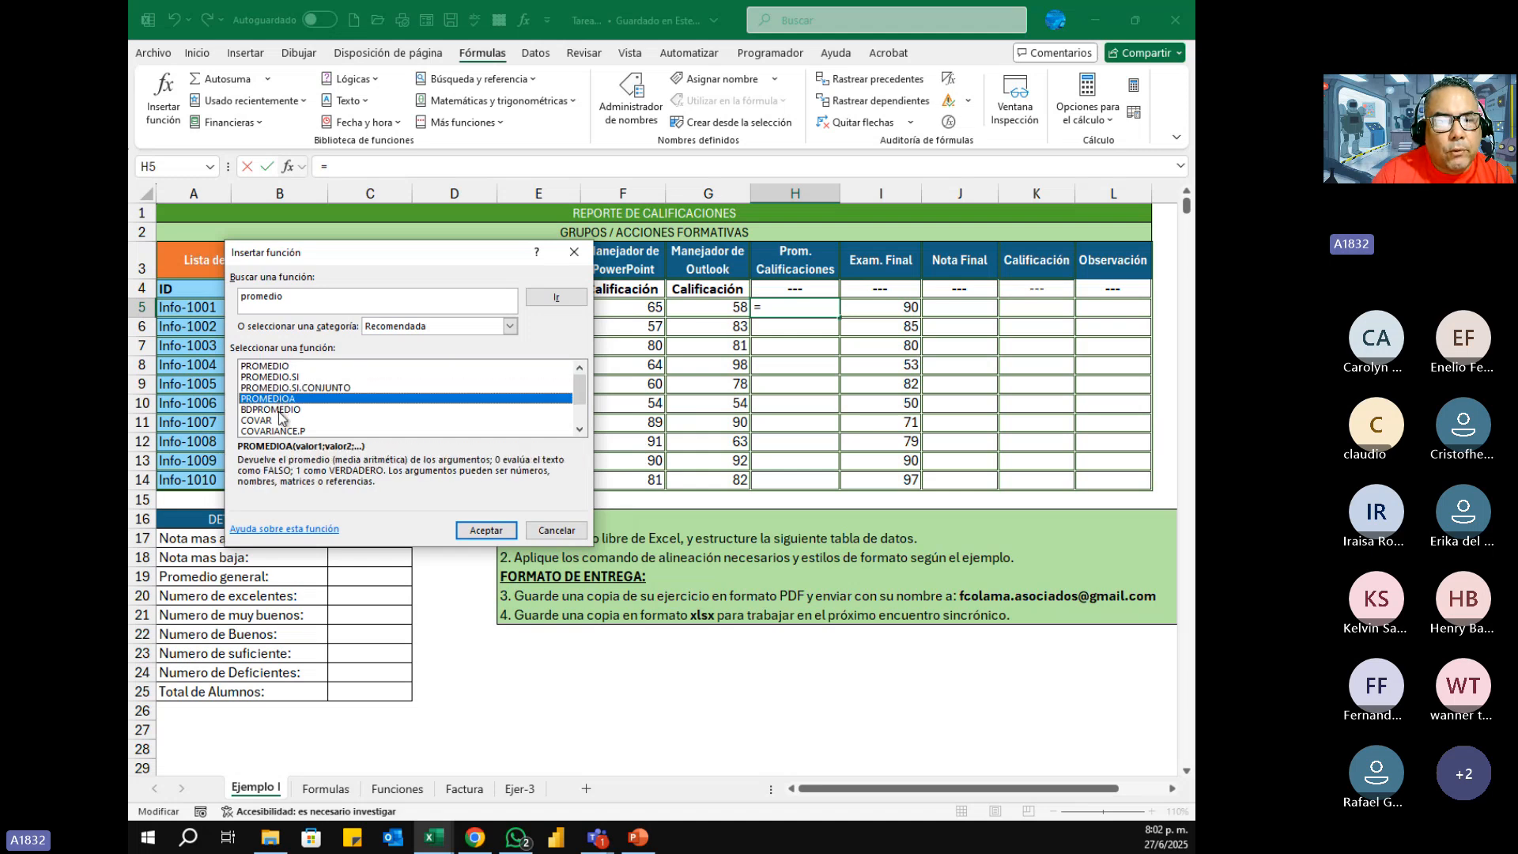
click(279, 411)
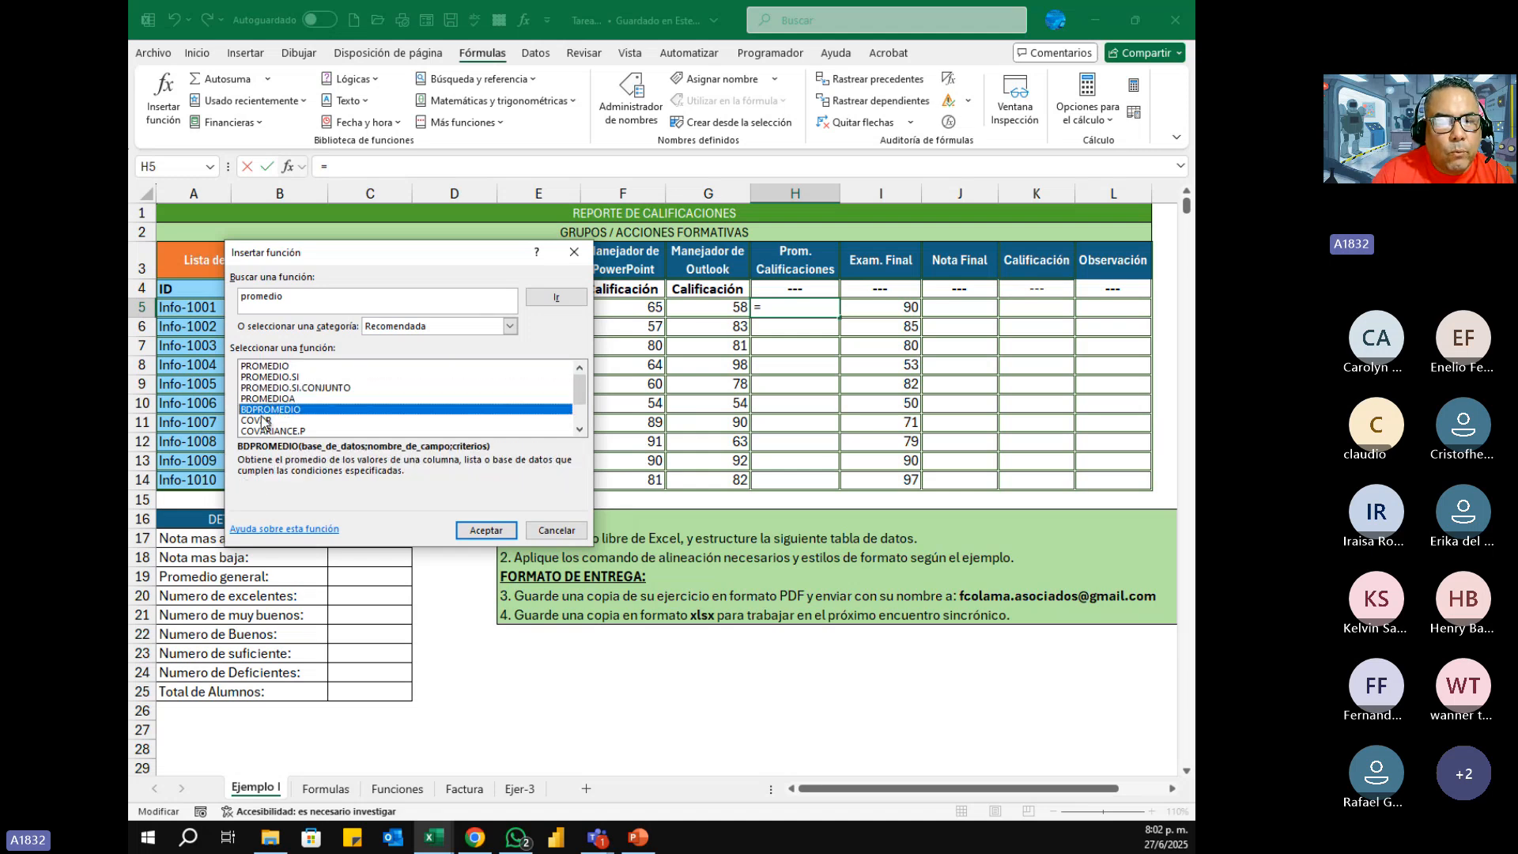
click(278, 366)
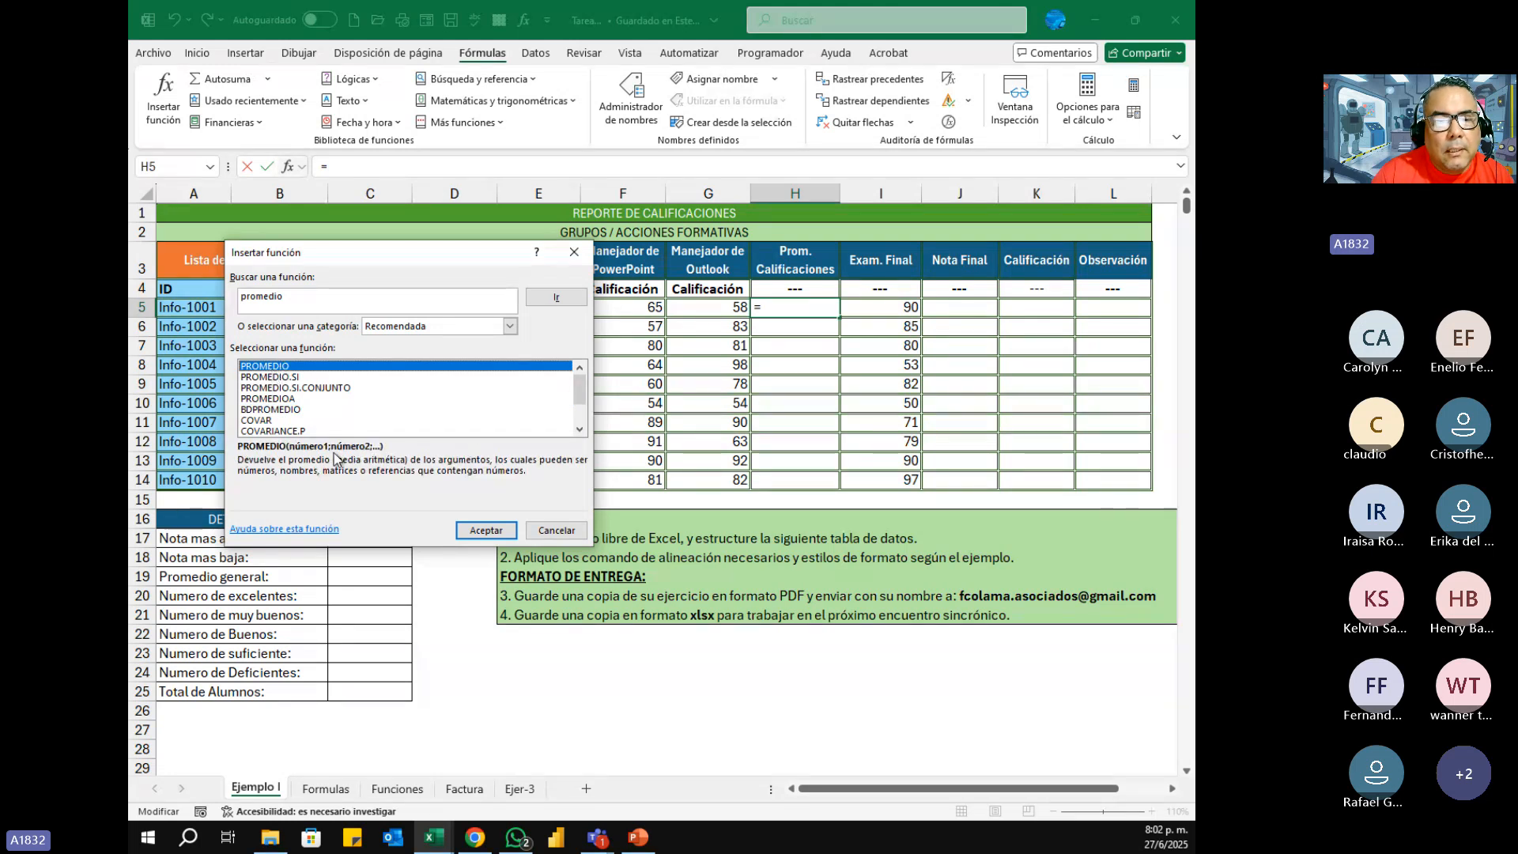
Step: Insert the PROMEDIO function in cell H5 with the range C5:G5 as Número1
click(477, 530)
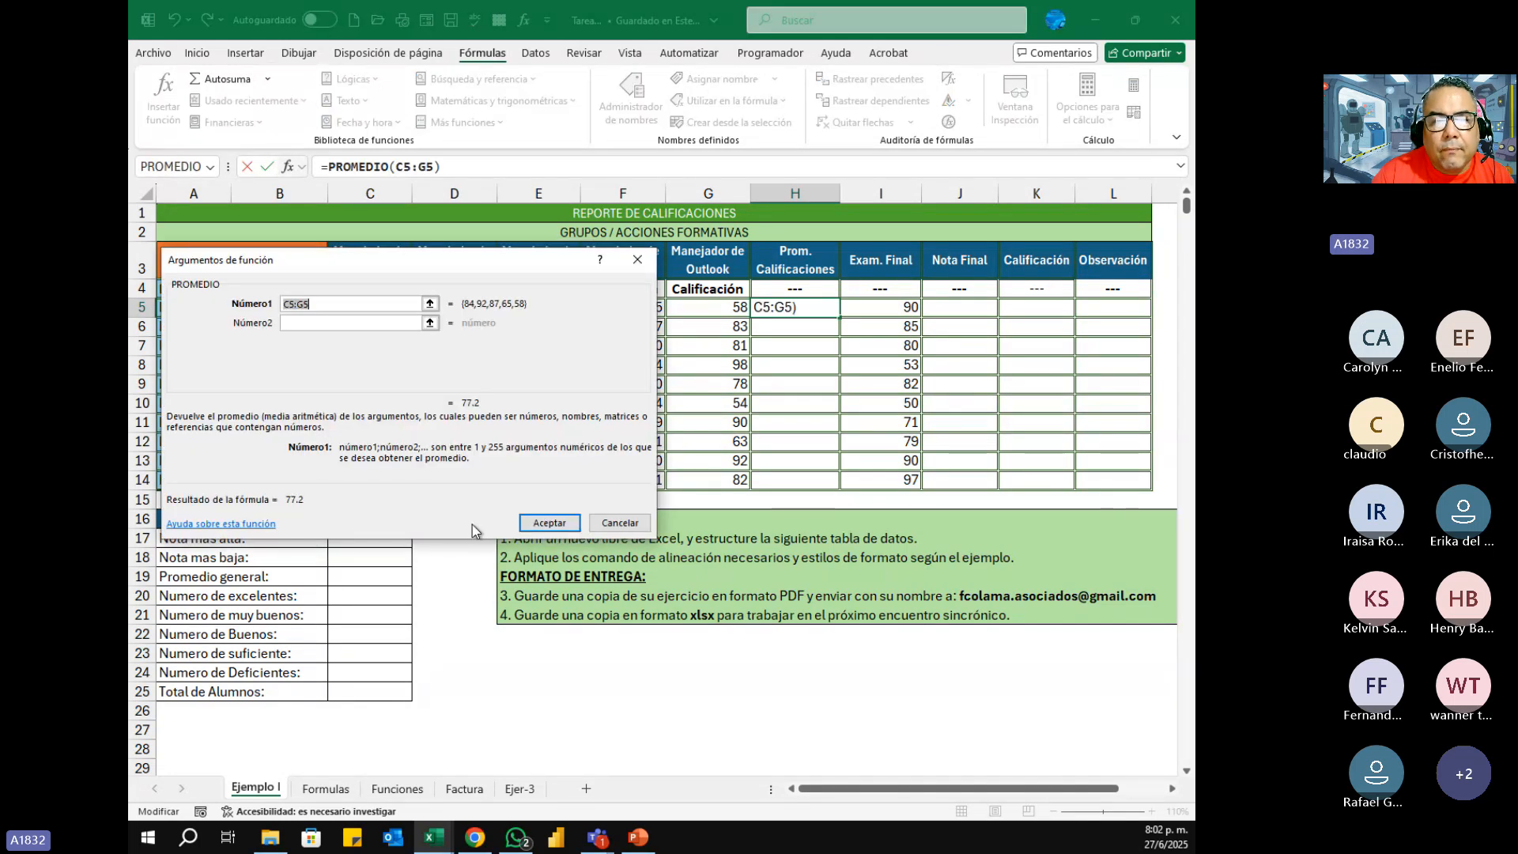
drag(486, 271, 685, 416)
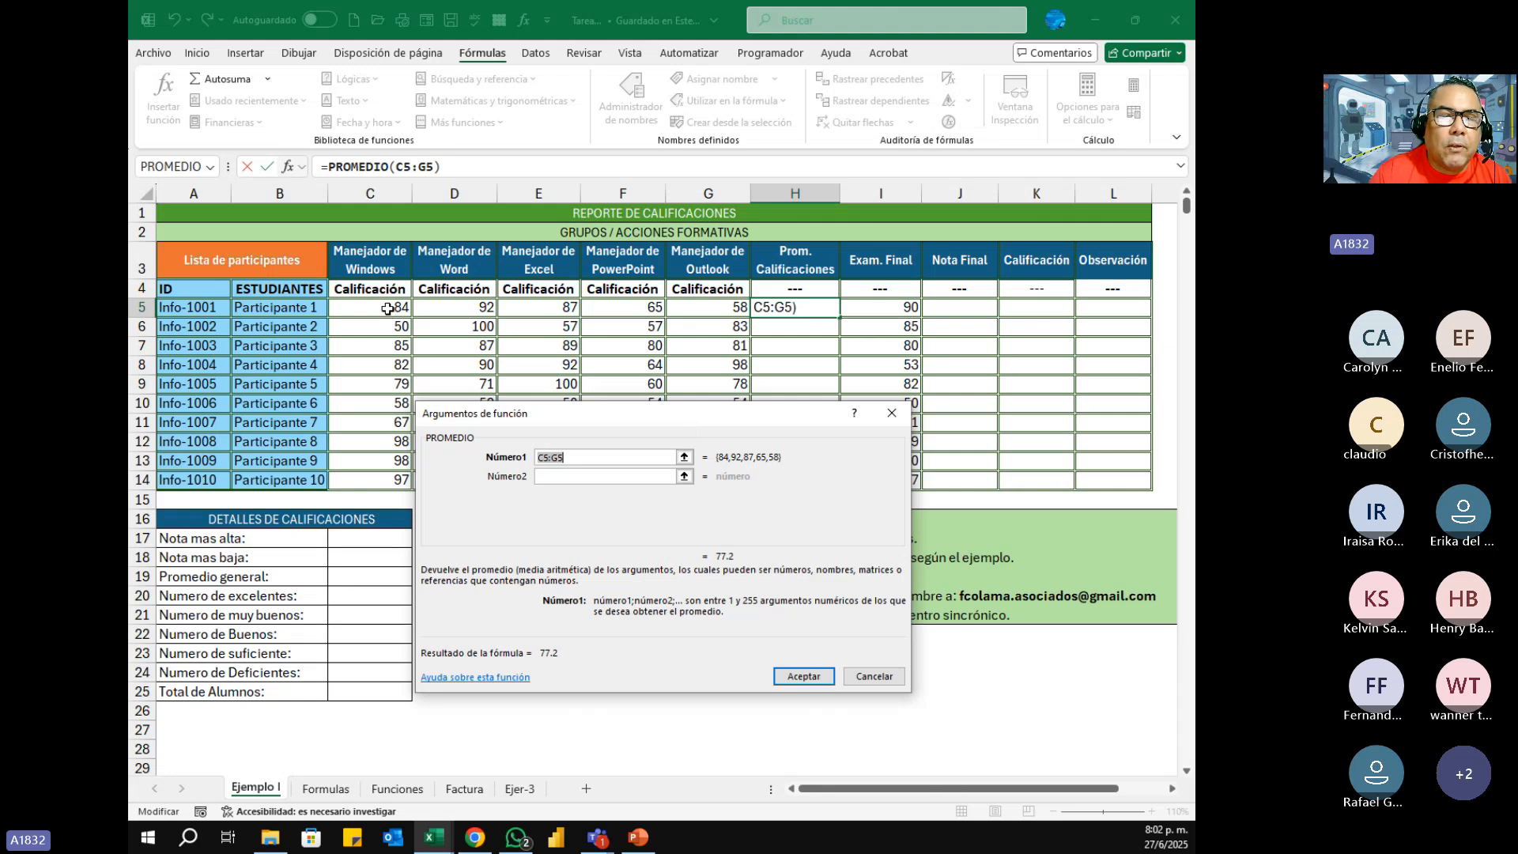
click(387, 308)
drag(390, 308, 713, 309)
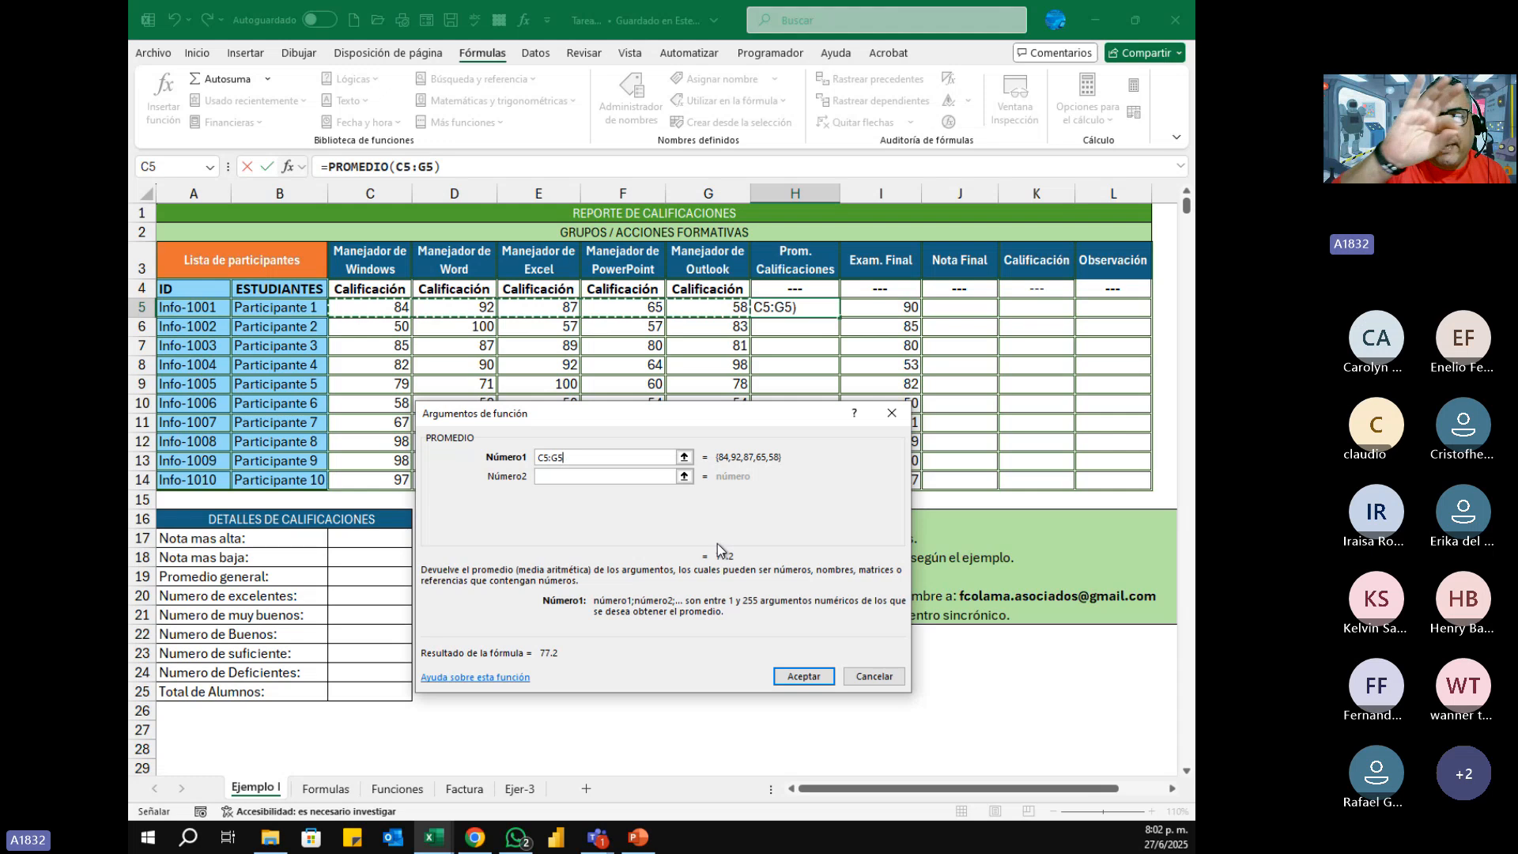
click(818, 677)
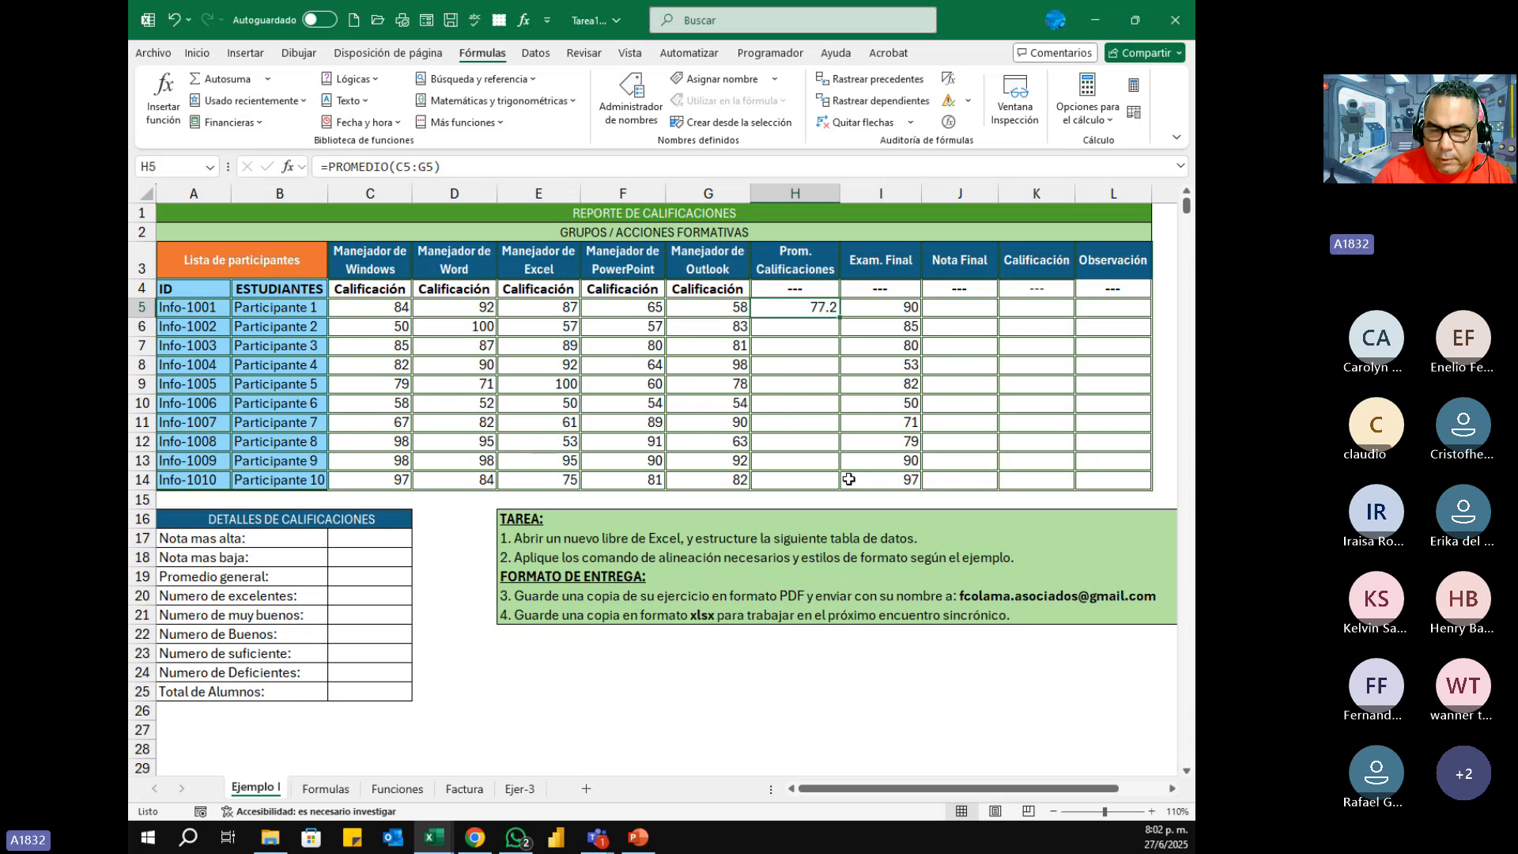
Step: Clear the PROMEDIO formula from H5 and keep that cell selected
key(Delete)
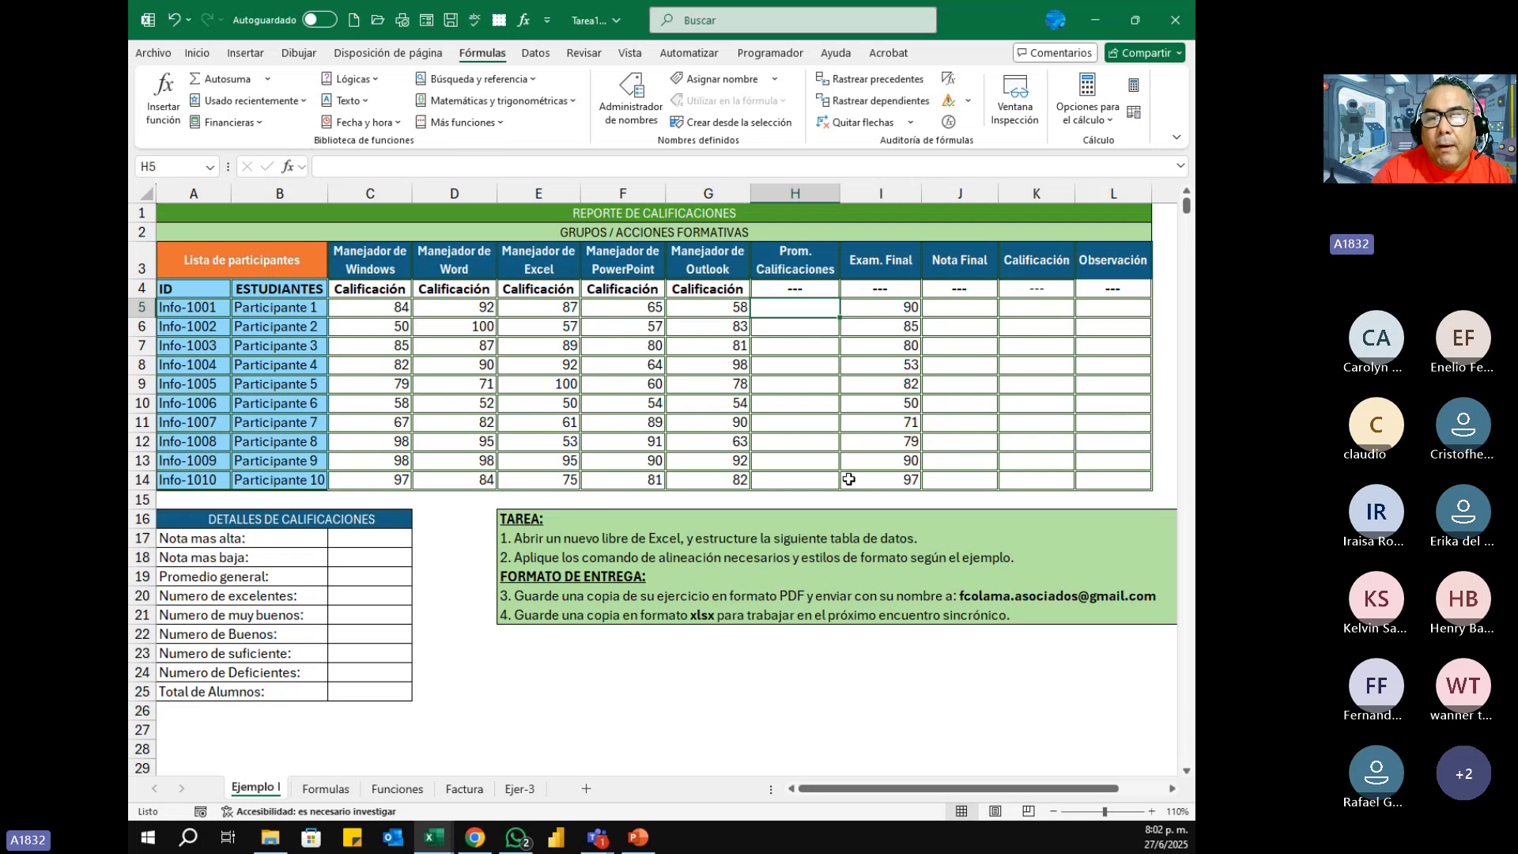
drag(197, 308, 804, 313)
click(795, 309)
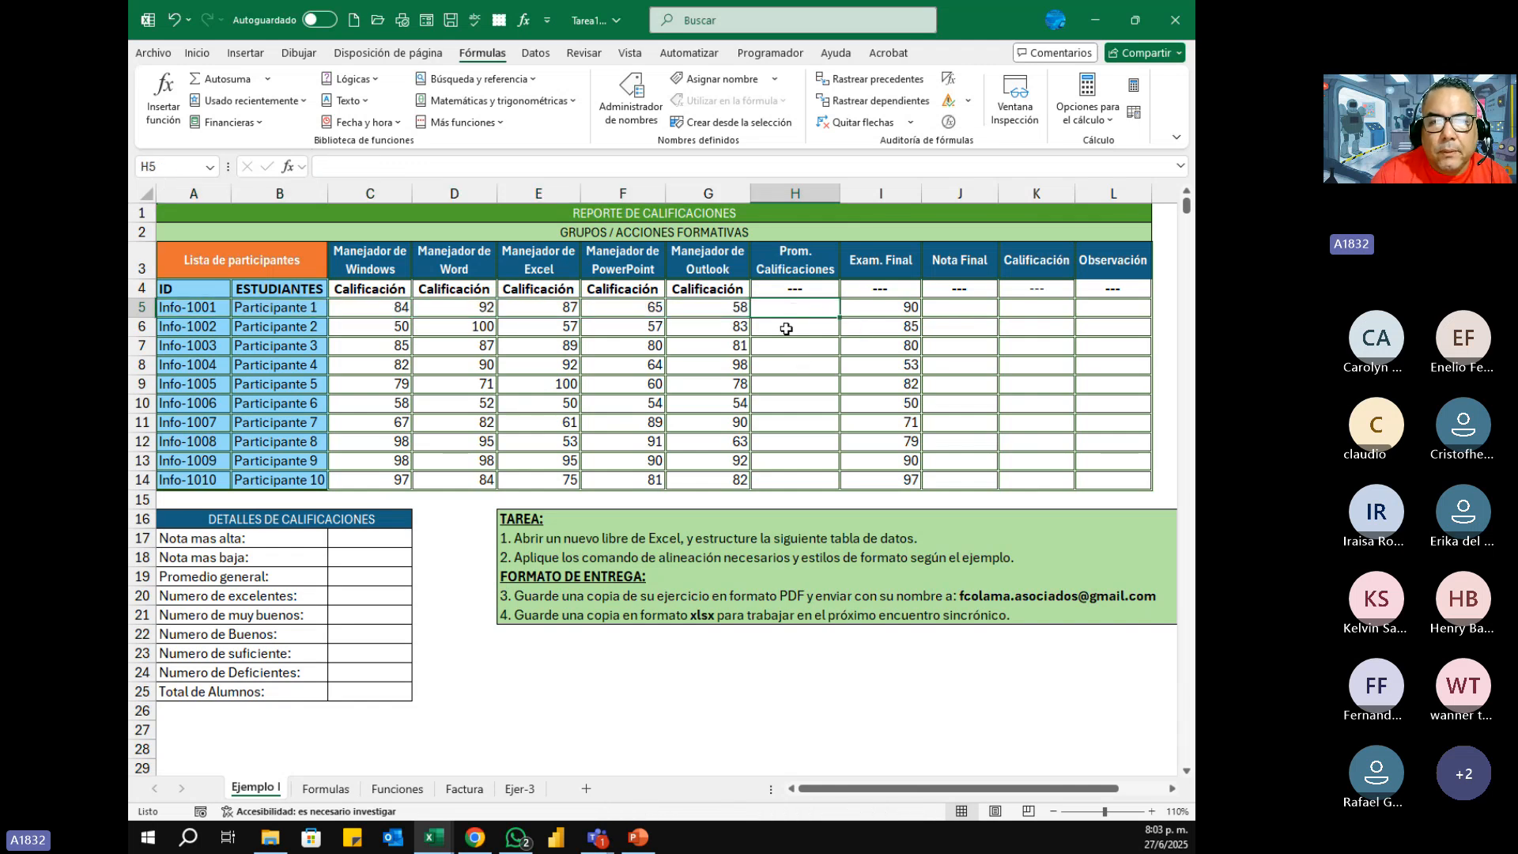
Step: Search Insertar función for promedio and insert PROMEDIO in H5 over the first participant's grades, C5:G5
click(289, 168)
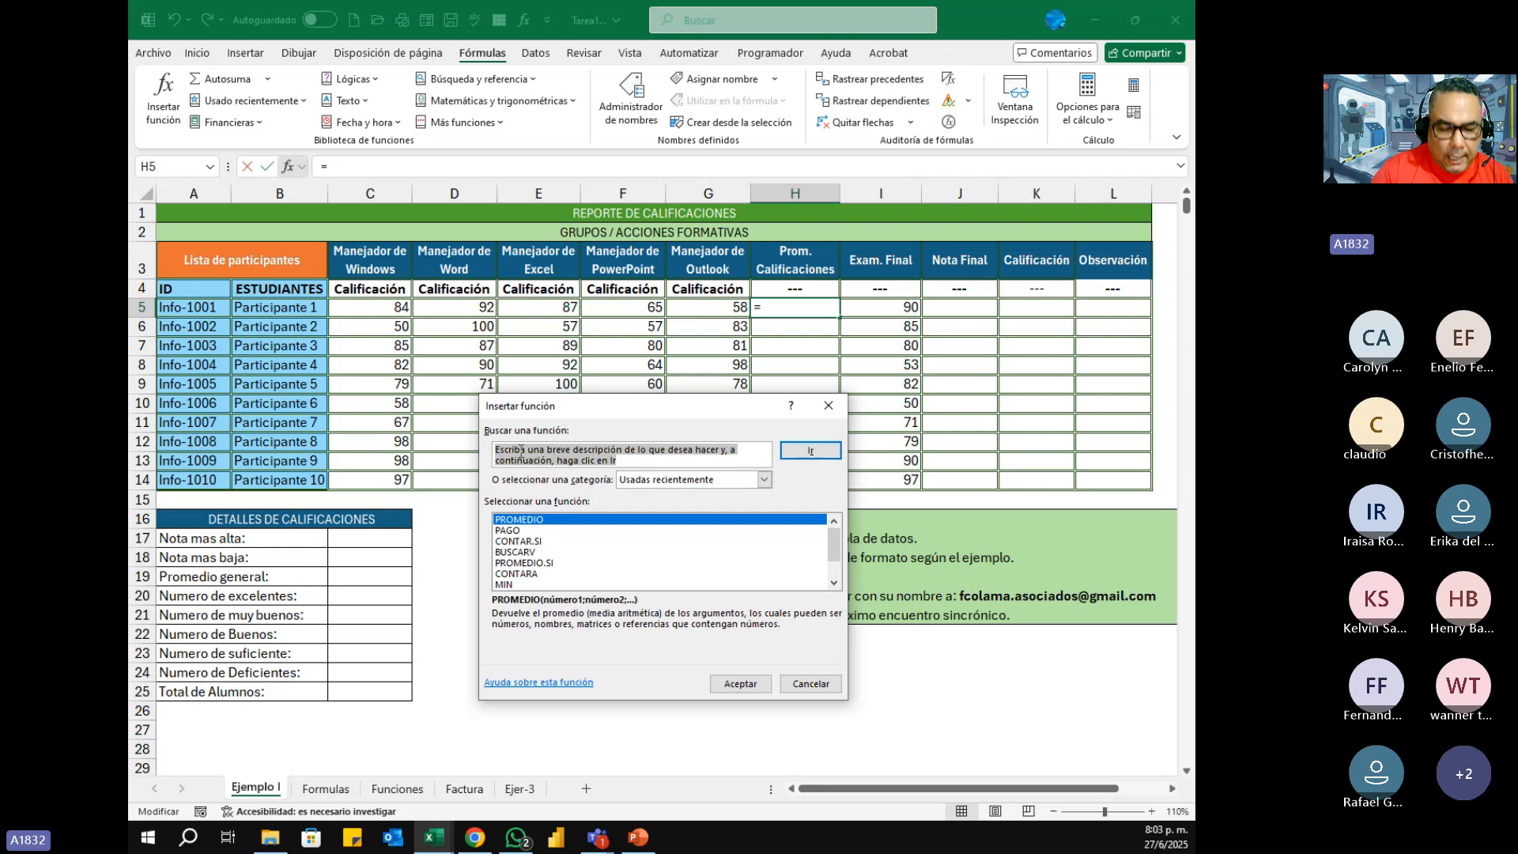
text(pro)
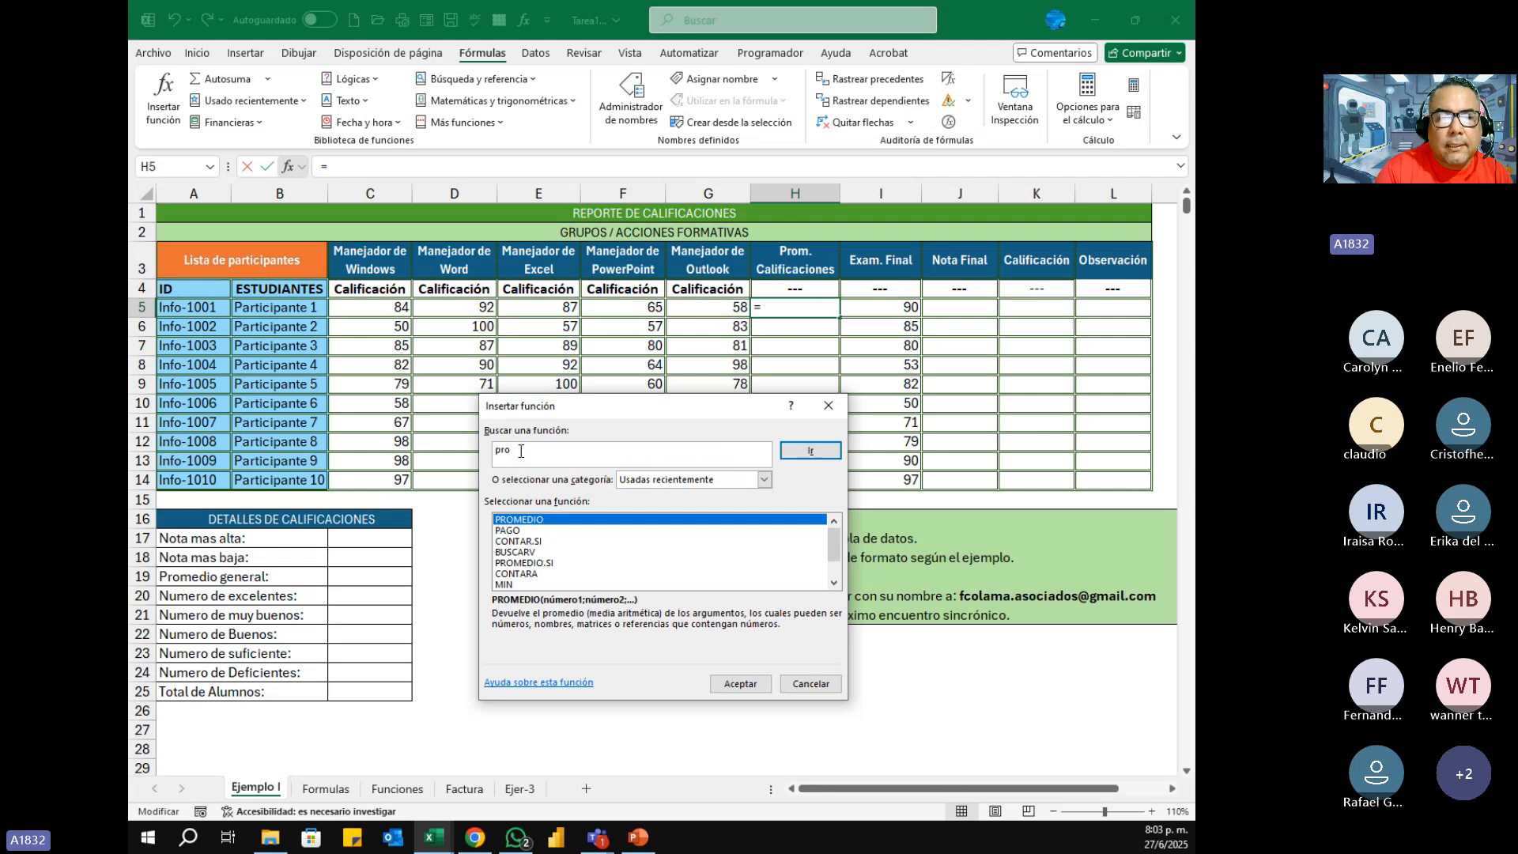
text(medio)
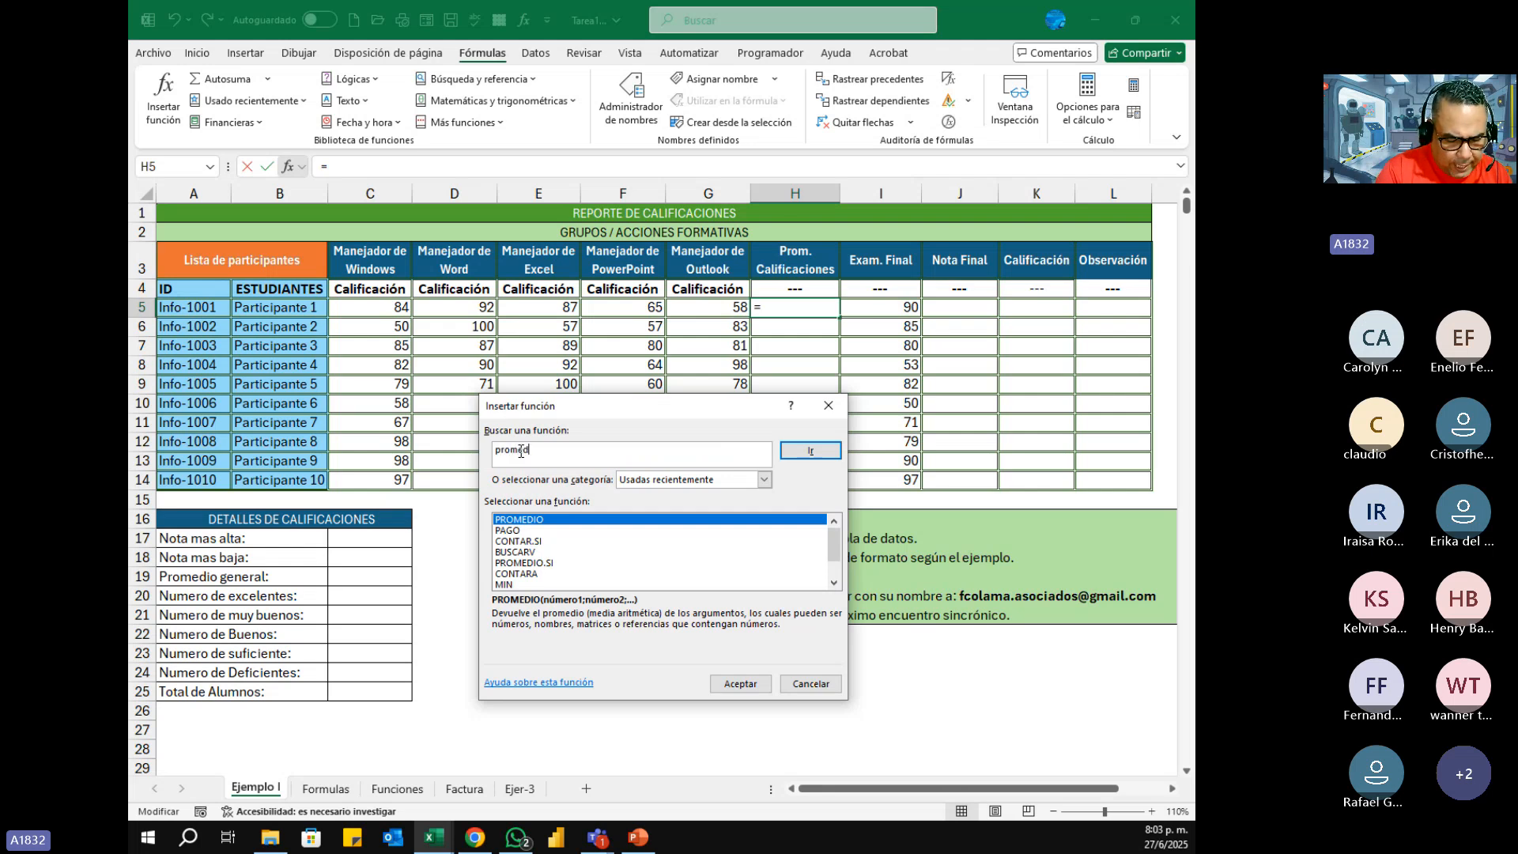
click(807, 456)
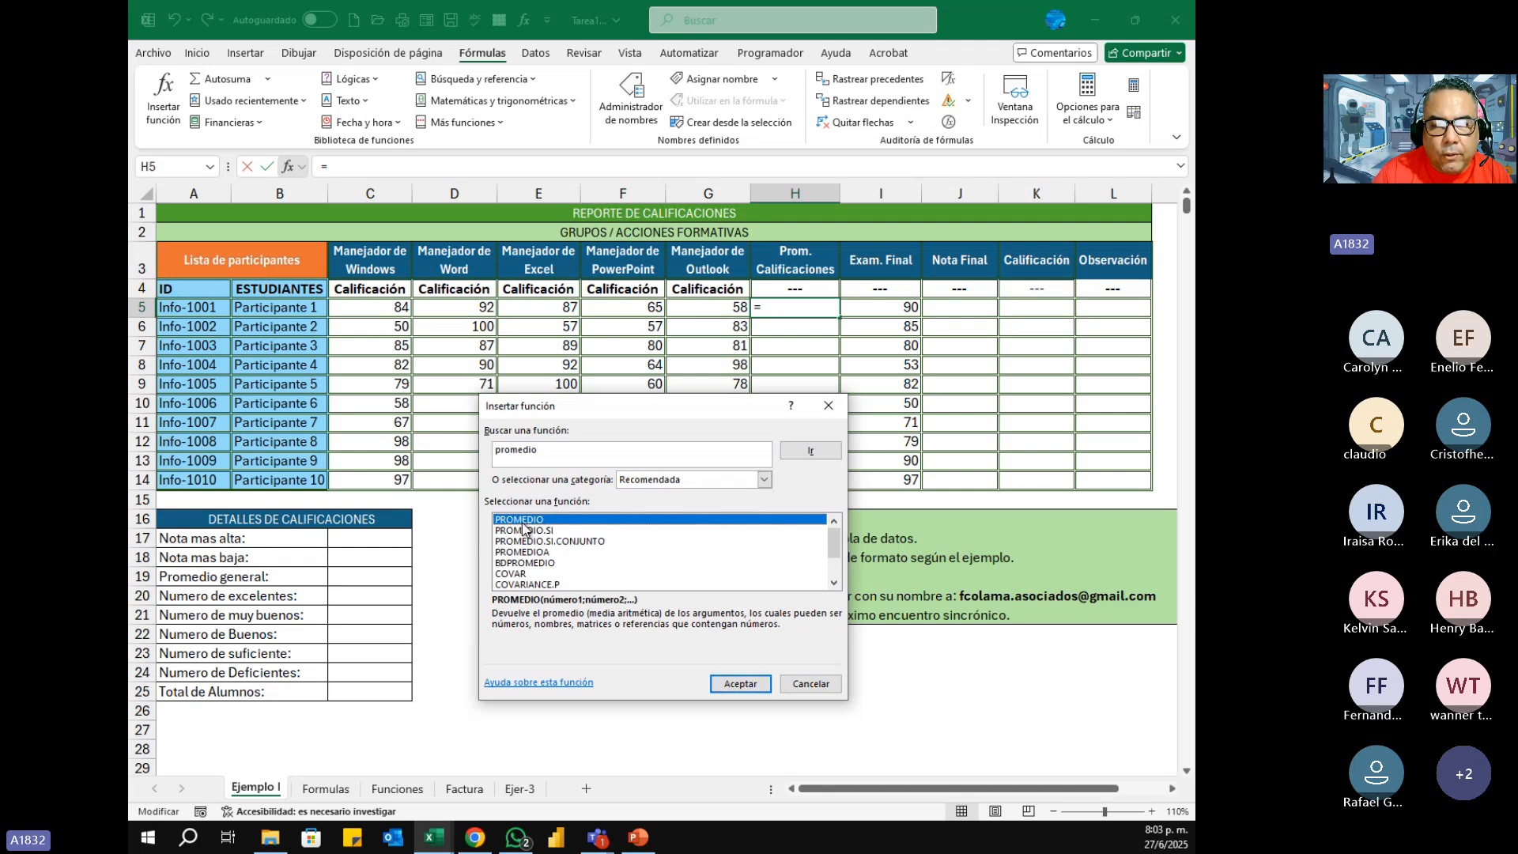
click(751, 683)
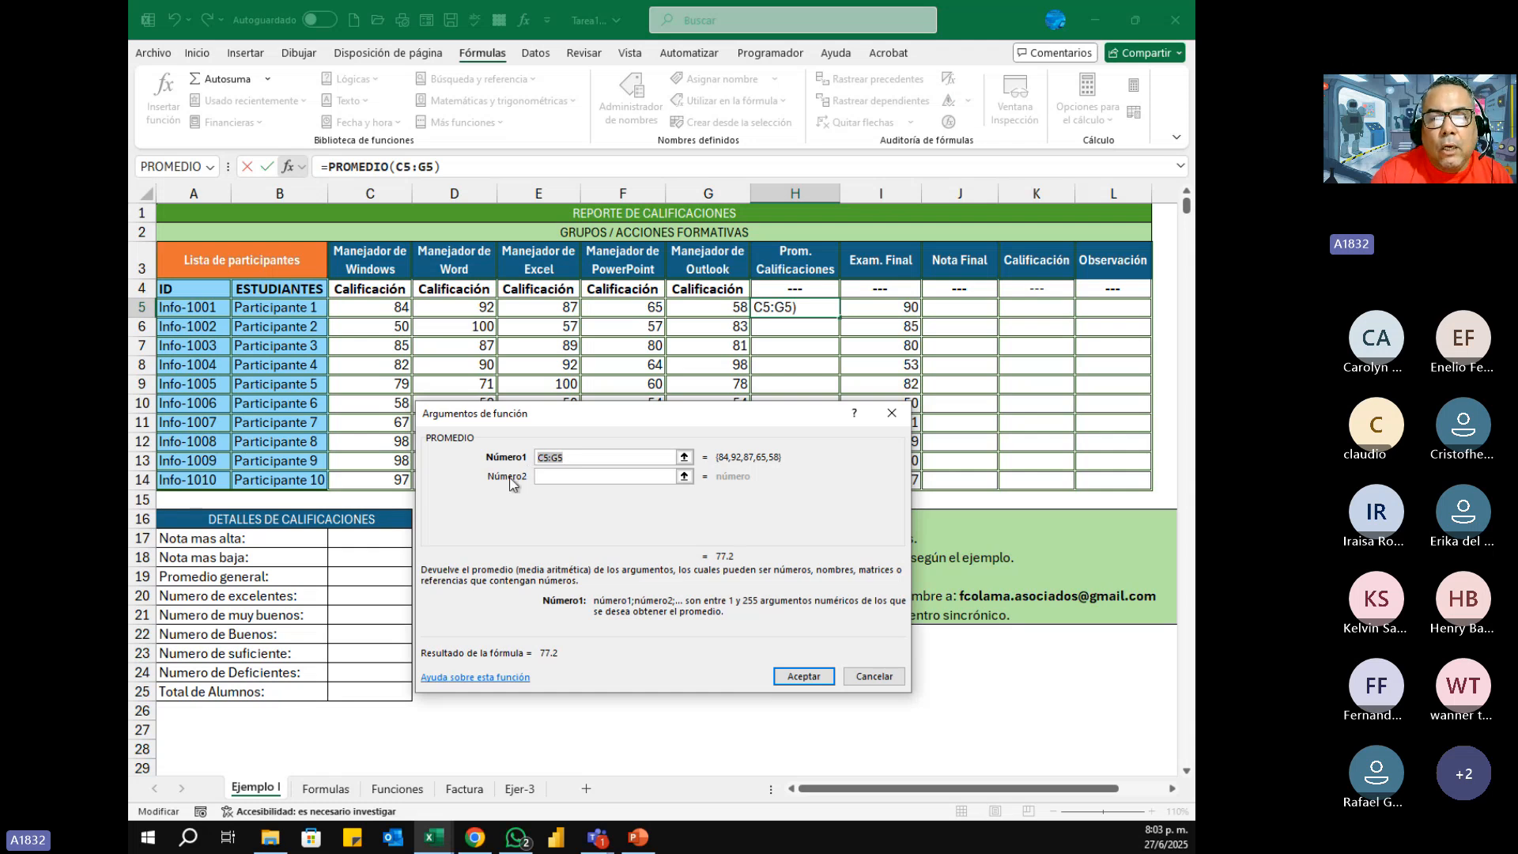
click(383, 306)
drag(383, 306, 707, 308)
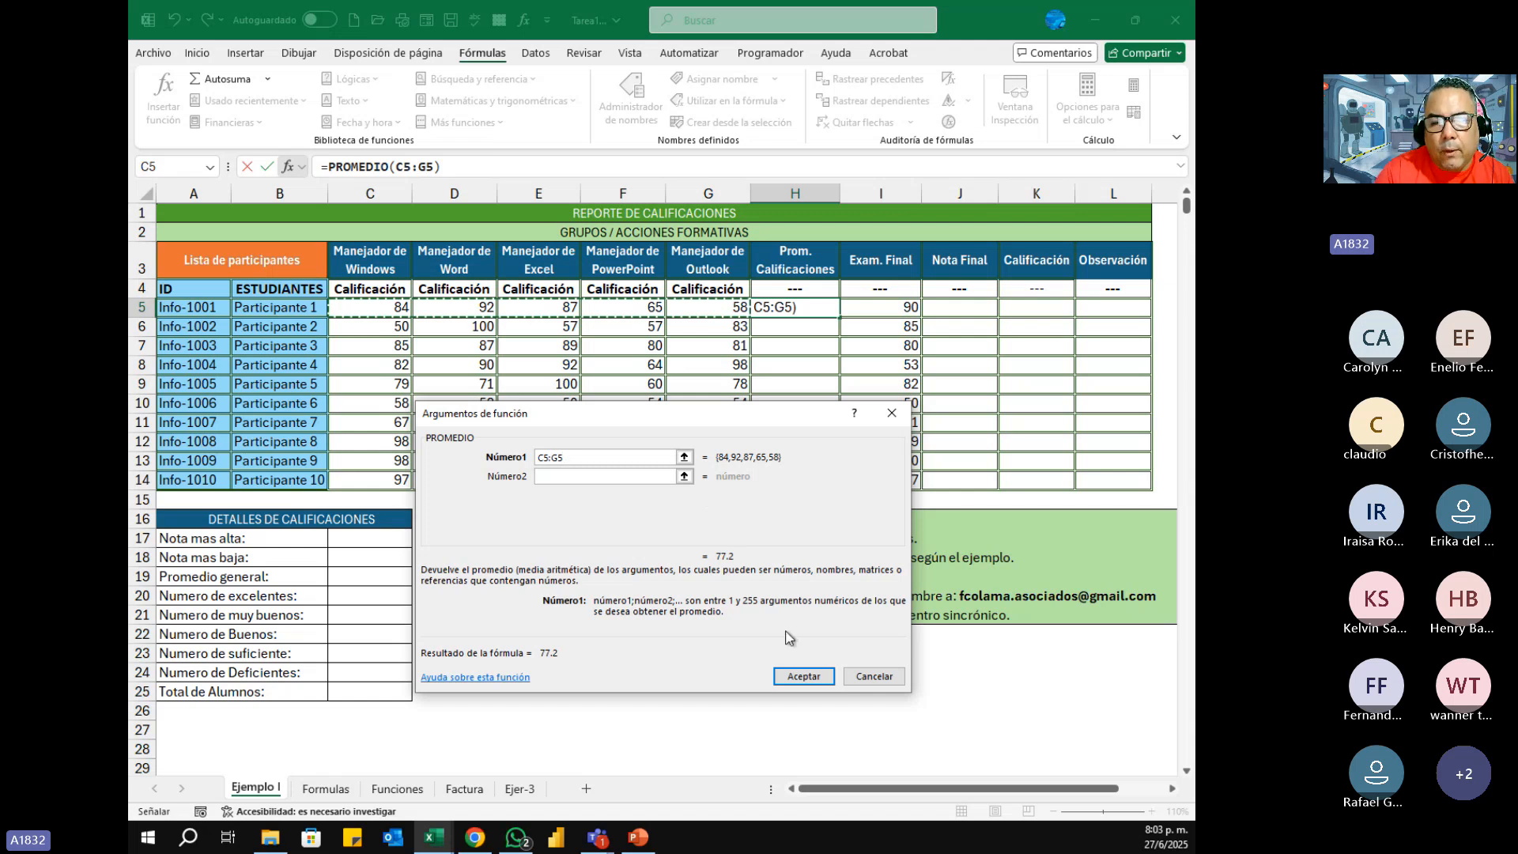
click(804, 676)
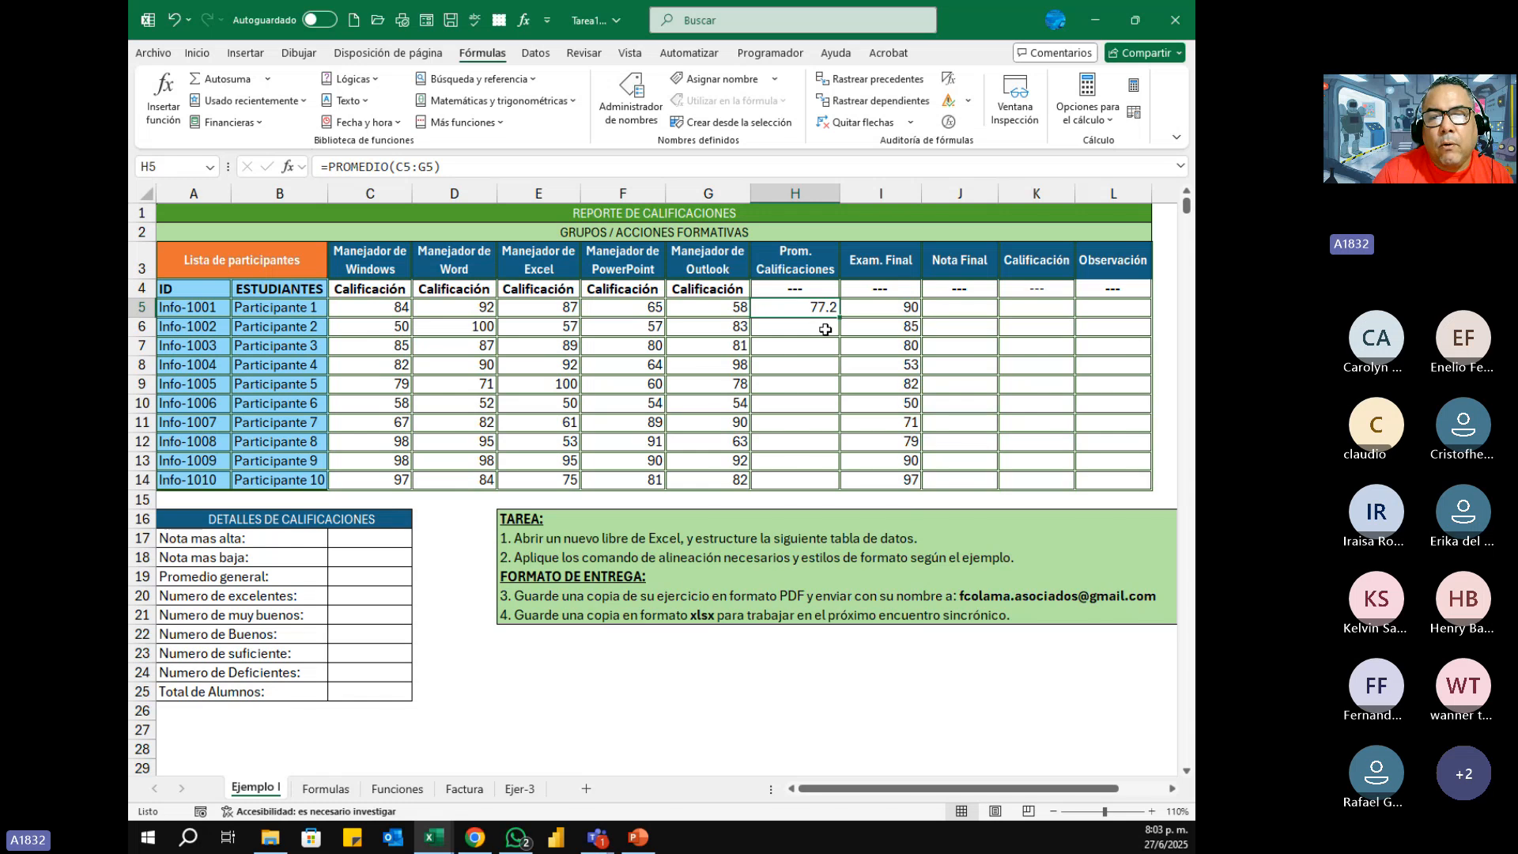
Step: Fill the H5 average formula down to H14, and clear the range H5:H14
drag(843, 319, 841, 486)
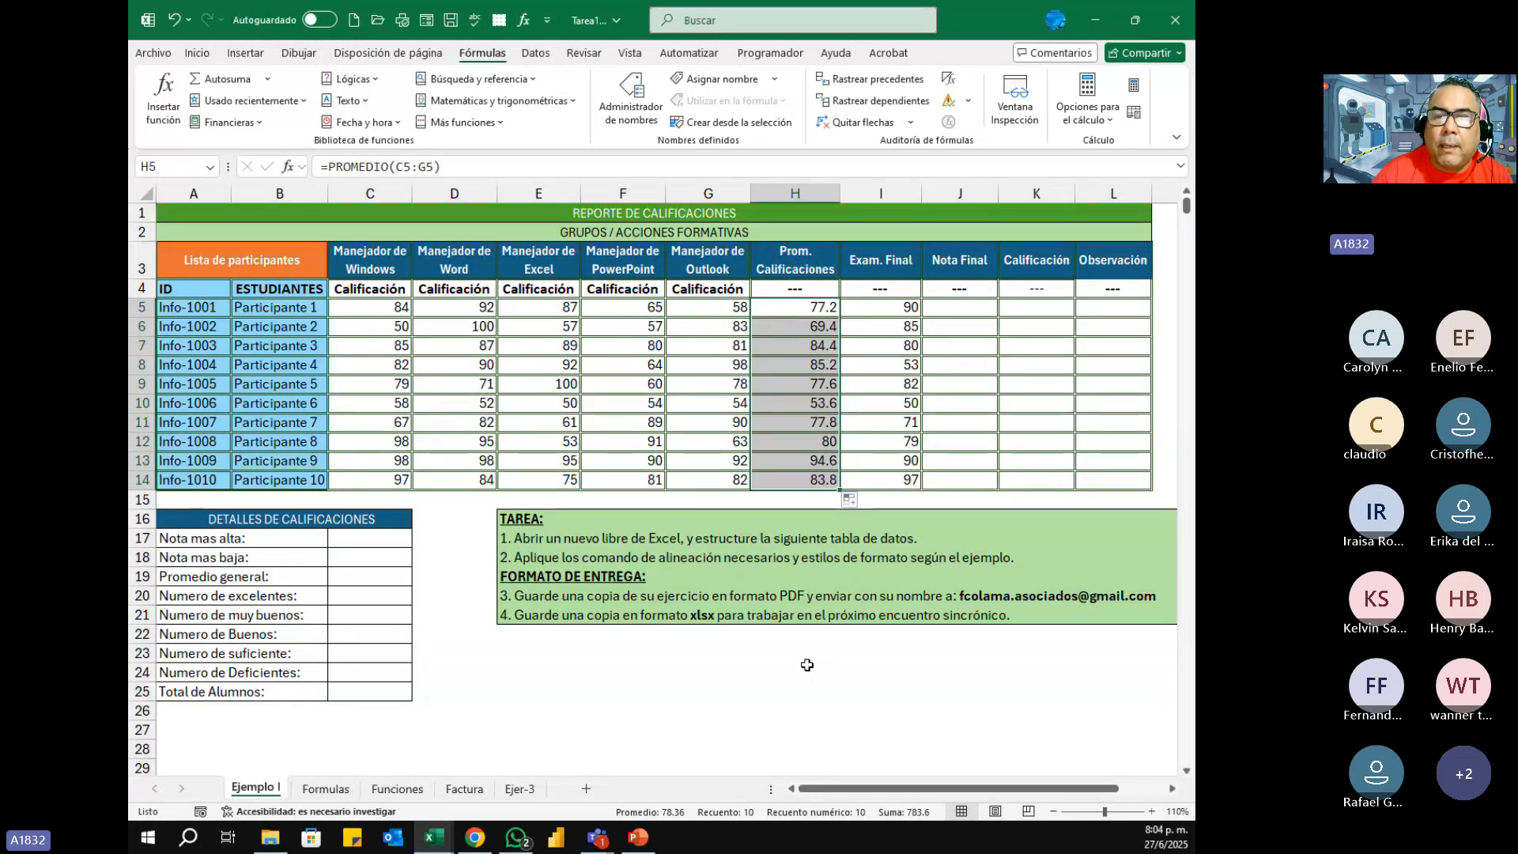
click(731, 695)
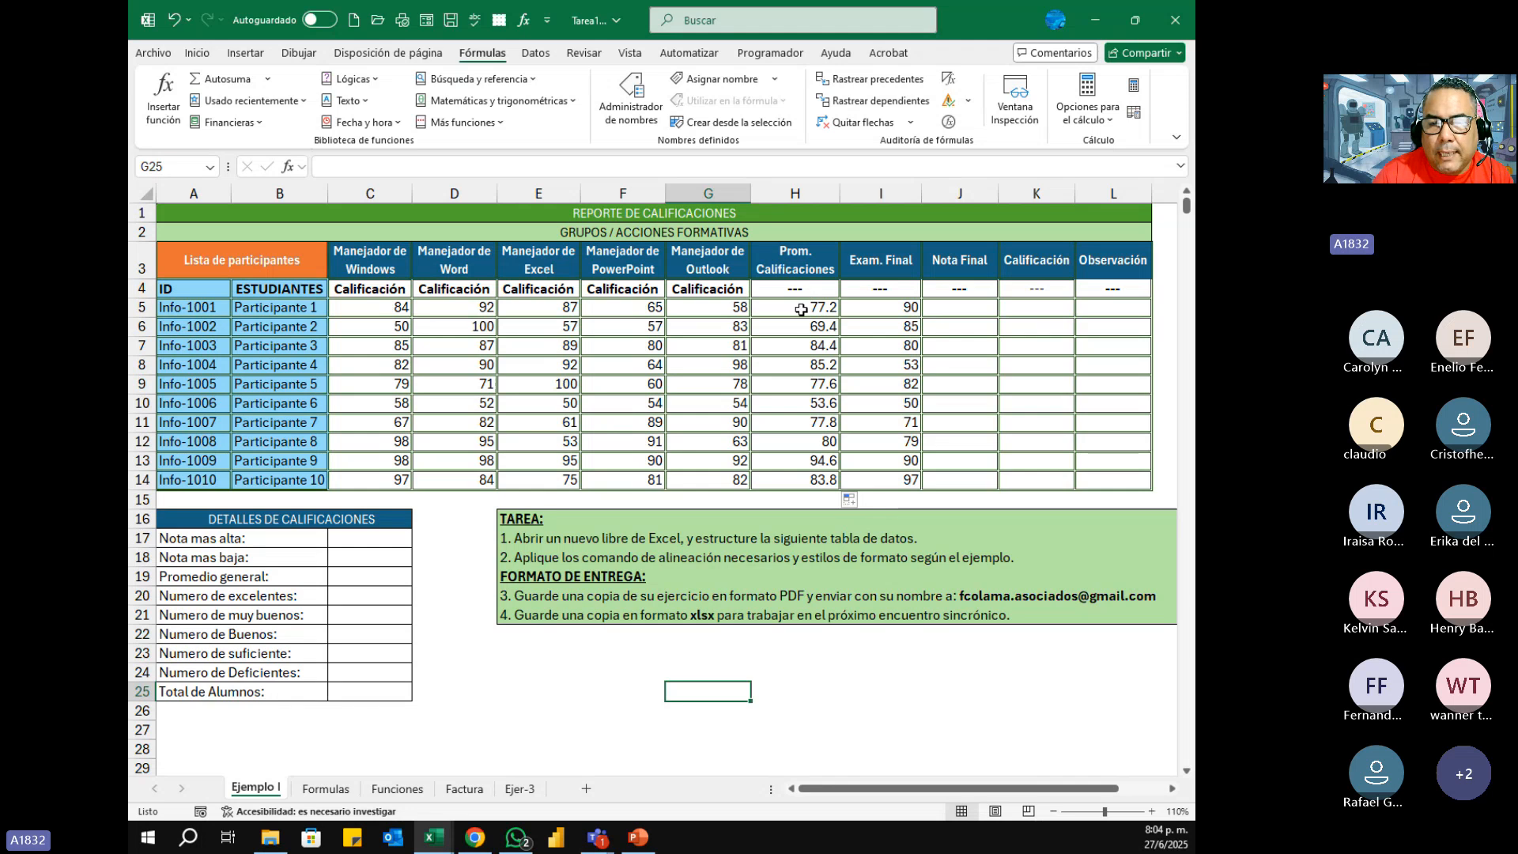
drag(801, 309, 781, 472)
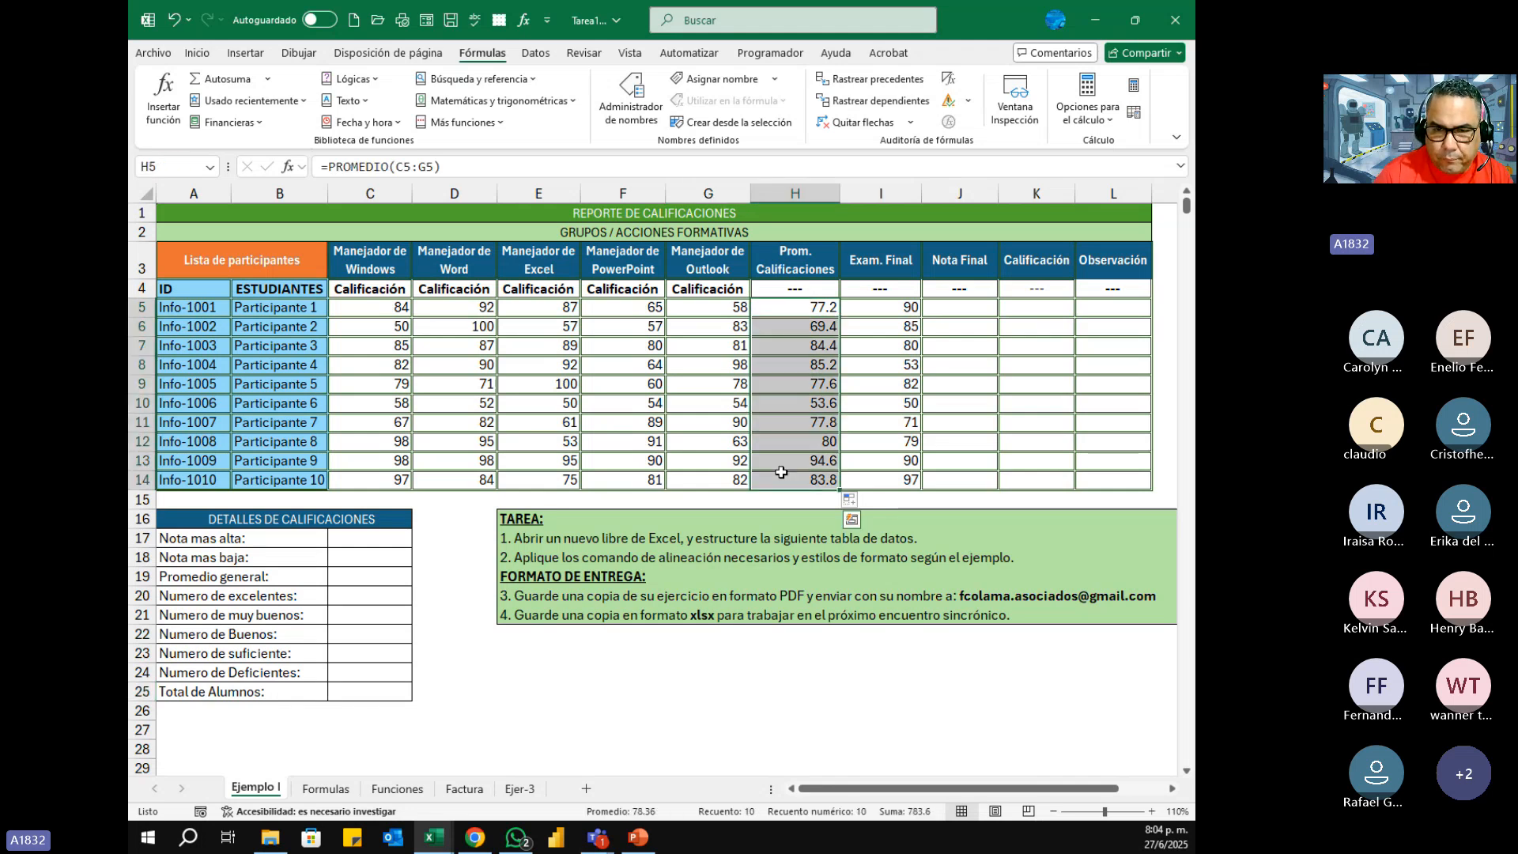
key(Delete)
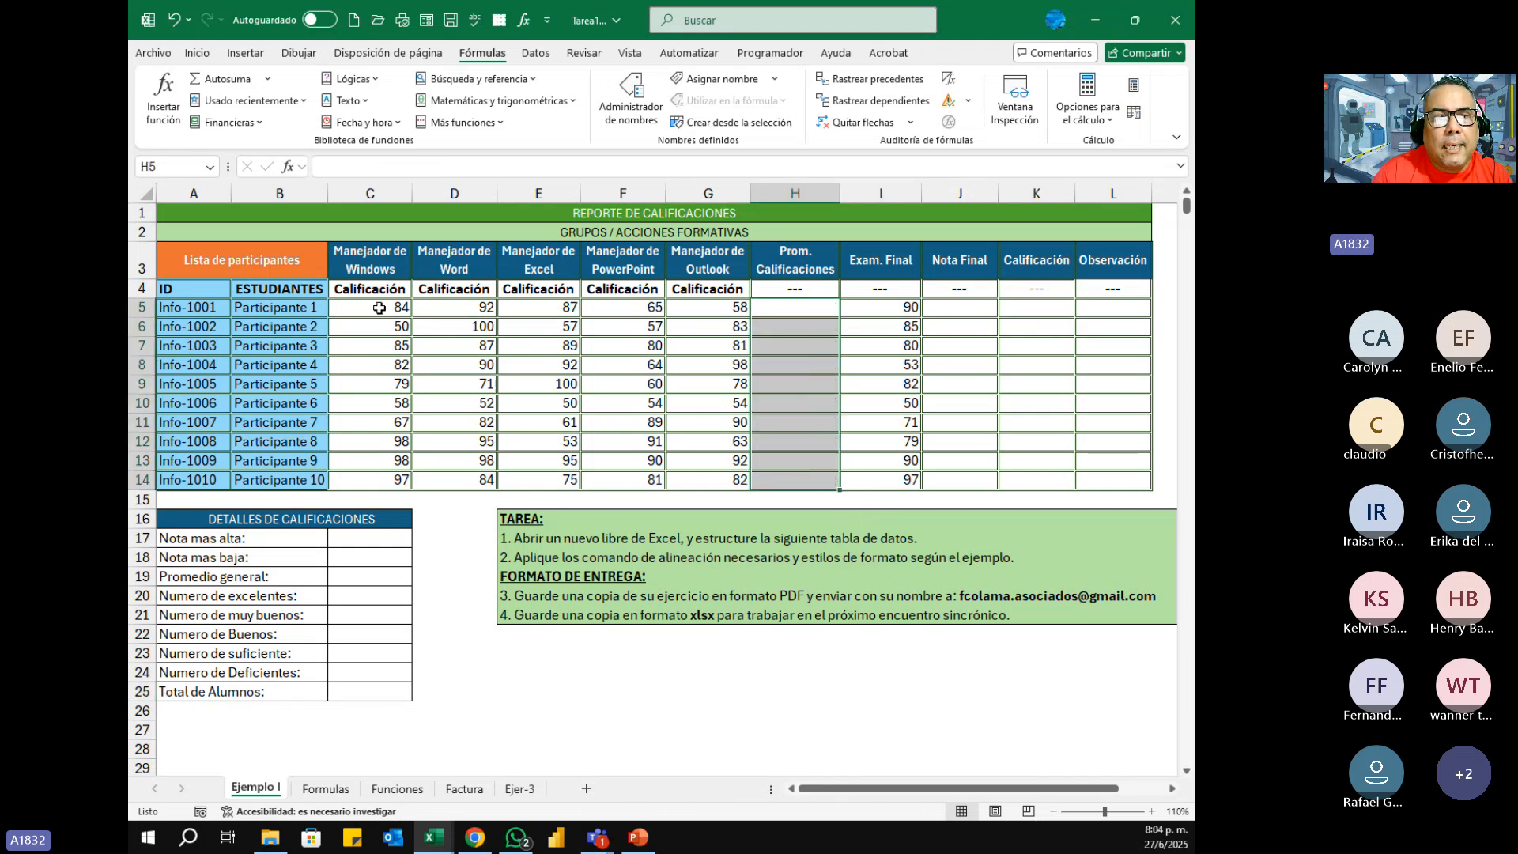
Step: Average C5:G5 into H5 with the Promedio option of Autosuma and fill the formula down to H14
drag(379, 308, 791, 307)
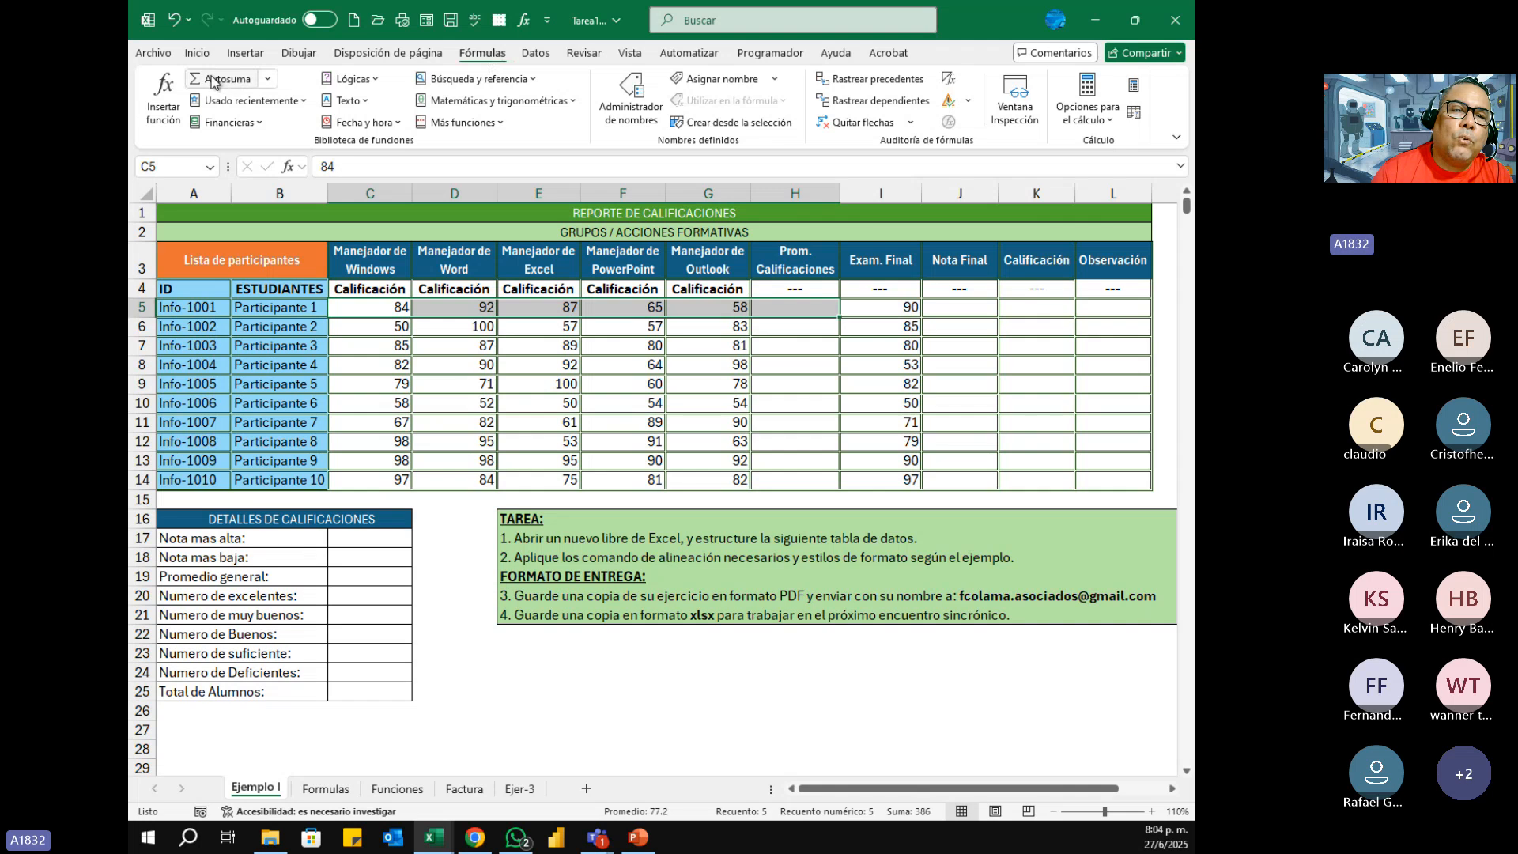
click(270, 80)
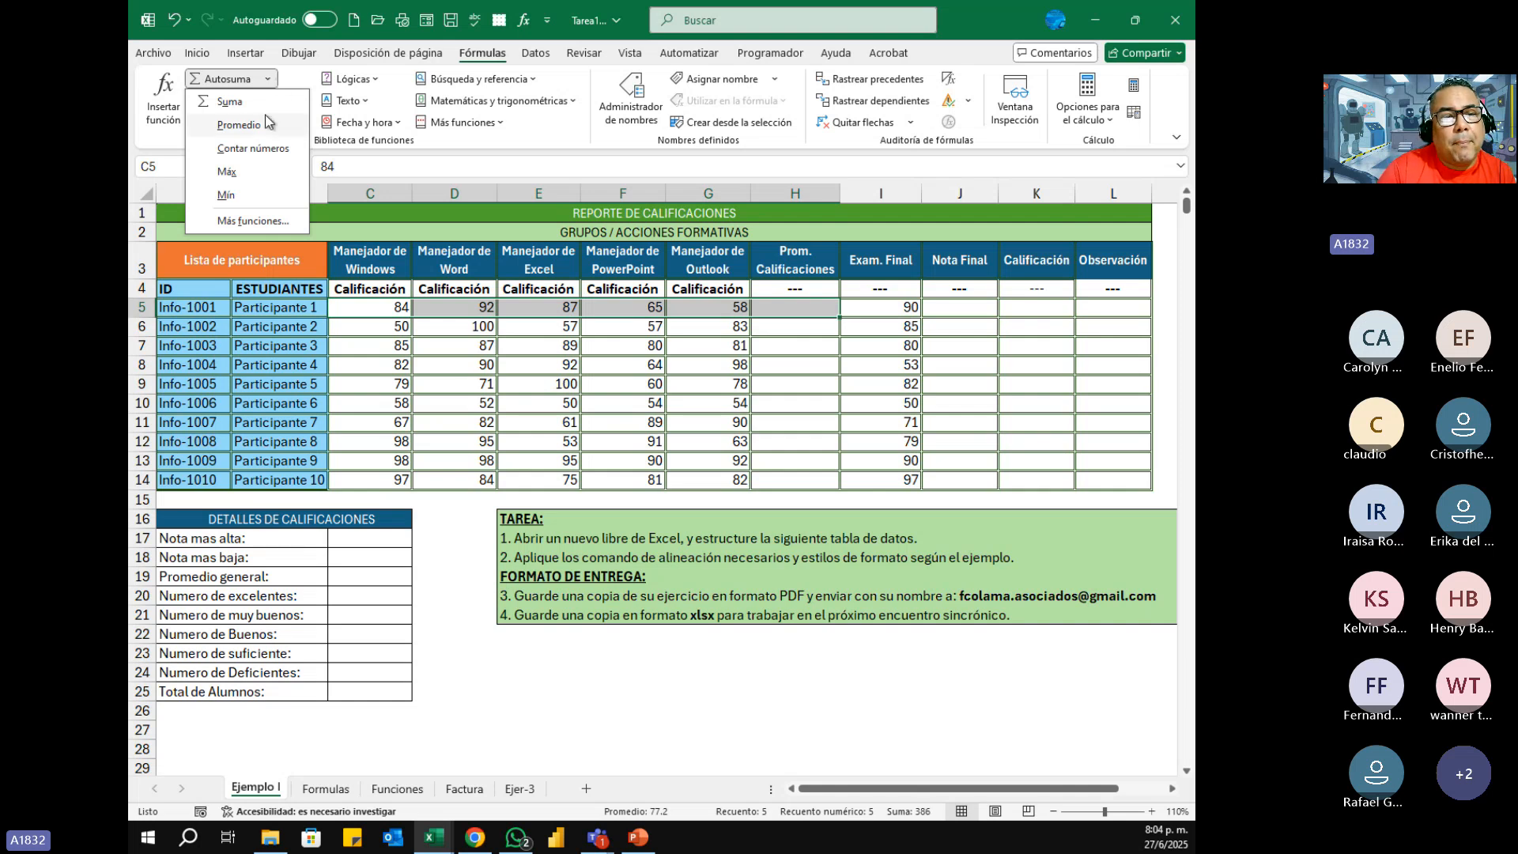
click(238, 125)
click(814, 309)
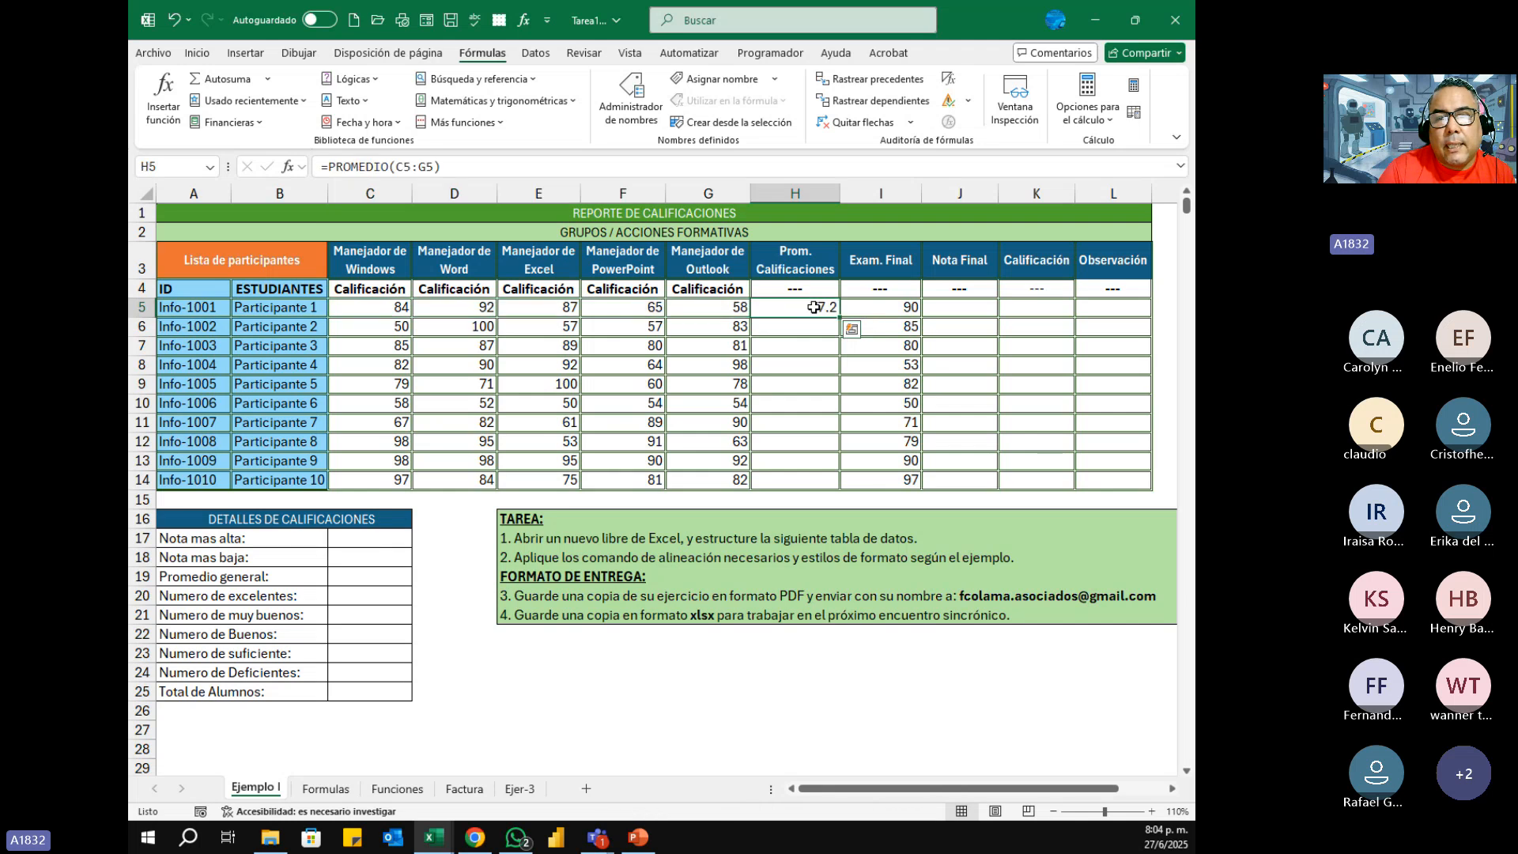
drag(841, 316, 852, 484)
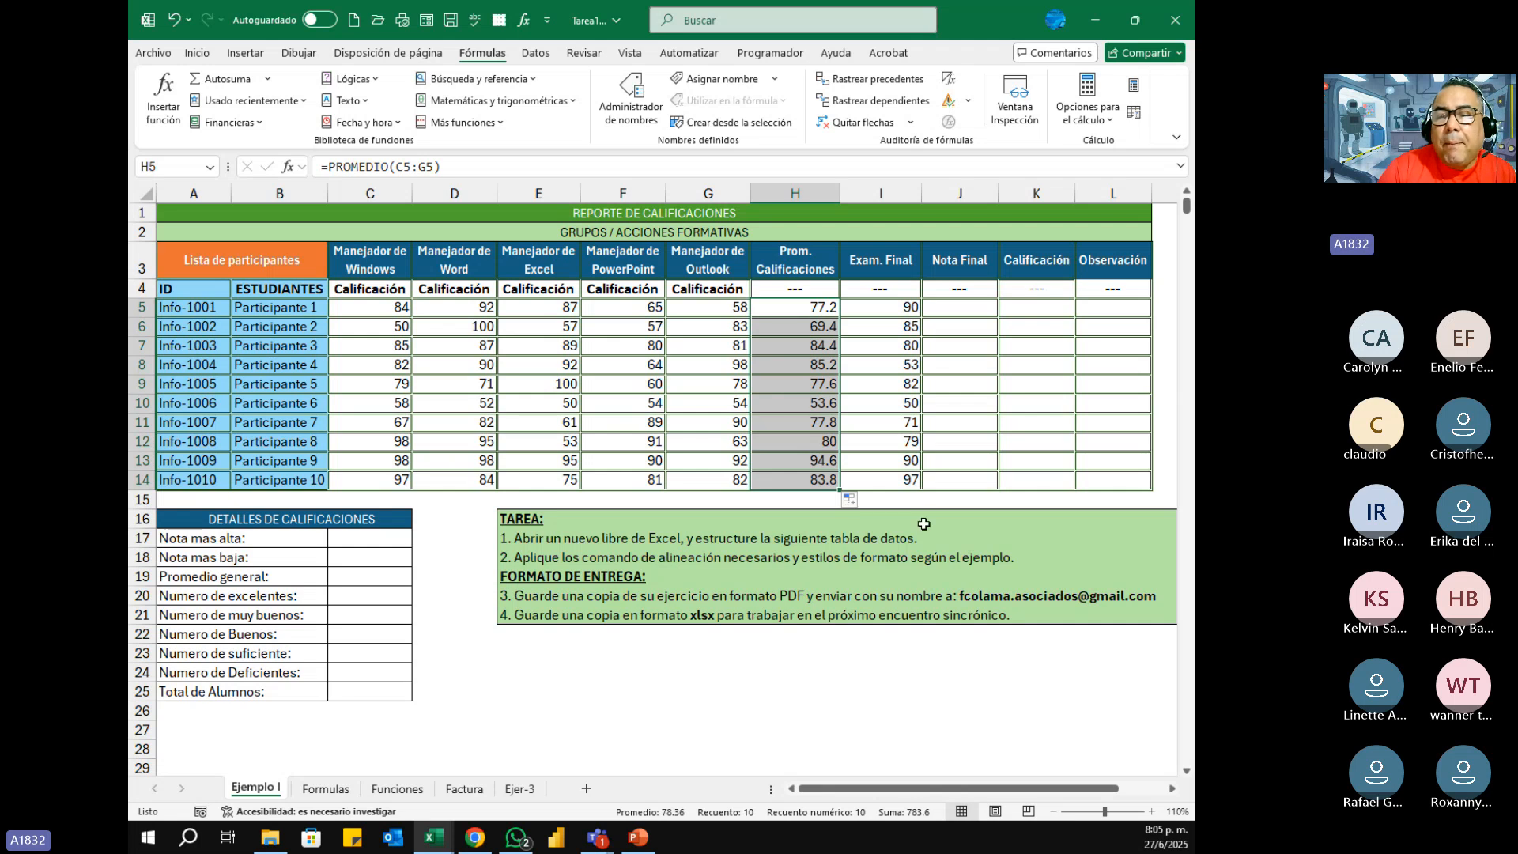
Step: Enter the first participant's Nota Final formula =(H5*0.7)+(I5*0.3) in J5, weighting the grade average and the final exam
click(978, 308)
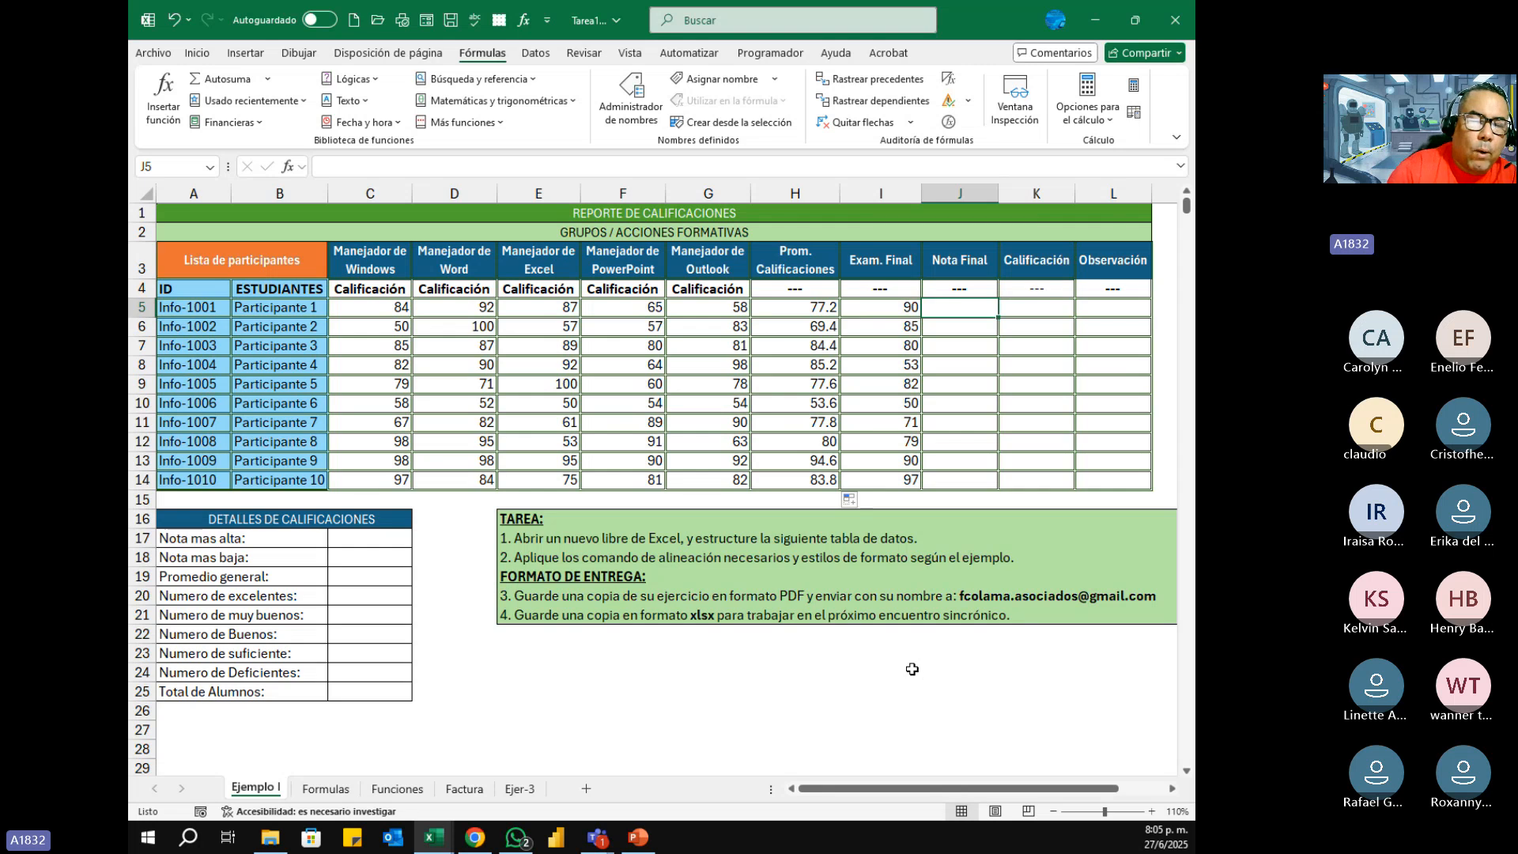
drag(313, 520, 313, 697)
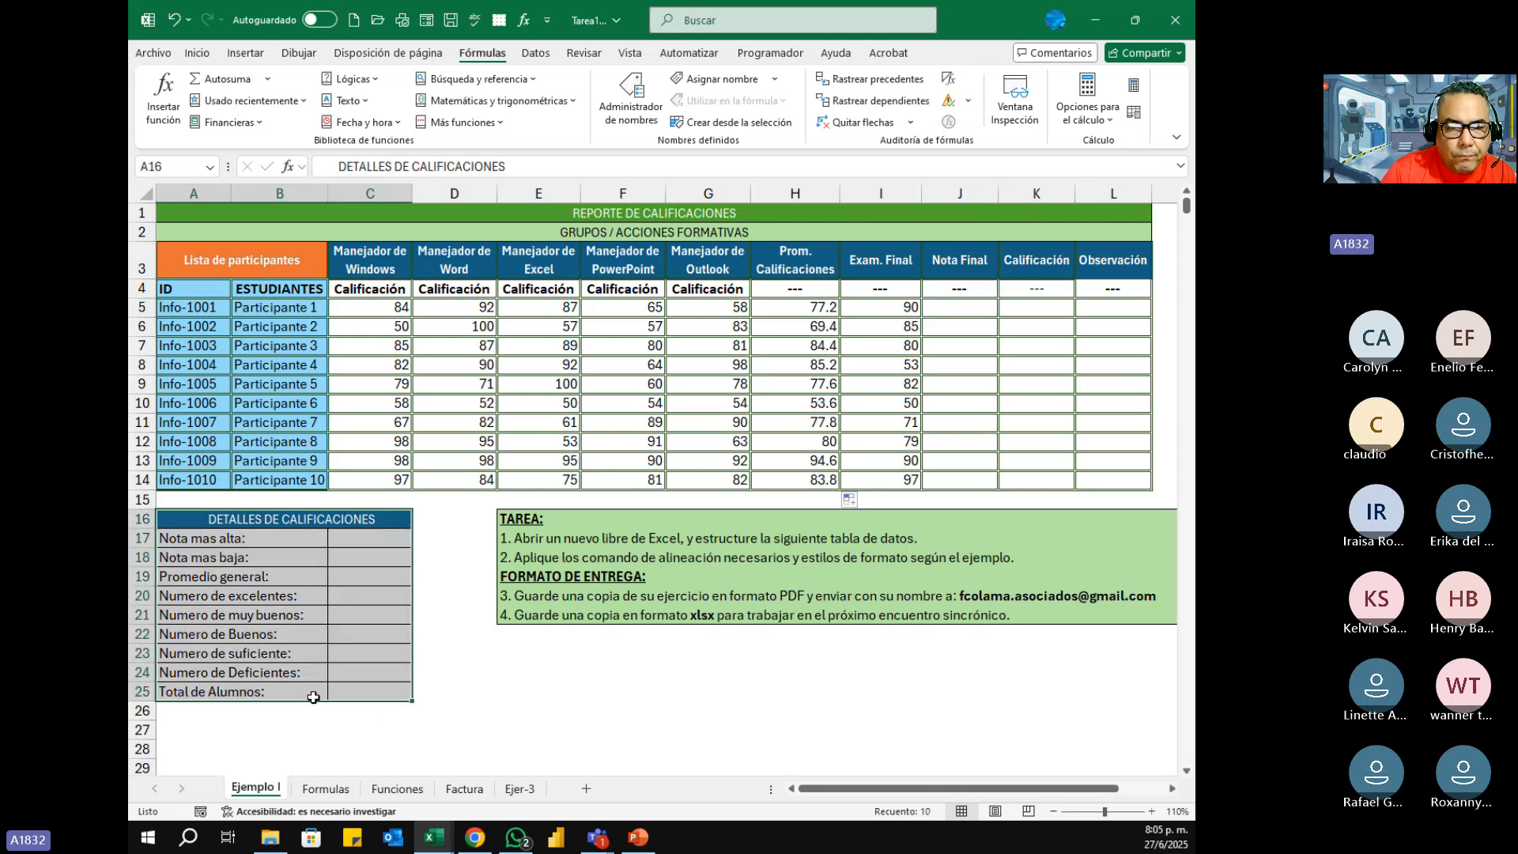
click(959, 310)
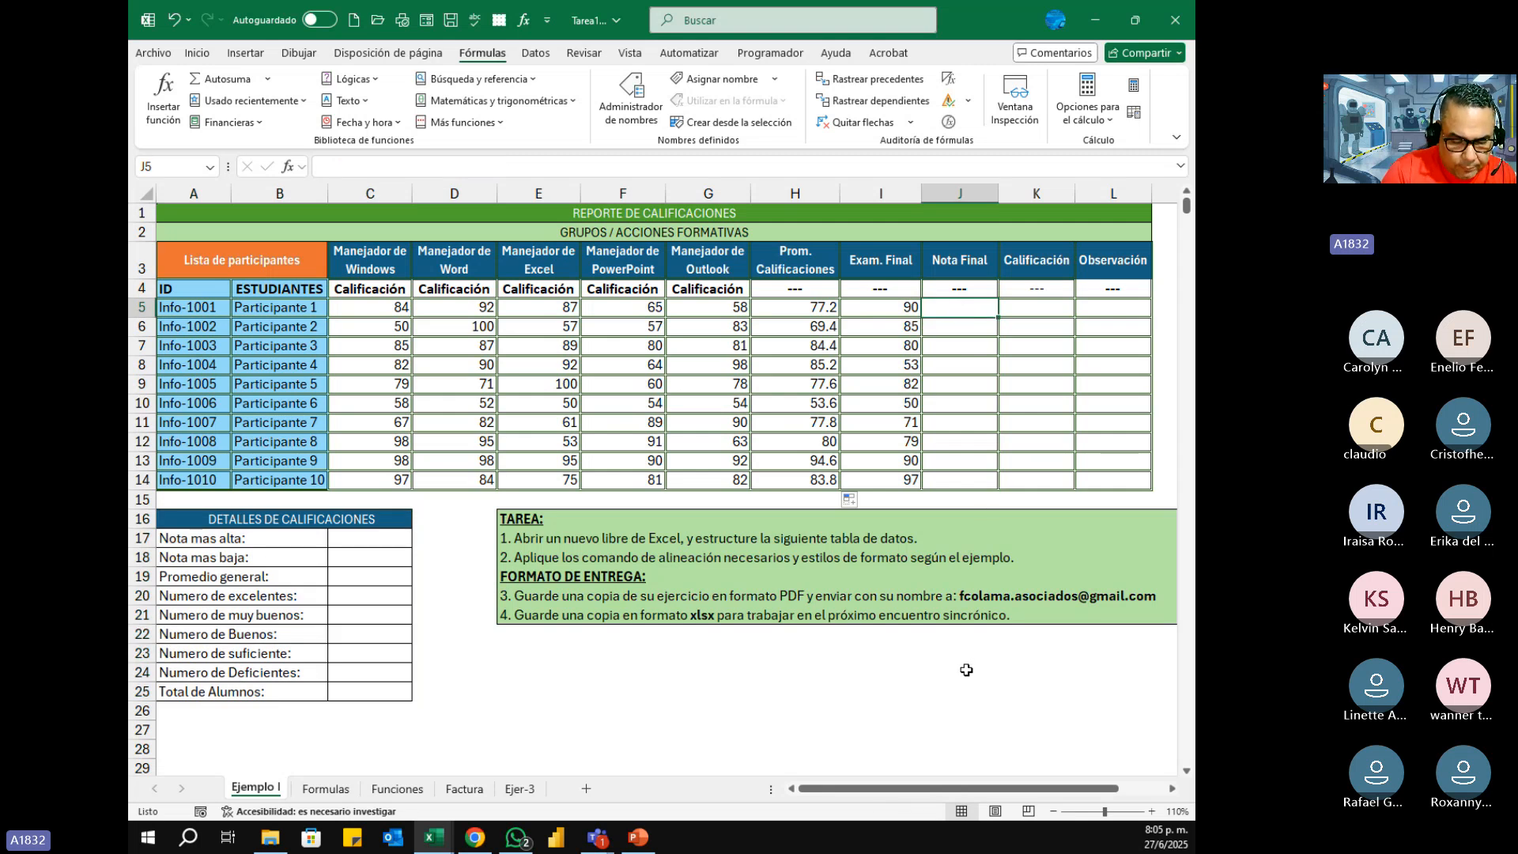
text(=)
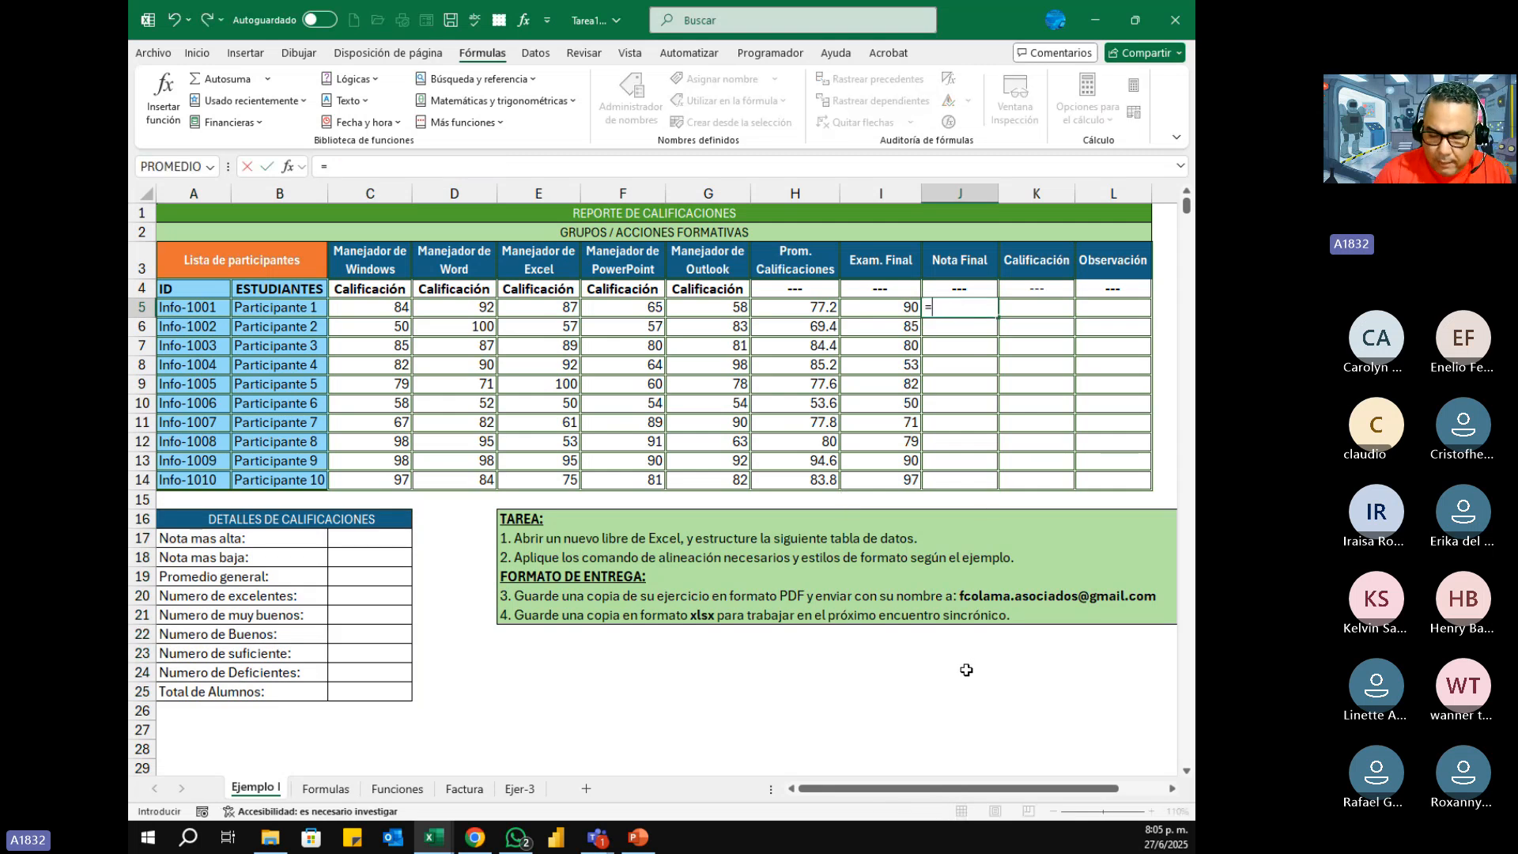
text(()
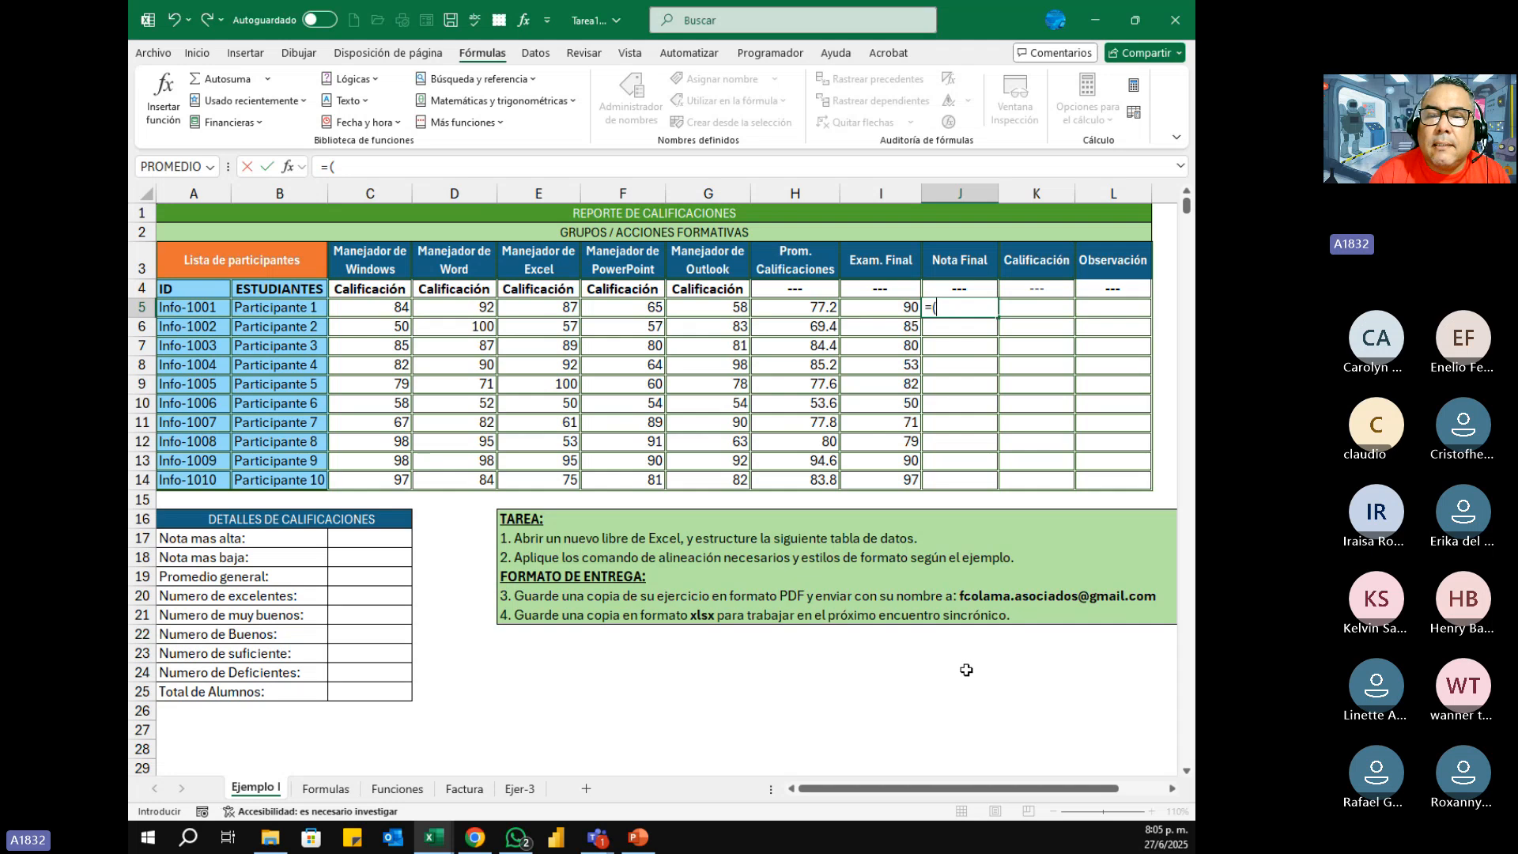
click(797, 315)
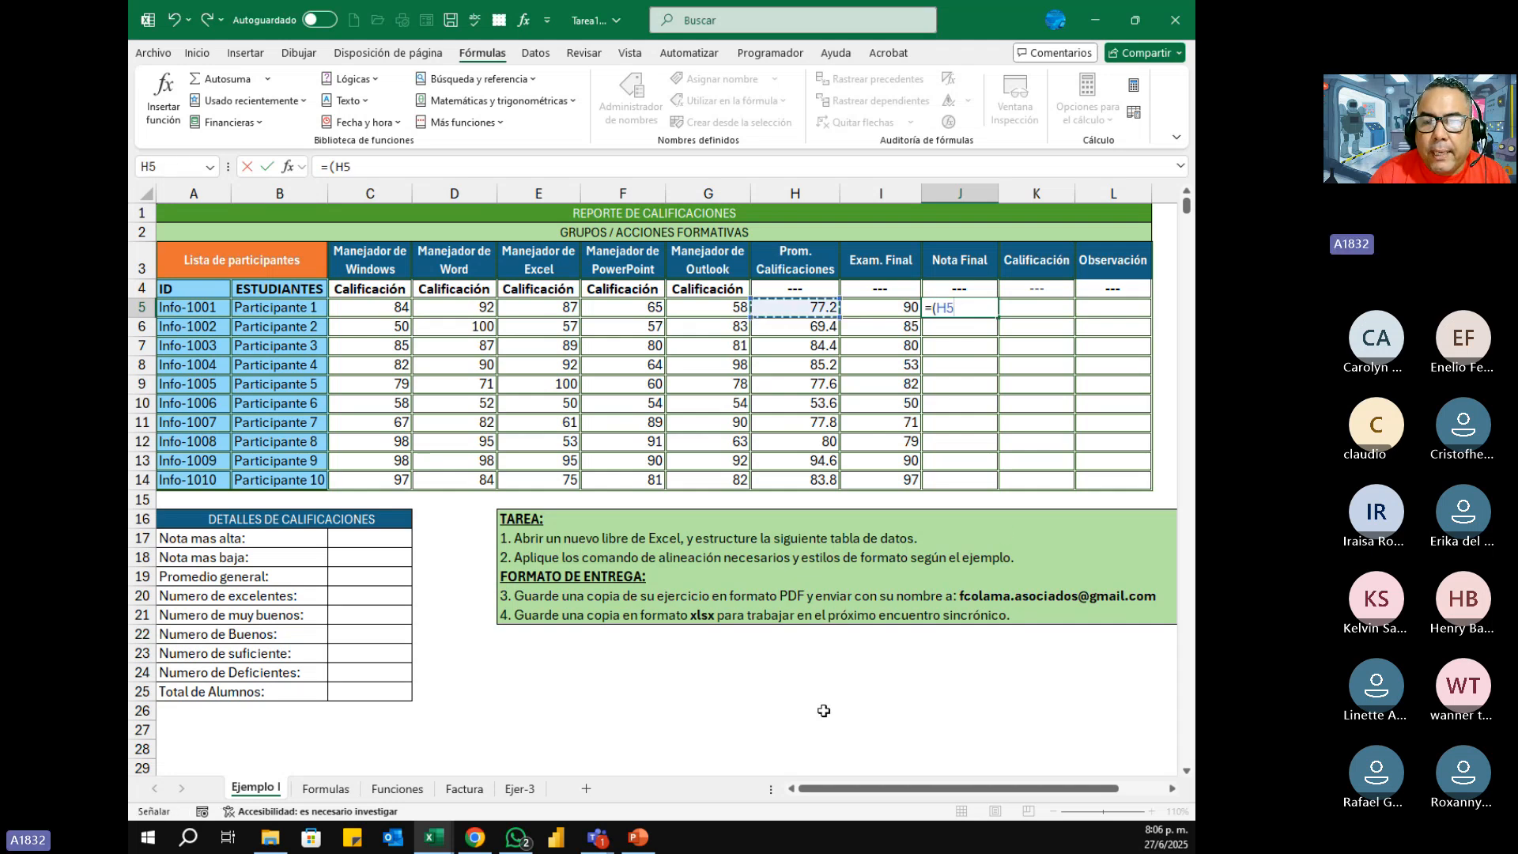
text(*)
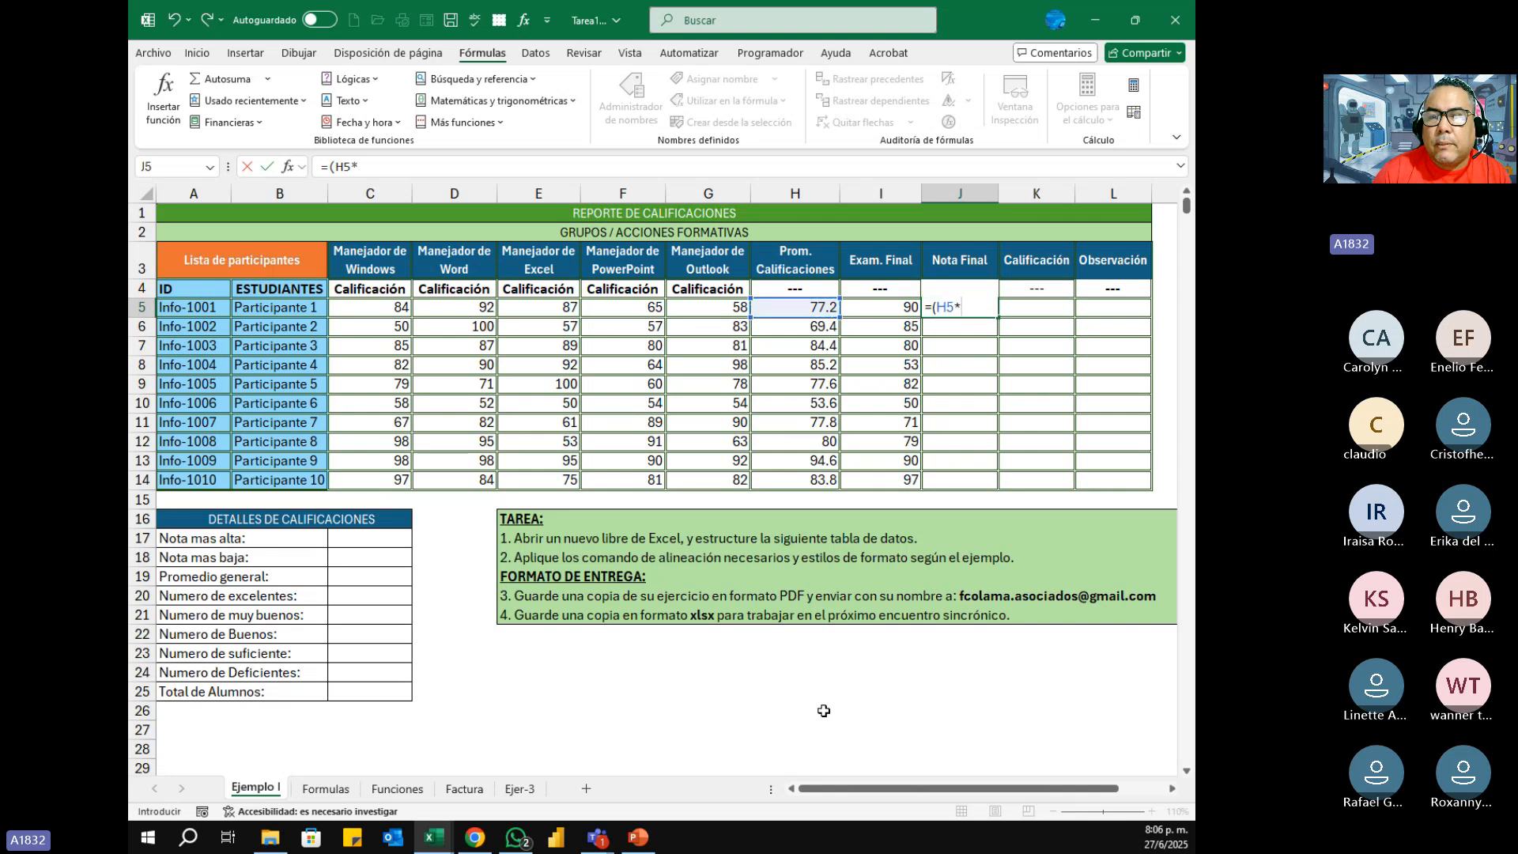
text(0.7)+)
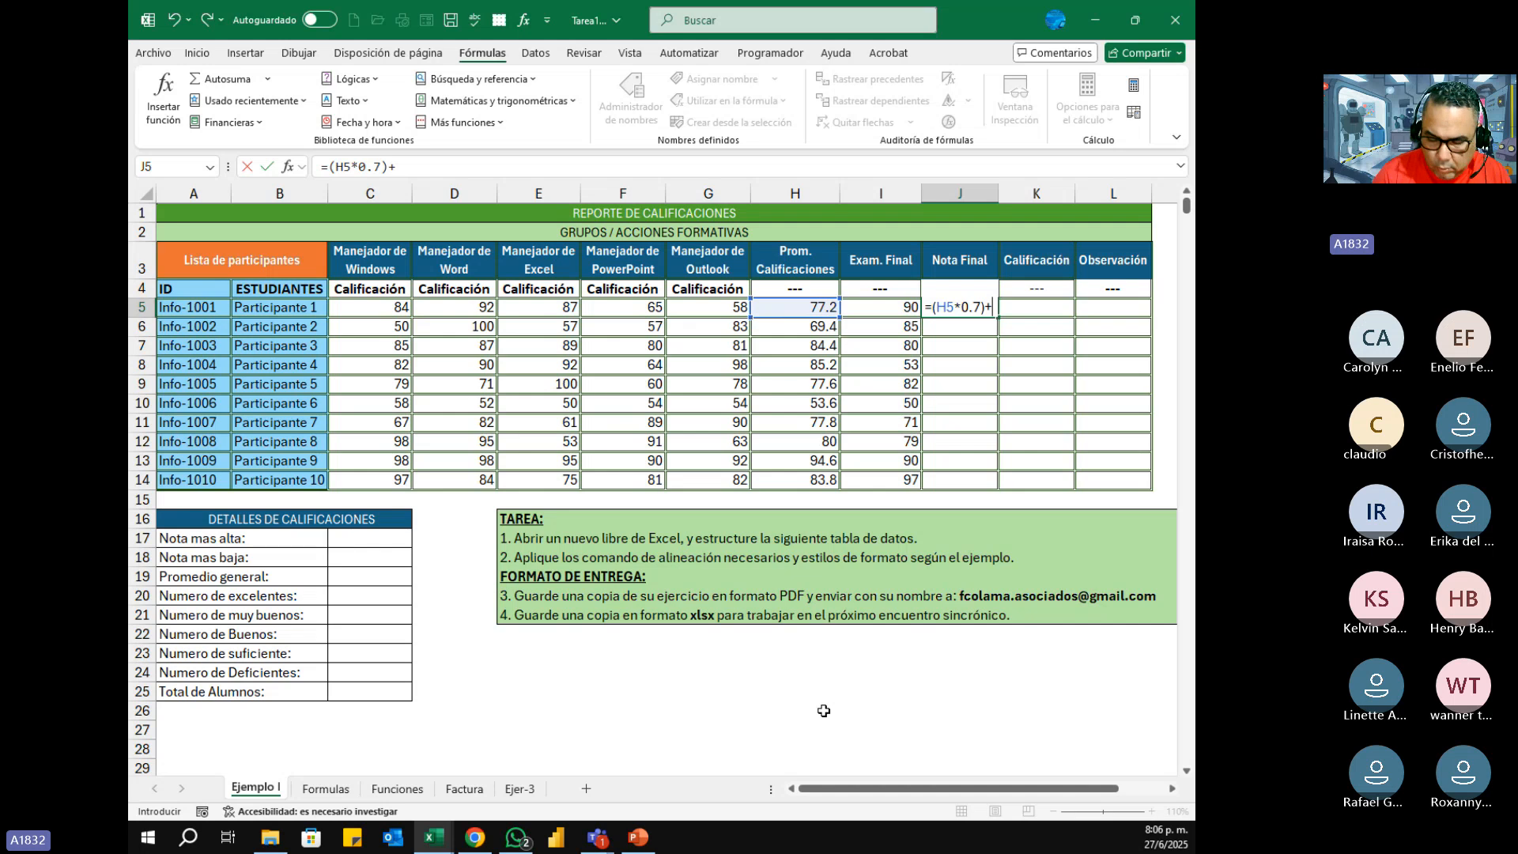
text(()
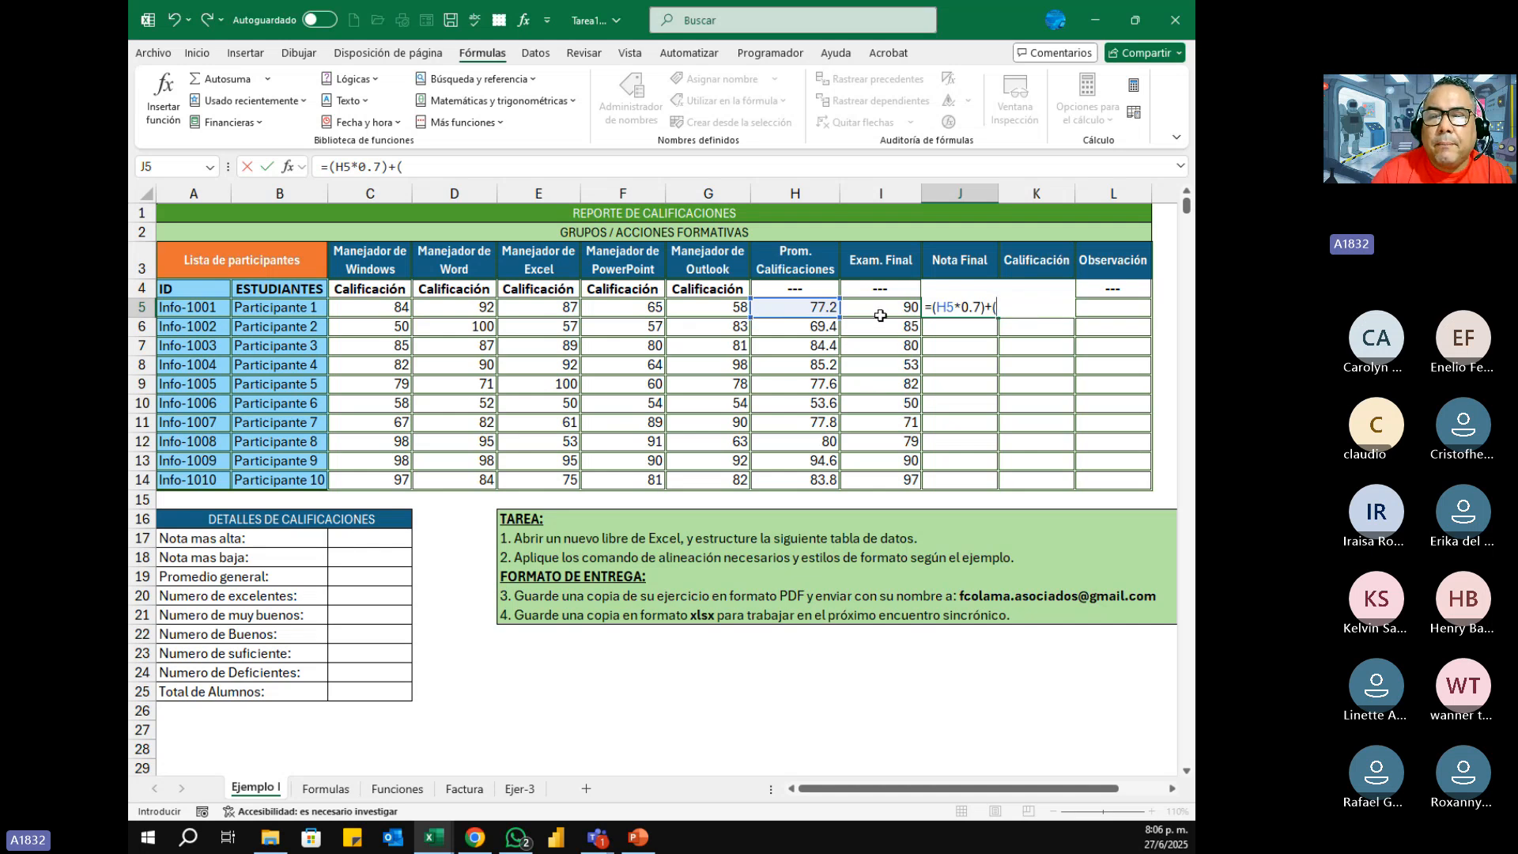
click(881, 310)
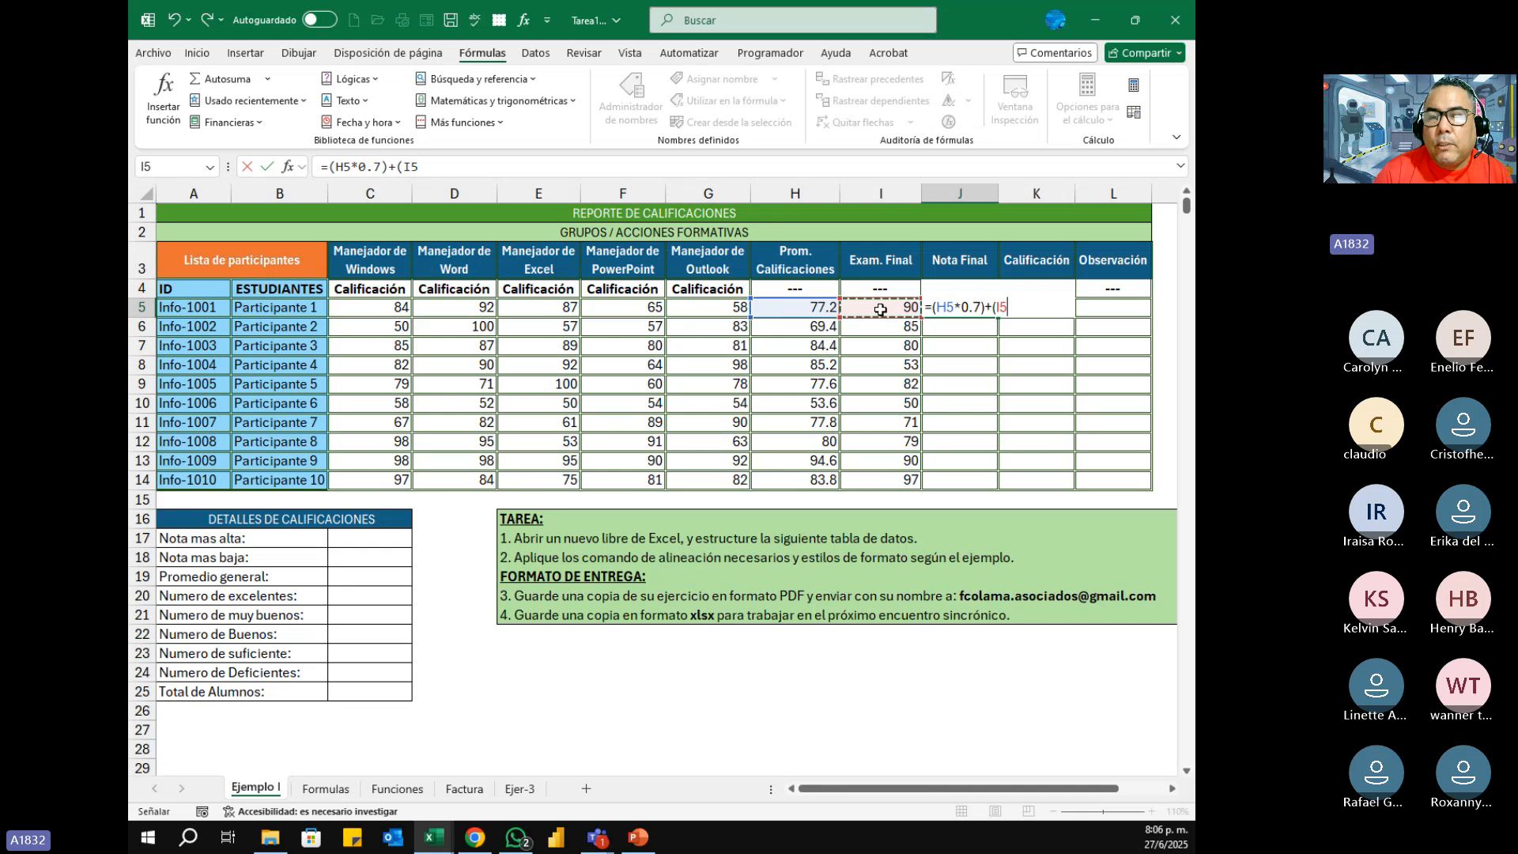
text(*0.)
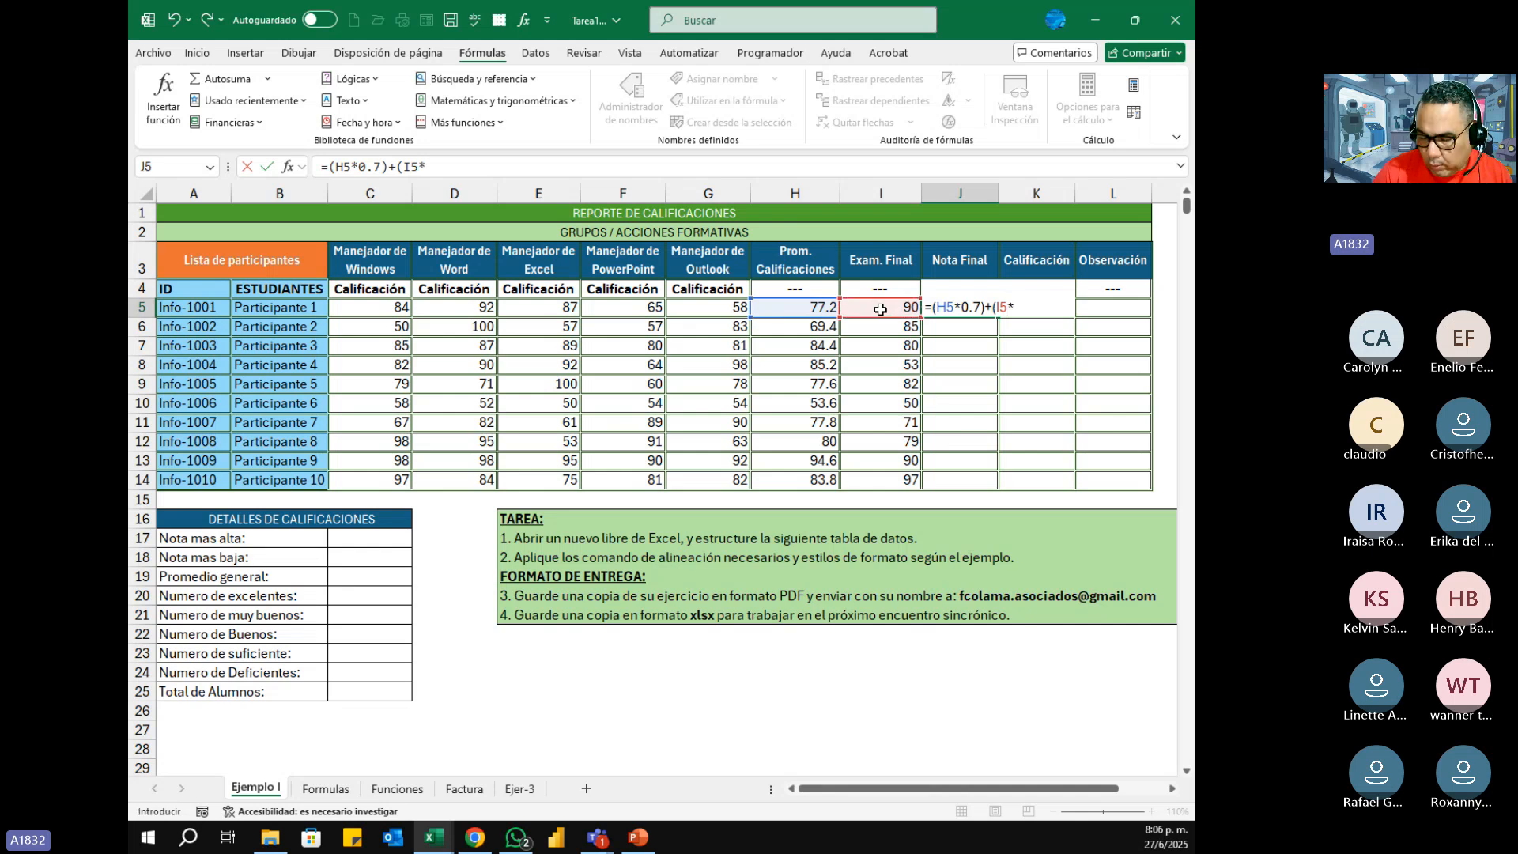
text(3)
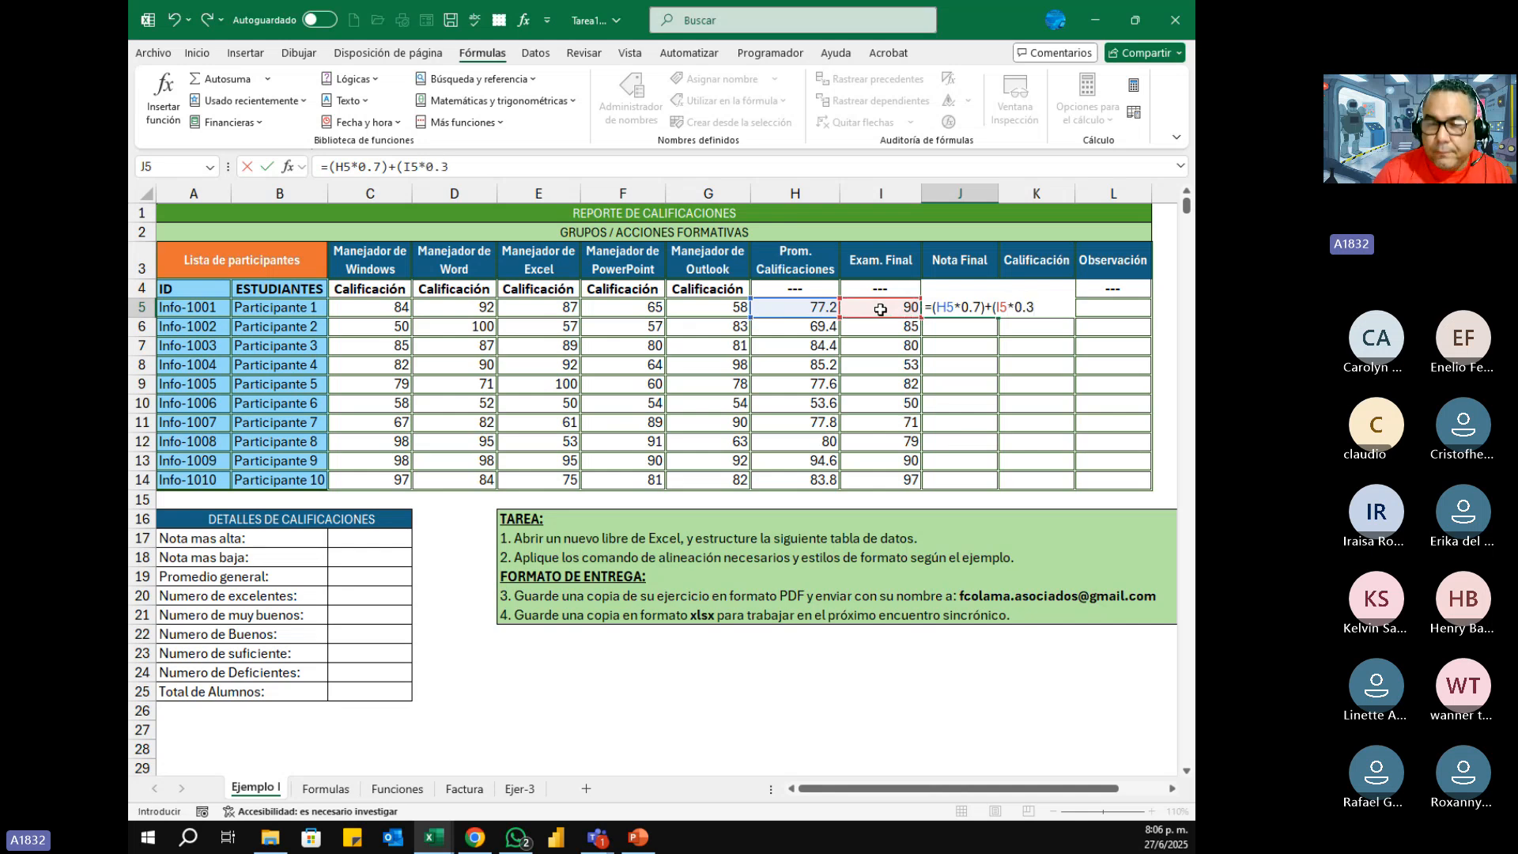
text())
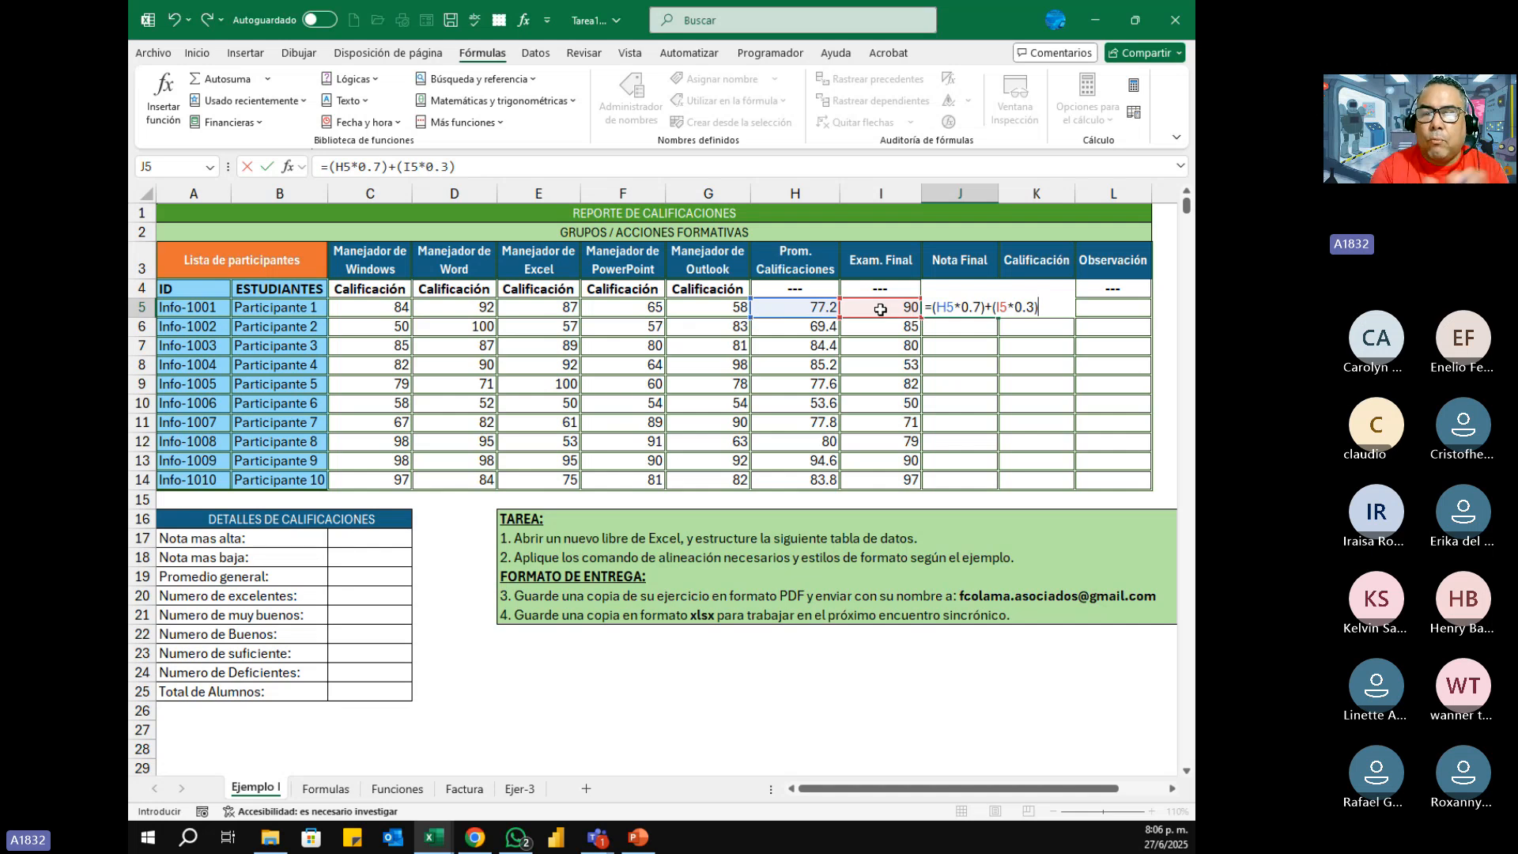
key(Return)
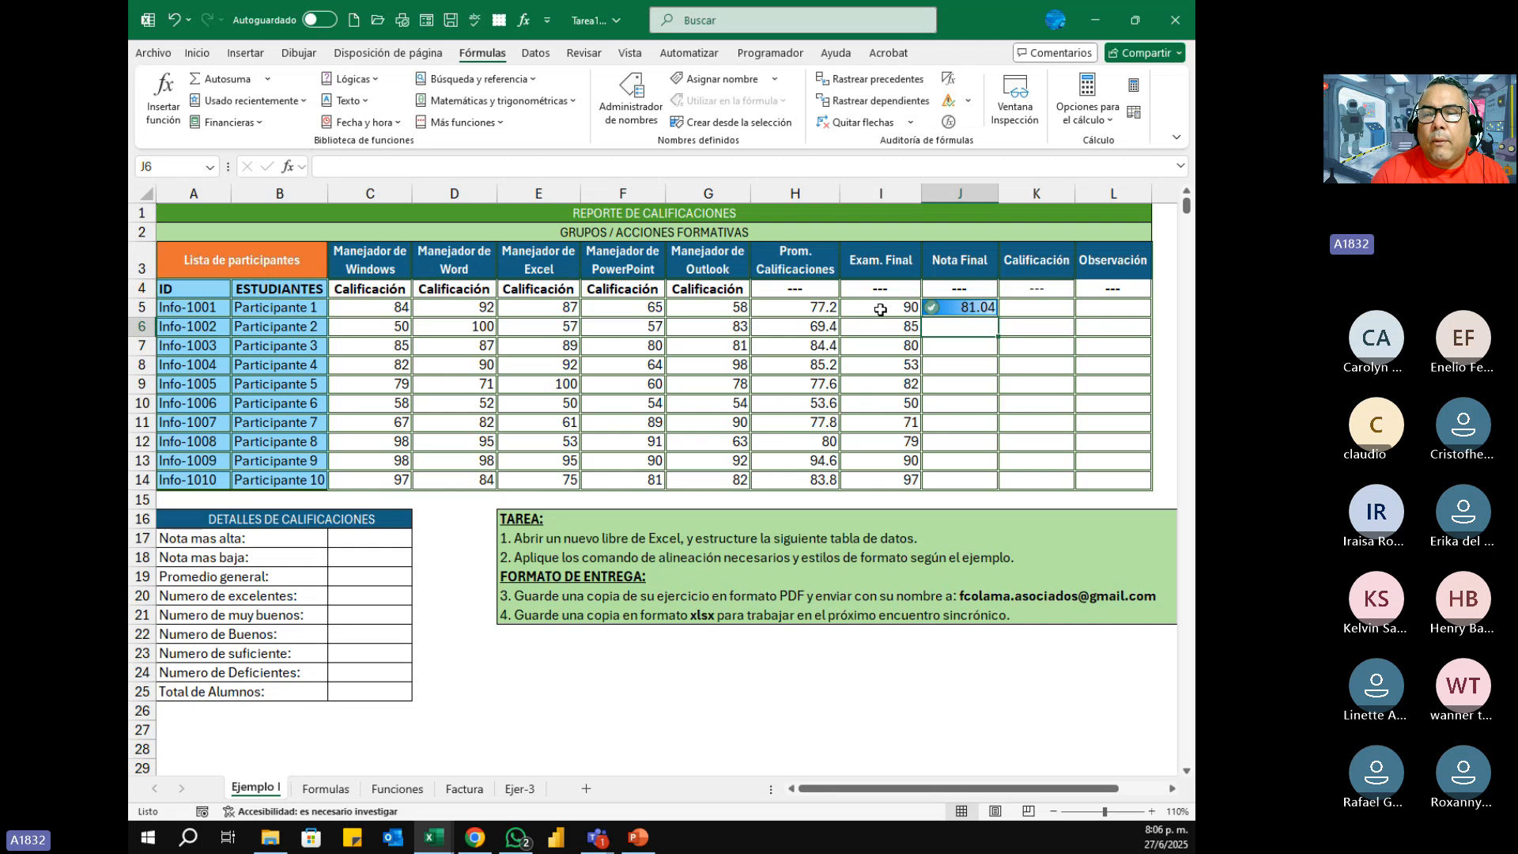
Step: Clear the conditional formatting rules from the Nota Final cells J5:J14
click(935, 305)
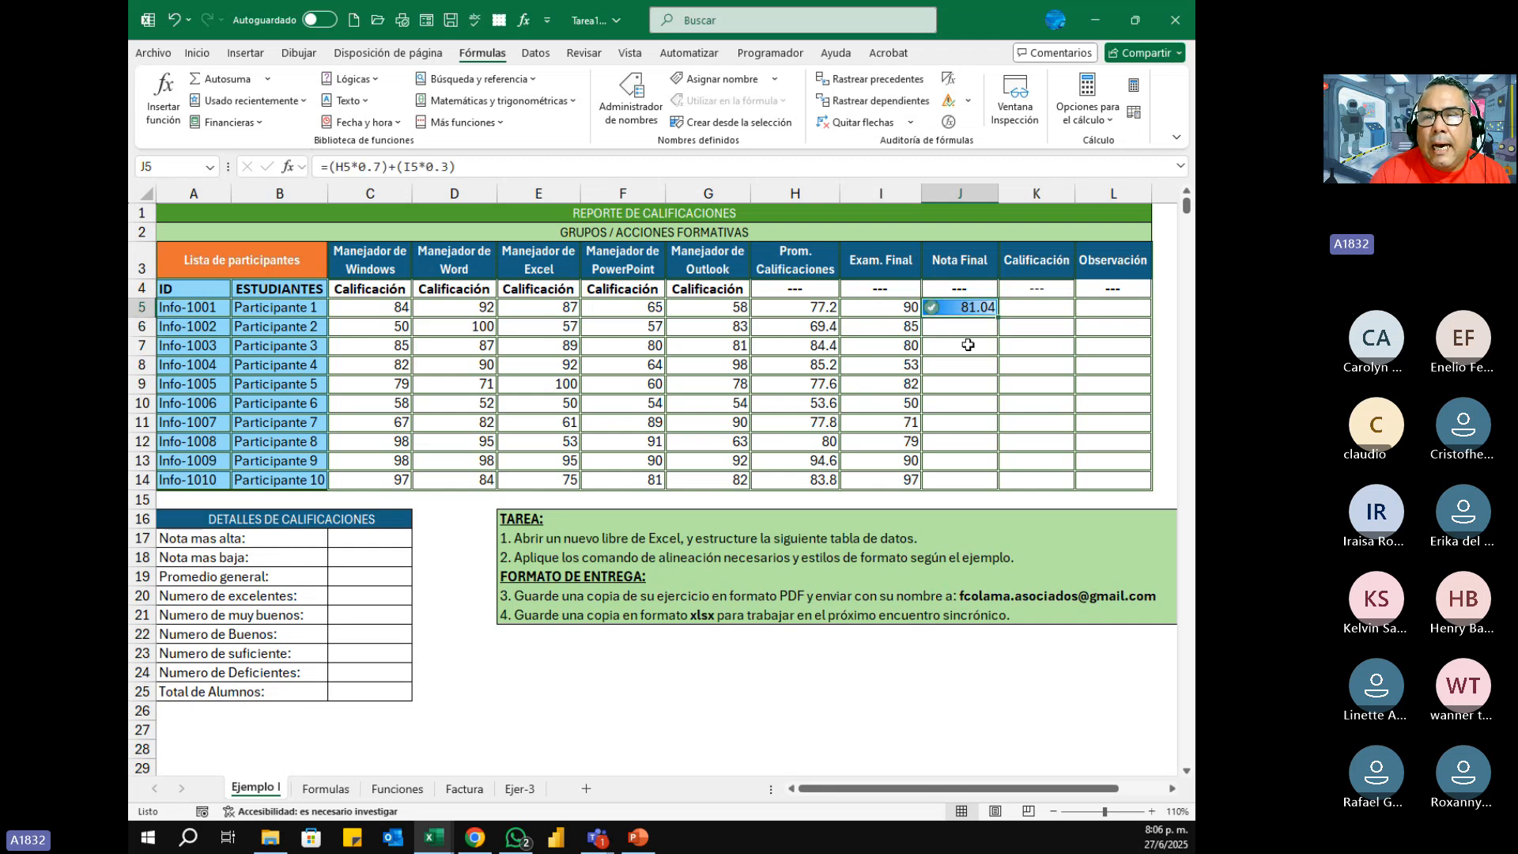
drag(960, 309, 961, 480)
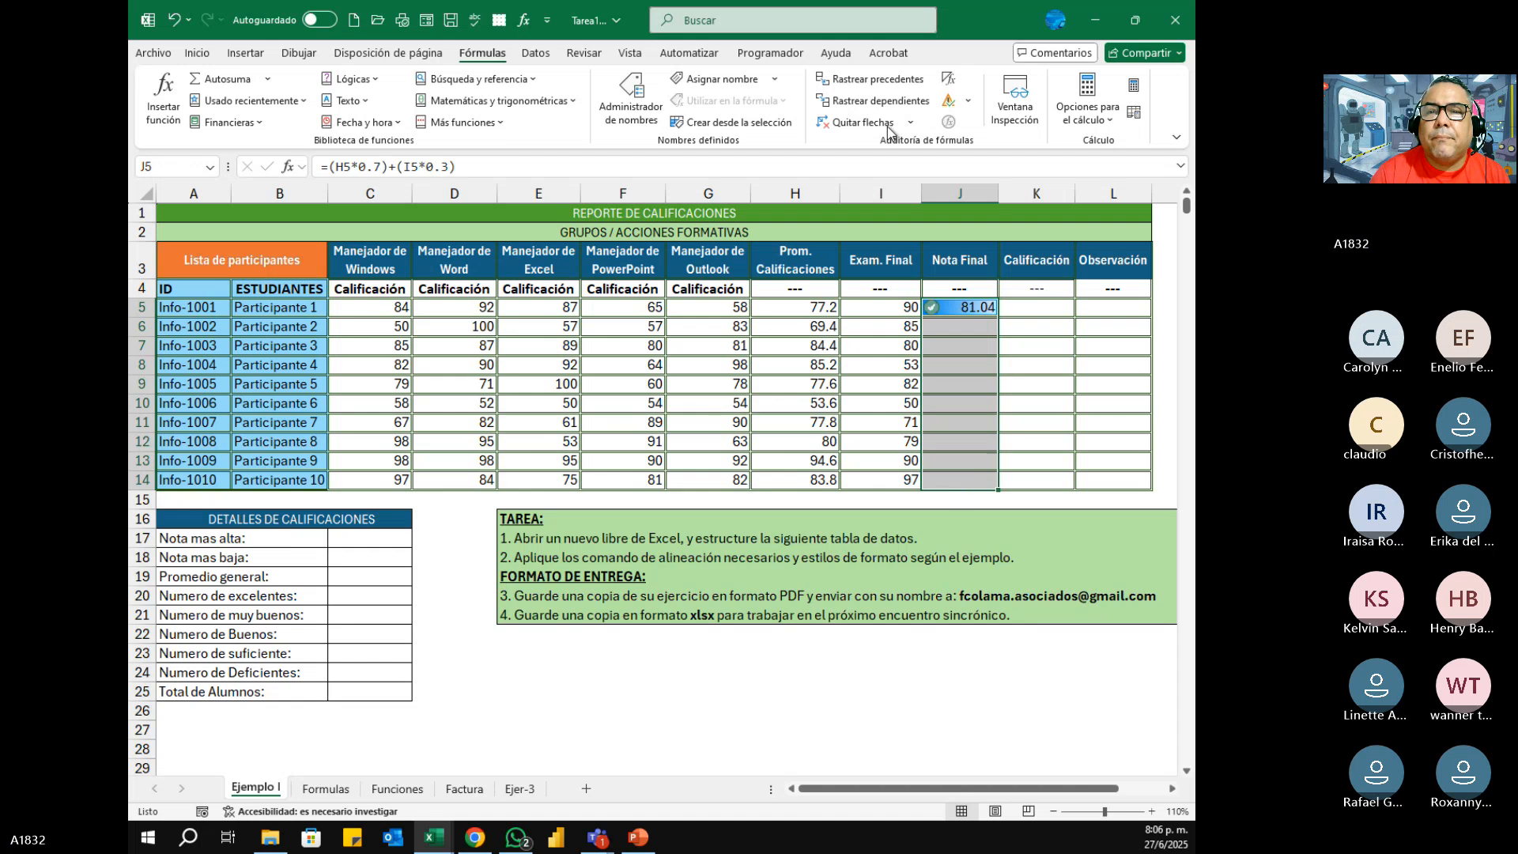
click(197, 52)
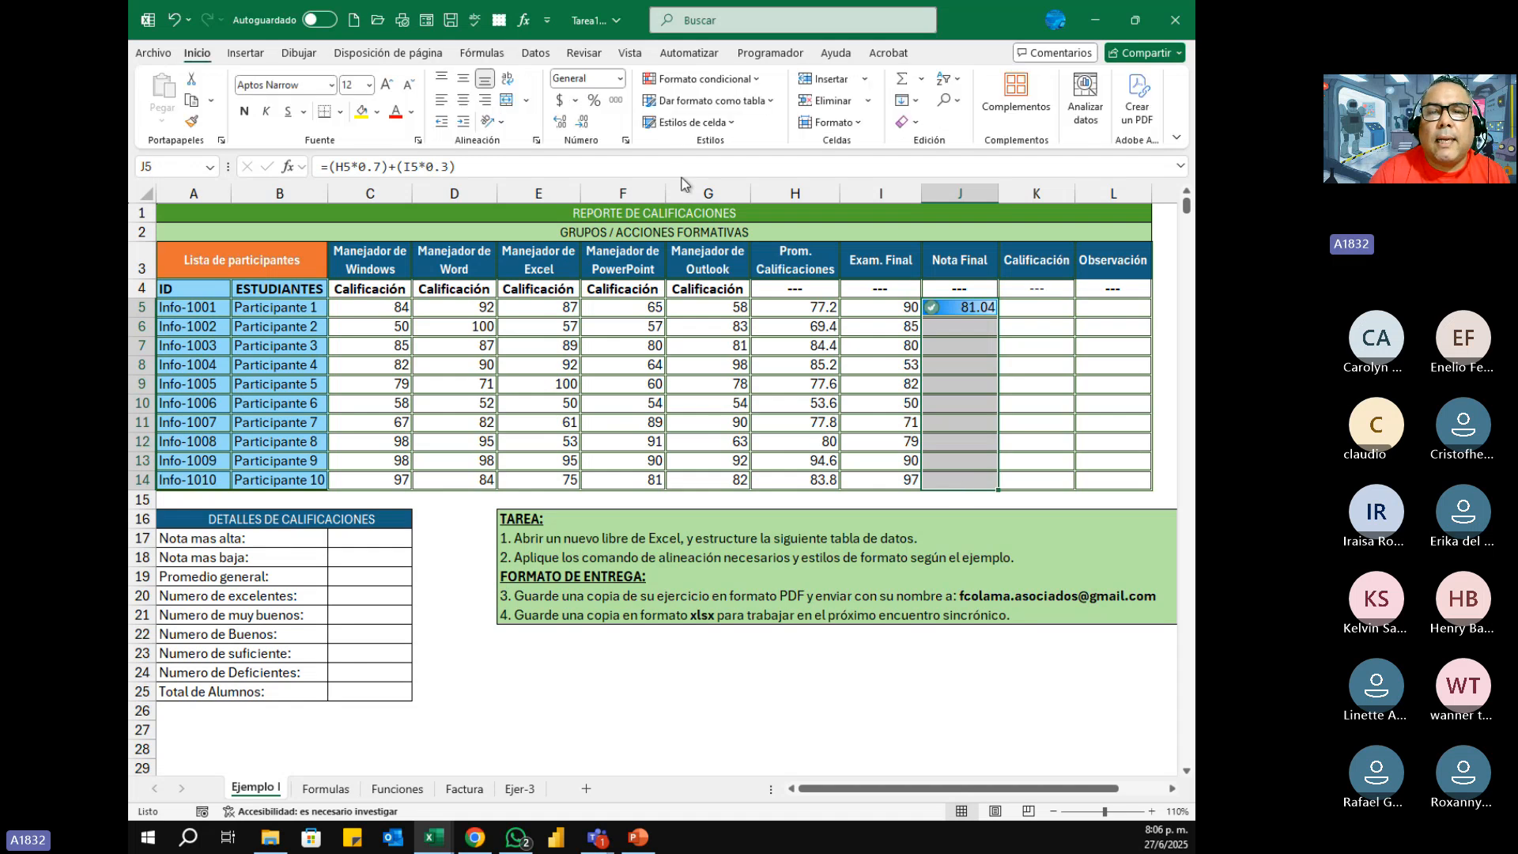
click(761, 77)
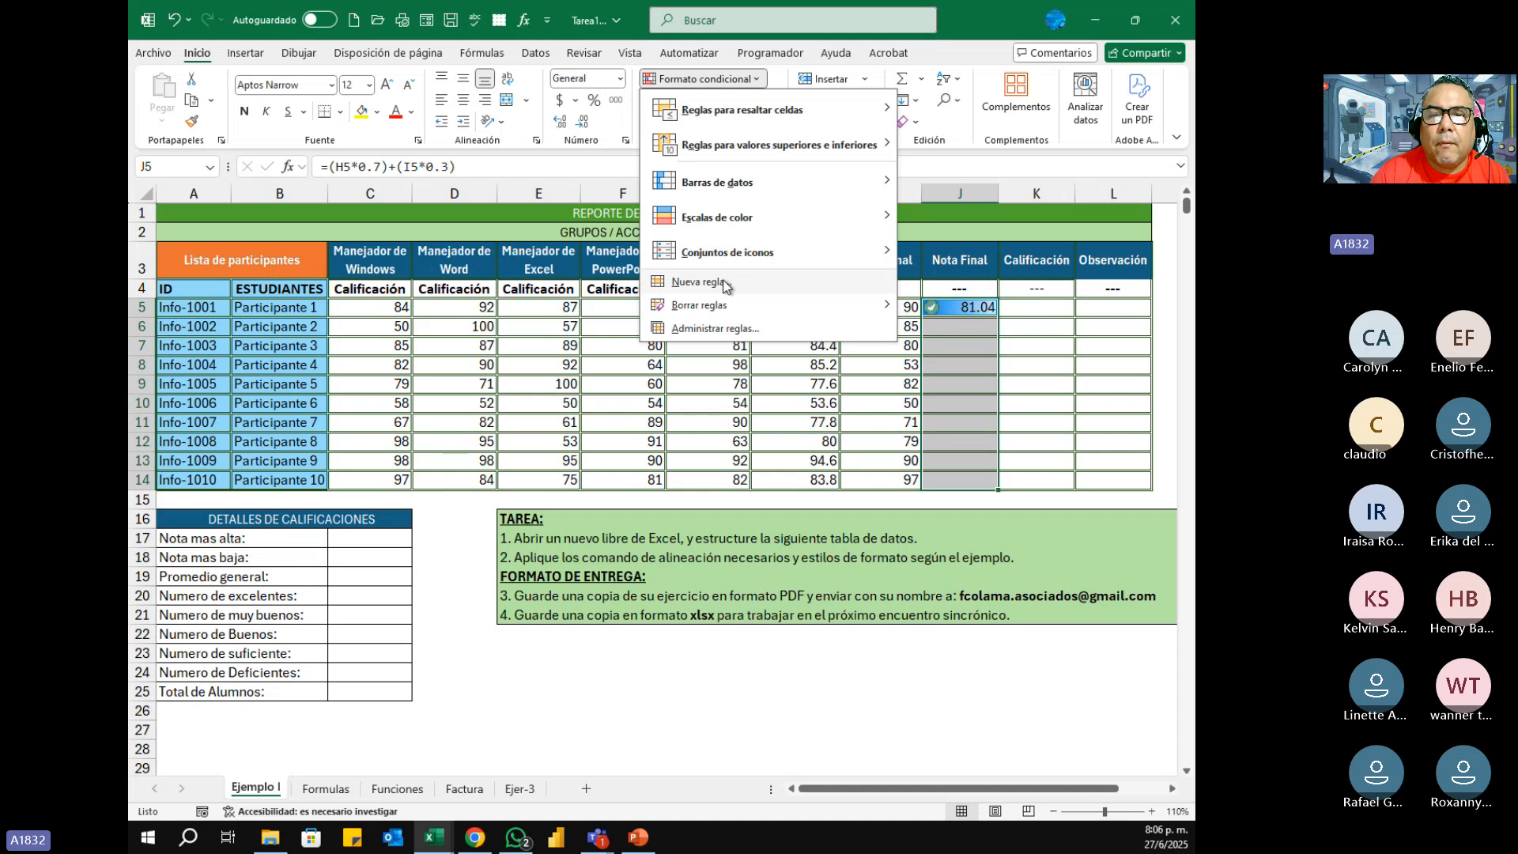
mouse_move(721, 305)
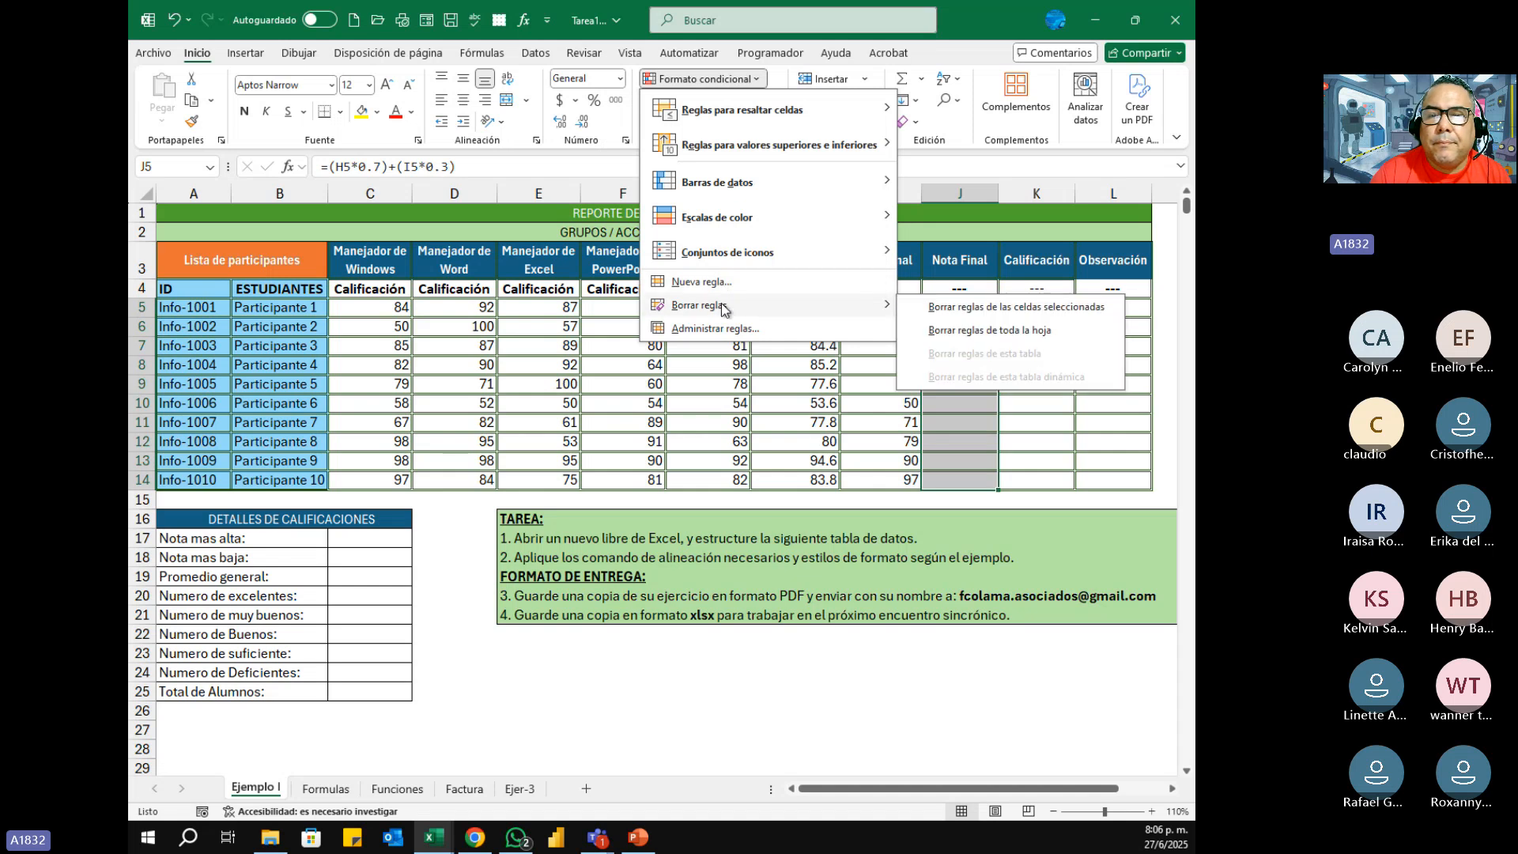
click(928, 309)
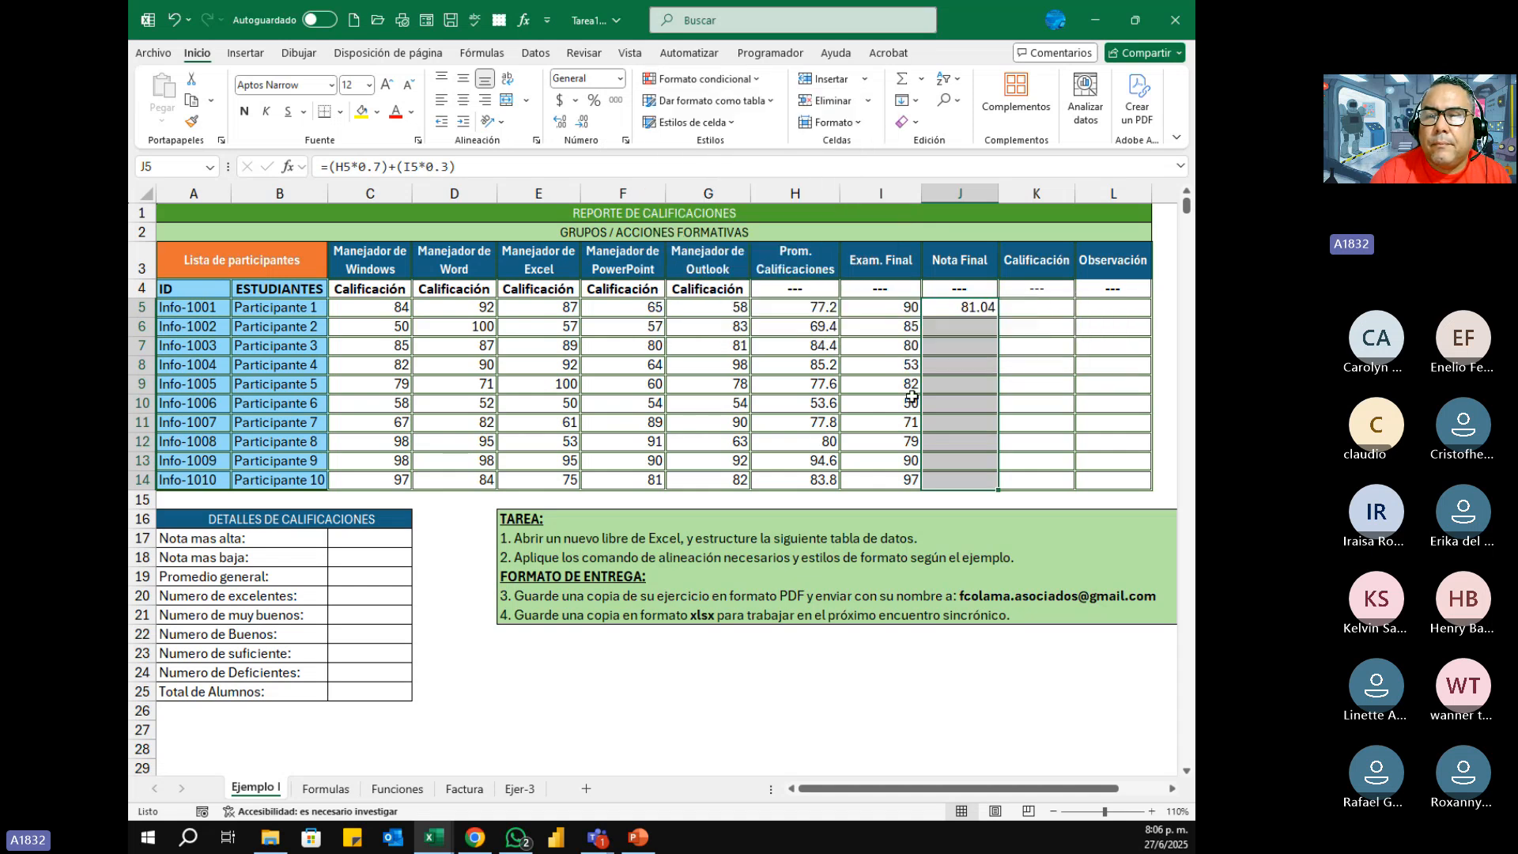
Step: Fill the Nota Final formula from J5 down to J14 and select the Nota mas alta cell, C17
click(989, 311)
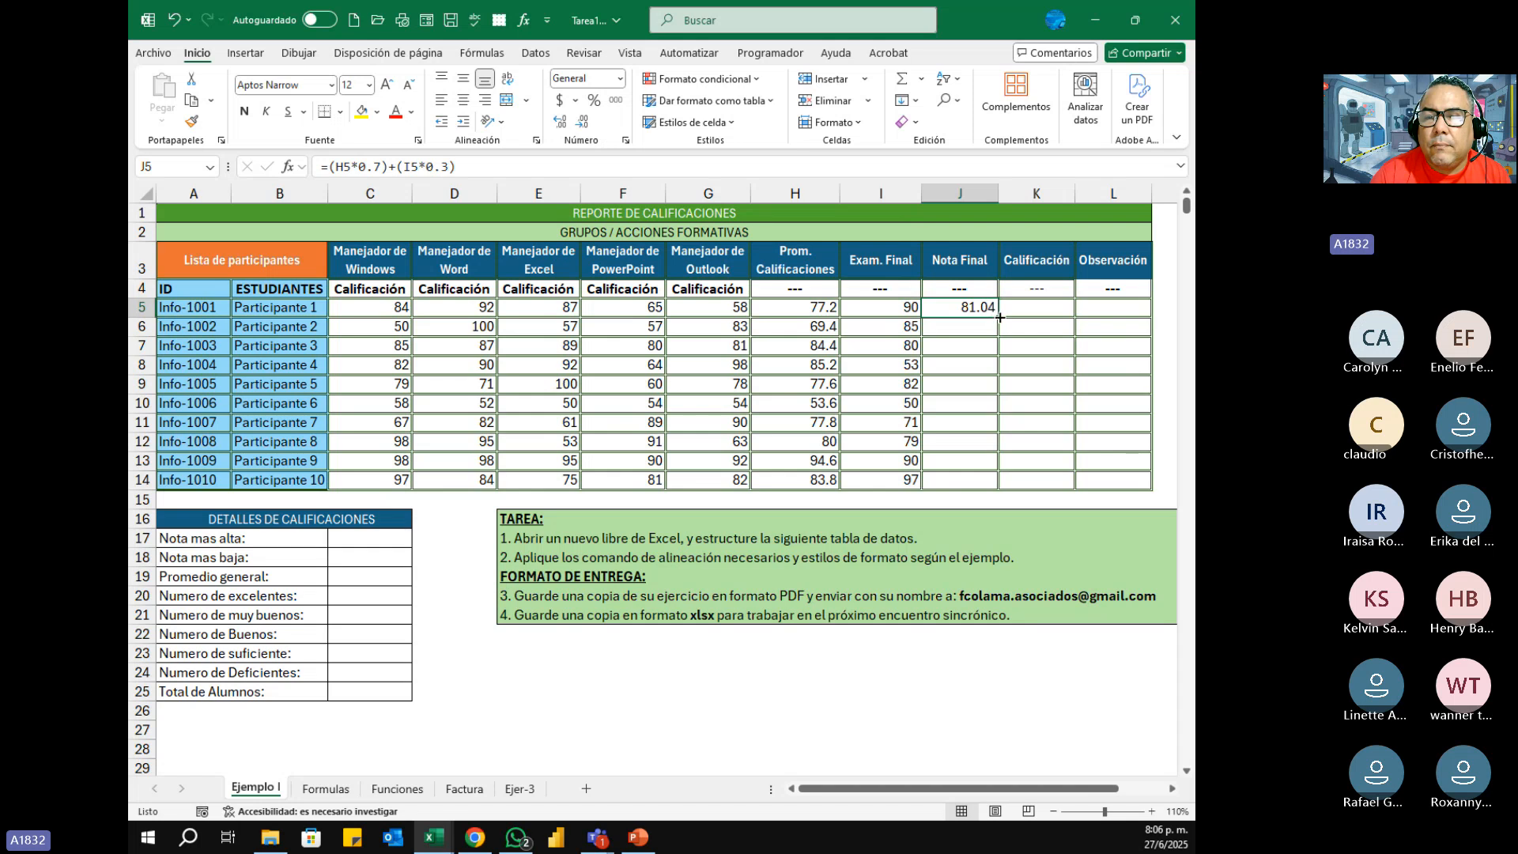
drag(988, 310, 984, 480)
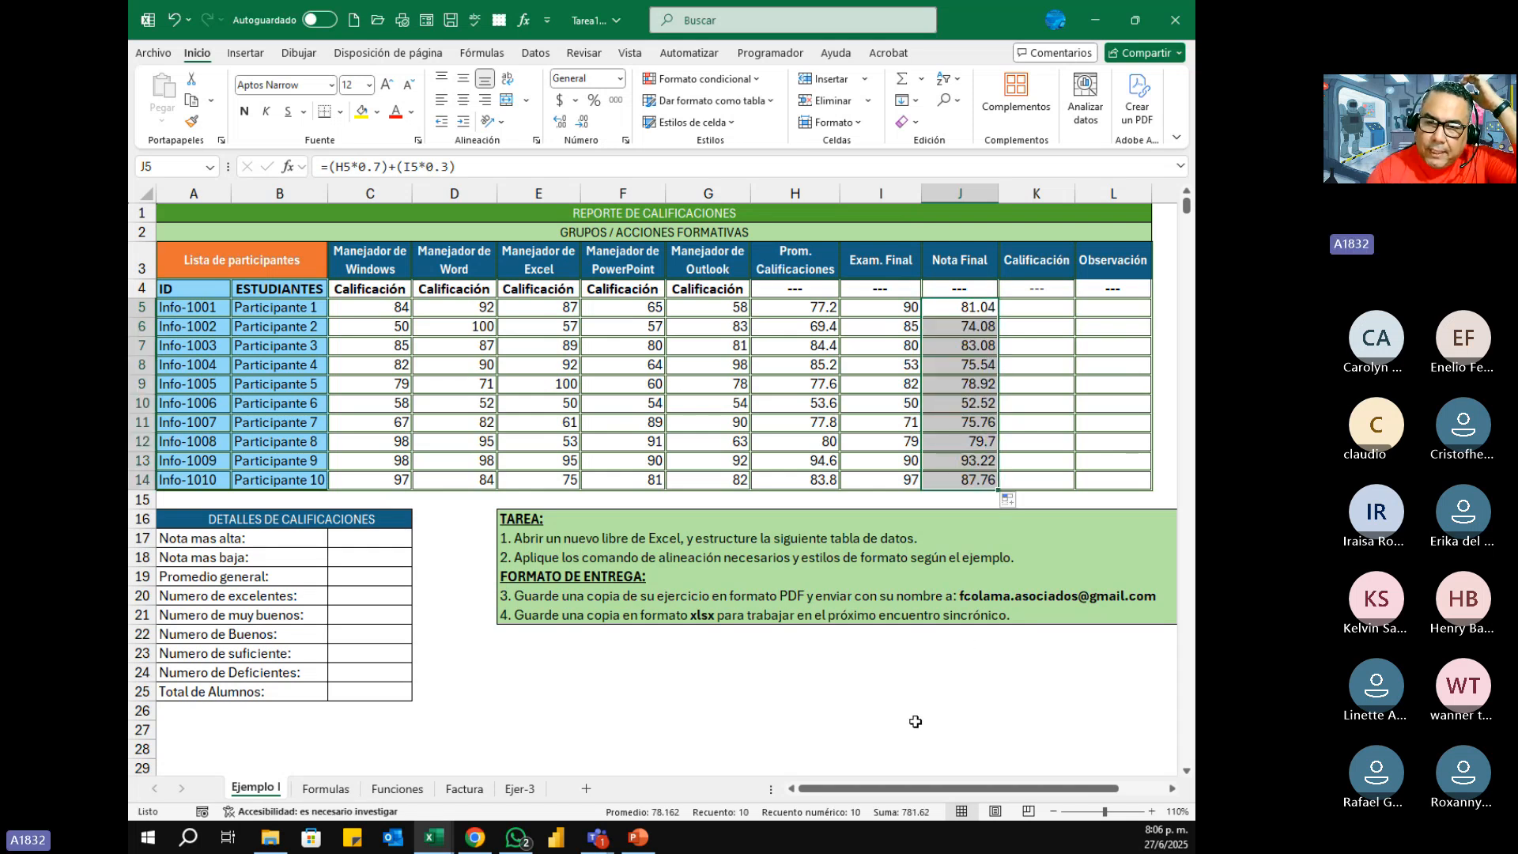
click(369, 538)
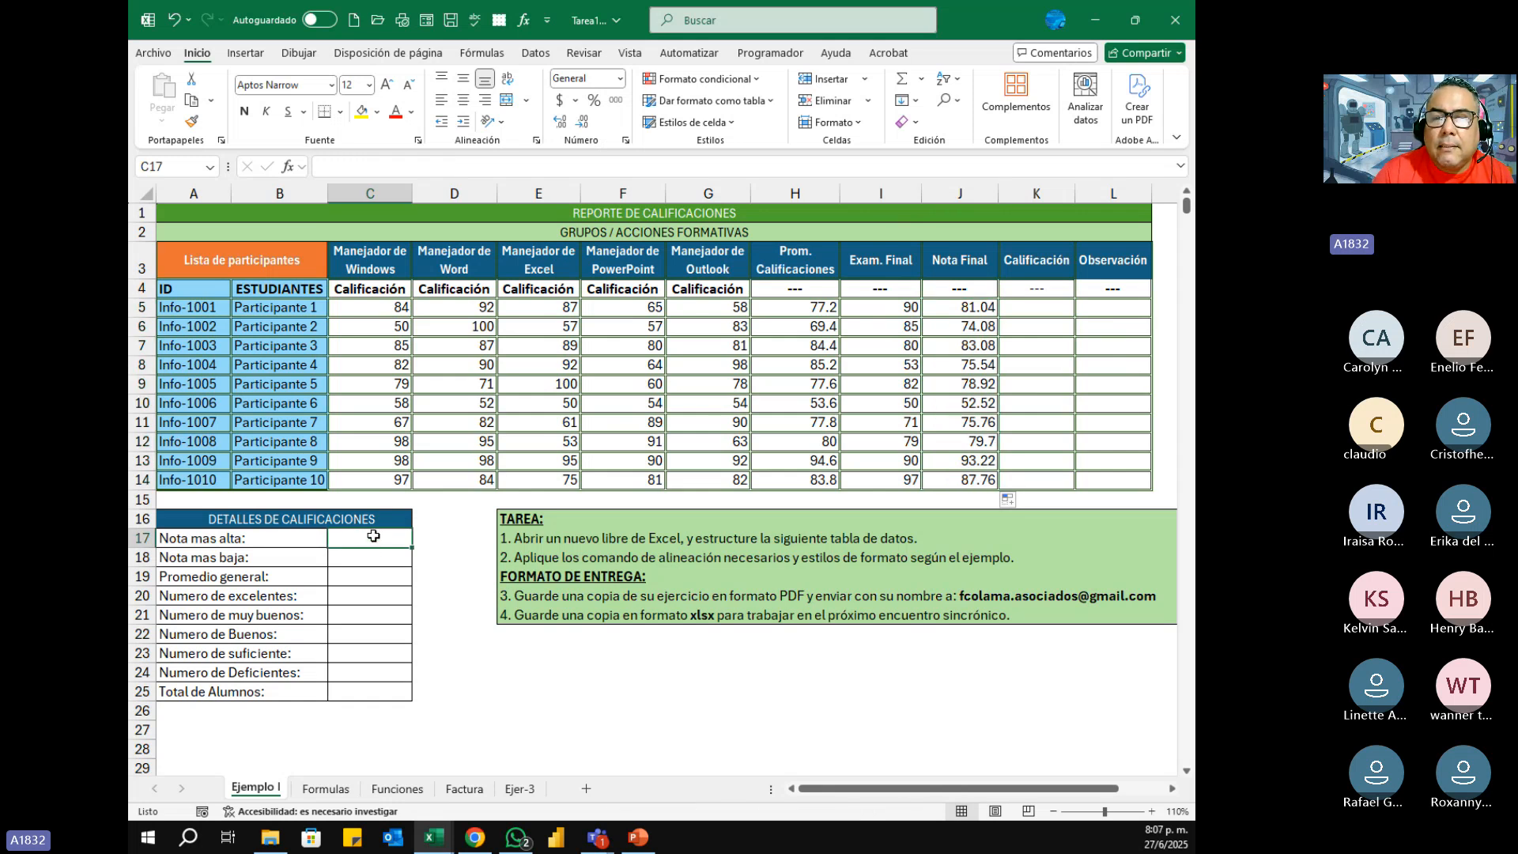
drag(947, 308, 929, 479)
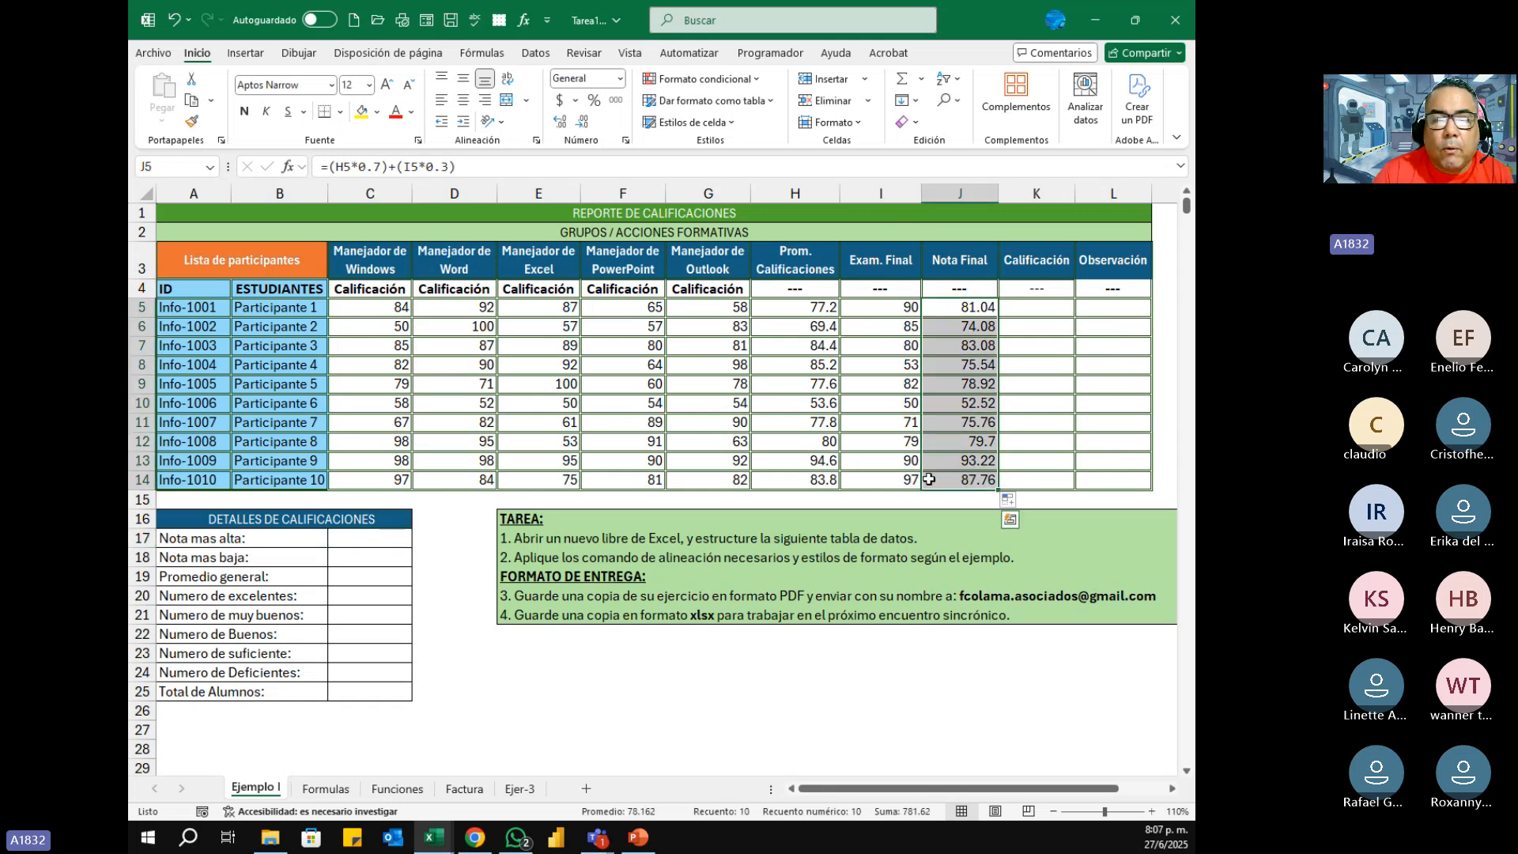
click(375, 541)
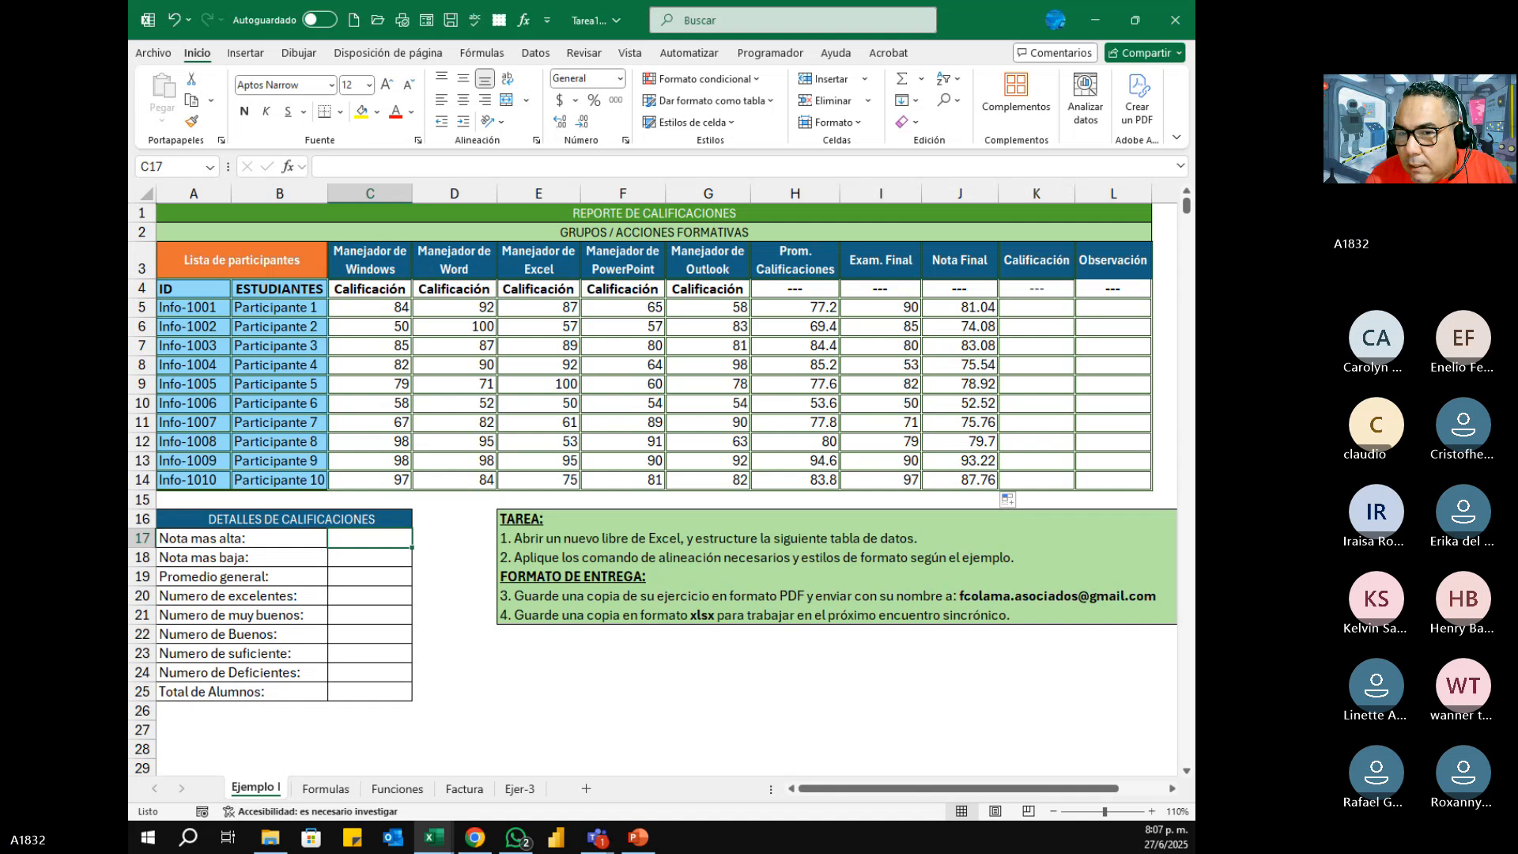
Step: Display the J5 formula in edit mode and capture a screen snip of columns H to K down to row 14
click(966, 306)
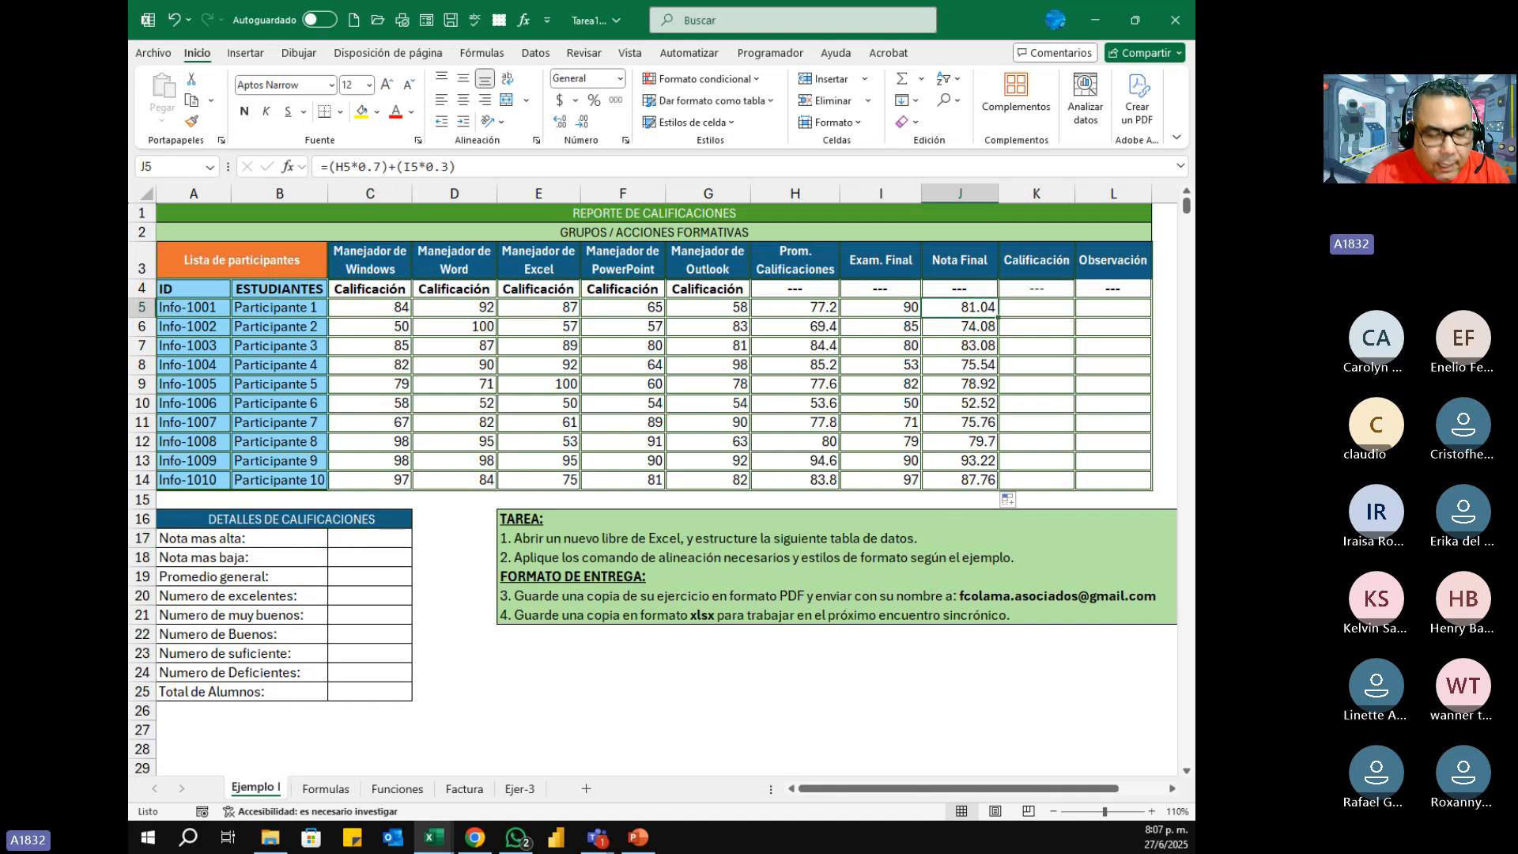
key(F2)
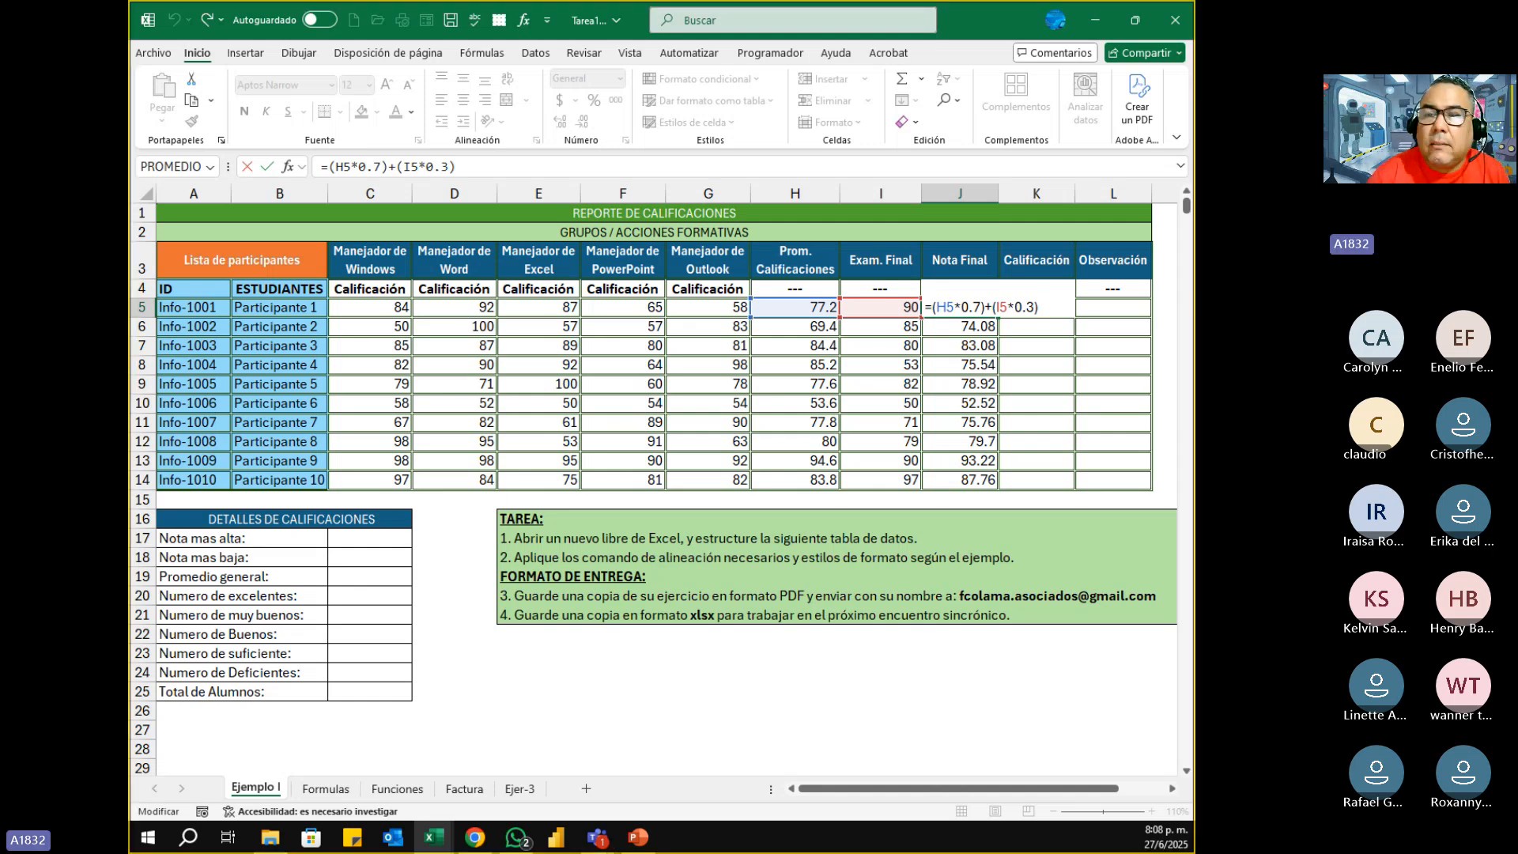
key(super+shift+s)
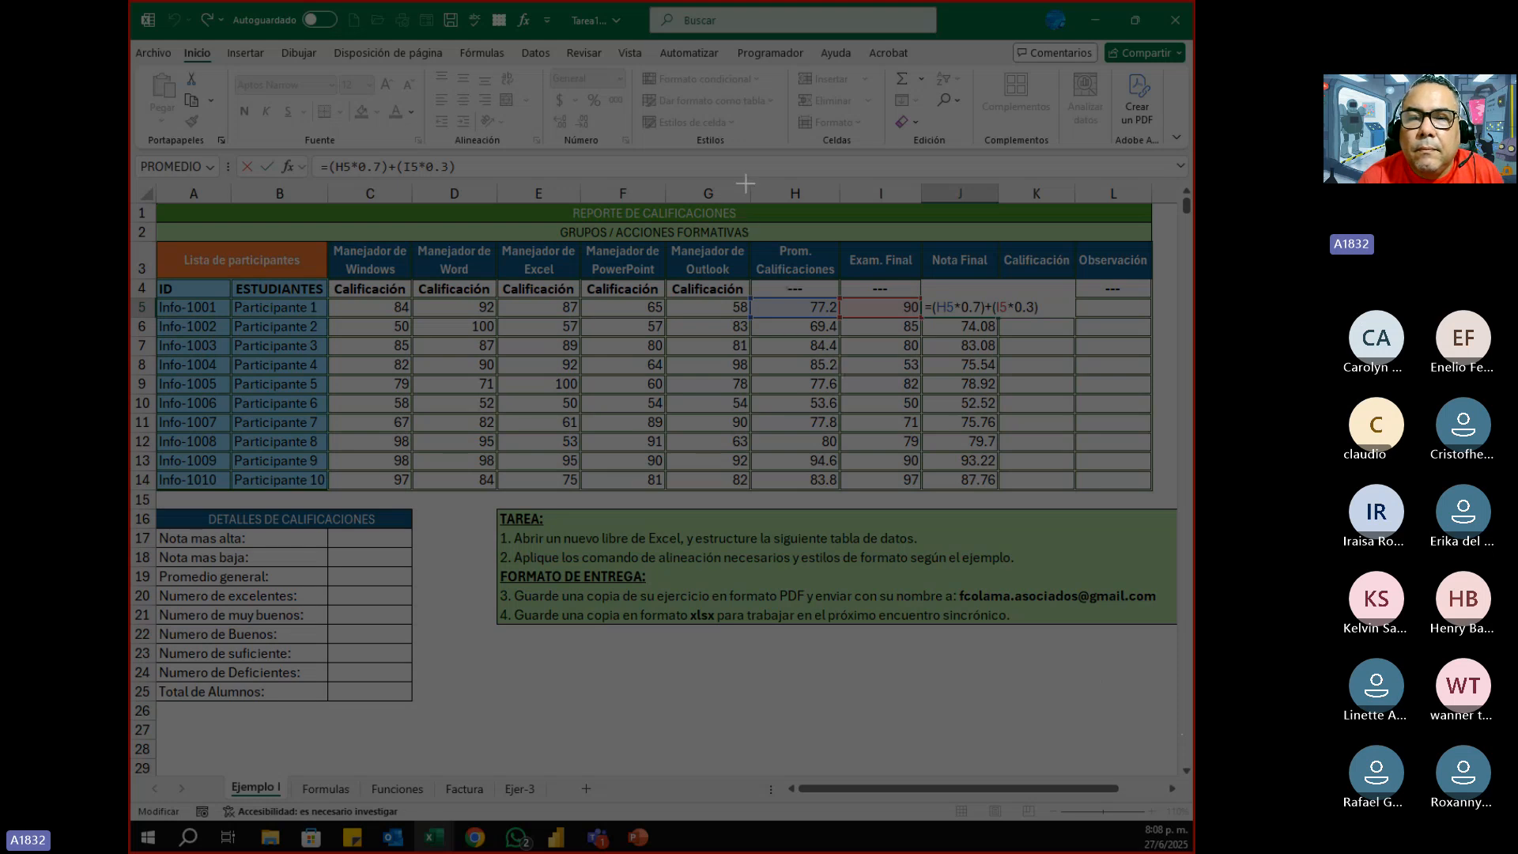
drag(746, 184, 1070, 493)
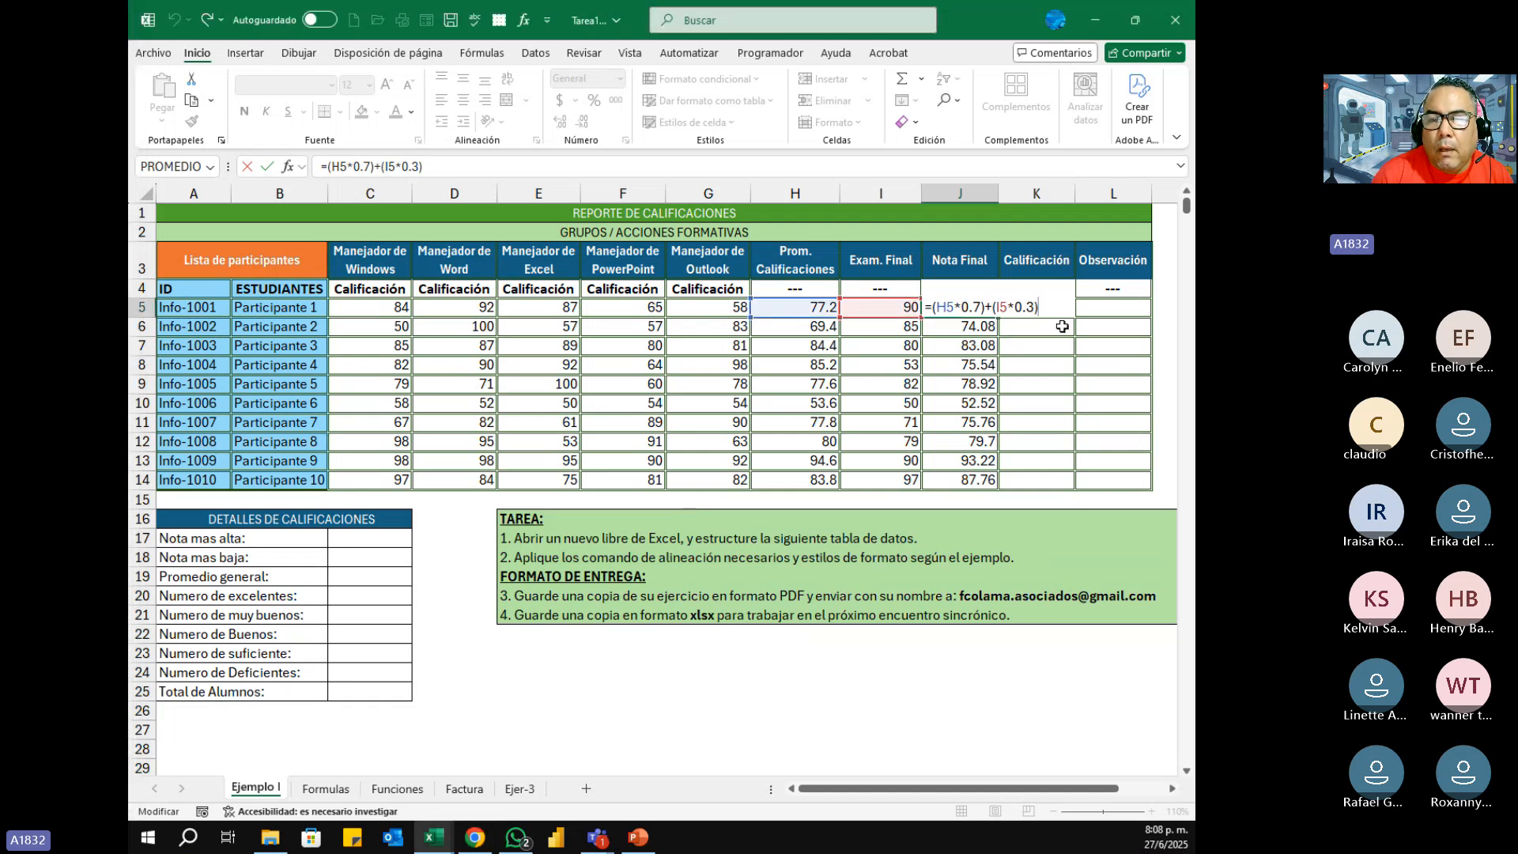
key(Return)
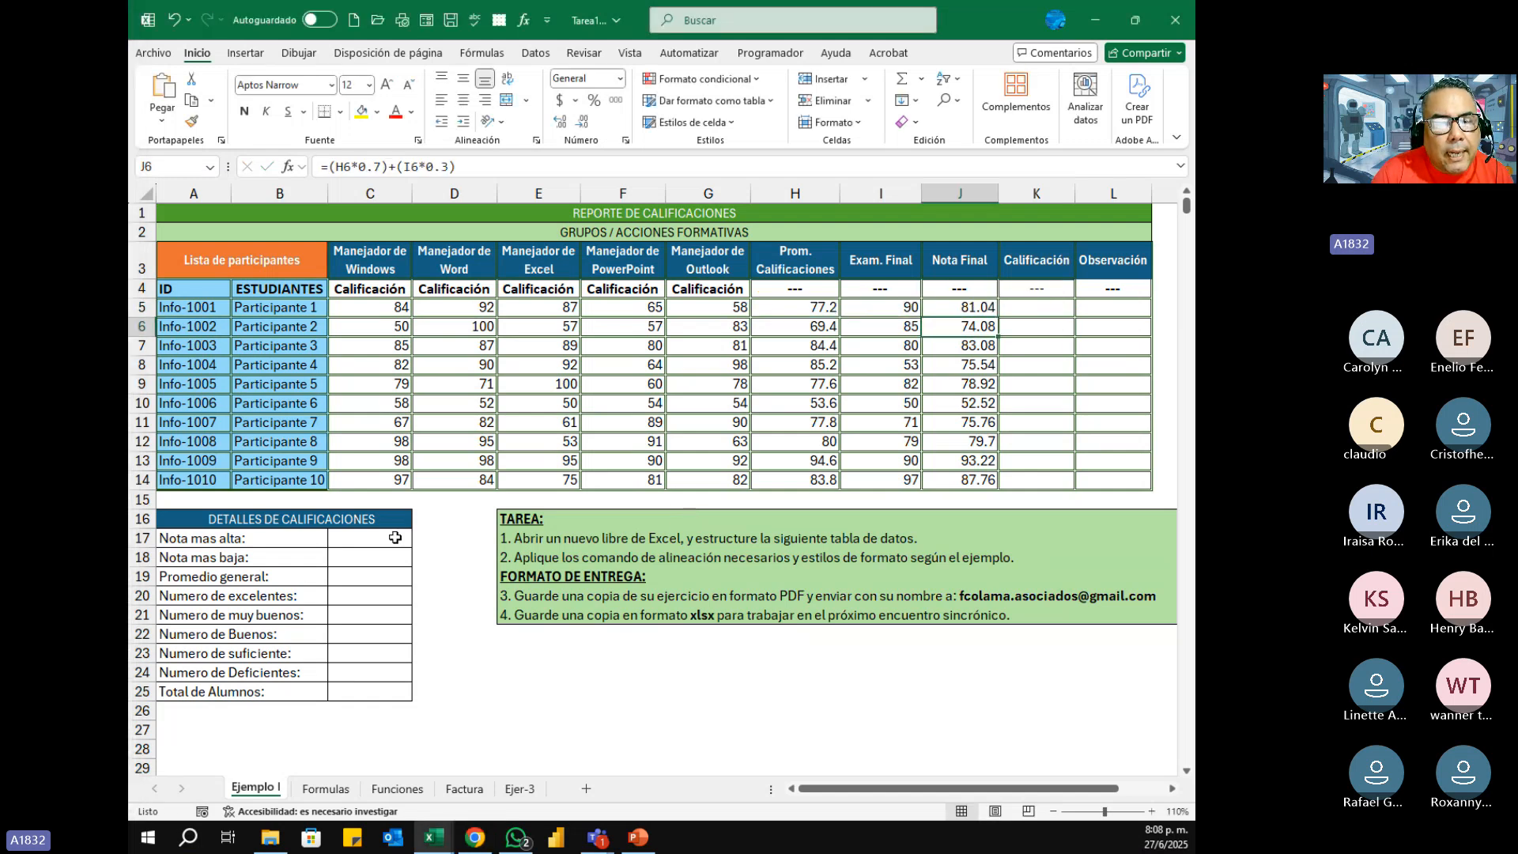
Step: Calculate Nota mas alta in C17 by inserting the MAX function over the Nota Final cells J5:J14
drag(395, 537, 372, 694)
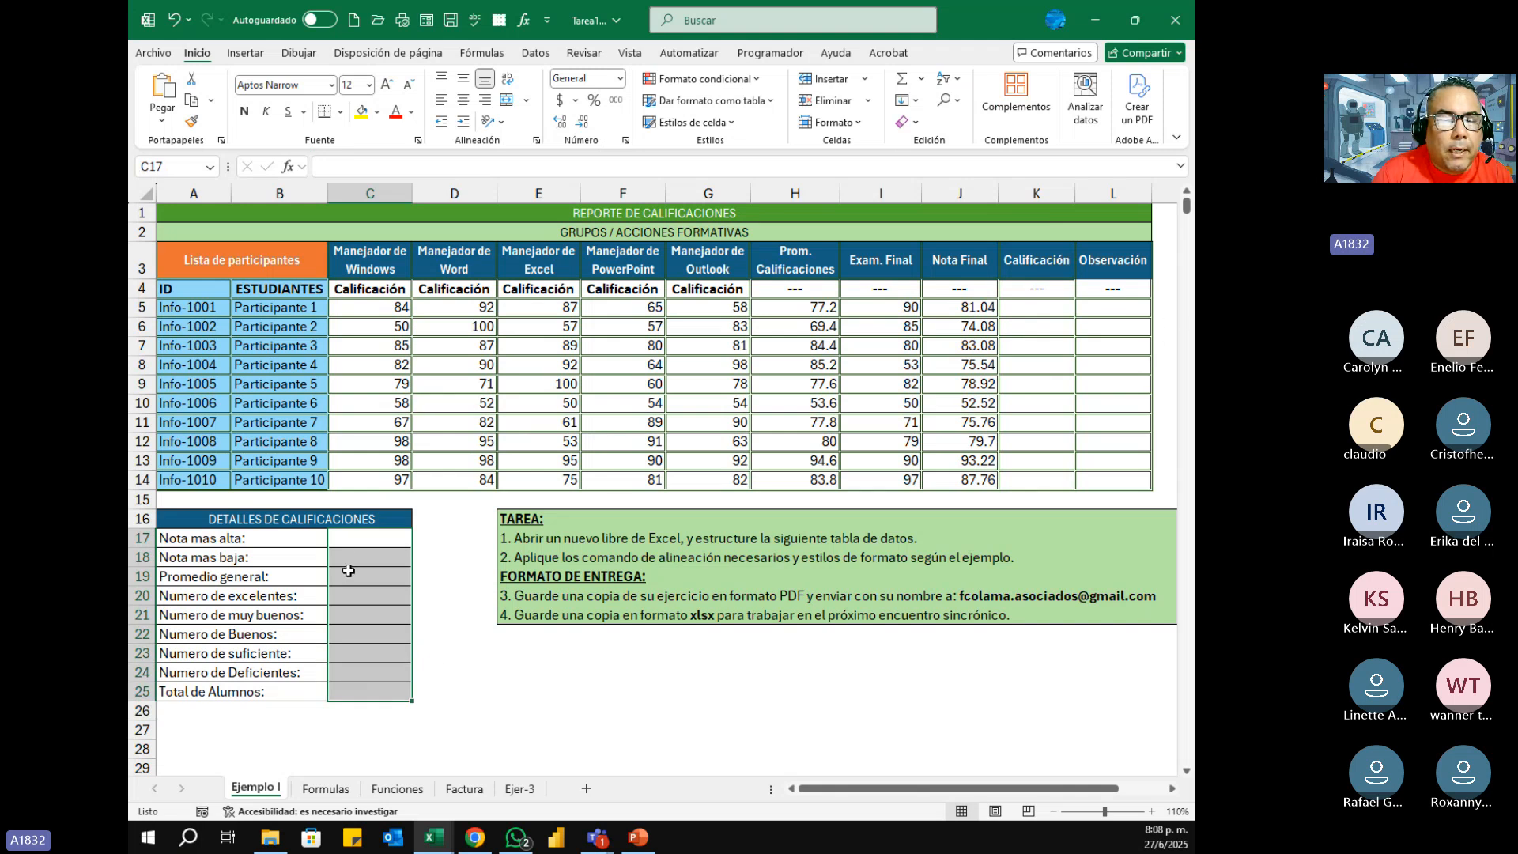
click(378, 538)
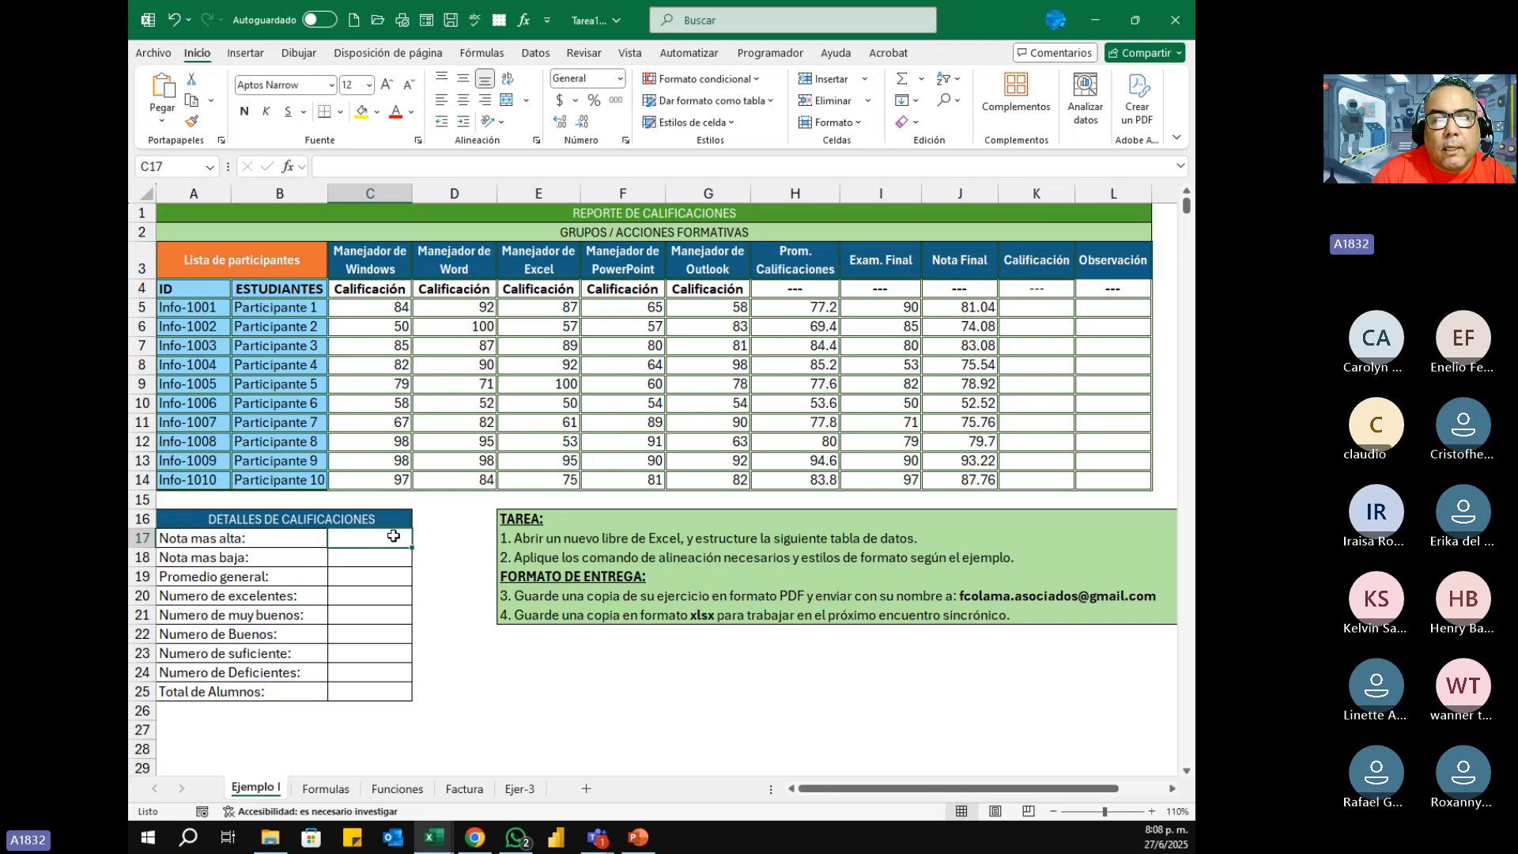
click(287, 167)
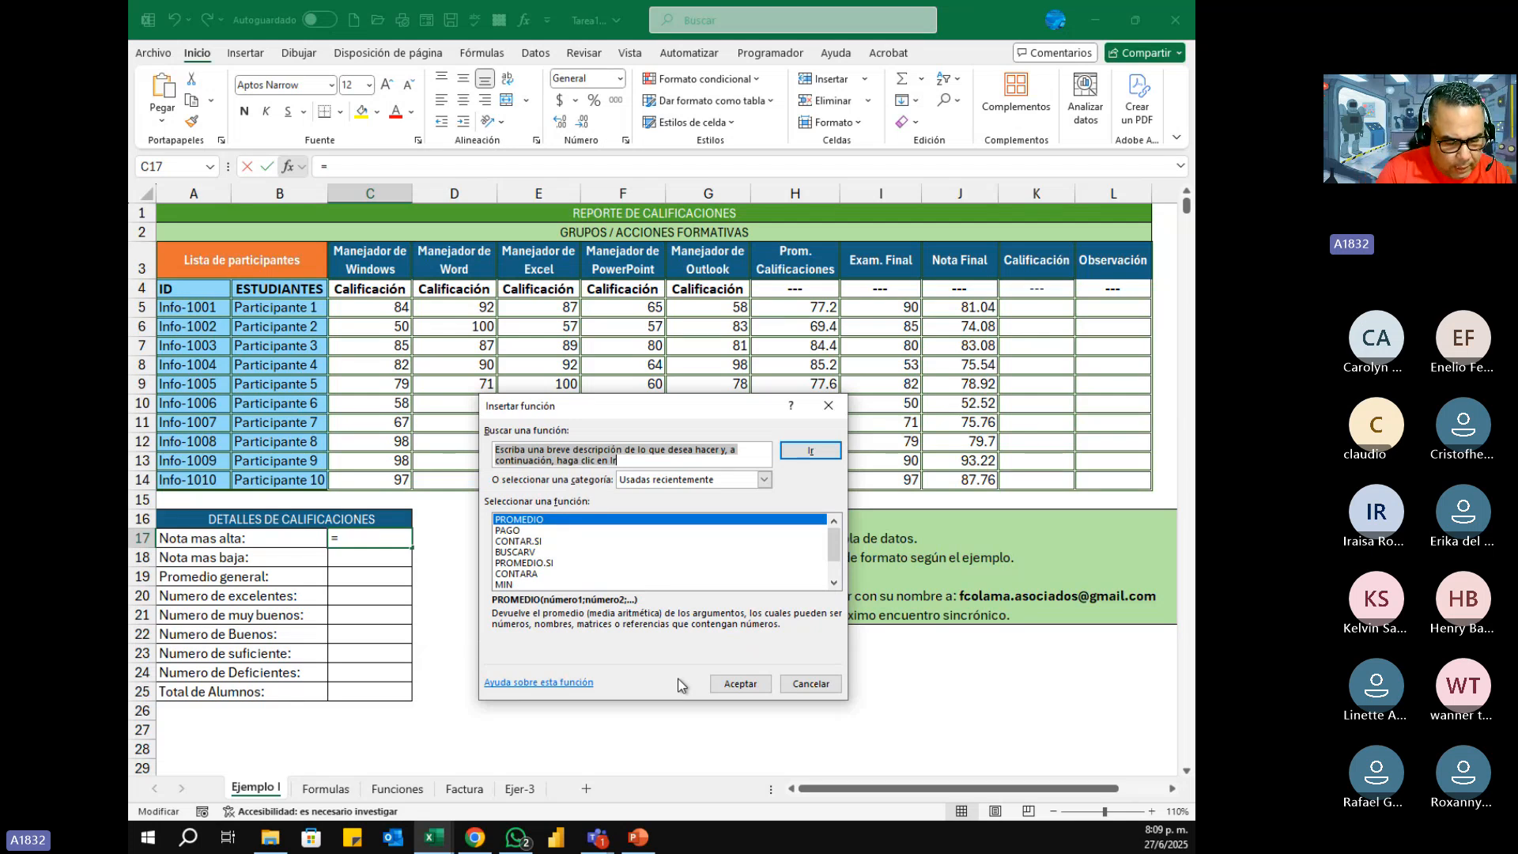
text(max)
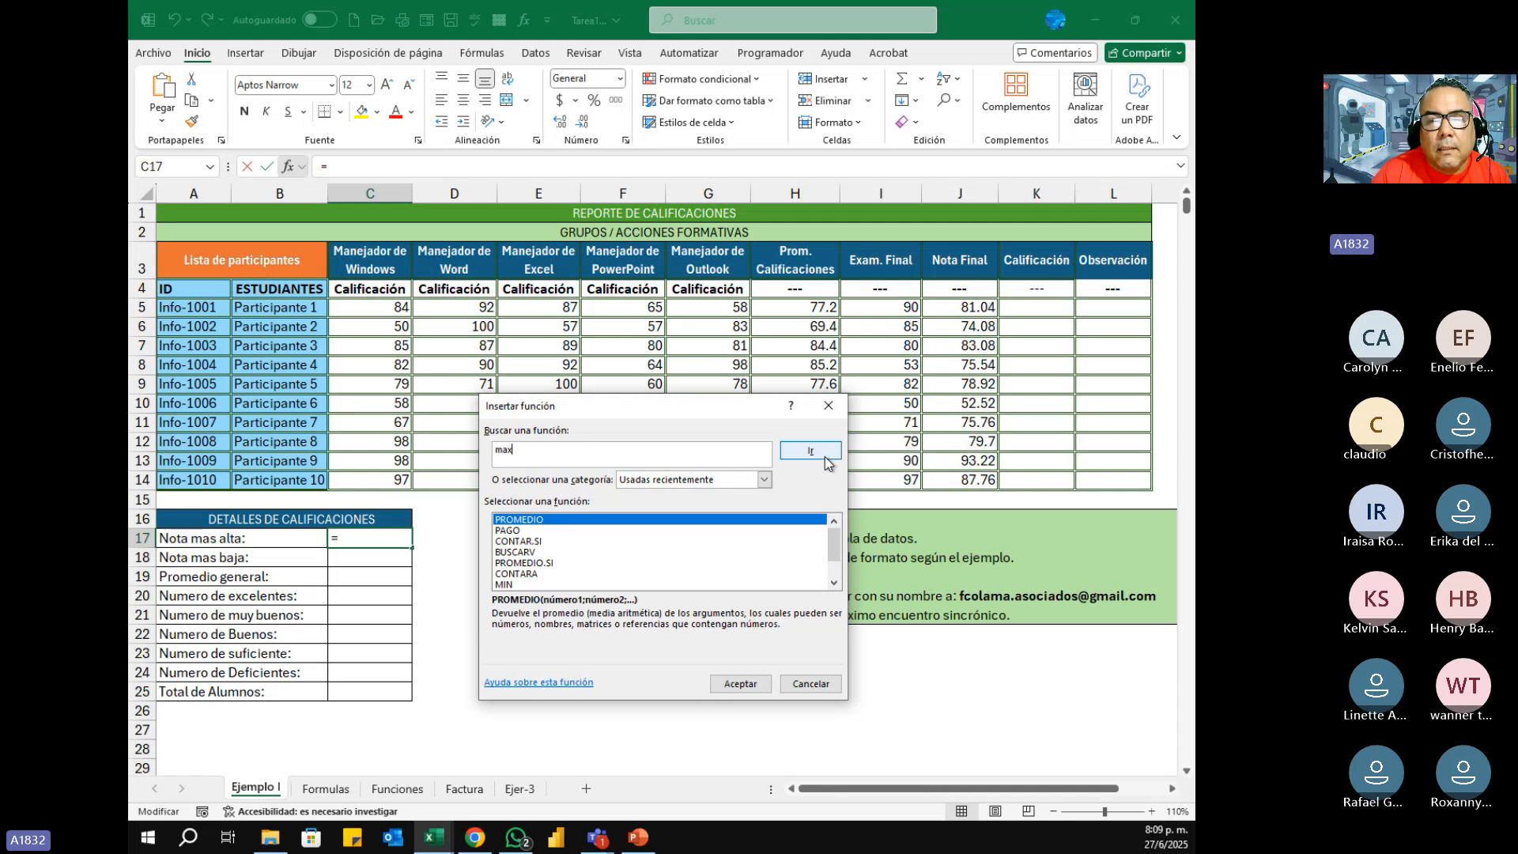
click(810, 451)
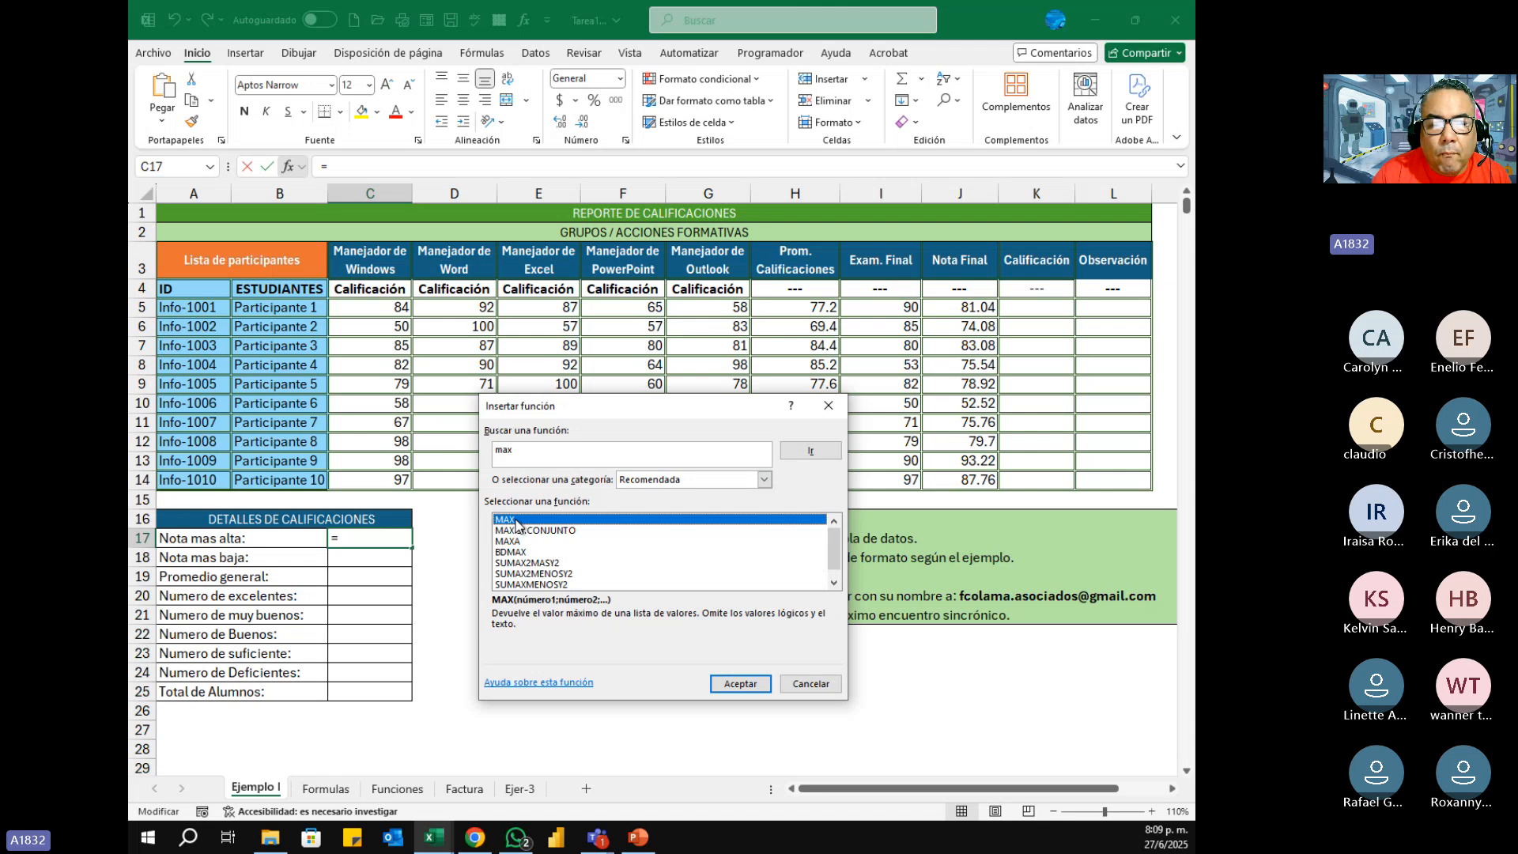
click(740, 683)
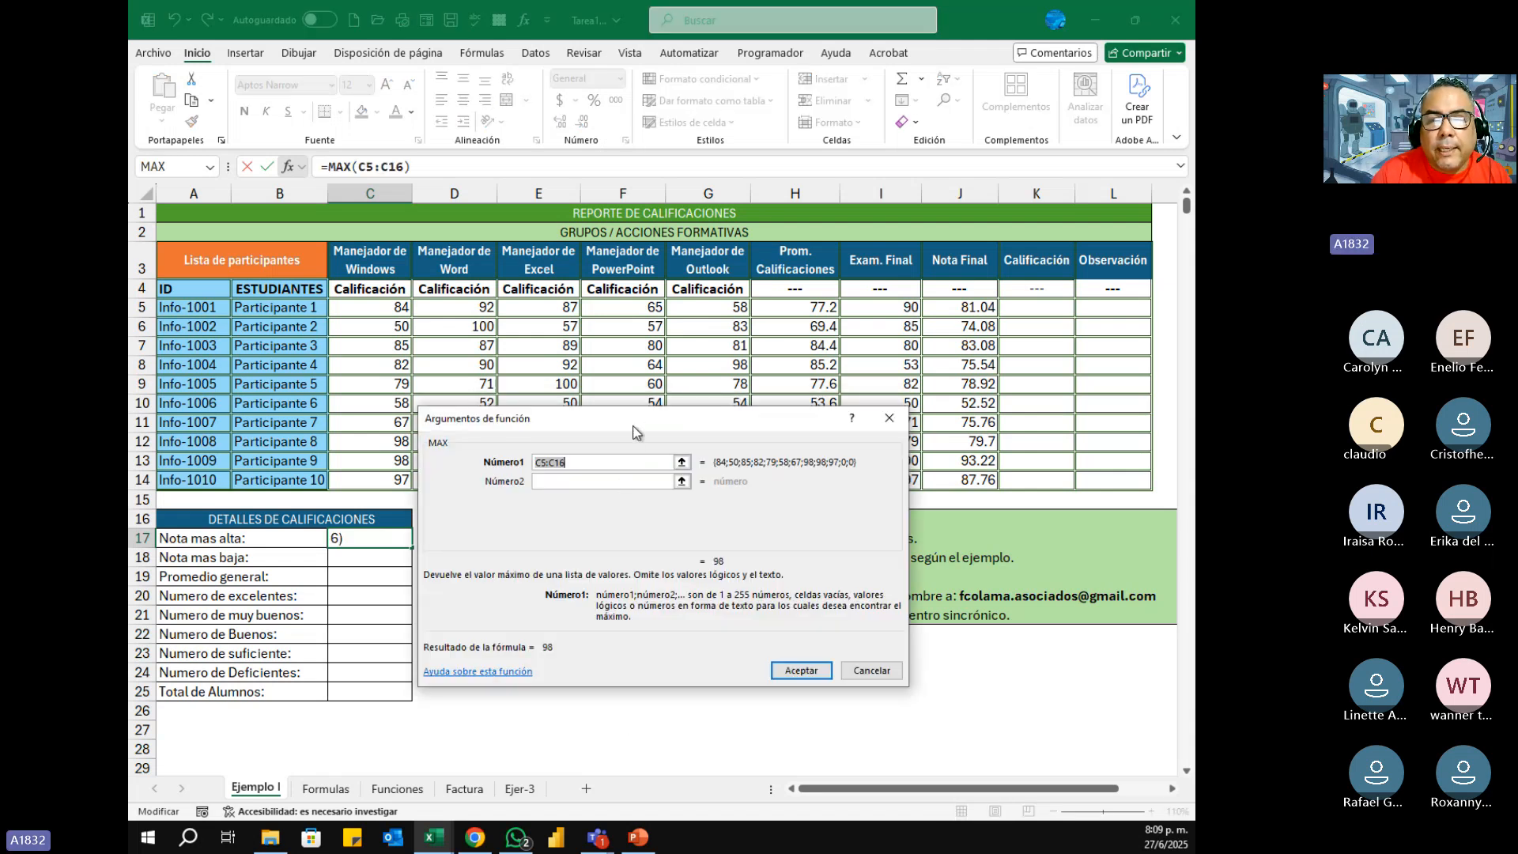
drag(635, 433, 610, 241)
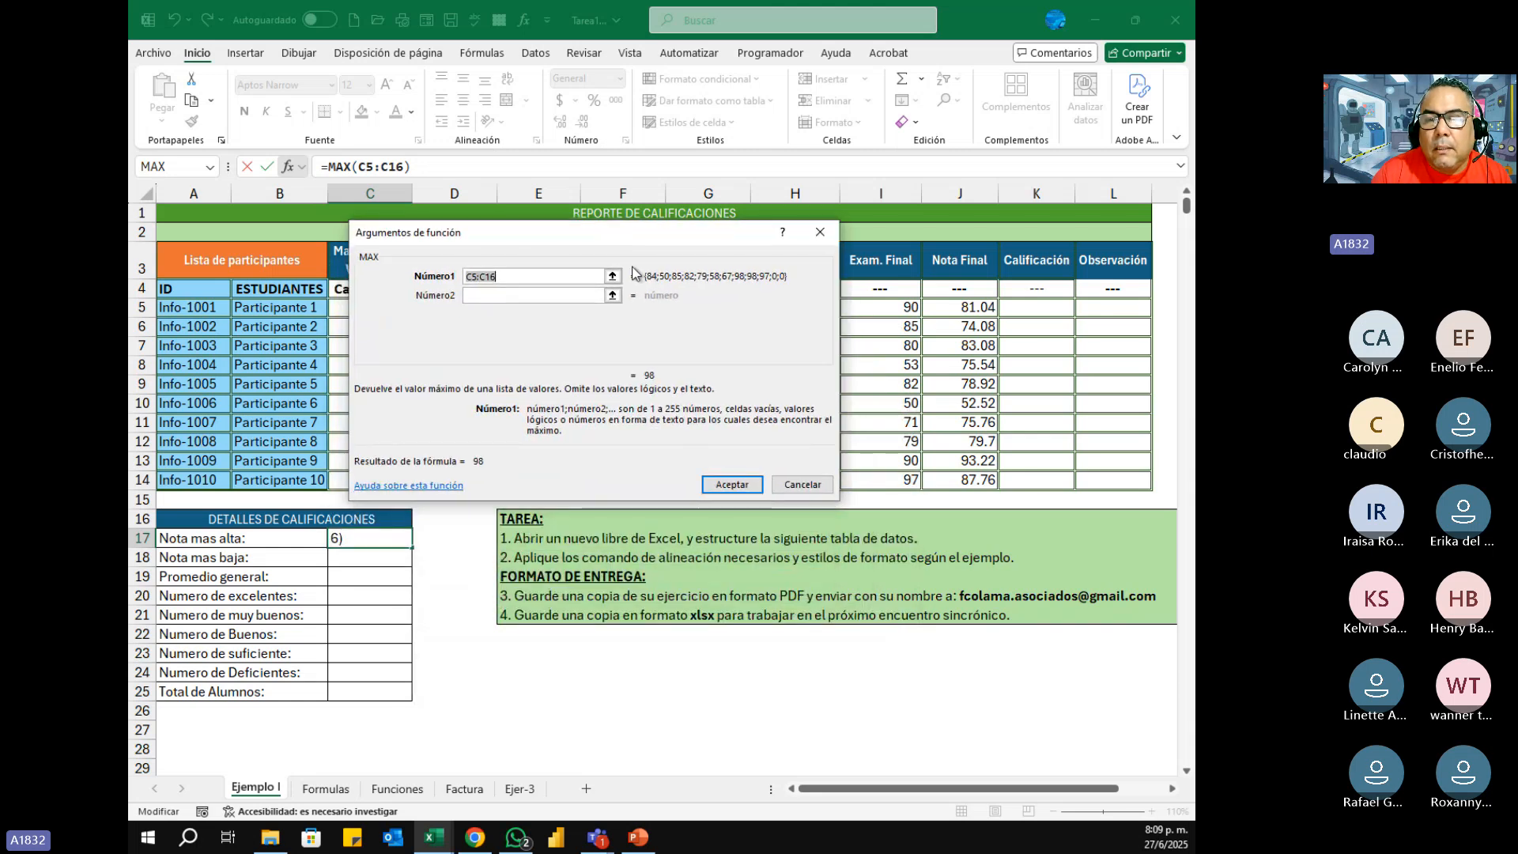
drag(971, 308, 970, 481)
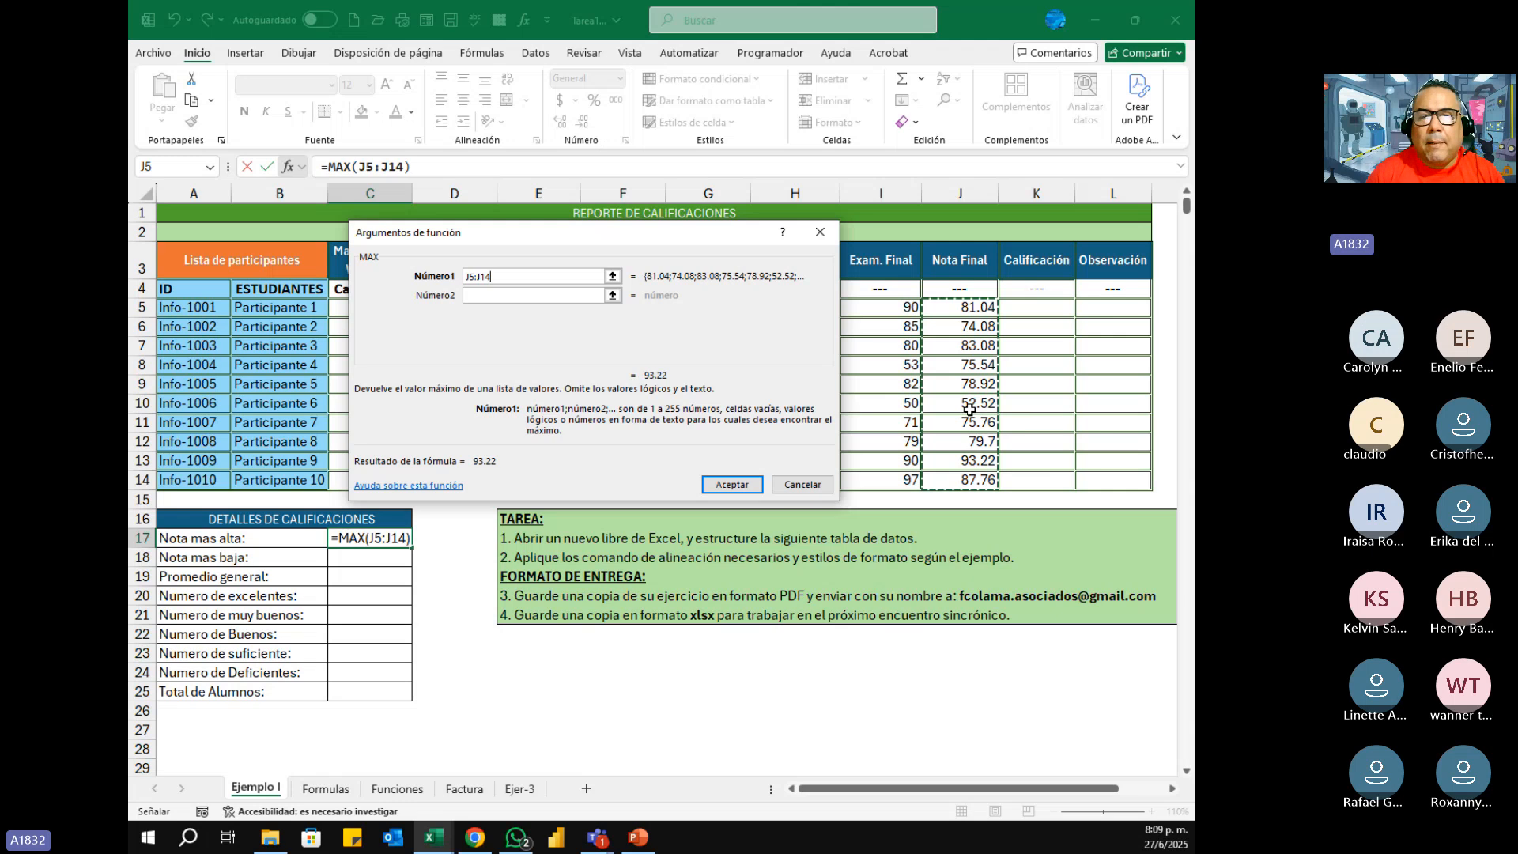
click(732, 484)
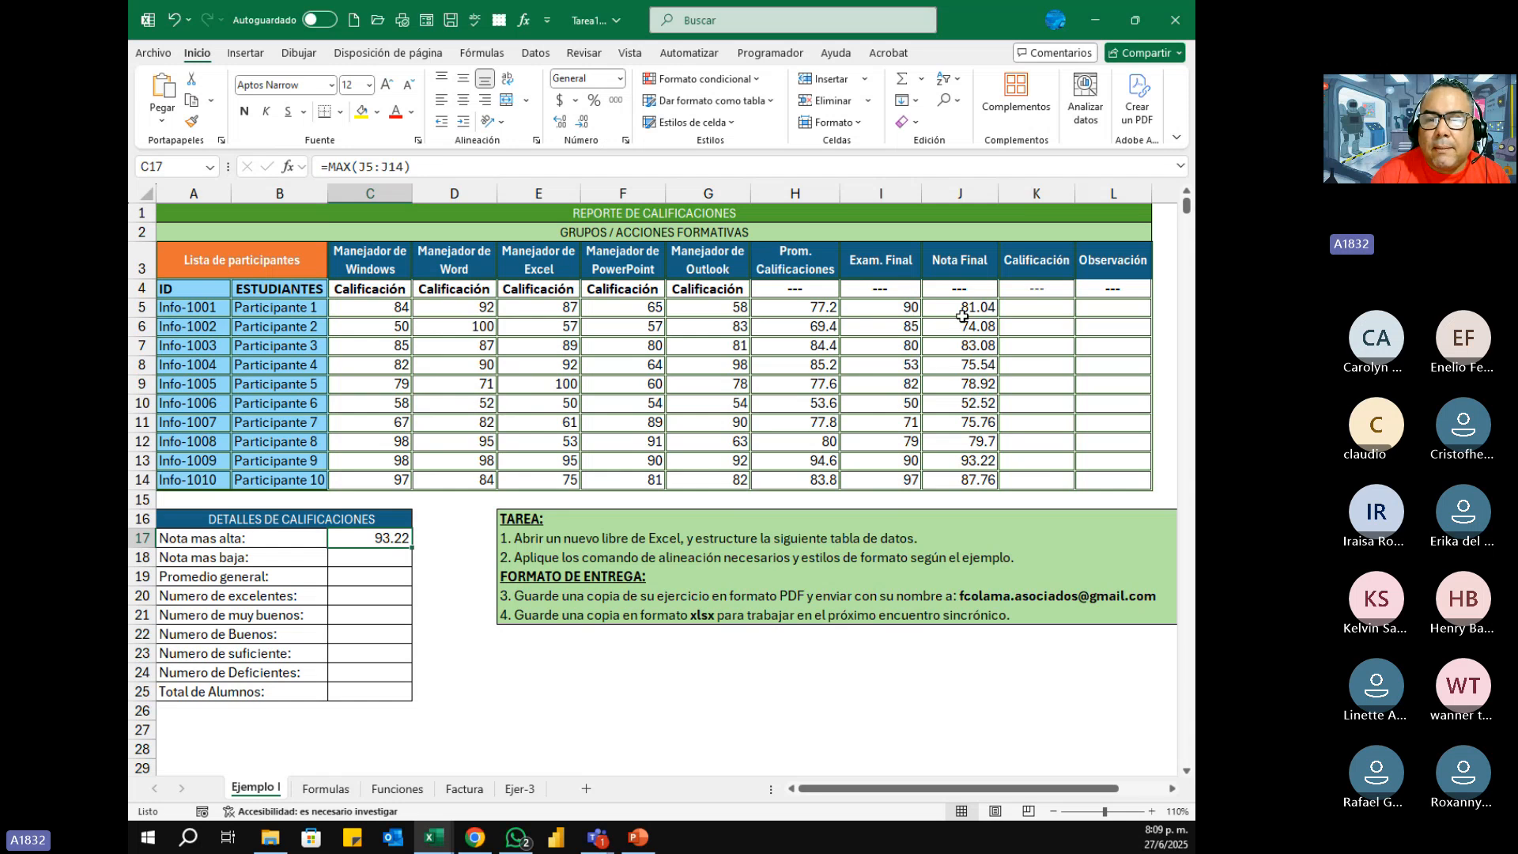
drag(963, 309, 958, 481)
click(386, 538)
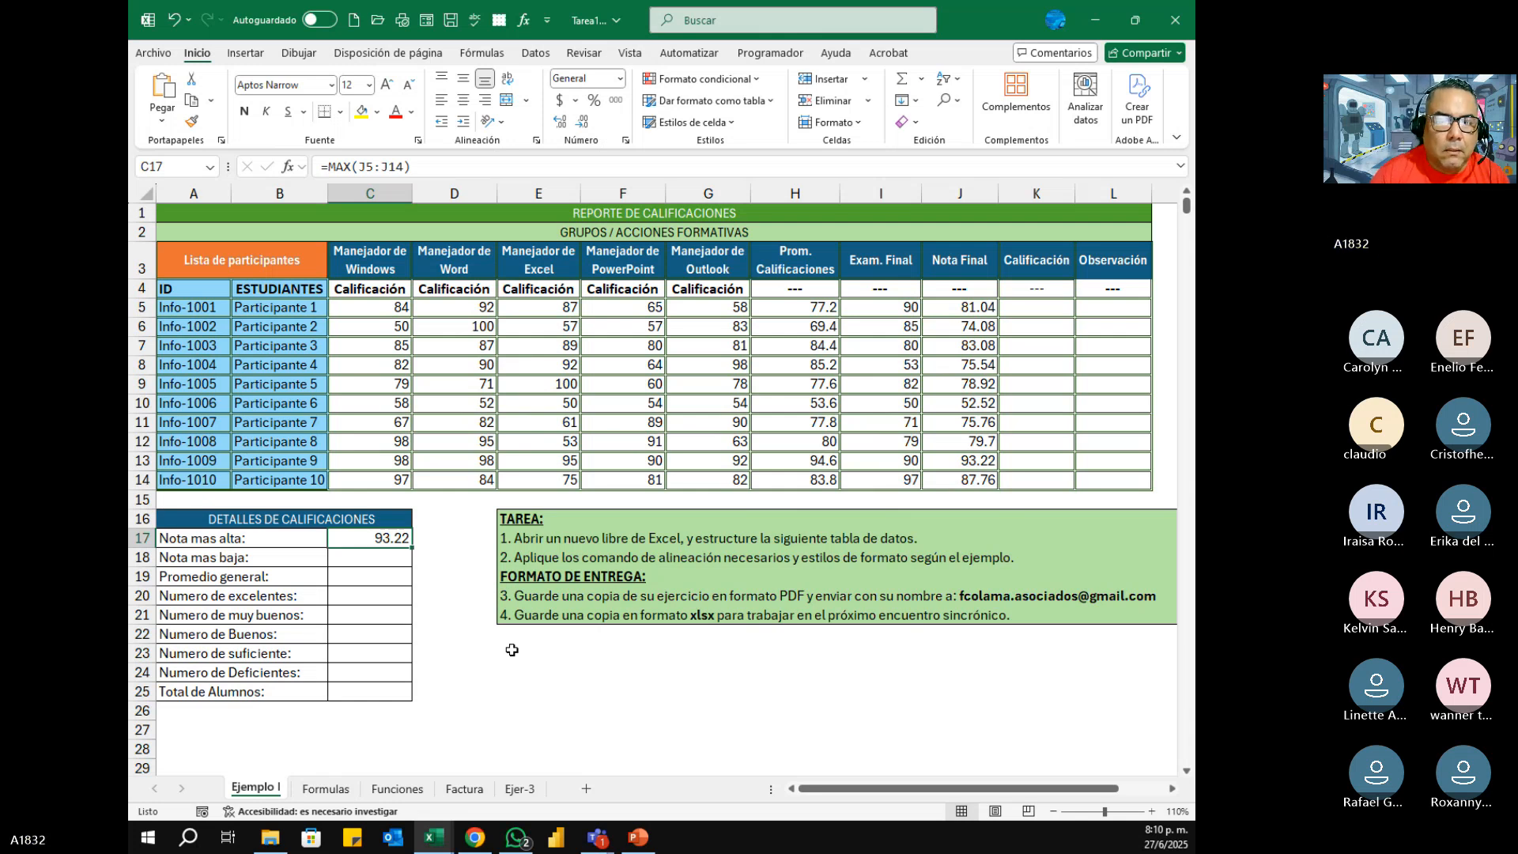
Step: Review the MAX entry in the basic functions table on the Funciones sheet and return to the Ejemplo I sheet
click(407, 793)
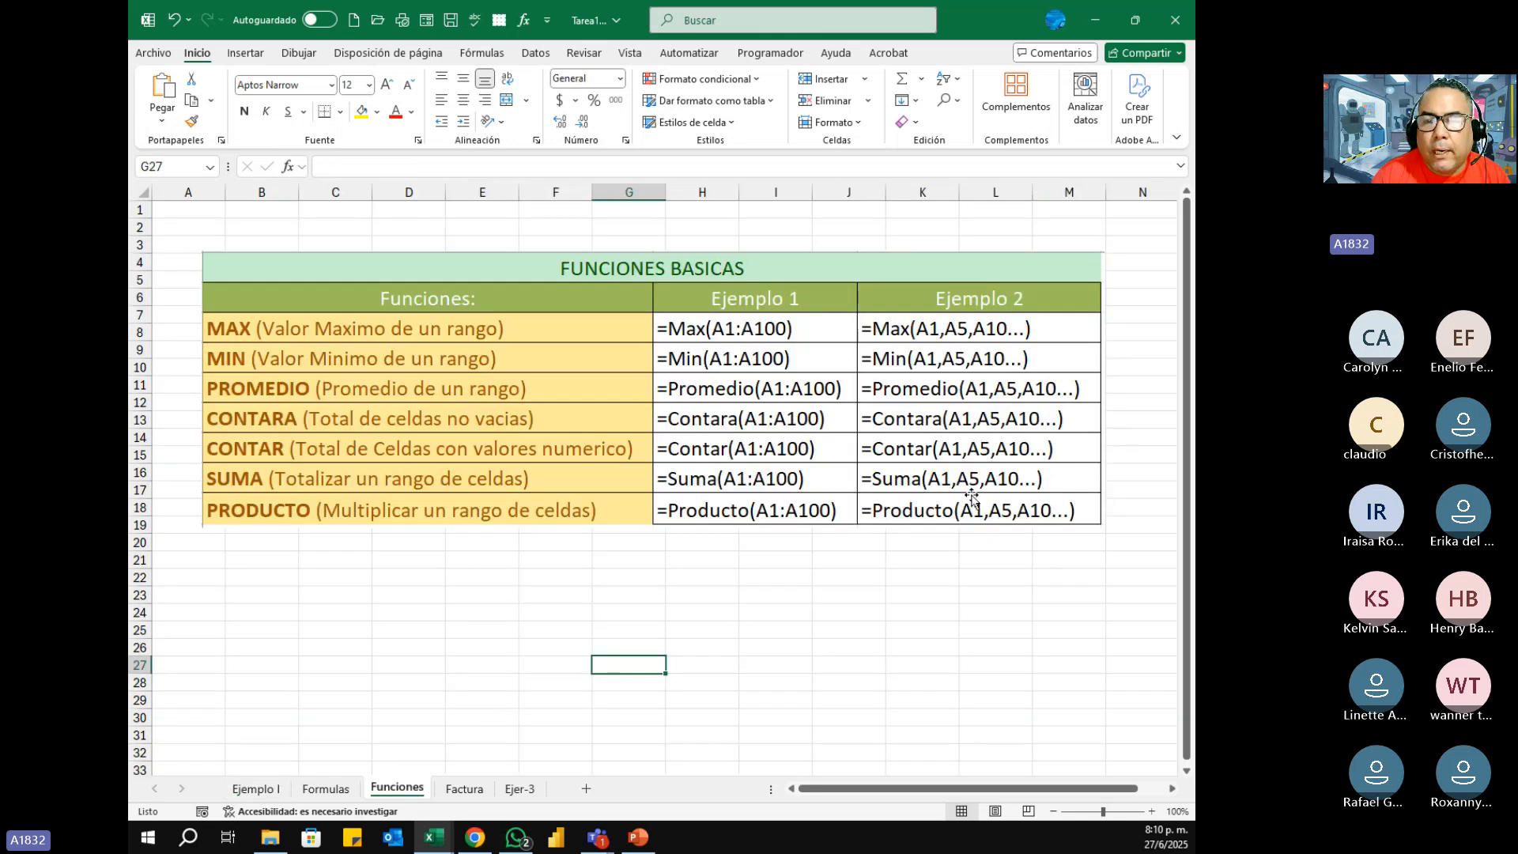
click(253, 325)
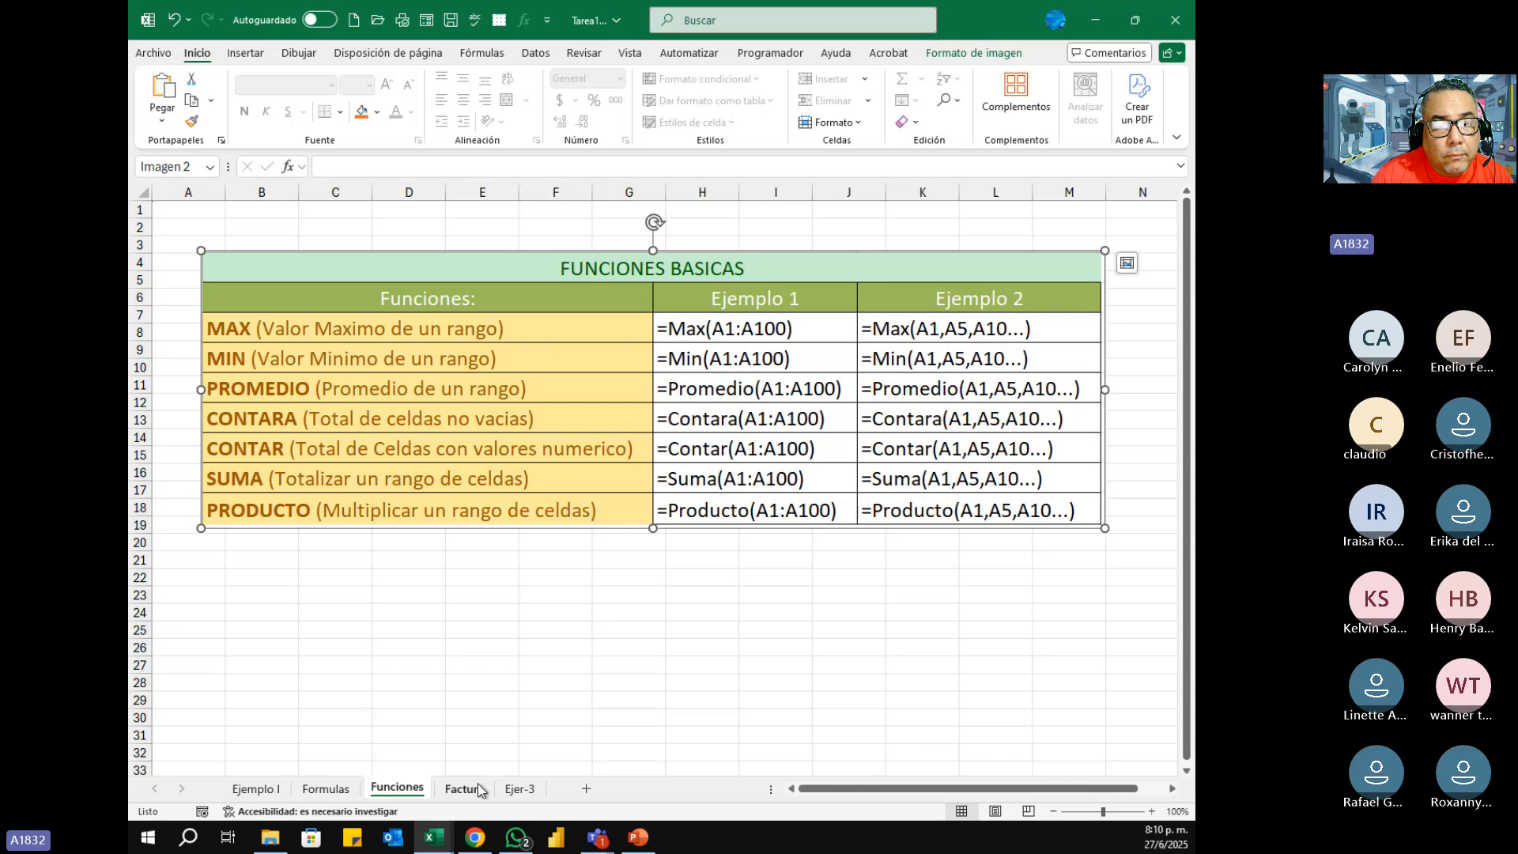
click(327, 789)
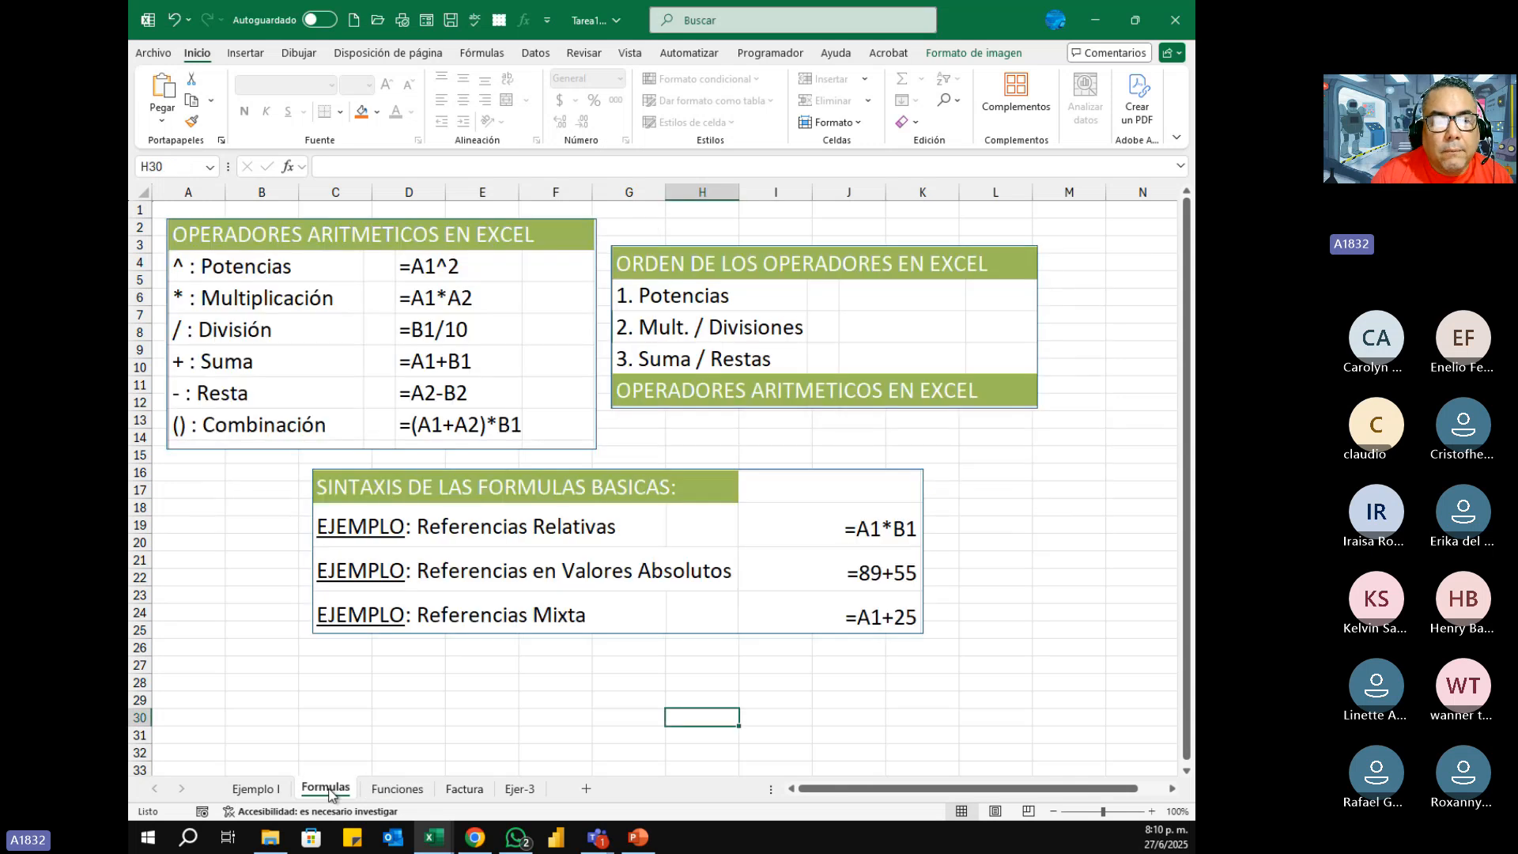
click(472, 793)
click(272, 796)
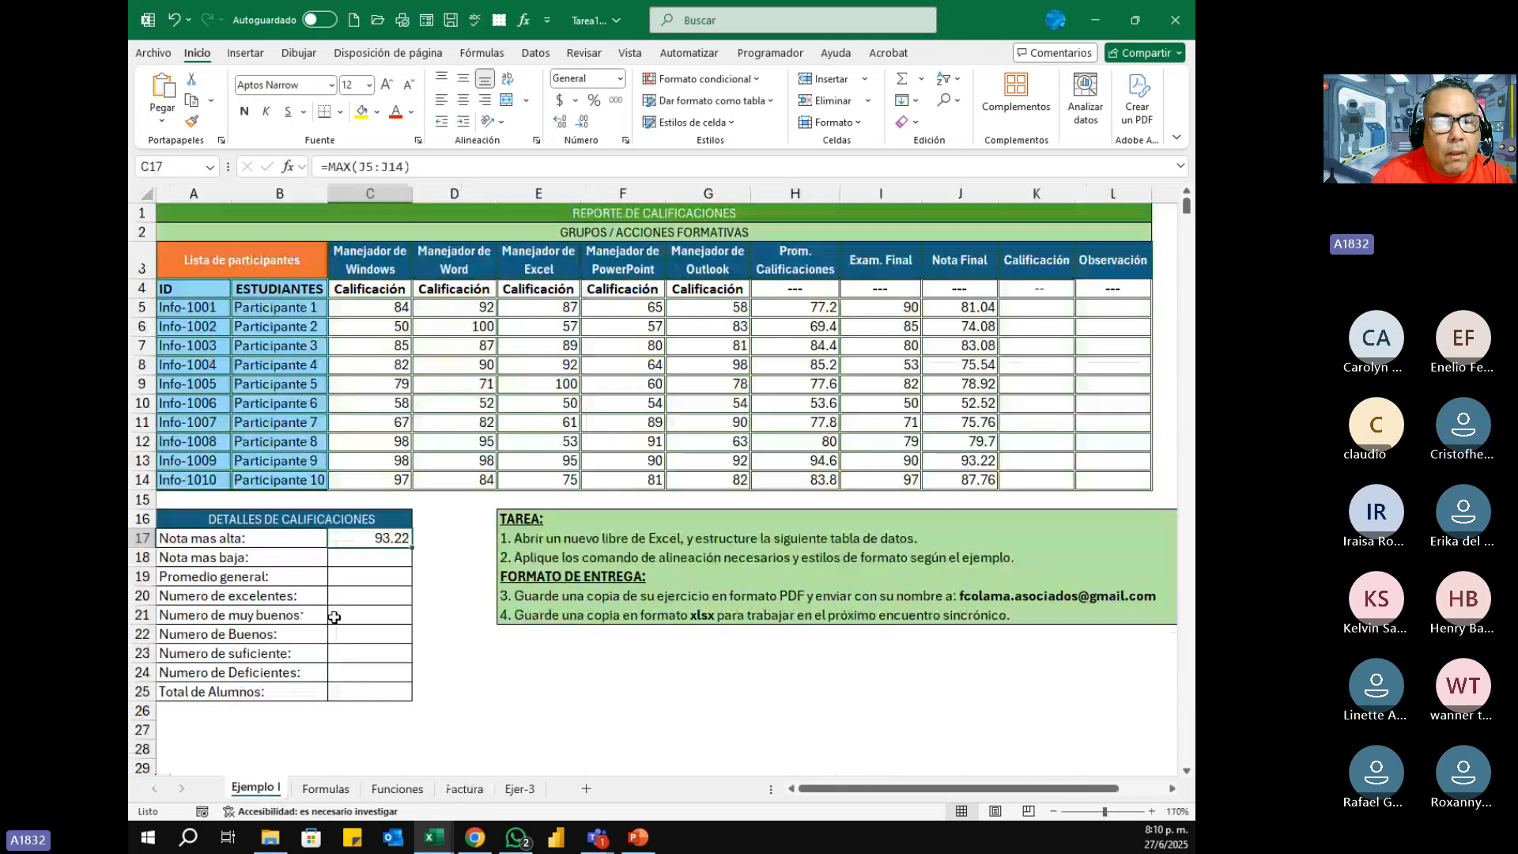
Step: Calculate Nota mas baja in C18 by inserting the MIN function over the Nota Final cells J5:J14
click(378, 557)
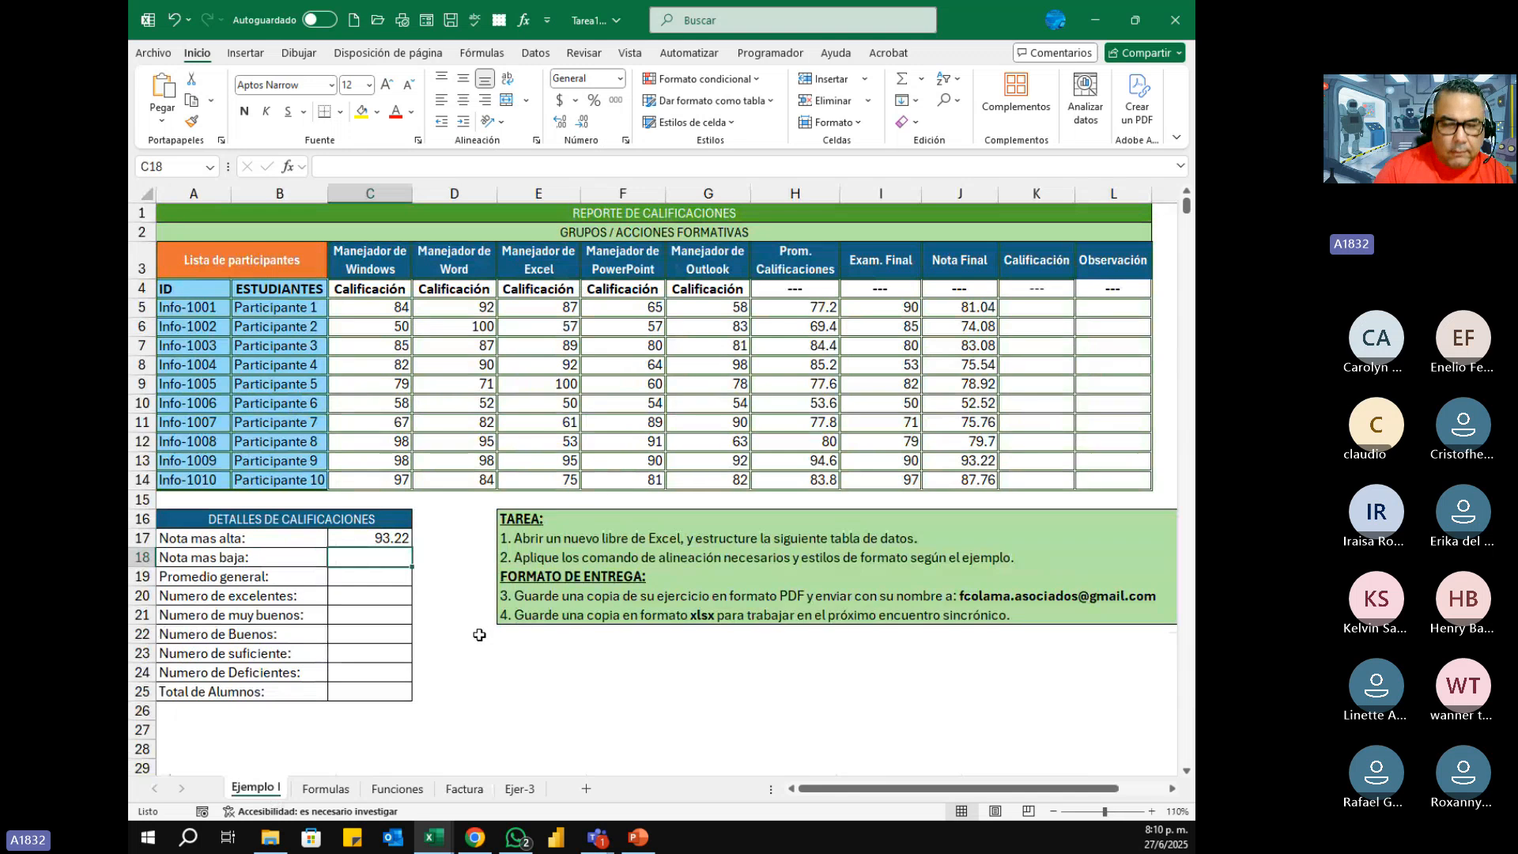
click(288, 166)
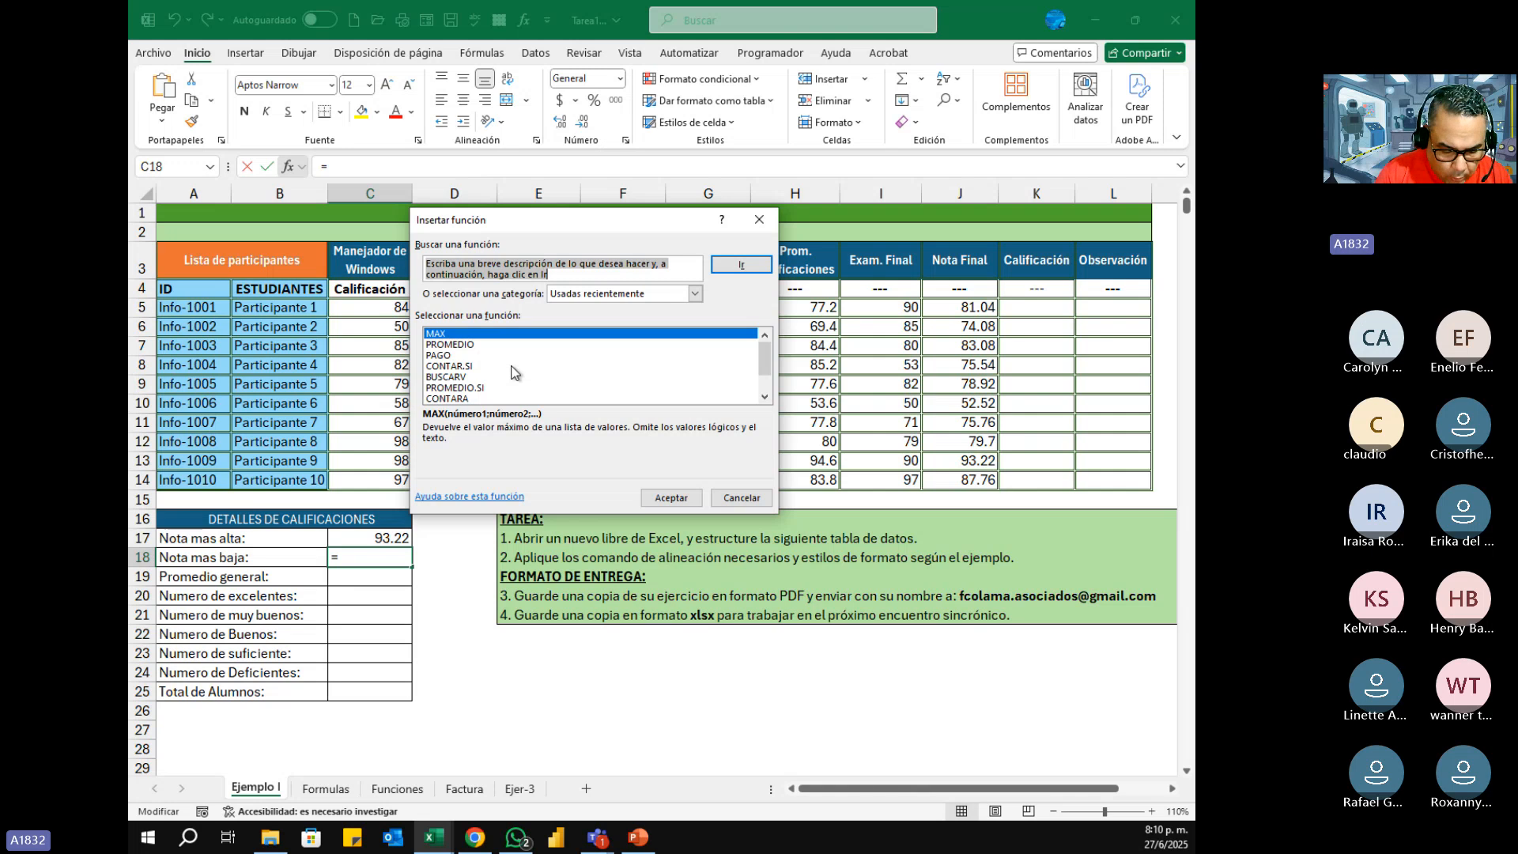
text(min)
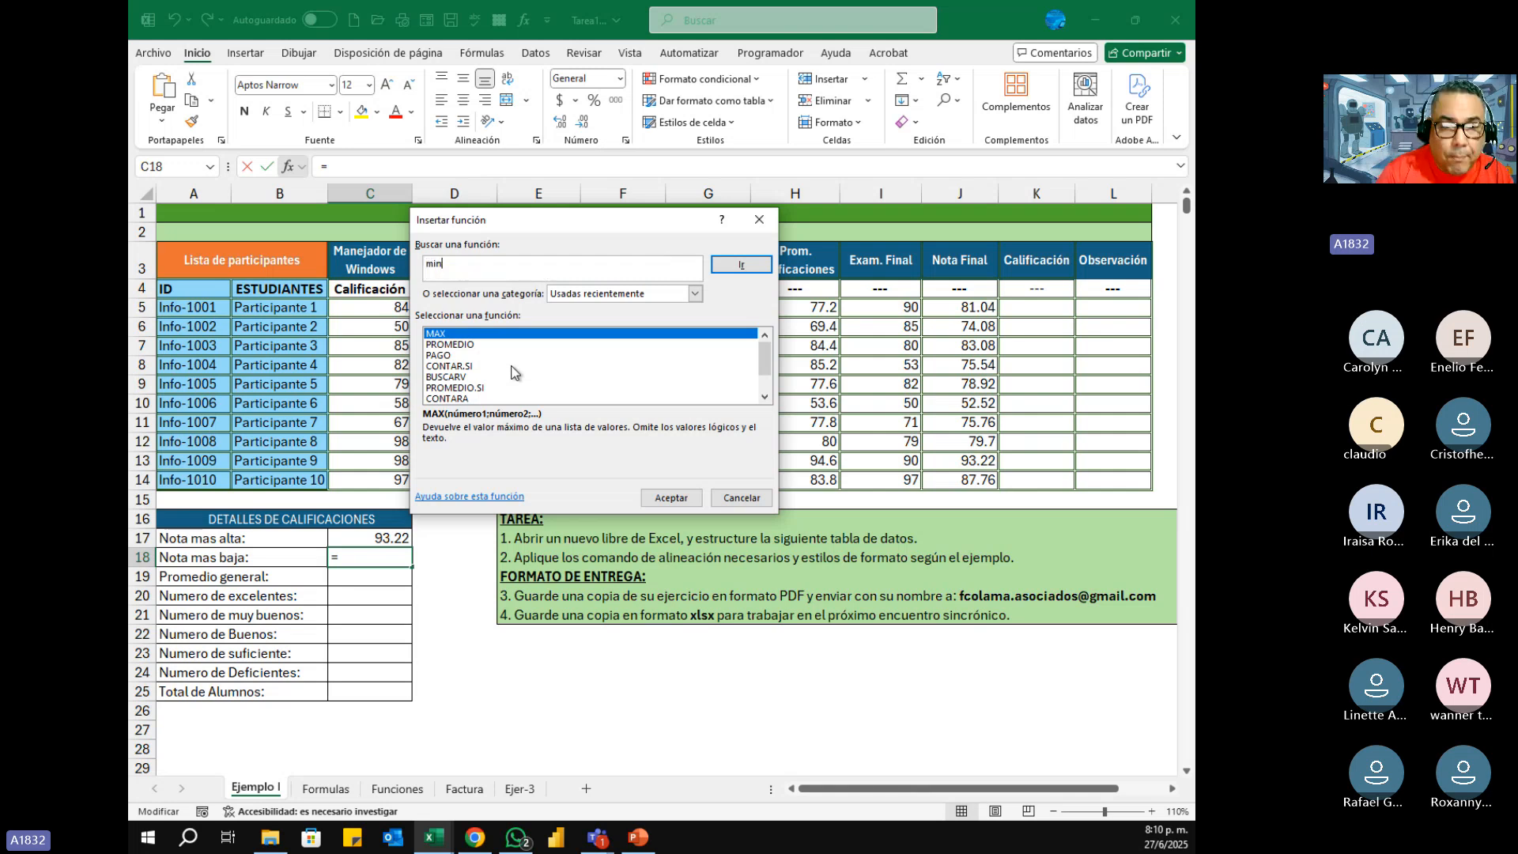
click(762, 269)
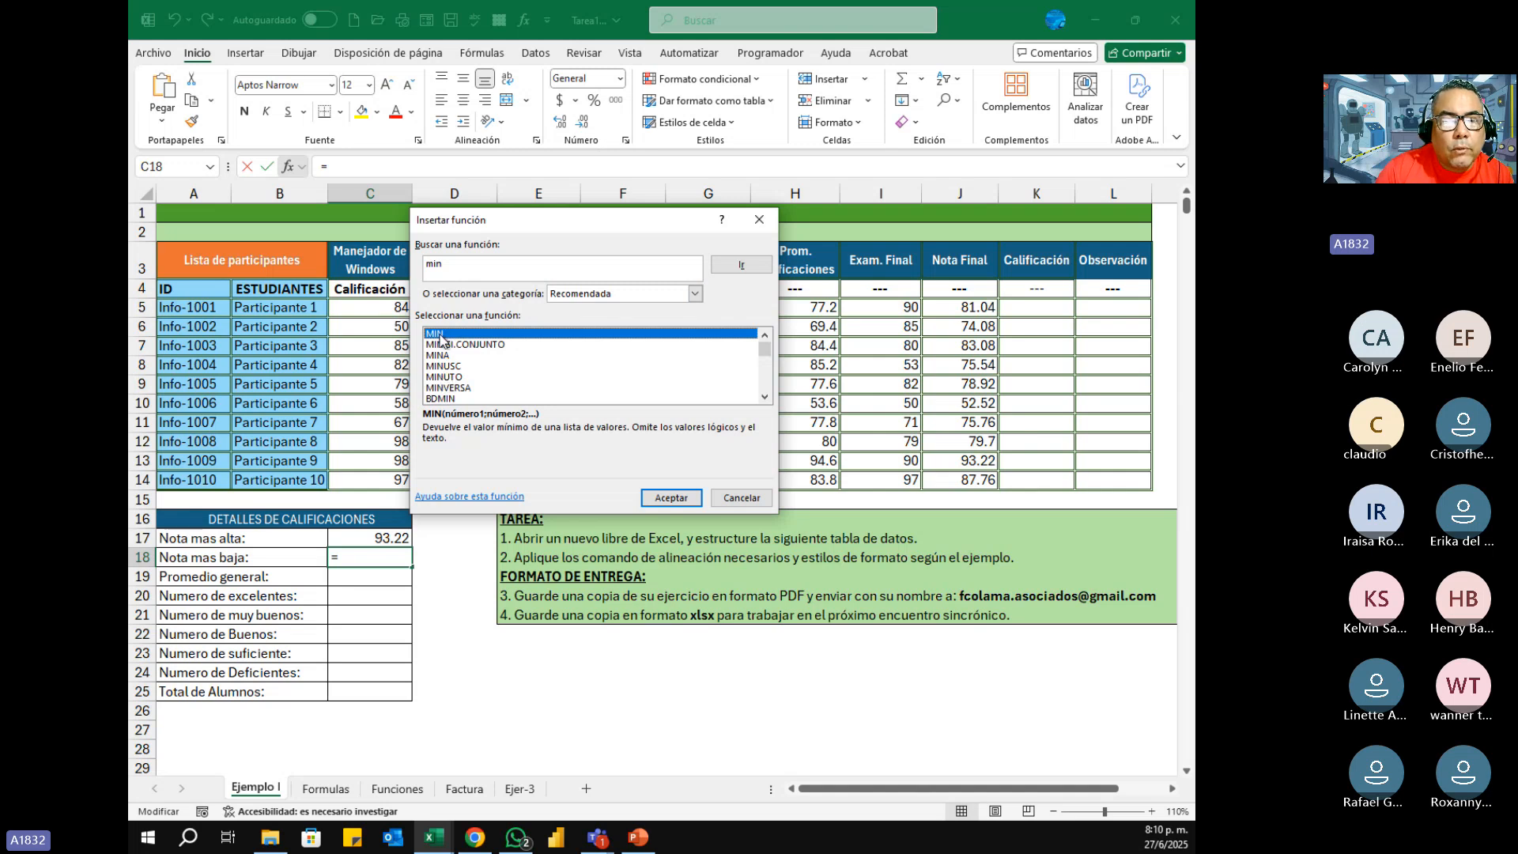
click(670, 499)
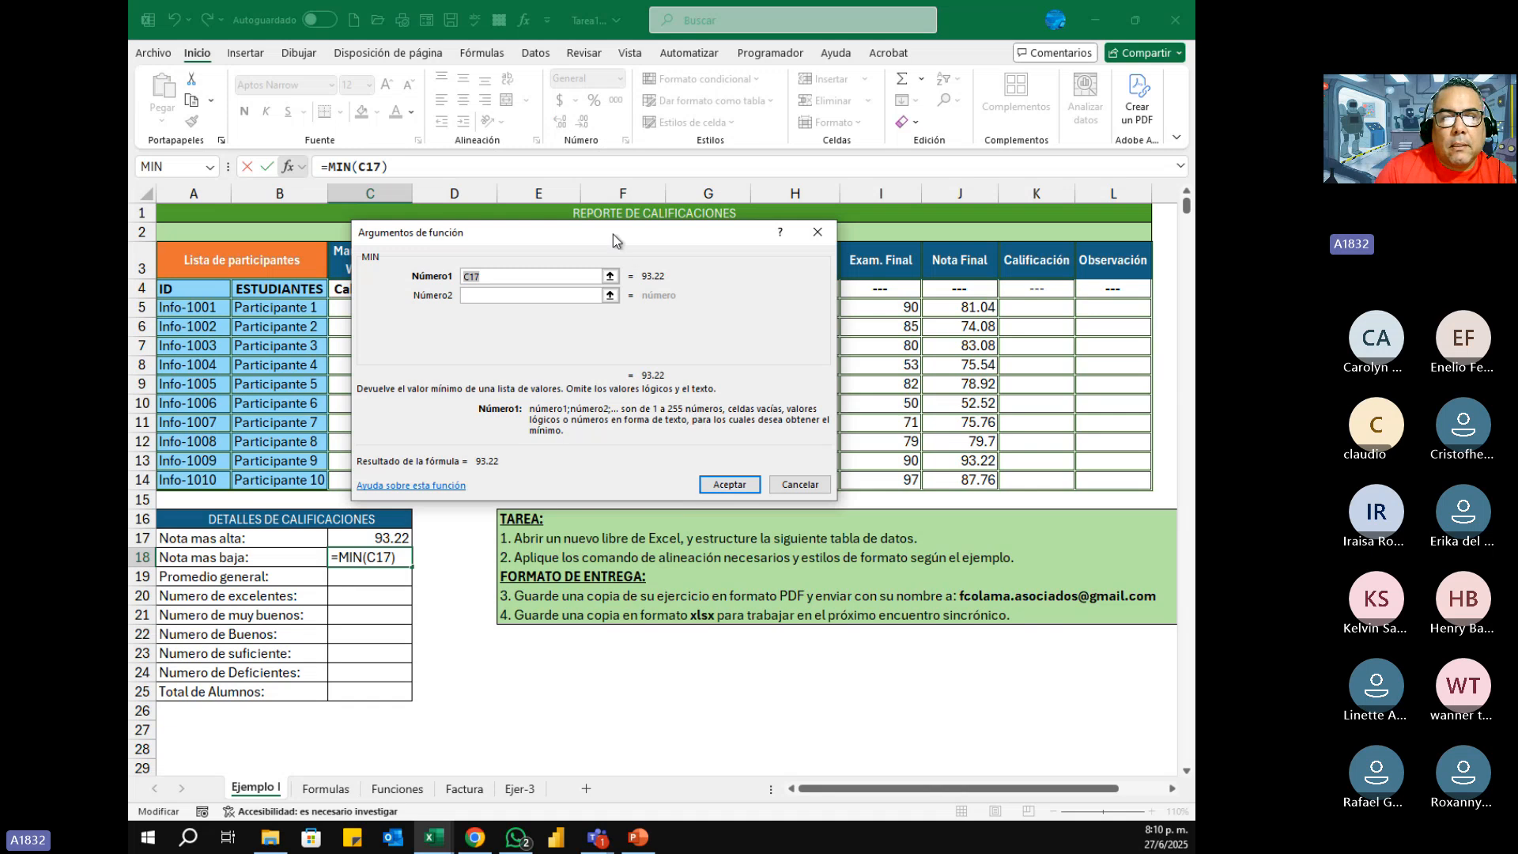
drag(618, 237, 522, 238)
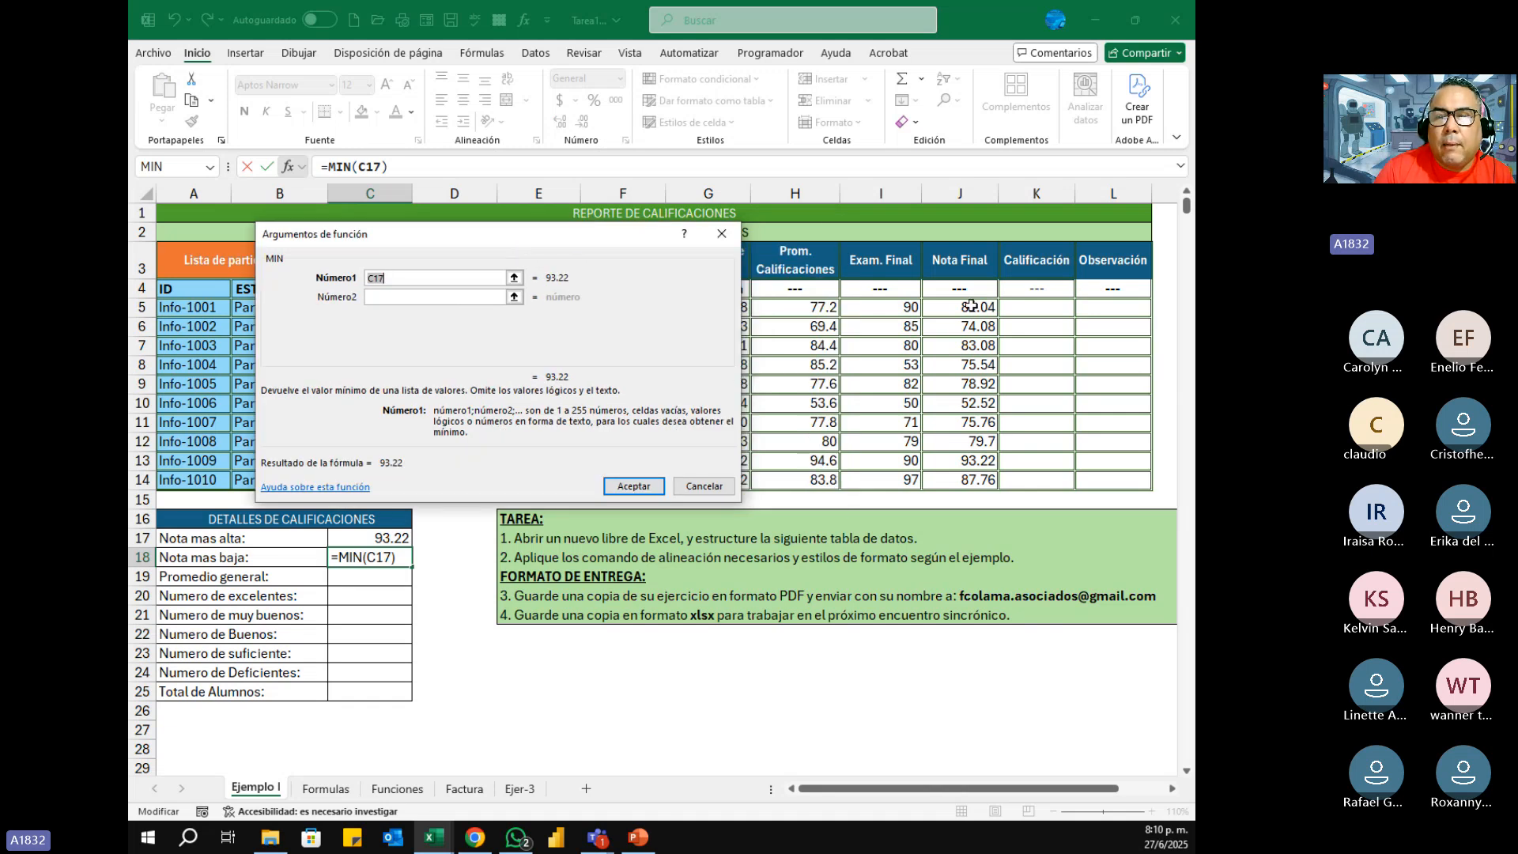
drag(973, 308, 977, 480)
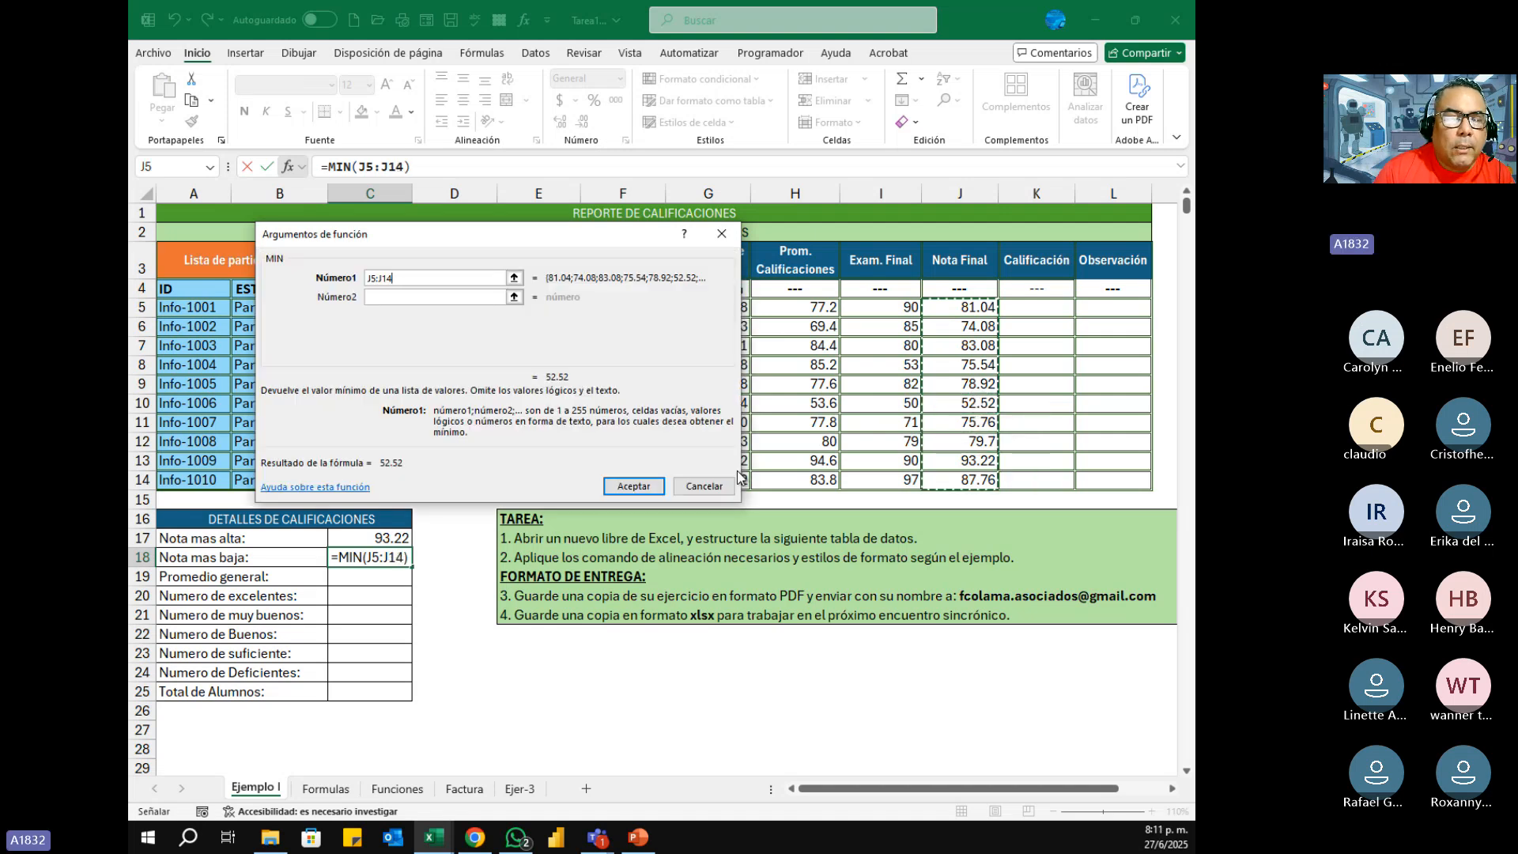
click(615, 485)
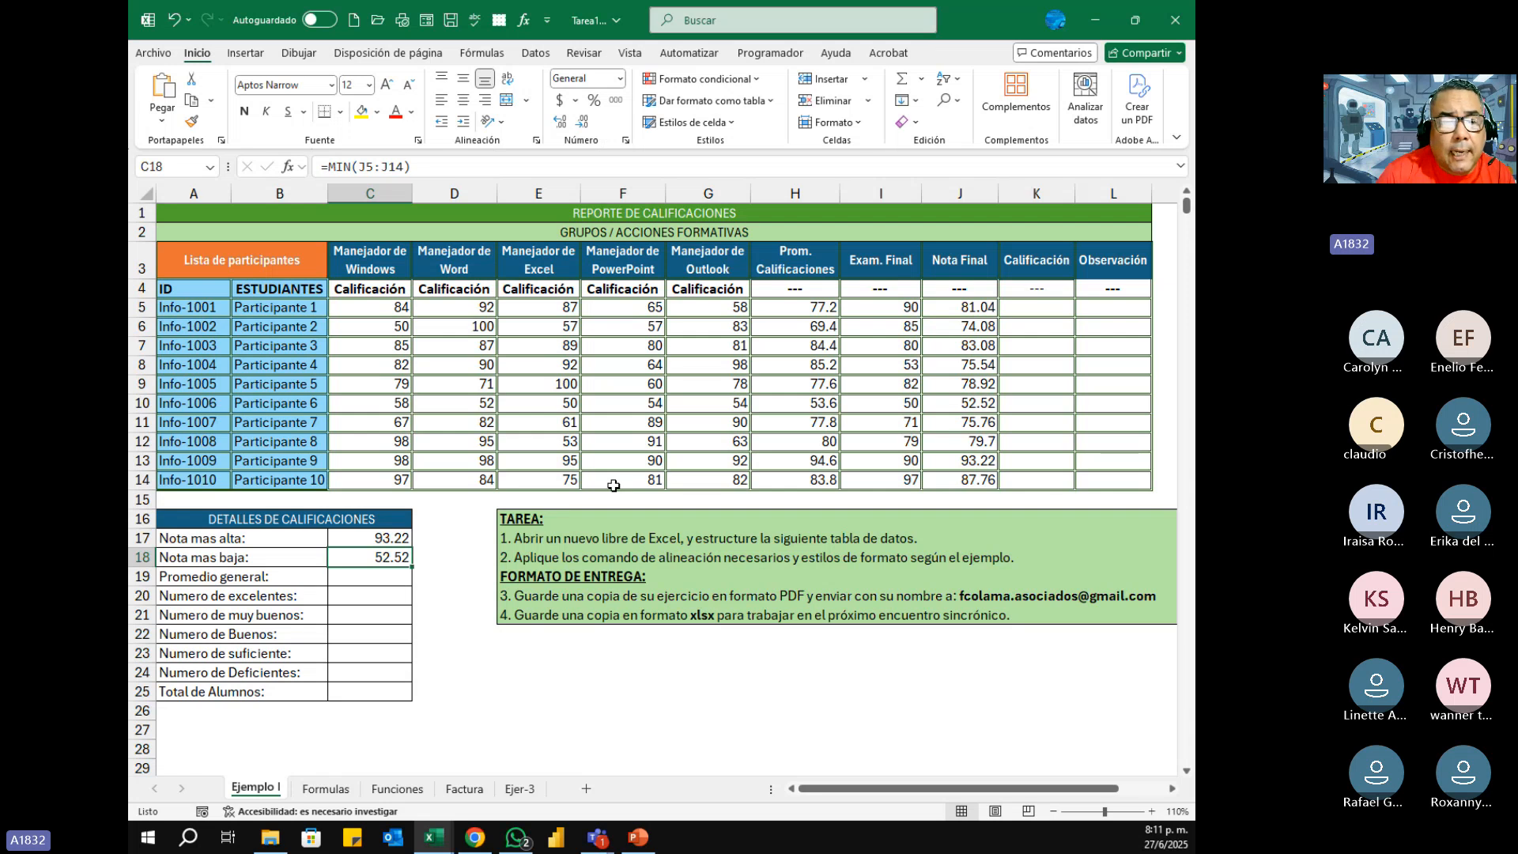
Step: Calculate Promedio general in C19 by inserting the PROMEDIO function over the Prom. Calificaciones cells H5:H14
key(Return)
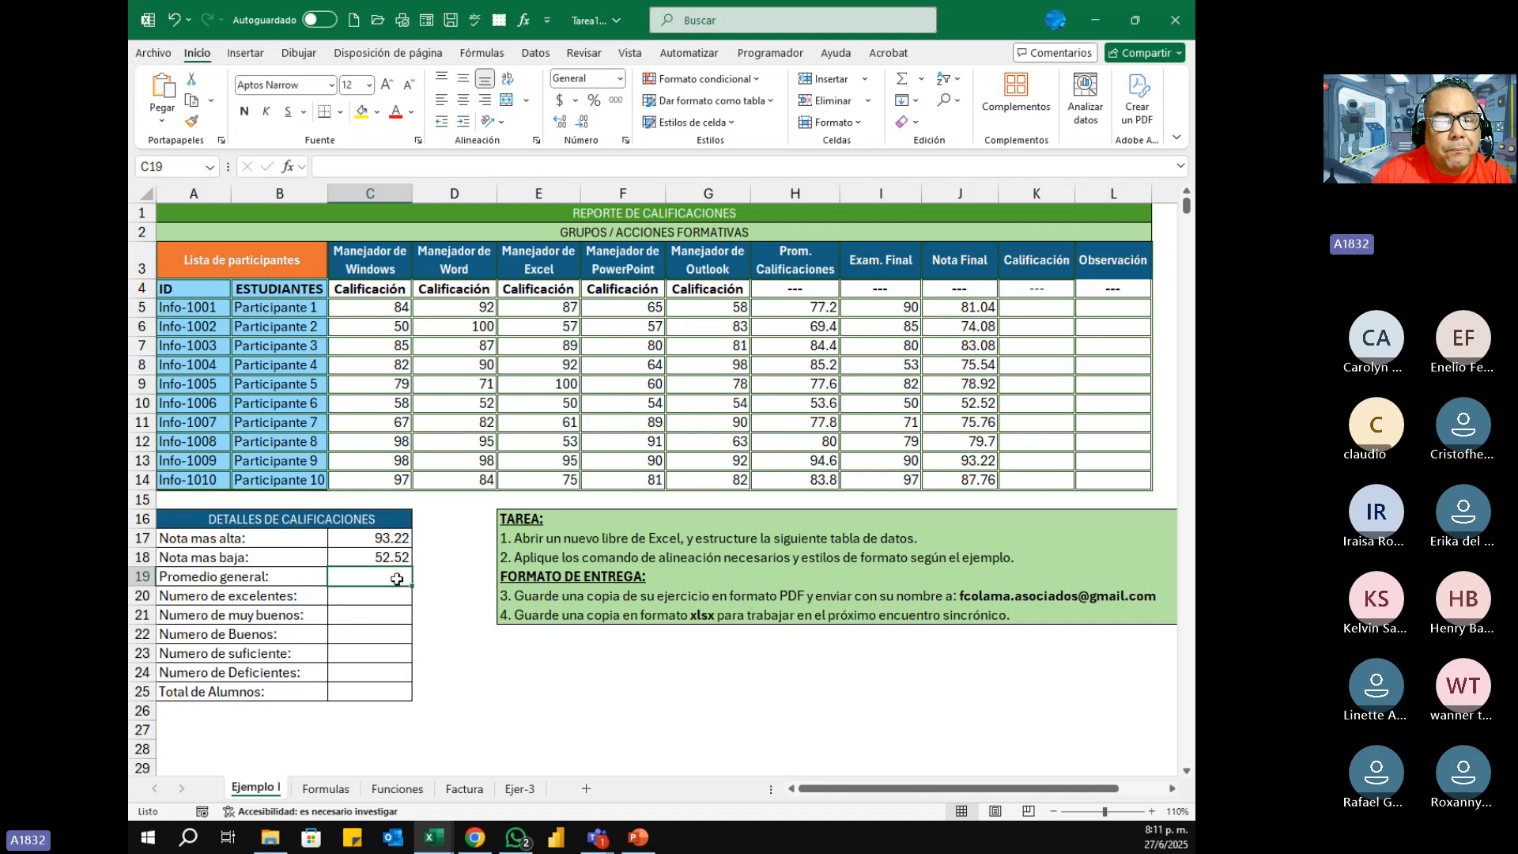
click(289, 166)
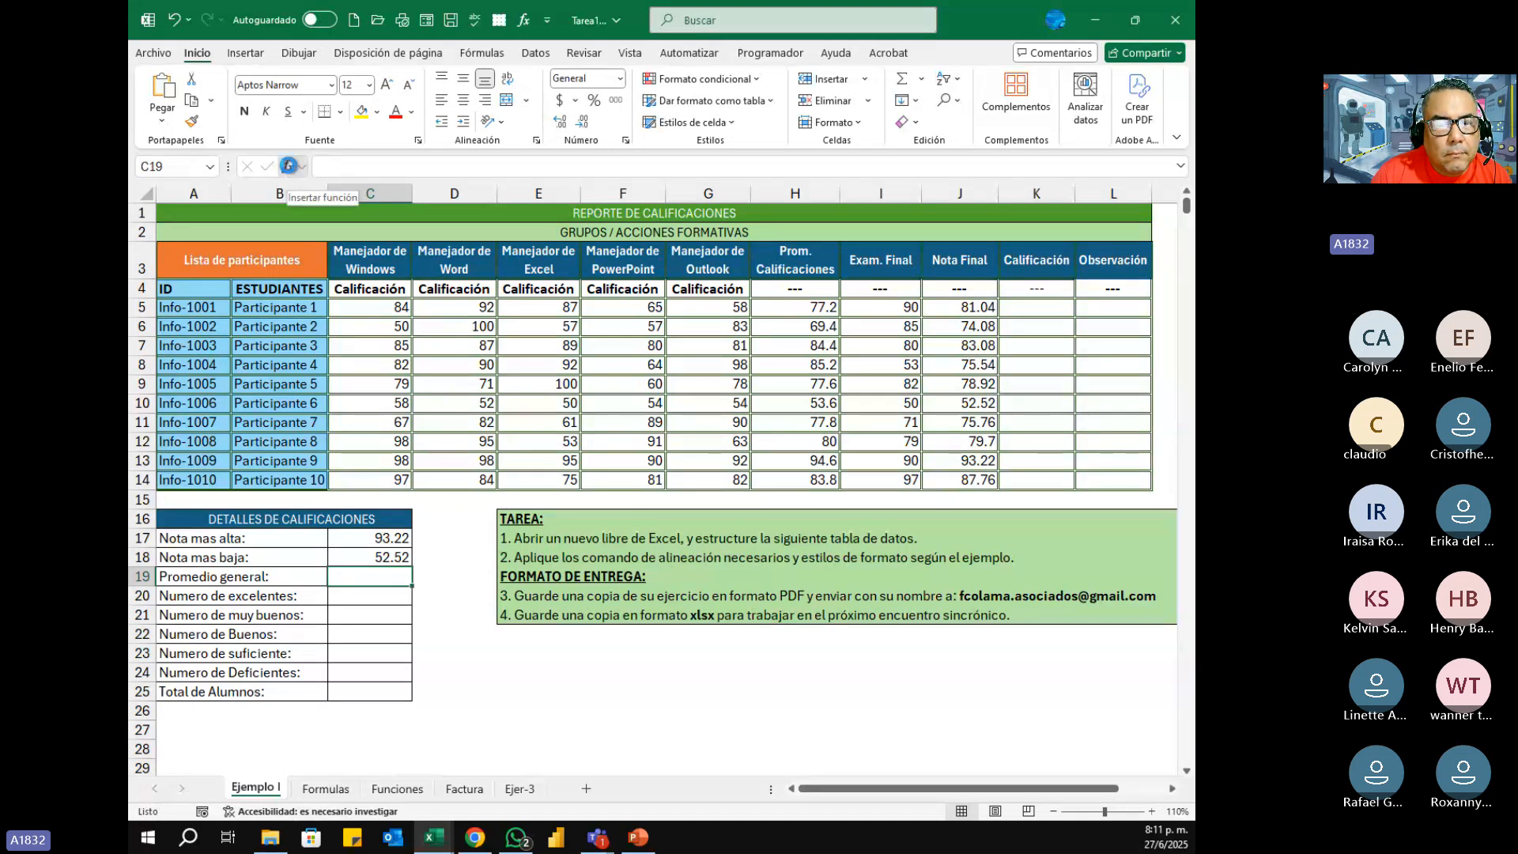
drag(451, 217, 472, 269)
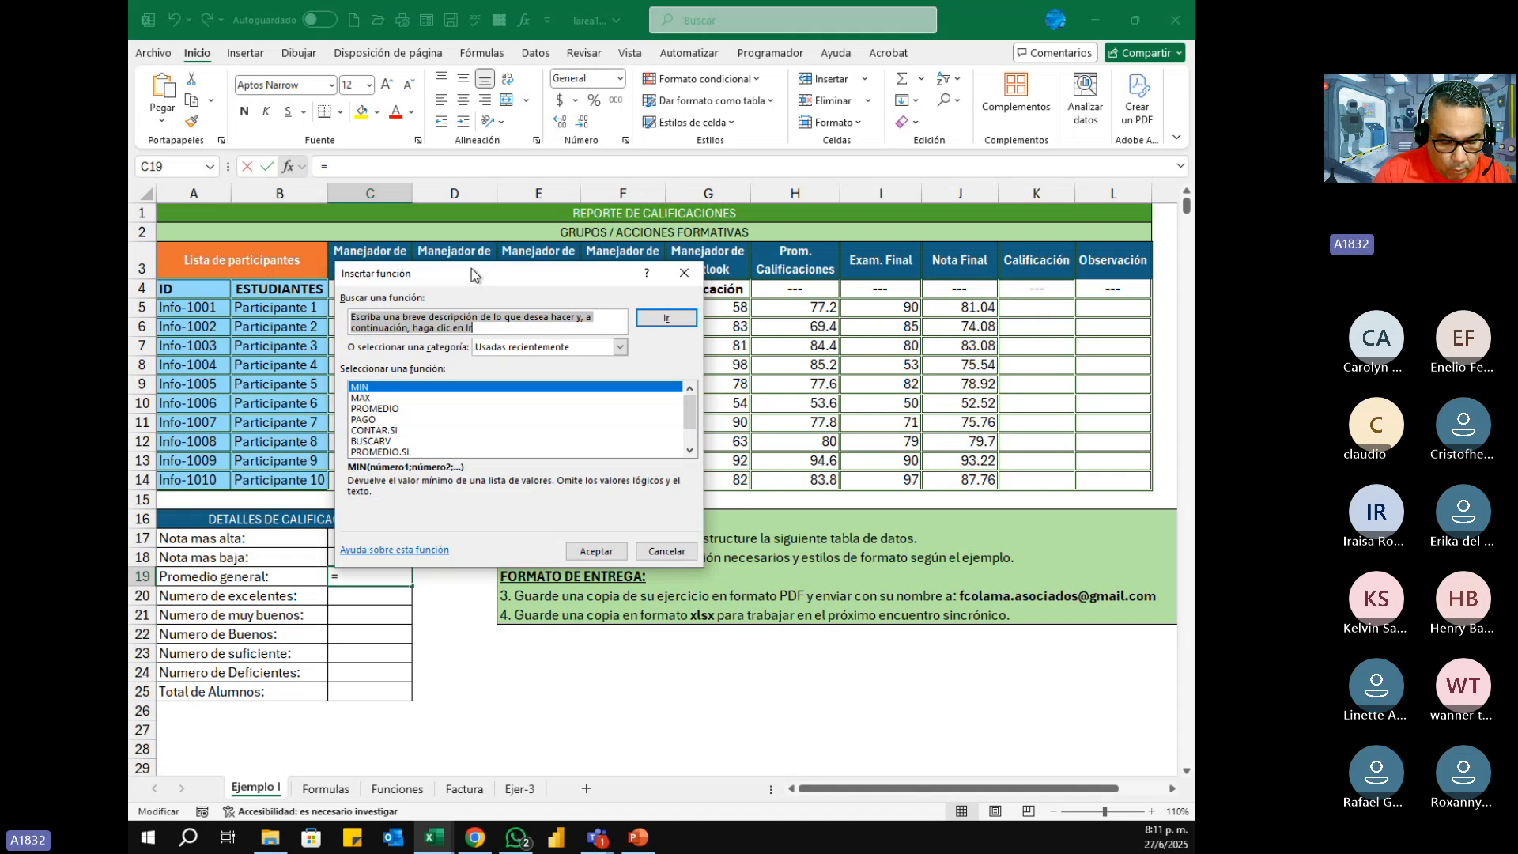
text(promedio)
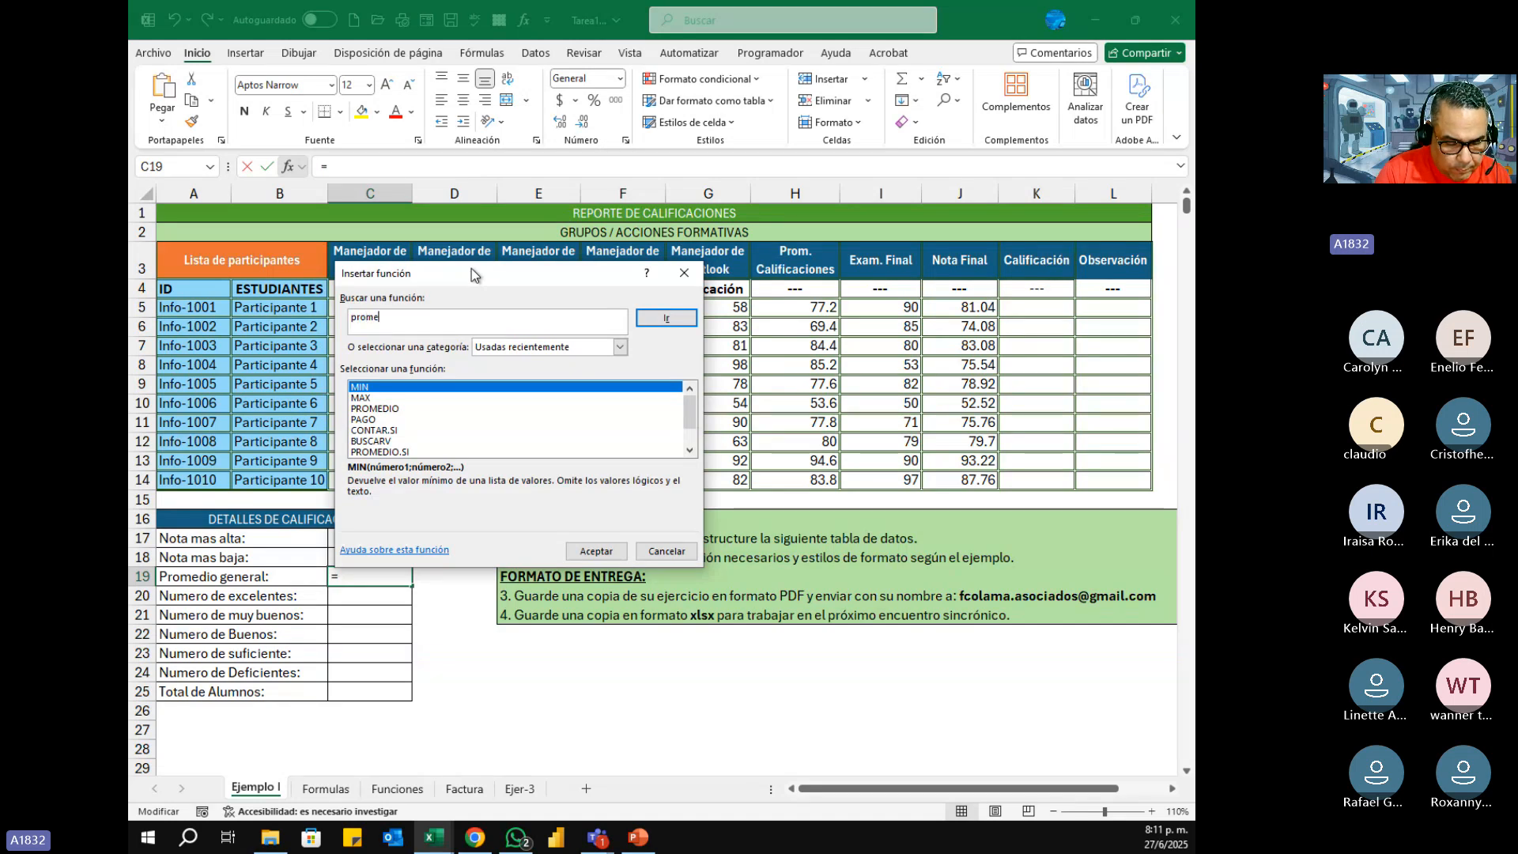
click(676, 317)
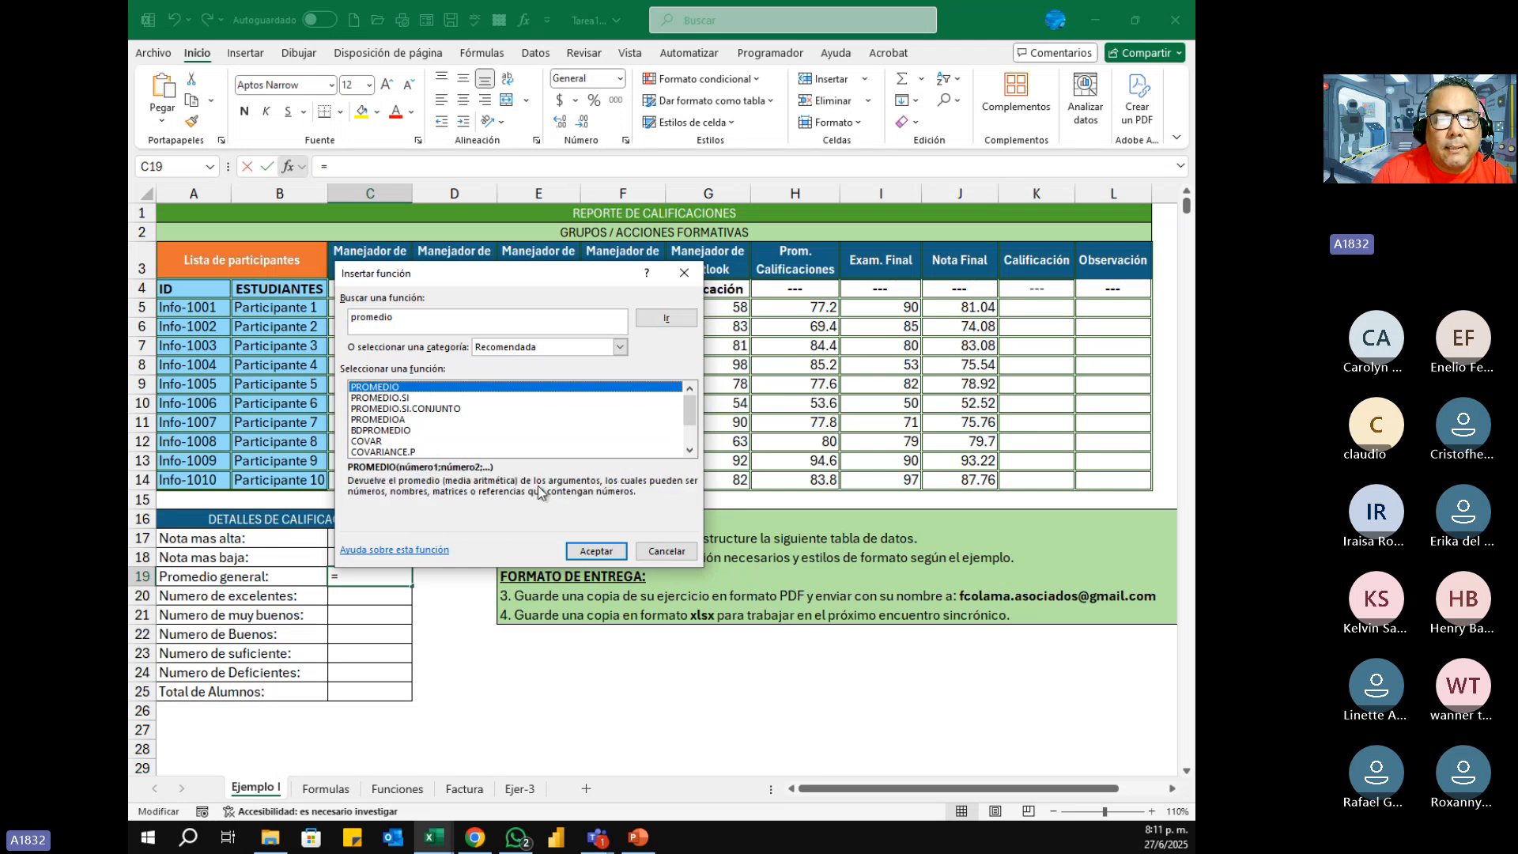
click(585, 551)
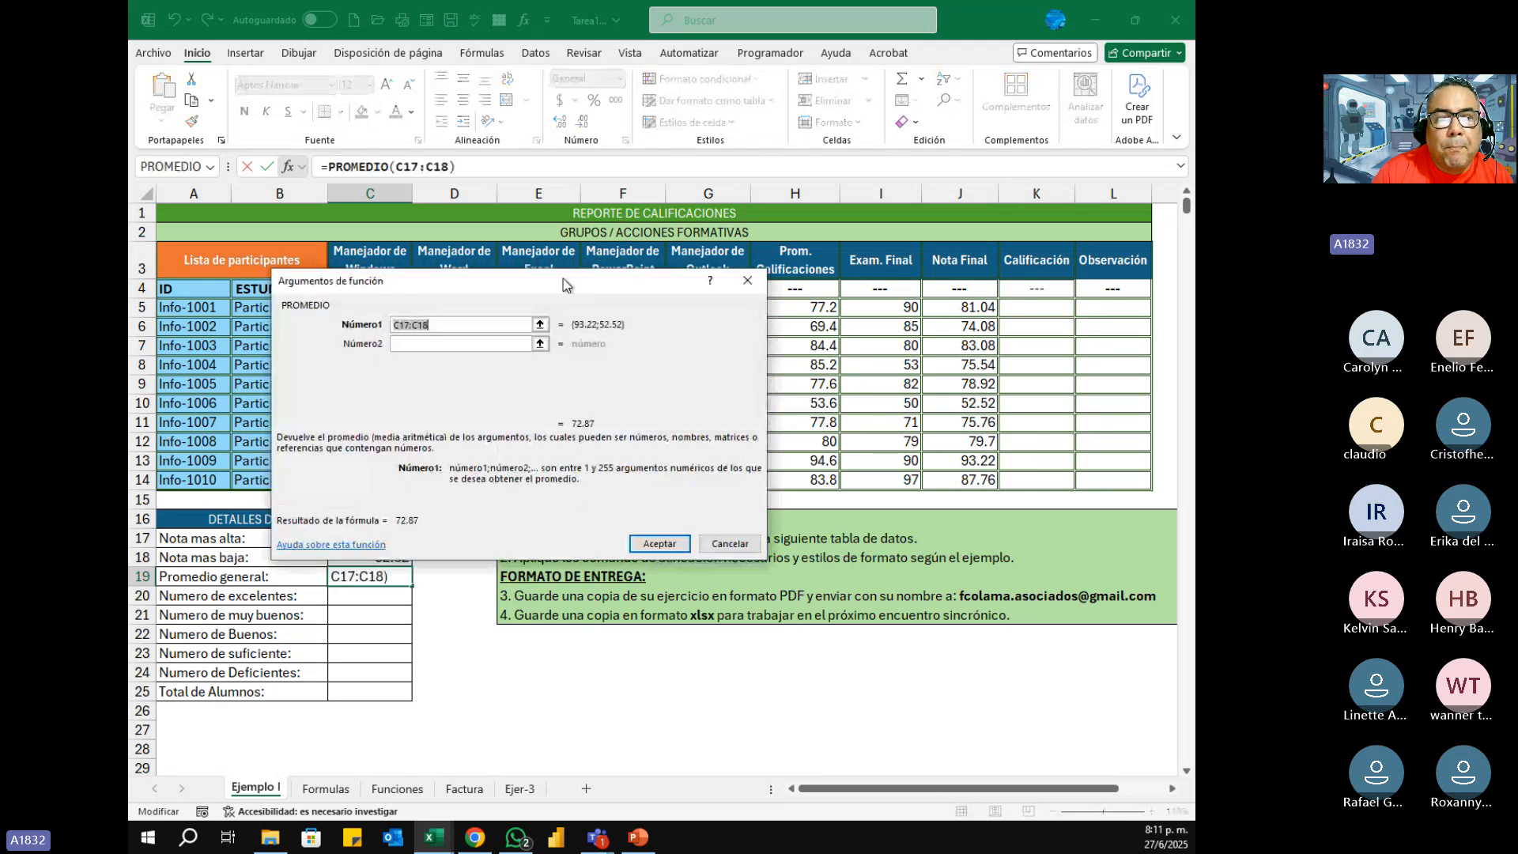
drag(565, 285, 529, 228)
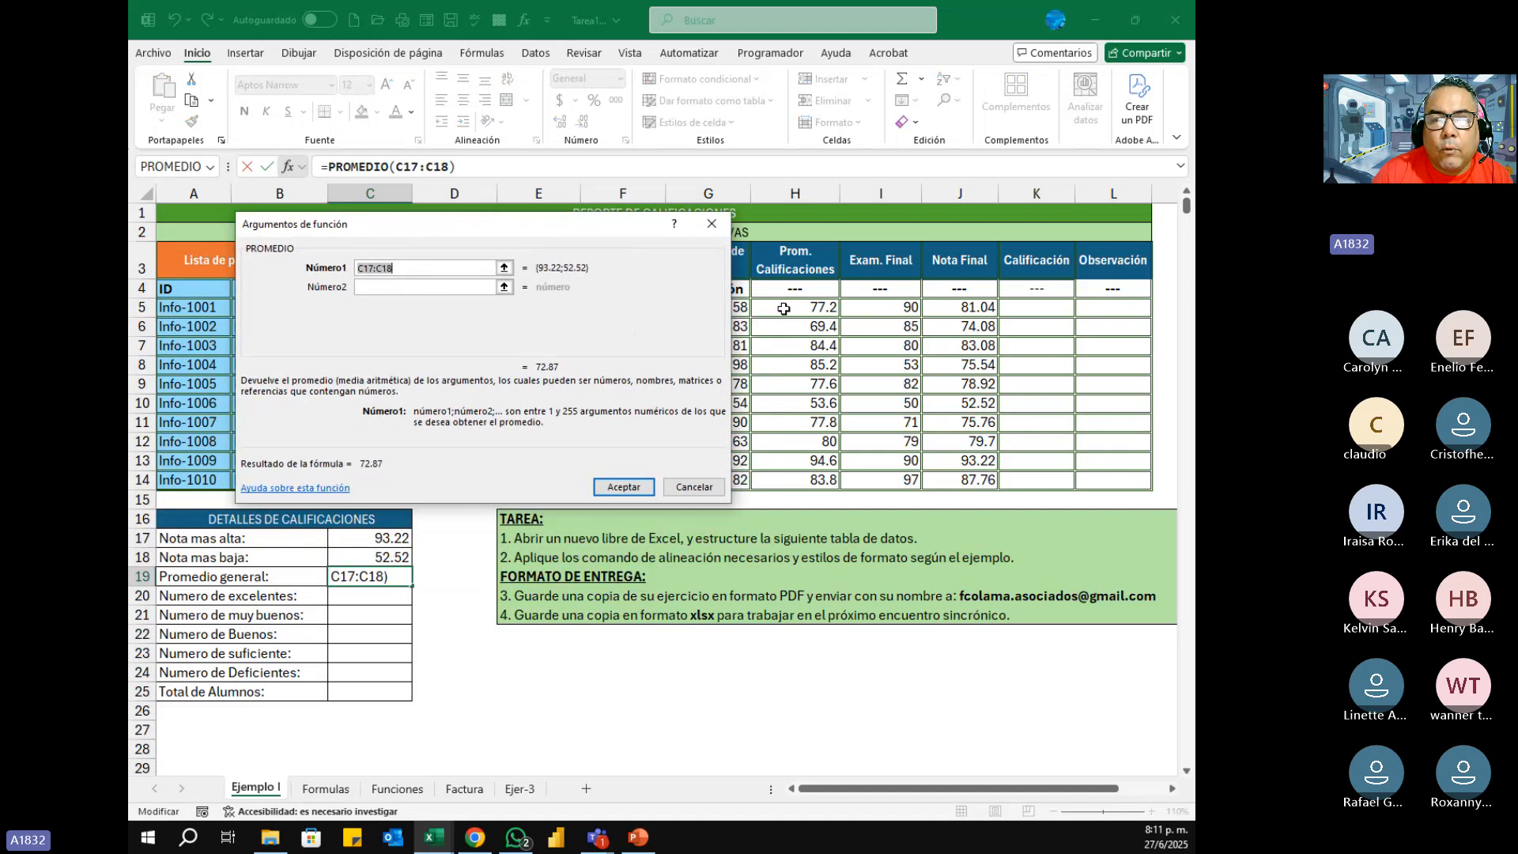
drag(783, 308, 794, 479)
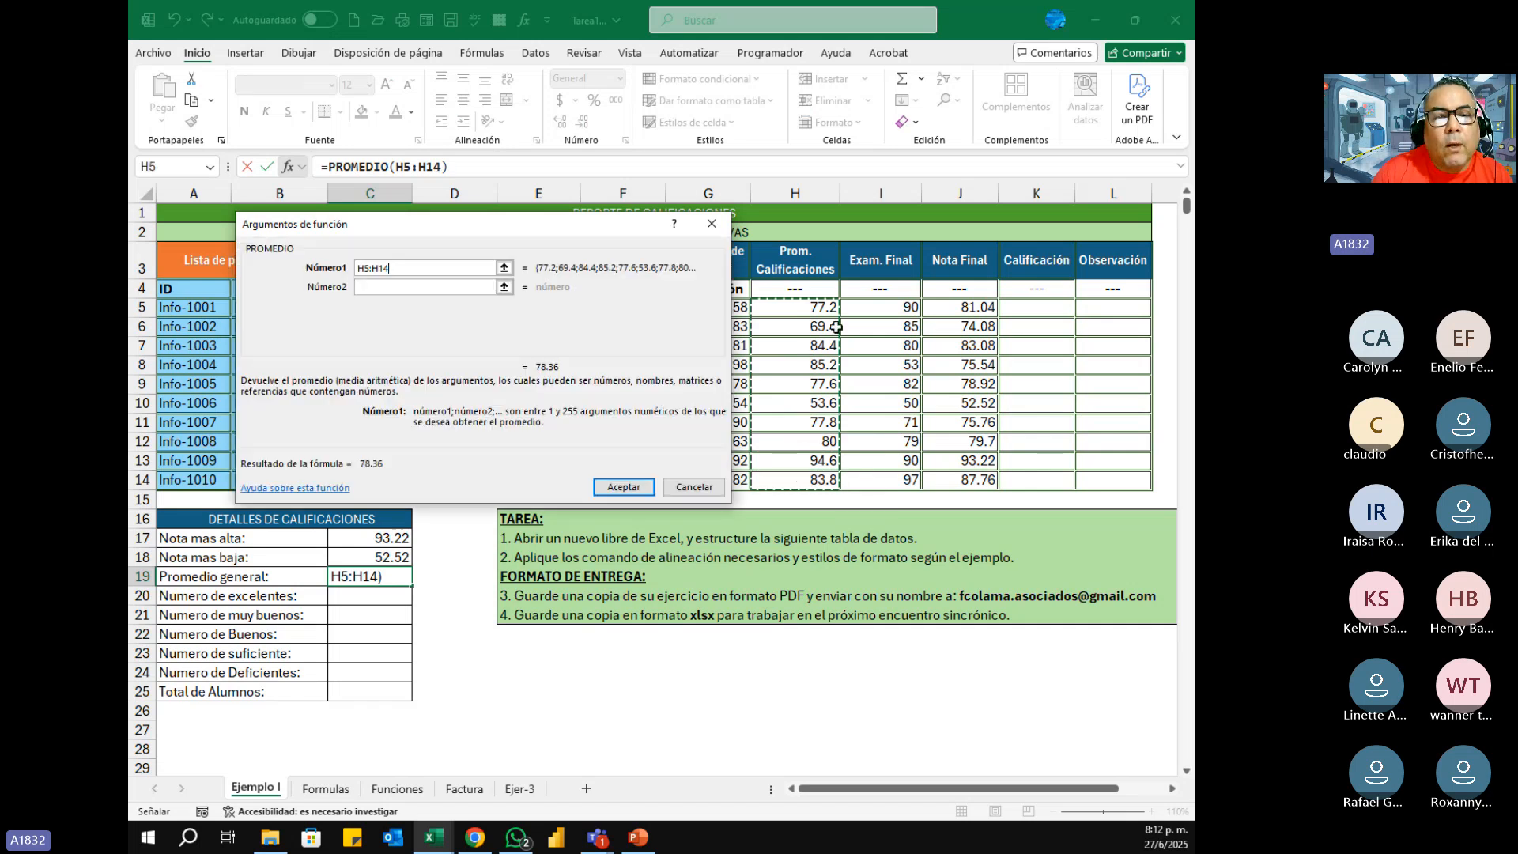
click(614, 484)
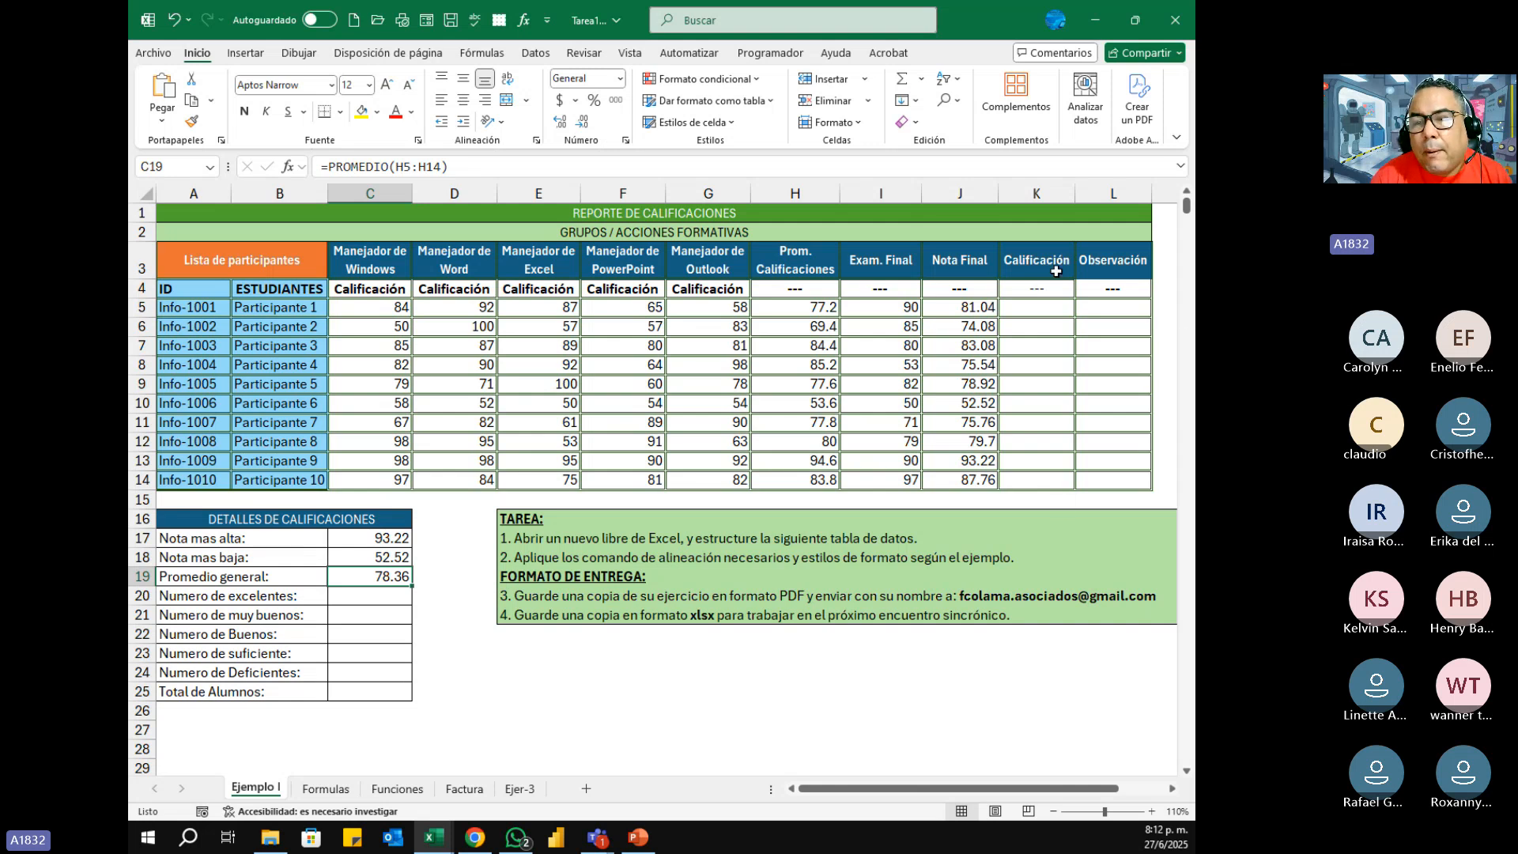
Step: Point out the empty Calificación and Observación cells K5:L14 and the grade-count cells C20:C24 by selecting them
drag(1034, 306, 1107, 479)
drag(1041, 307, 1102, 482)
drag(1042, 307, 1107, 480)
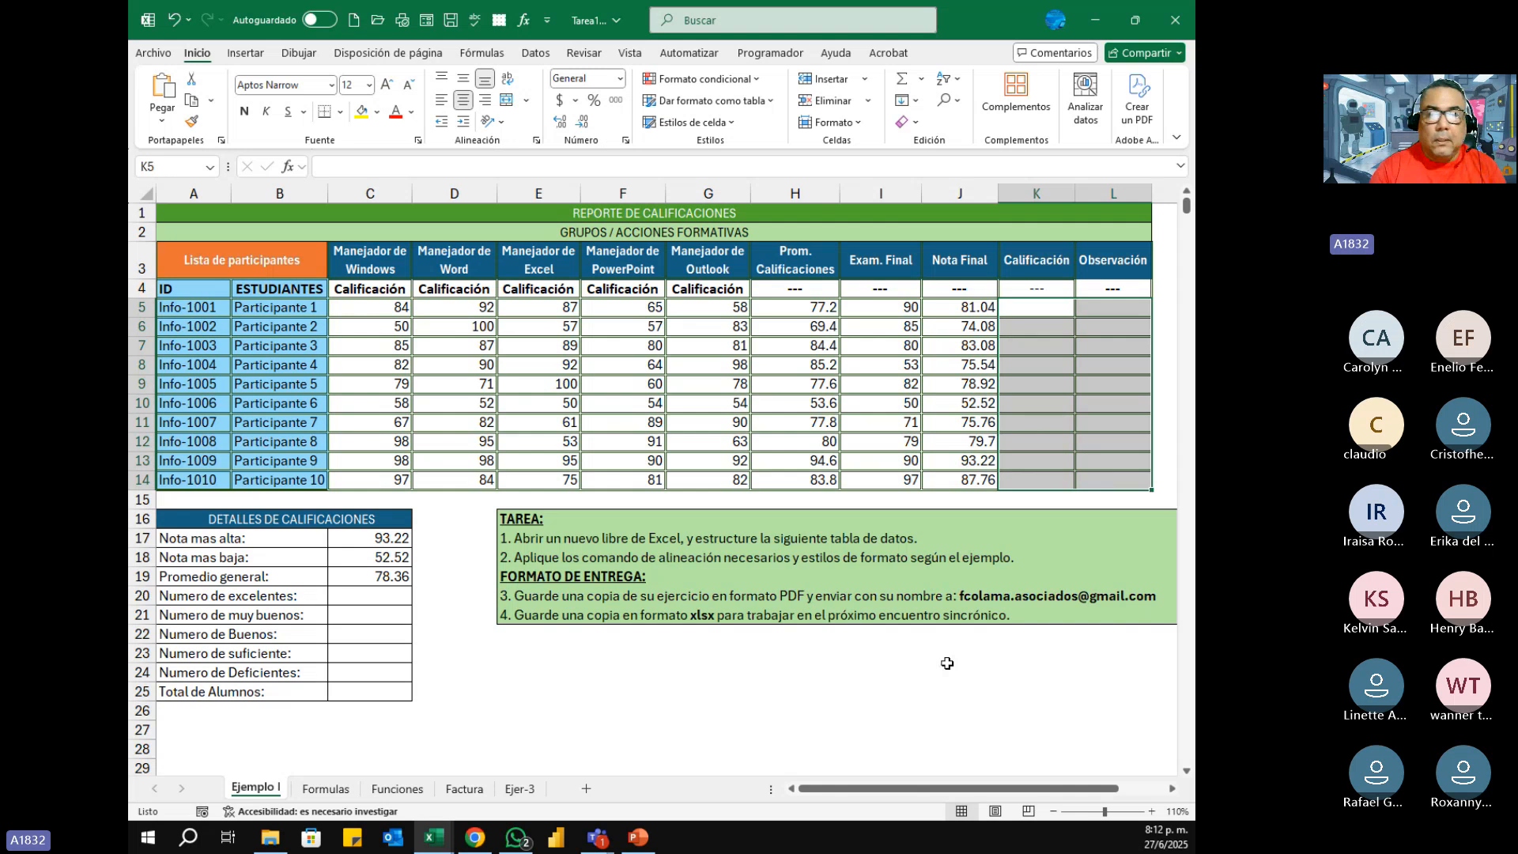
click(1064, 311)
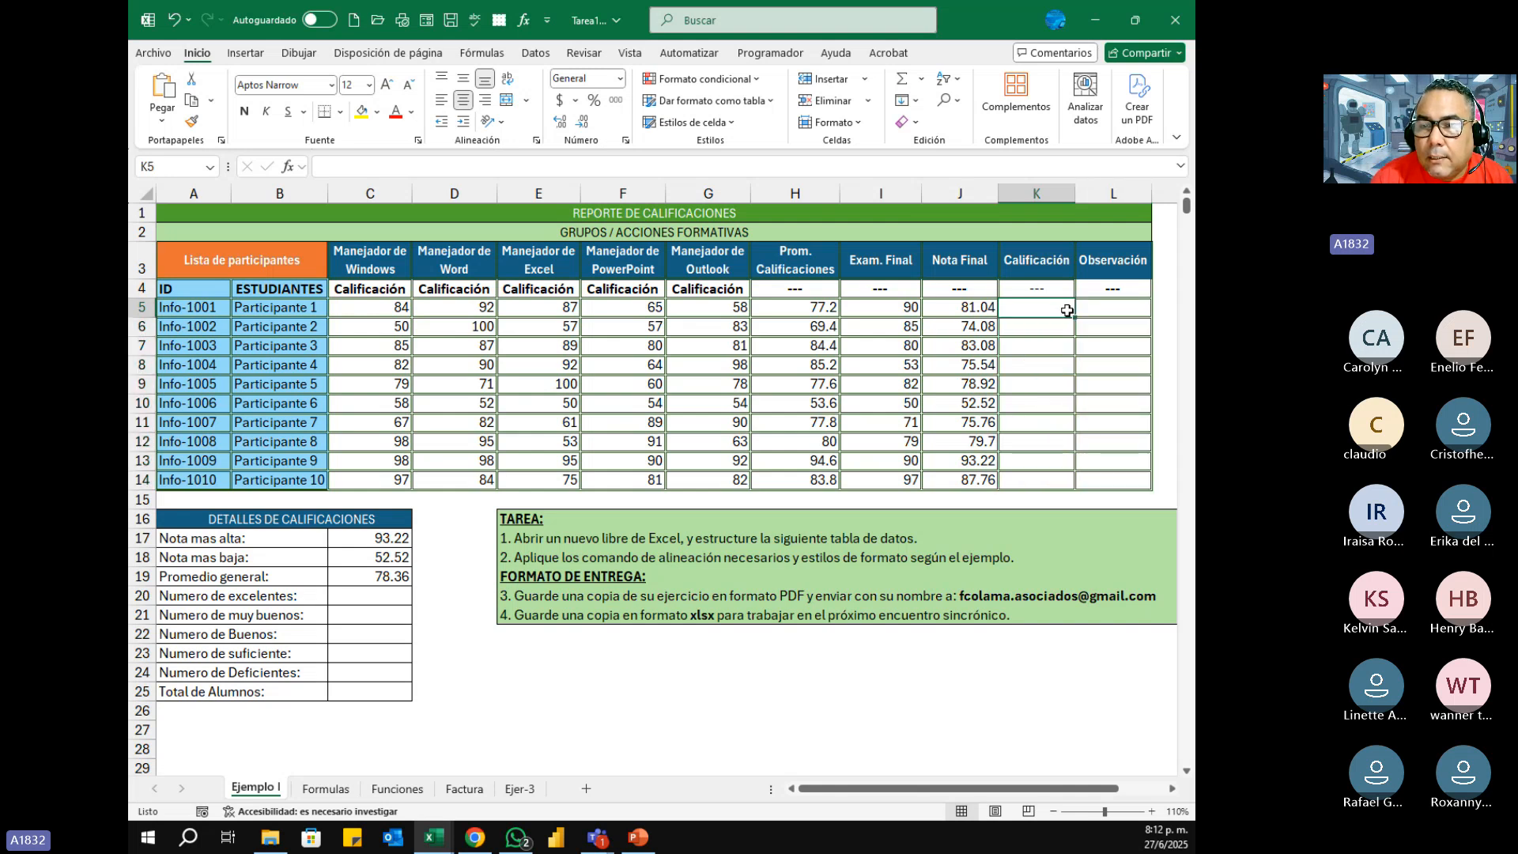
drag(1067, 310, 1107, 479)
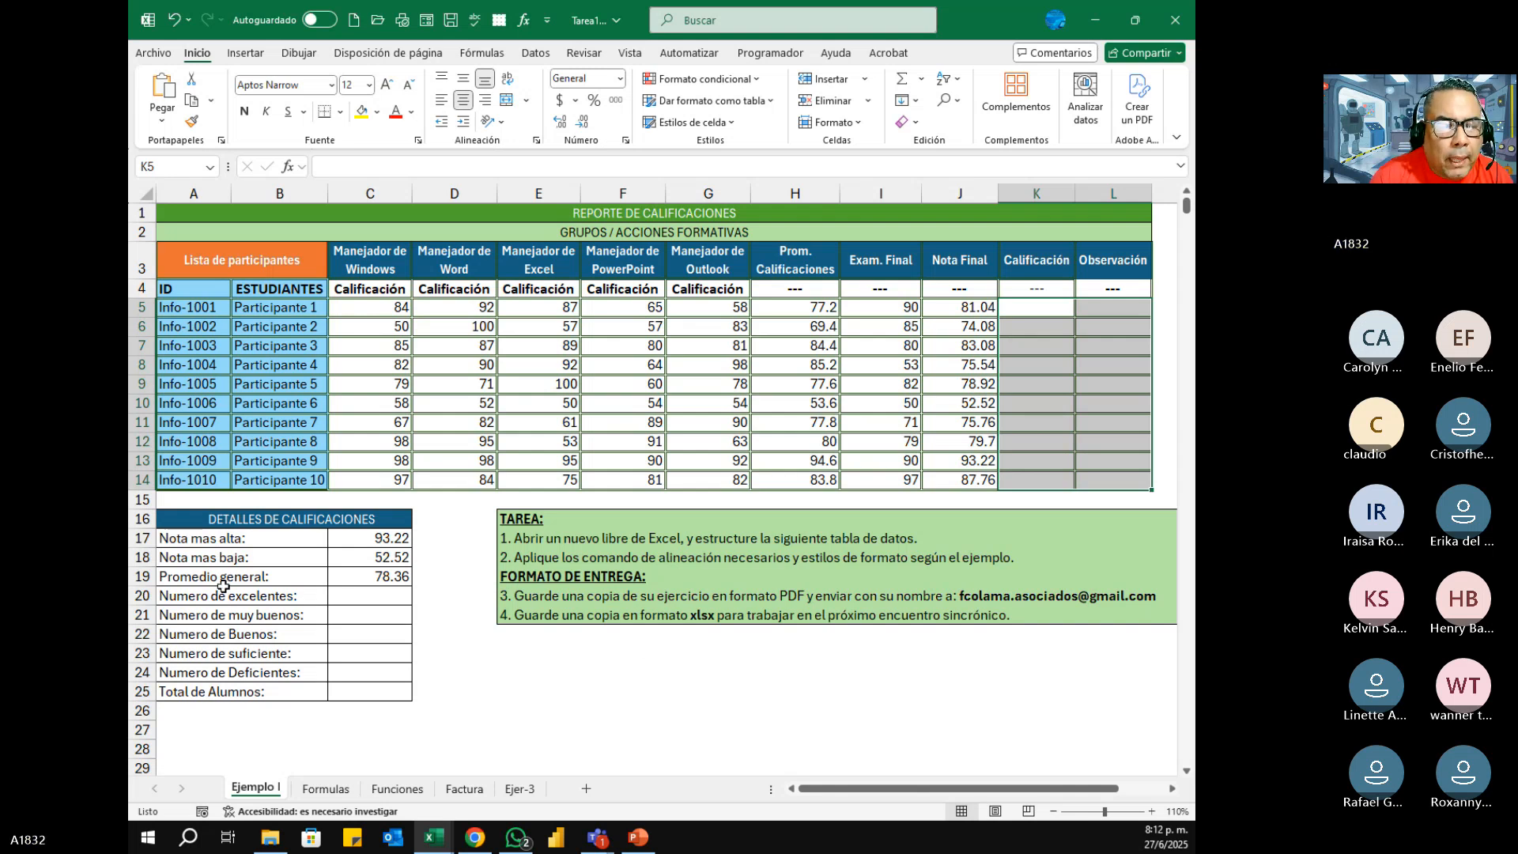
drag(347, 594, 353, 670)
drag(359, 597, 362, 672)
drag(1041, 309, 1111, 478)
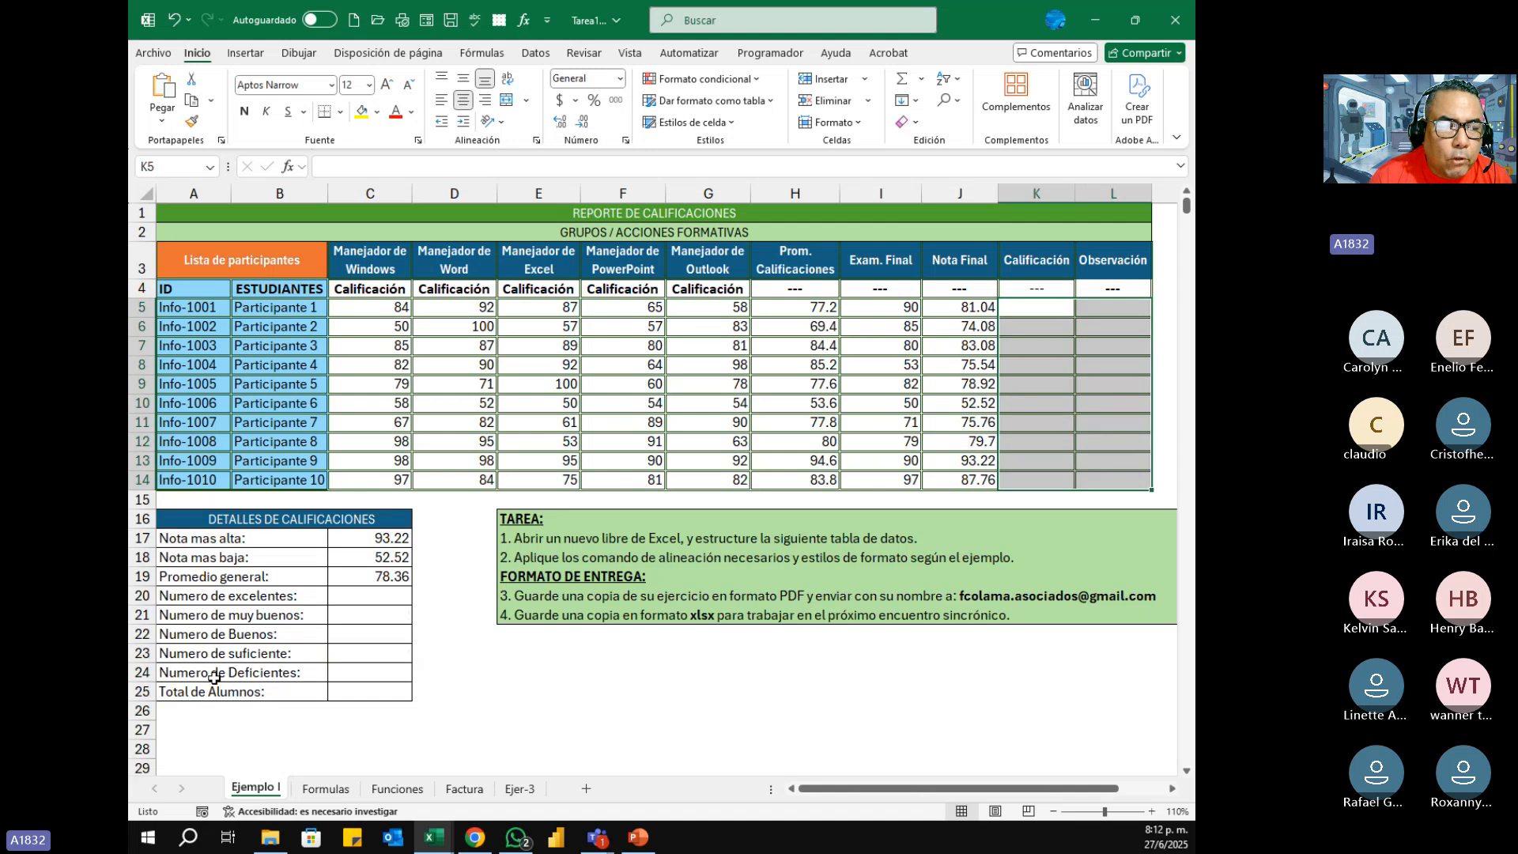
Step: Select the Total de Alumnos cell C25, review the counting functions in the Funciones sheet's table, and return to Ejemplo I
click(358, 694)
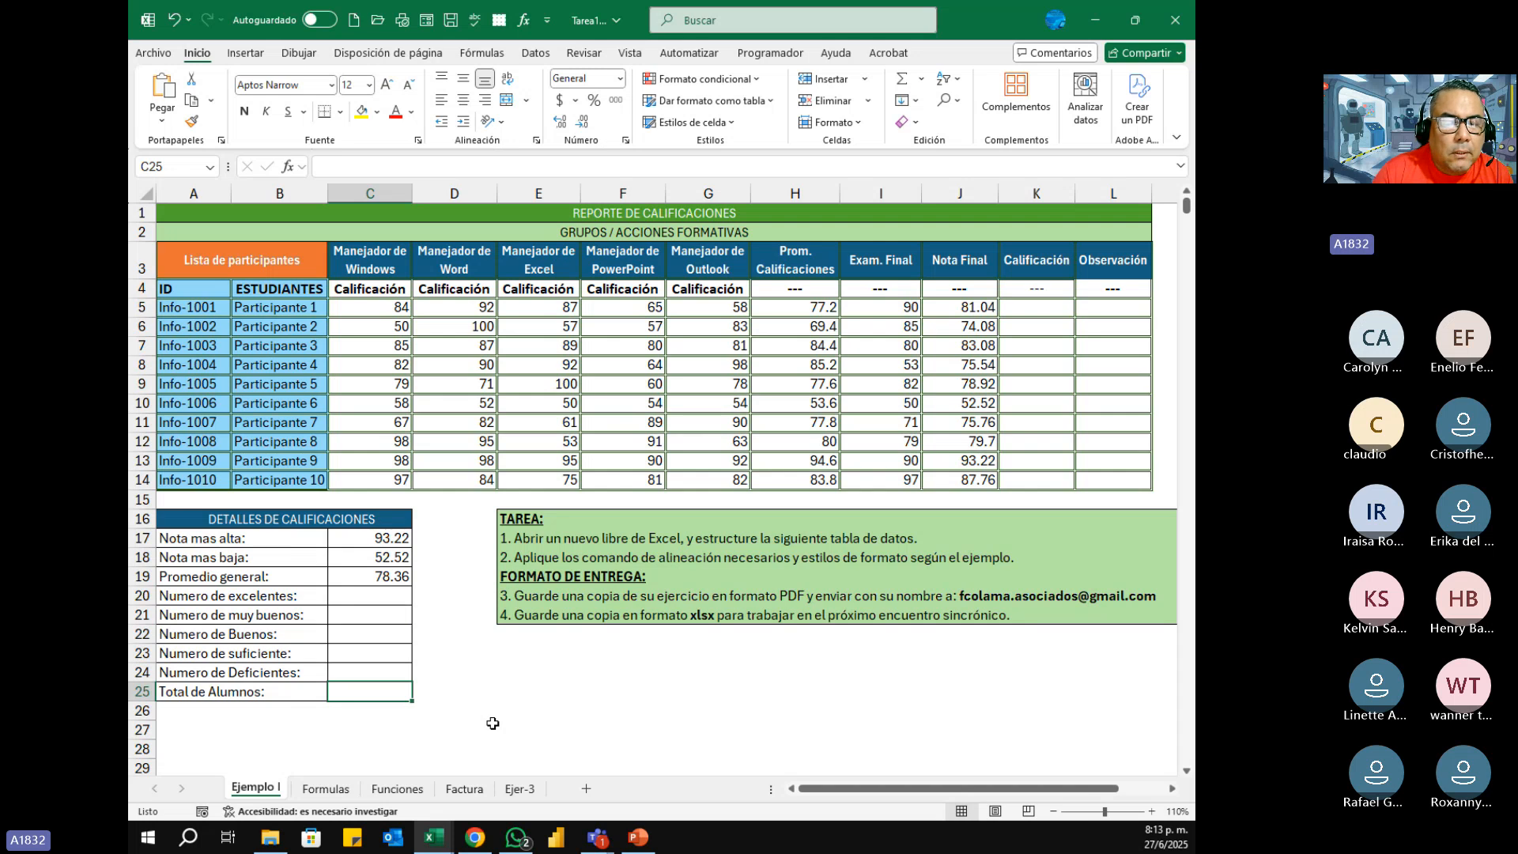
click(397, 790)
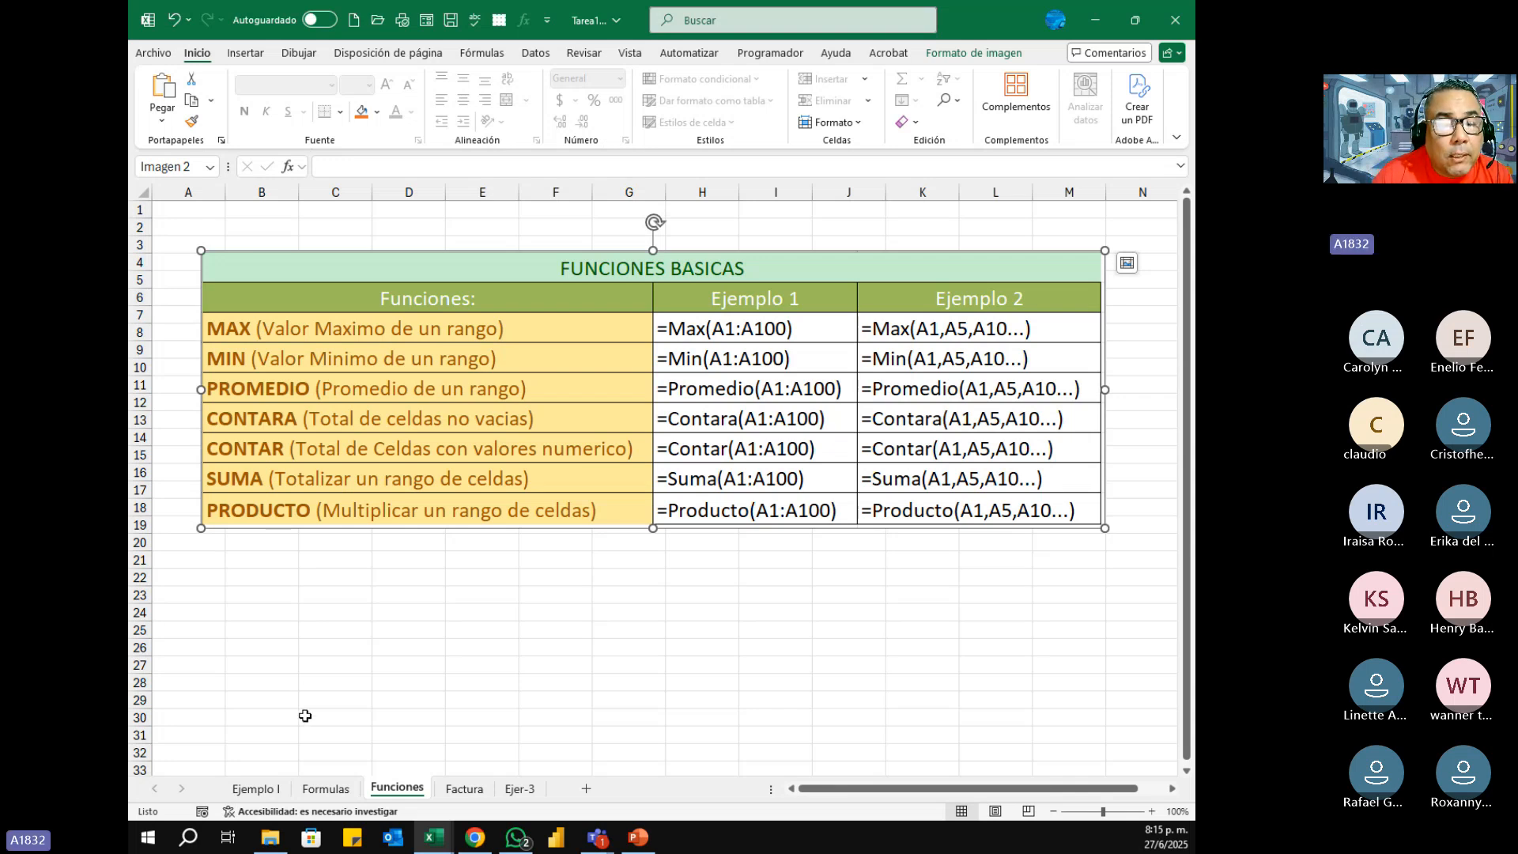
key(ctrl+Page_Up)
key(ctrl+Page_Up)
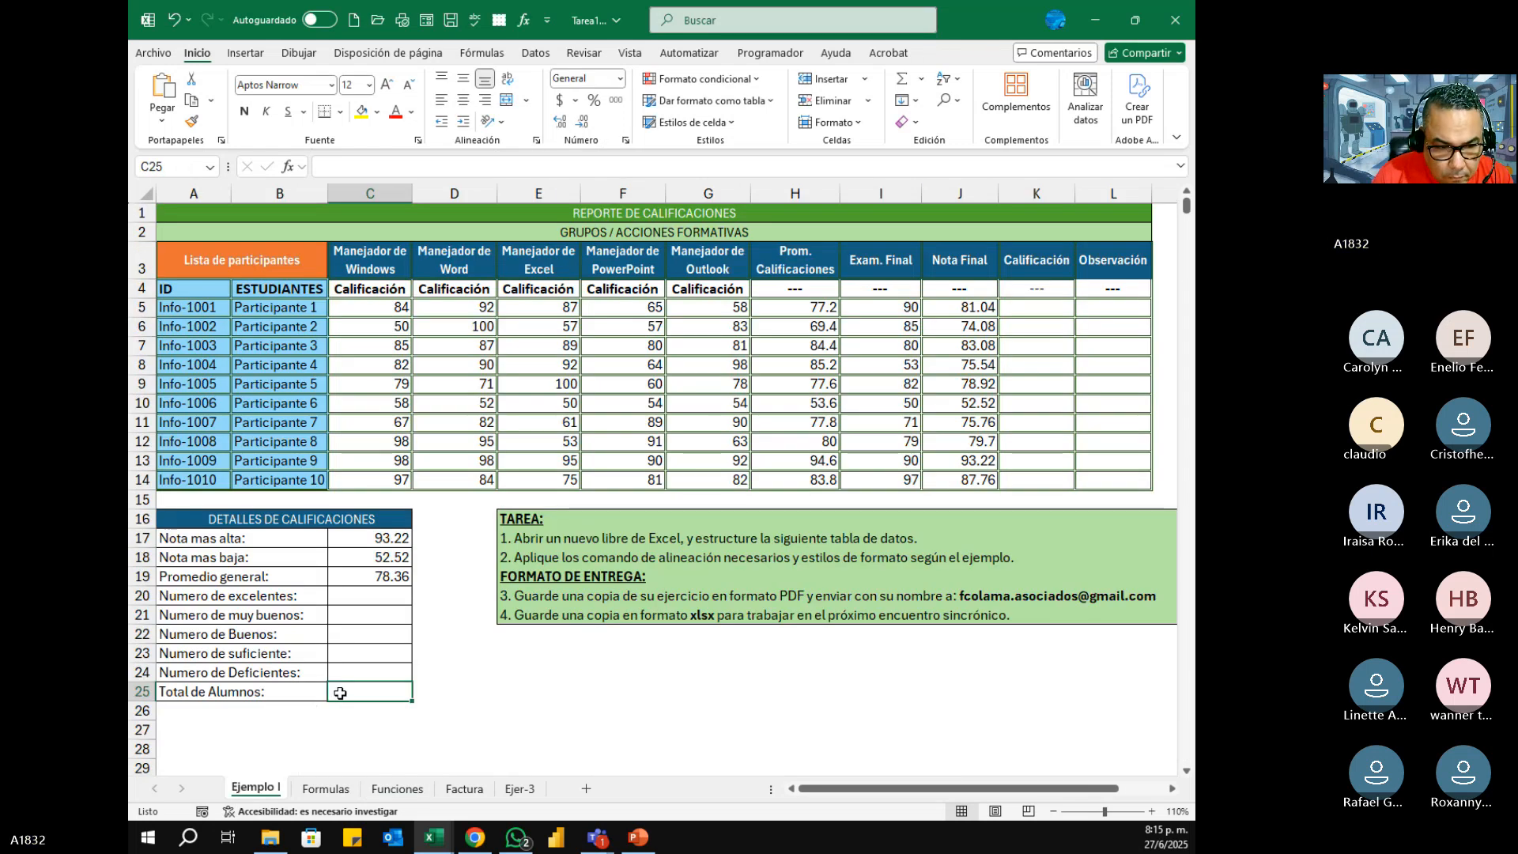
Step: Calculate Total de Alumnos in C25 by inserting the CONTARA function over the ESTUDIANTES cells B5:B14
click(288, 166)
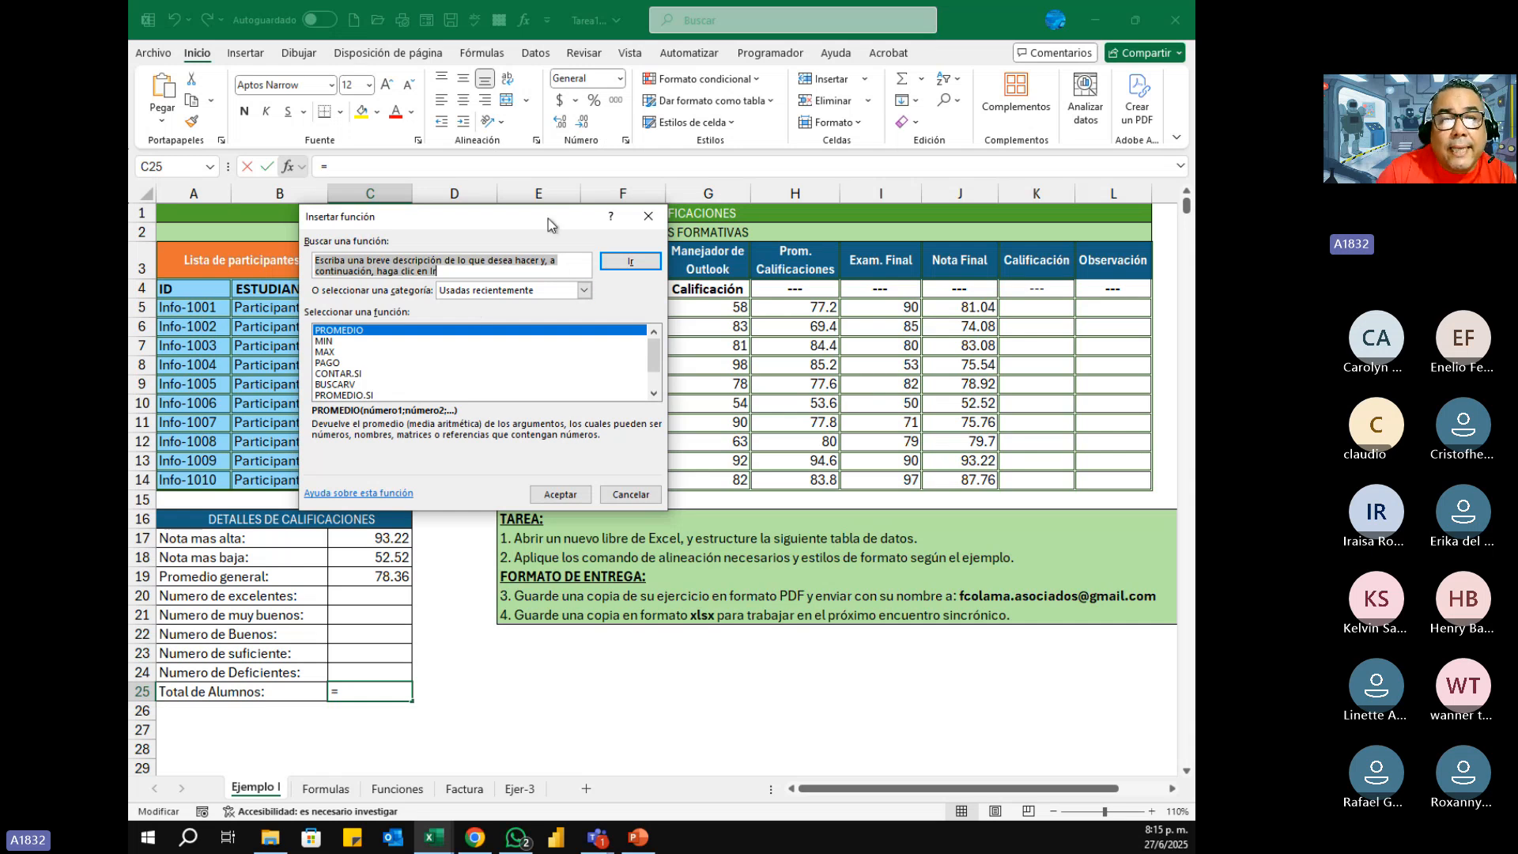
drag(540, 213, 700, 273)
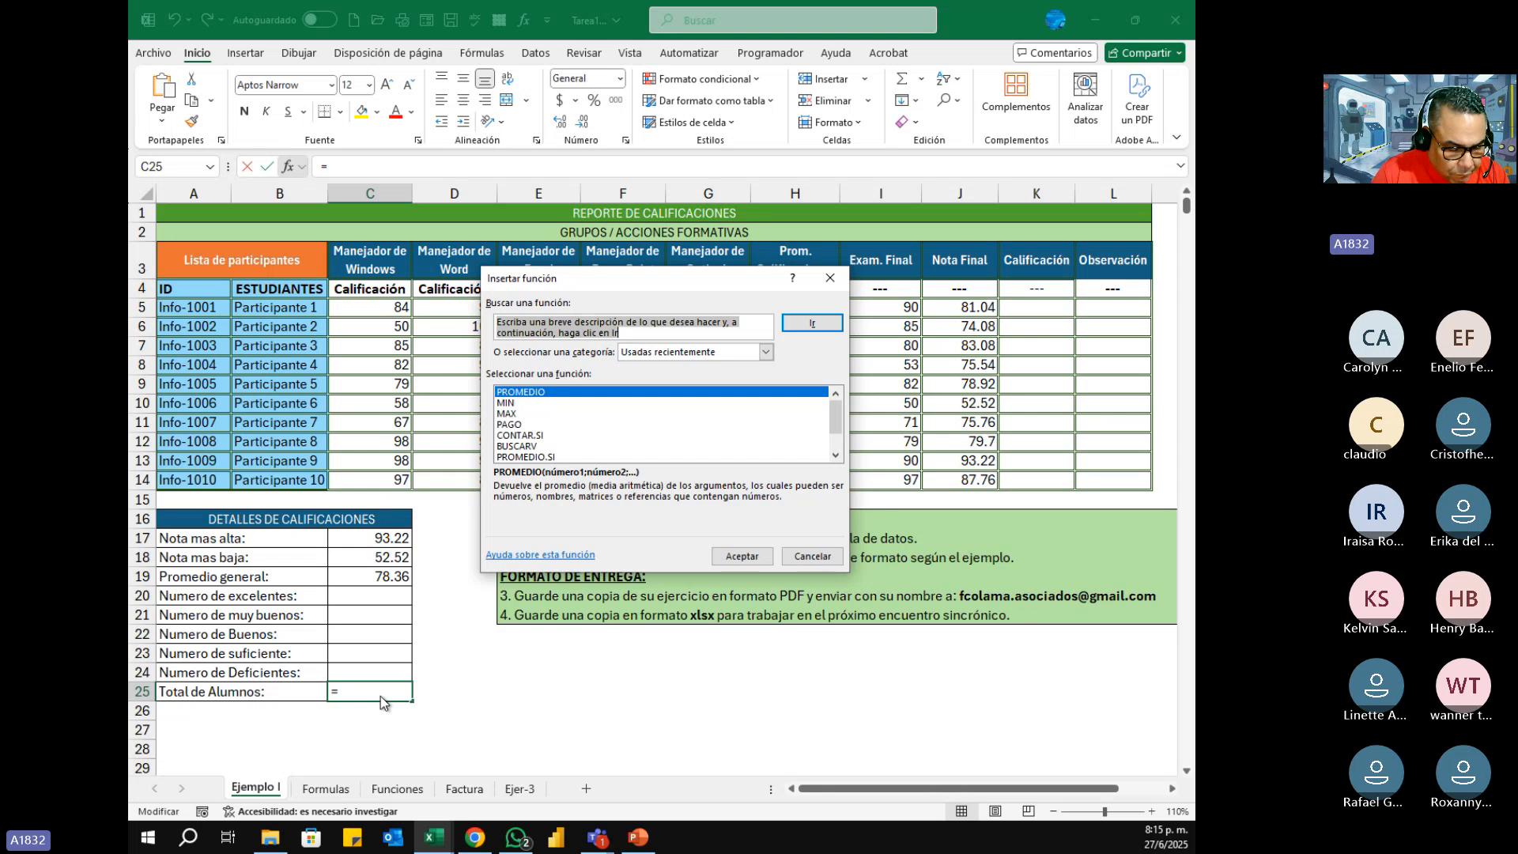
text(contar)
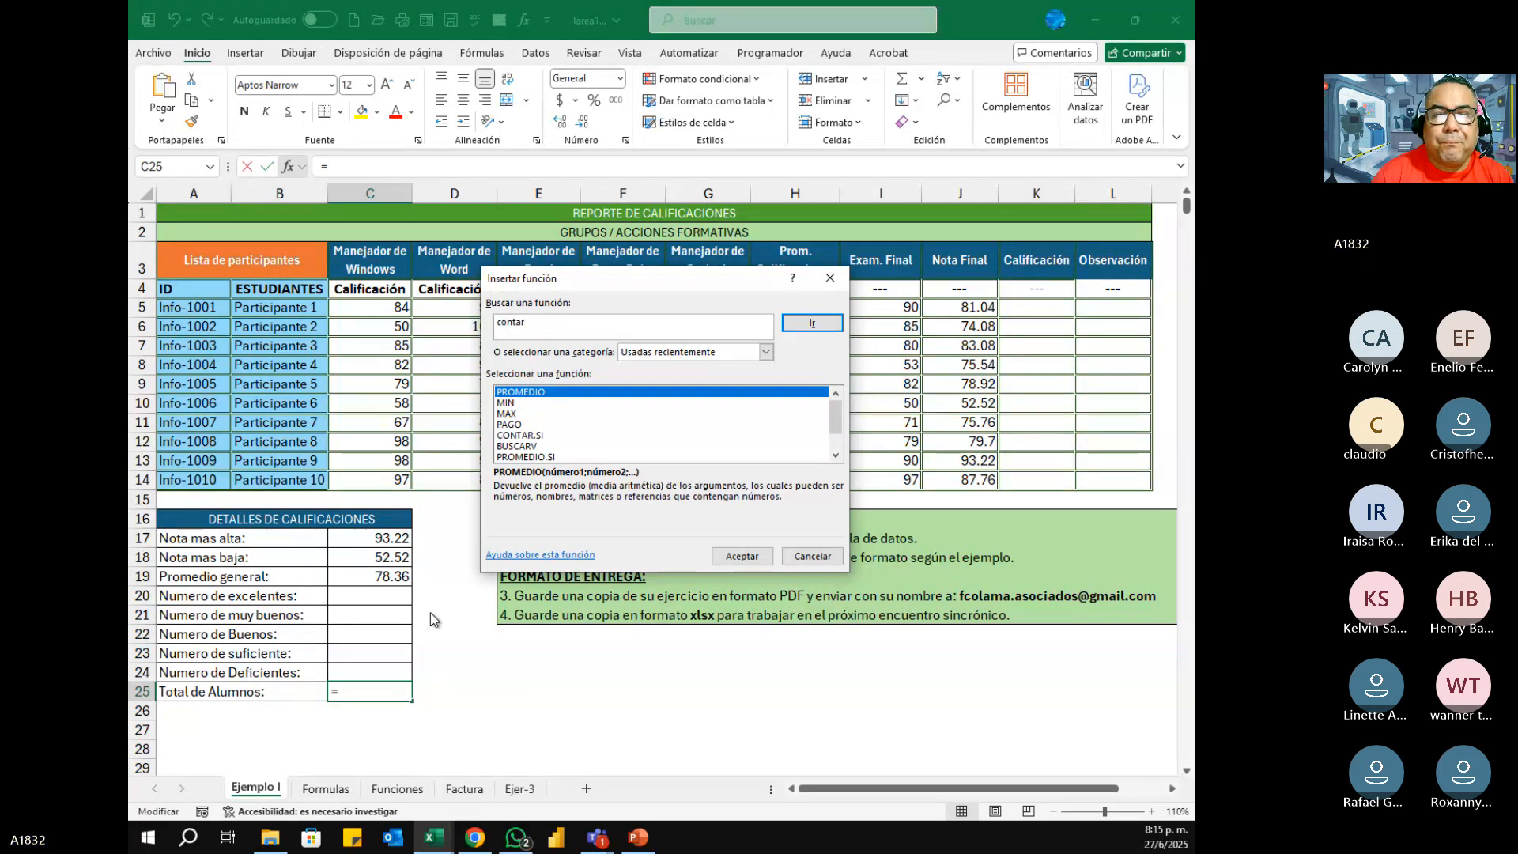
click(827, 324)
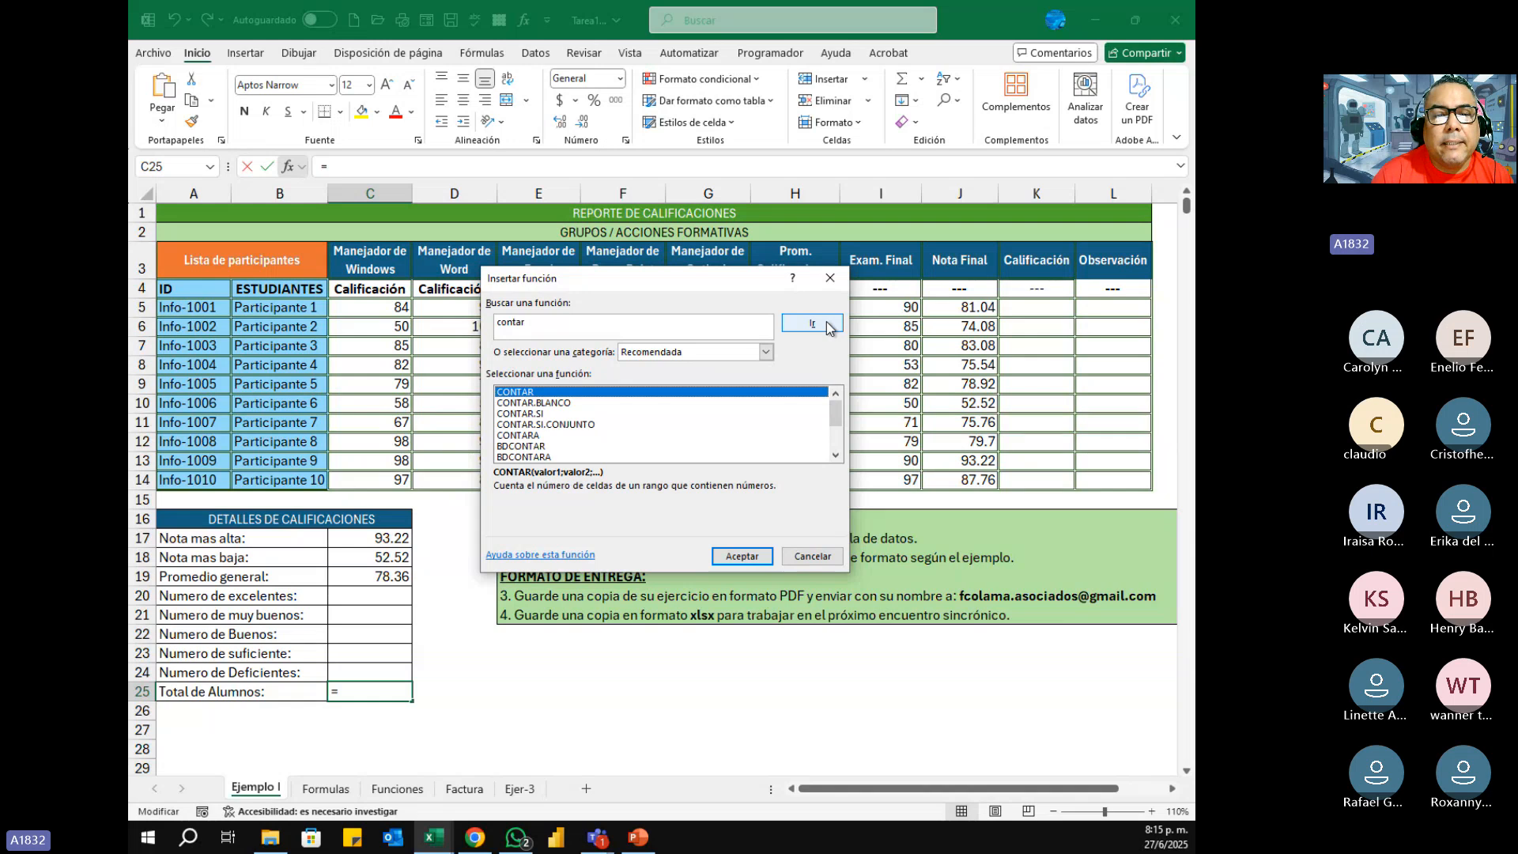
click(514, 435)
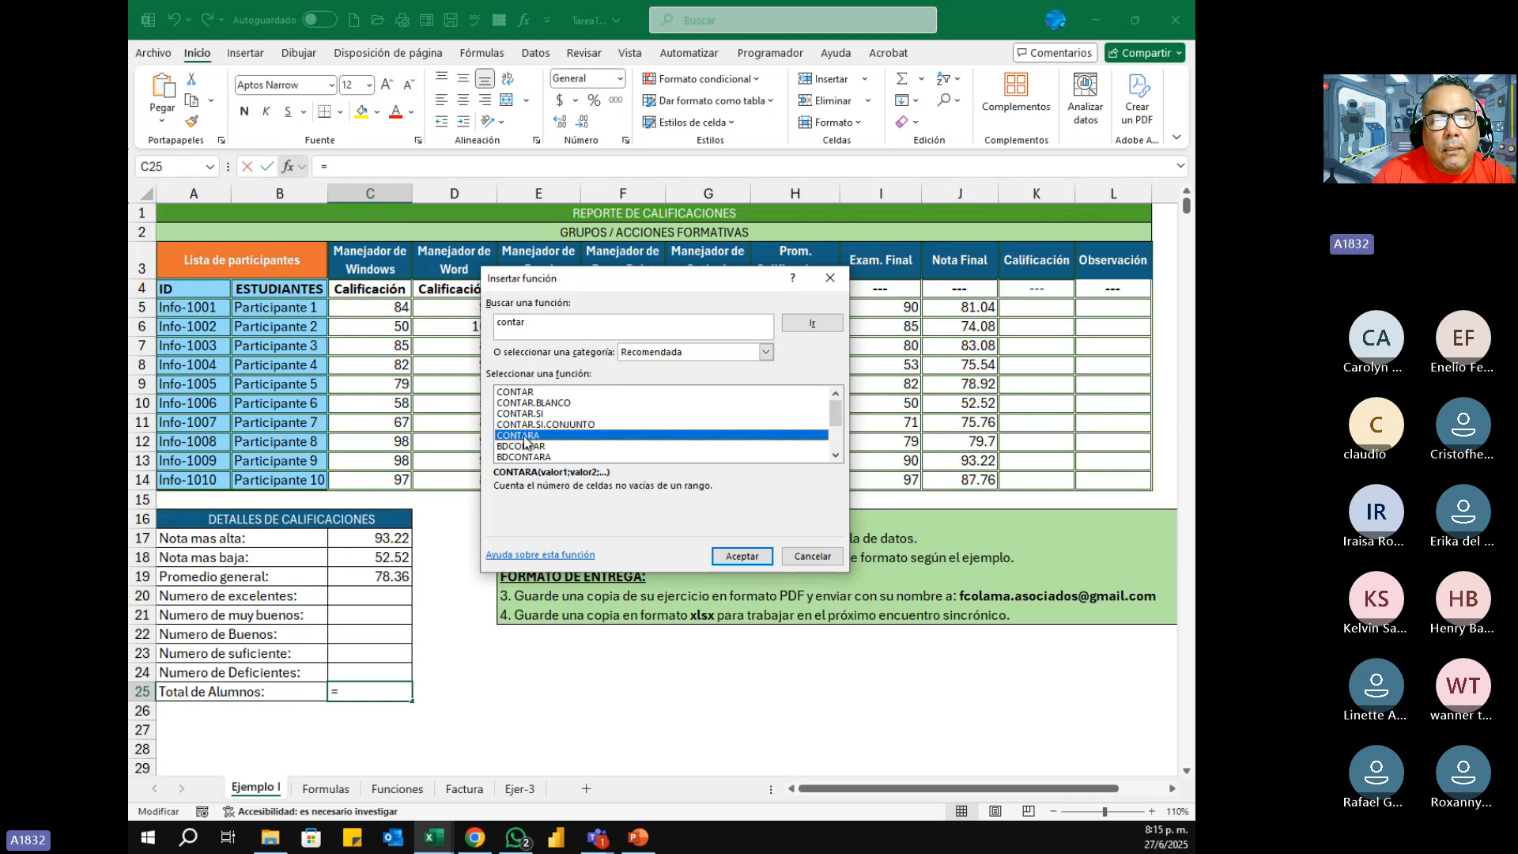
click(727, 555)
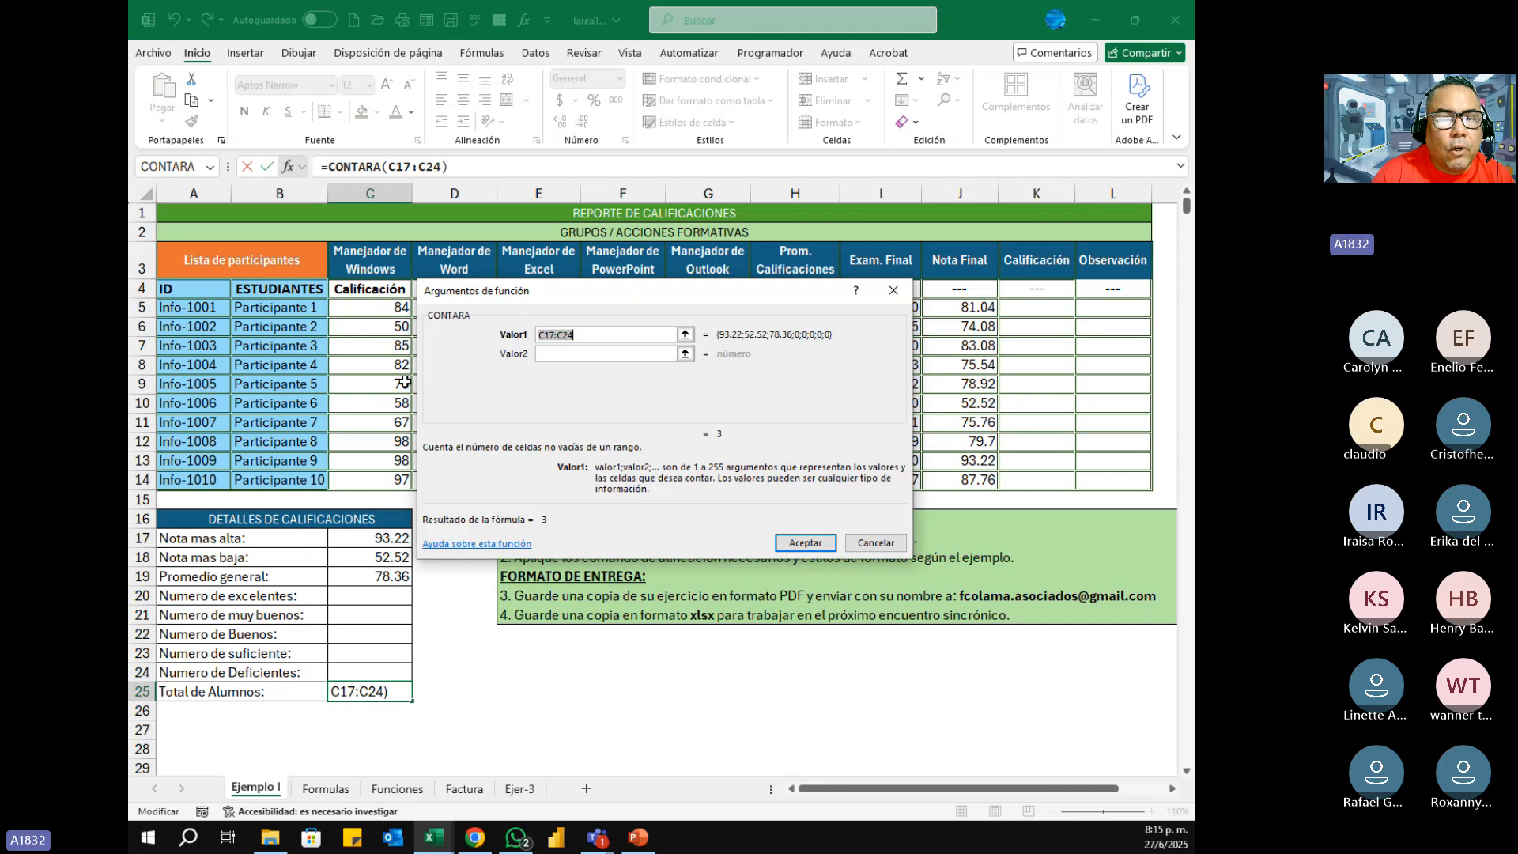
click(309, 311)
drag(310, 312, 303, 472)
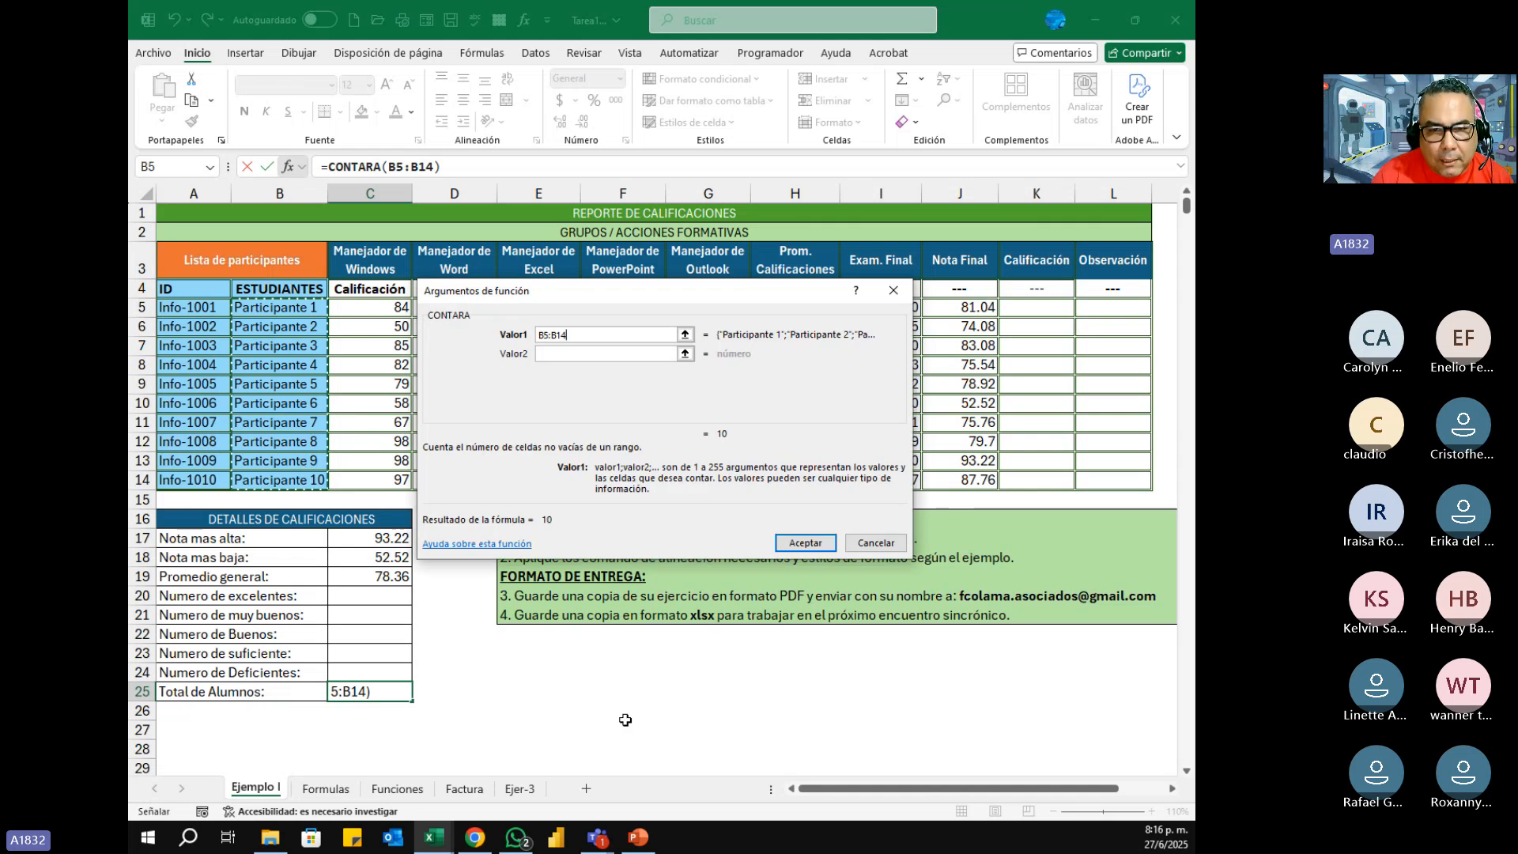
click(805, 542)
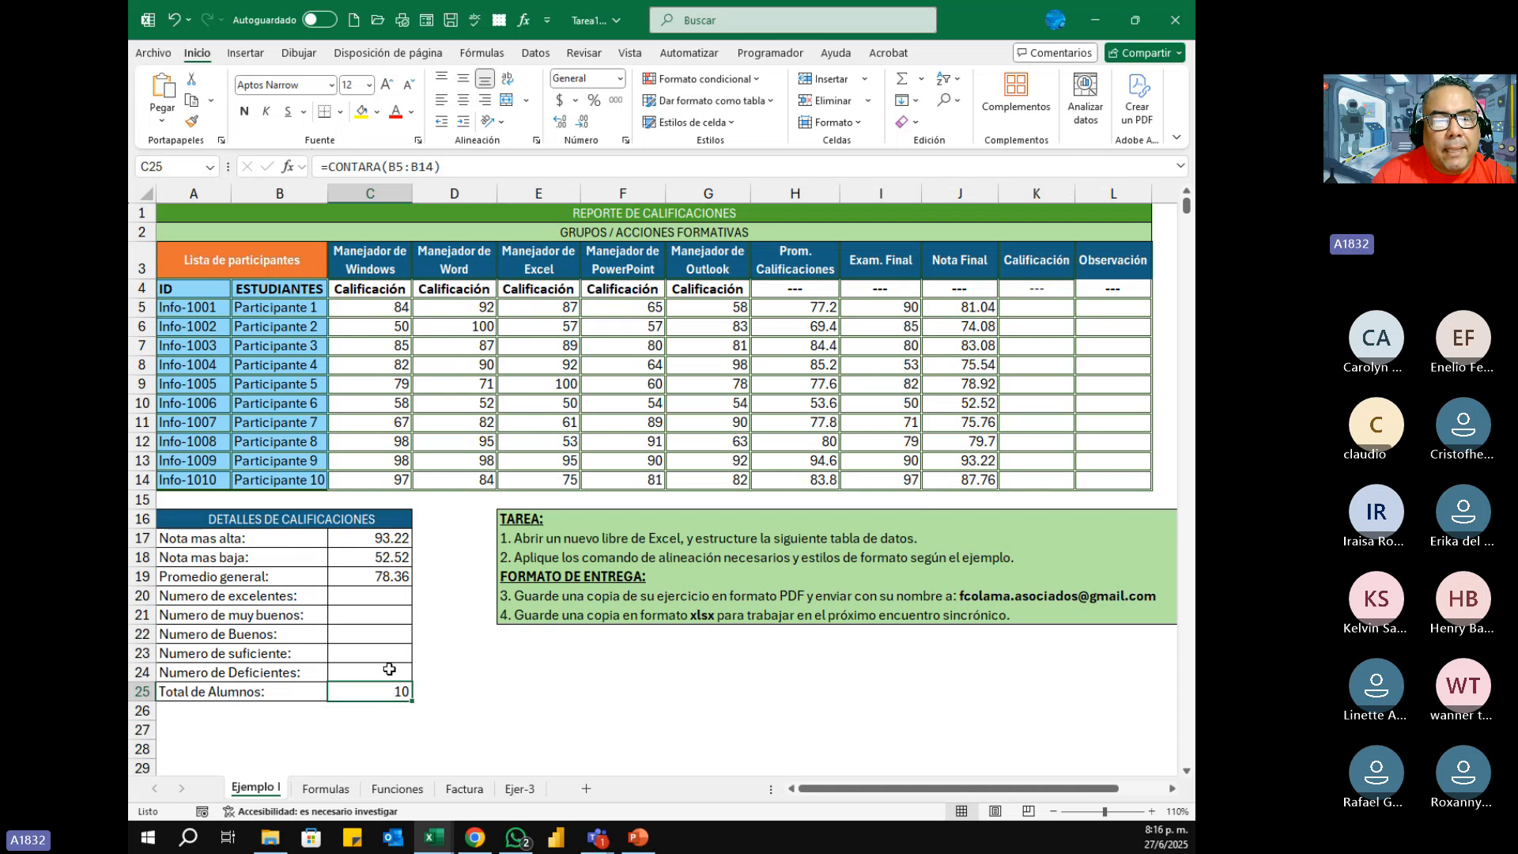
Step: Try CONTAR instead of CONTARA in C25's formula and point out the participant names in B5:B14
click(388, 669)
click(382, 689)
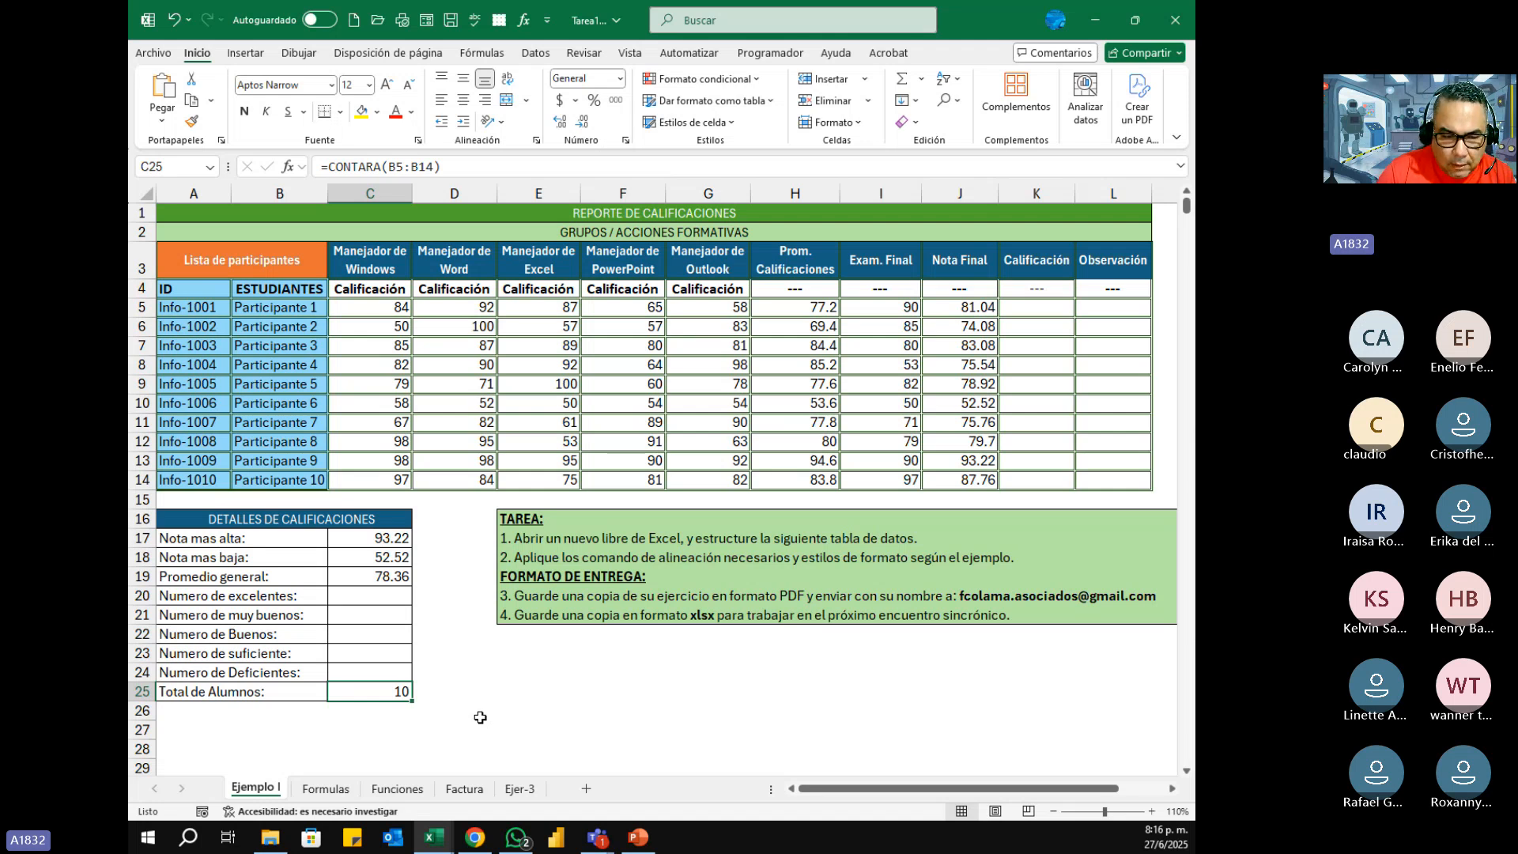
key(F2)
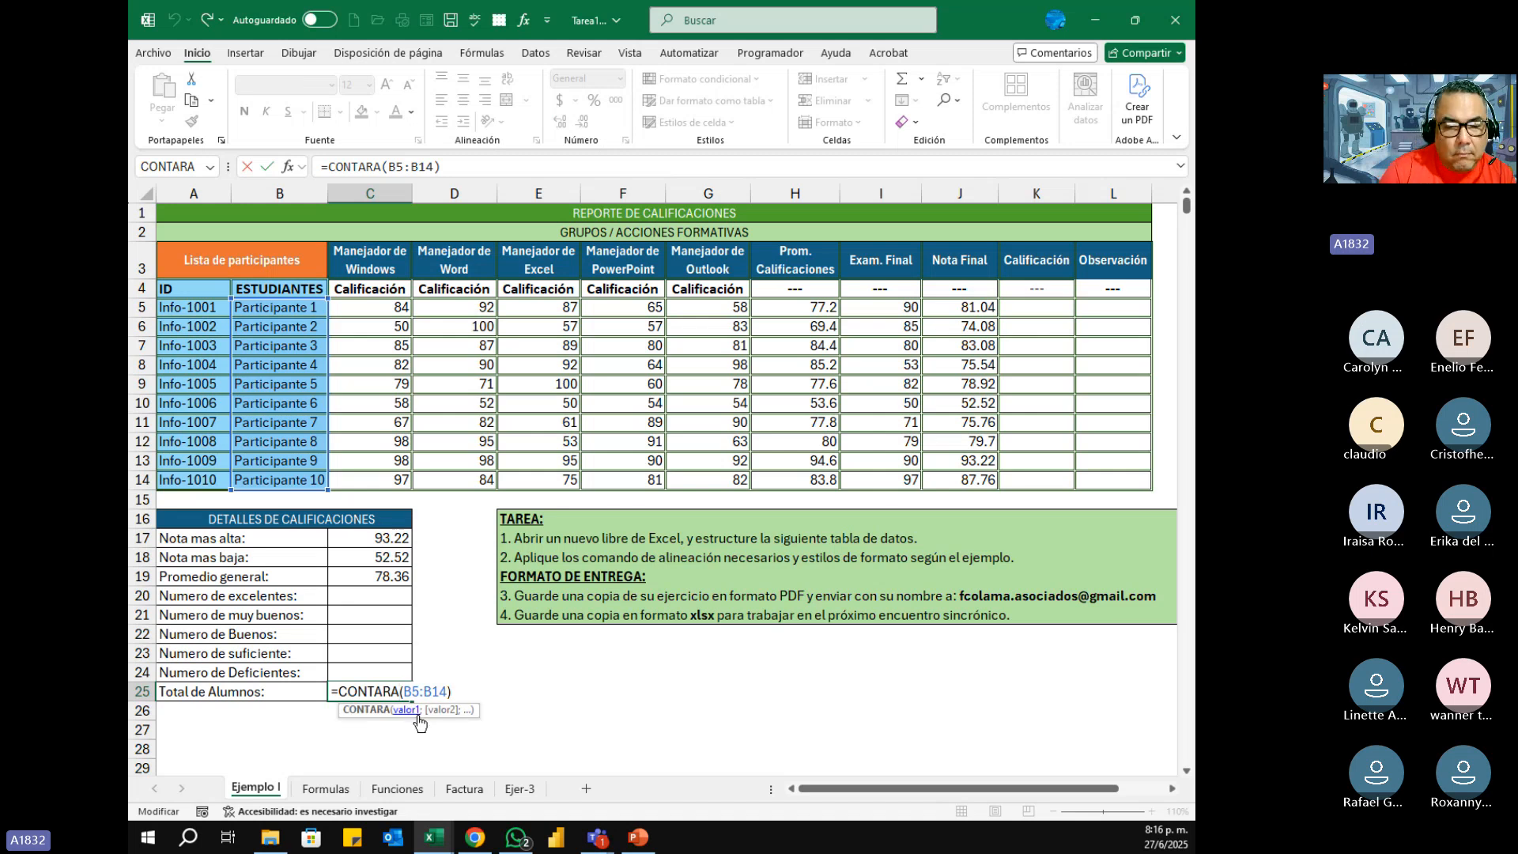
key(BackSpace)
key(Return)
key(Up)
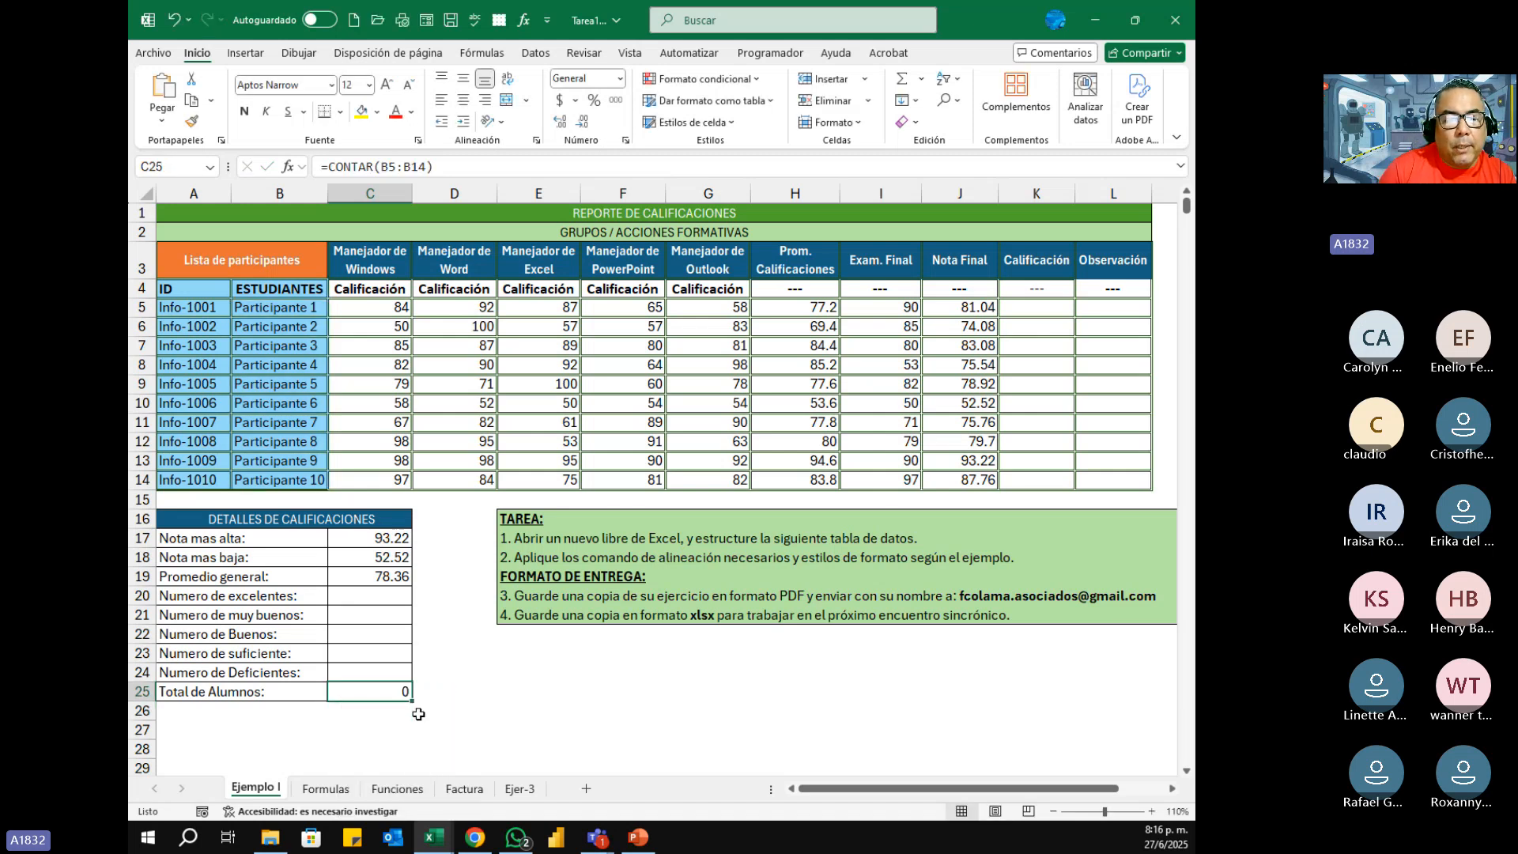
drag(280, 308, 289, 480)
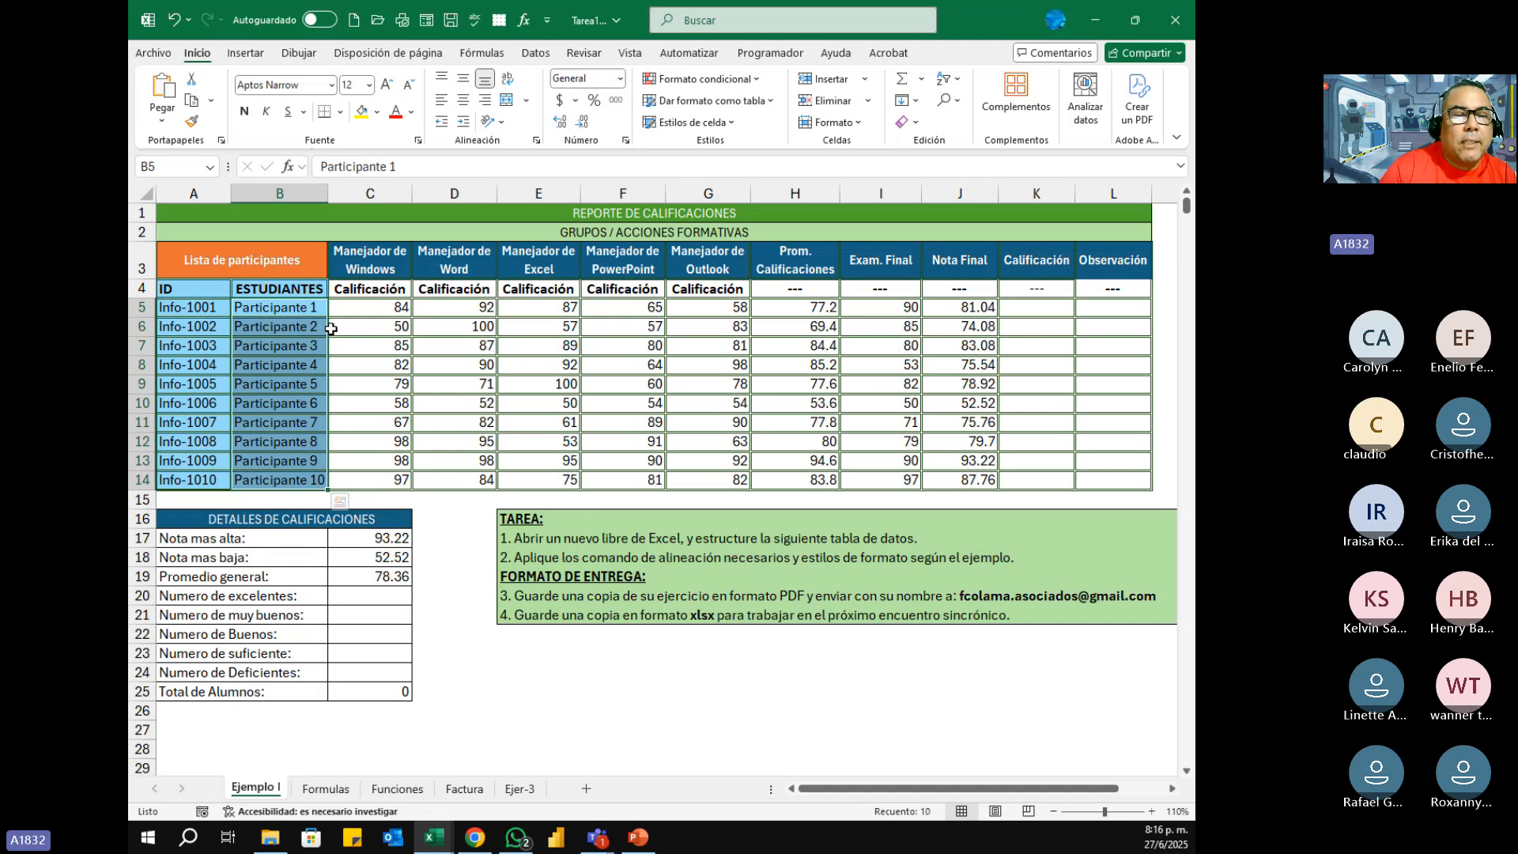
Step: Restore the CONTARA function in the Total de Alumnos formula in C25
click(393, 693)
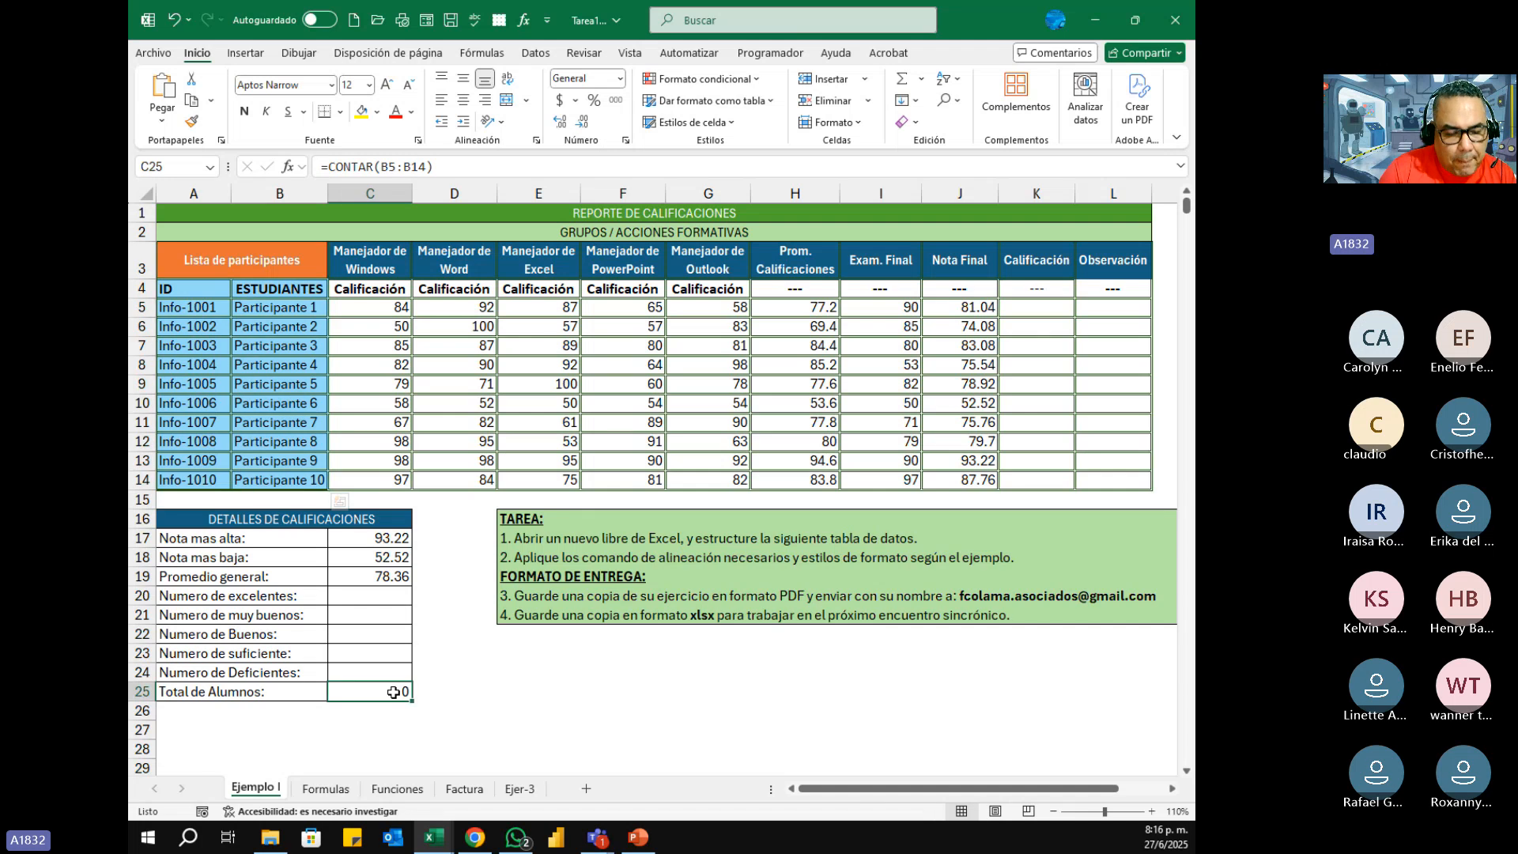
double_click(393, 692)
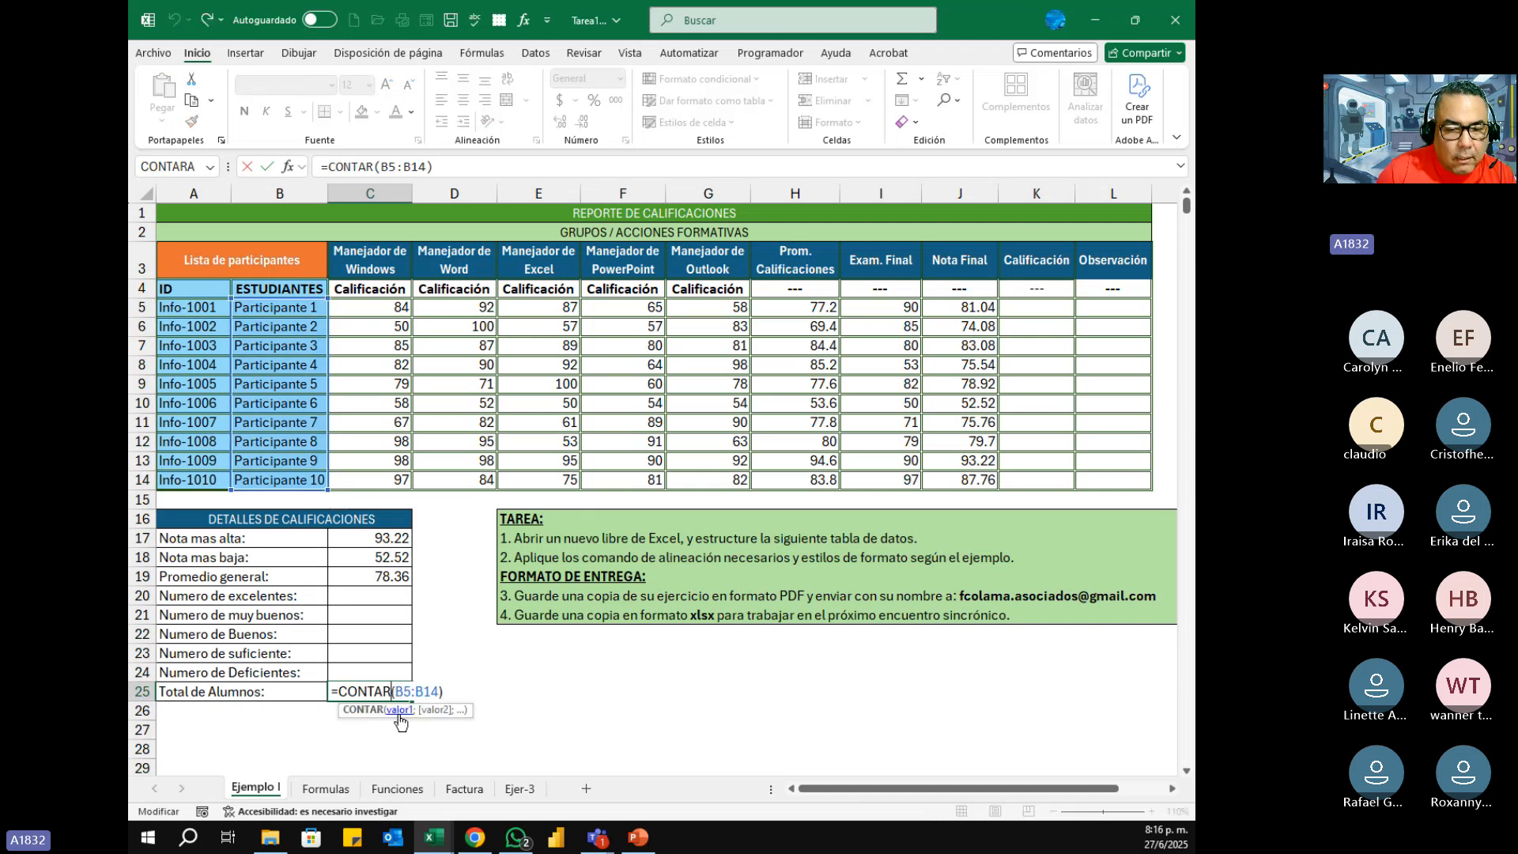
text(a)
key(Return)
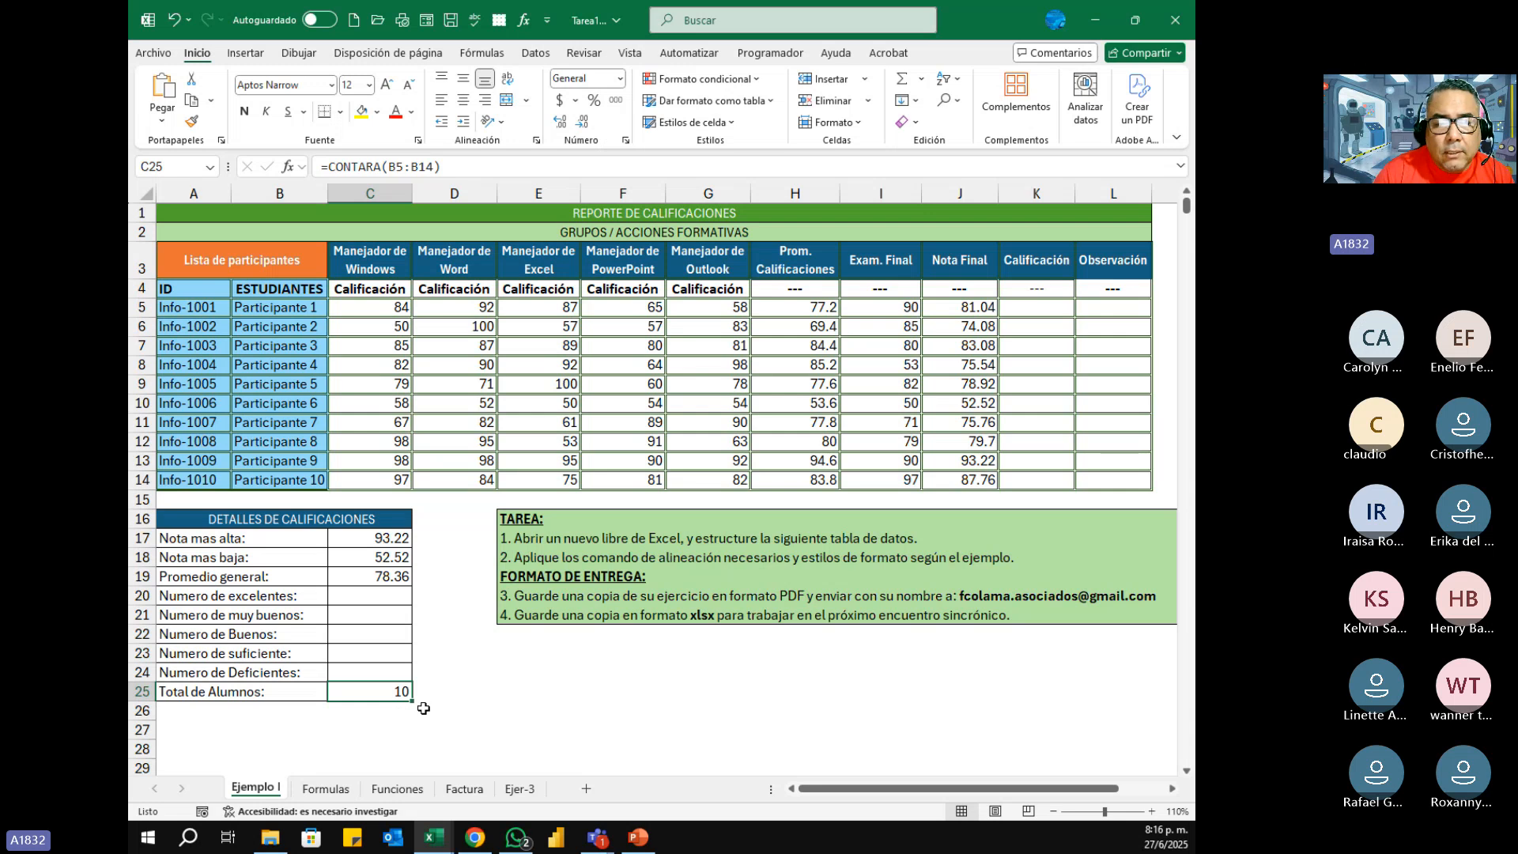
Step: Switch to the PowerPoint course presentation and start the slide show from the current Temario del curso slide
click(641, 838)
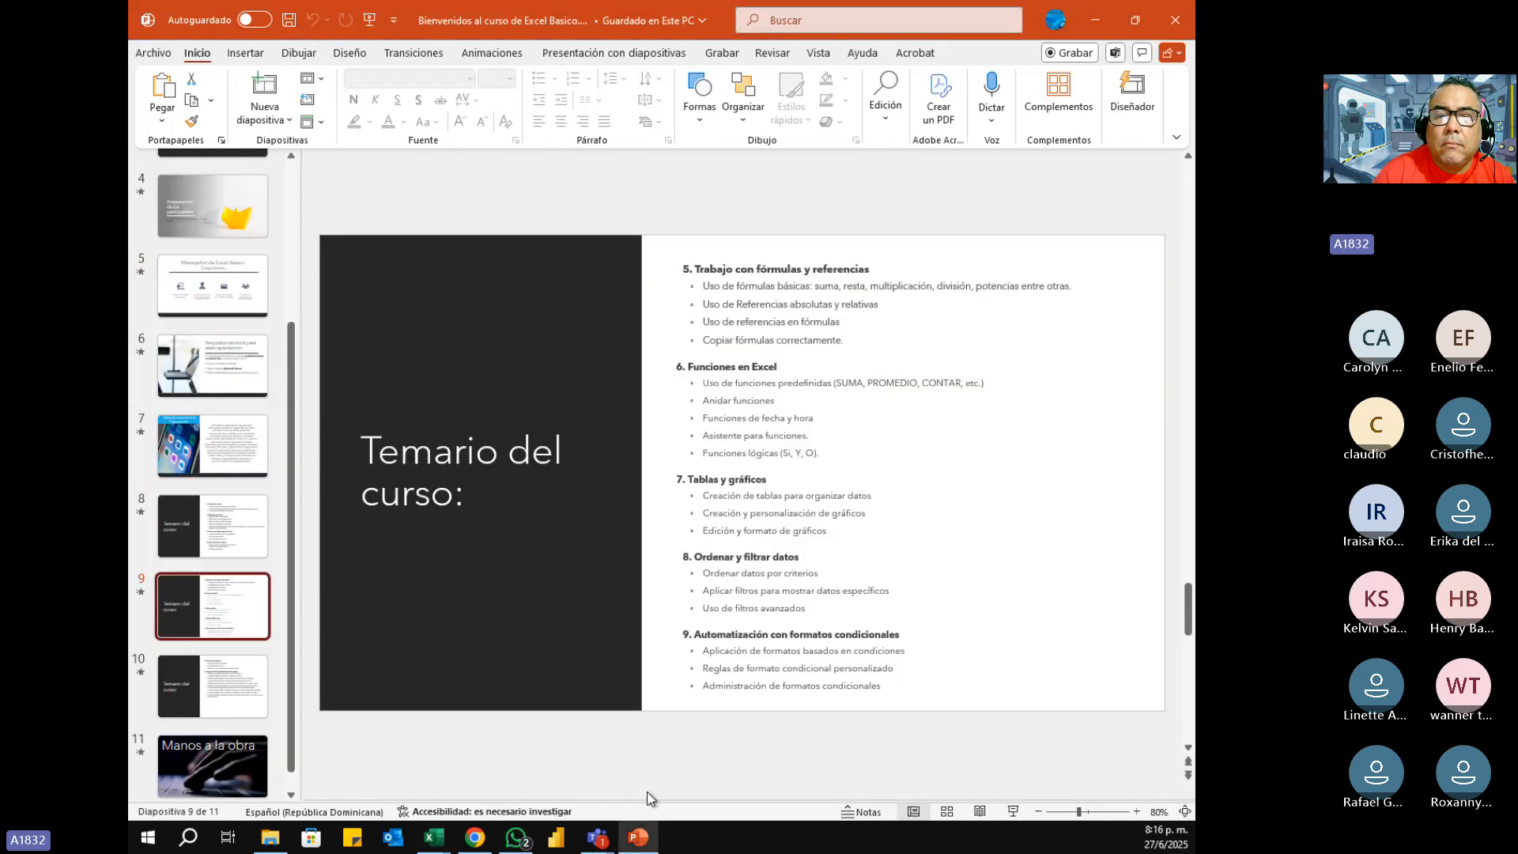
click(1013, 812)
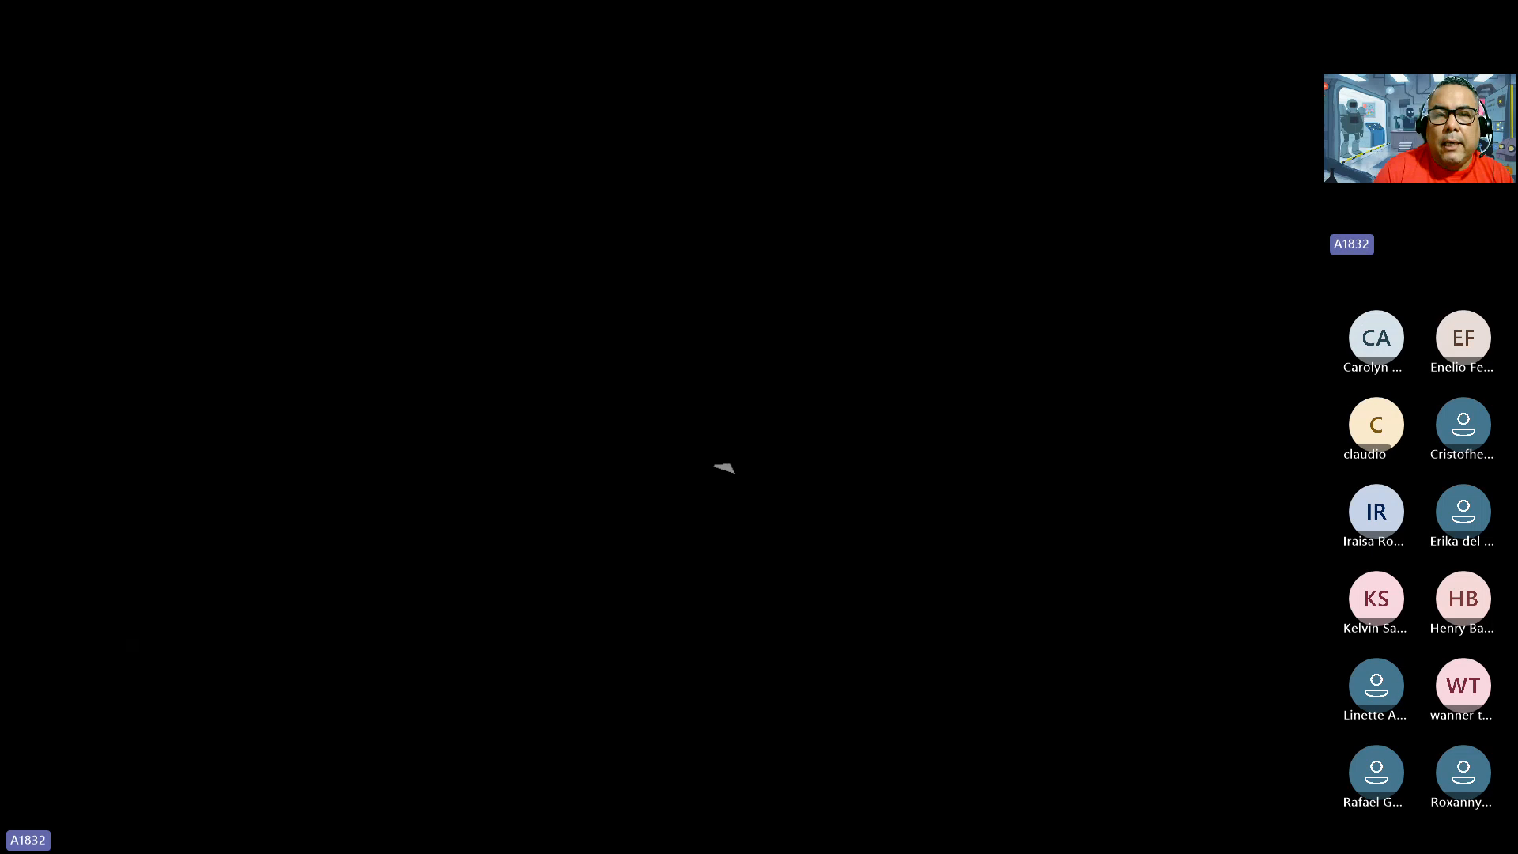
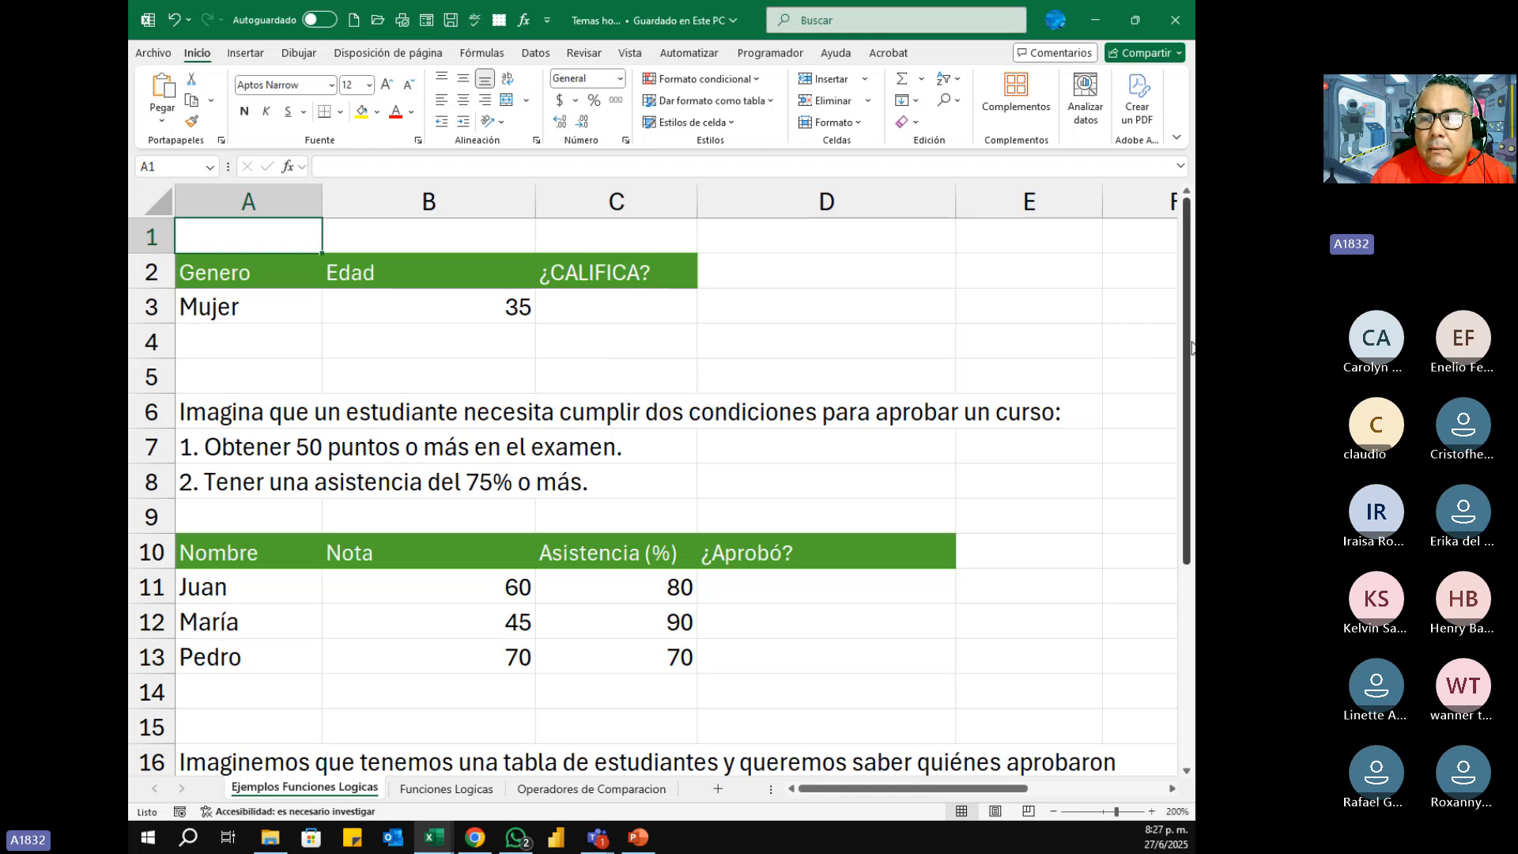
drag(1191, 344, 1183, 284)
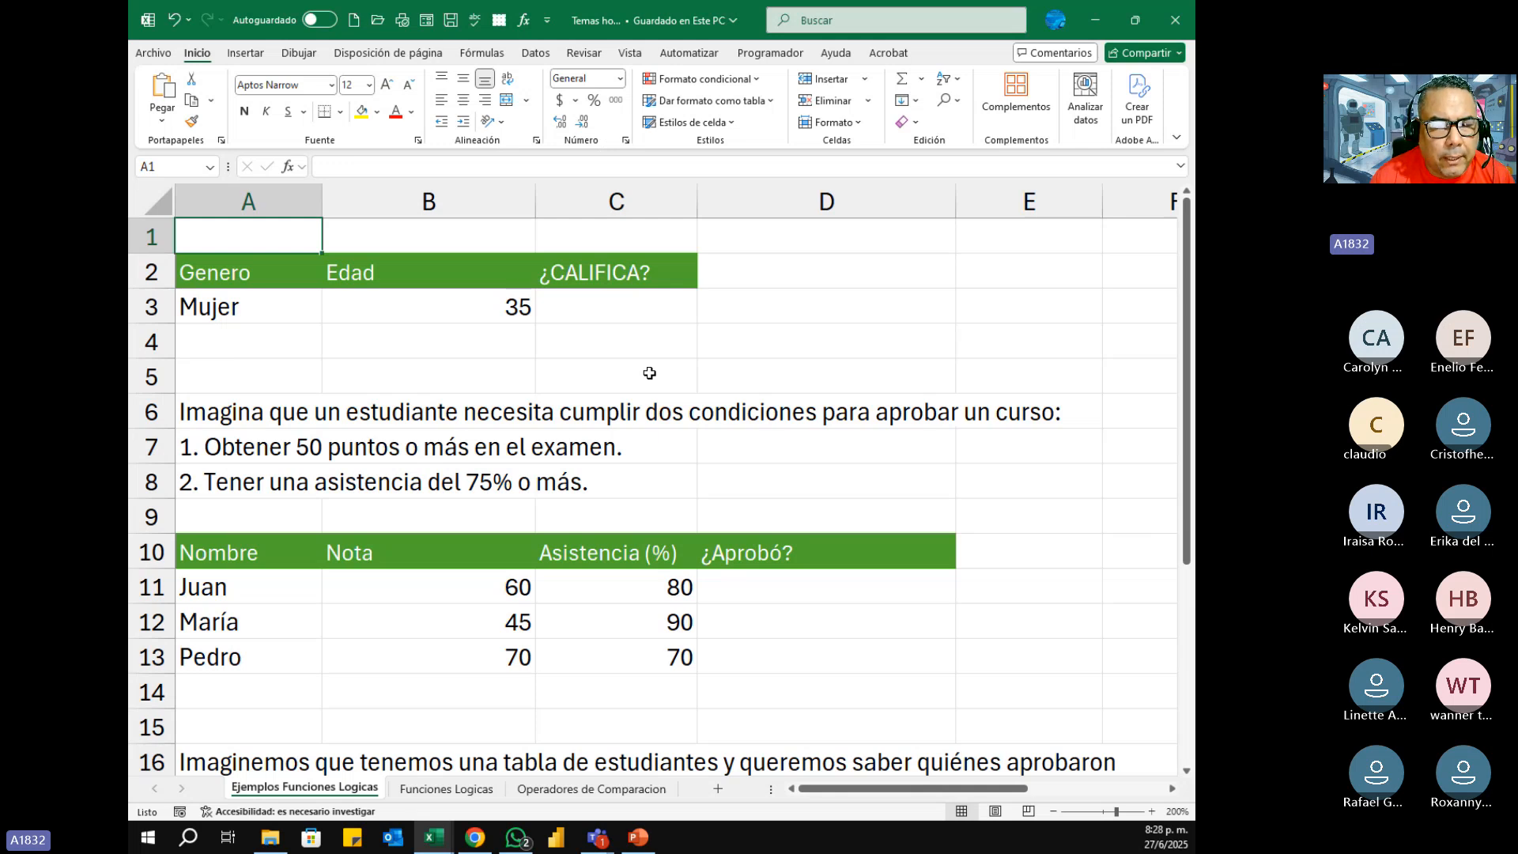
mouse_move(1190, 344)
mouse_down()
mouse_move(1194, 506)
mouse_move(1188, 332)
mouse_up()
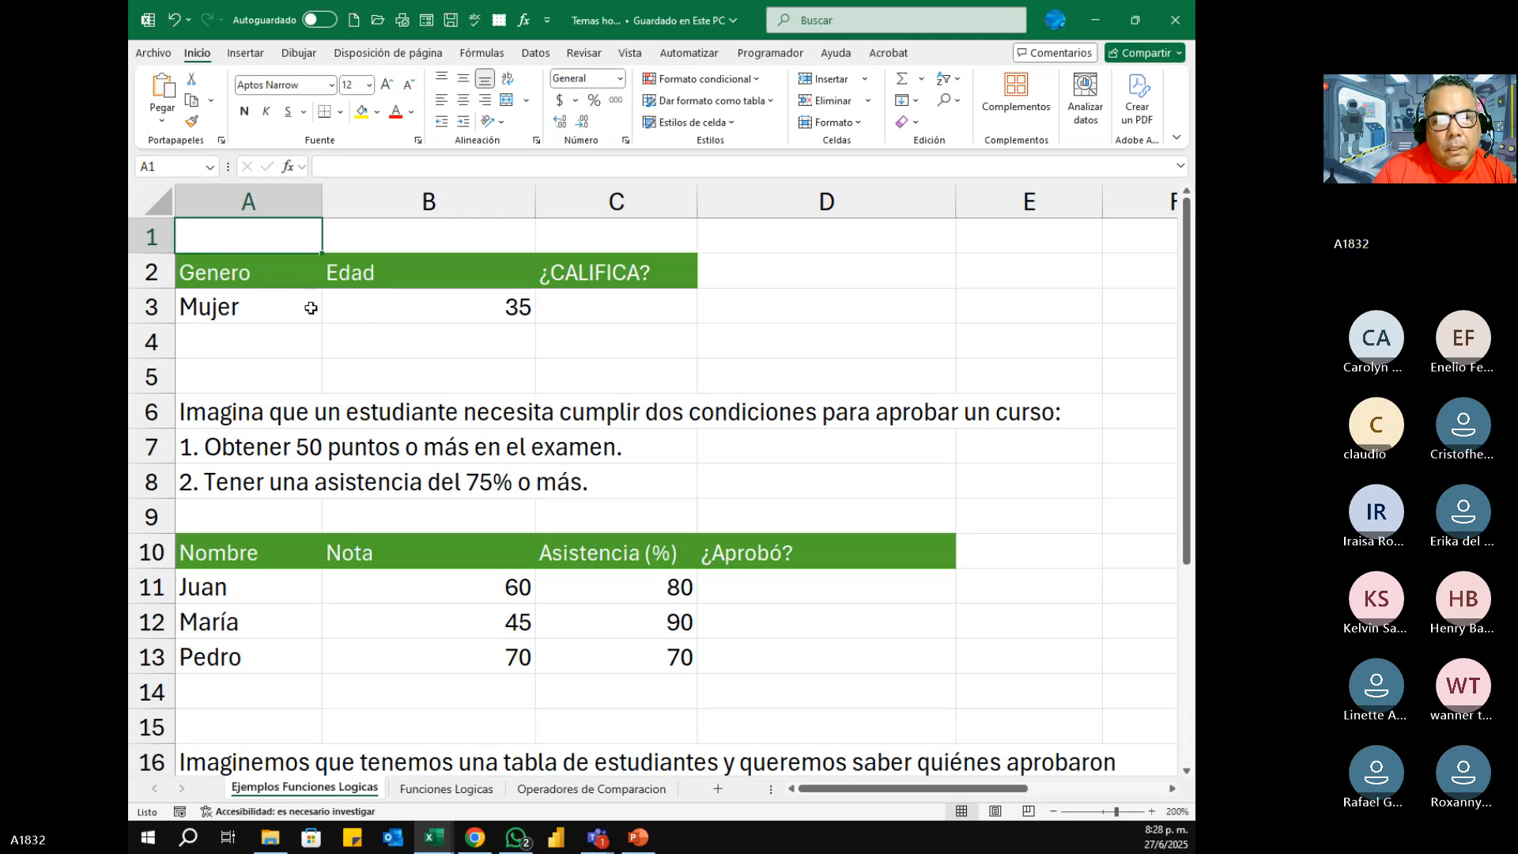
click(664, 304)
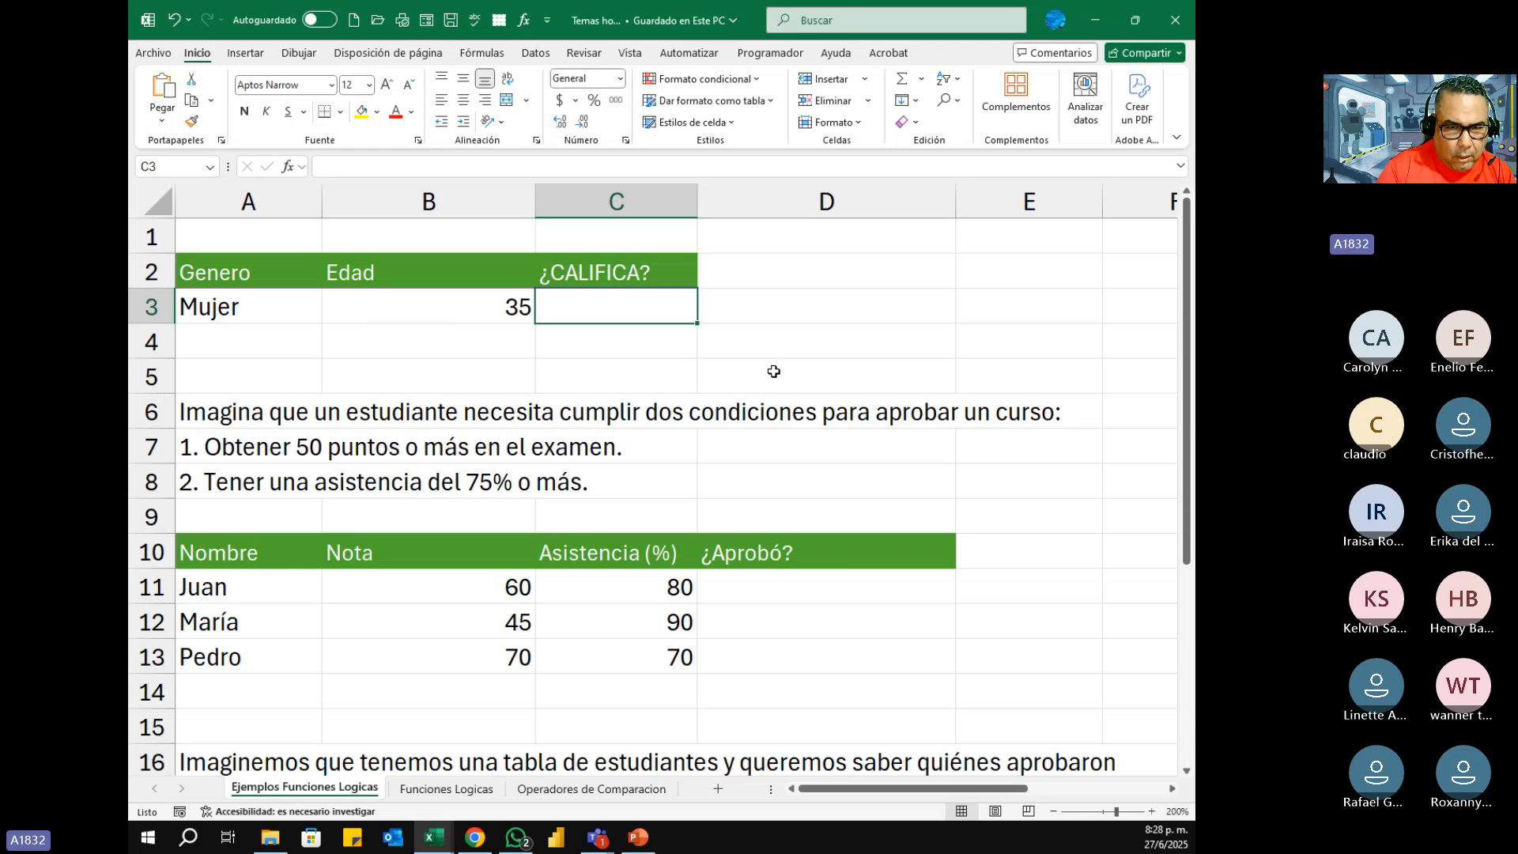
text(=)
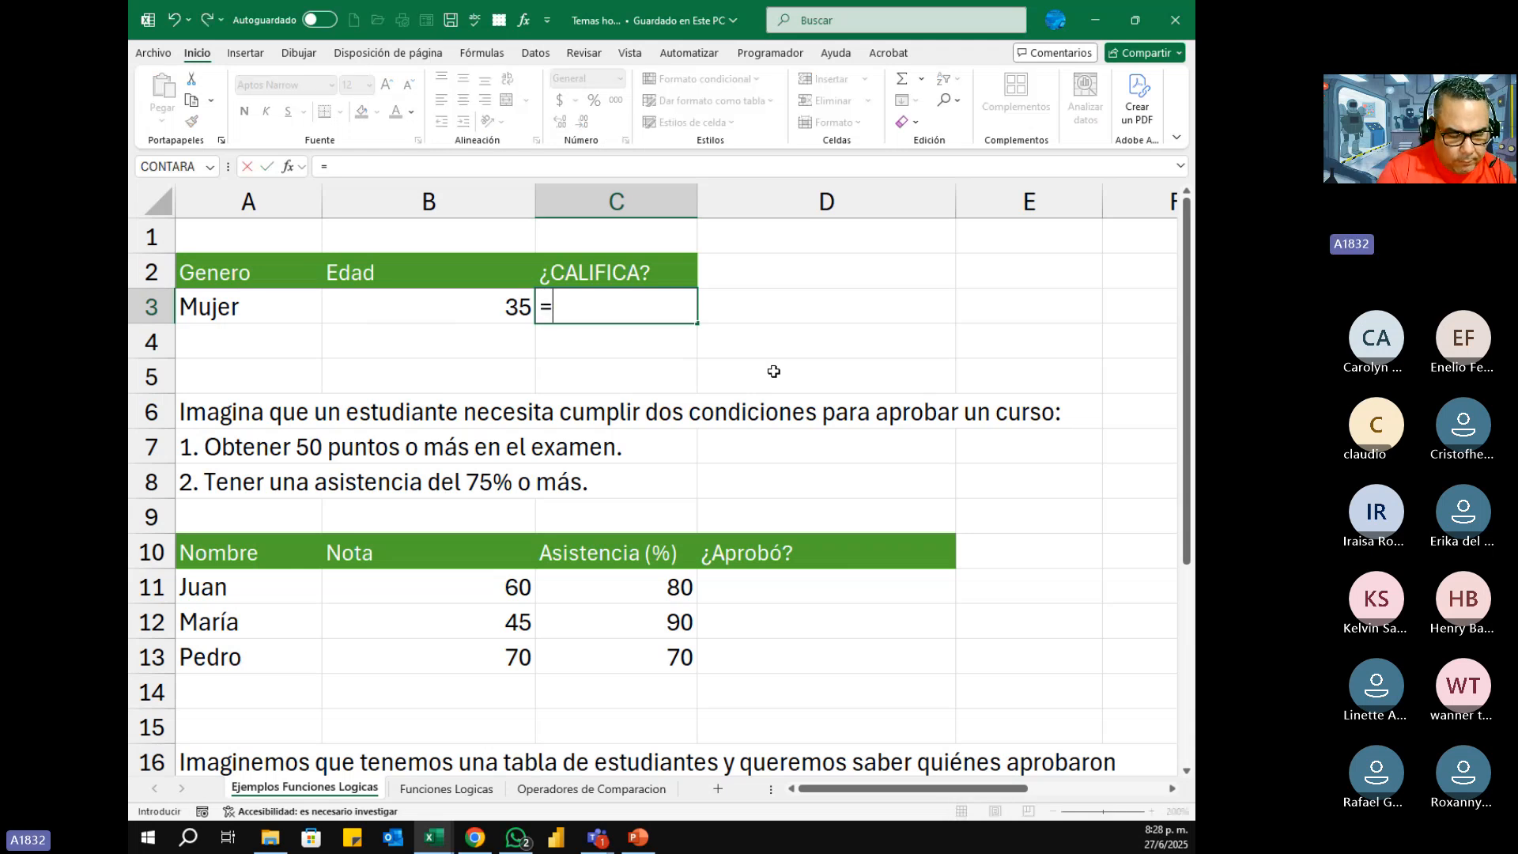
text(si)
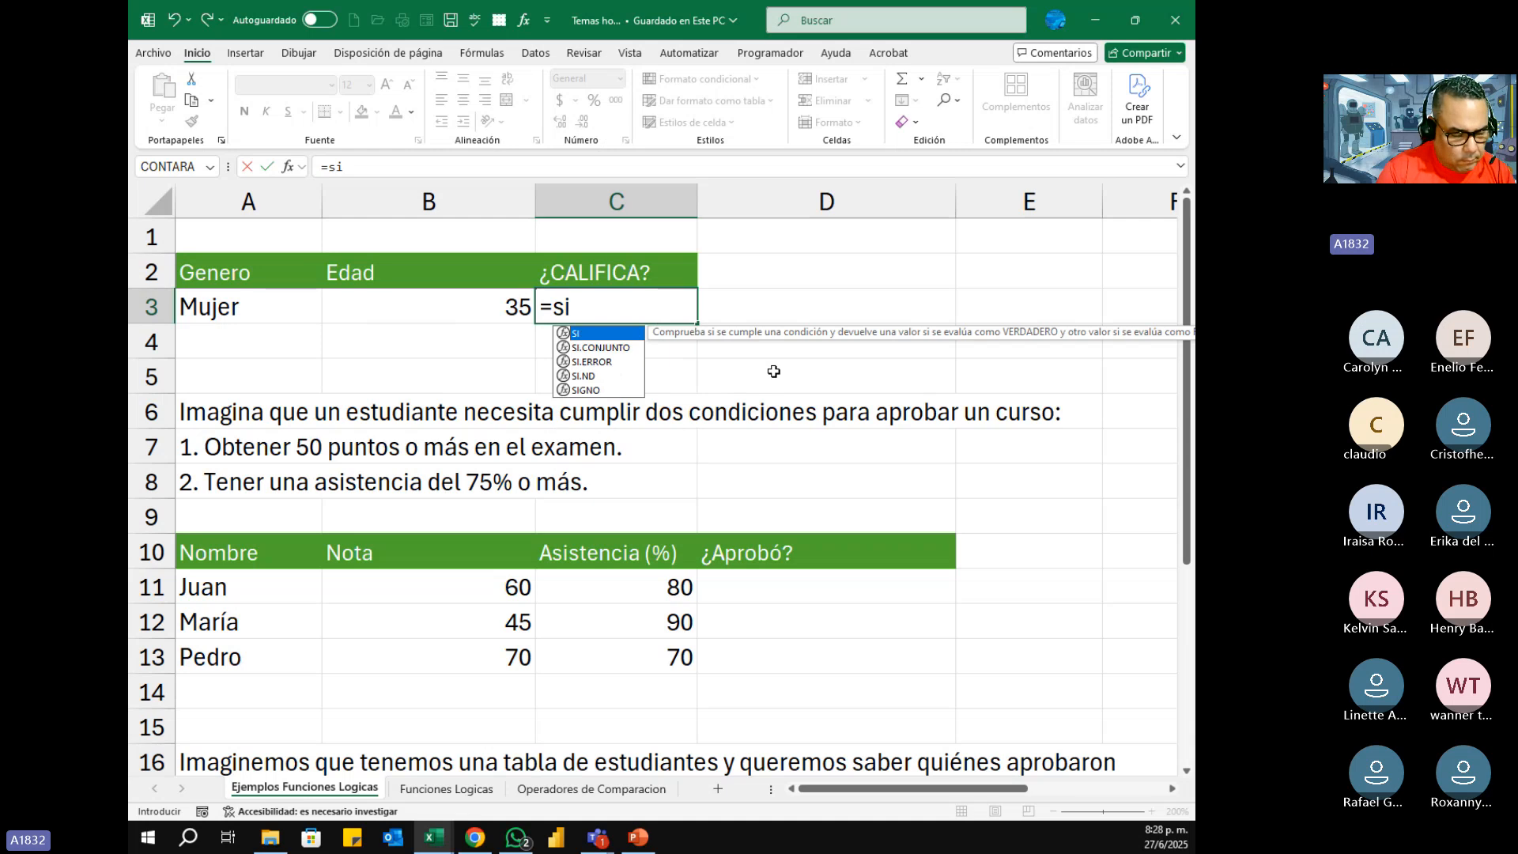
key(Tab)
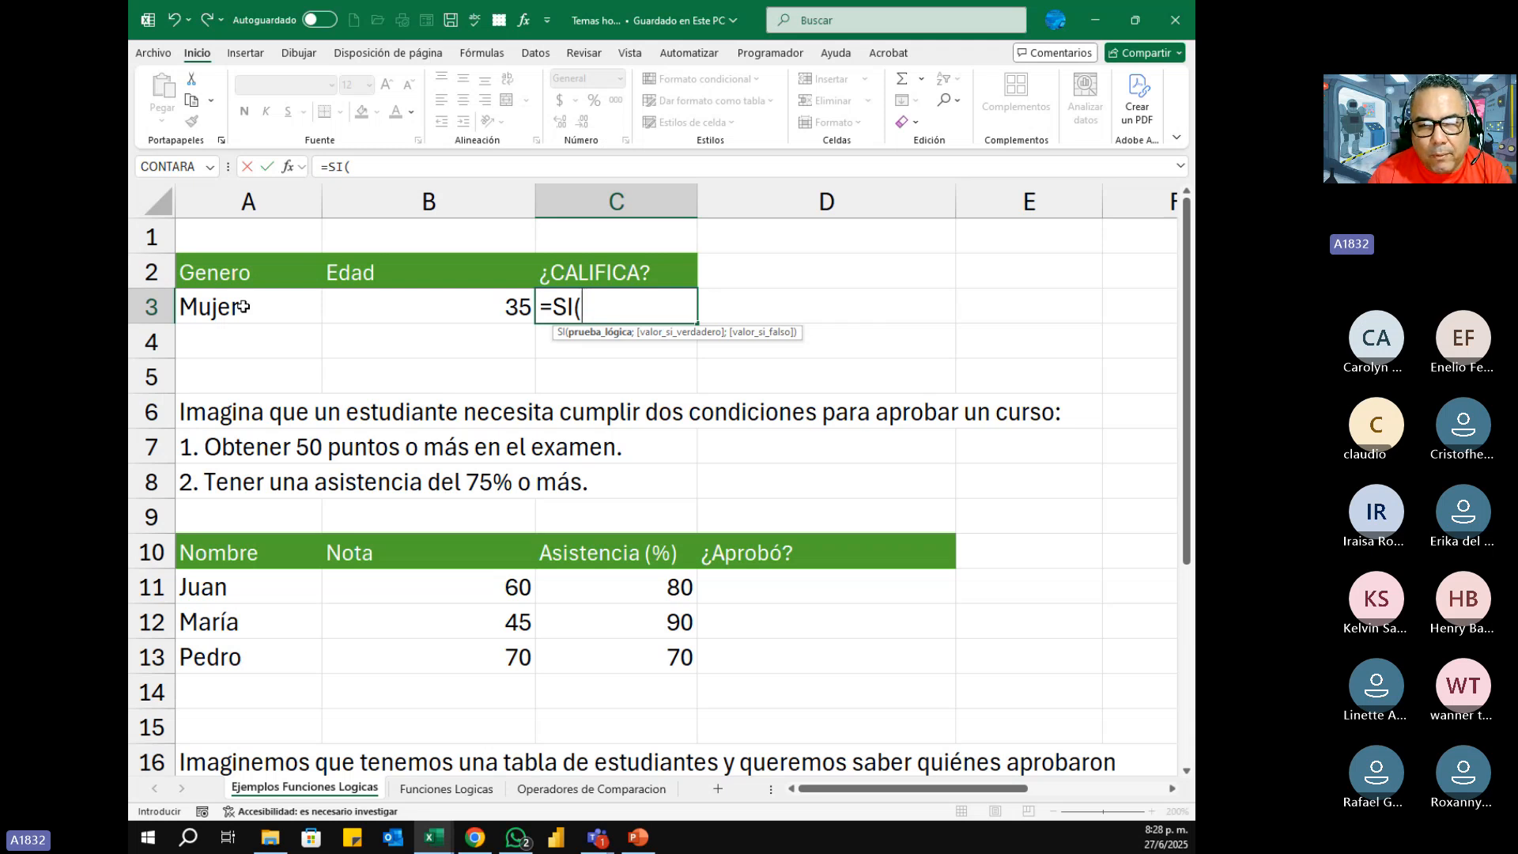
key(BackSpace)
key(BackSpace)
key(BackSpace)
key(BackSpace)
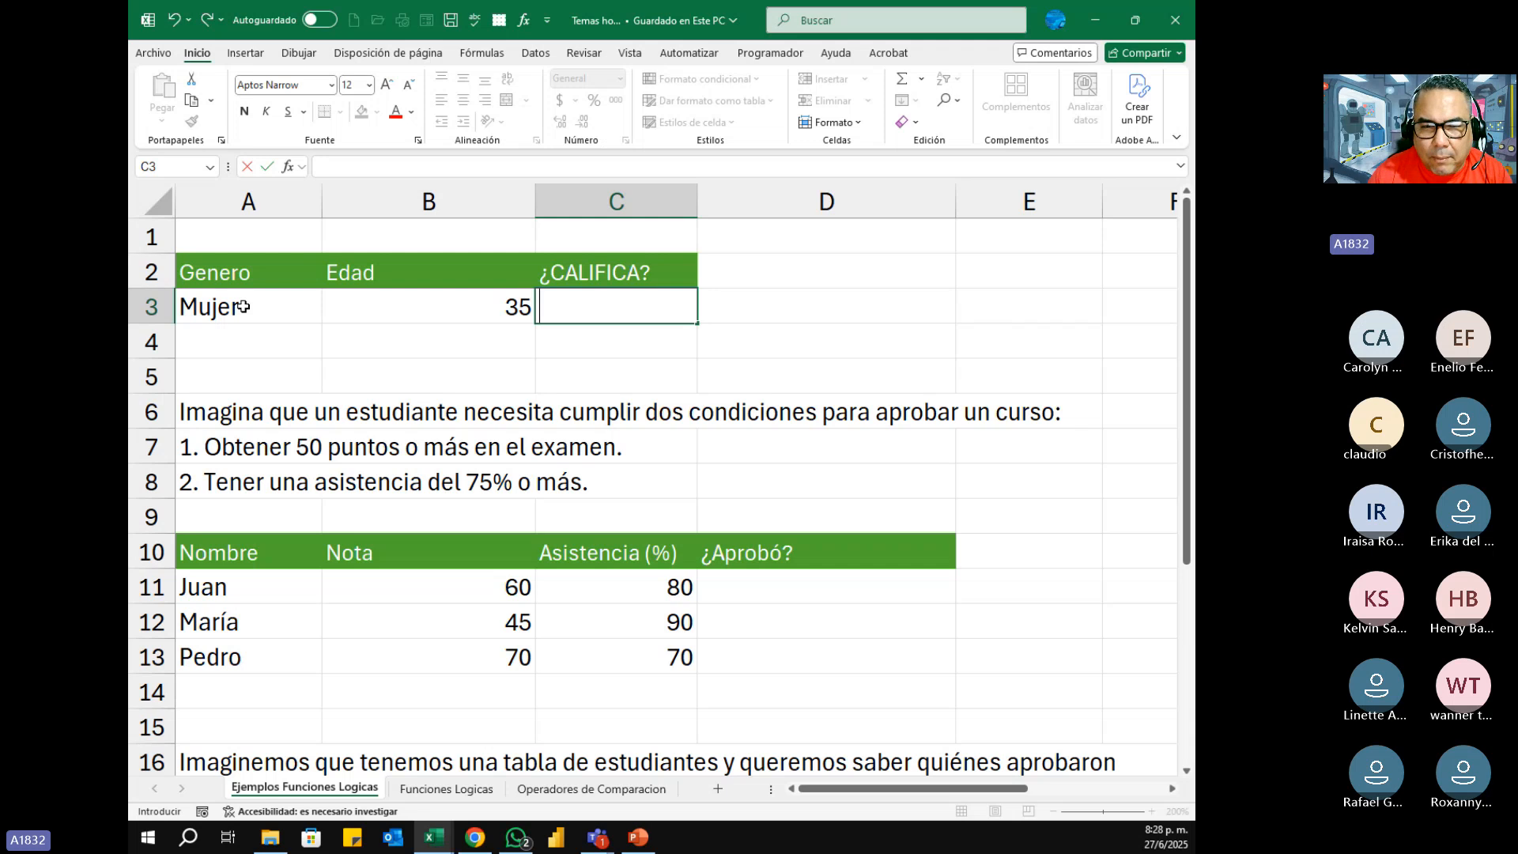
key(Return)
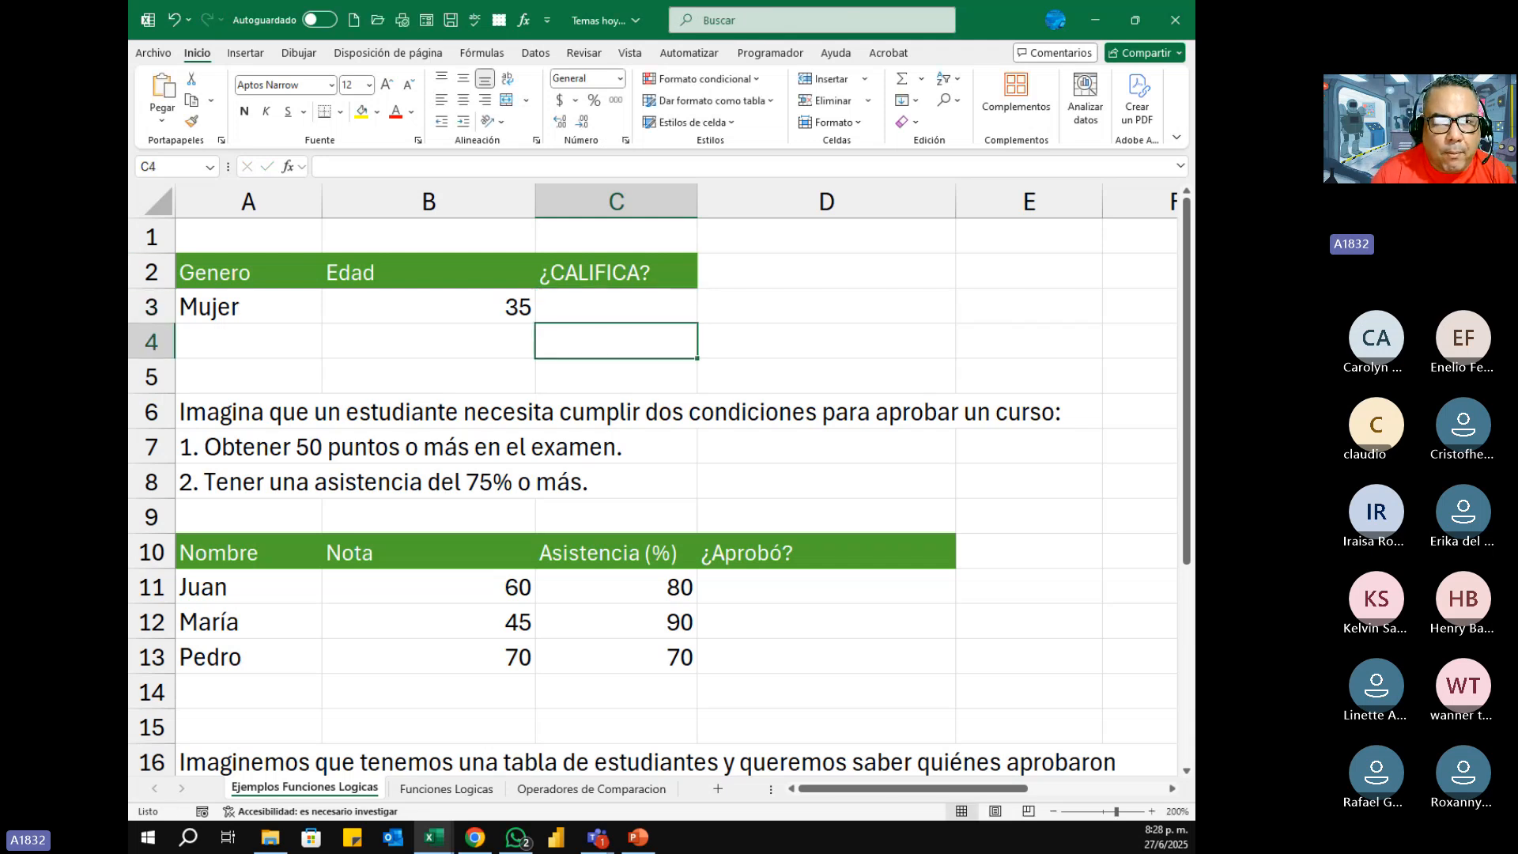
Step: Insert a blank row above row 1 of the Ejemplos Funciones Logicas sheet and select cell A1
click(162, 236)
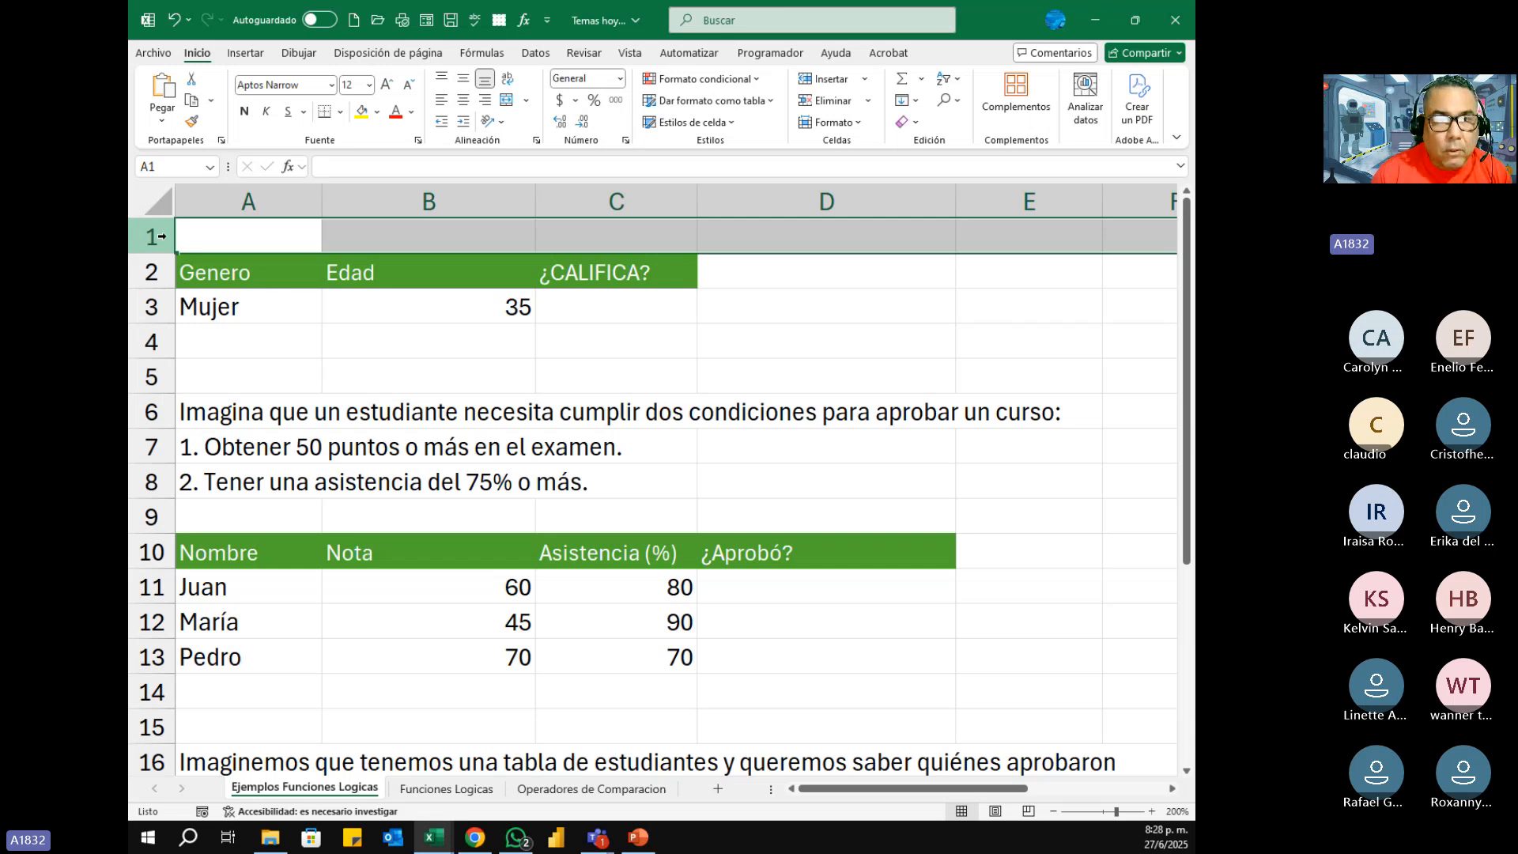
key(ctrl+shift+plus)
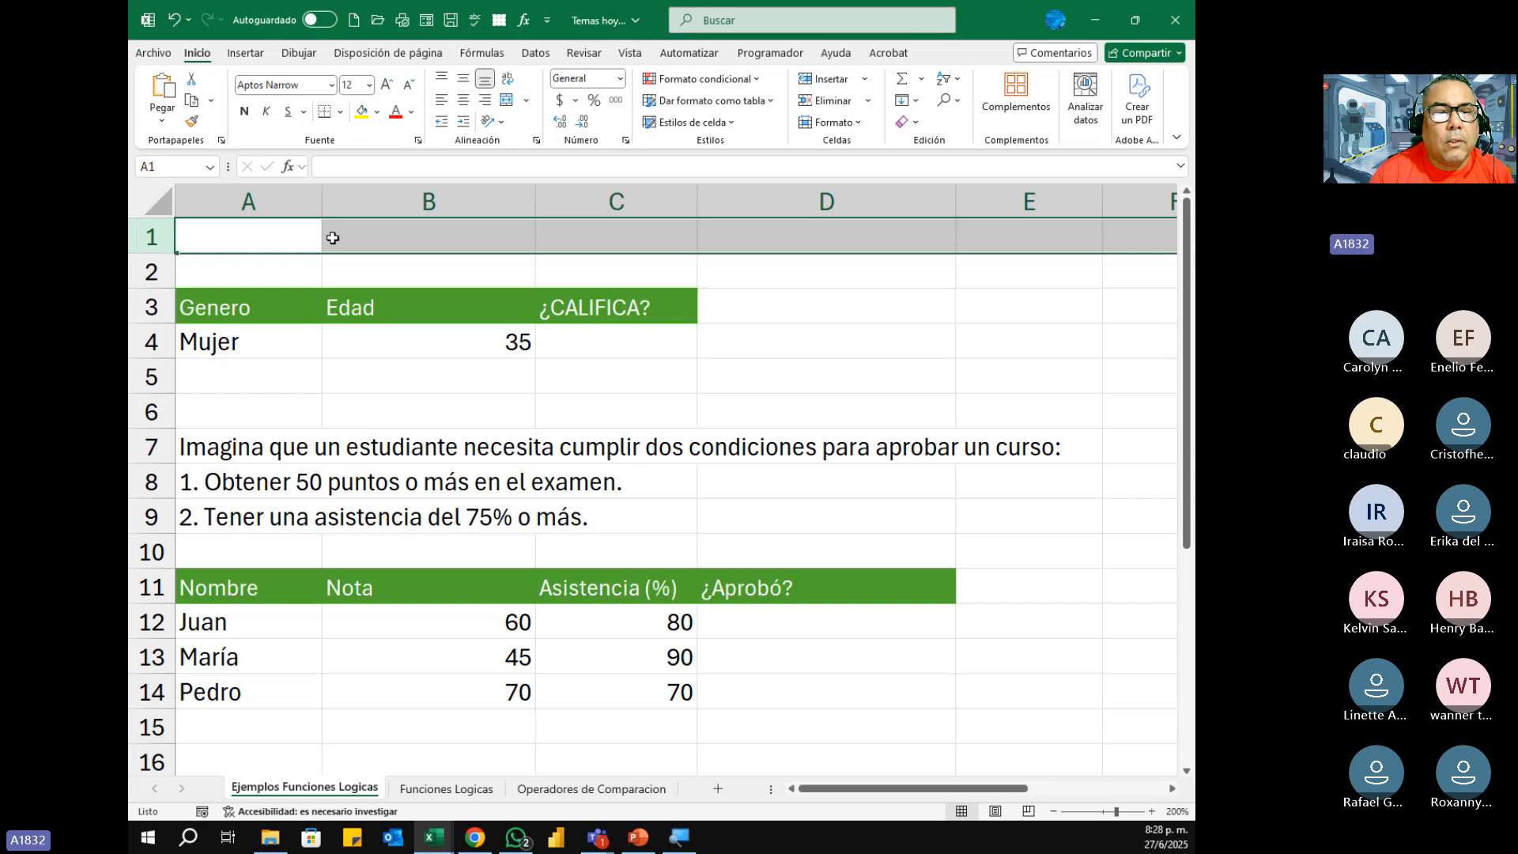
click(260, 245)
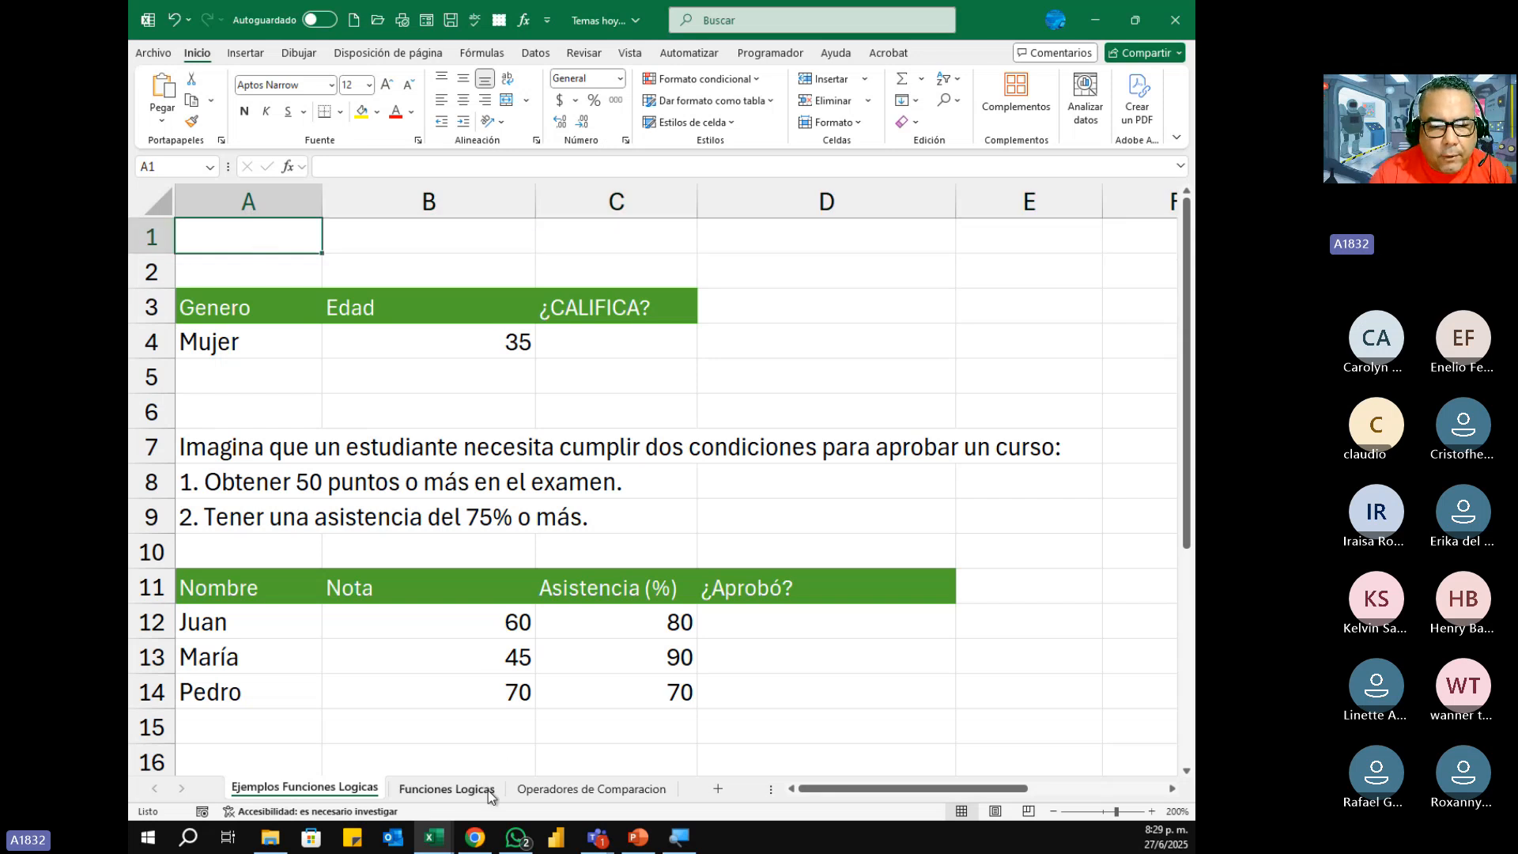
Step: Check the SI example on the Funciones Logicas sheet, and enter 50 in A1 of Ejemplos Funciones Logicas
click(462, 789)
drag(258, 413, 472, 414)
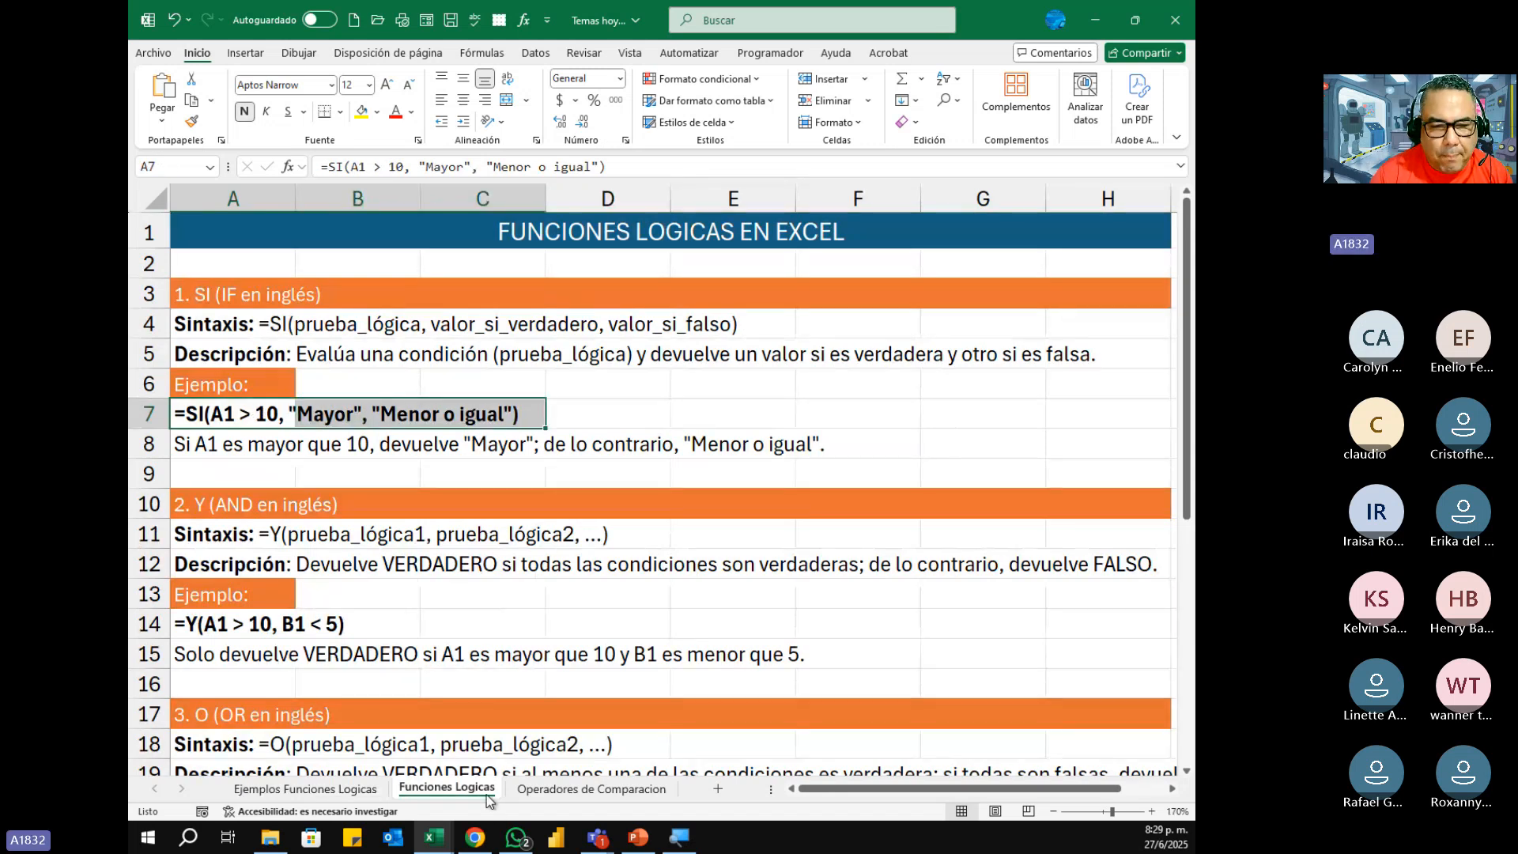
click(306, 788)
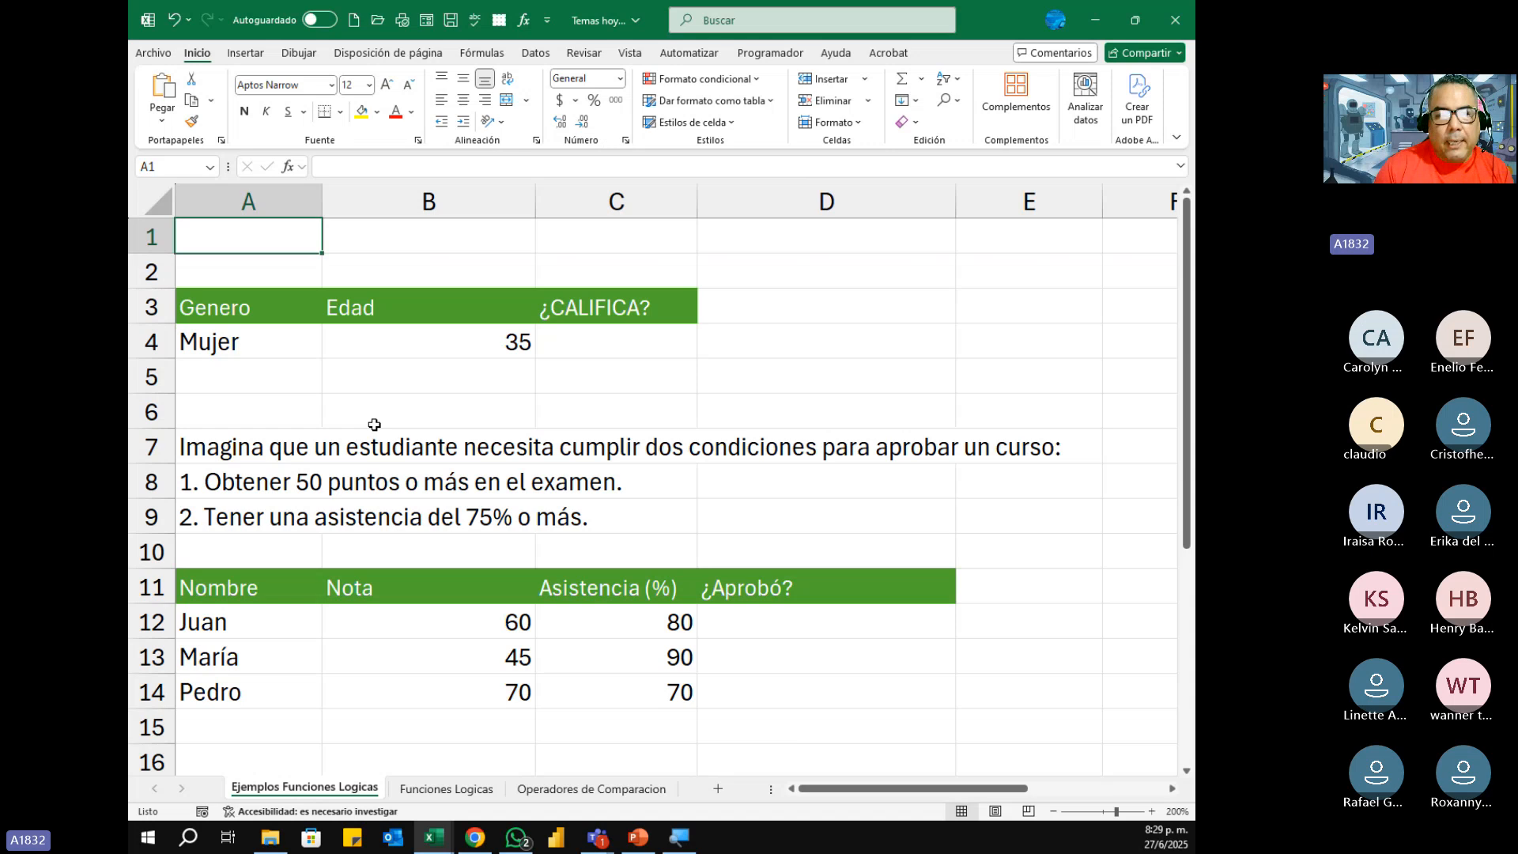
text(50)
key(Return)
key(Up)
key(Right)
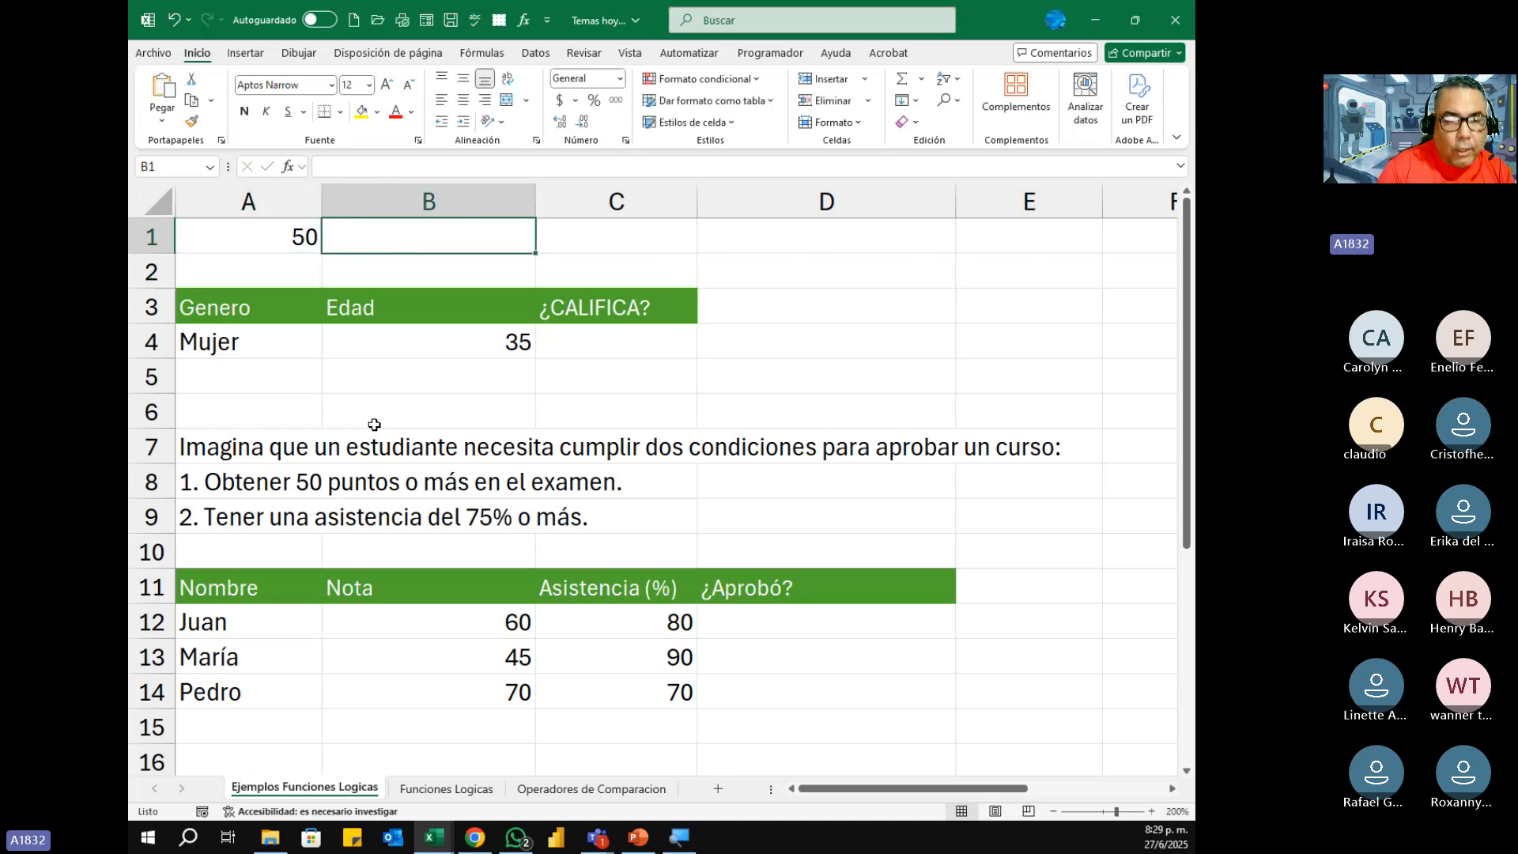
Step: Start an SI formula in B1 with the logical test A1>10 and proceed to its valor_si_verdadero argument
text(=)
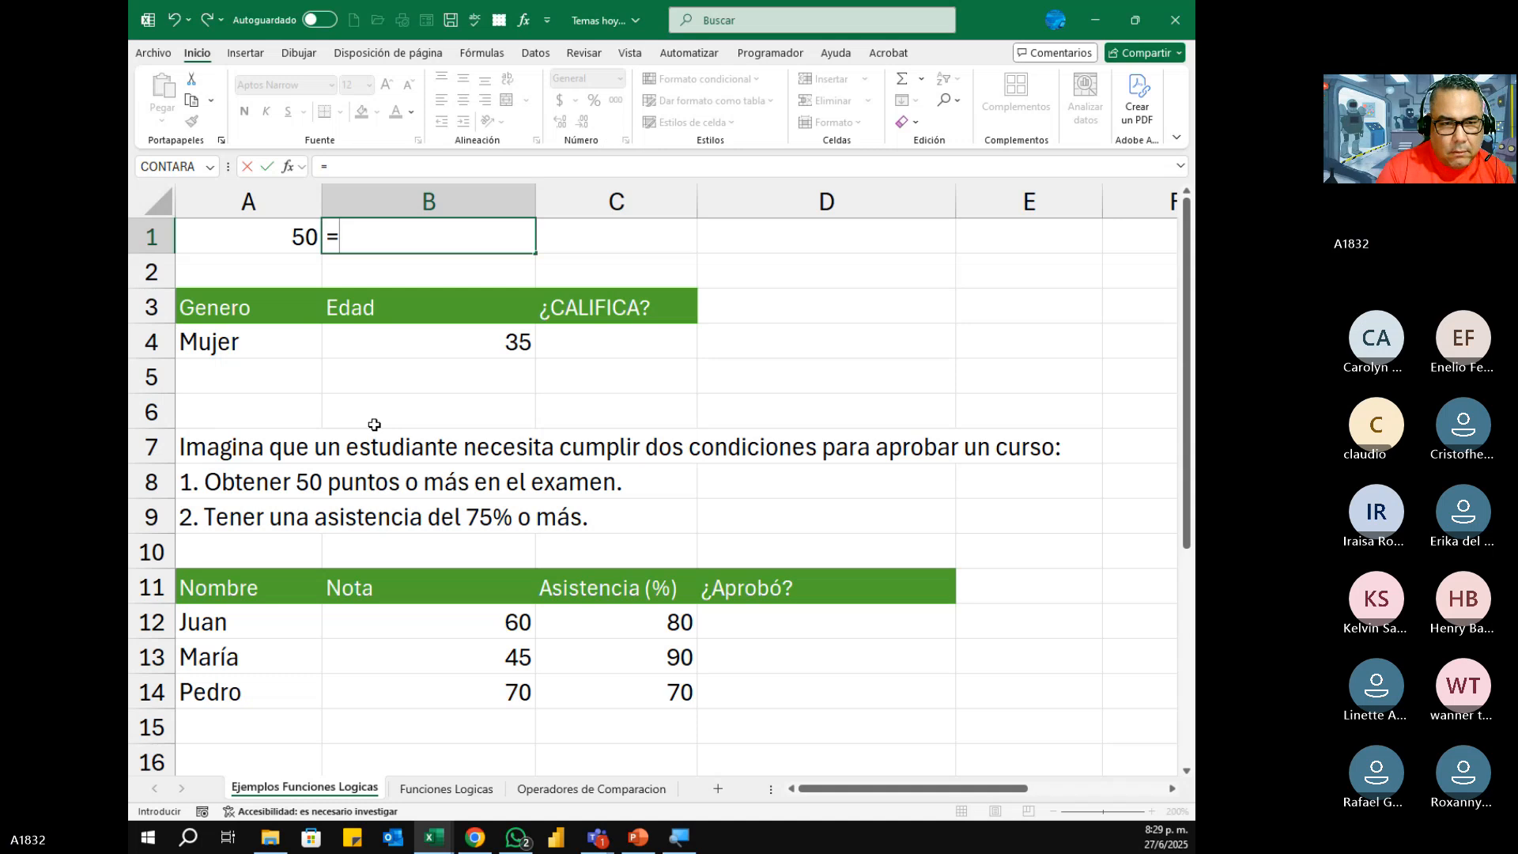
text(si)
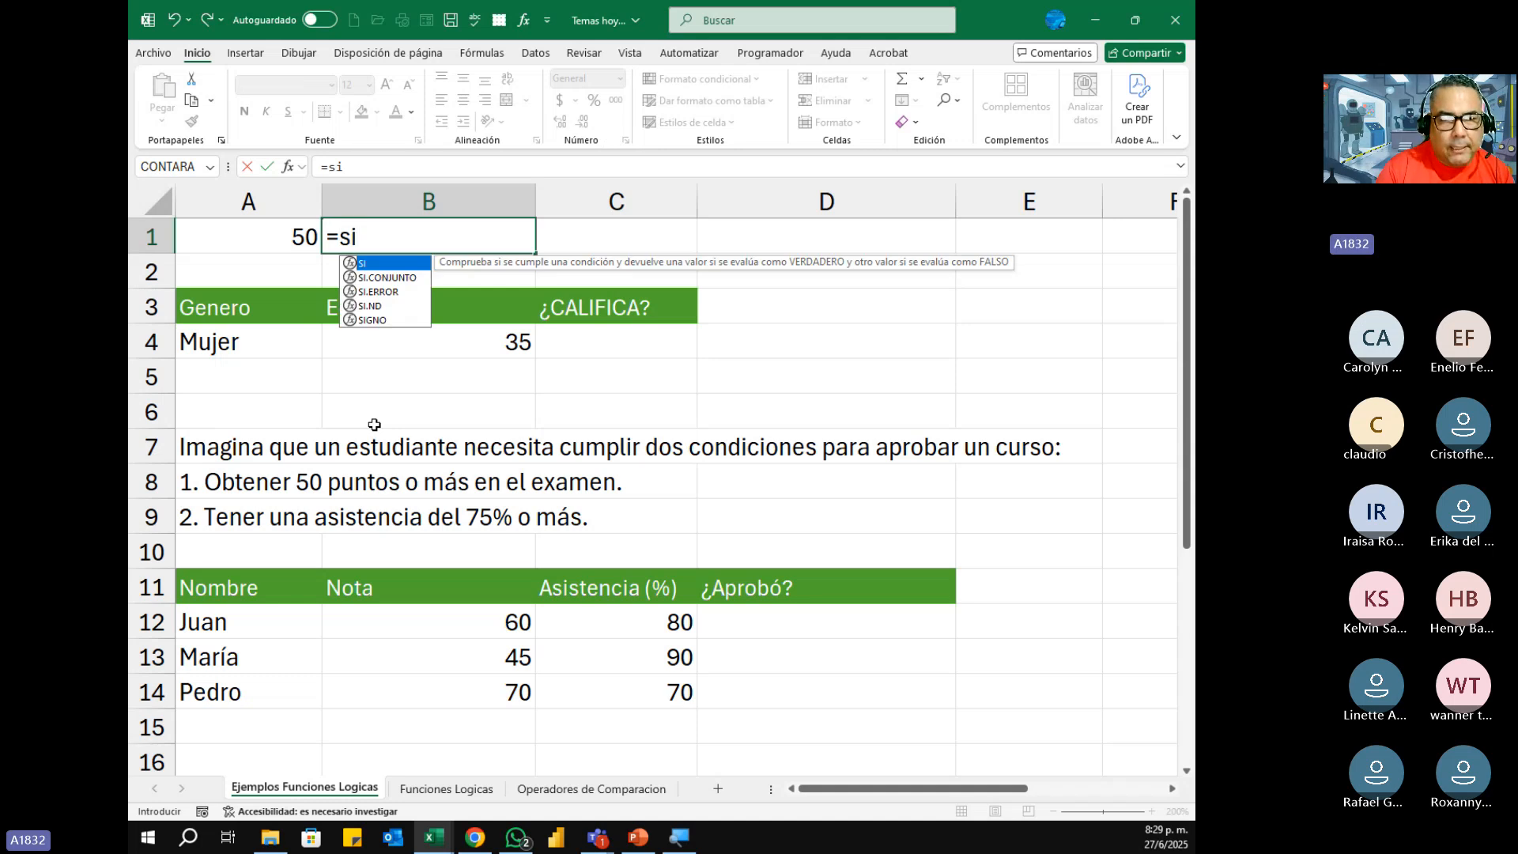
key(Tab)
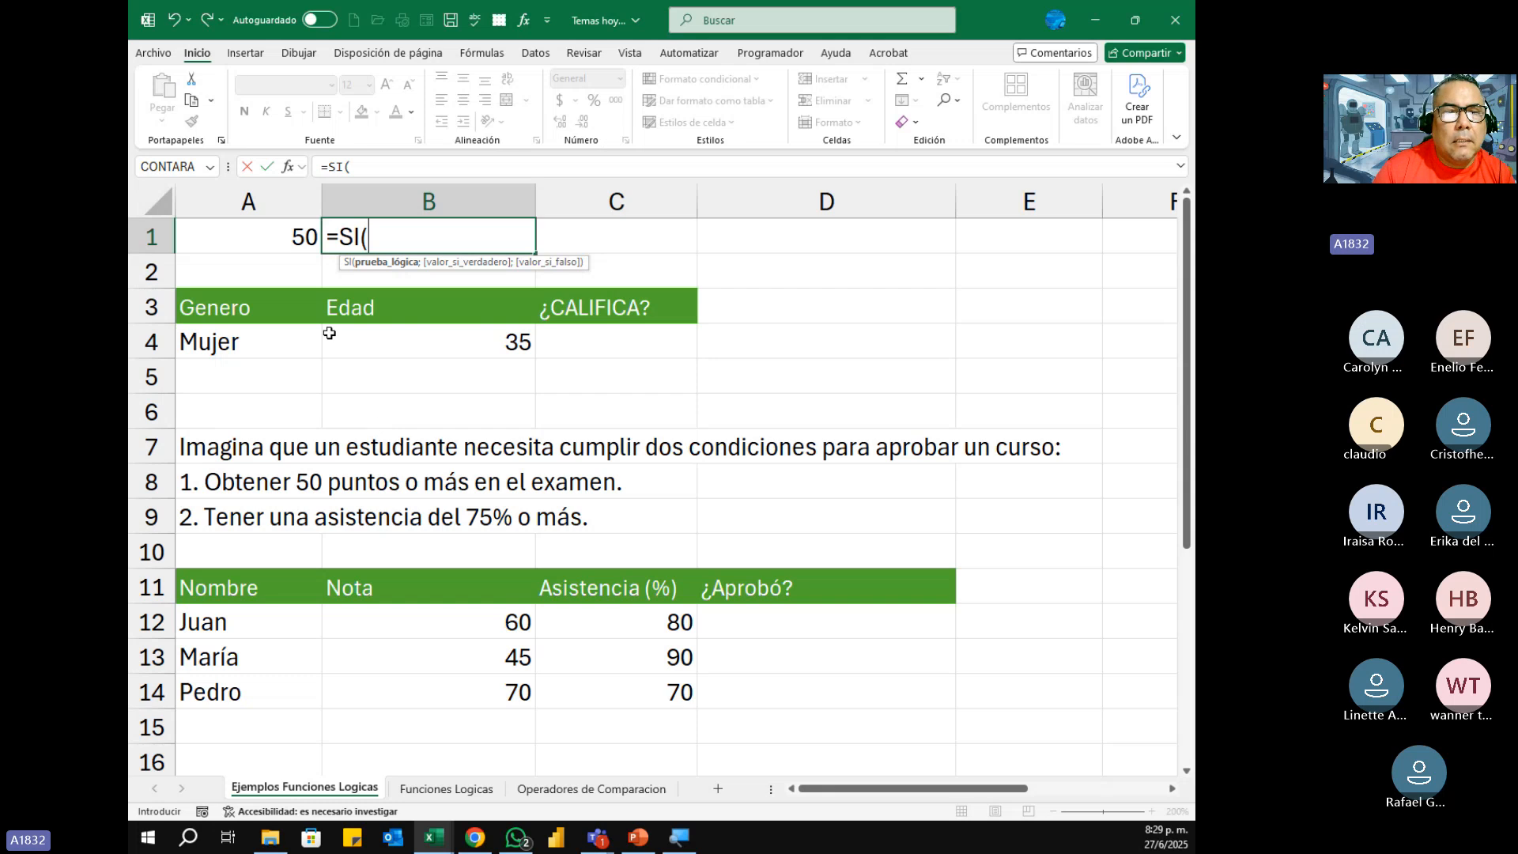
click(251, 233)
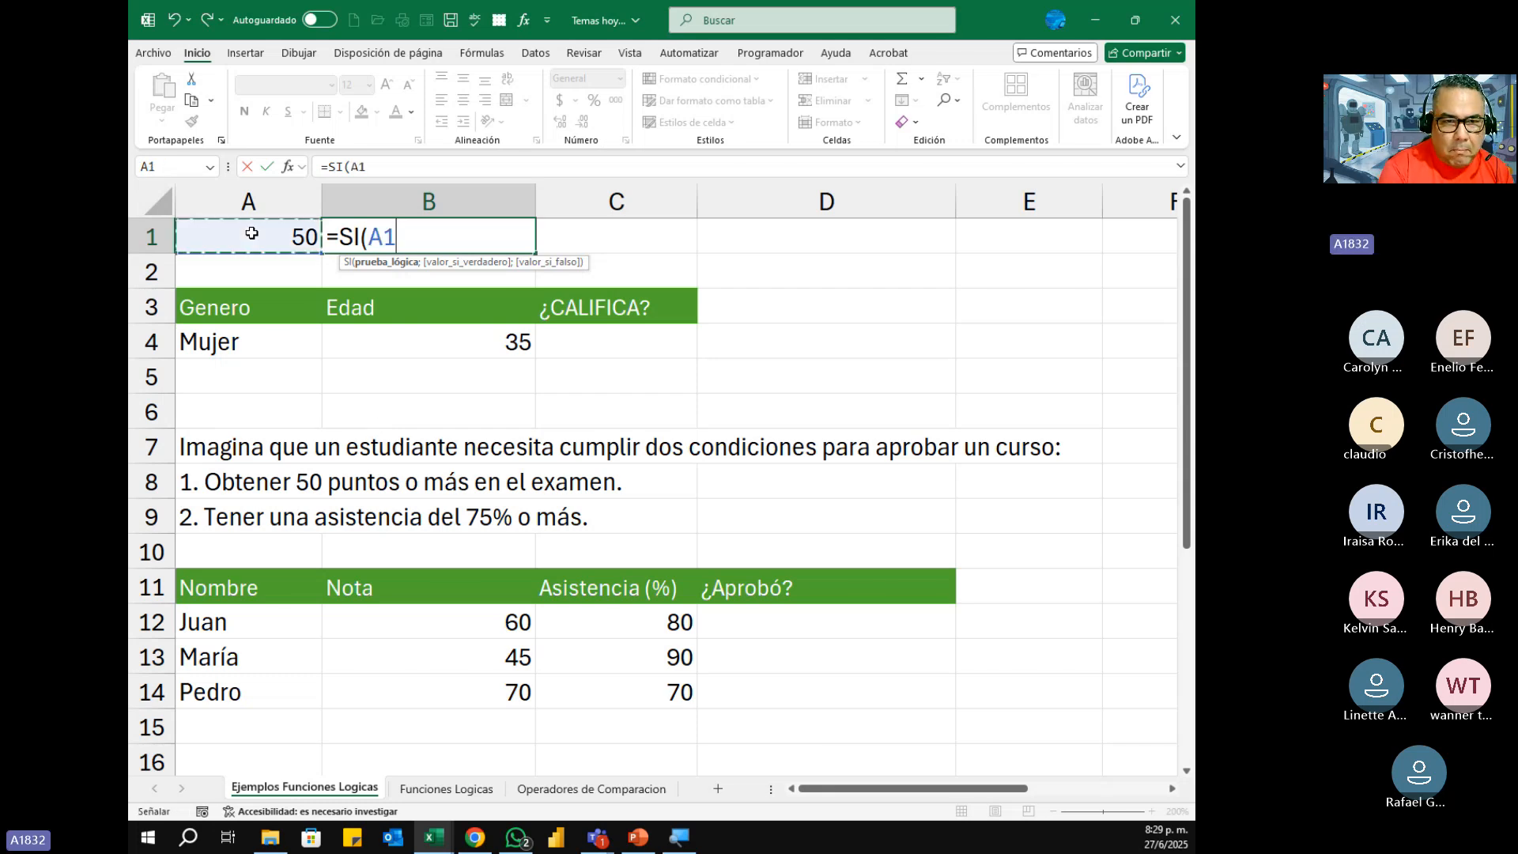
text(>10)
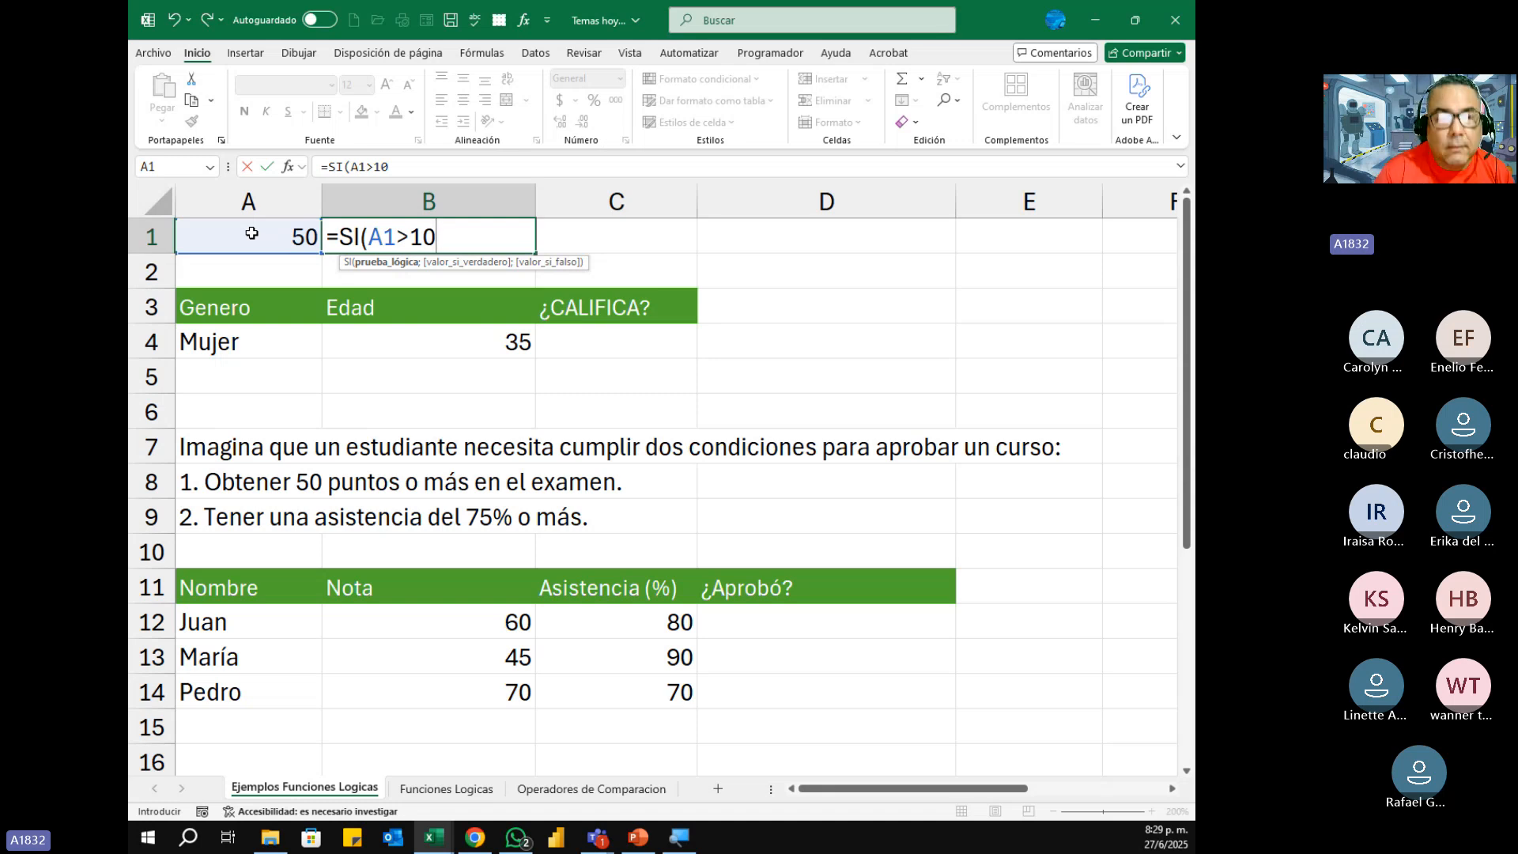
text(;)
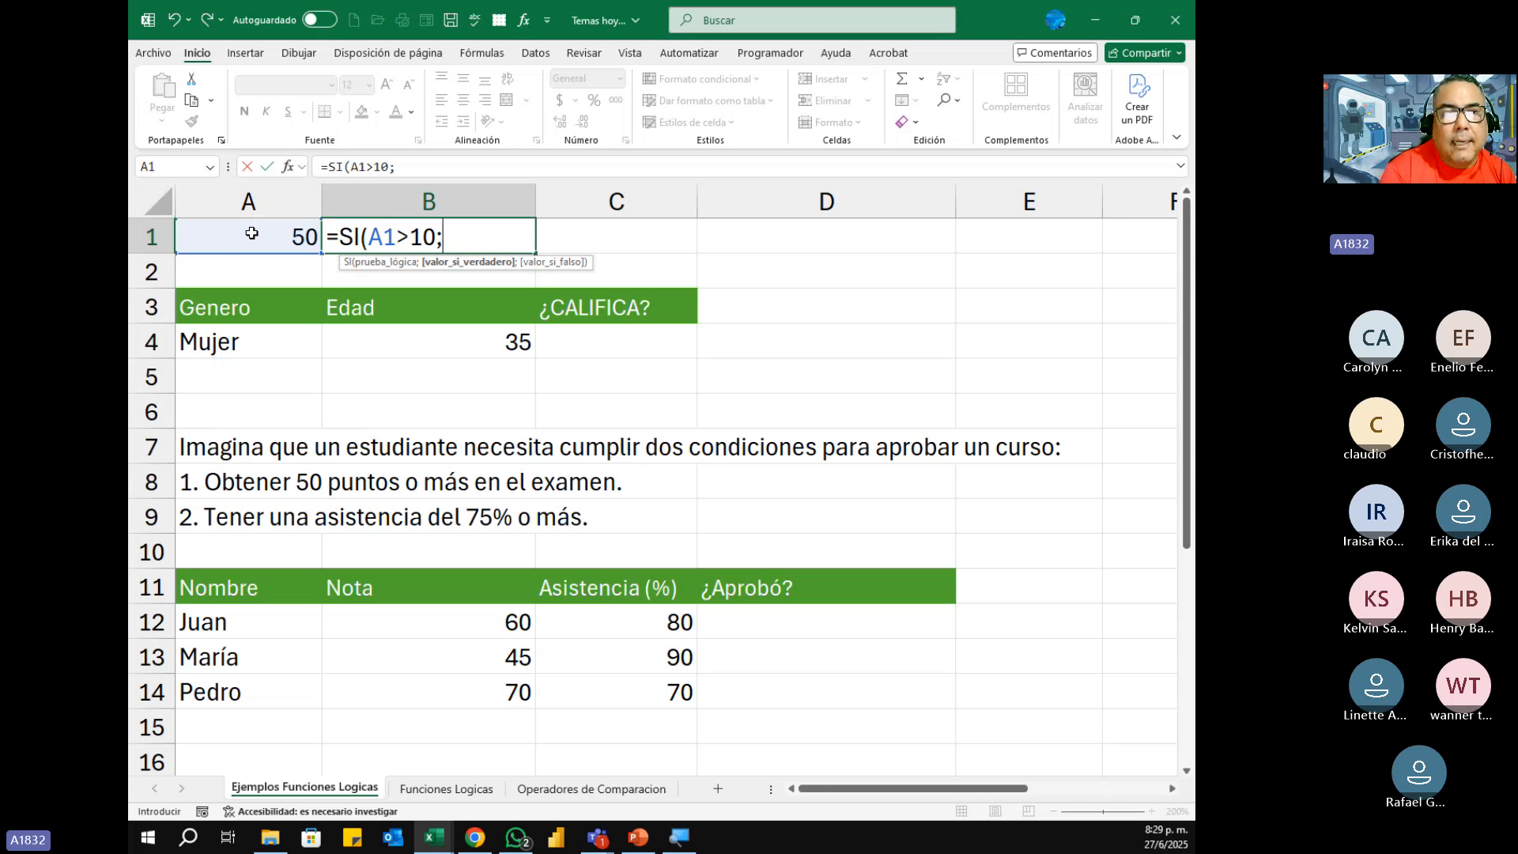
Step: Consult the SI example on the Funciones Logicas sheet and remove the stray sheet reference from B1's formula
text(")
key(BackSpace)
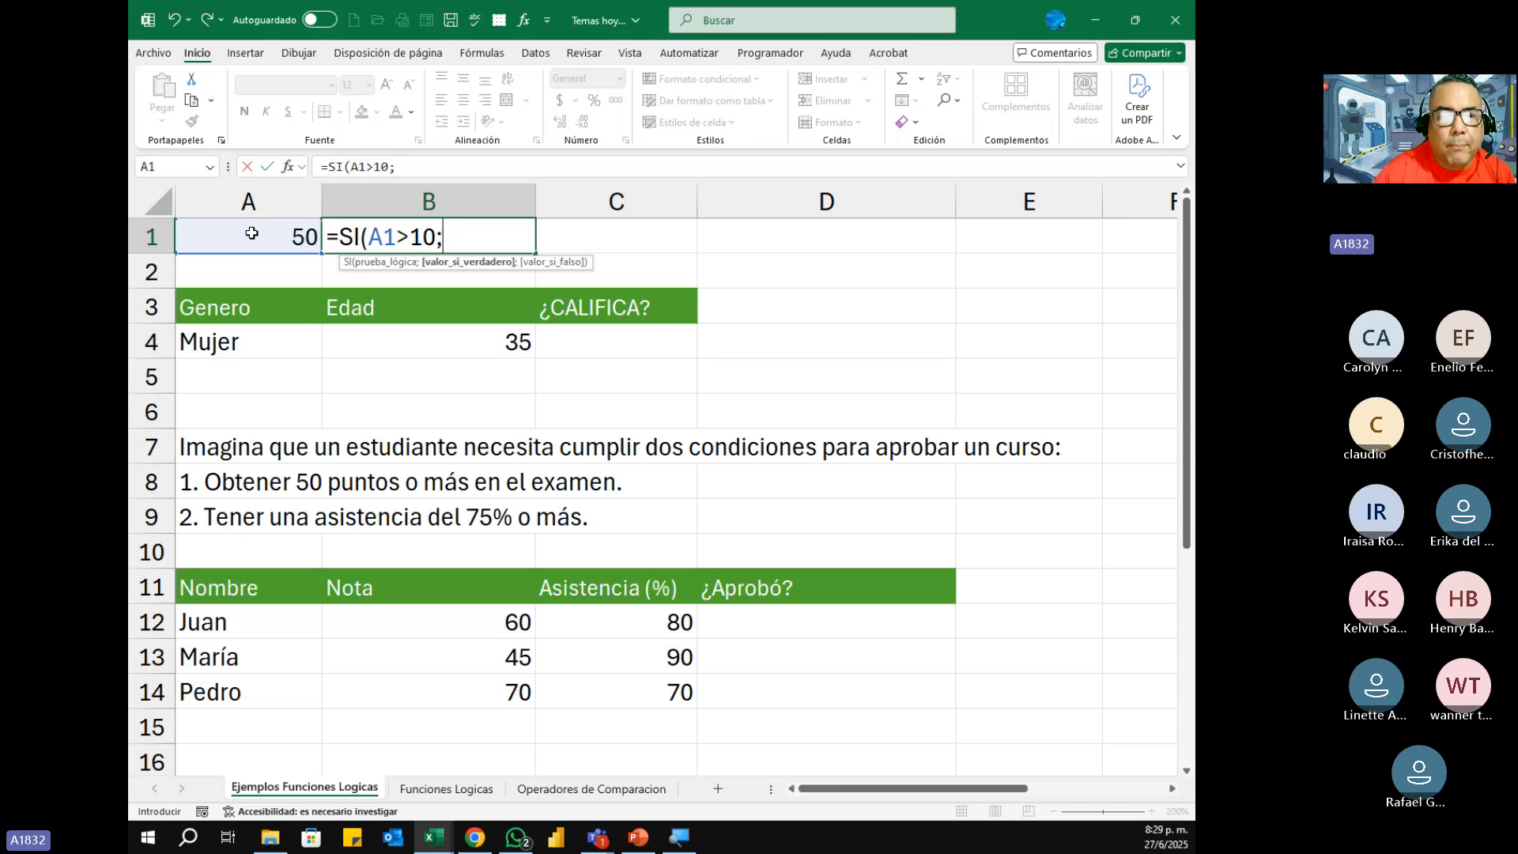
click(415, 789)
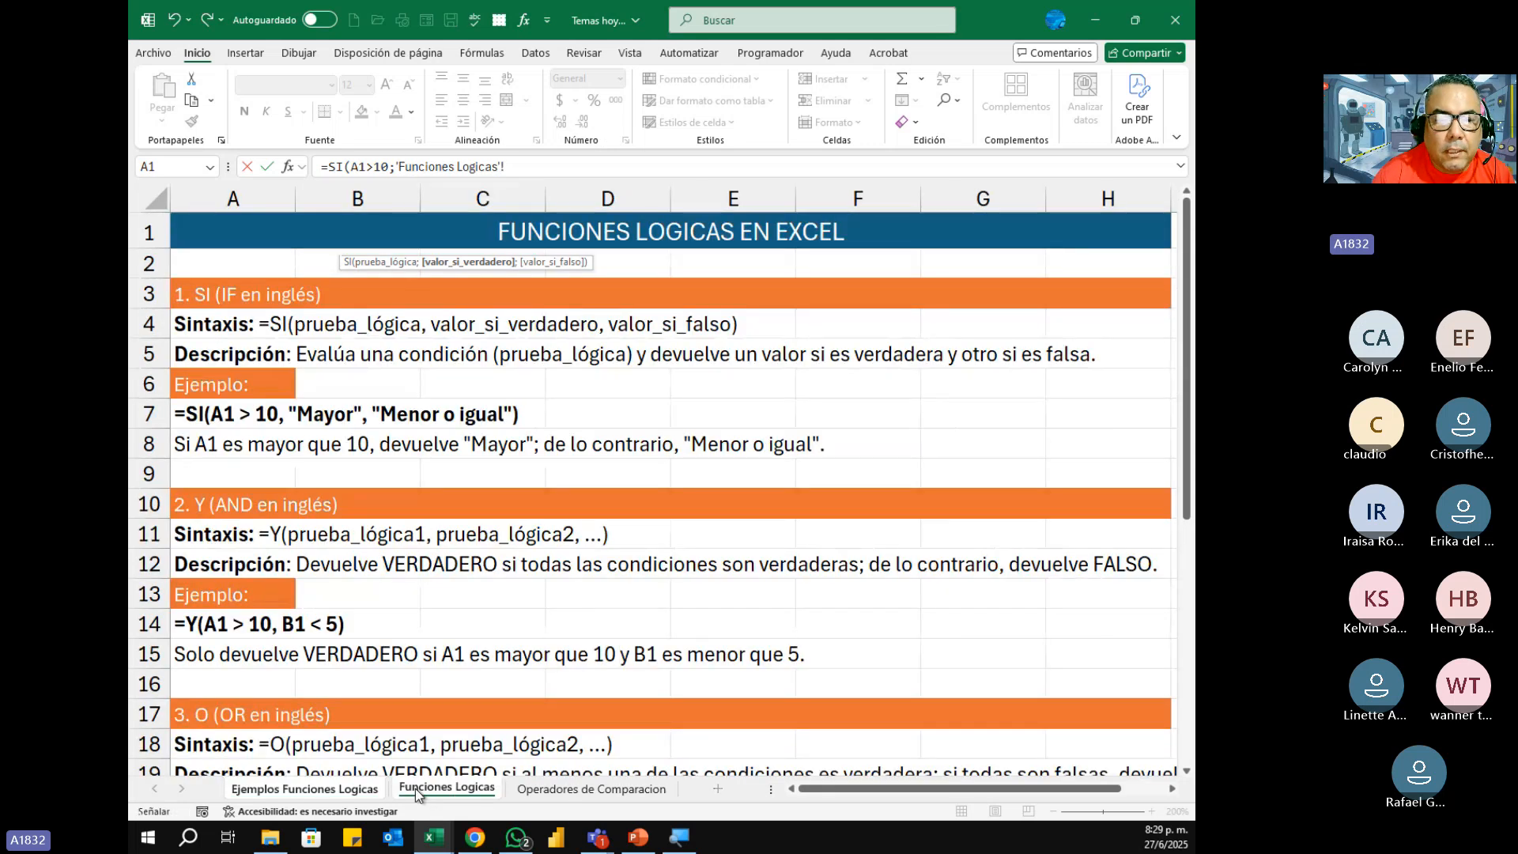
click(359, 789)
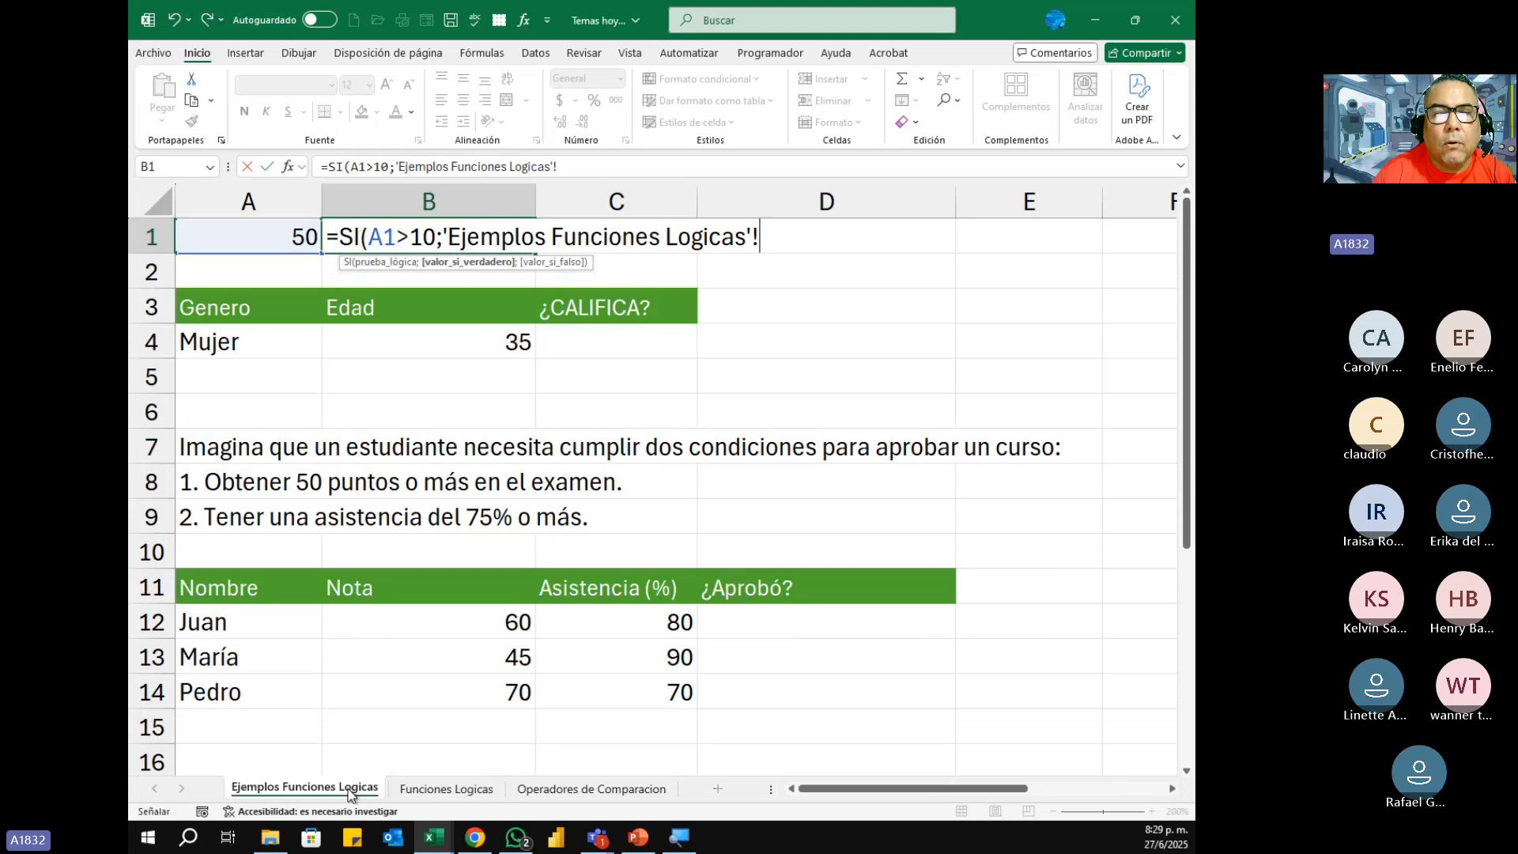
key(BackSpace)
key(BackSpace)
key(BackSpace)
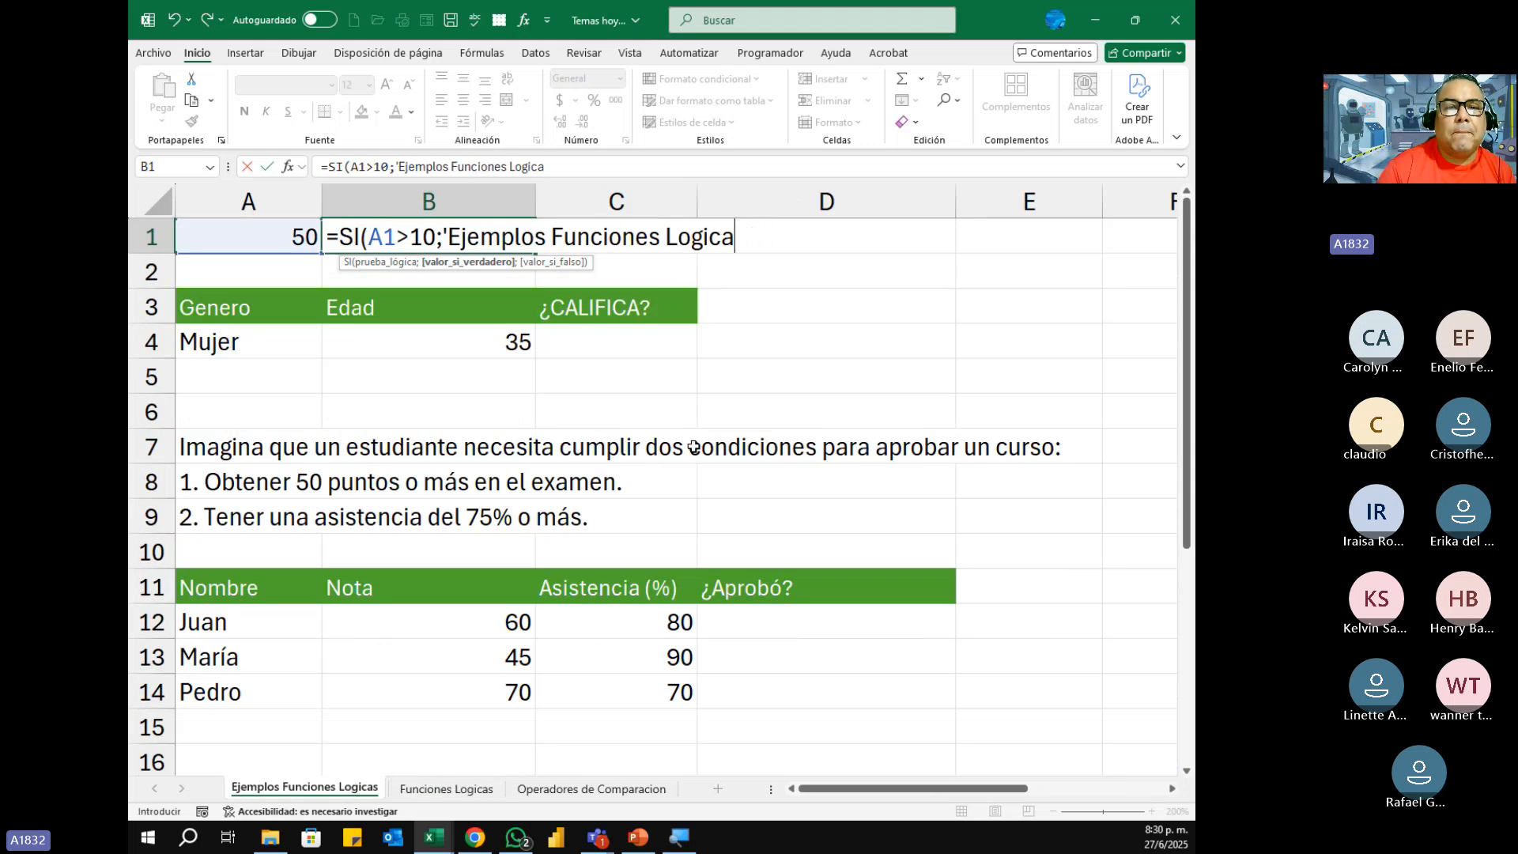
key(BackSpace)
key(BackSpace)
key(BackSpace)
key(BackSpace)
key(BackSpace)
key(BackSpace)
key(BackSpace)
key(BackSpace)
key(BackSpace)
key(BackSpace)
key(BackSpace)
key(BackSpace)
key(BackSpace)
key(BackSpace)
key(BackSpace)
key(BackSpace)
key(BackSpace)
key(BackSpace)
key(BackSpace)
key(BackSpace)
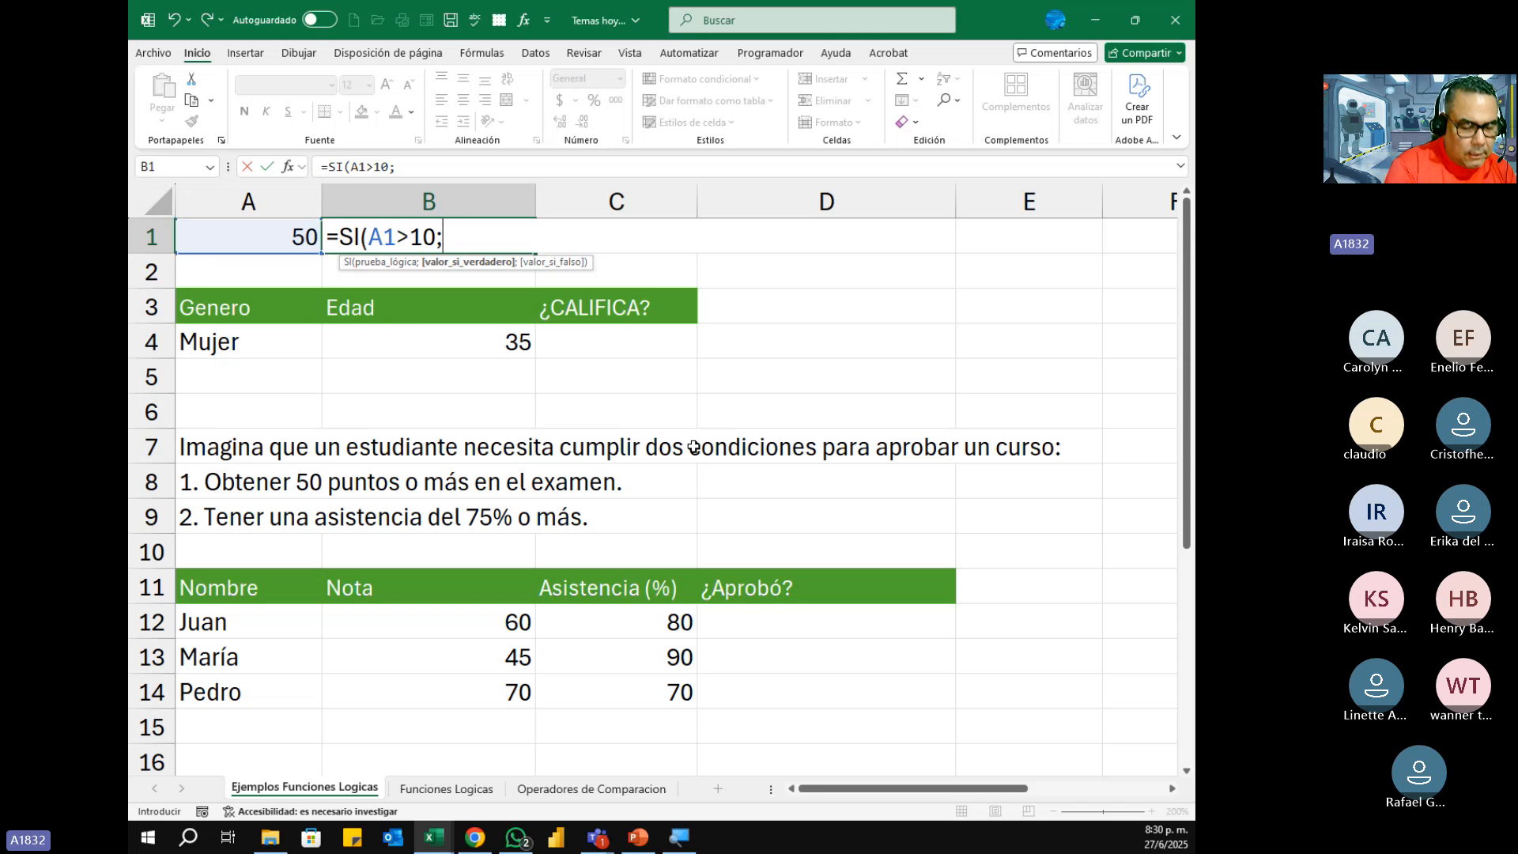
Step: Enter "Mayor" as the valor_si_verdadero argument of the SI formula in B1 and proceed to valor_si_falso
text(")
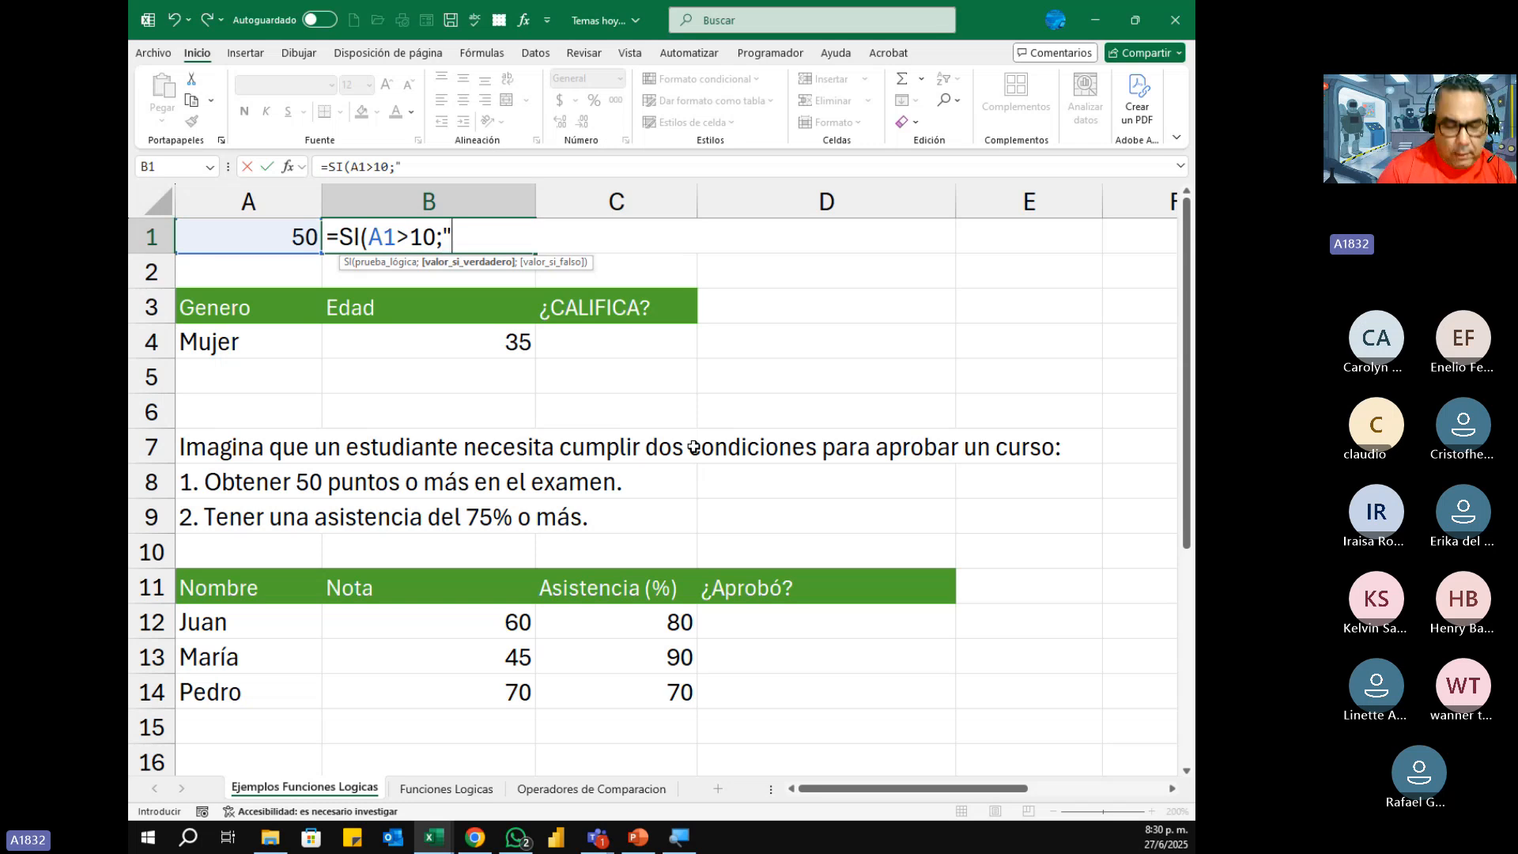
text(Ma)
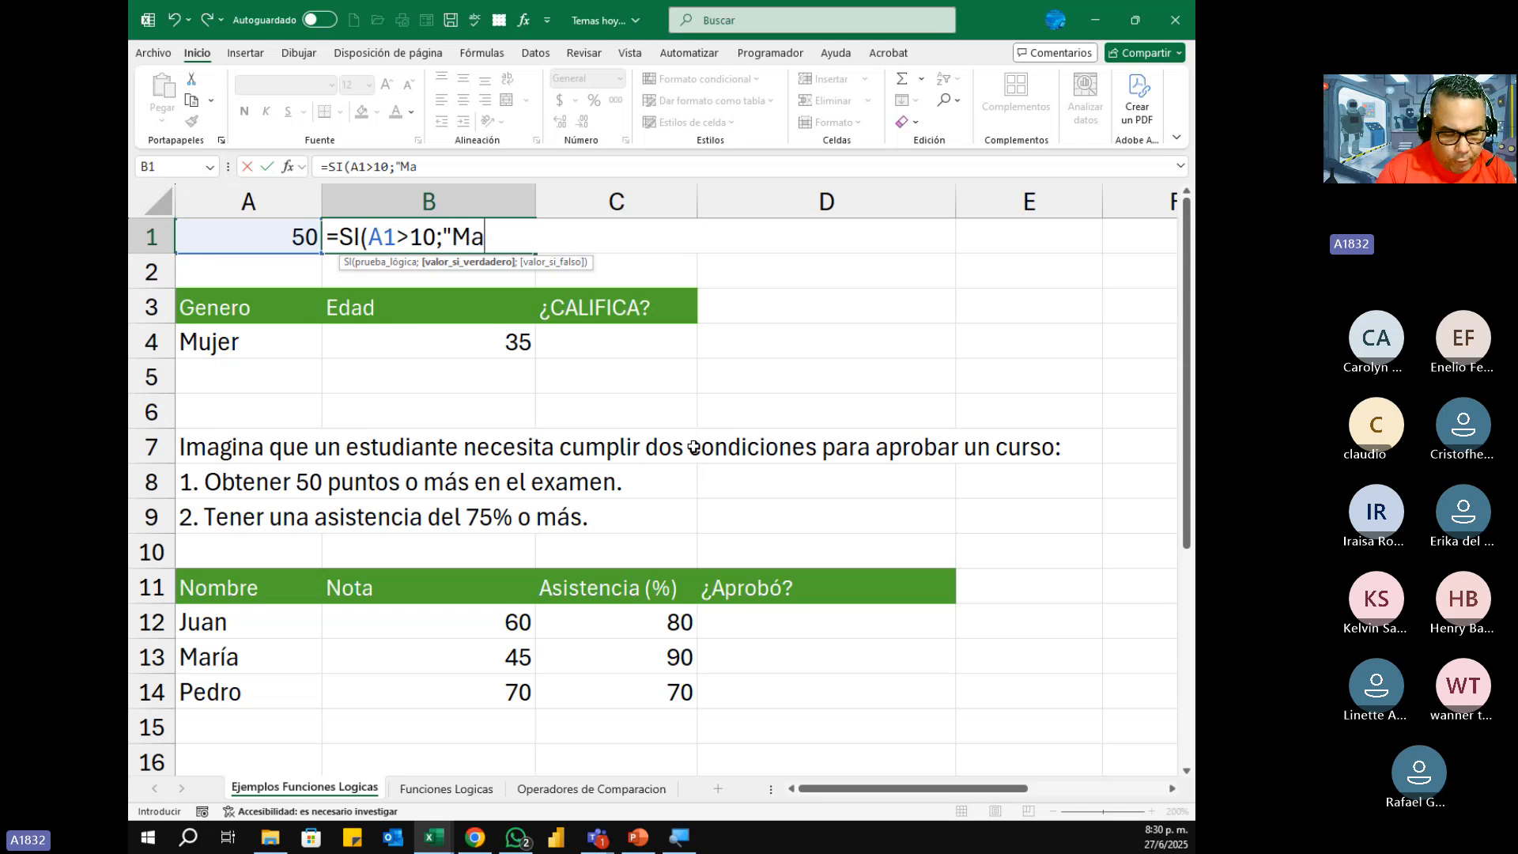
text(yor")
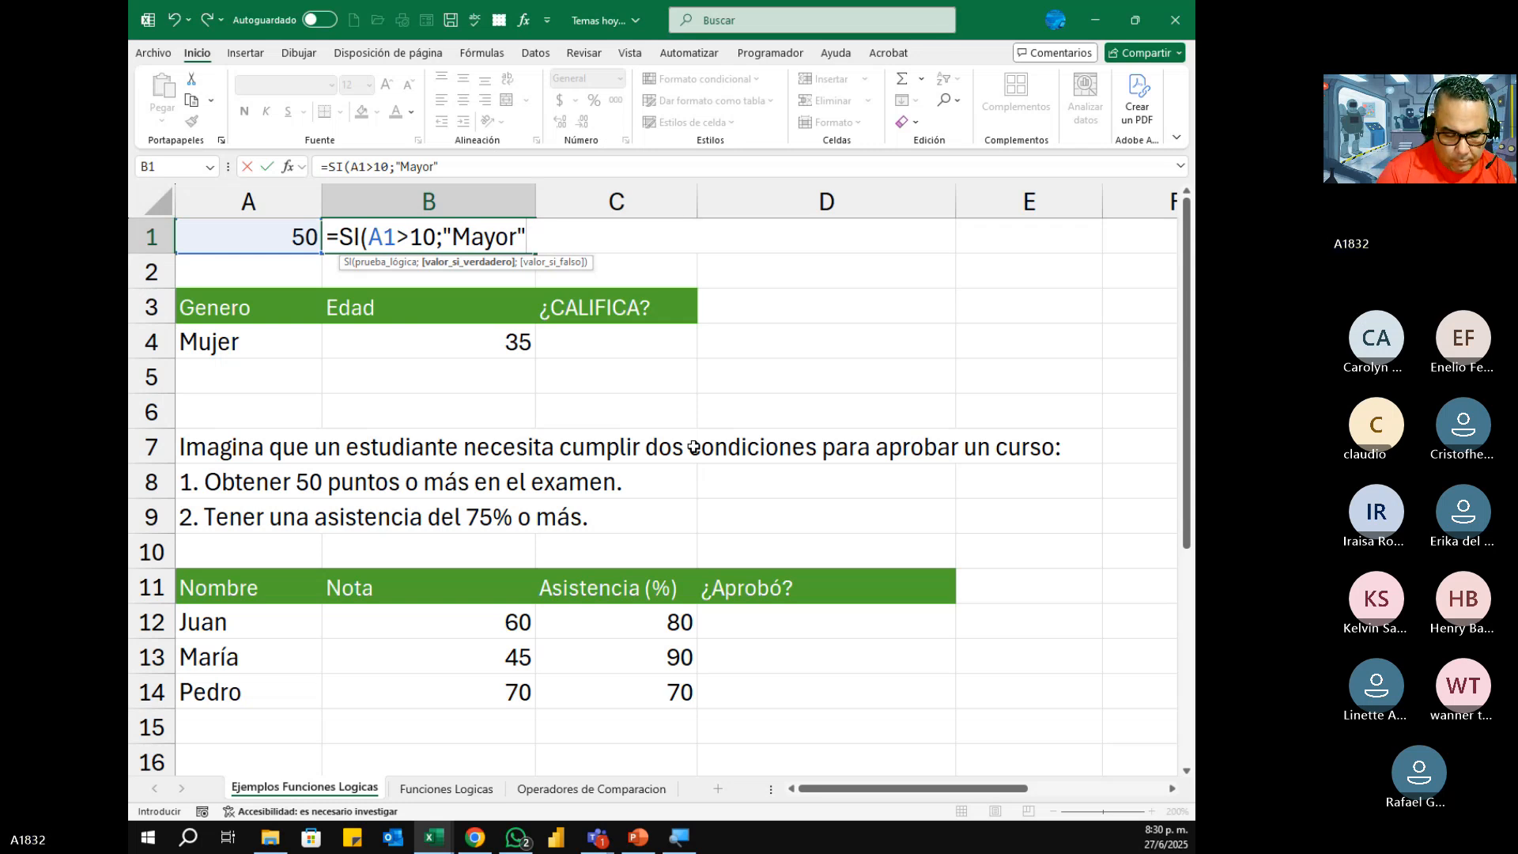
text(;)
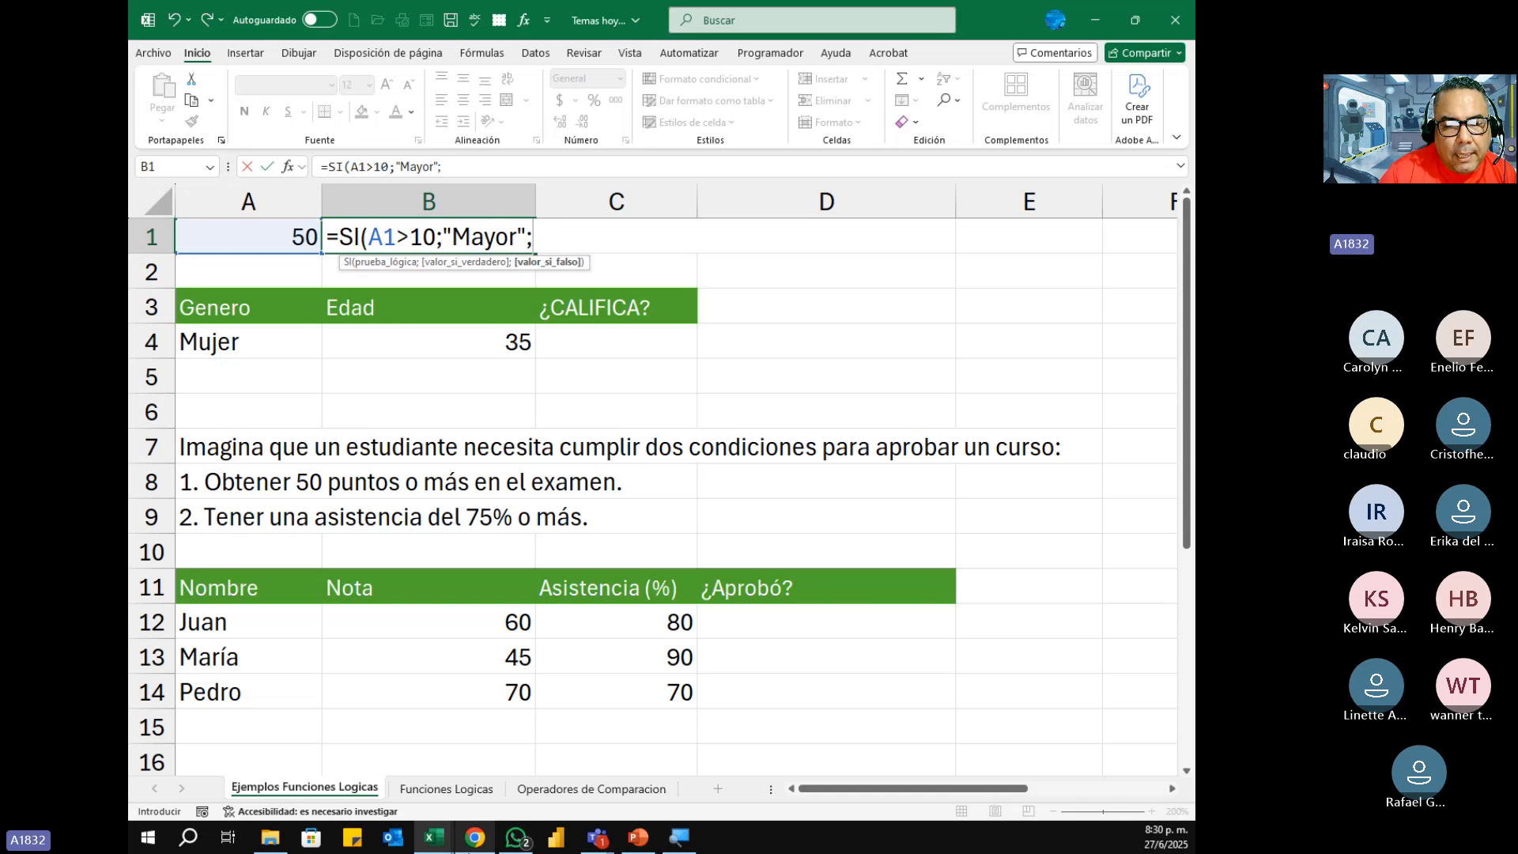
Step: Check the SI example on the Funciones Logicas sheet and complete B1's formula with "Menor o igual" as valor_si_falso, removing the stray sheet reference
click(450, 789)
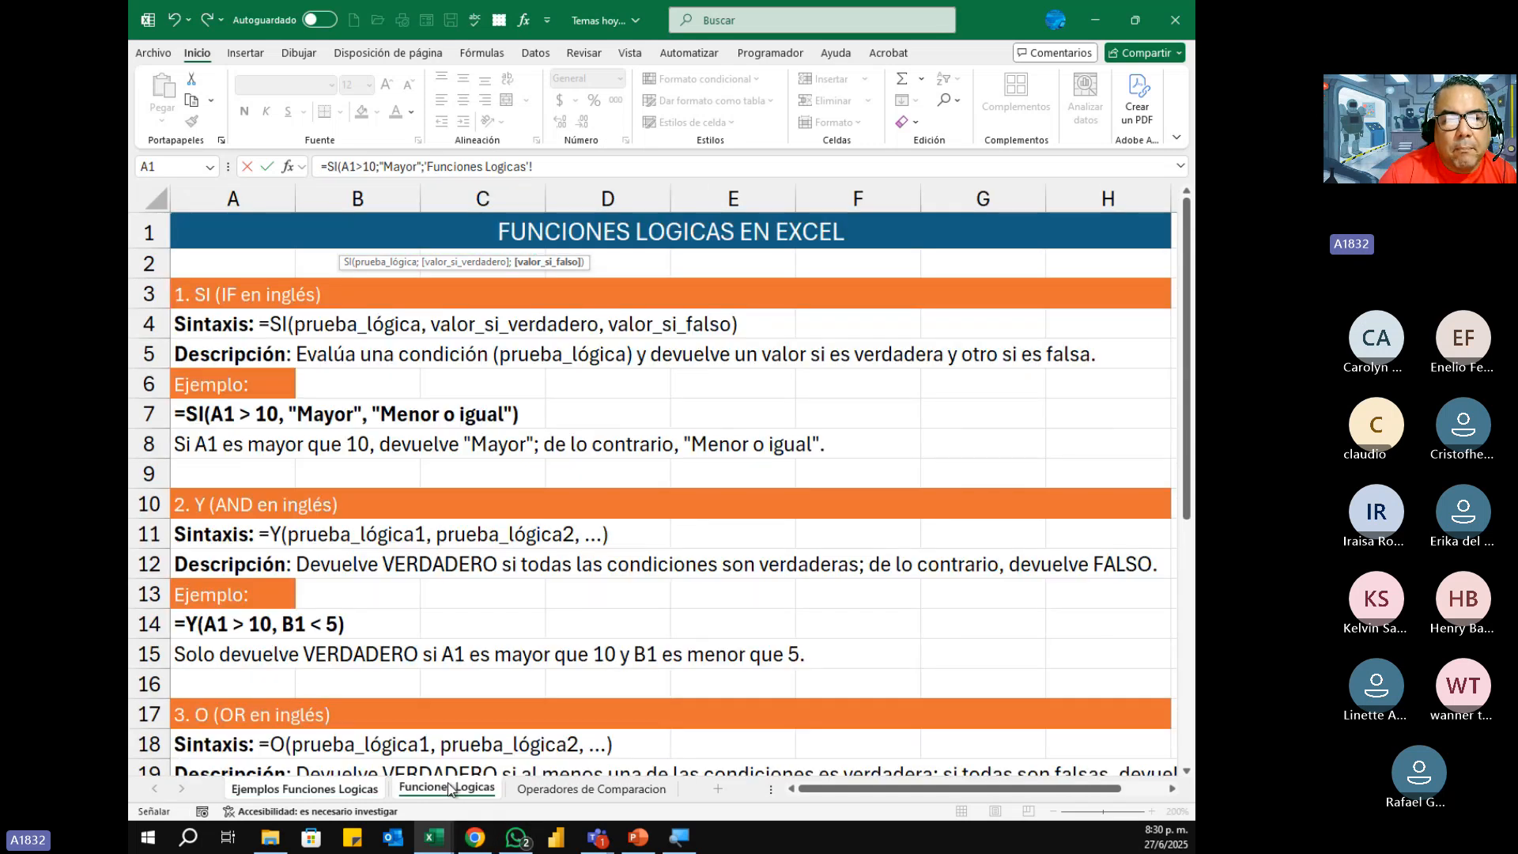
click(332, 791)
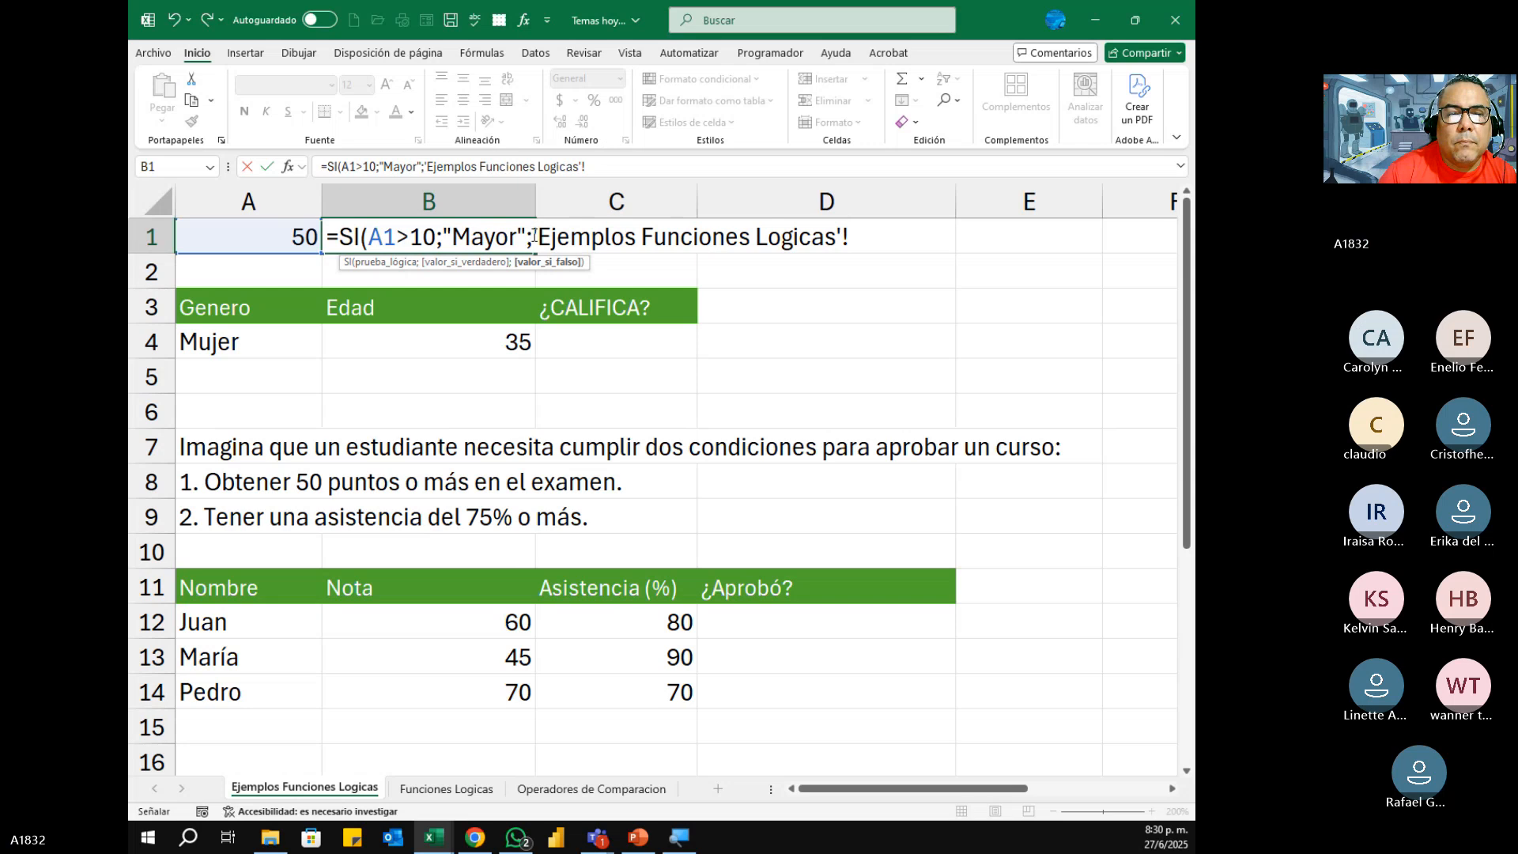
drag(533, 236, 928, 223)
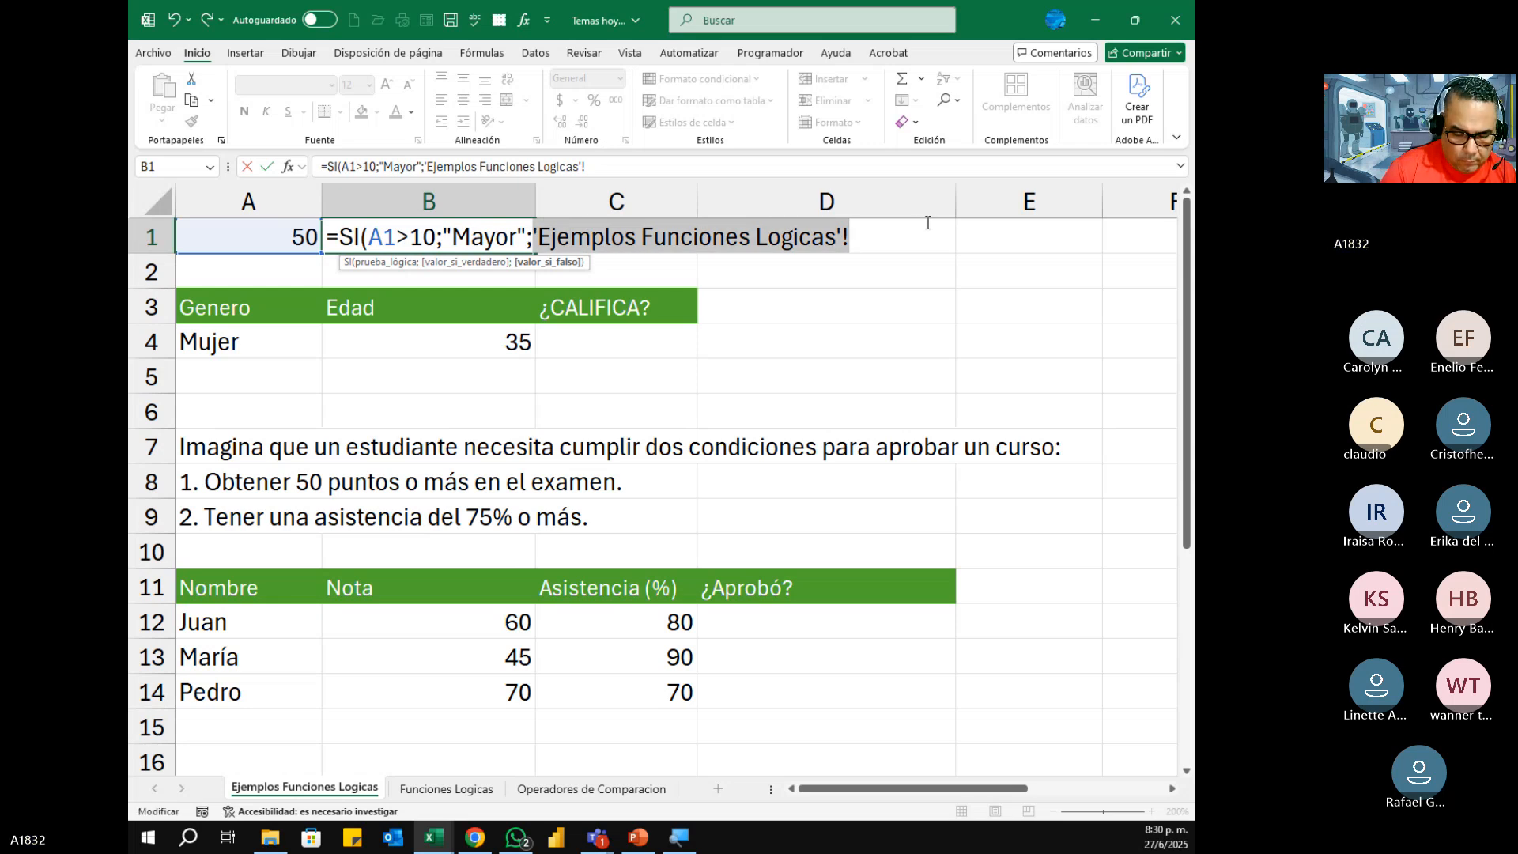
text("Mayor)
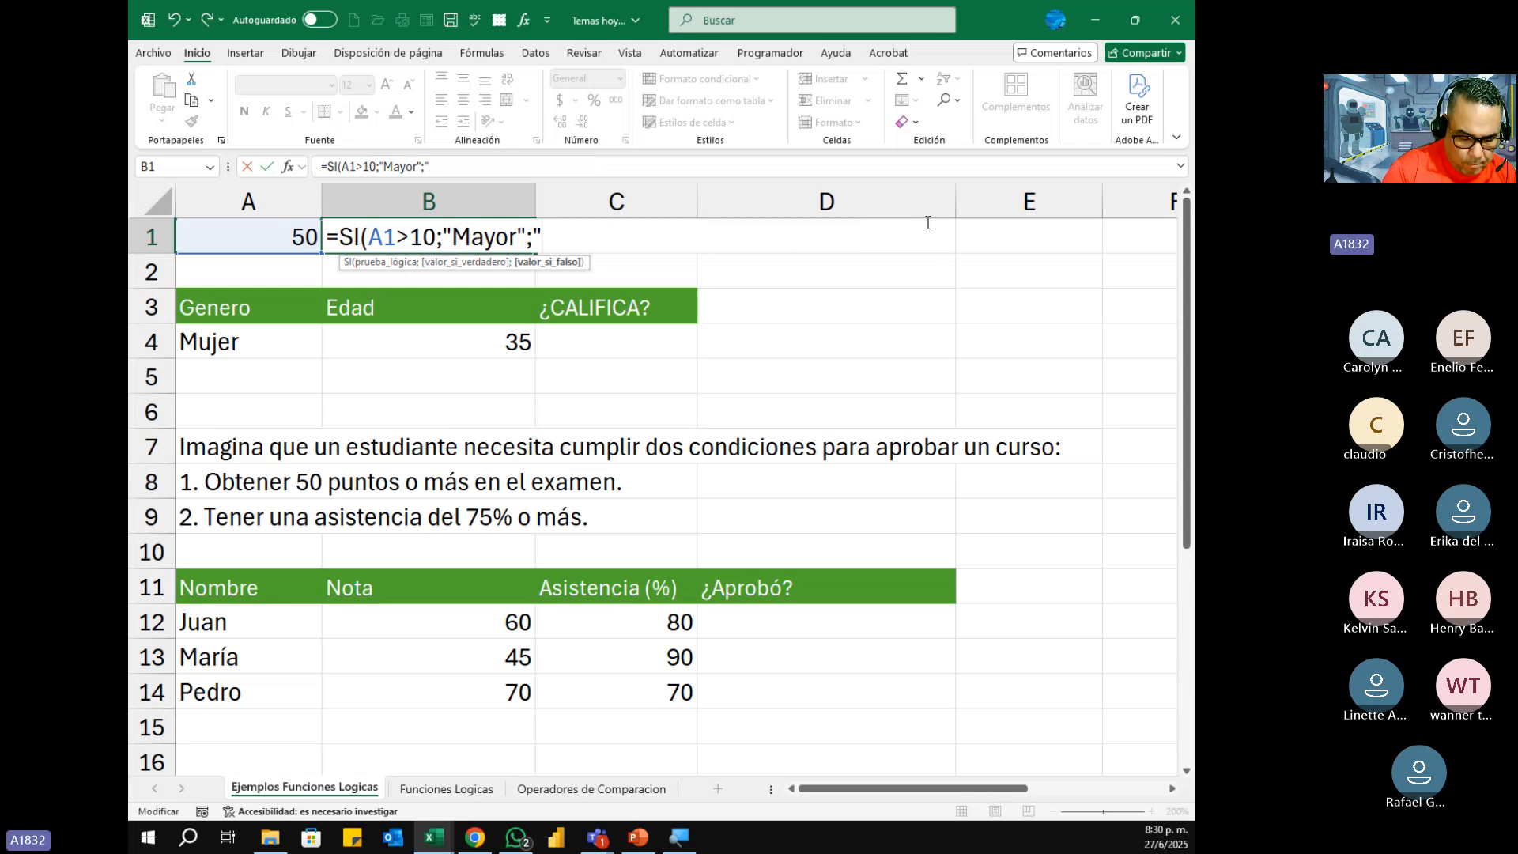
text(Men)
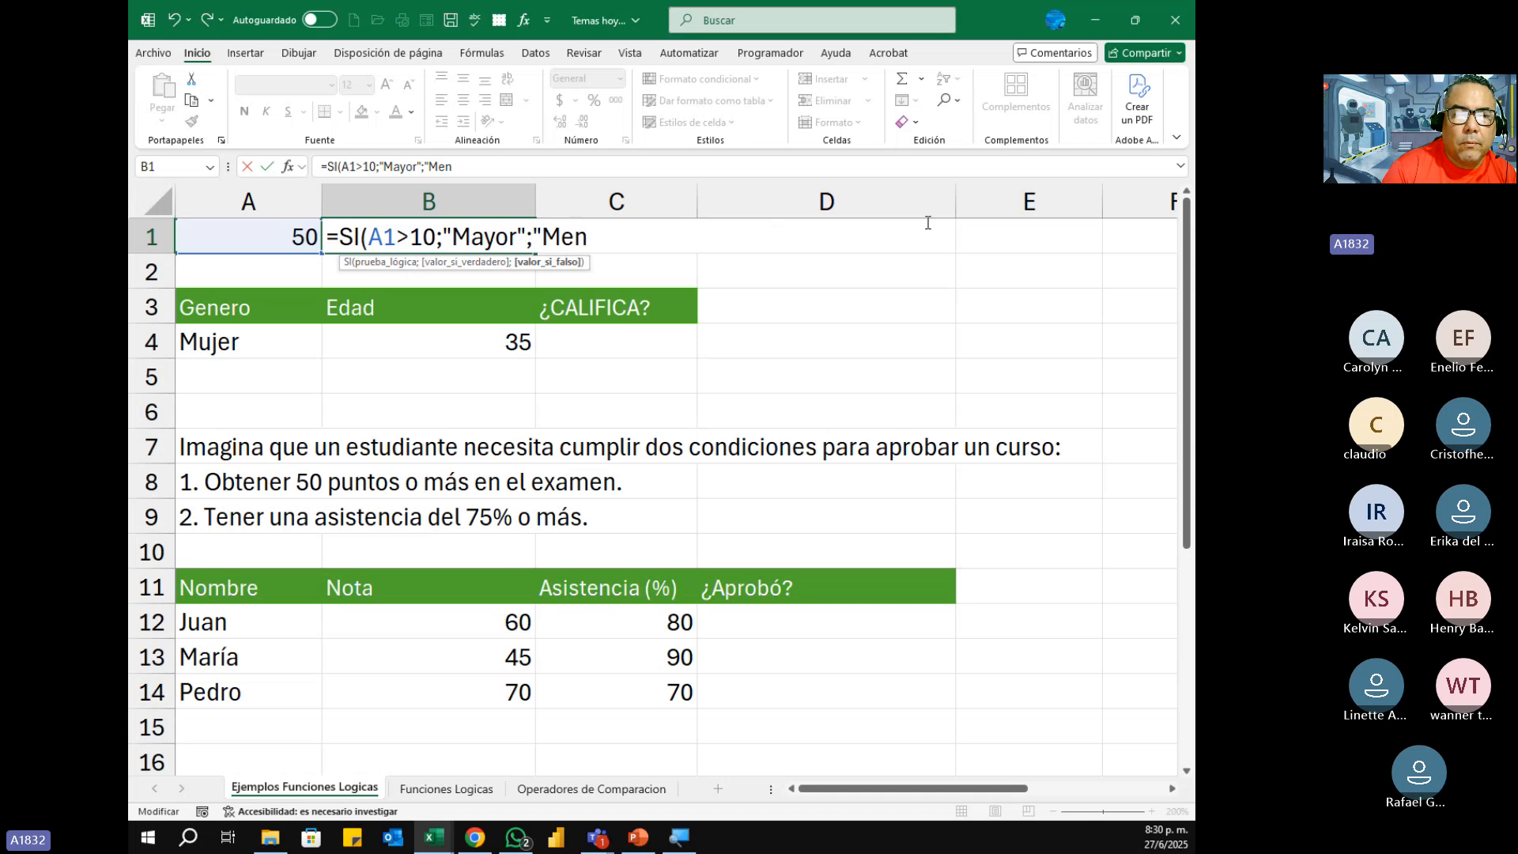
text(or)
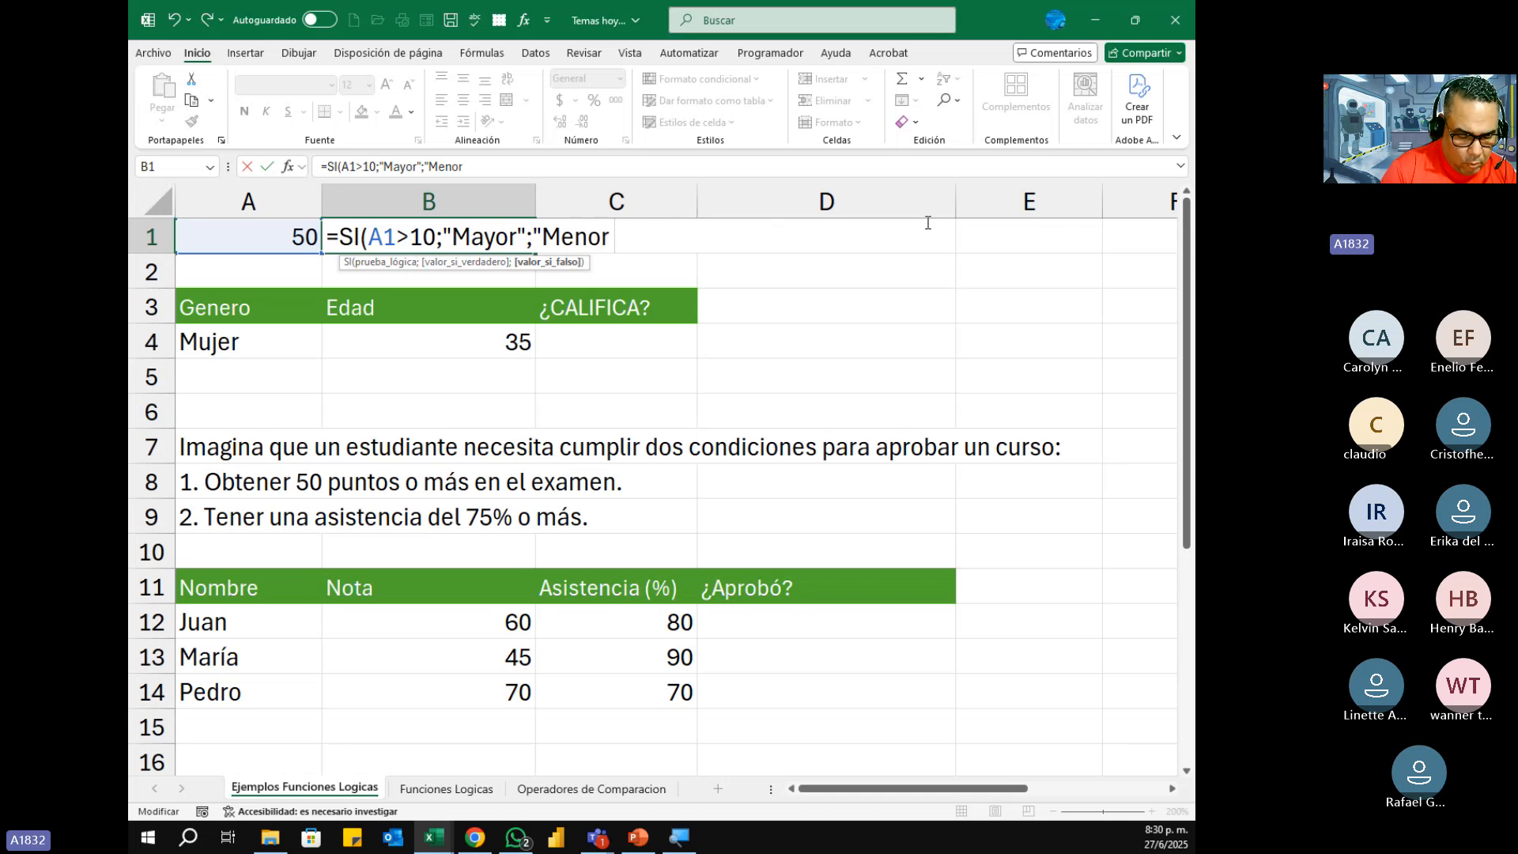
text( o i)
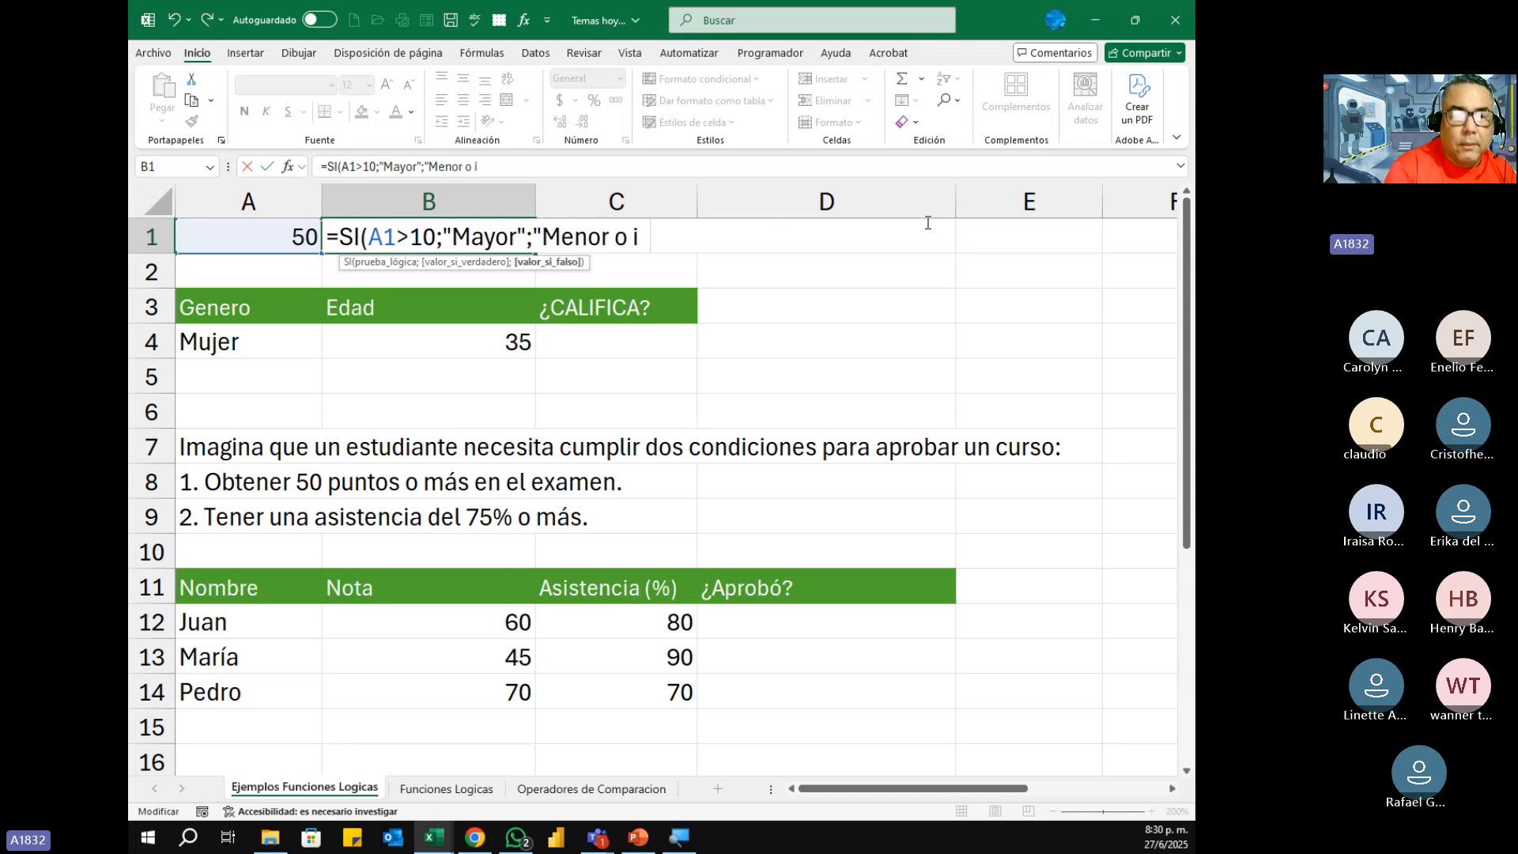
text(gual")
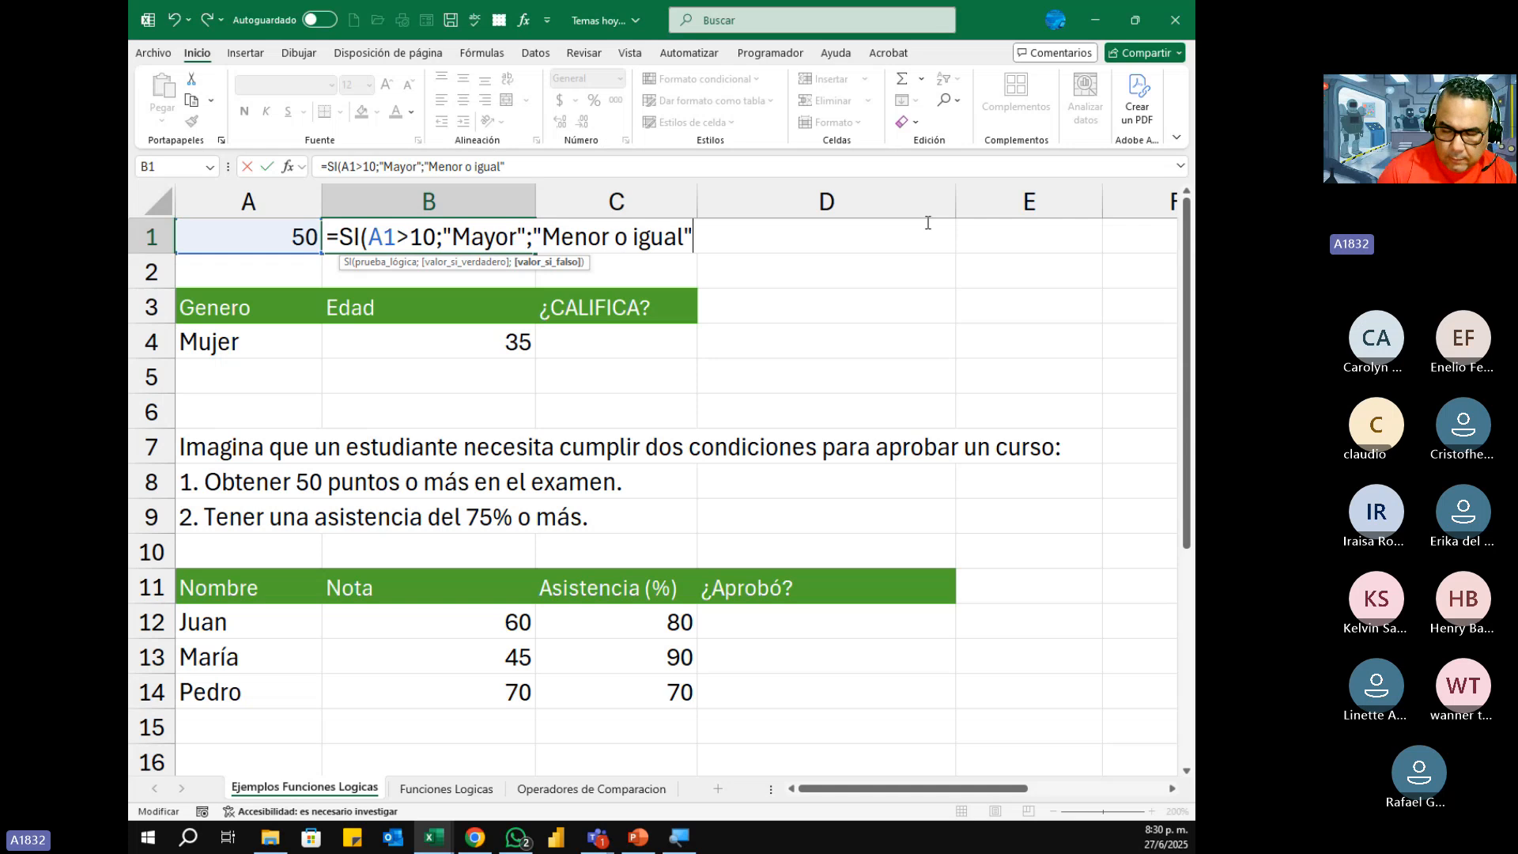
text())
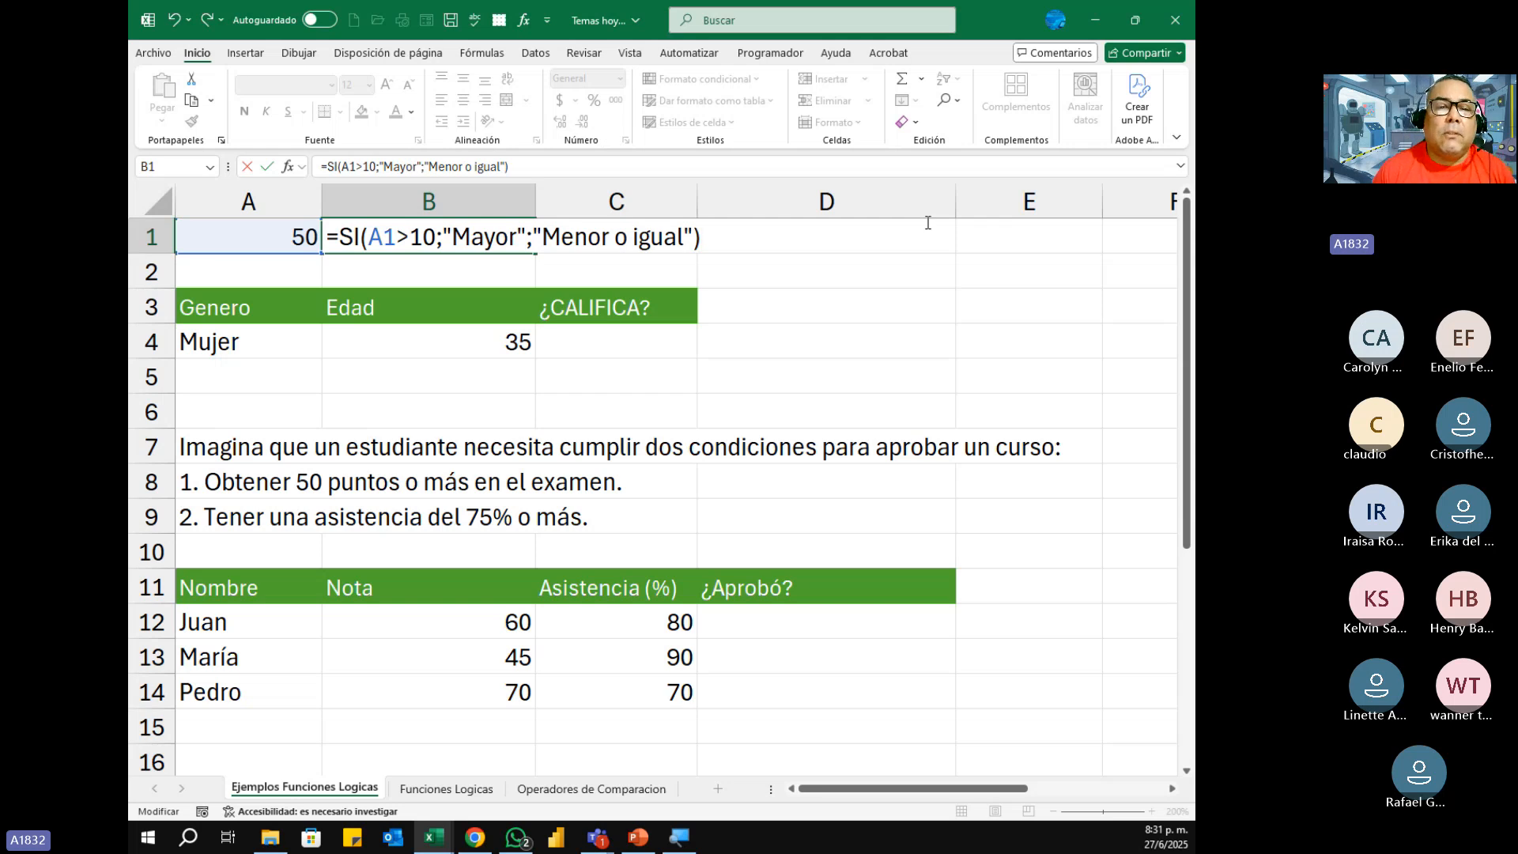
key(Return)
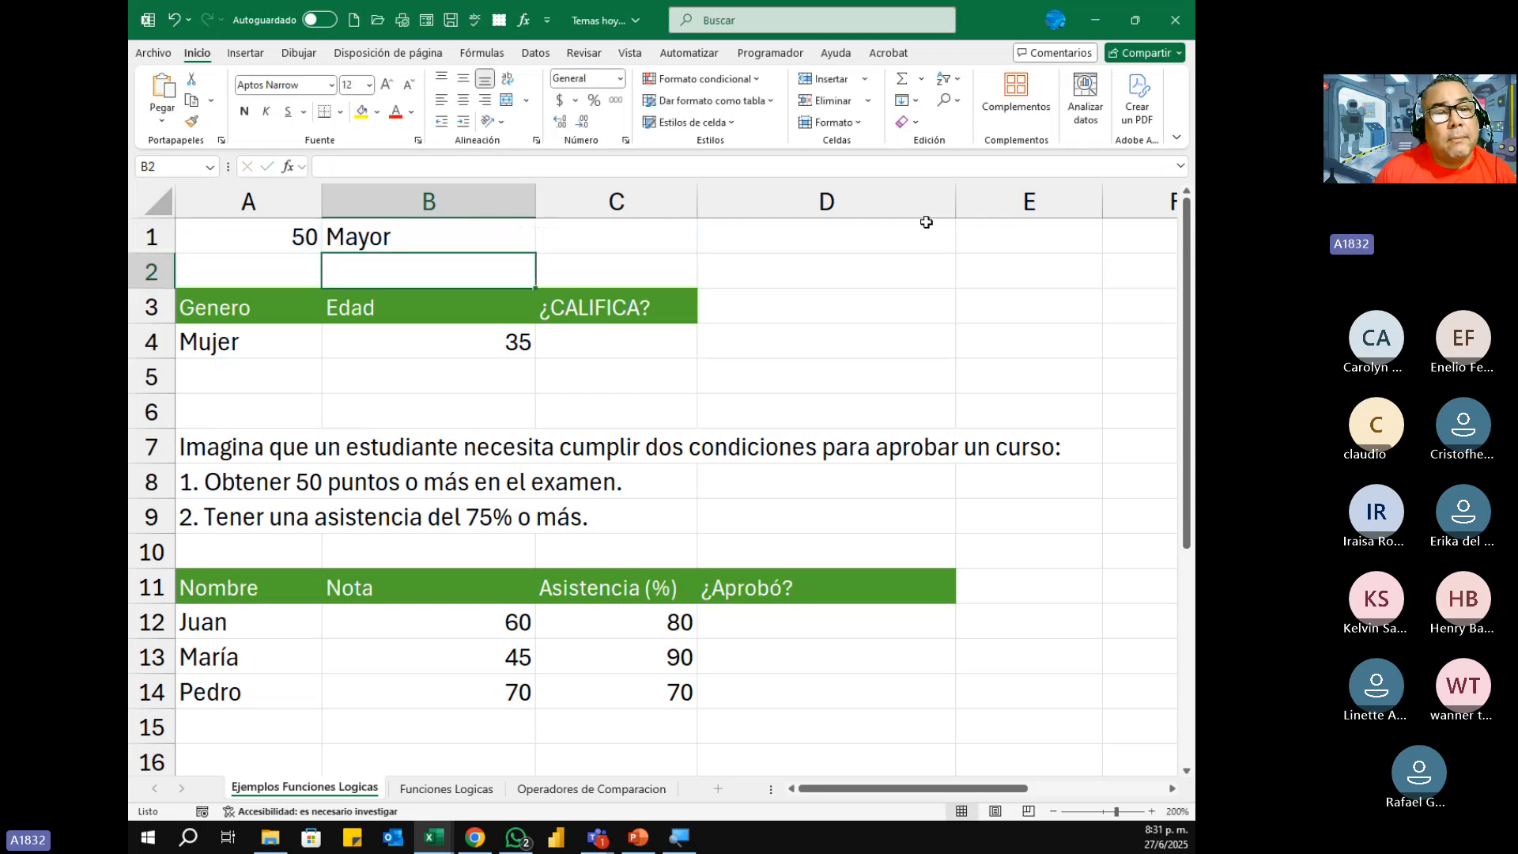
Step: Set A1 to 9 to test the false outcome of the SI formula in B1
key(Up)
key(Left)
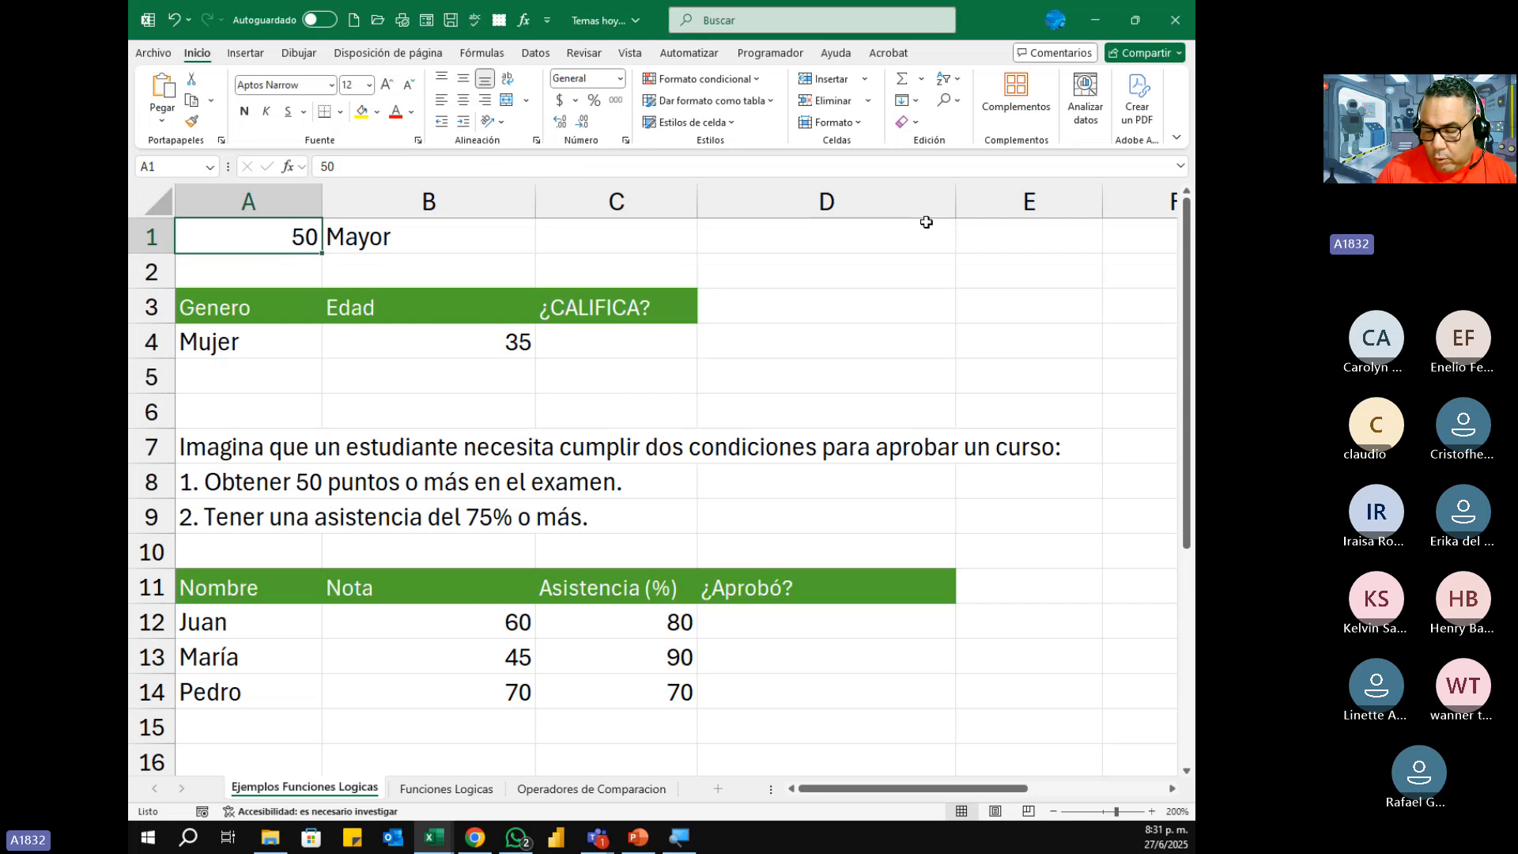
key(F2)
key(BackSpace)
key(BackSpace)
text(9)
key(Return)
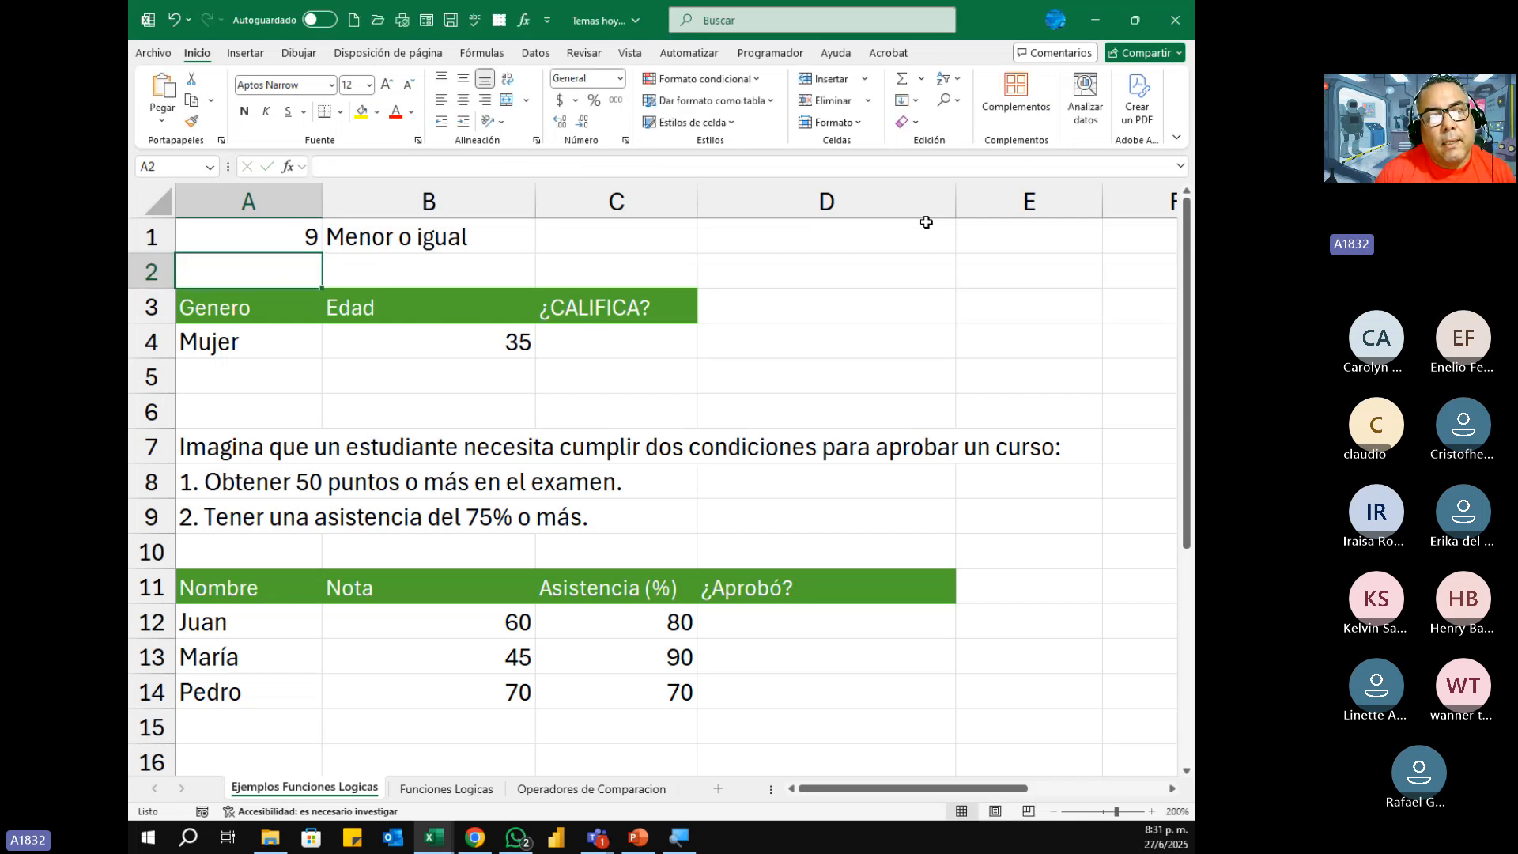
Step: Test the SI formula in B1 with further values in A1: 12, 15 and finally 5
key(Up)
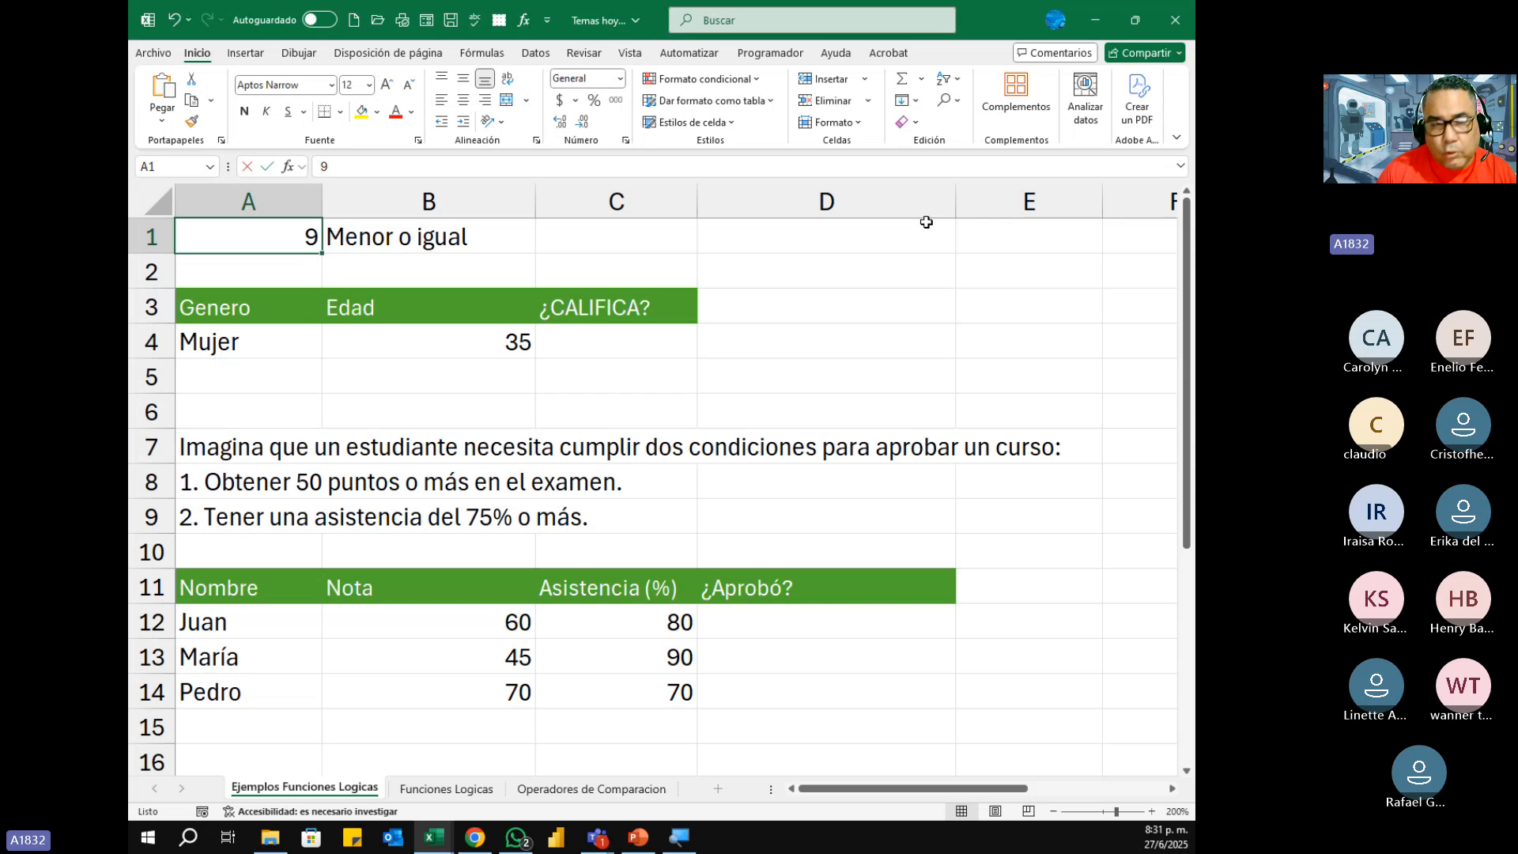
text(12)
key(Return)
key(Up)
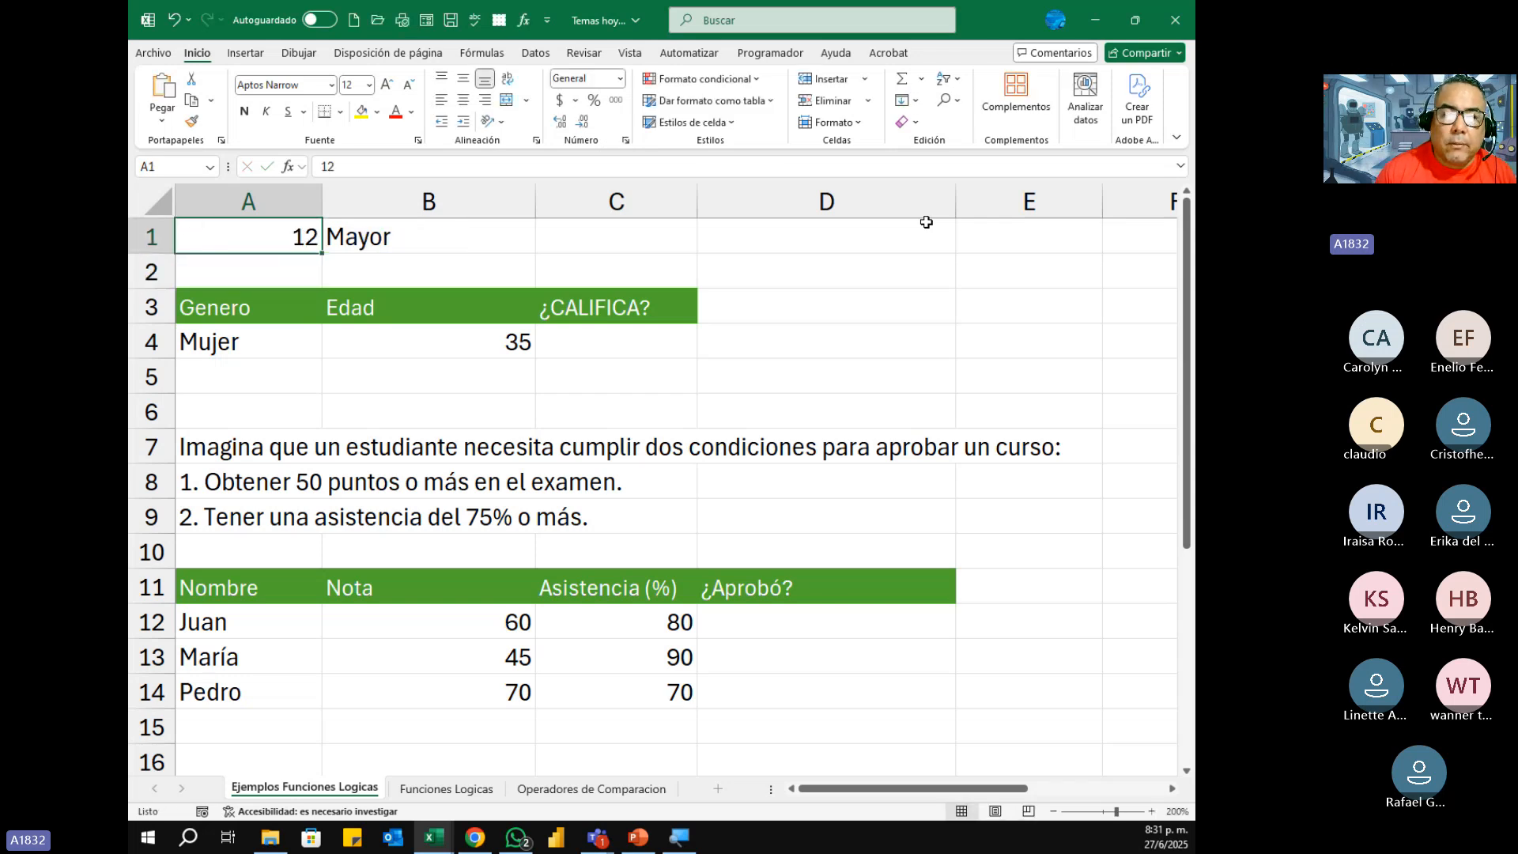
text(15)
key(Return)
key(Up)
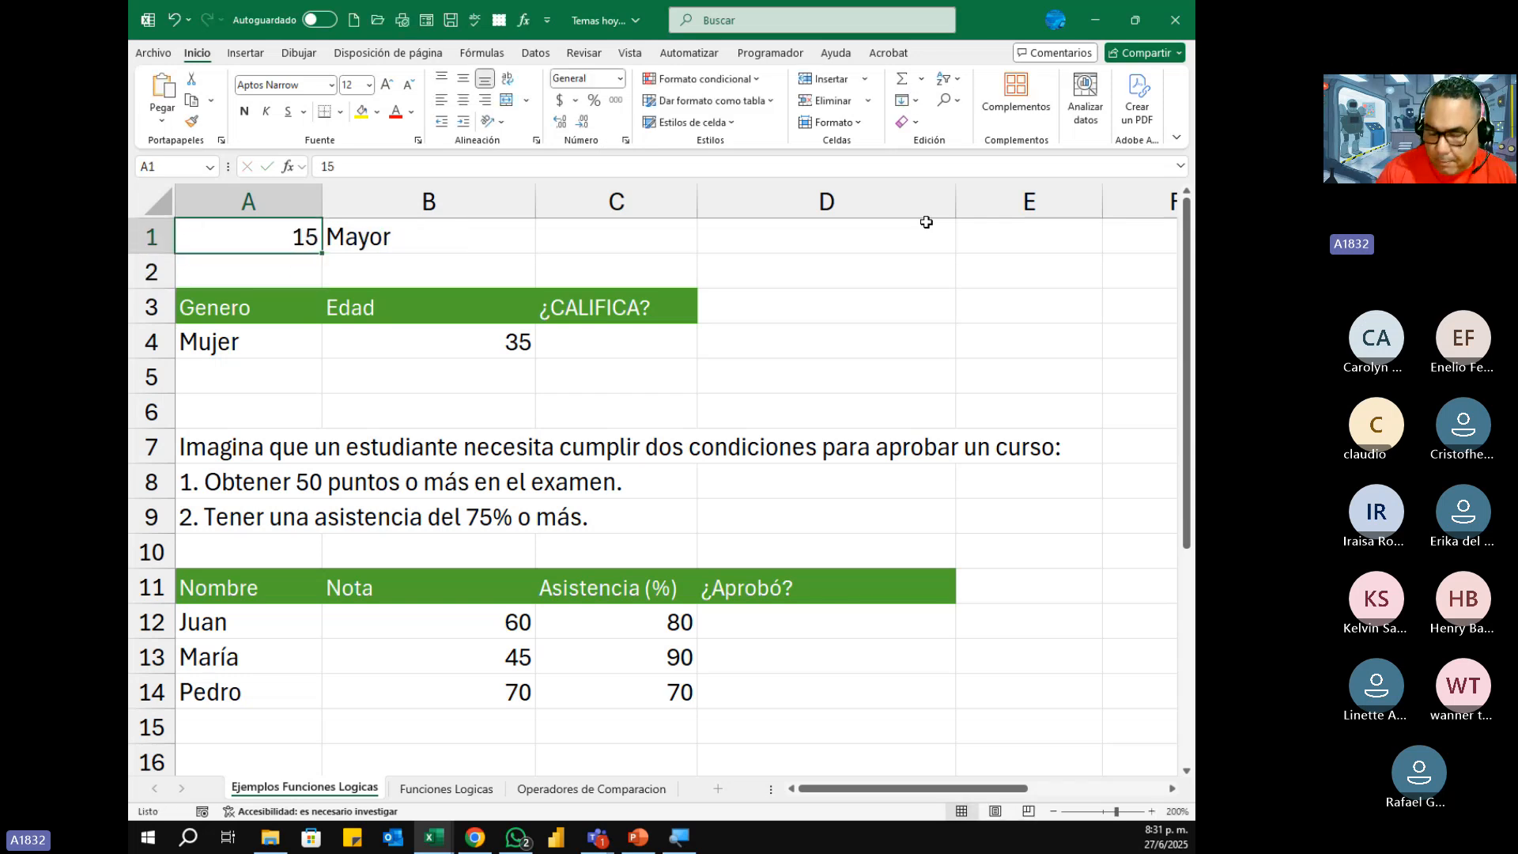
text(5)
key(Return)
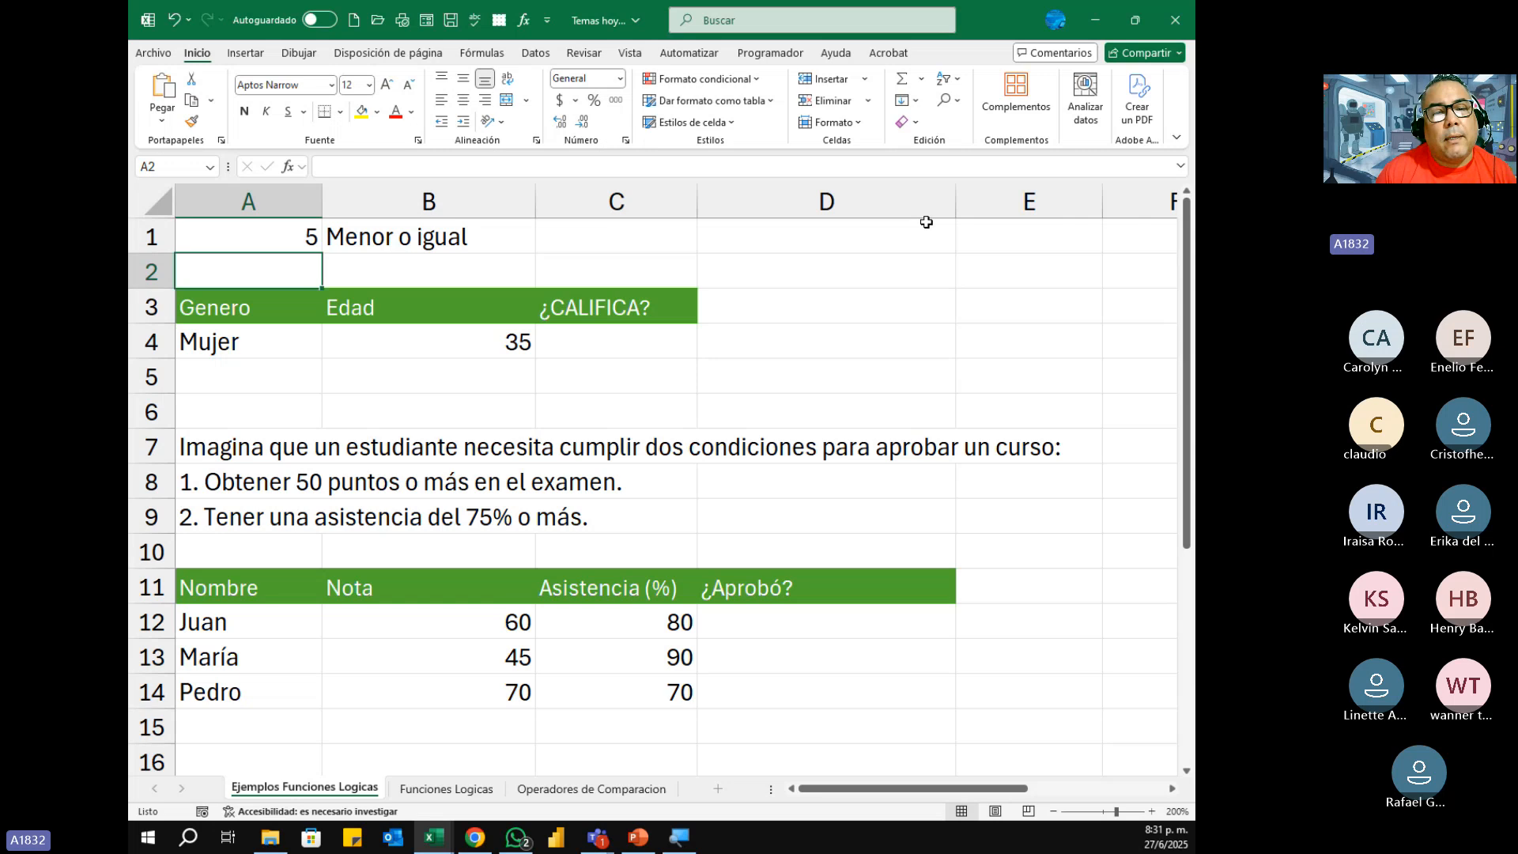
Step: Review the arguments of B1's SI formula one by one: the test A1>10, "Mayor" and "Menor o igual"
key(Up)
key(Right)
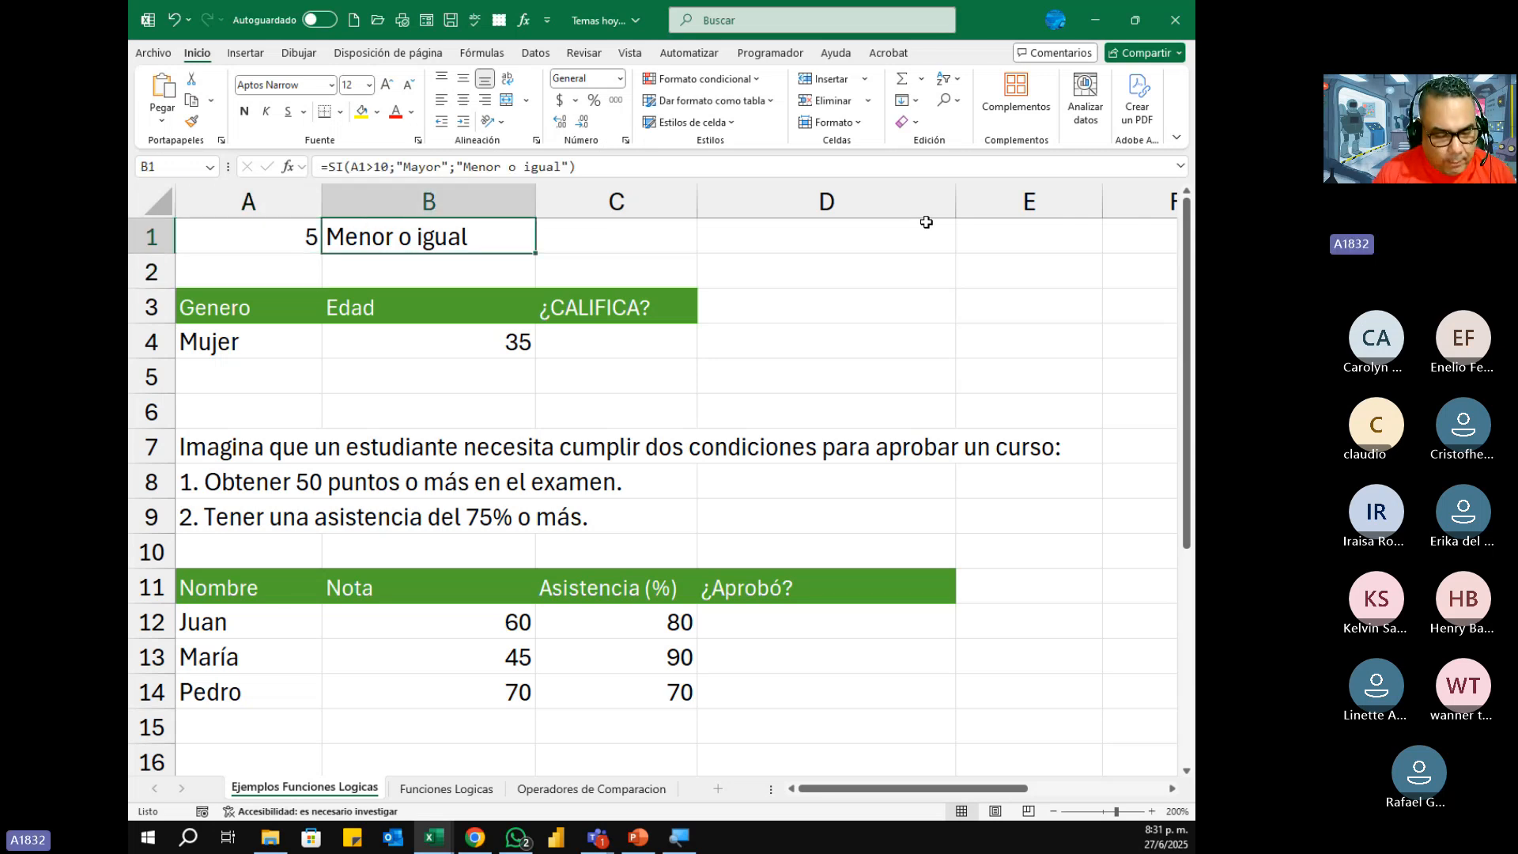
key(F2)
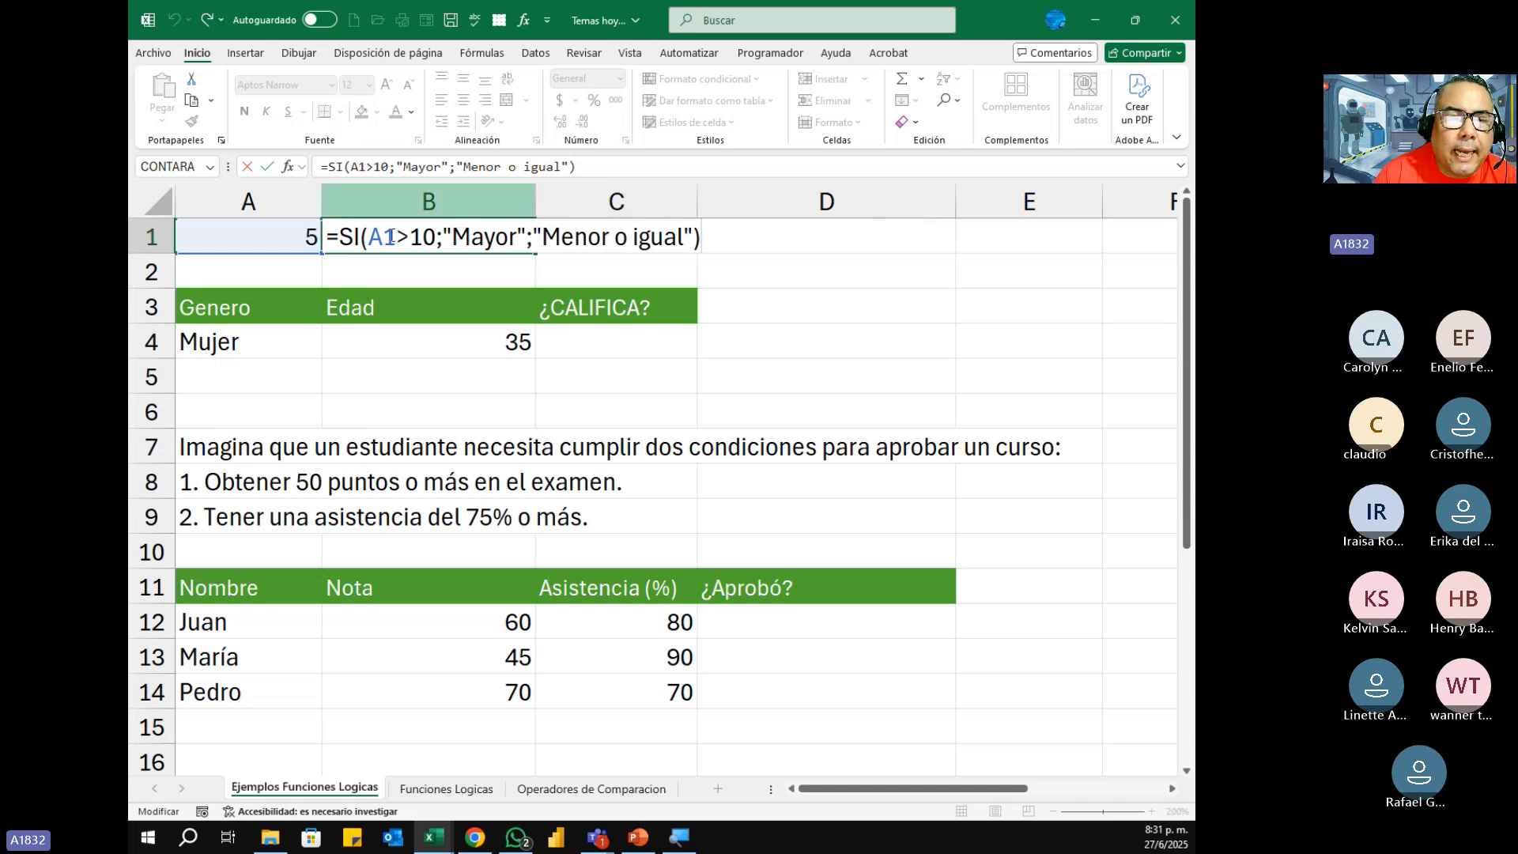
drag(370, 237, 437, 238)
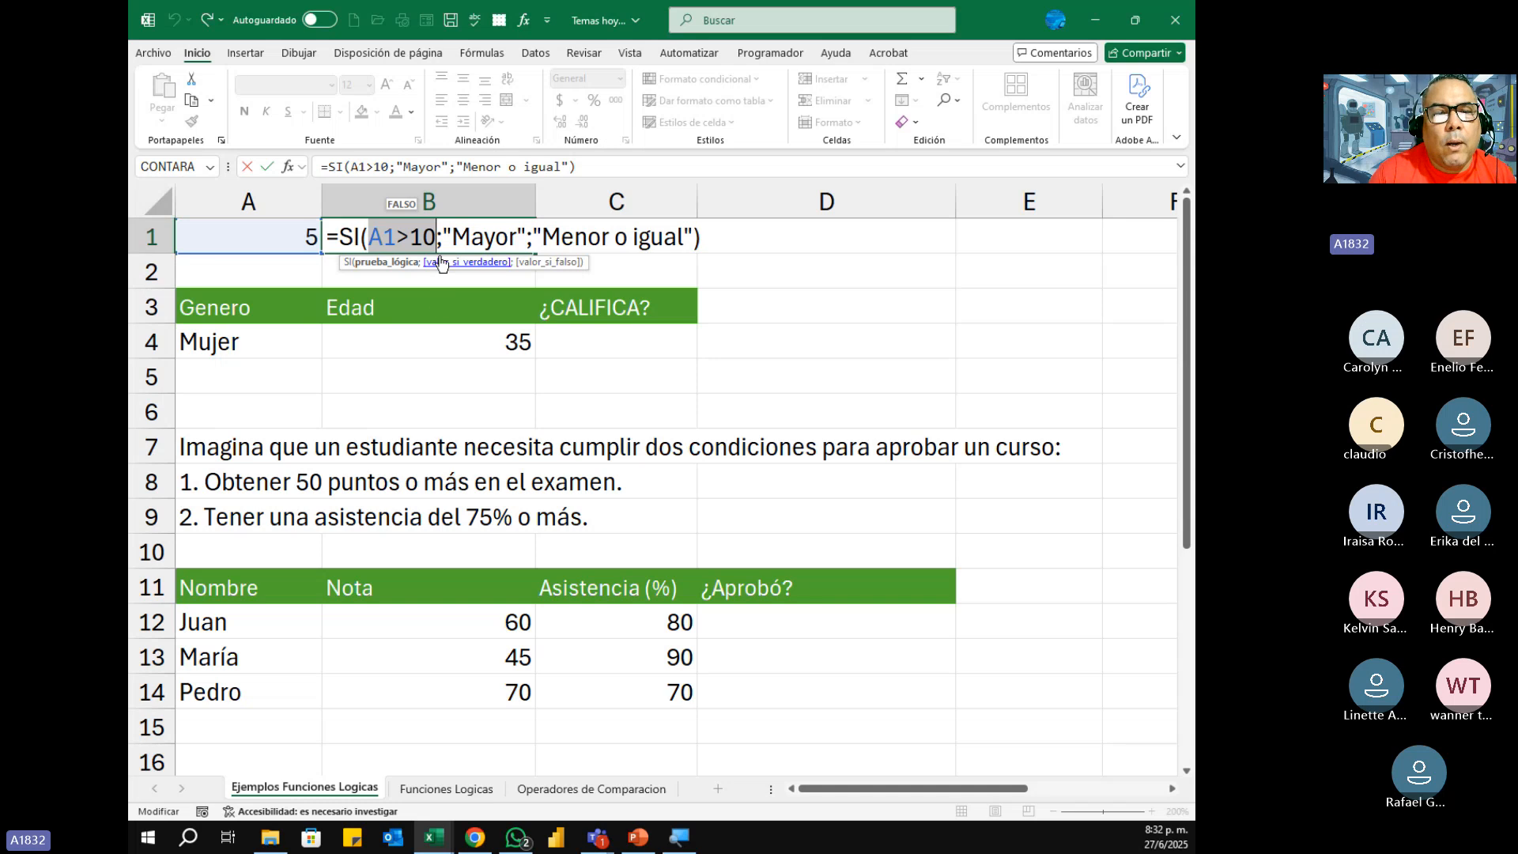
drag(443, 236, 527, 235)
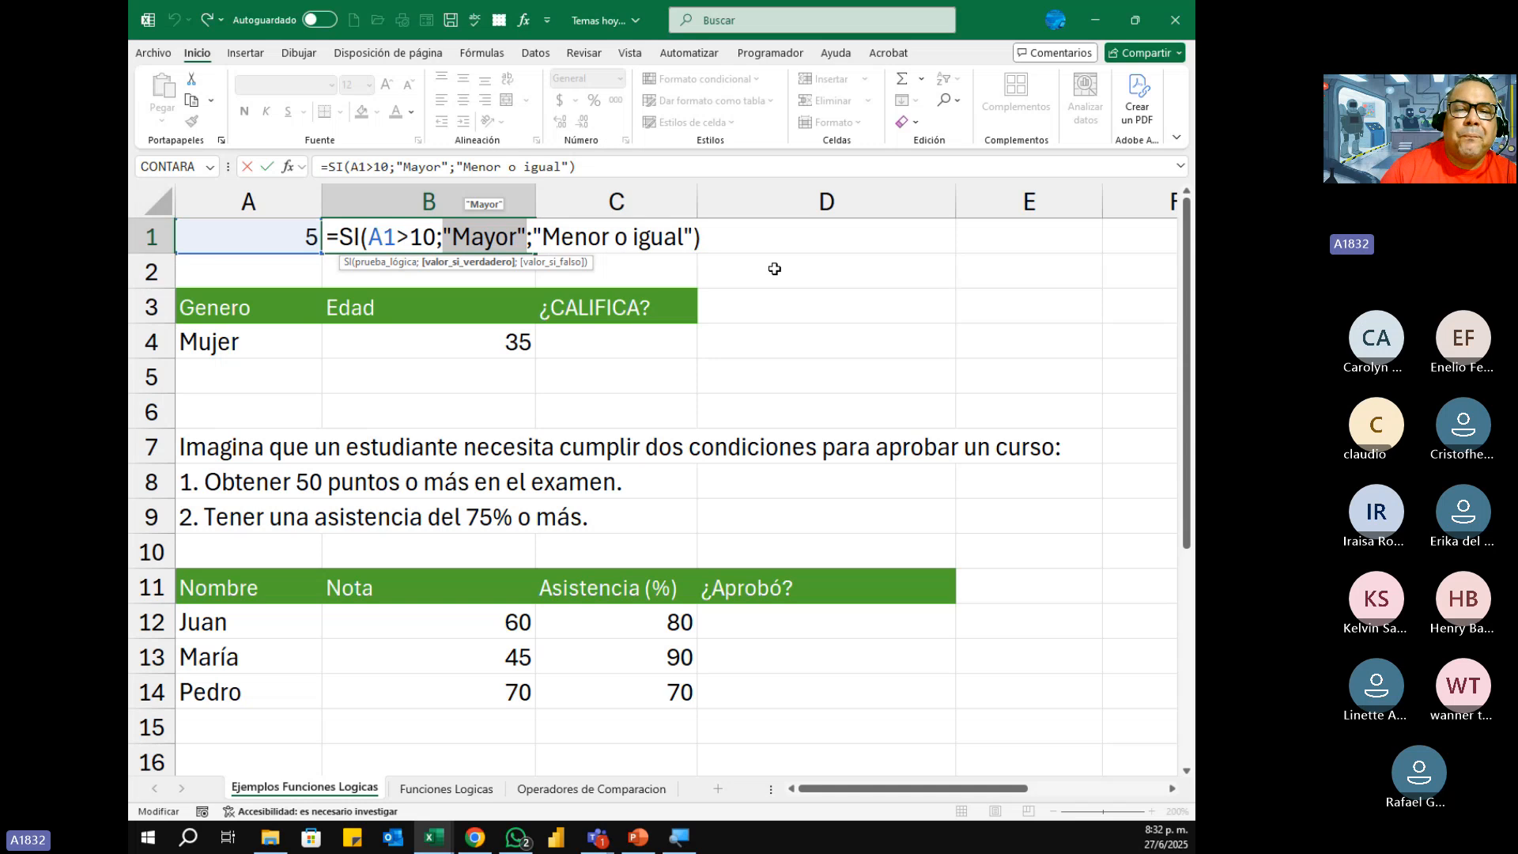
click(542, 235)
drag(542, 235, 725, 248)
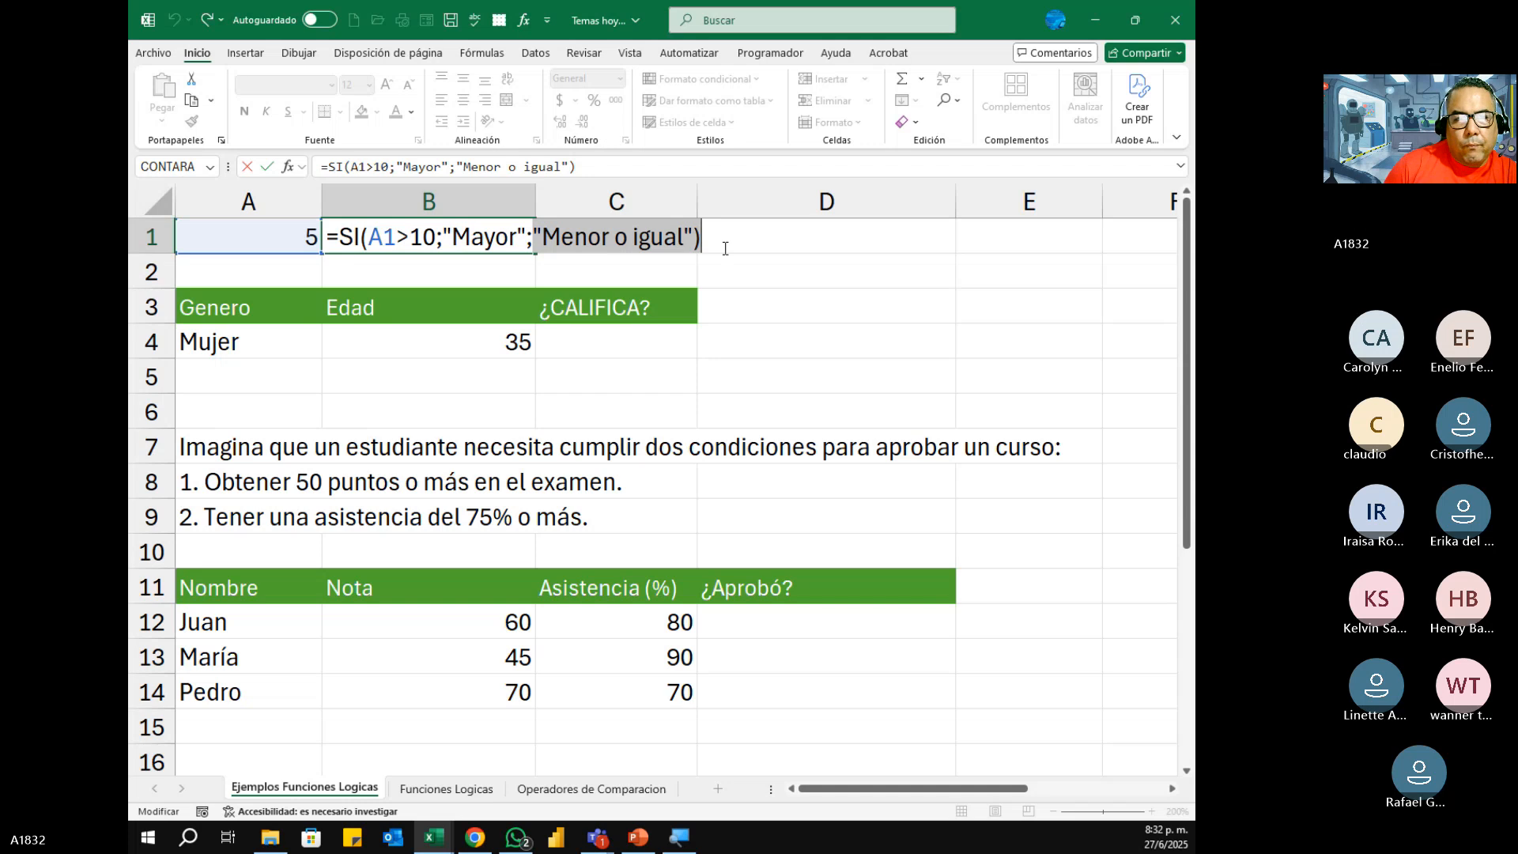
key(Return)
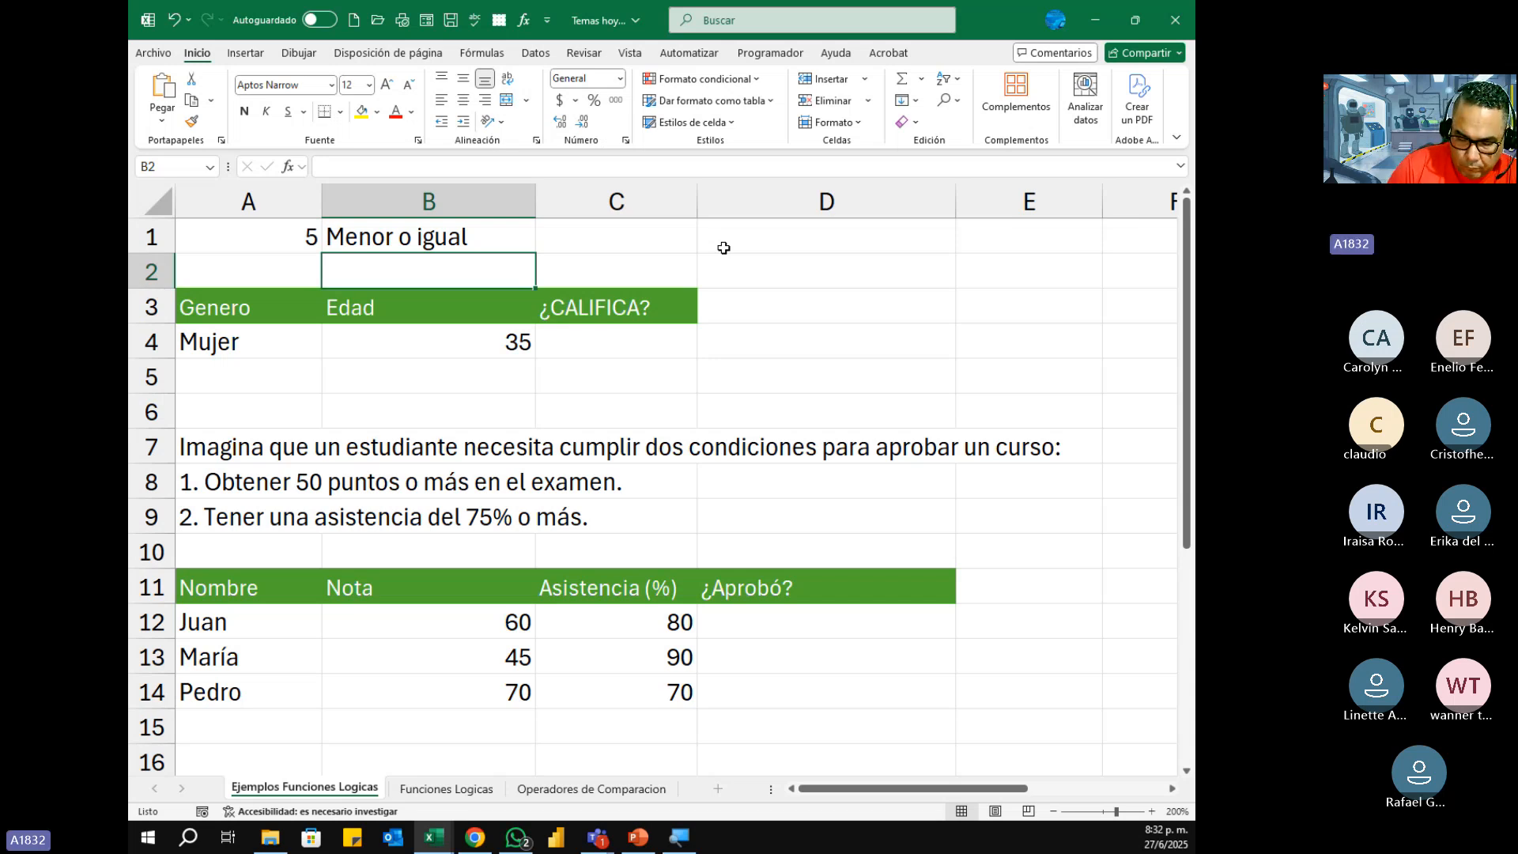
Step: Display B1's SI formula in the cell and capture a screen snip of row 1, closing the formula without changes
key(Up)
key(F2)
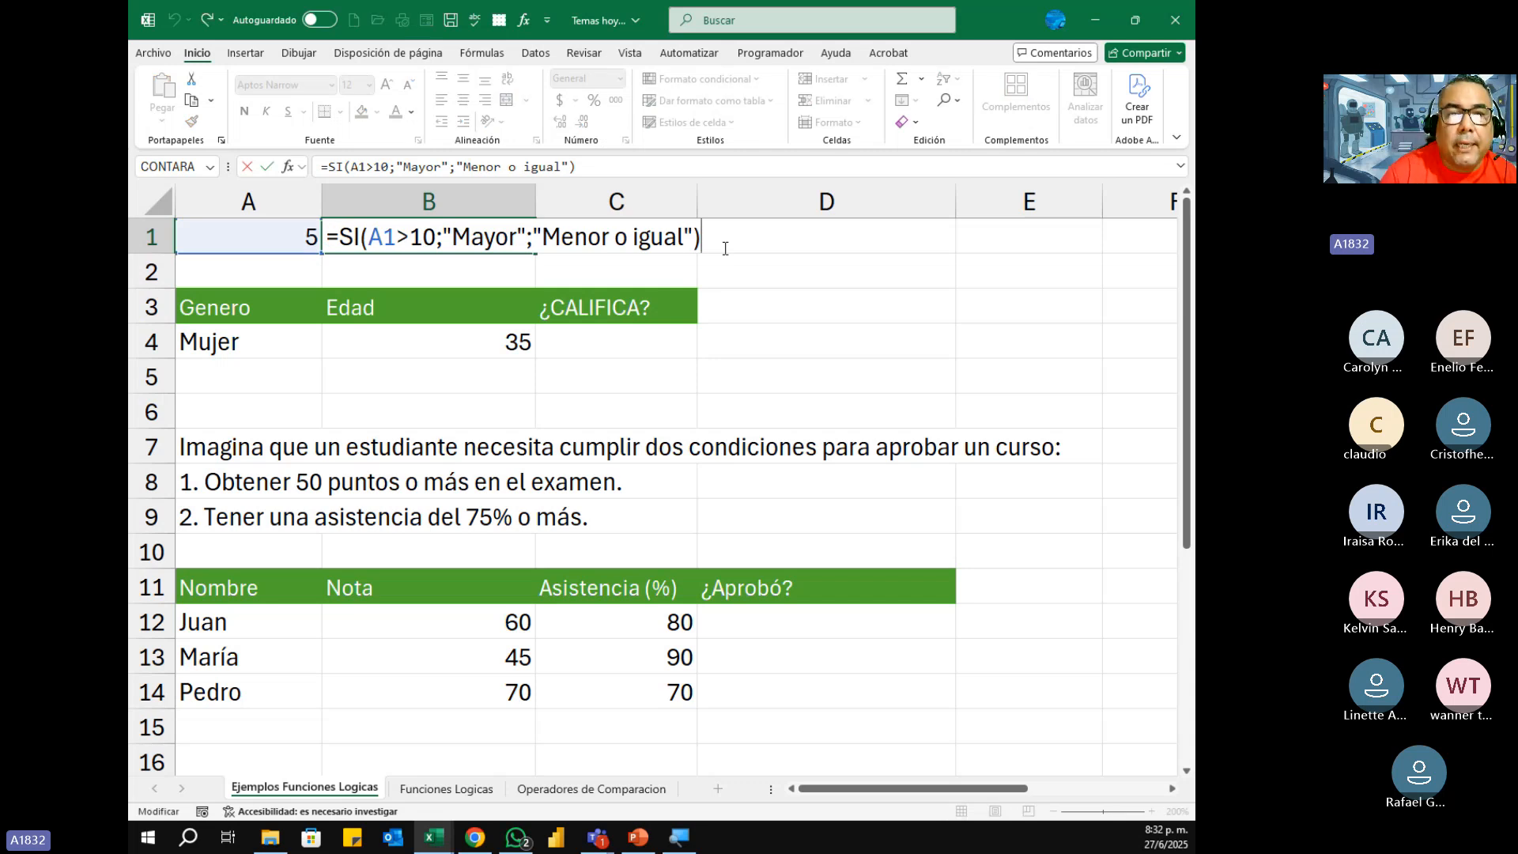
key(super+shift+s)
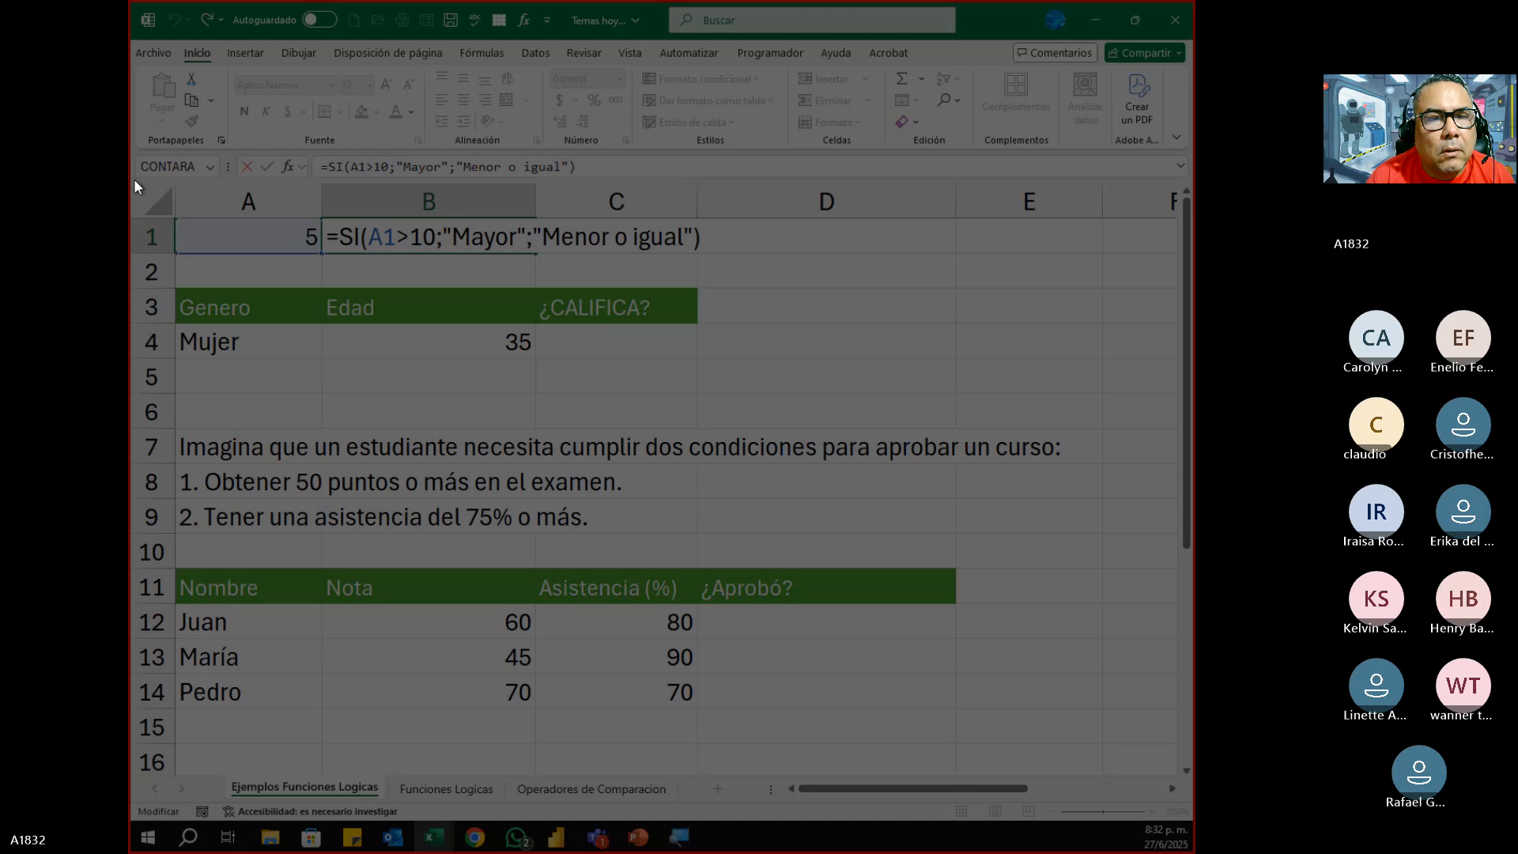
drag(135, 179, 759, 264)
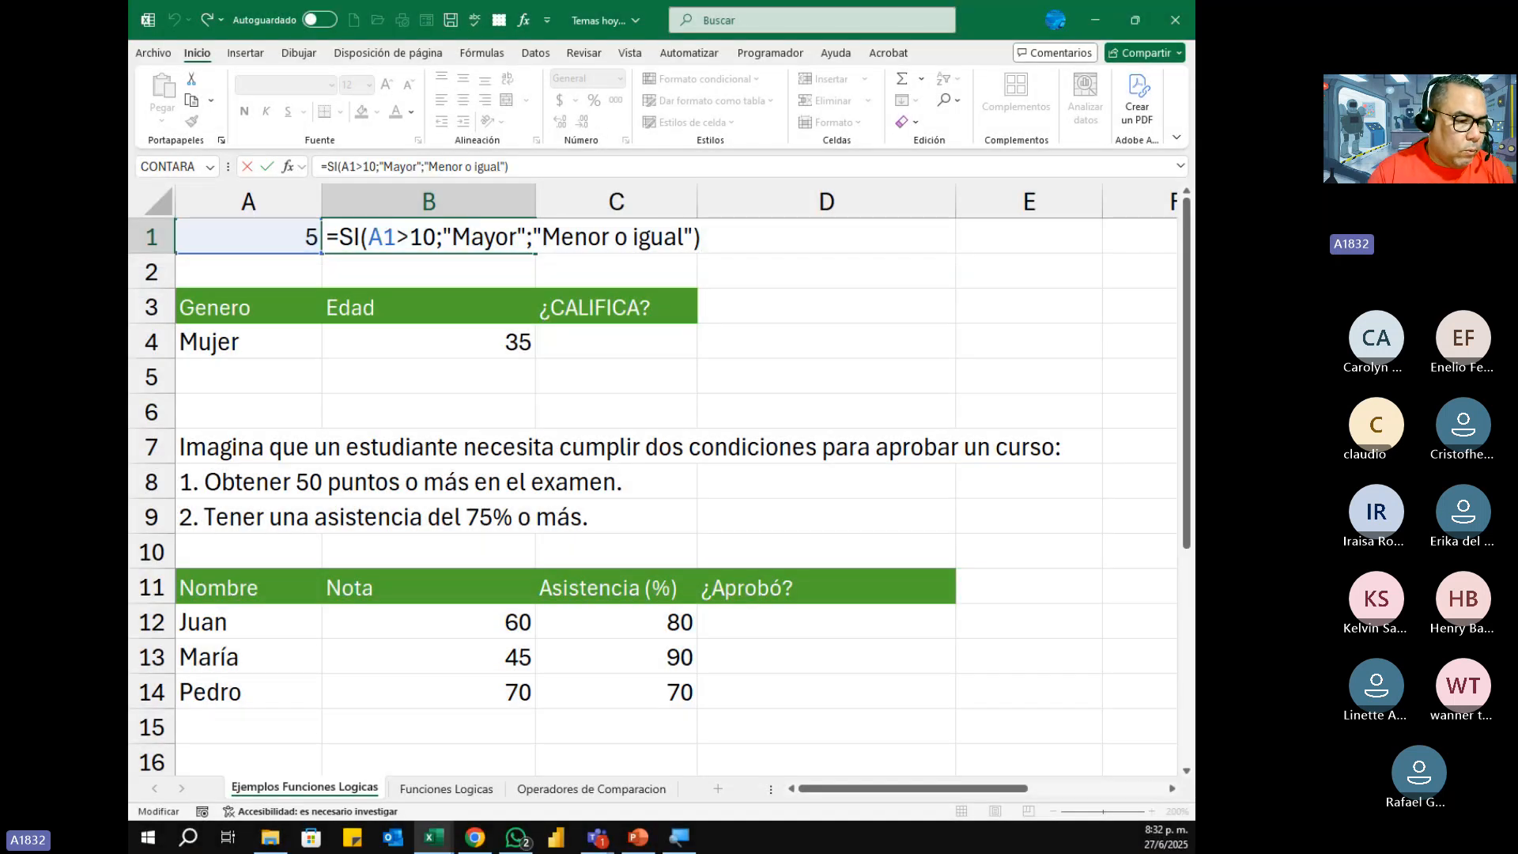
key(alt+Tab)
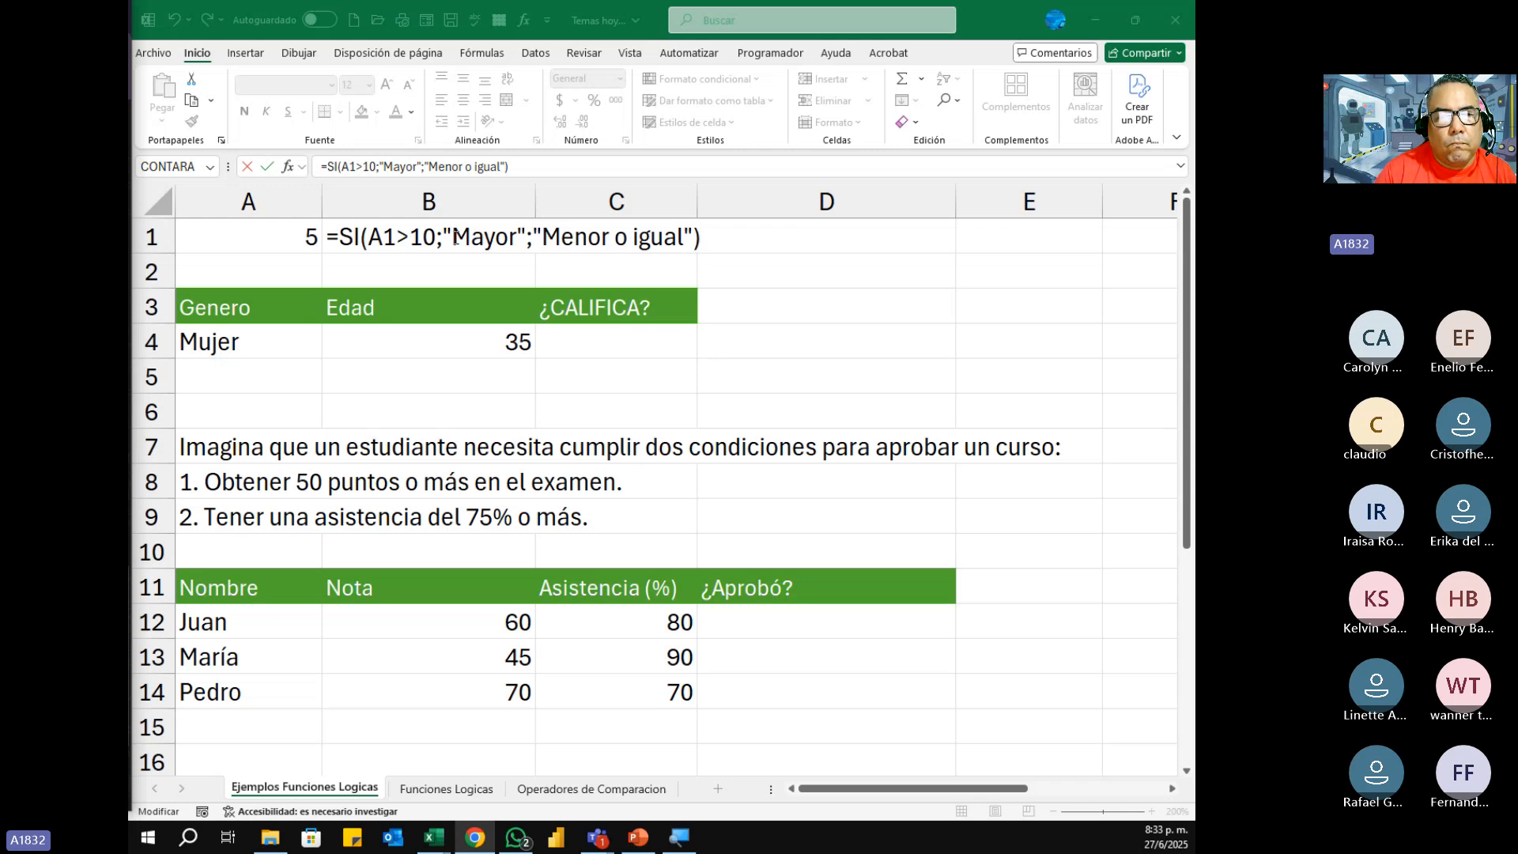
key(ctrl+Return)
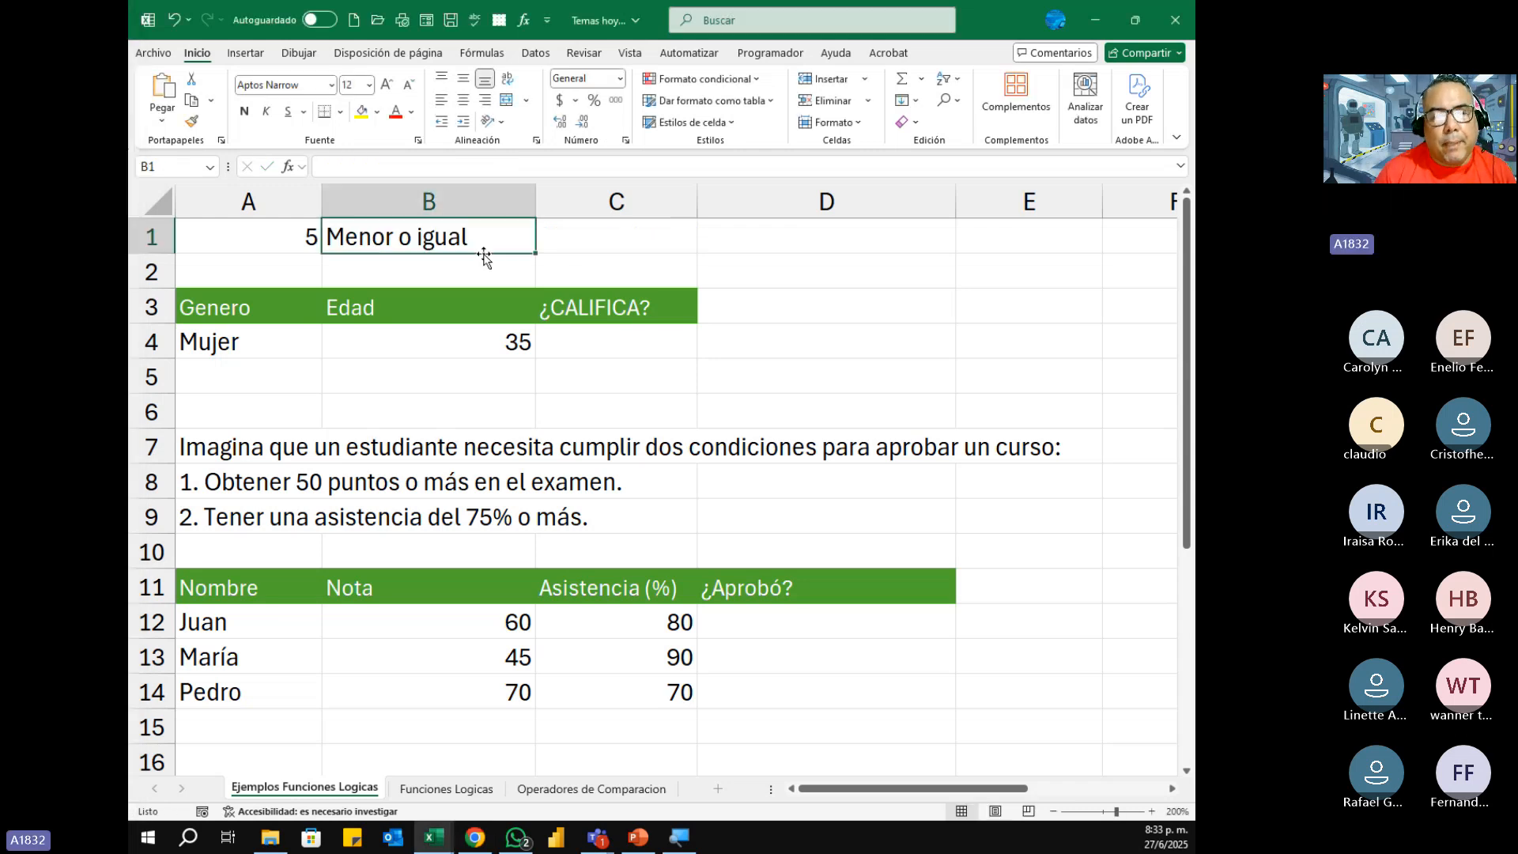
Step: Clear the SI formula from B1 and enter 10 in its place
key(Delete)
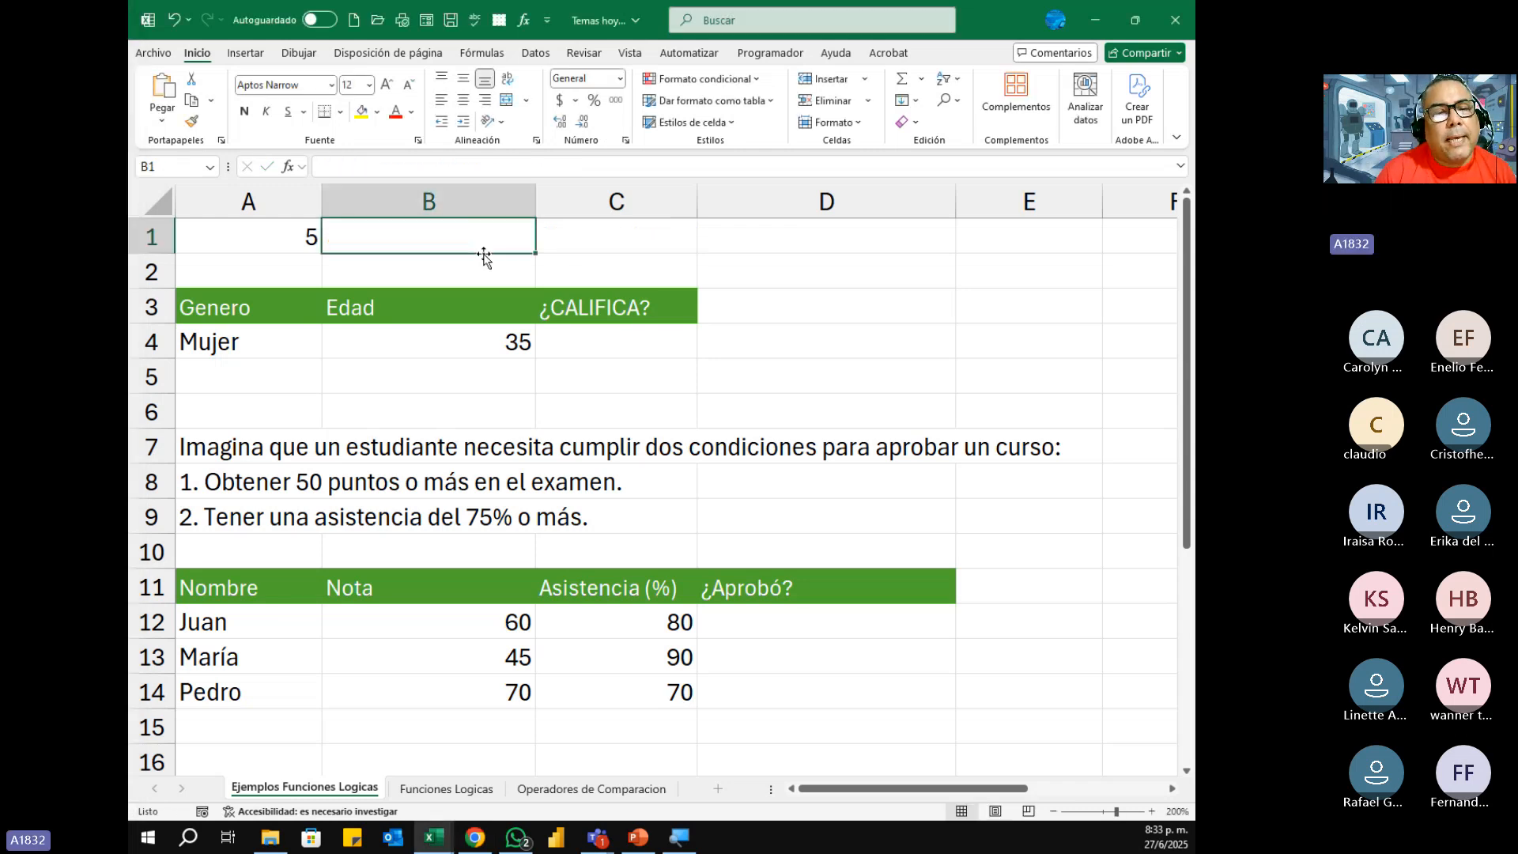
key(Left)
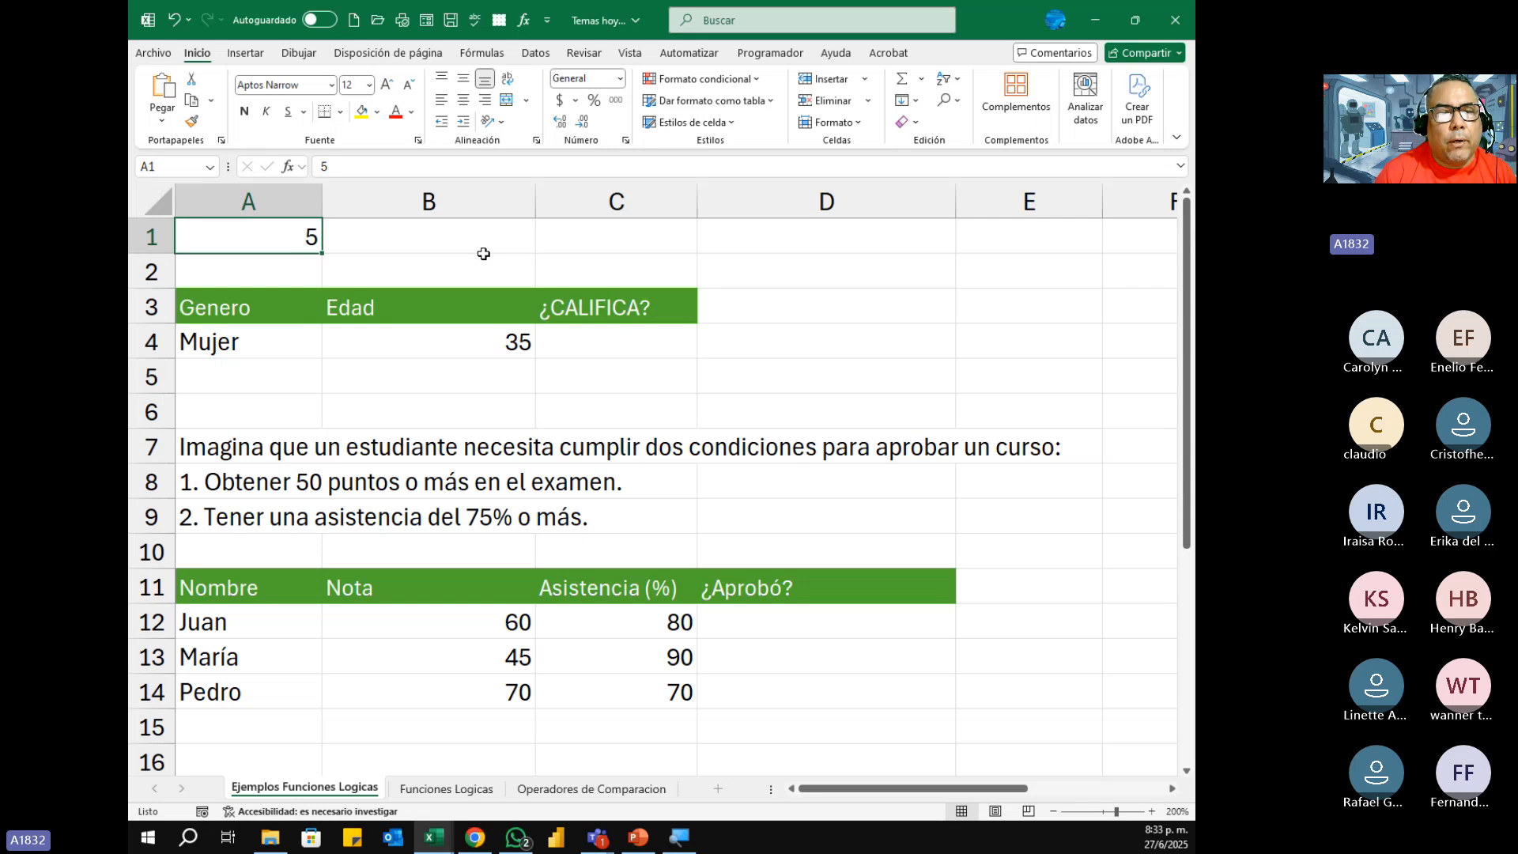
click(484, 255)
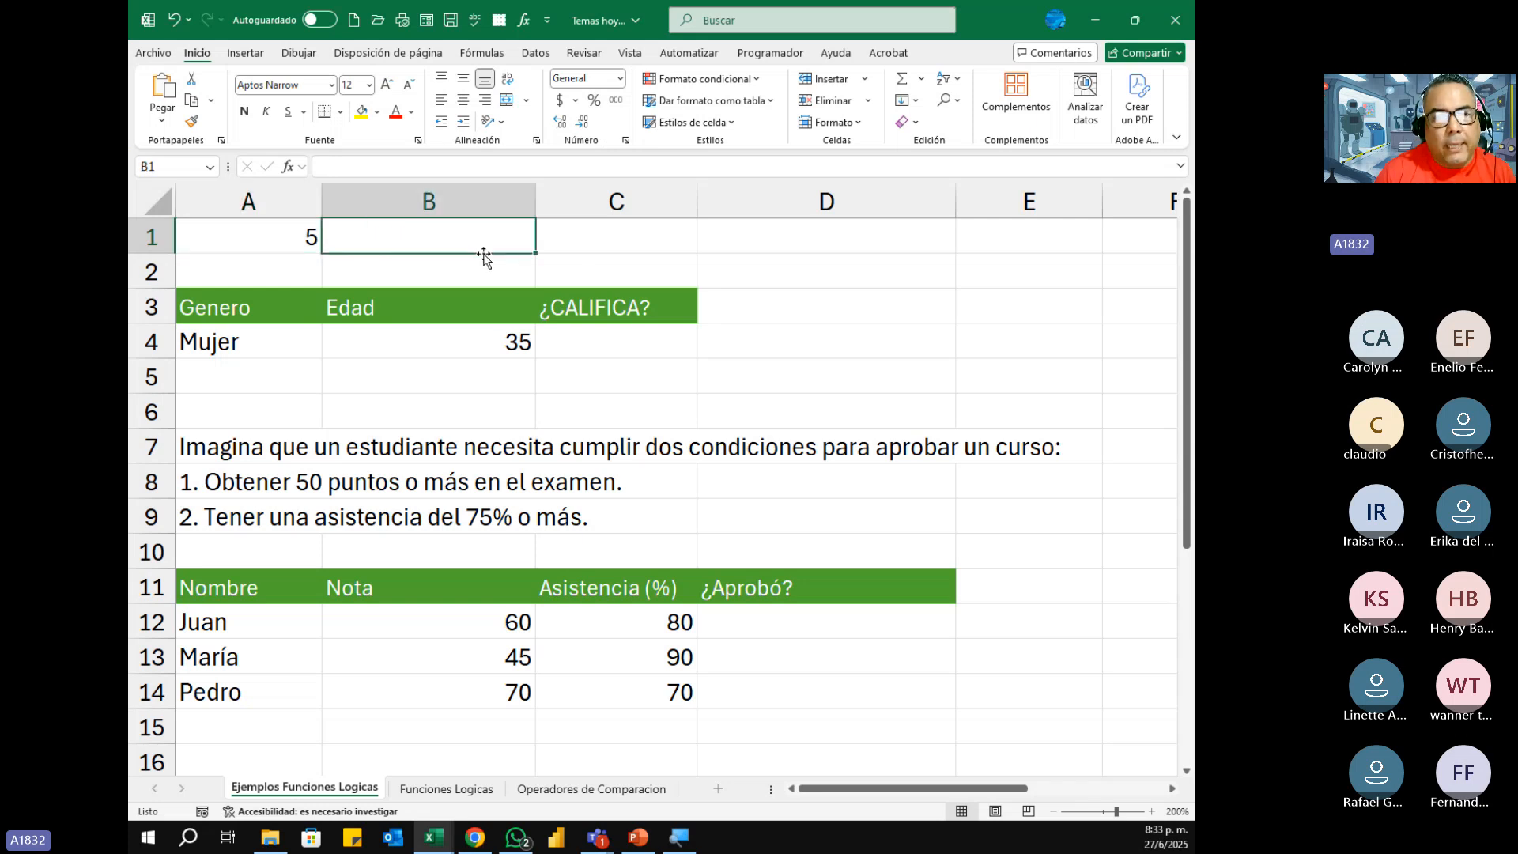
text(10)
key(Return)
key(Up)
key(Right)
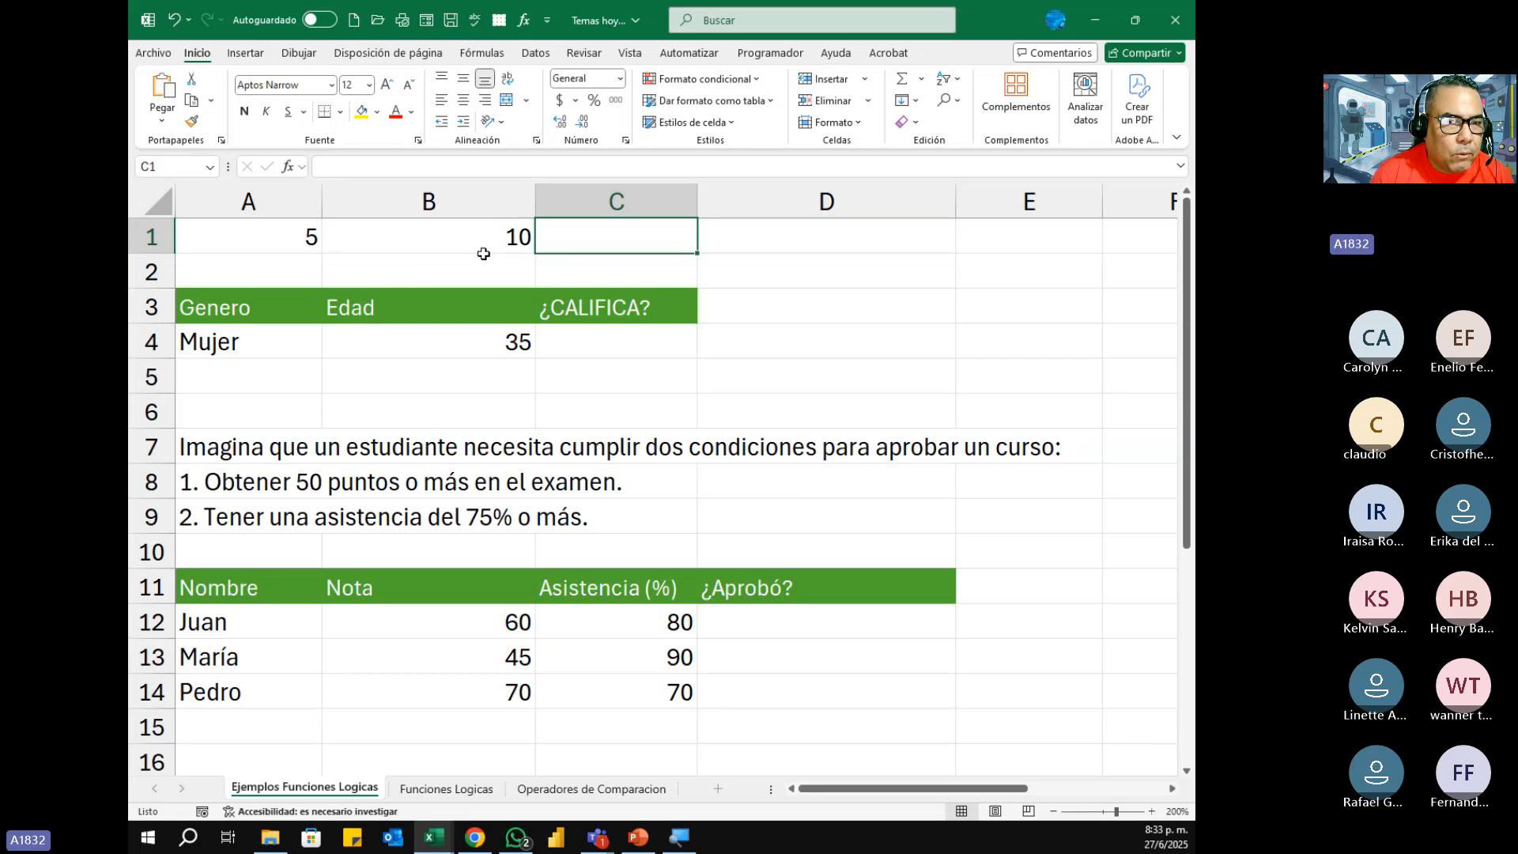
Step: Start an SI formula in C1 with the logical test A1>B1
click(290, 237)
click(395, 239)
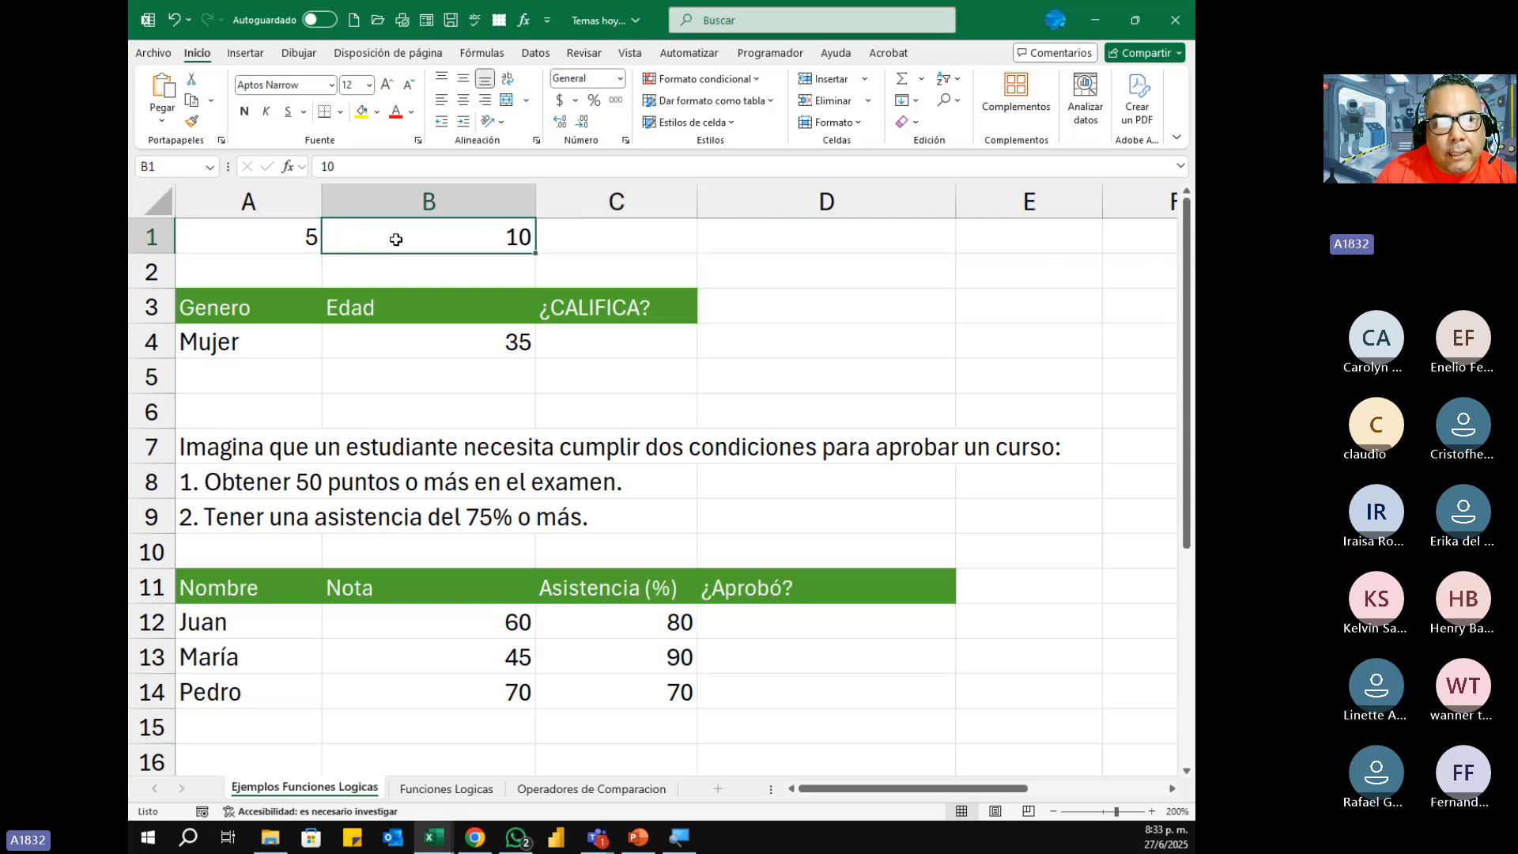
click(641, 245)
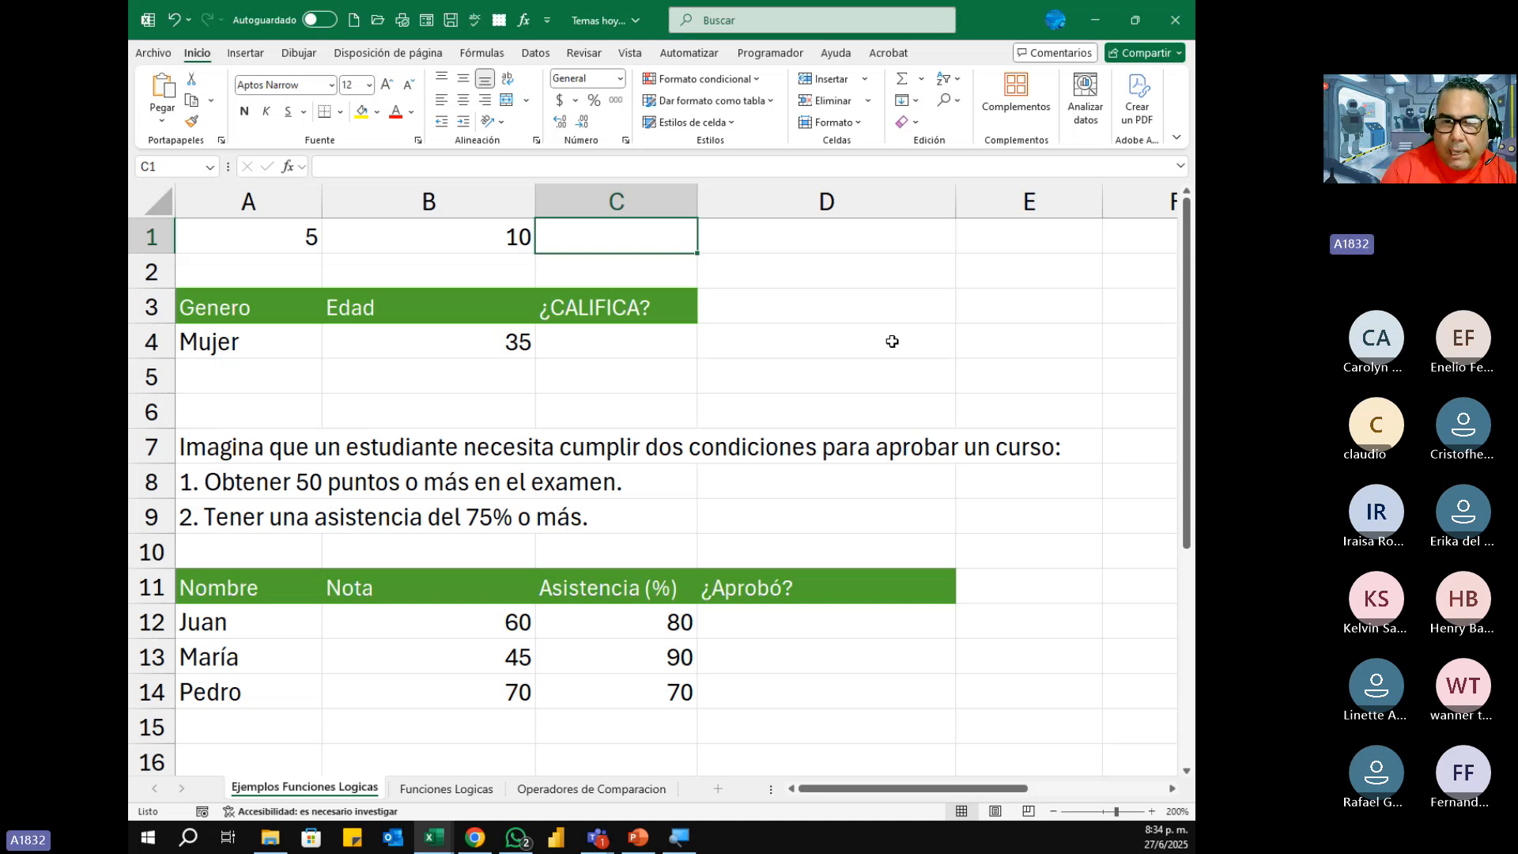
text(=)
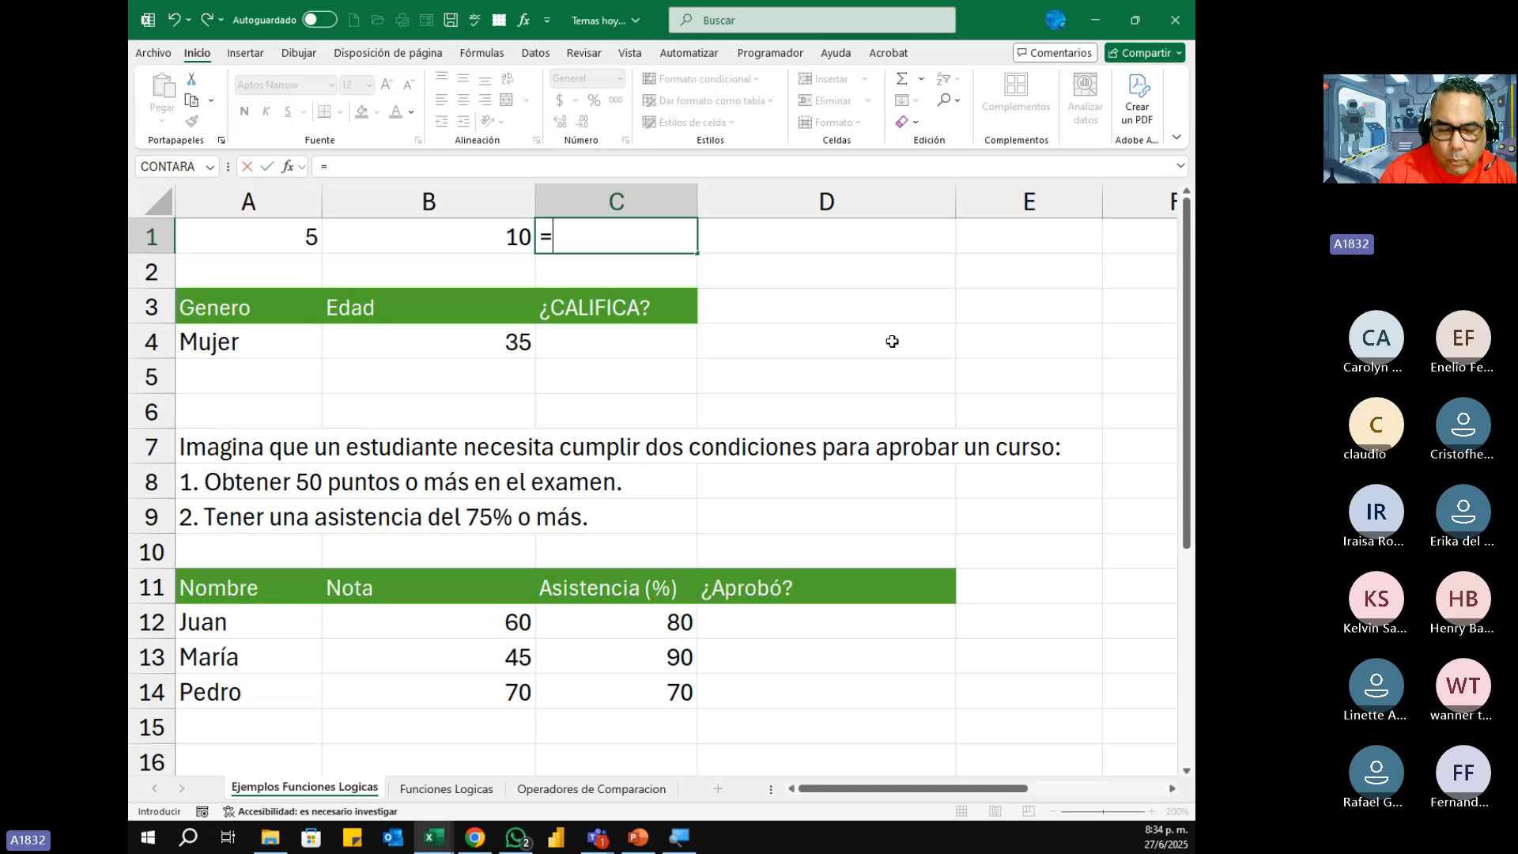
text(si)
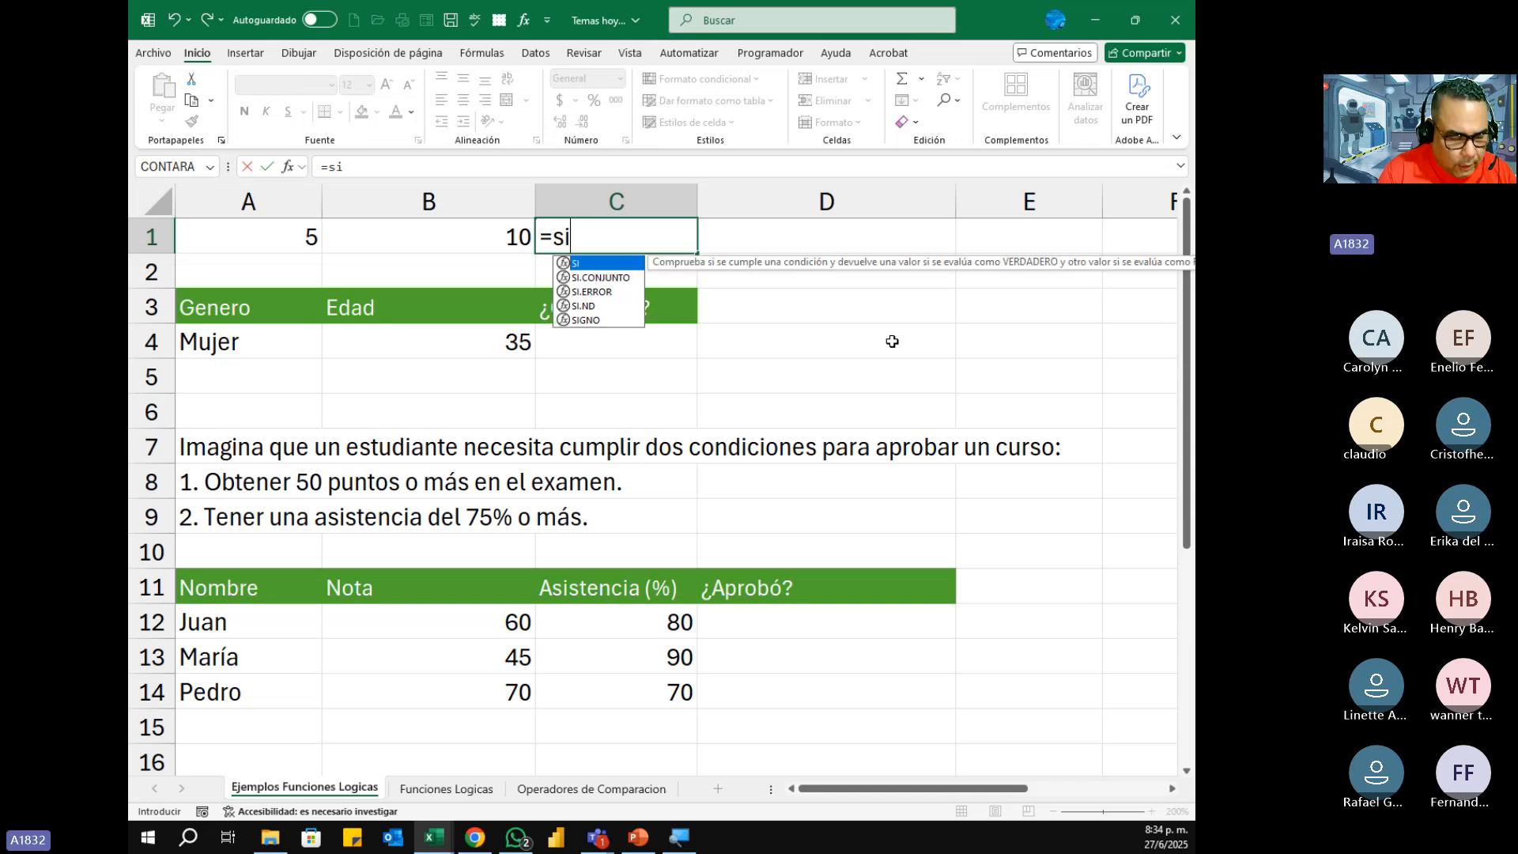
key(Tab)
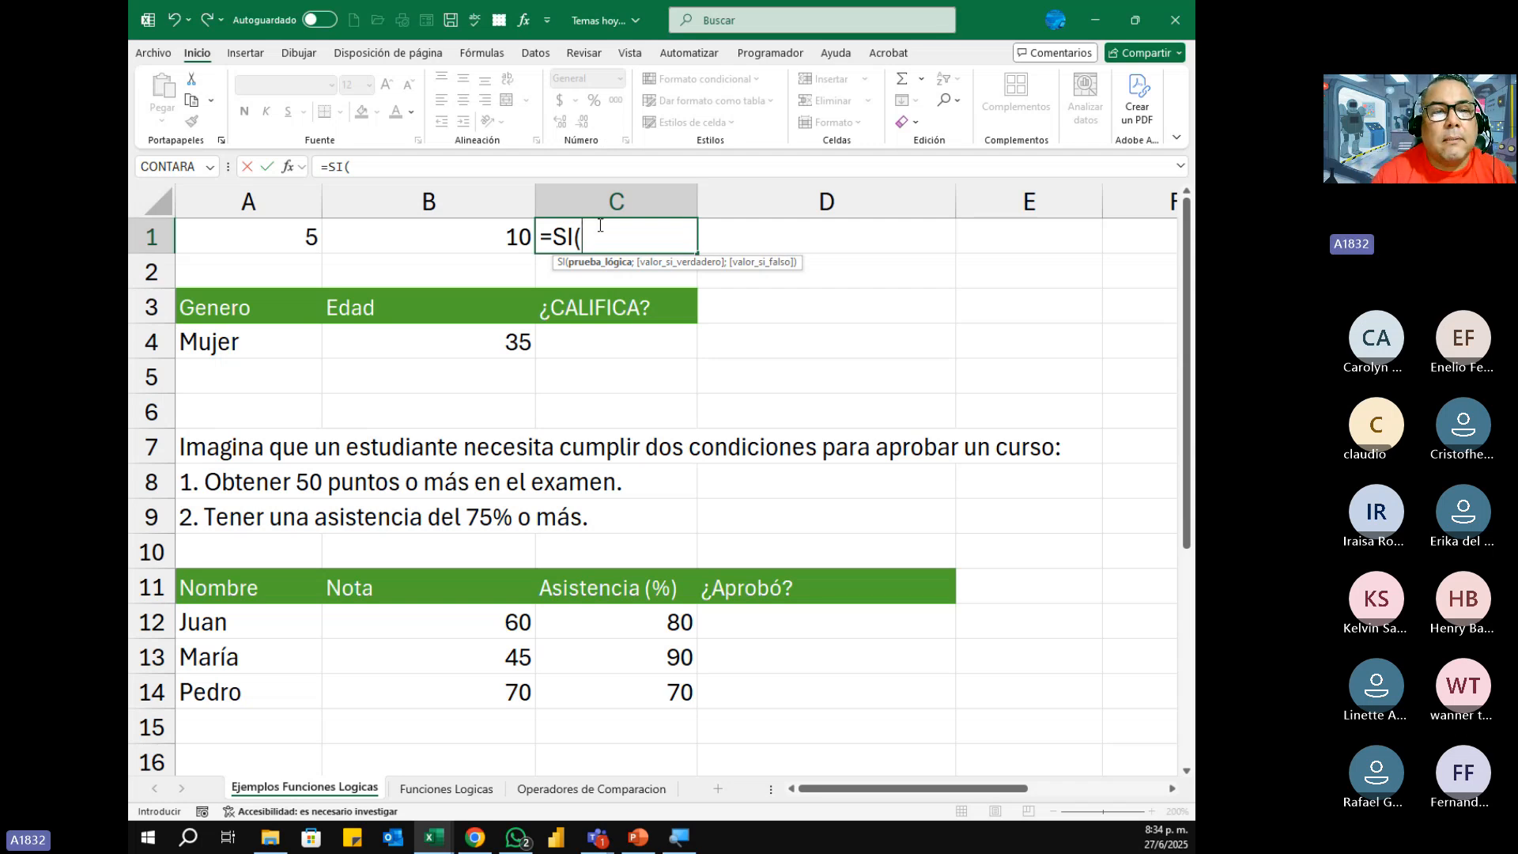
click(268, 239)
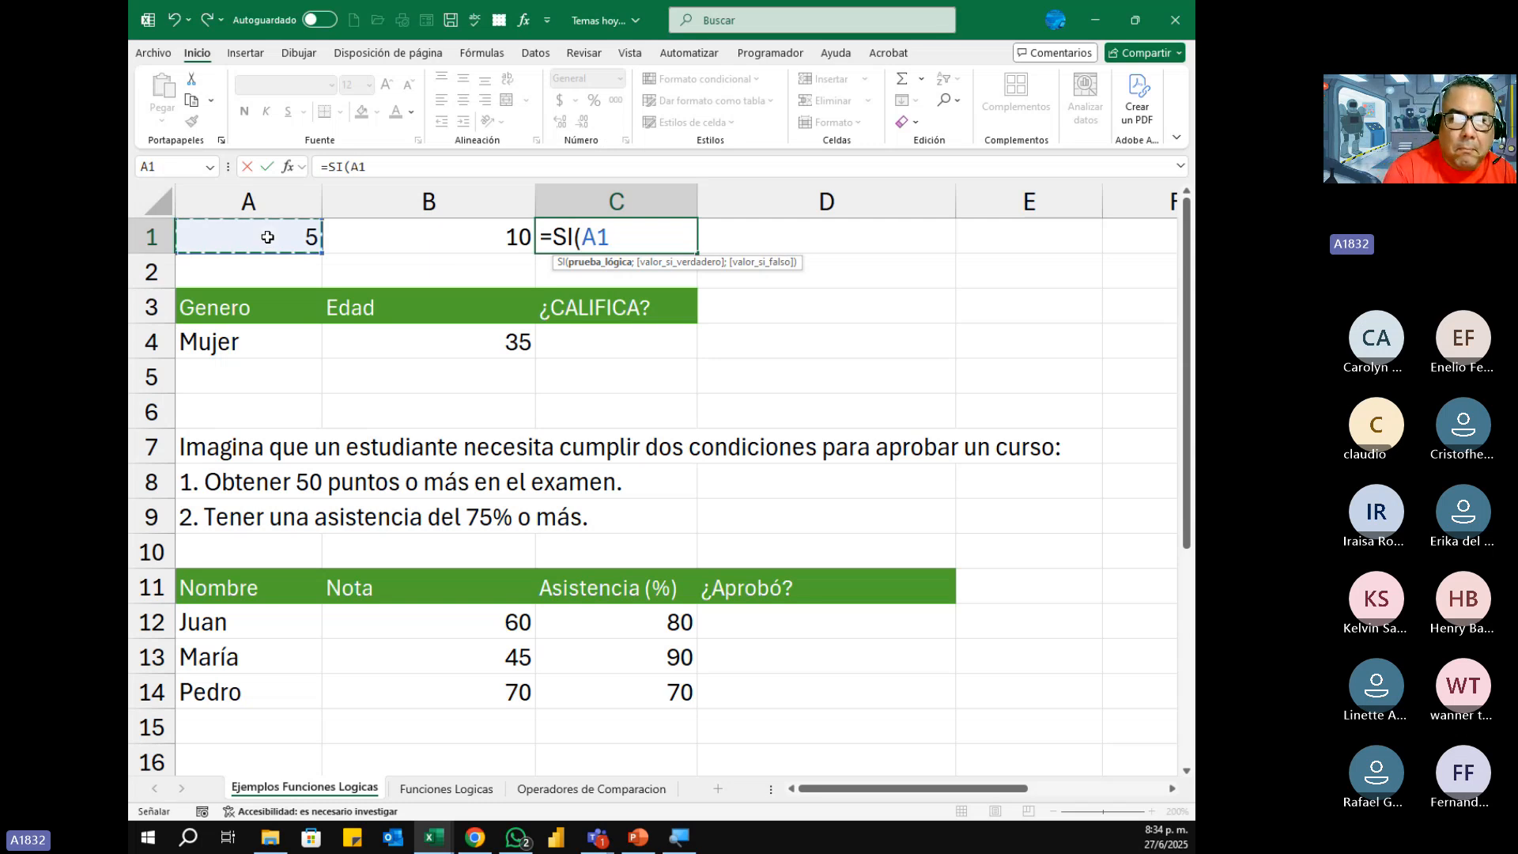
text(>)
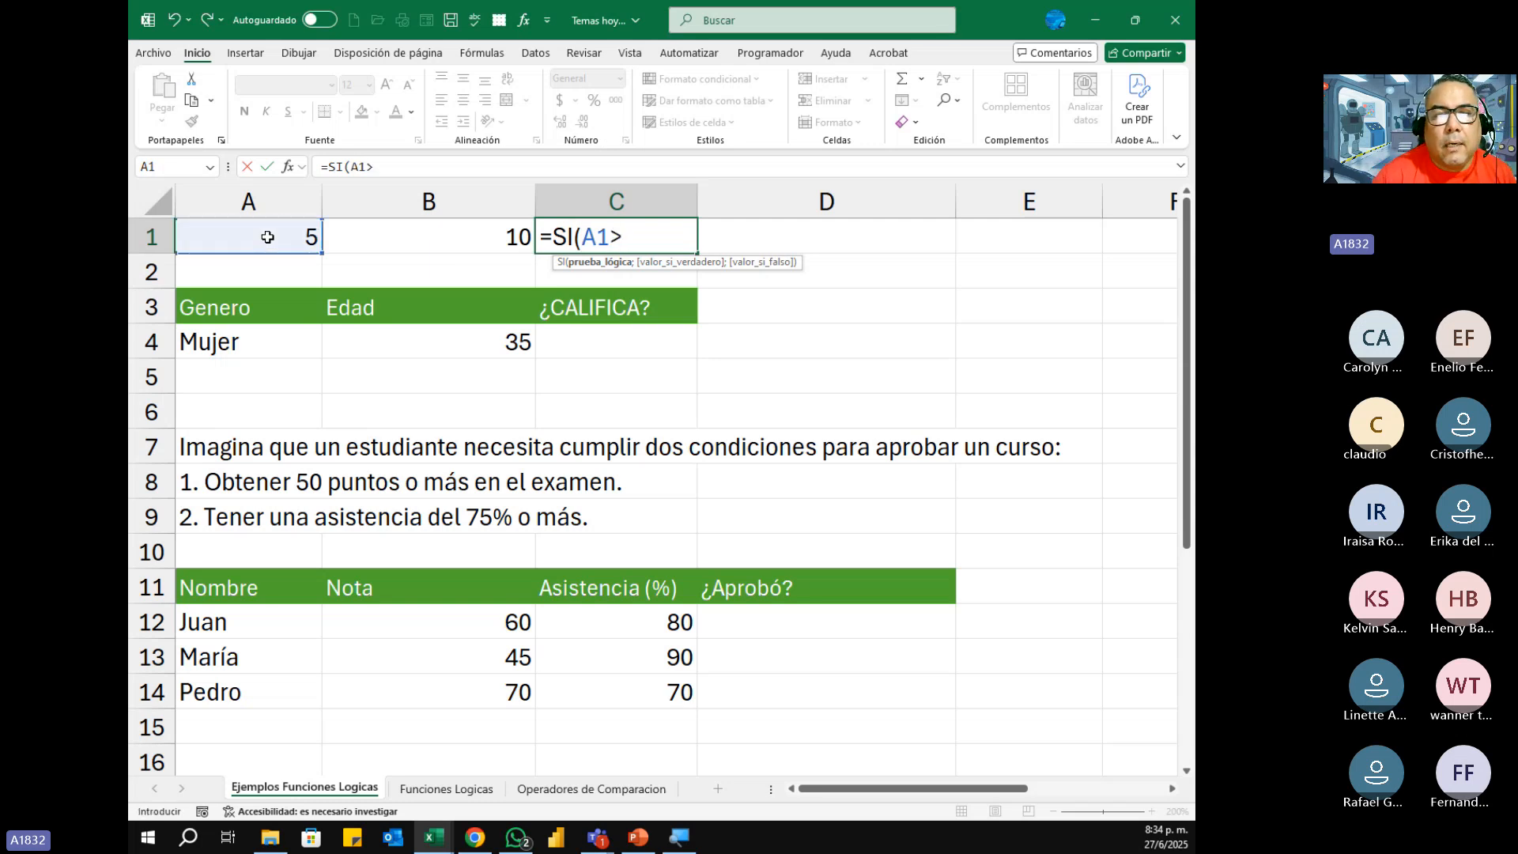
click(492, 245)
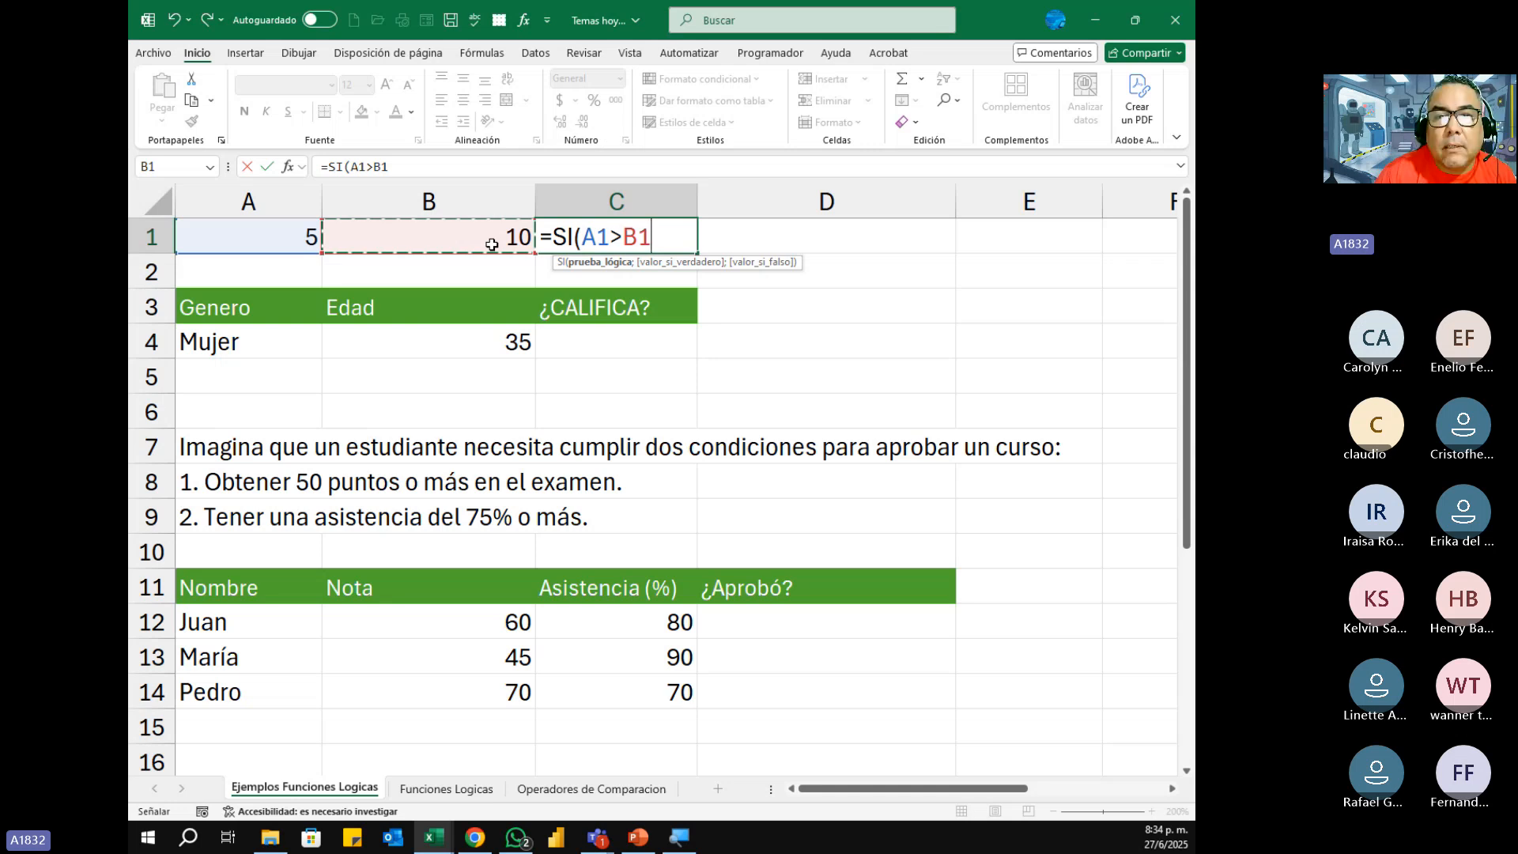
text(;)
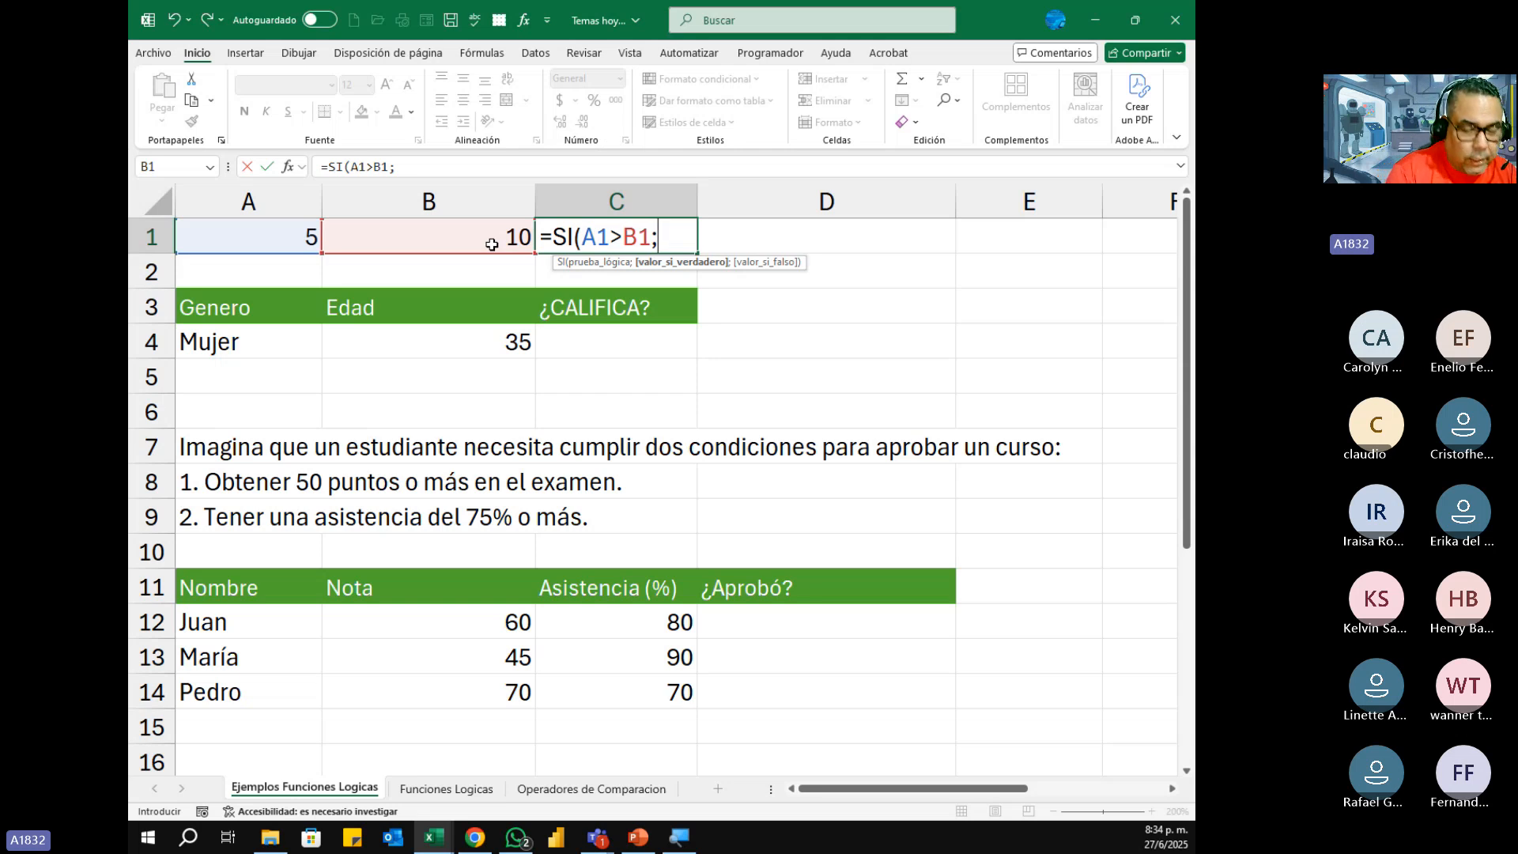
Step: Enter "A1 es mayor" as the value-if-true of C1's SI formula
text(")
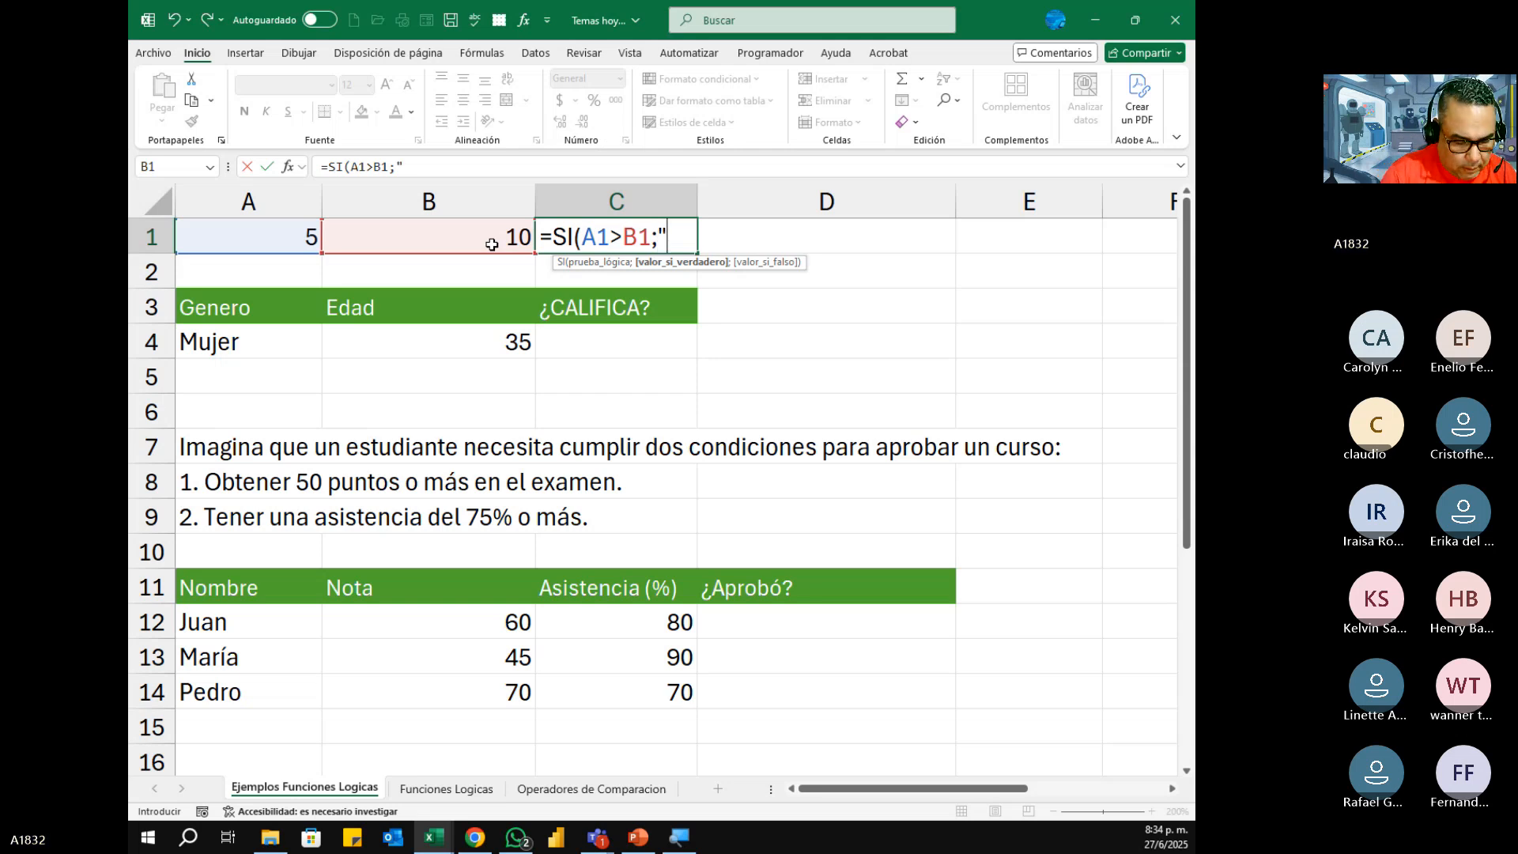
text(E)
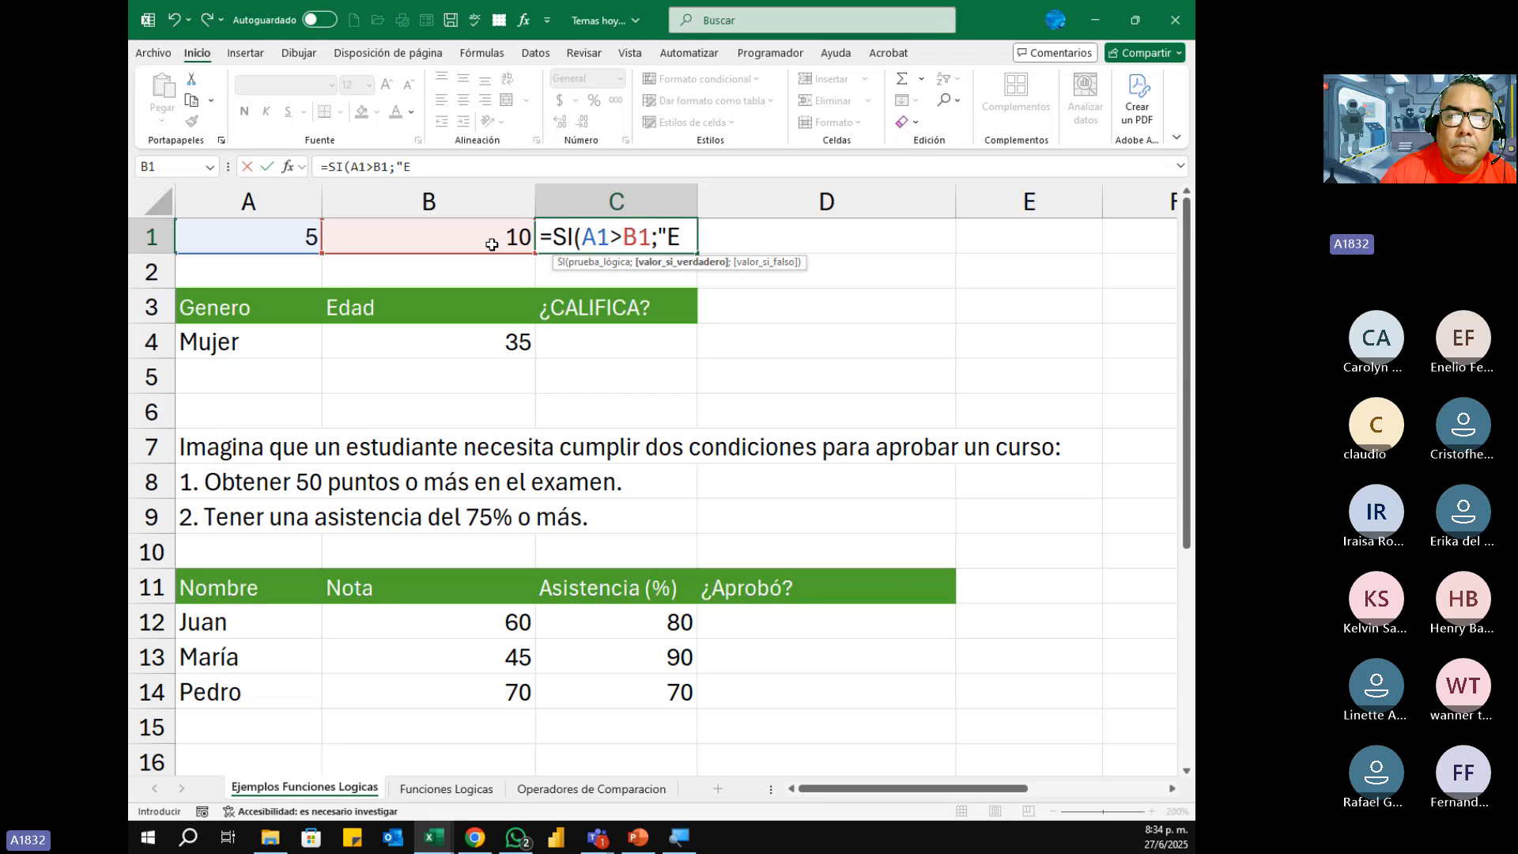
key(BackSpace)
text(A1)
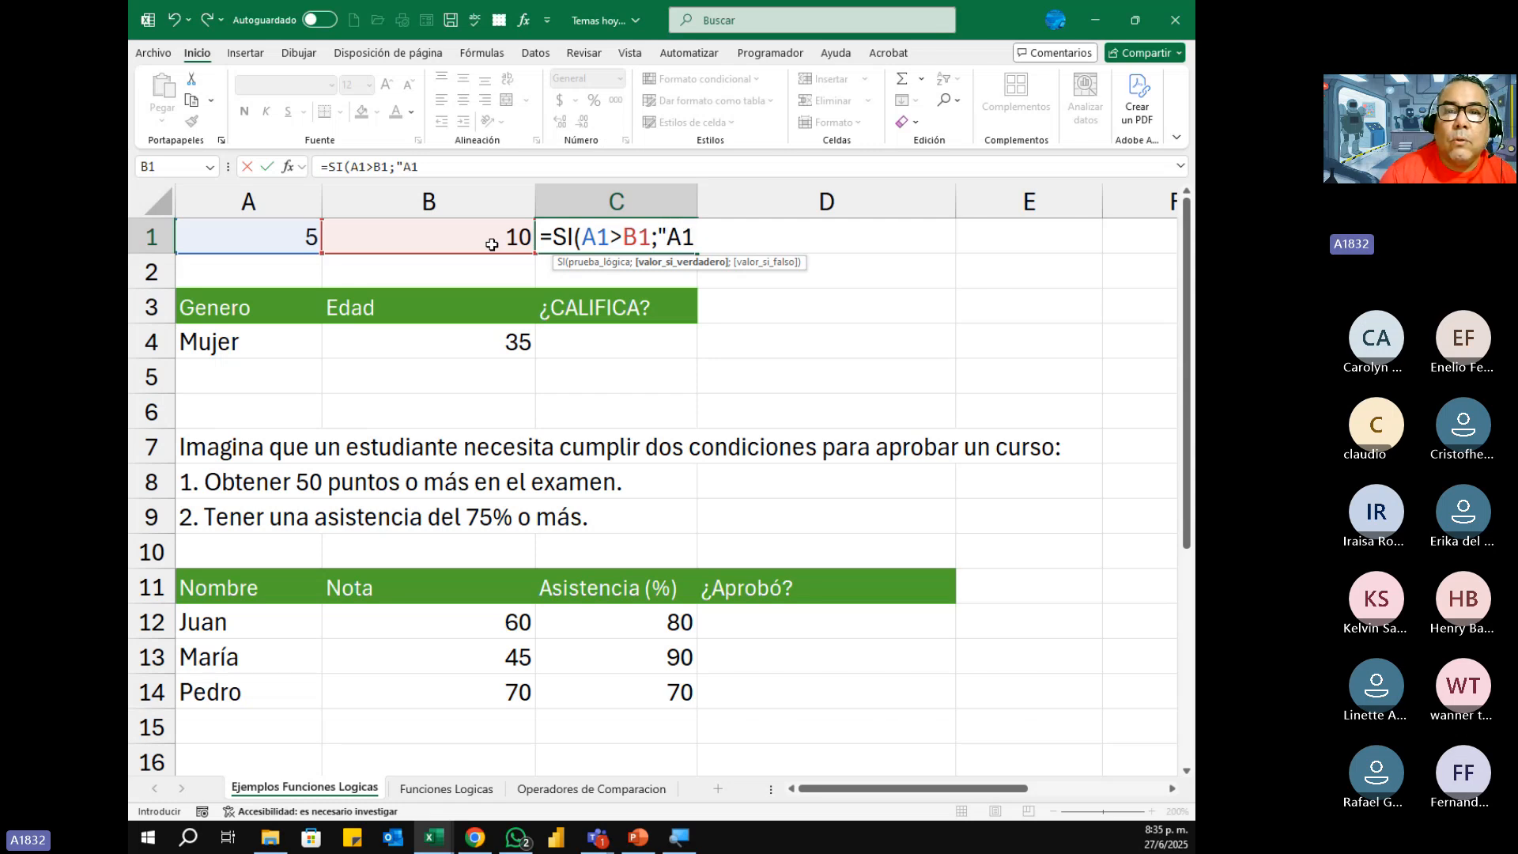
text( es)
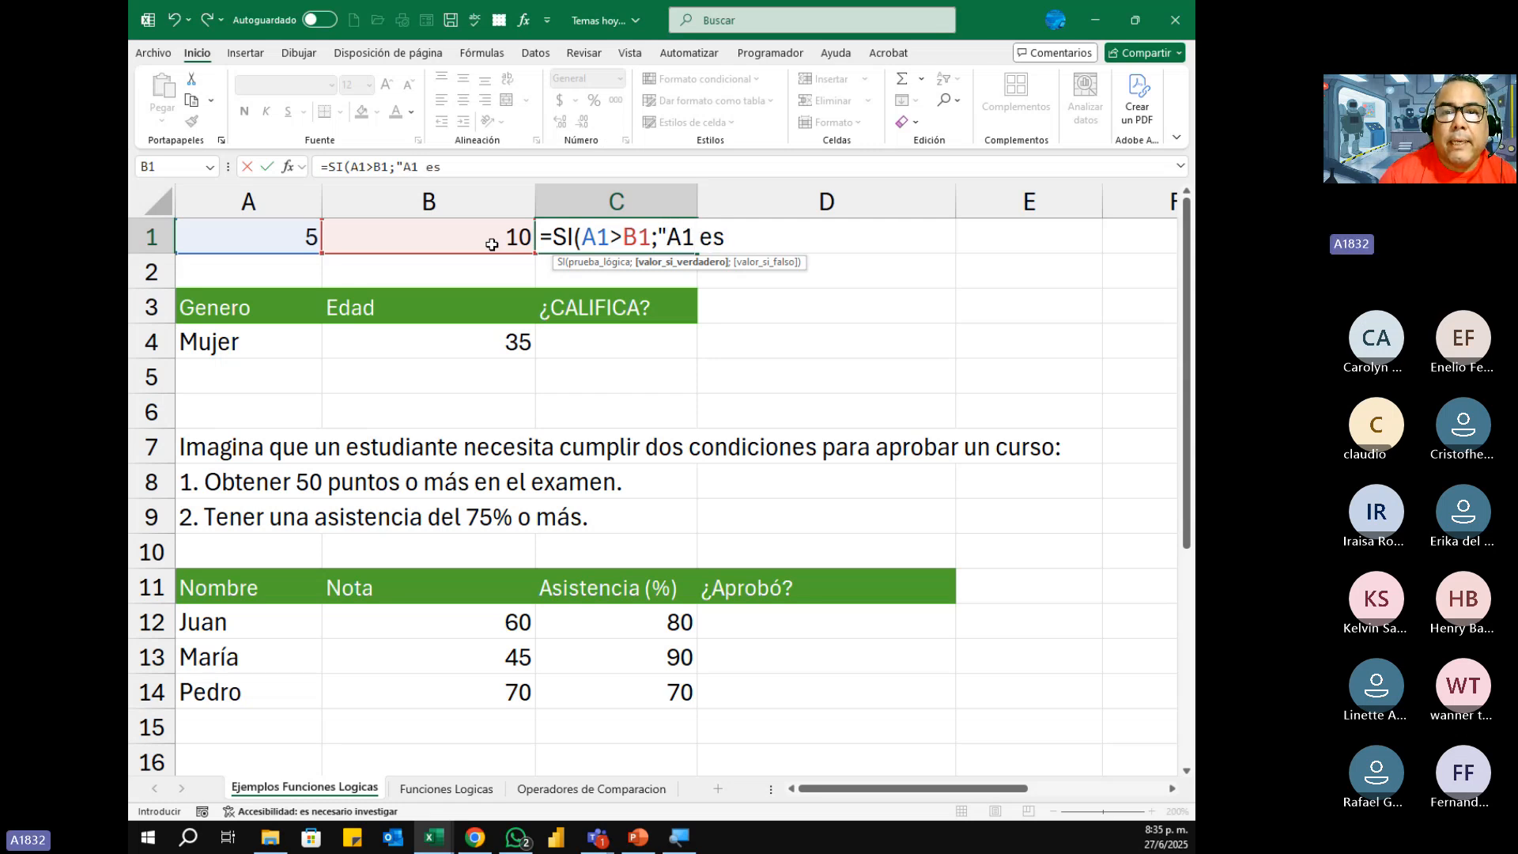
text( mayor)
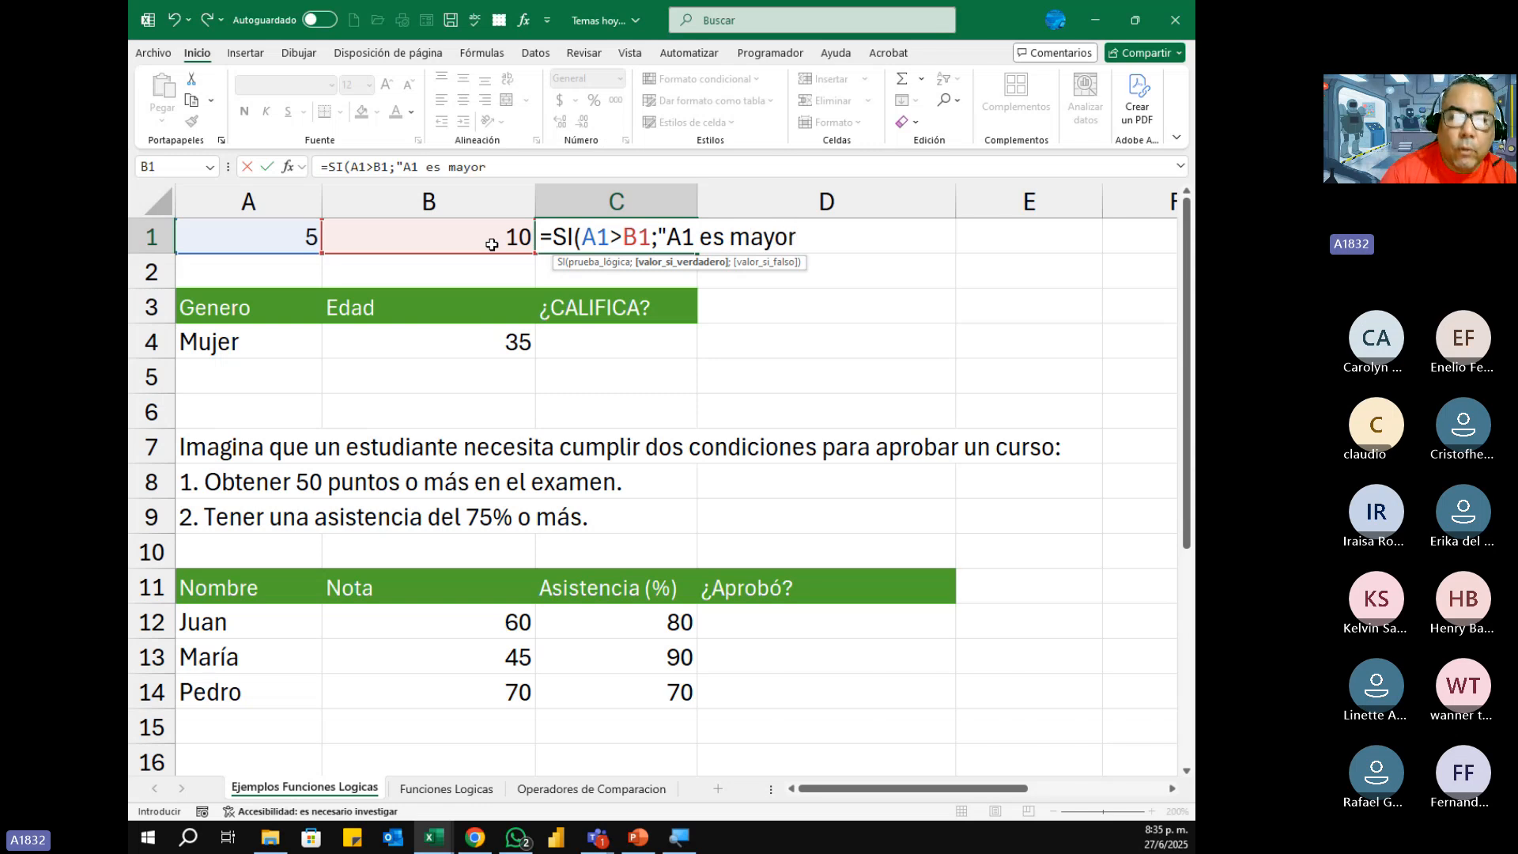
text(",)
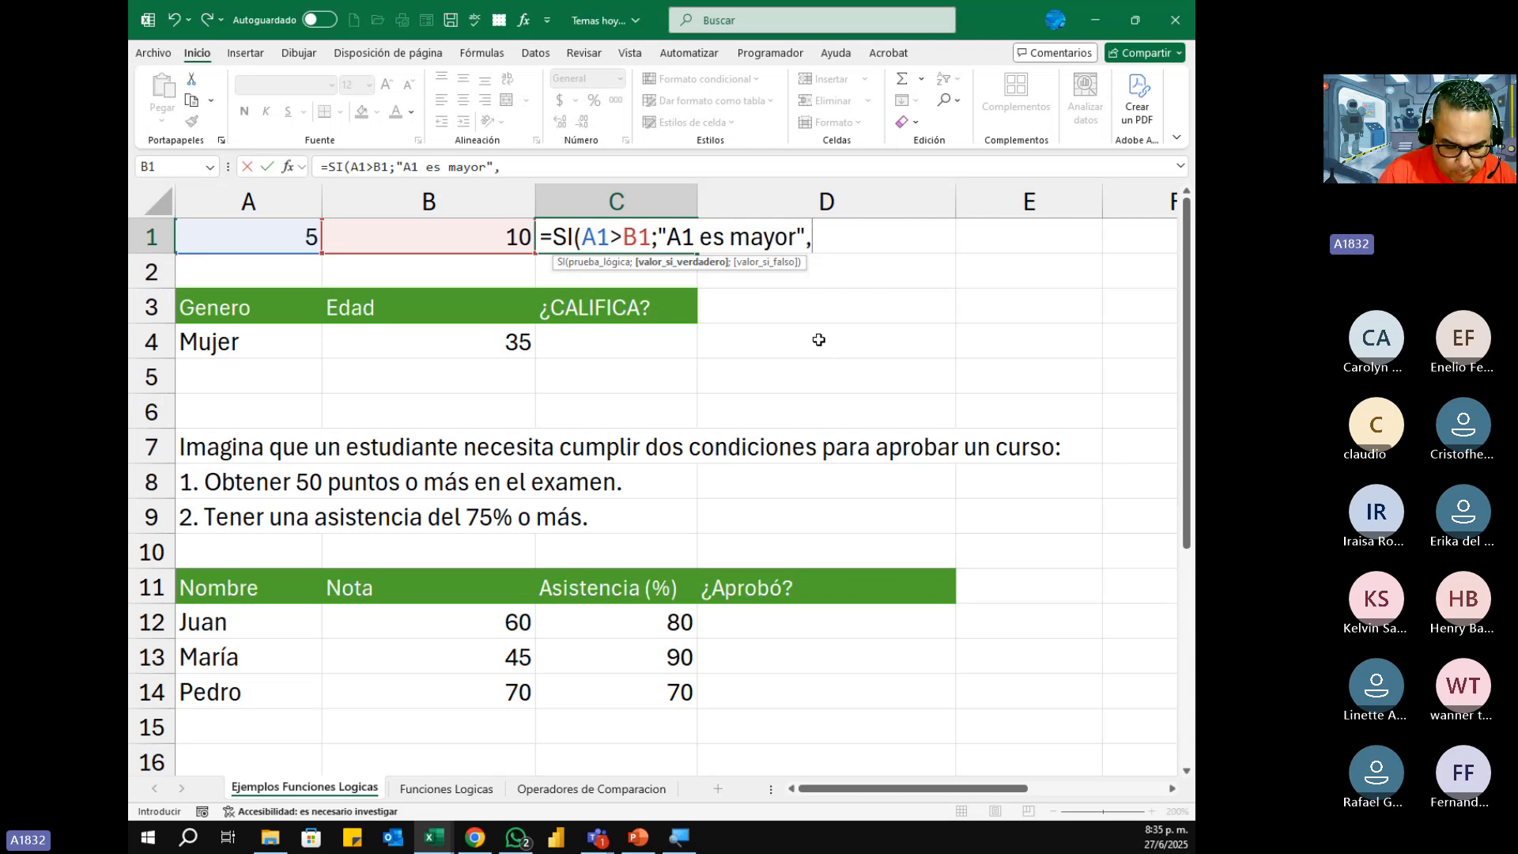
key(BackSpace)
text(;)
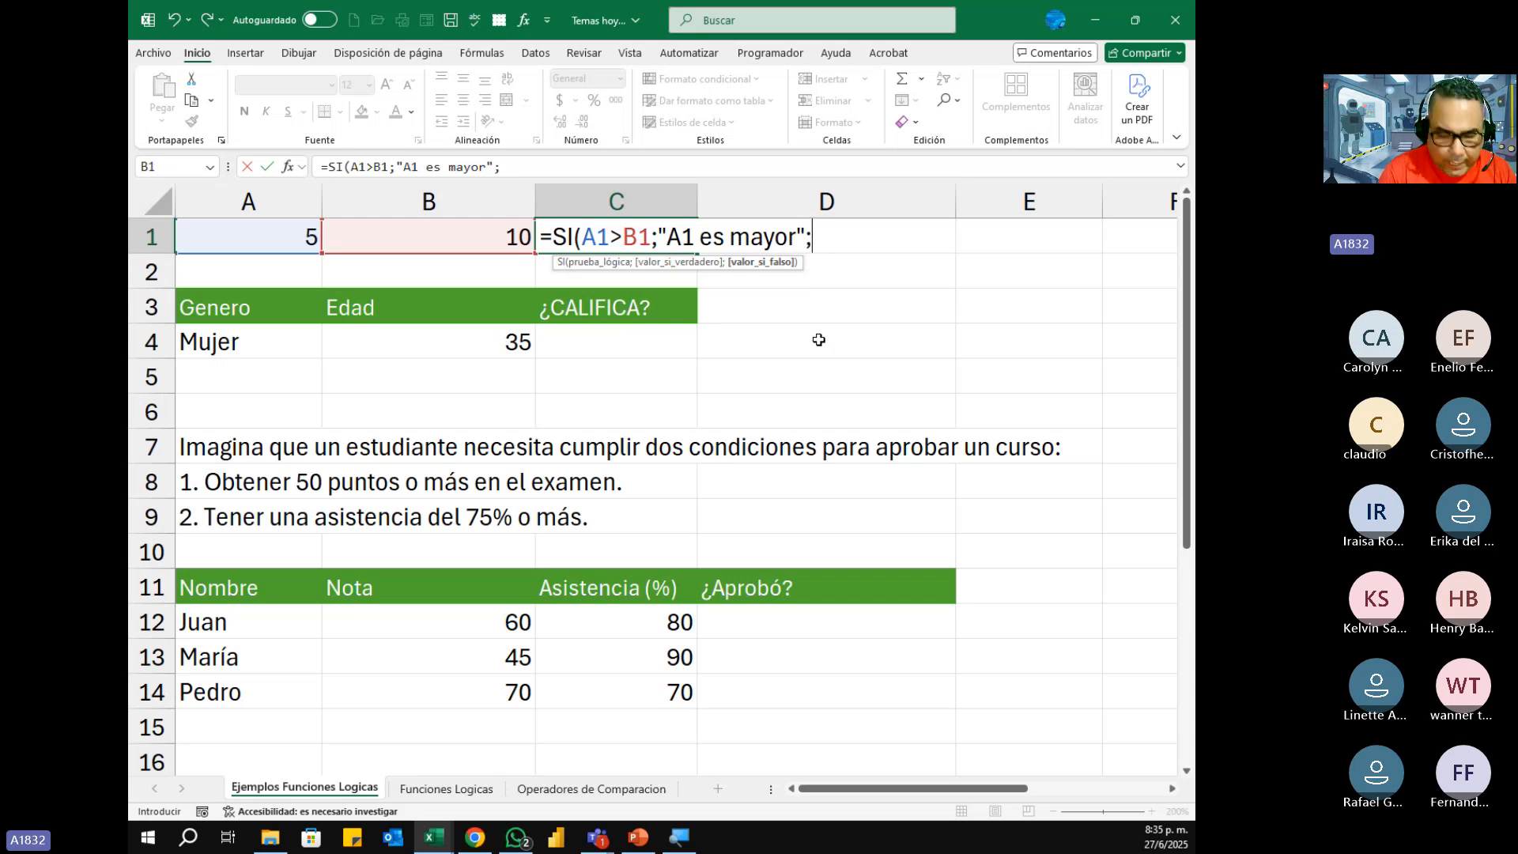
Step: Nest a second SI as the value-if-false argument in C1, with the logical test A1<B1
text(si)
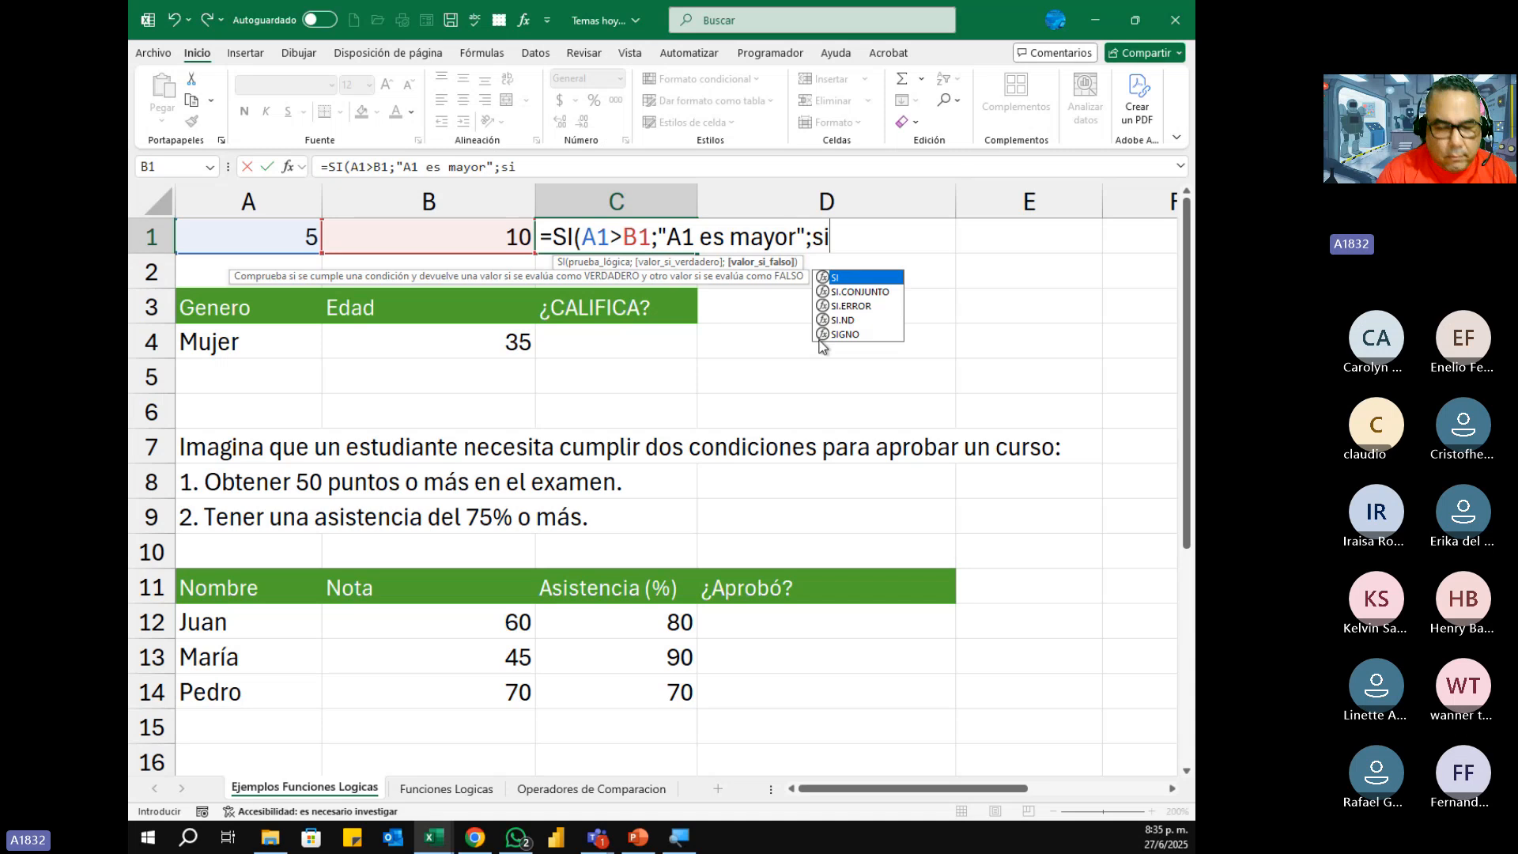
key(Tab)
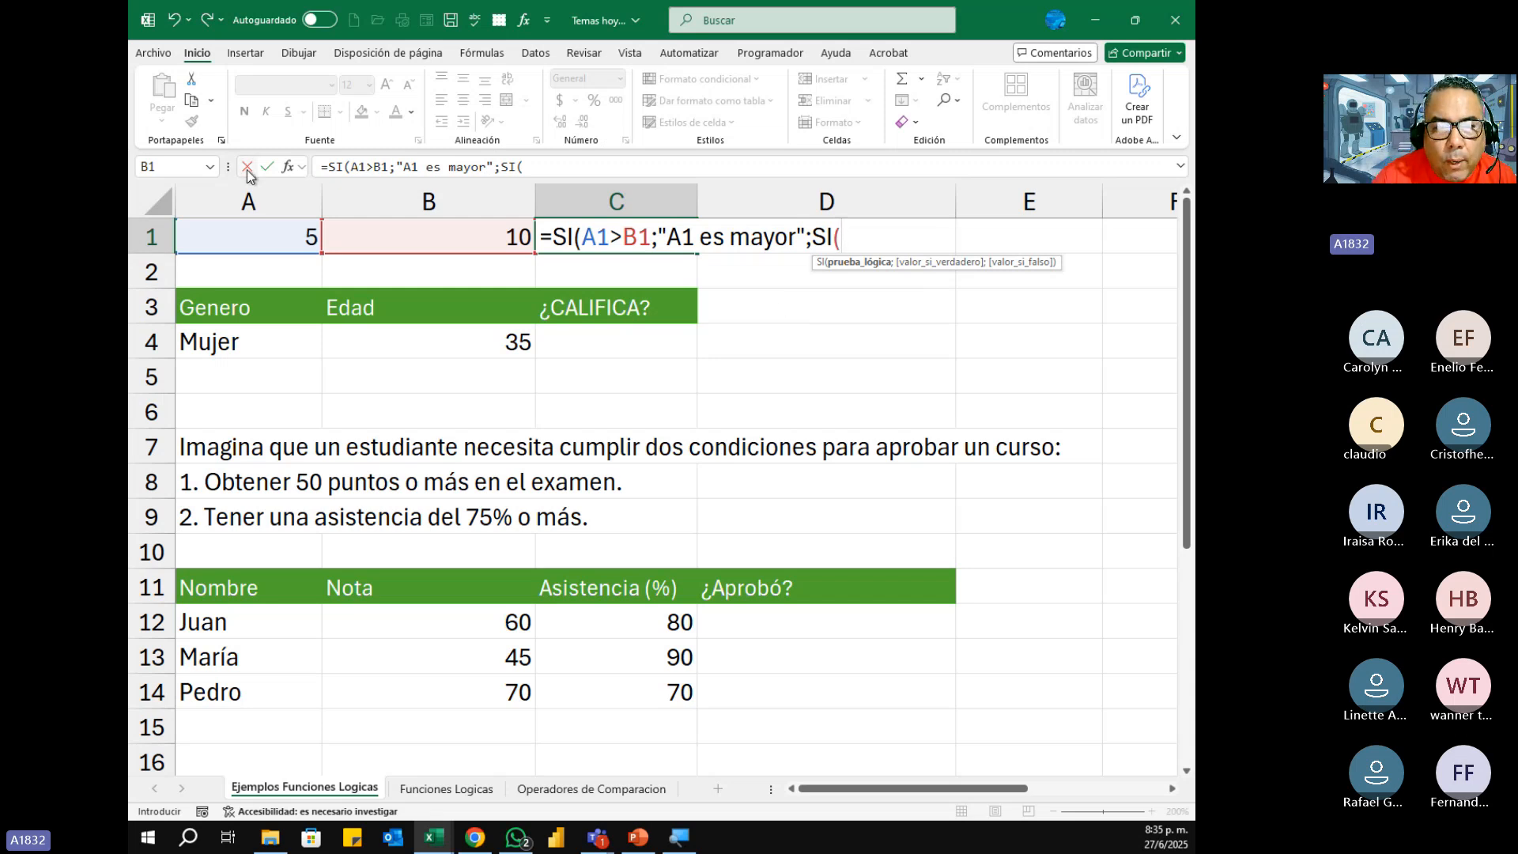
click(258, 243)
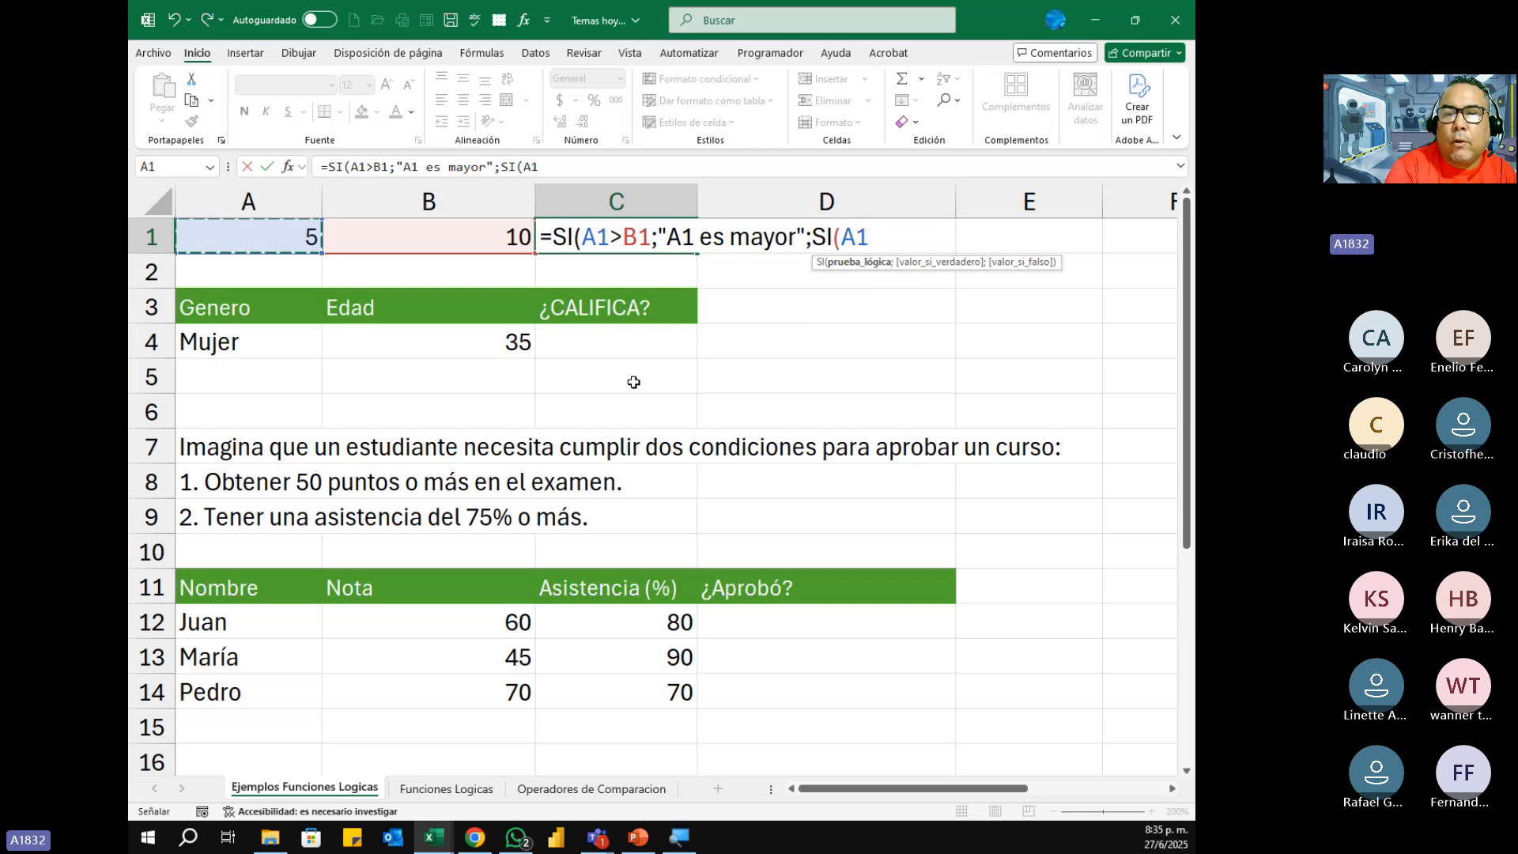
text(>)
key(BackSpace)
text(<)
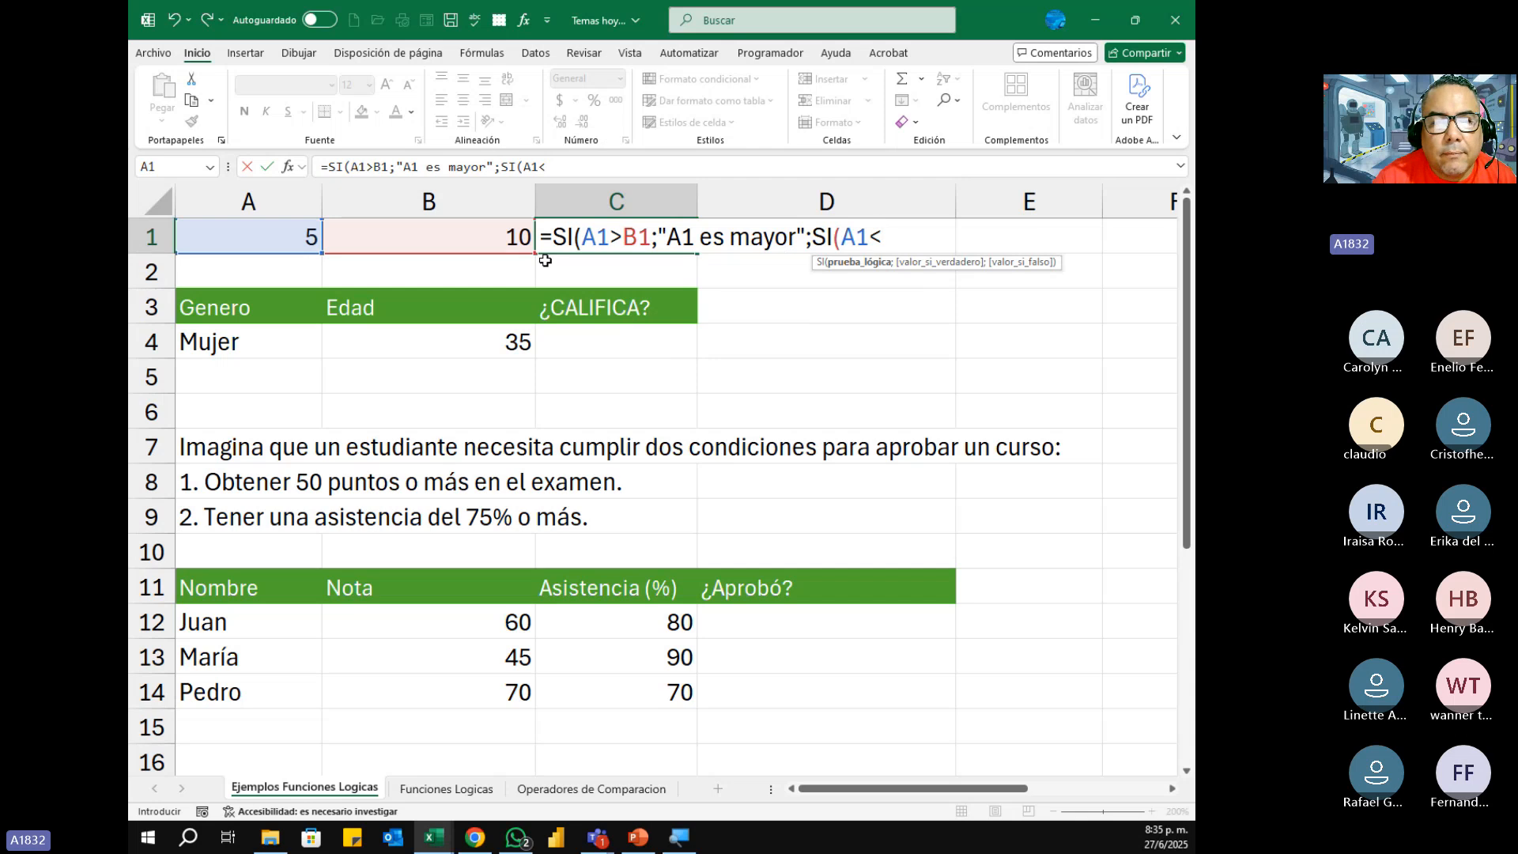
click(443, 237)
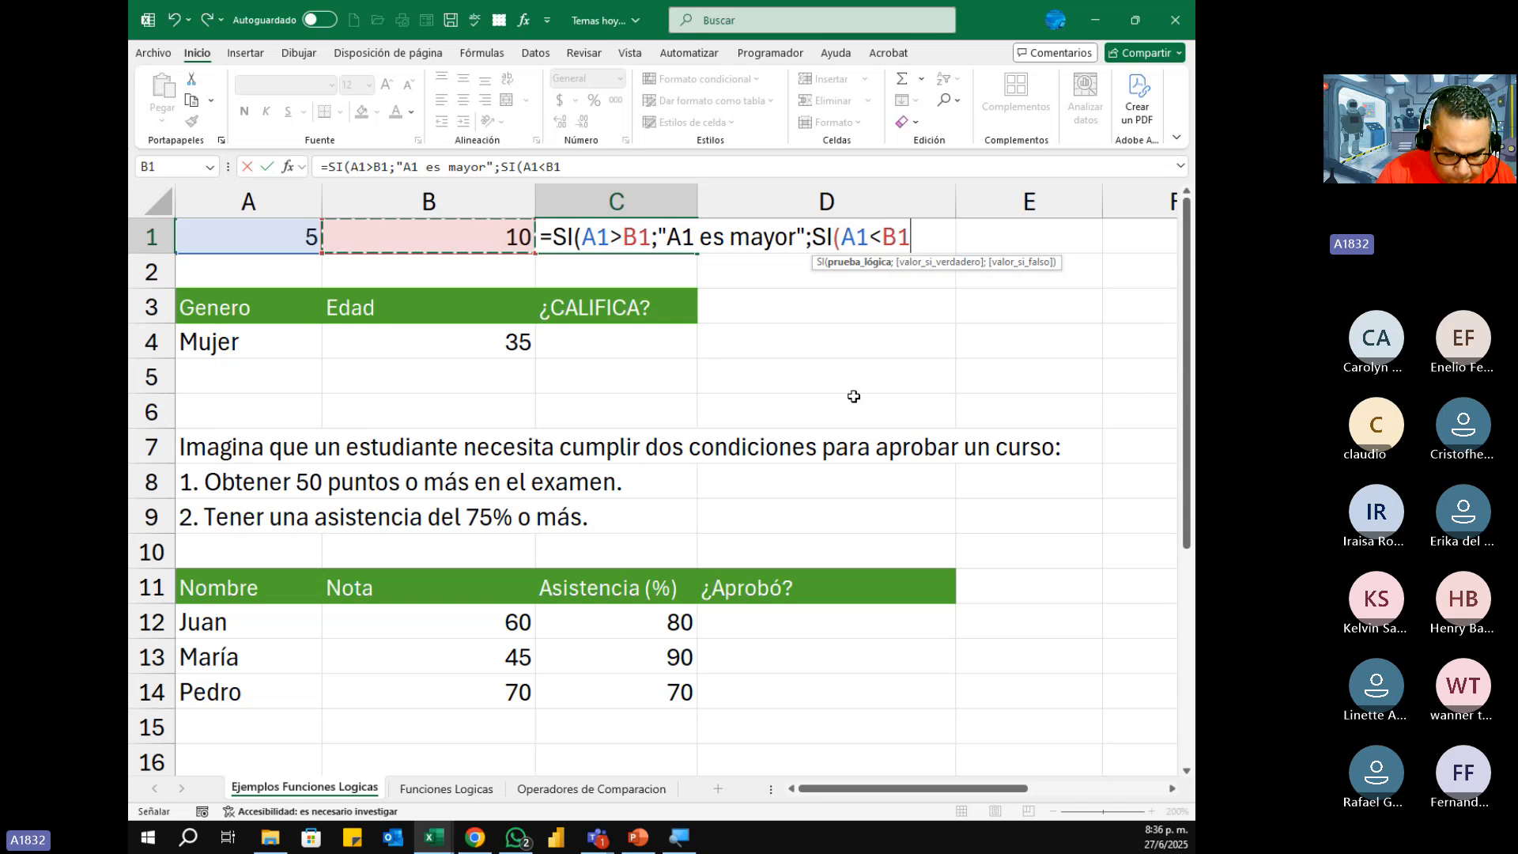
text(;)
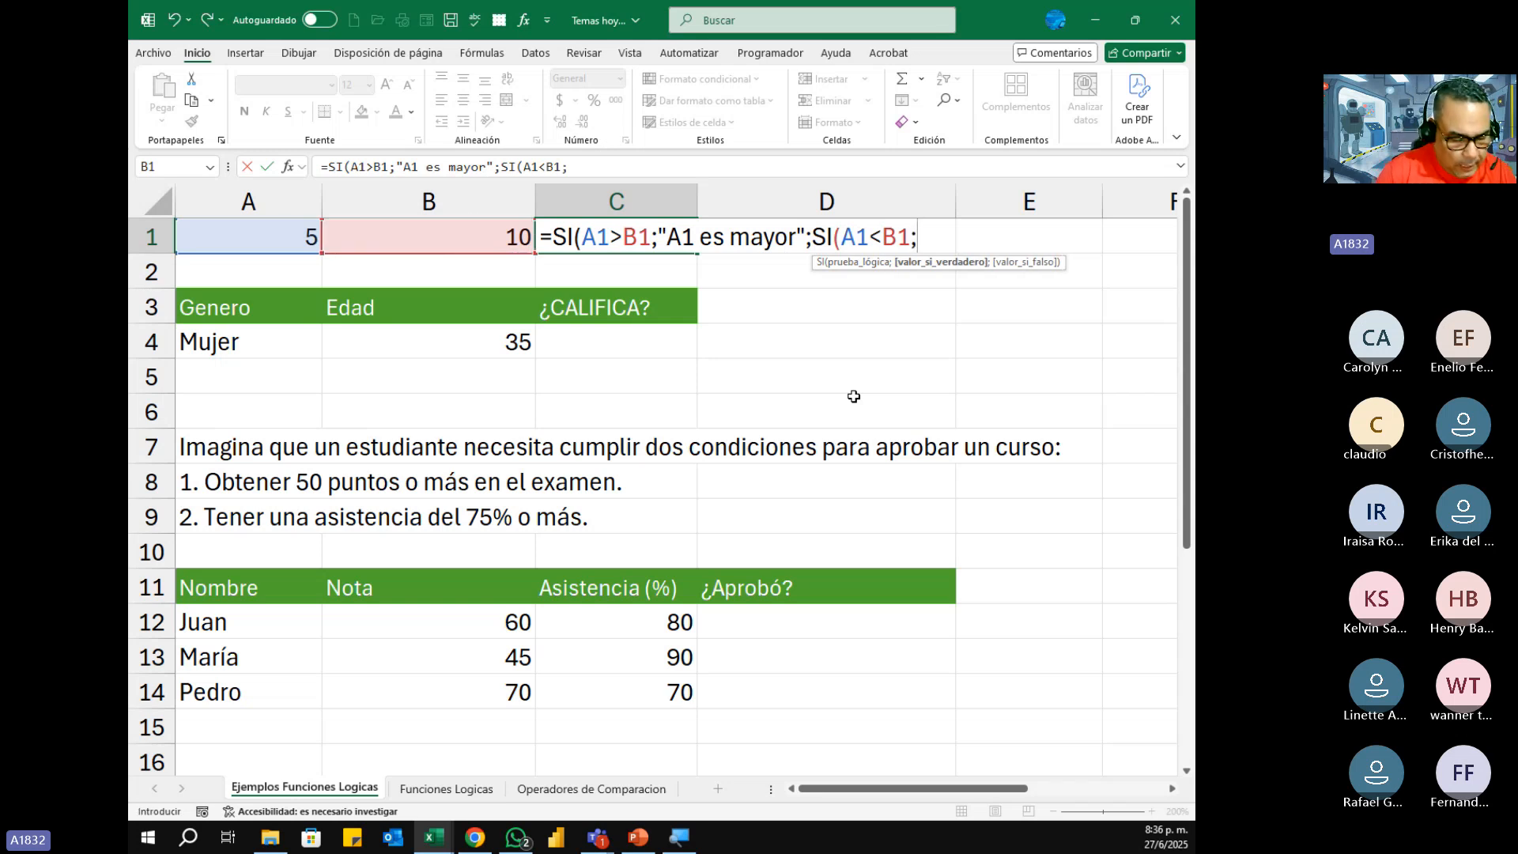
text(")
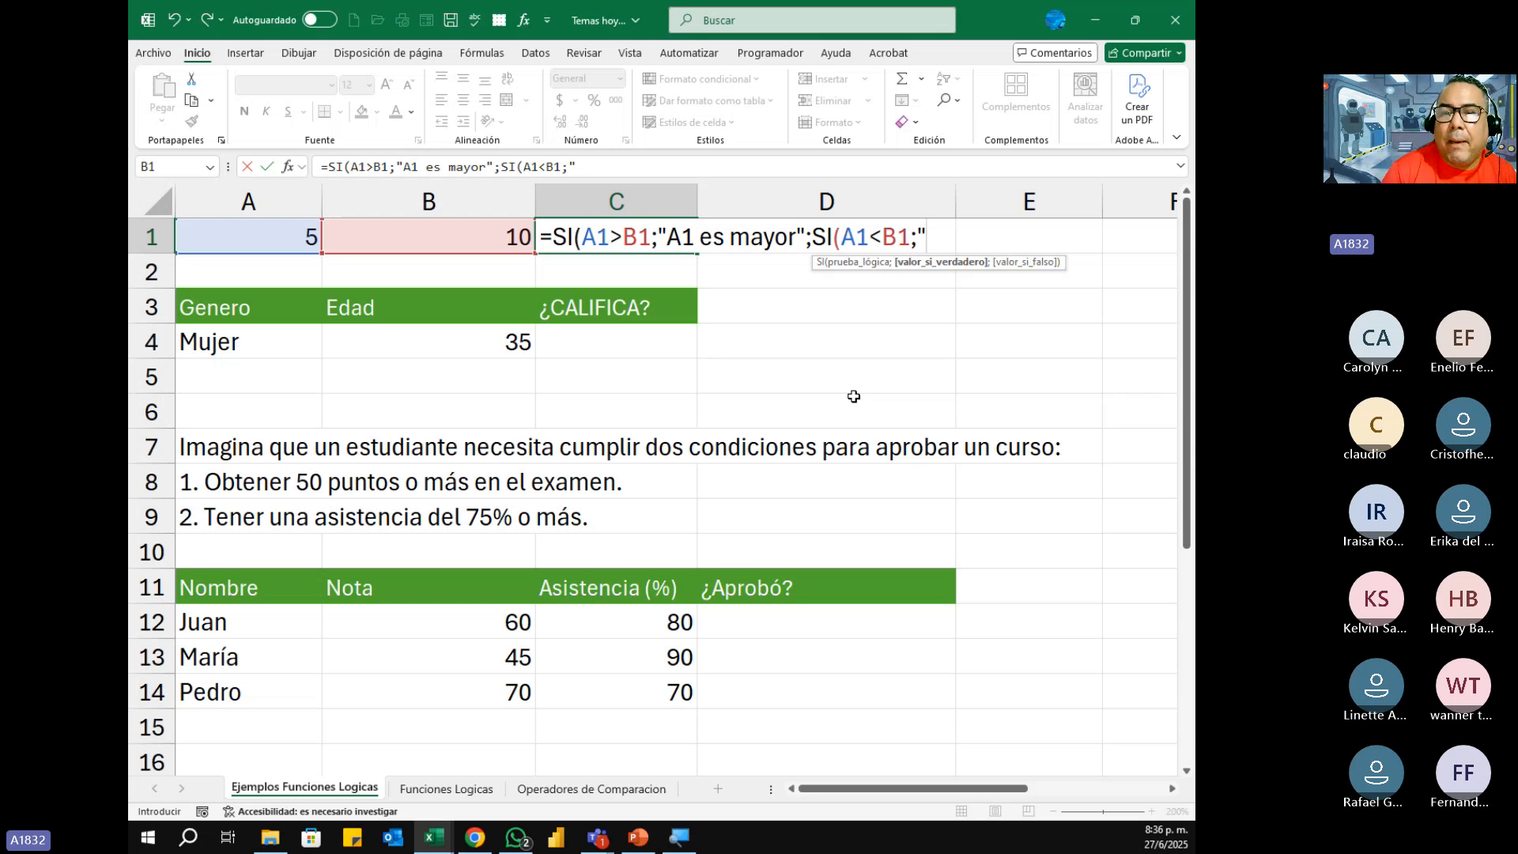
Step: Enter "B1 es mayor" as the value-if-true of the nested SI in C1
text(B1)
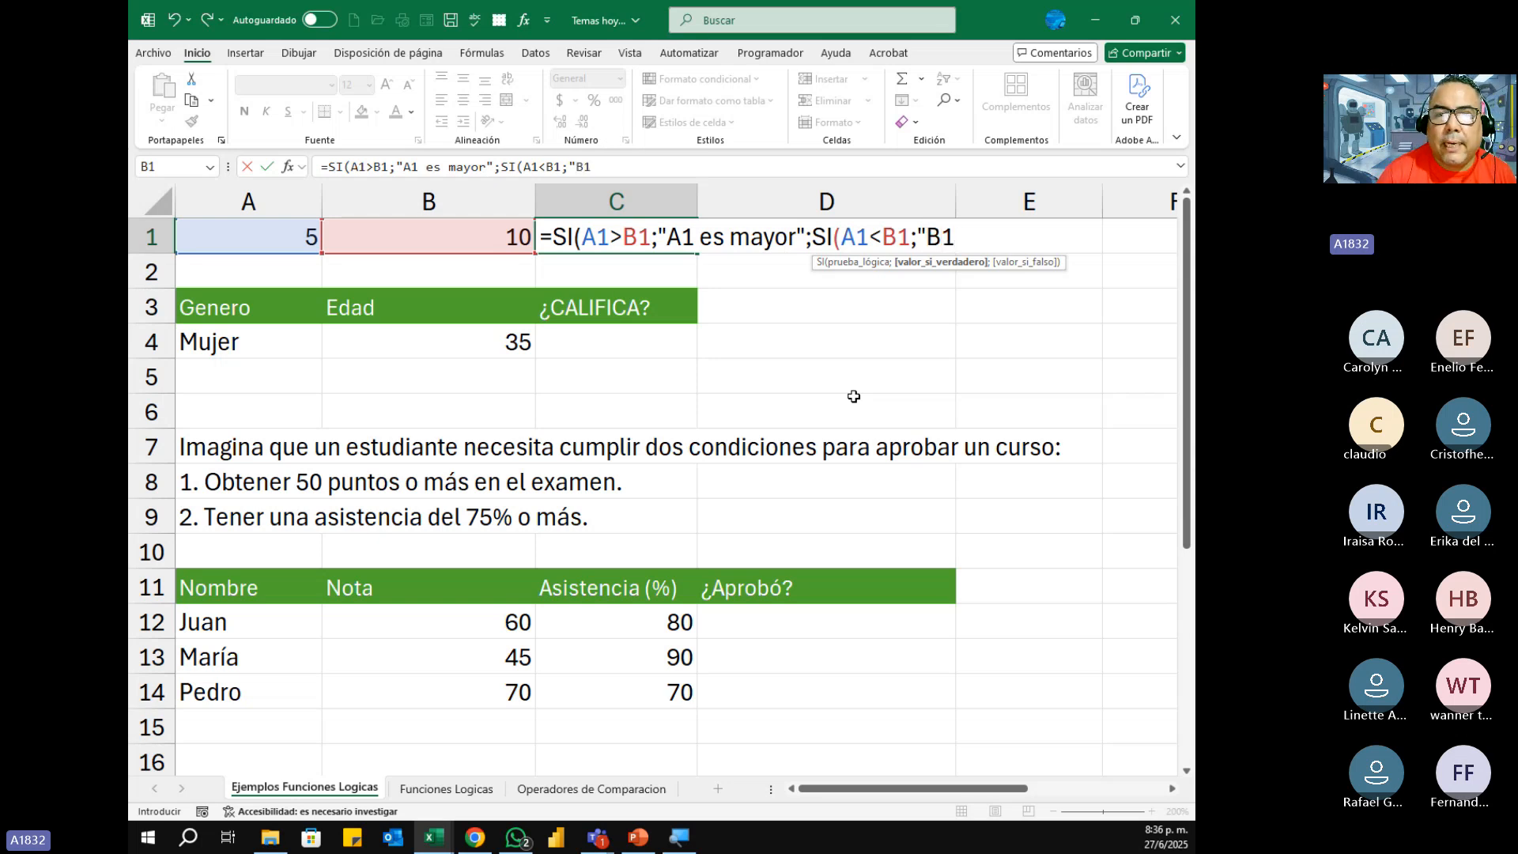
text( es)
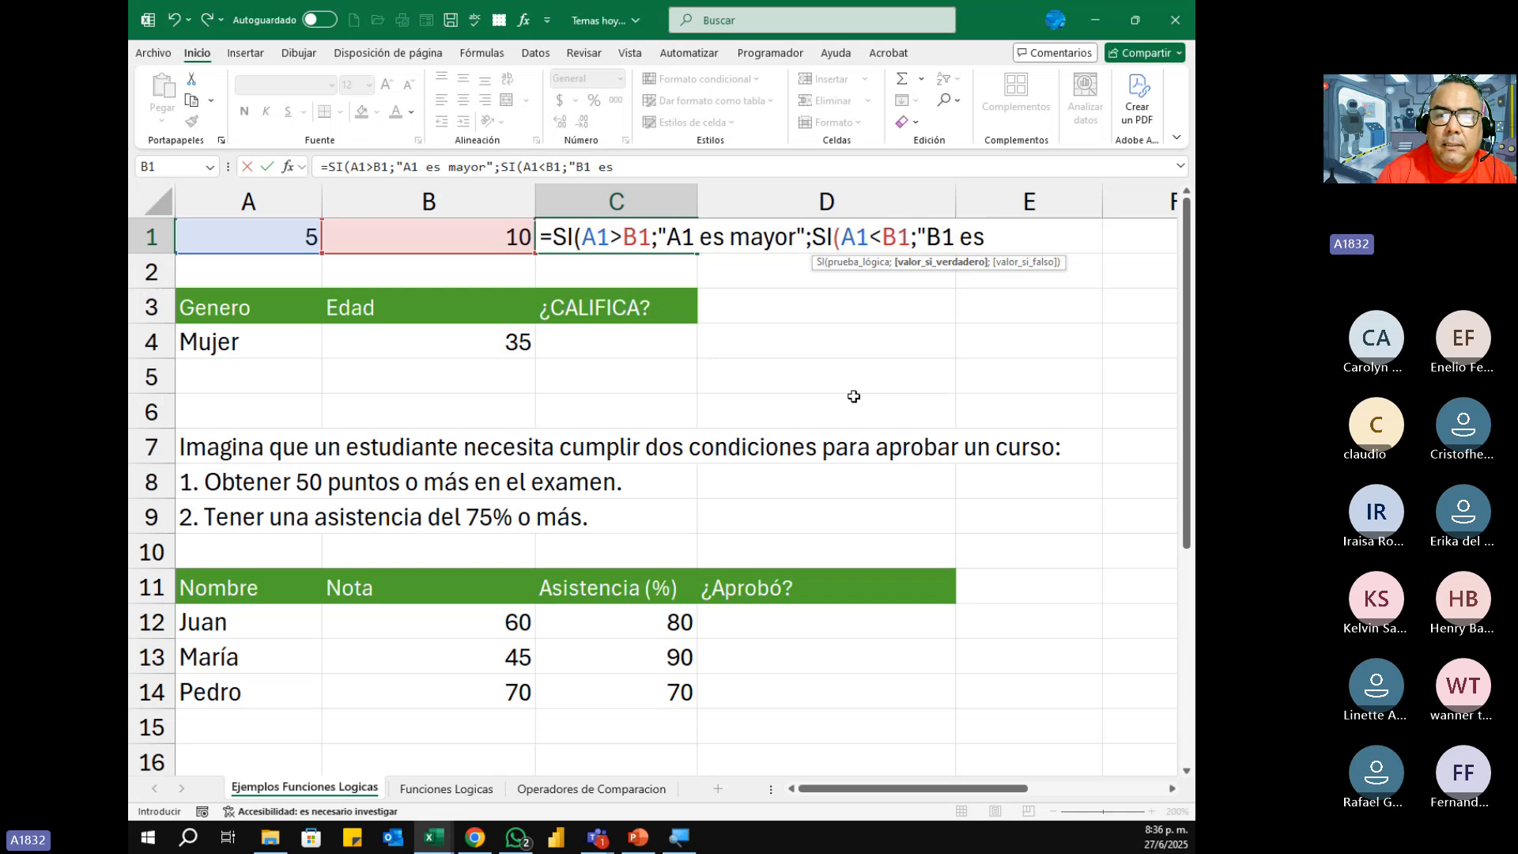
text( may)
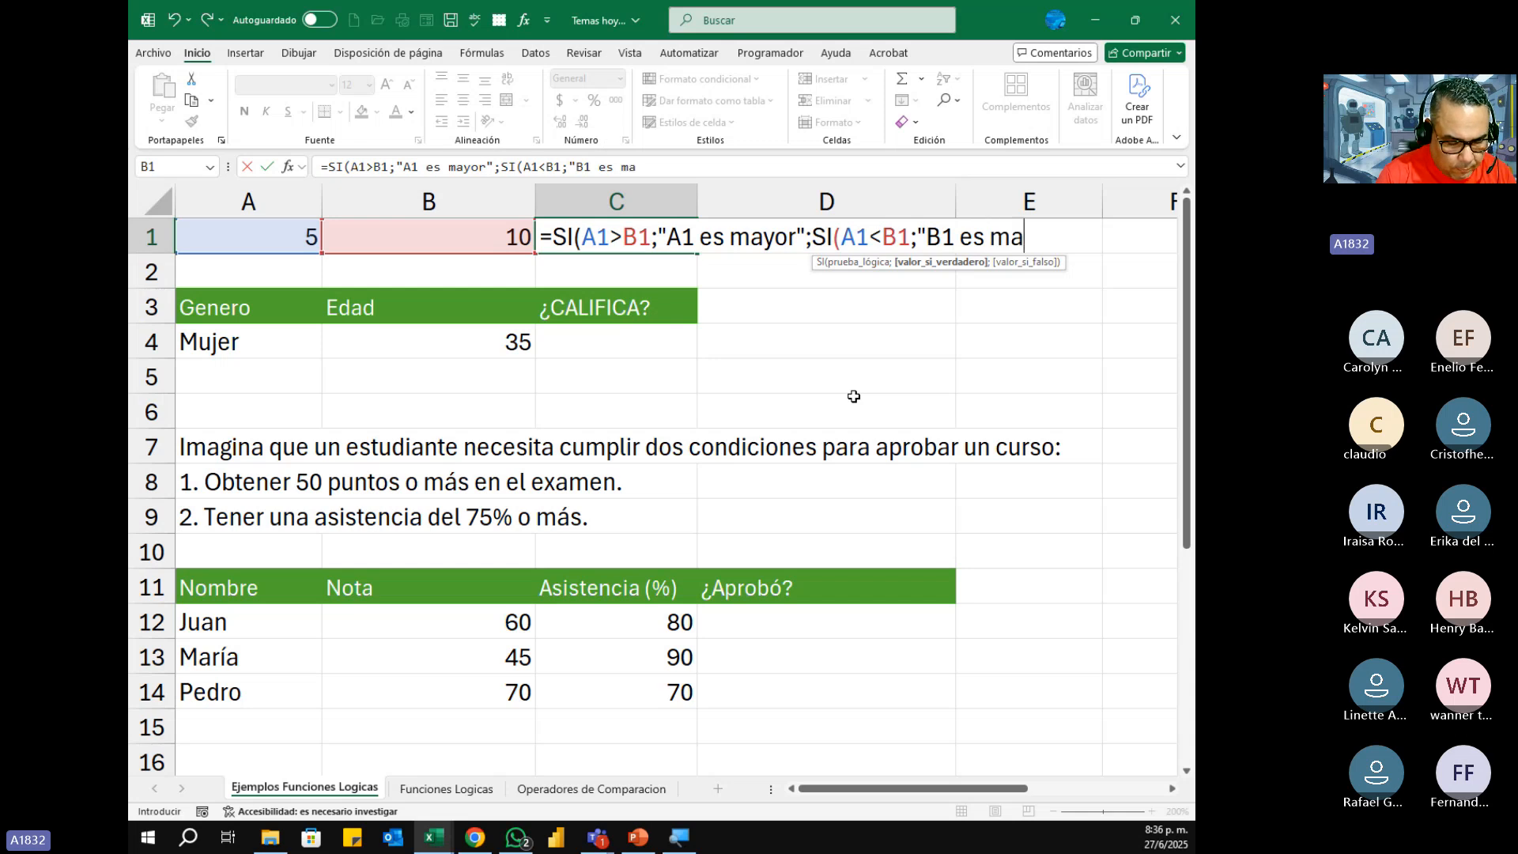
text(or)
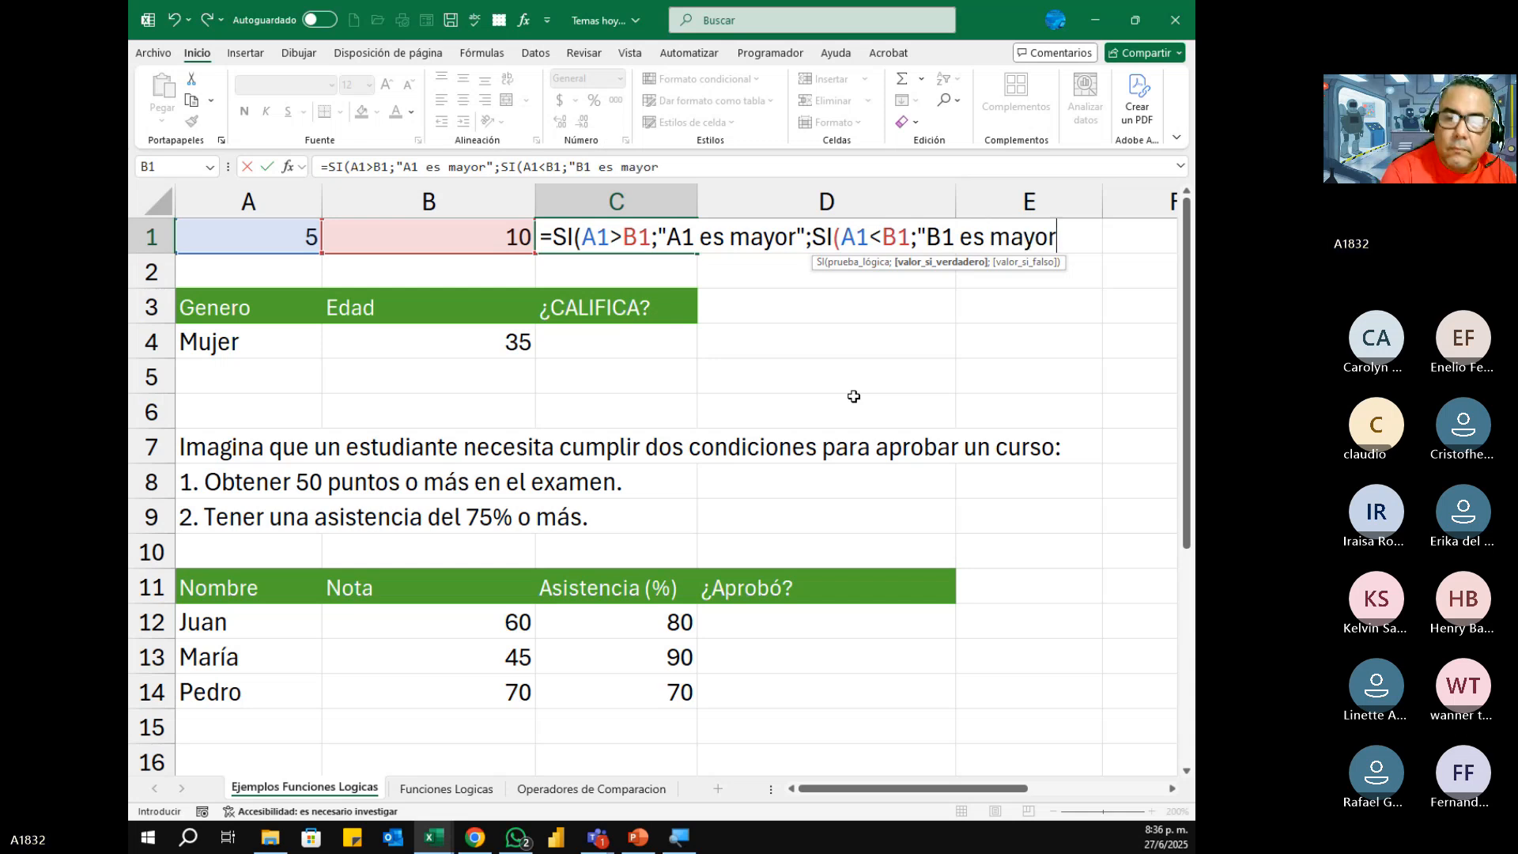
text(")
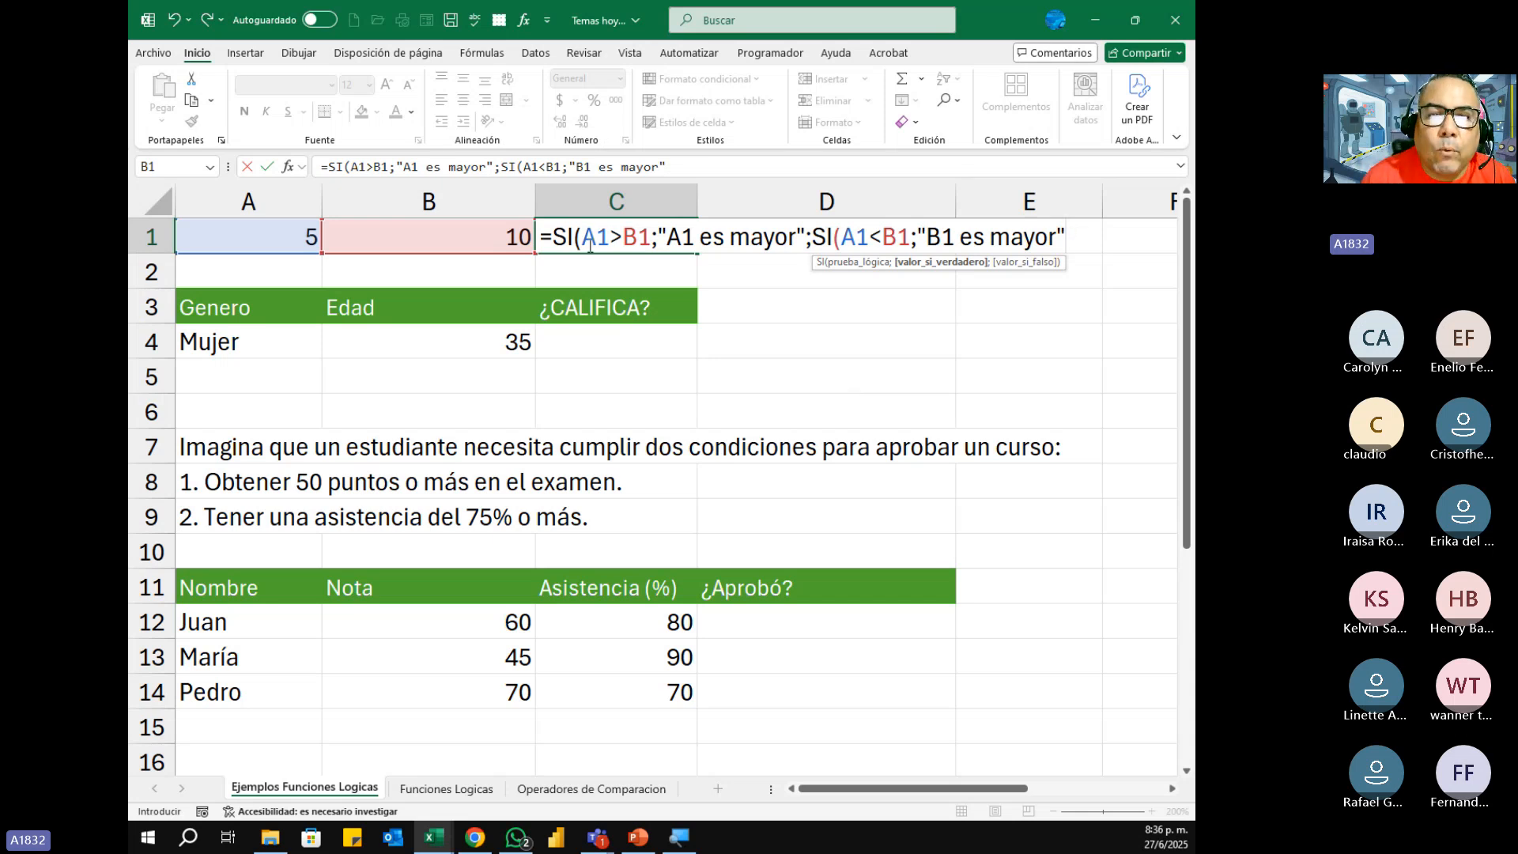
Step: Review the tests and true values of C1's nested formula one by one: A1>B1, "A1 es mayor", A1<B1 and "B1 es mayor"
drag(583, 237, 652, 237)
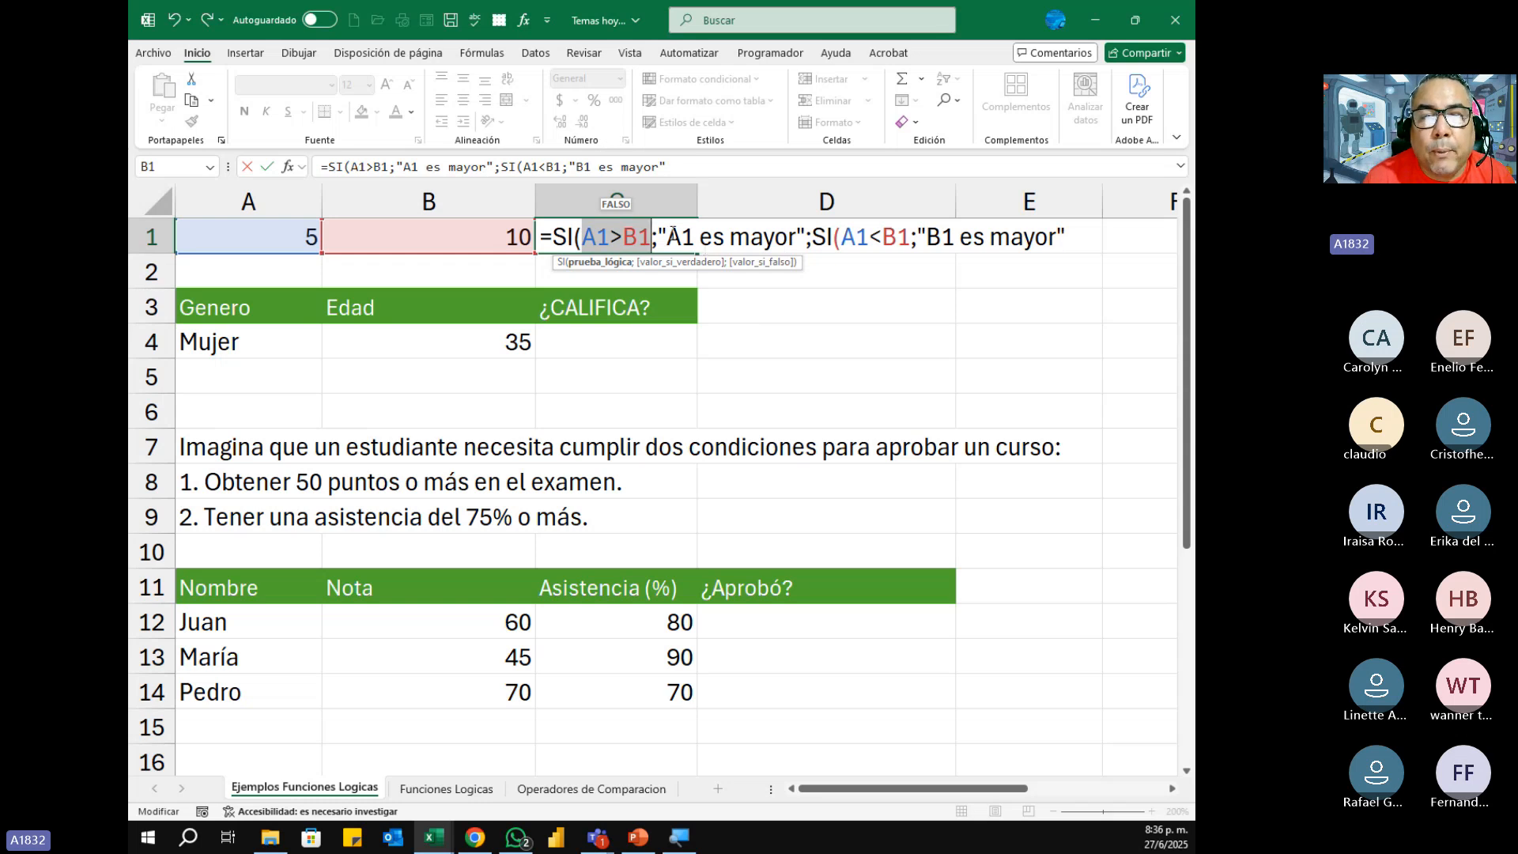
drag(670, 237, 796, 237)
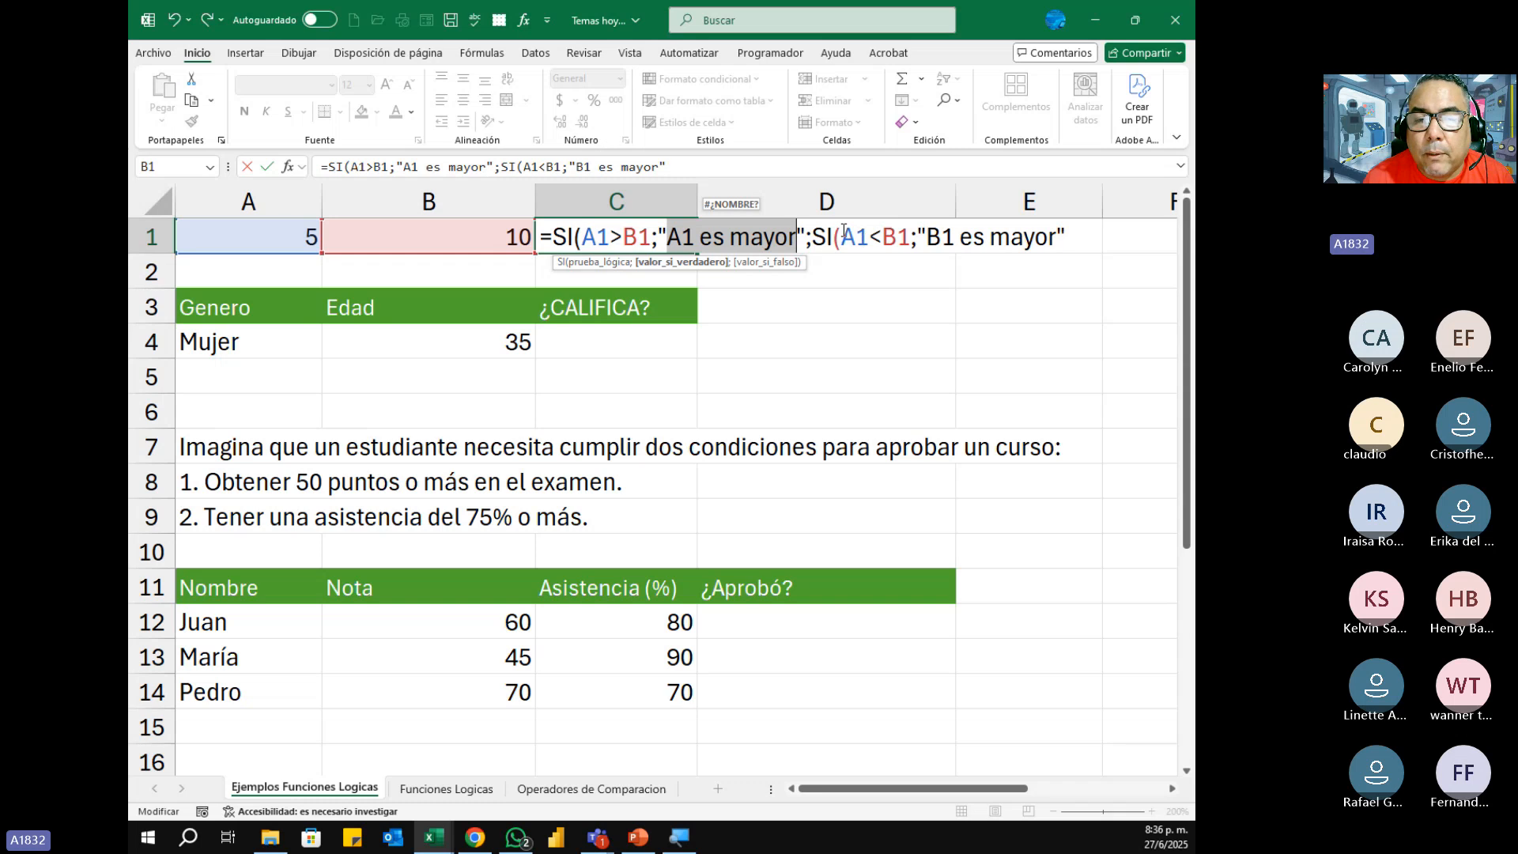
drag(843, 237, 907, 237)
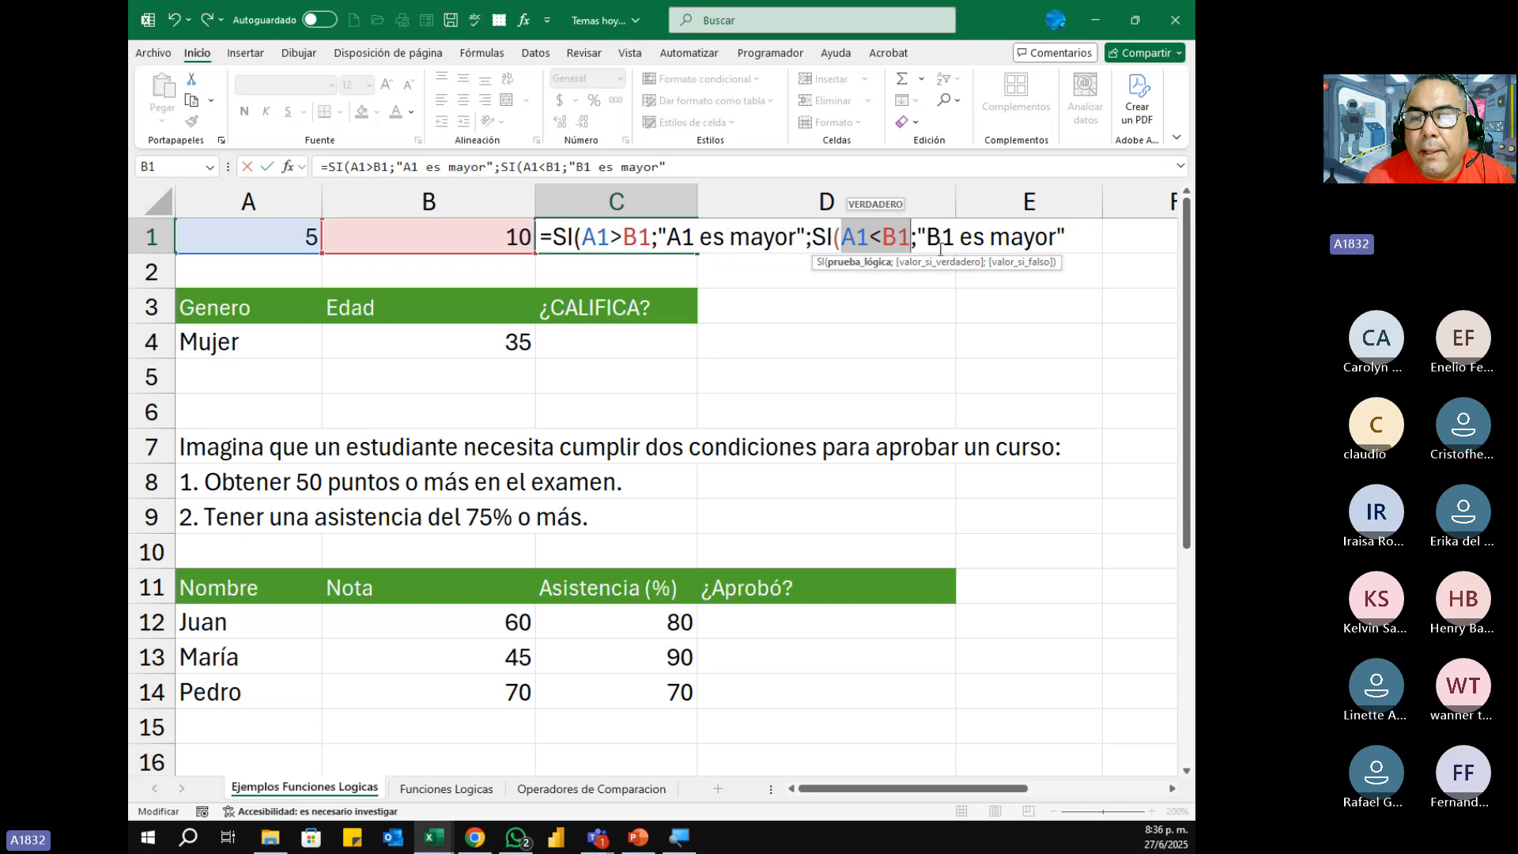
drag(927, 237, 1056, 237)
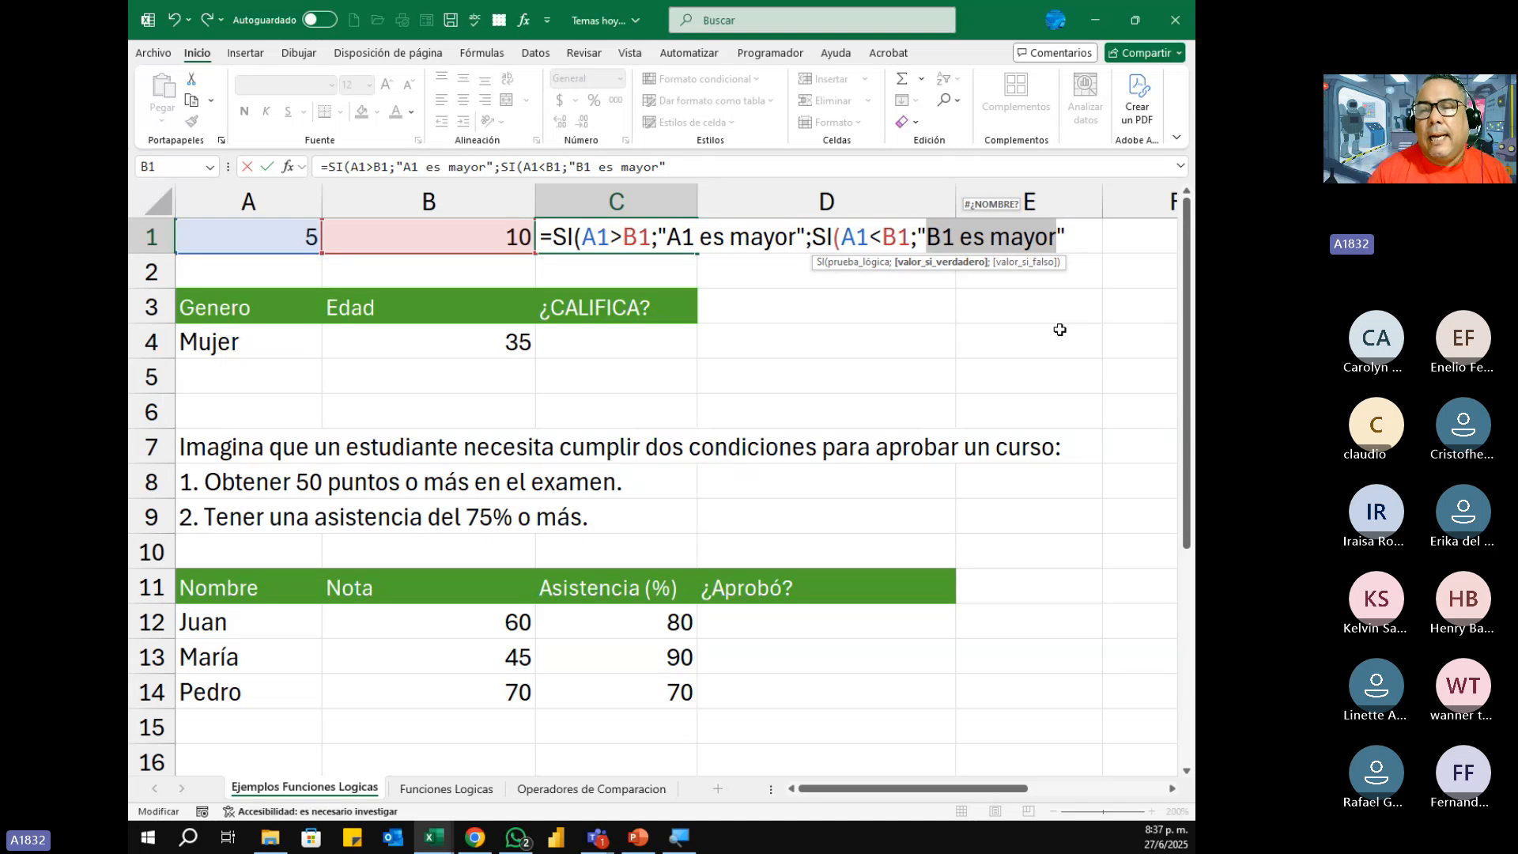
Step: Nest a third SI as the second SI's value-if-false argument in C1, with the logical test A1=B1
click(1070, 240)
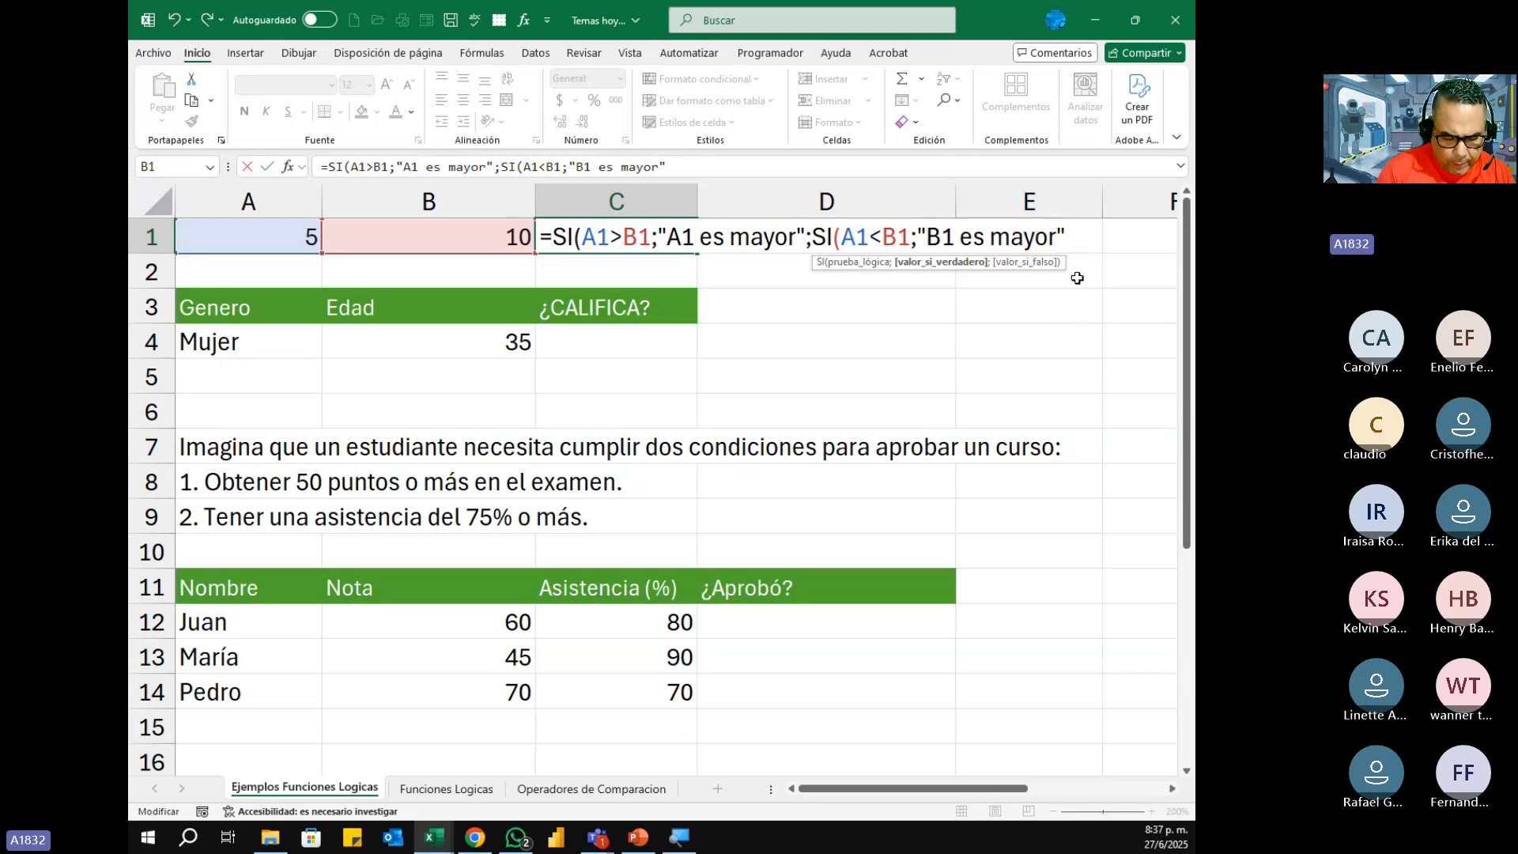
text(;)
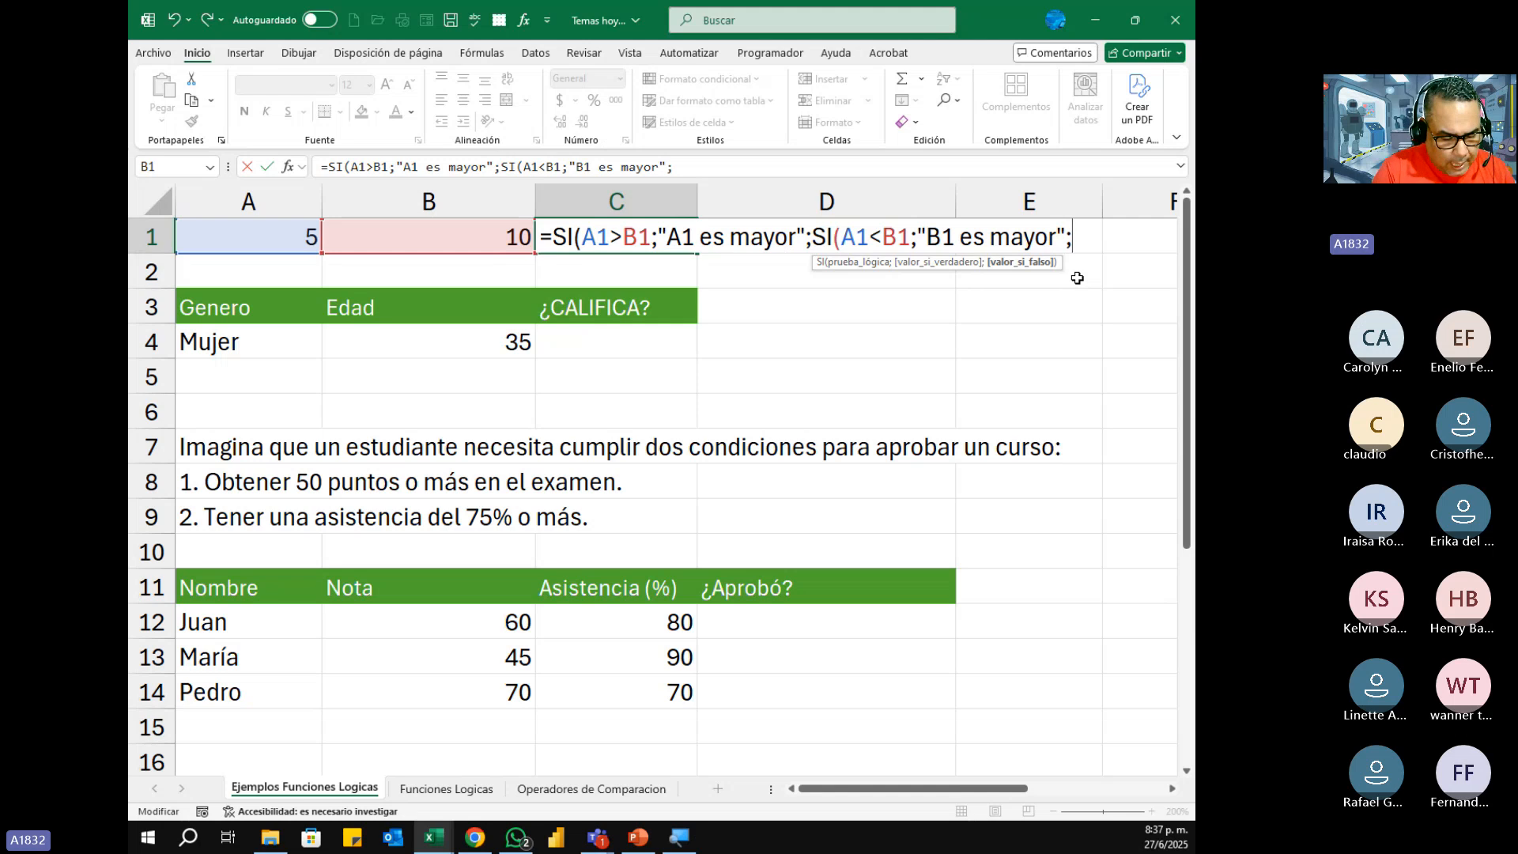
text(si)
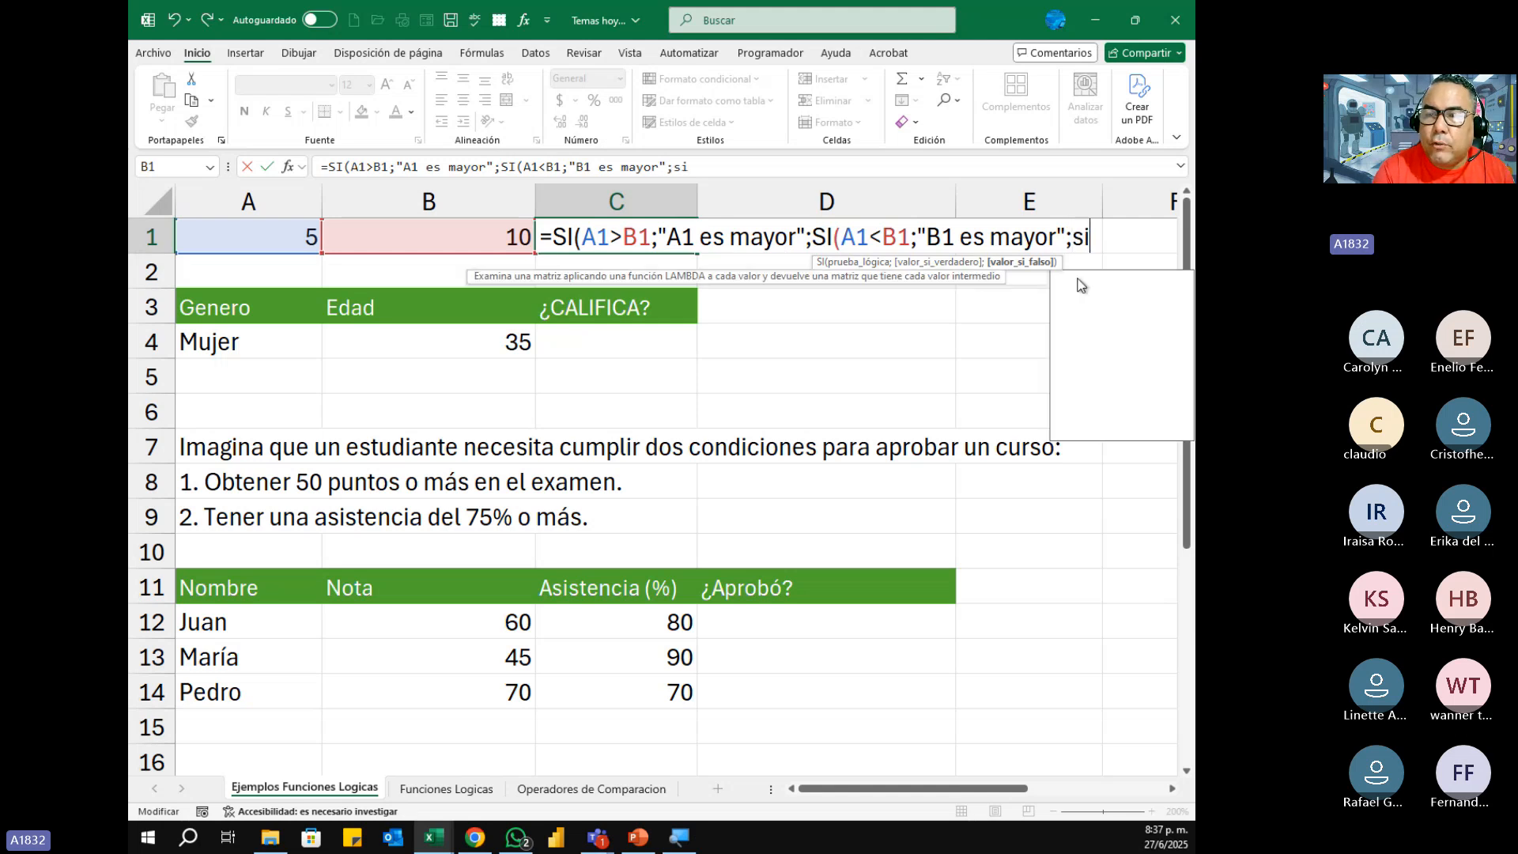
key(Tab)
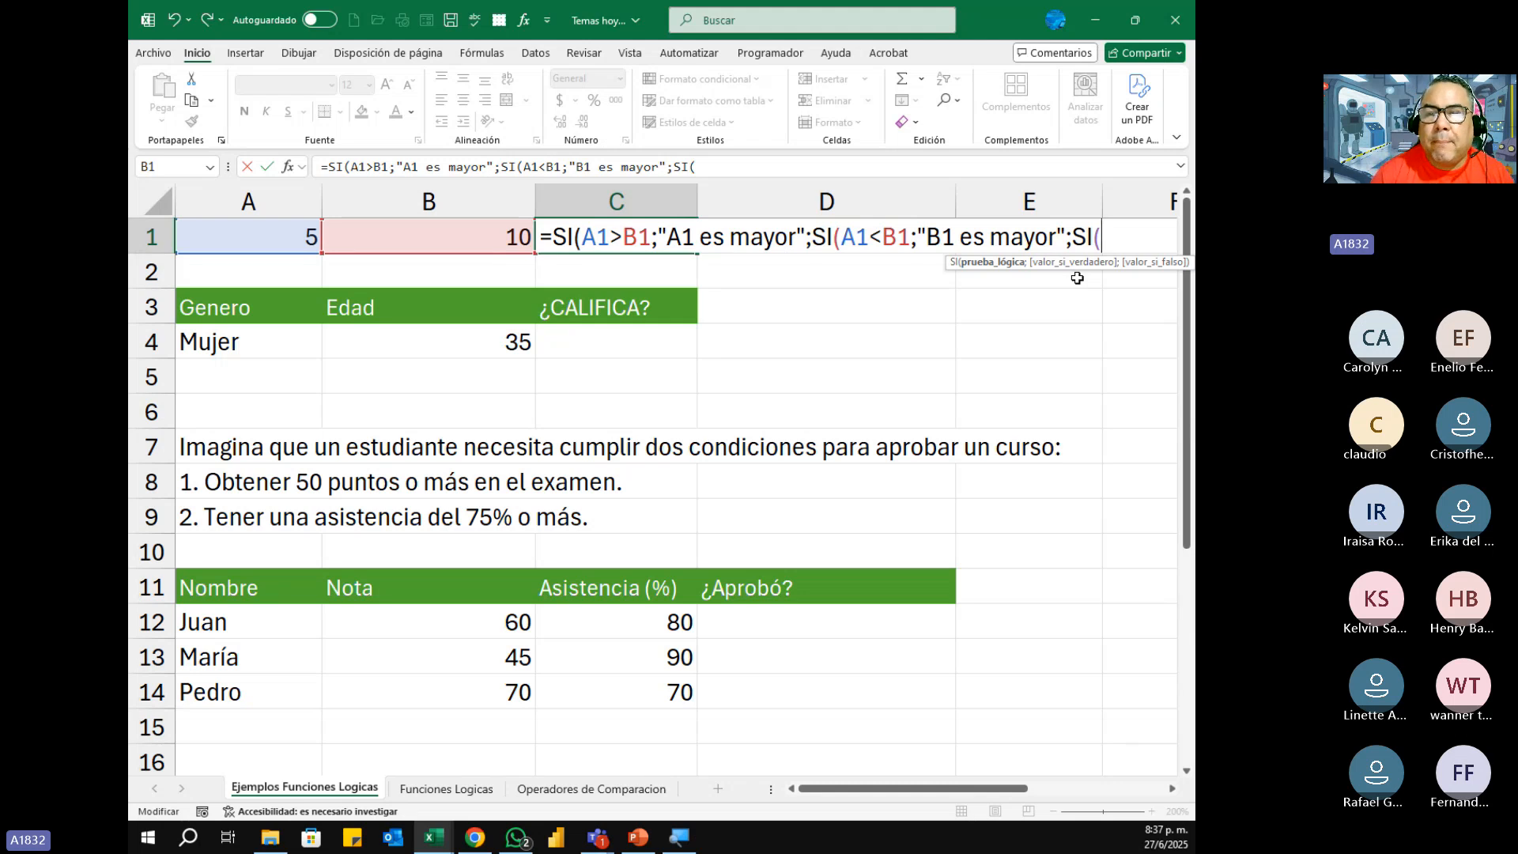
click(278, 239)
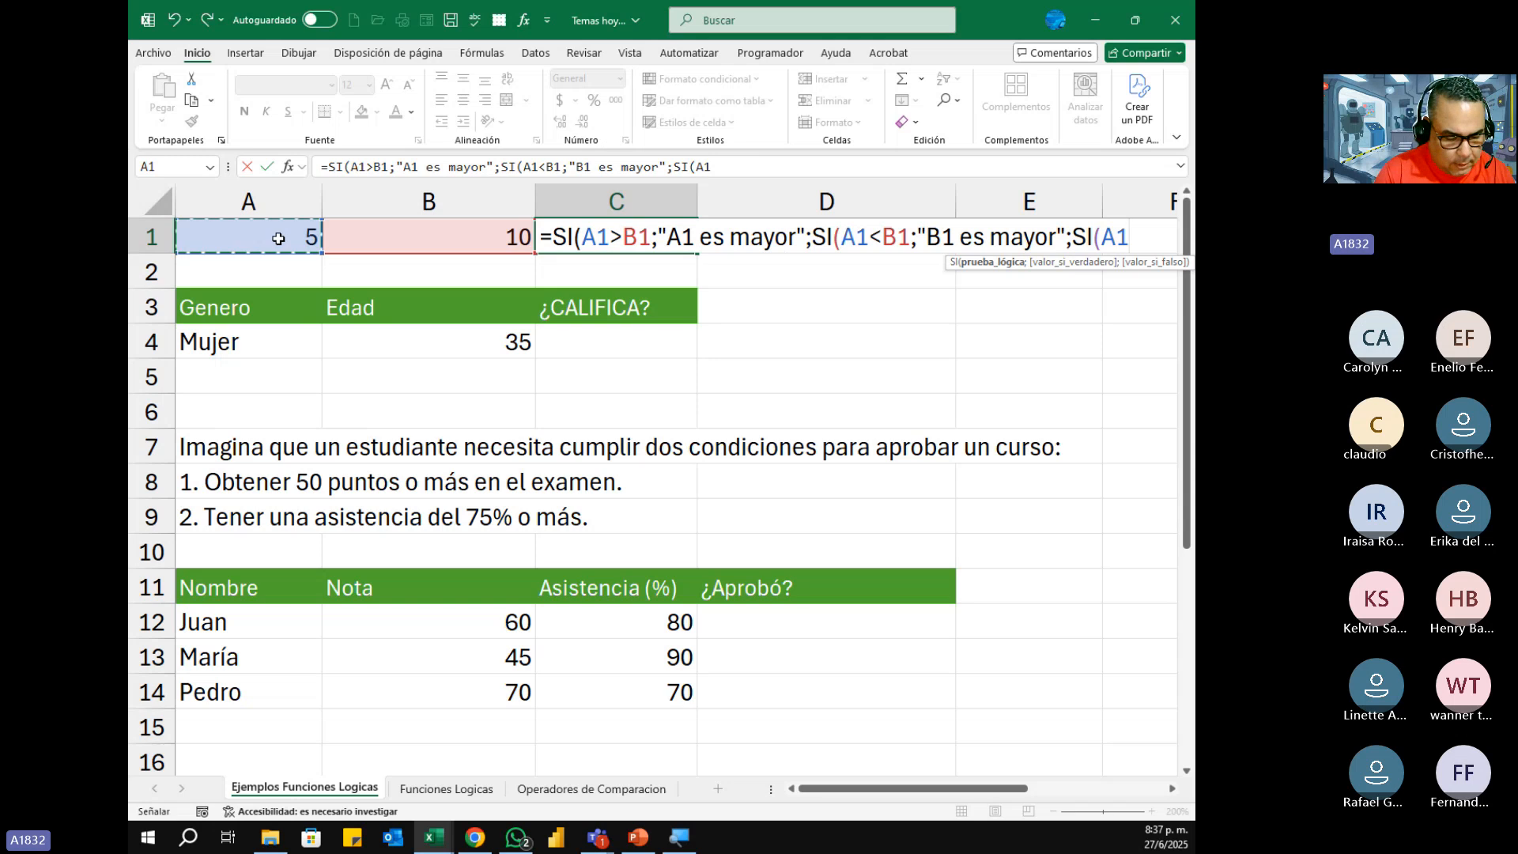
text(=)
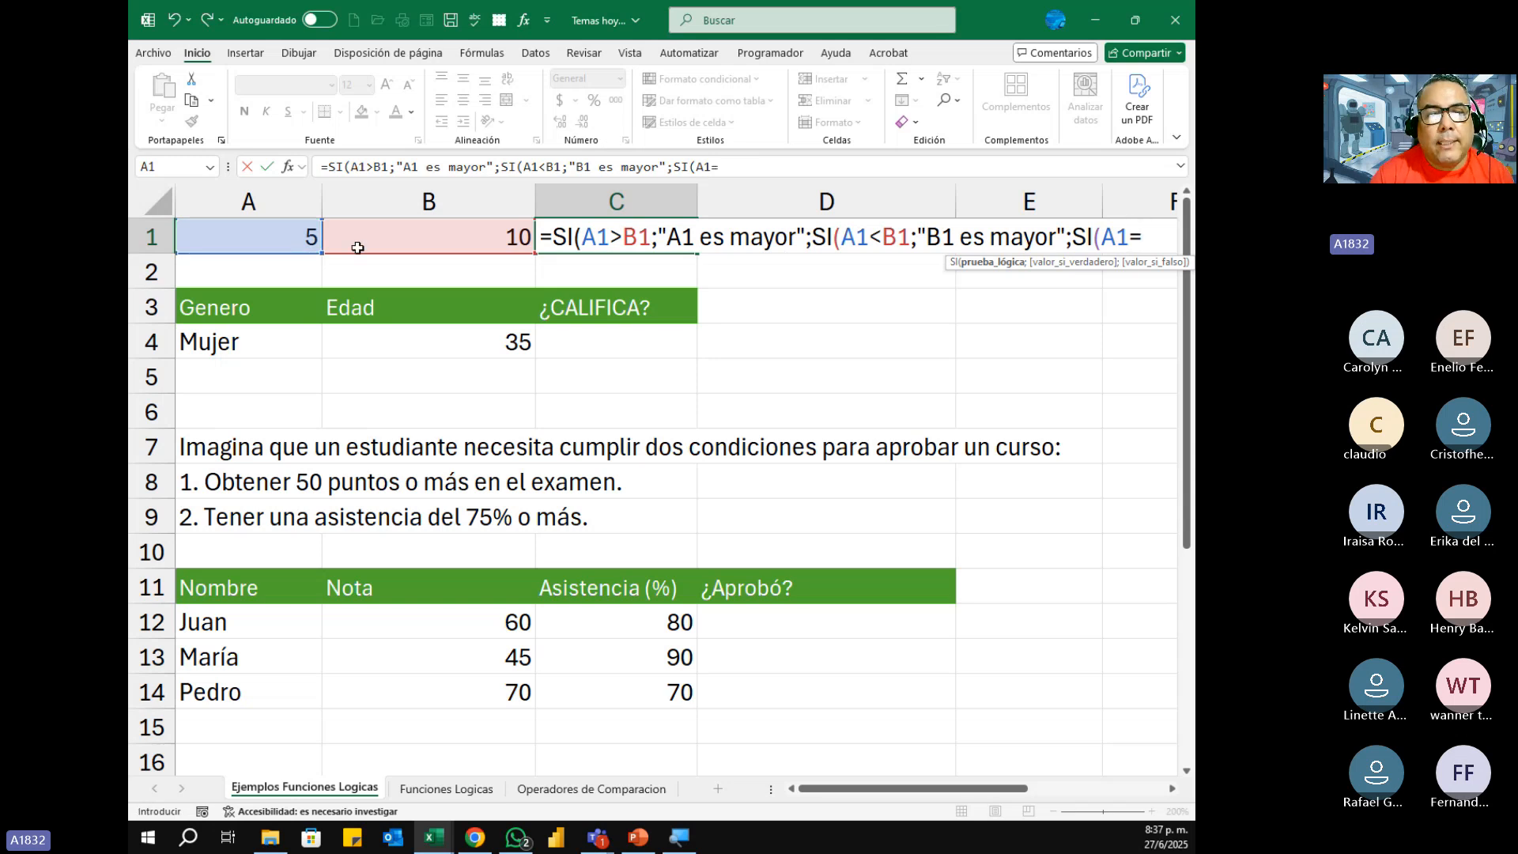
click(444, 240)
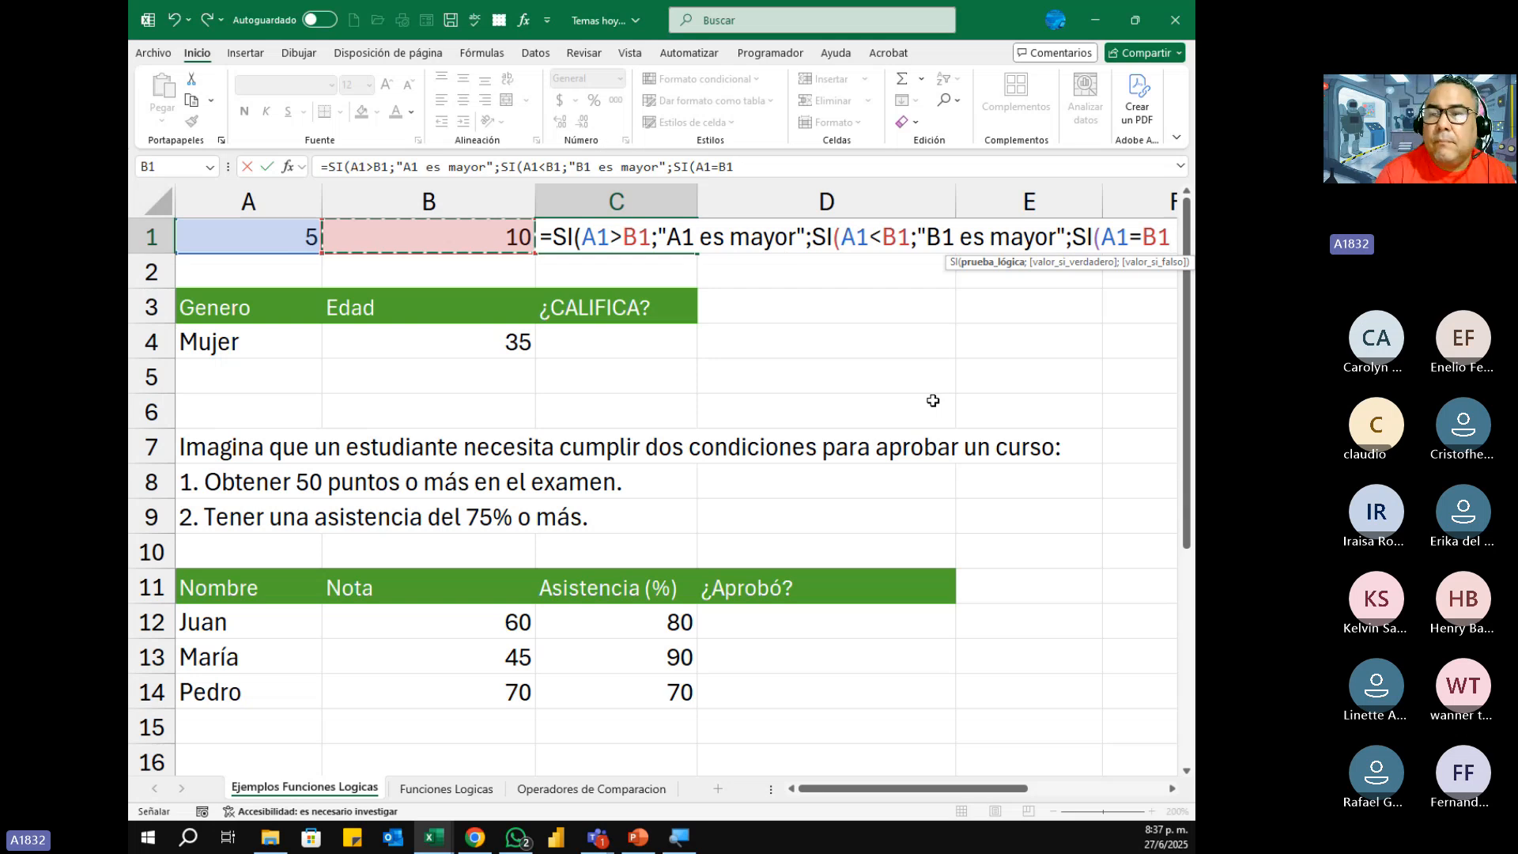
Step: Enter "A1 y B1 son iguales" as the value-if-true of the third SI in C1
text(;)
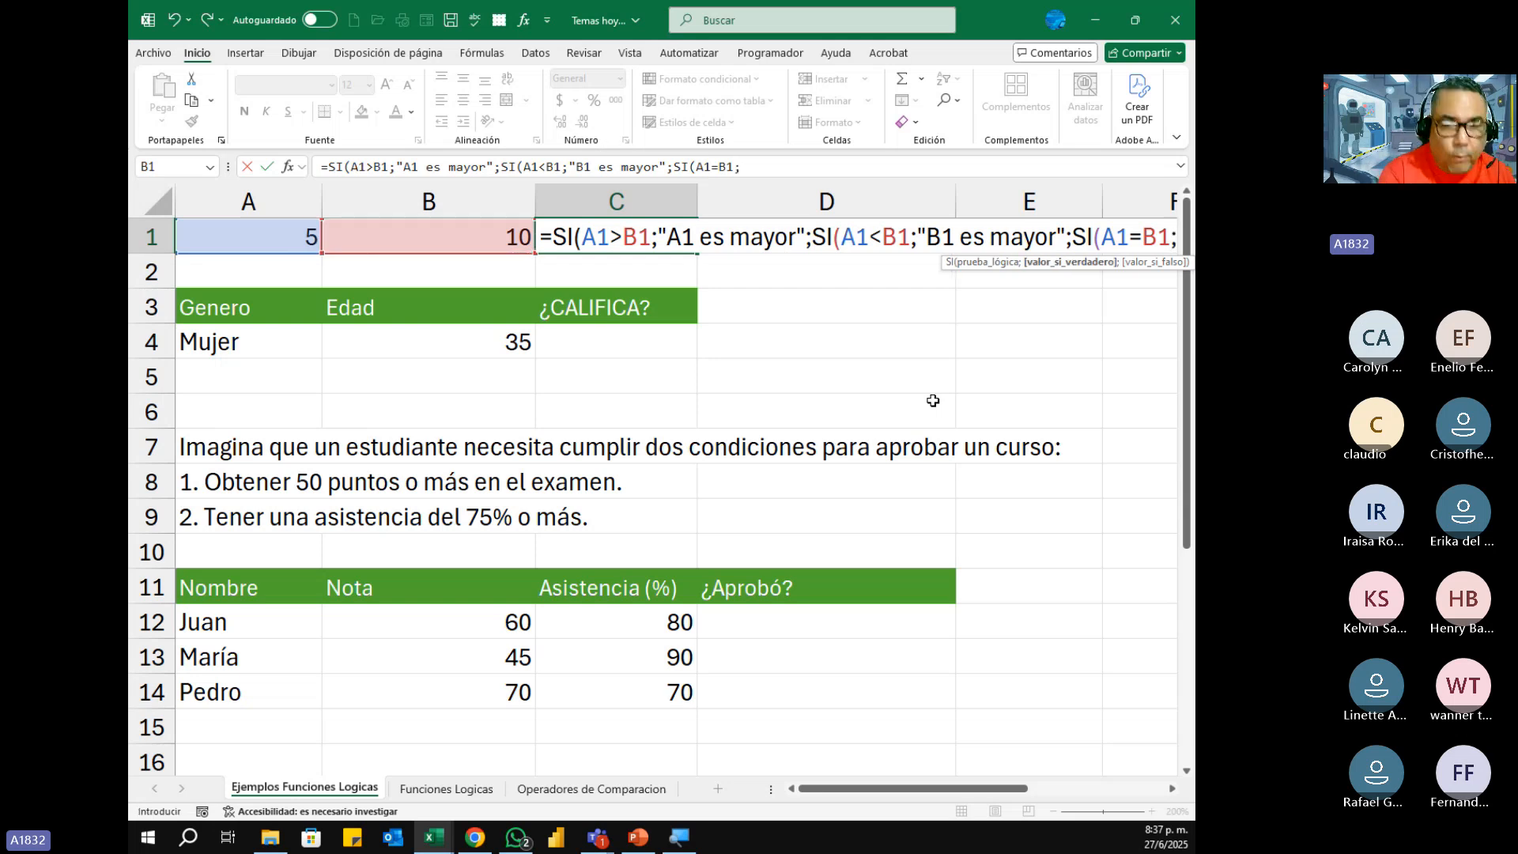
text(")
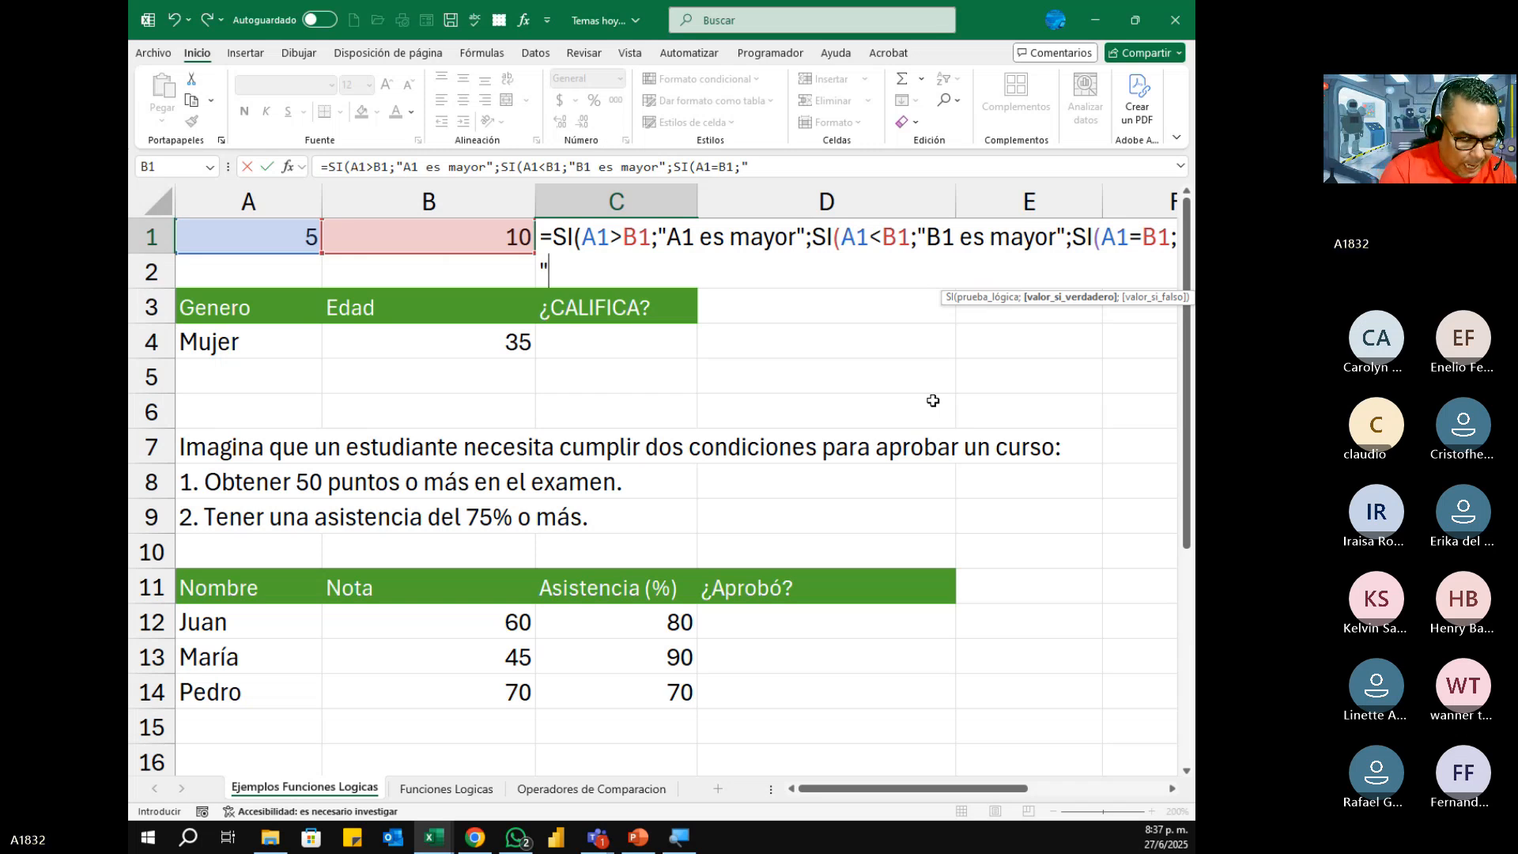
text(A1 y B)
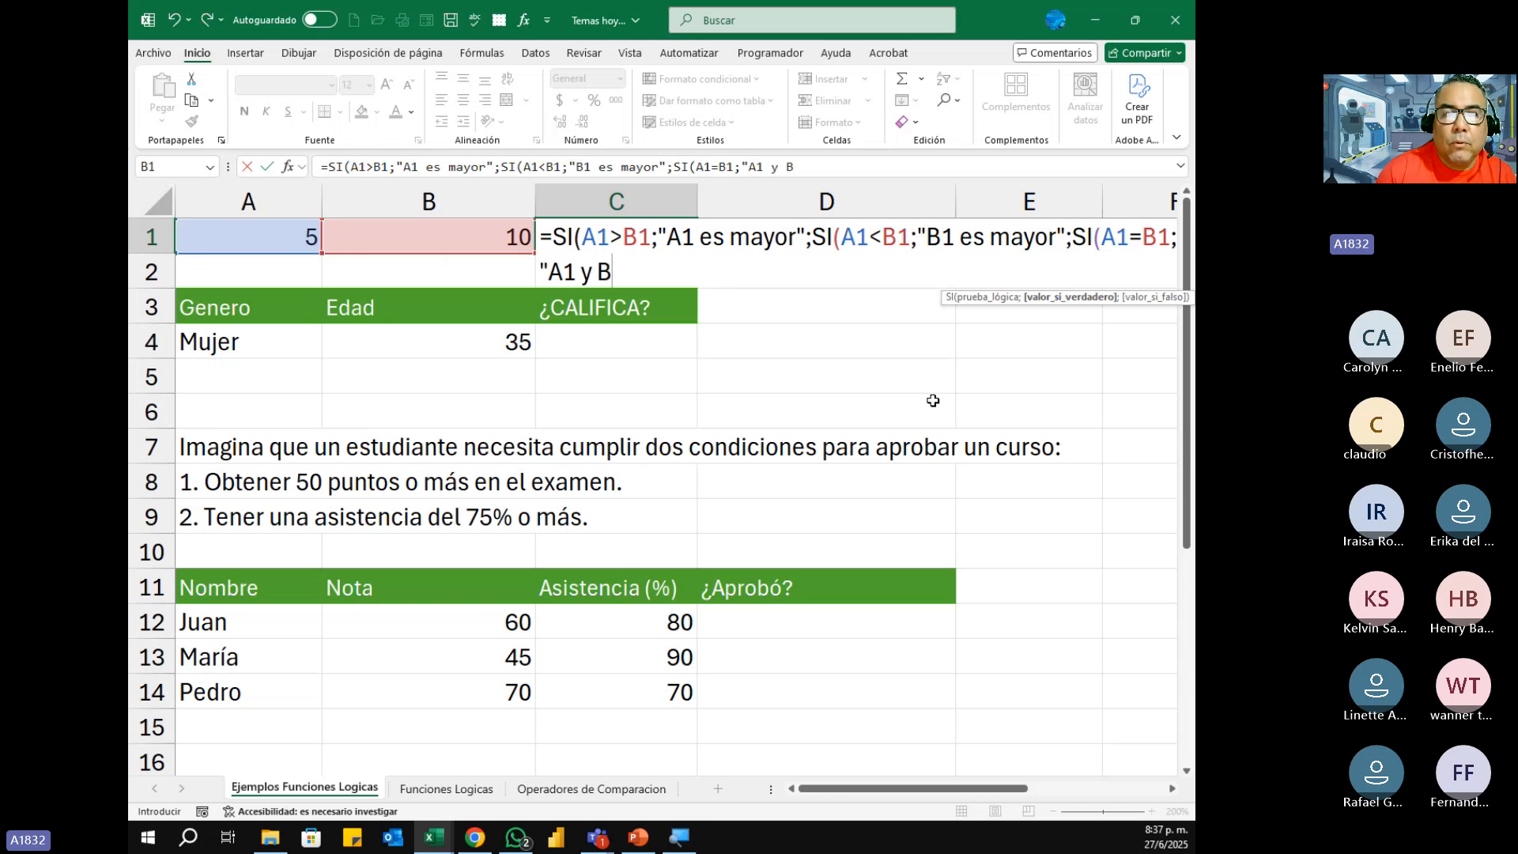
text(1 sonm)
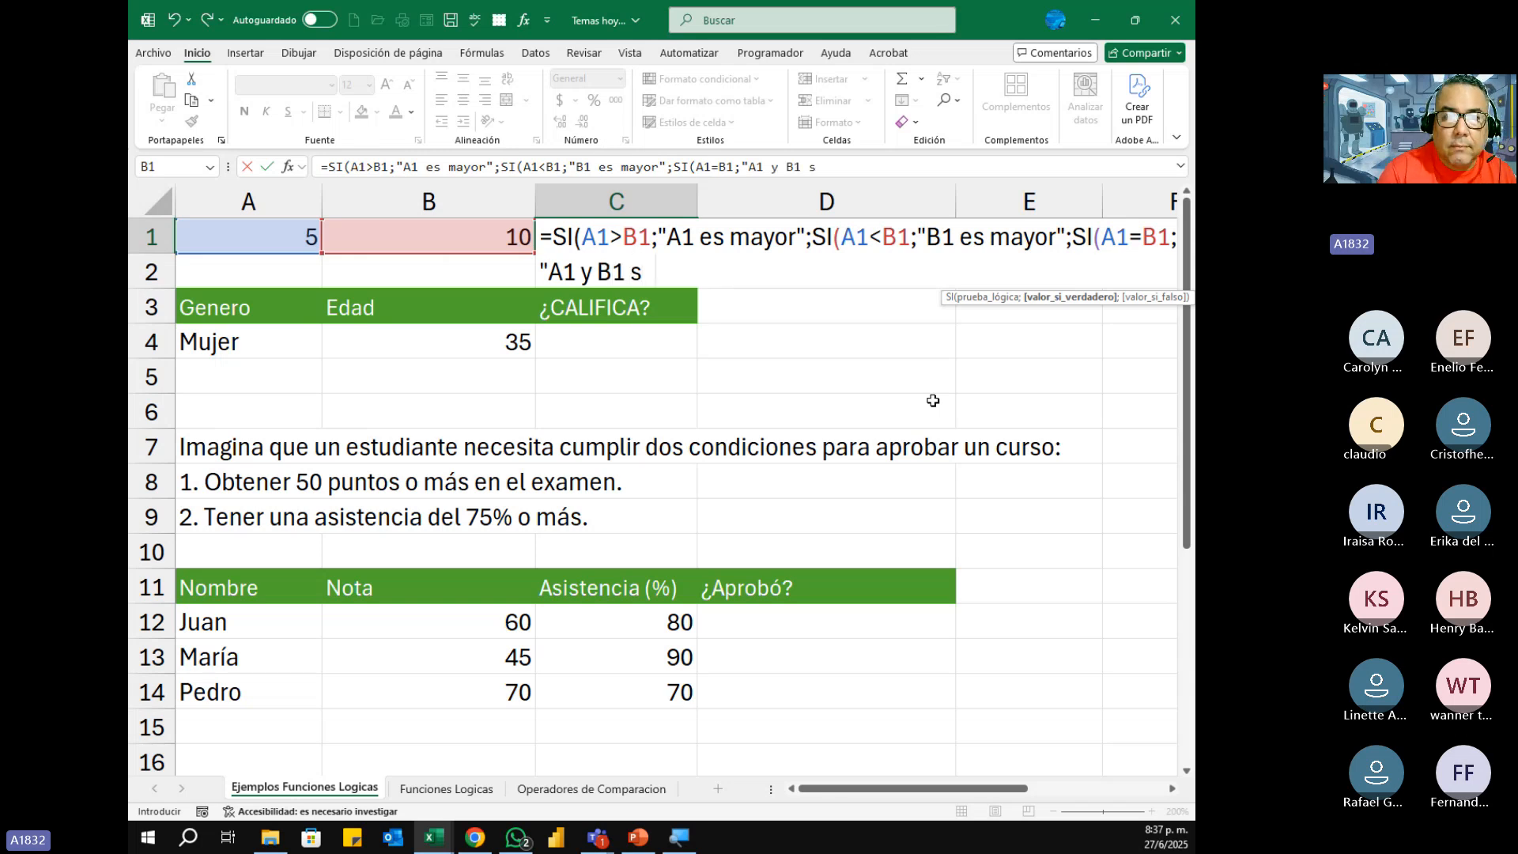
key(BackSpace)
text(n n)
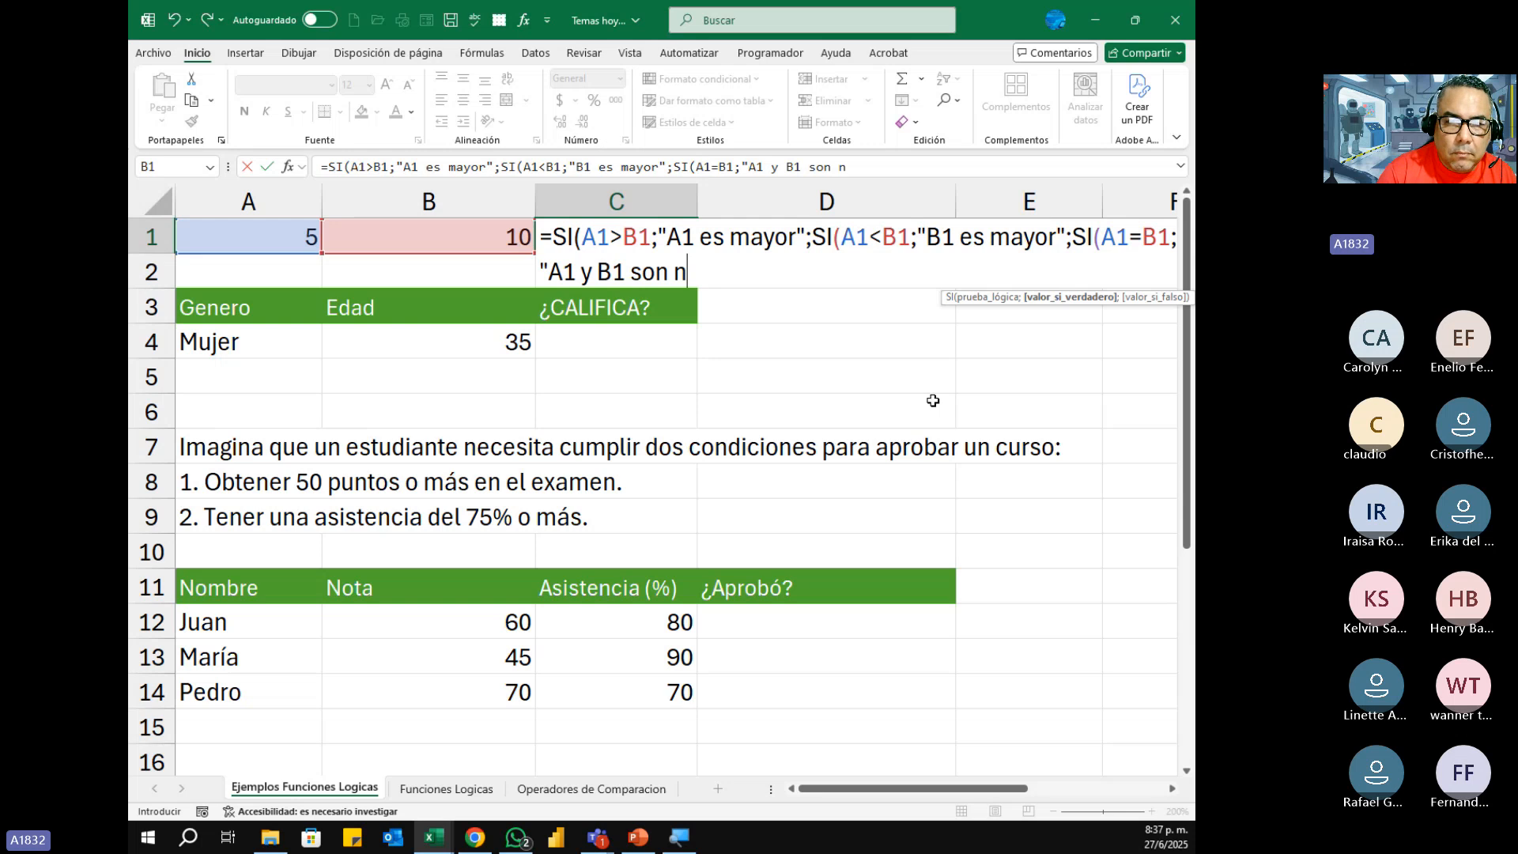
key(BackSpace)
text(igua)
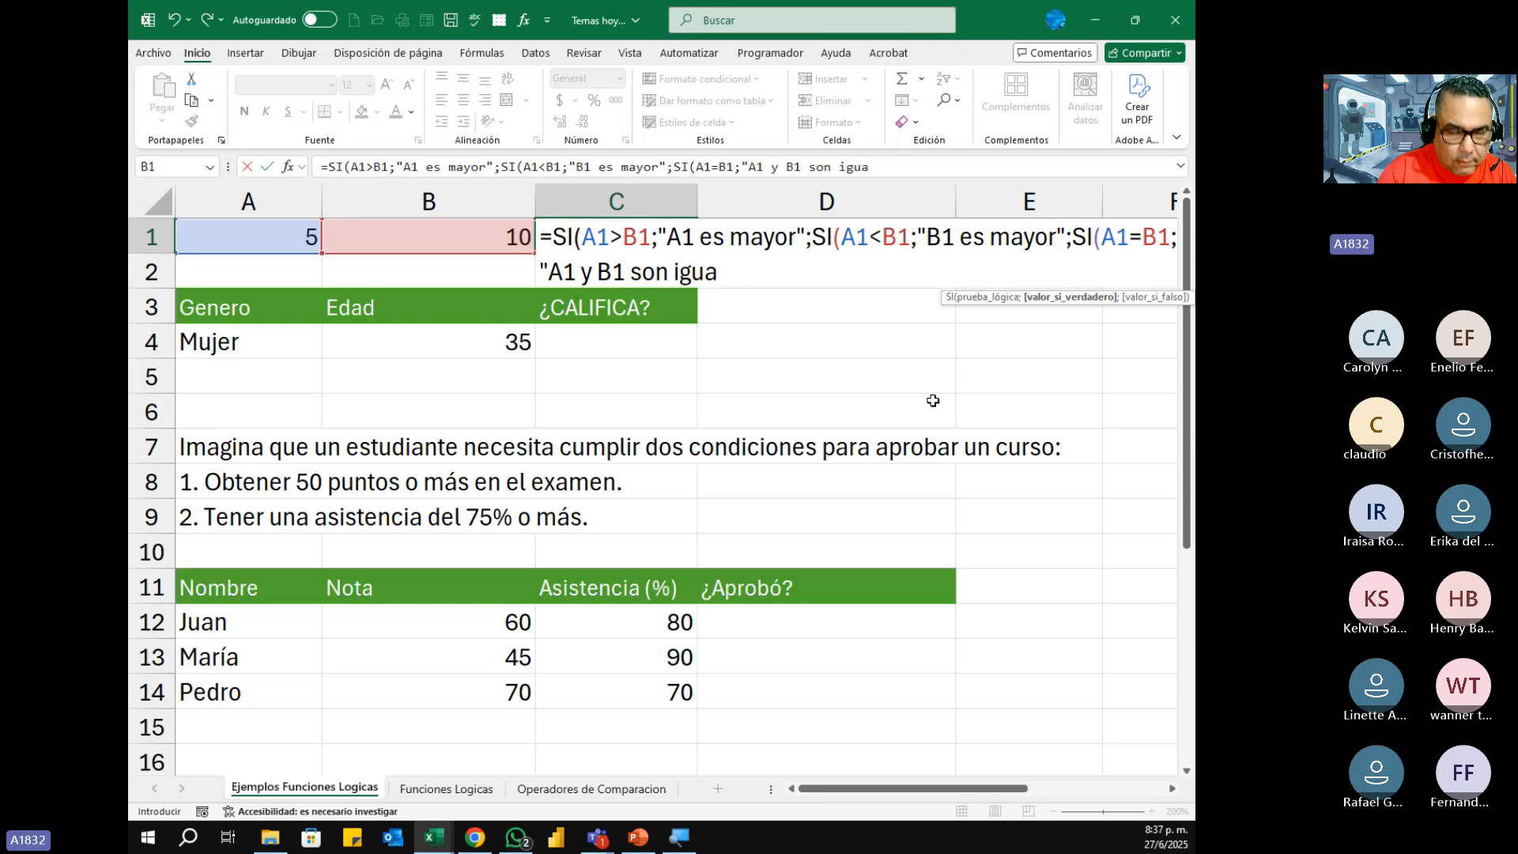
text(les")
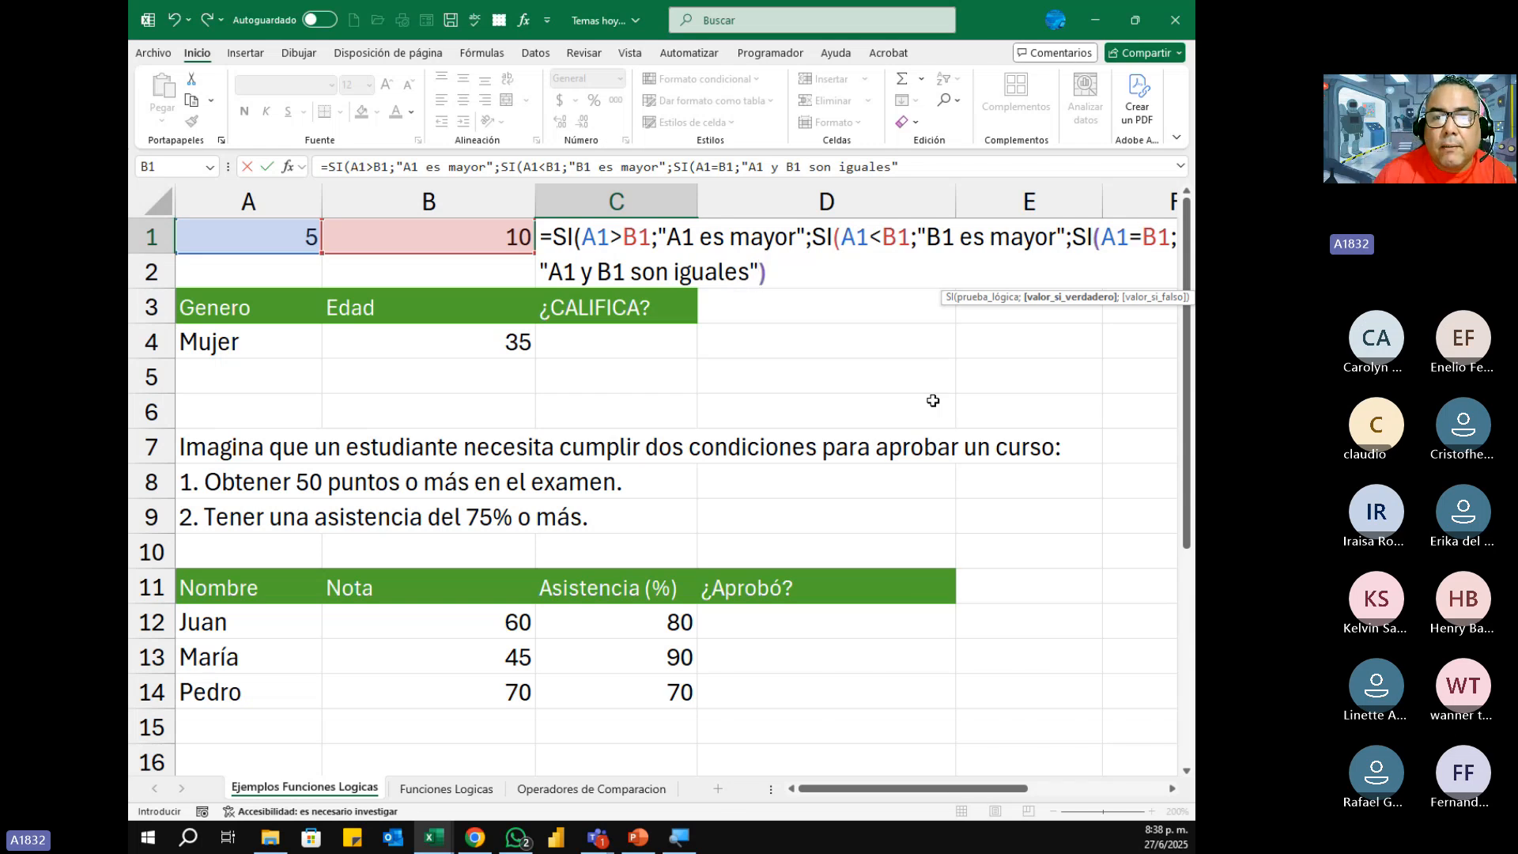
Step: Close all three nested SI functions with parentheses and commit the formula in C1
text()))
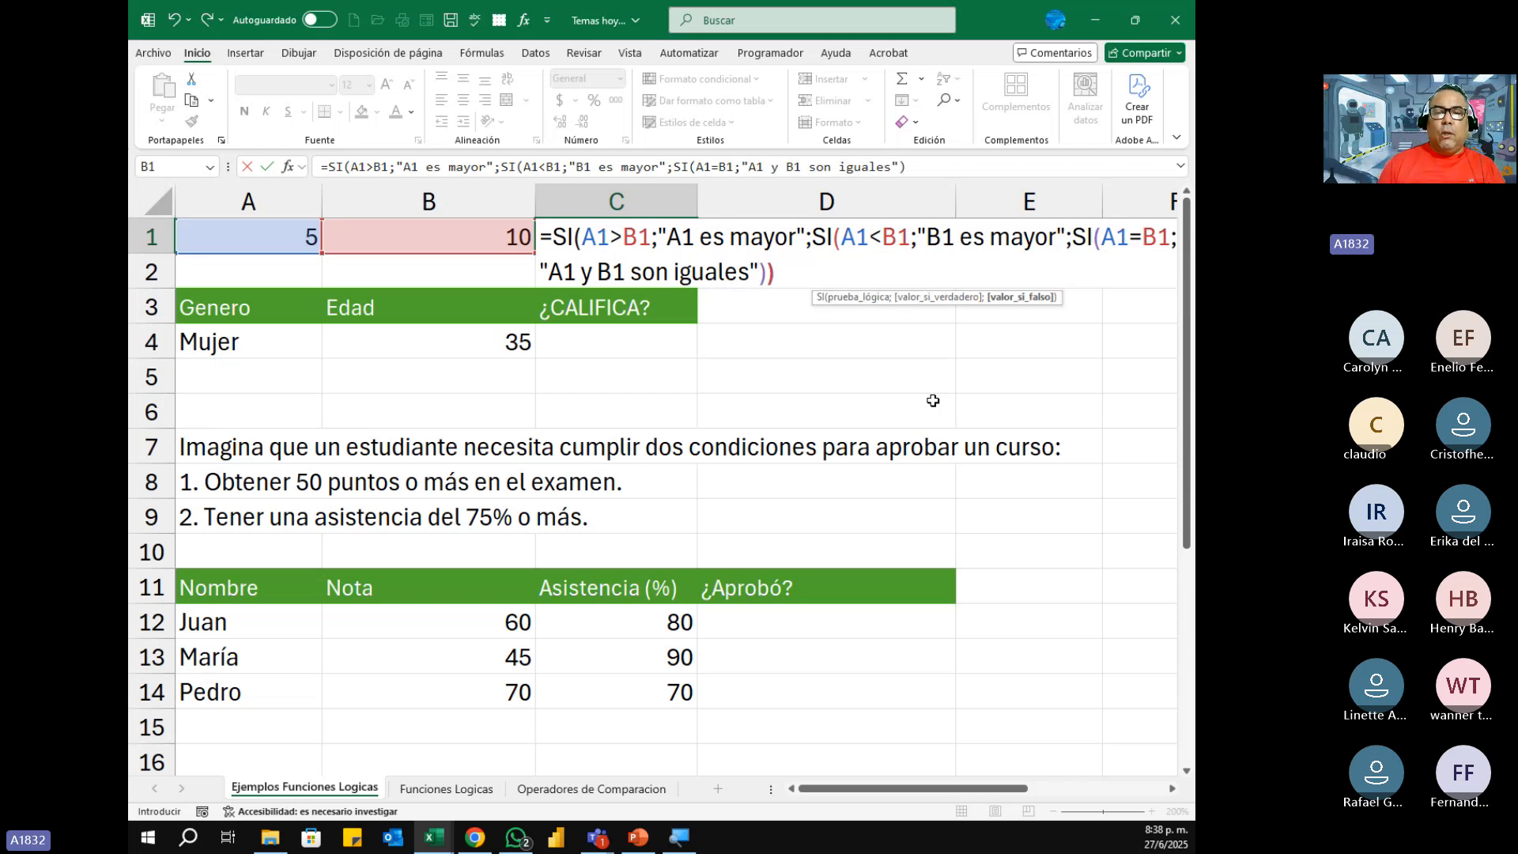
text())
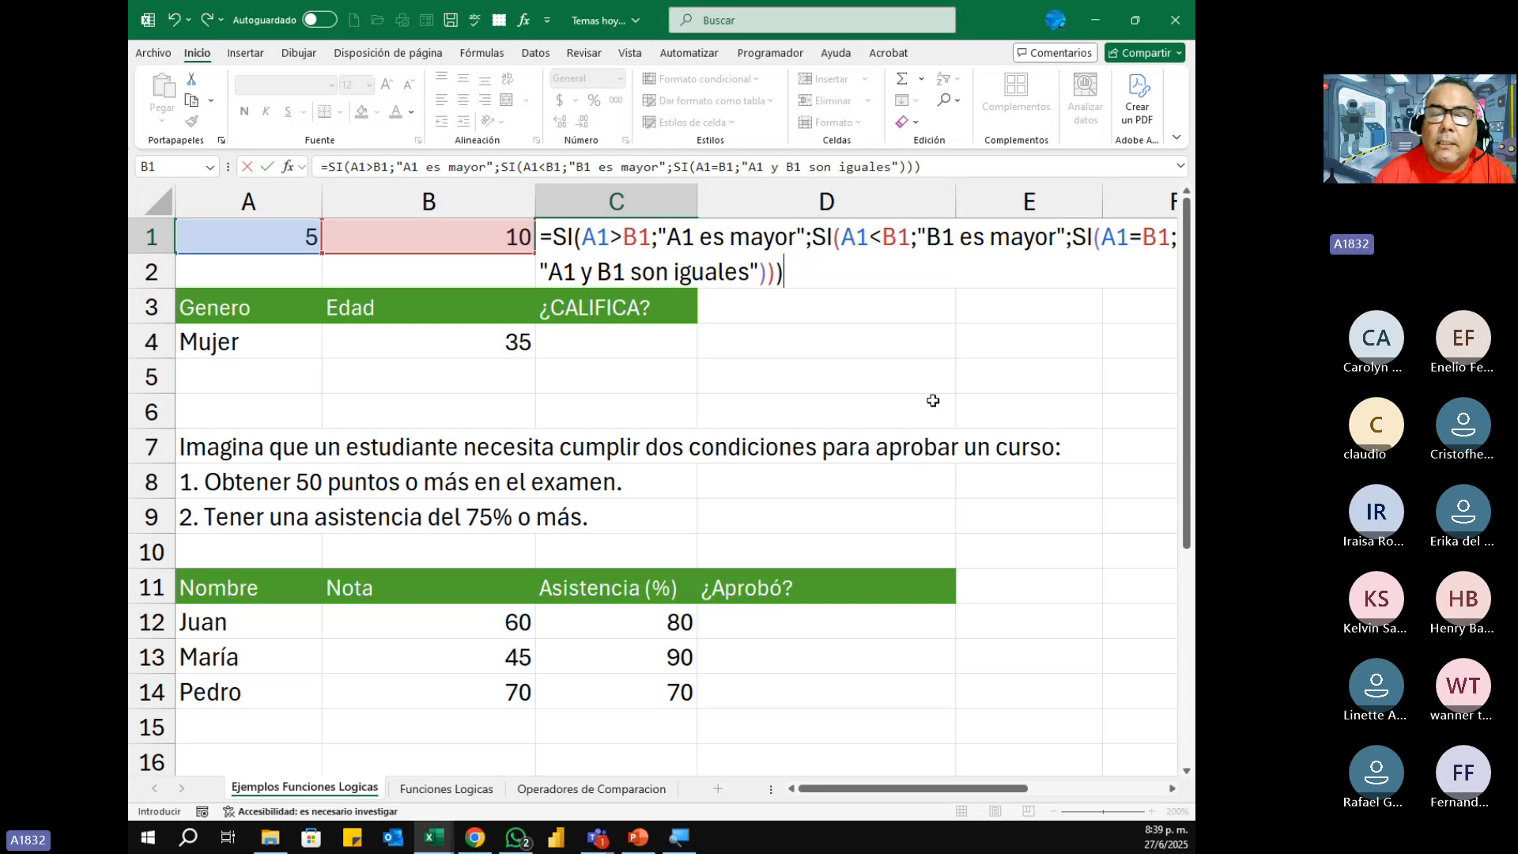
key(Return)
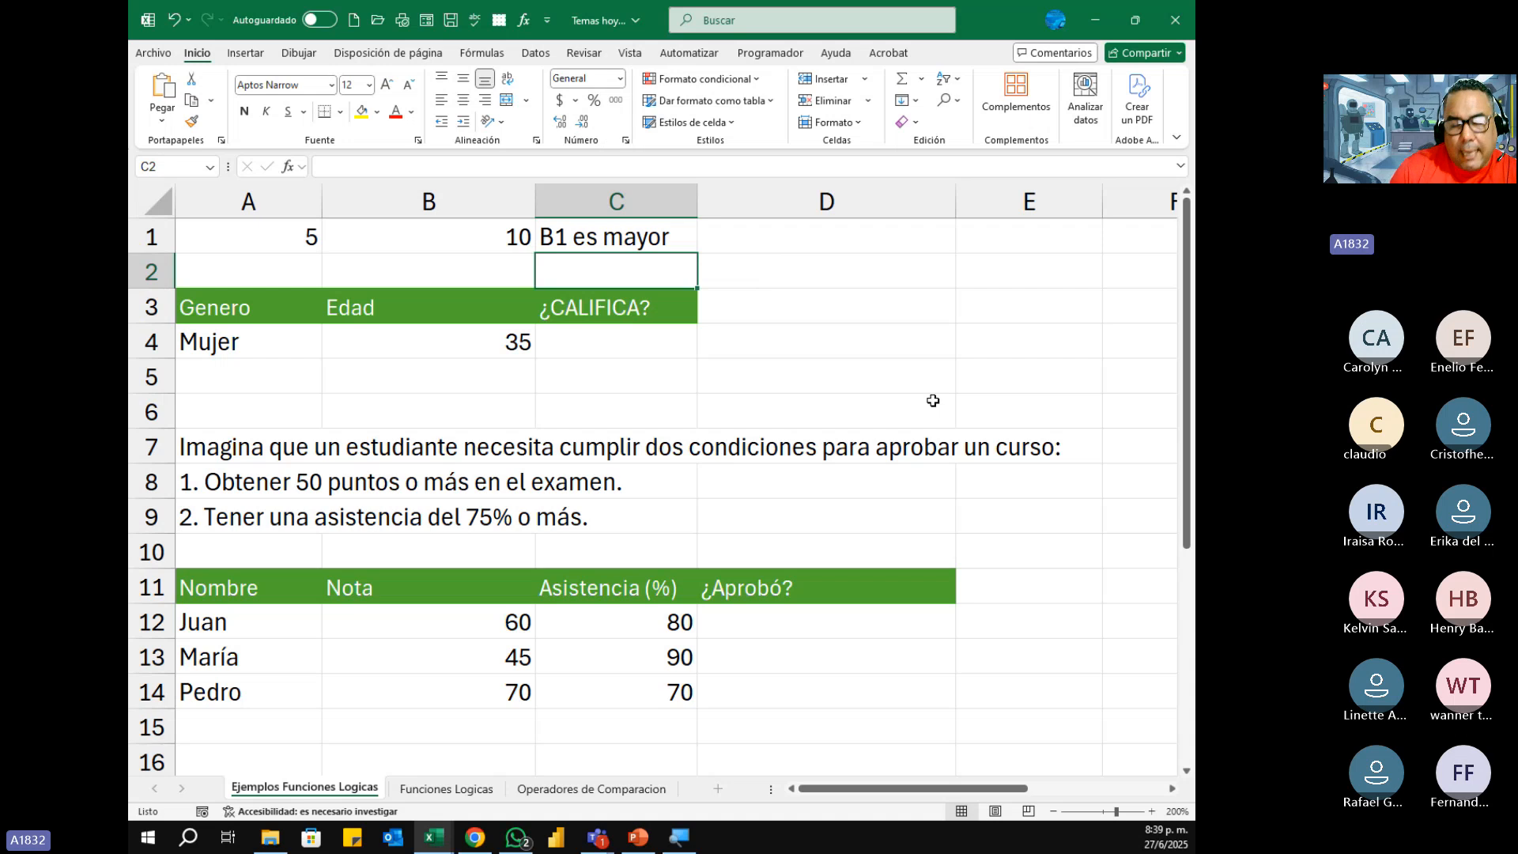
Step: Widen column C slightly and center the content of C1 horizontally
key(Up)
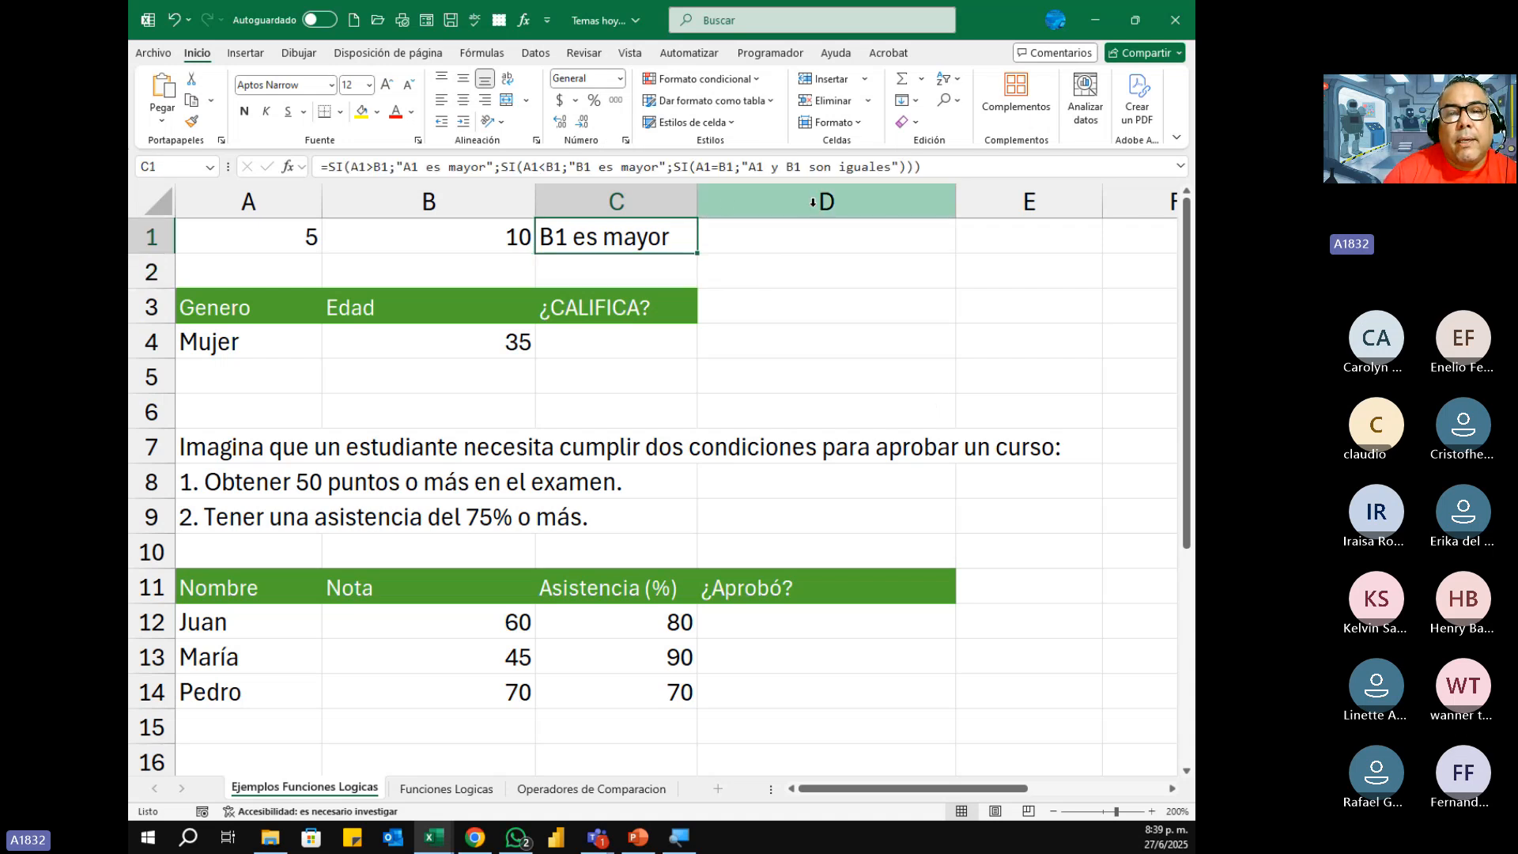
drag(697, 203, 745, 205)
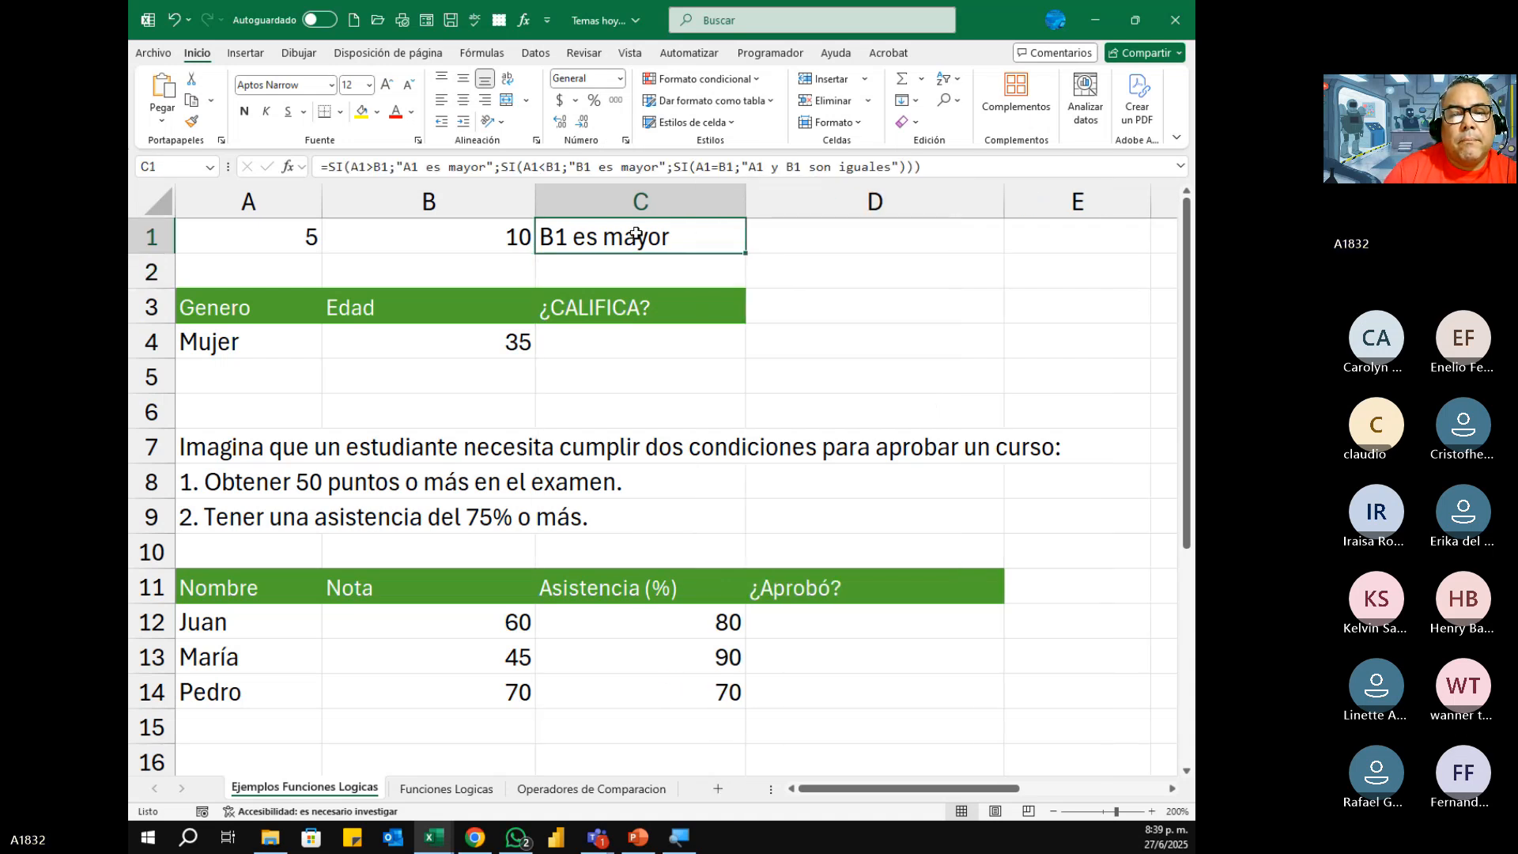
click(464, 100)
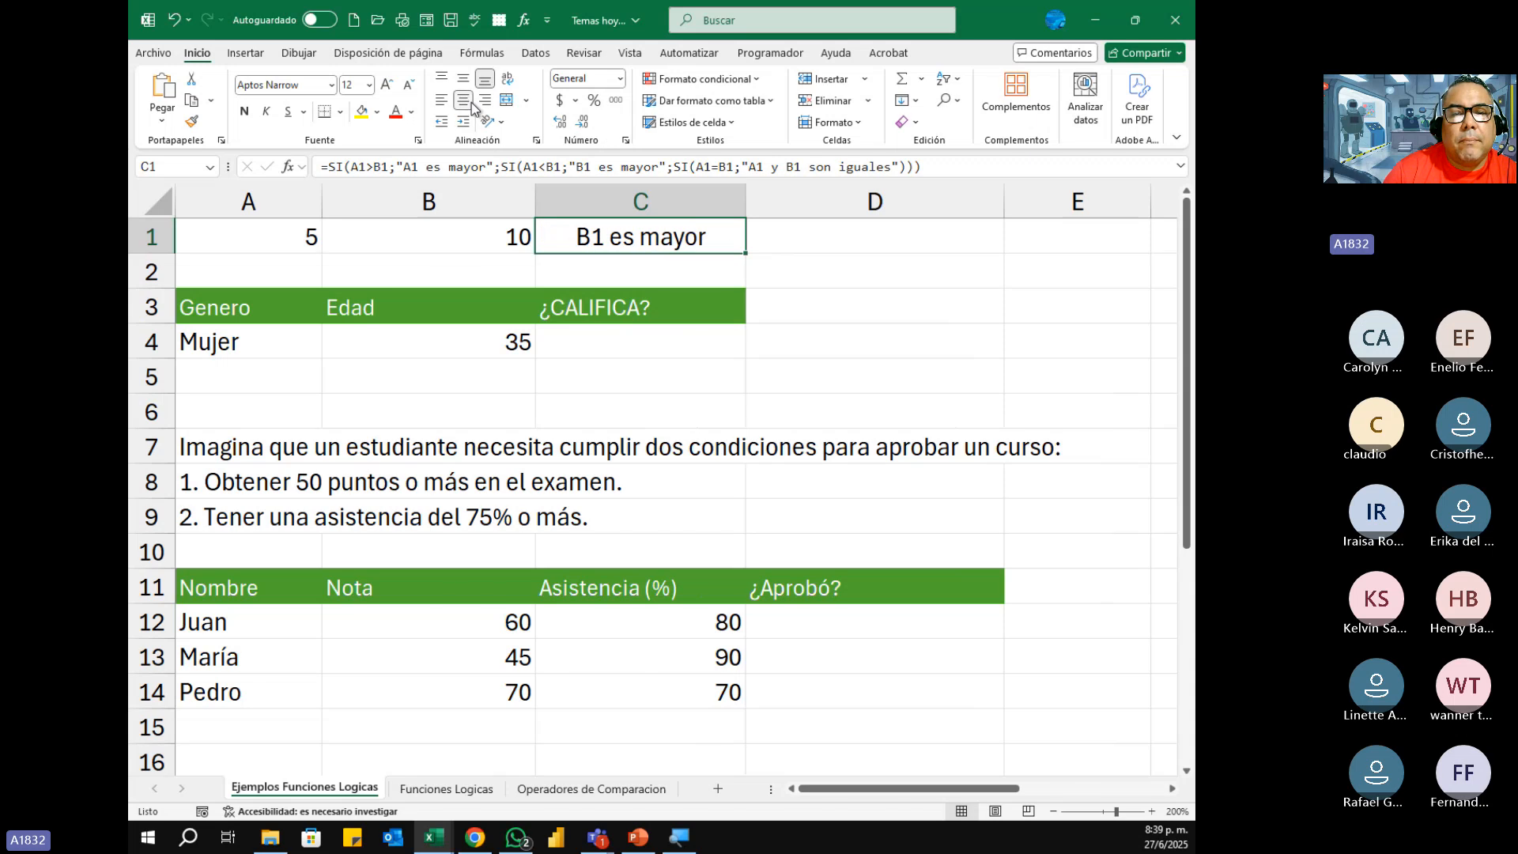
Step: Test the formula in C1 by setting A1 to 15 and then B1 to 15
click(306, 235)
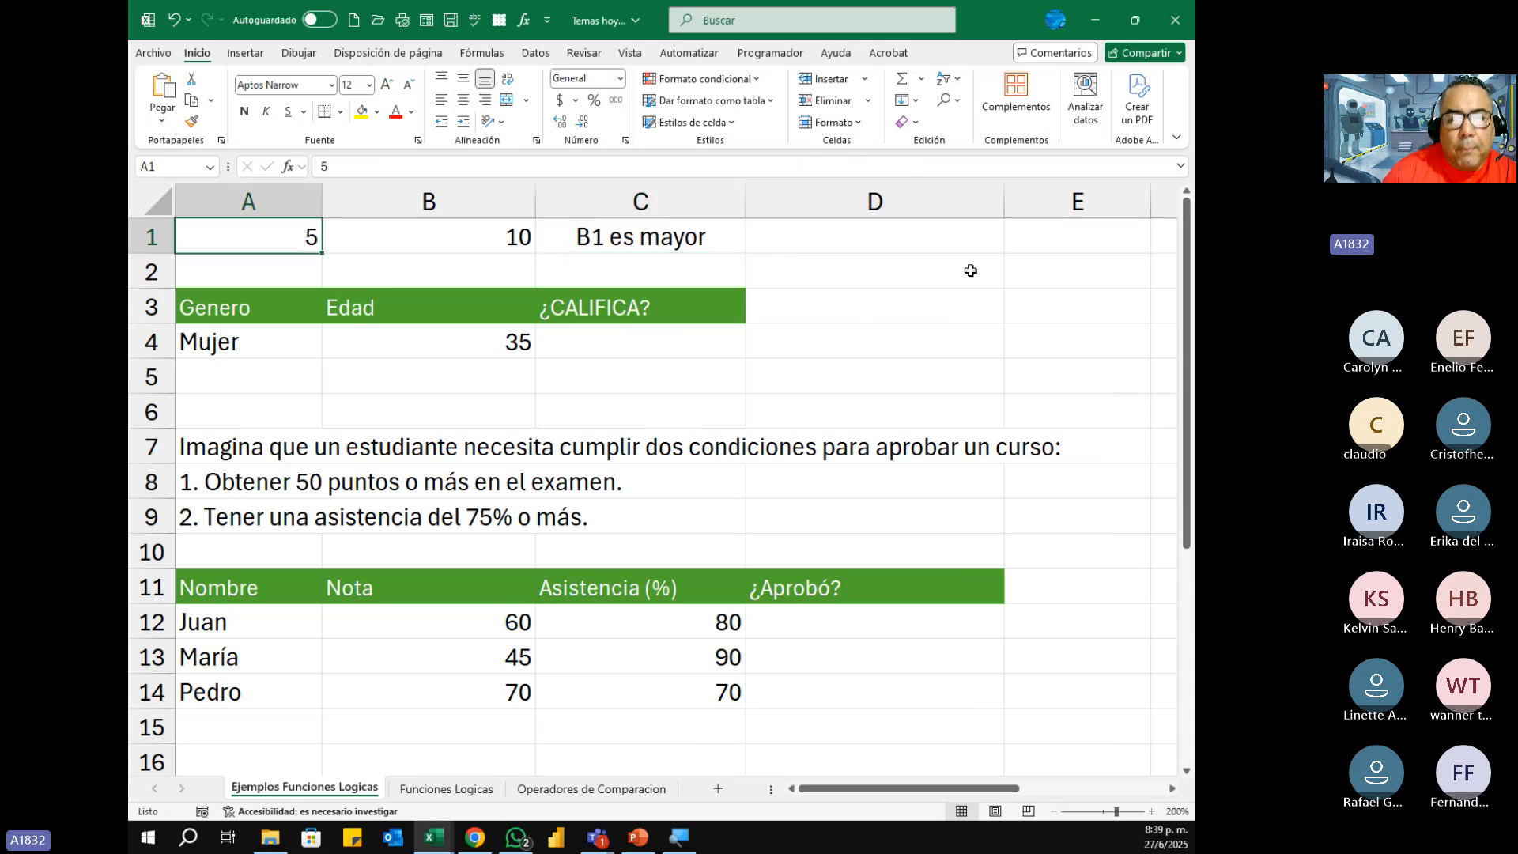
text(15)
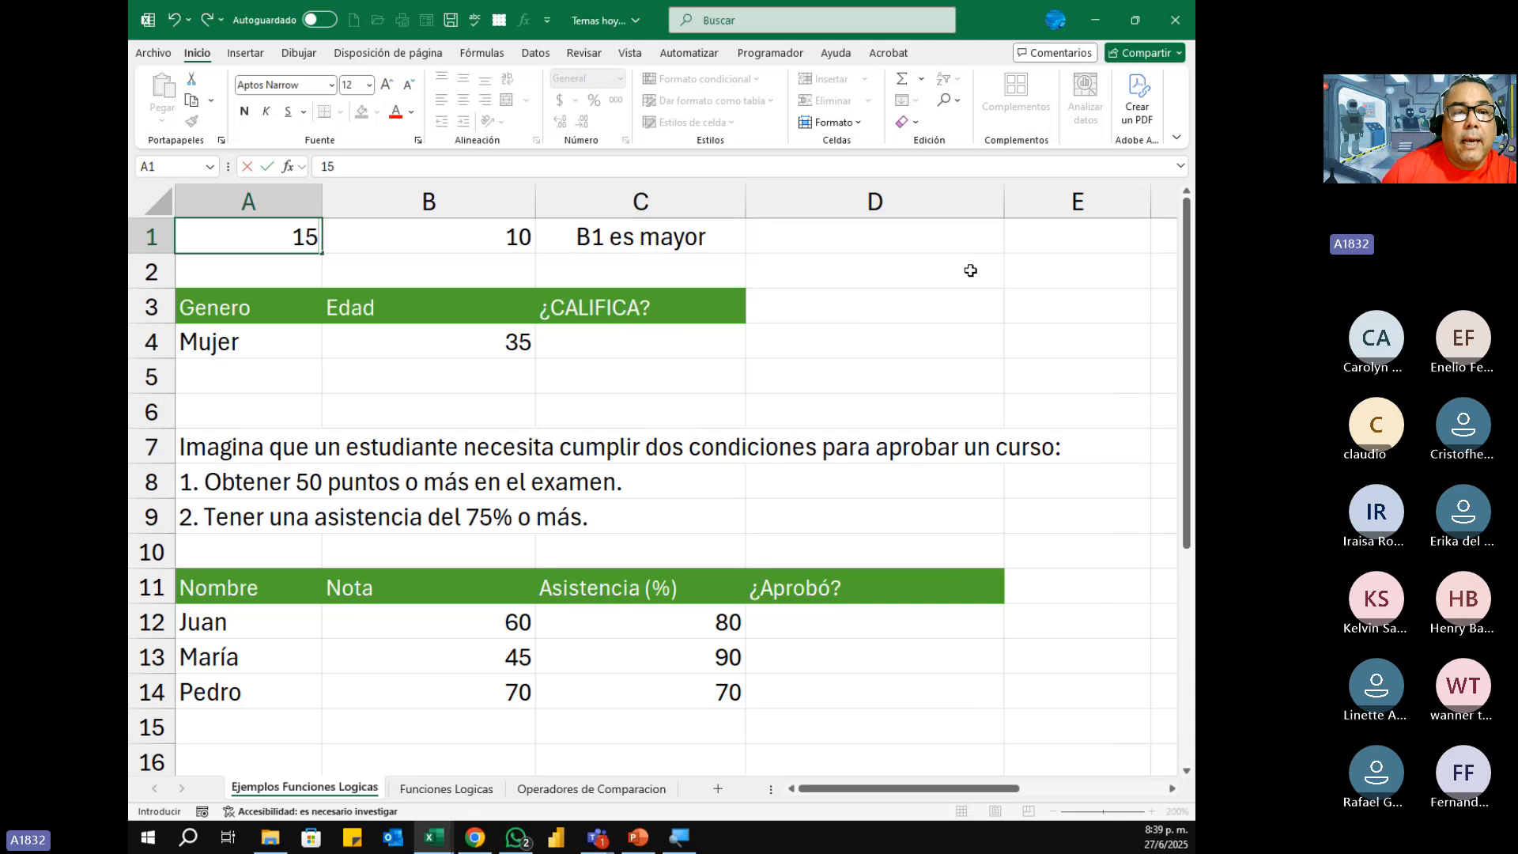
key(Return)
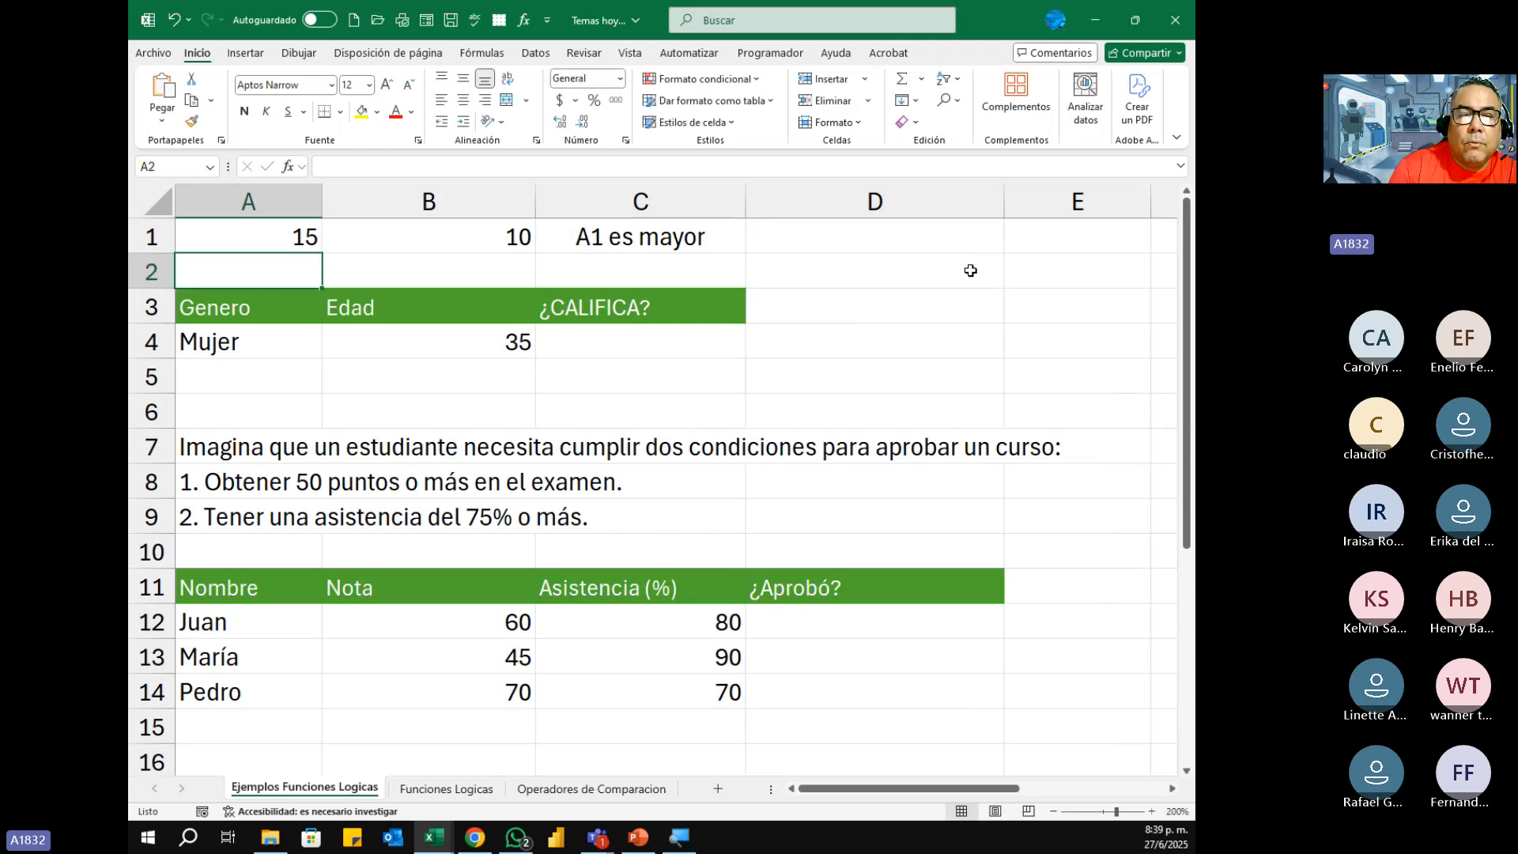
key(Up)
key(Right)
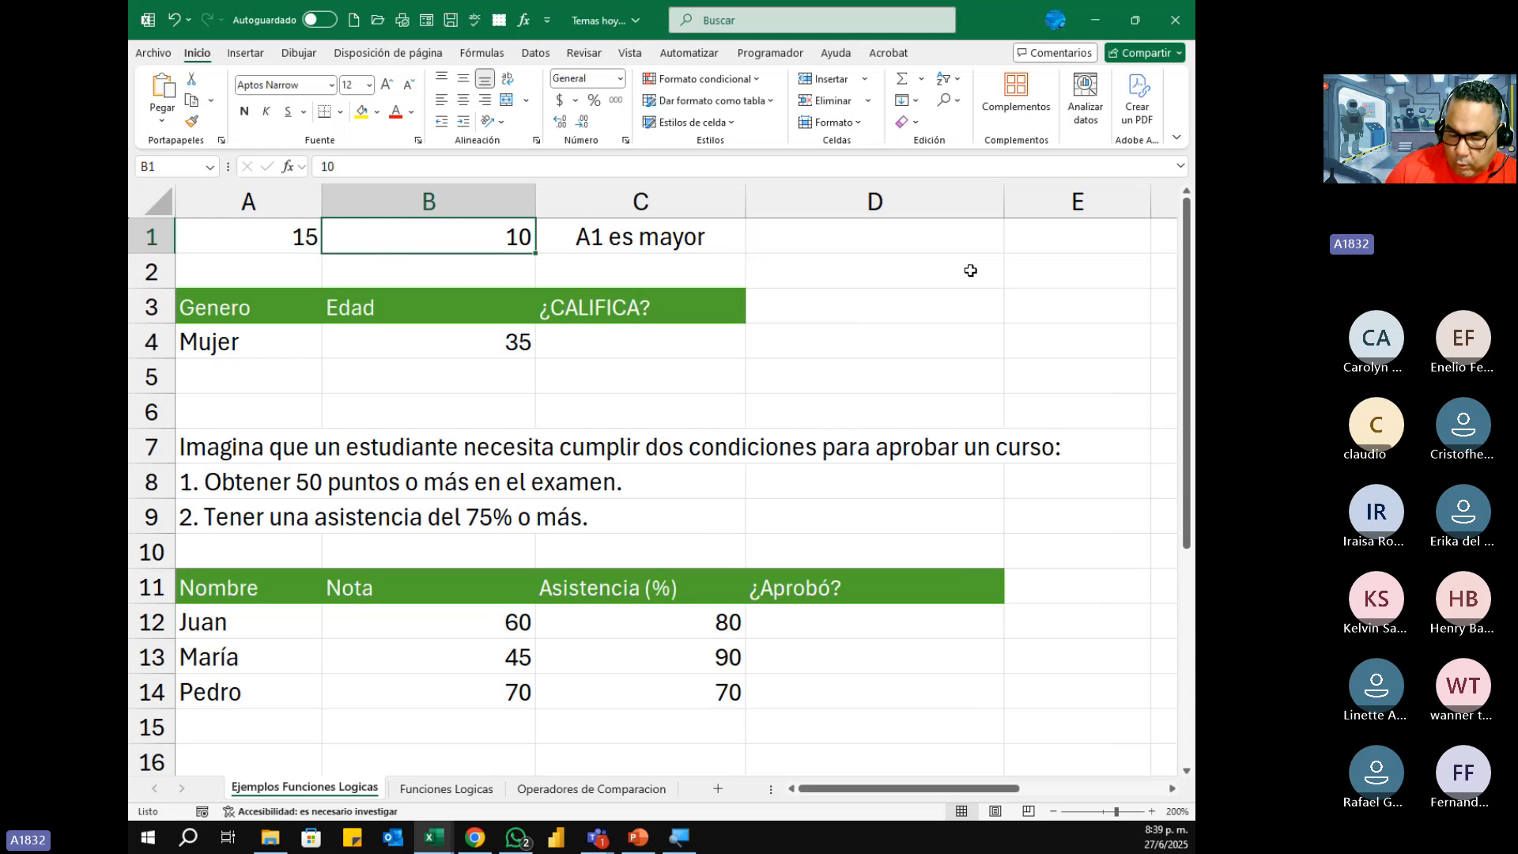
text(15)
key(Return)
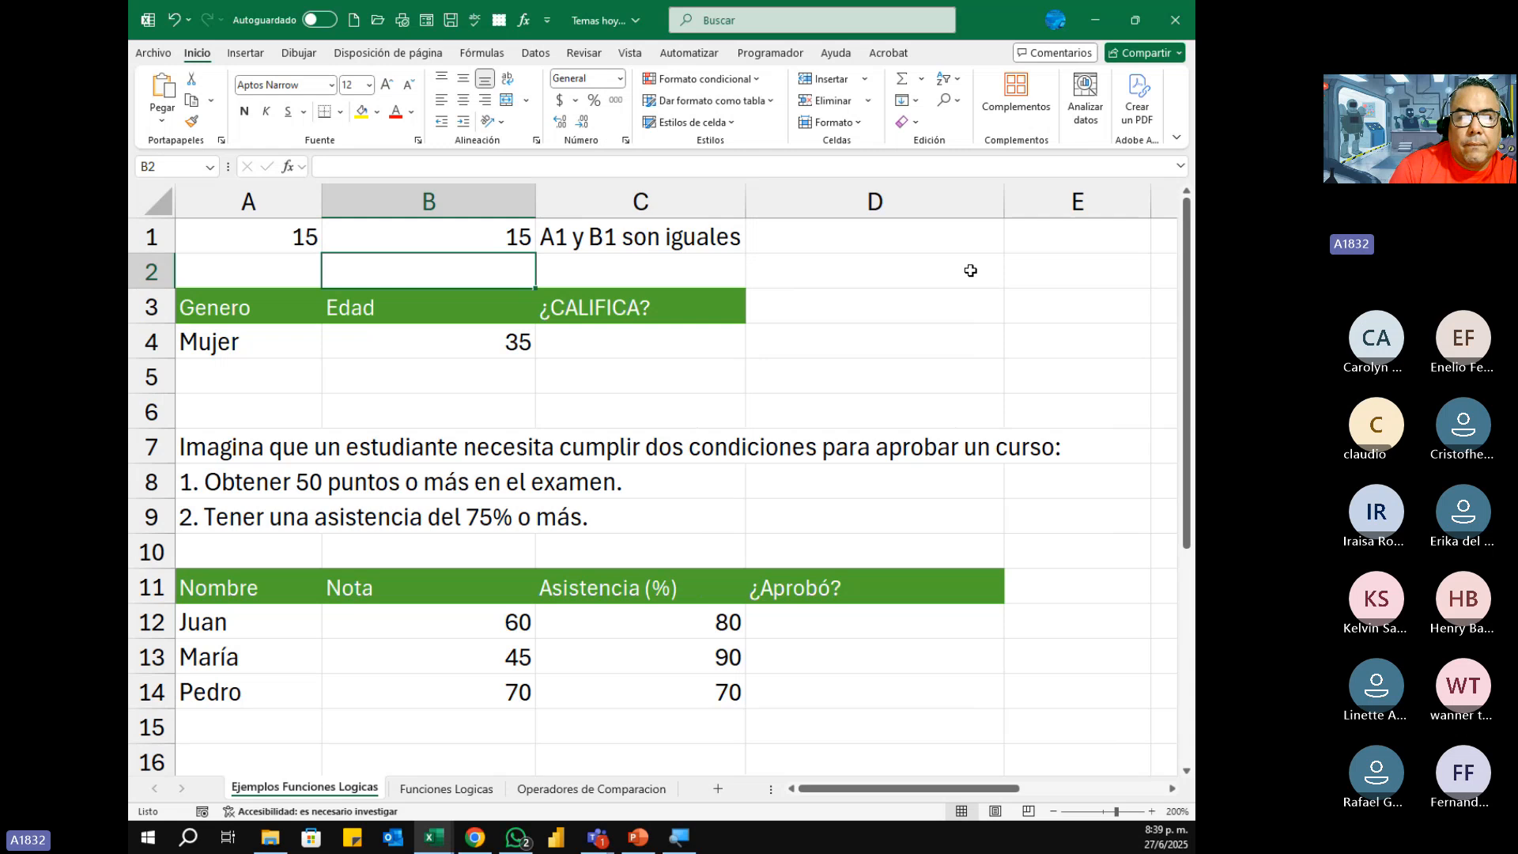
Step: Set B1 to 25 to test the case where B1 is greater than A1
key(Up)
text(25)
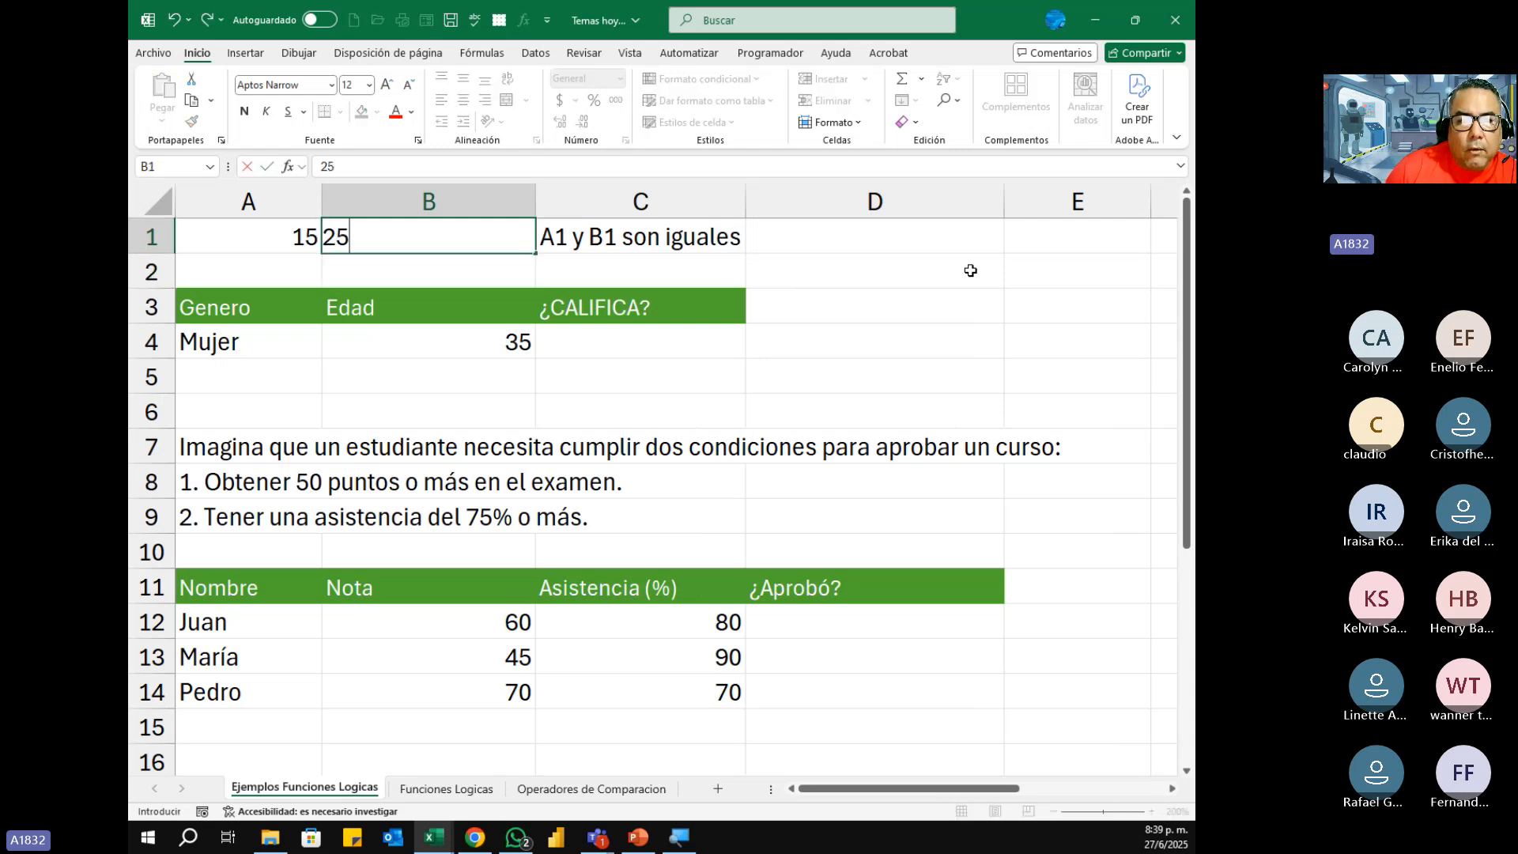
key(Return)
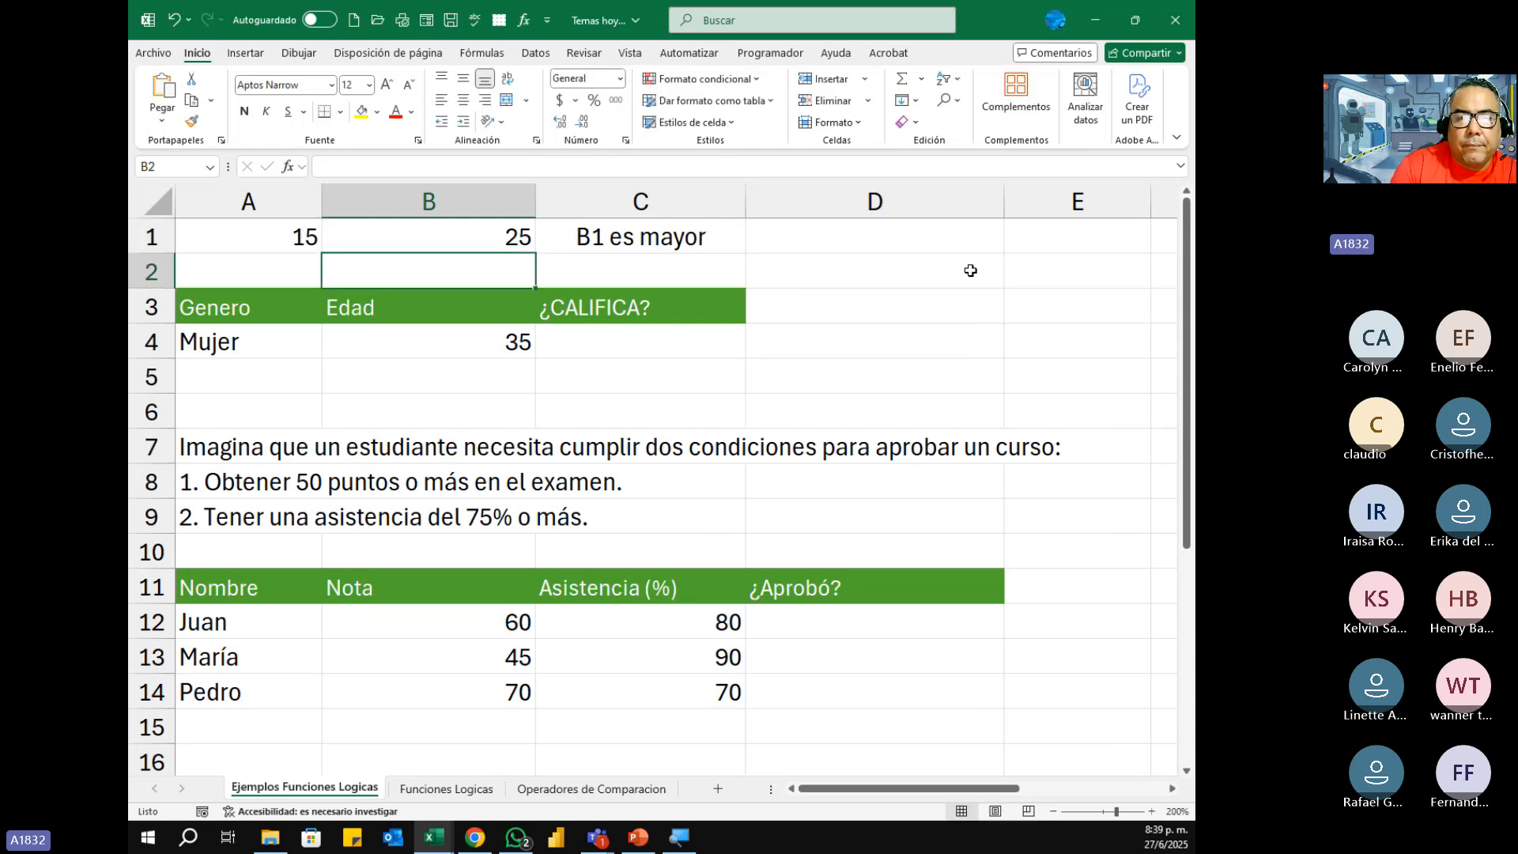
Step: Set A1 to 50 to test the case where A1 is greater than B1
key(Up)
key(Left)
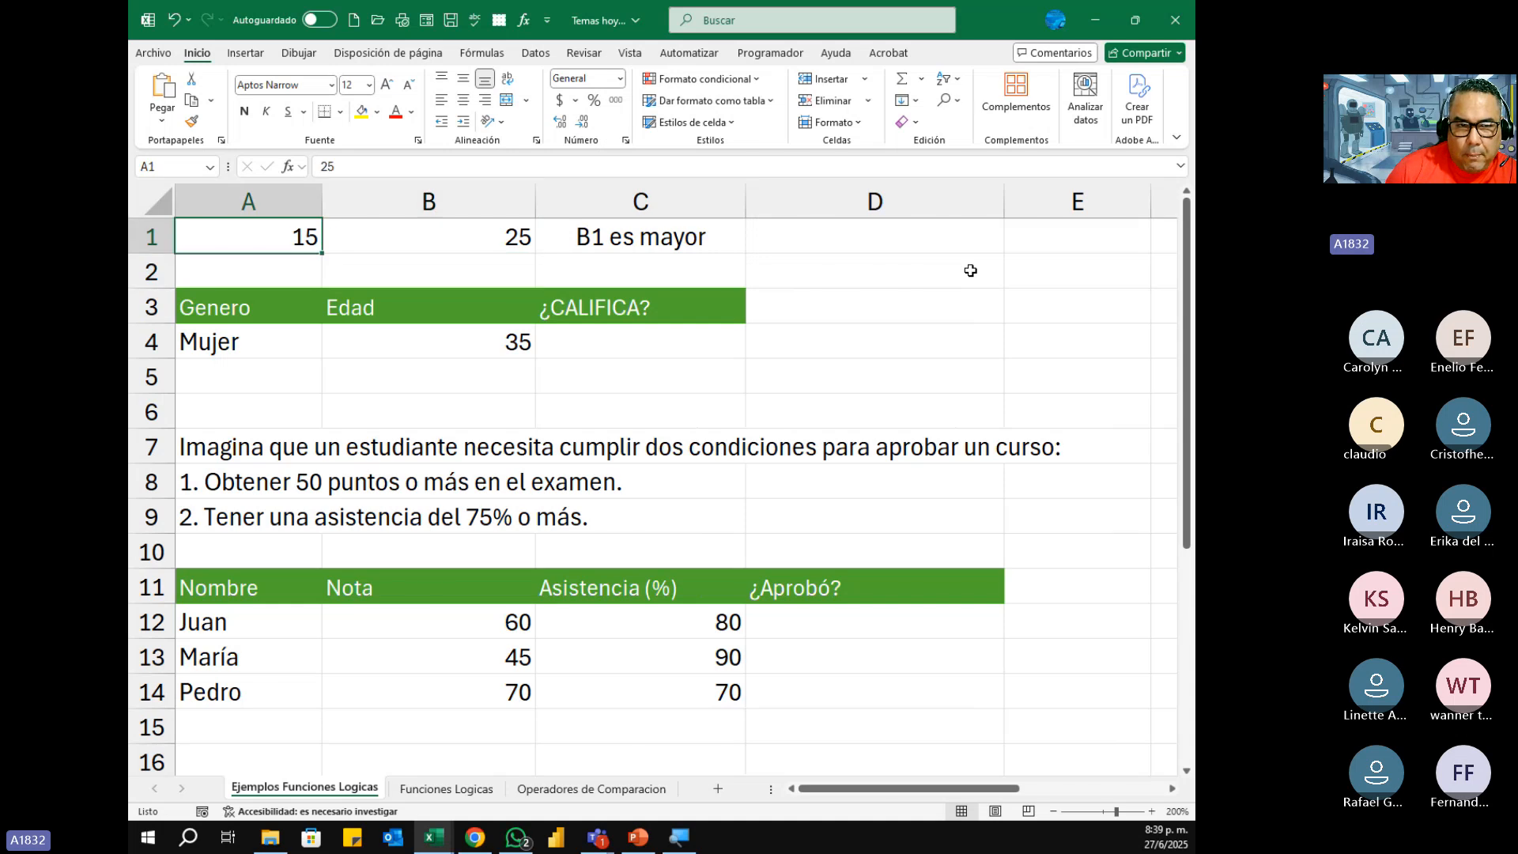
text(50)
key(Return)
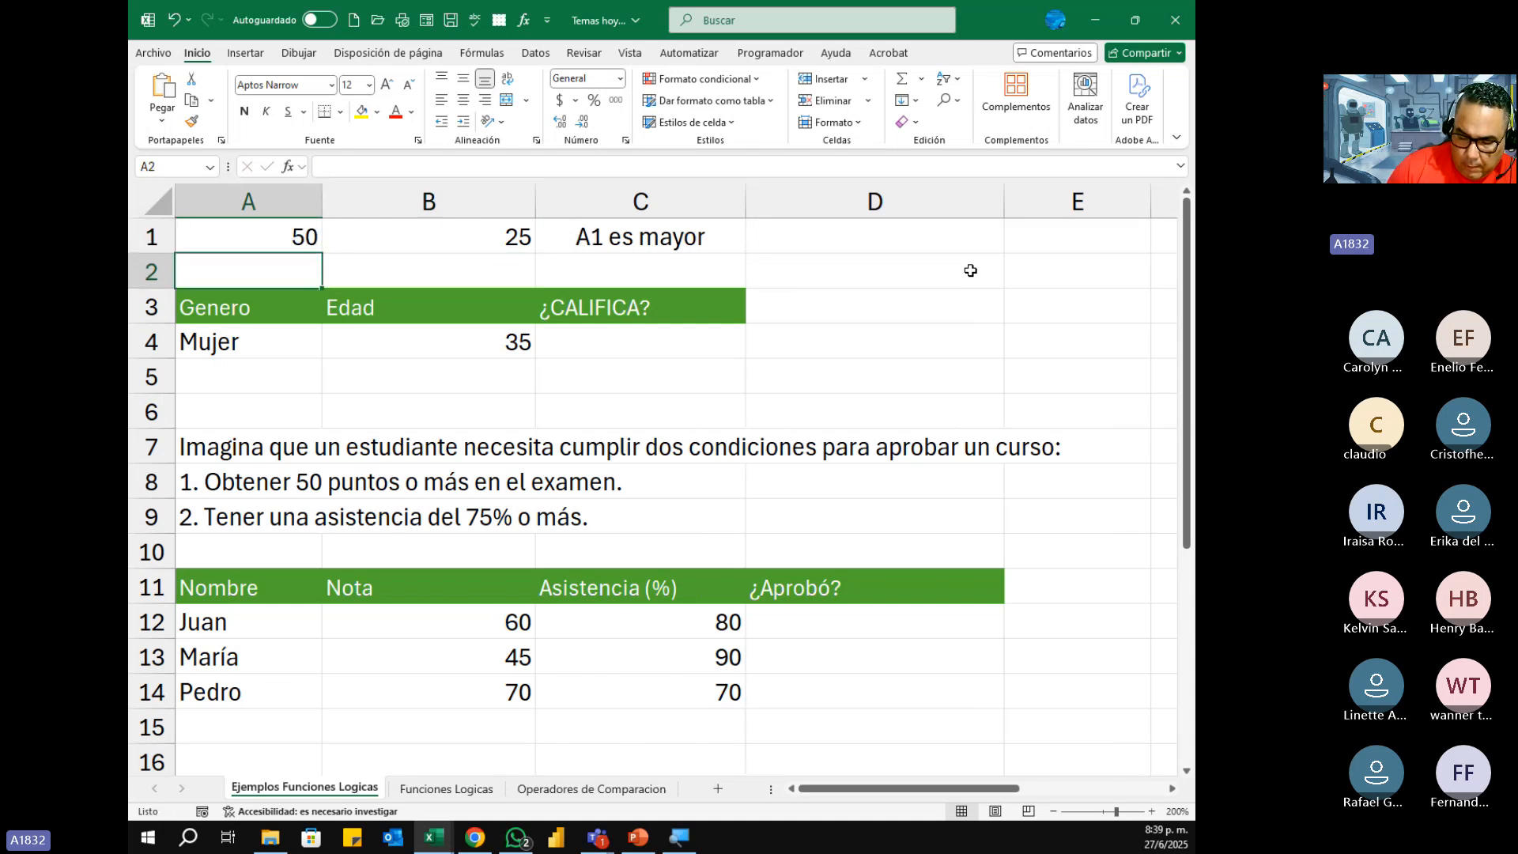
Step: Set A1 to 25 so that it equals B1 and tests the equality case
key(Up)
text(25)
key(Return)
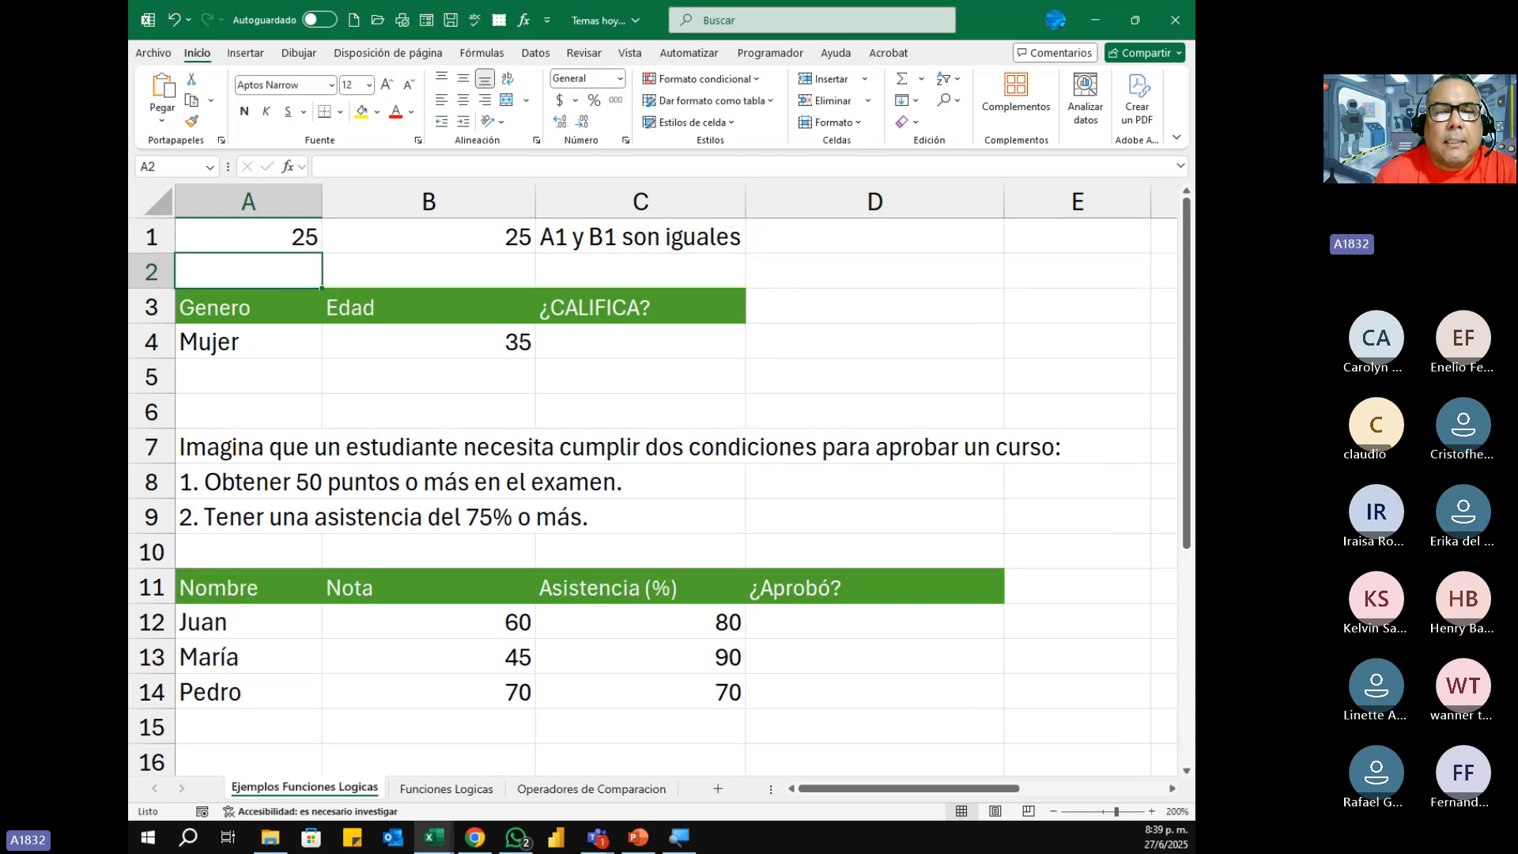
Step: Narrow column B so the cells compared in row 1 sit closer together
key(Up)
key(Right)
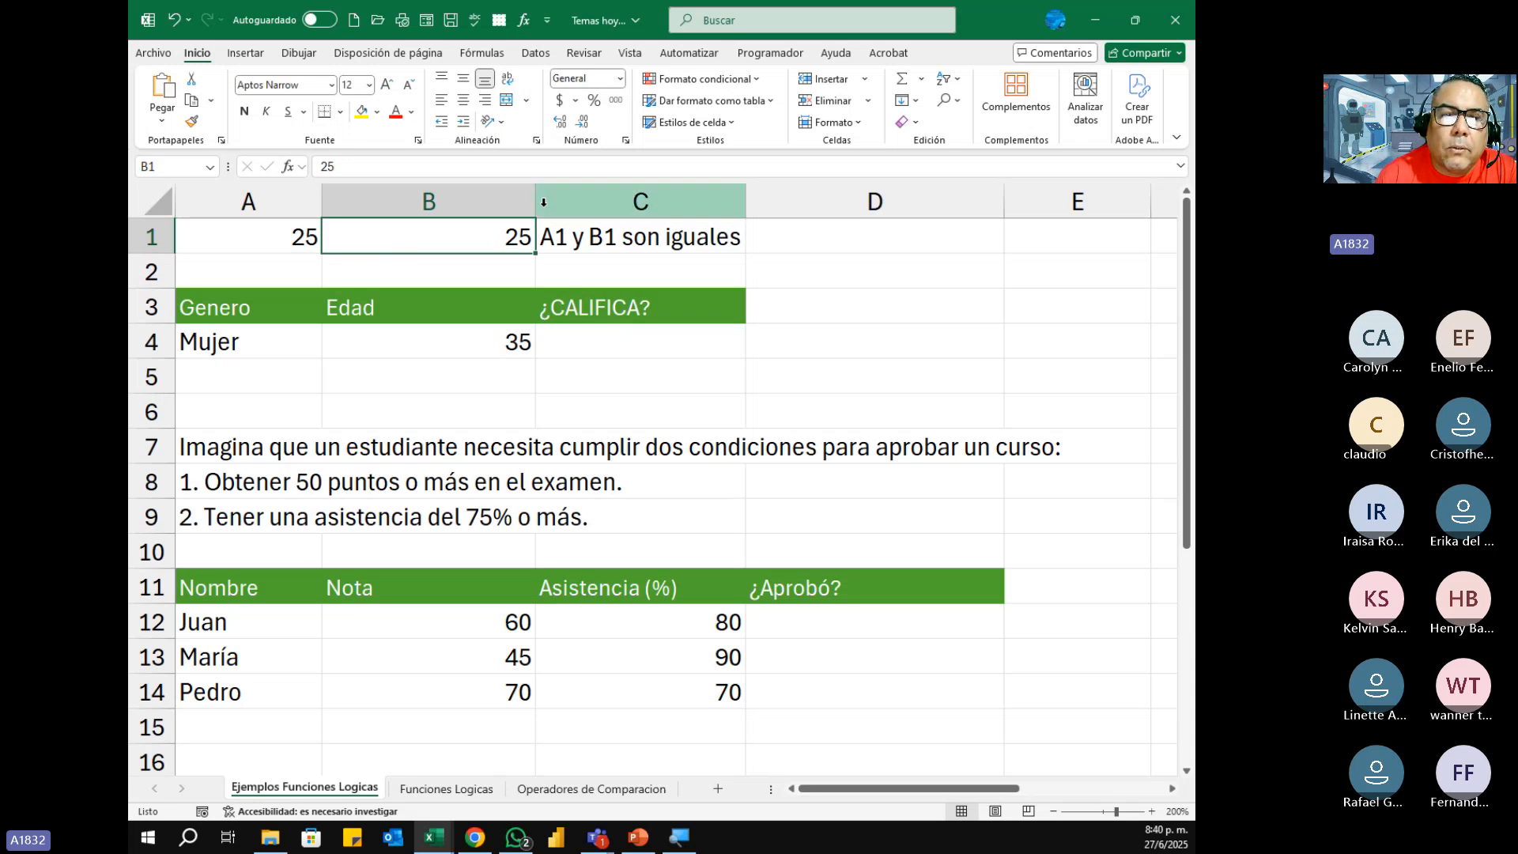
drag(535, 201, 473, 203)
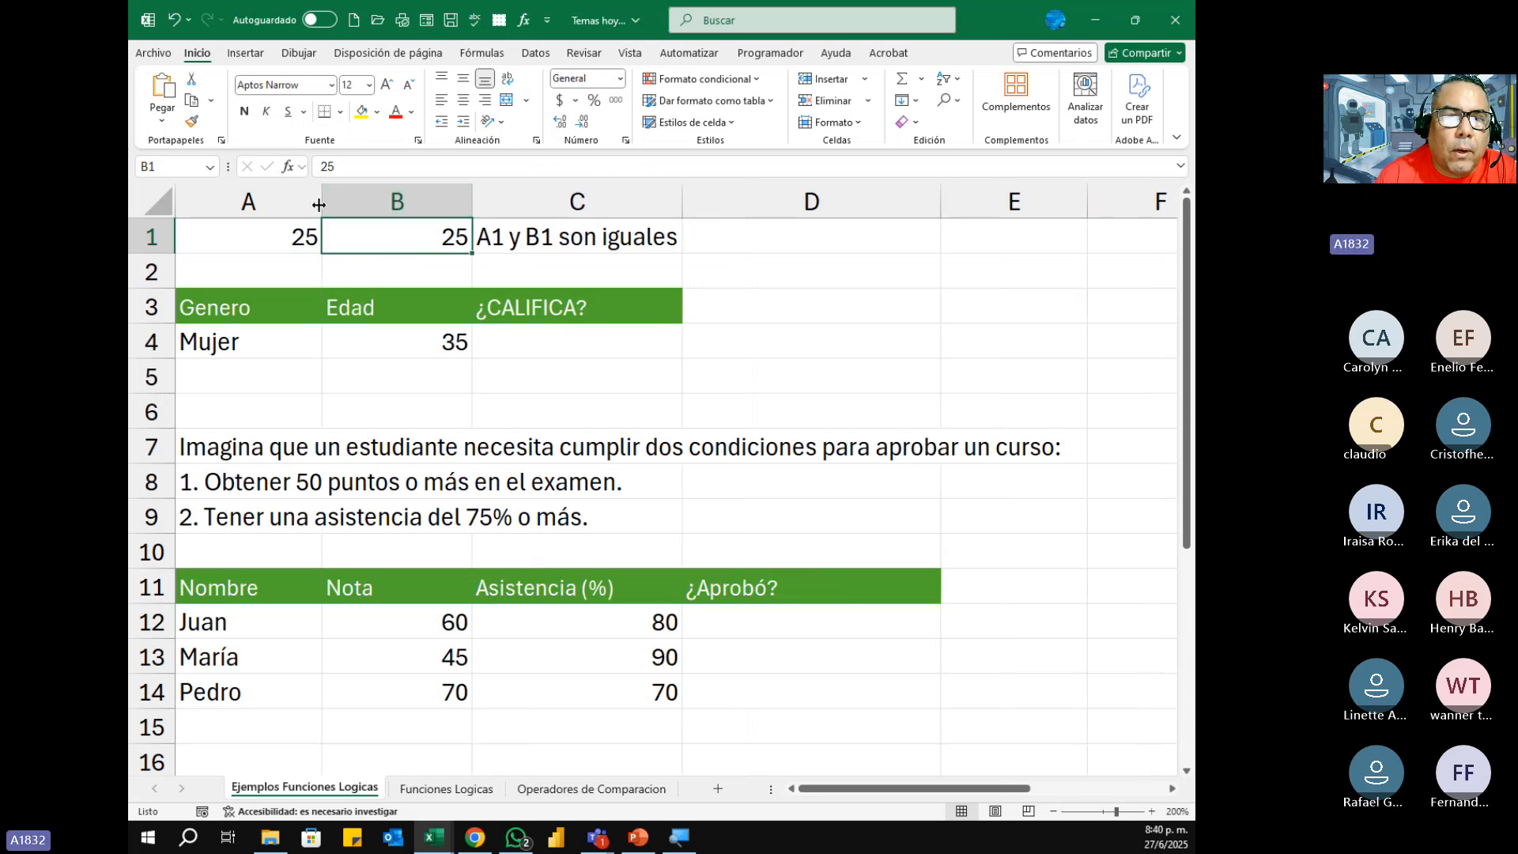
Step: Show the nested SI formula of C1 in the cell for review, then leave it without editing
click(492, 239)
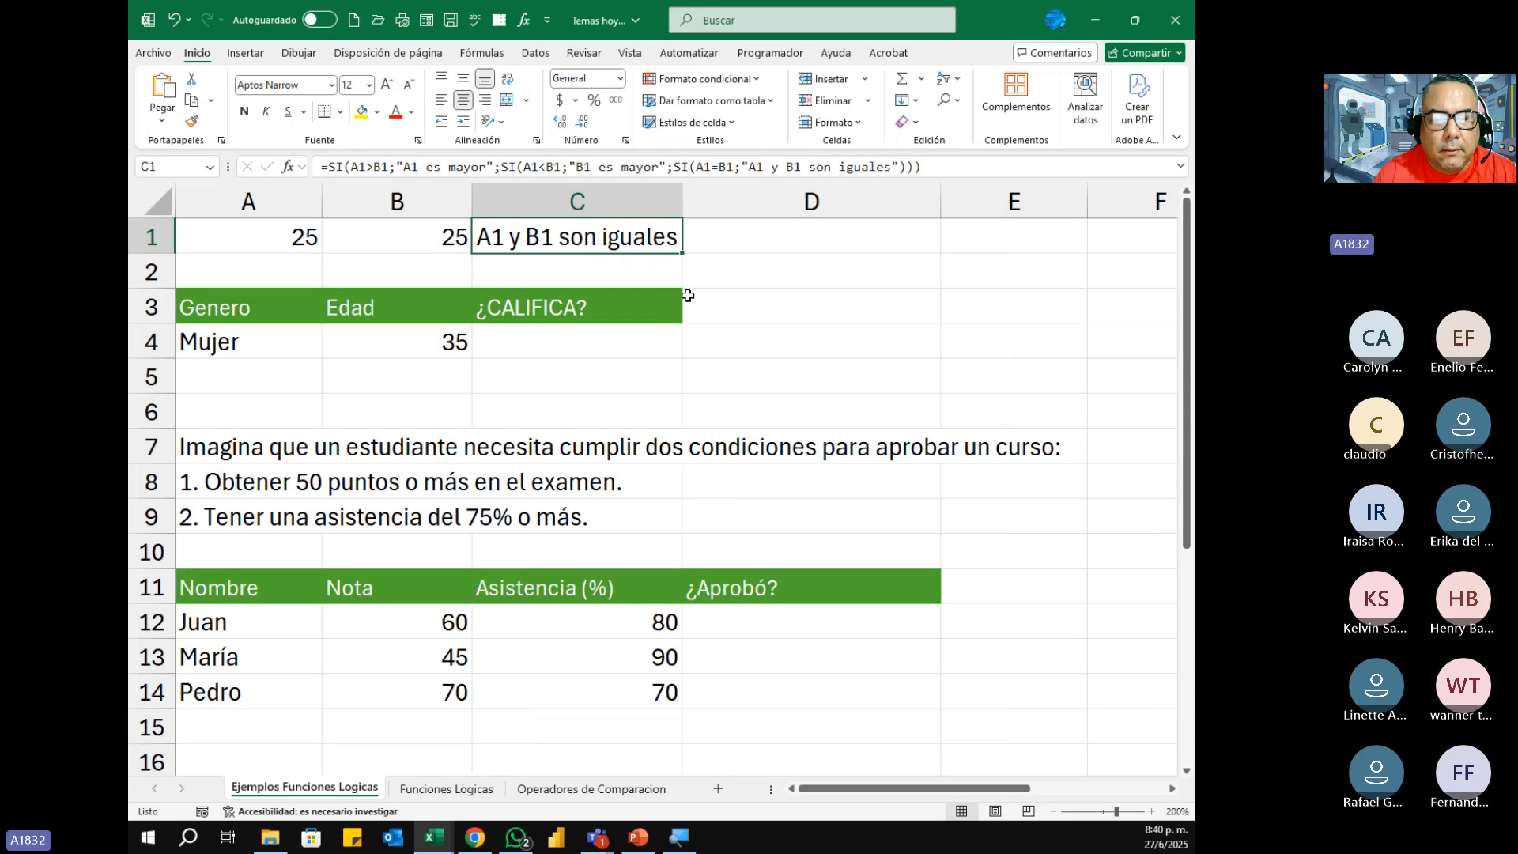
key(F2)
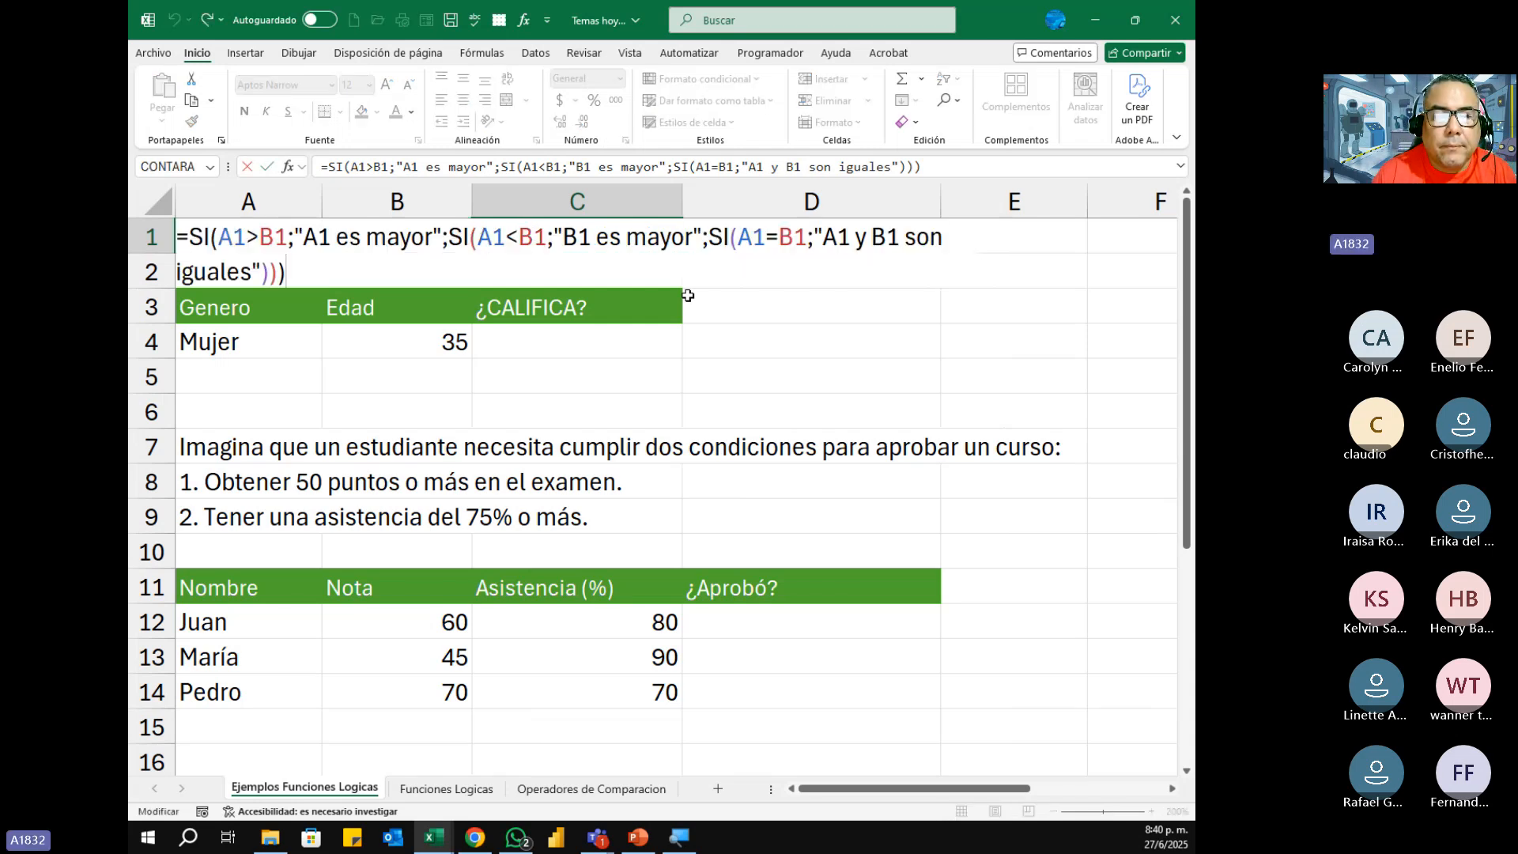
key(Escape)
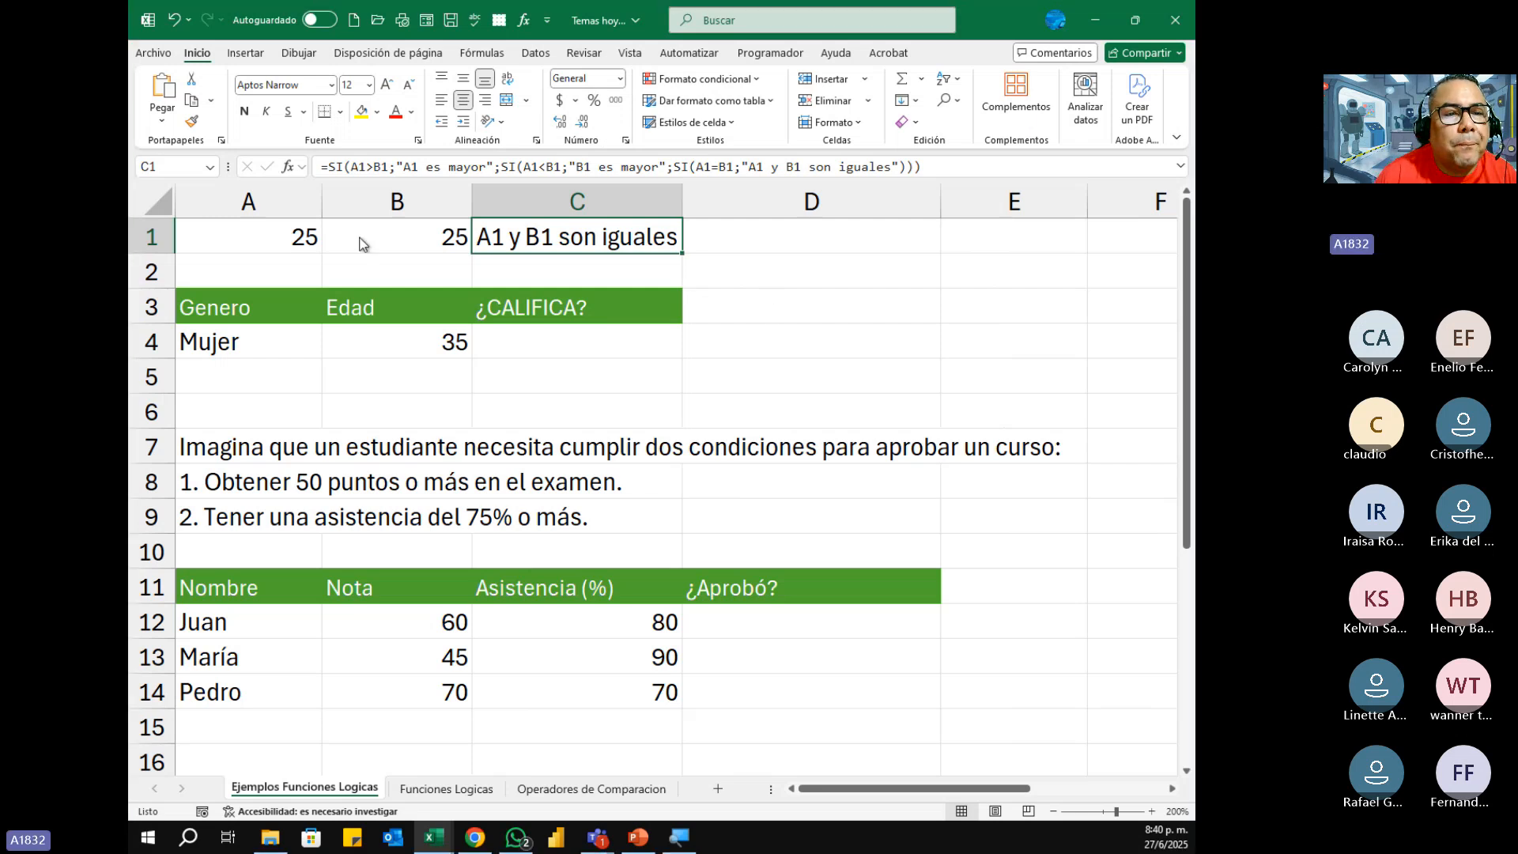
Step: Capture a screen snip of the area covering the C1 formula and row 1 of the sheet
key(super+shift+s)
drag(134, 143, 1009, 264)
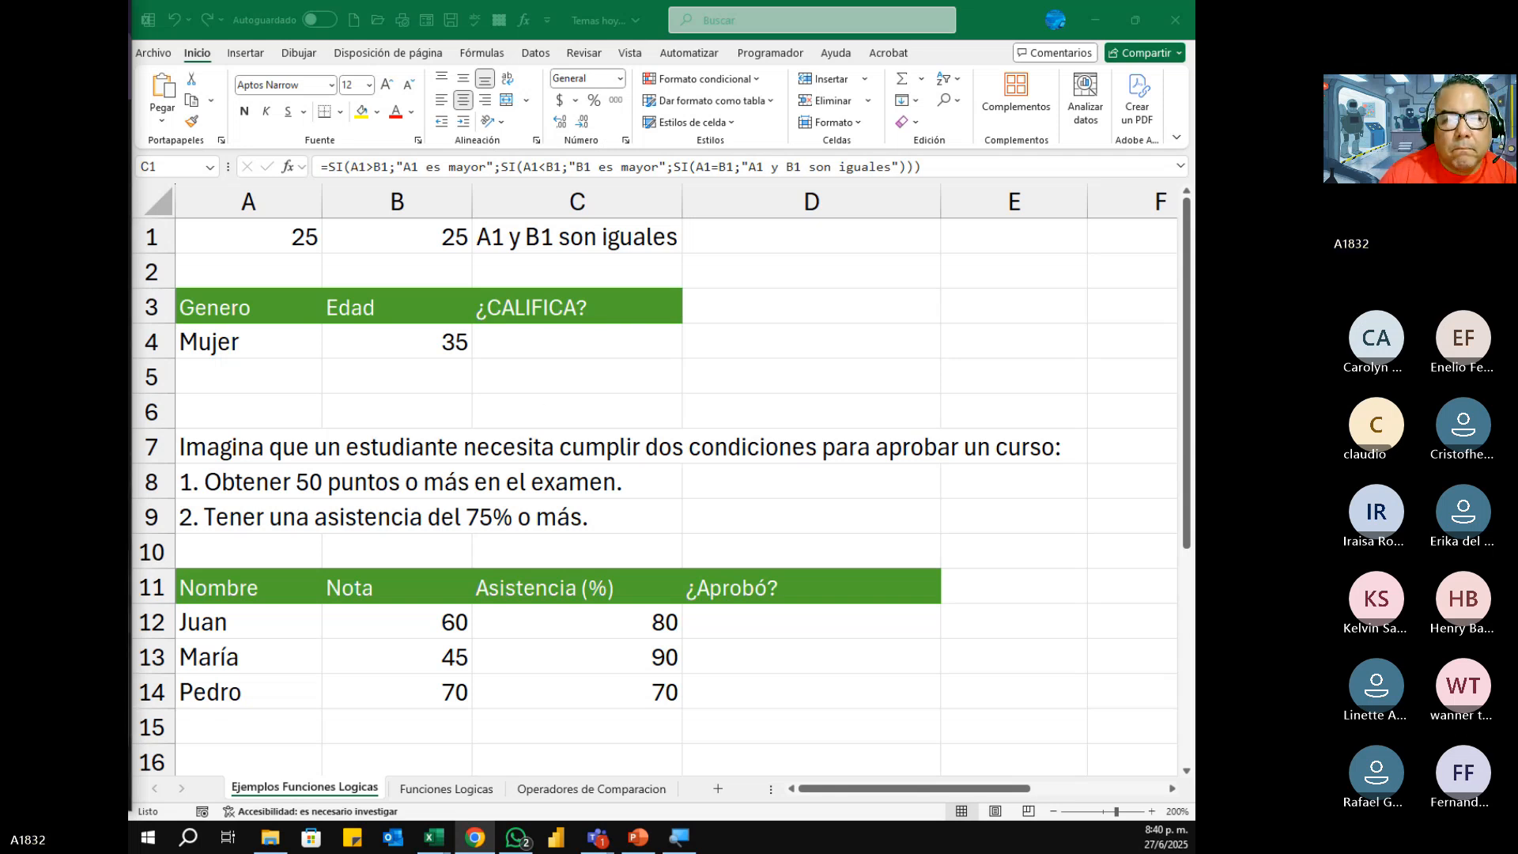
click(1188, 258)
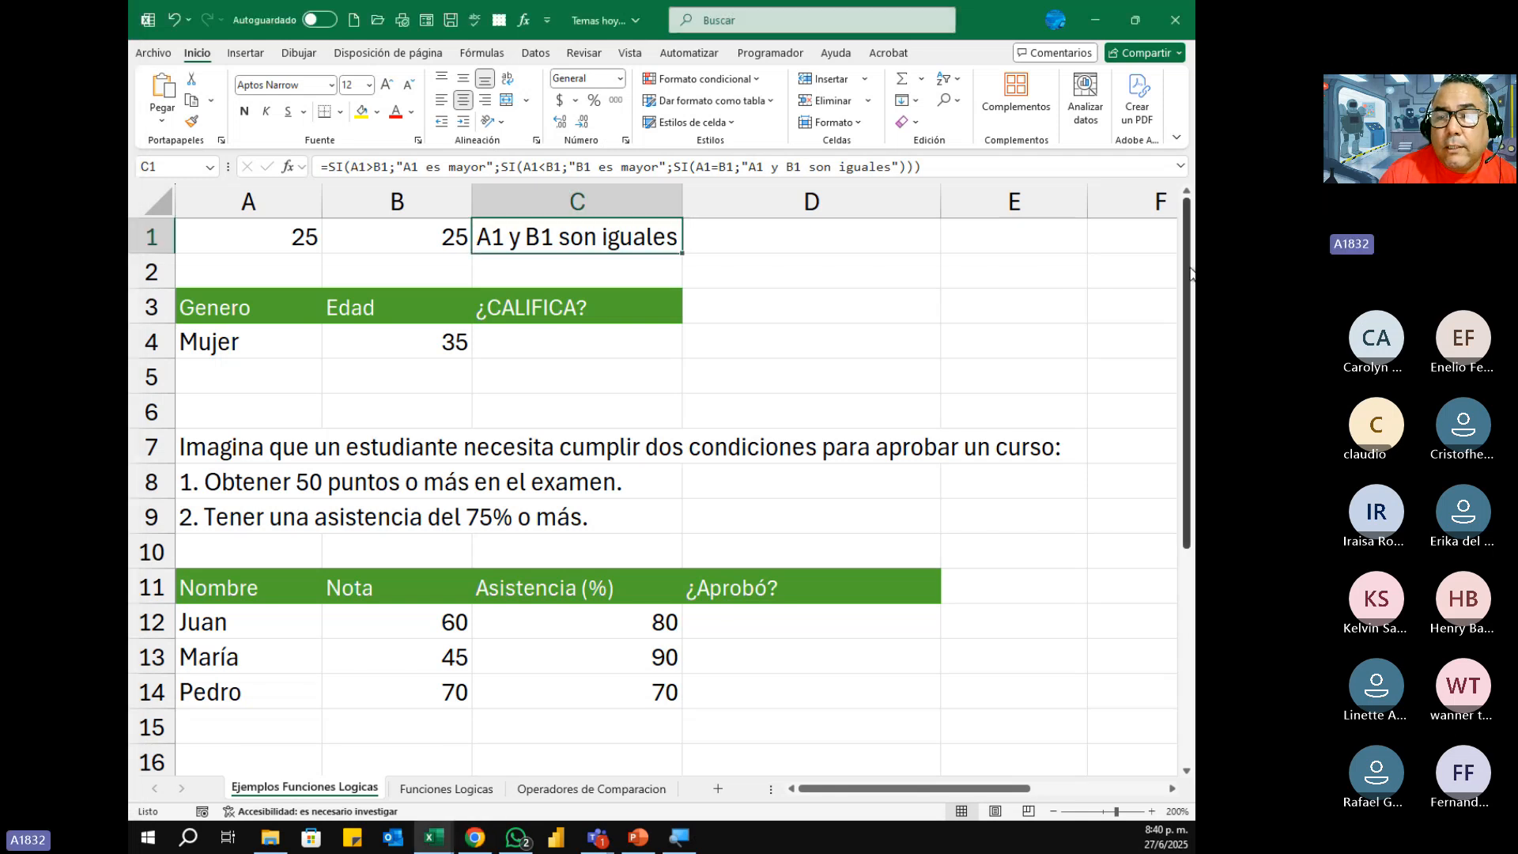
scroll(1188, 245, down, 1)
scroll(1188, 229, up, 1)
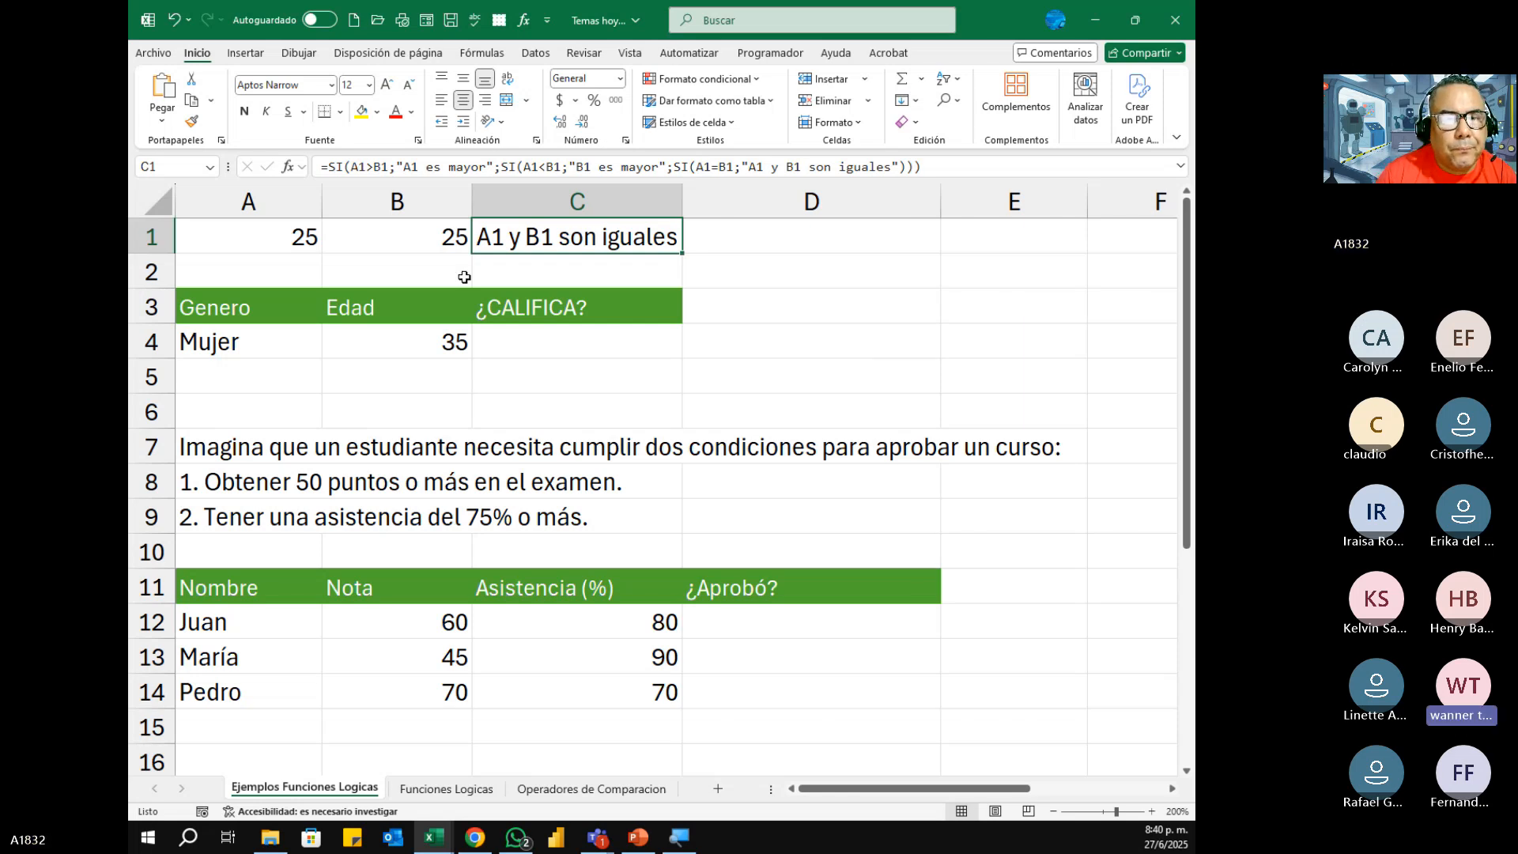
Step: Set A1 to 30 to retest the nested SI formula in C1, and select C1 to check it
click(300, 236)
text(30)
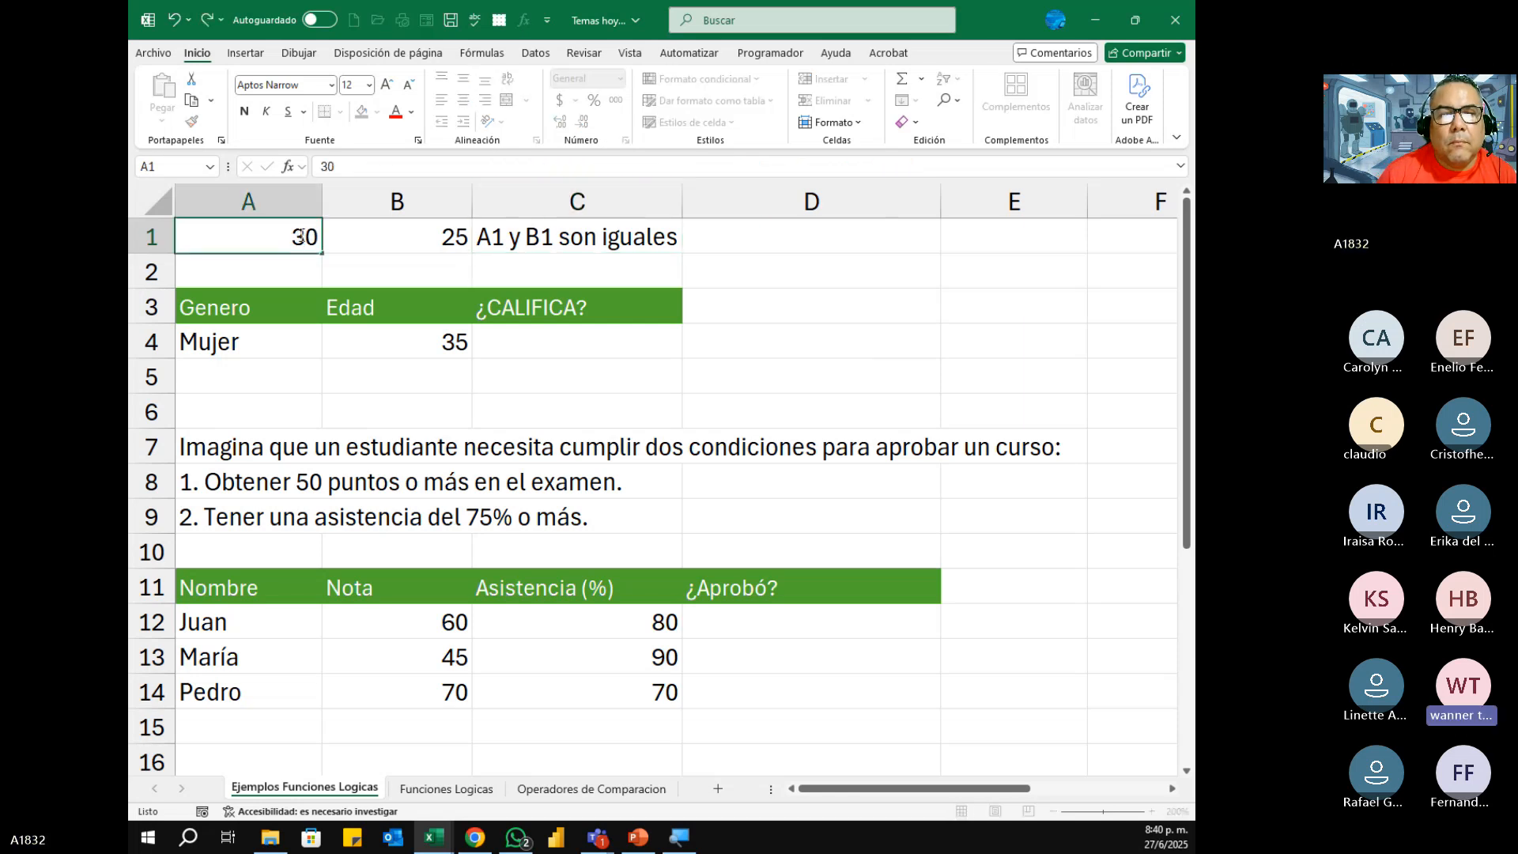
key(Return)
click(301, 237)
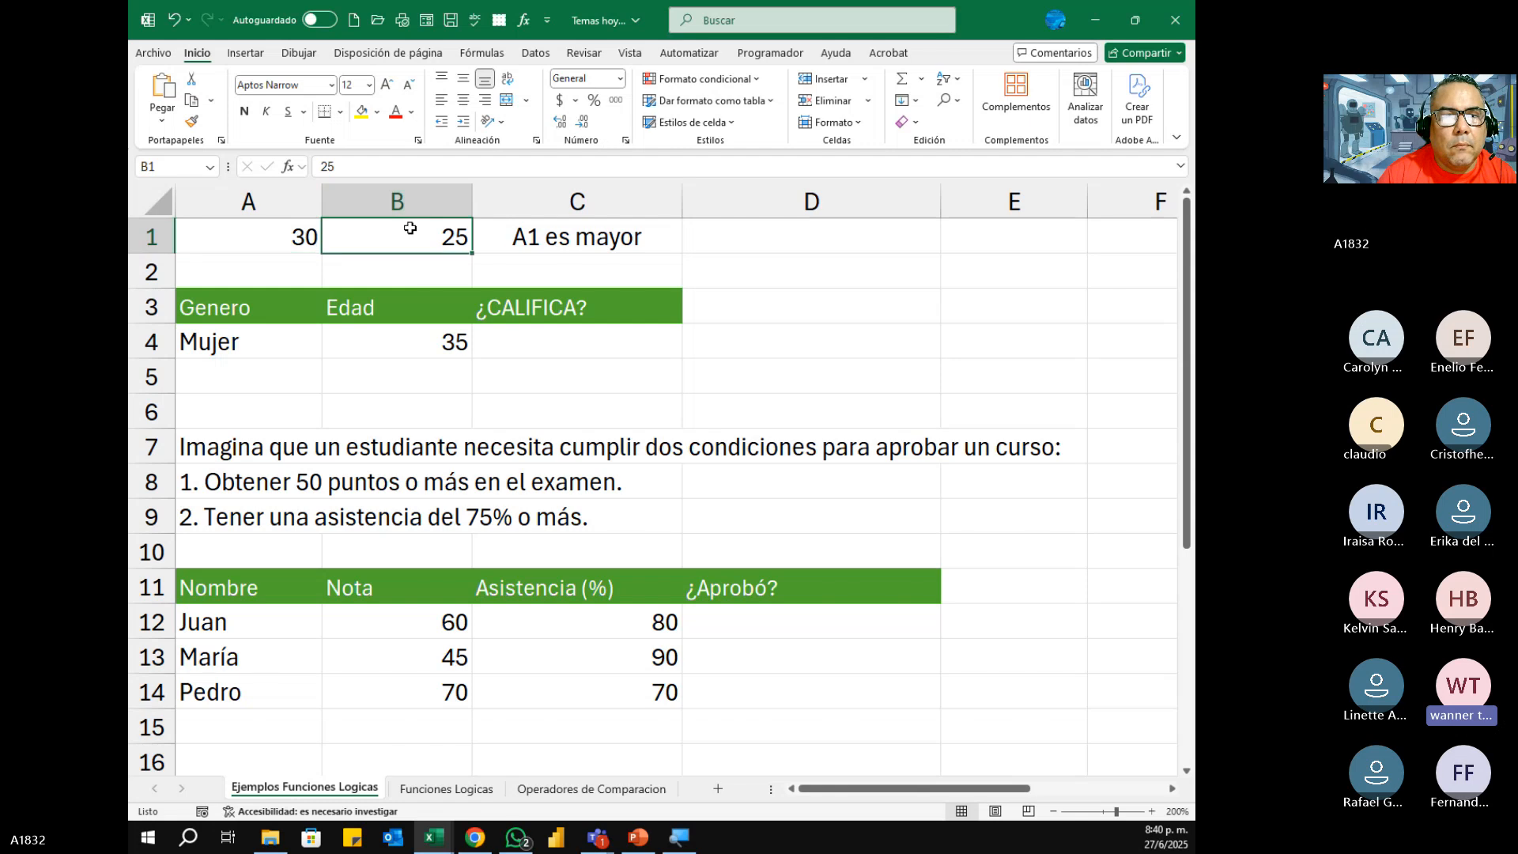
click(518, 237)
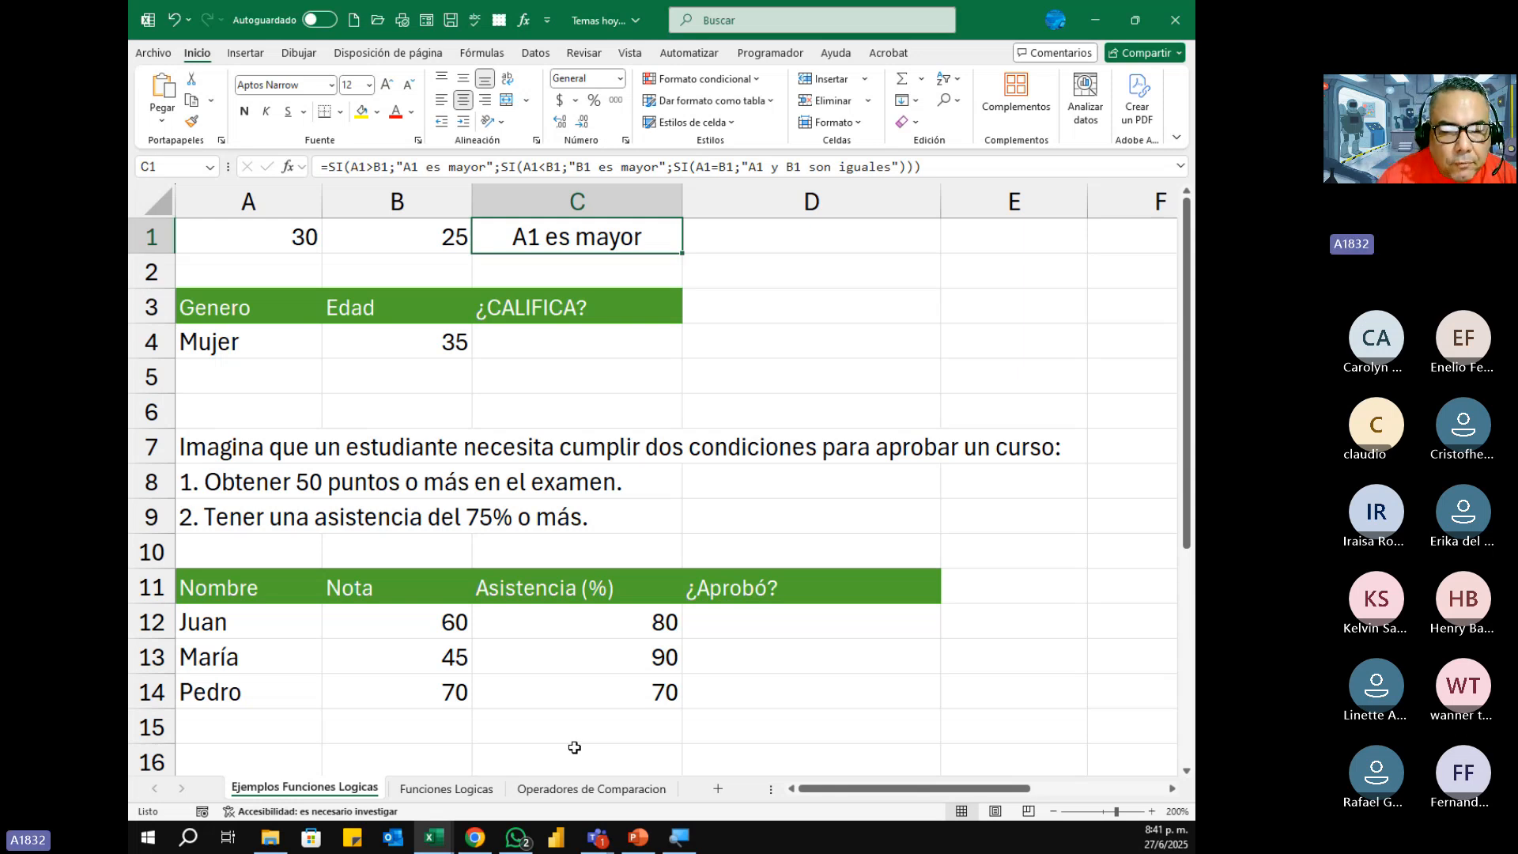
Step: Examine the Y (AND) section on the Funciones Logicas sheet, highlighting its heading and its description in row 12
click(469, 786)
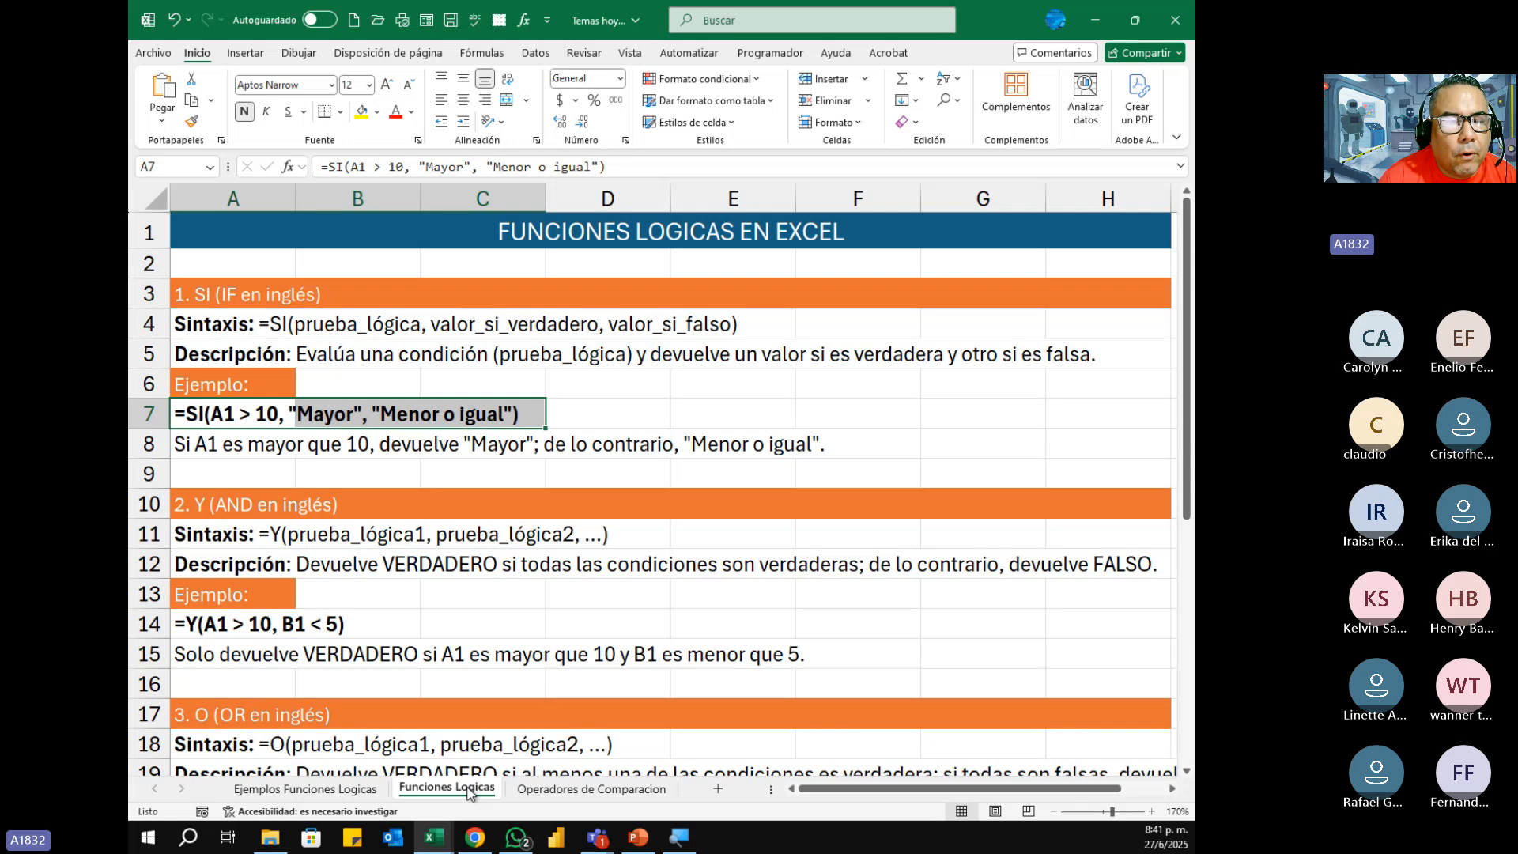
click(192, 506)
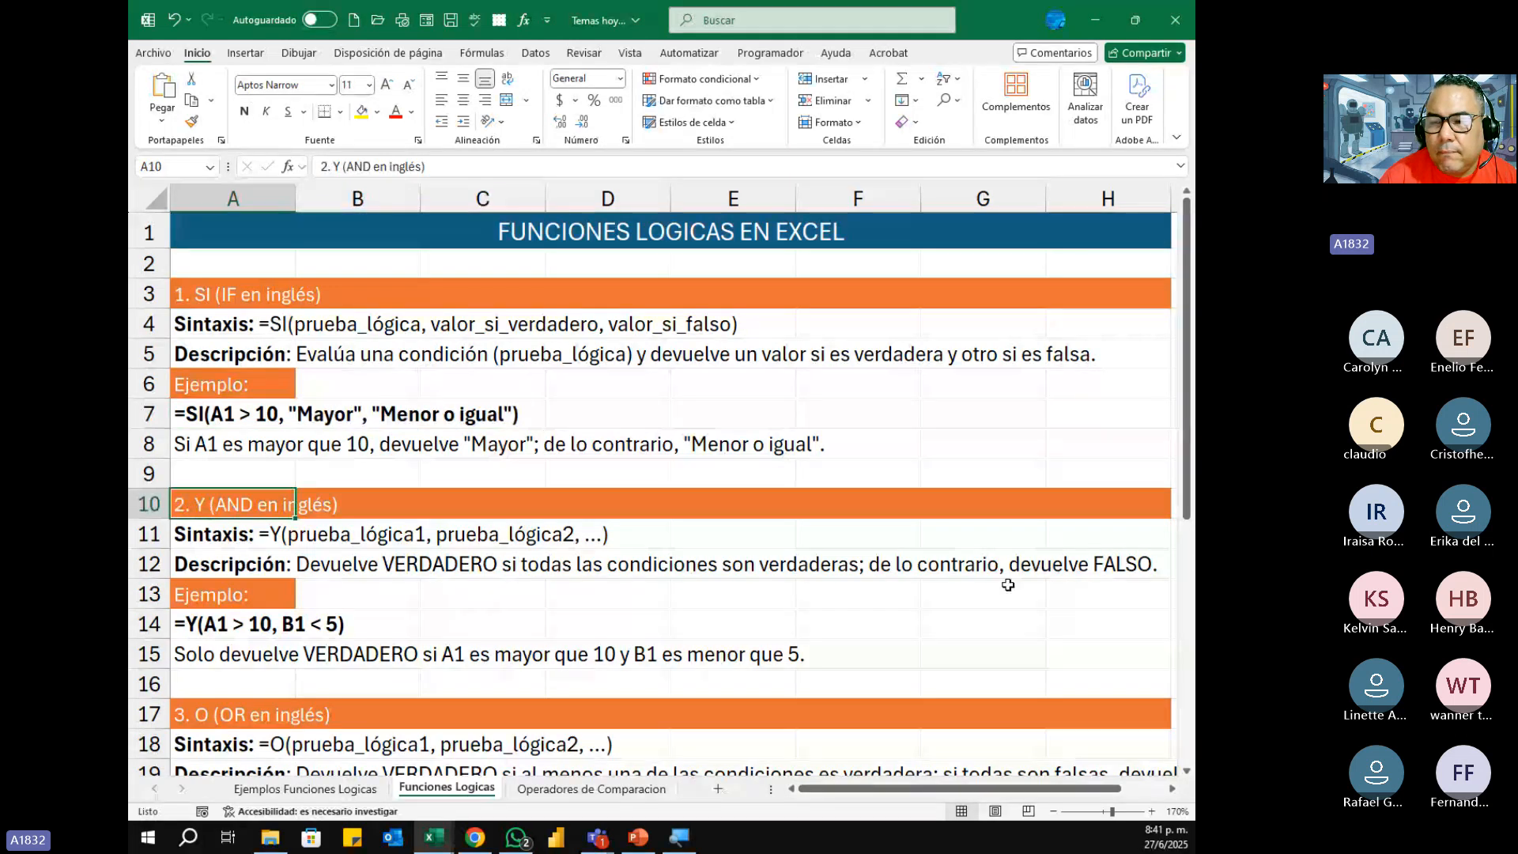
drag(1190, 426, 1193, 583)
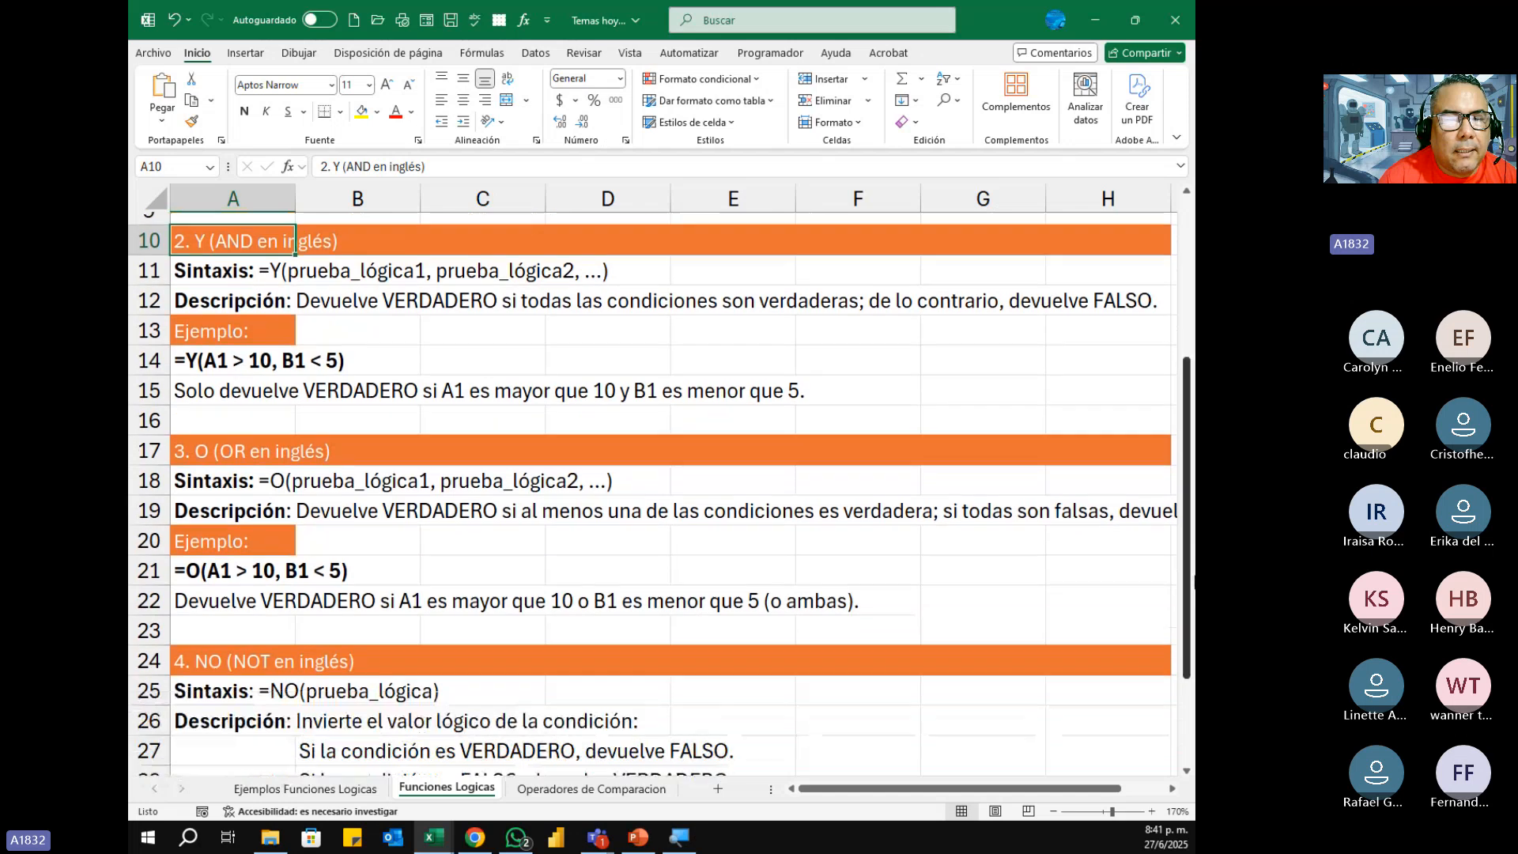
drag(205, 235, 360, 241)
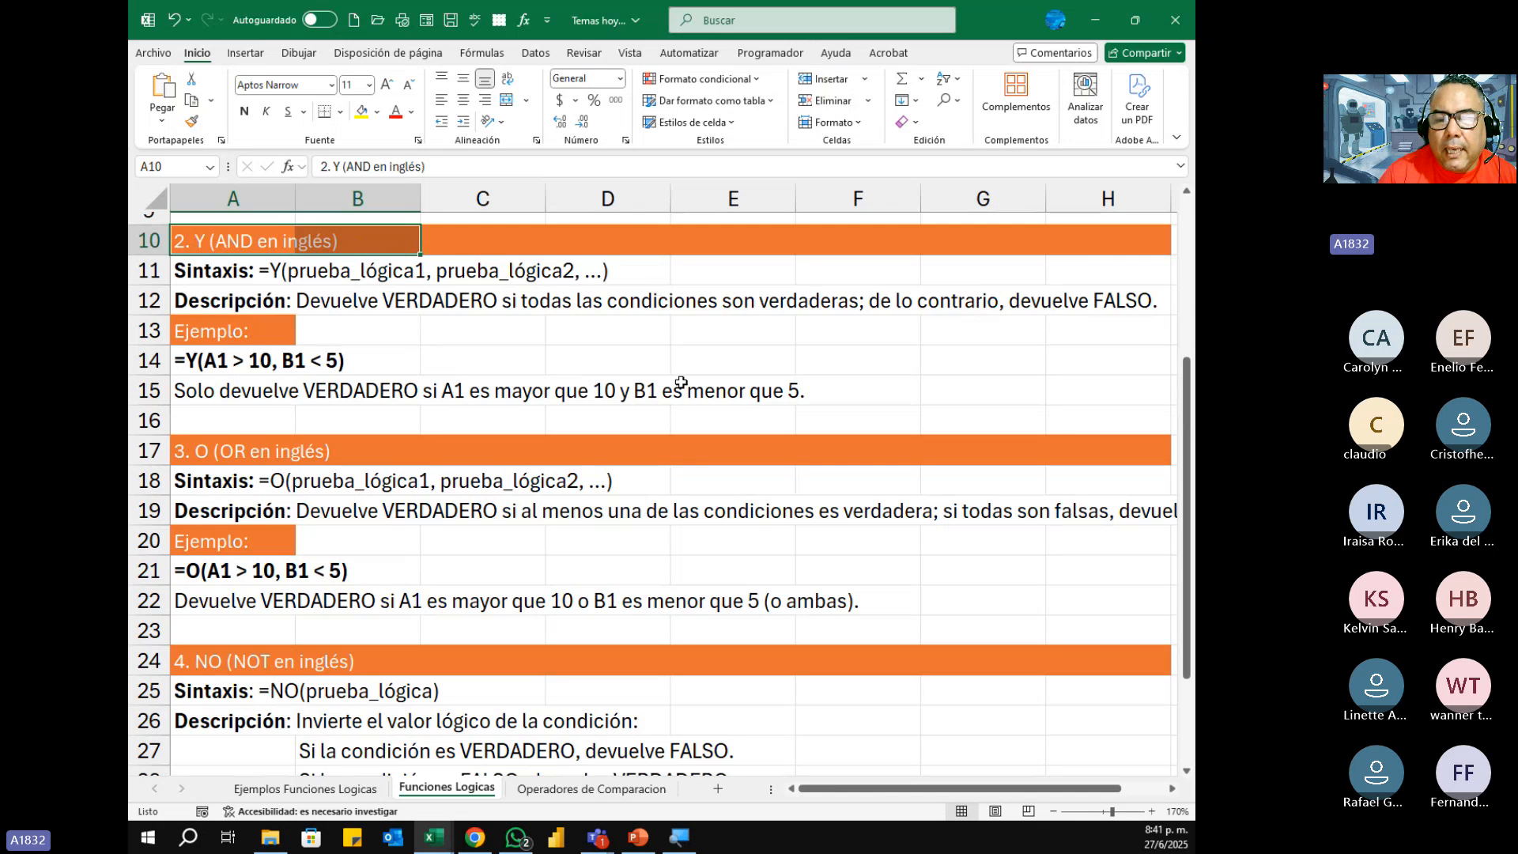
click(1054, 812)
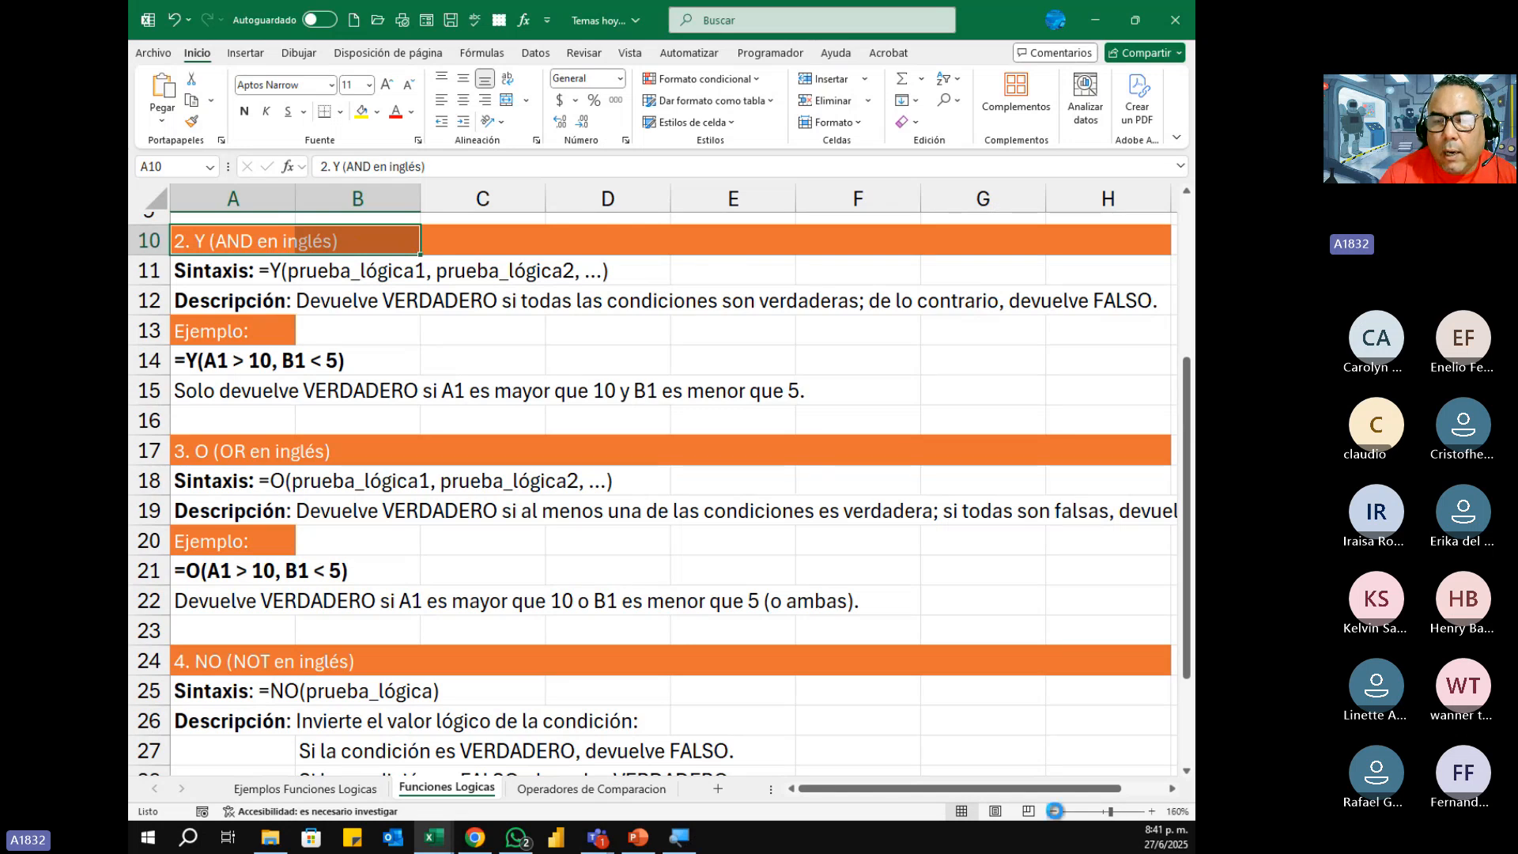
click(461, 322)
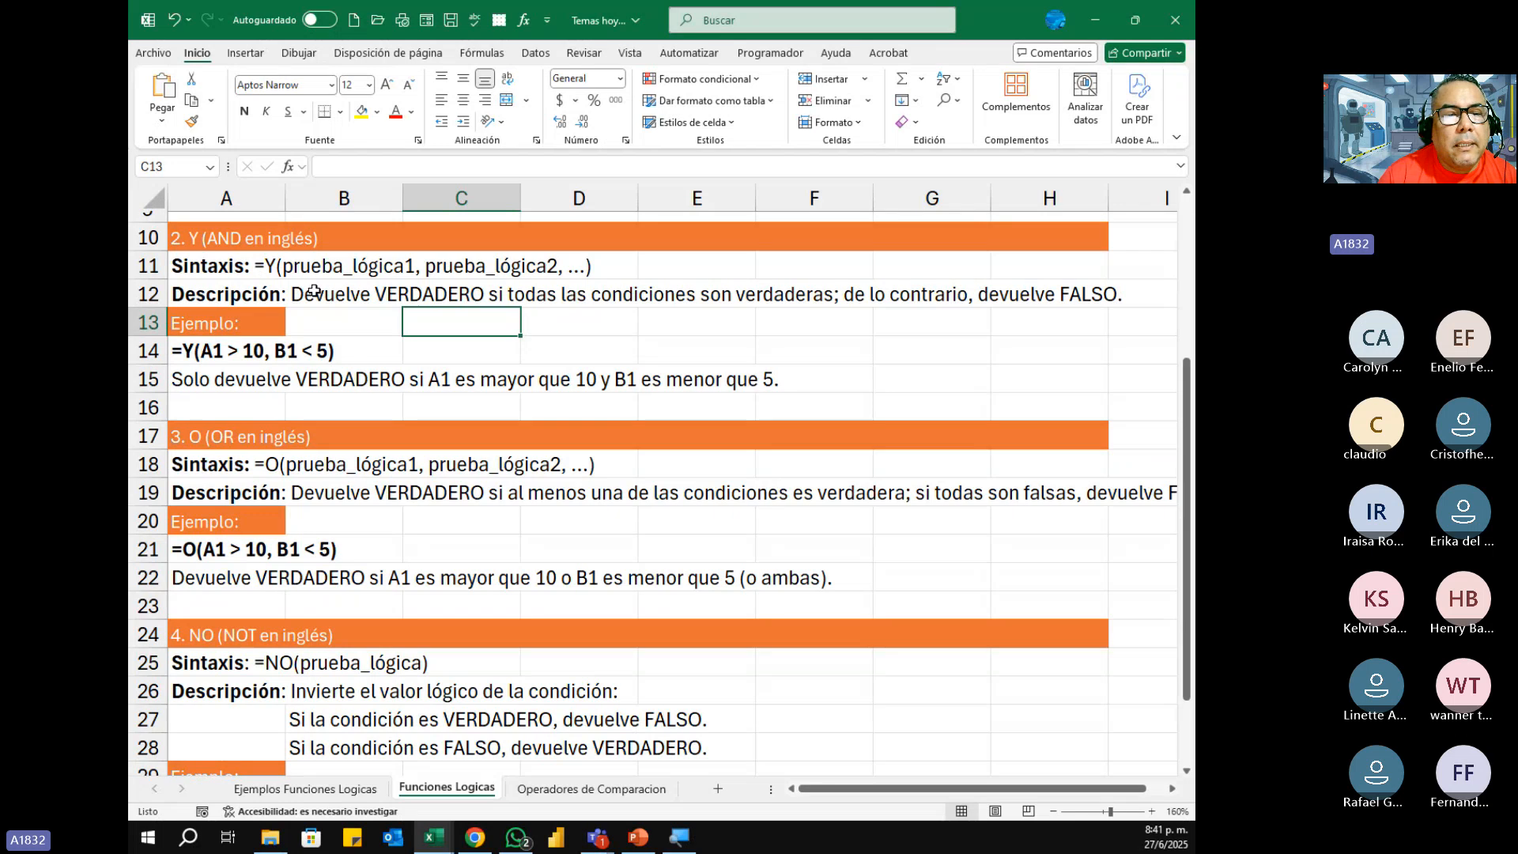
drag(315, 290, 1134, 285)
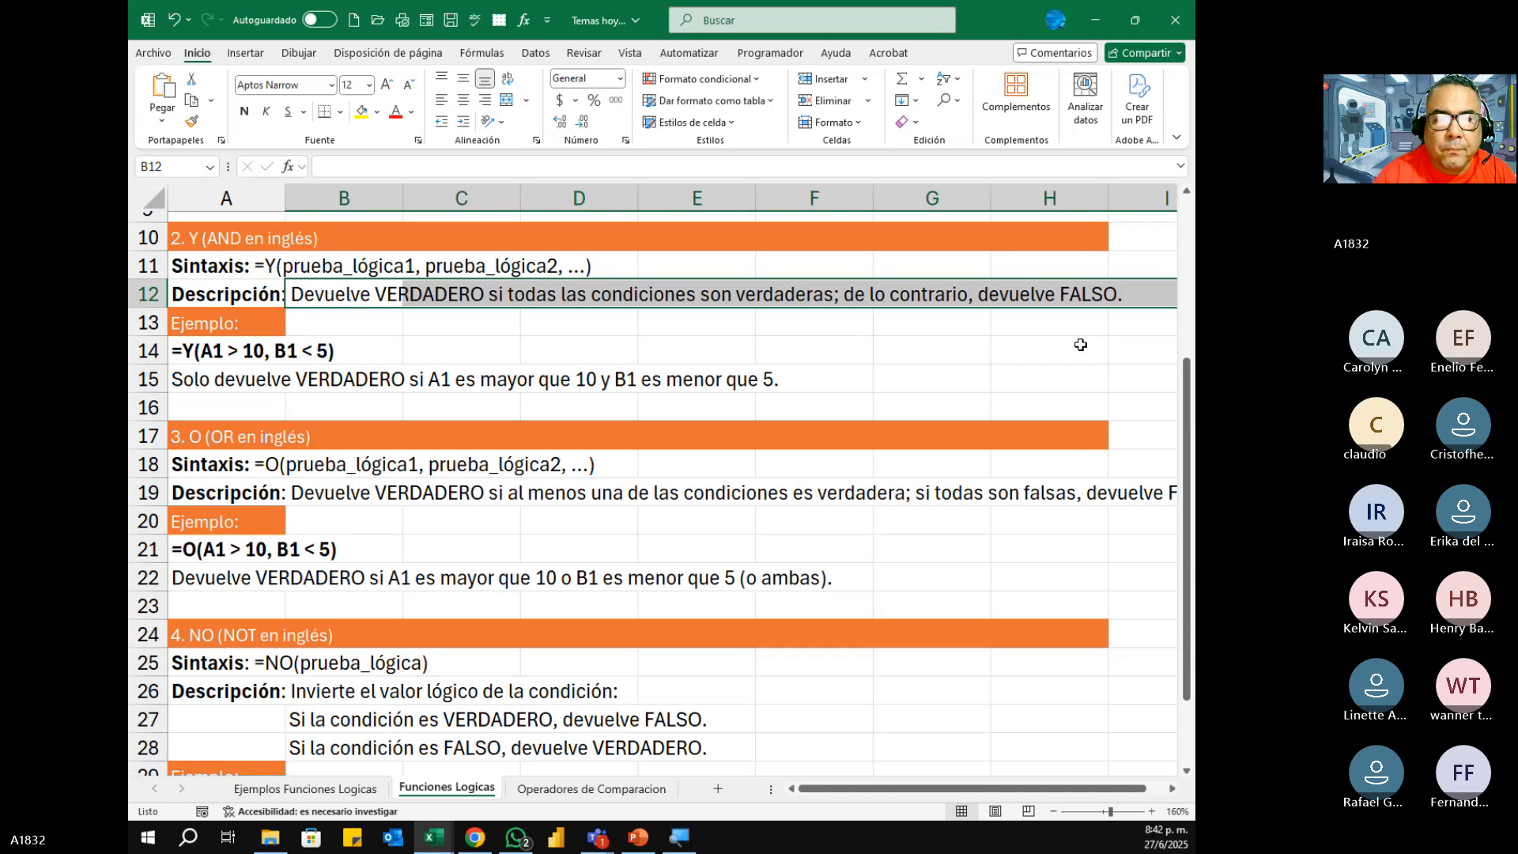
click(205, 296)
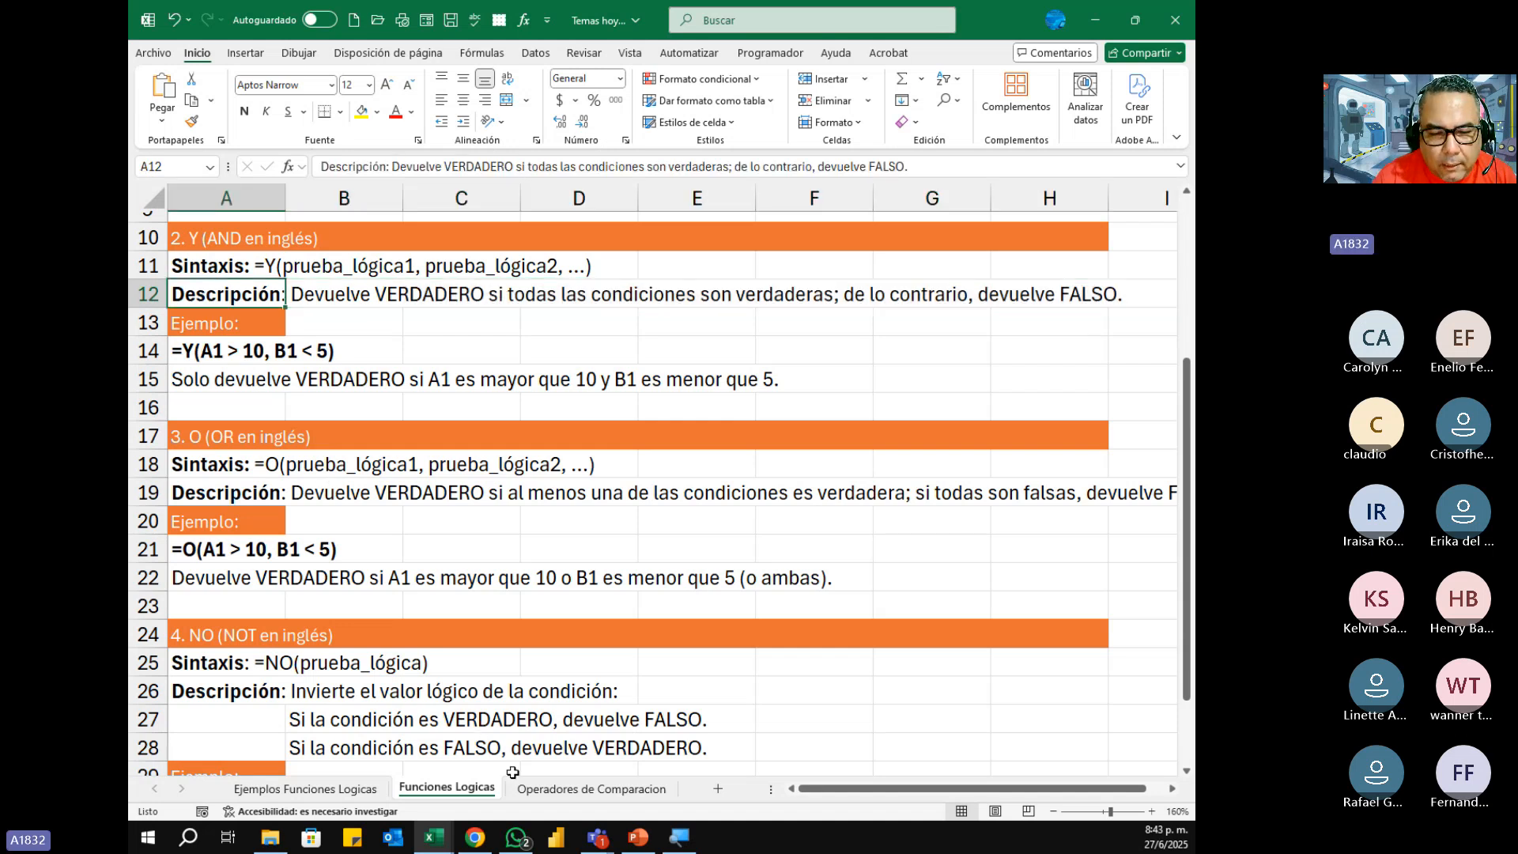
Step: Return to the Ejemplos Funciones Logicas sheet and highlight the Genero, Edad and ¿CALIFICA? table in A3:C4
click(364, 791)
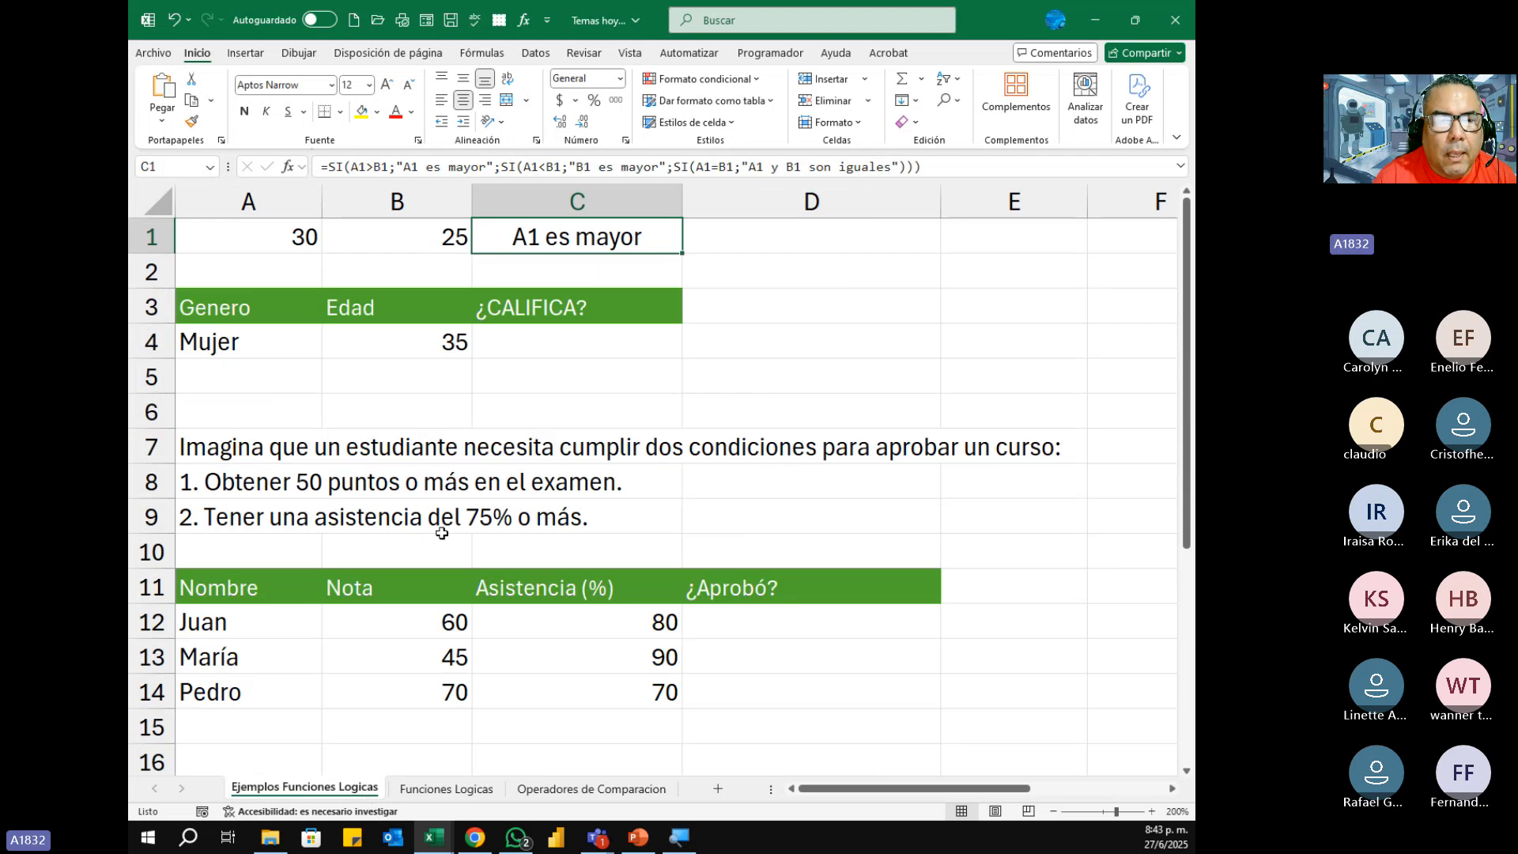
drag(199, 306, 546, 343)
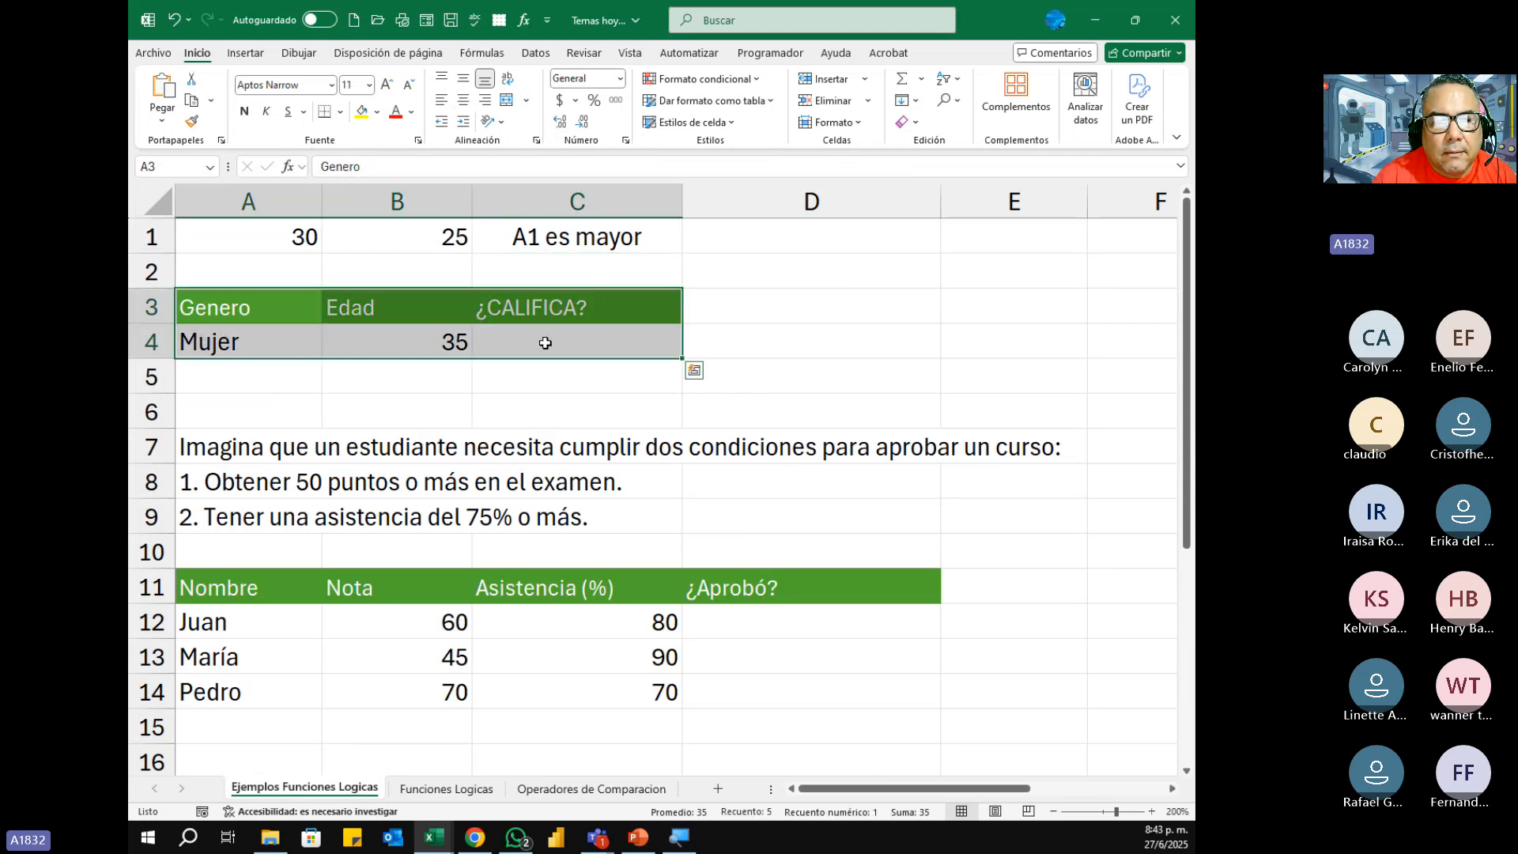
click(546, 342)
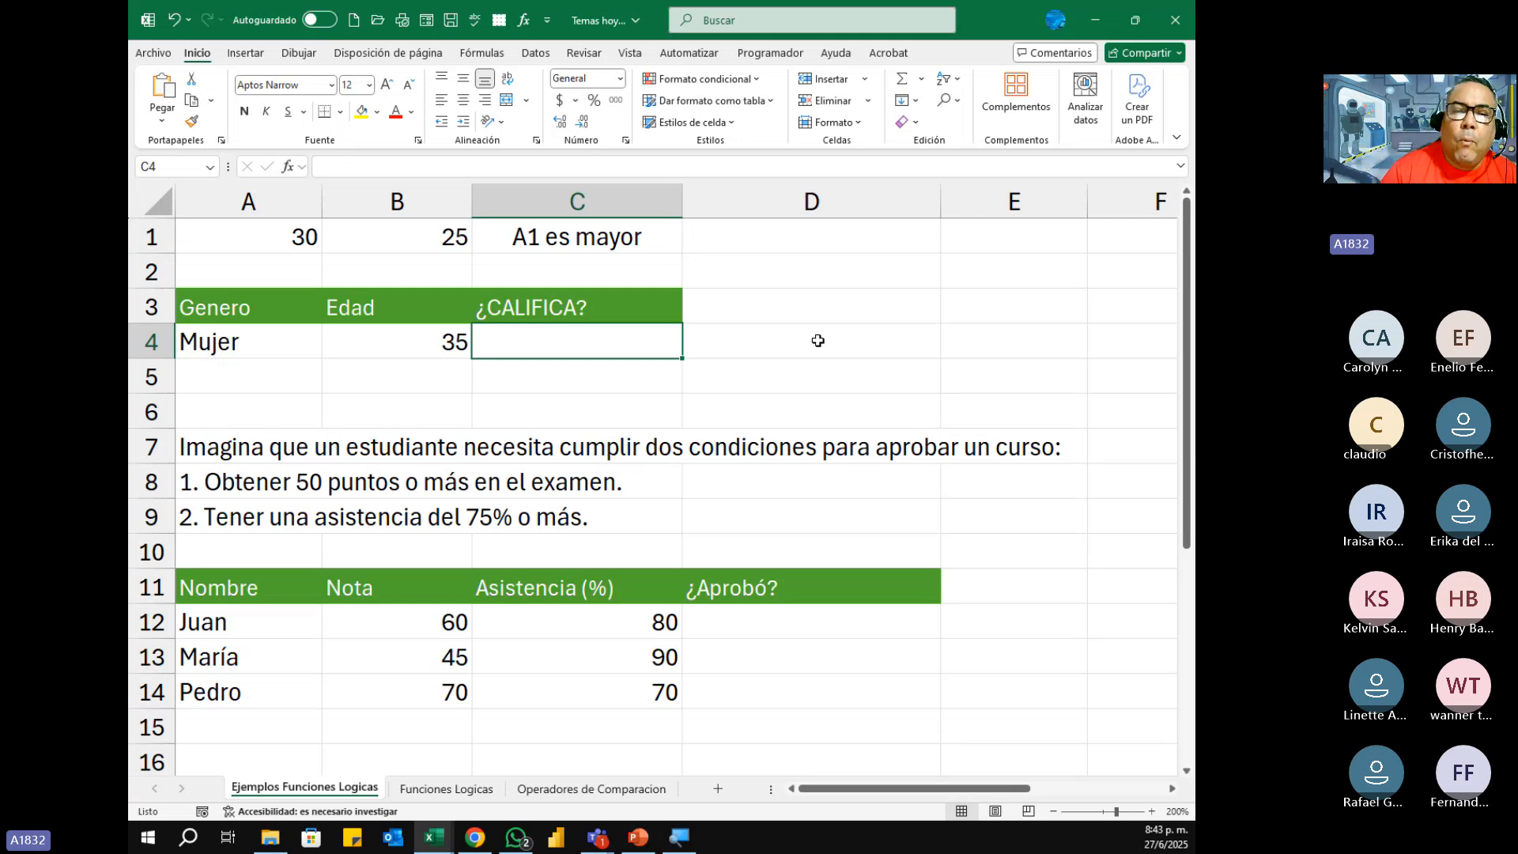
Step: Show C1's nested SI formula in the cell again for comparison and leave it unedited
click(607, 240)
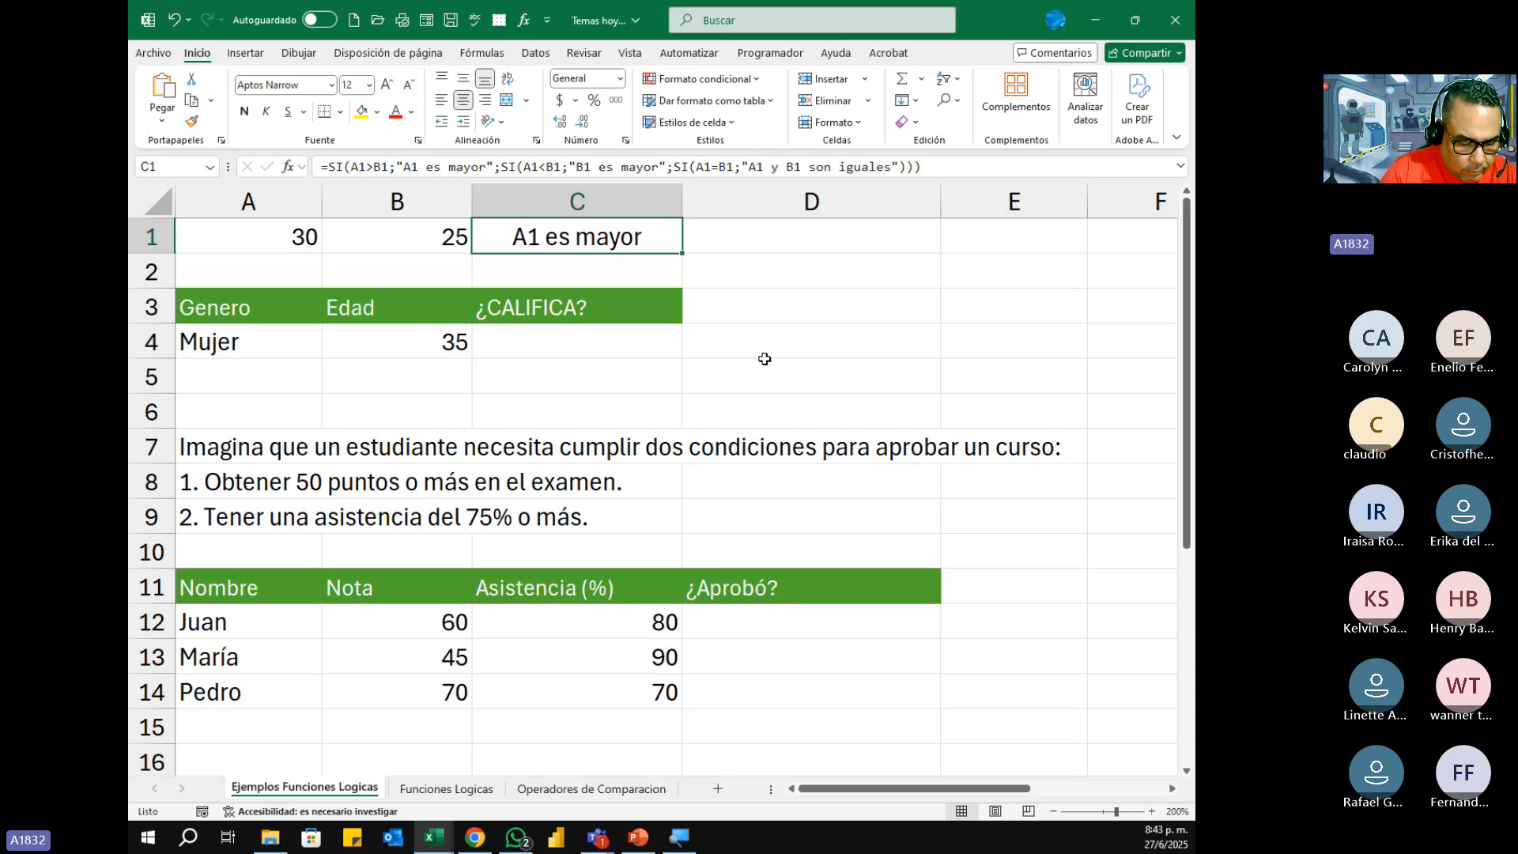
key(F2)
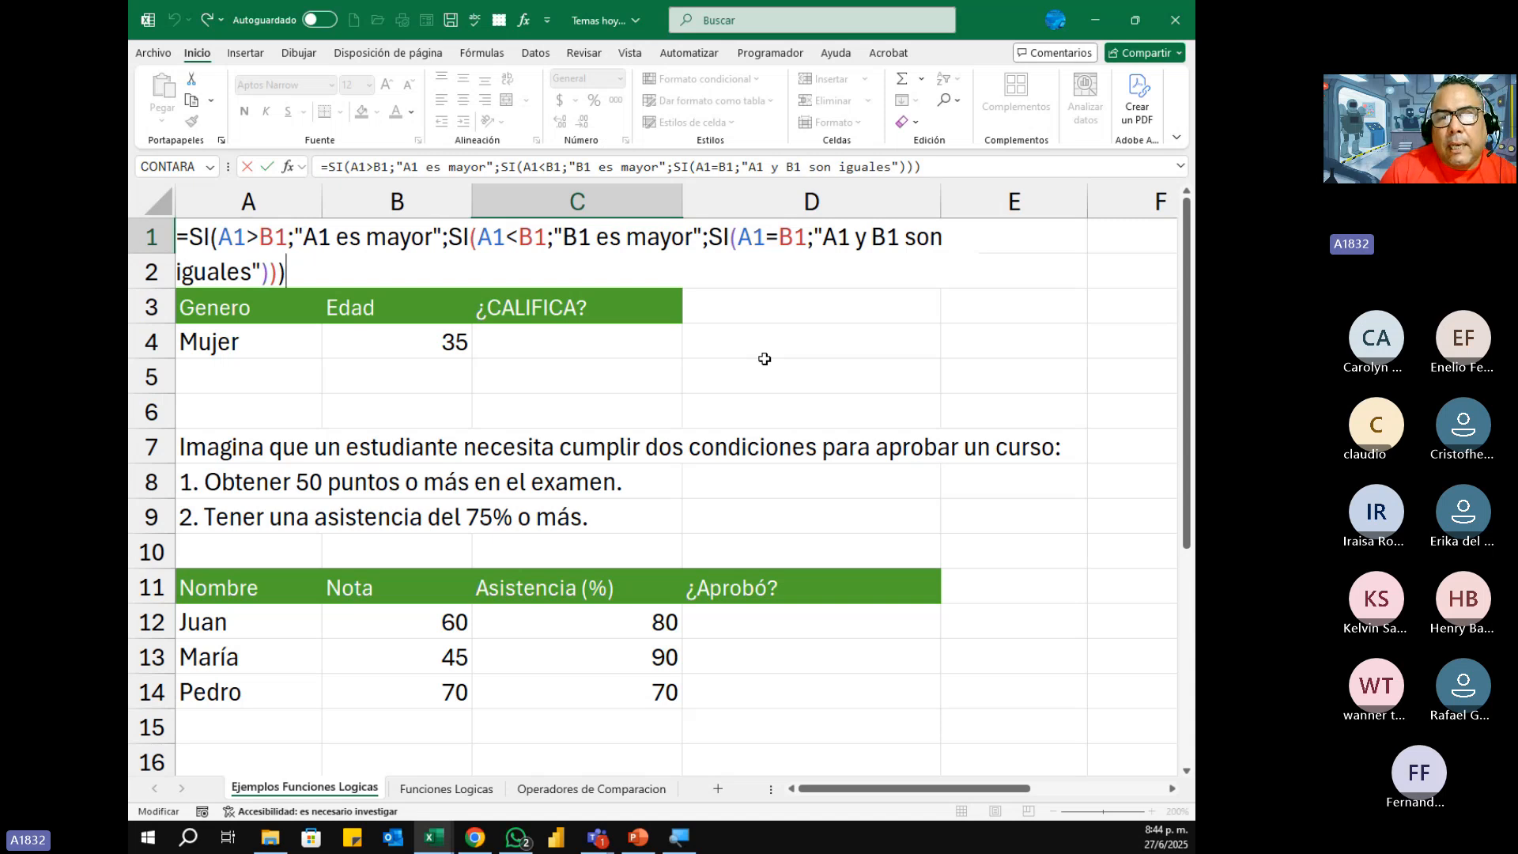
key(Return)
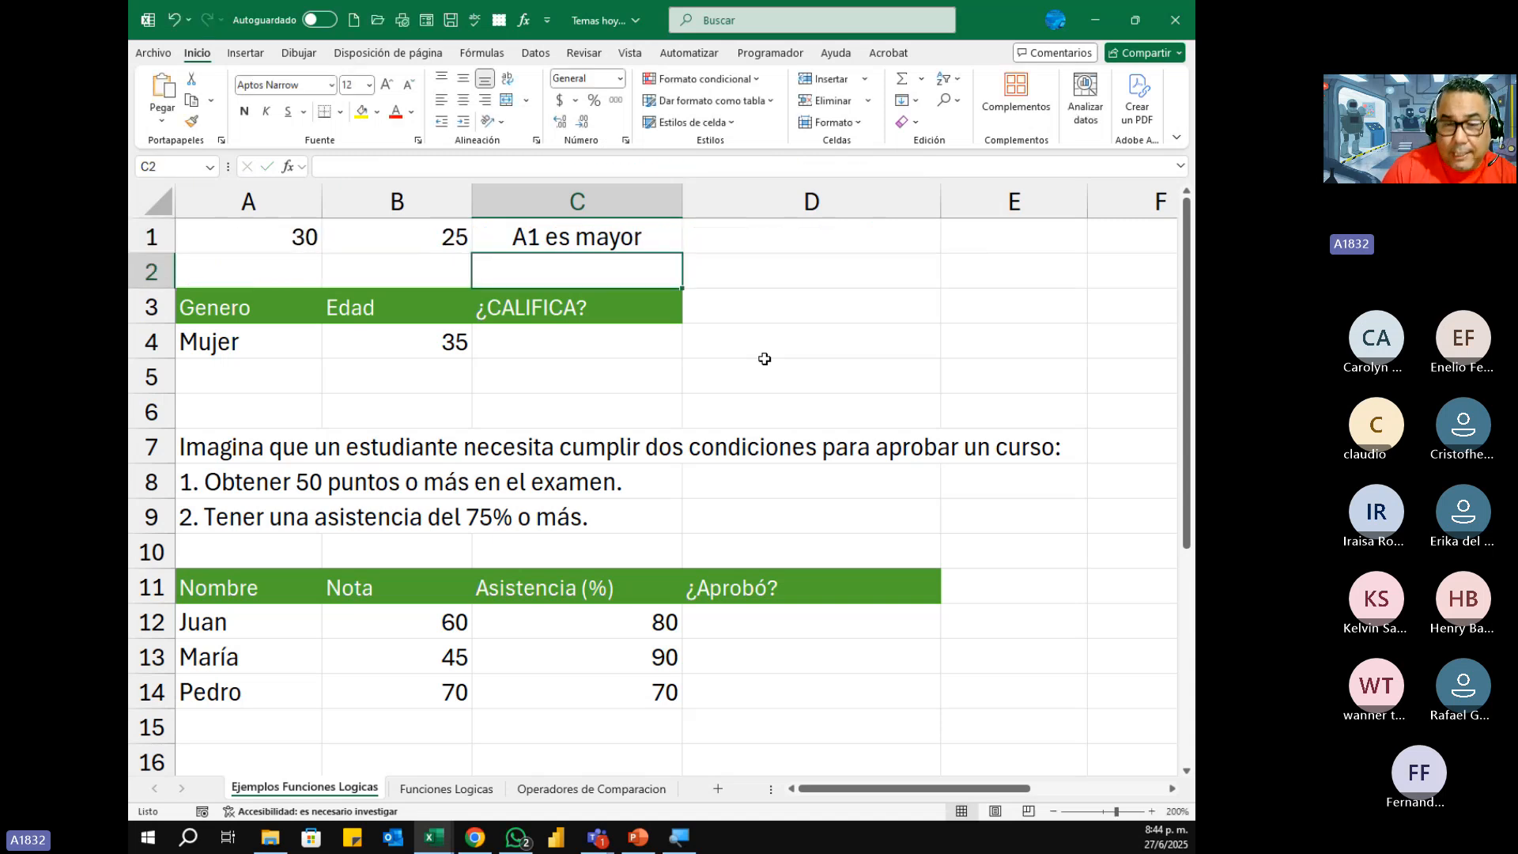
Step: Start a Y formula in C4 under ¿CALIFICA? with A4="Hombre" as its first condition
key(Down)
key(Down)
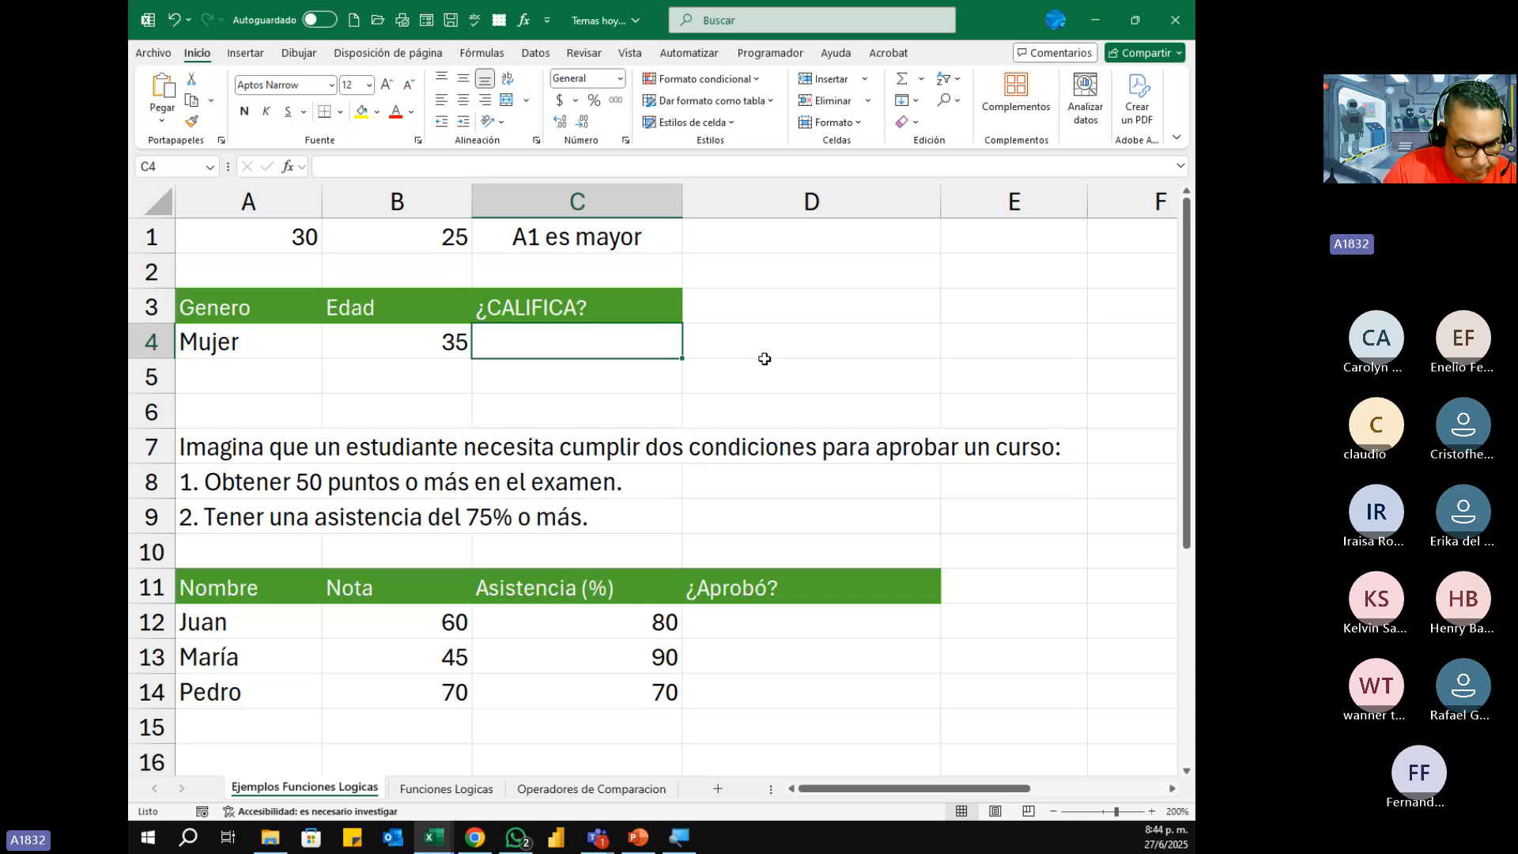
text(=)
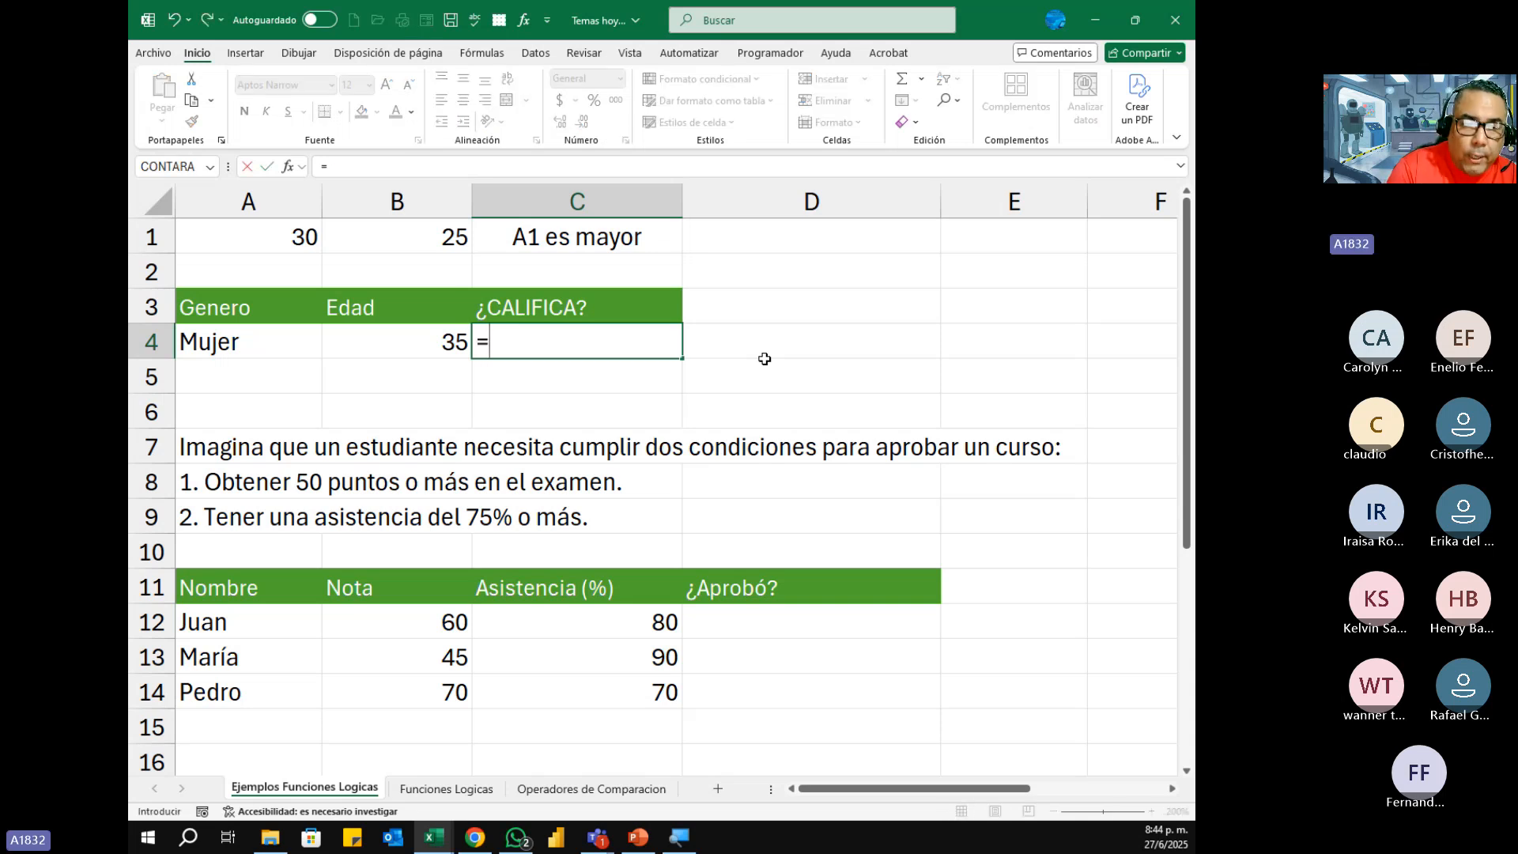
text(y)
key(Tab)
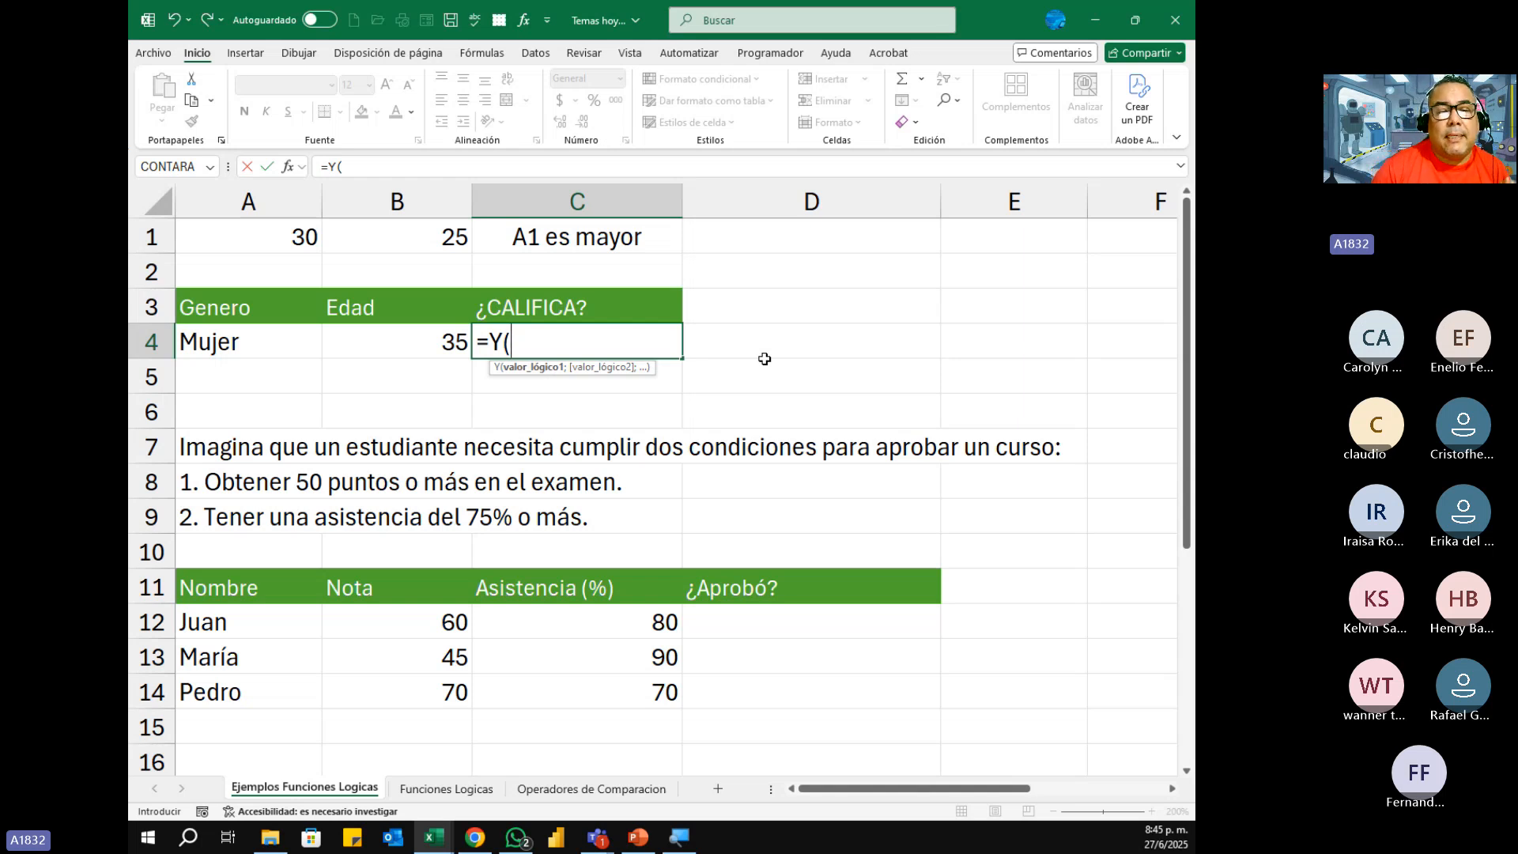
click(264, 341)
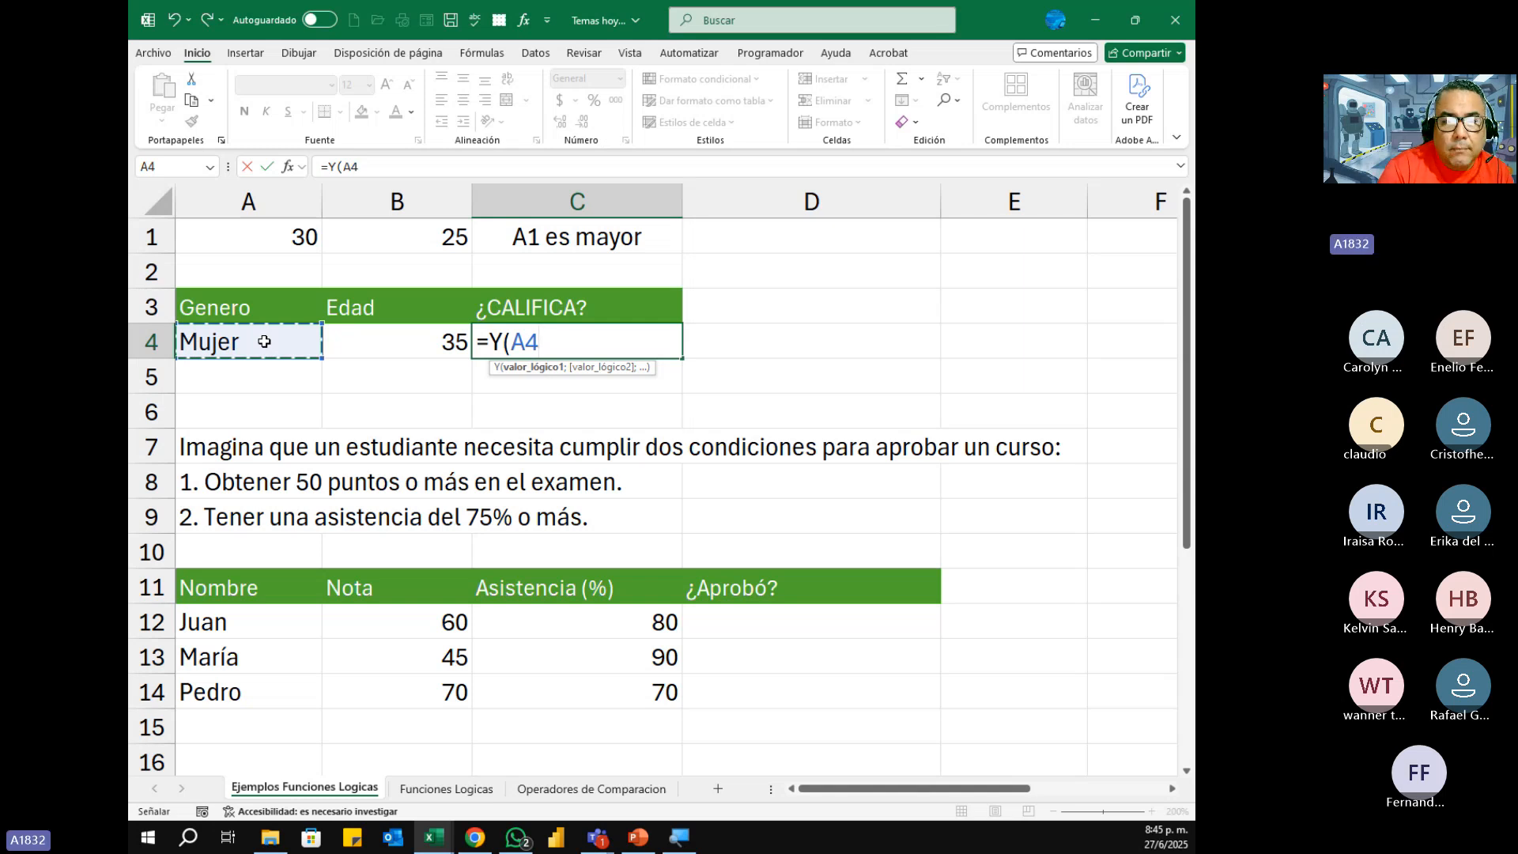
text(=)
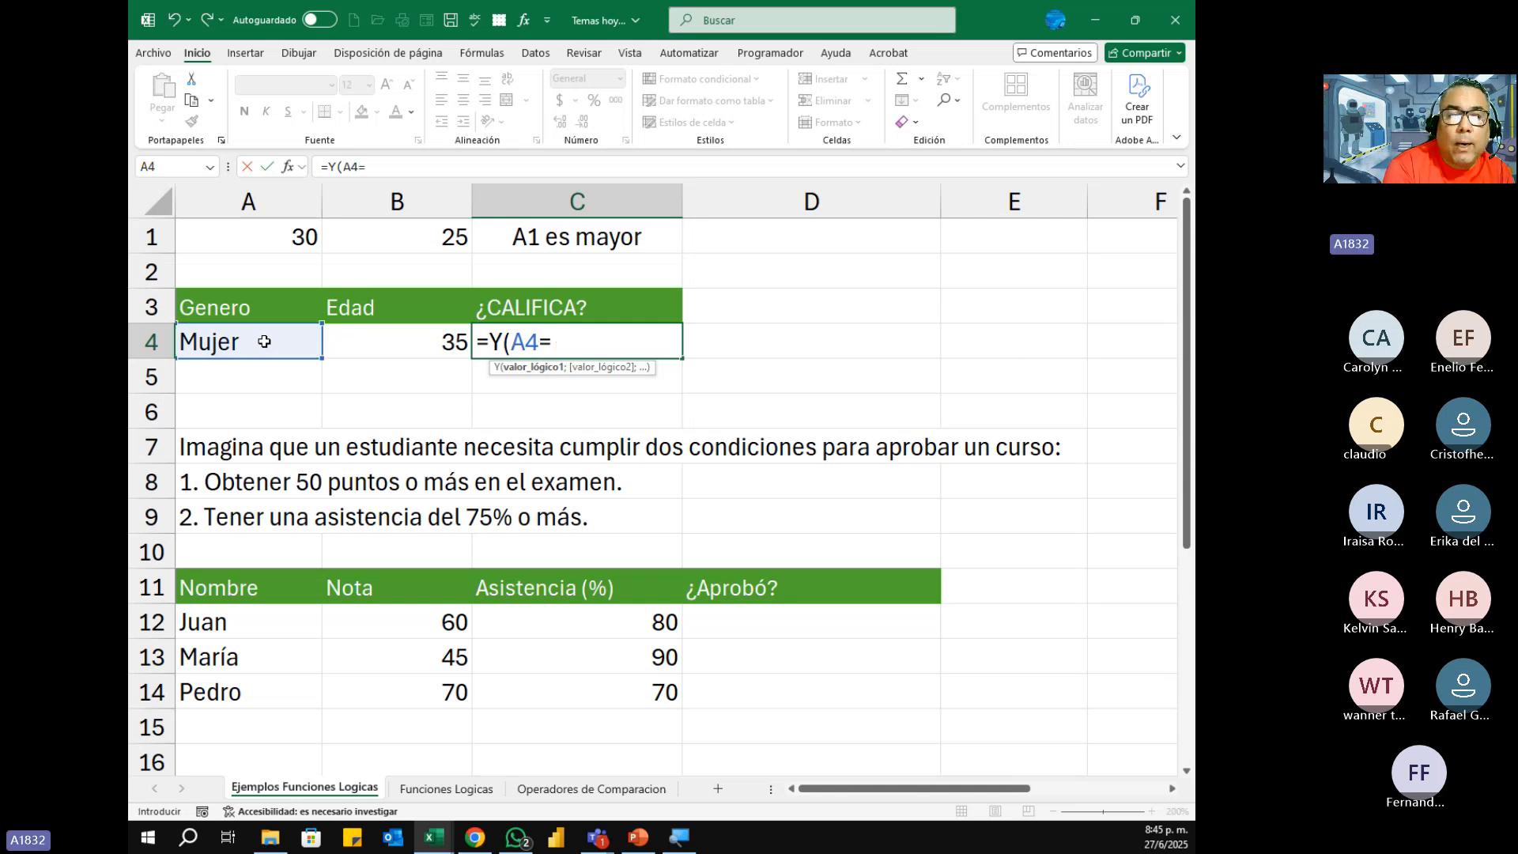
text("H)
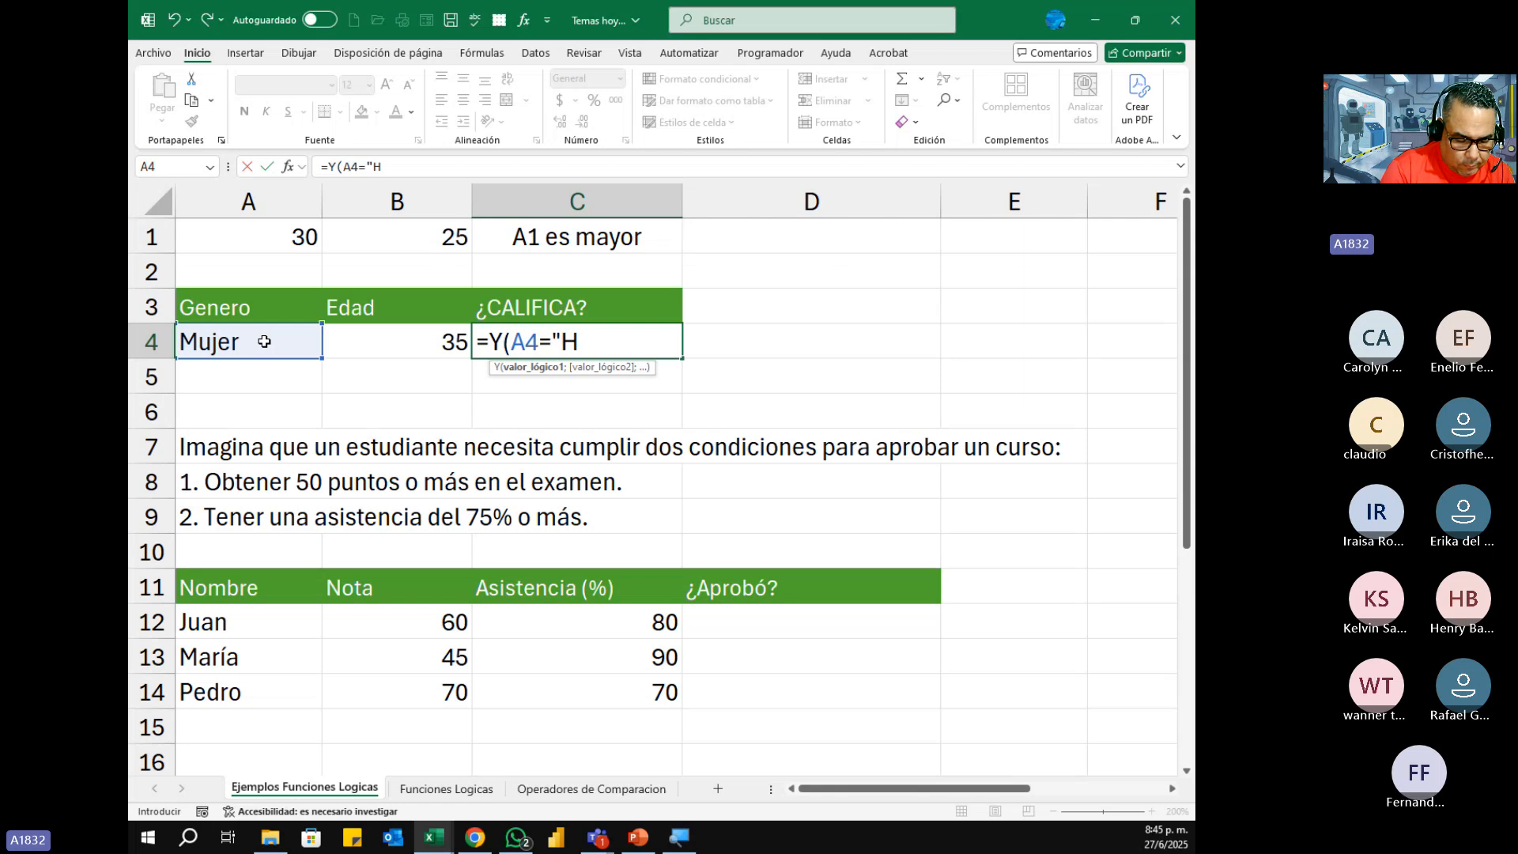
text(ombre)
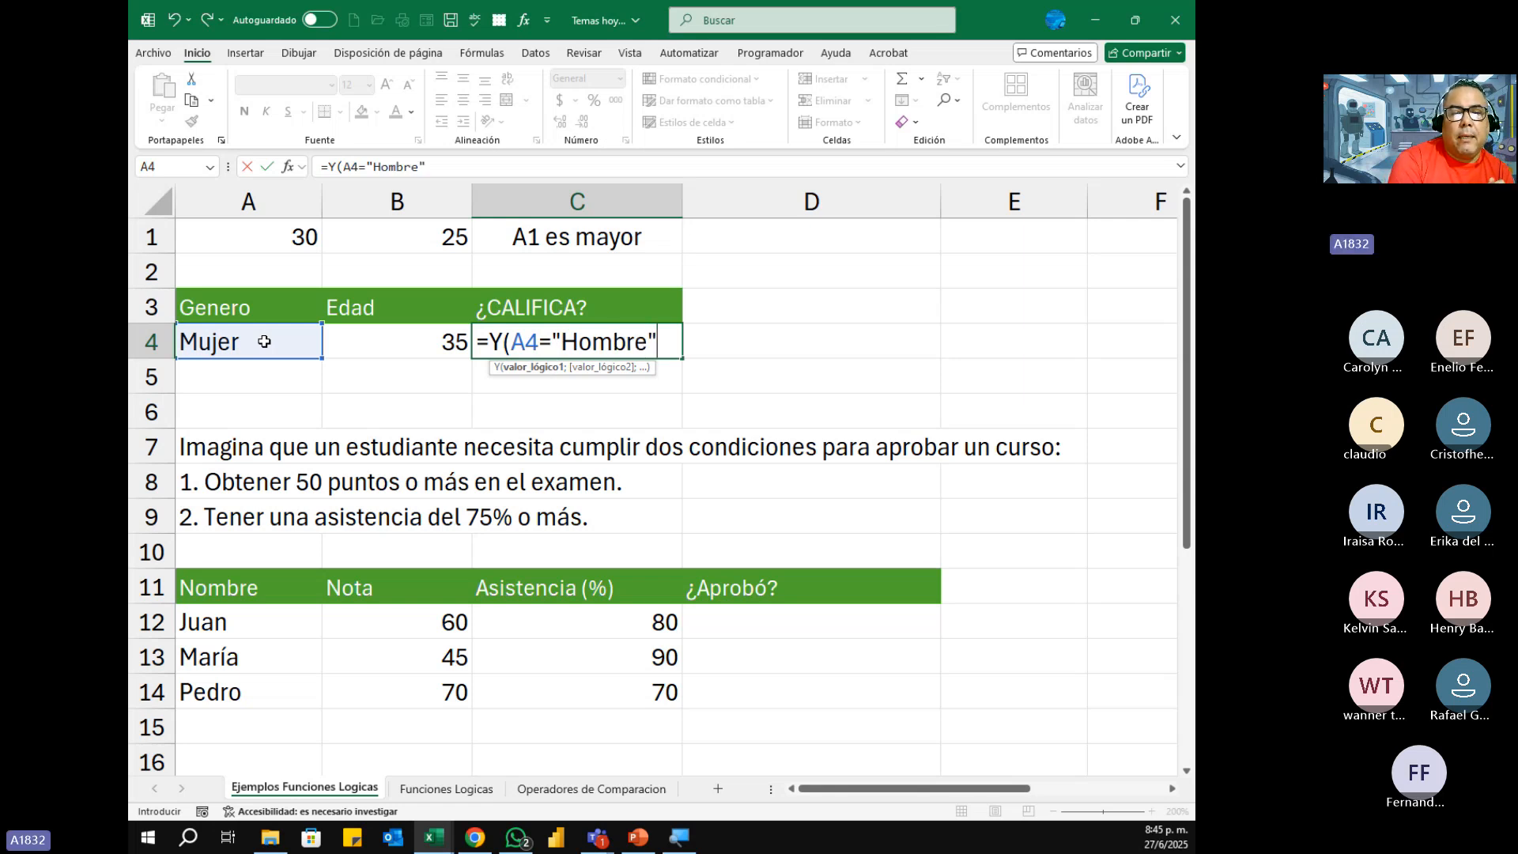
text(")
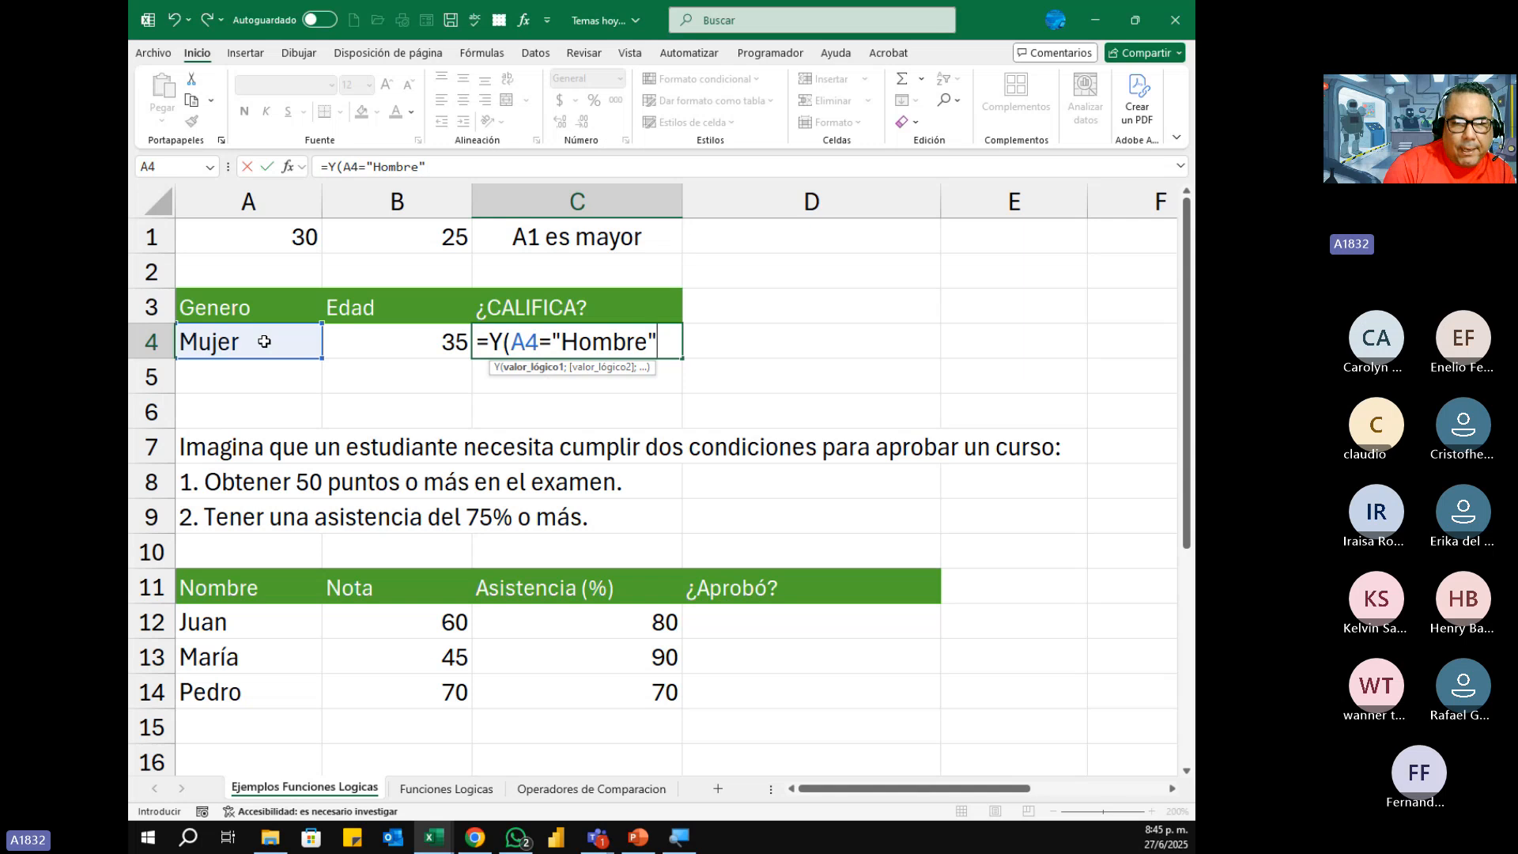
text(;)
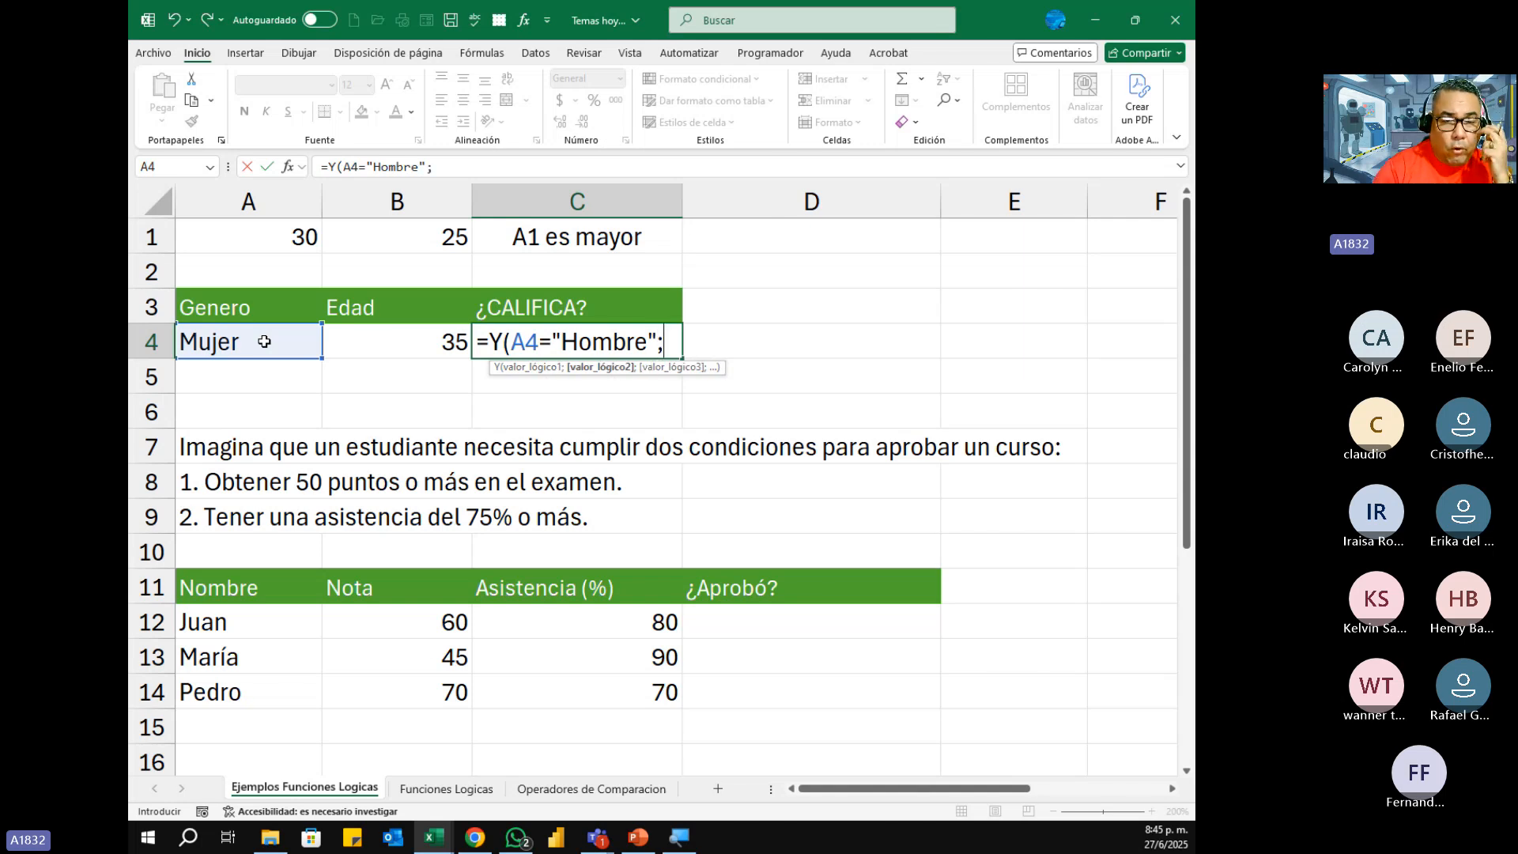
Step: Add B4>=18 as the second condition of C4's Y formula and complete the entry
click(422, 340)
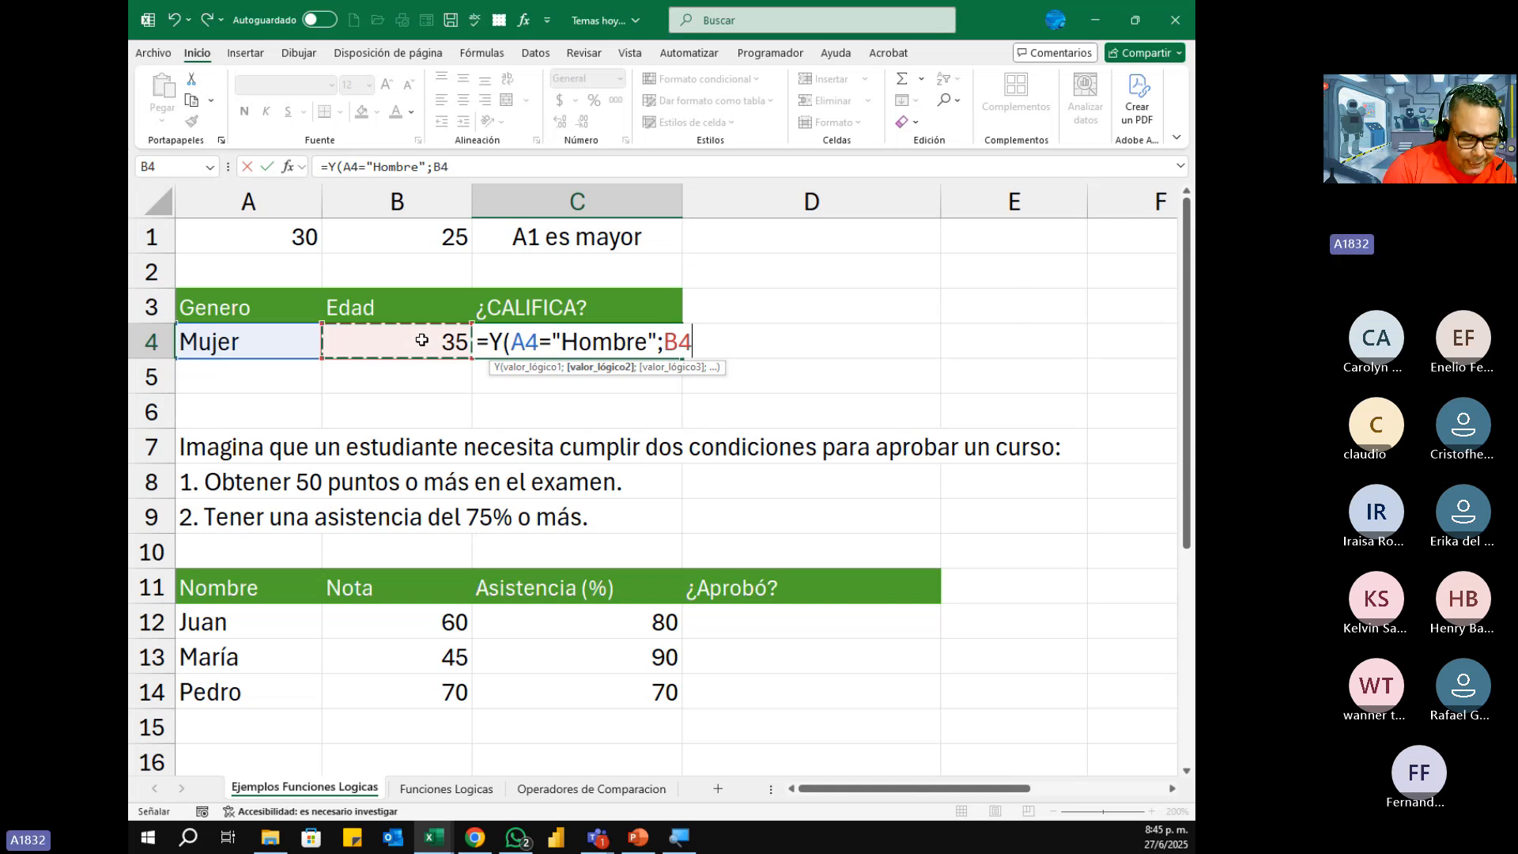
text(>)
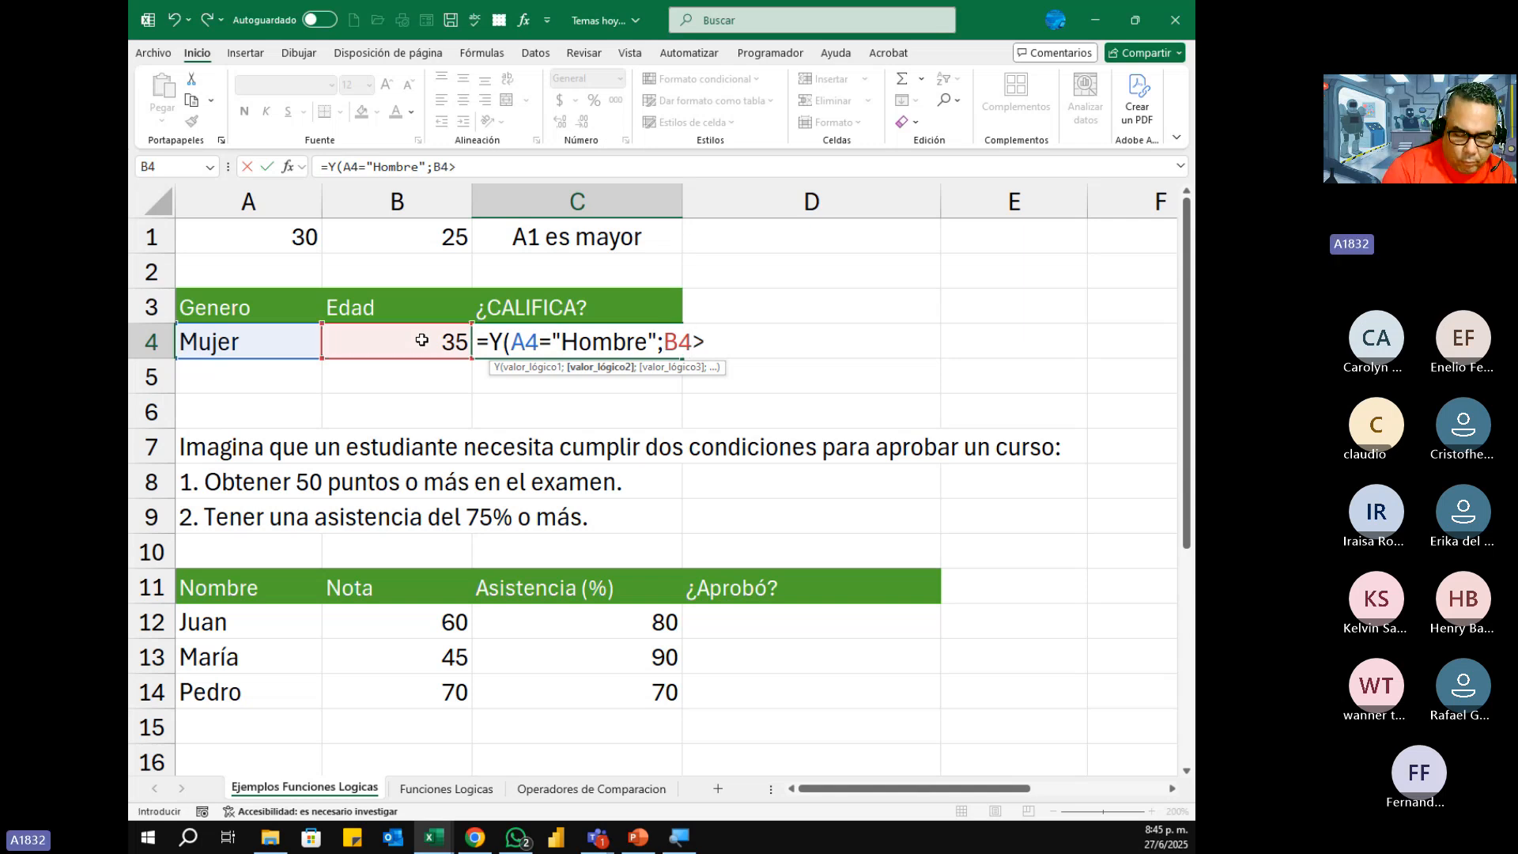
text(= )
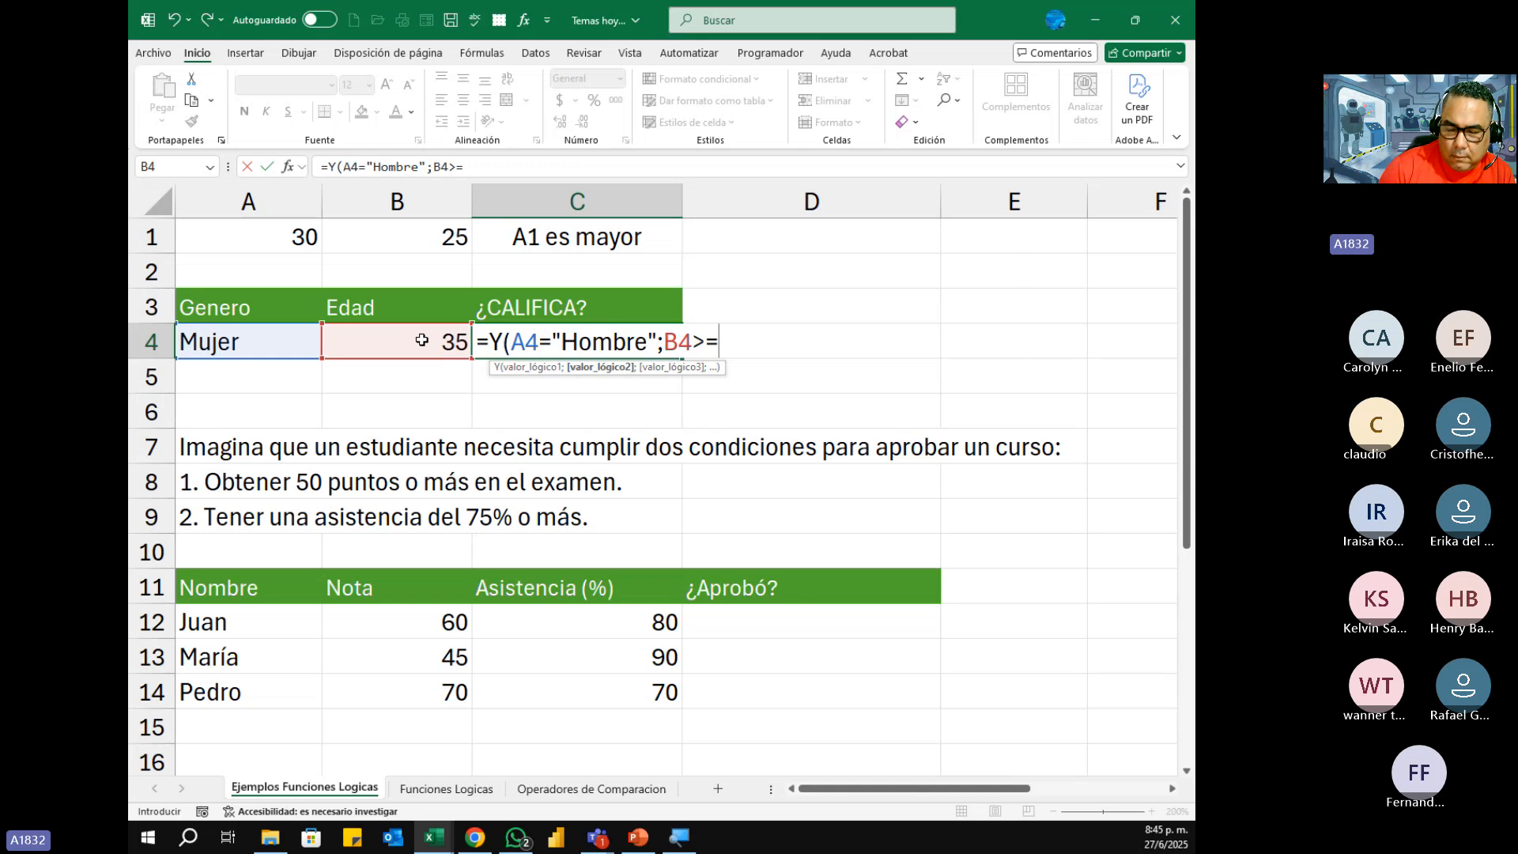
text(18)
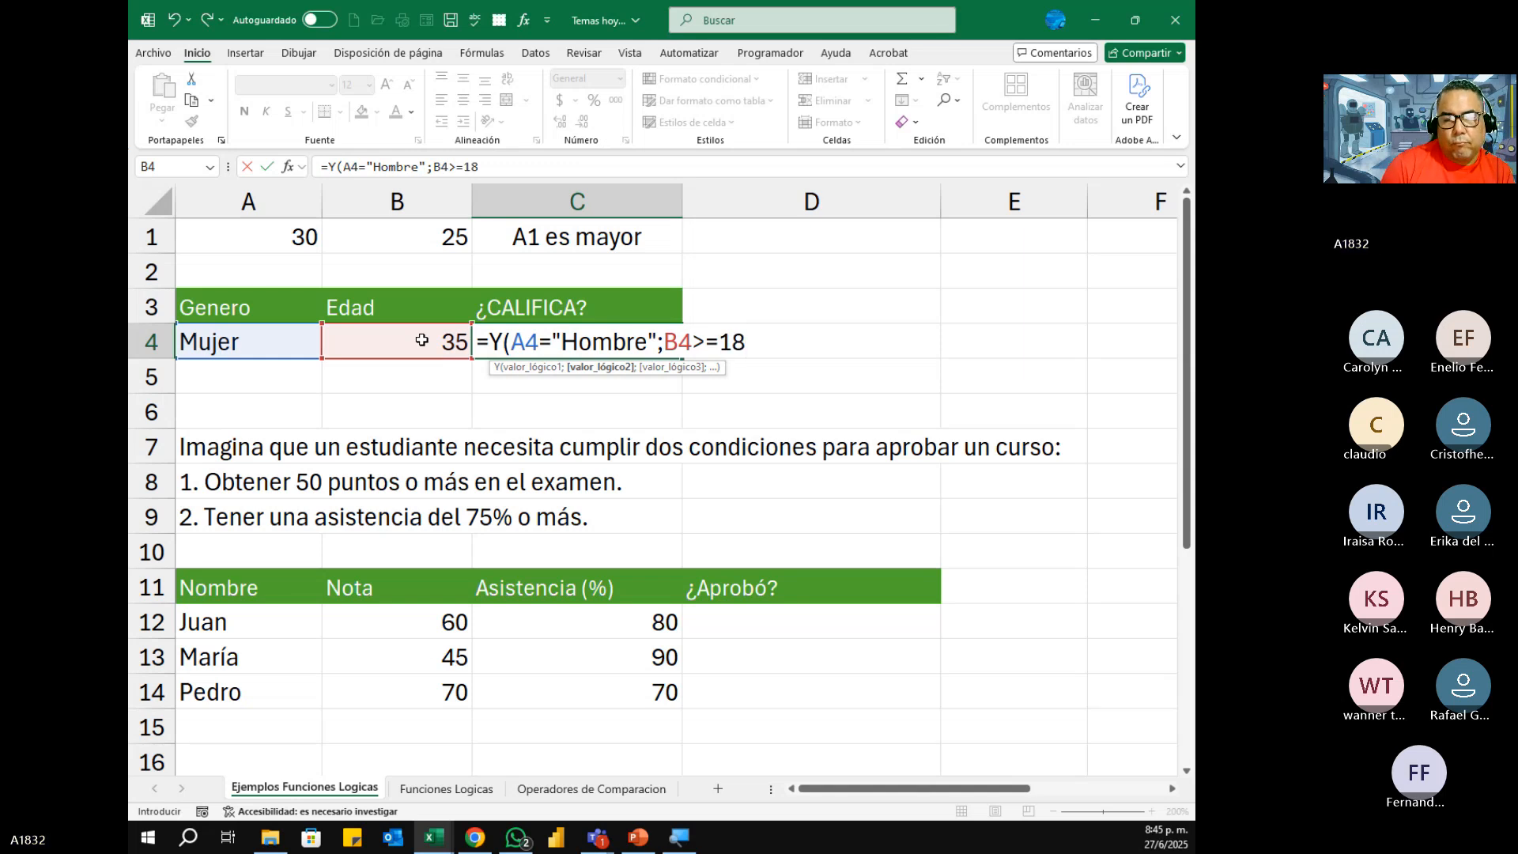
text())
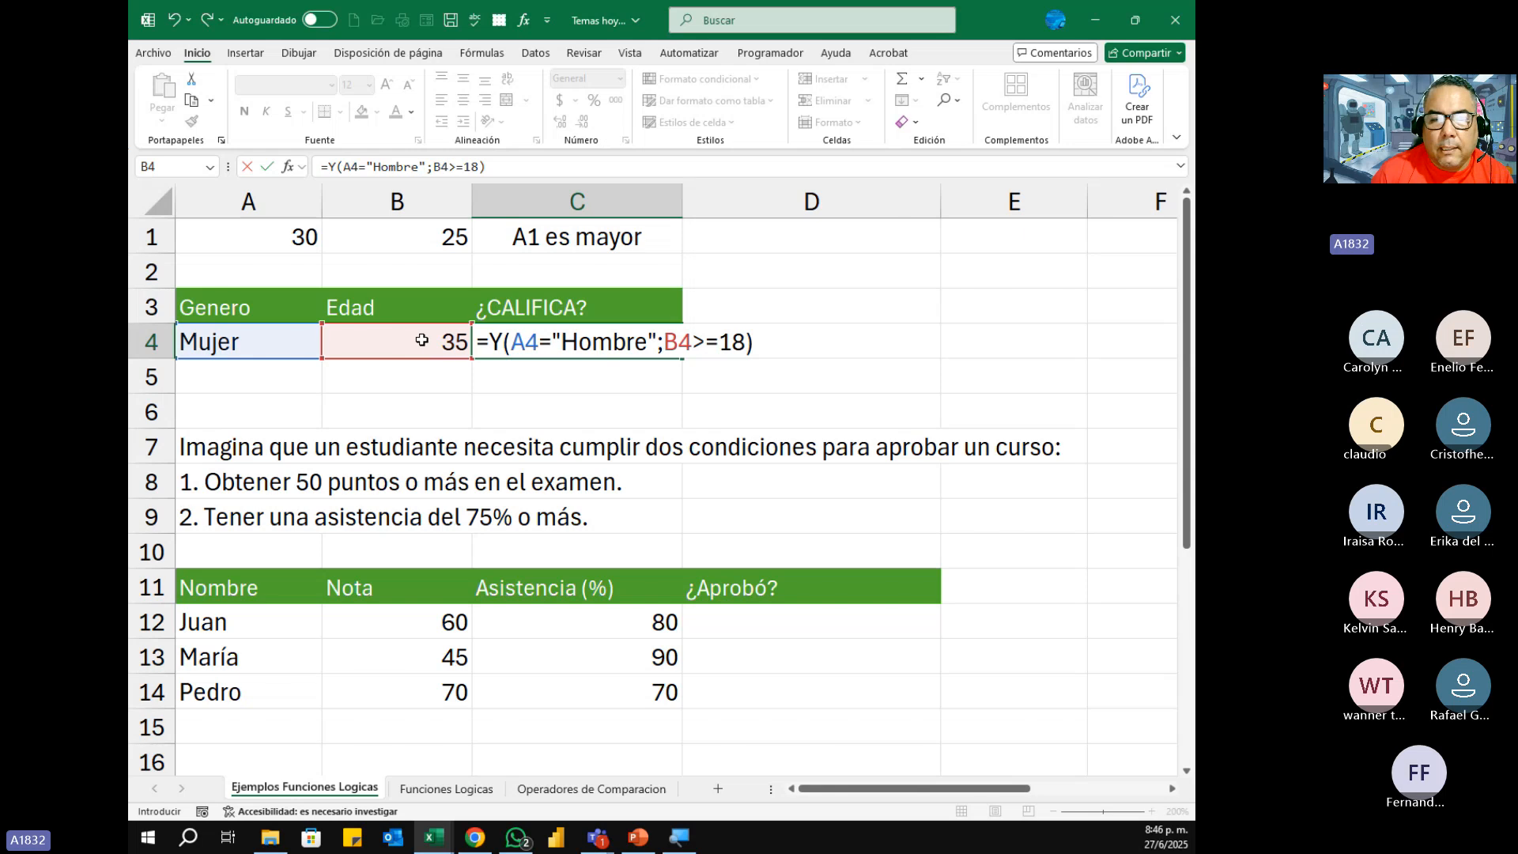
key(Return)
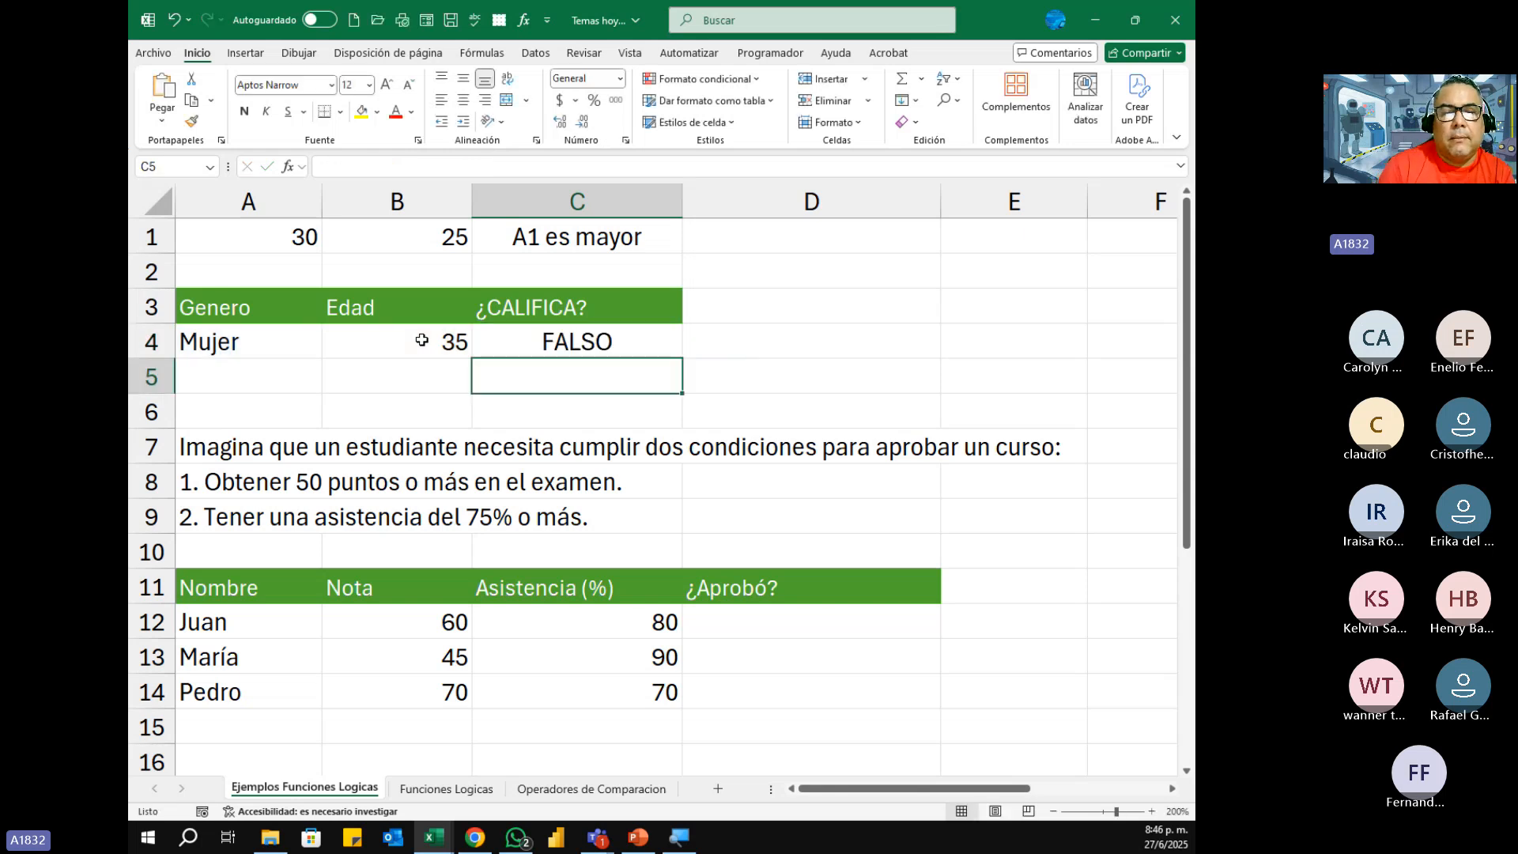
Step: Change the Genero value in A4 to Hombre and check the Y formula in C4
key(Up)
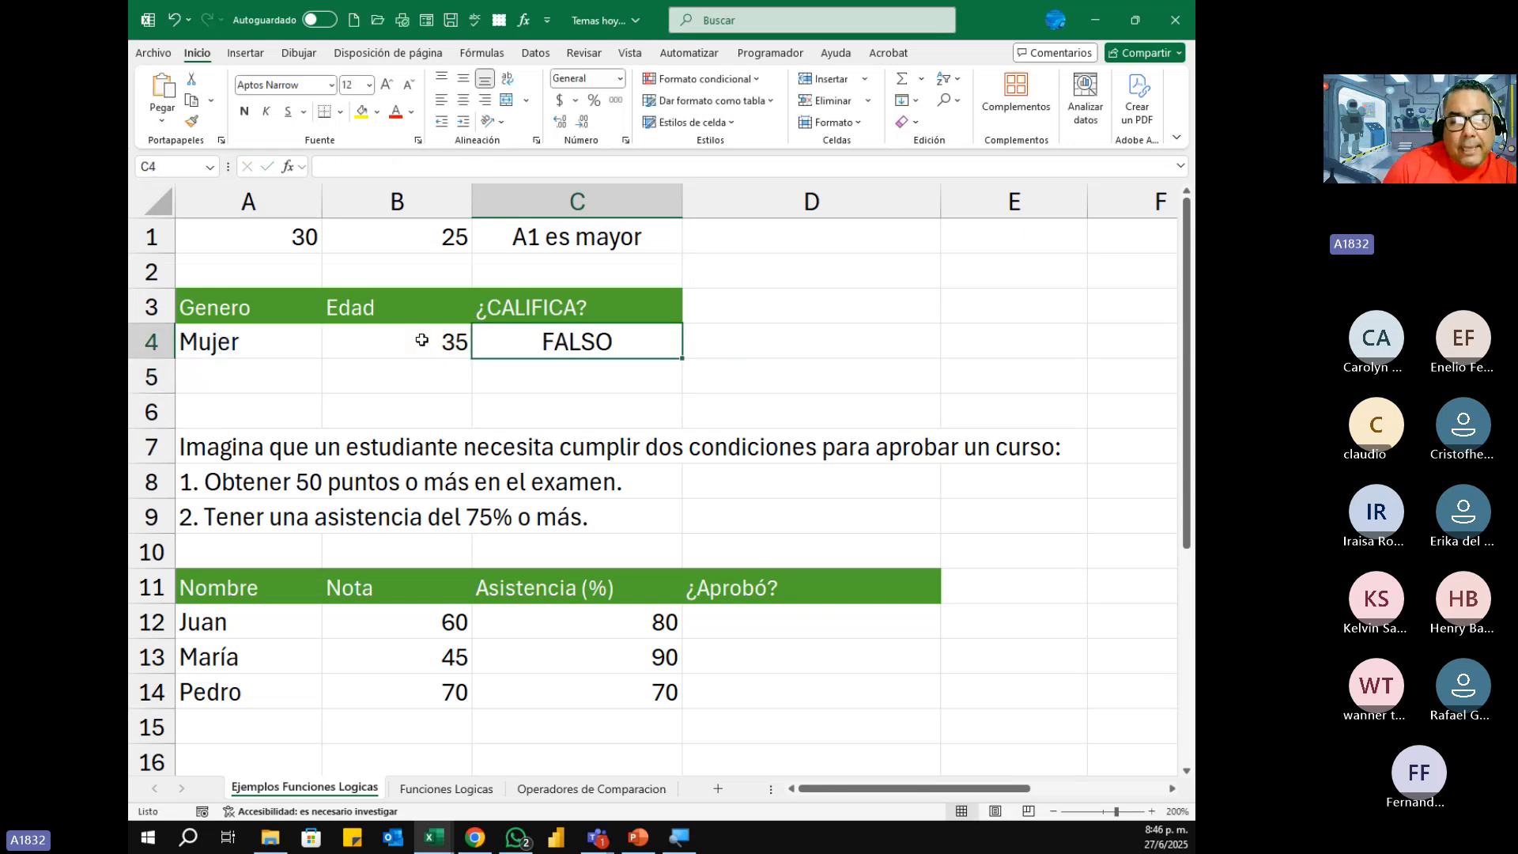
key(Left)
key(Left)
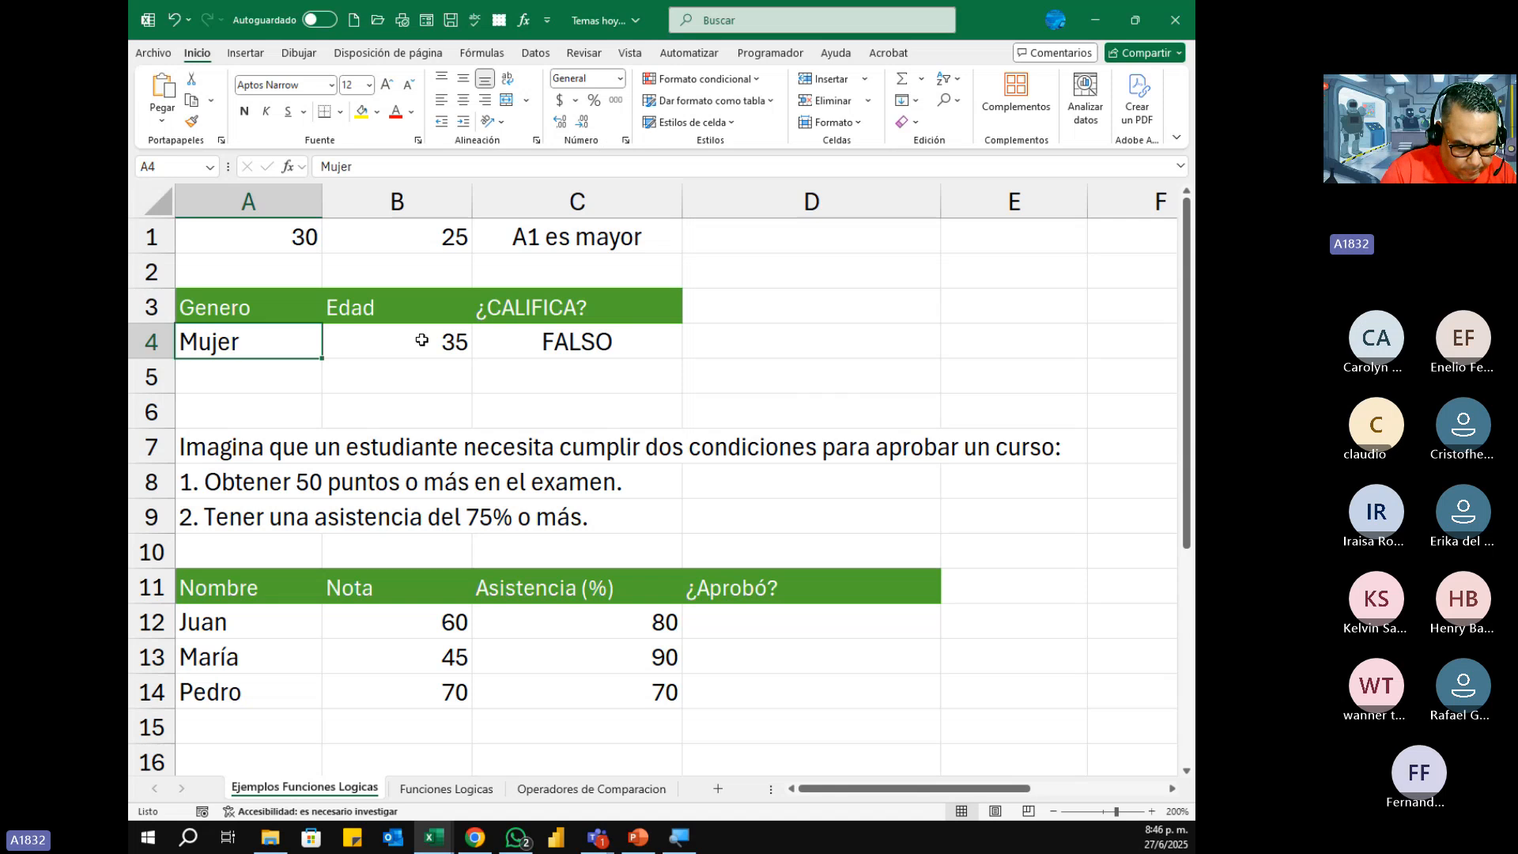
text(Hom)
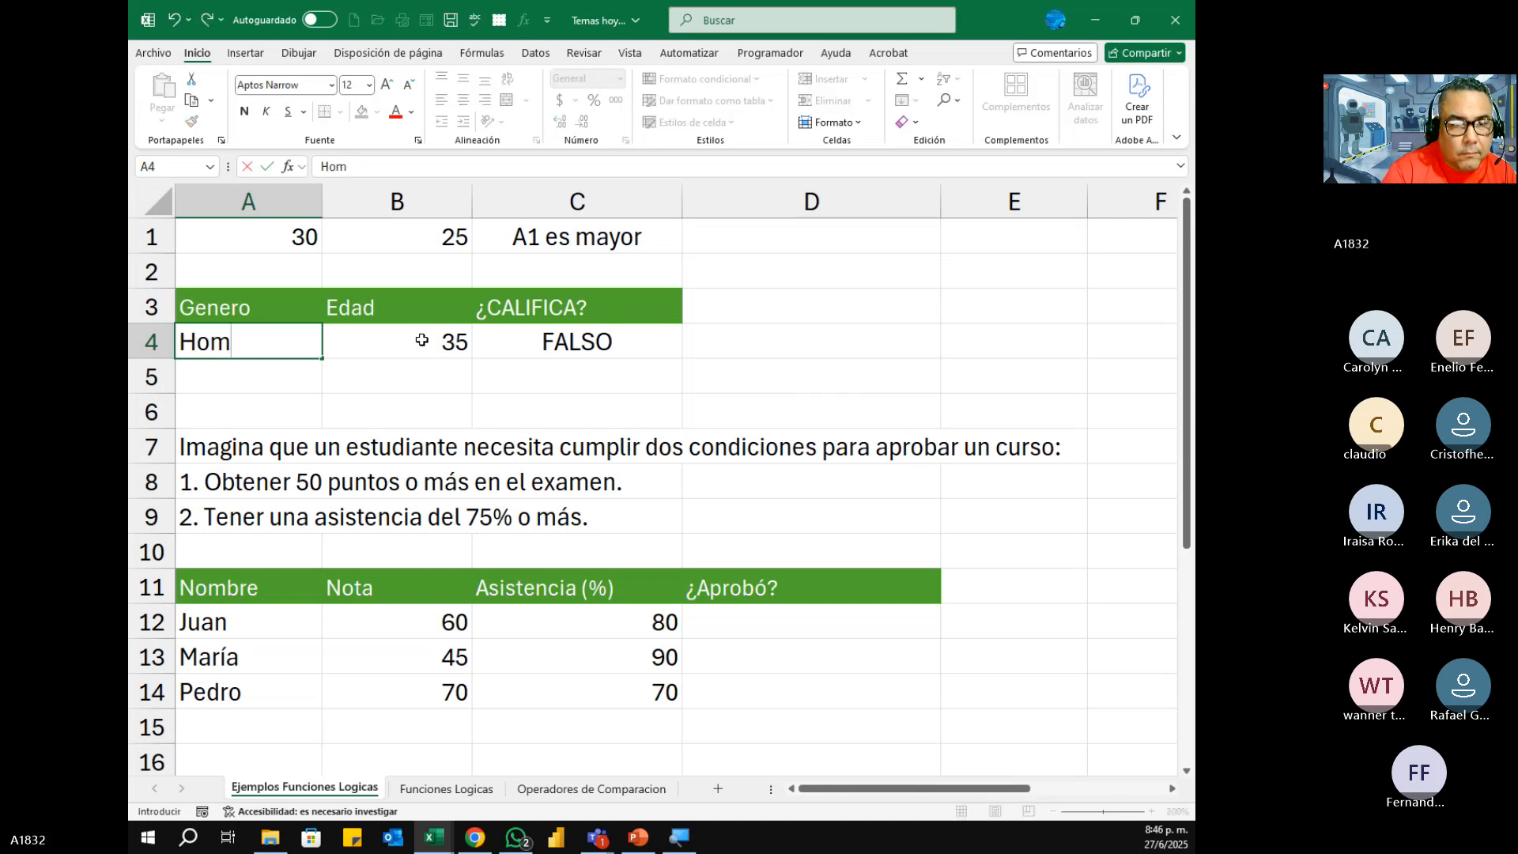
text(bre)
key(Return)
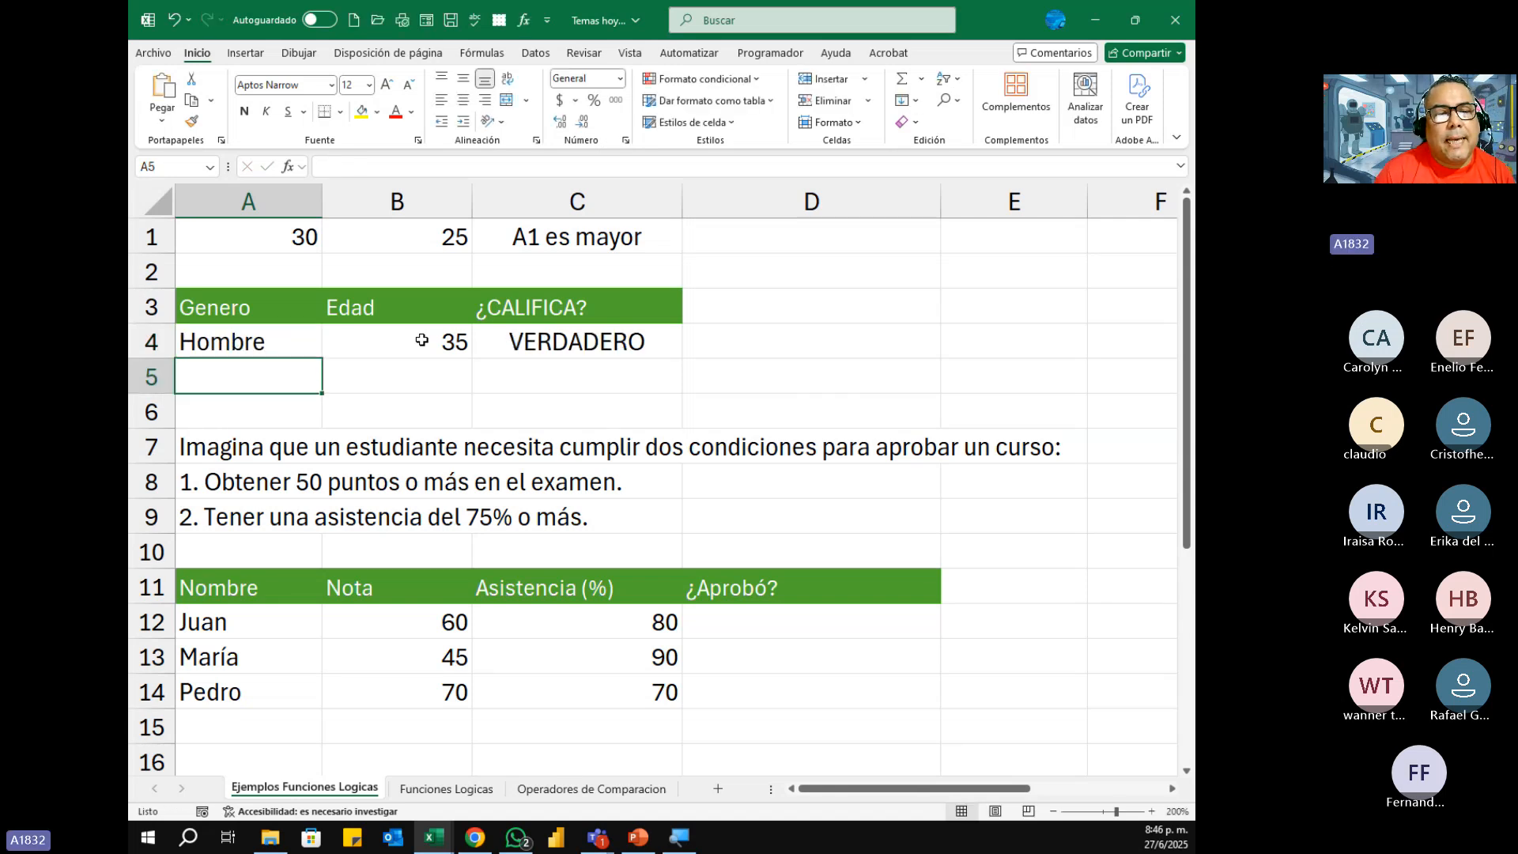
key(Up)
key(Right)
key(Right)
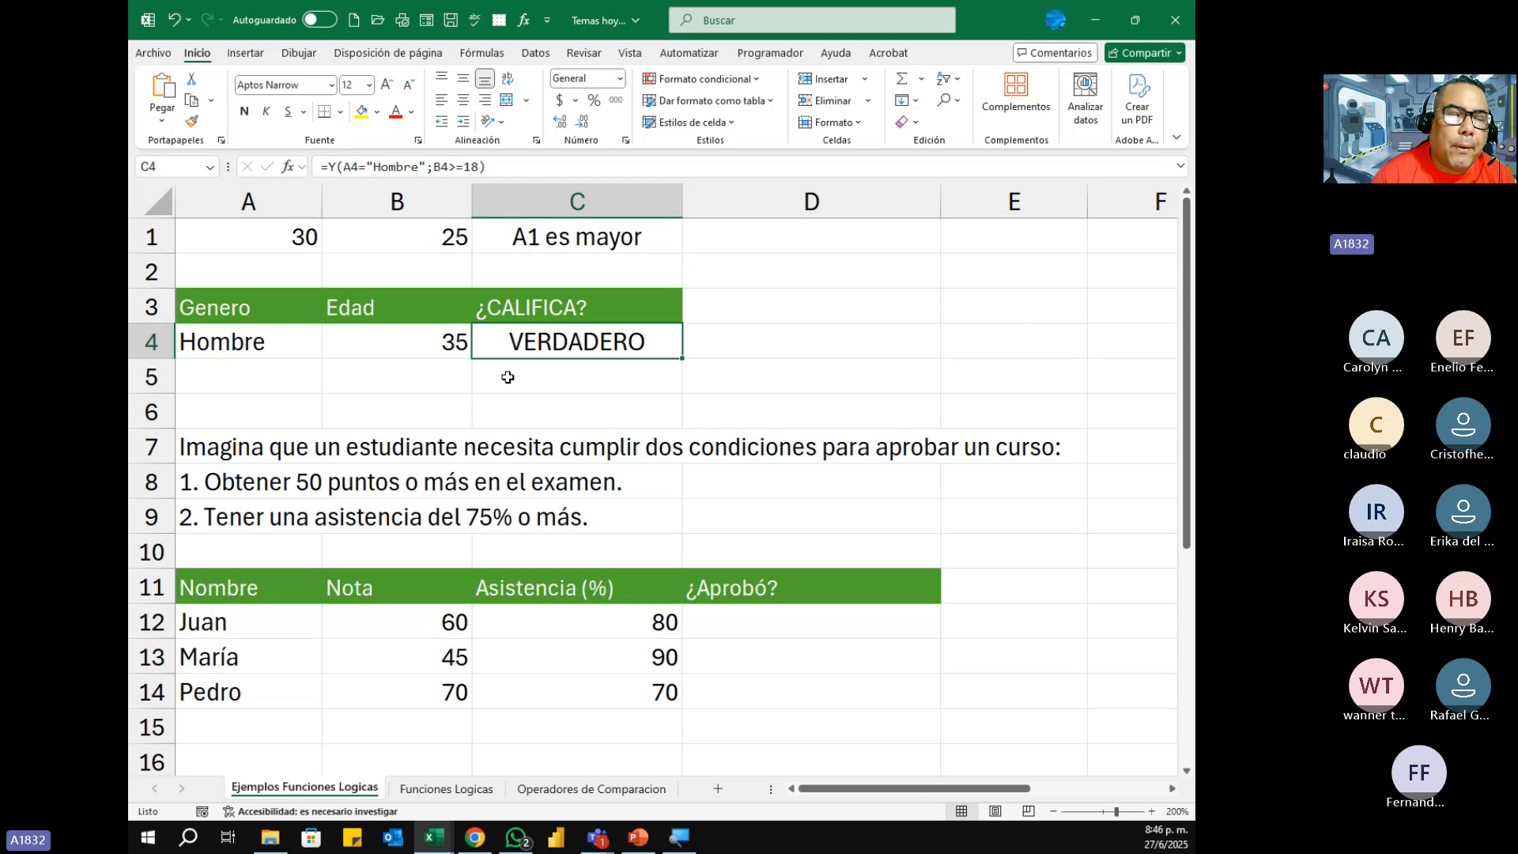
Step: Set the Edad value in B4 to 17 and compare A4 and B4 with the result in C4
click(249, 344)
click(412, 346)
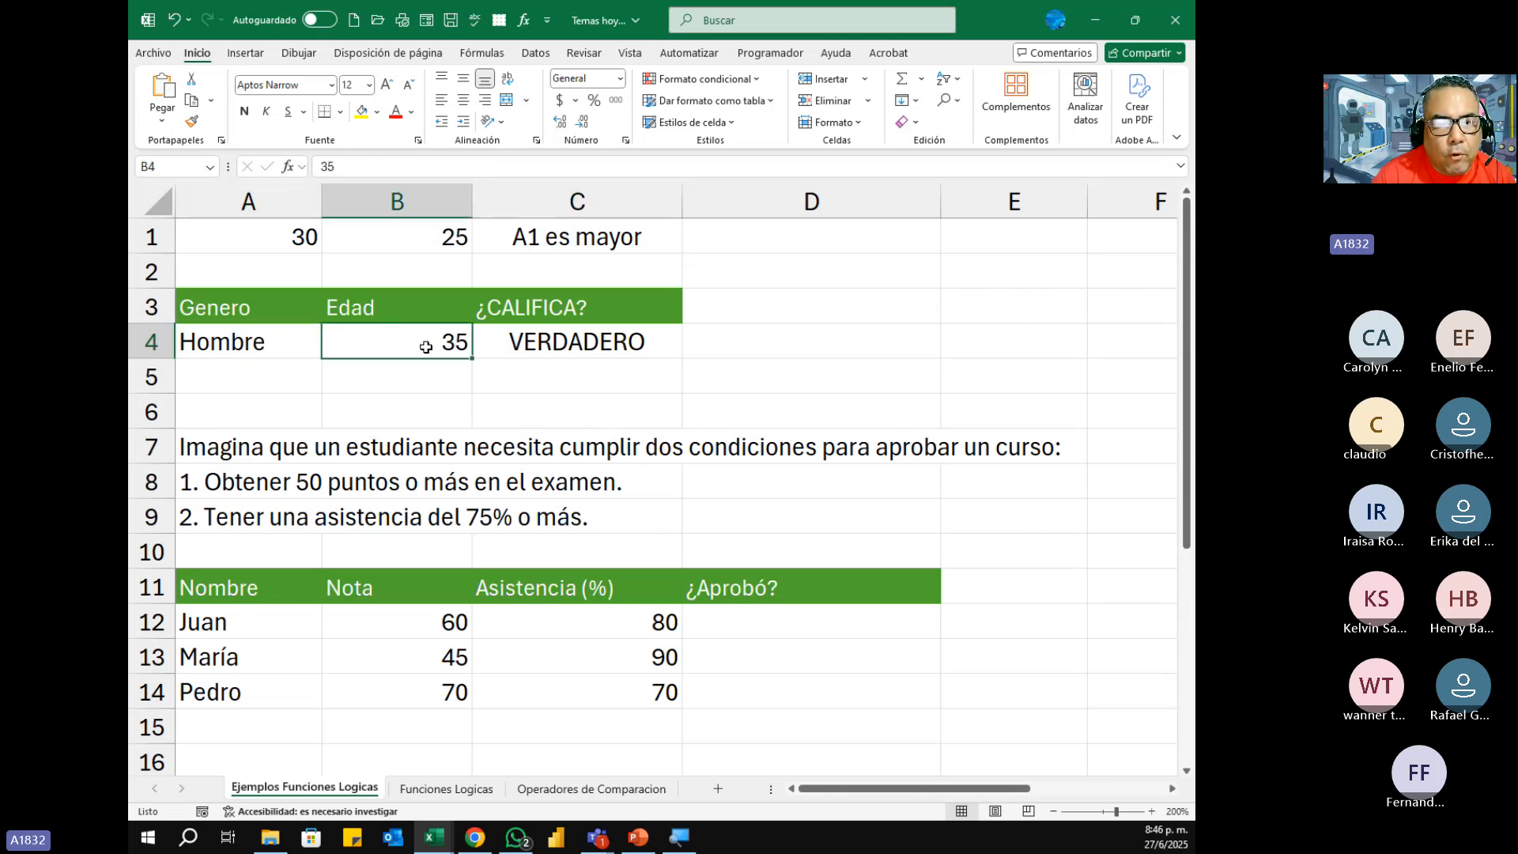
click(278, 345)
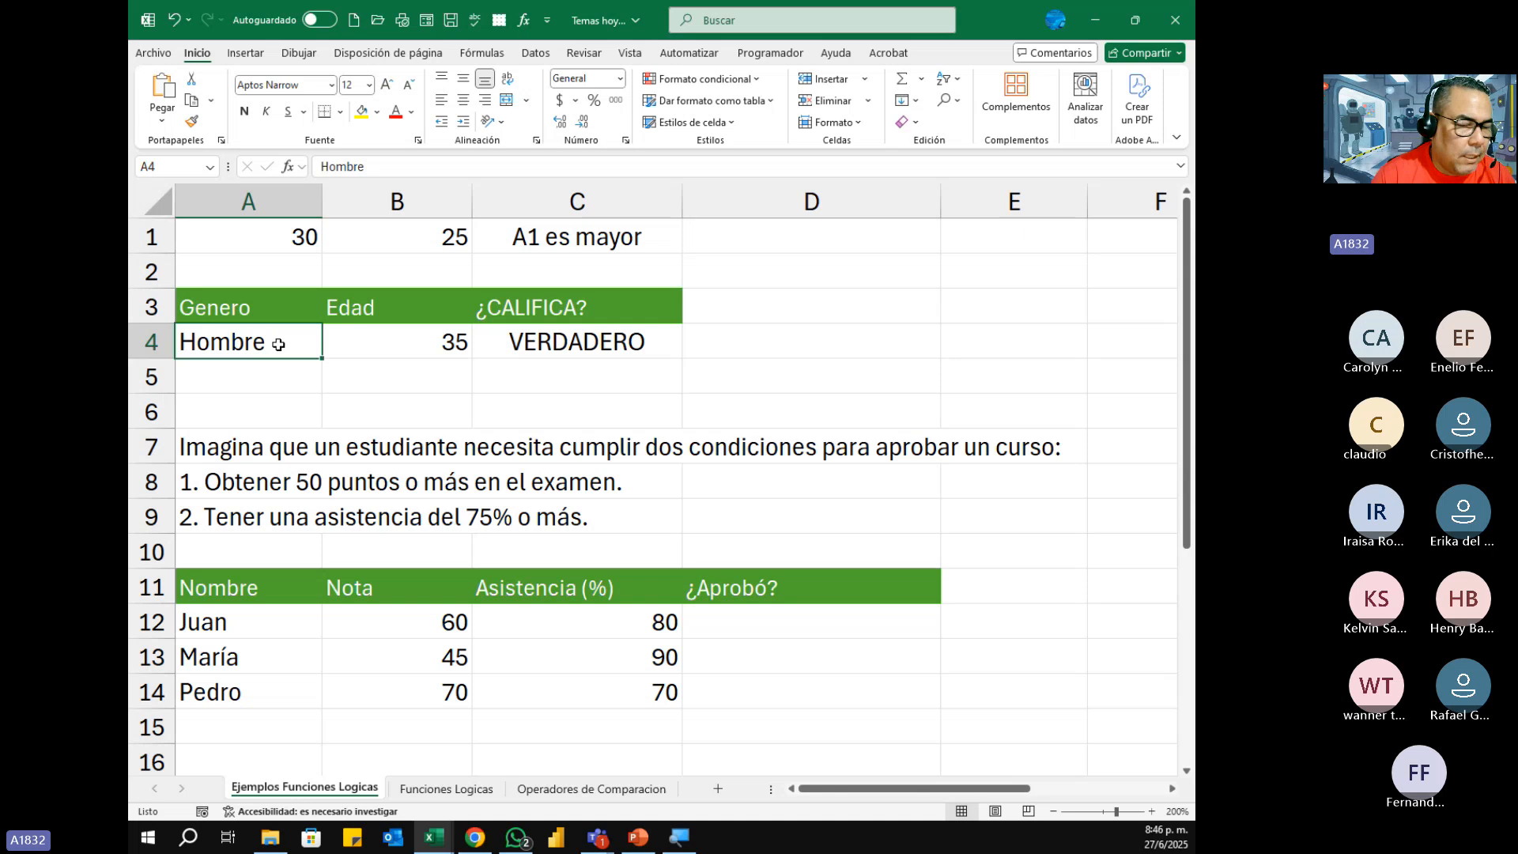
click(367, 340)
double_click(368, 340)
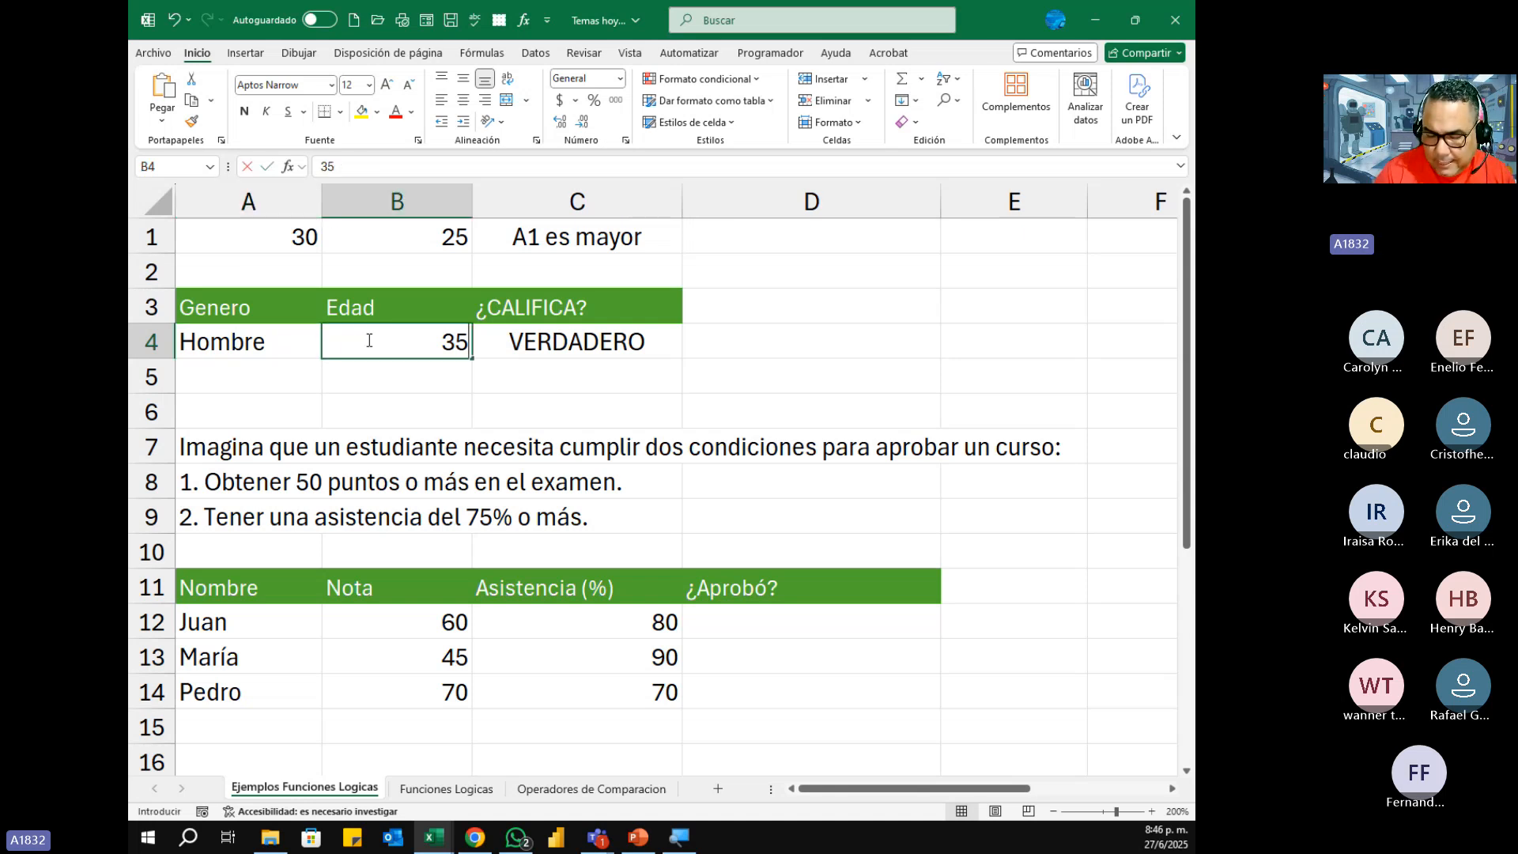
key(BackSpace)
key(BackSpace)
text(17)
key(Return)
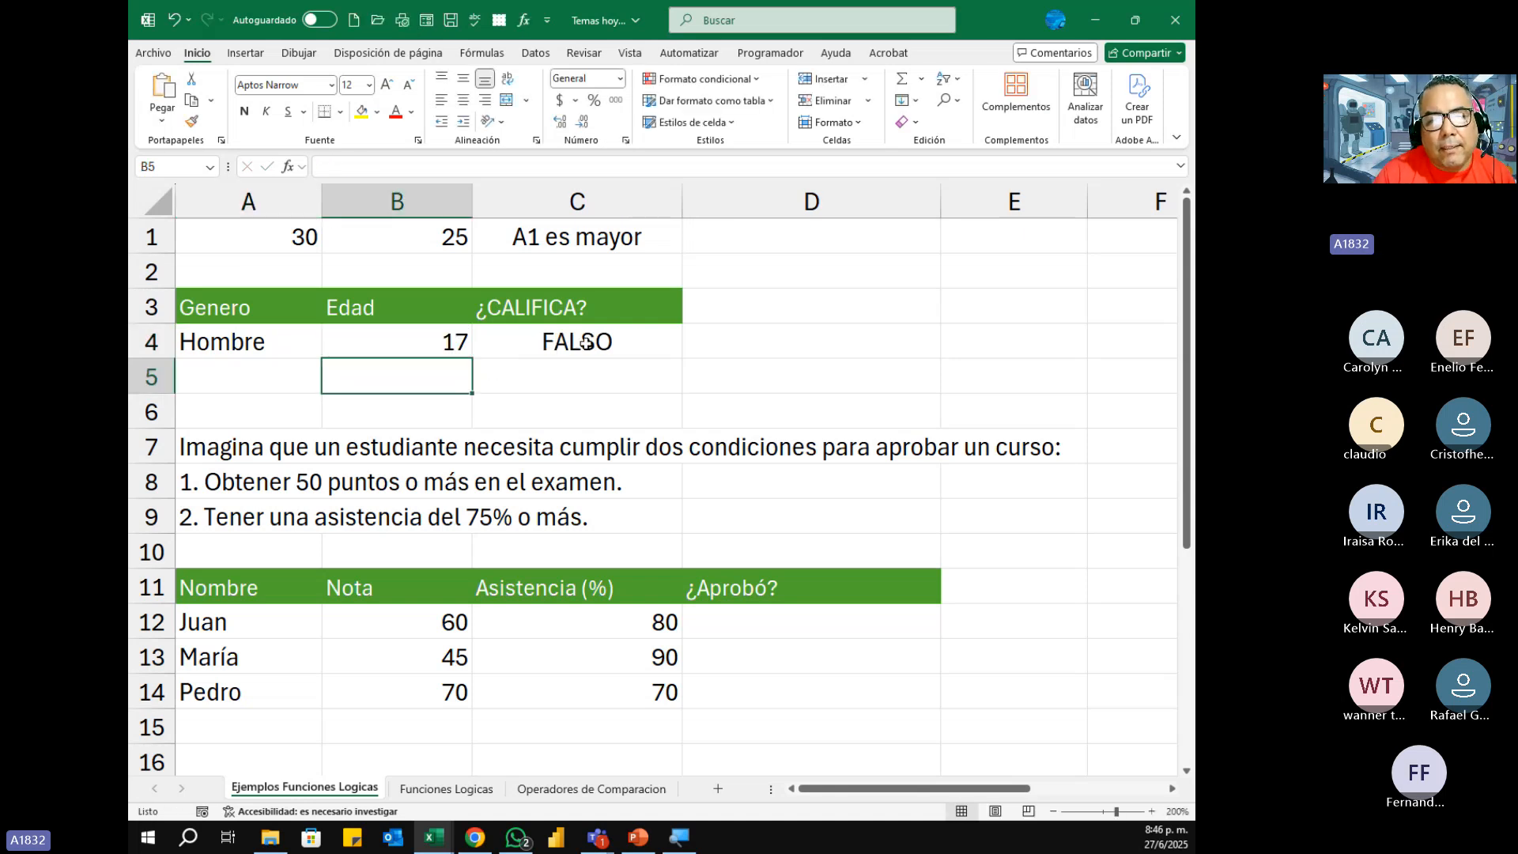
click(585, 340)
click(234, 346)
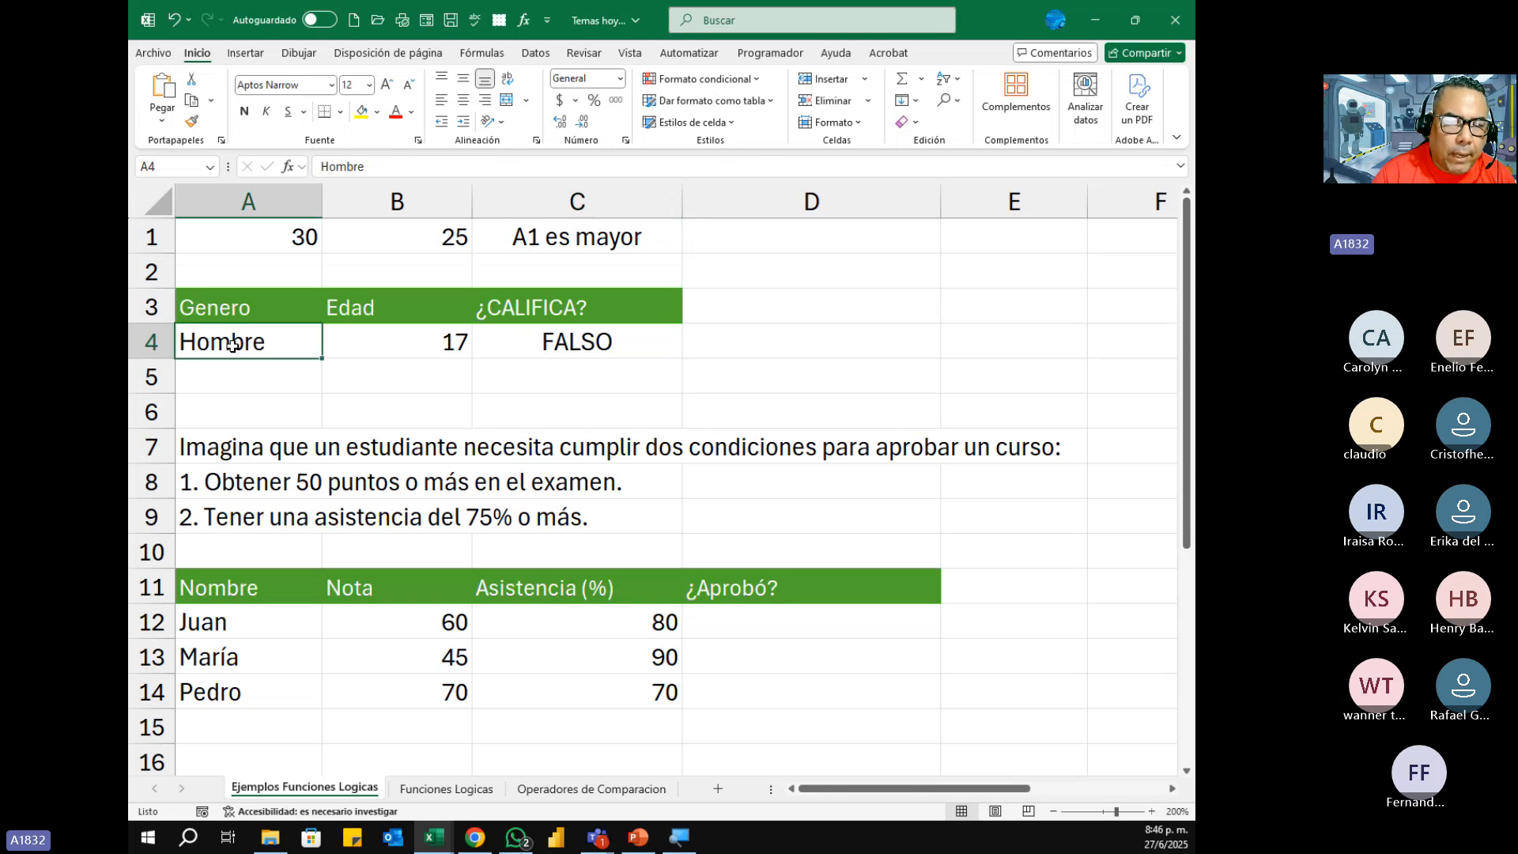
click(398, 336)
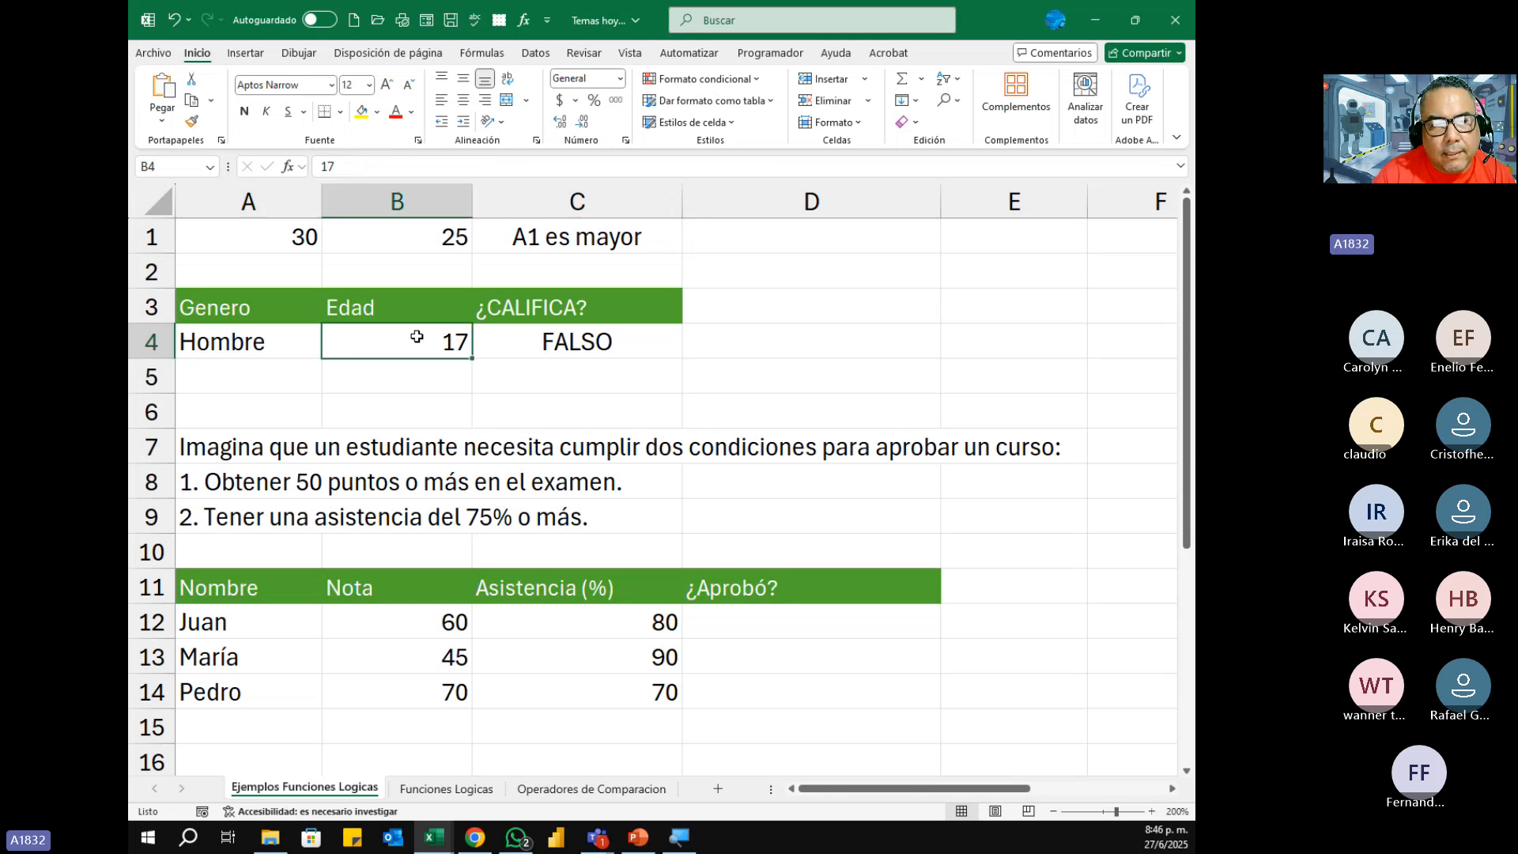
Step: Wrap C4's Y formula in an SI function and enter "SI" as the value if true
click(585, 342)
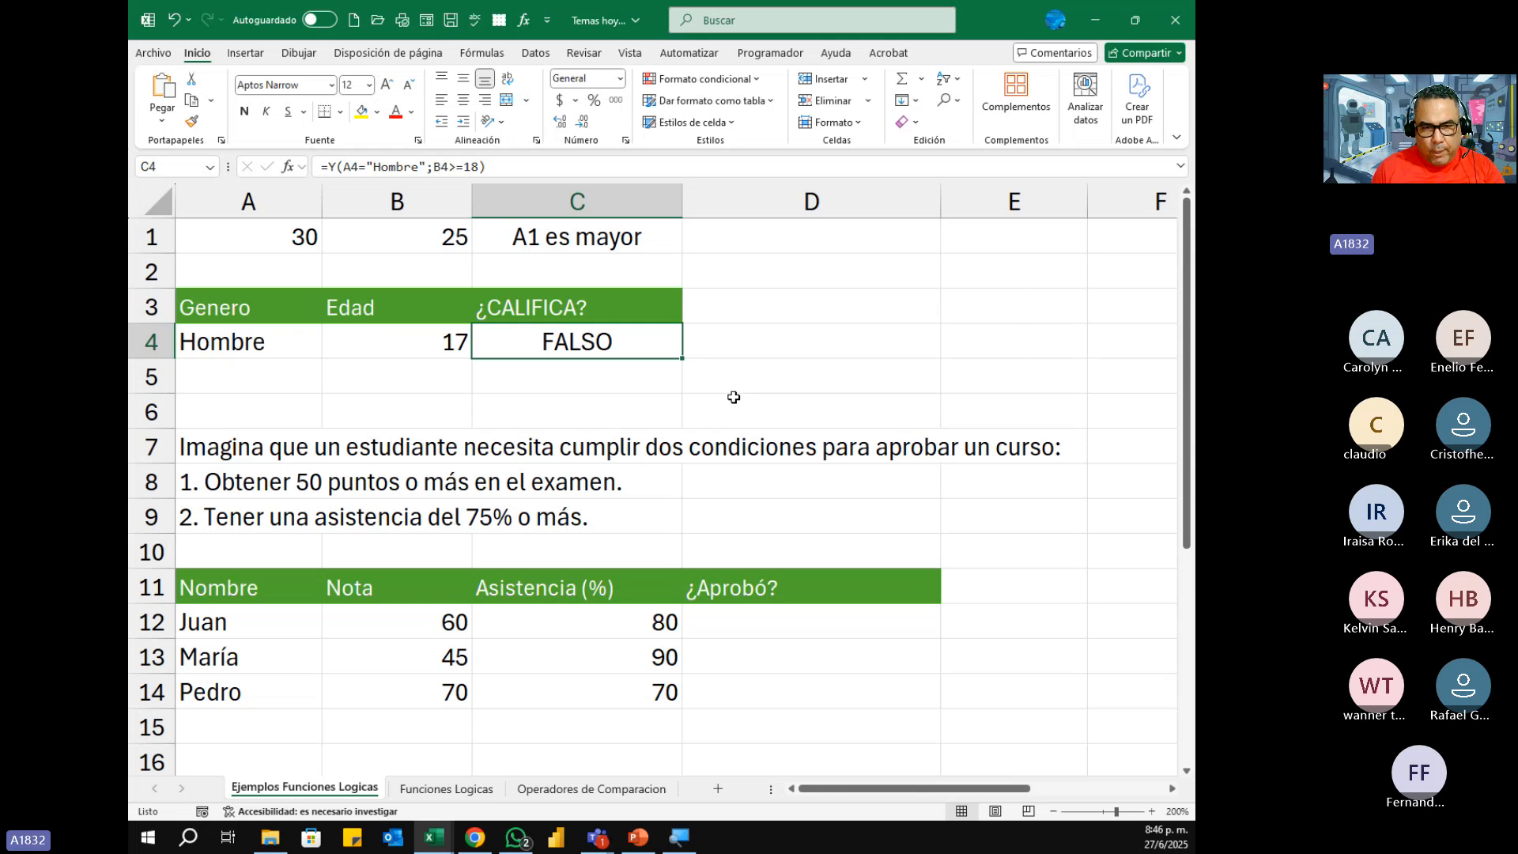
key(F2)
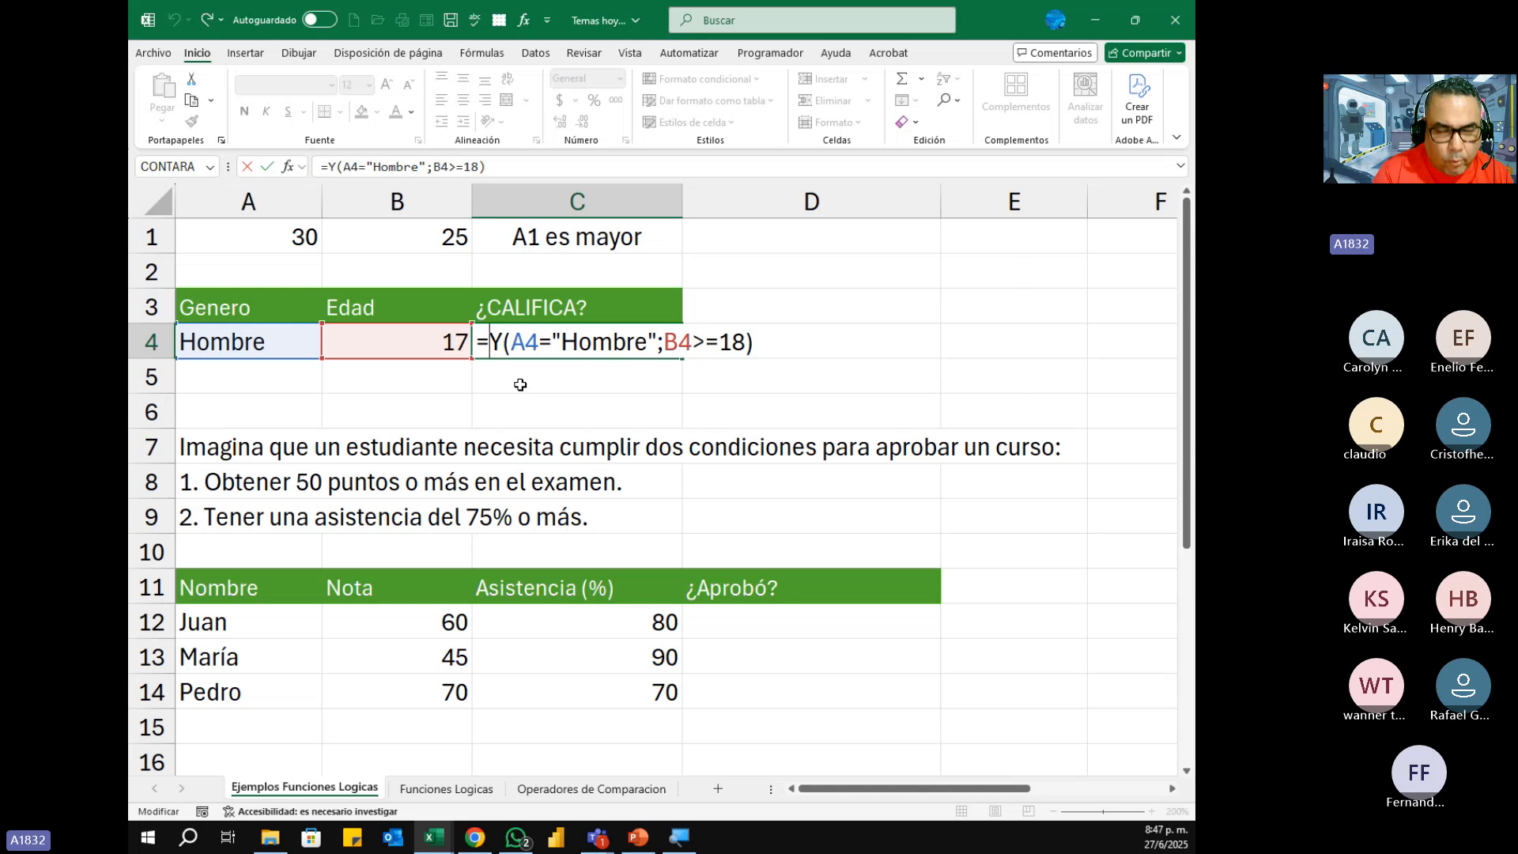
text(si)
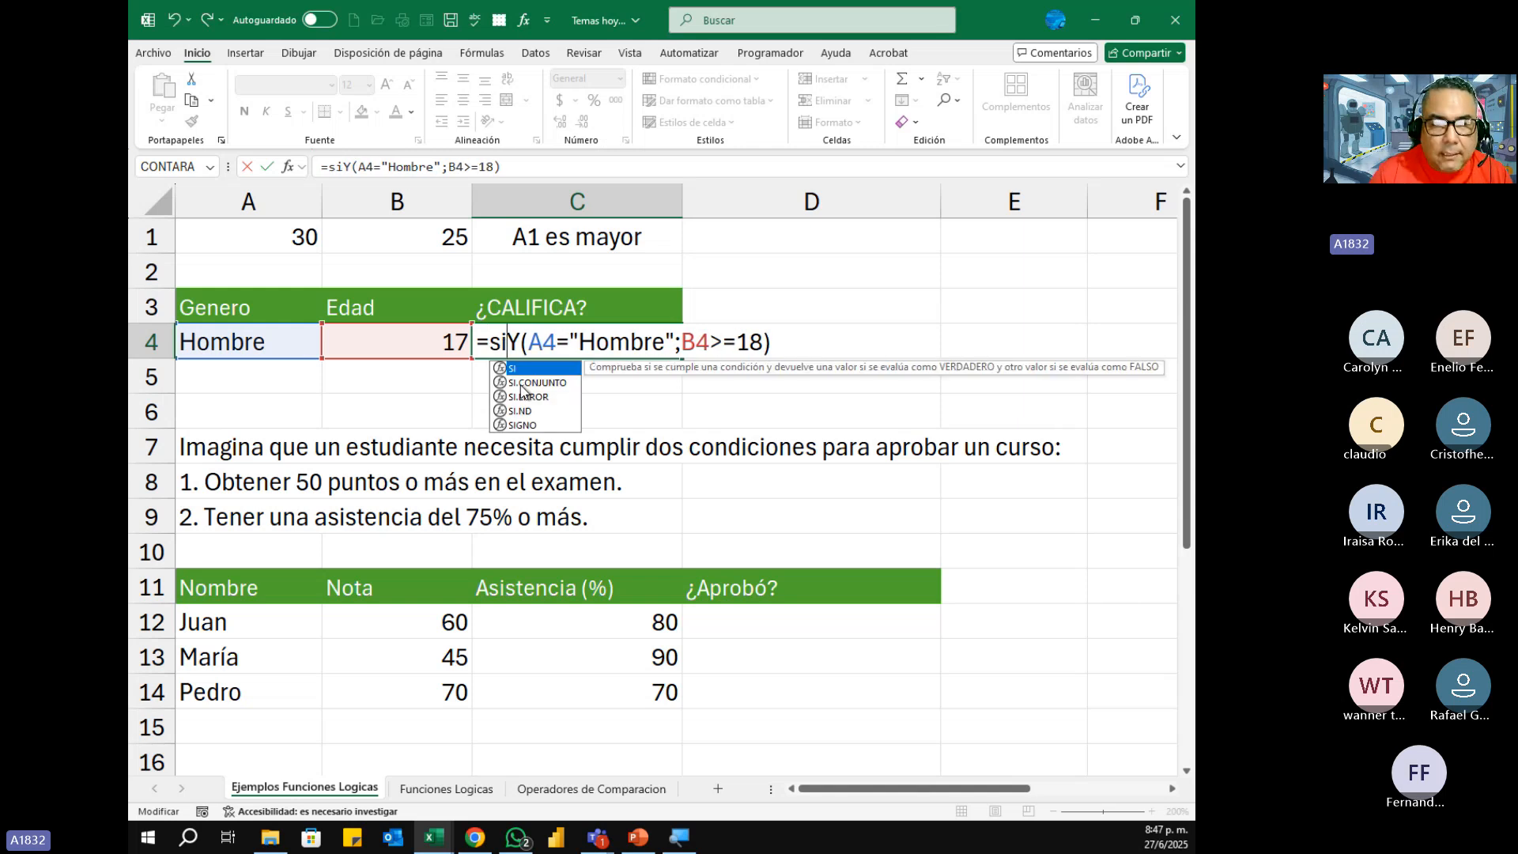
key(Tab)
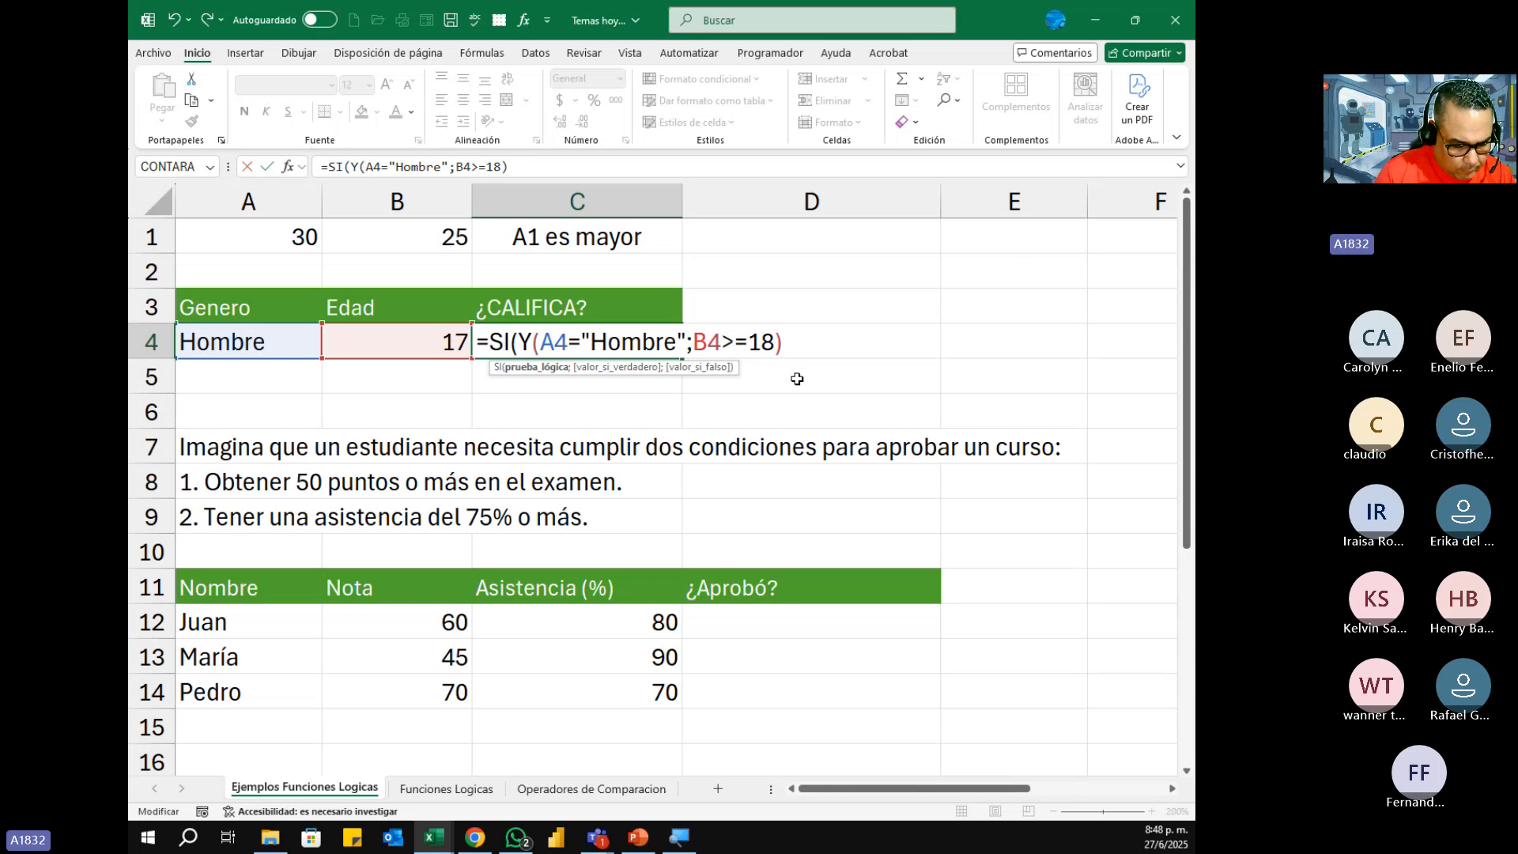
text(;)
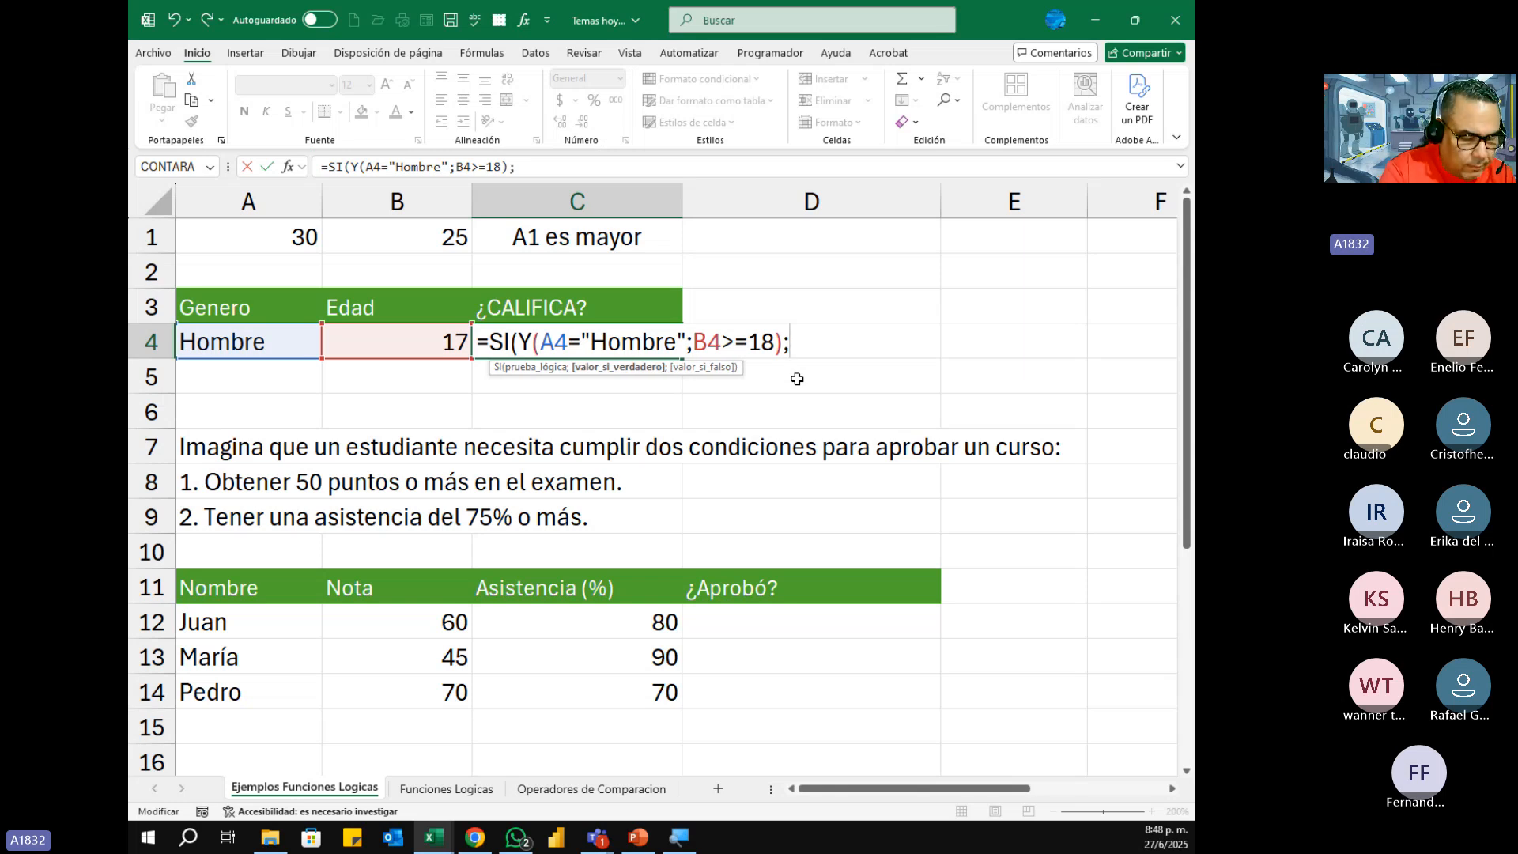
text( ")
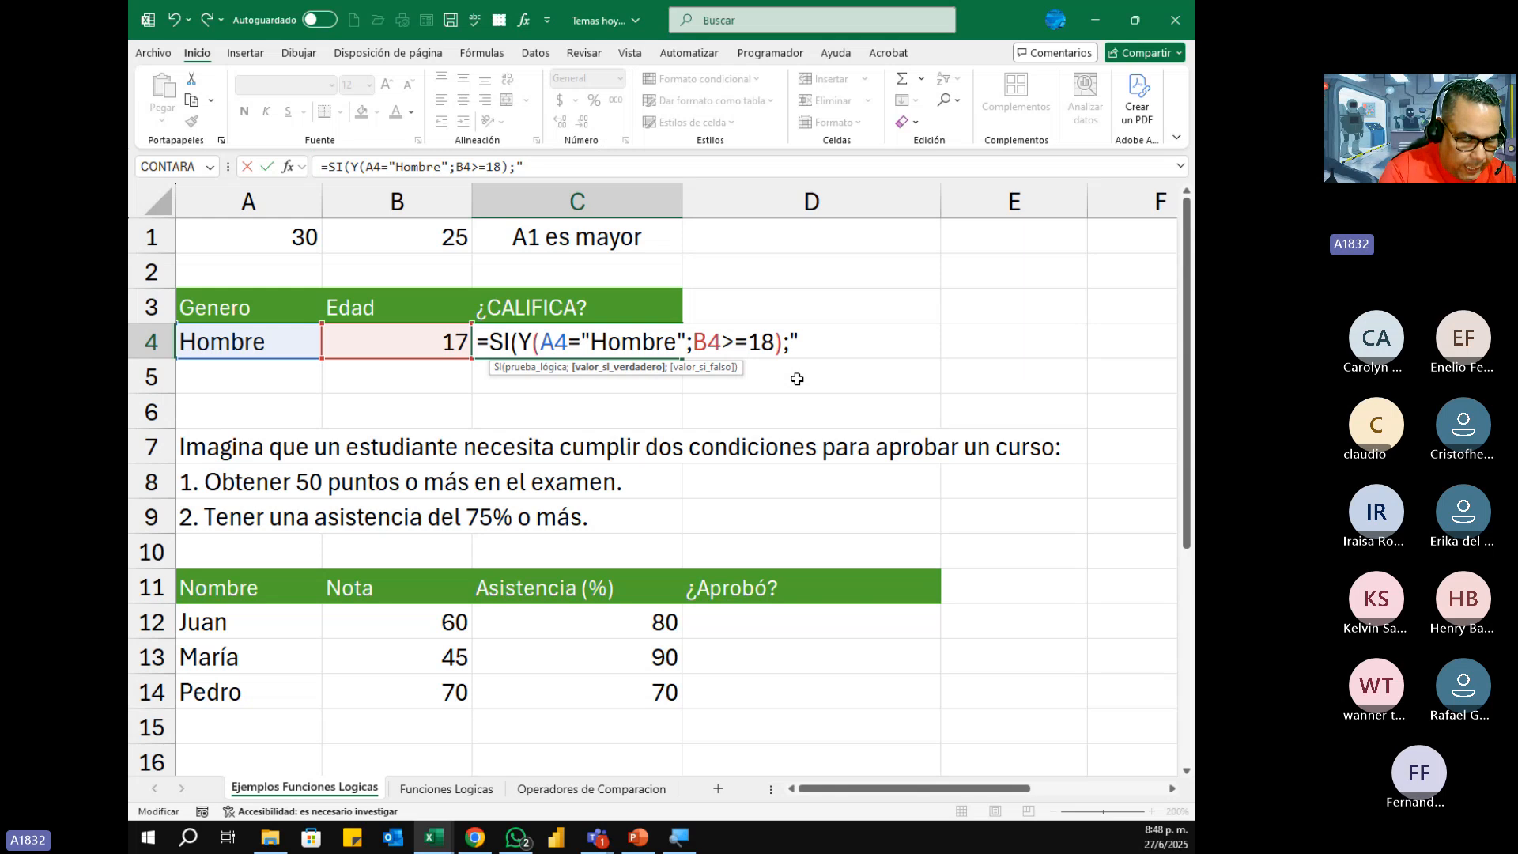
text(S)
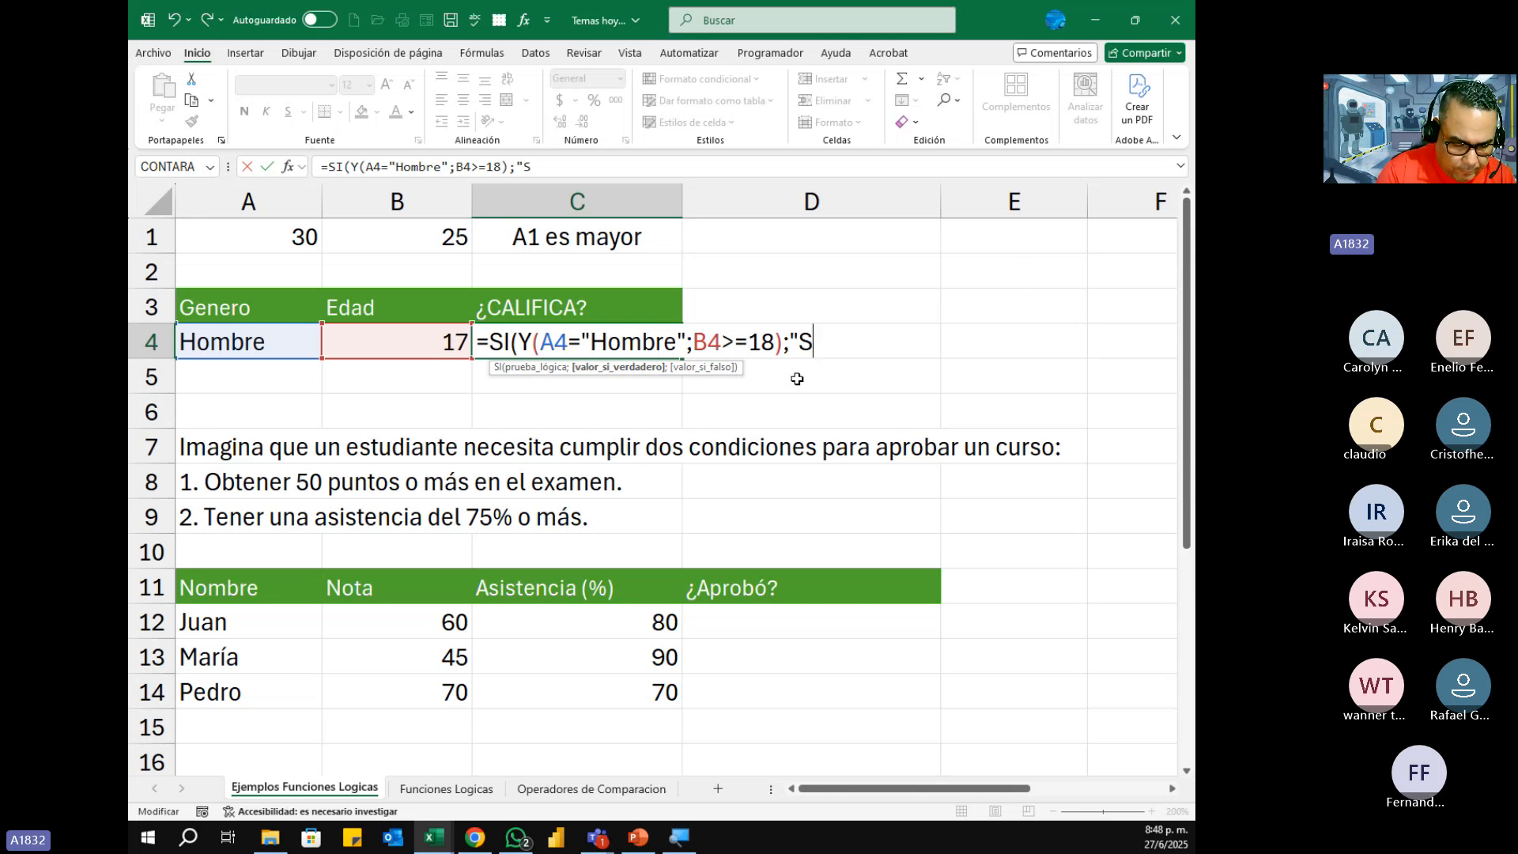
text(I)
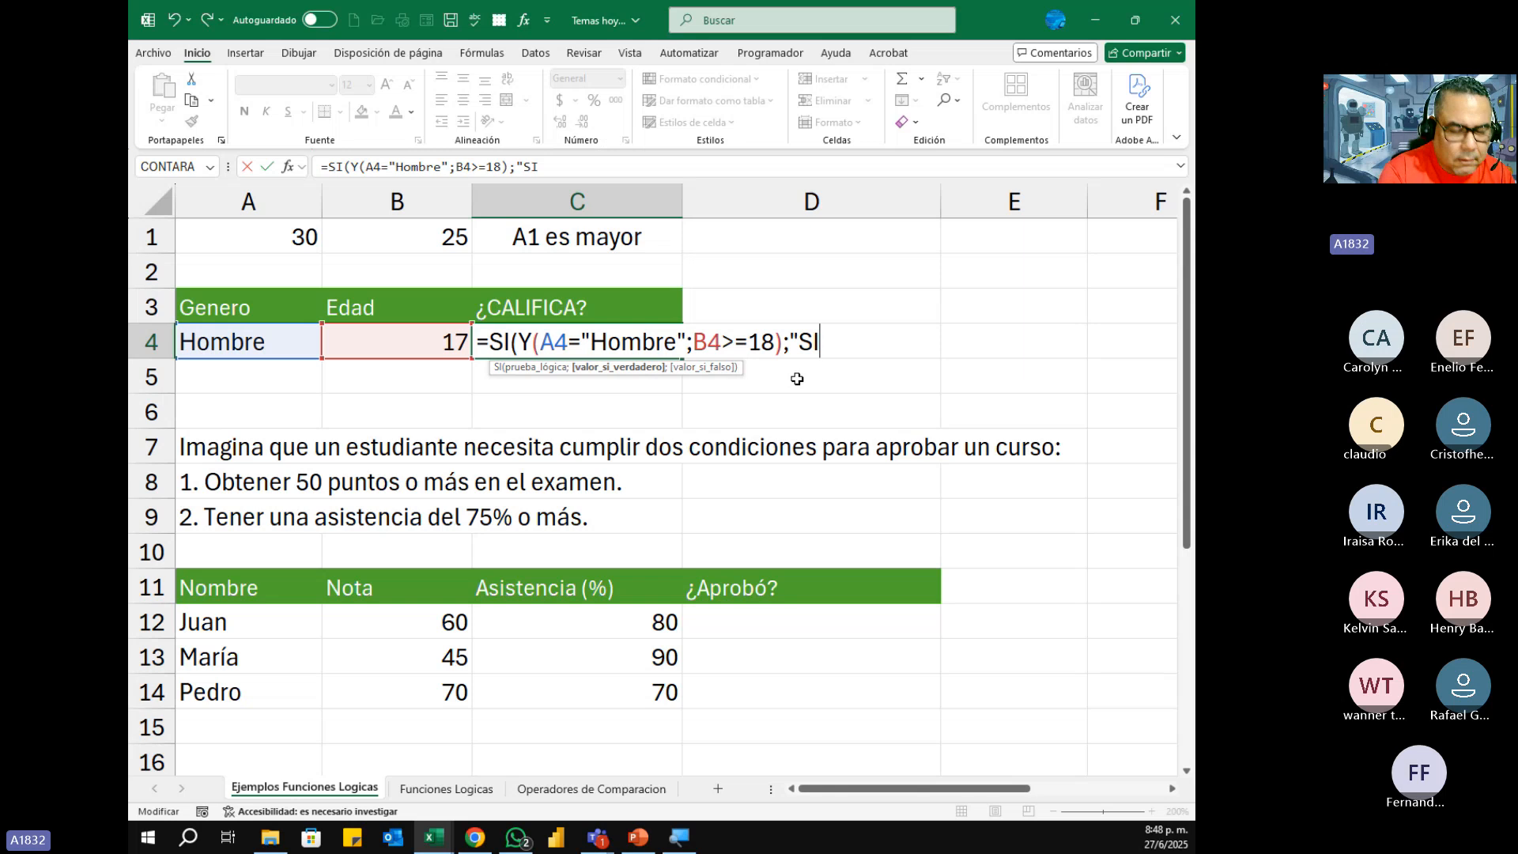
text(")
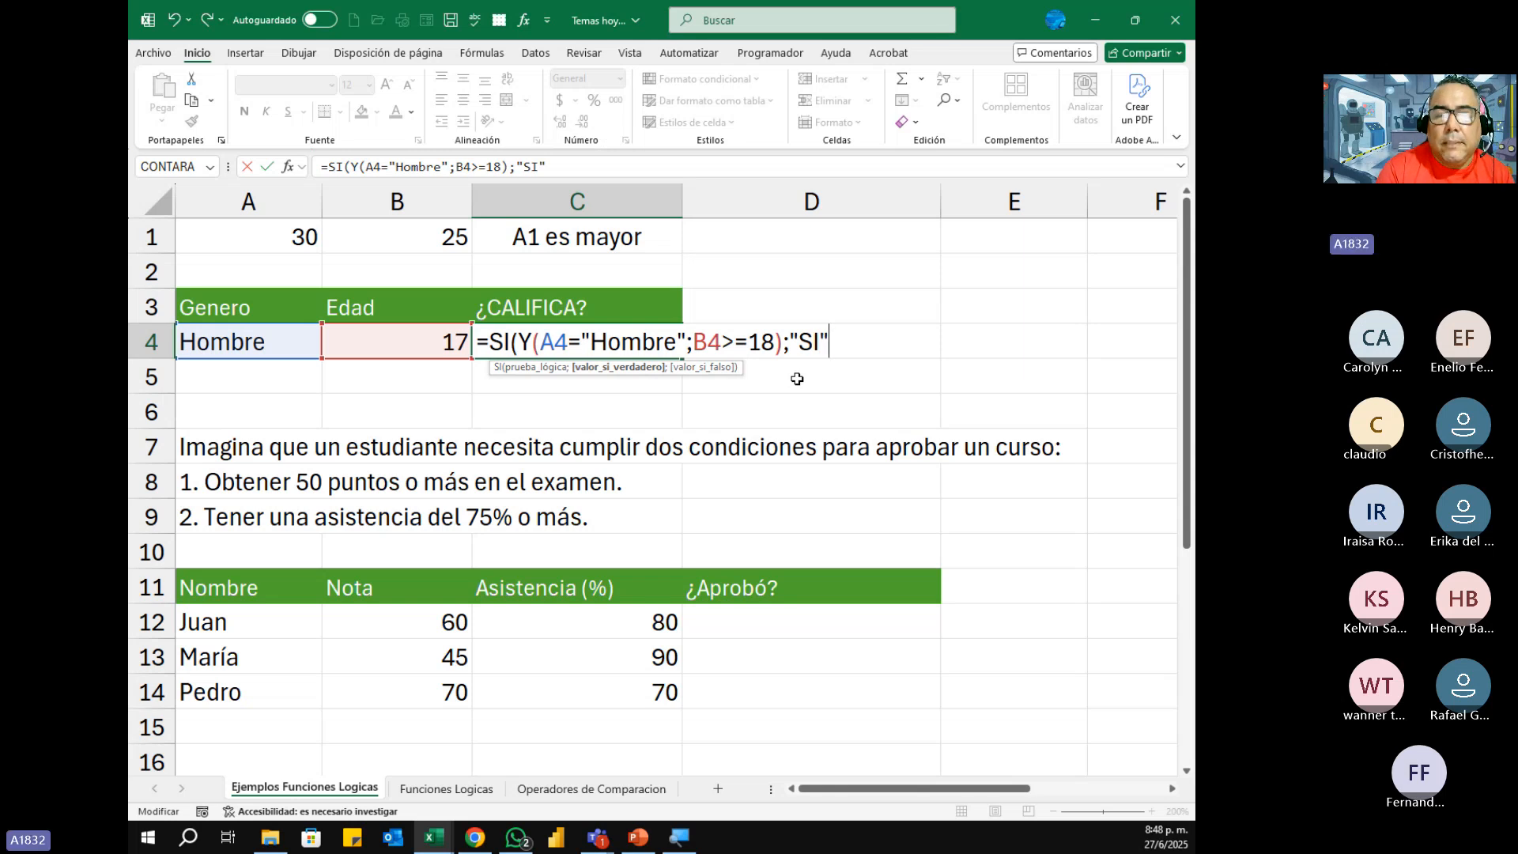
text(;)
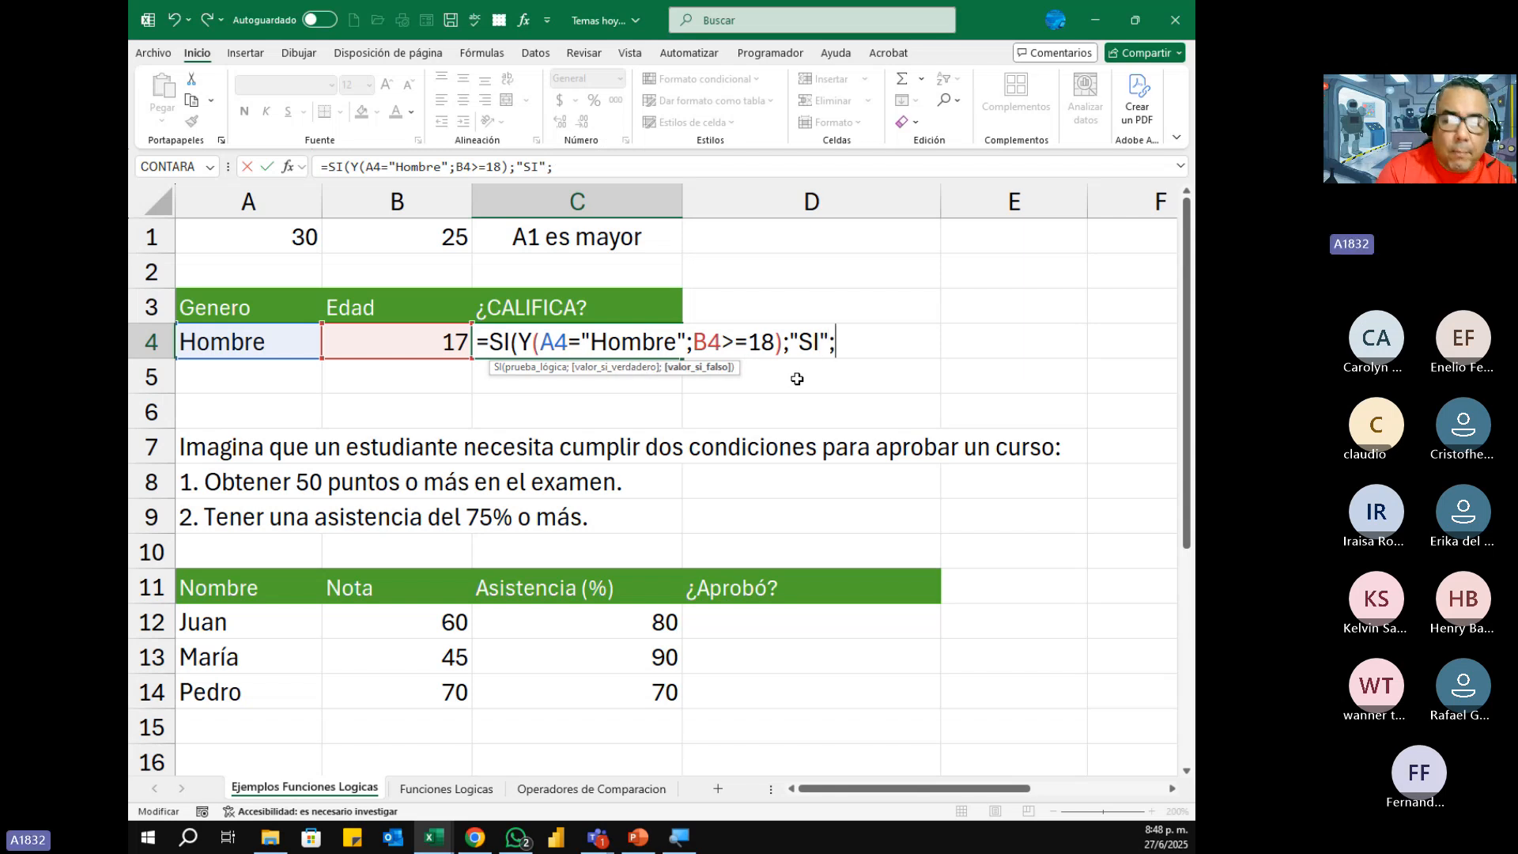
text(")
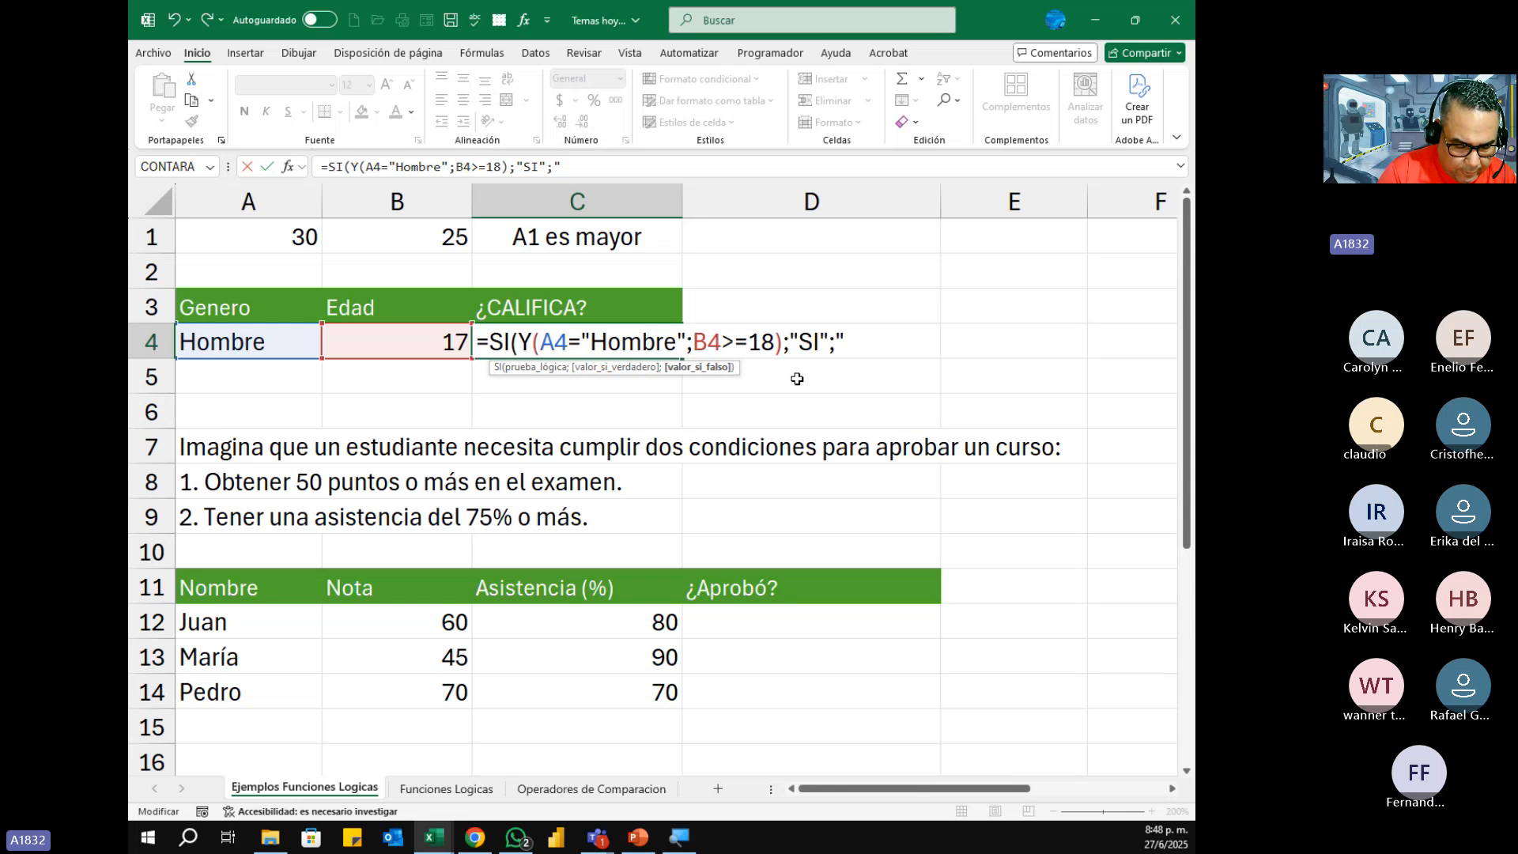
text(NO")
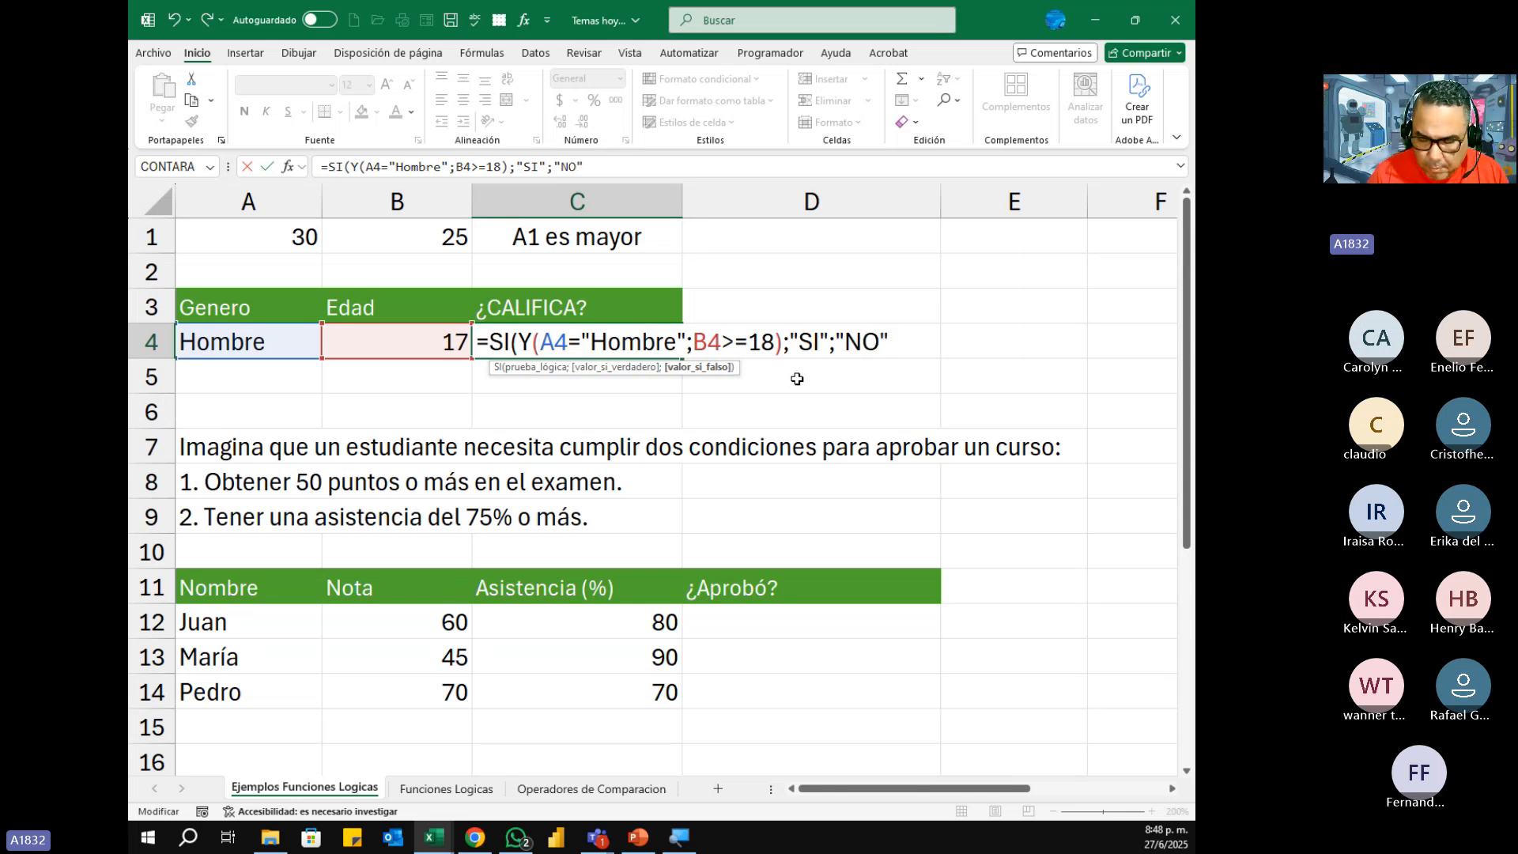
text())
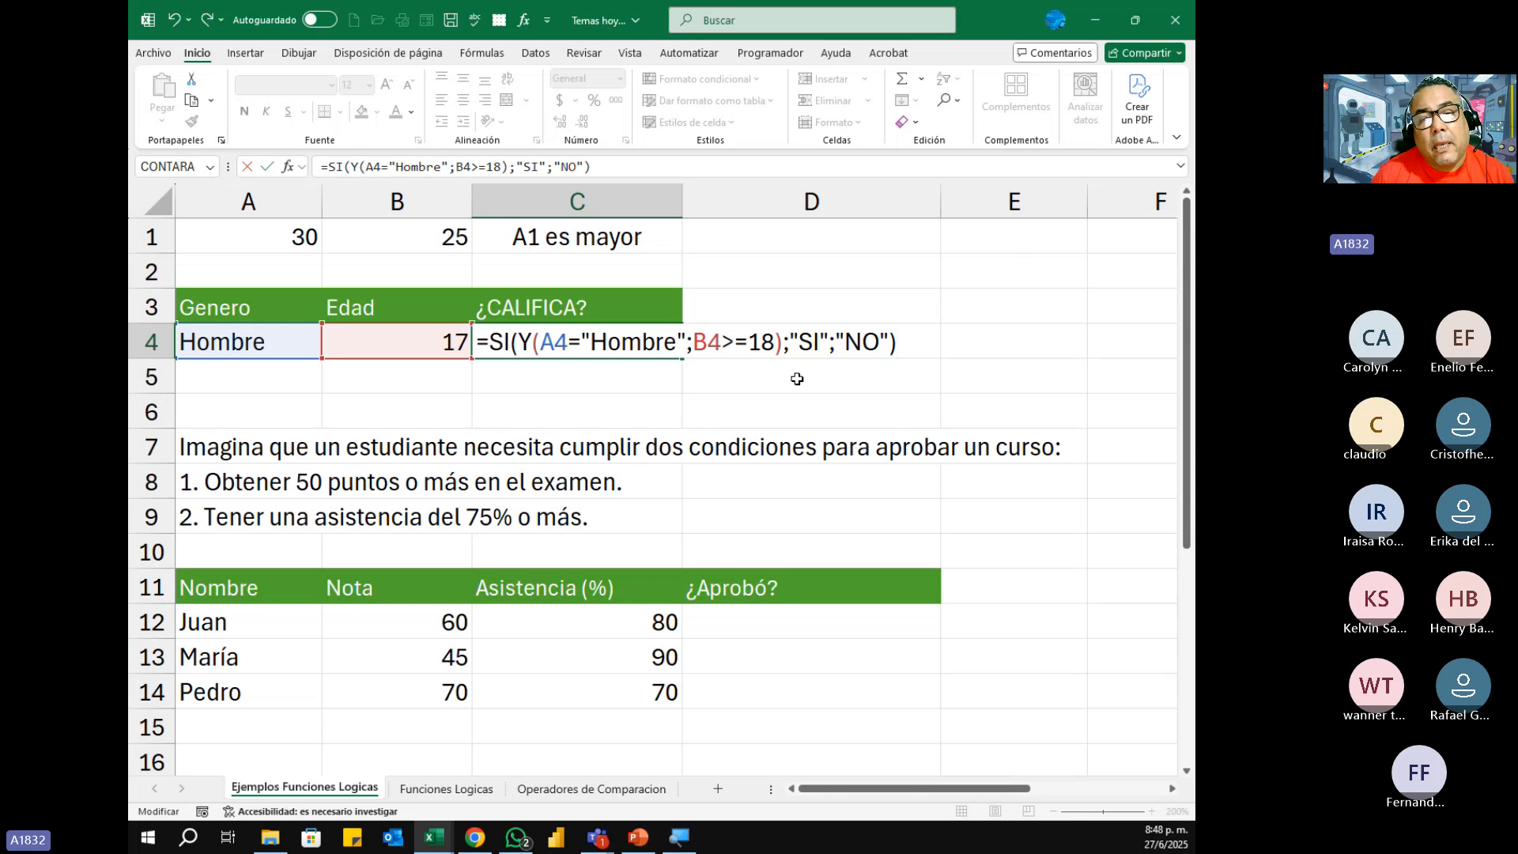
Step: Complete C4's SI formula with "NO" as the value if false and centre the cell's content horizontally
key(Return)
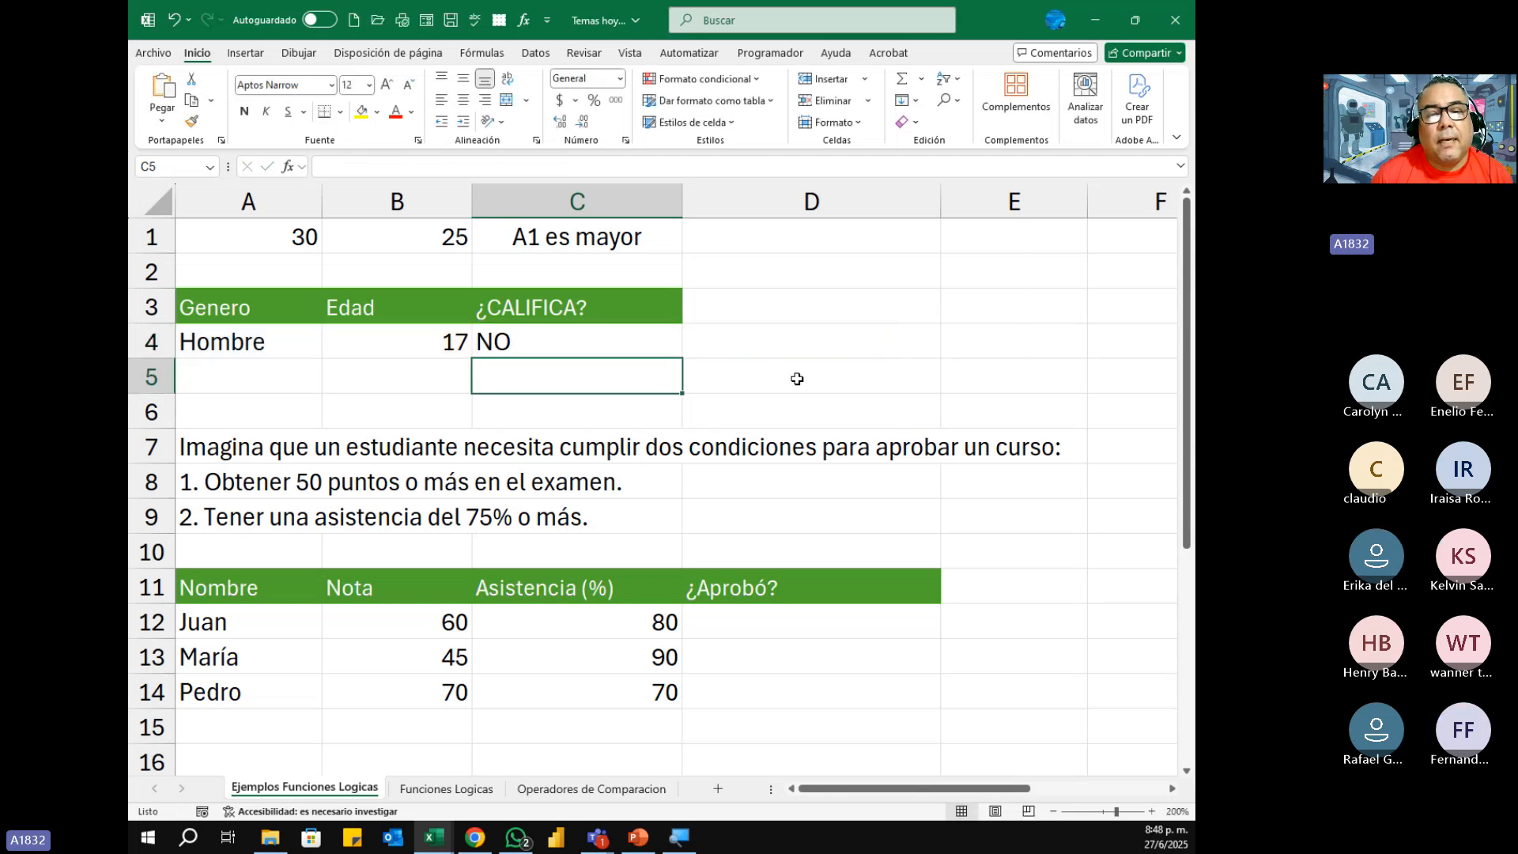
key(Up)
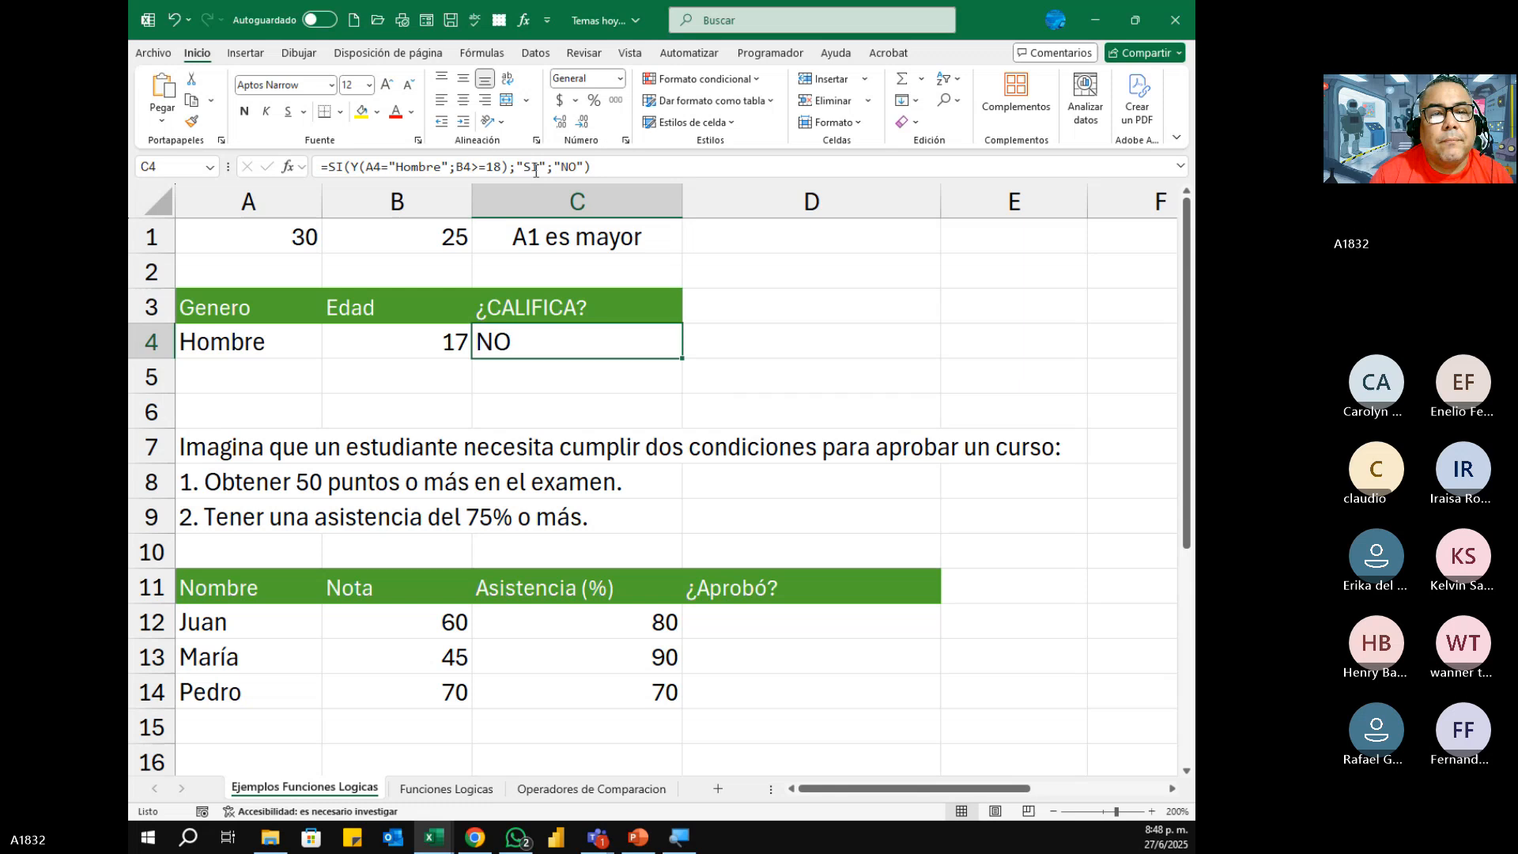
click(463, 100)
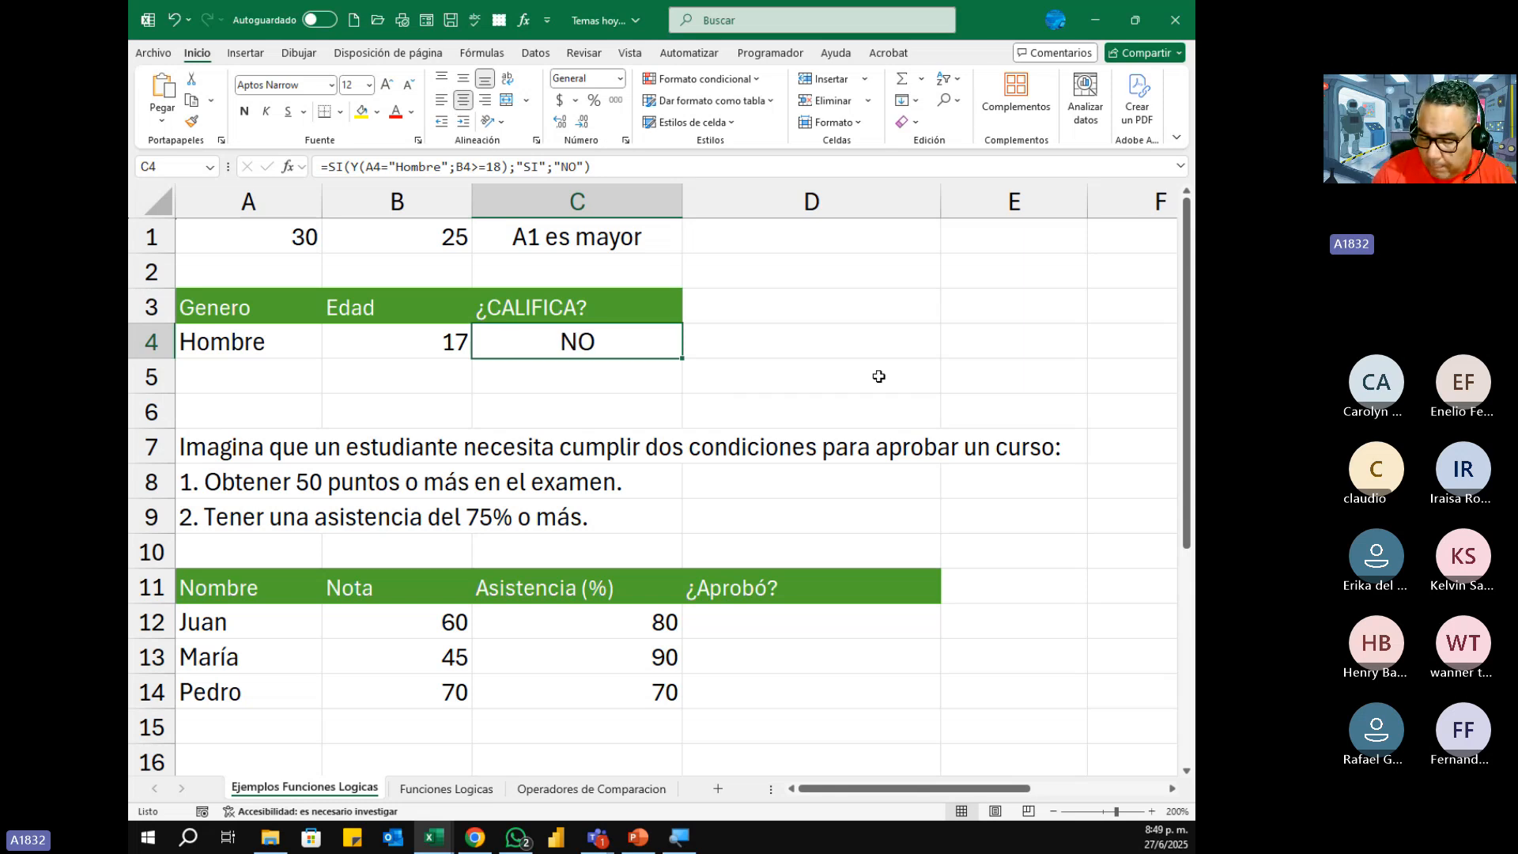
Step: Set the Edad value in B4 to 25 to test C4's combined SI and Y formula
key(Left)
text(25)
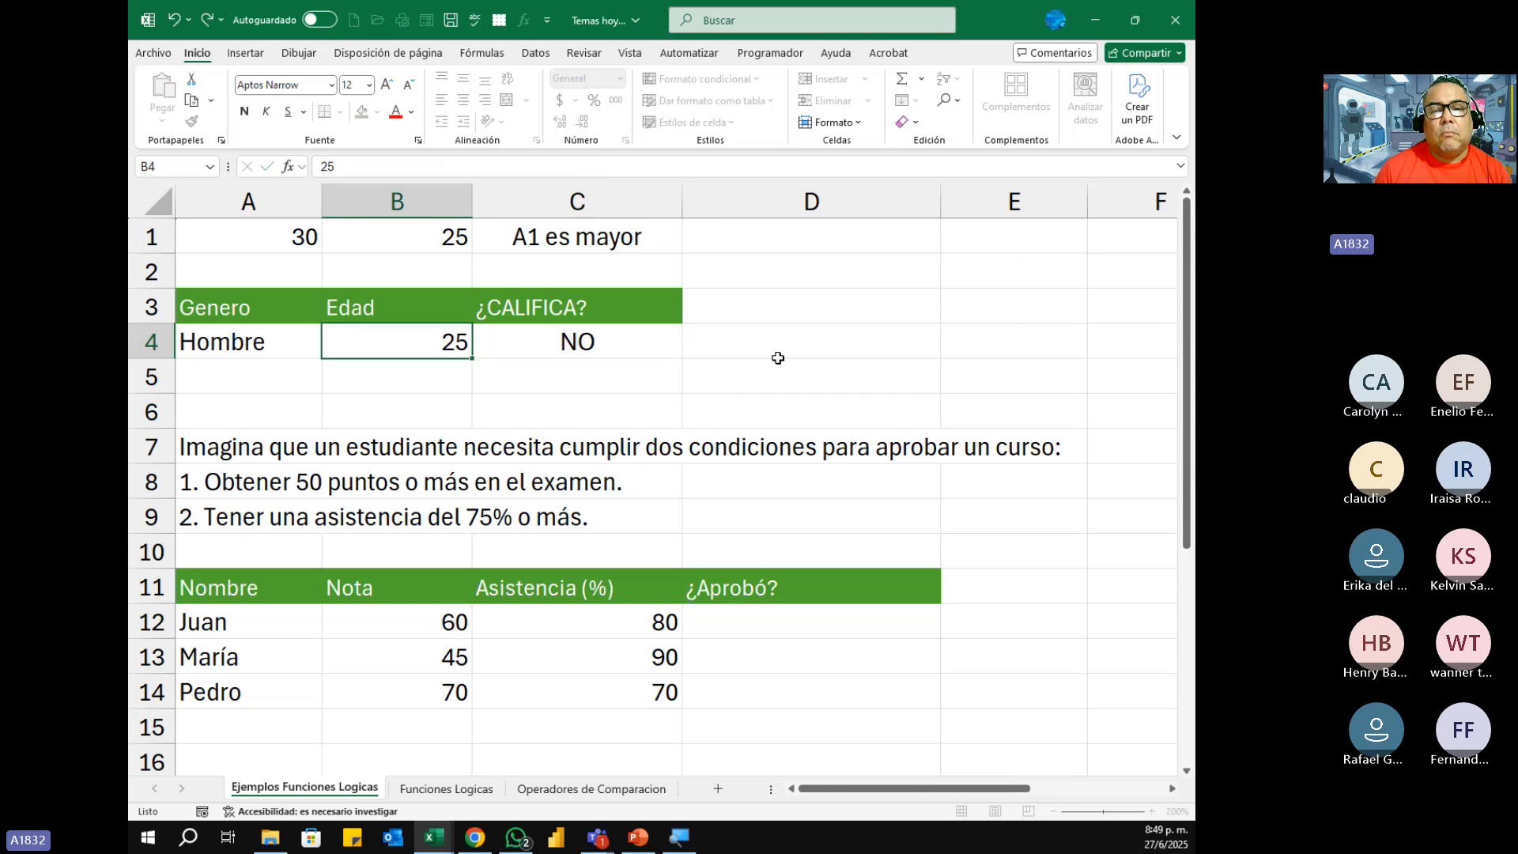
key(Return)
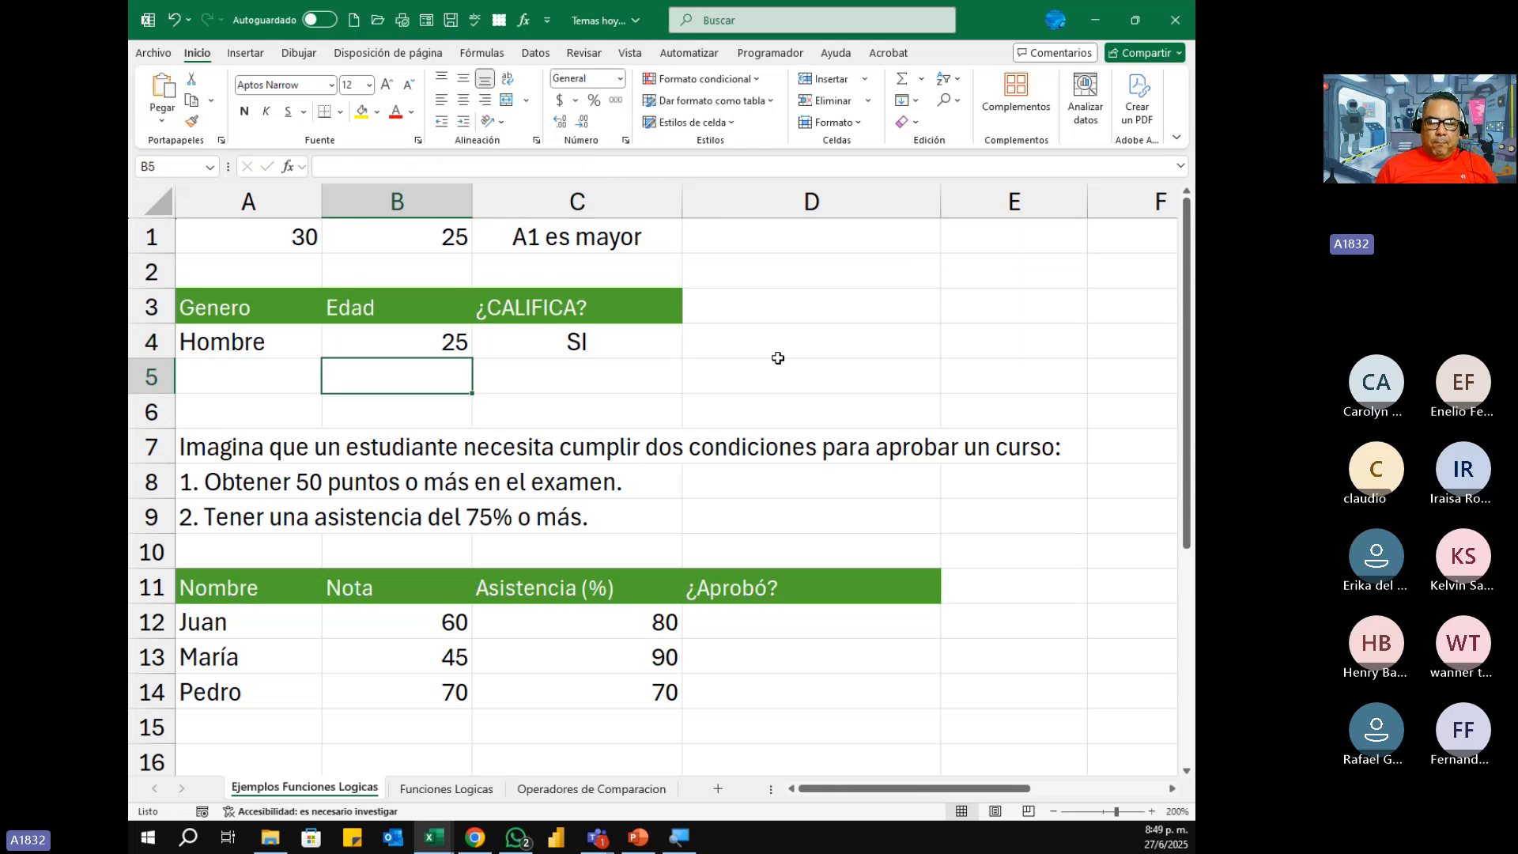
key(Up)
key(Left)
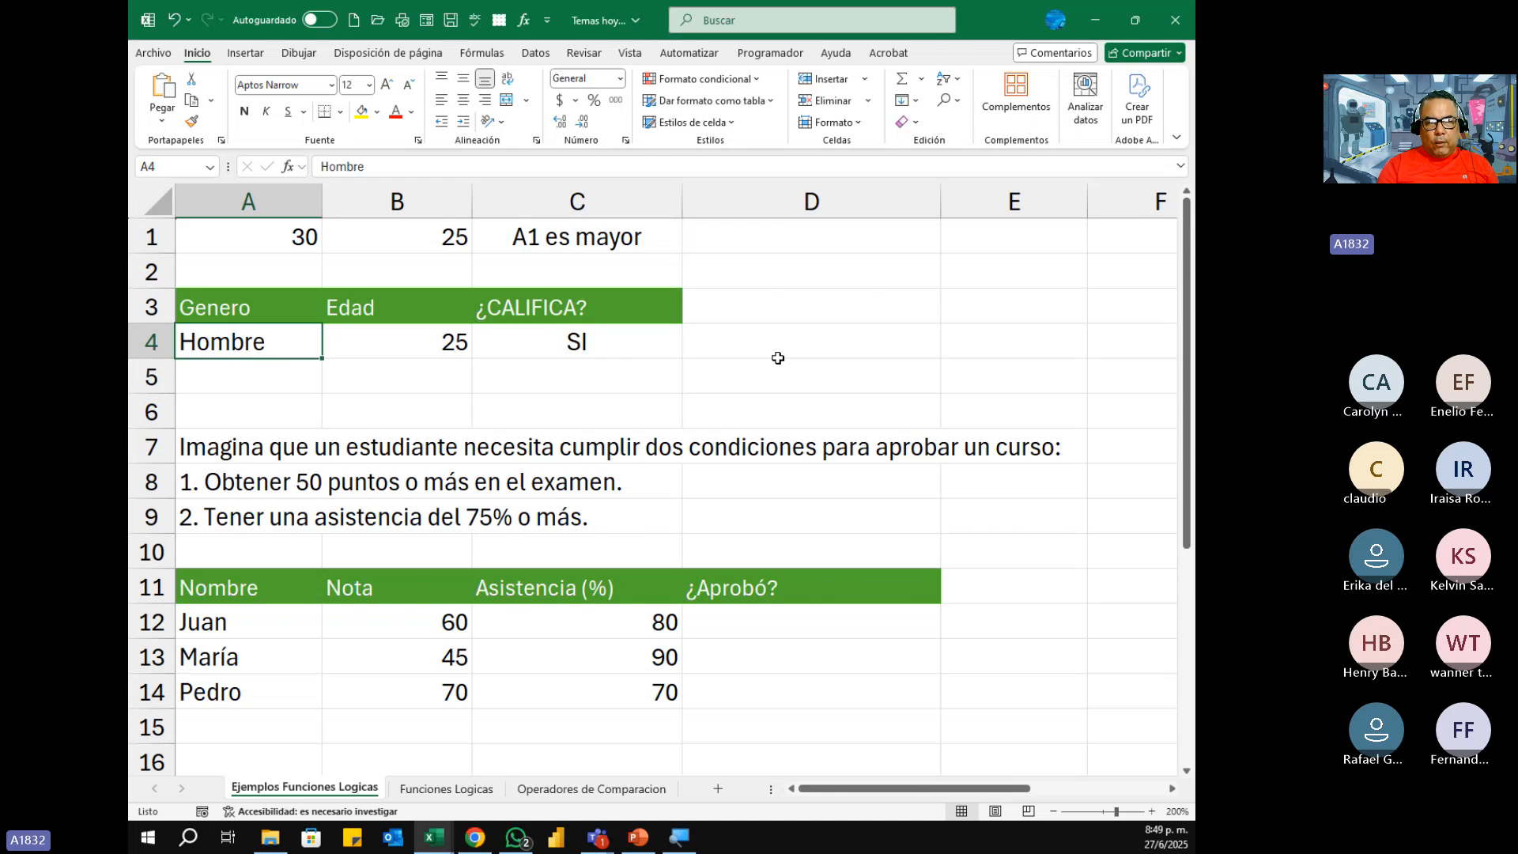
key(Right)
key(Left)
key(Right)
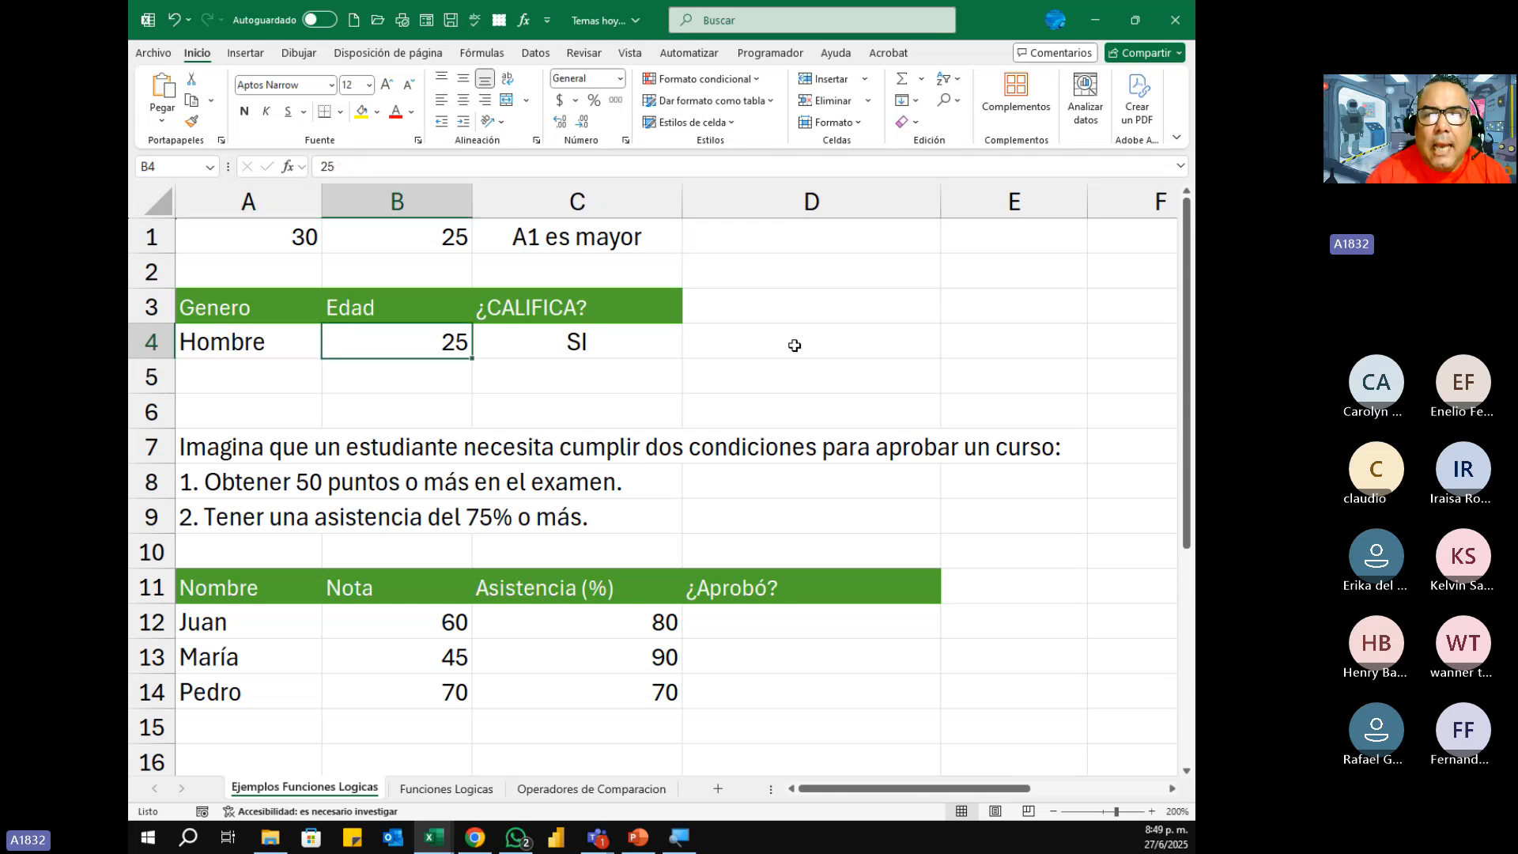
click(738, 119)
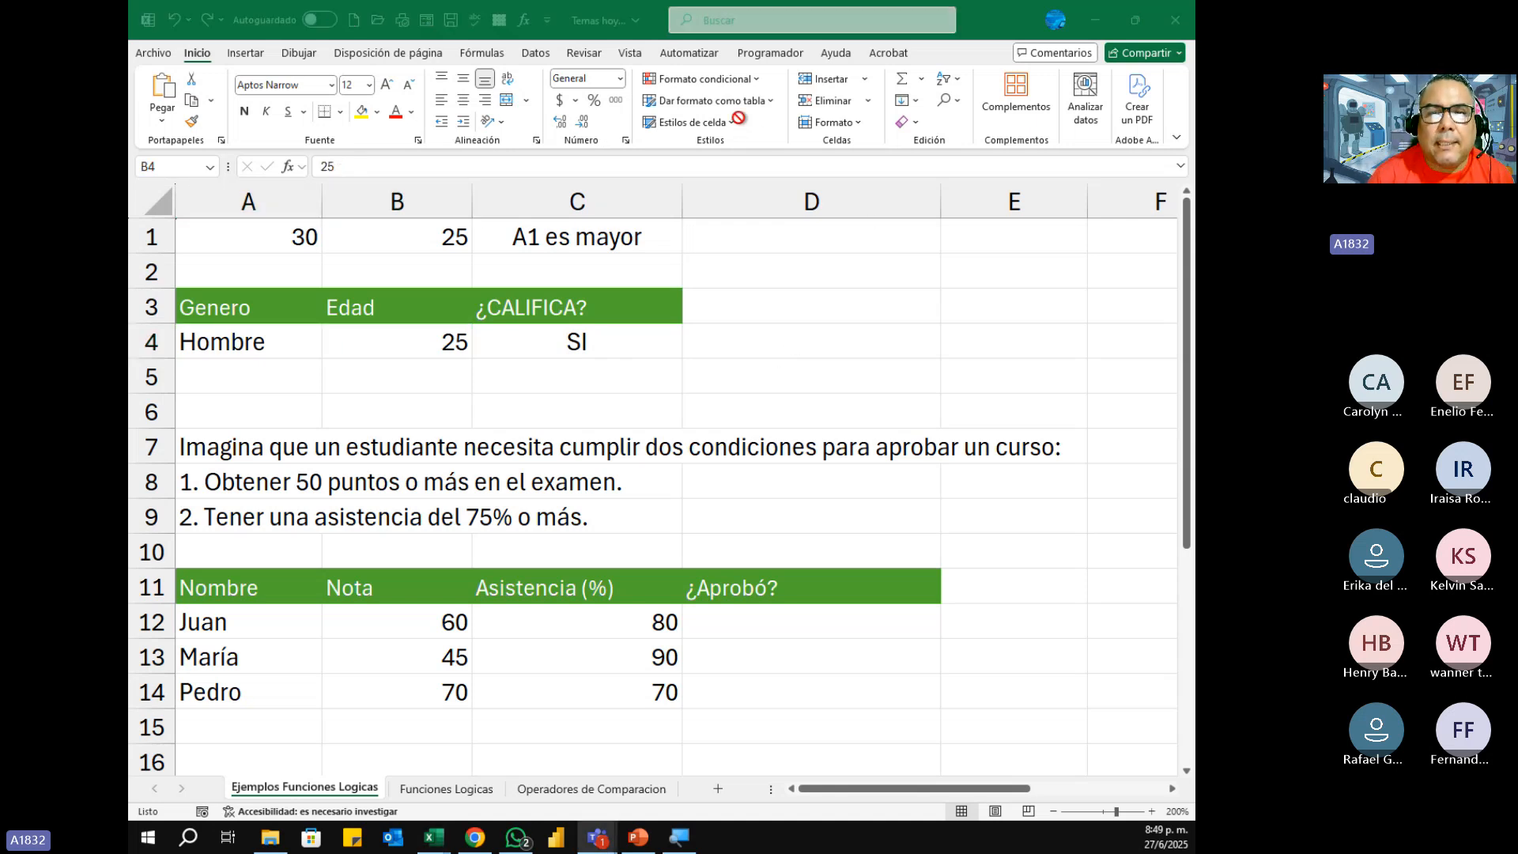
Step: Show C4's combined SI and Y formula in the cell for review and leave it unedited
click(647, 344)
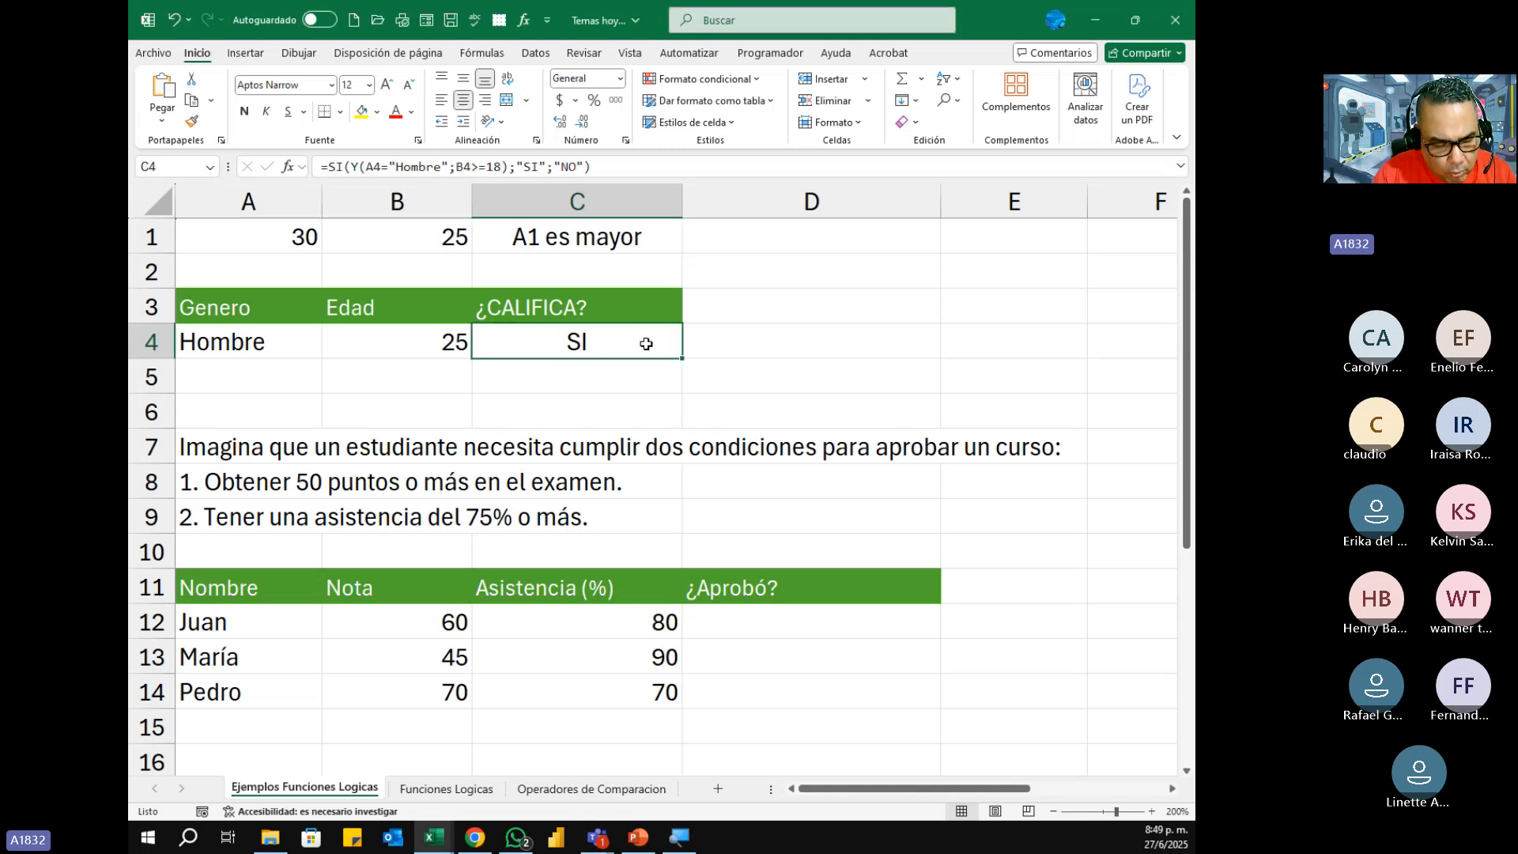
key(F2)
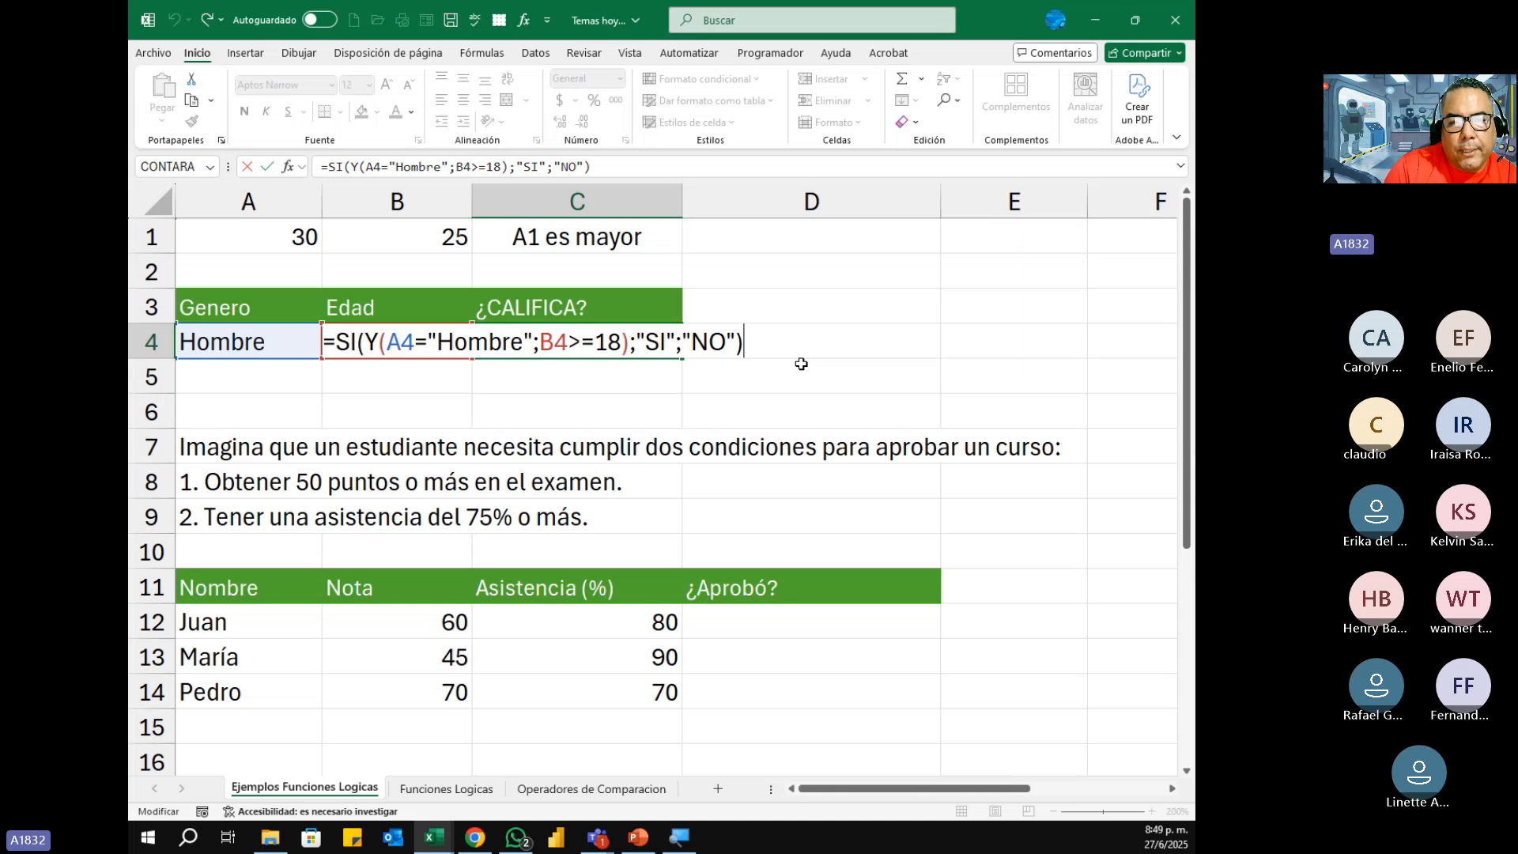
key(Return)
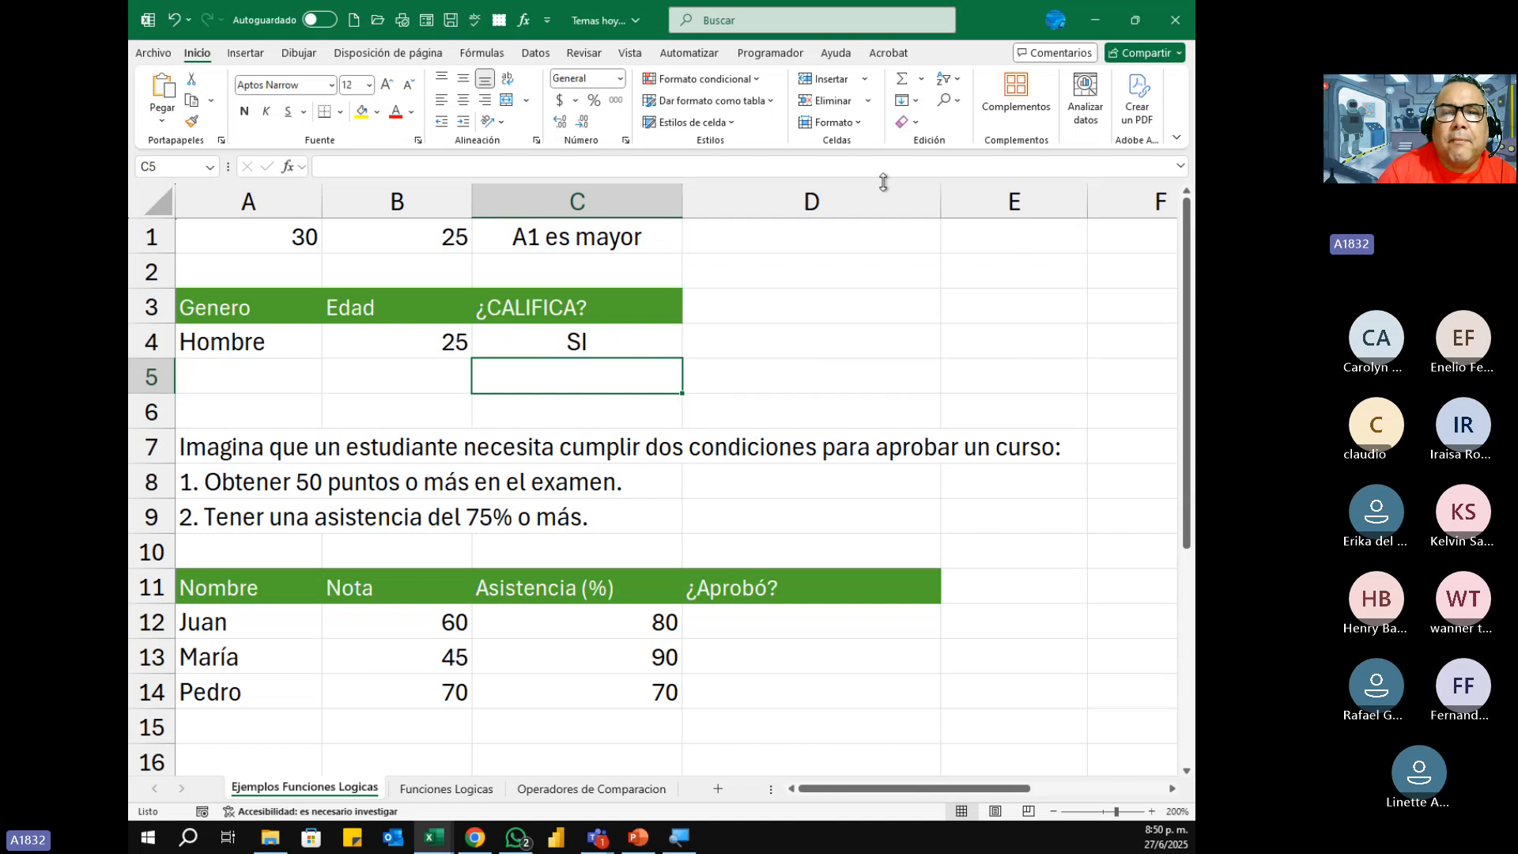
click(731, 121)
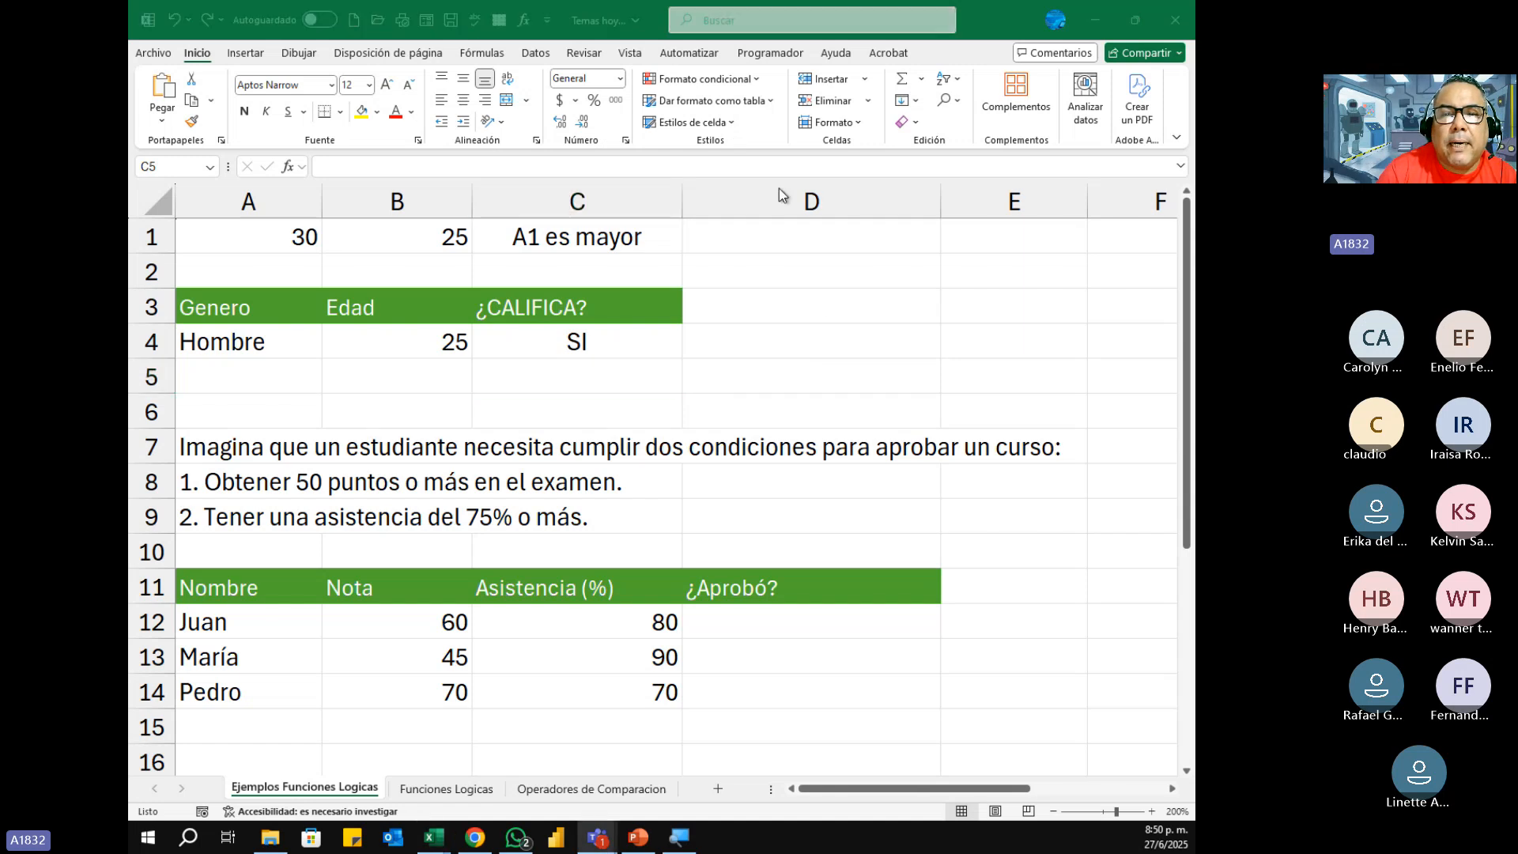
click(802, 236)
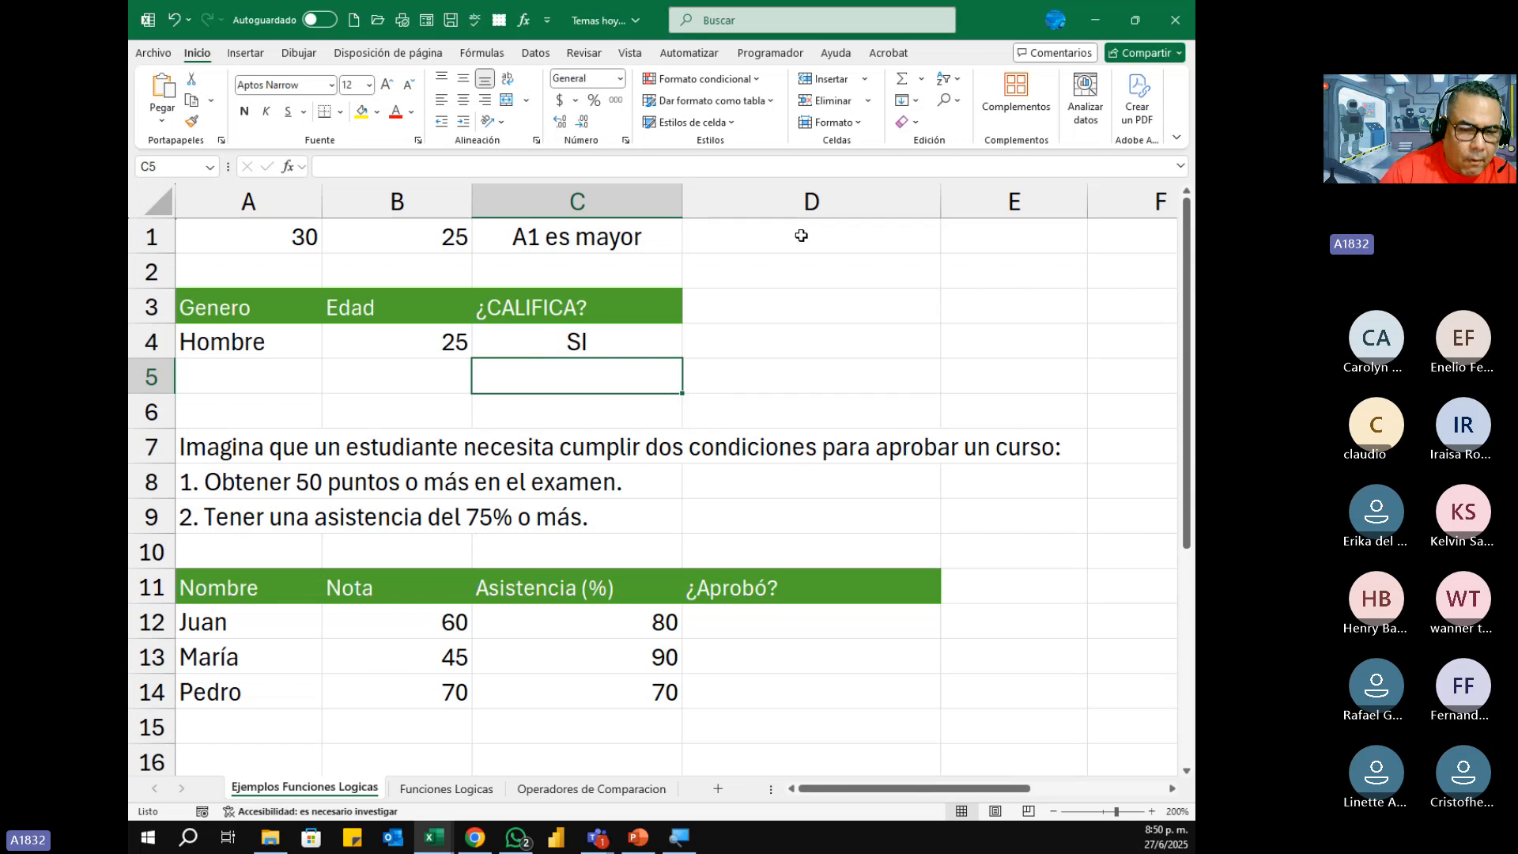
Step: Review the syntax, description and examples of the O and NO functions on the Funciones Logicas sheet at 150% zoom
click(447, 789)
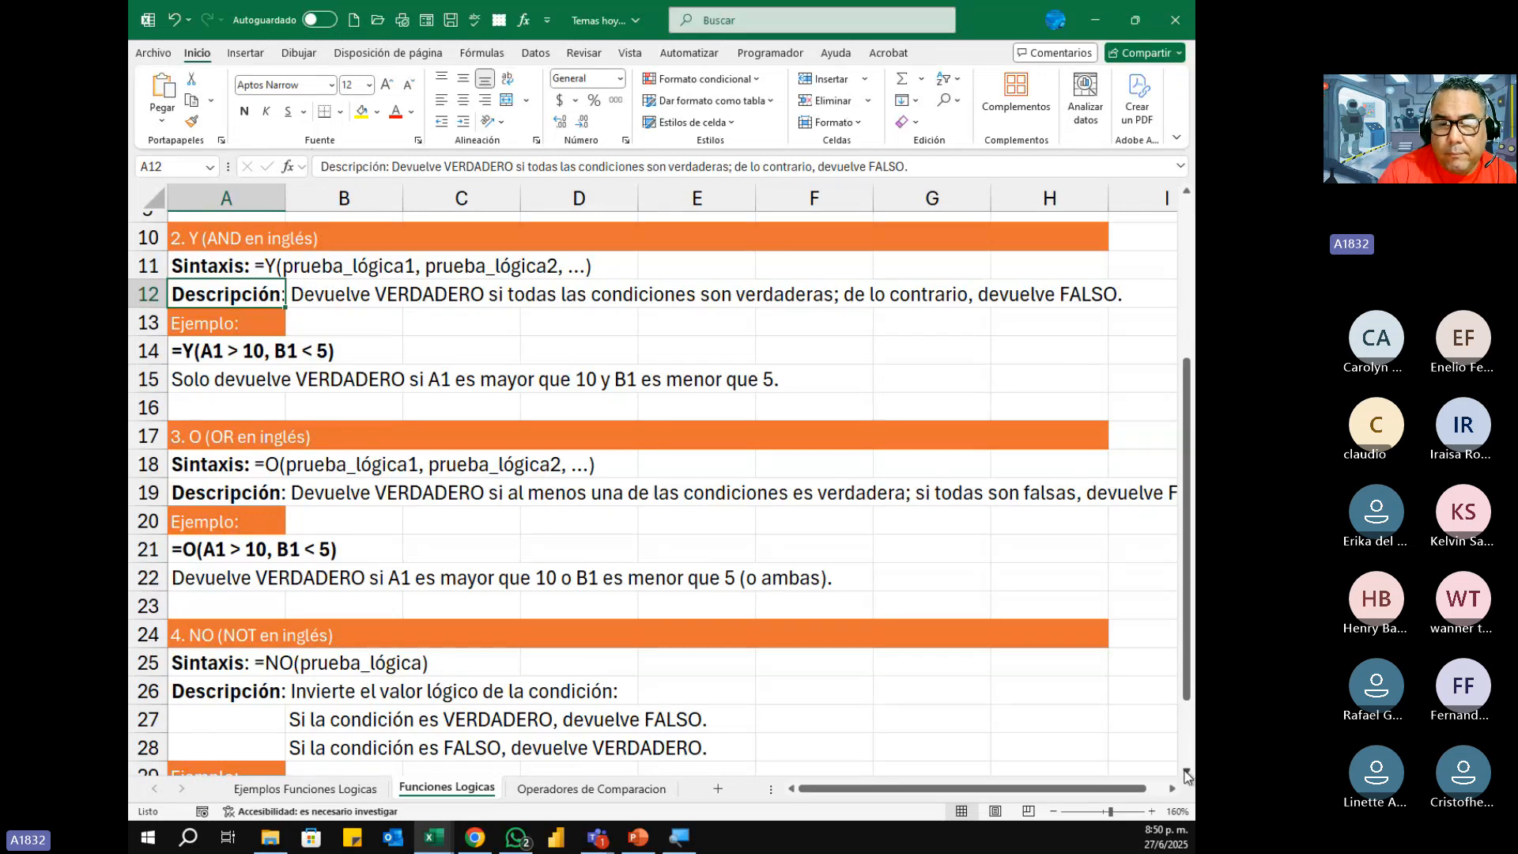
click(1185, 770)
click(1185, 771)
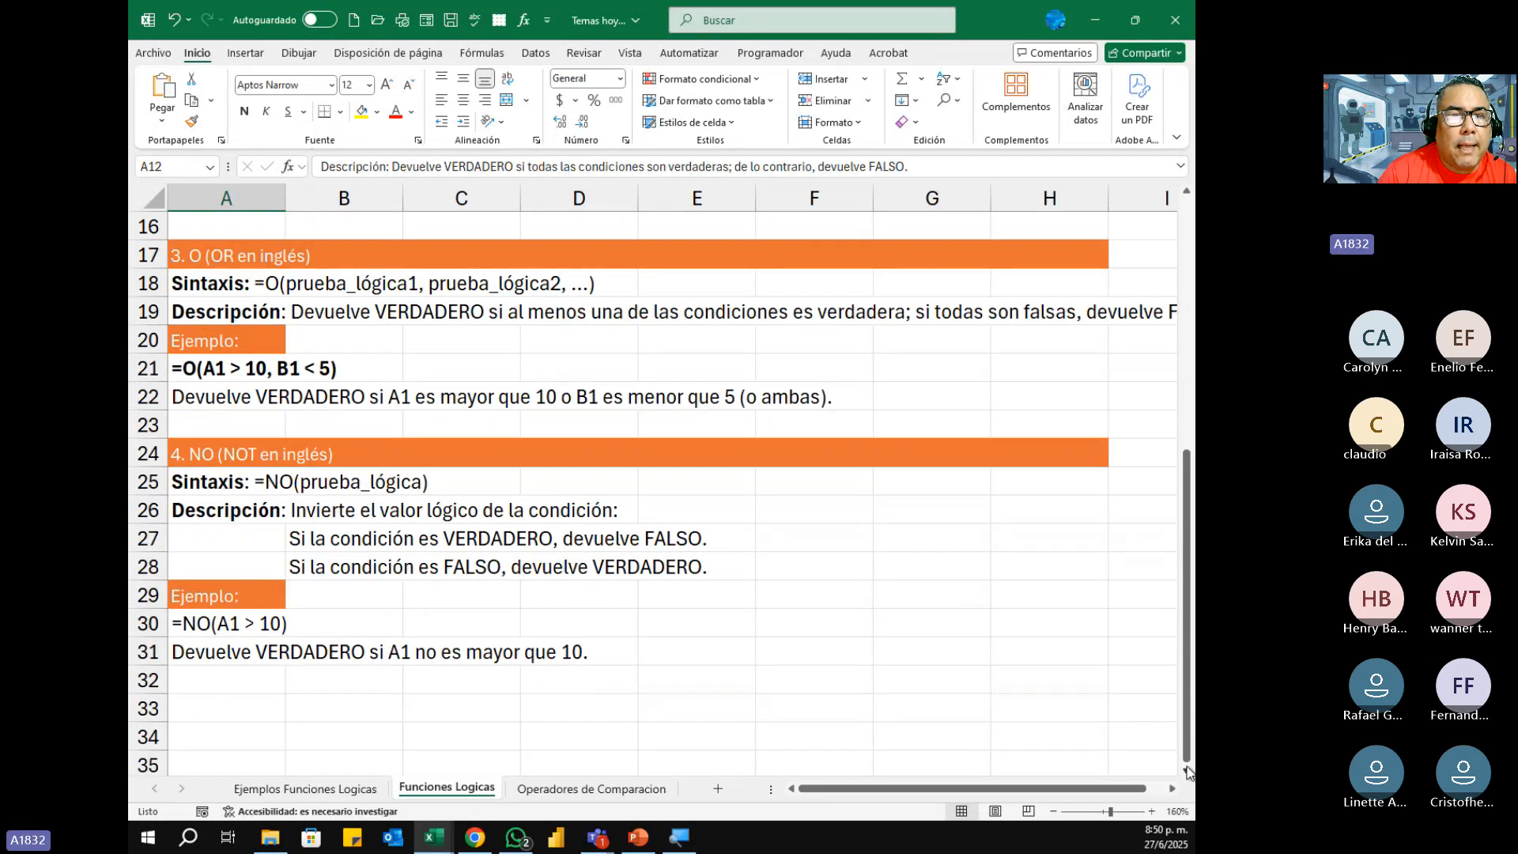
click(1185, 771)
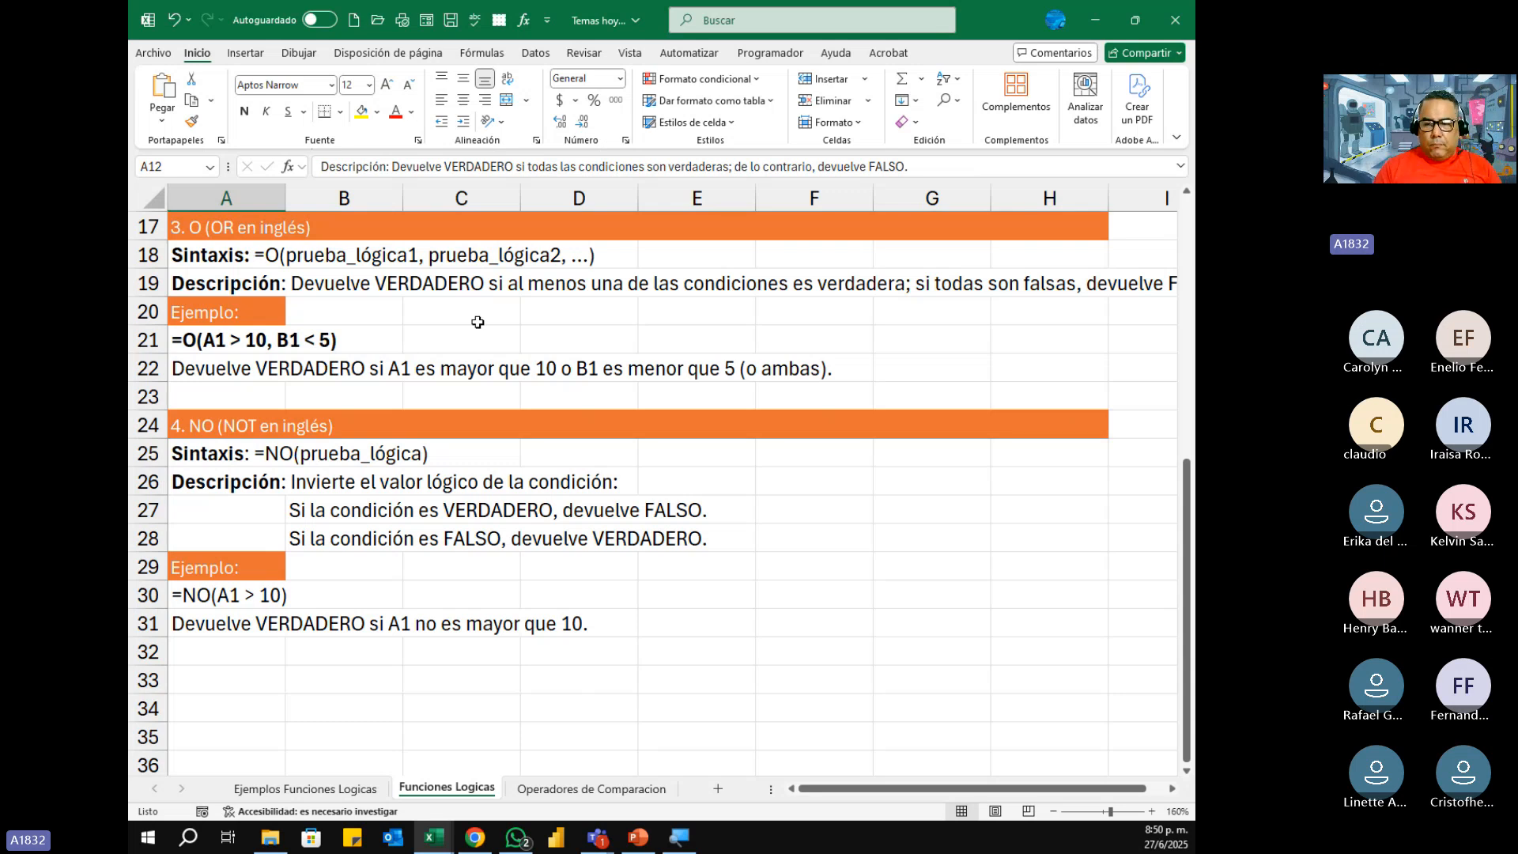
click(1053, 811)
click(1053, 811)
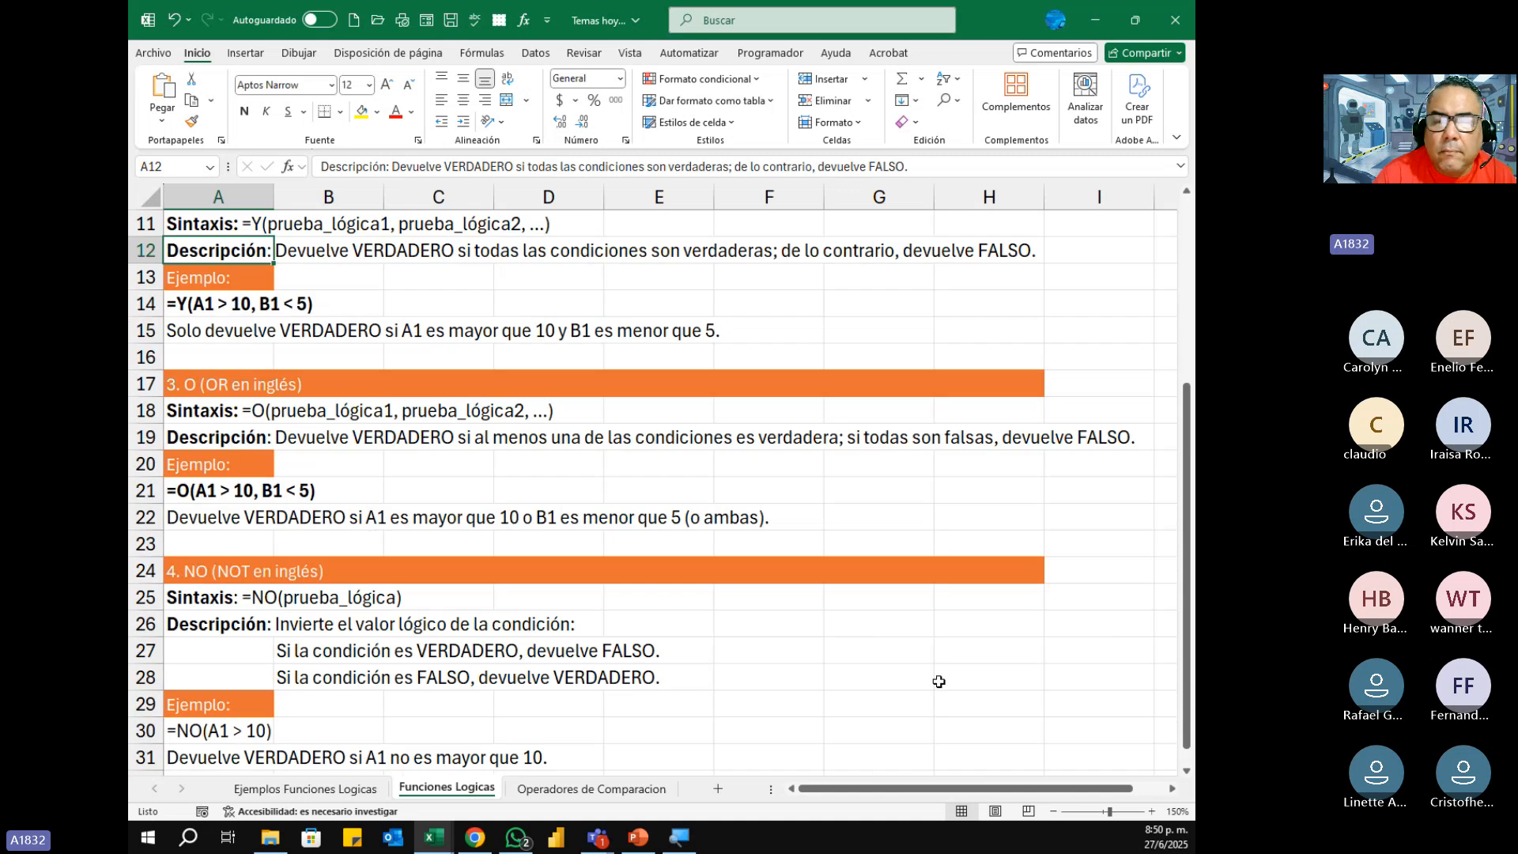
scroll(1188, 530, down, 1)
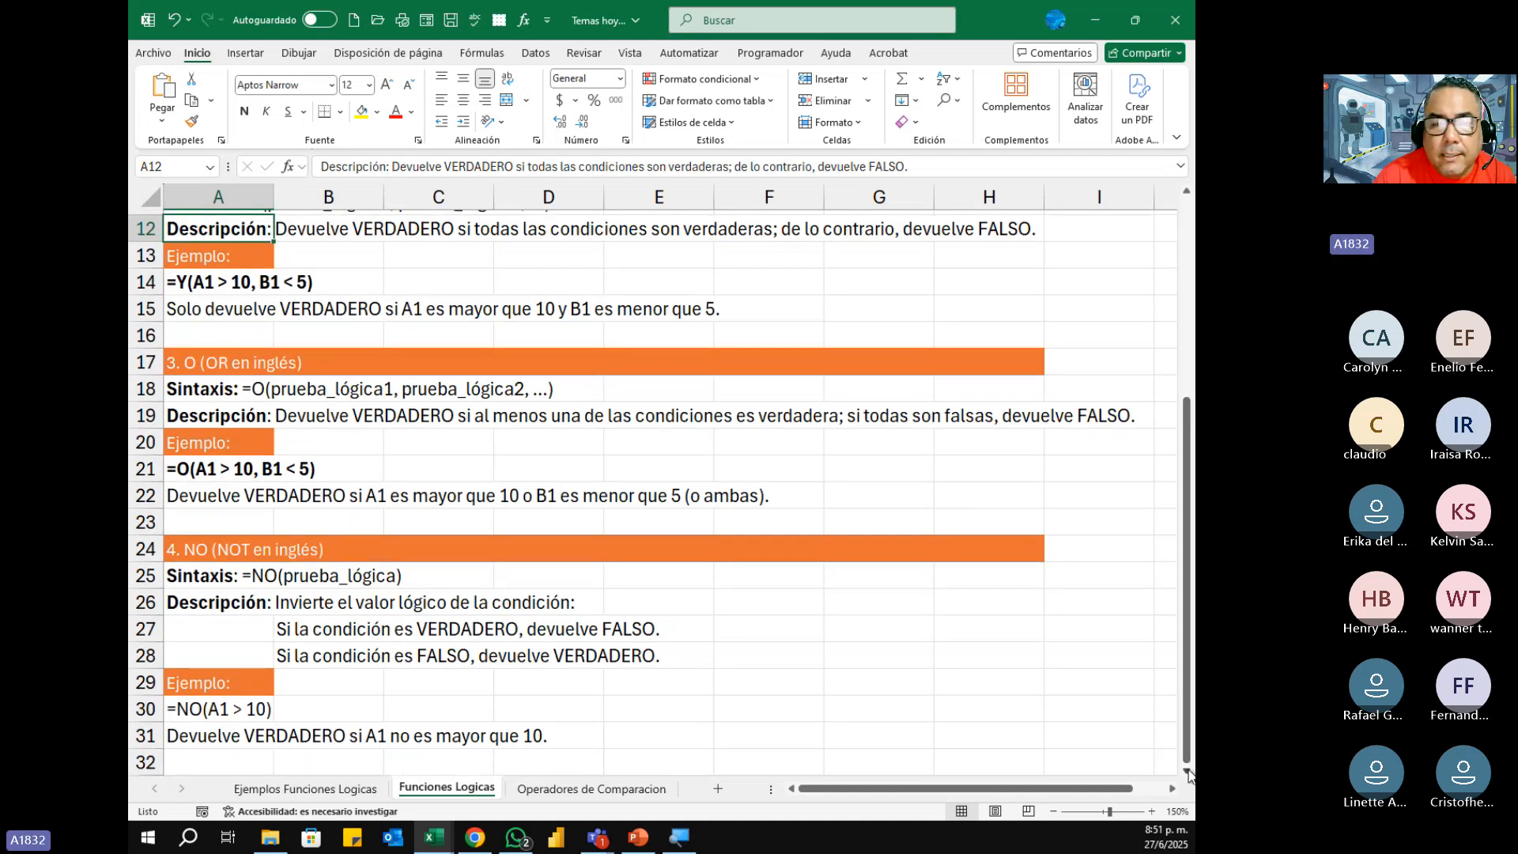
click(1190, 771)
click(1190, 771)
click(1190, 771)
click(1190, 772)
click(1190, 771)
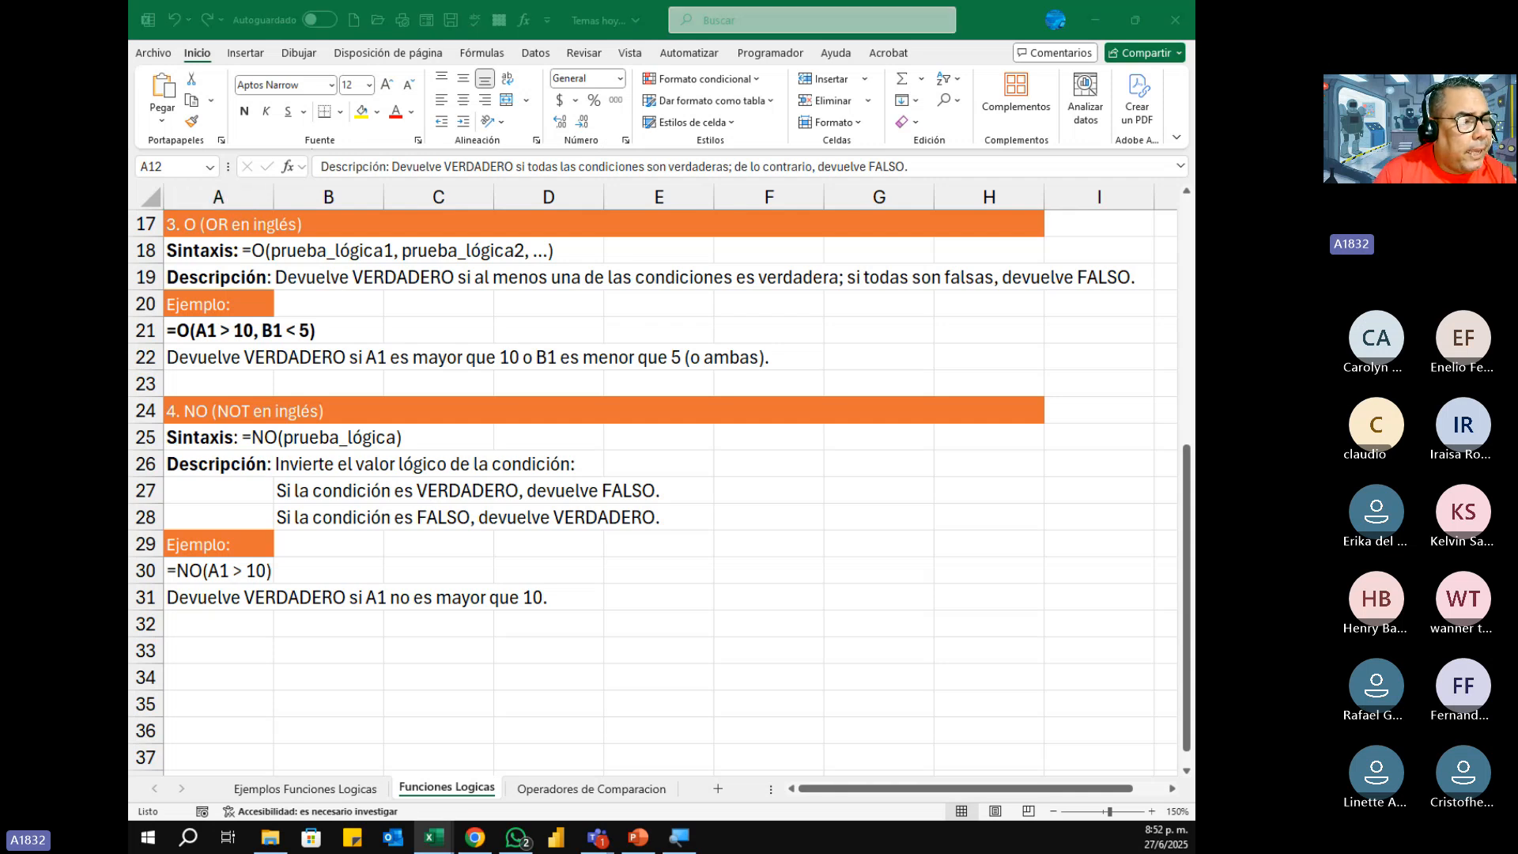
Step: Return to the Ejemplos Funciones Logicas sheet and highlight the course-approval conditions in A7:E9 for reading
click(354, 789)
click(355, 789)
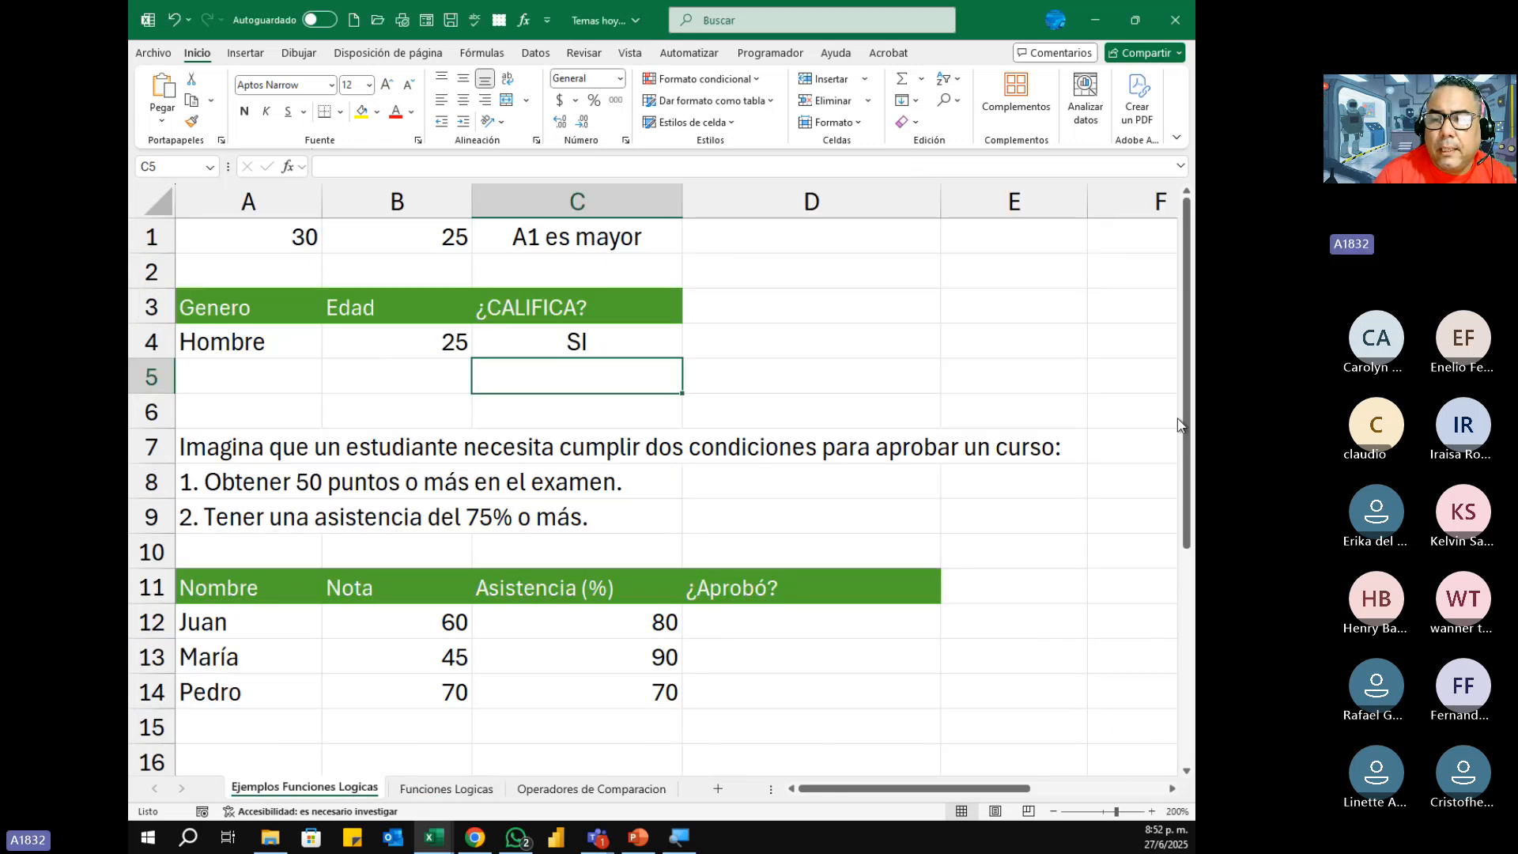
drag(1188, 409, 1194, 542)
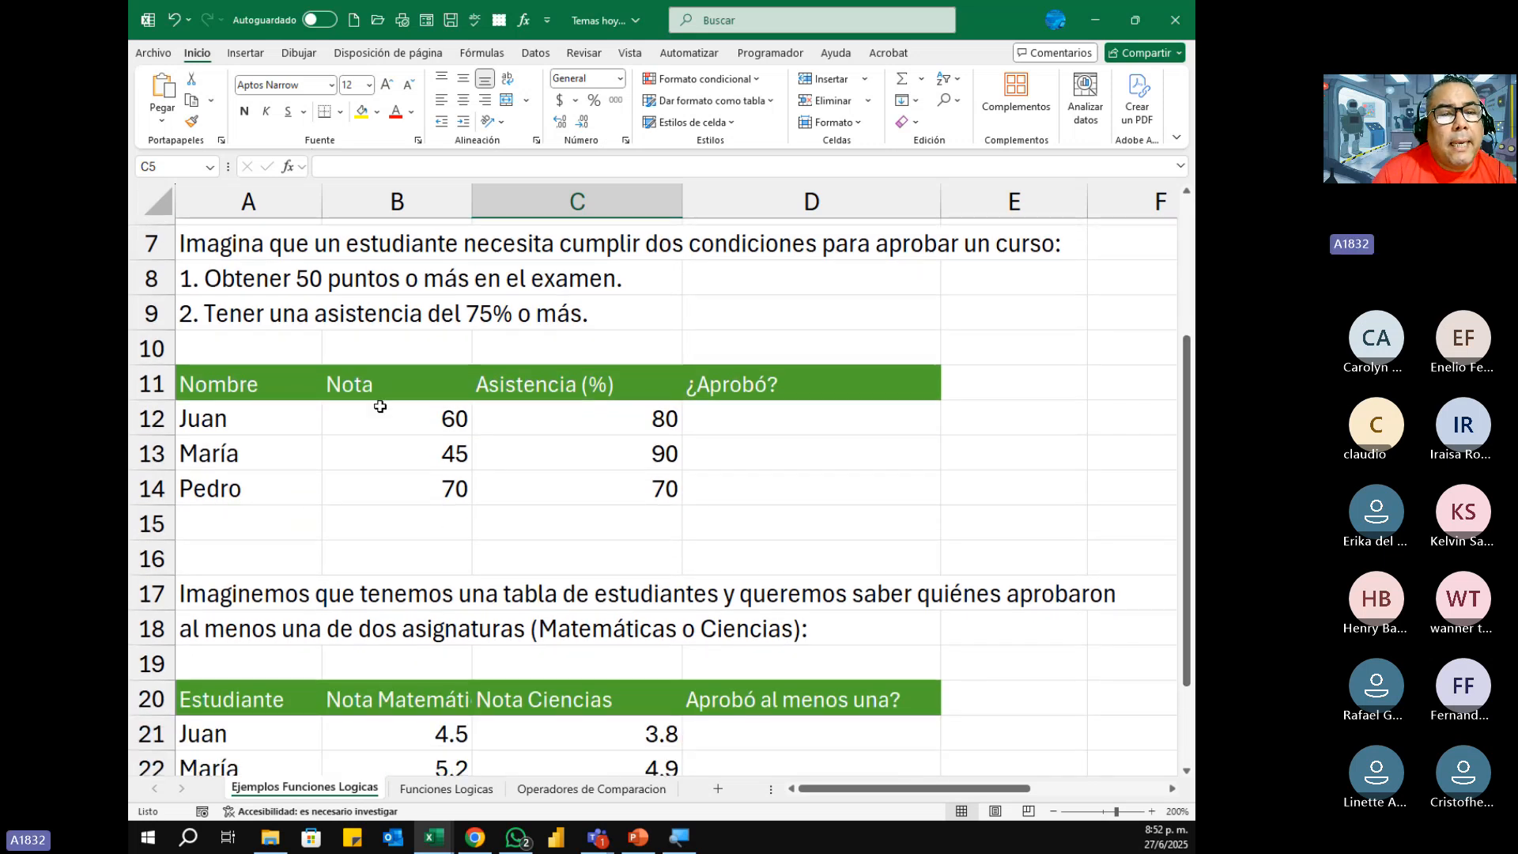
drag(249, 245, 1083, 320)
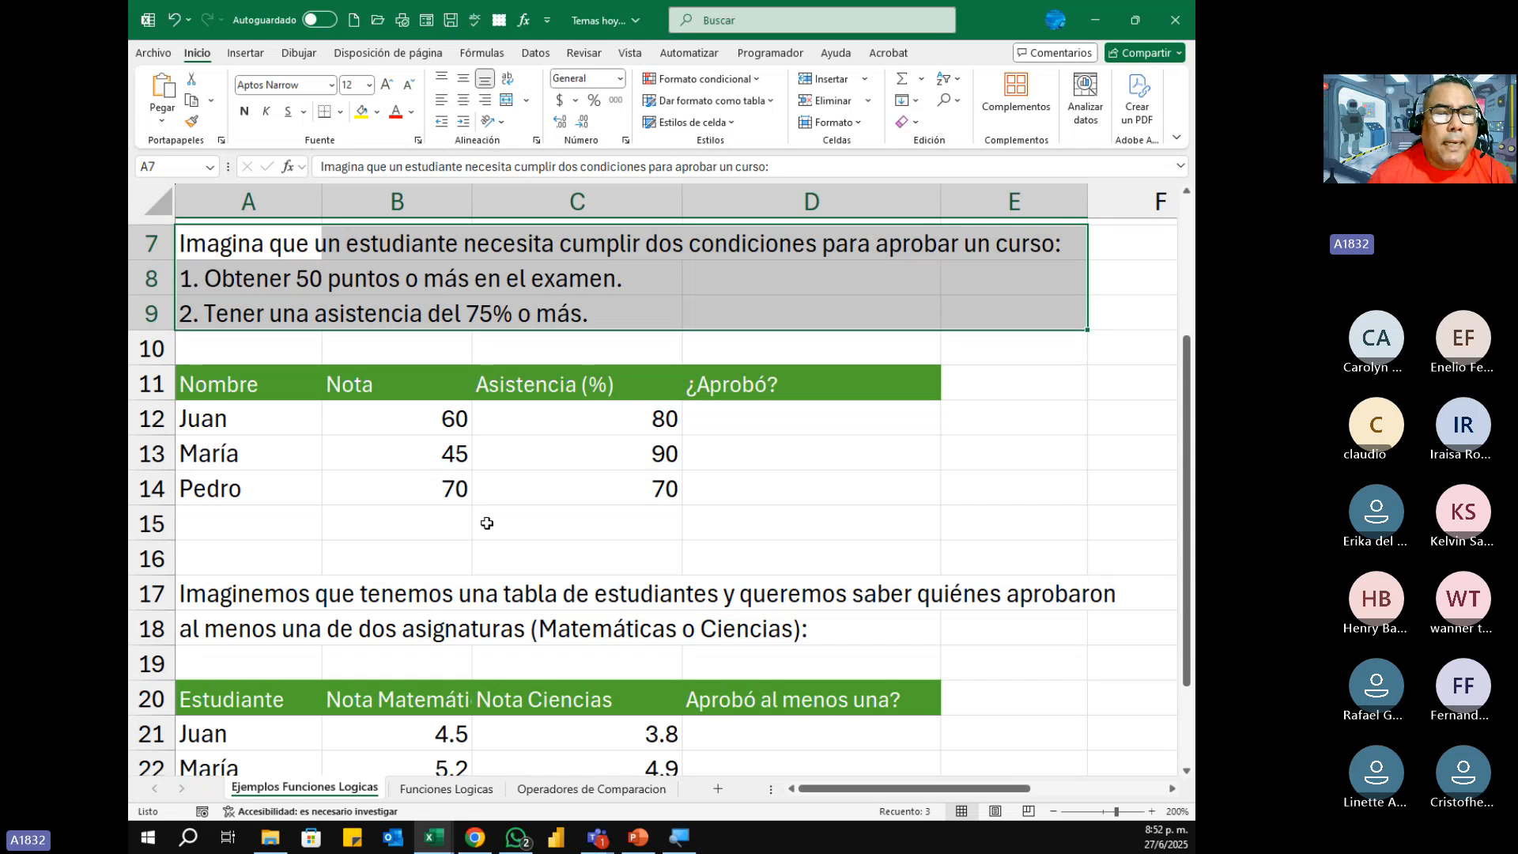
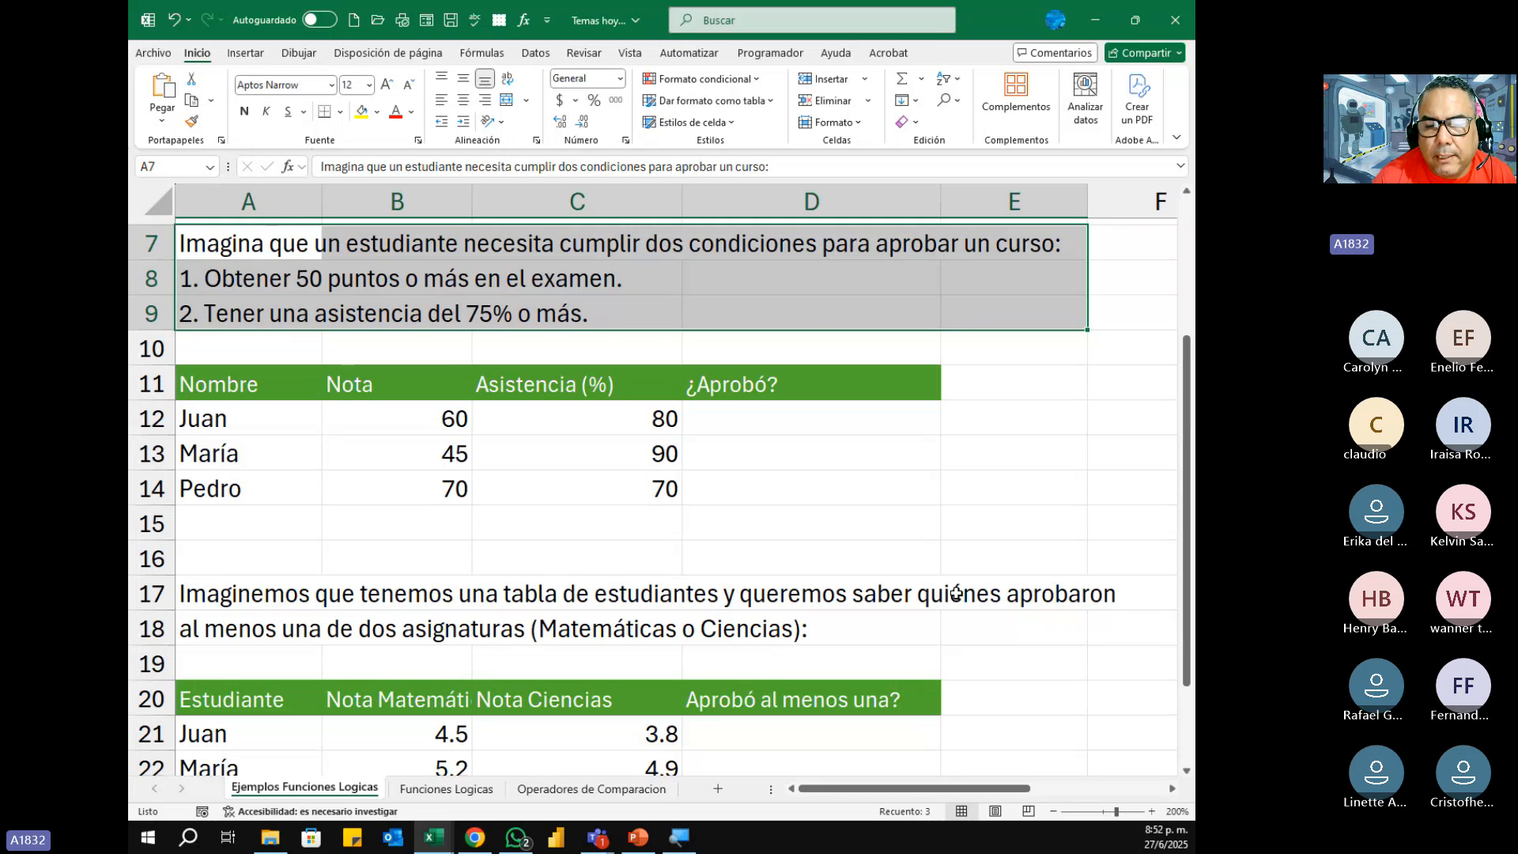
Step: Start a Y formula in D12 under ¿Aprobó? with the first condition B12>=50
scroll(1188, 426, down, 1)
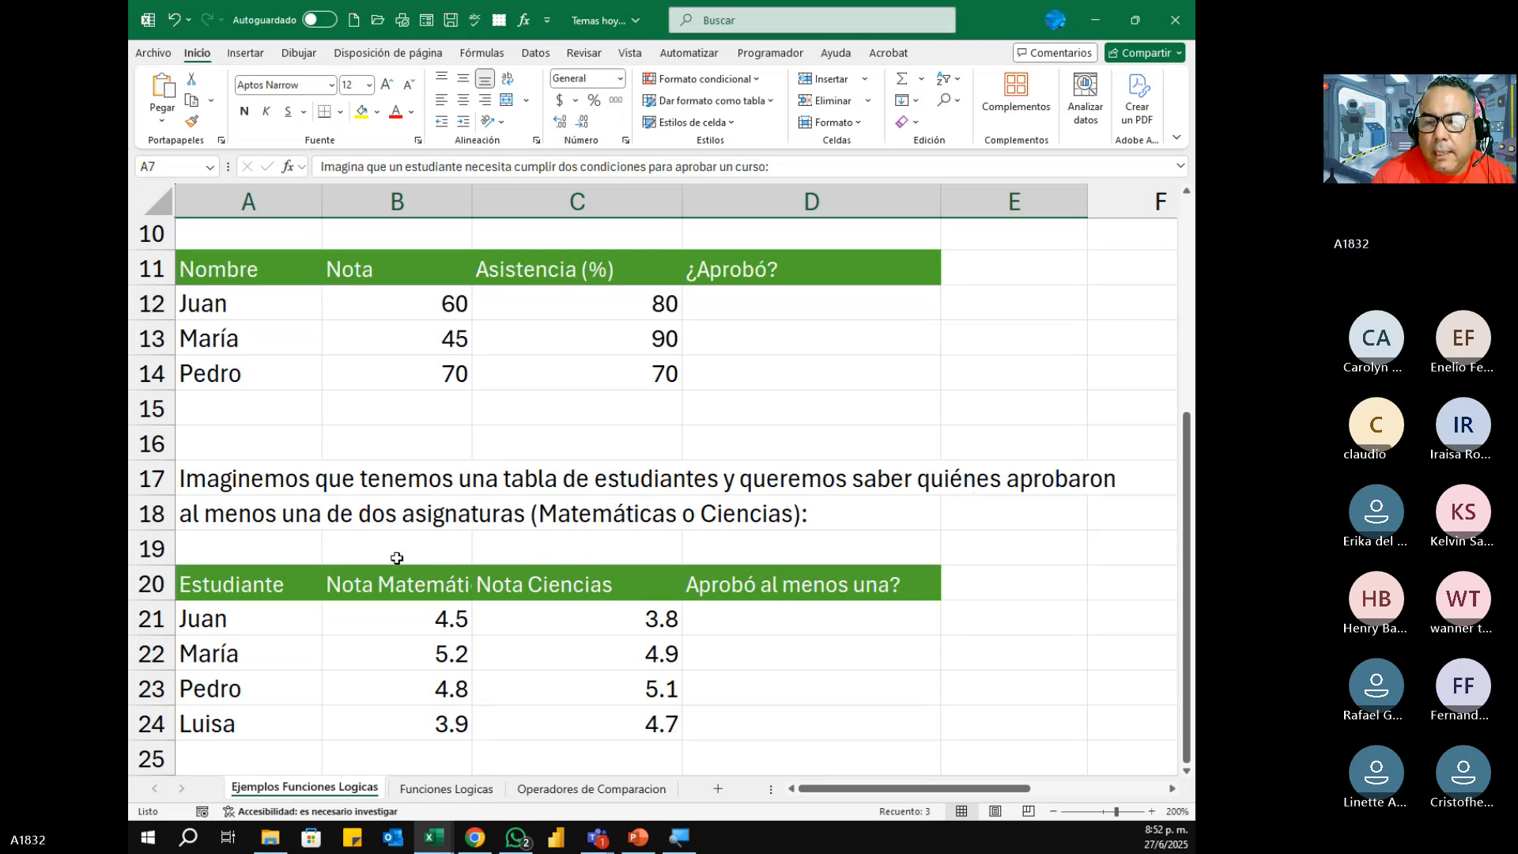
scroll(1188, 447, up, 2)
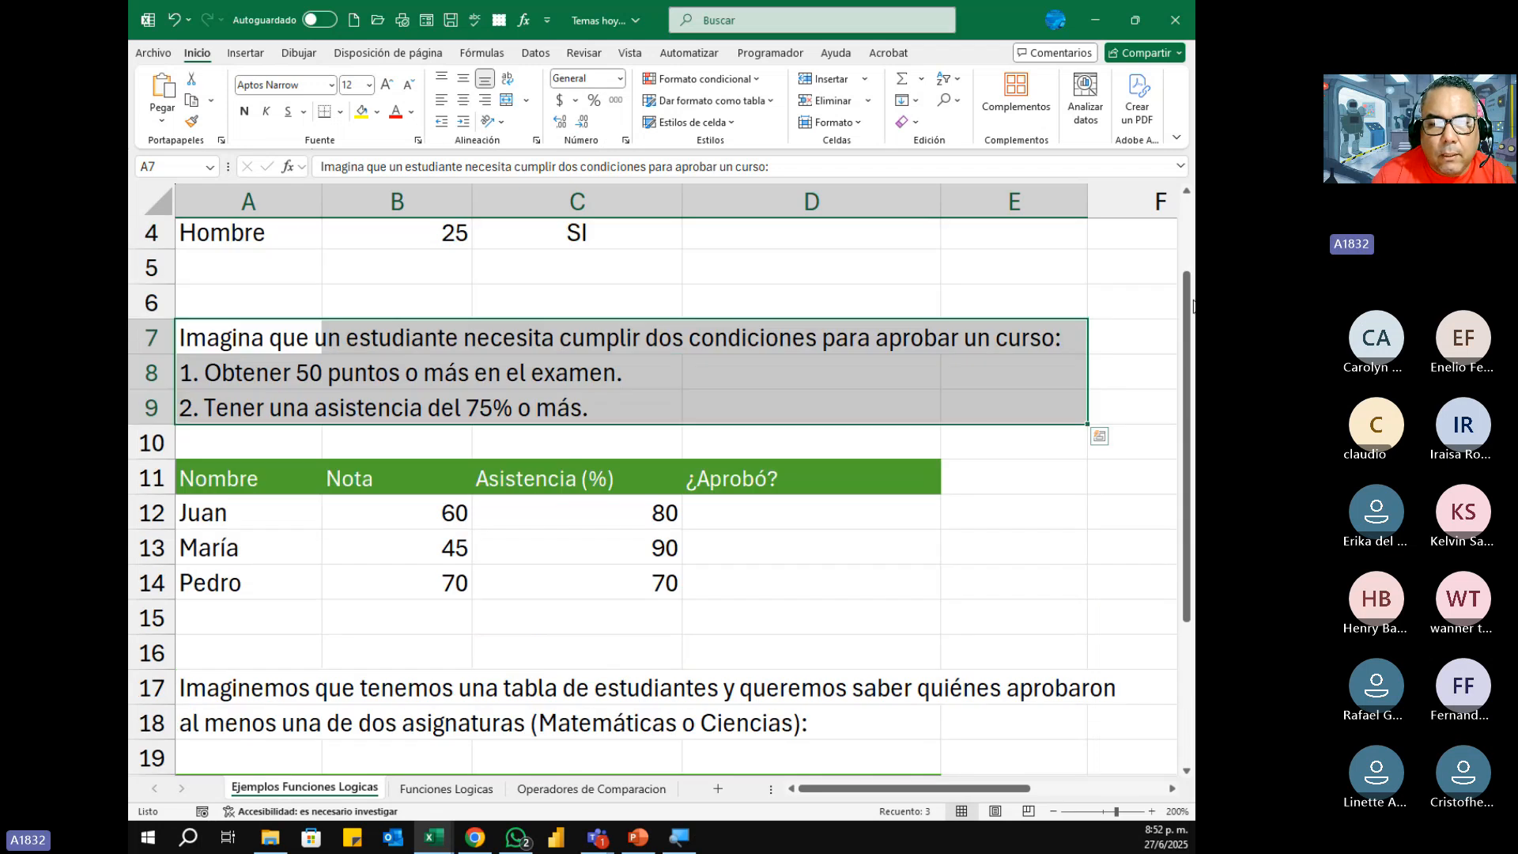
click(783, 520)
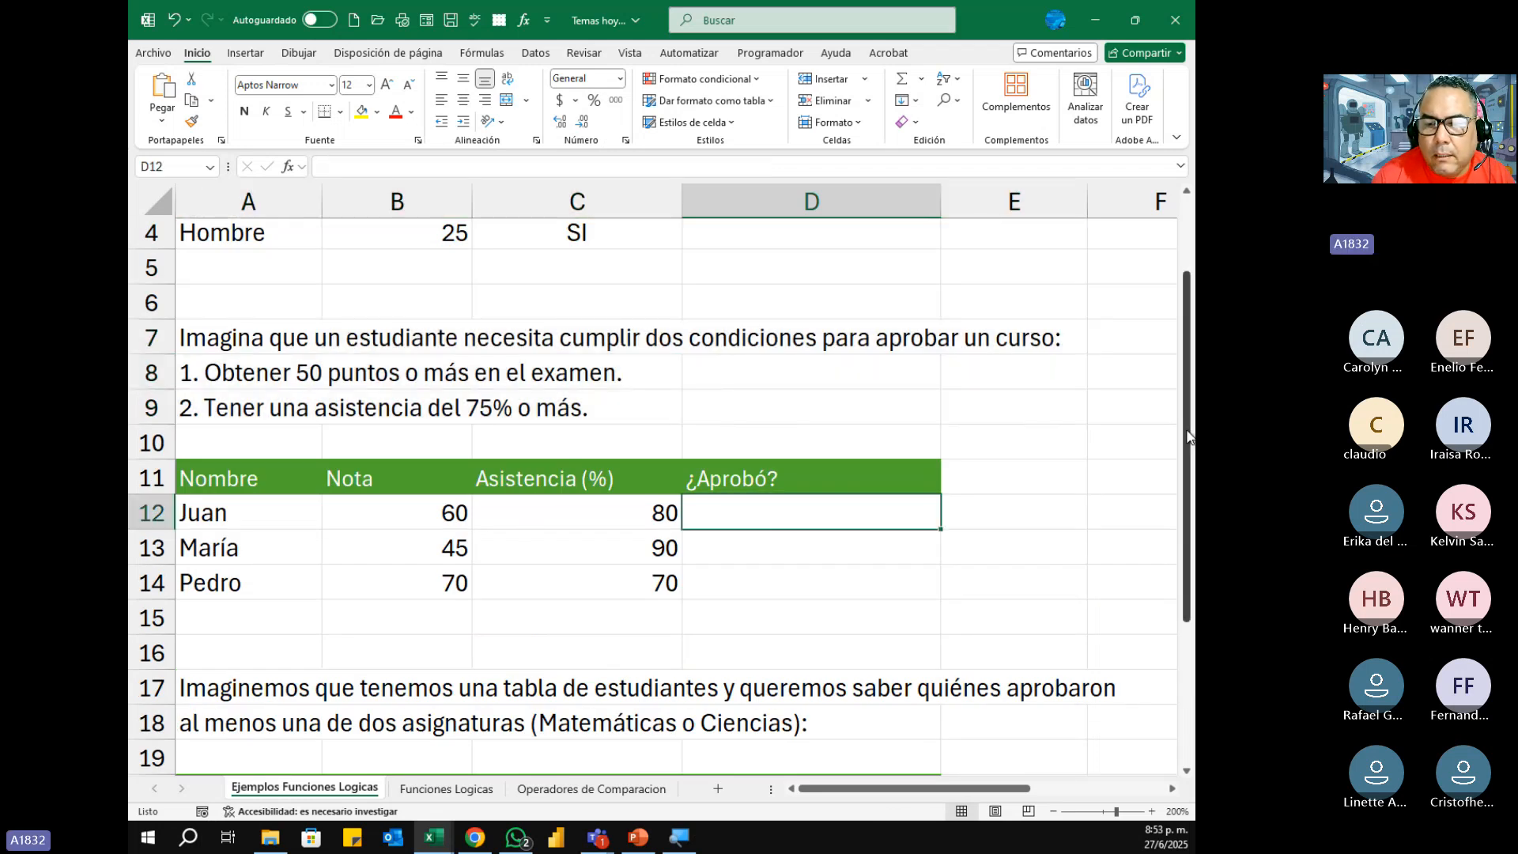
scroll(1190, 359, up, 1)
scroll(1190, 360, down, 1)
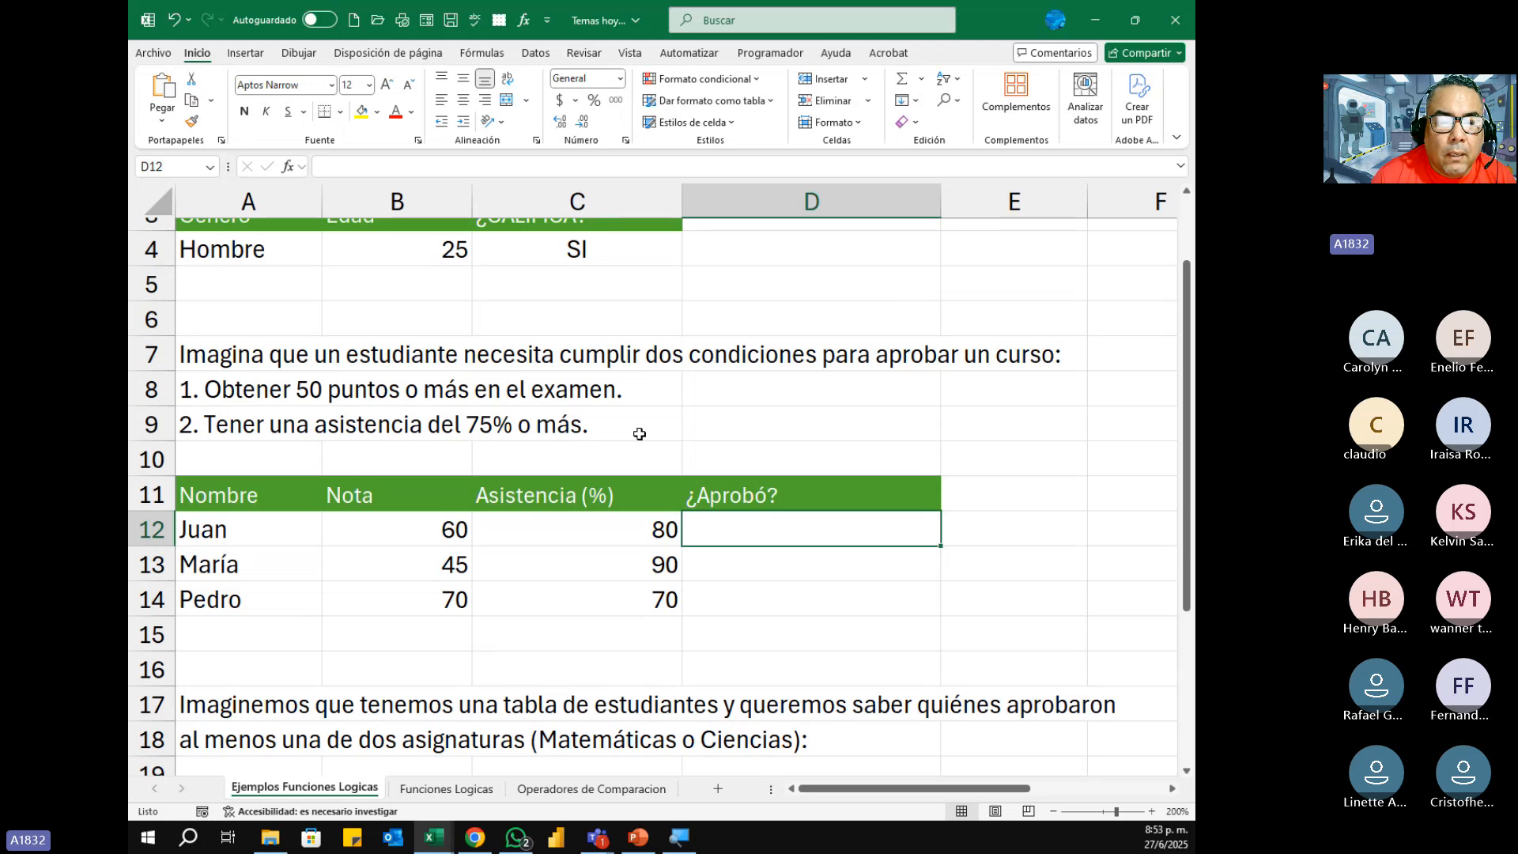
drag(1189, 353, 1194, 432)
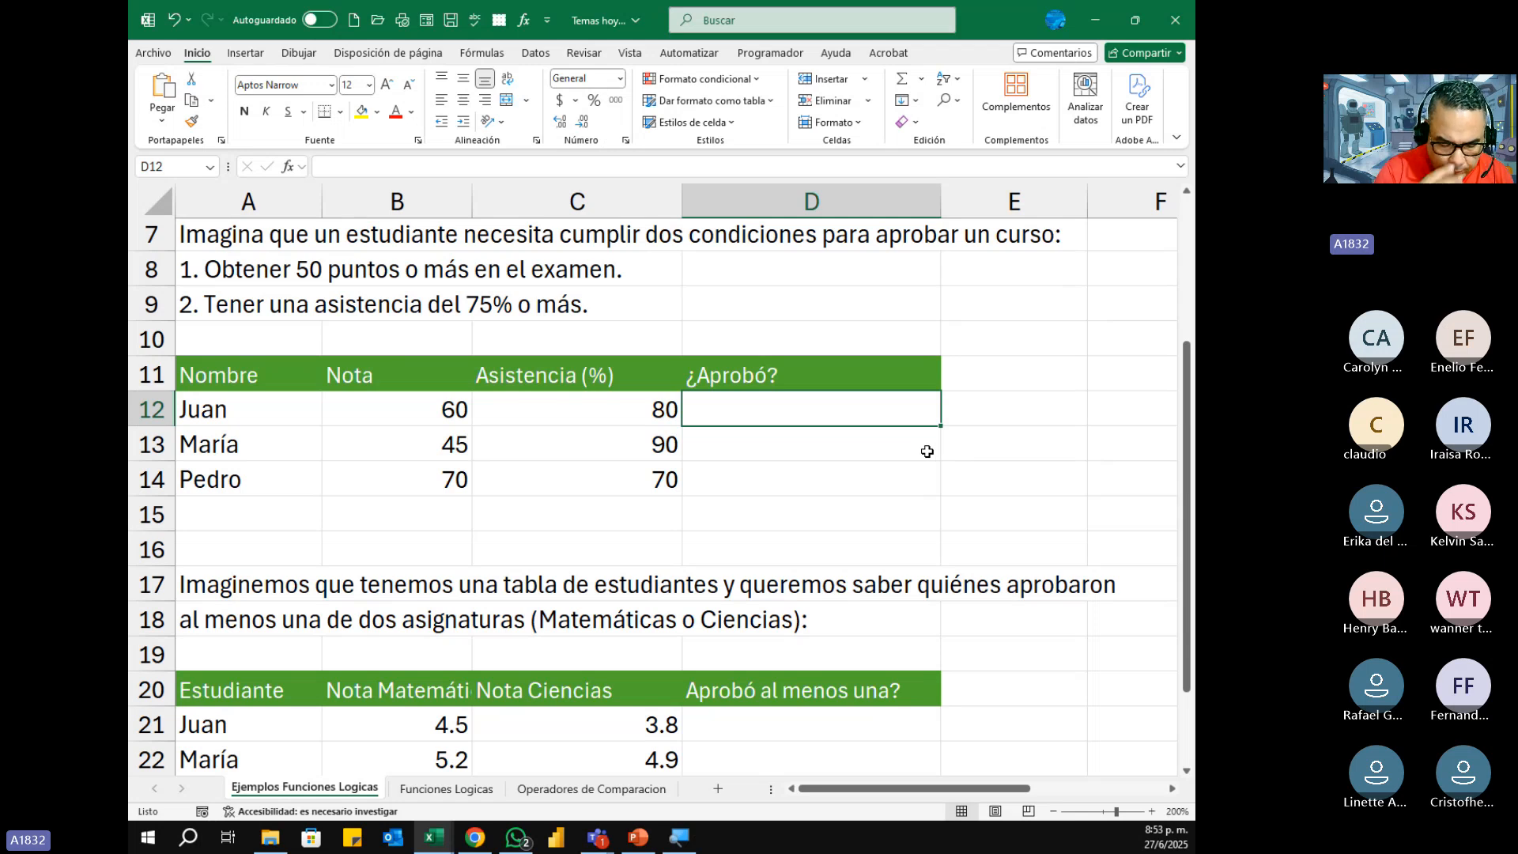
text(=)
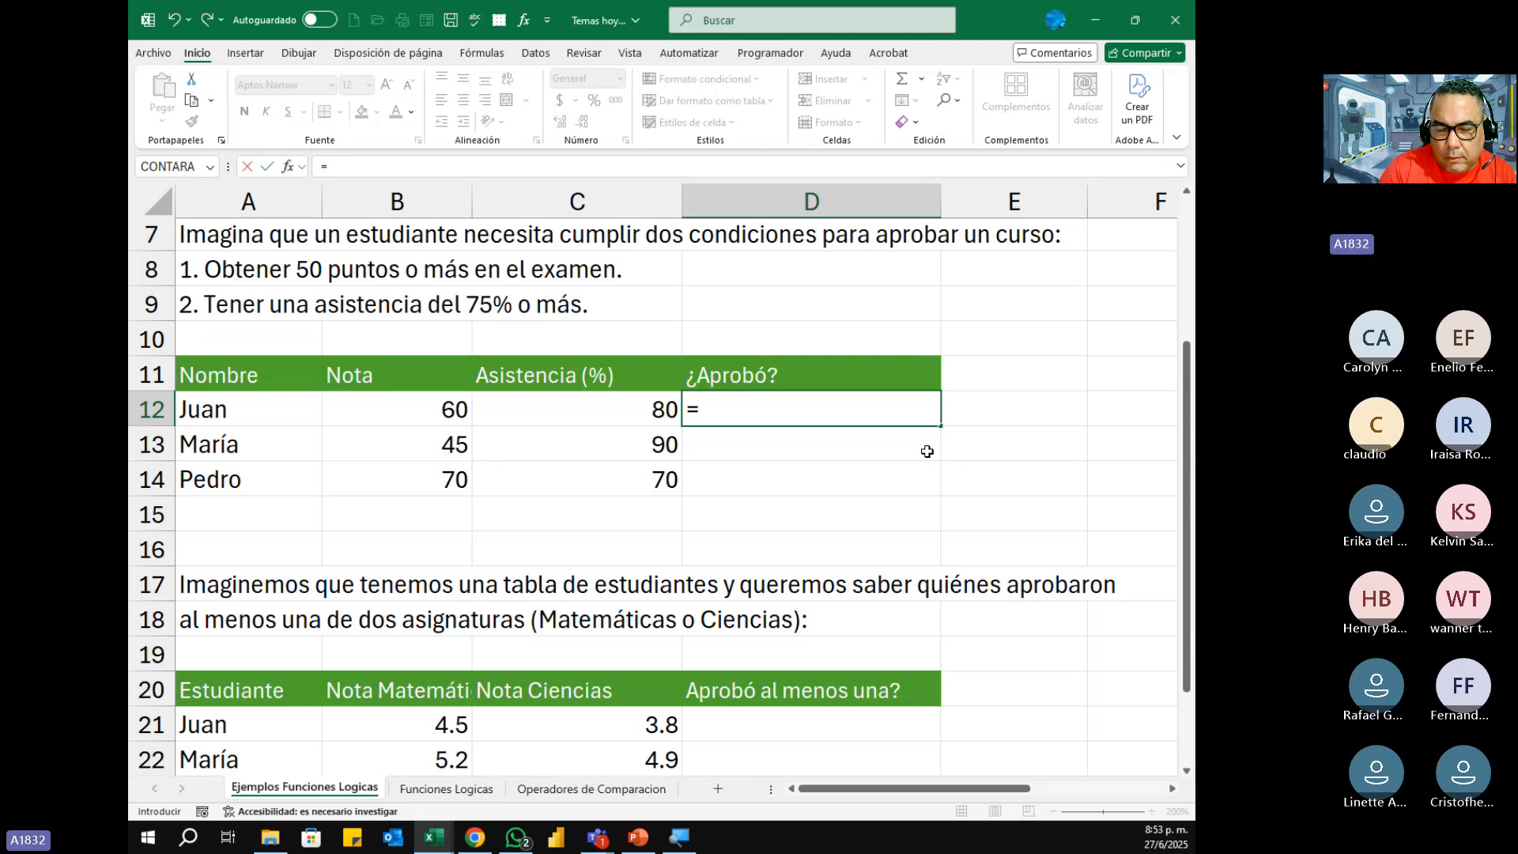
text(y)
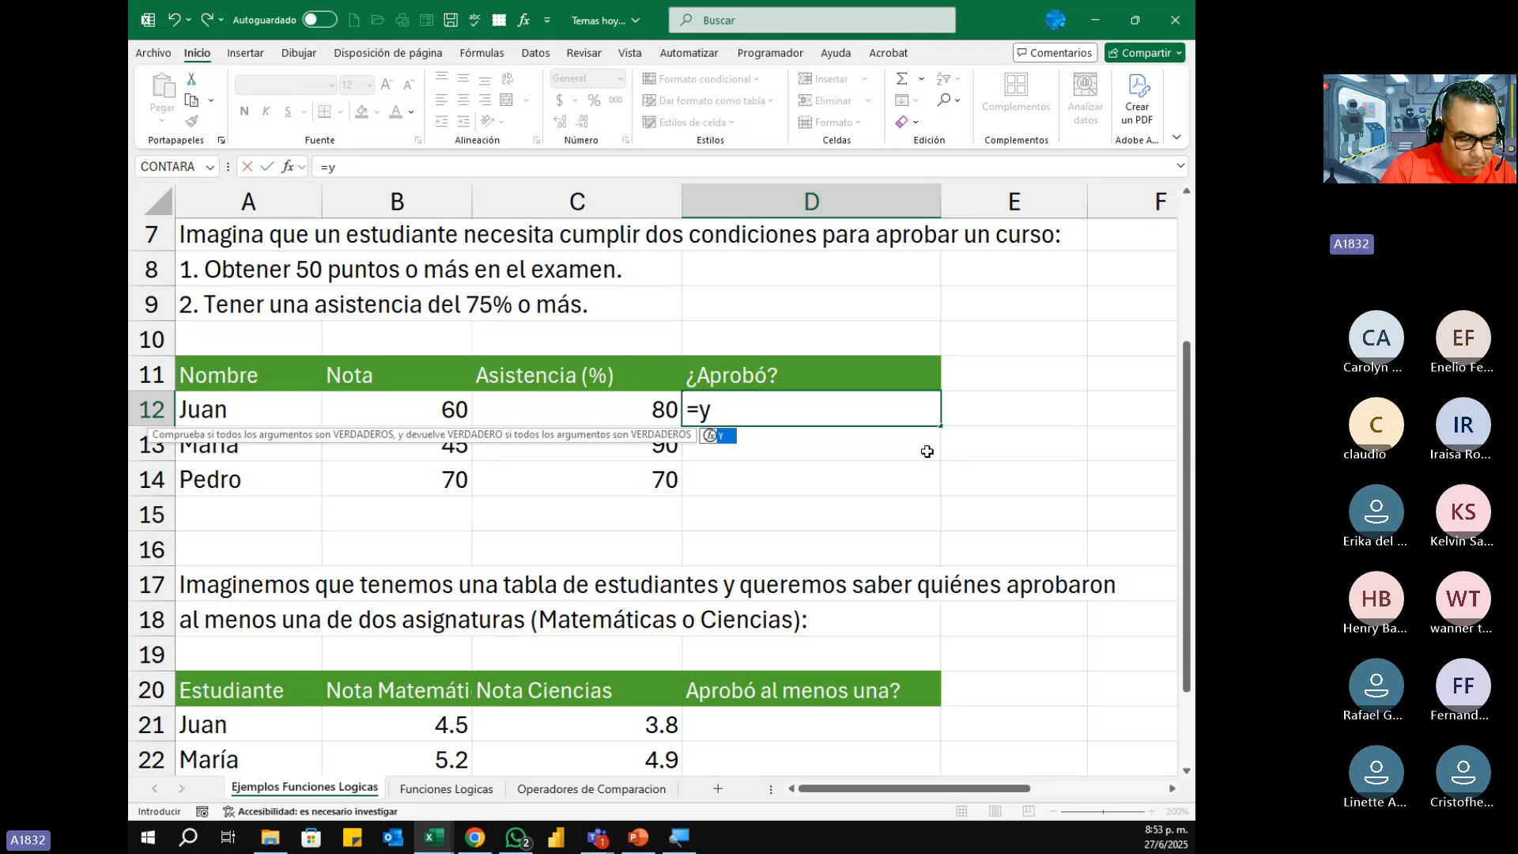
key(Tab)
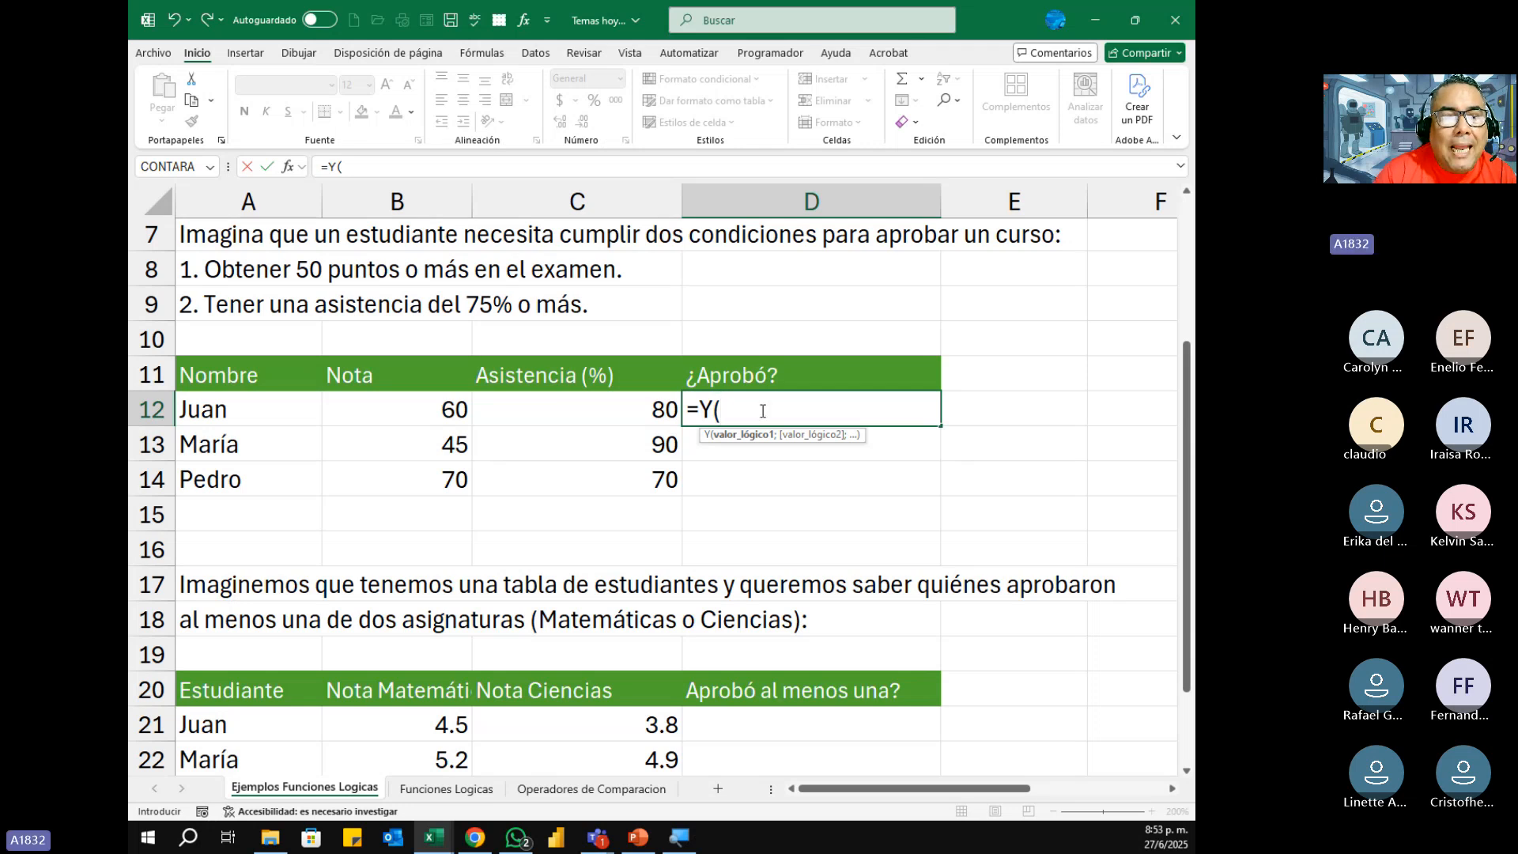
click(437, 412)
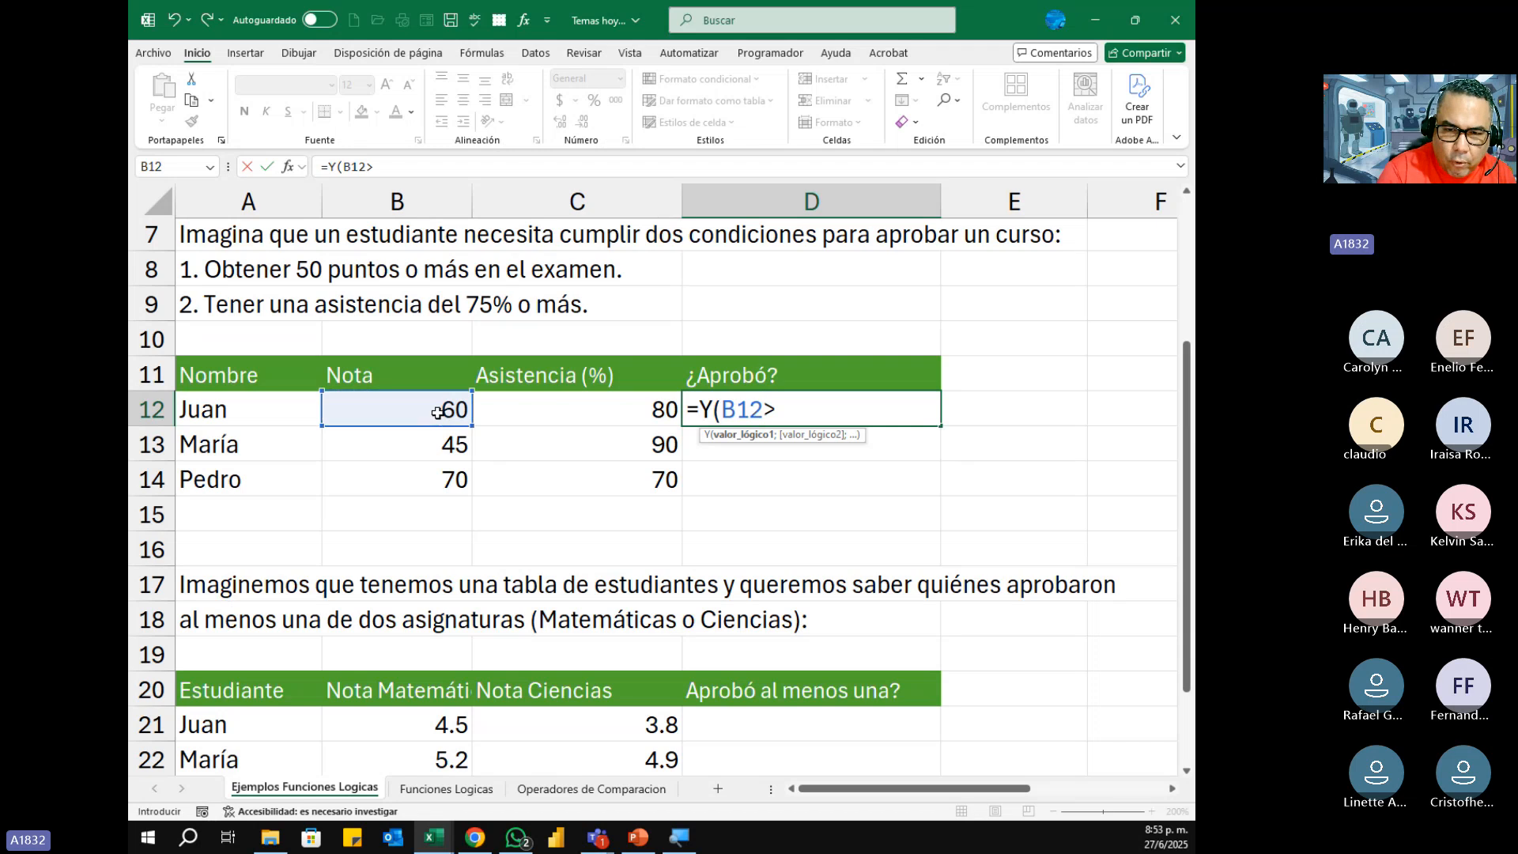
text(>)
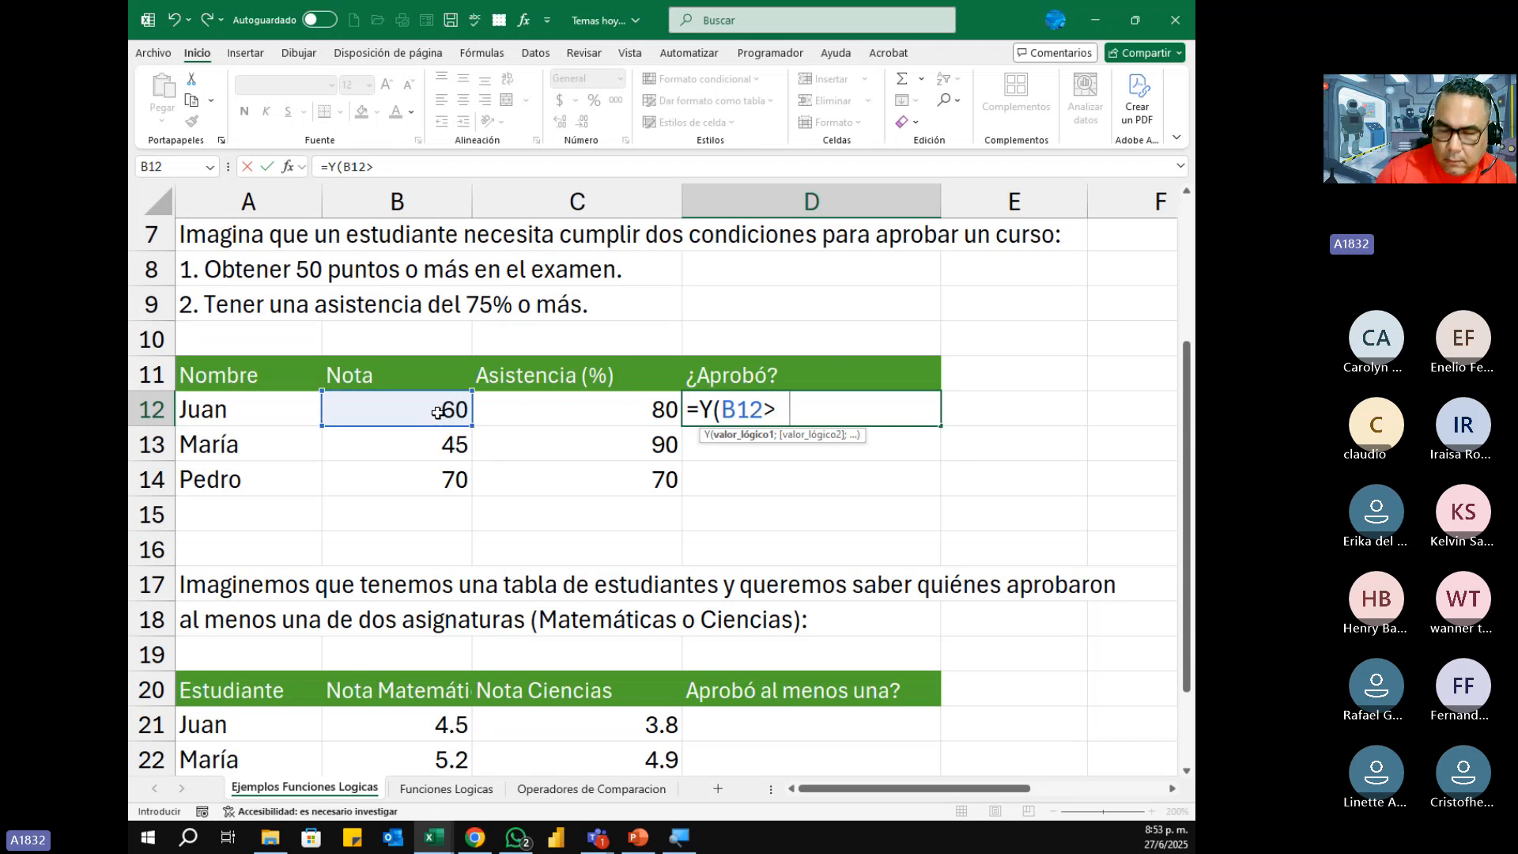
text(=50)
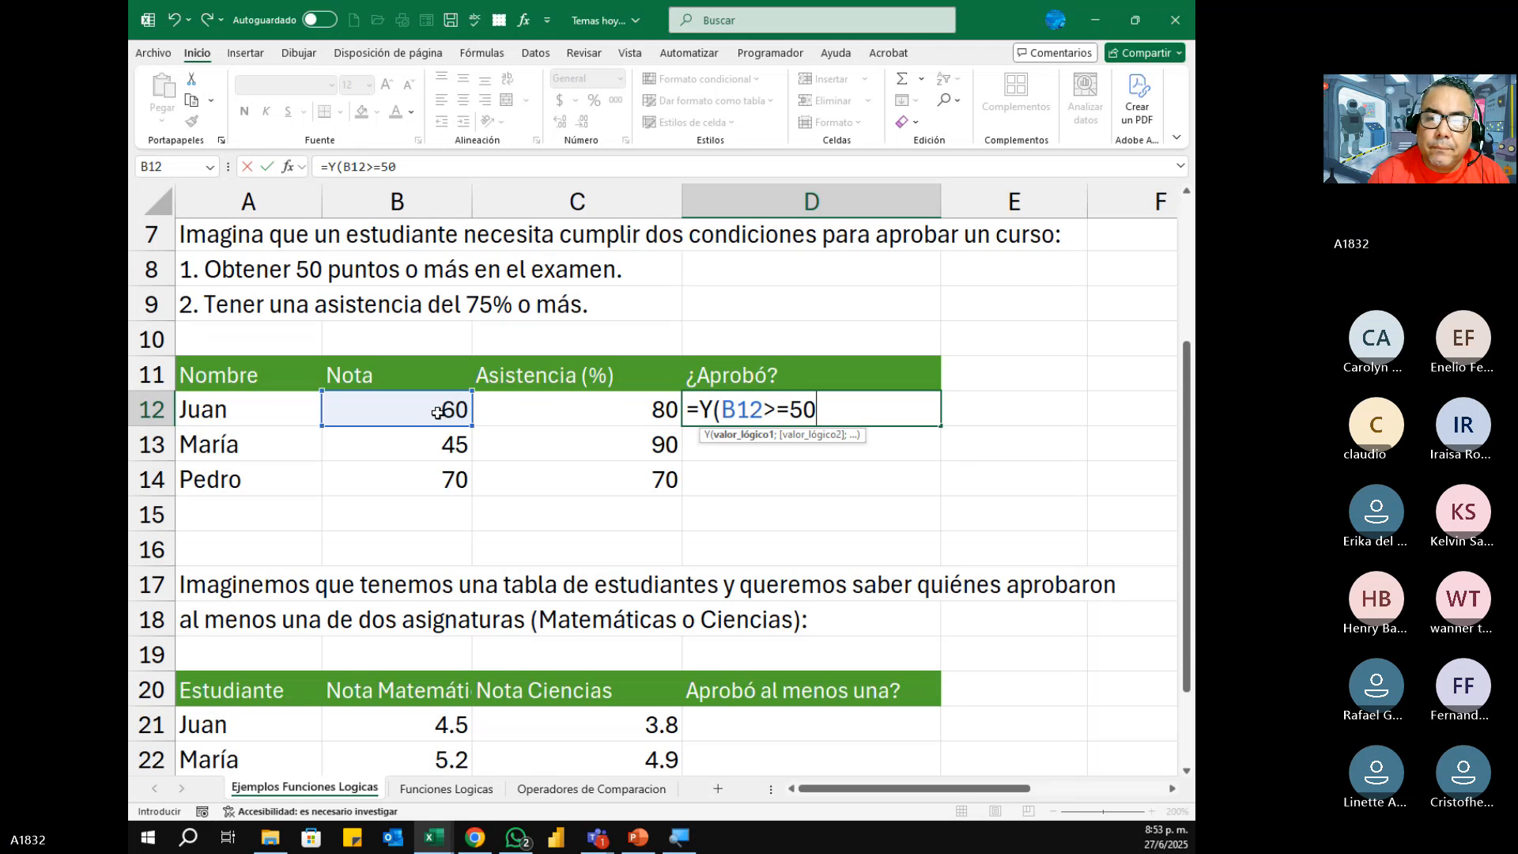
text(;)
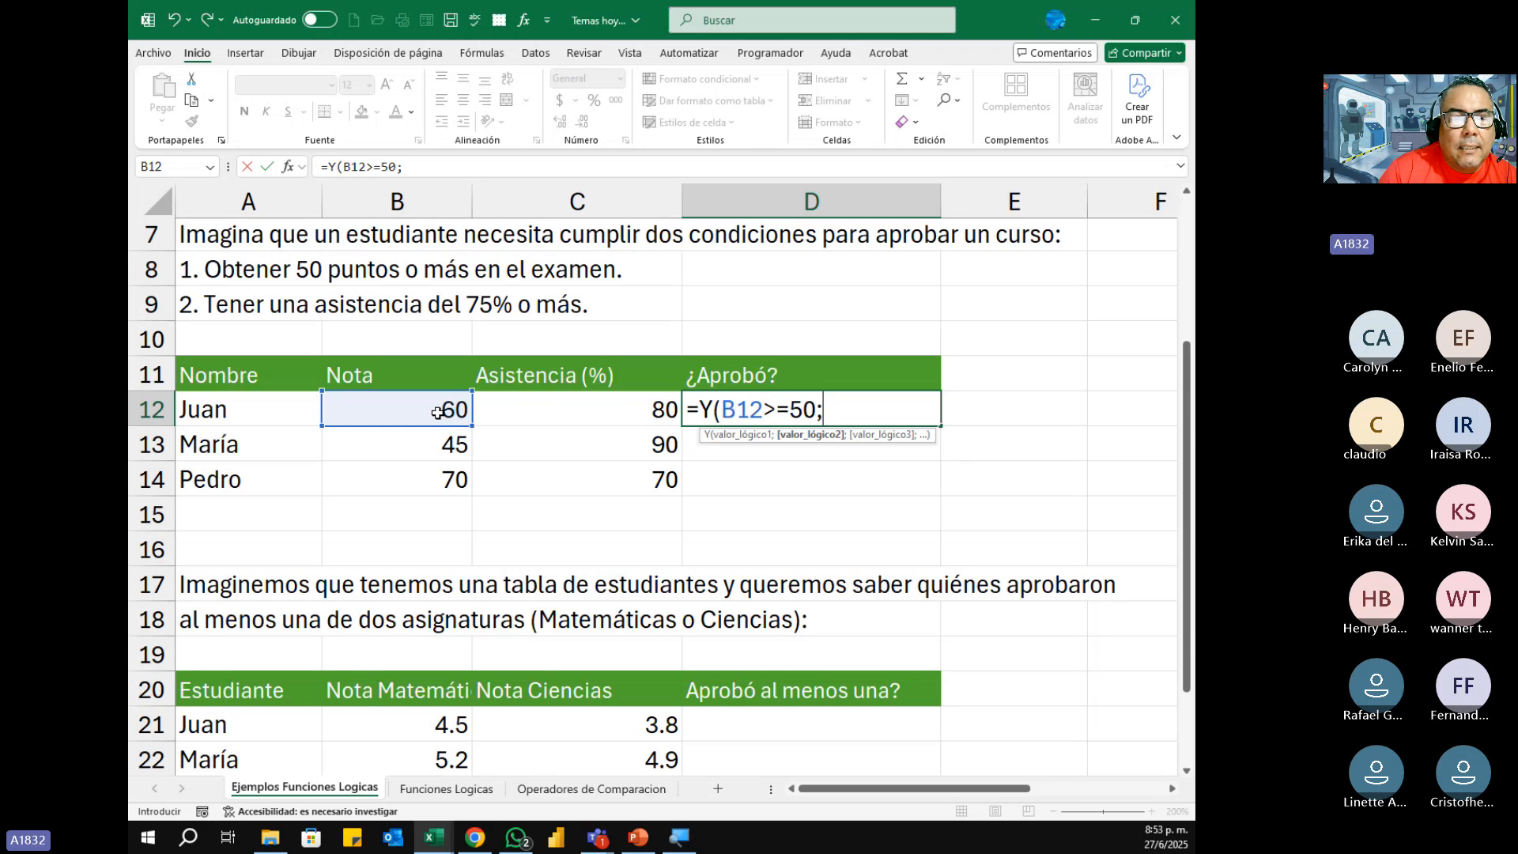
Step: Complete D12's Y formula with the second condition C12>=75 and copy it down to D14
click(581, 407)
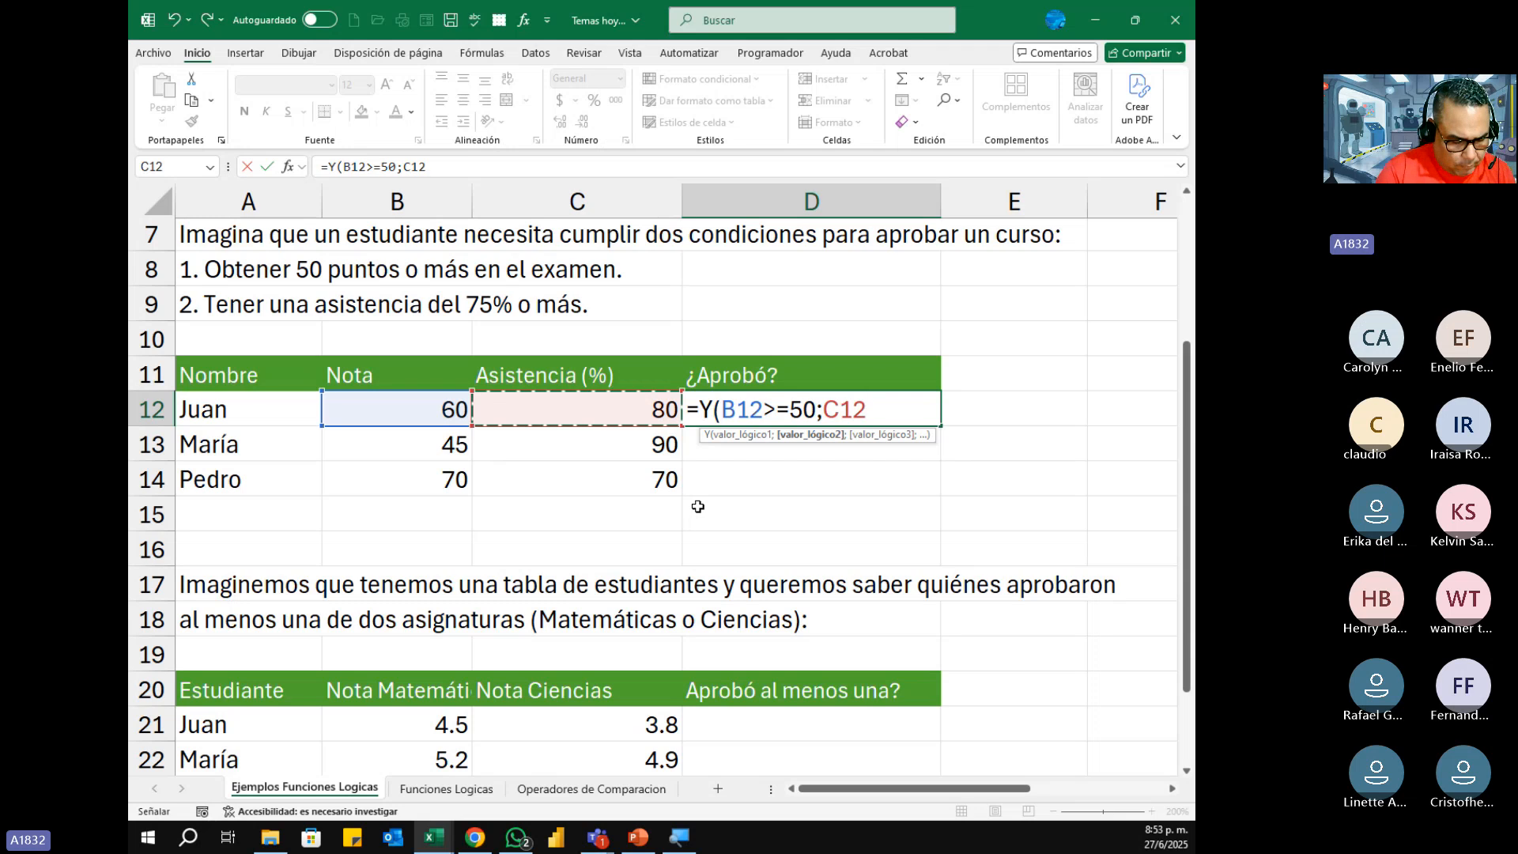
text(>)
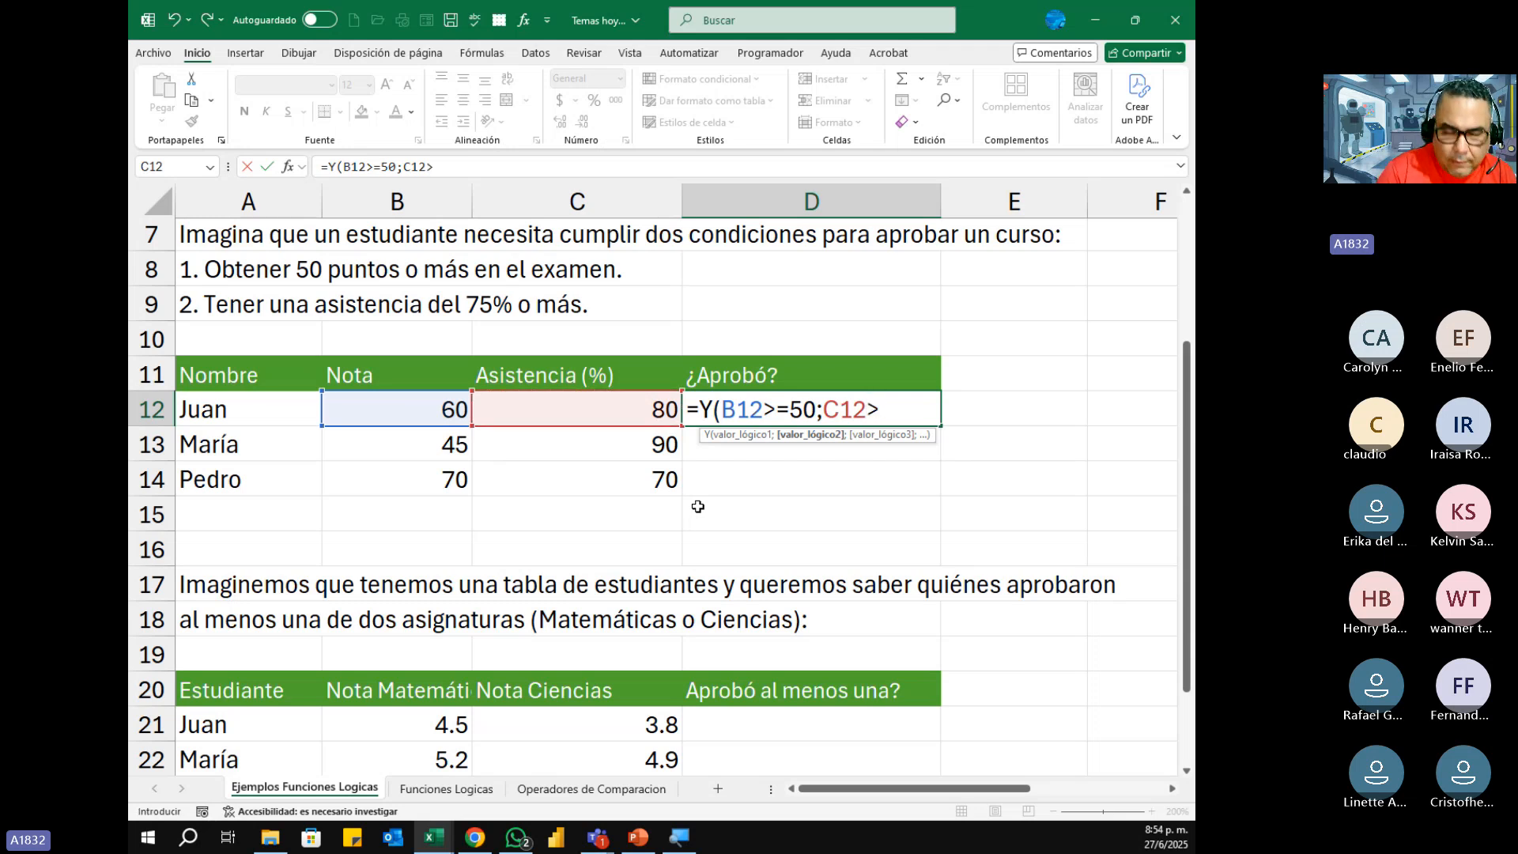
text(=75)
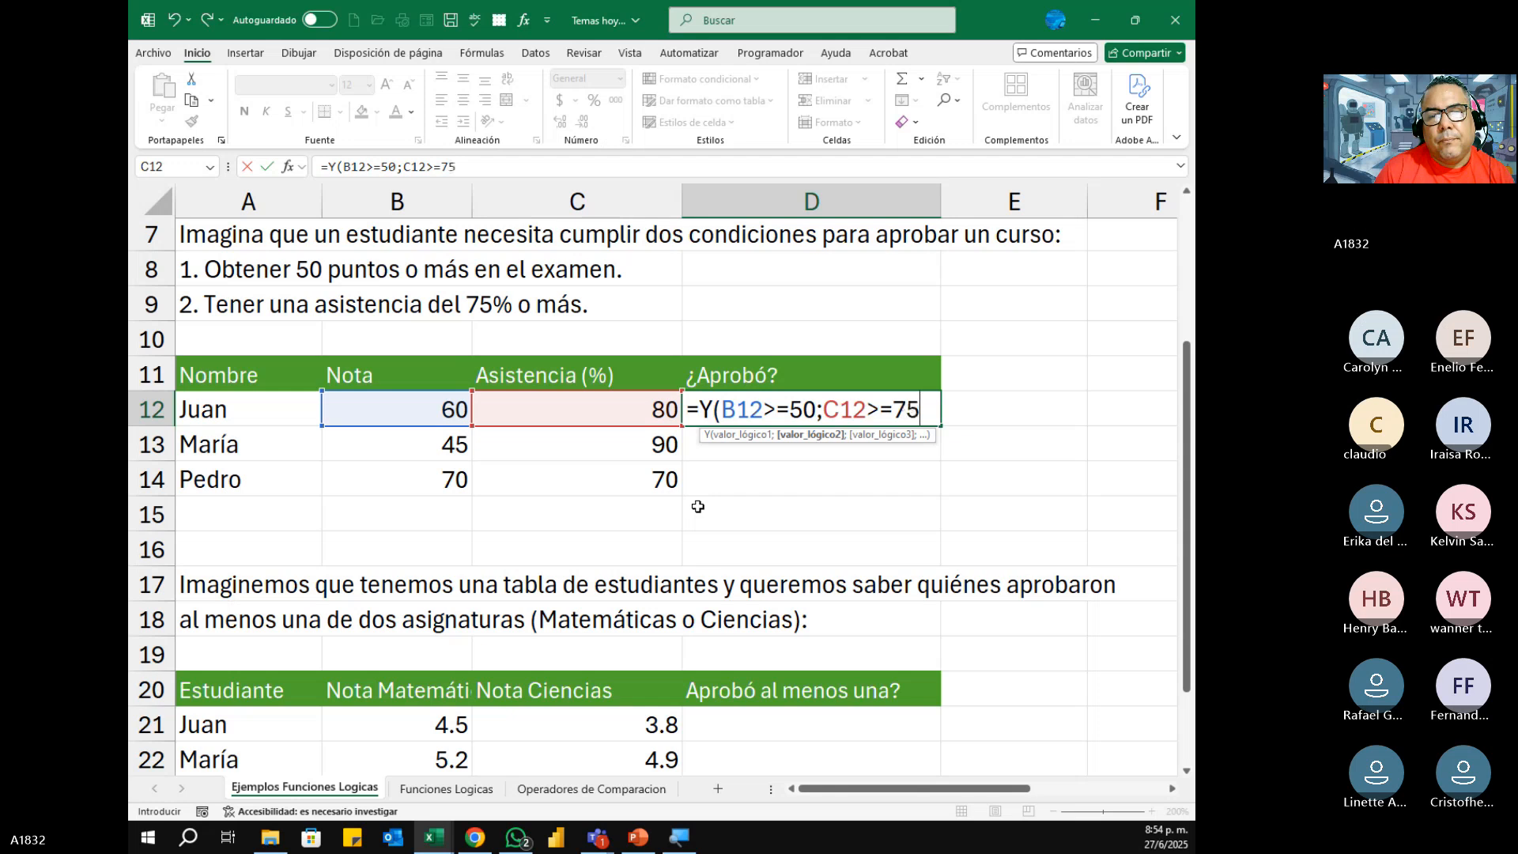
text())
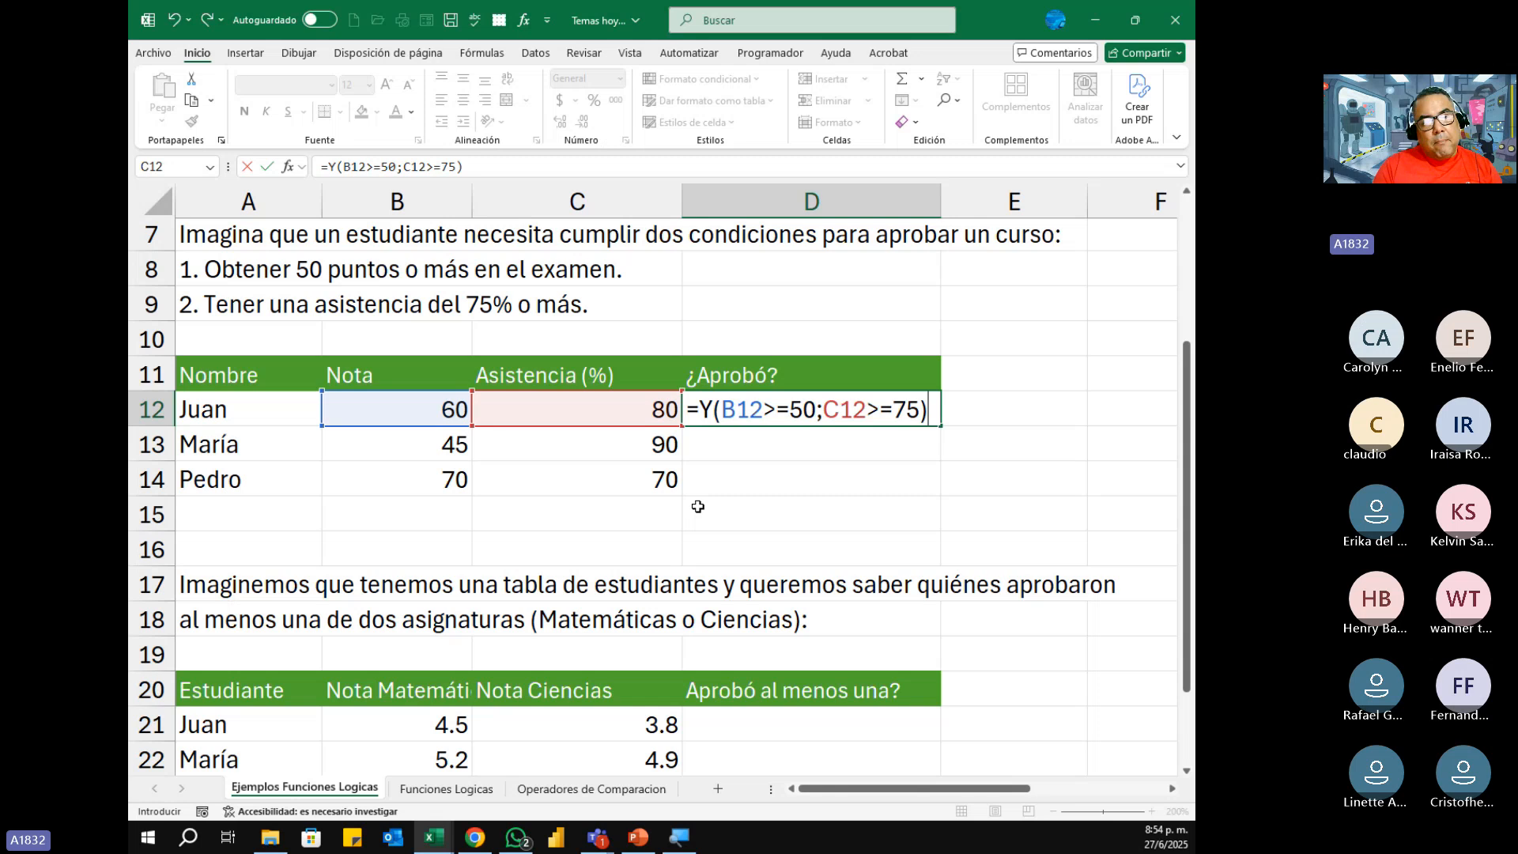
key(Return)
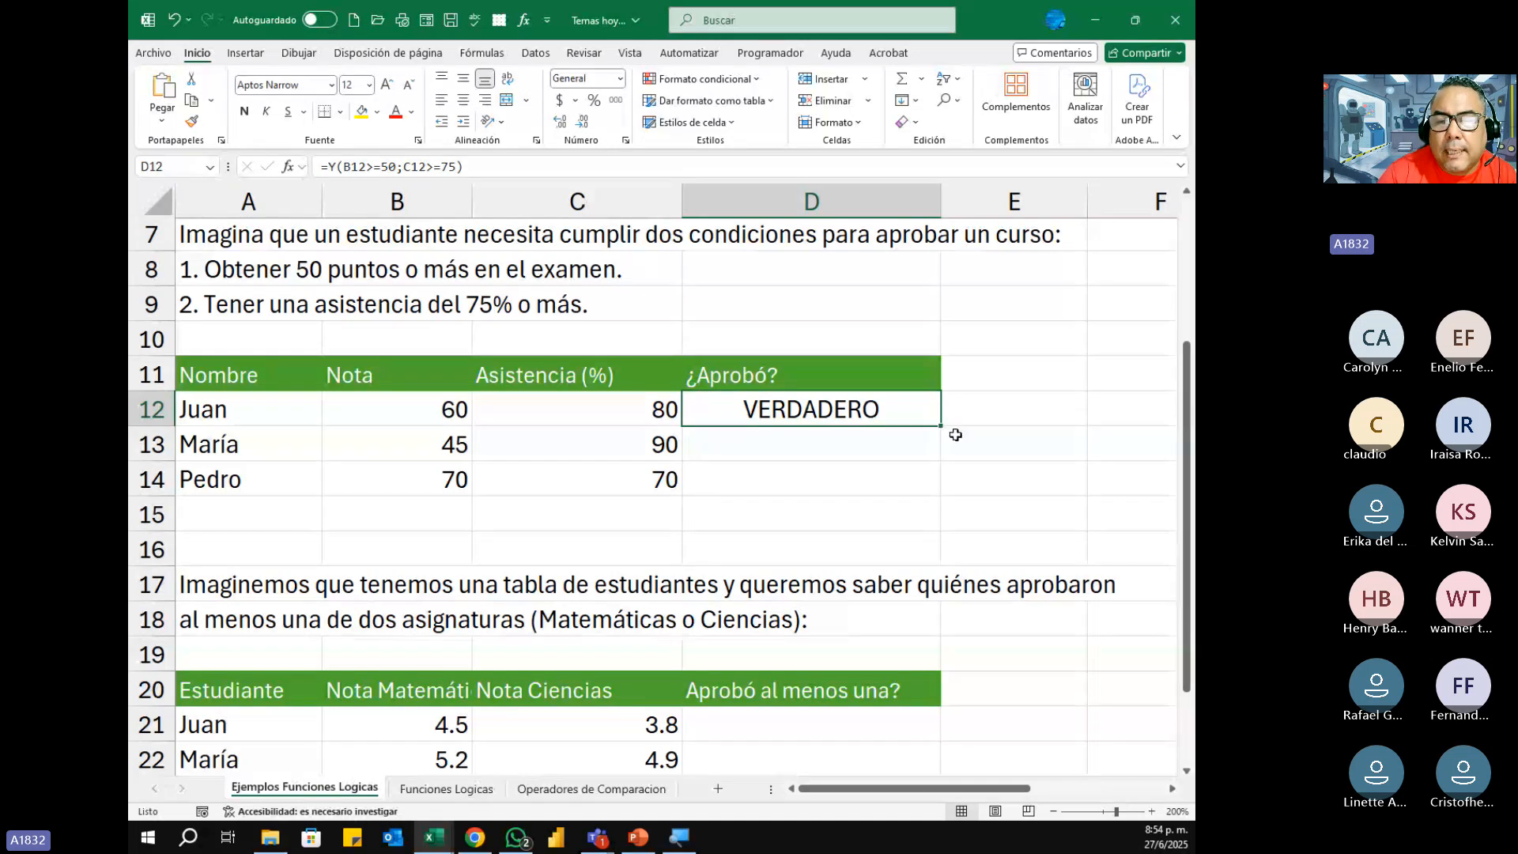
drag(944, 427, 943, 498)
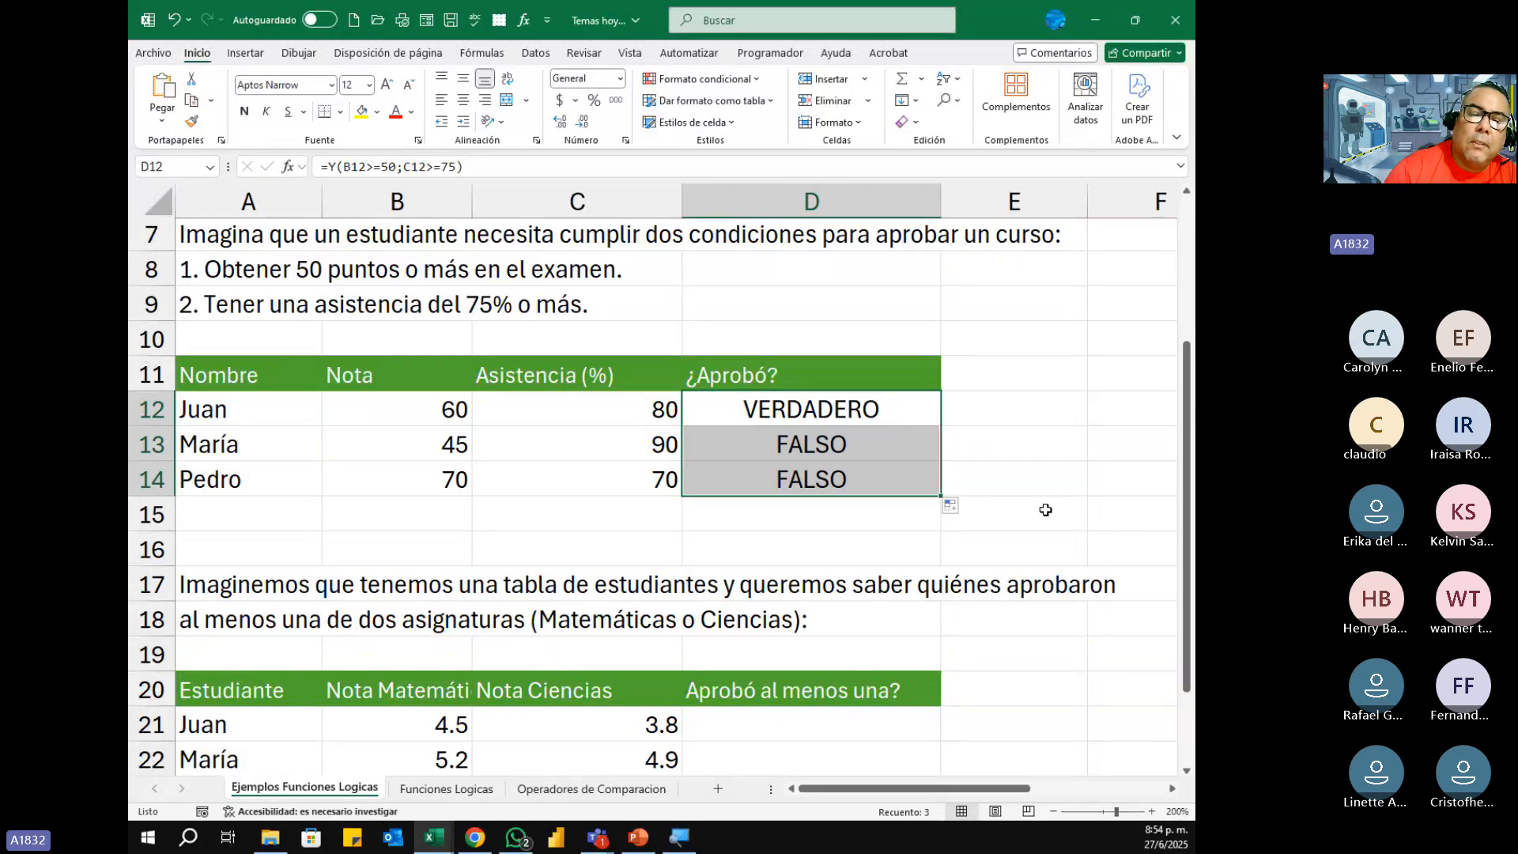
Step: Compare the Nota and Asistencia values in rows 13 and 14 with their ¿Aprobó? results
click(440, 446)
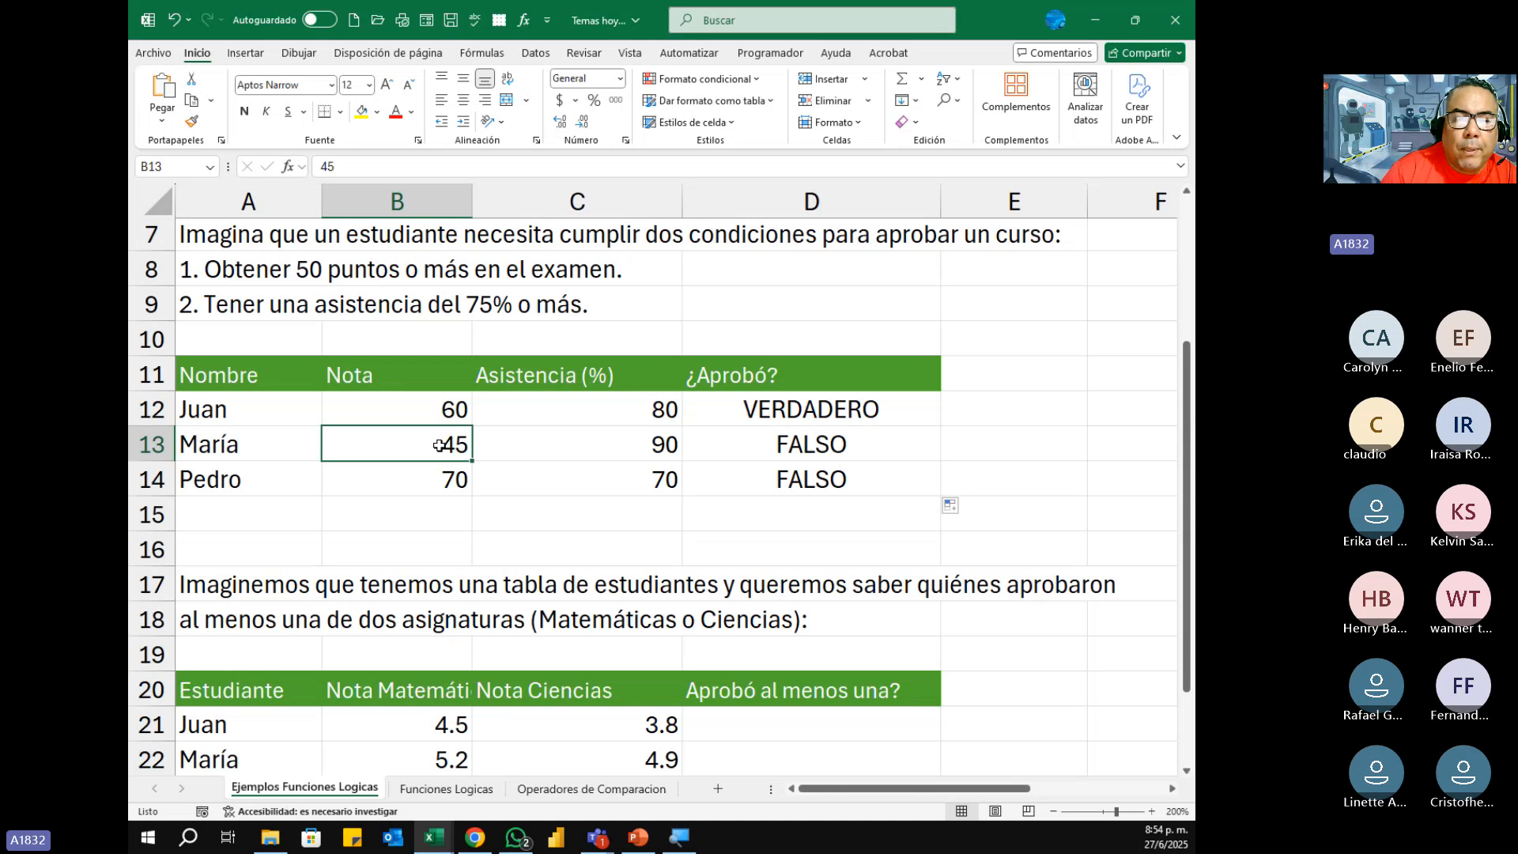
click(615, 449)
click(427, 456)
click(588, 448)
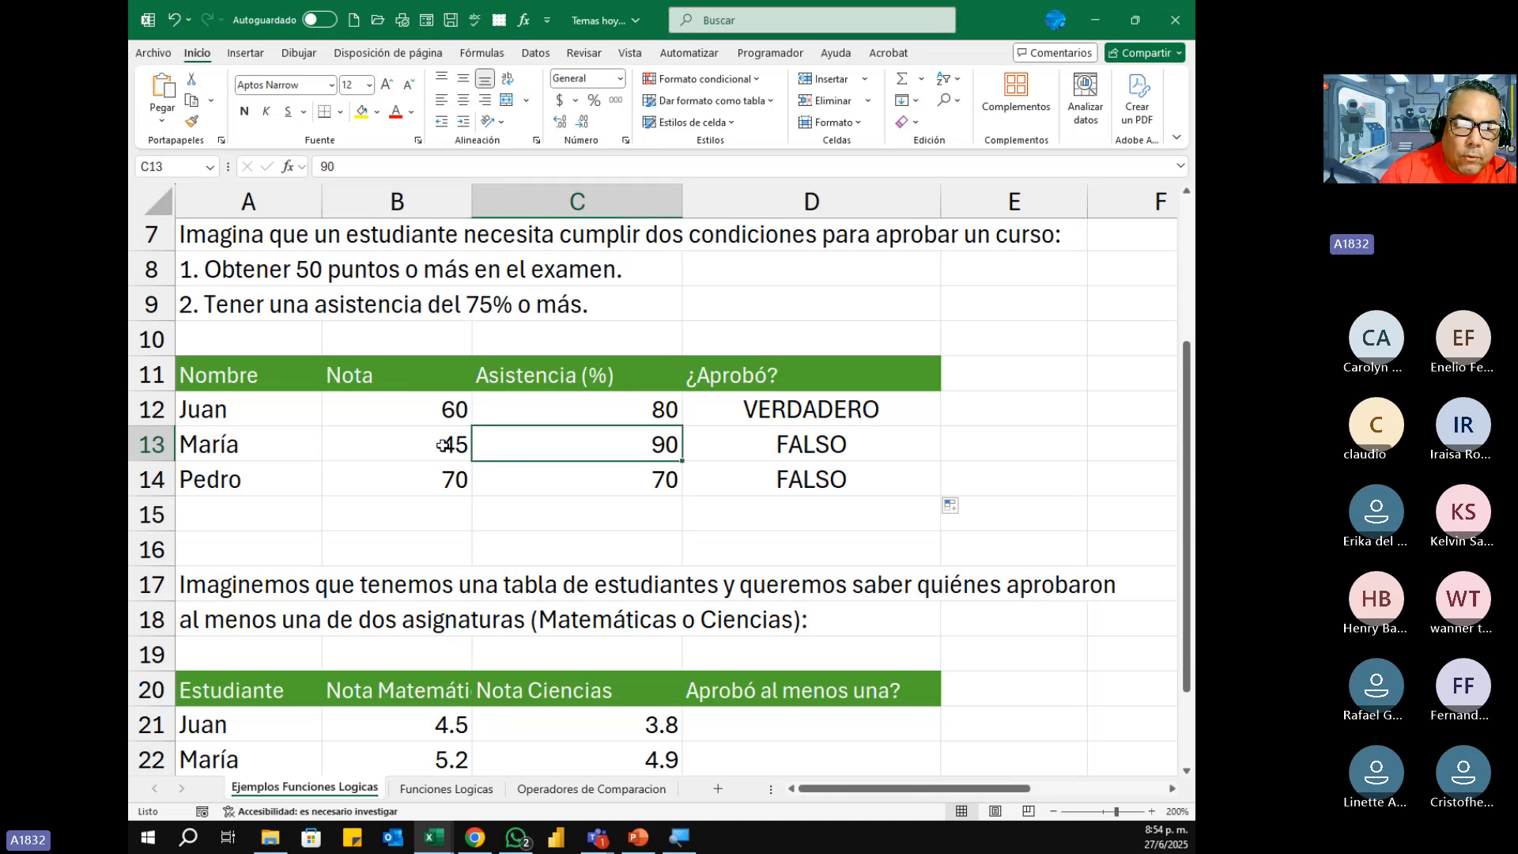
click(844, 444)
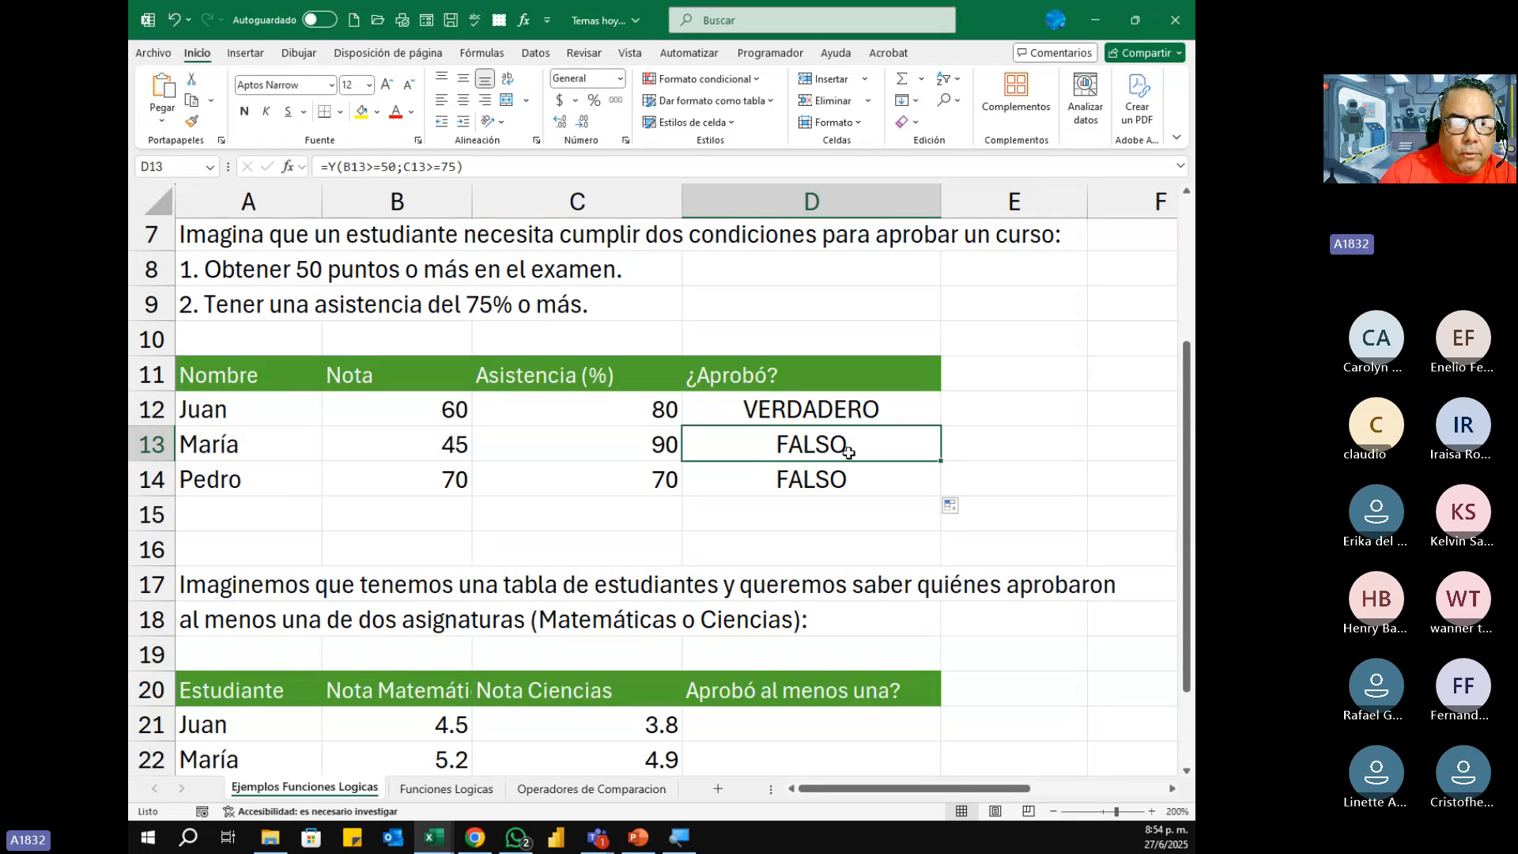
click(431, 481)
click(605, 486)
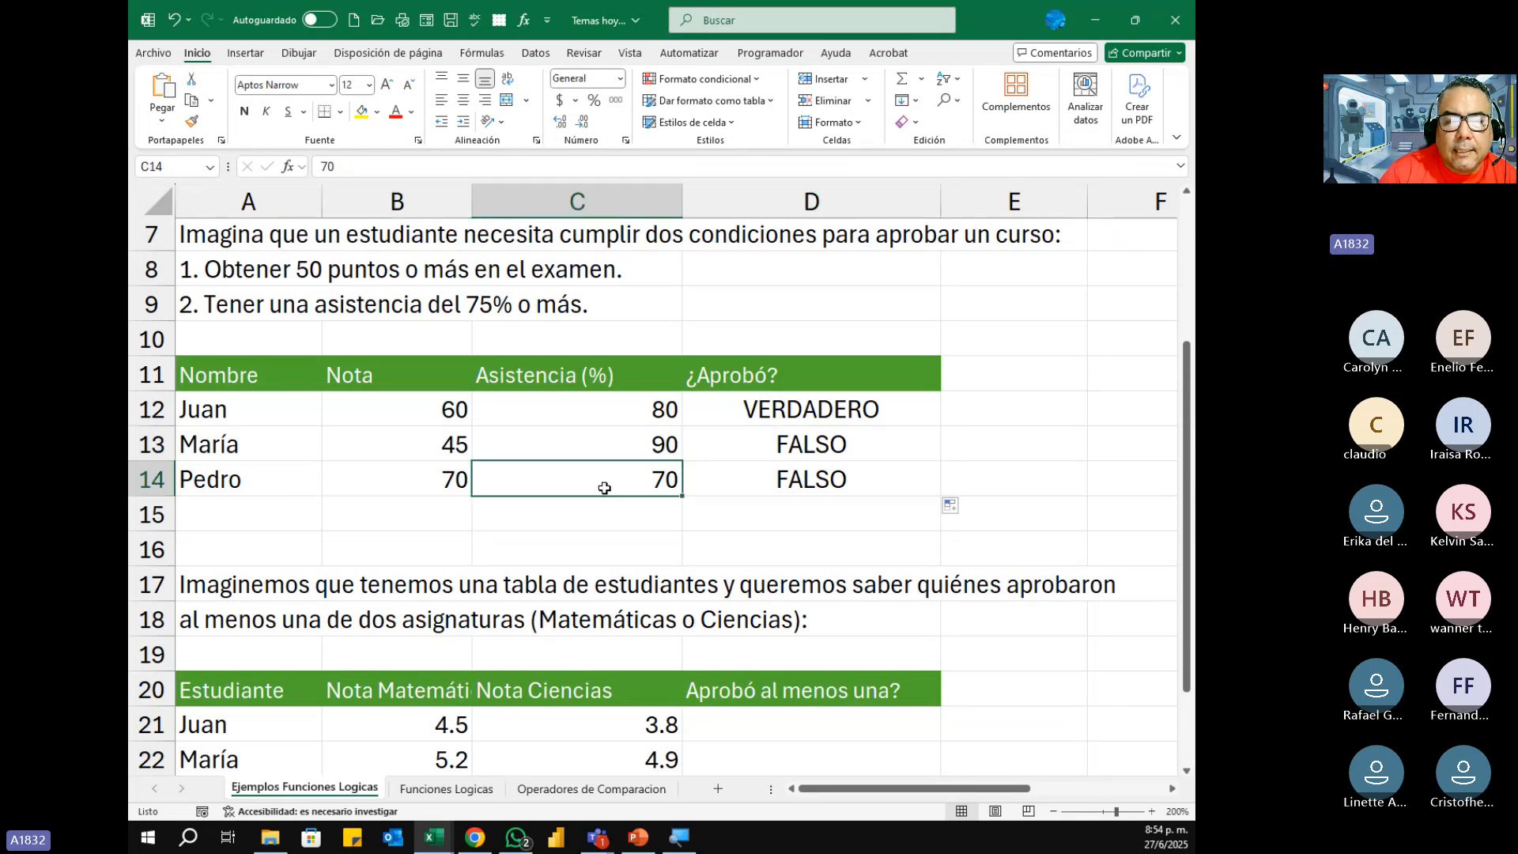
click(793, 481)
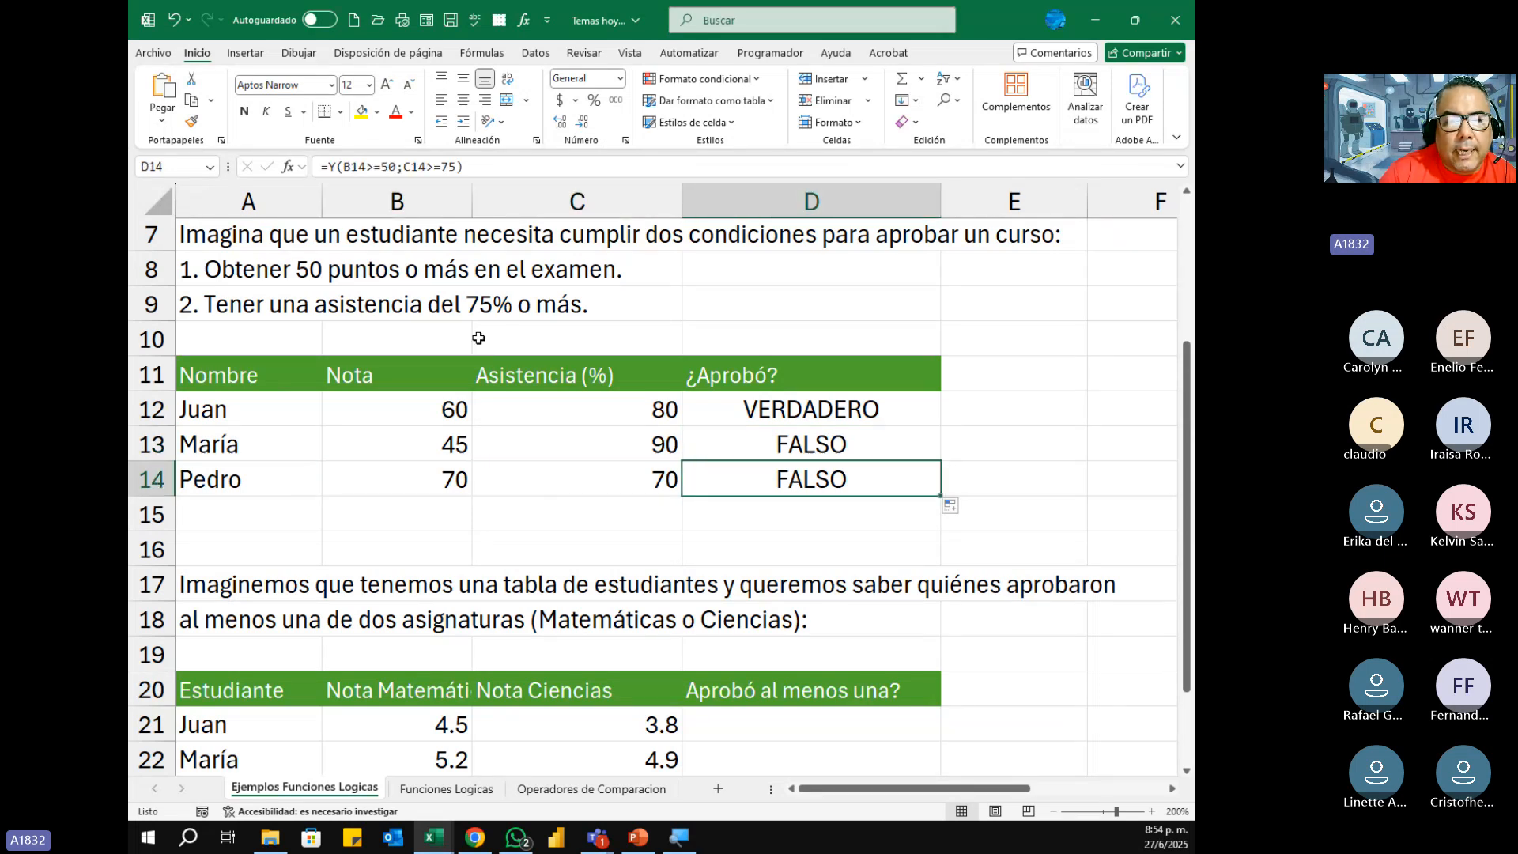
click(412, 479)
click(602, 476)
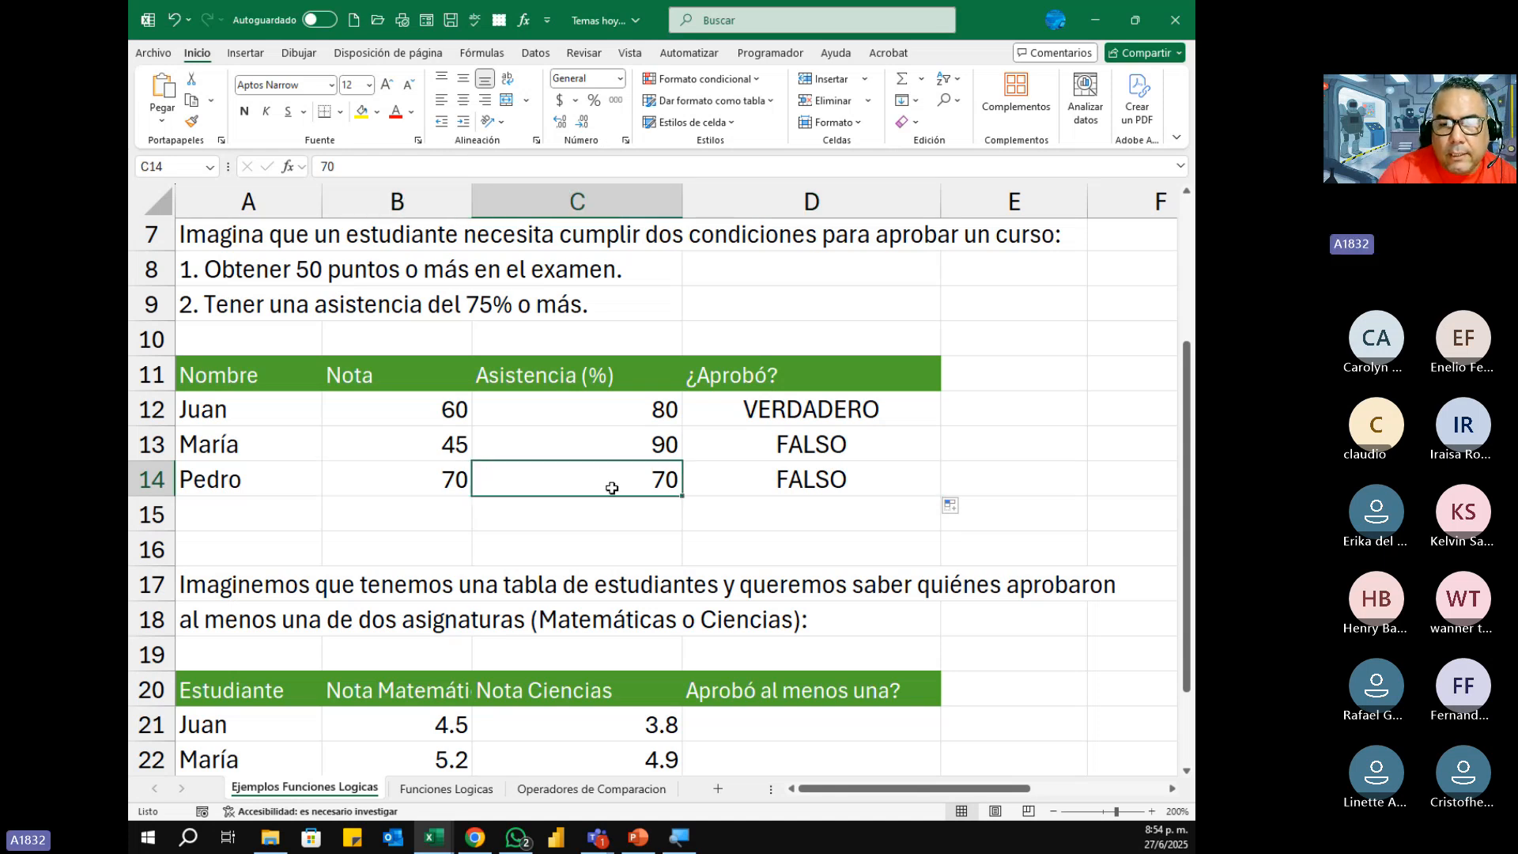
click(752, 485)
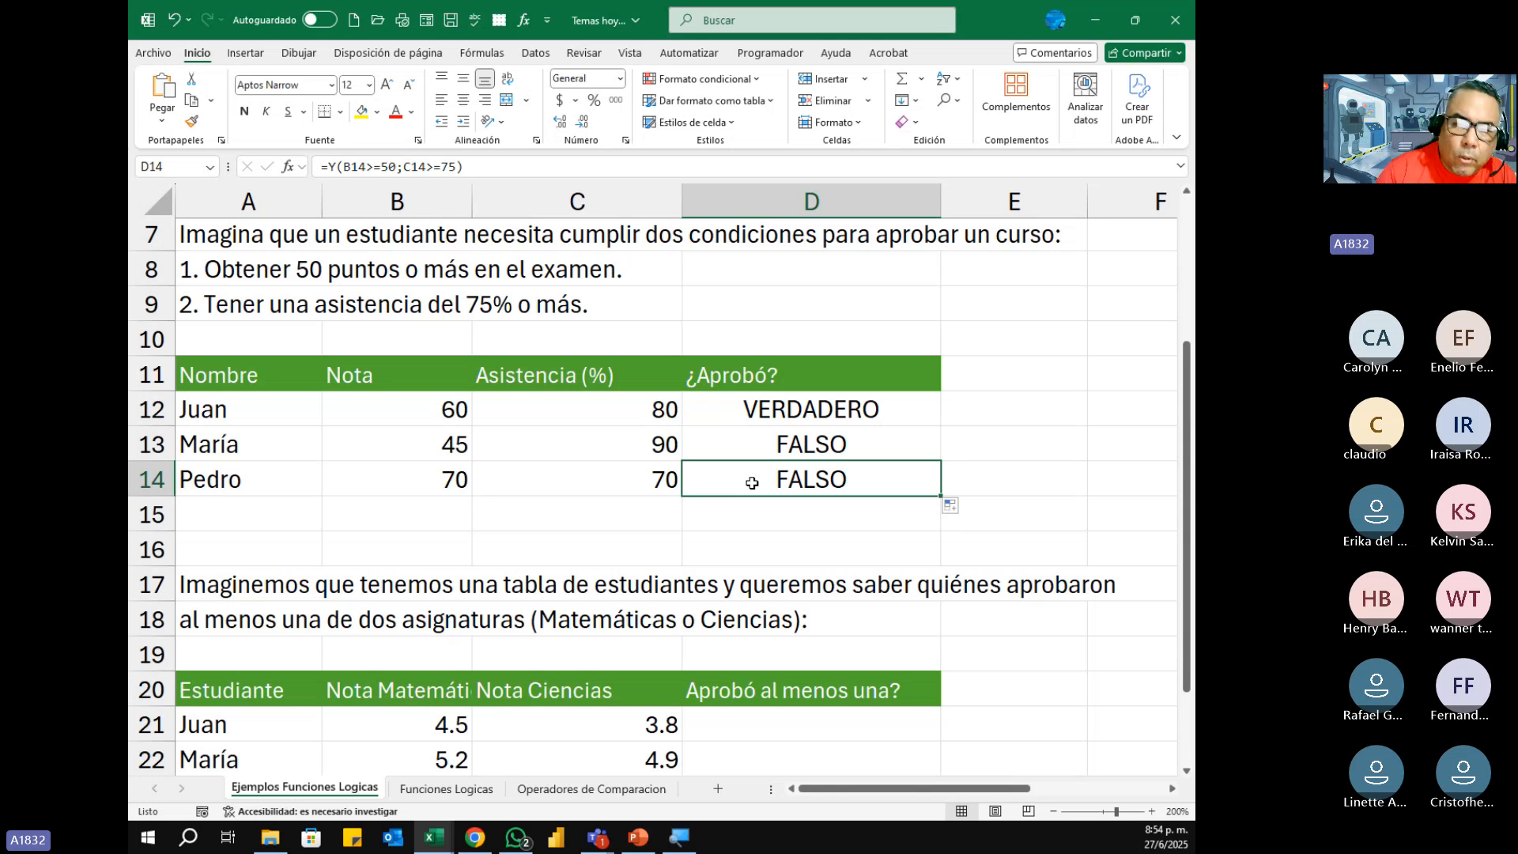
Step: Nest D12's existing Y formula as the logical test of an SI function
click(799, 405)
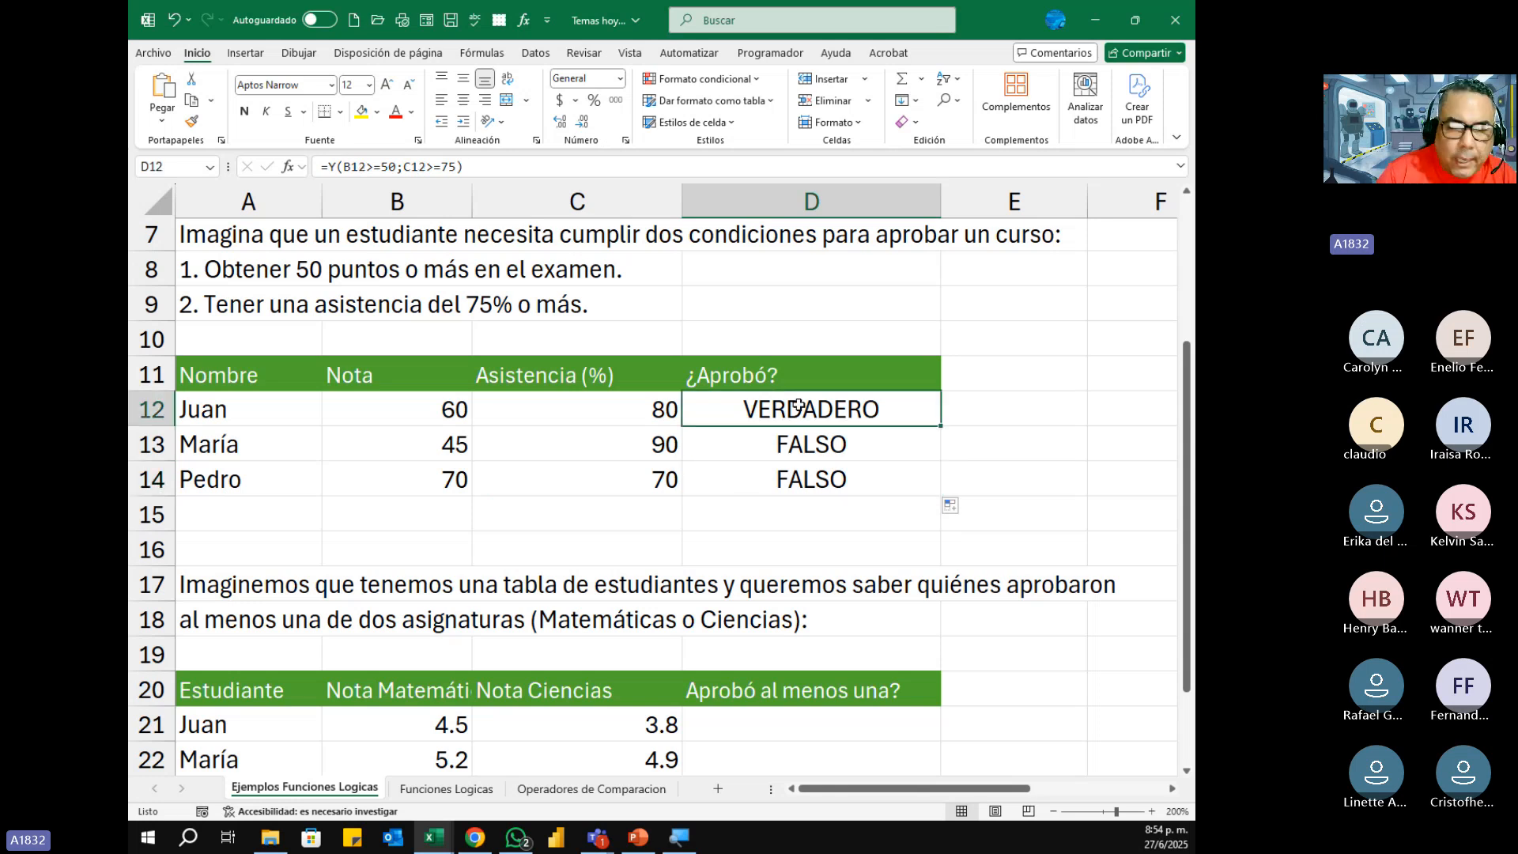
double_click(799, 405)
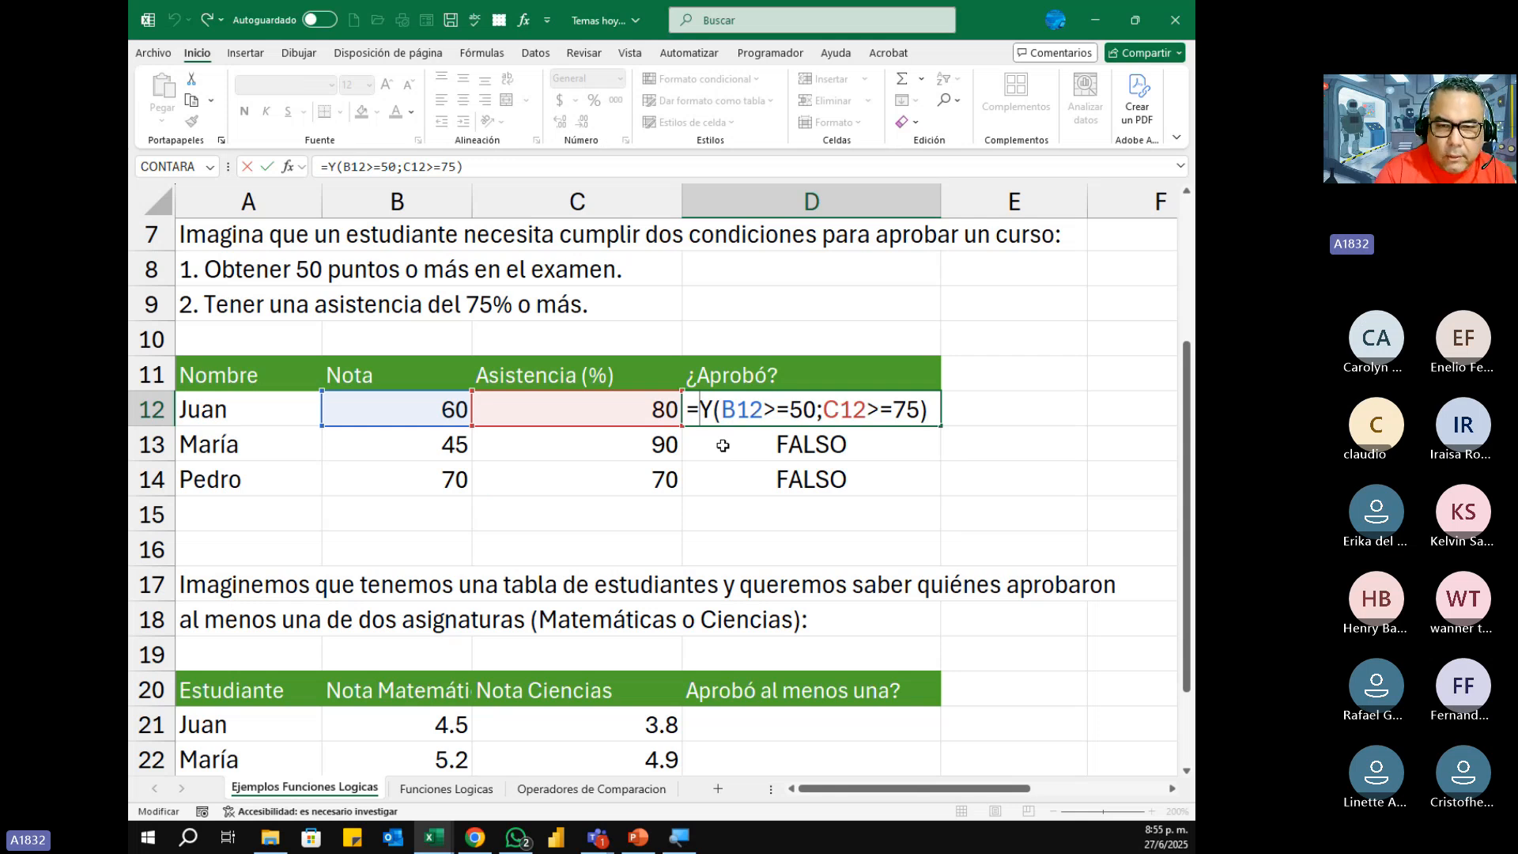
text(si)
key(Tab)
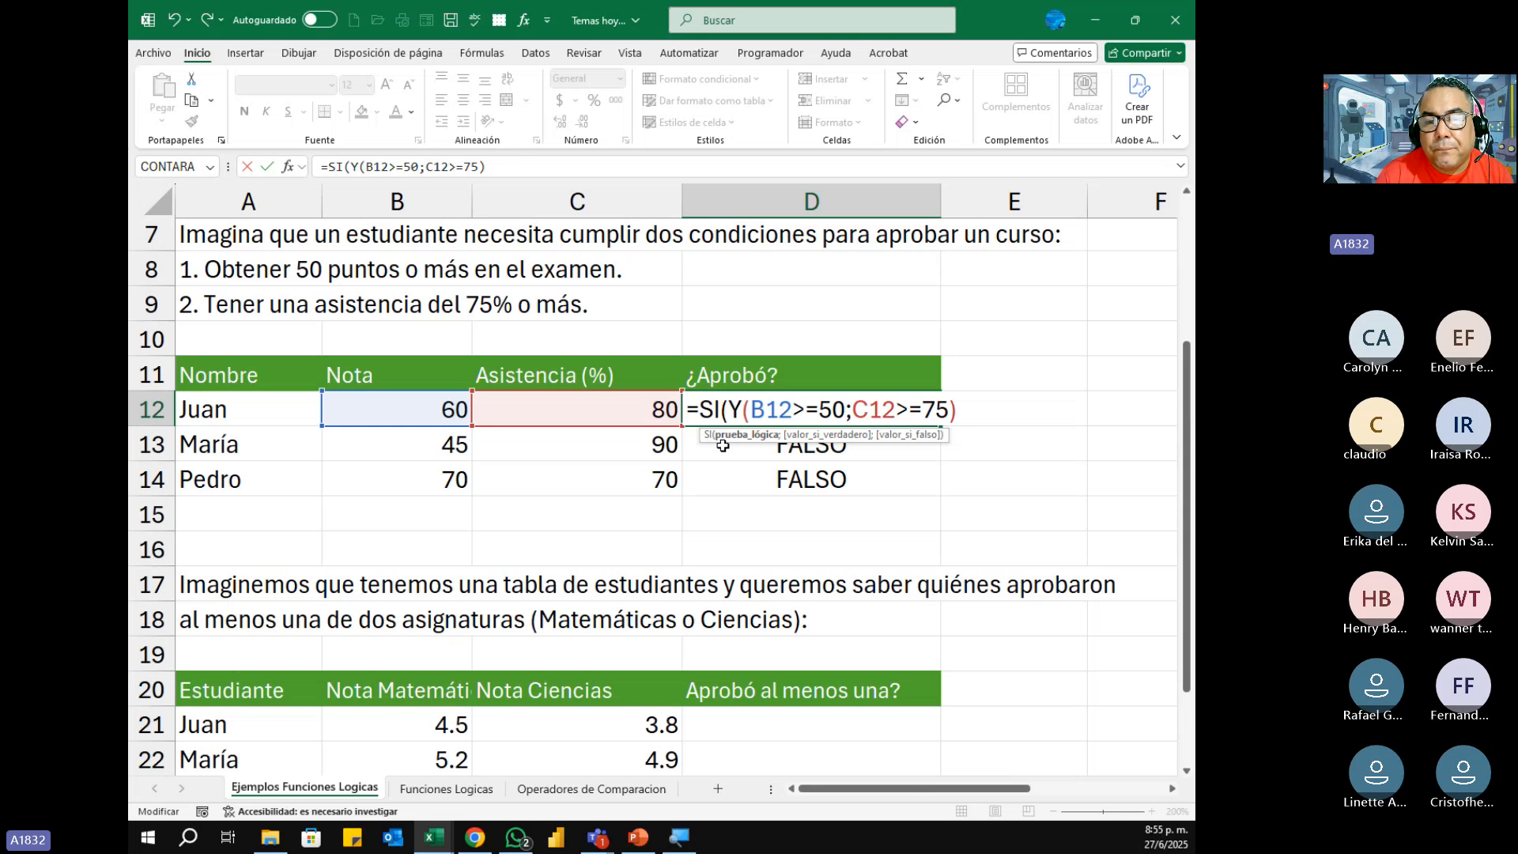
click(971, 408)
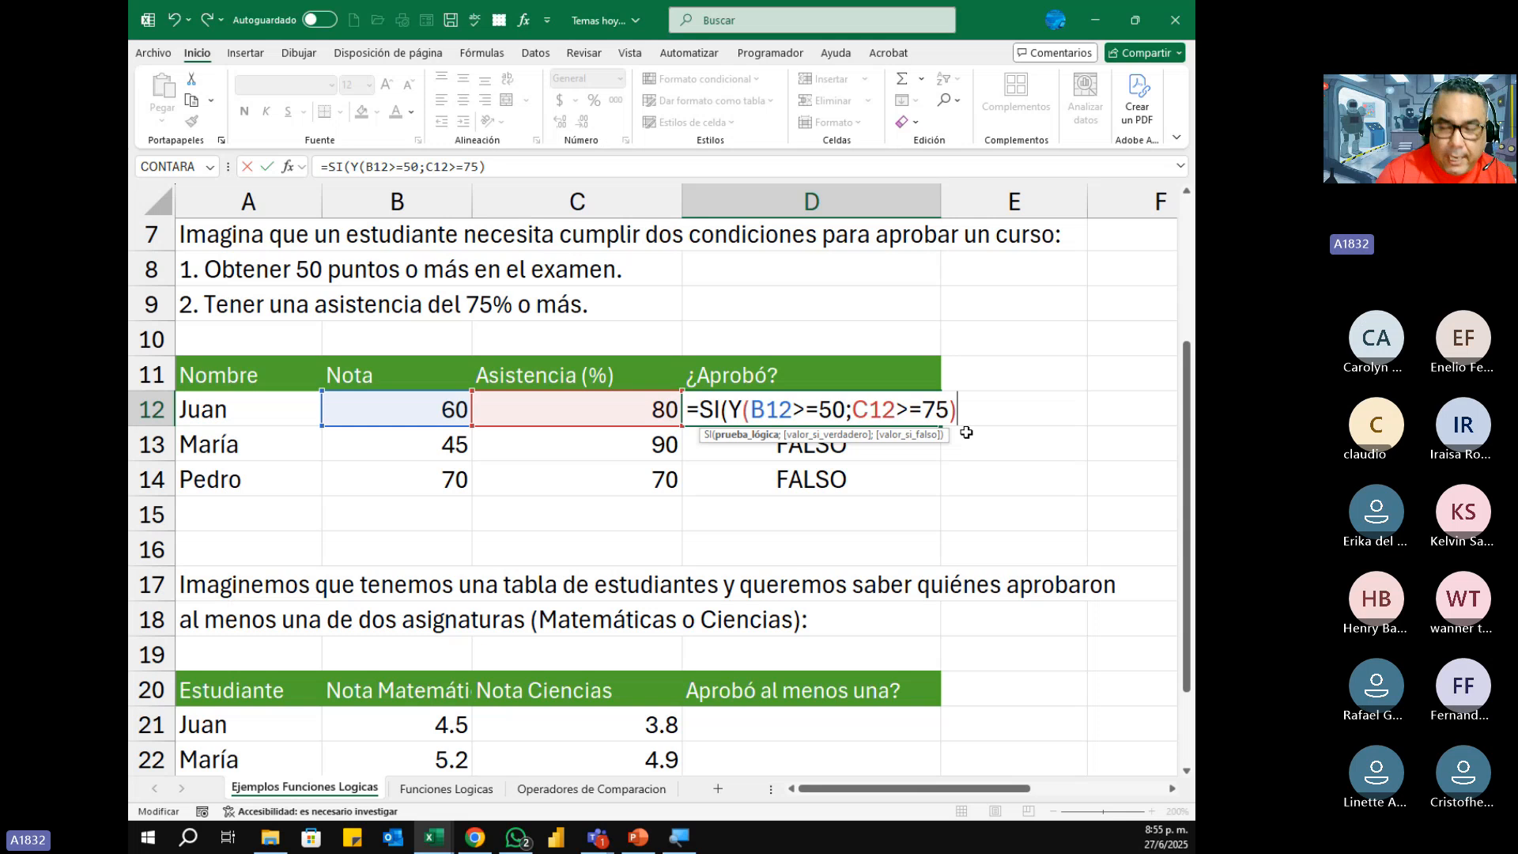
Step: Complete D12's SI formula so it returns "Si" when the Y test is true and "No" when it is false
text(;)
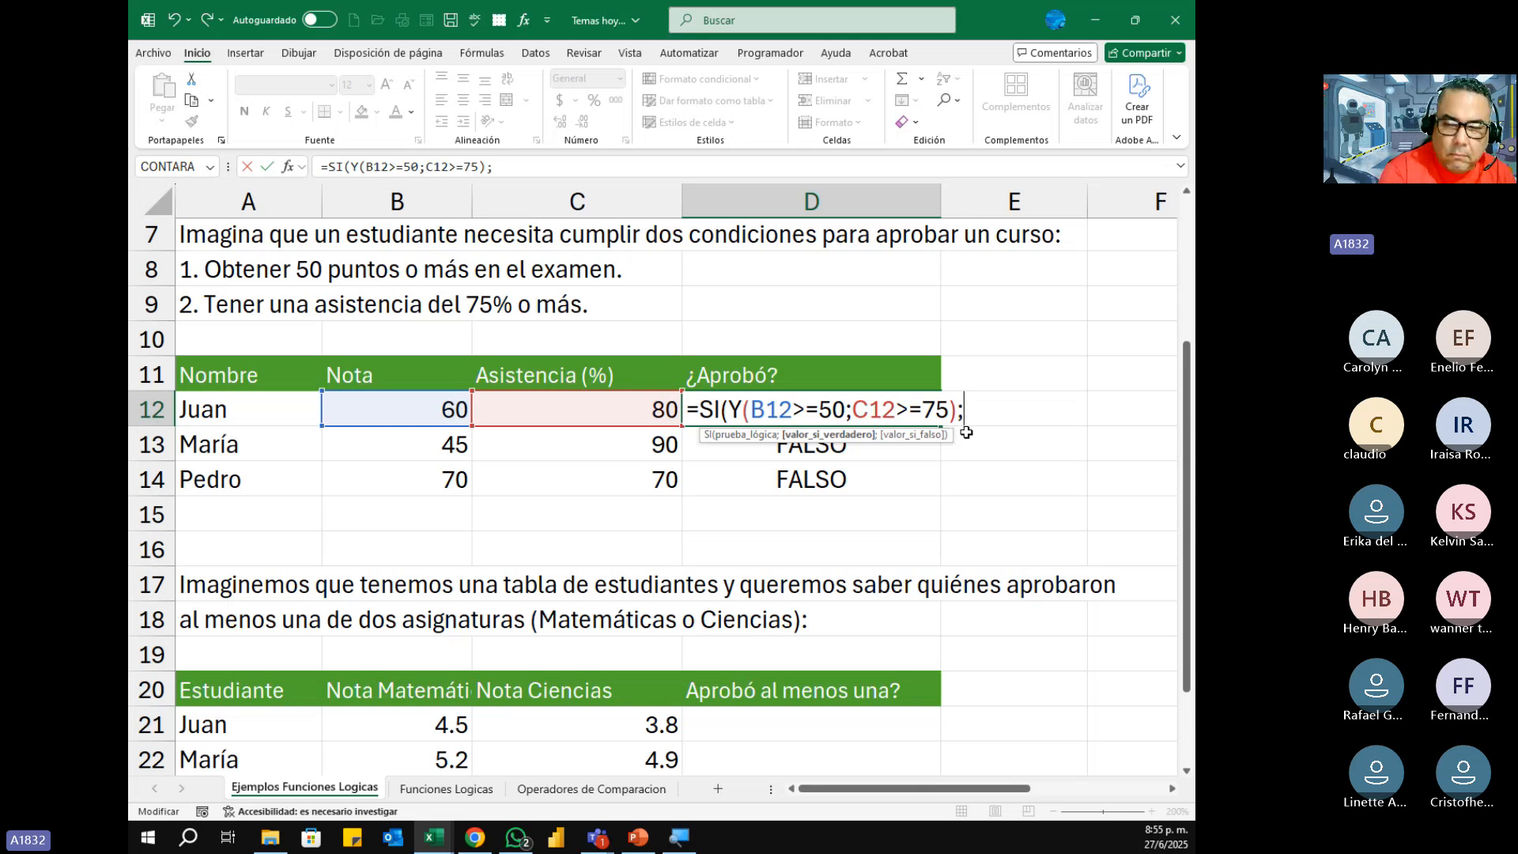
text(")
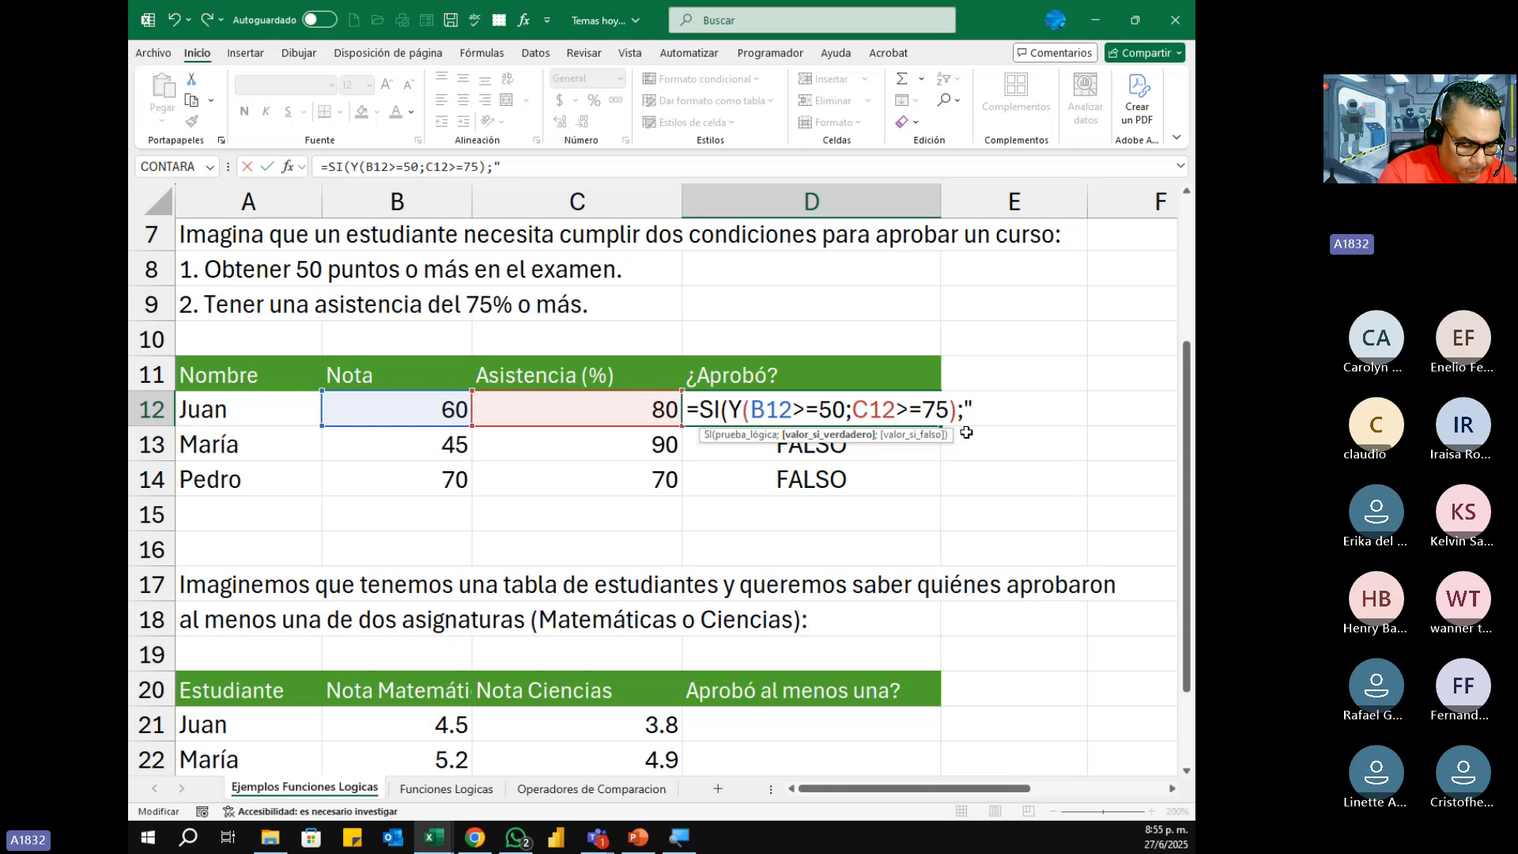
text(Si")
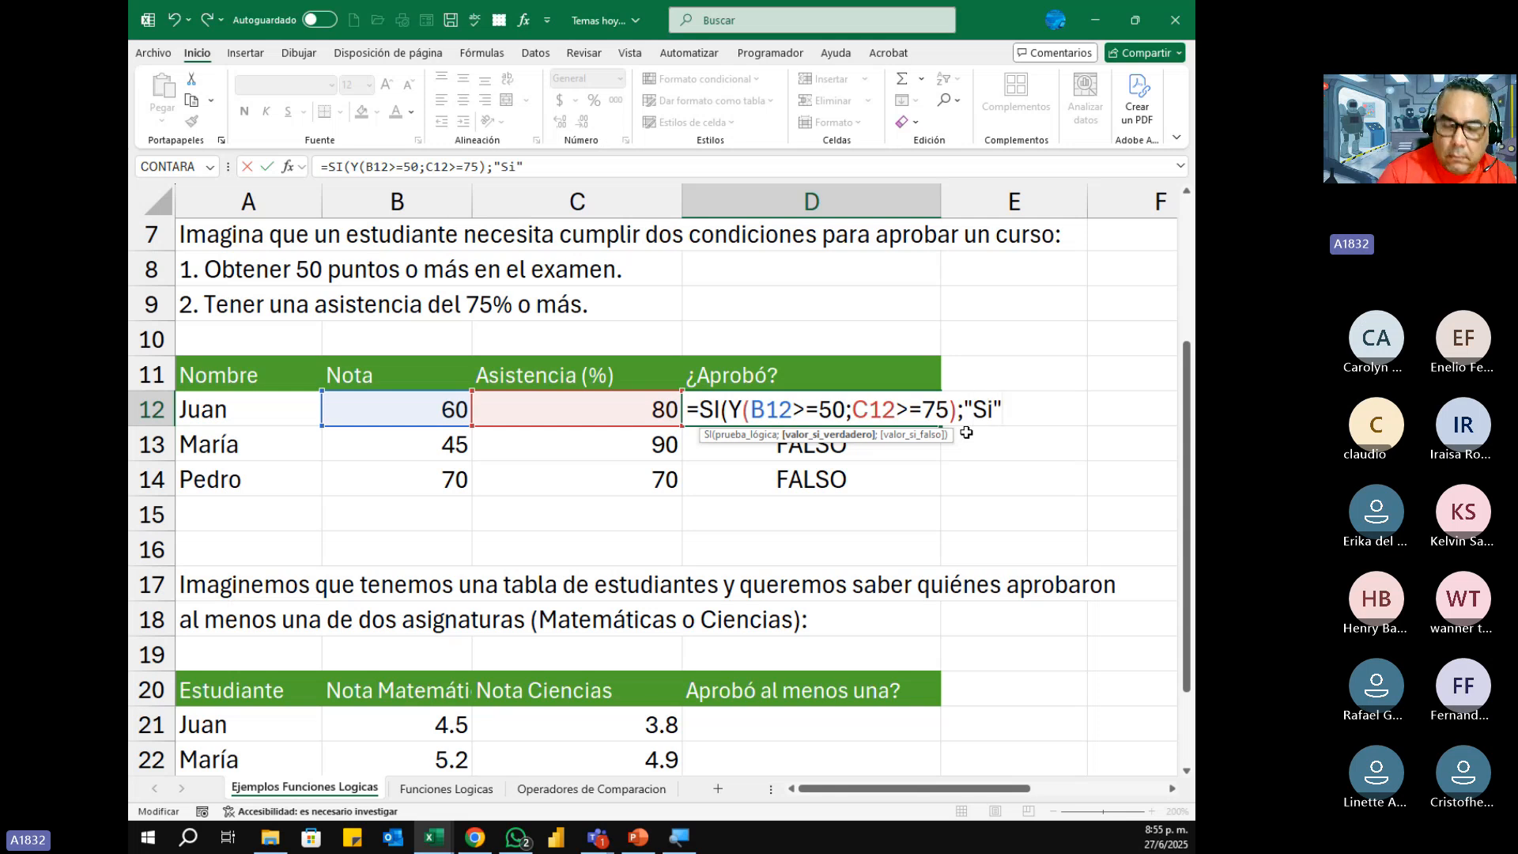
text(;)
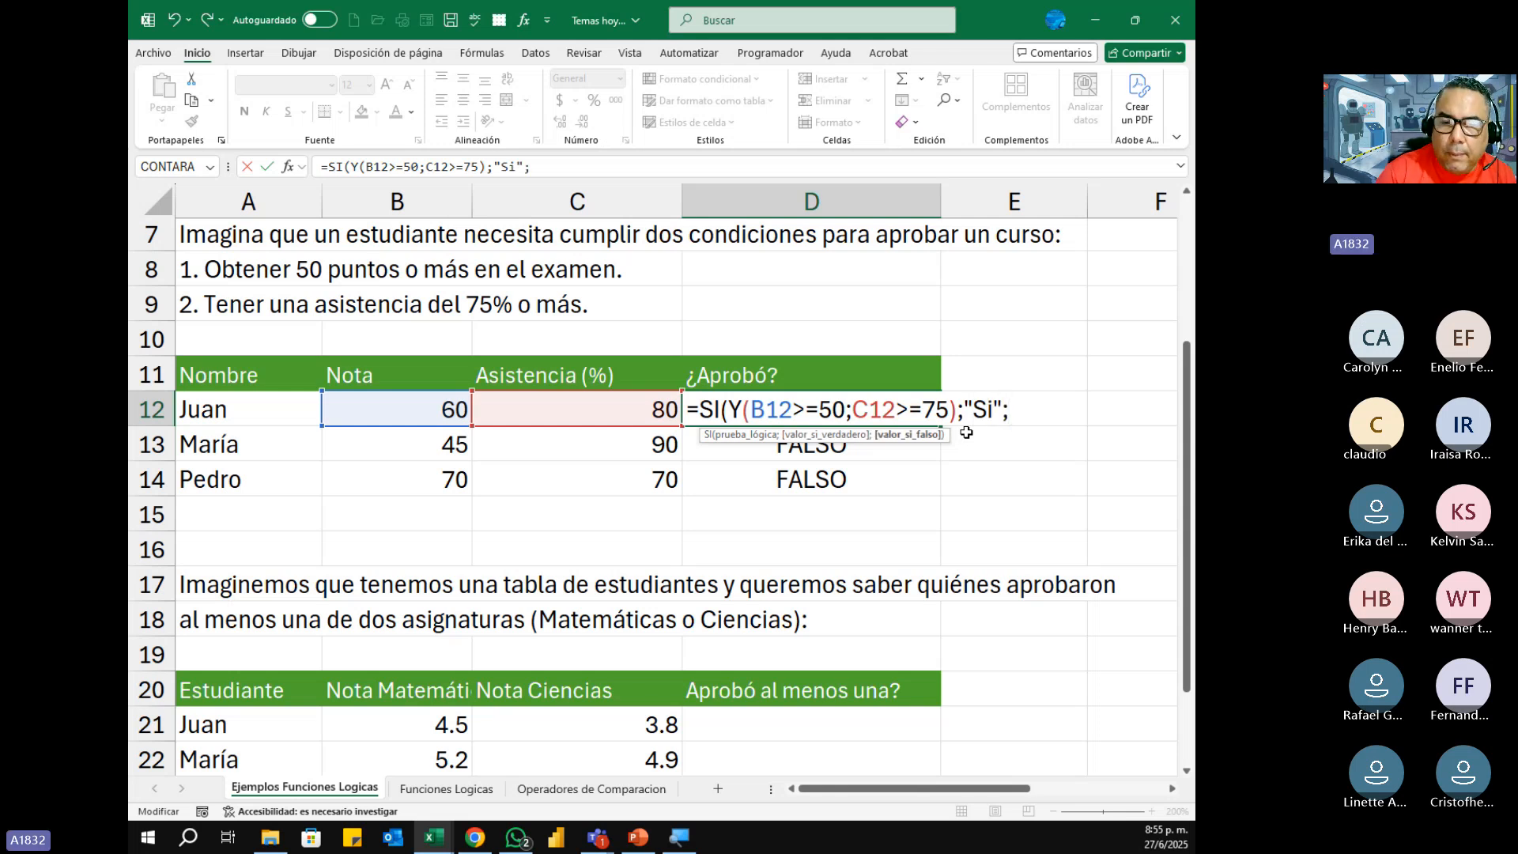
text(")
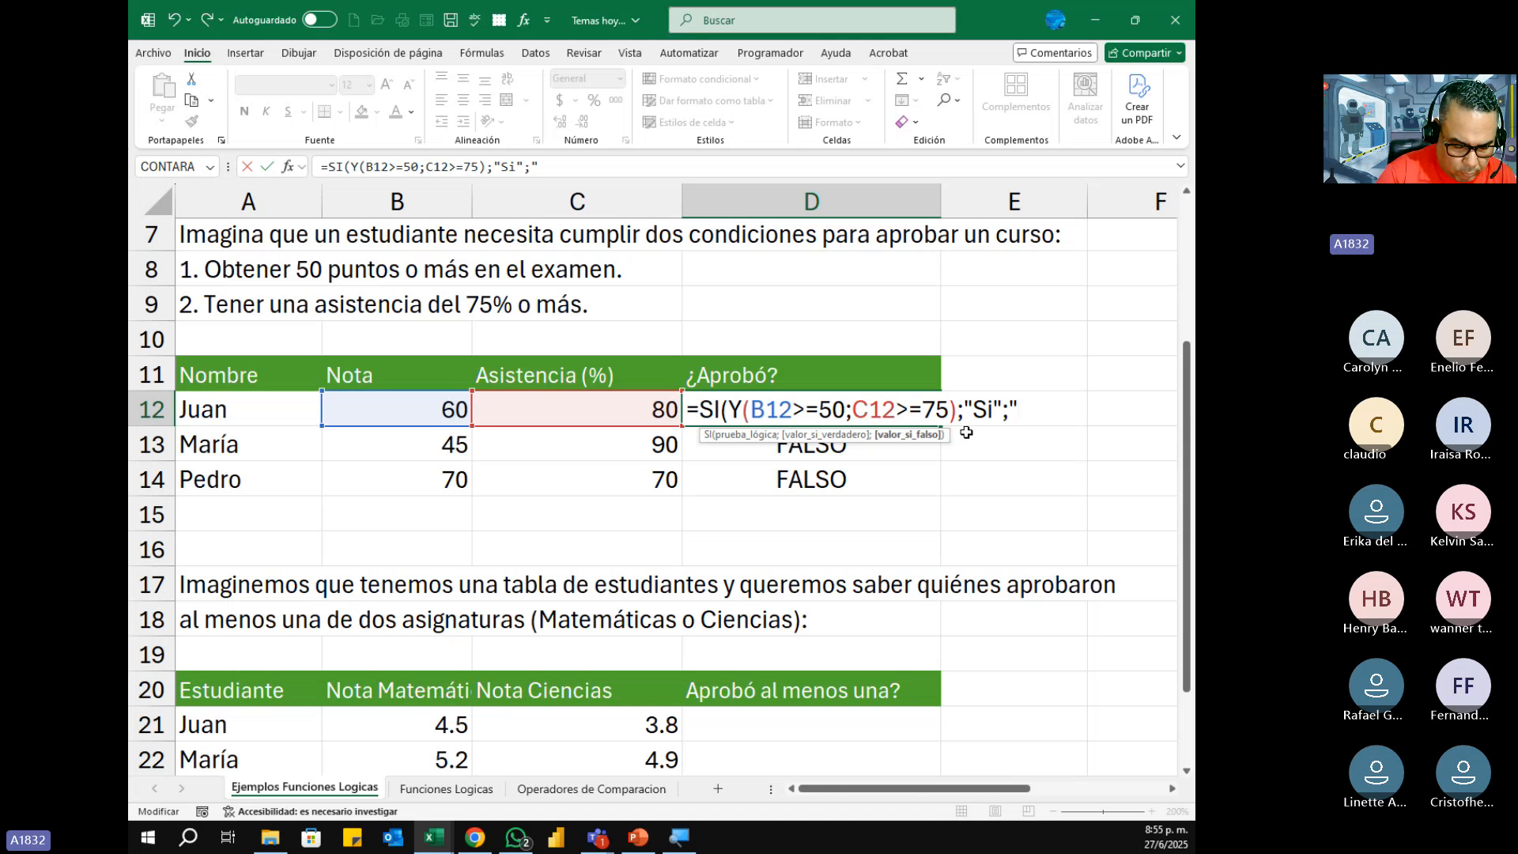
text(NO)
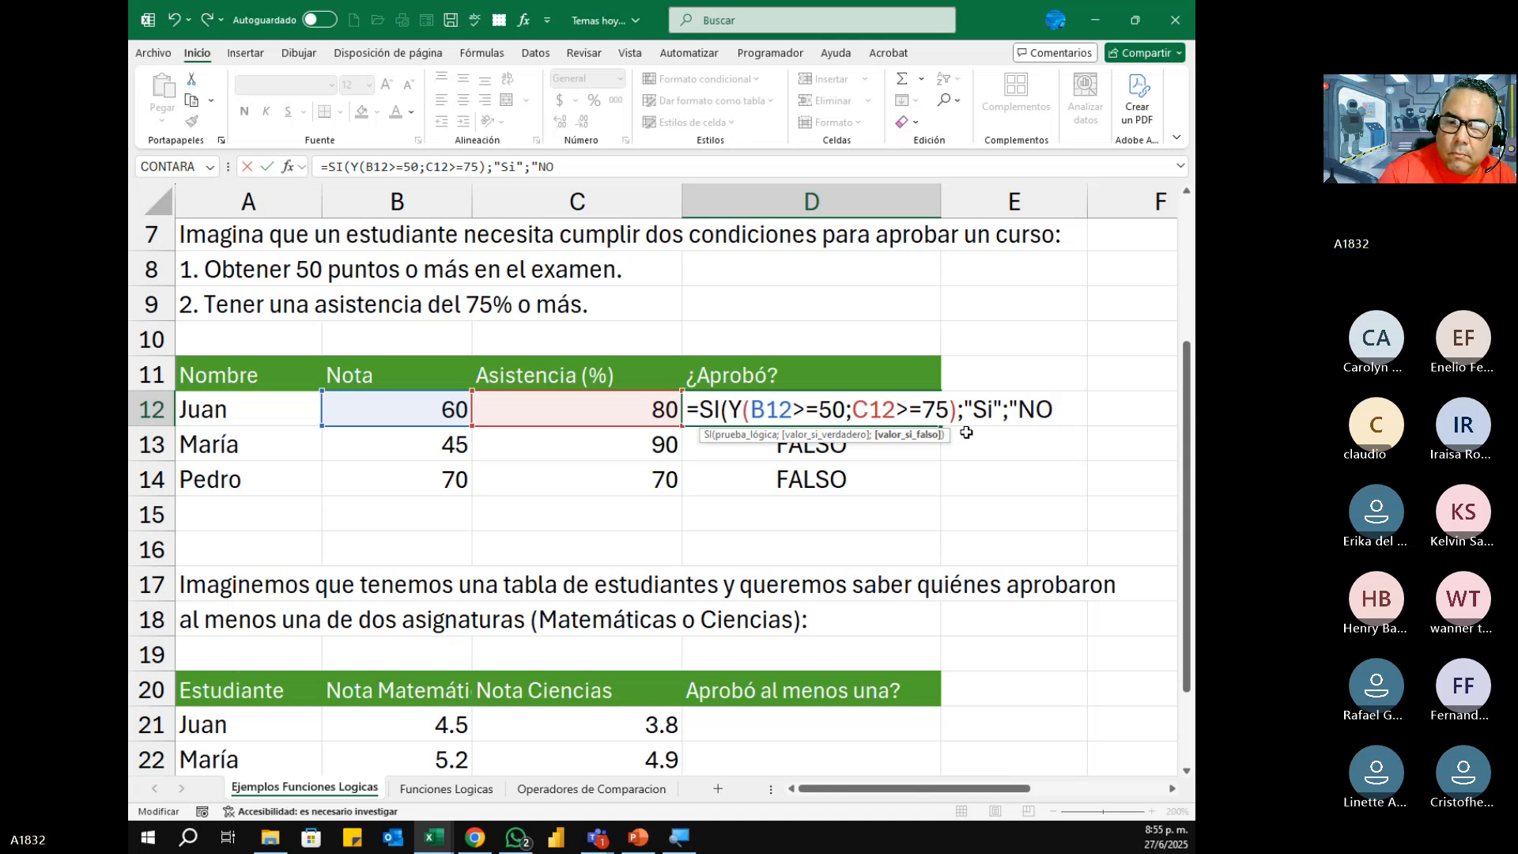
key(BackSpace)
text(o")
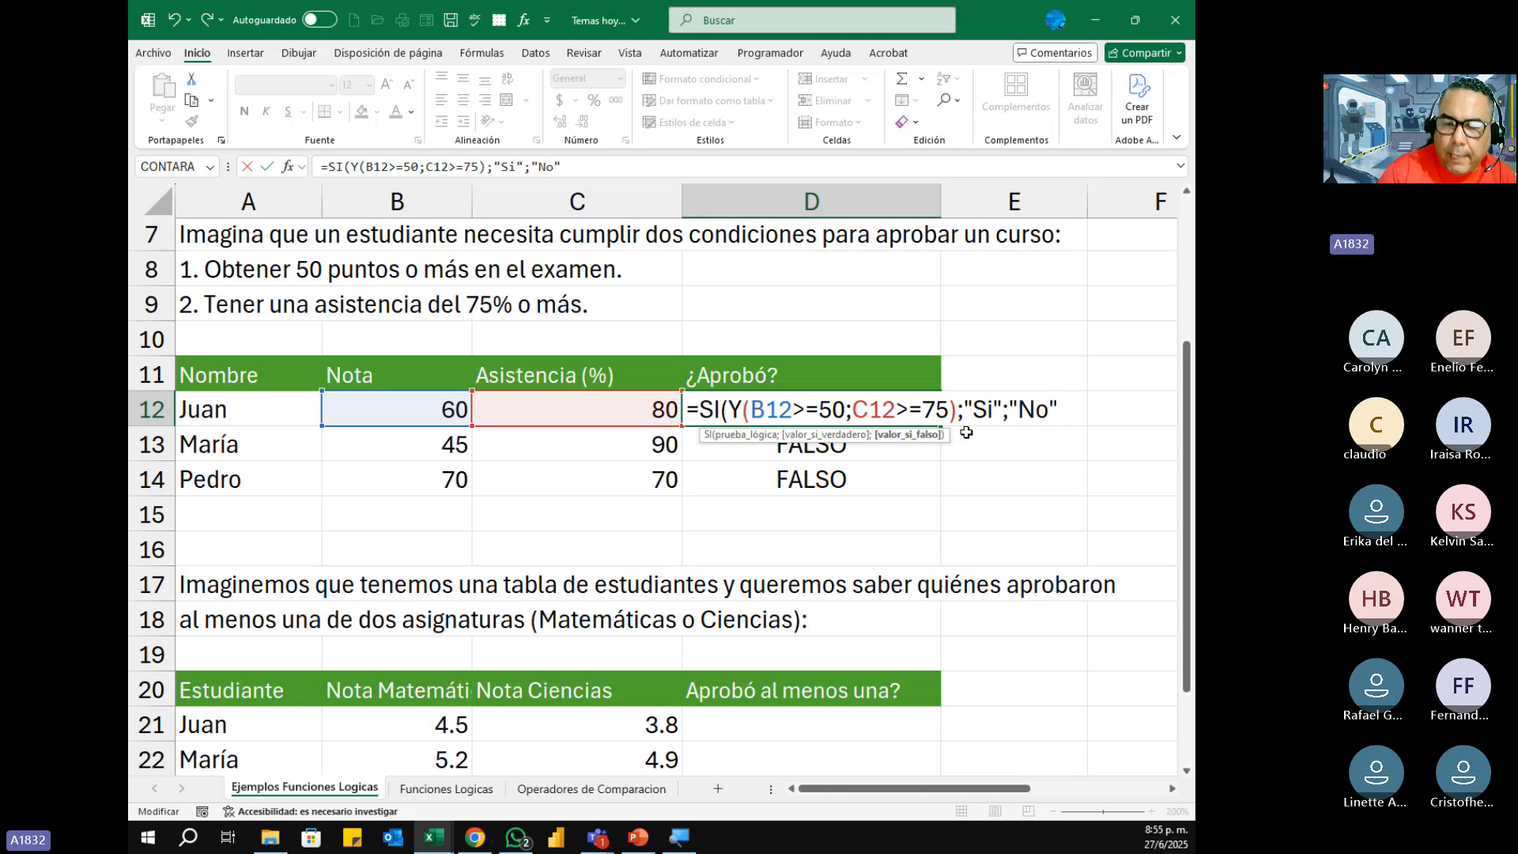
text())
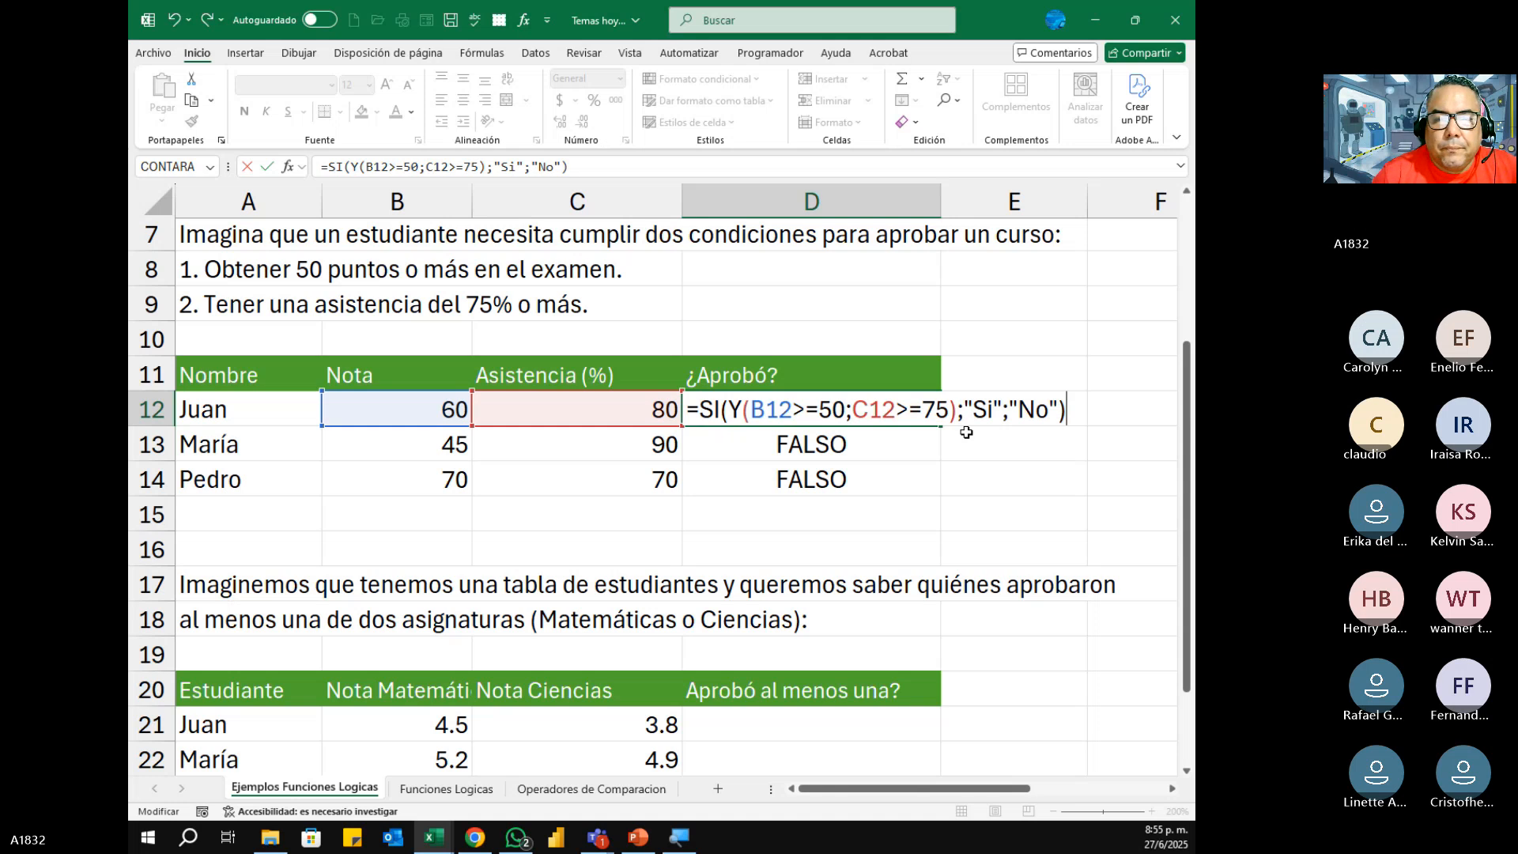
key(Return)
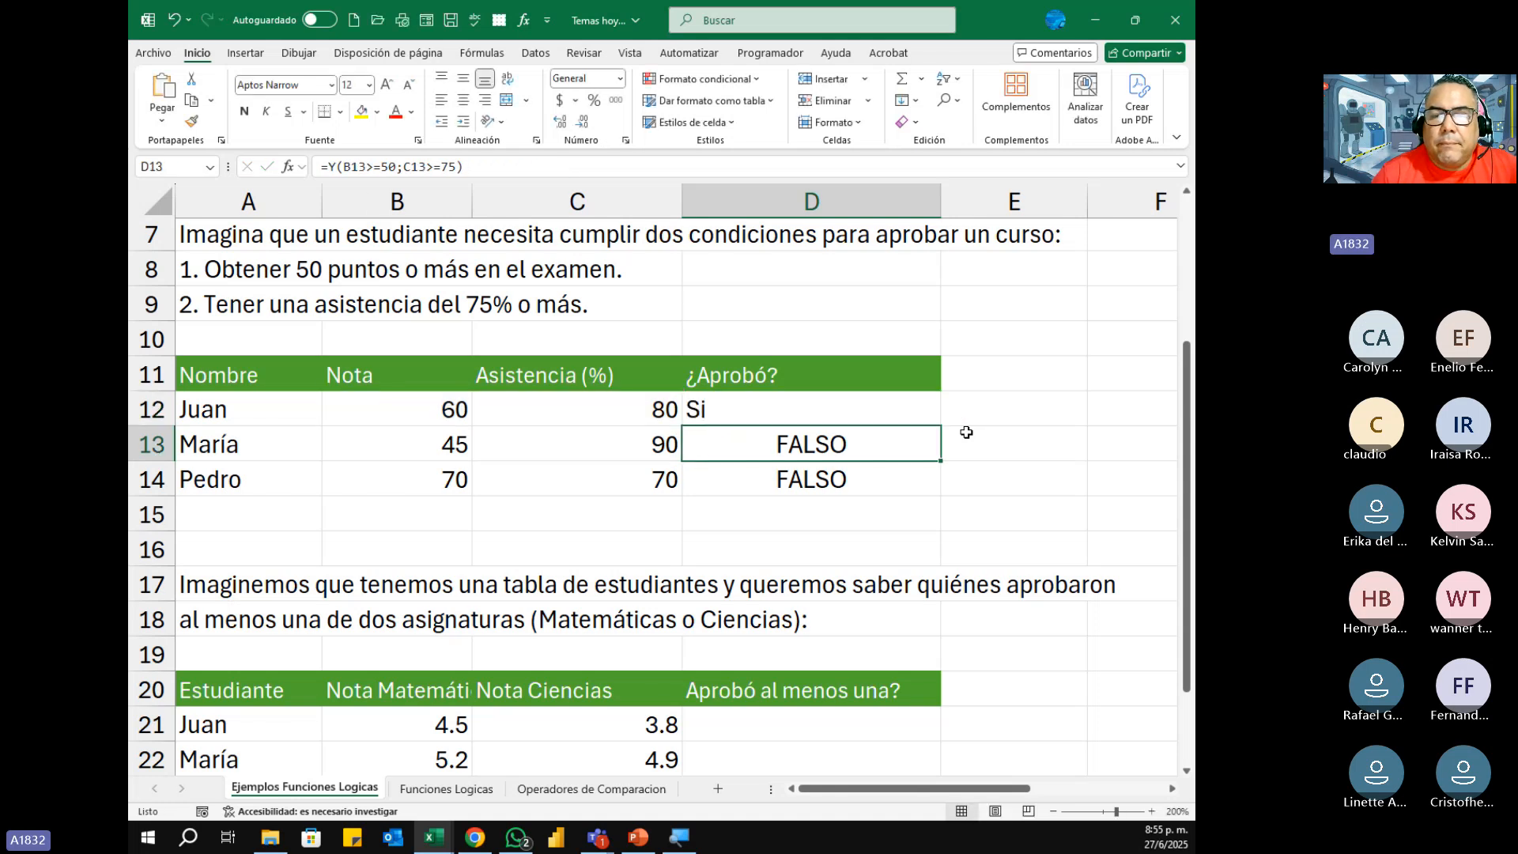
Step: Copy D12's SI formula down to D14 and center both the ¿Aprobó? results and their header
click(792, 420)
drag(939, 426, 943, 493)
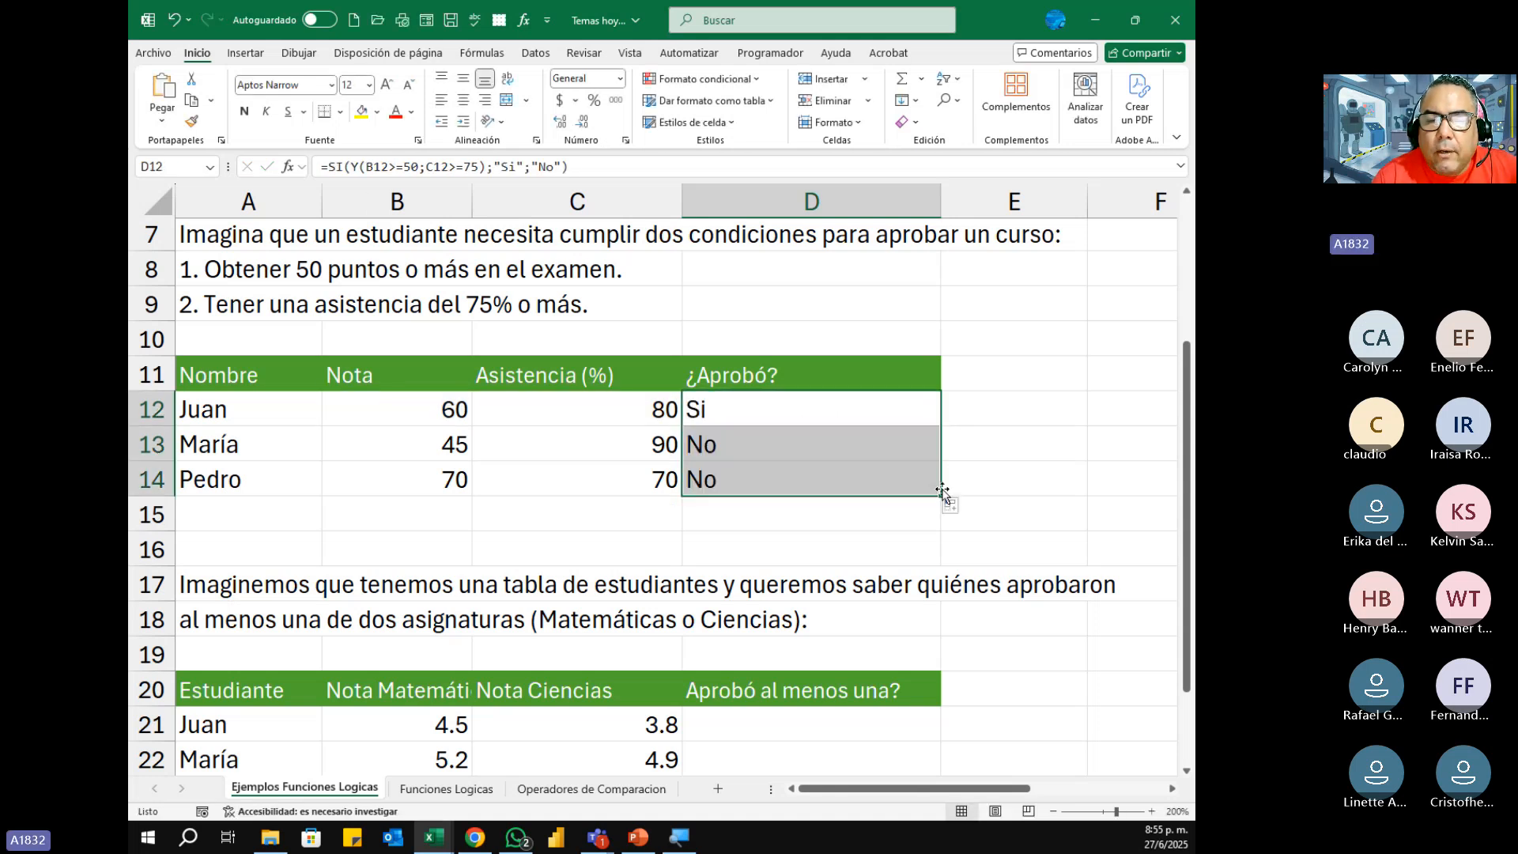
click(463, 100)
click(1009, 419)
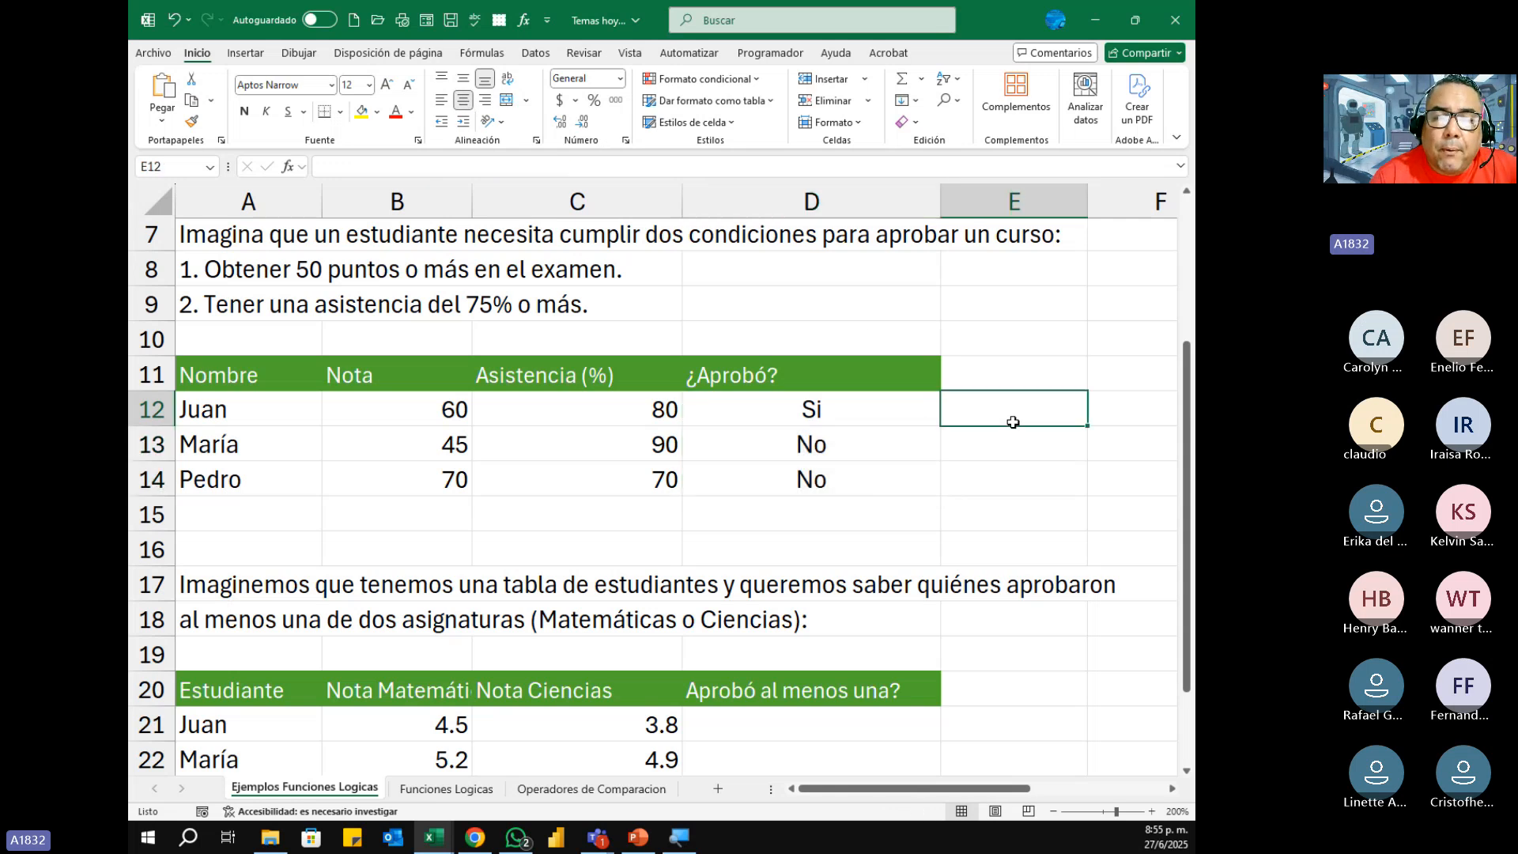
click(788, 375)
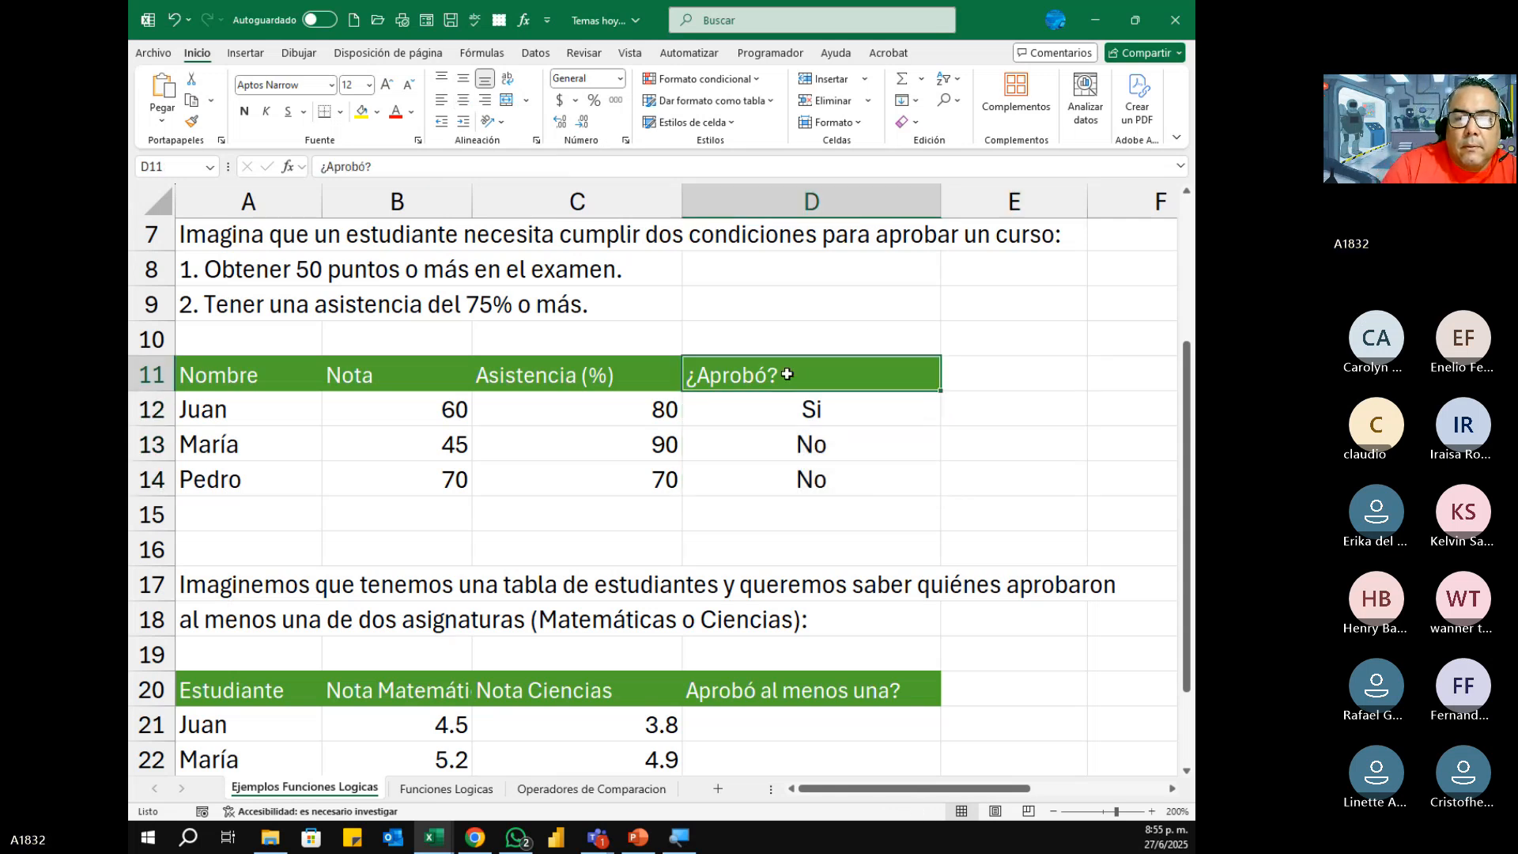
click(463, 100)
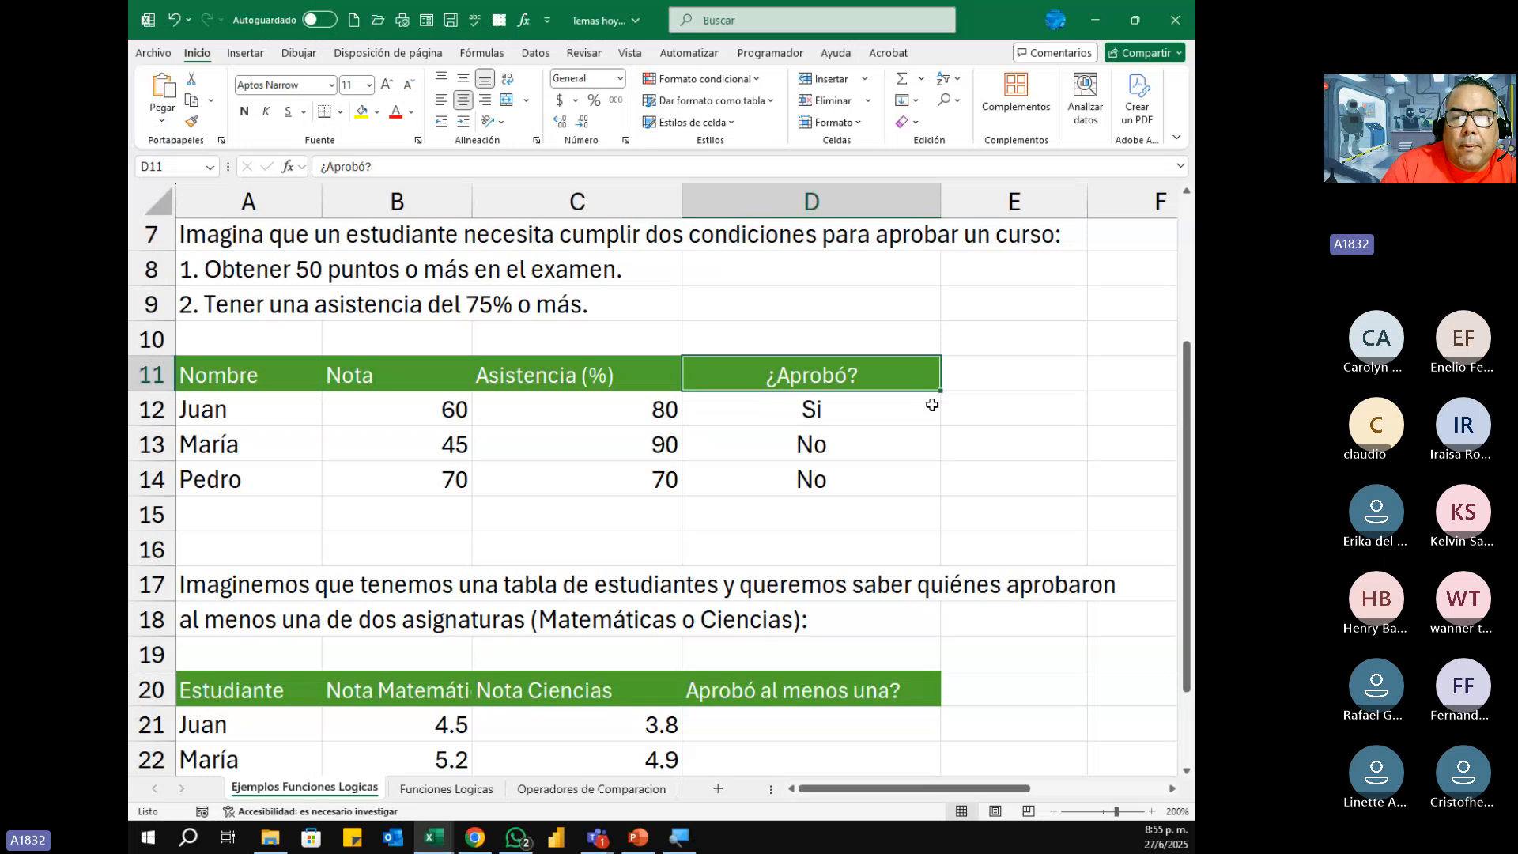
Step: Display D12's formula in the cell and capture a screen snip of the course-approval exercise, rows 7 to 15
click(835, 409)
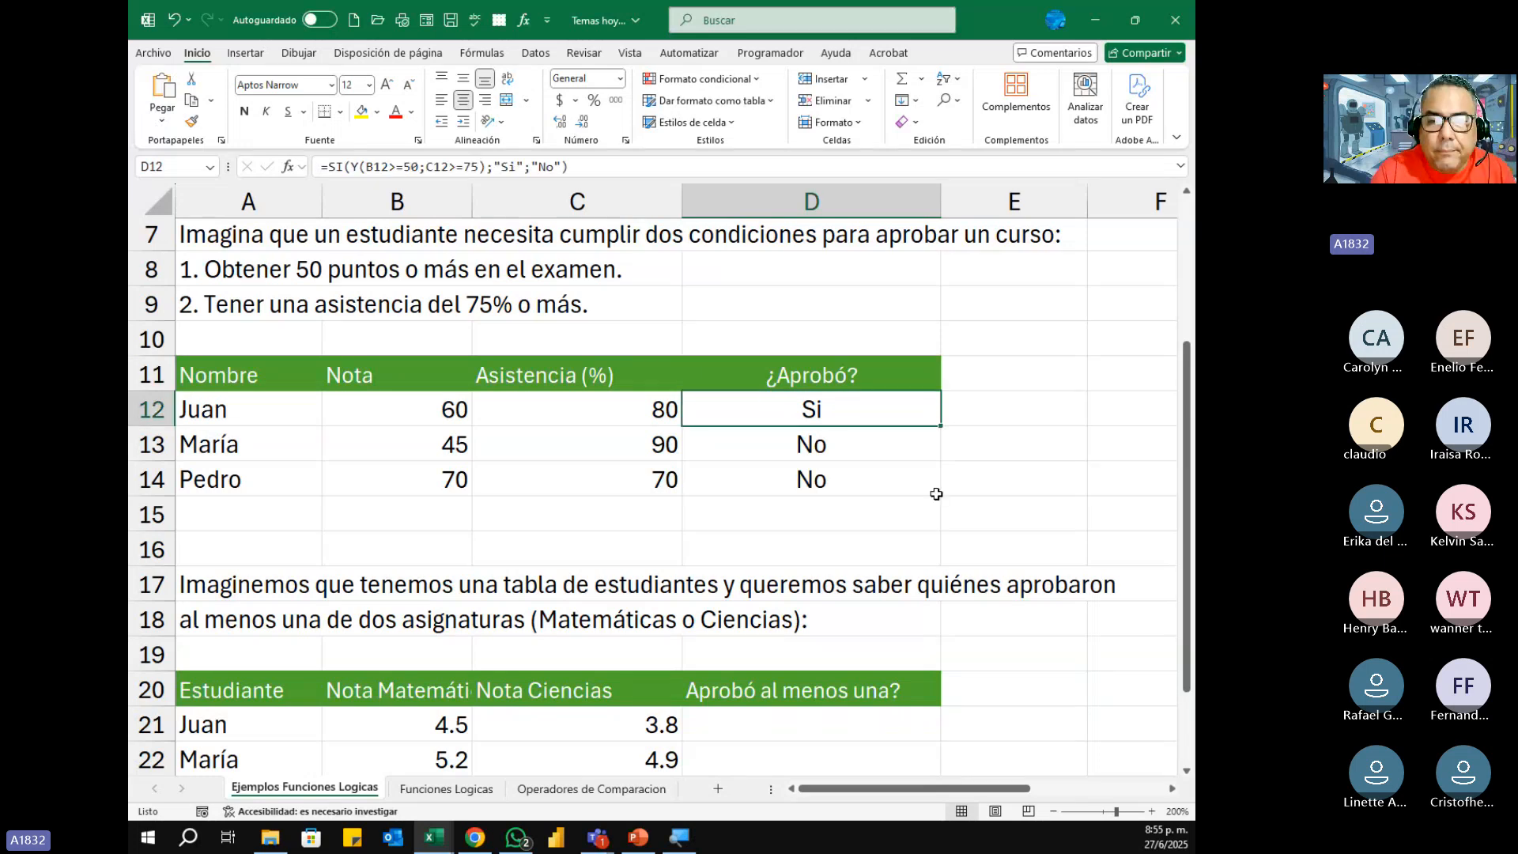
key(F2)
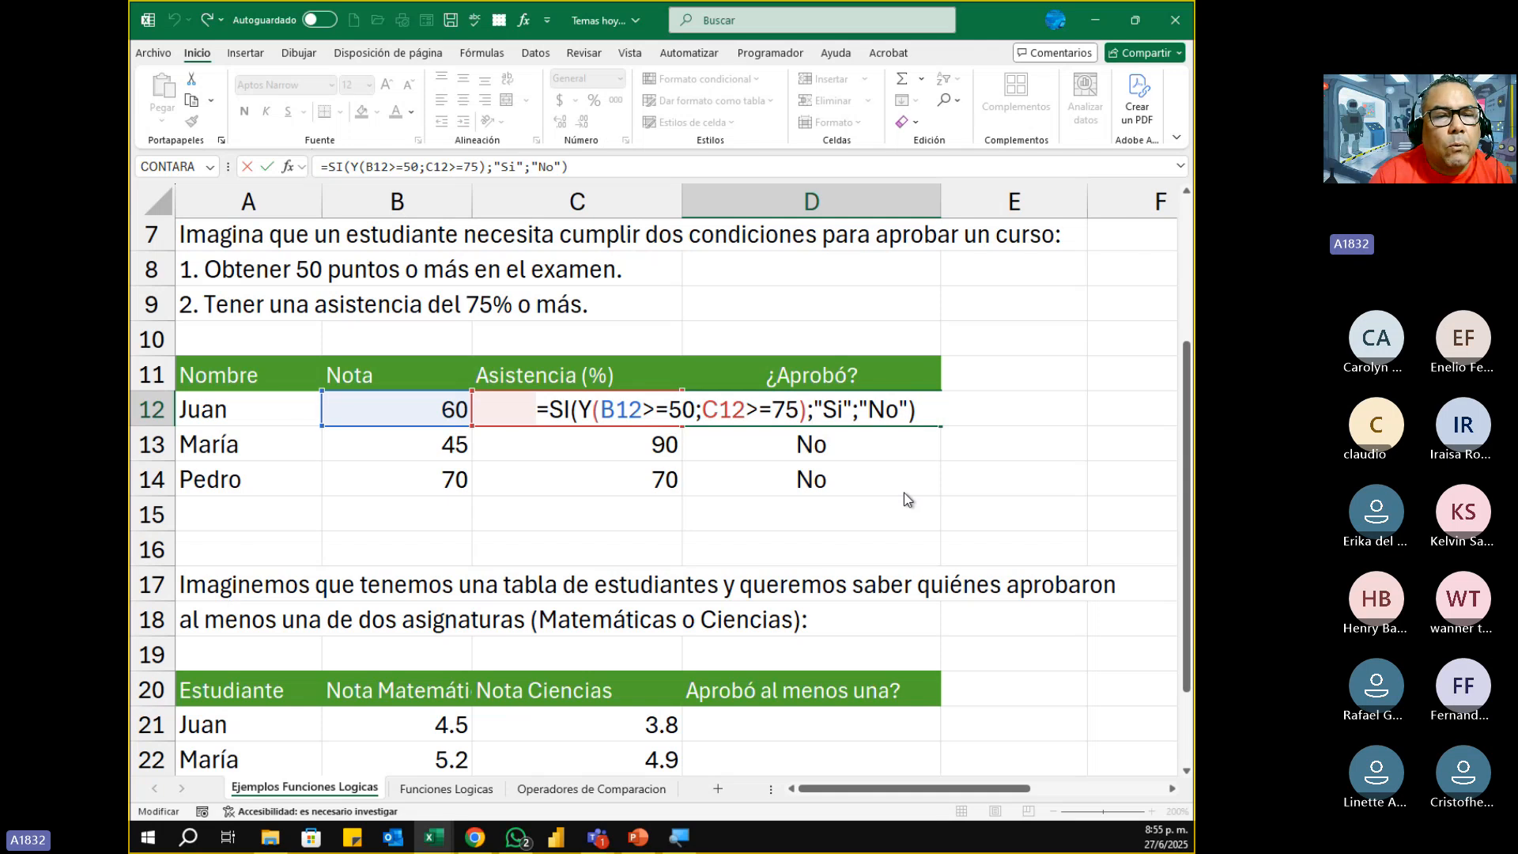
key(super+shift+s)
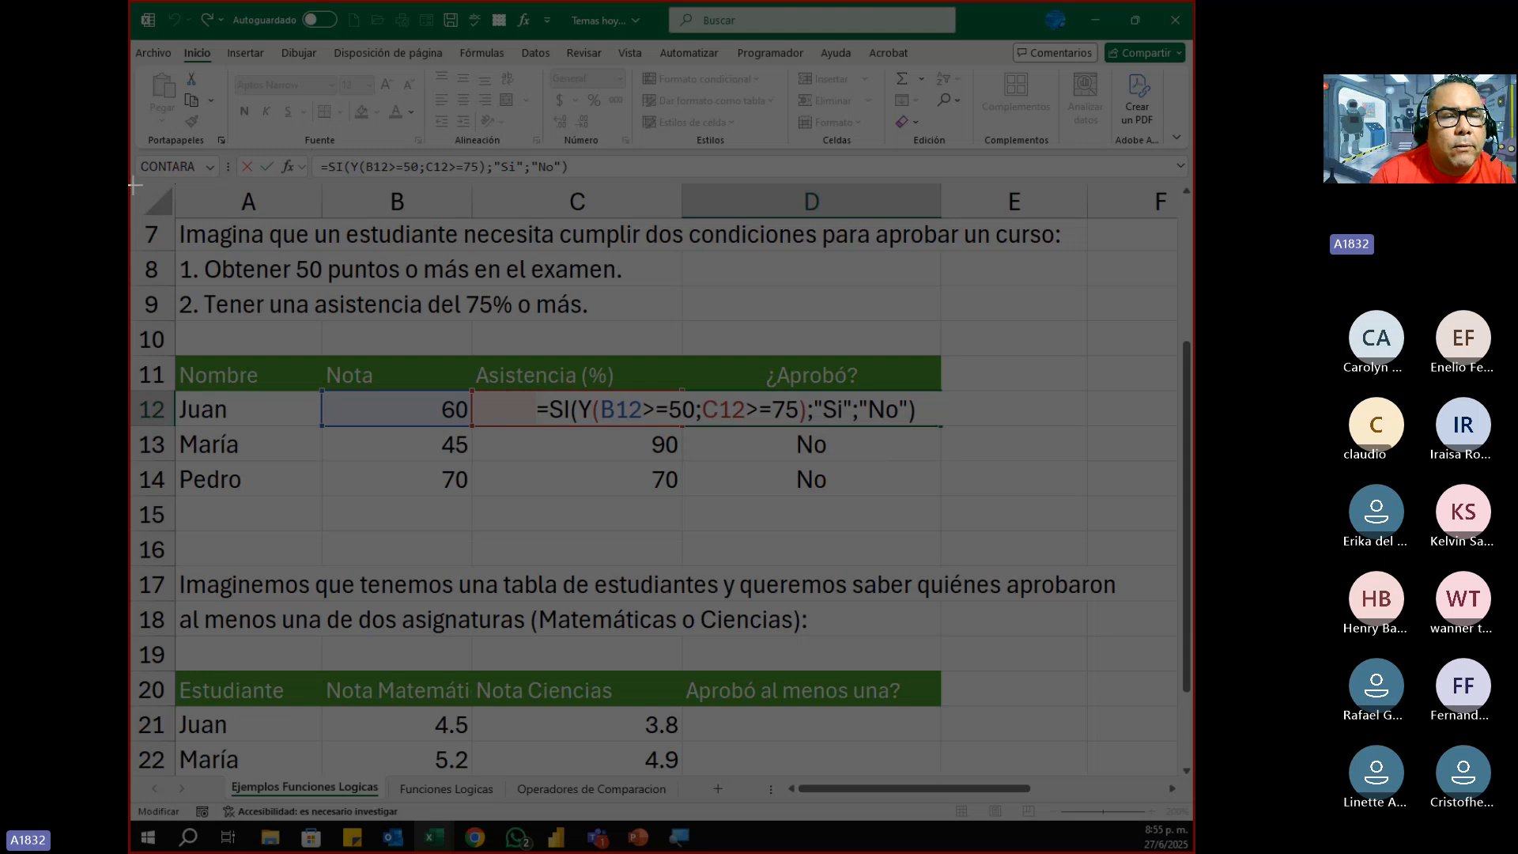
drag(134, 186, 937, 520)
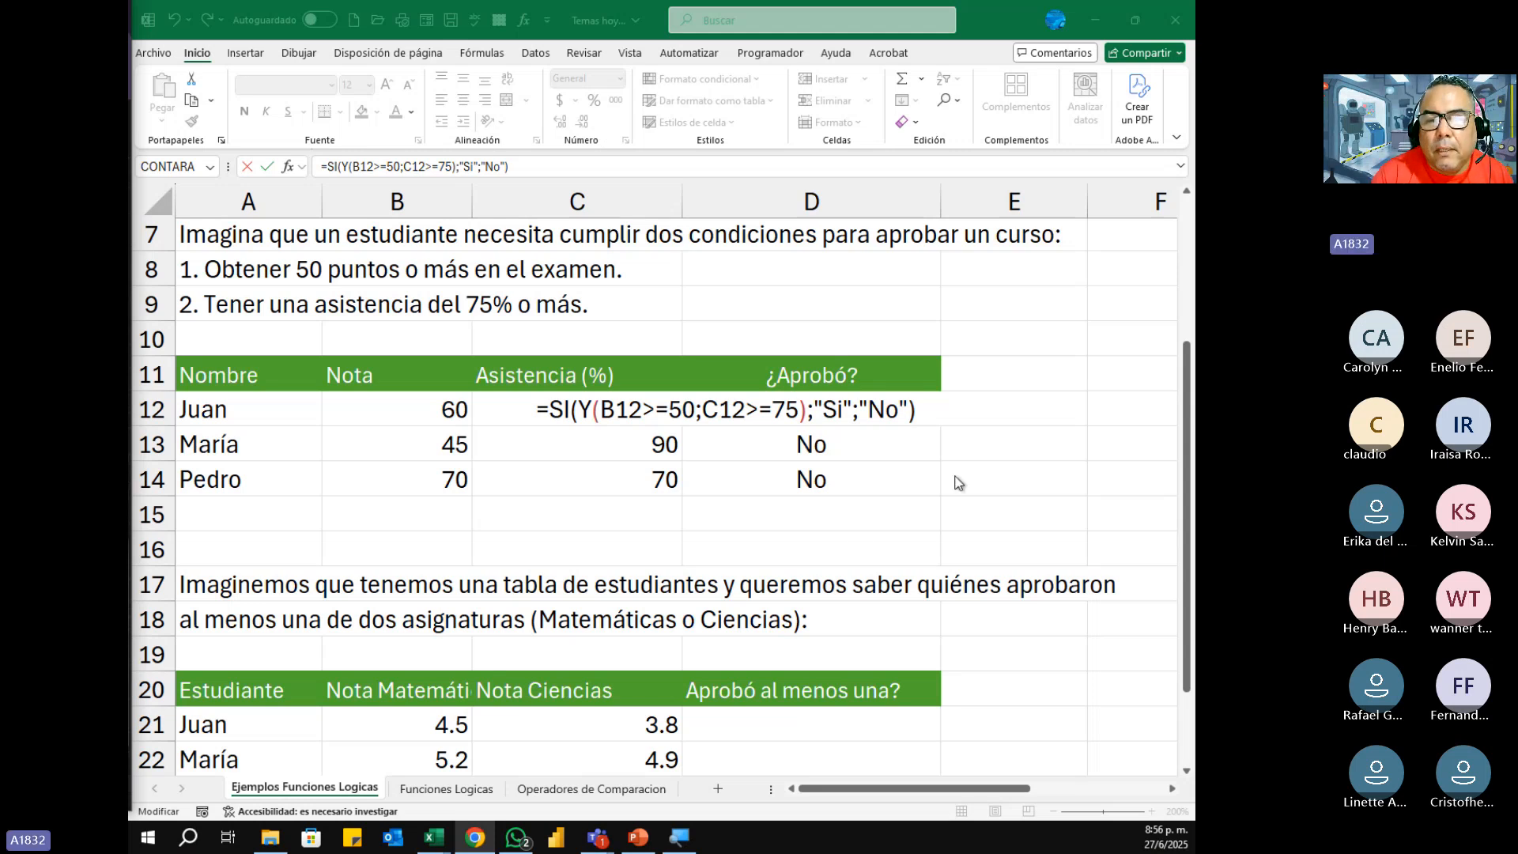
double_click(928, 410)
key(Return)
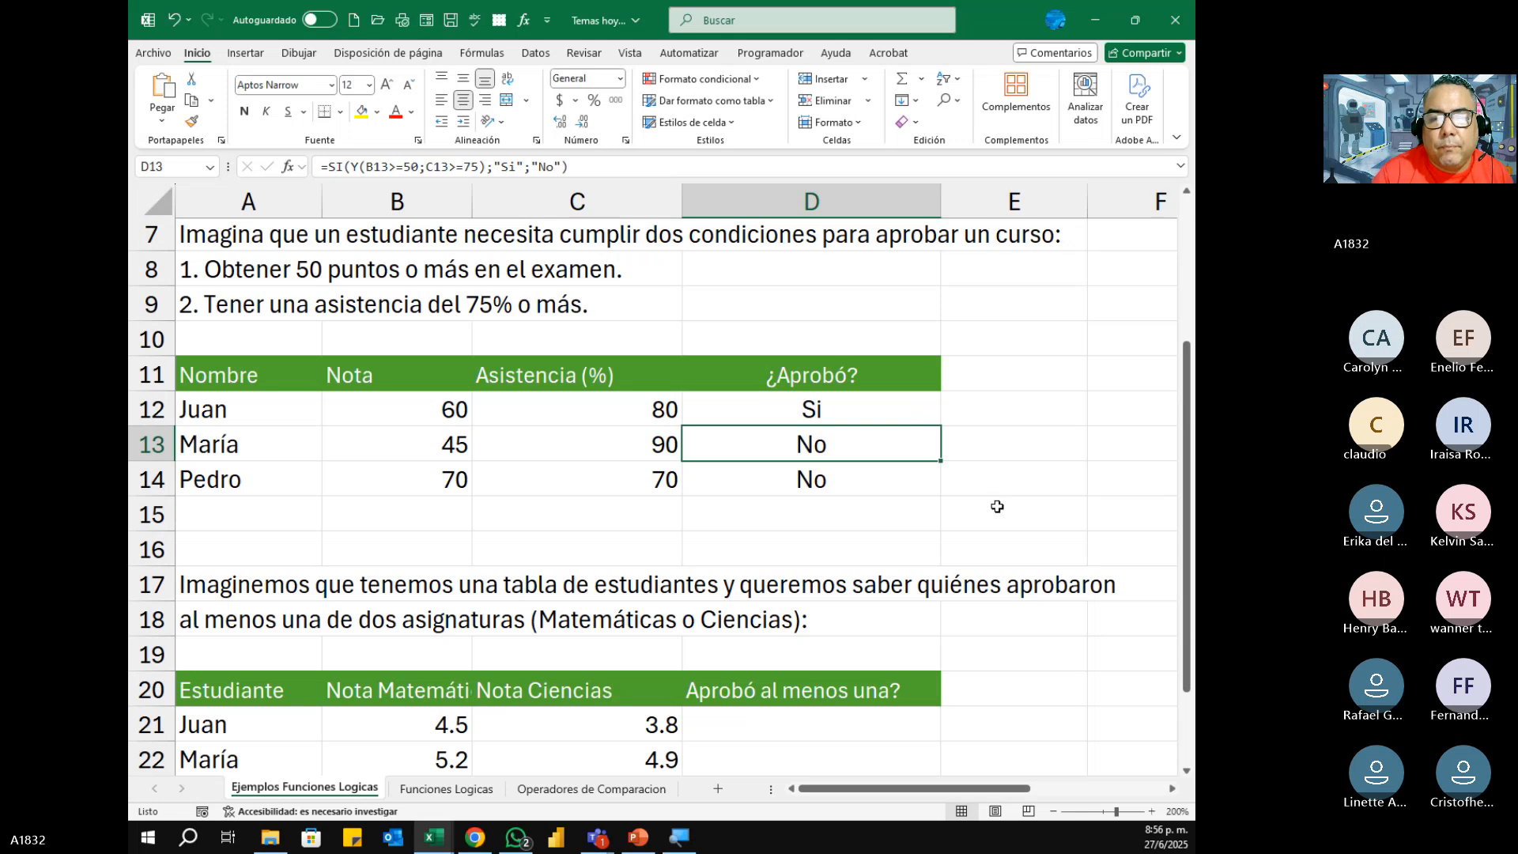
Step: Start an O formula in D21 under Aprobó al menos una? with the first condition B21>=5
scroll(997, 506, down, 3)
scroll(993, 501, up, 1)
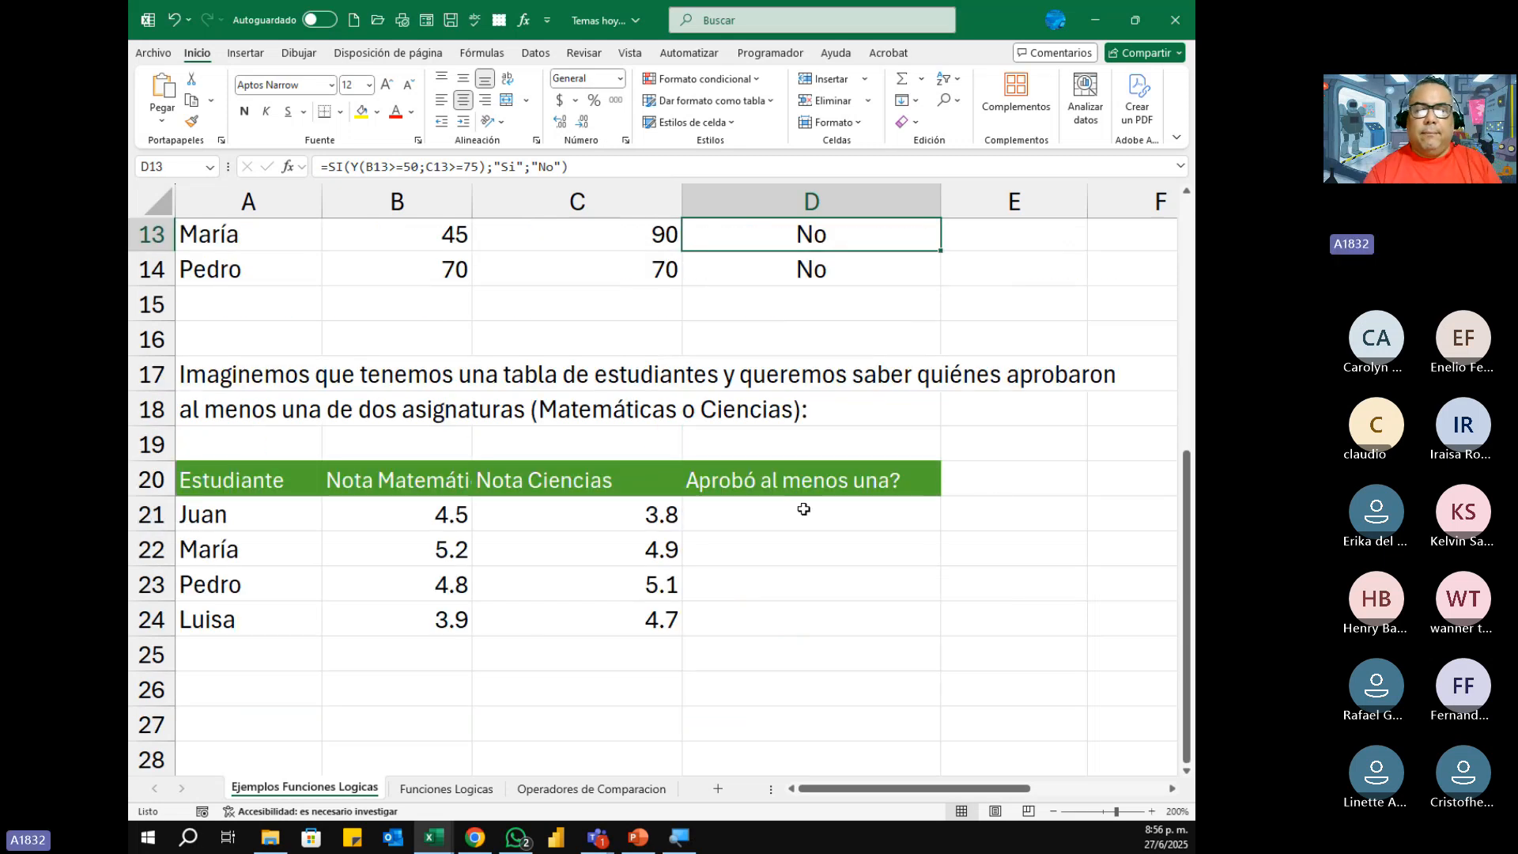
click(821, 525)
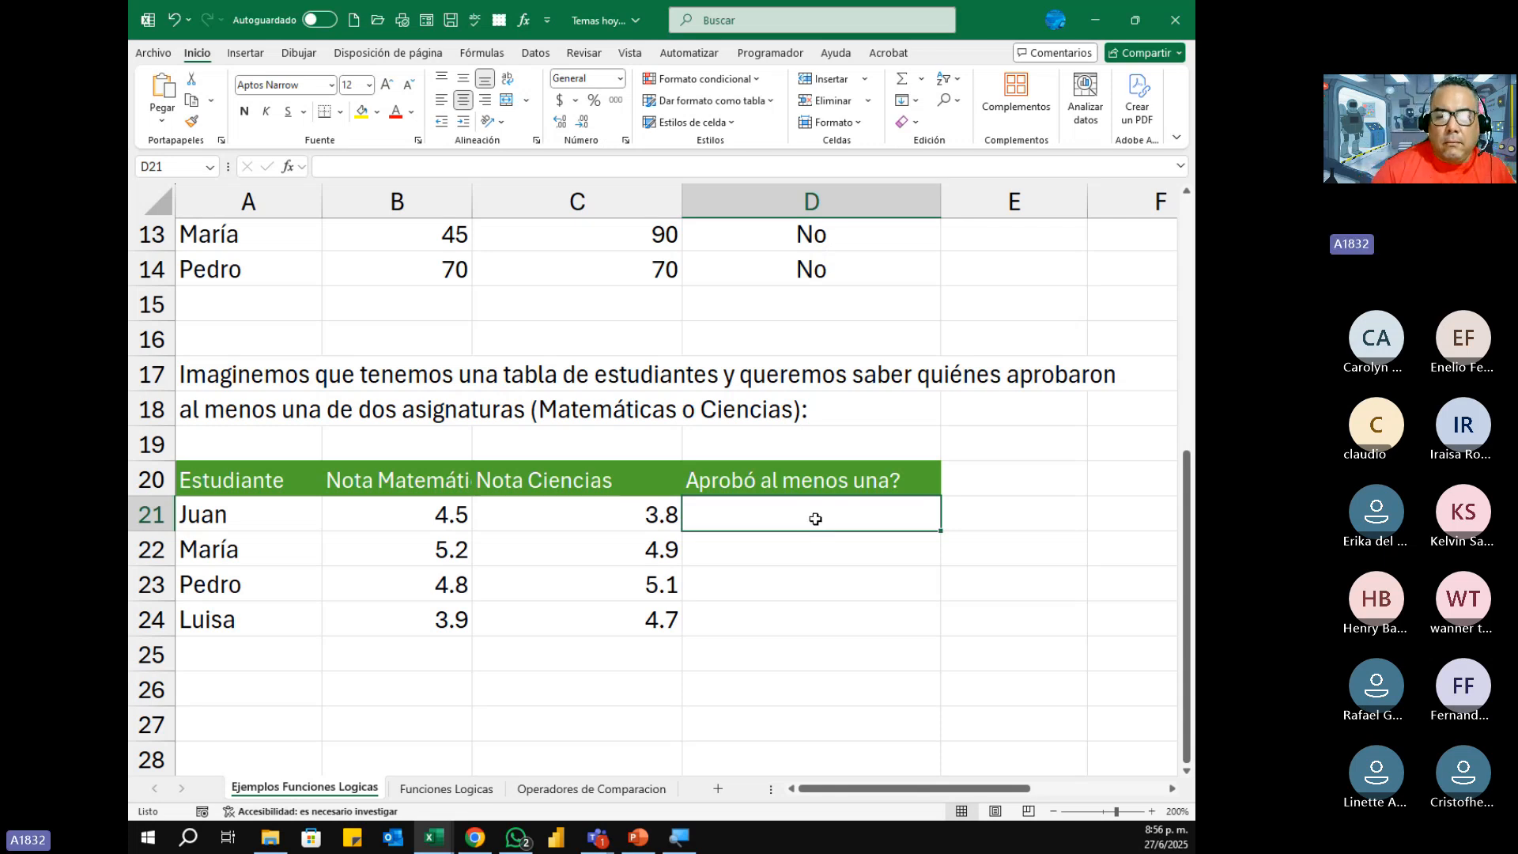
text(=)
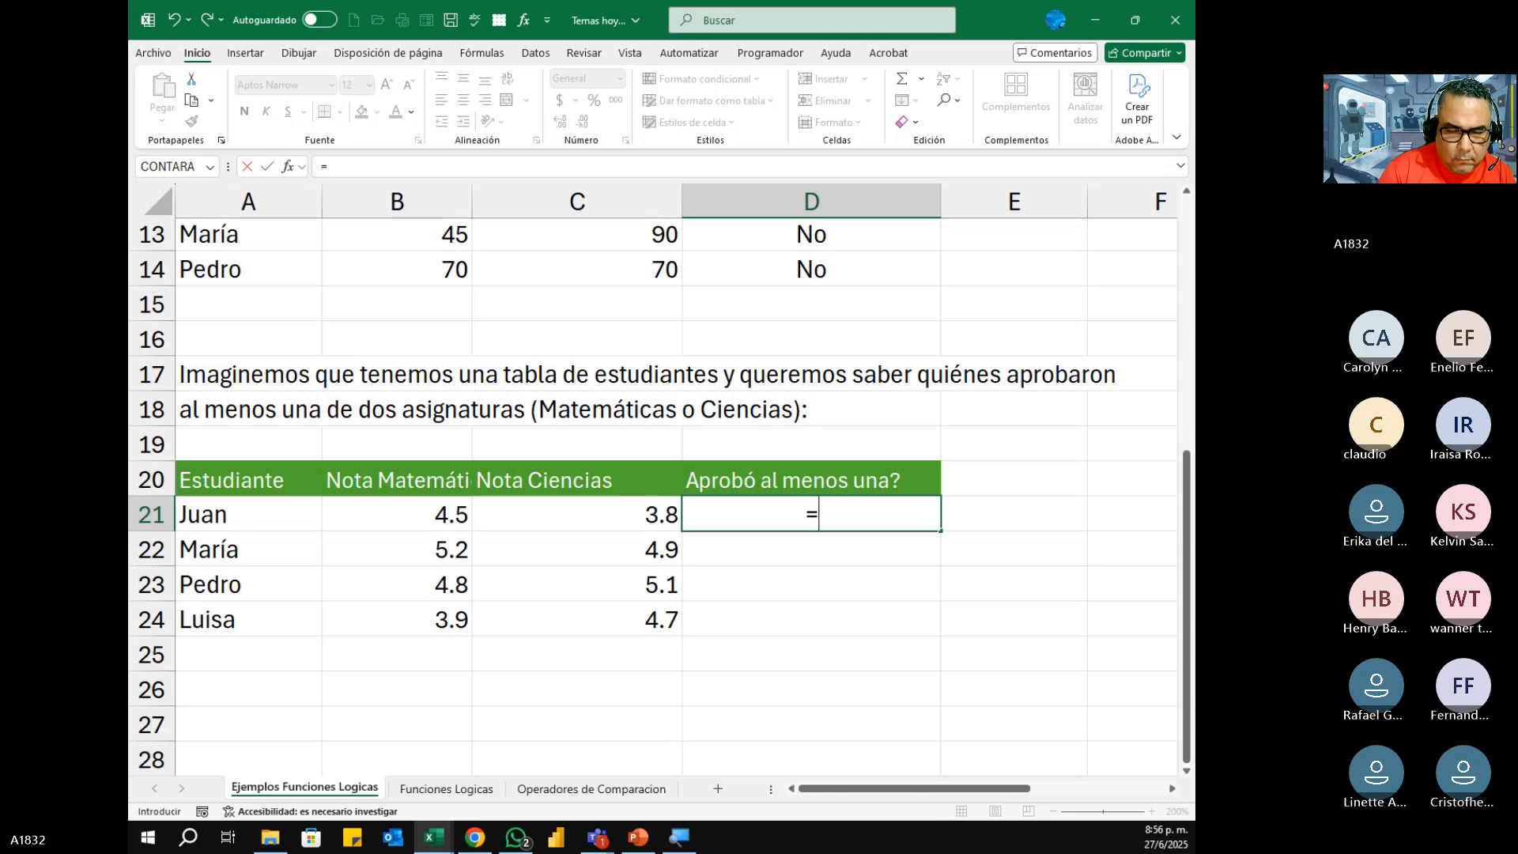
text(o()
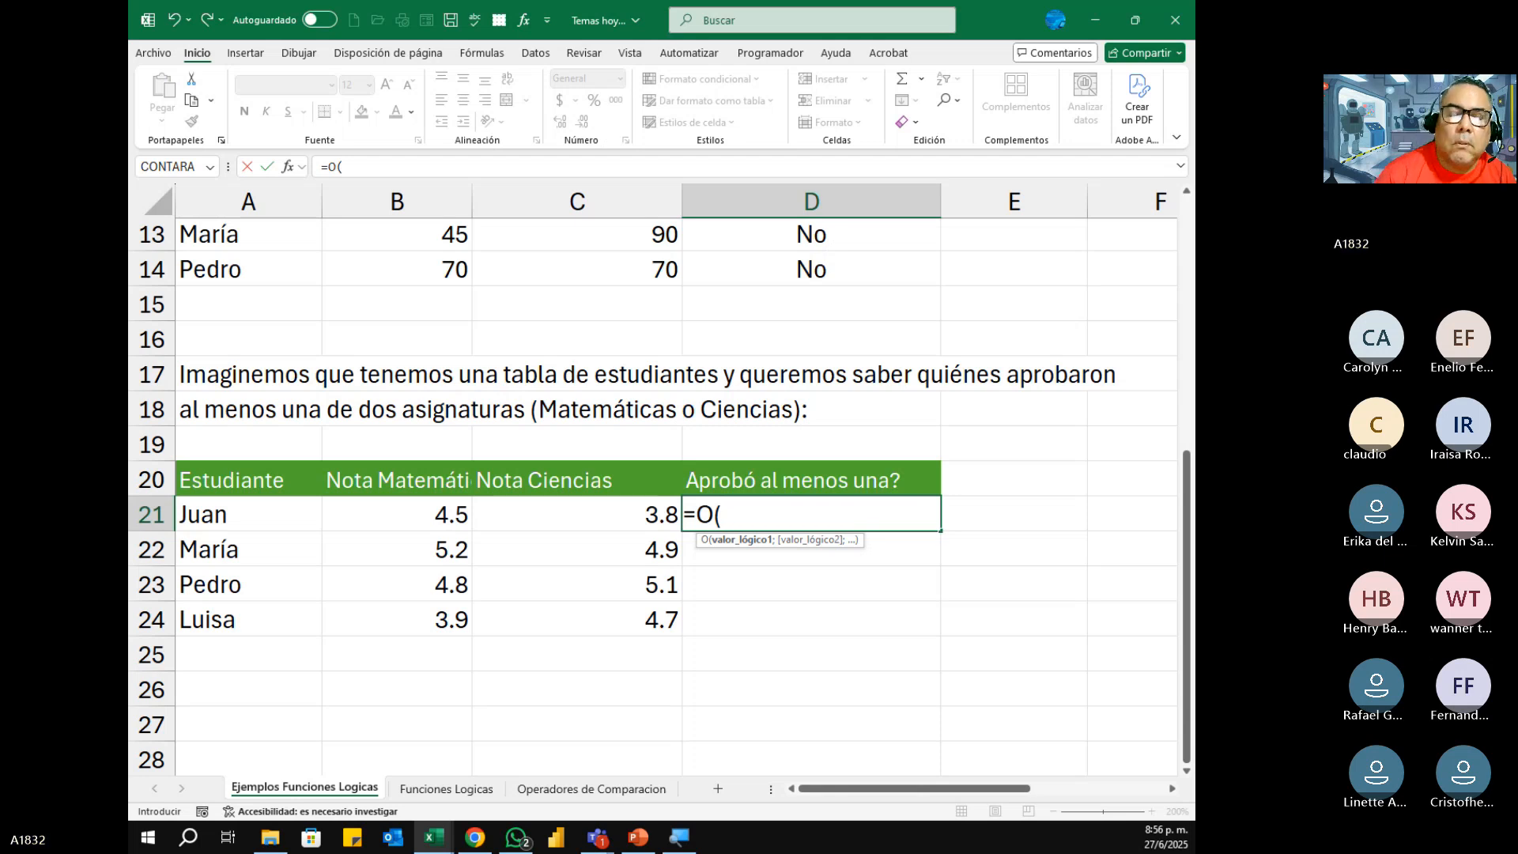
click(444, 516)
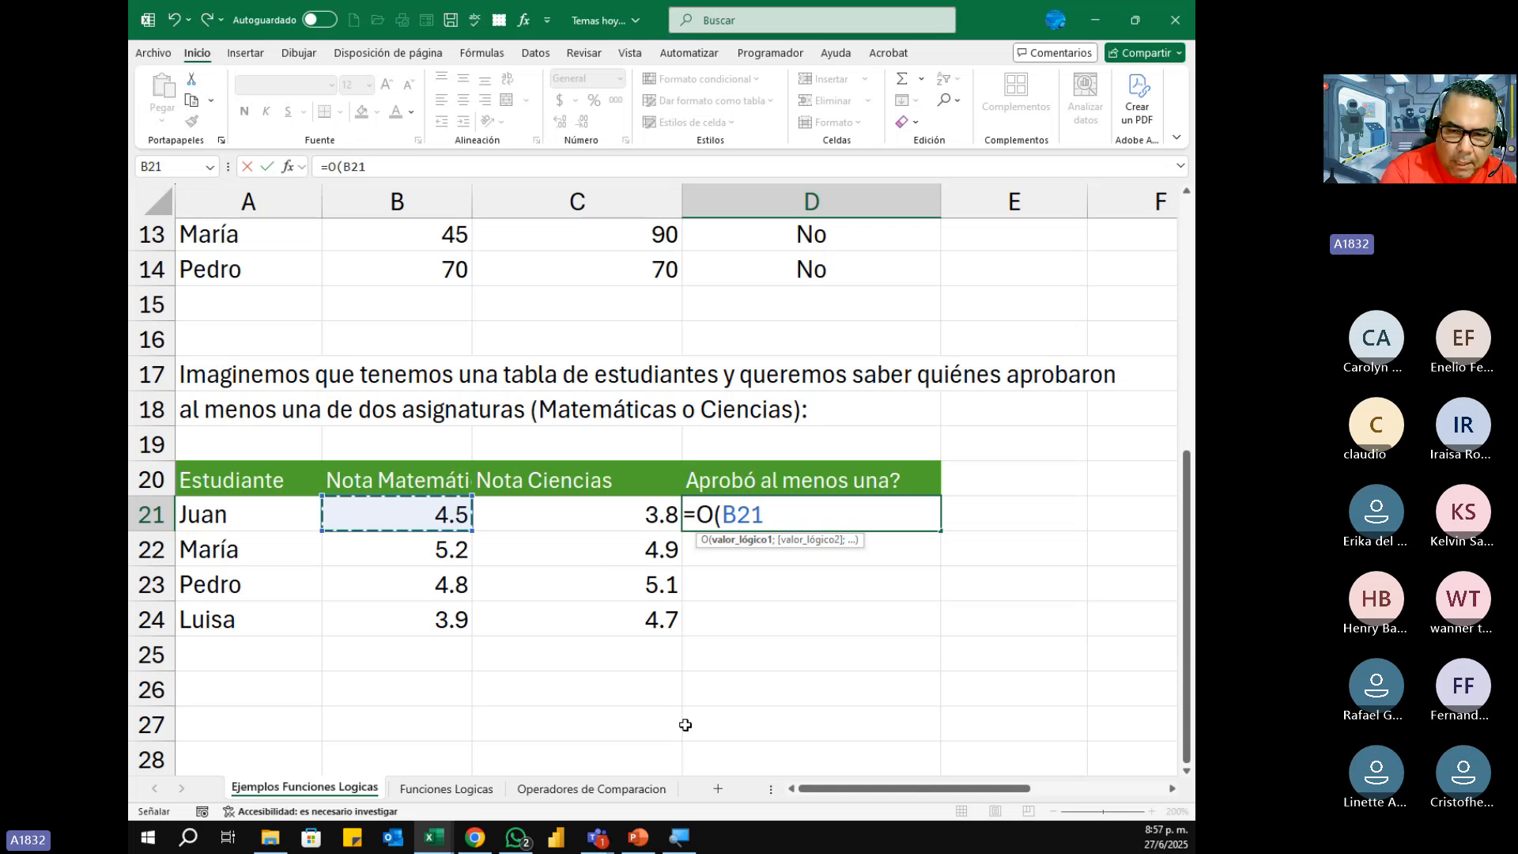
text(>=5)
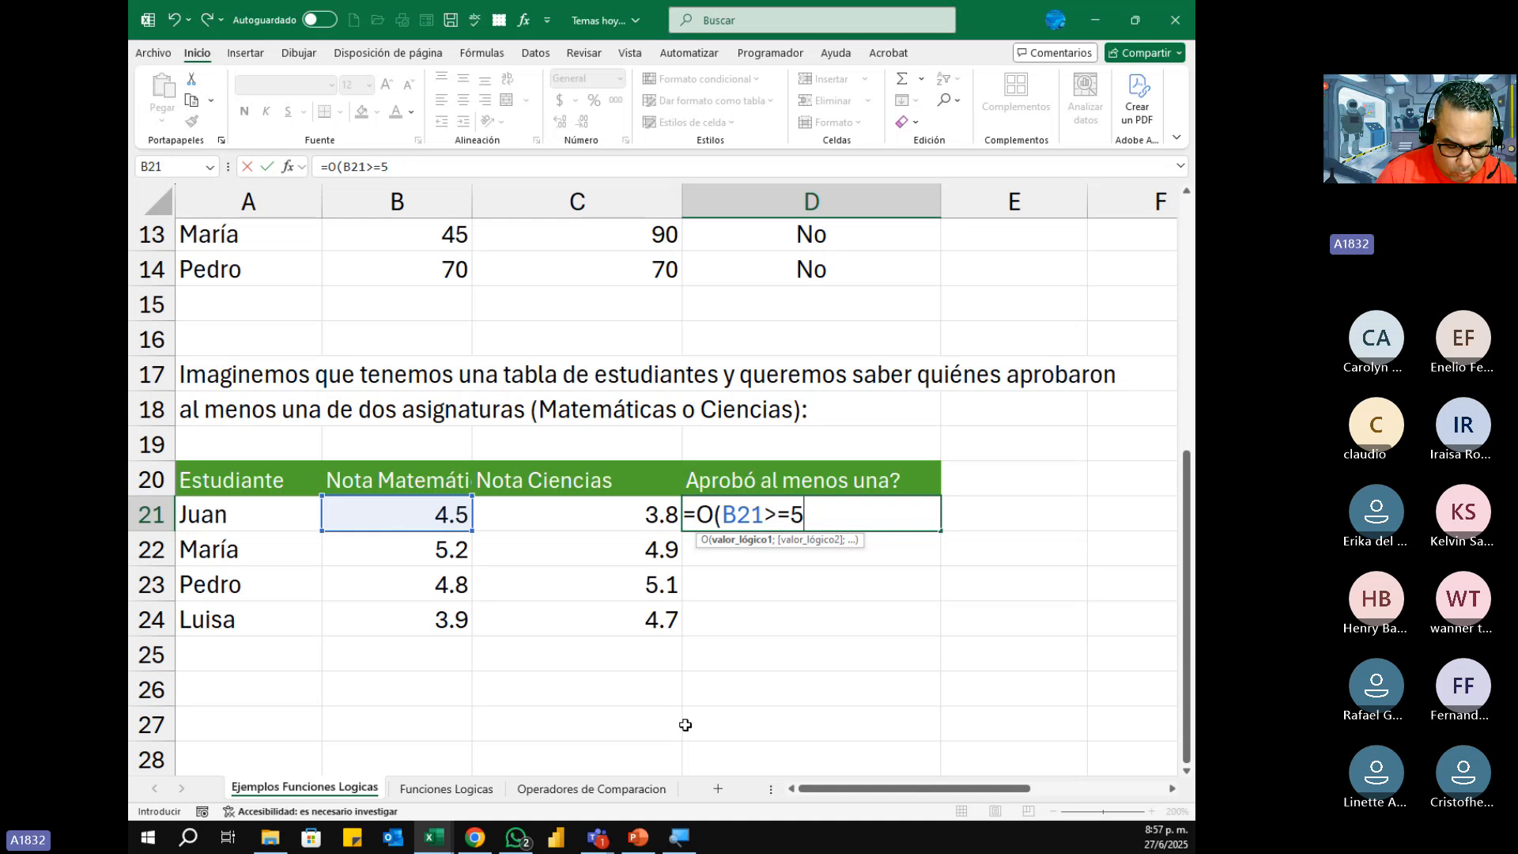
text(;)
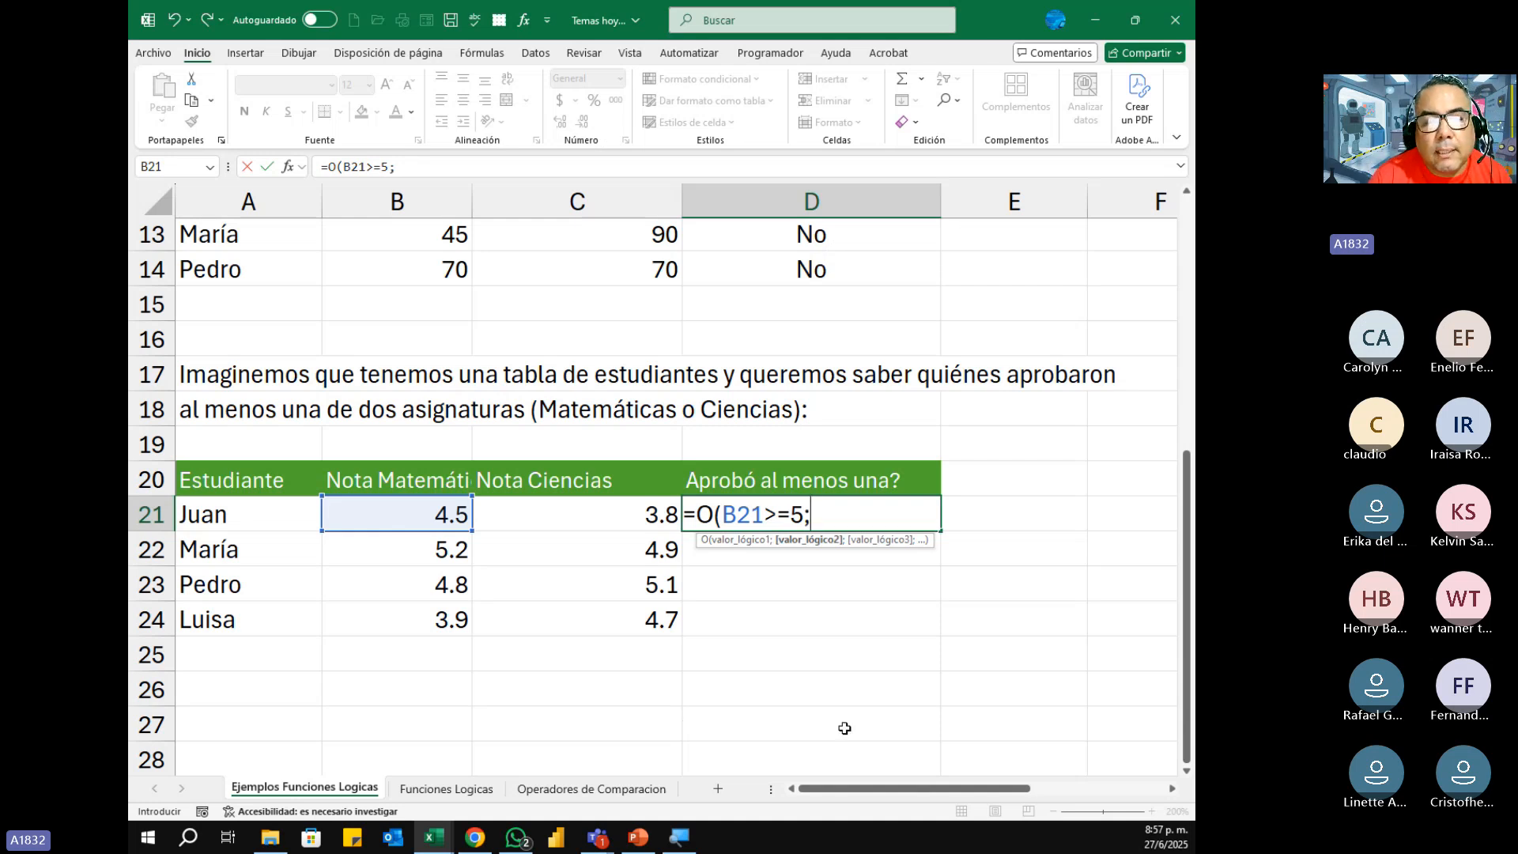
Step: Complete D21's O formula with the second condition C21>=5 and copy it down to D24
click(631, 513)
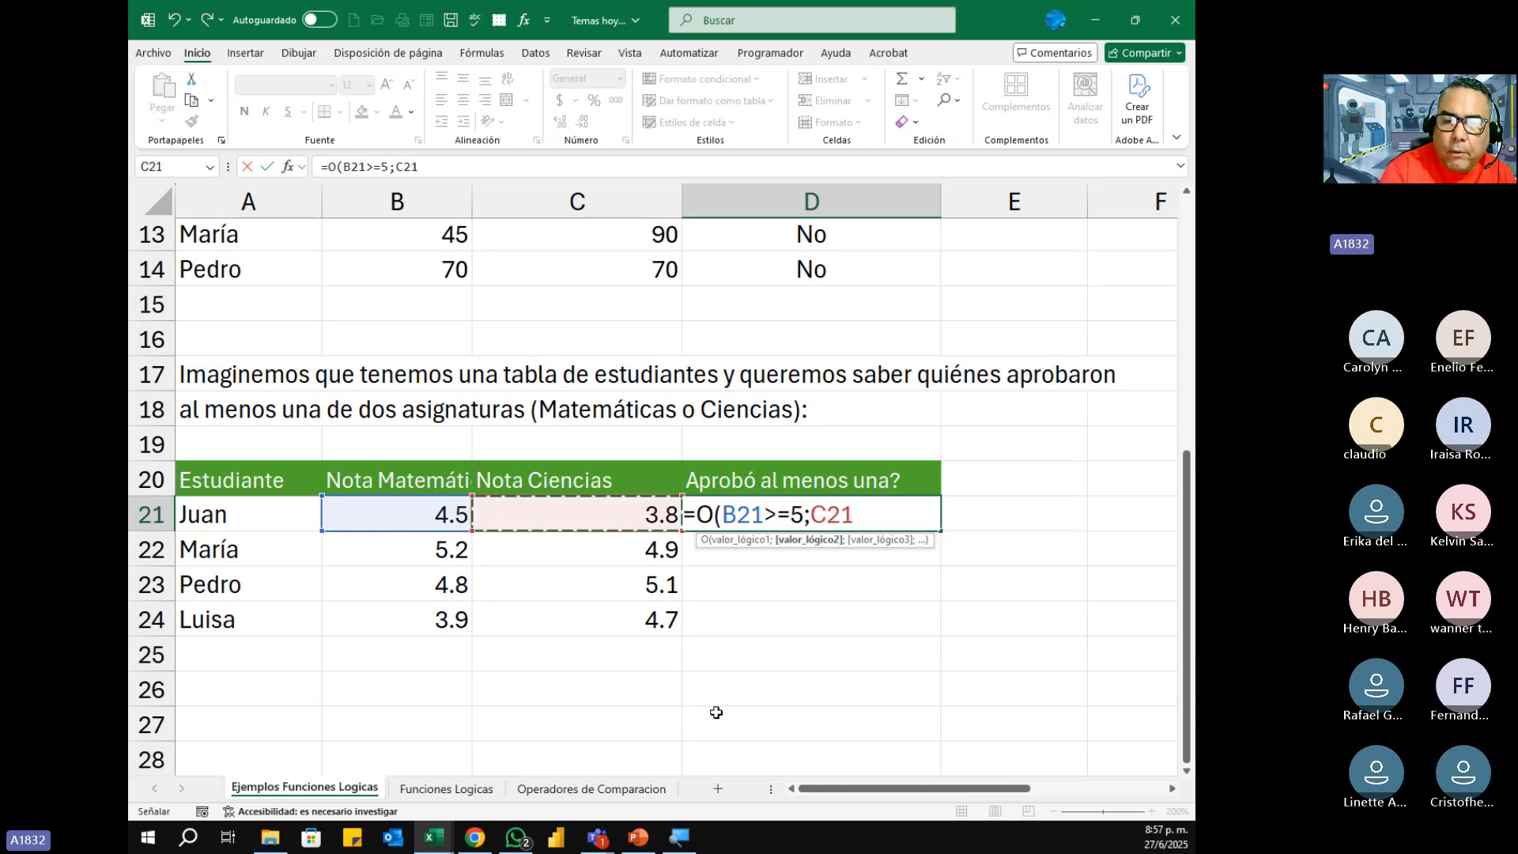
text(>=)
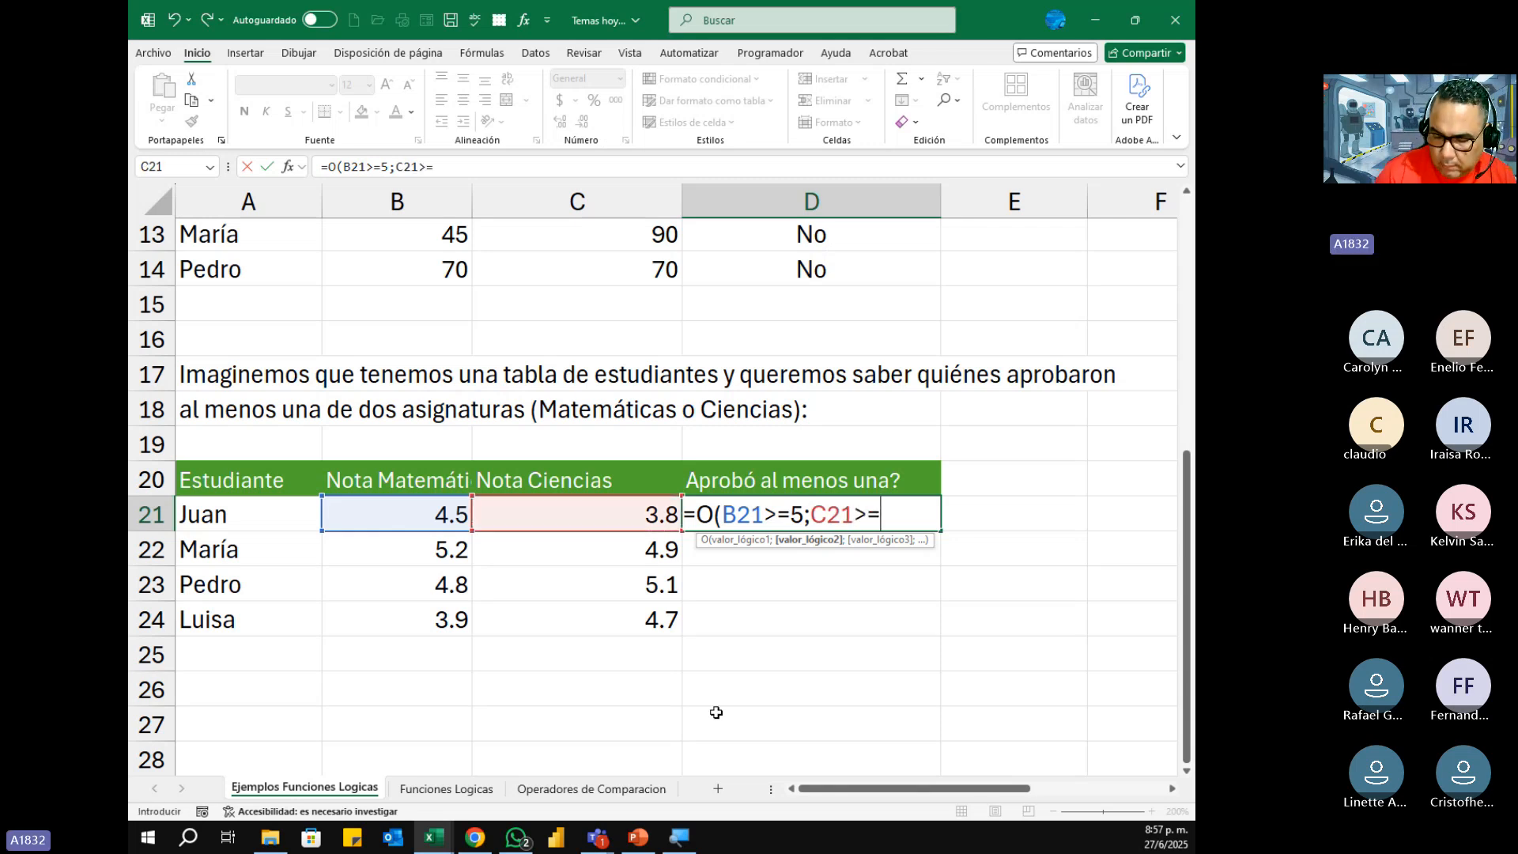
text(5)
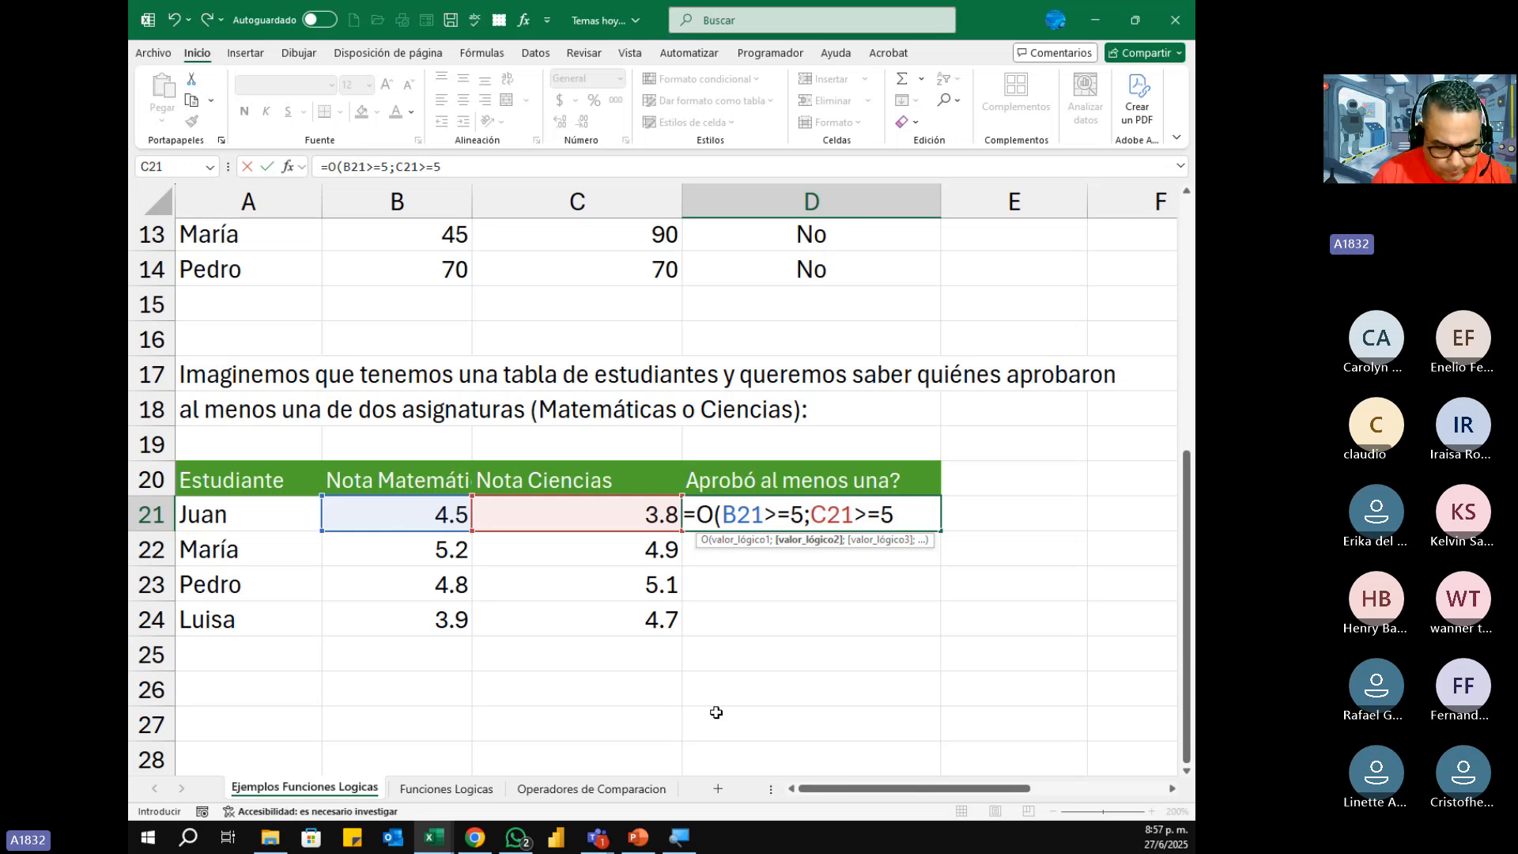
text())
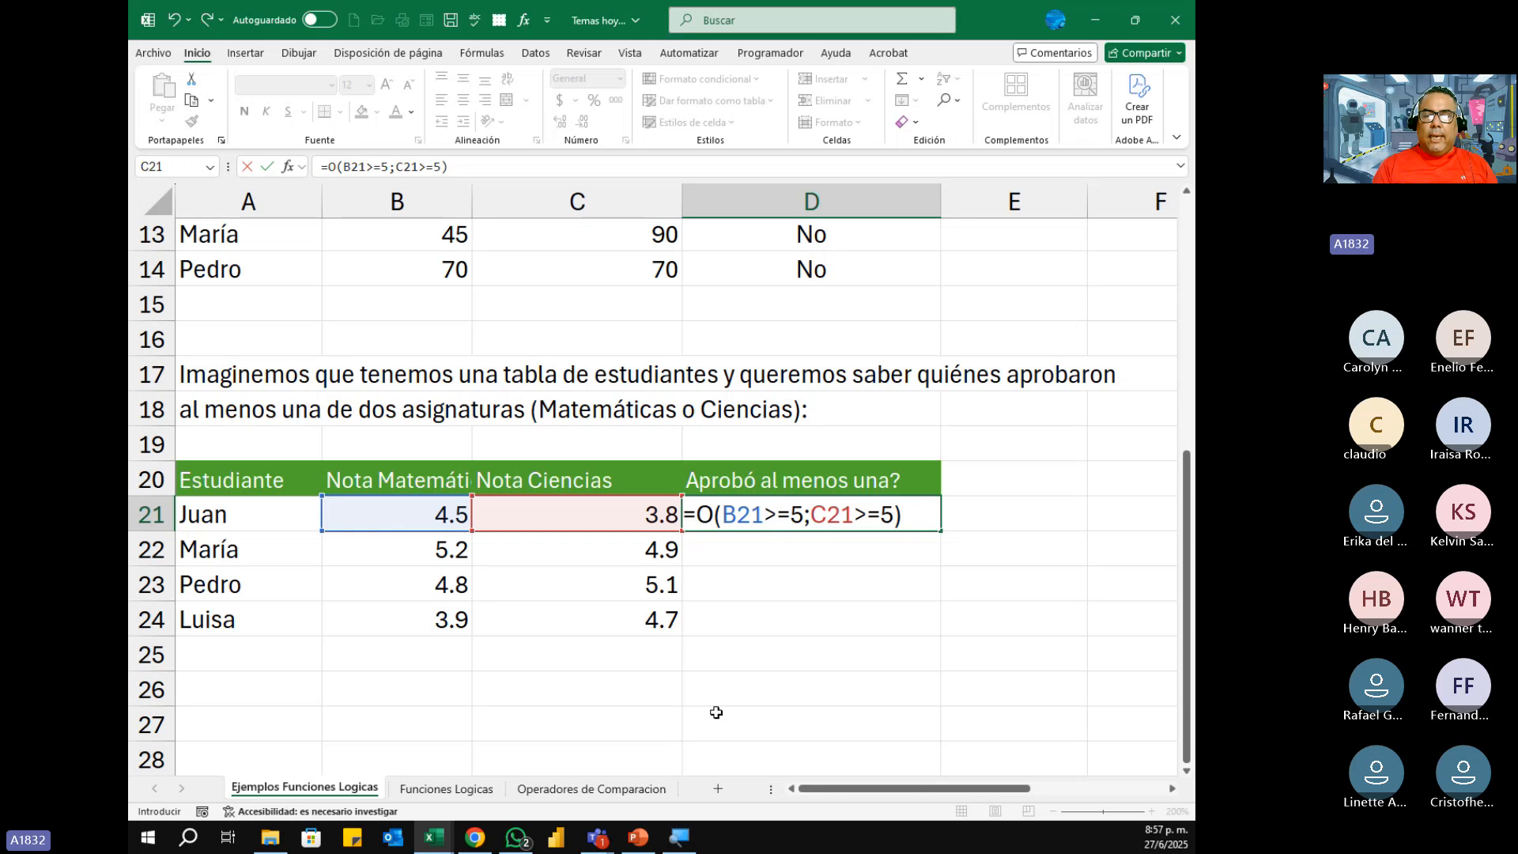
key(ctrl+Return)
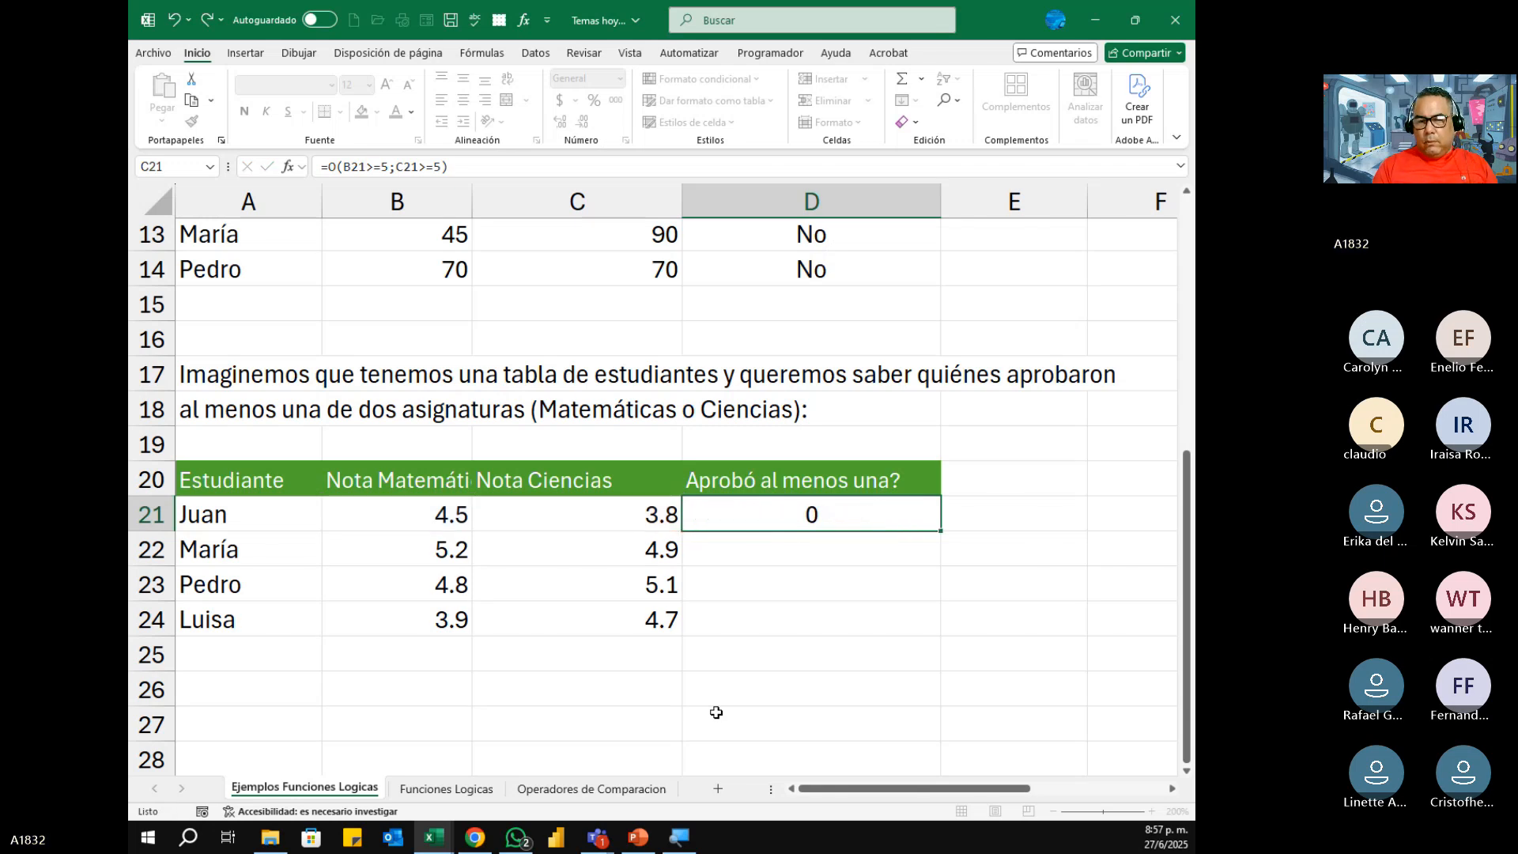
key(Return)
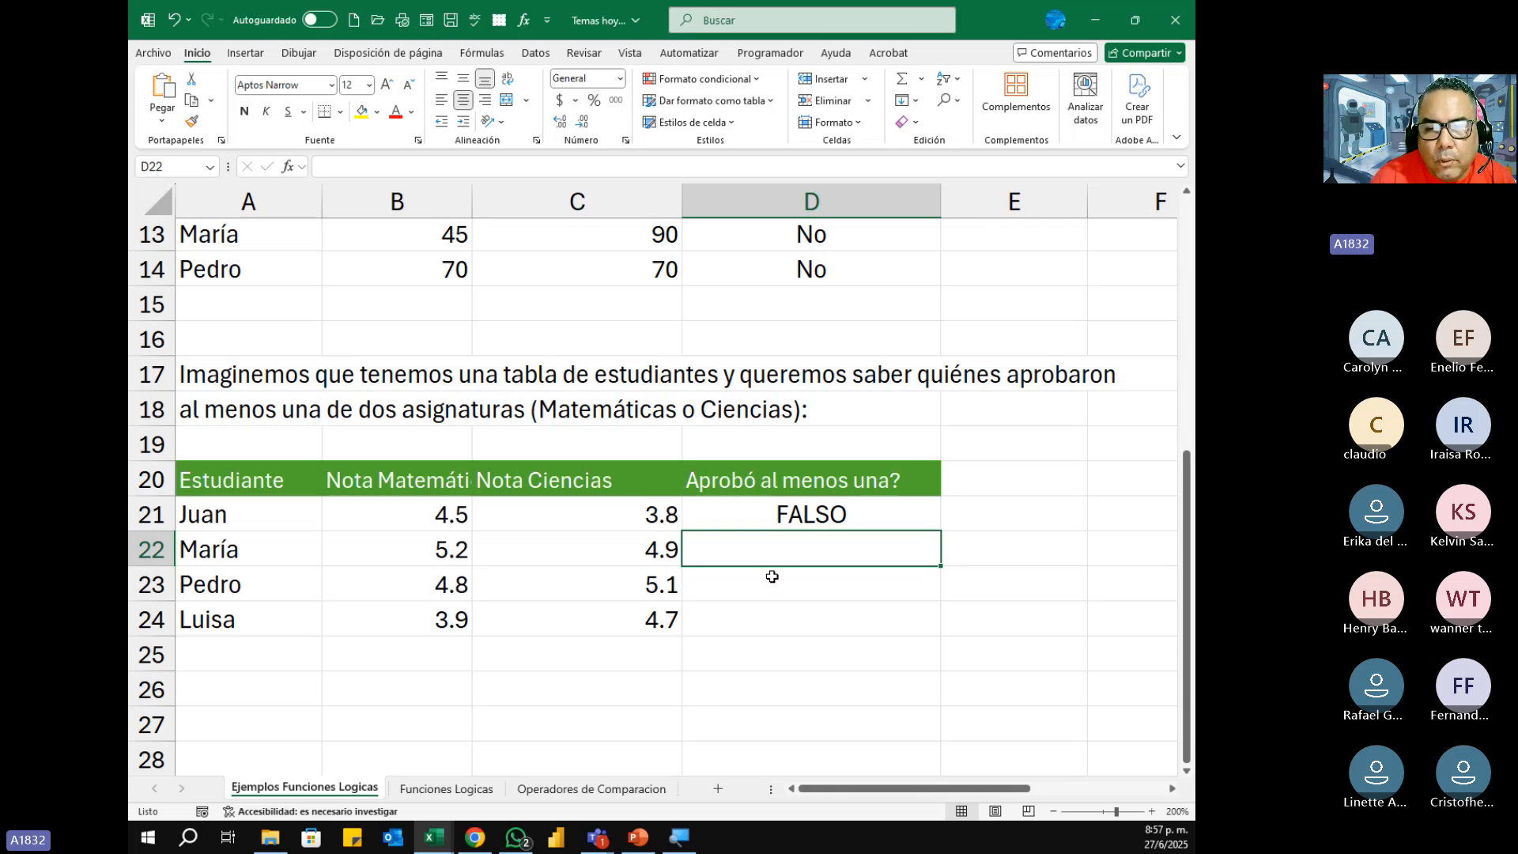
click(814, 518)
drag(942, 593, 942, 633)
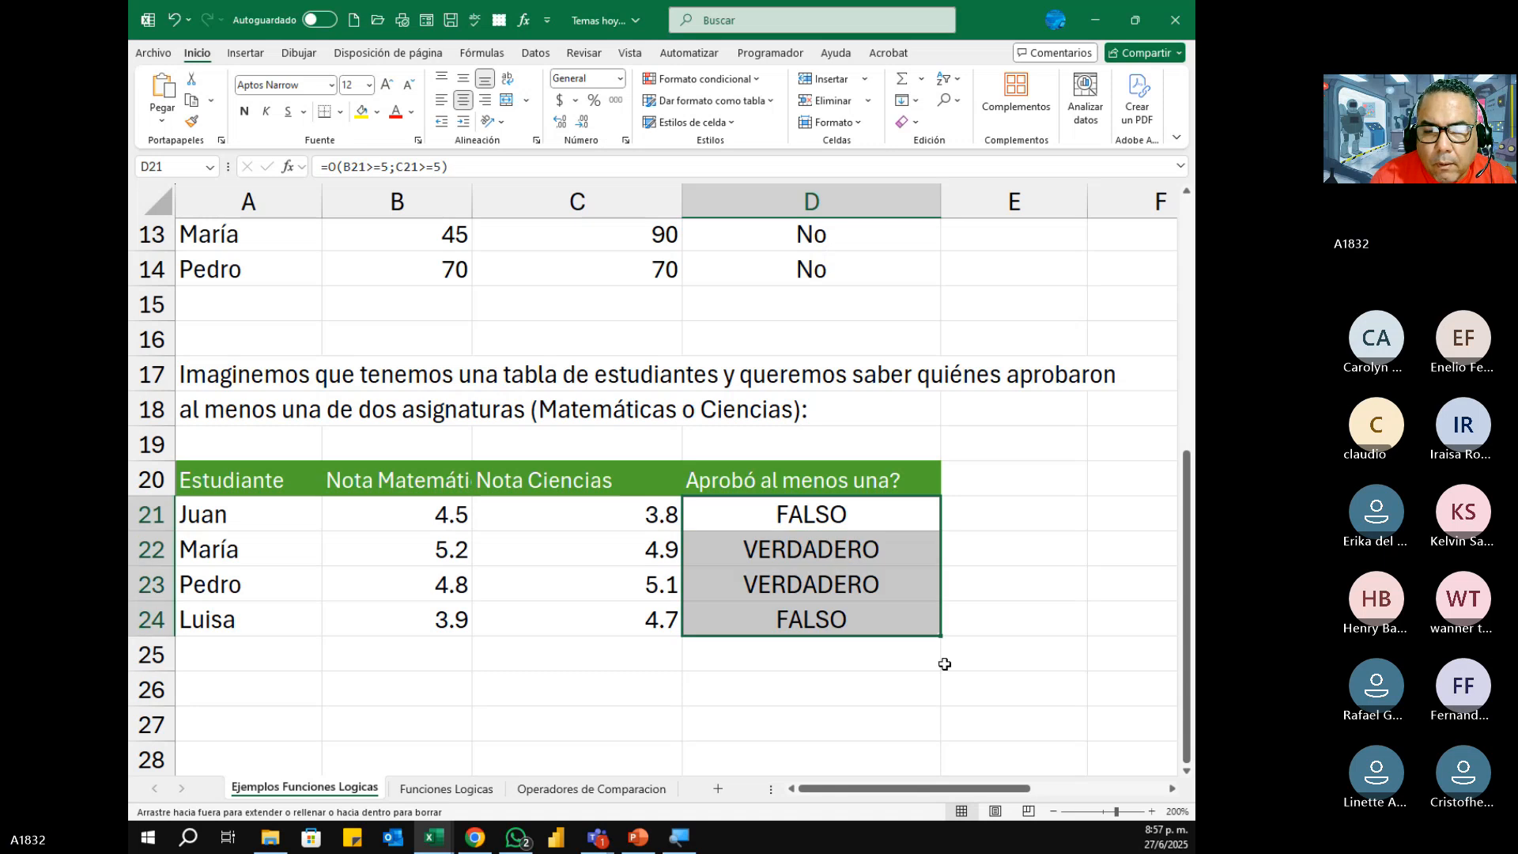
Step: Compare the Matemáticas and Ciencias marks in row 22 with the result of its O formula
click(859, 545)
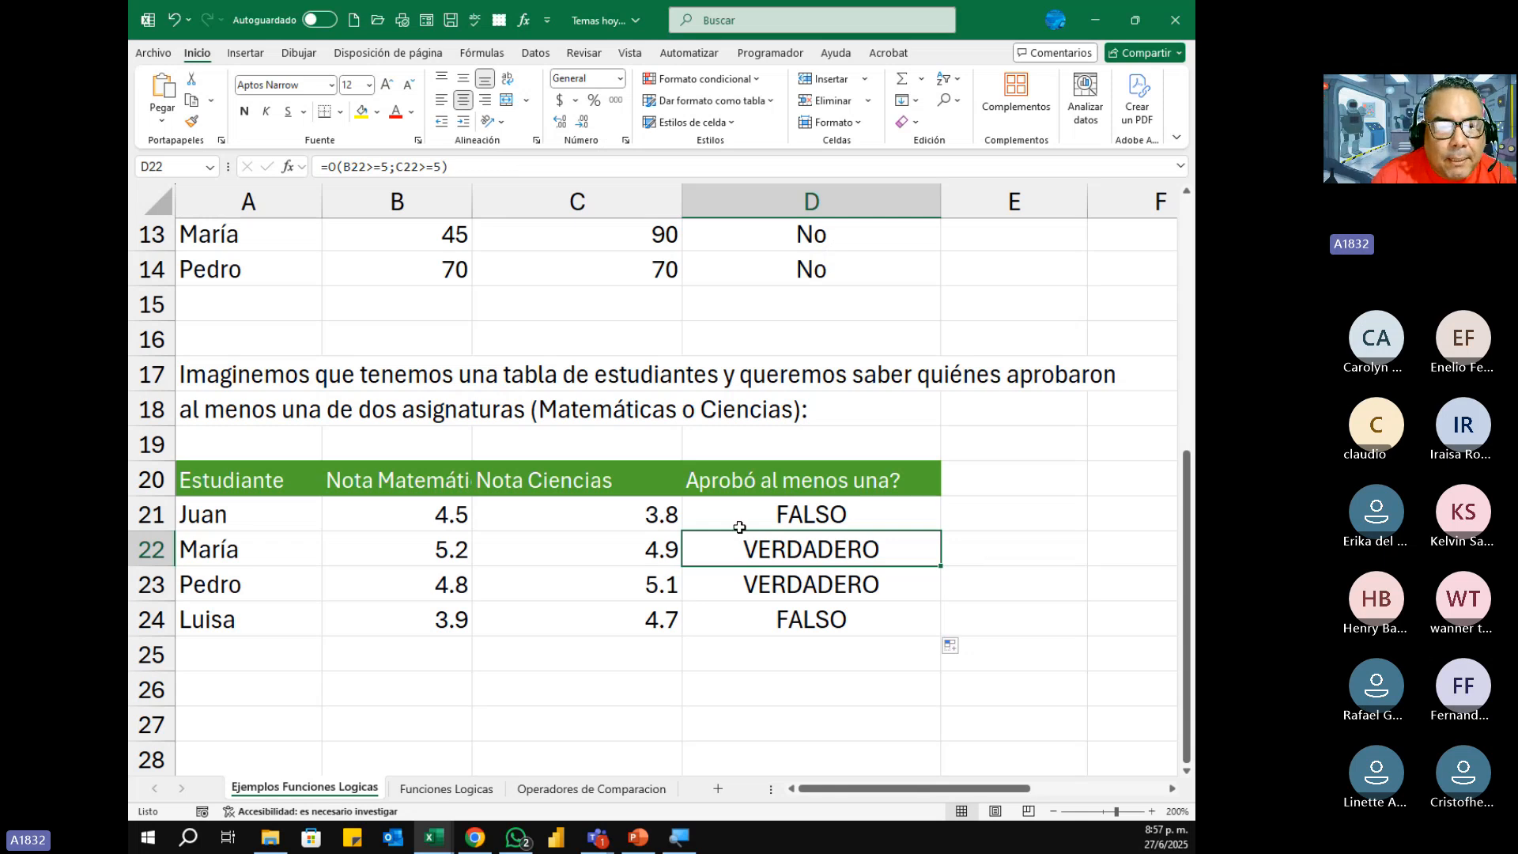
click(436, 551)
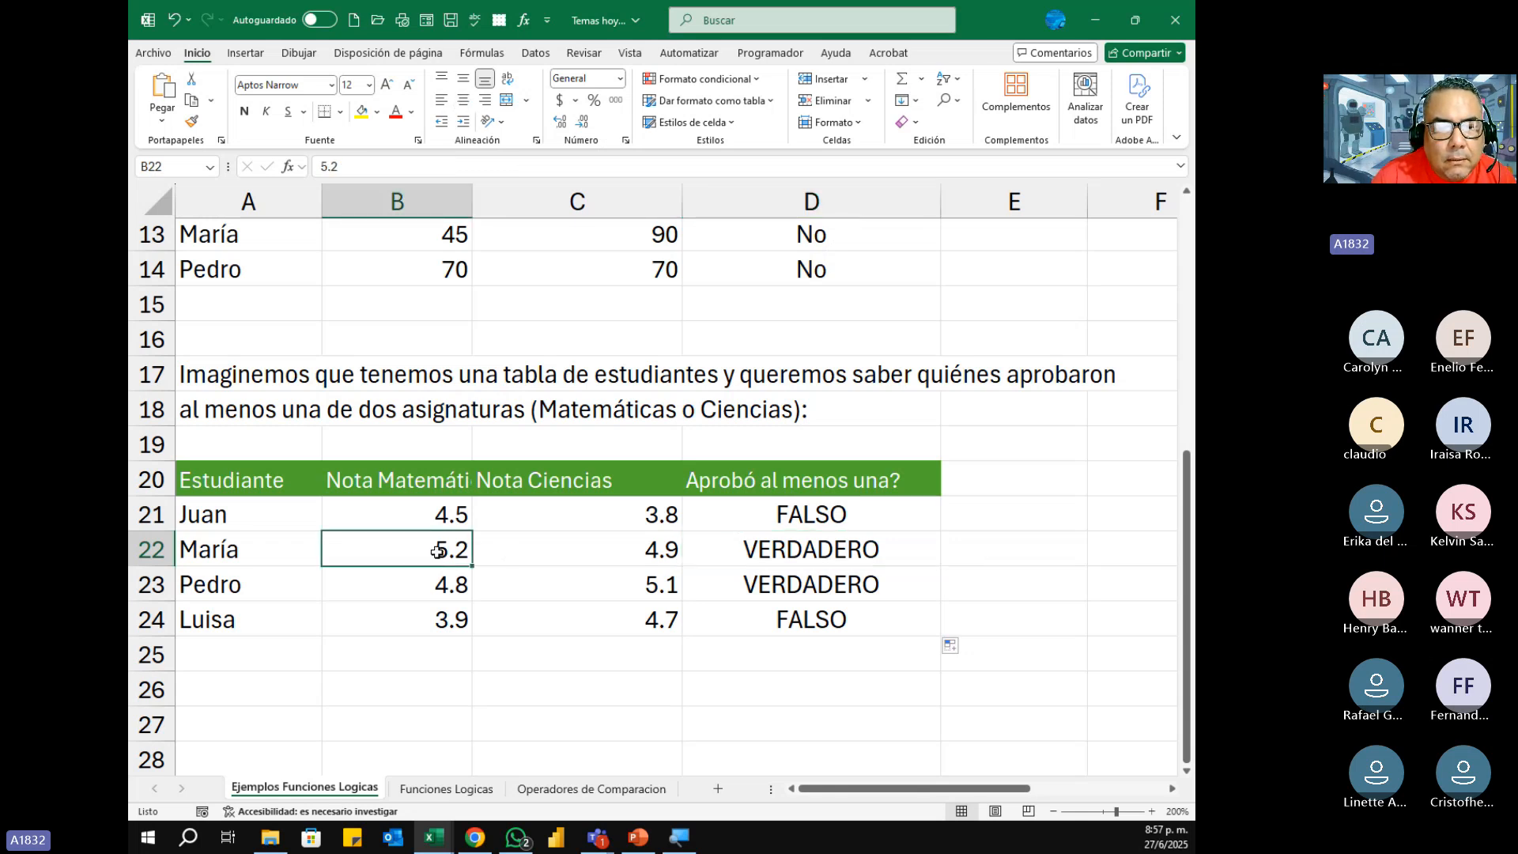
click(625, 556)
click(426, 563)
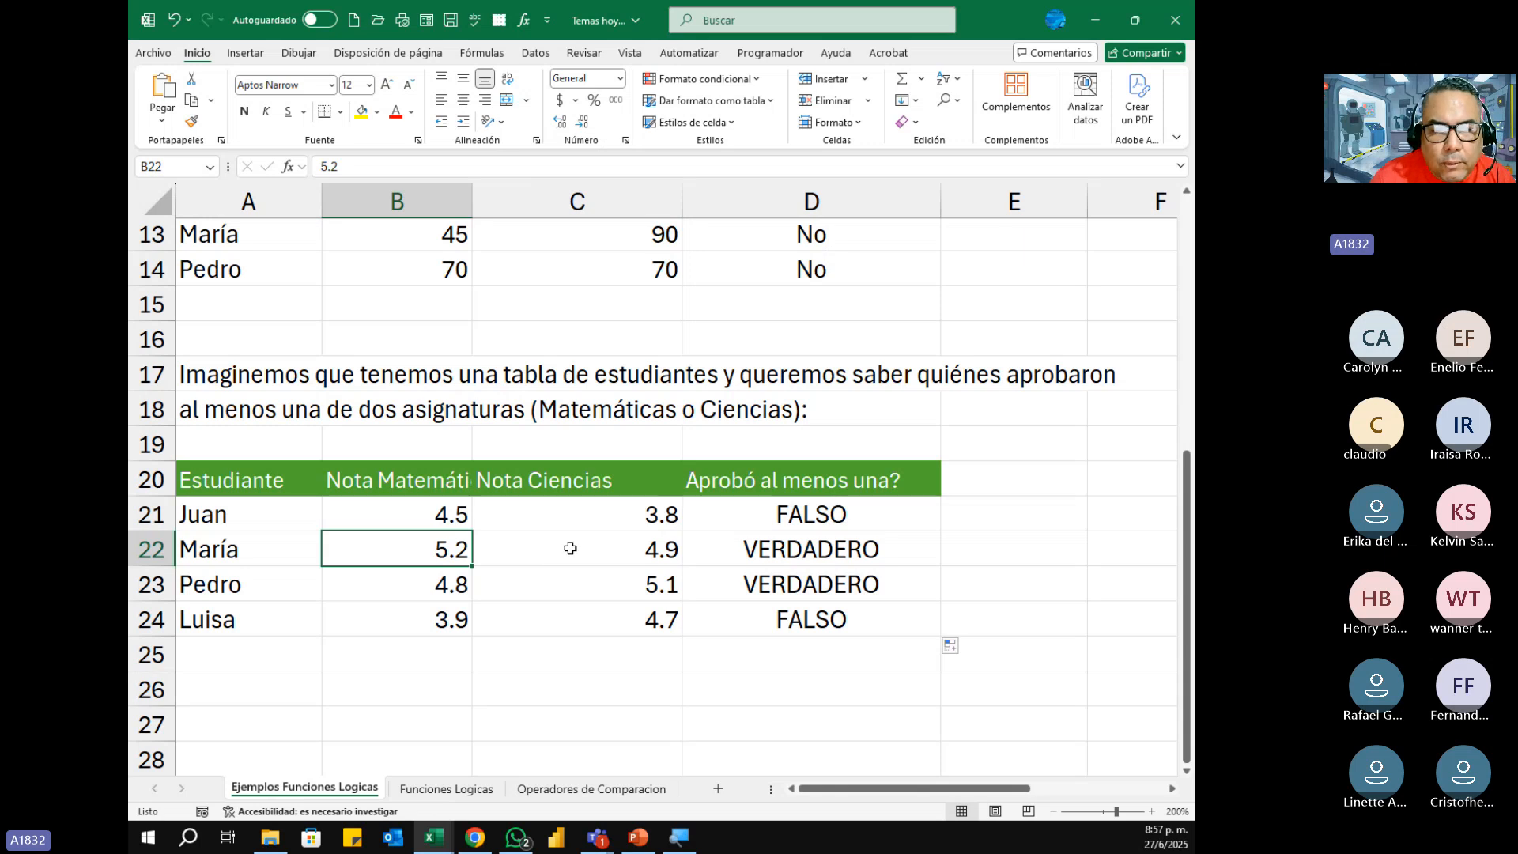
Step: Compare the Matemáticas and Ciencias marks in rows 22 to 24 with the O formula results under Aprobó al menos una?
click(568, 547)
click(437, 548)
click(557, 550)
click(437, 549)
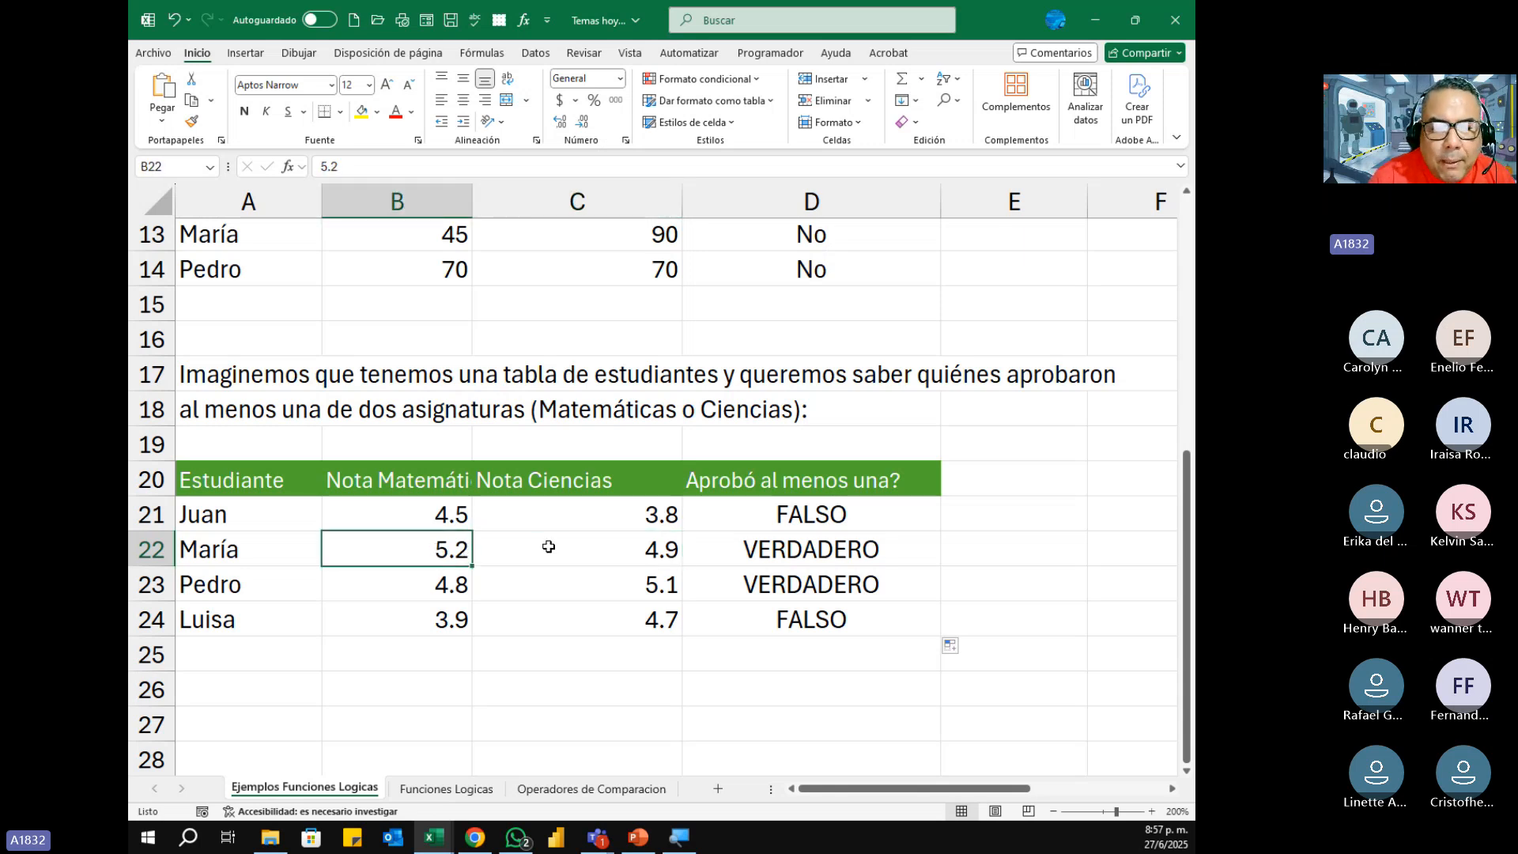
click(558, 547)
click(461, 547)
click(544, 553)
click(448, 552)
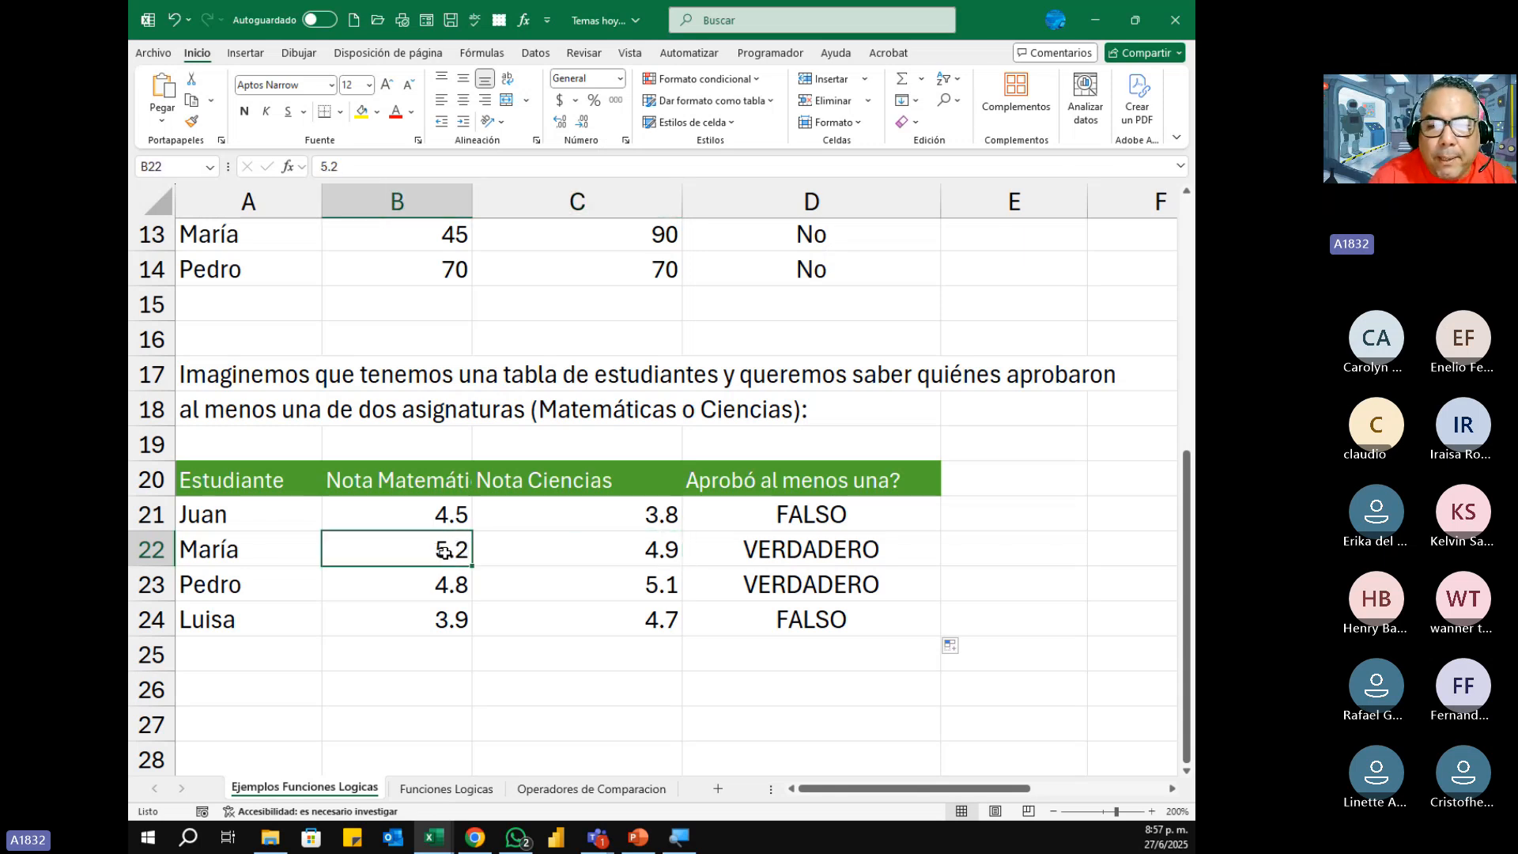
click(781, 555)
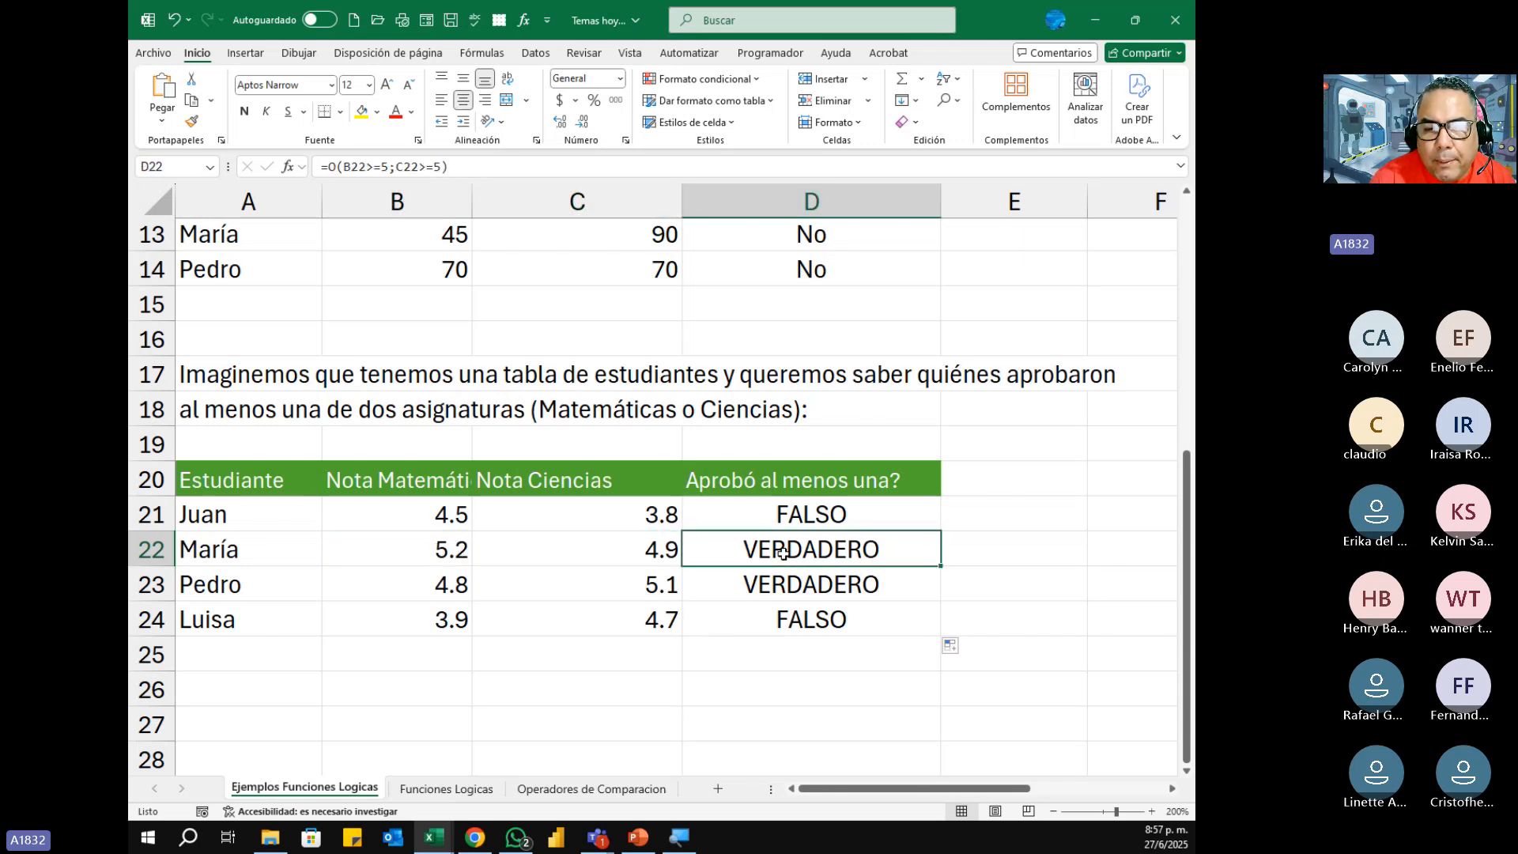
click(462, 551)
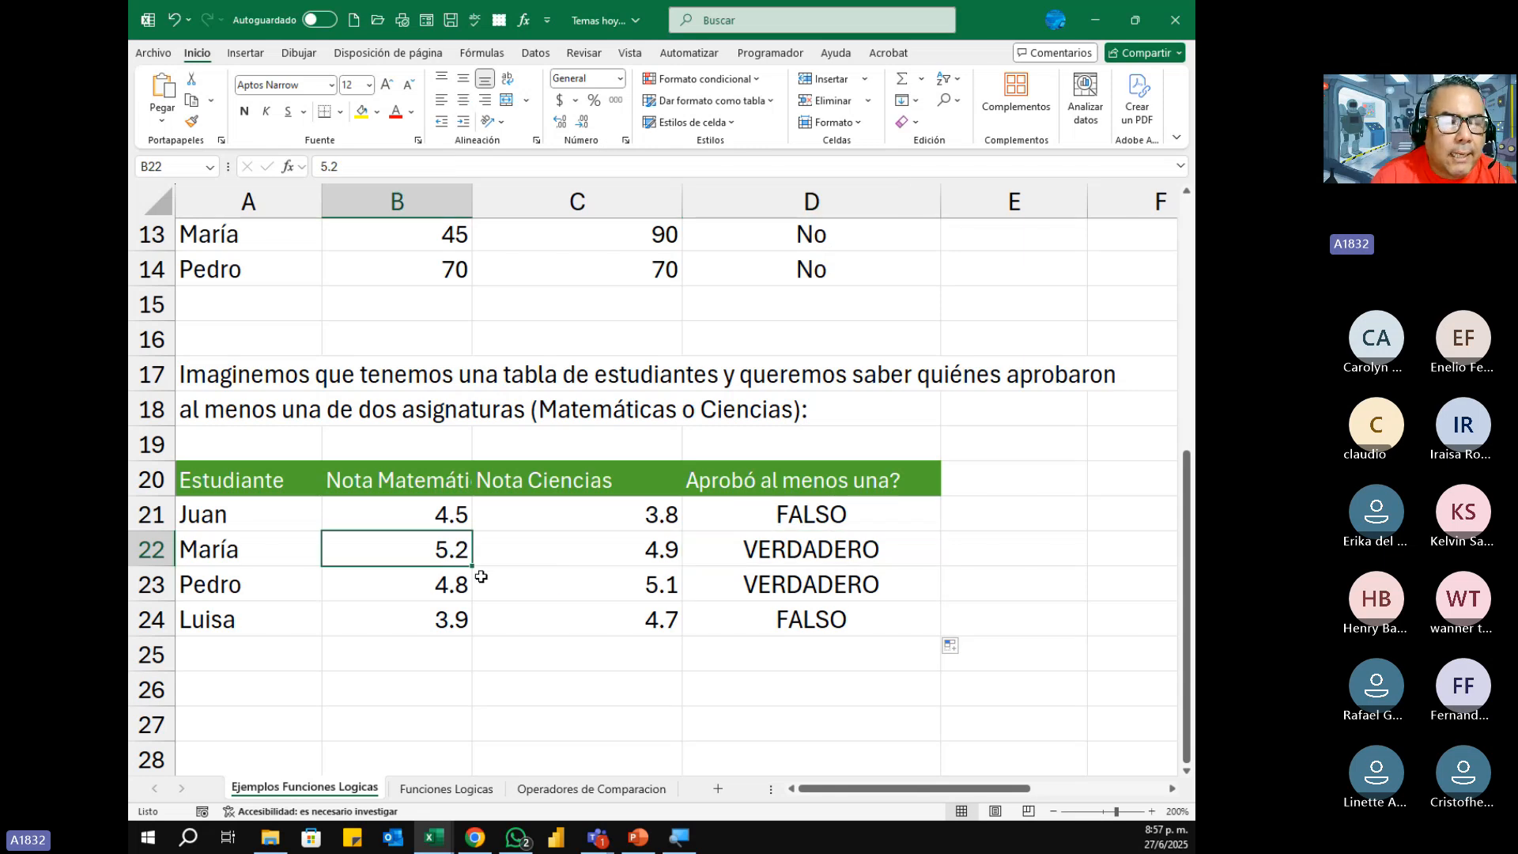
click(192, 591)
drag(192, 590, 678, 584)
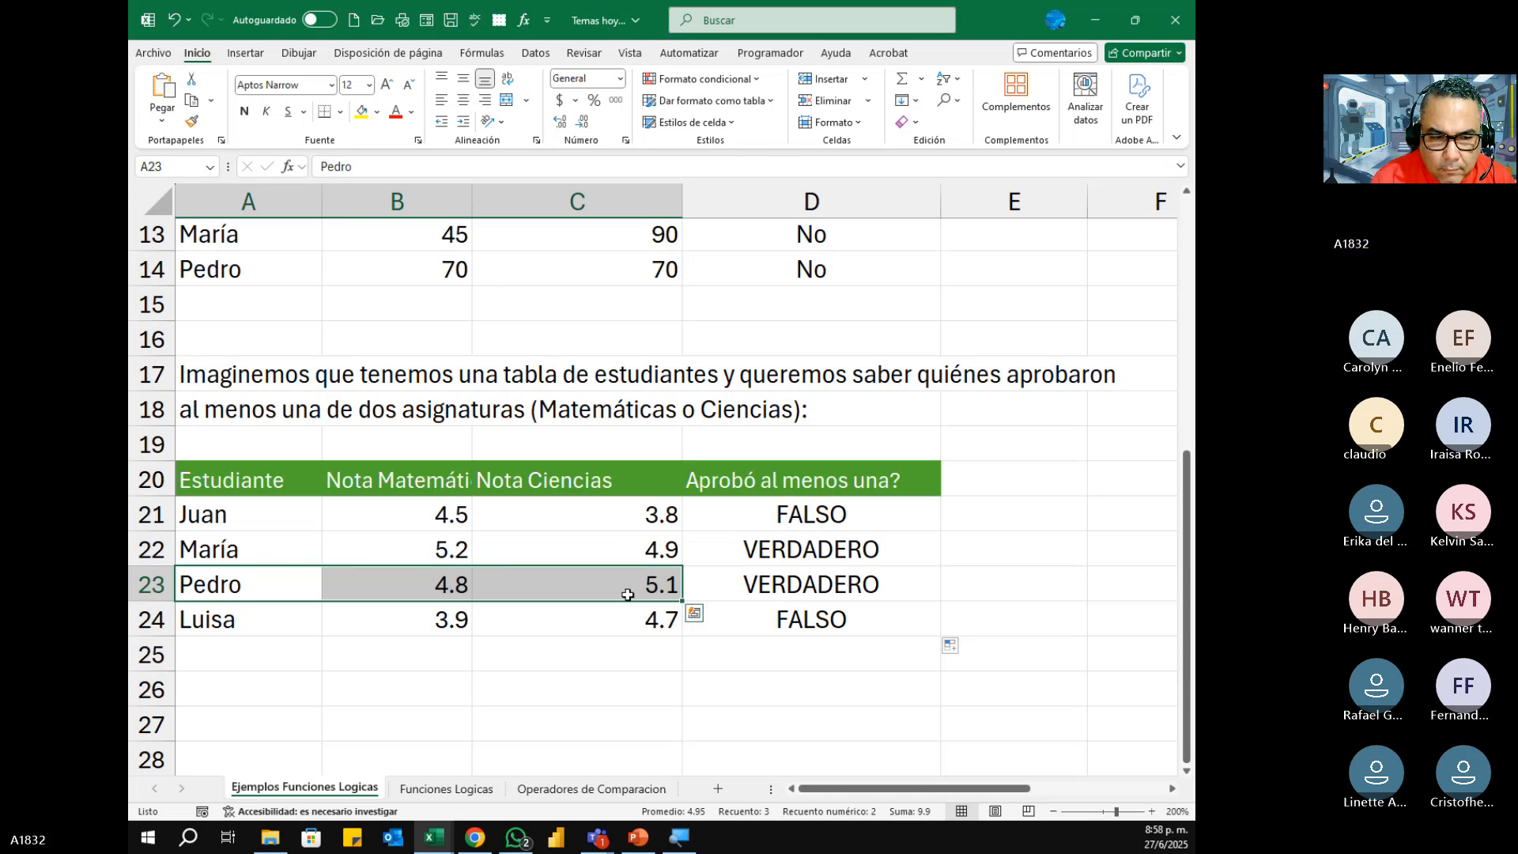
drag(241, 623, 629, 629)
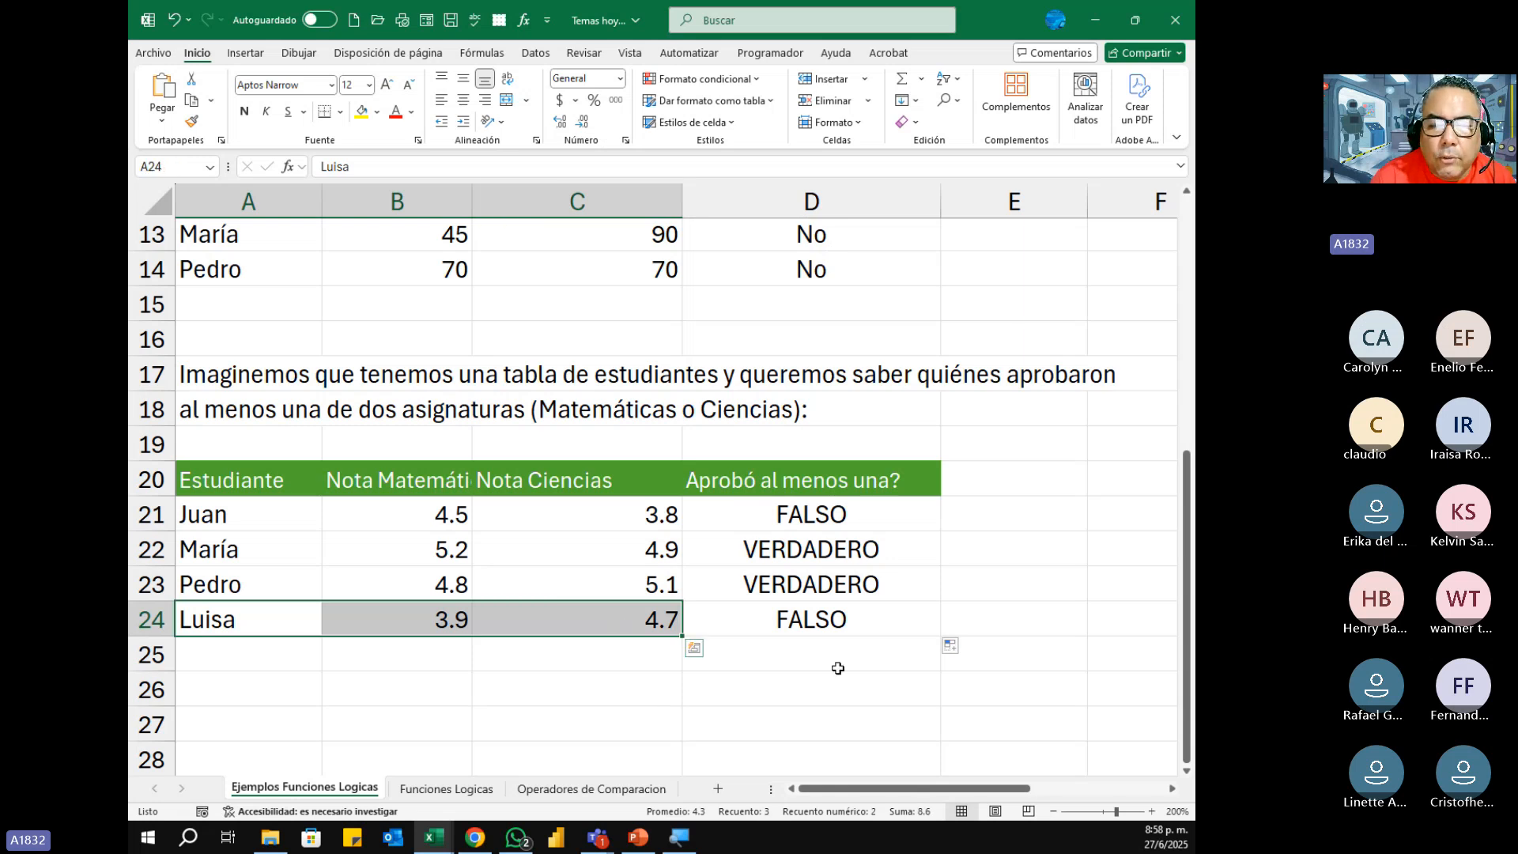
click(825, 621)
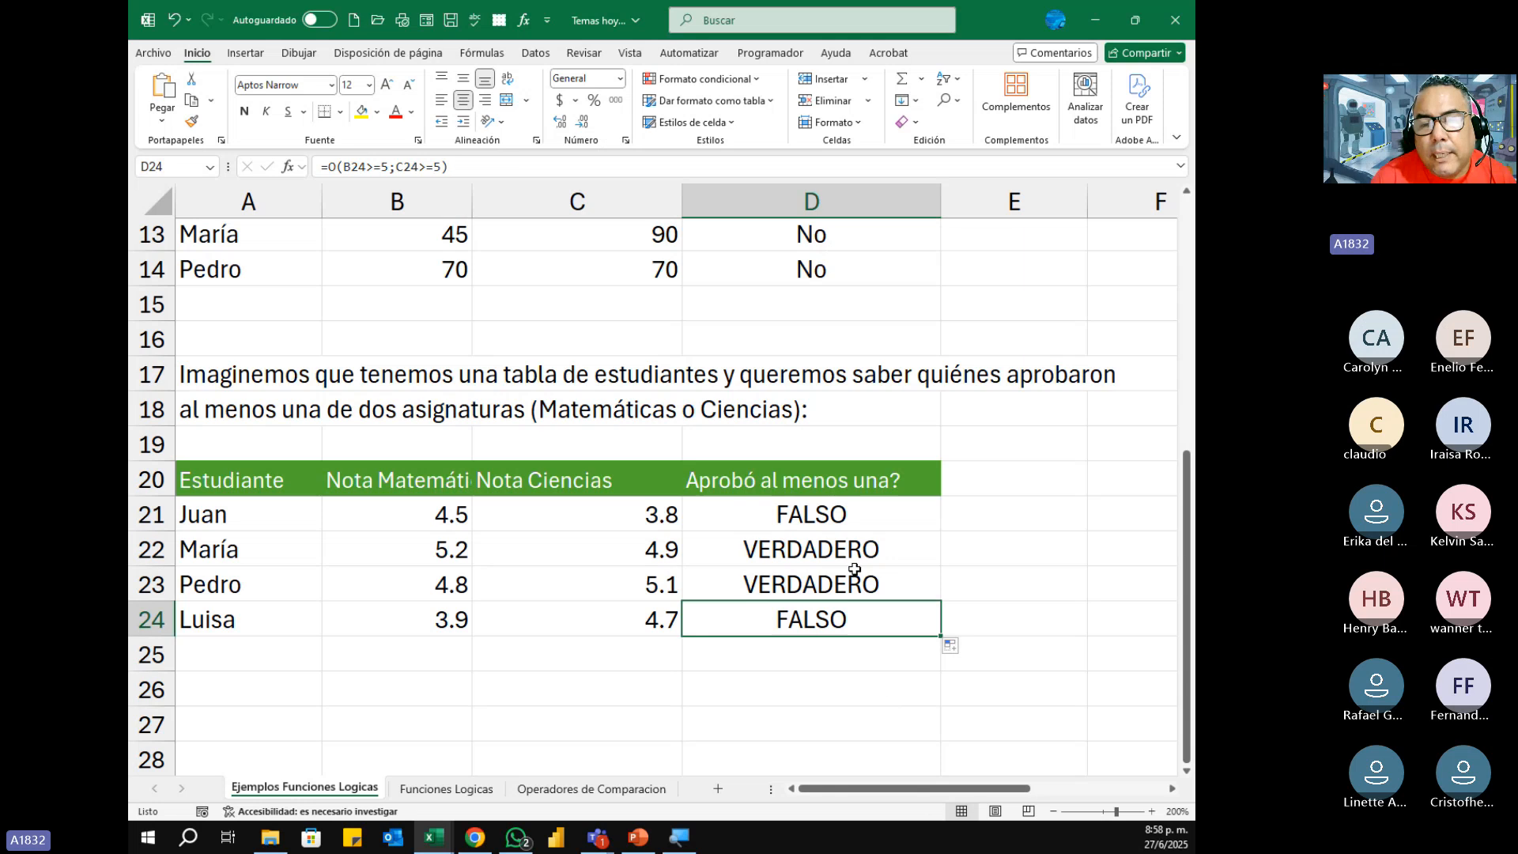
Step: Nest D21's O formula inside SI so it returns "Si" when true and "No" when false
click(824, 524)
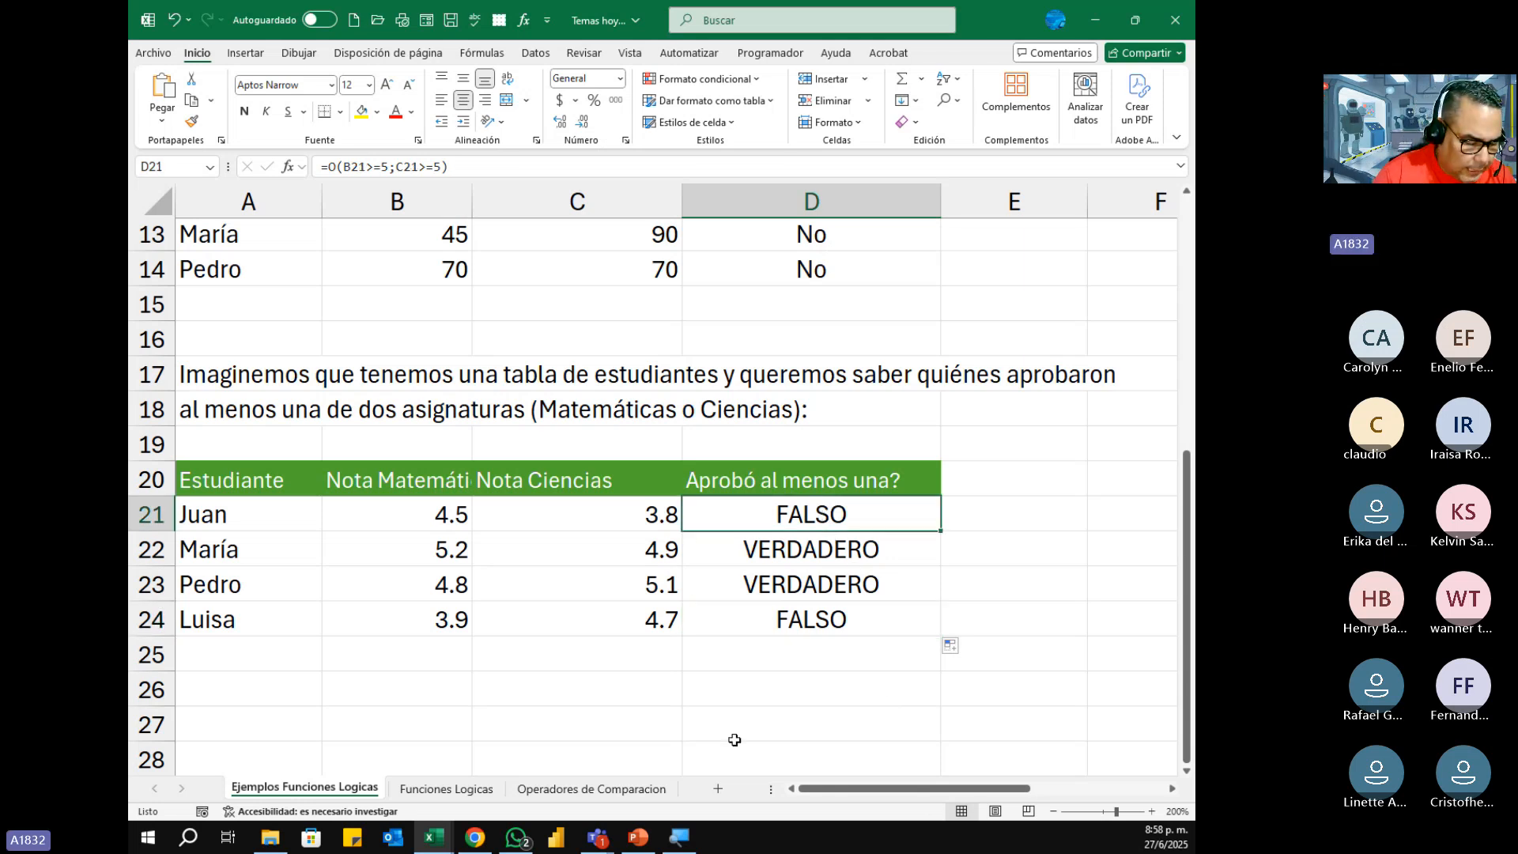
key(F2)
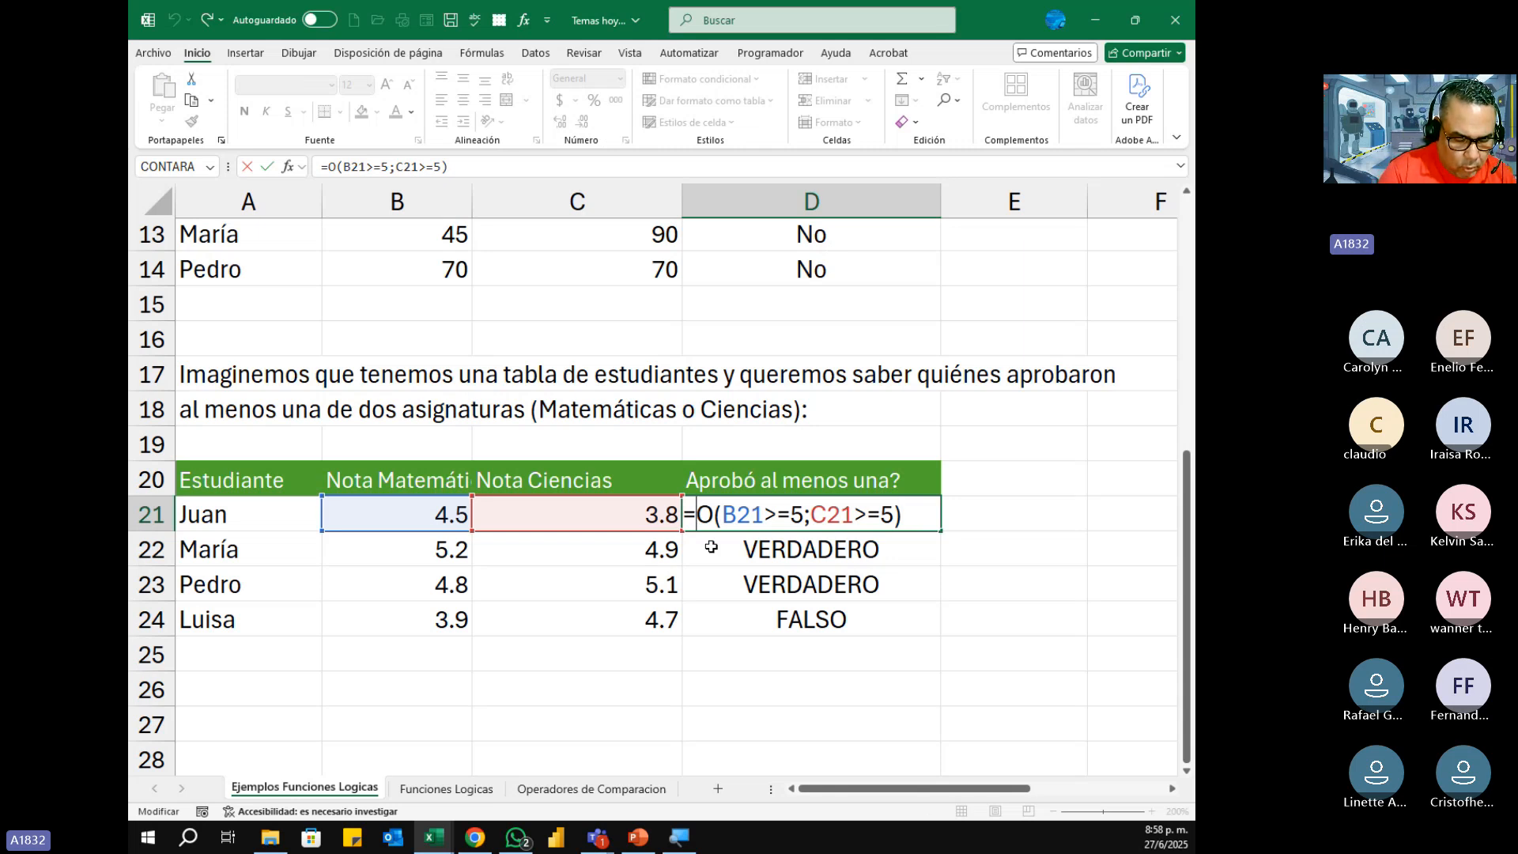
text(SI()
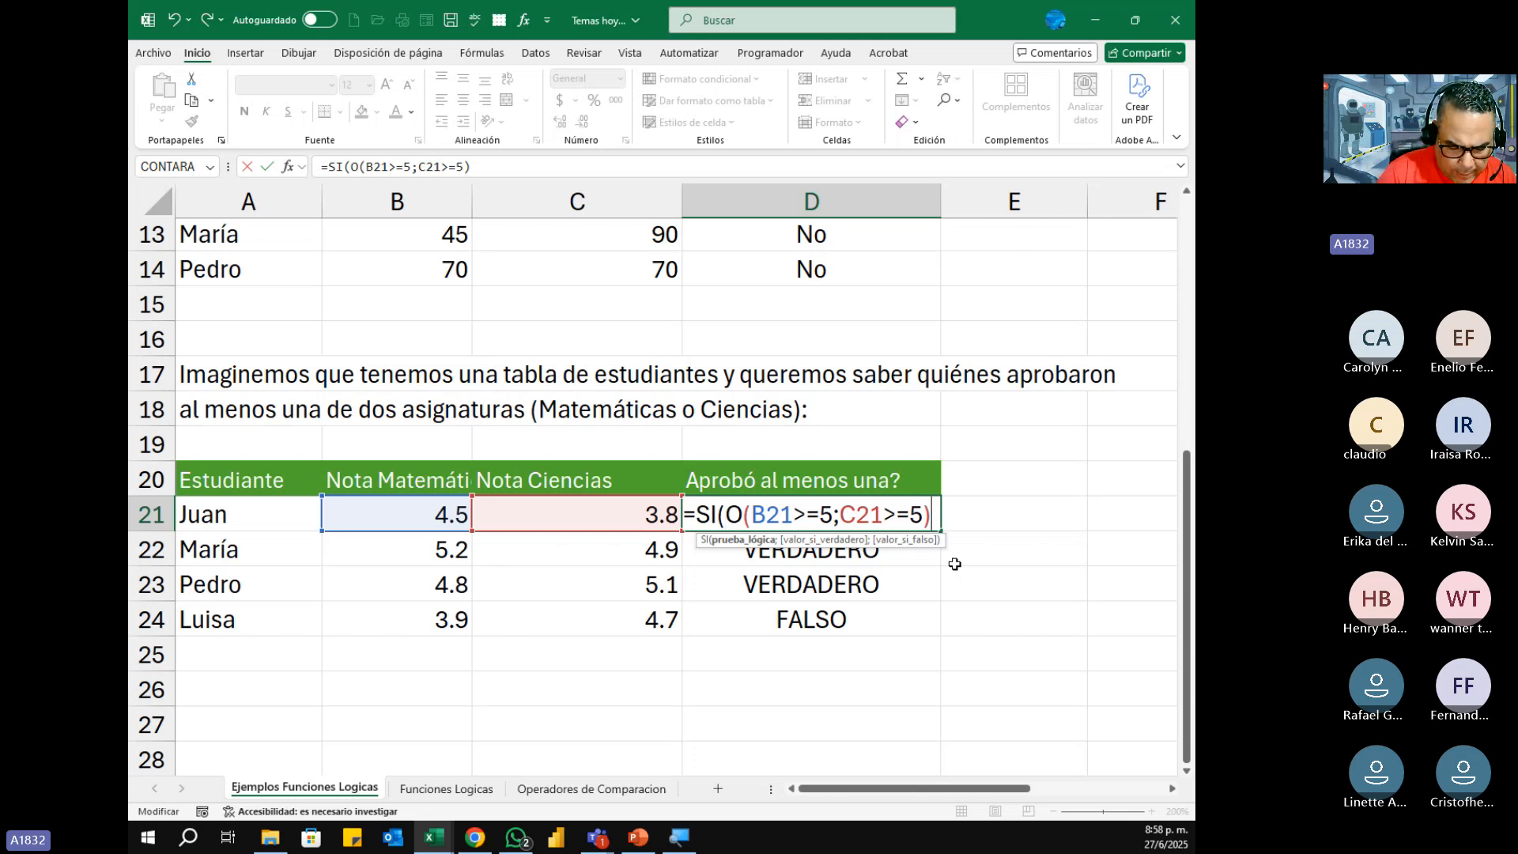
text(;)
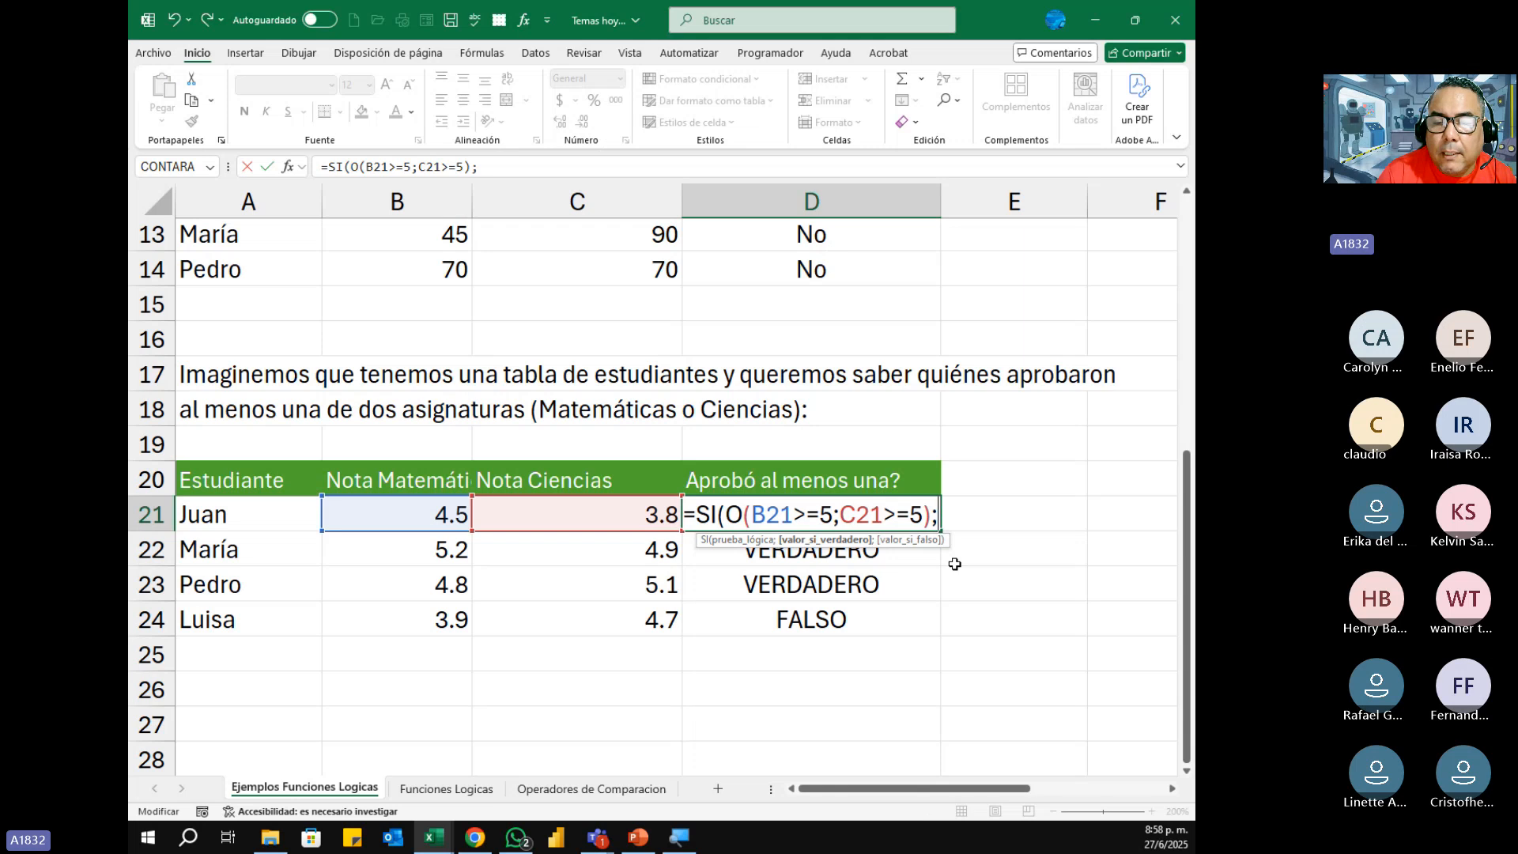
text(")
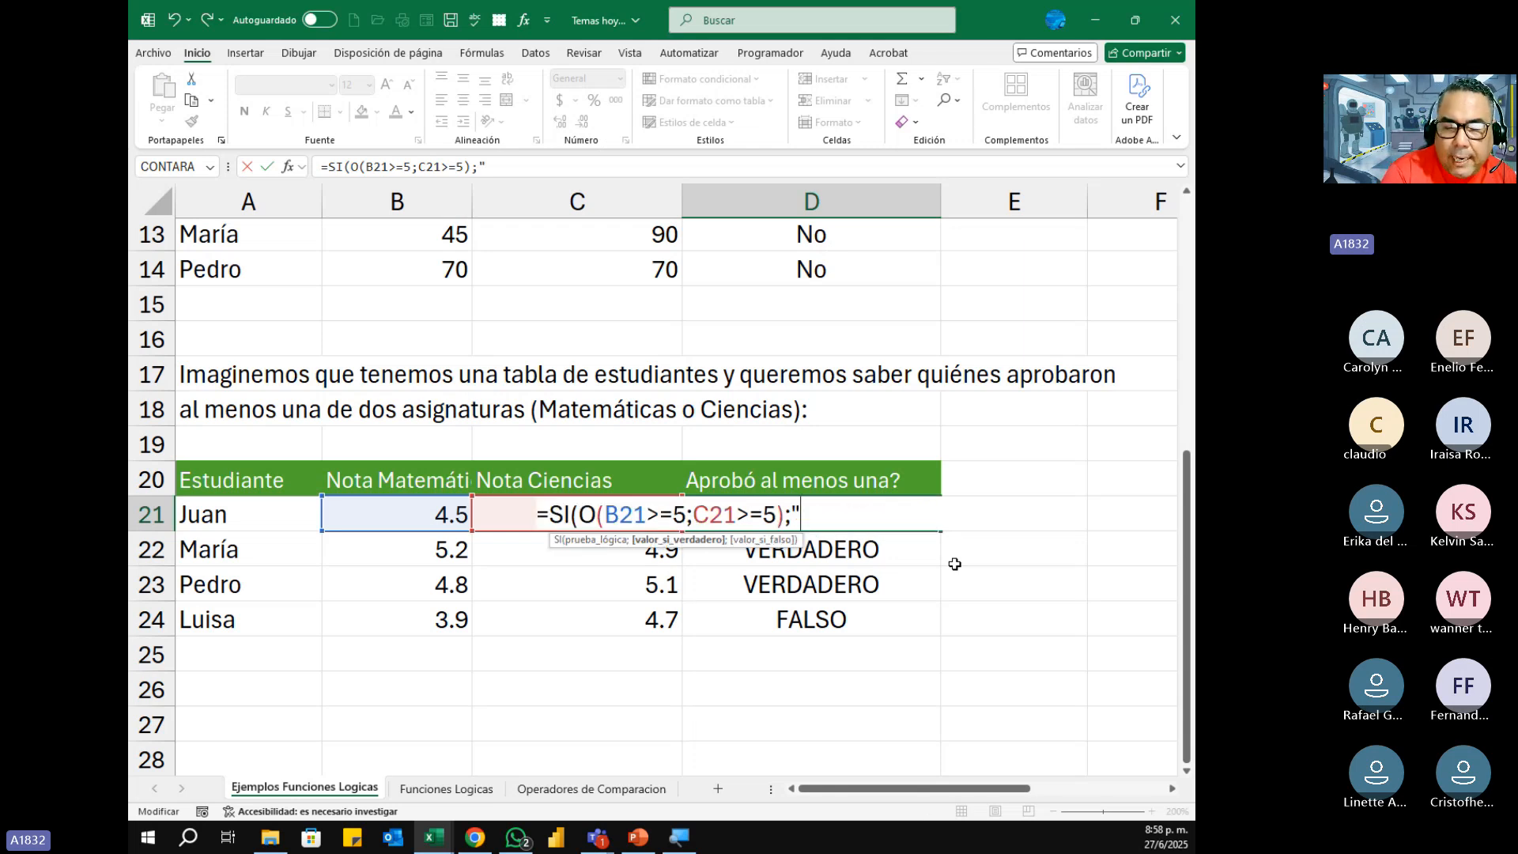
text(Si)
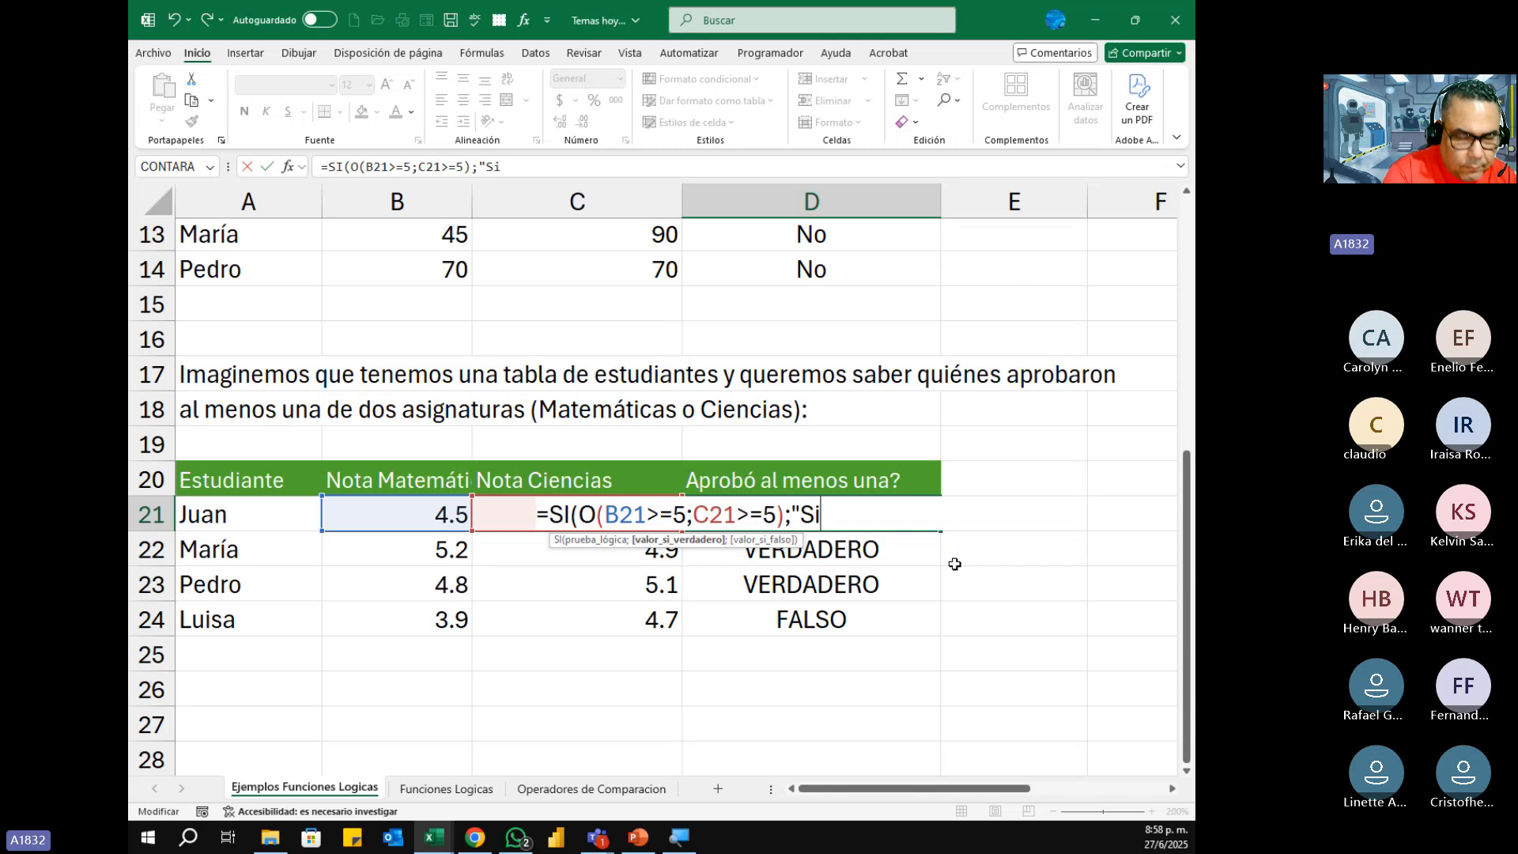
text(")
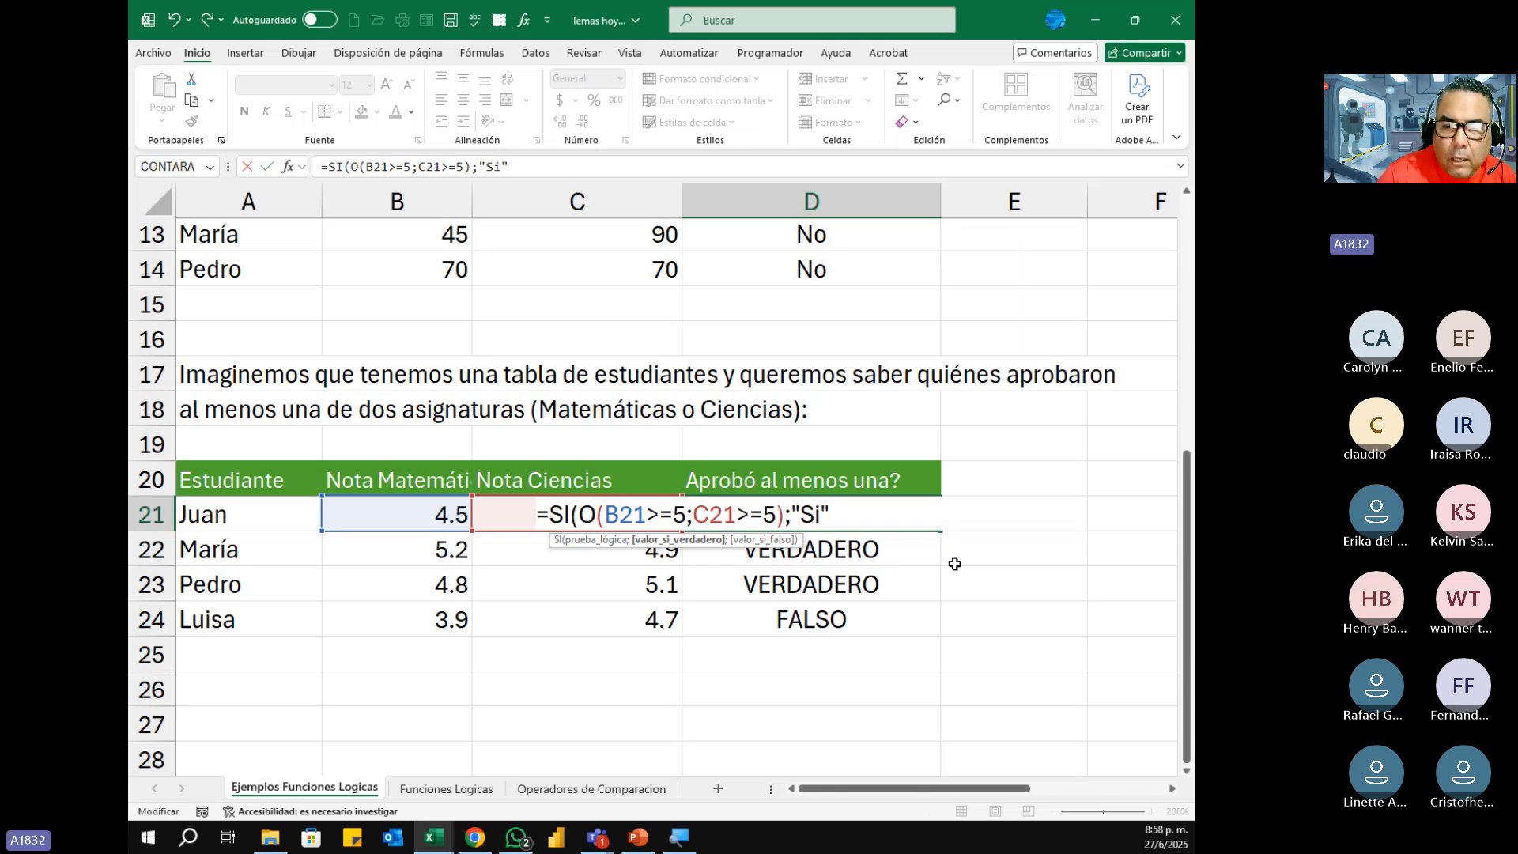
text(;)
text("N)
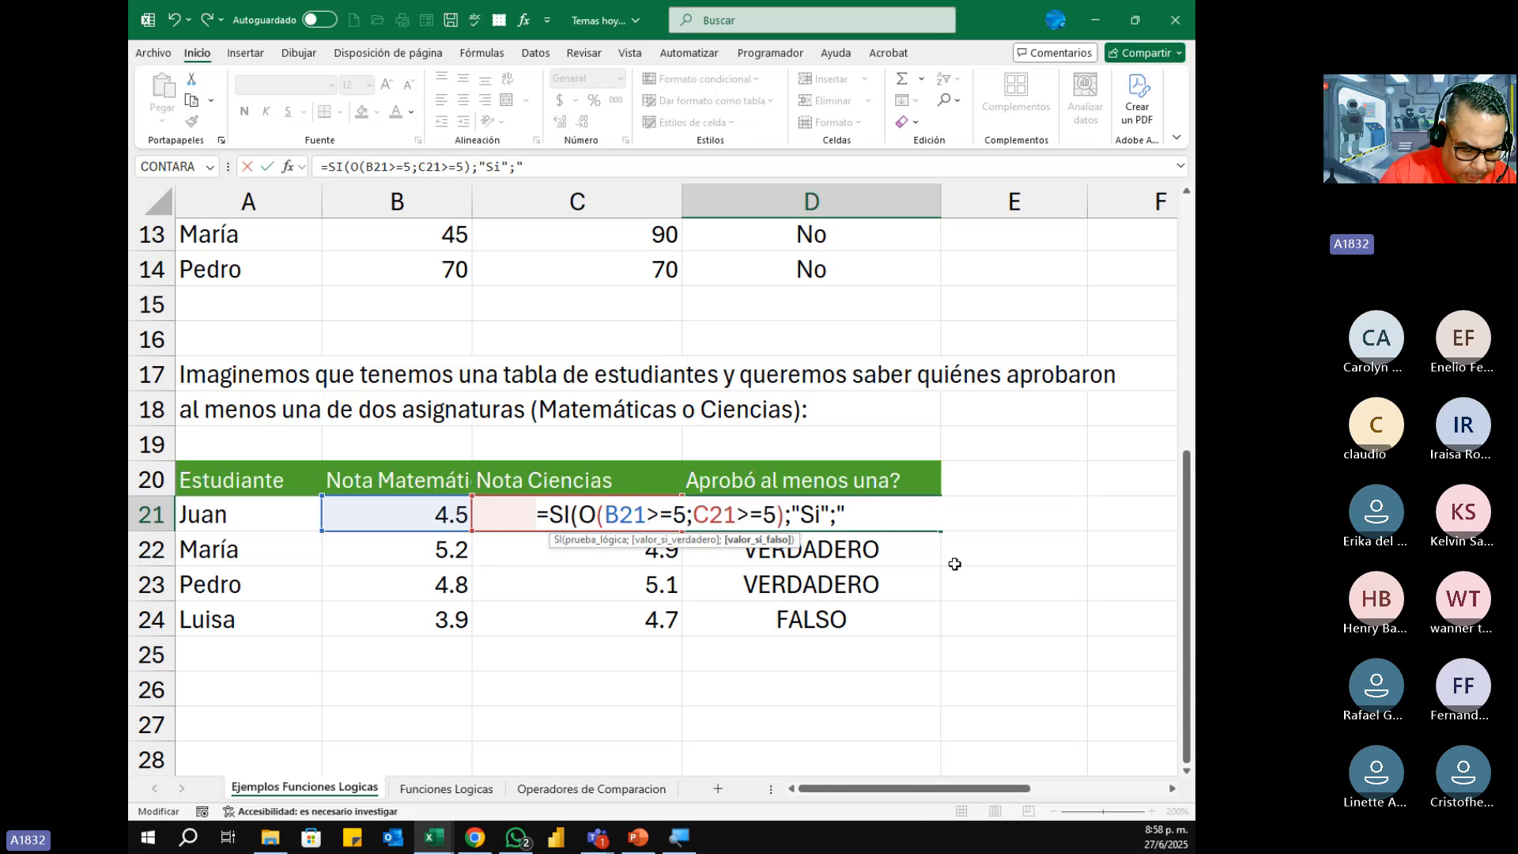
text(o)
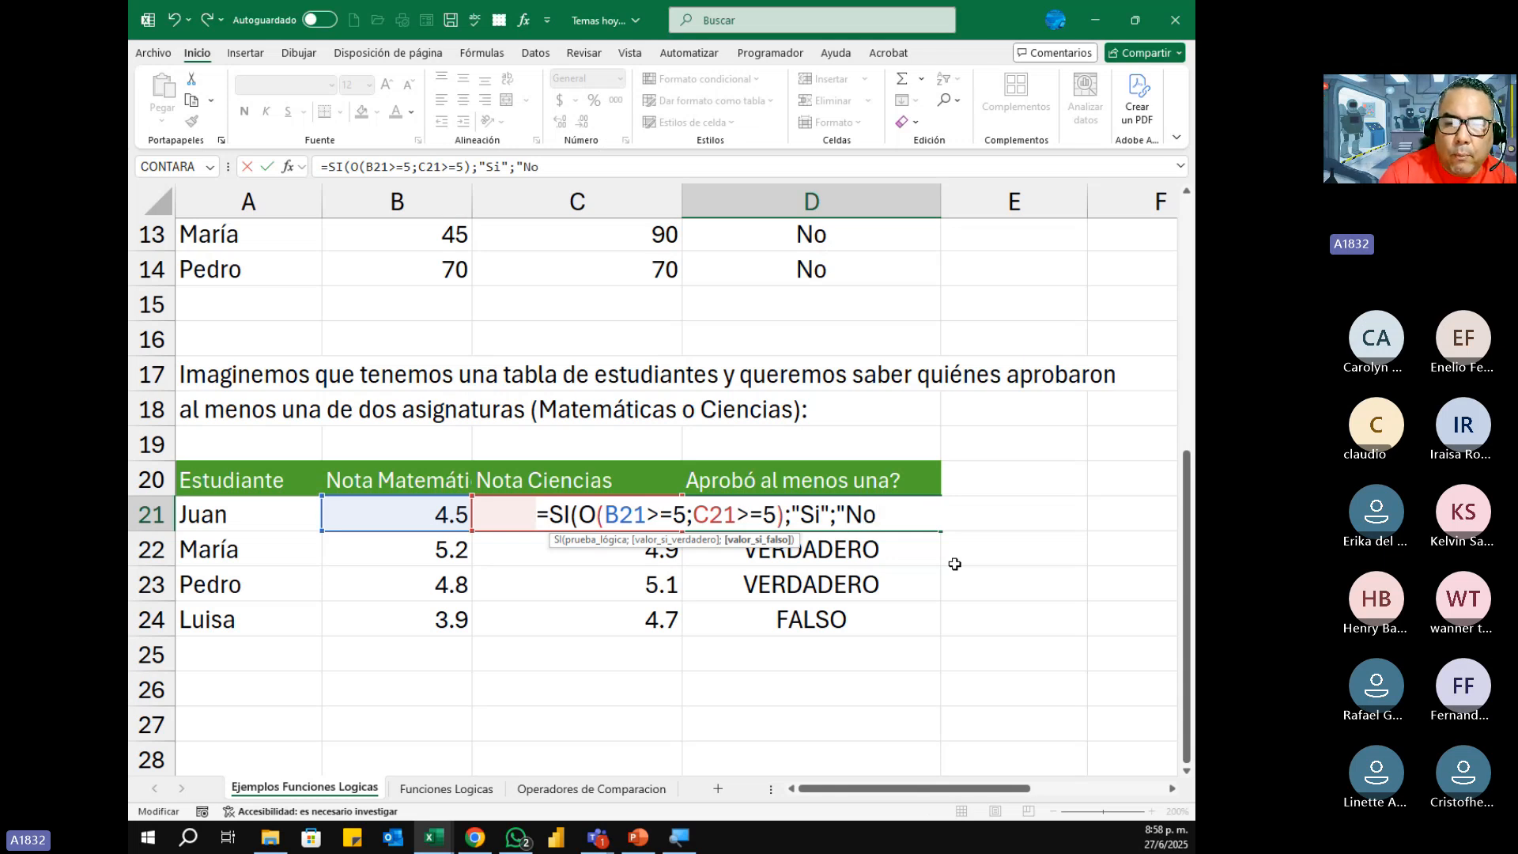
text(")
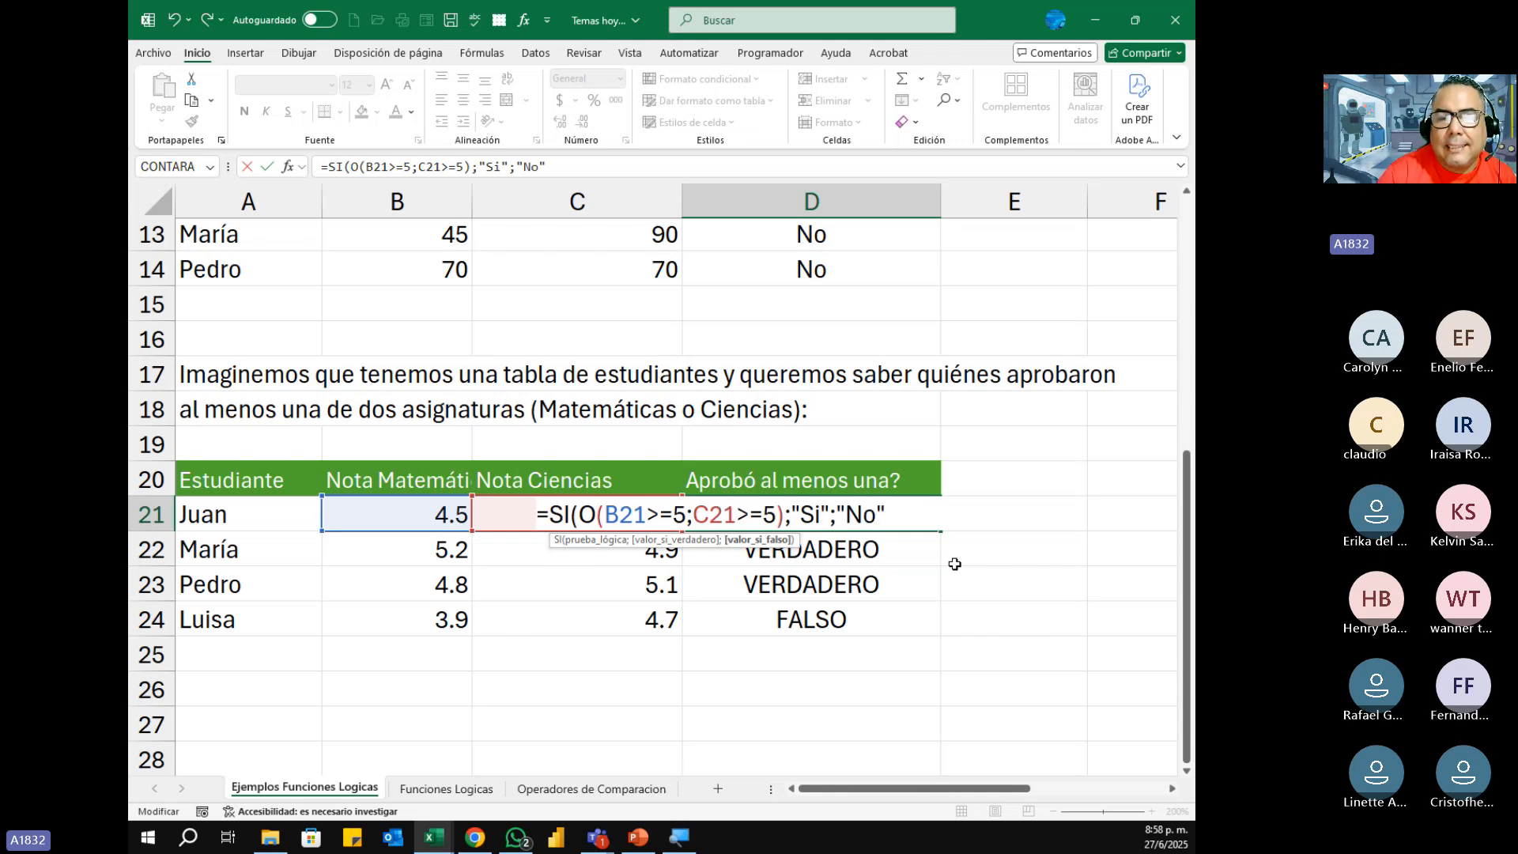
text())
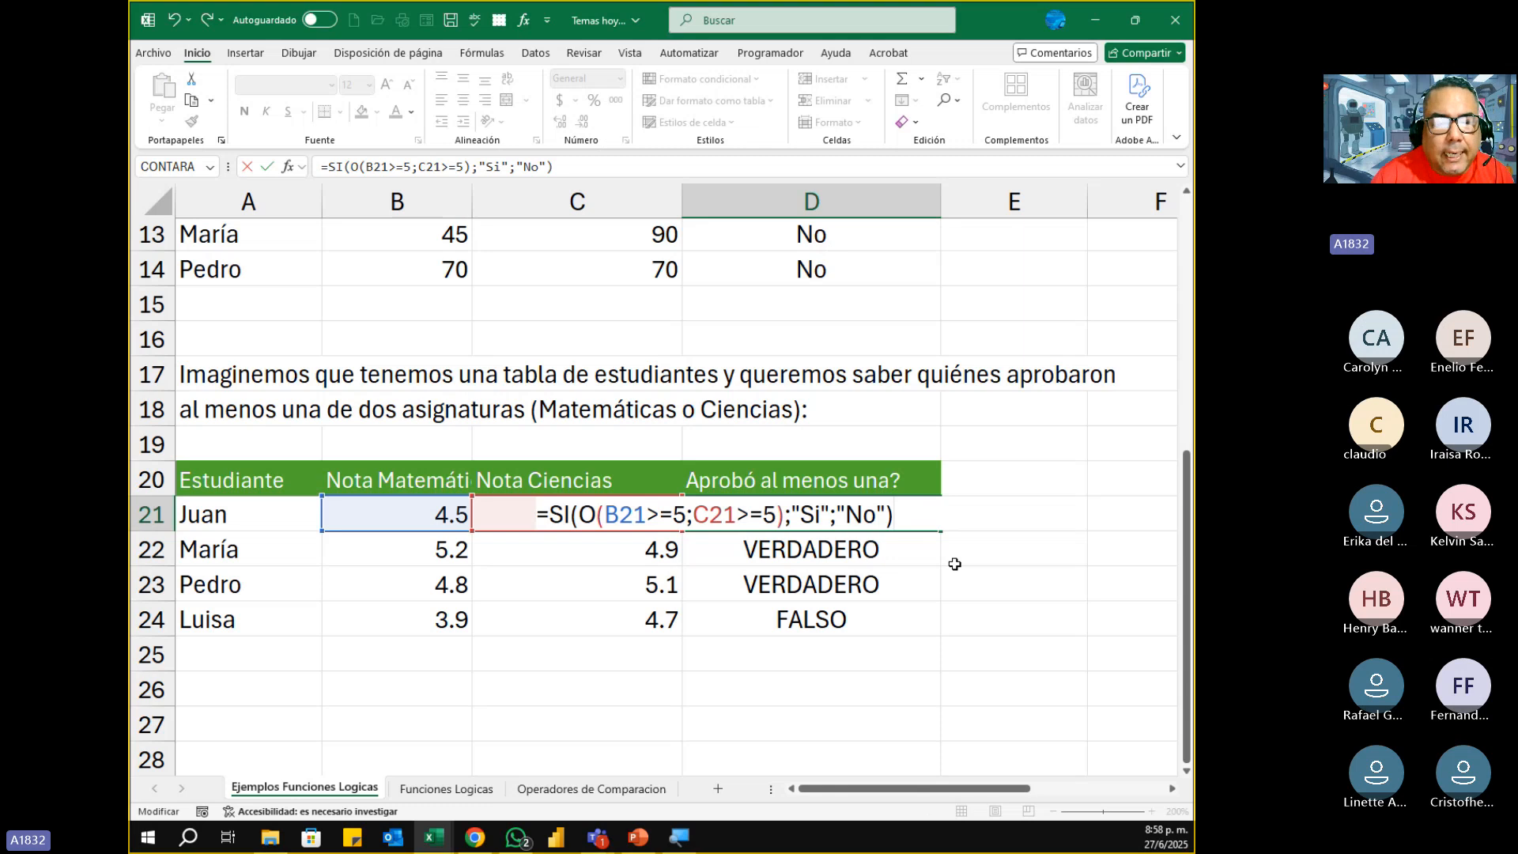
Step: Capture a screen snip of the at-least-one-subject exercise, rows 17 to 24, with D21's formula displayed
key(super+shift+s)
drag(137, 350, 1124, 641)
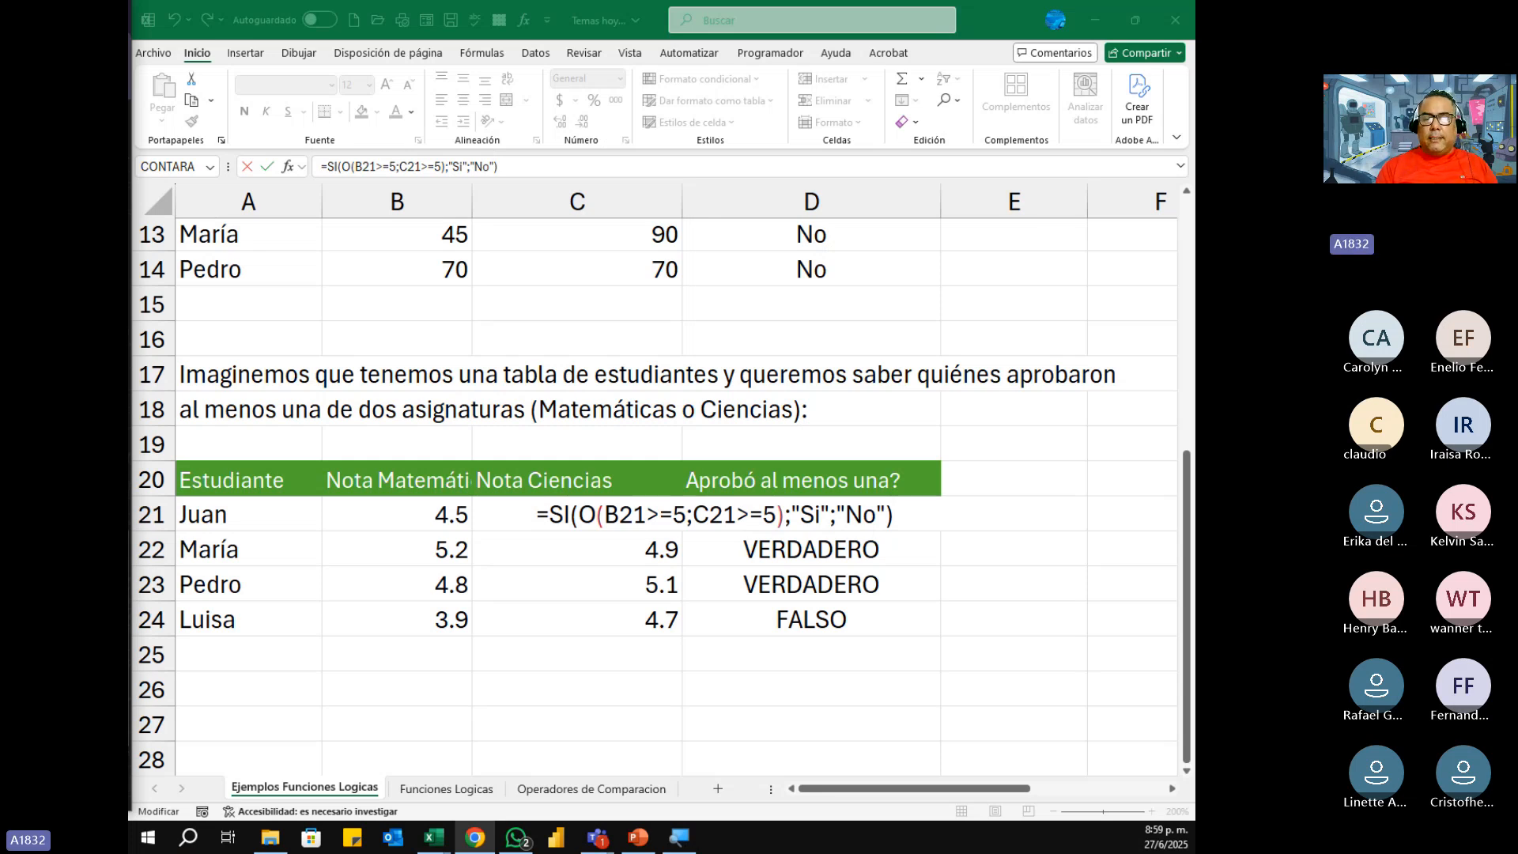
click(914, 515)
Step: Confirm D21's SI formula with the nested O and copy it down to D24
key(Return)
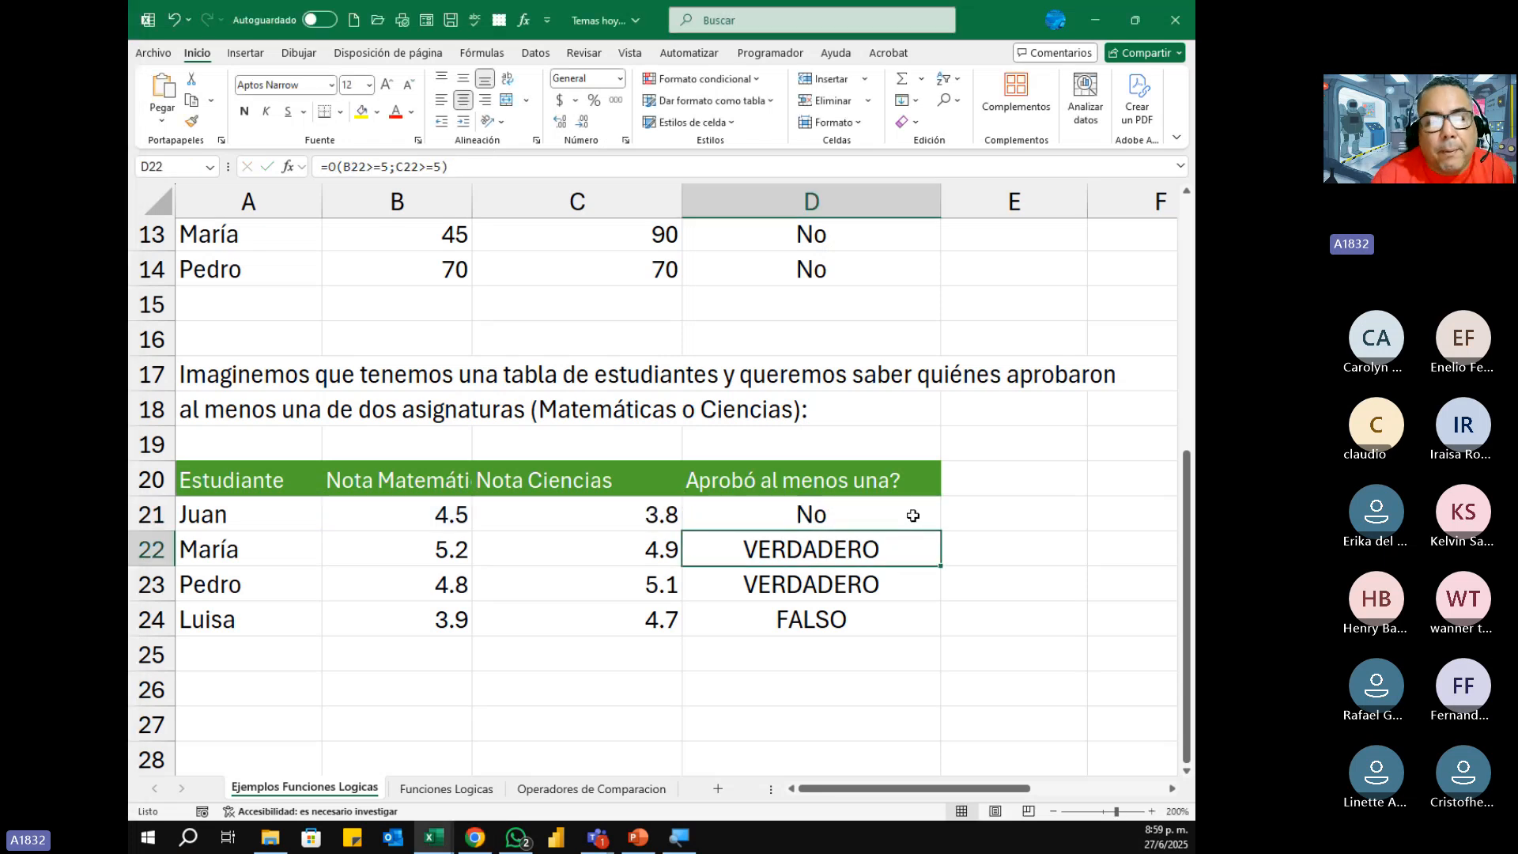
click(913, 515)
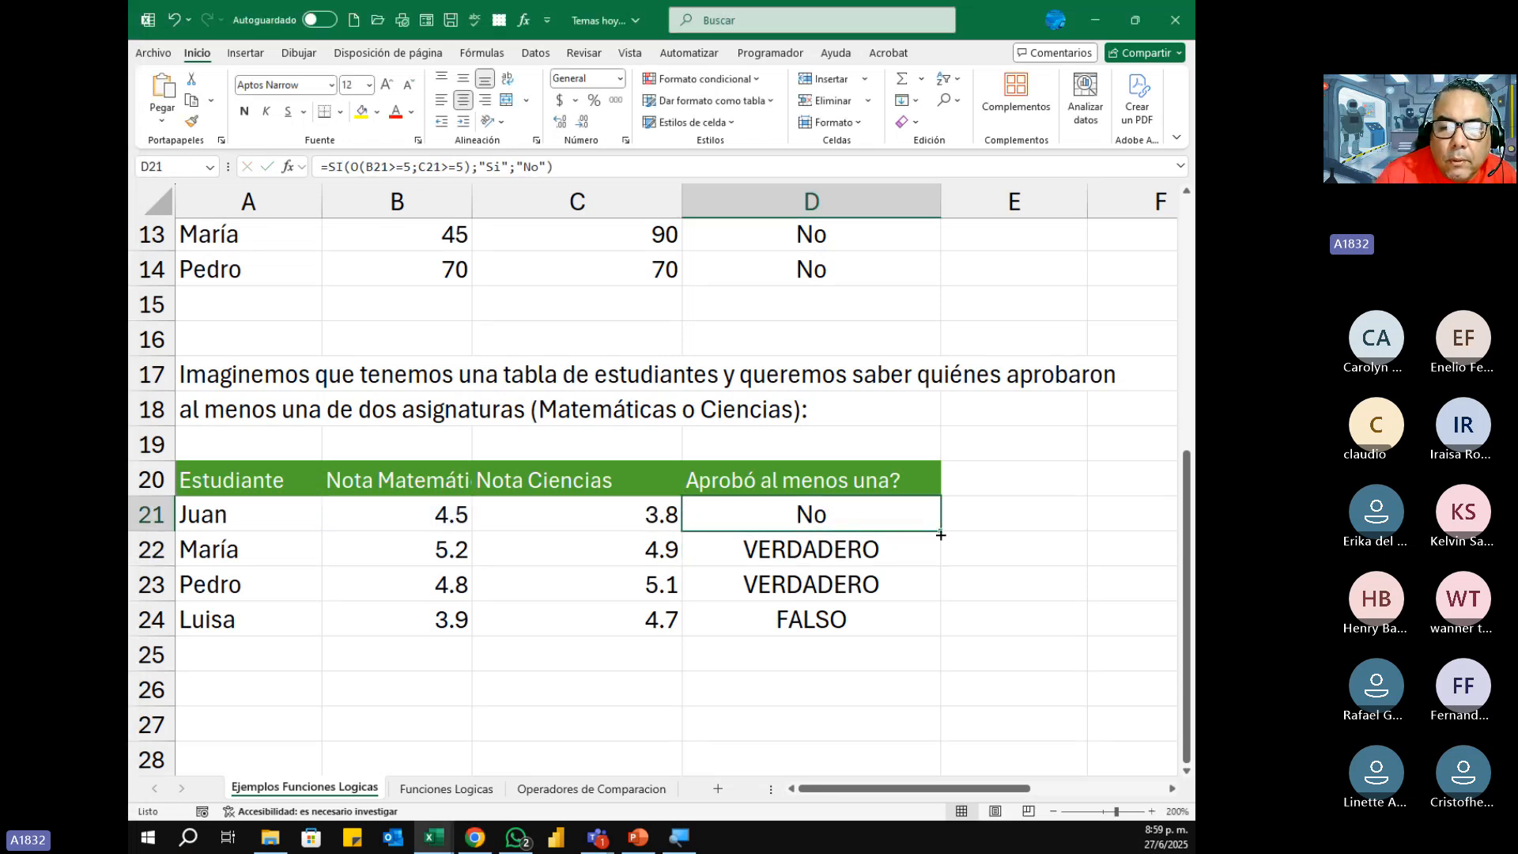
drag(940, 531, 941, 630)
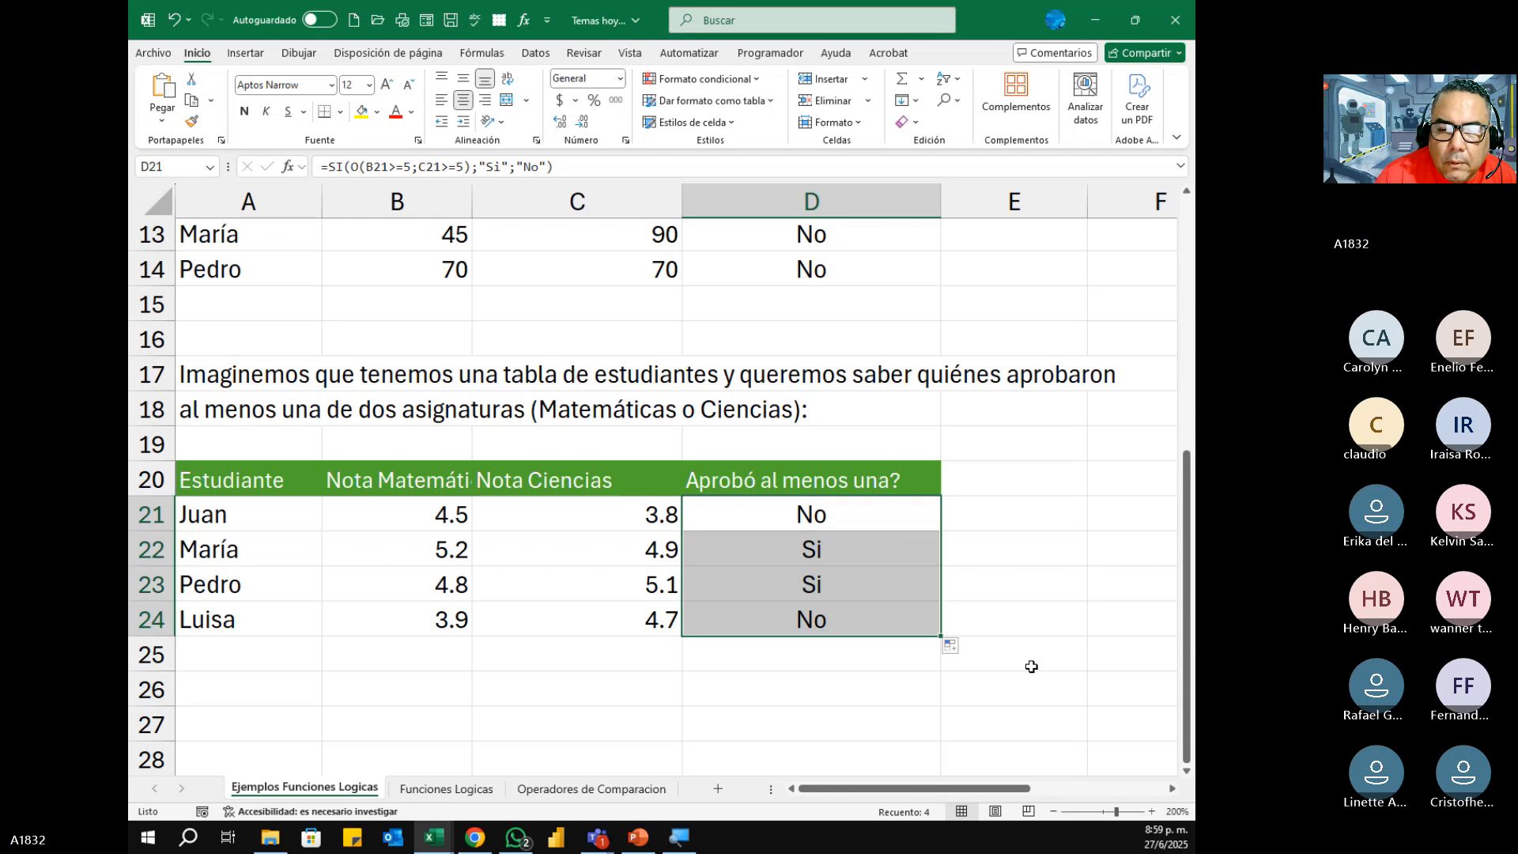
click(788, 701)
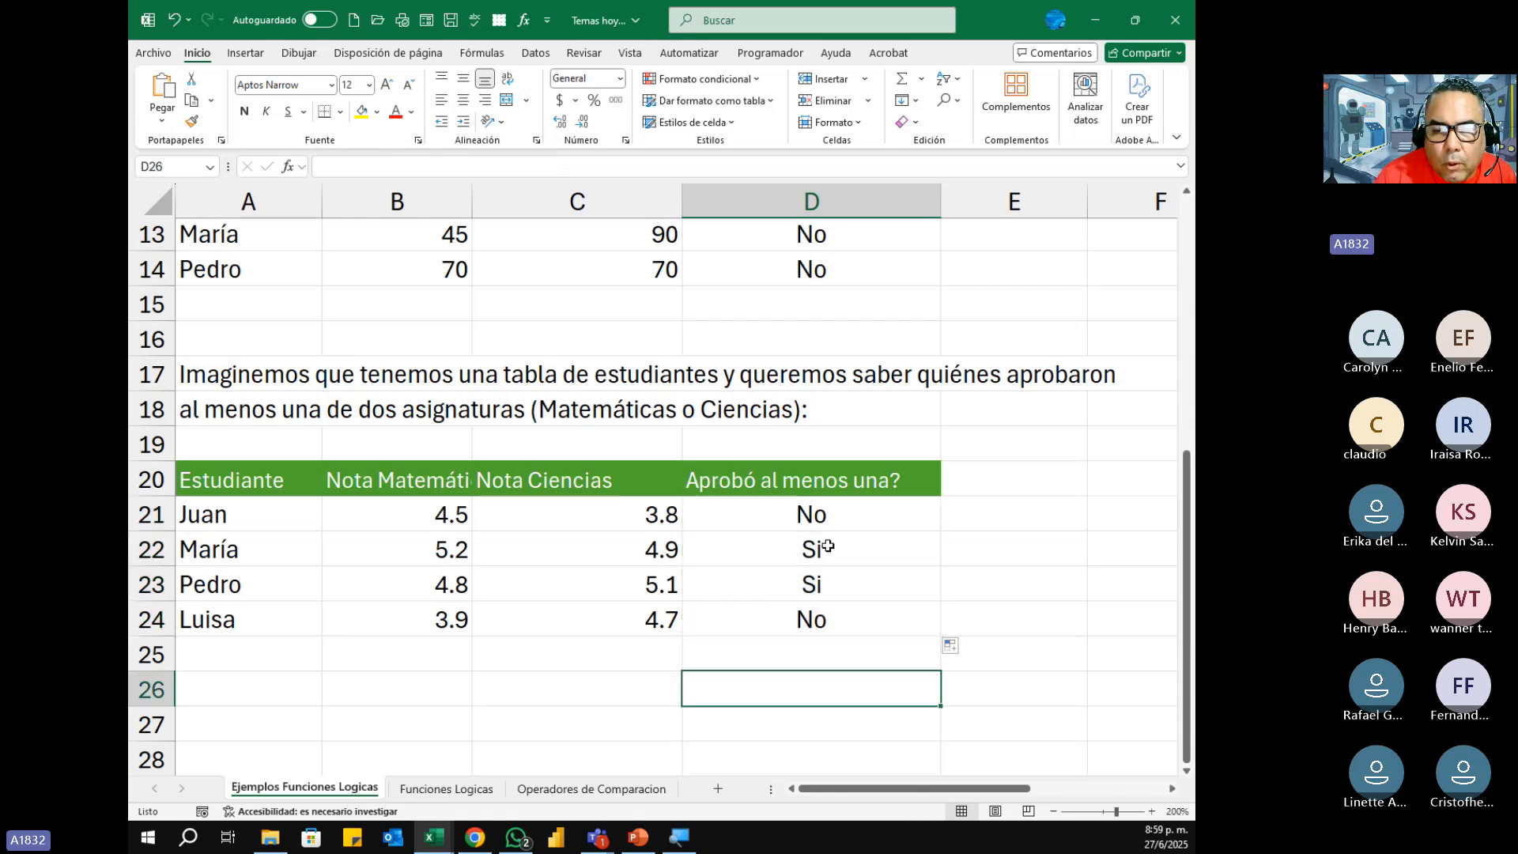
Step: Highlight rows 22 and 23 of the student table and autofit column B to the full Nota Matemáticas header
drag(829, 548, 747, 571)
drag(204, 551, 909, 581)
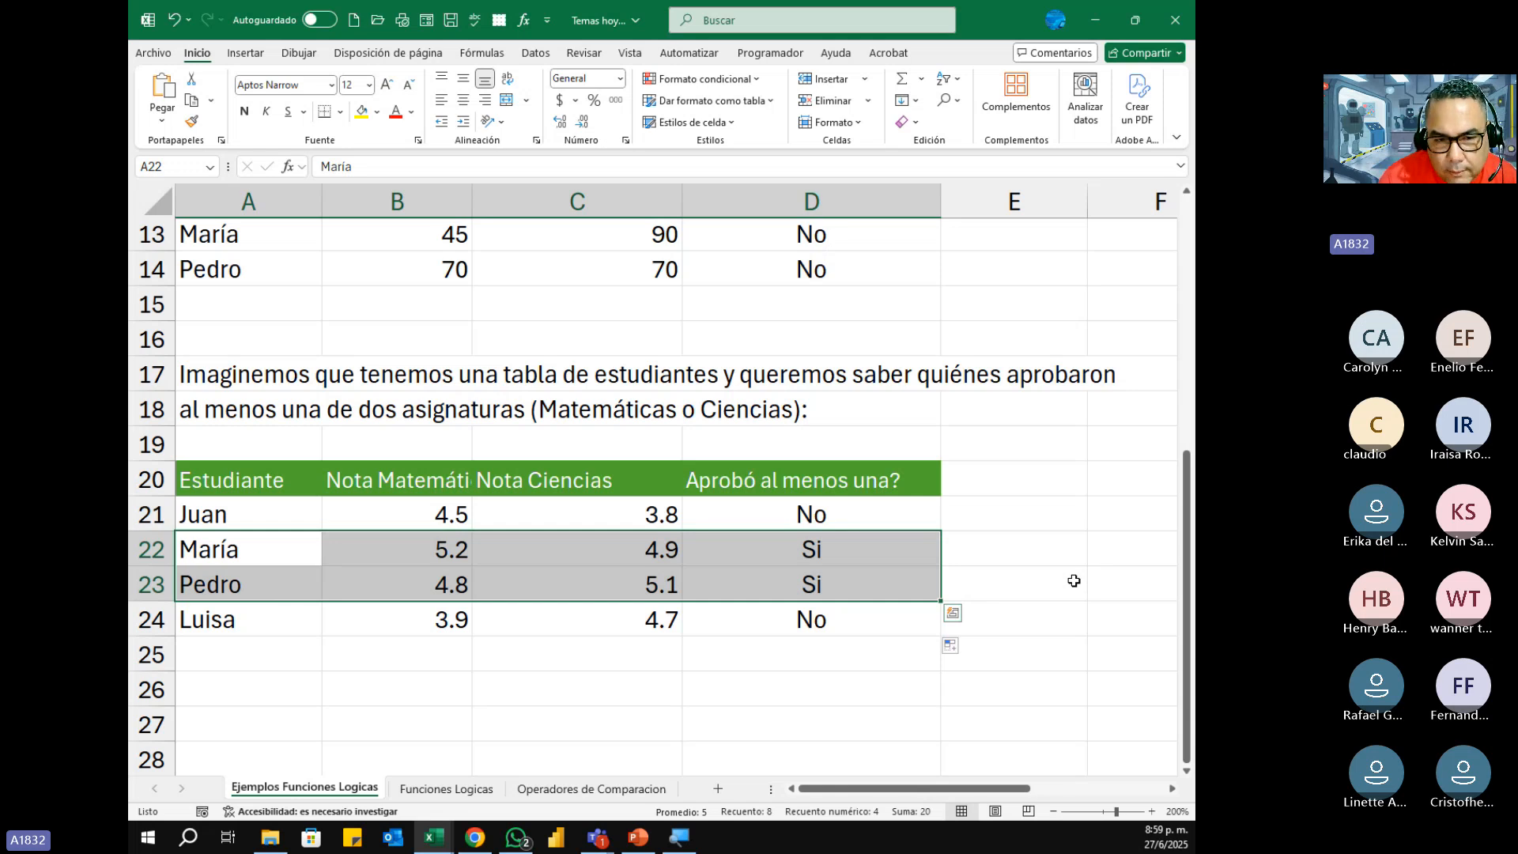
double_click(472, 202)
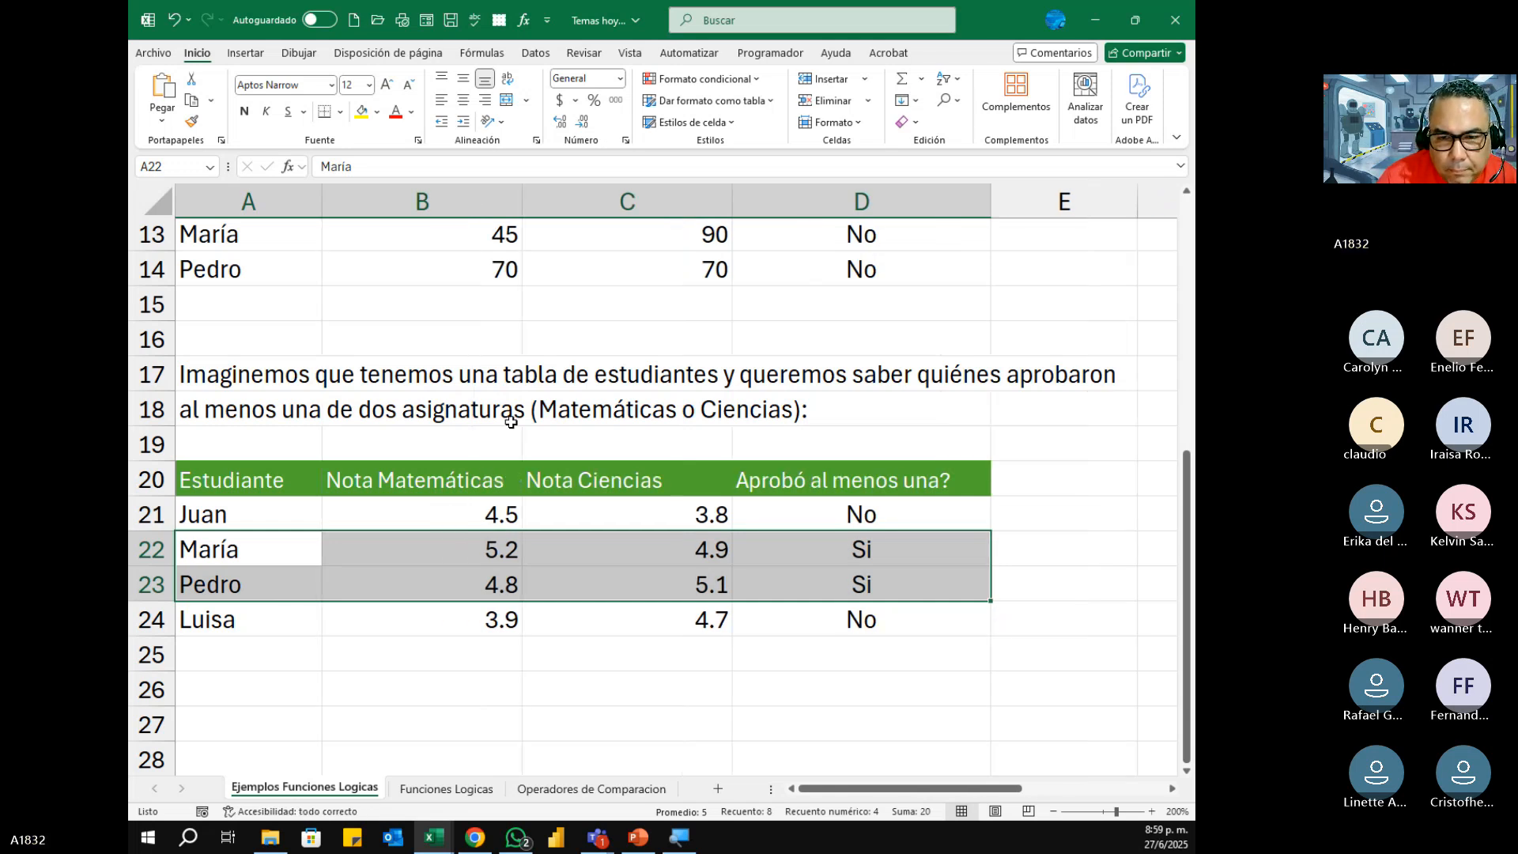
click(692, 700)
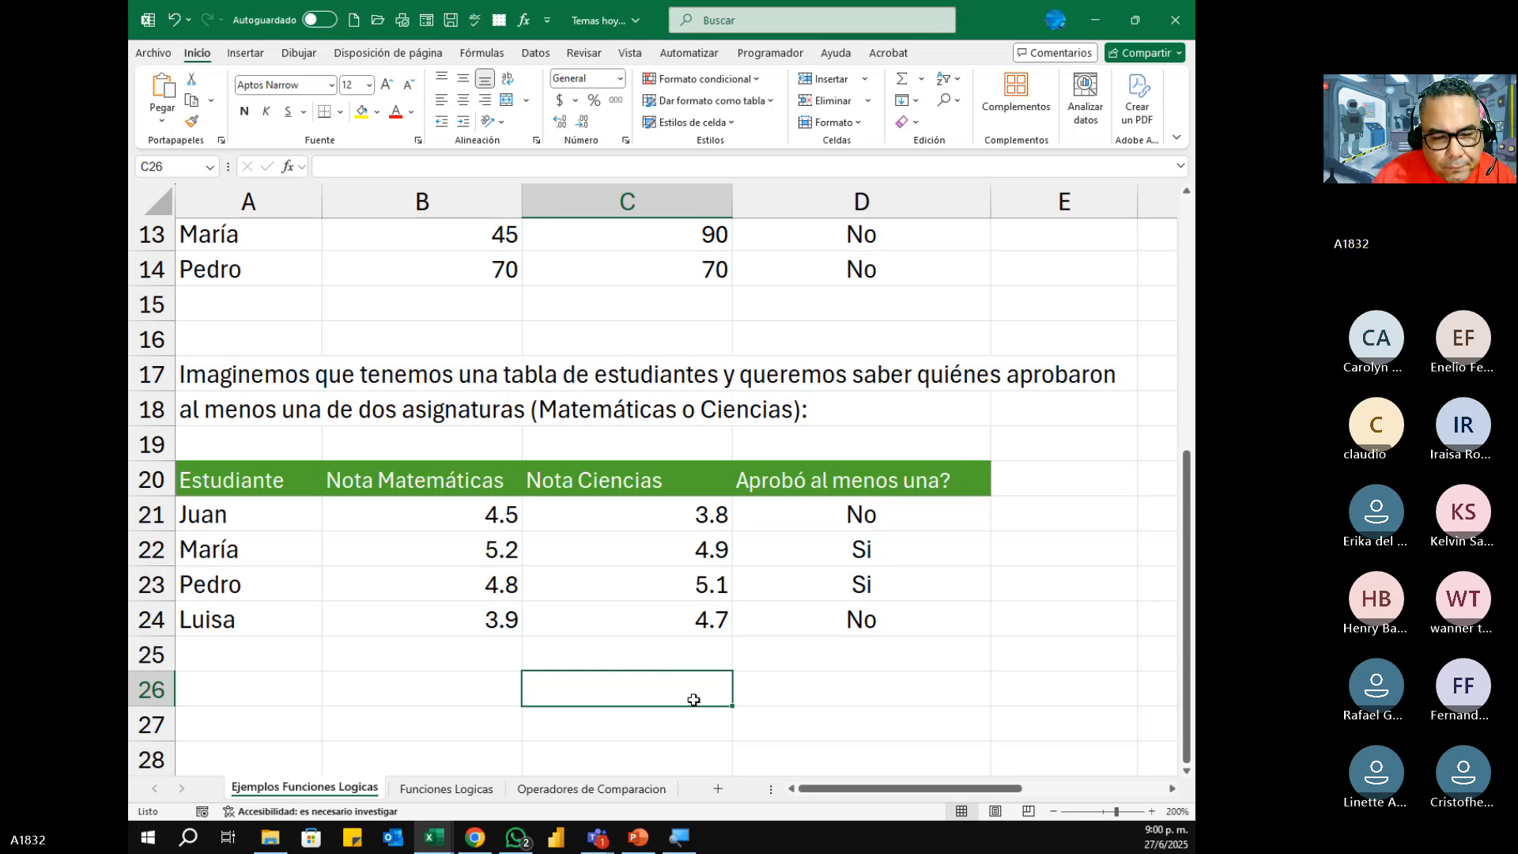
Step: Open the Funciones Logicas sheet and review the NO function's syntax, description and example in rows 24 to 31
click(447, 789)
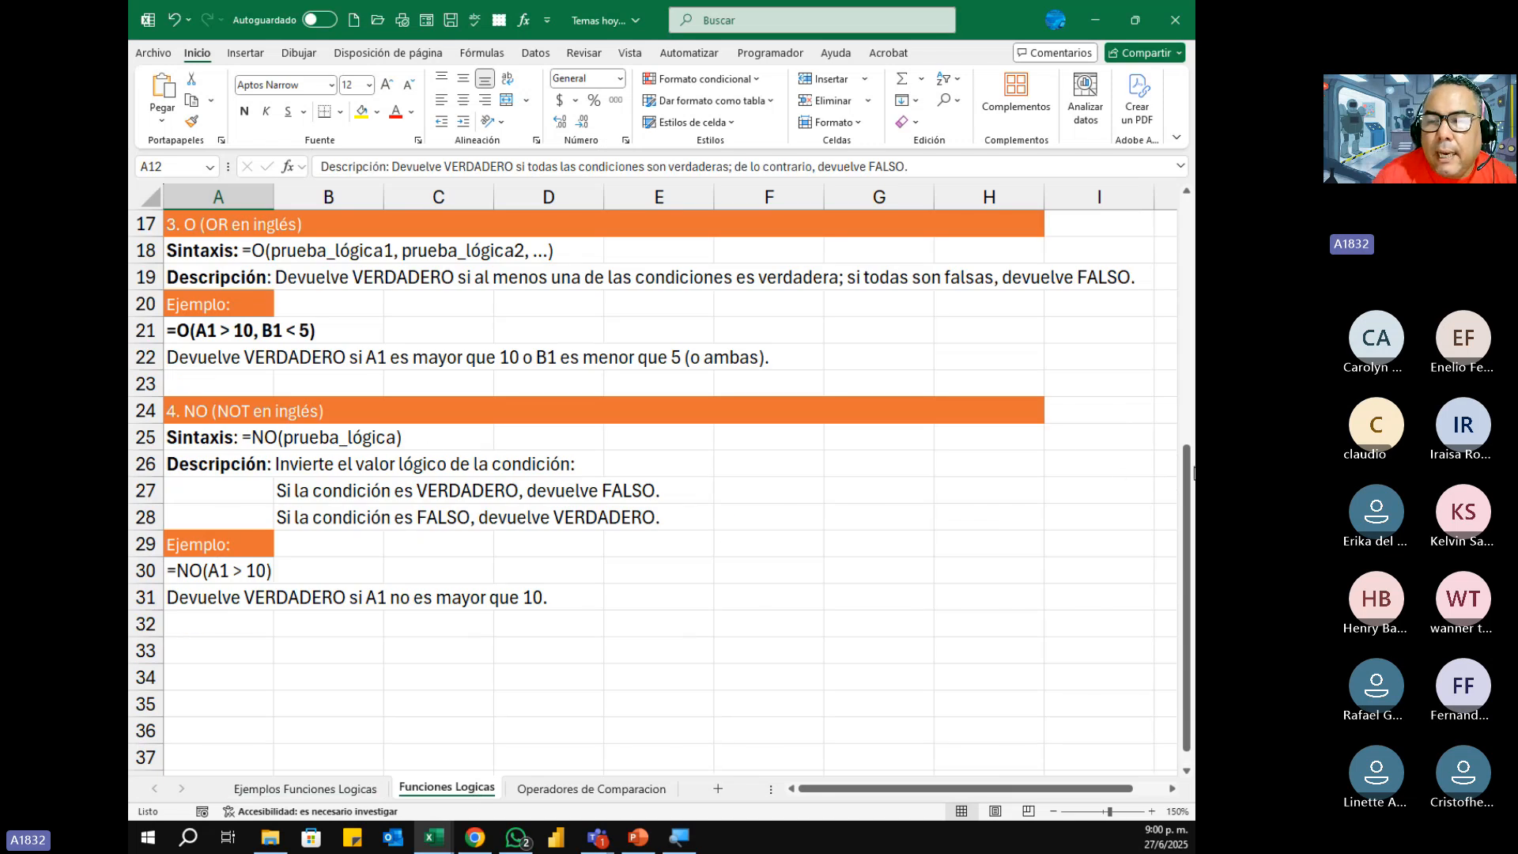
drag(1186, 489, 1192, 507)
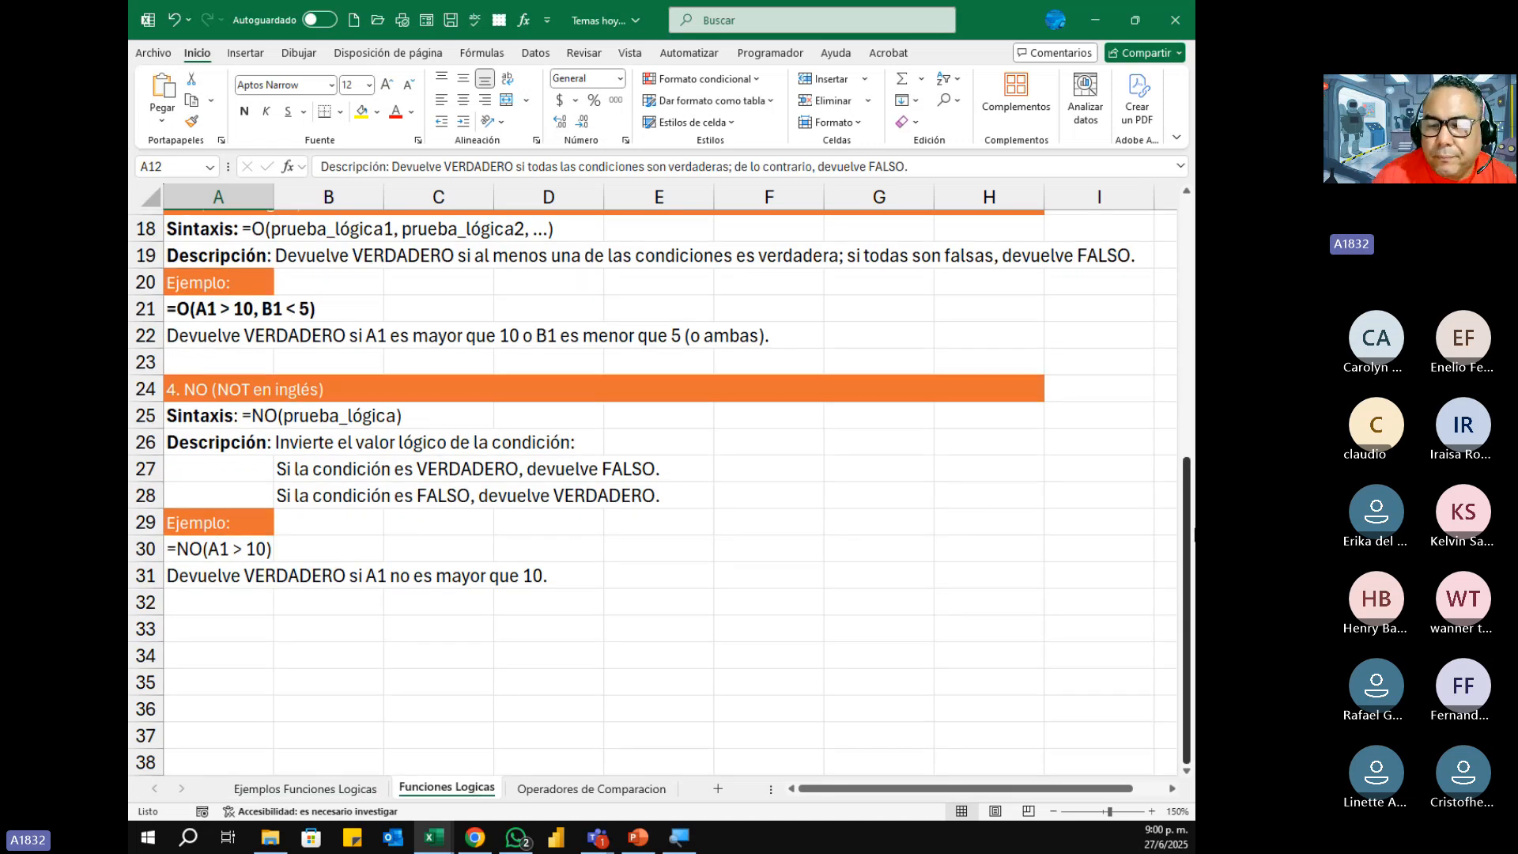
click(1187, 771)
click(1187, 771)
click(1187, 771)
click(1187, 771)
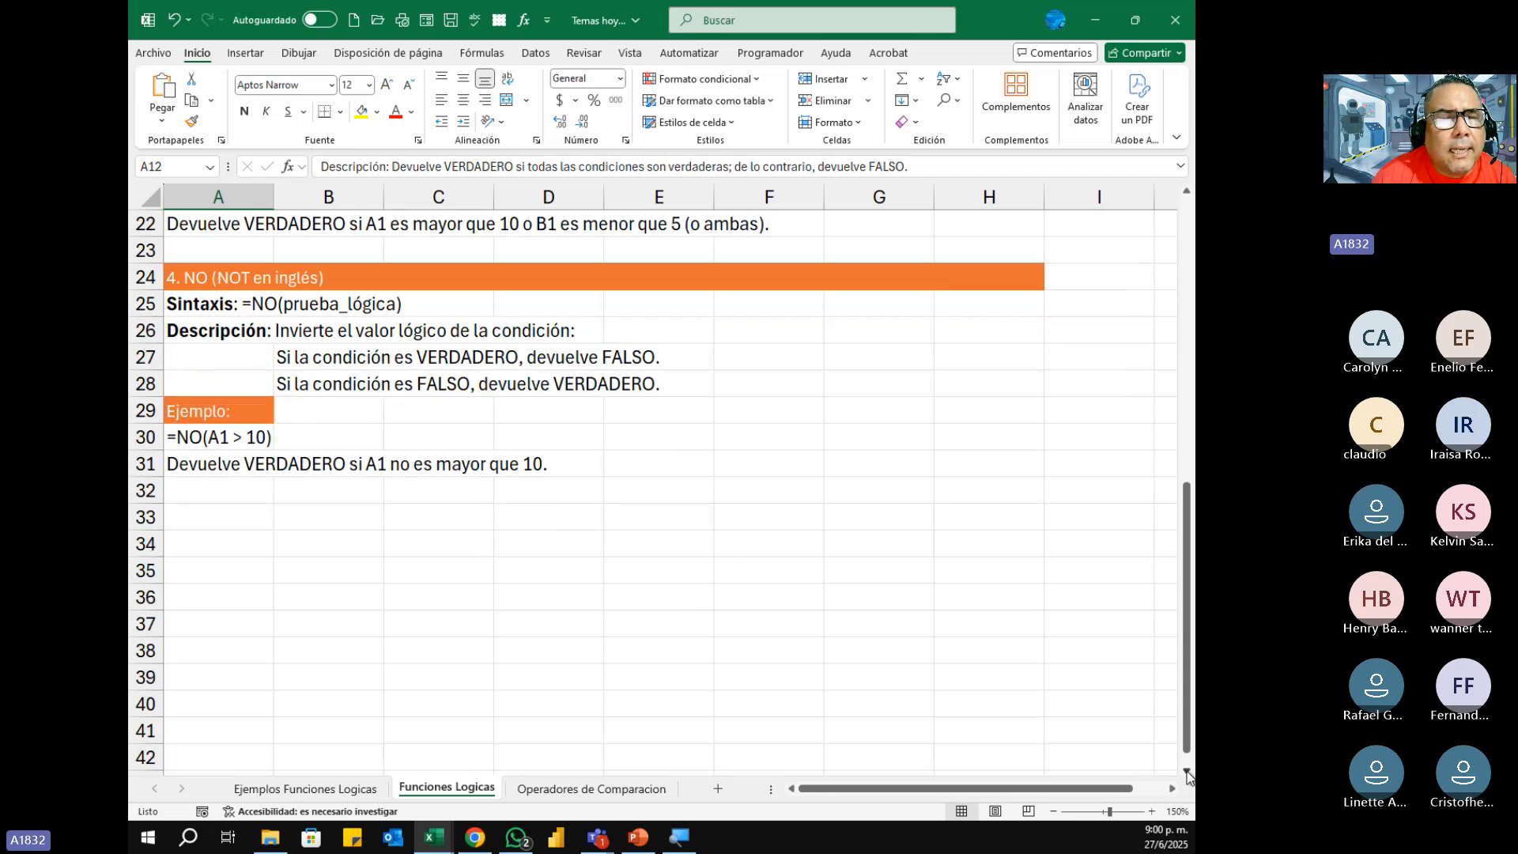
click(1186, 770)
click(1186, 771)
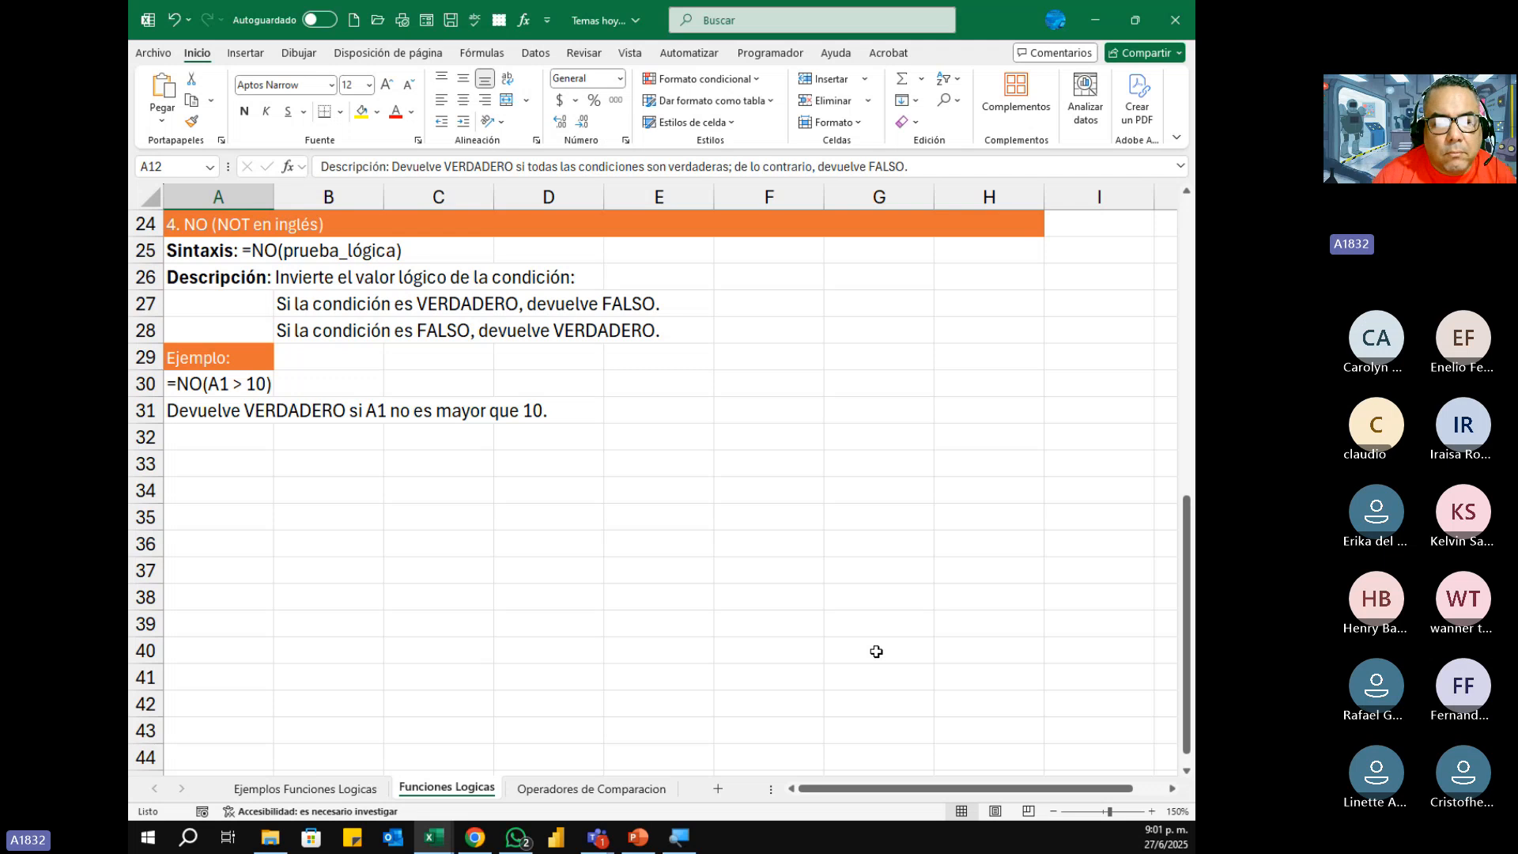
Step: On the Ejemplos Funciones Logicas sheet, remove the outer SI function from the ¿CALIFICA? formula in C4, leaving Y at the start
click(324, 786)
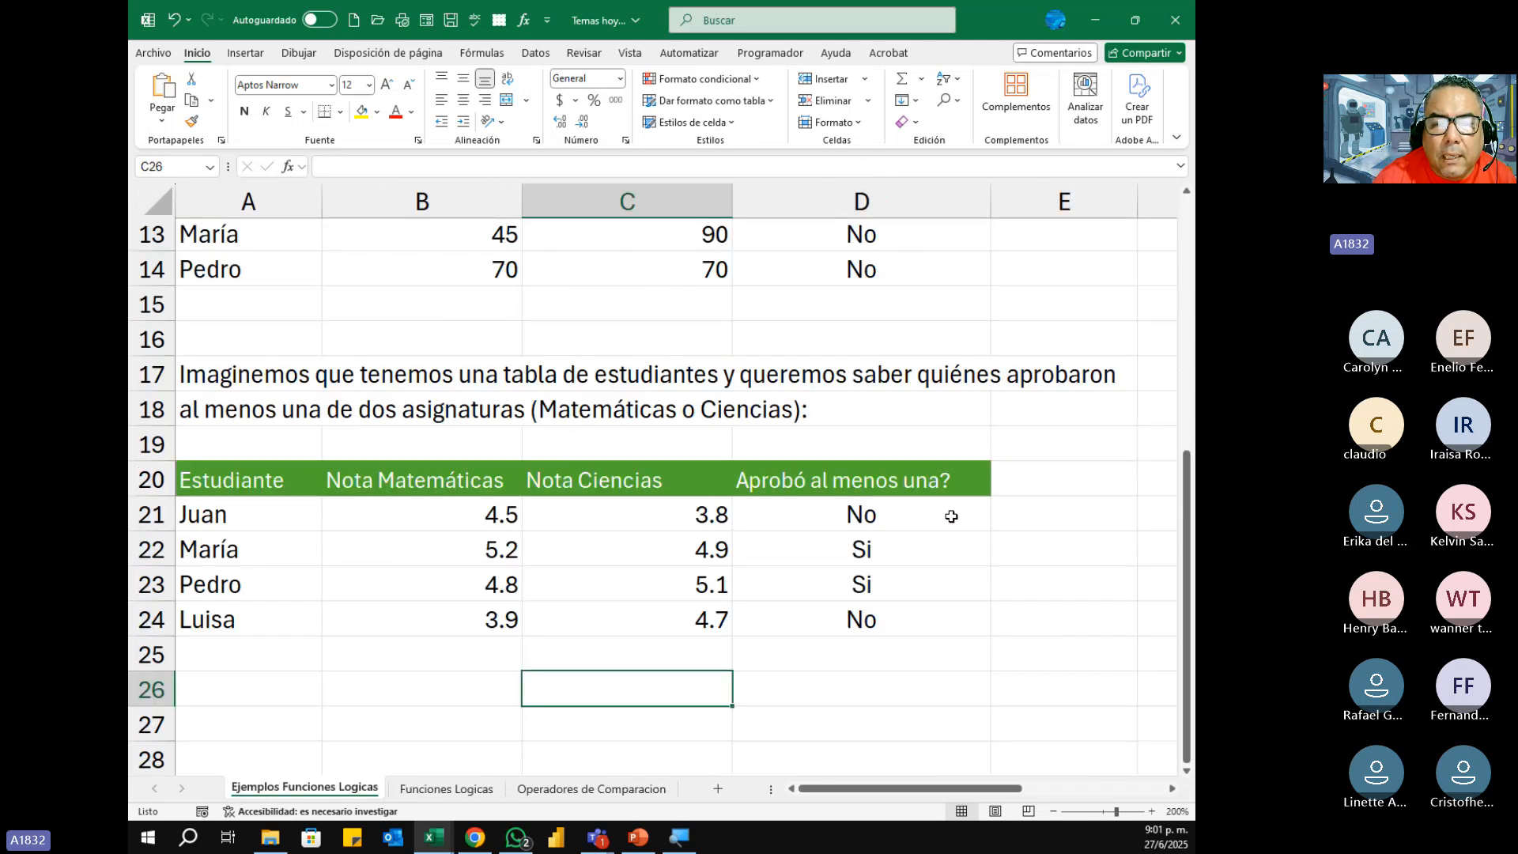
scroll(951, 515, up, 3)
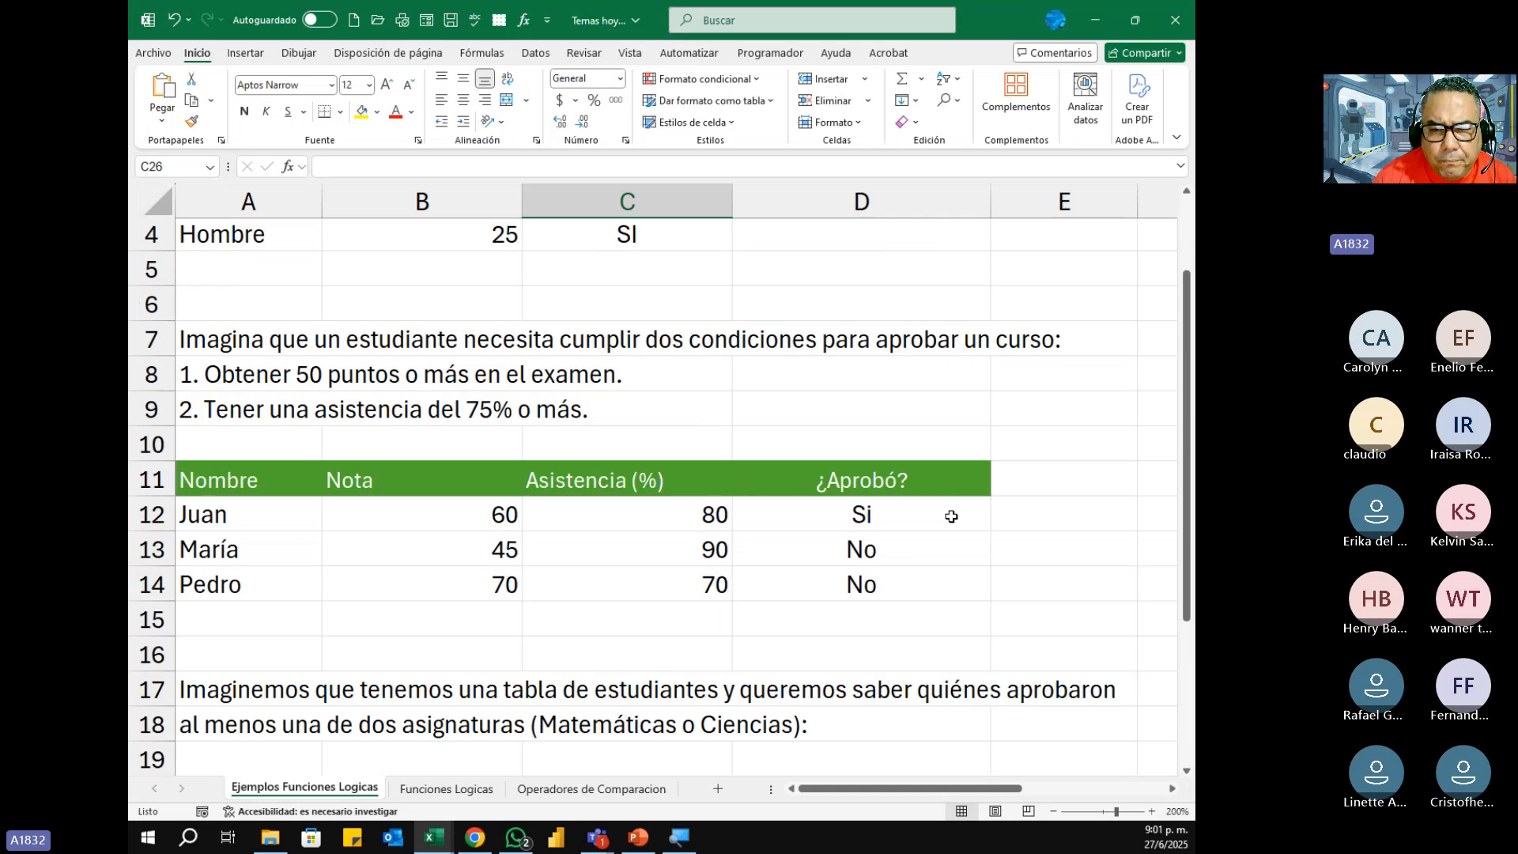
scroll(951, 515, down, 5)
scroll(951, 515, up, 6)
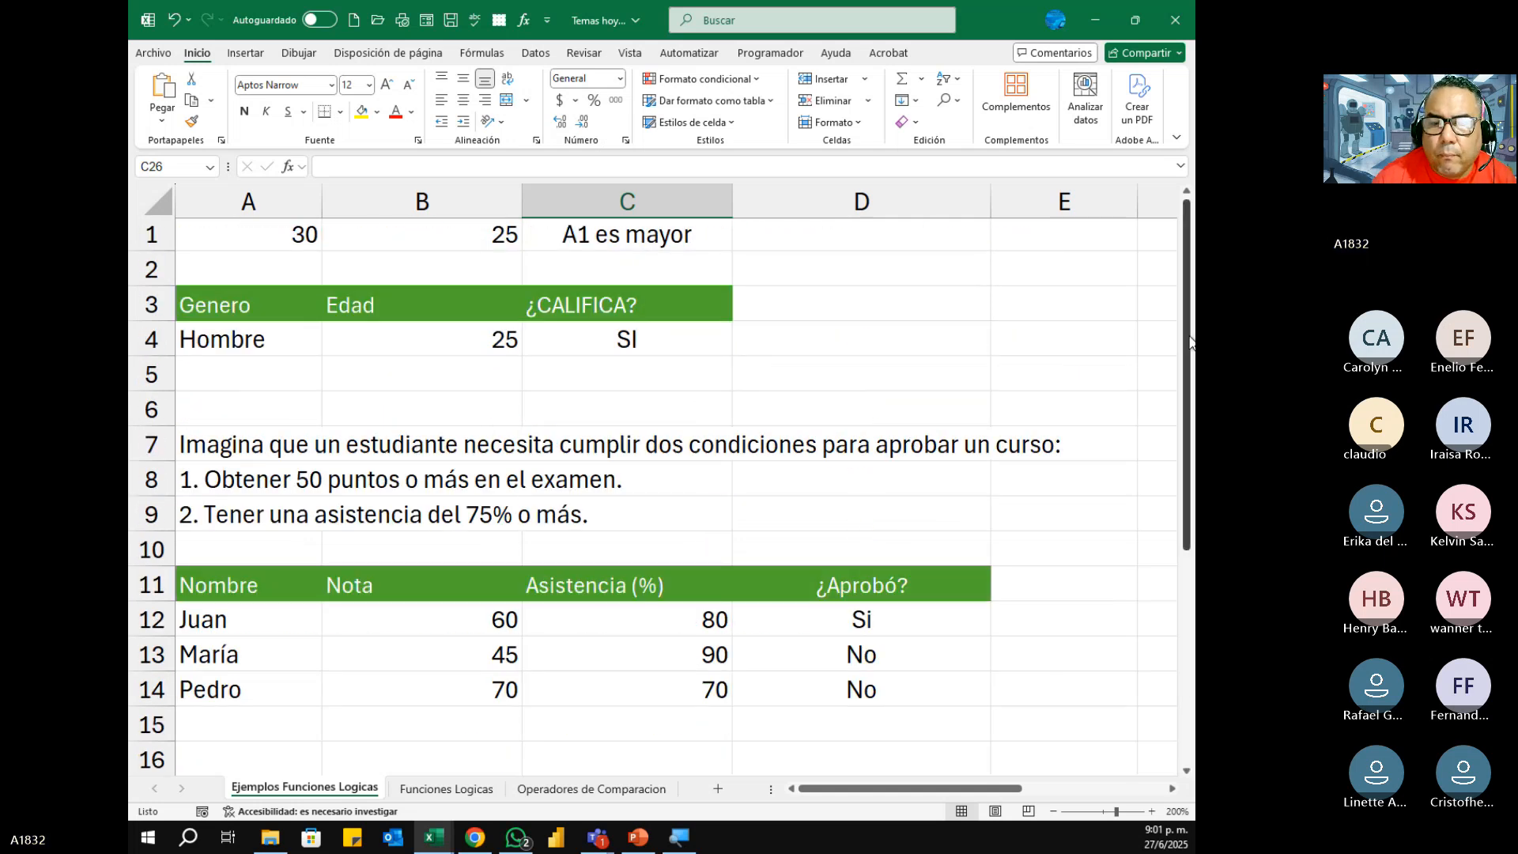
drag(1187, 343, 1188, 332)
click(650, 341)
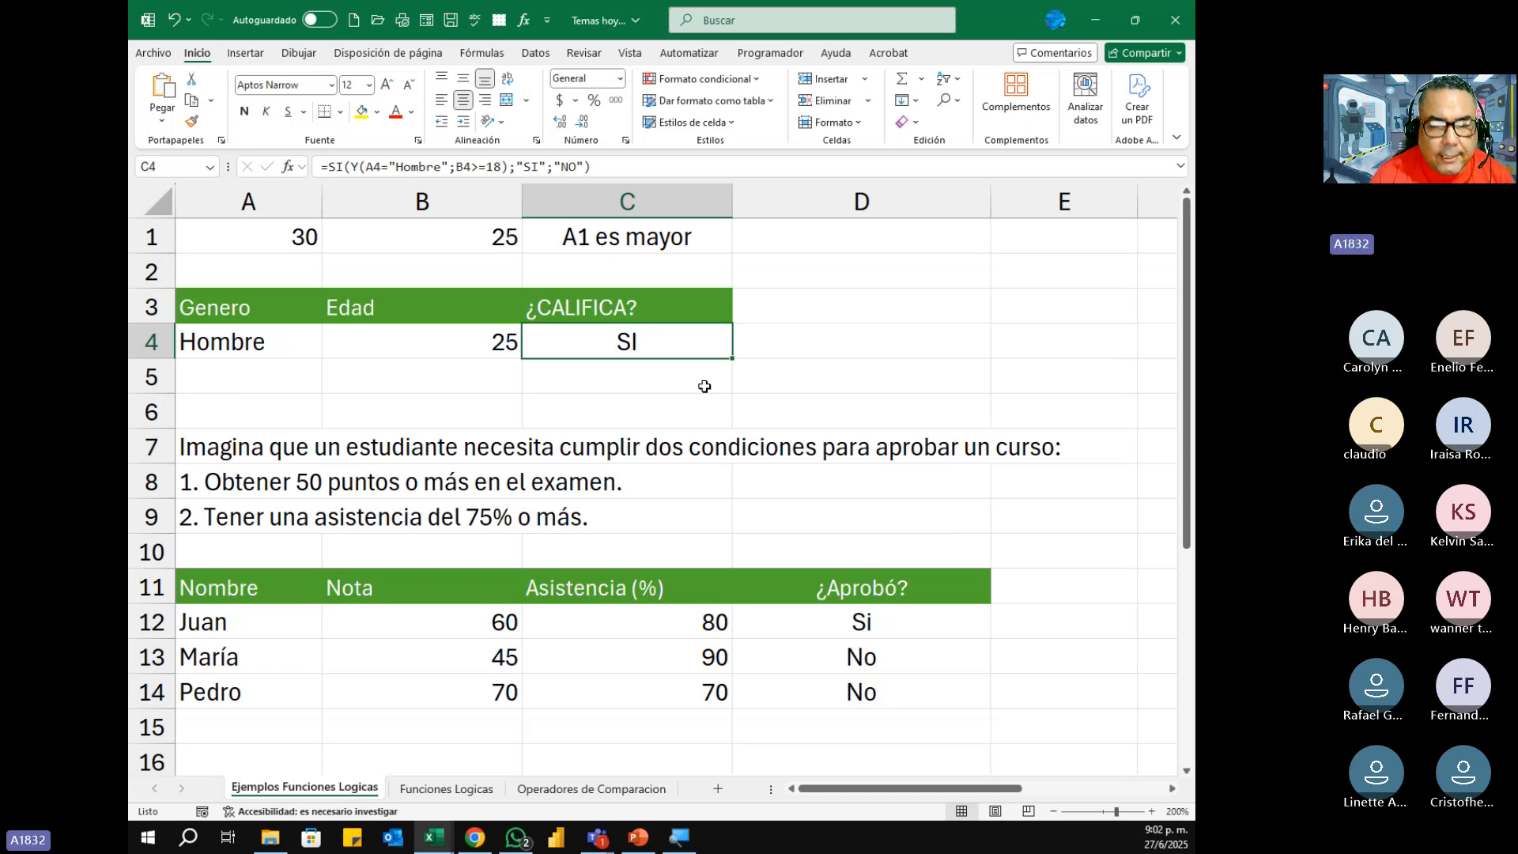
key(F2)
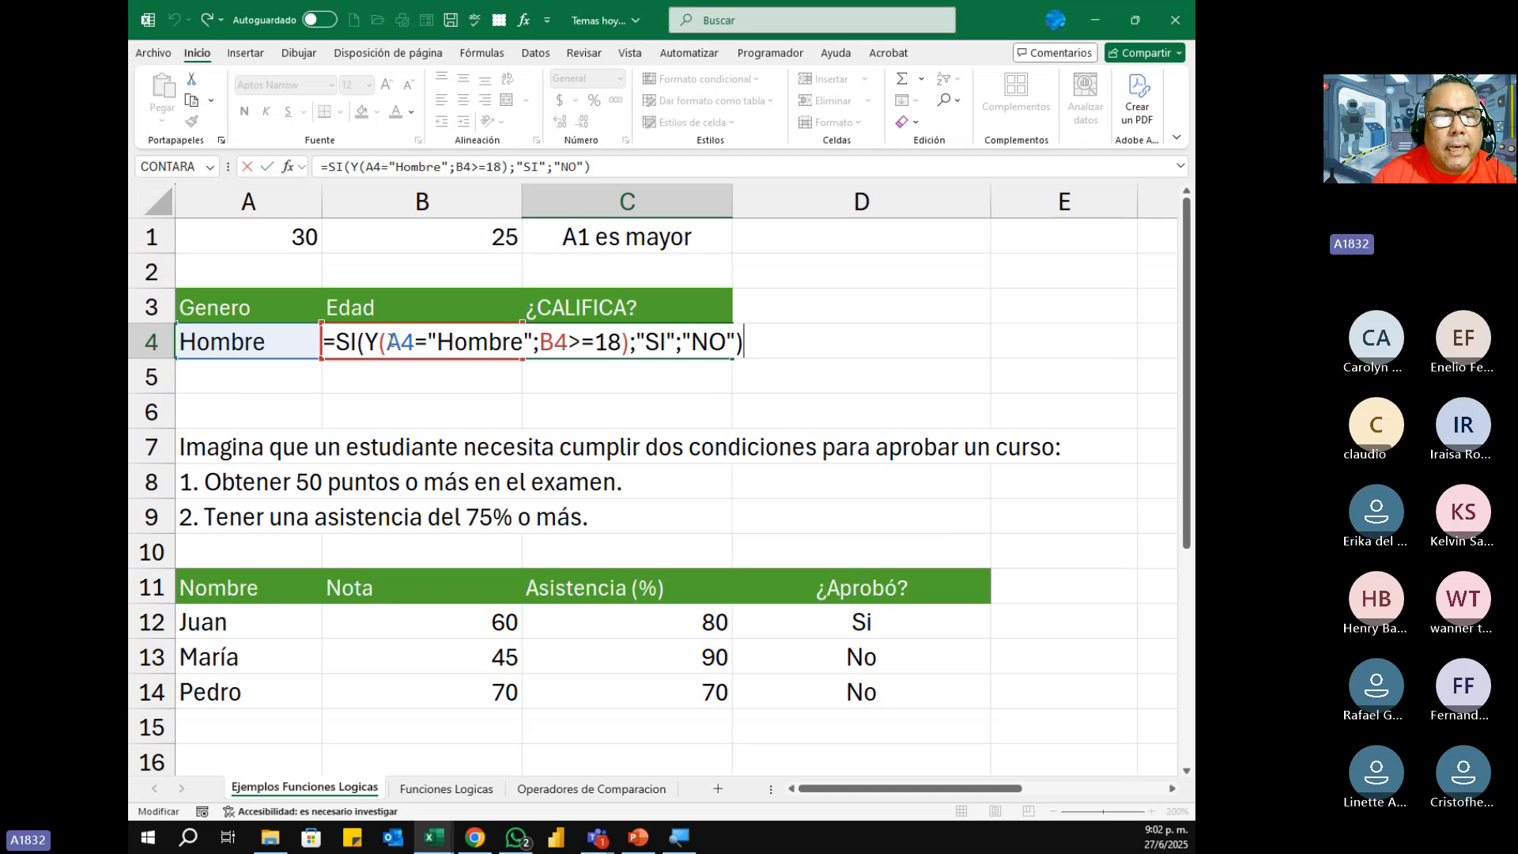
click(366, 342)
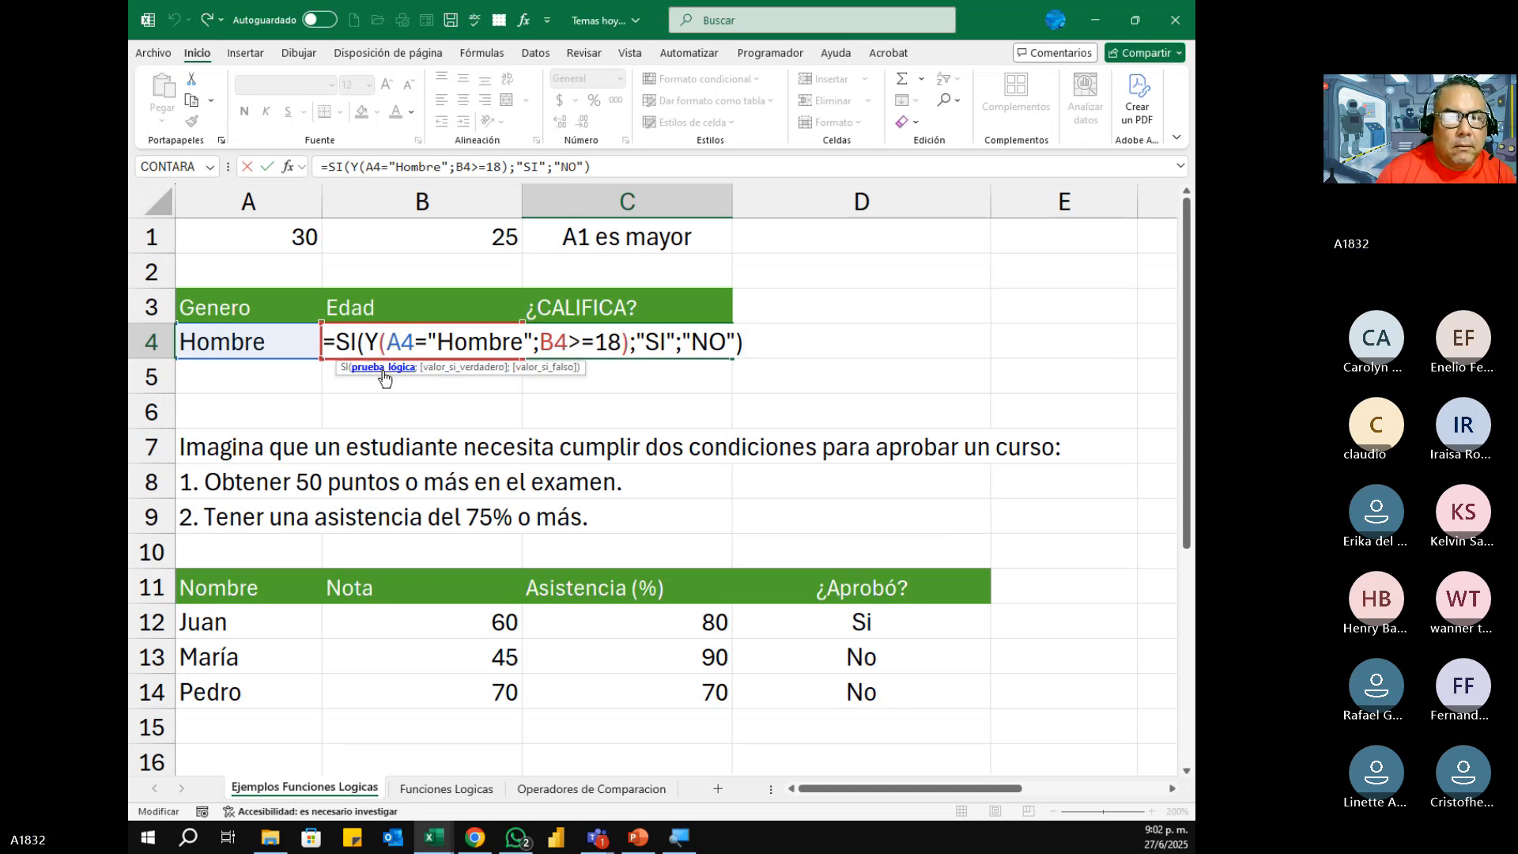
key(BackSpace)
key(BackSpace)
key(BackSpace)
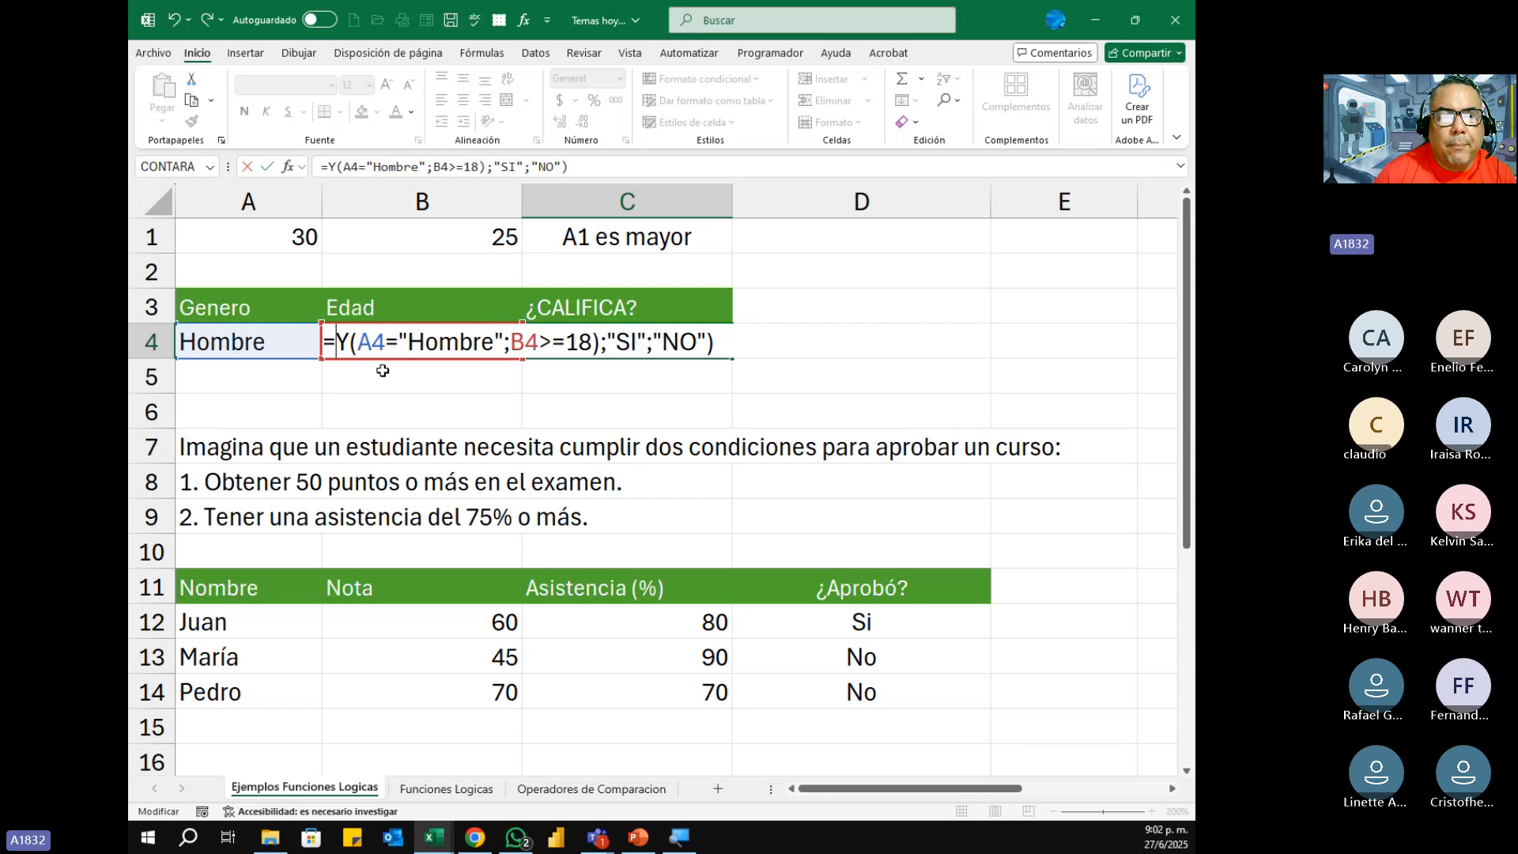
Step: Replace the Y function with NO in C4's formula
key(Right)
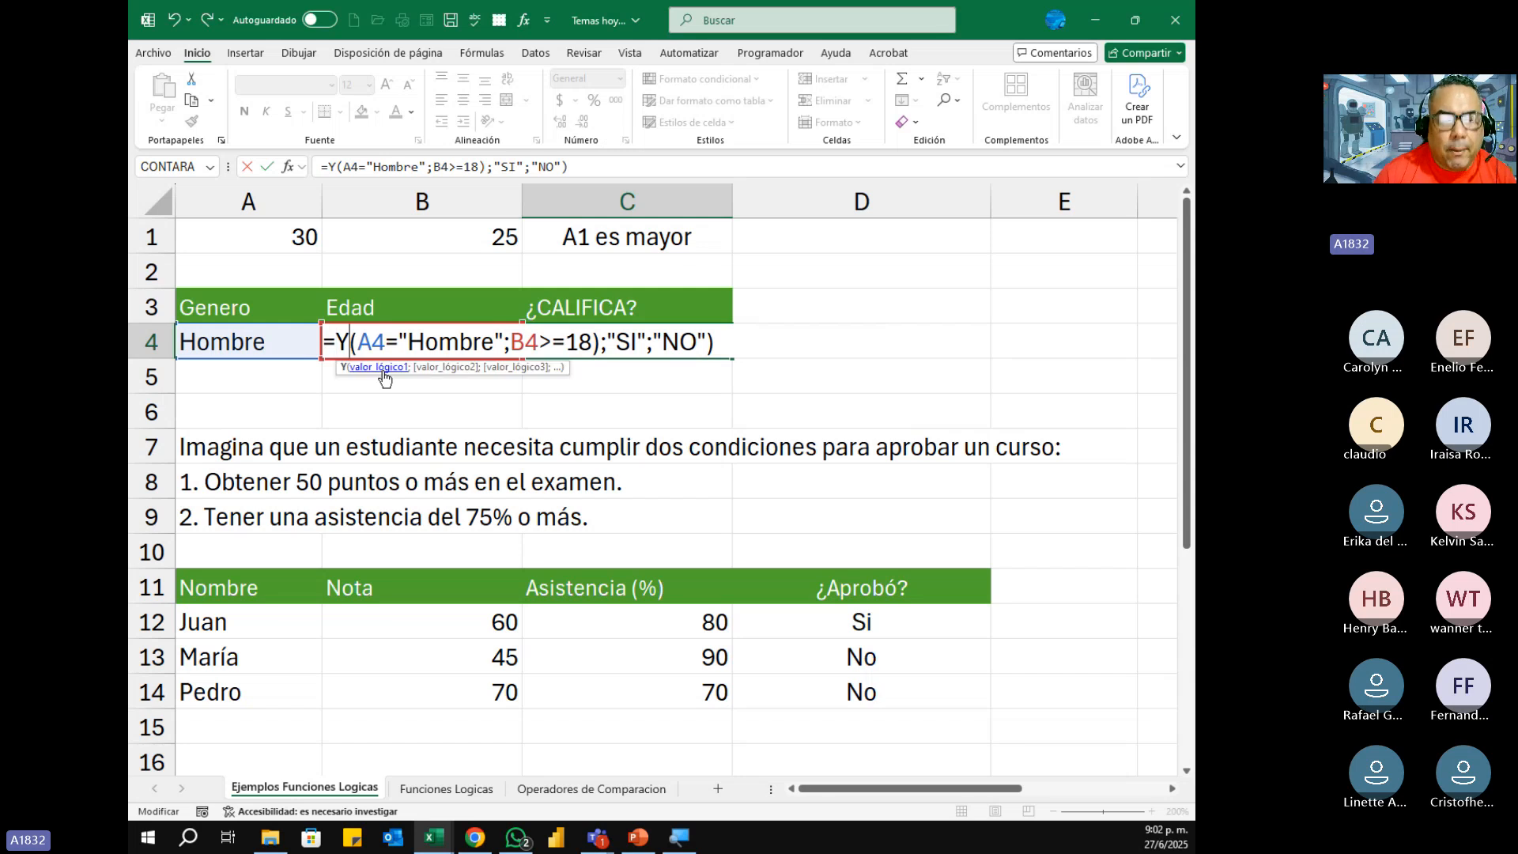
key(BackSpace)
text(no)
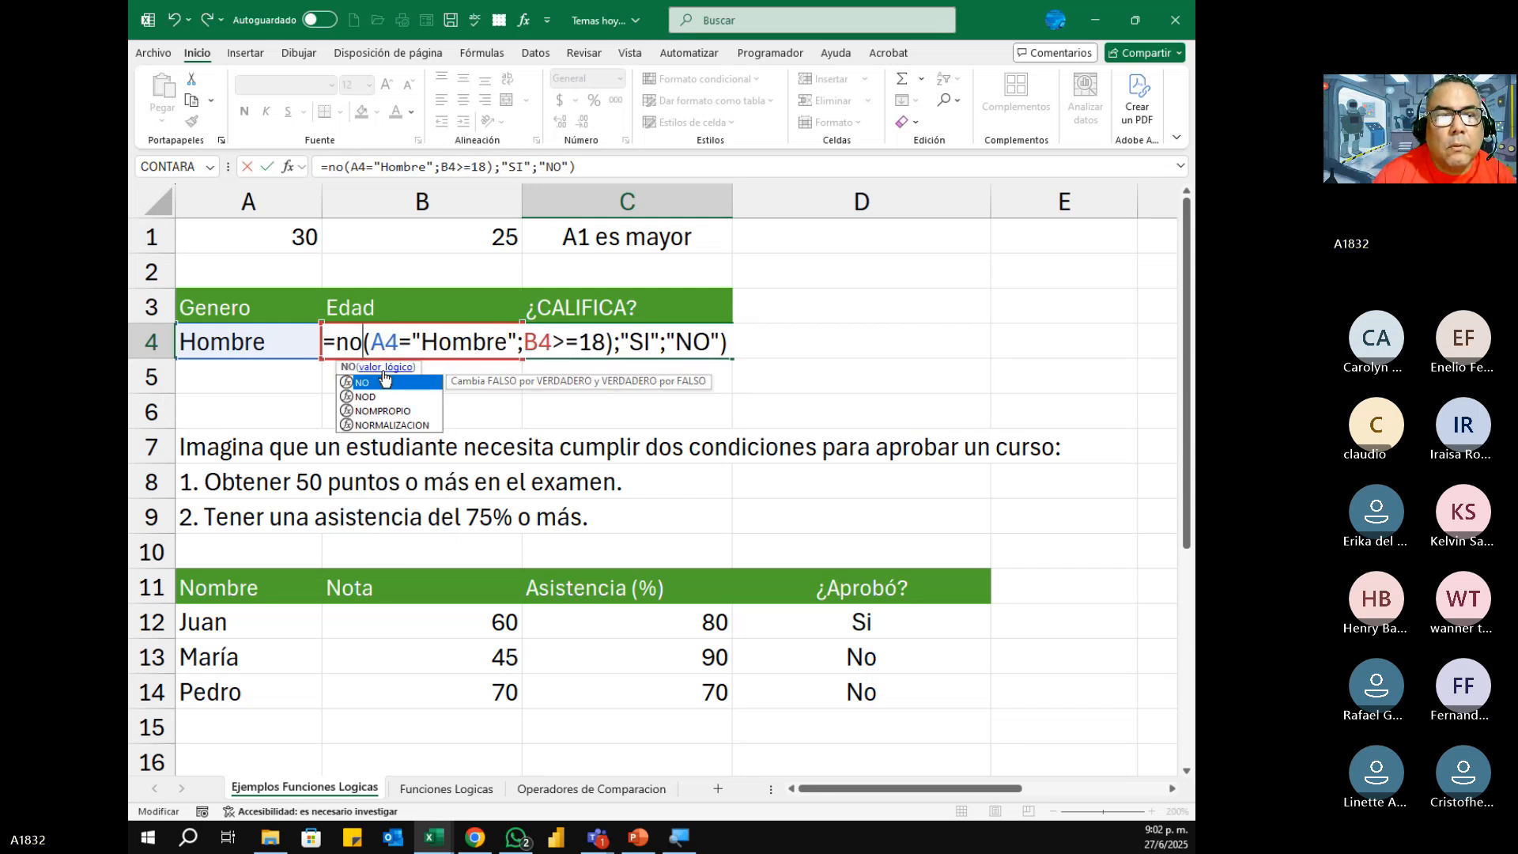
key(Tab)
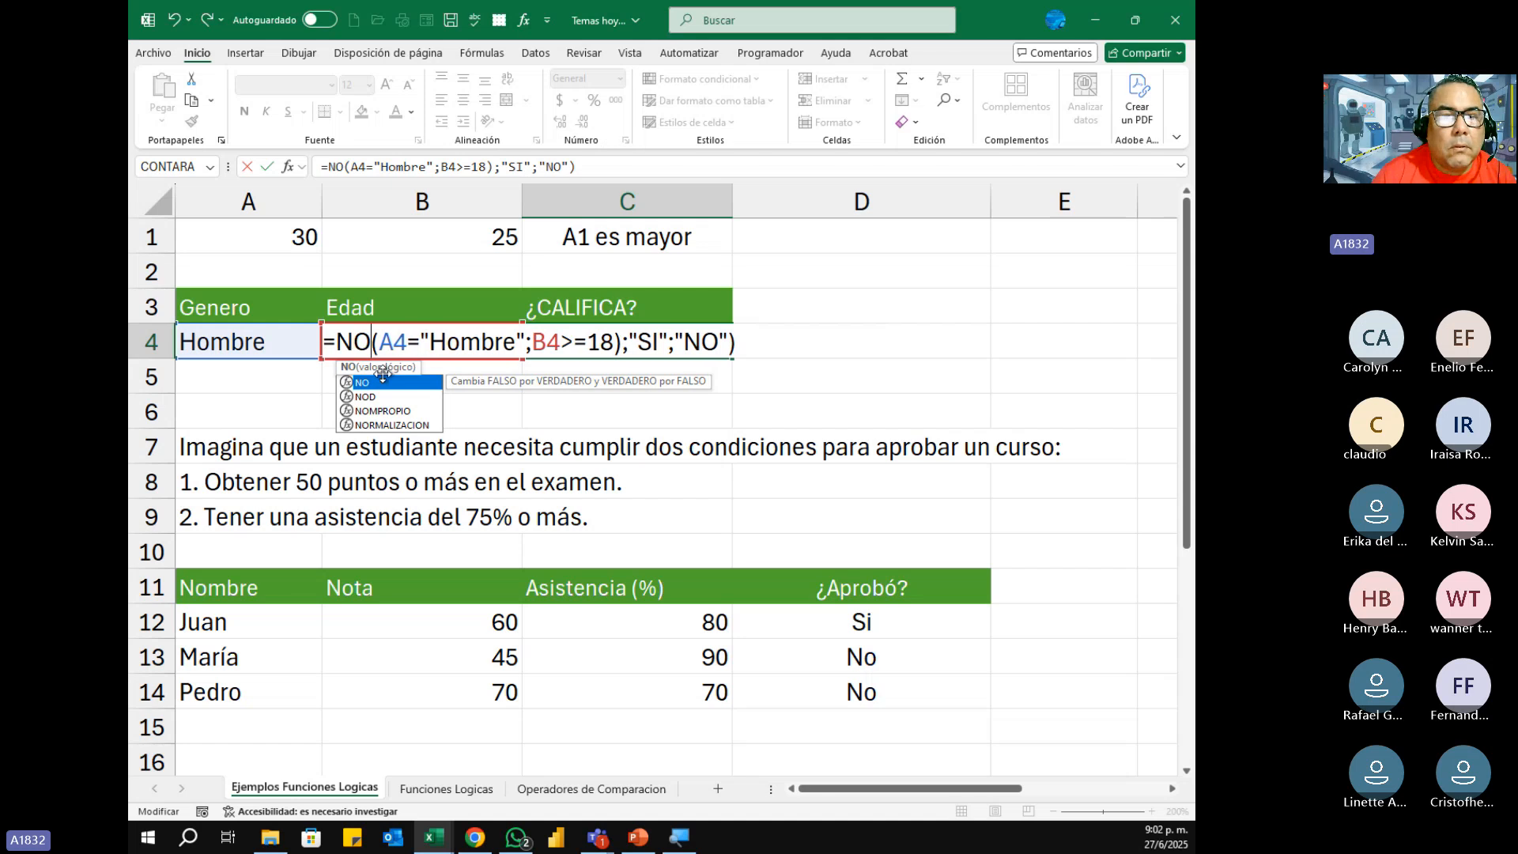
Step: Remove the "SI" and "NO" result arguments and the extra closing parenthesis from the end of C4's formula
click(729, 342)
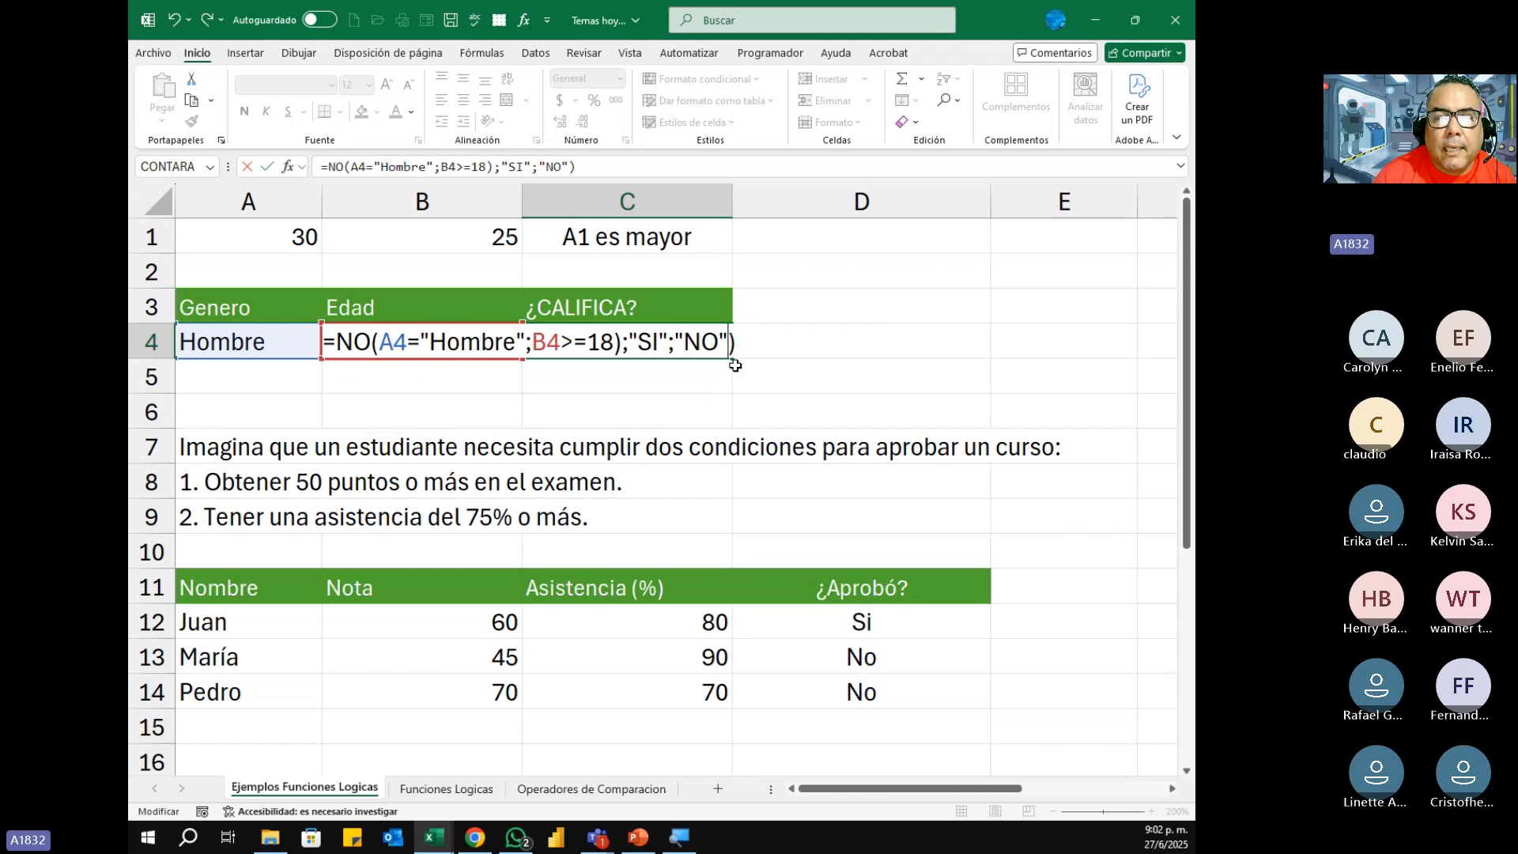
key(Delete)
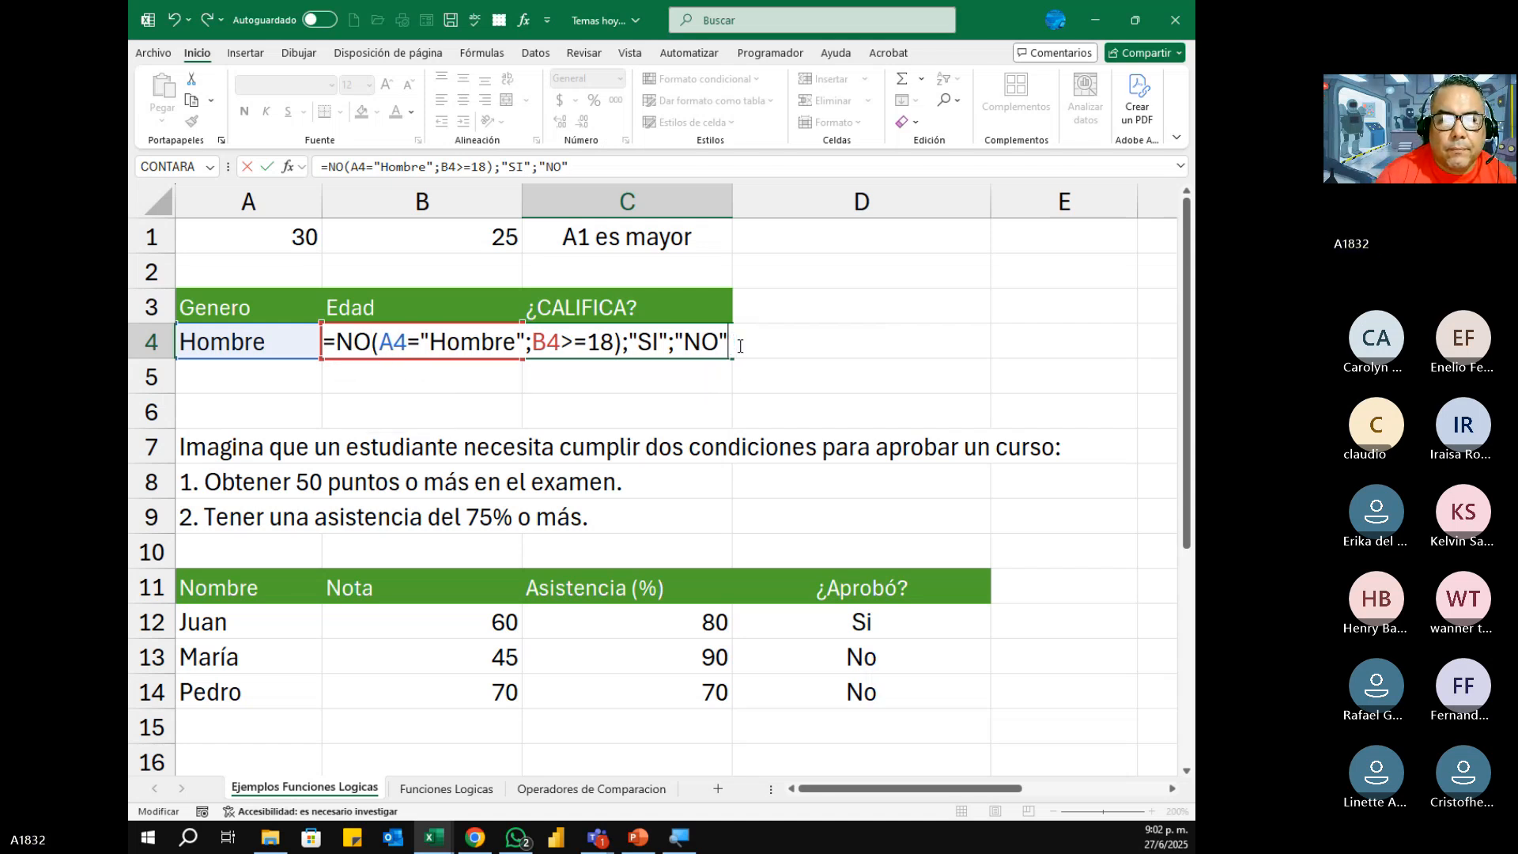
key(BackSpace)
key(BackSpace)
key(BackSpace)
key(BackSpace)
key(BackSpace)
key(BackSpace)
key(BackSpace)
key(BackSpace)
key(BackSpace)
key(BackSpace)
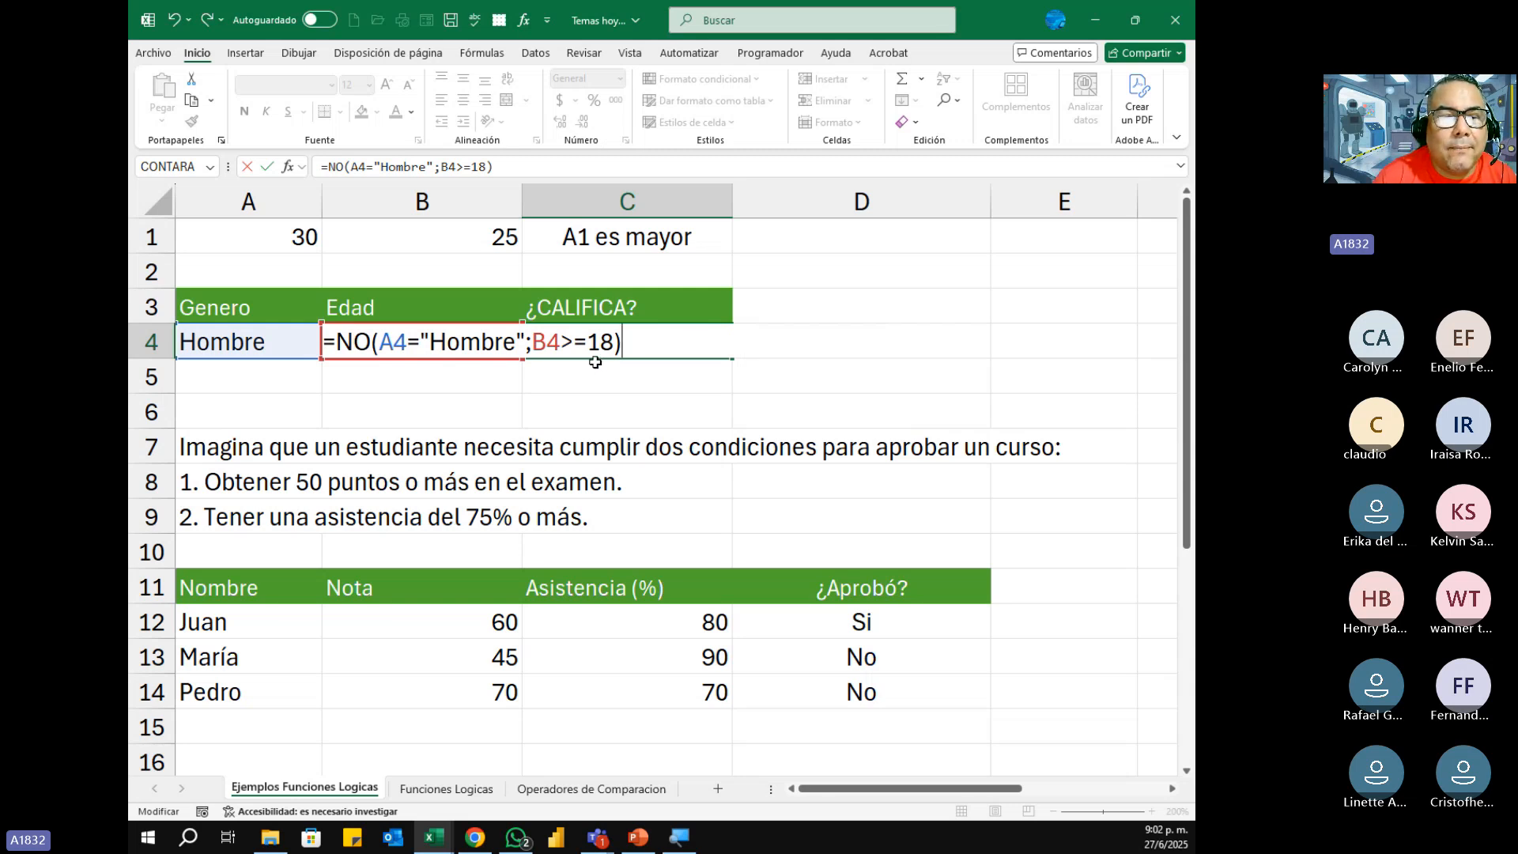
Step: Delete the A4="Hombre" condition so C4's formula reads =NO(B4>=18), and enter it
click(534, 345)
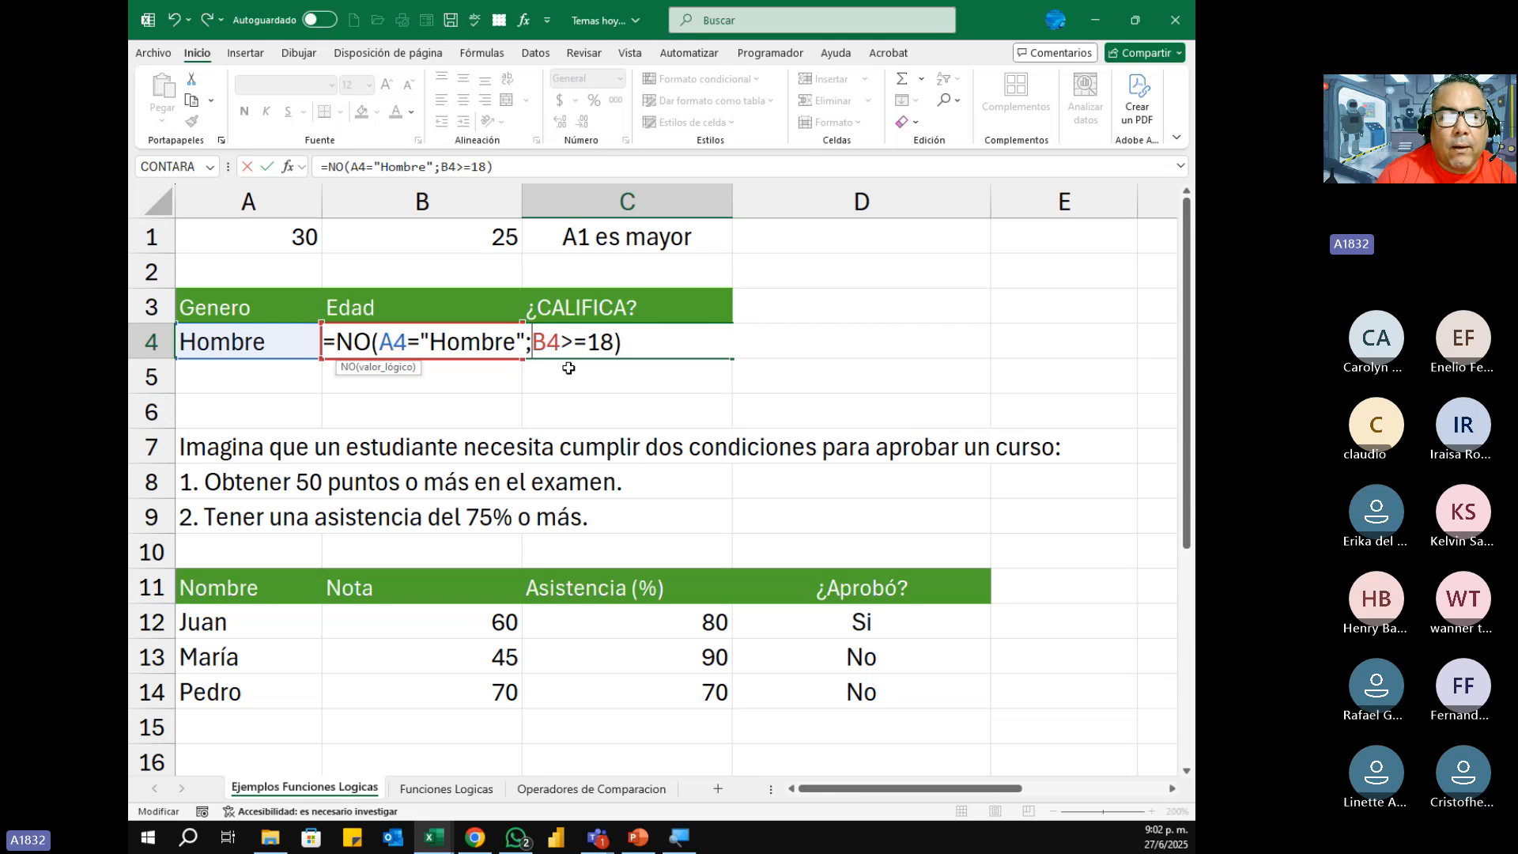
key(BackSpace)
key(BackSpace)
key(BackSpace)
key(BackSpace)
key(BackSpace)
key(BackSpace)
key(BackSpace)
key(BackSpace)
key(BackSpace)
key(BackSpace)
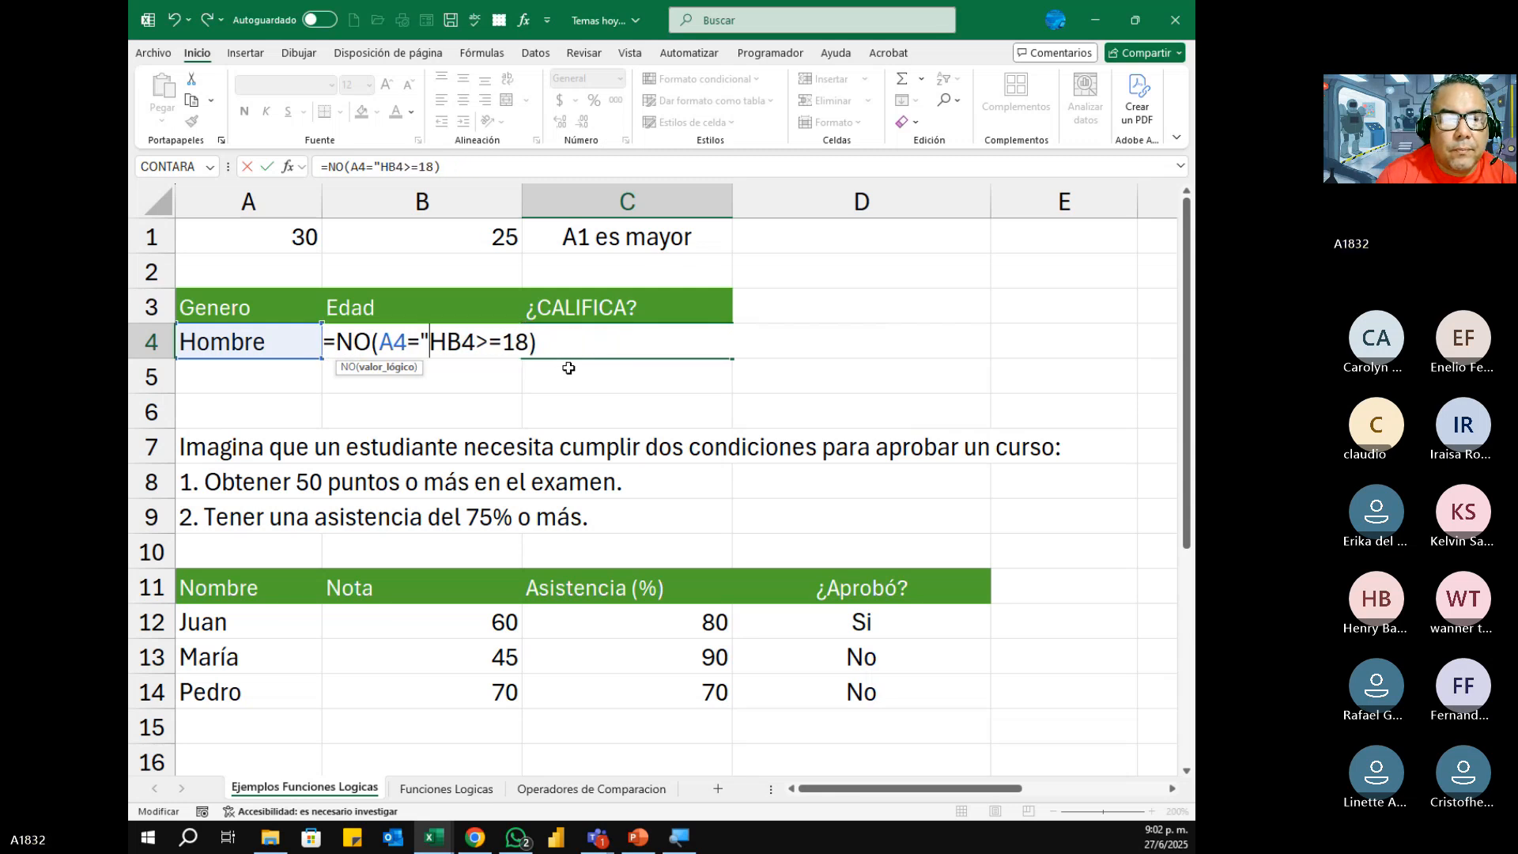
key(BackSpace)
key(BackSpace)
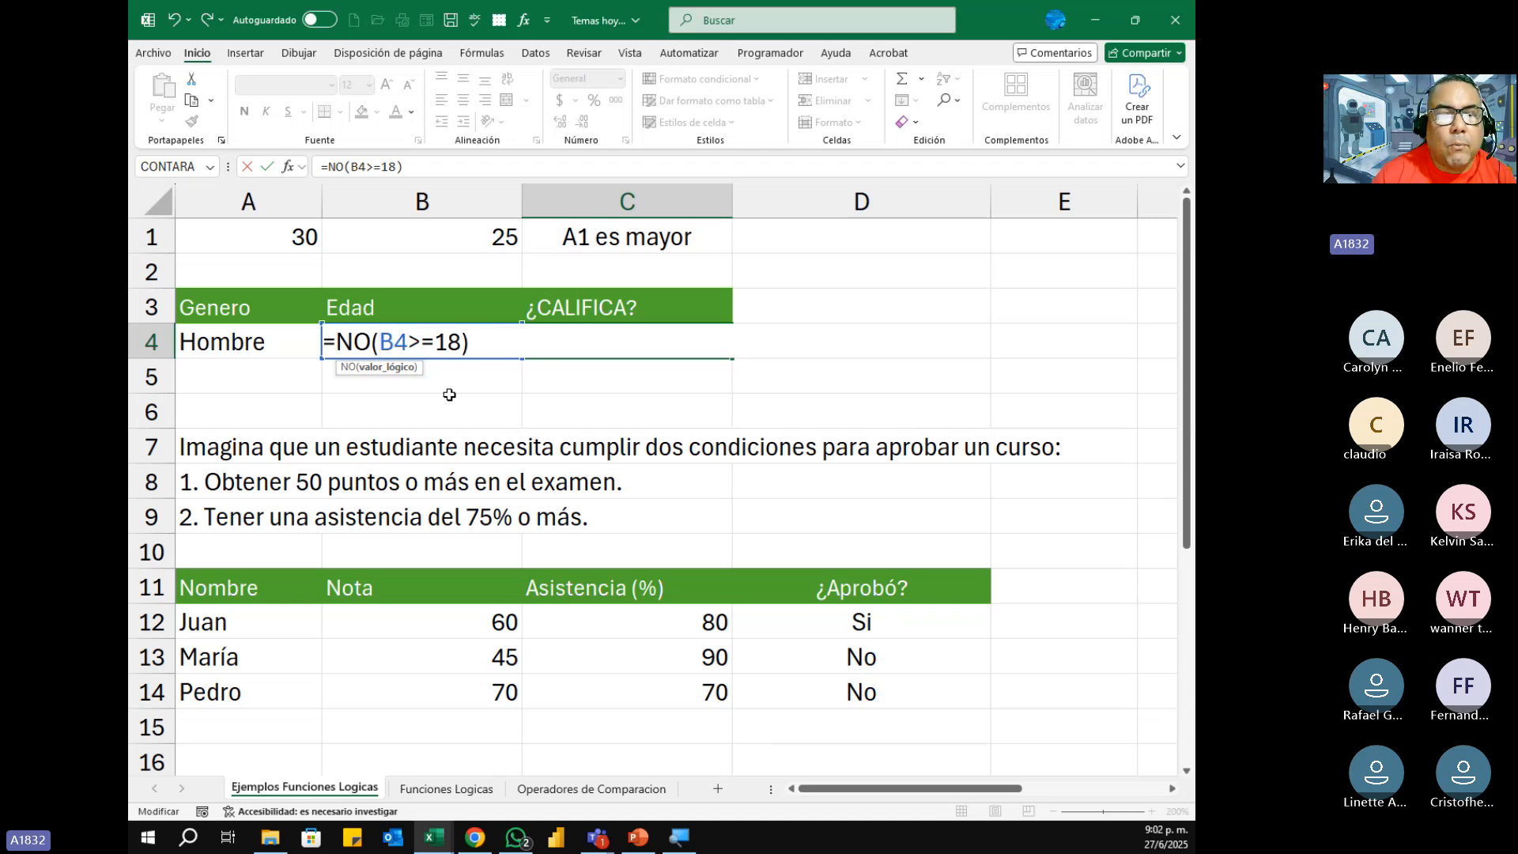
key(Escape)
key(Return)
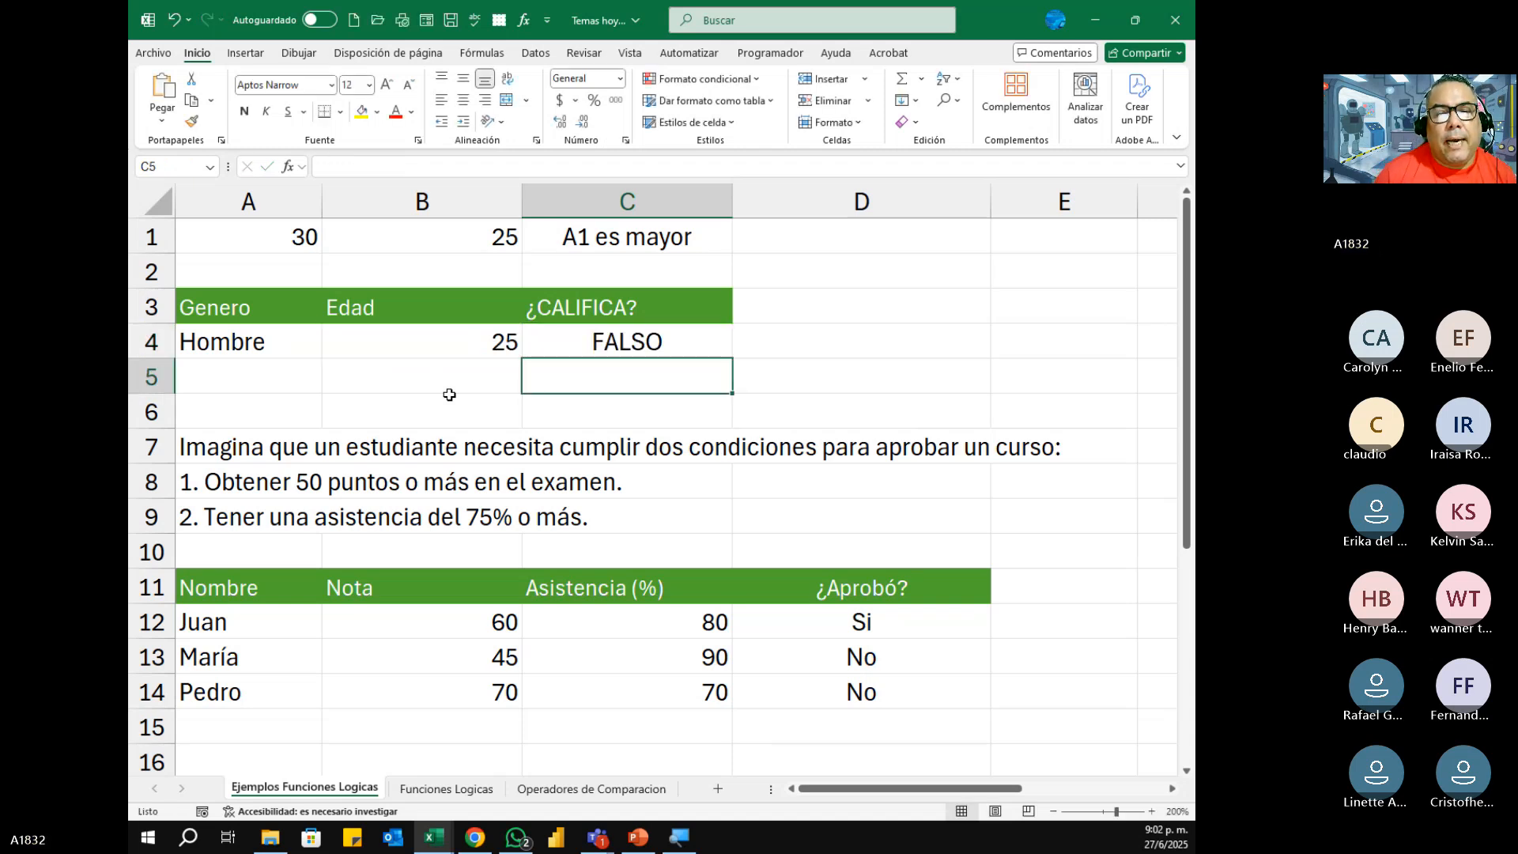
Step: Set the age in B4 to 17 to test the NO function and recheck the formula in C4
key(Up)
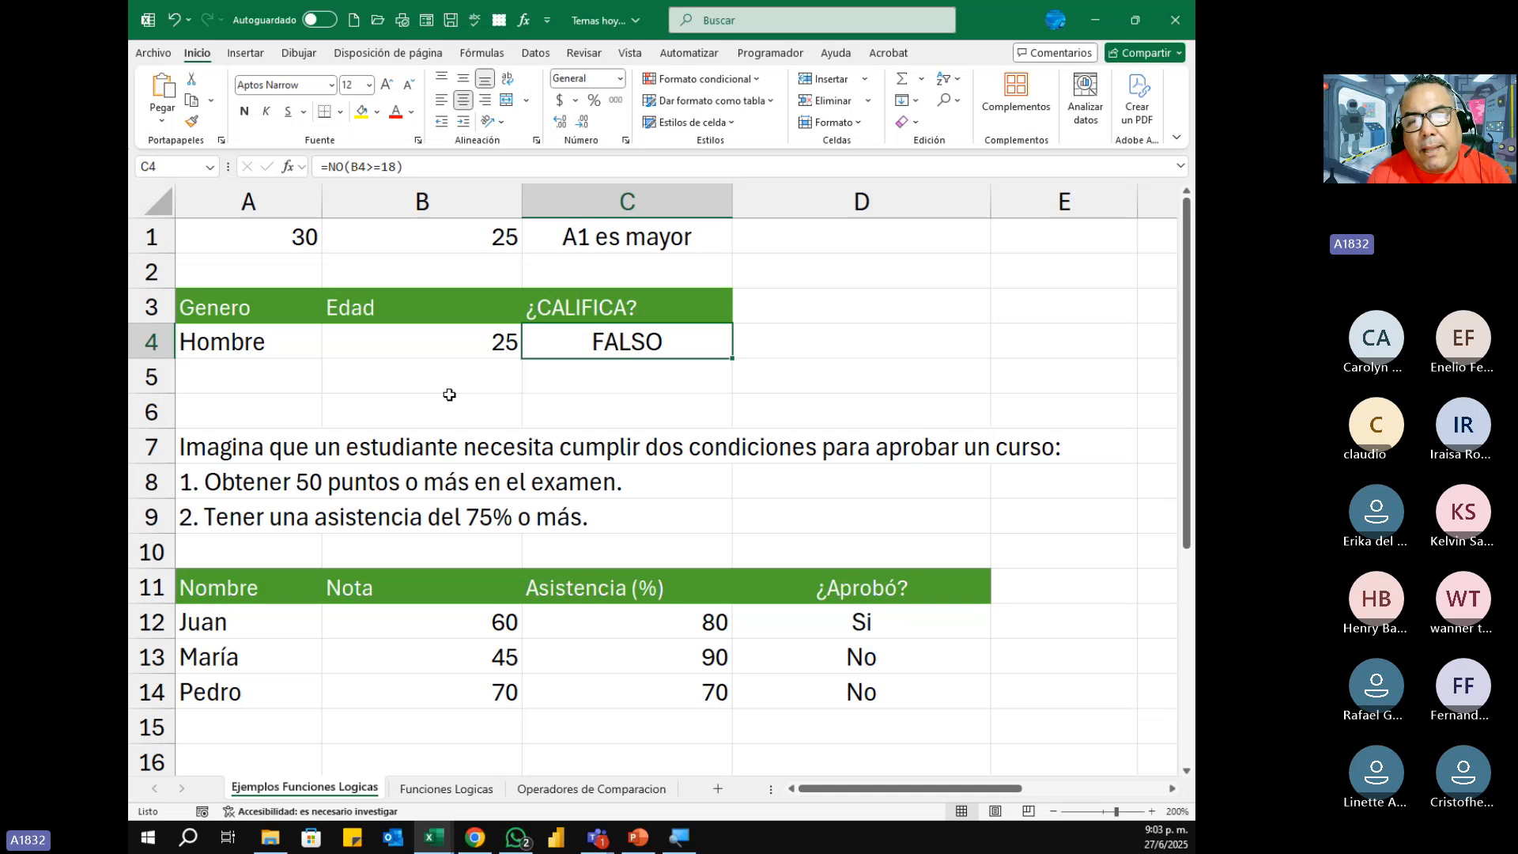
key(Left)
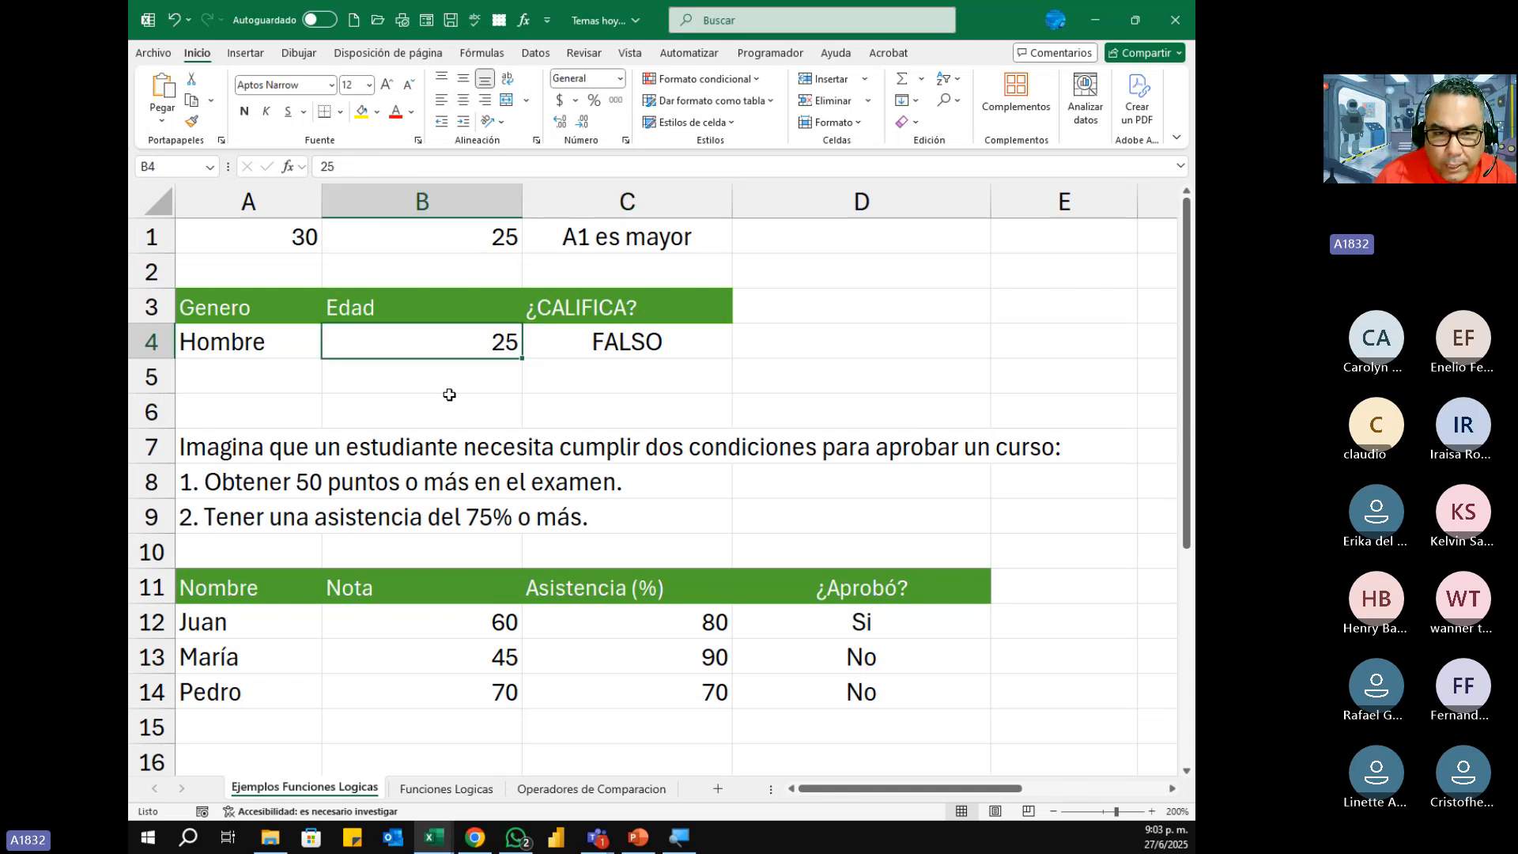
text(17)
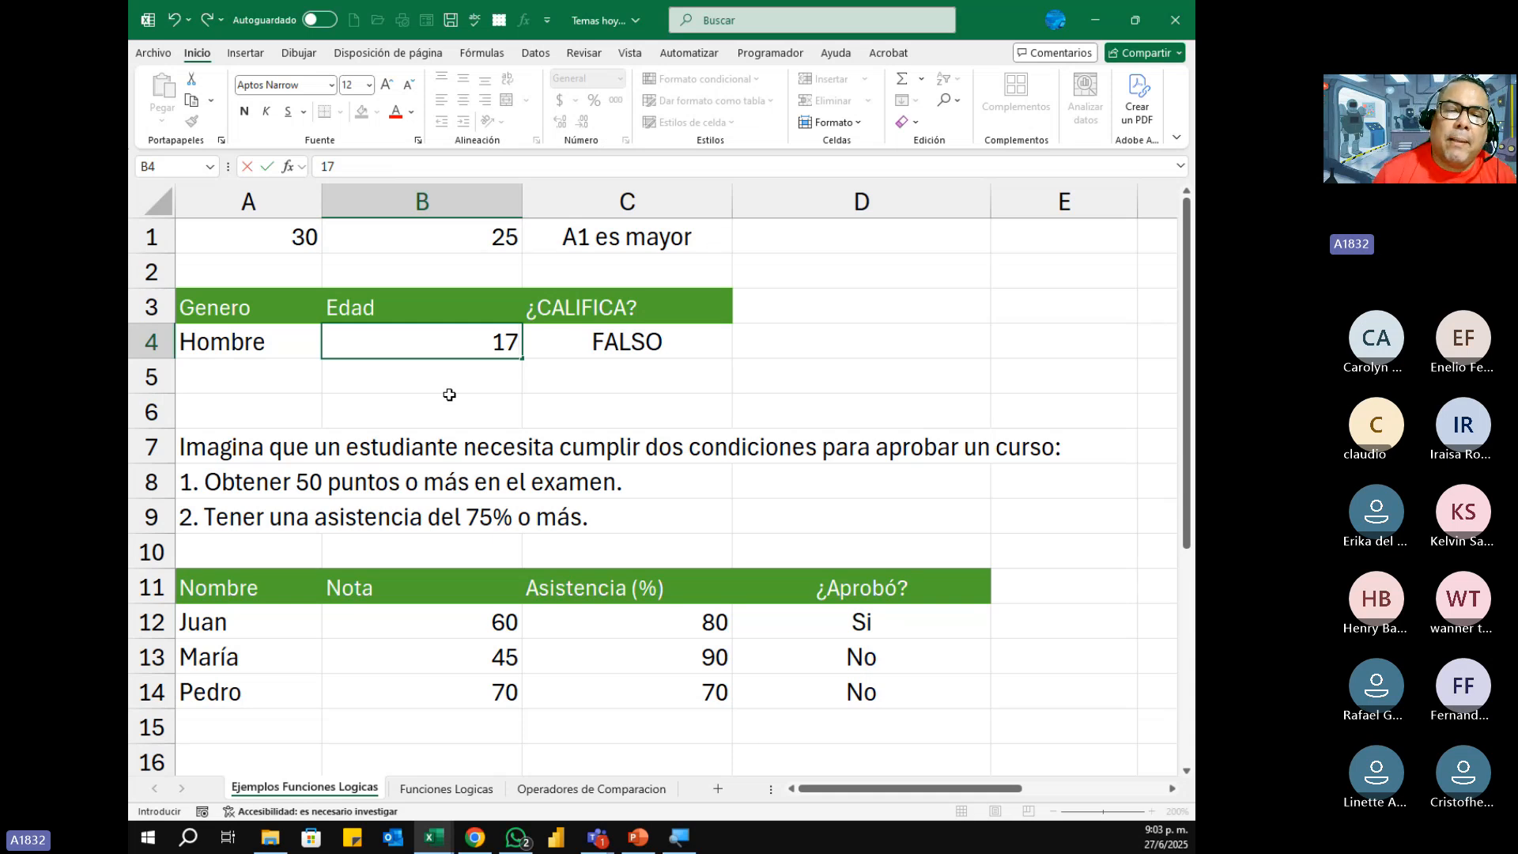
key(Return)
key(Up)
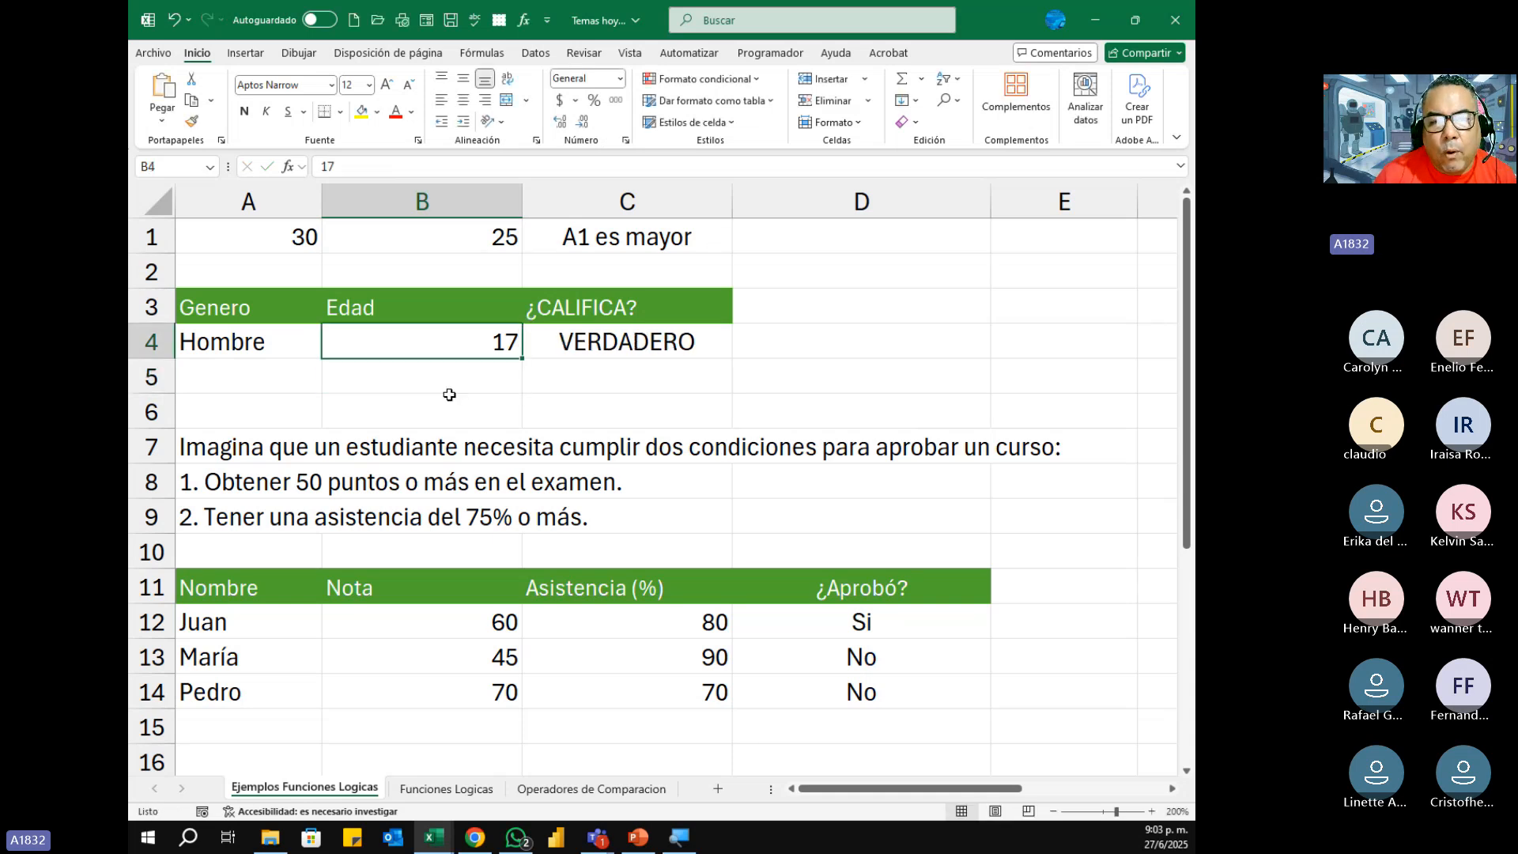
key(Right)
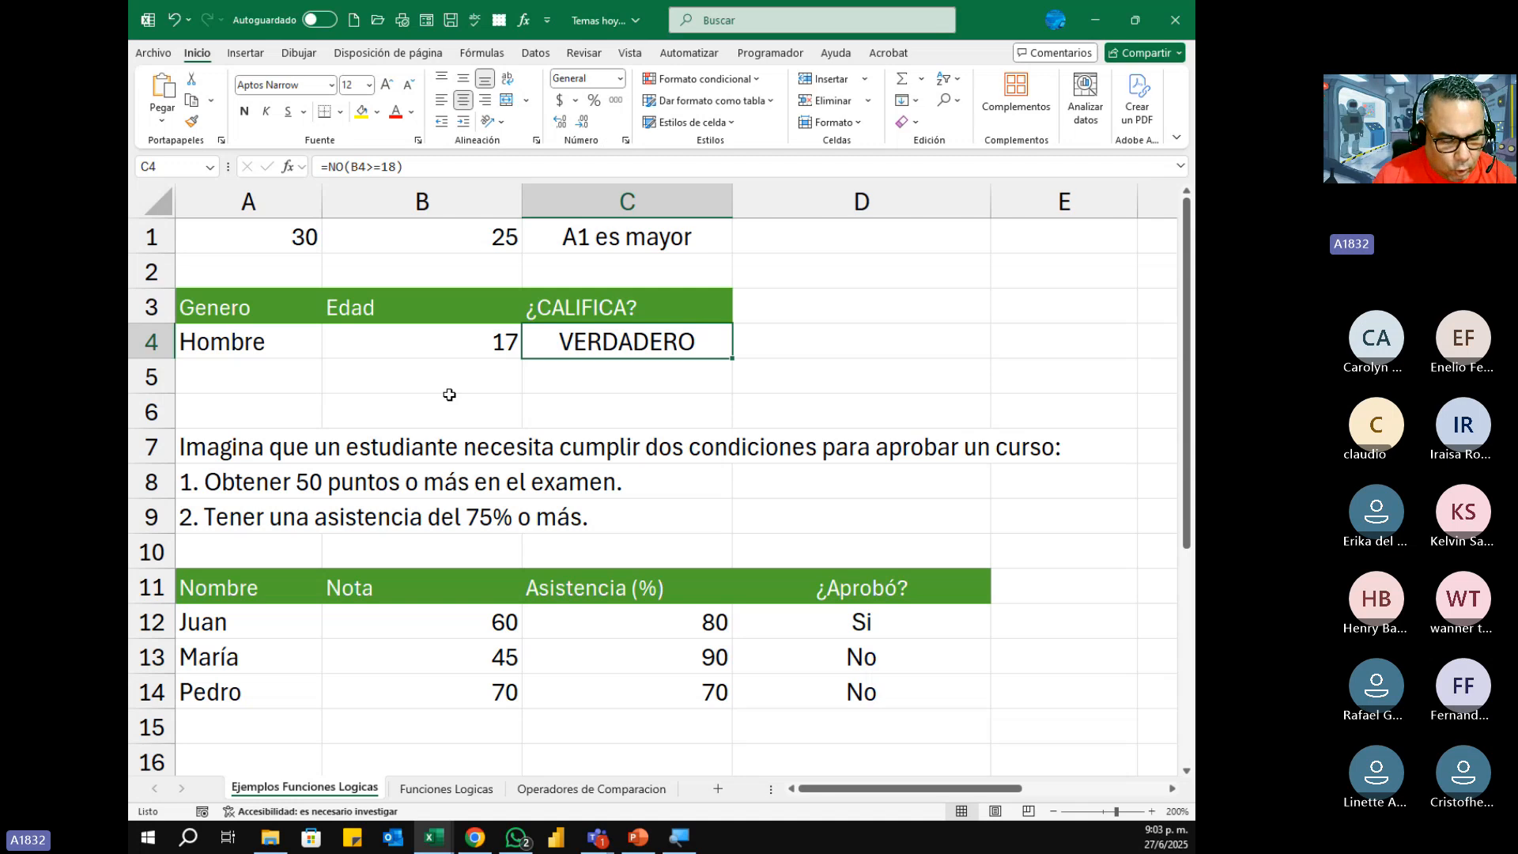
key(F2)
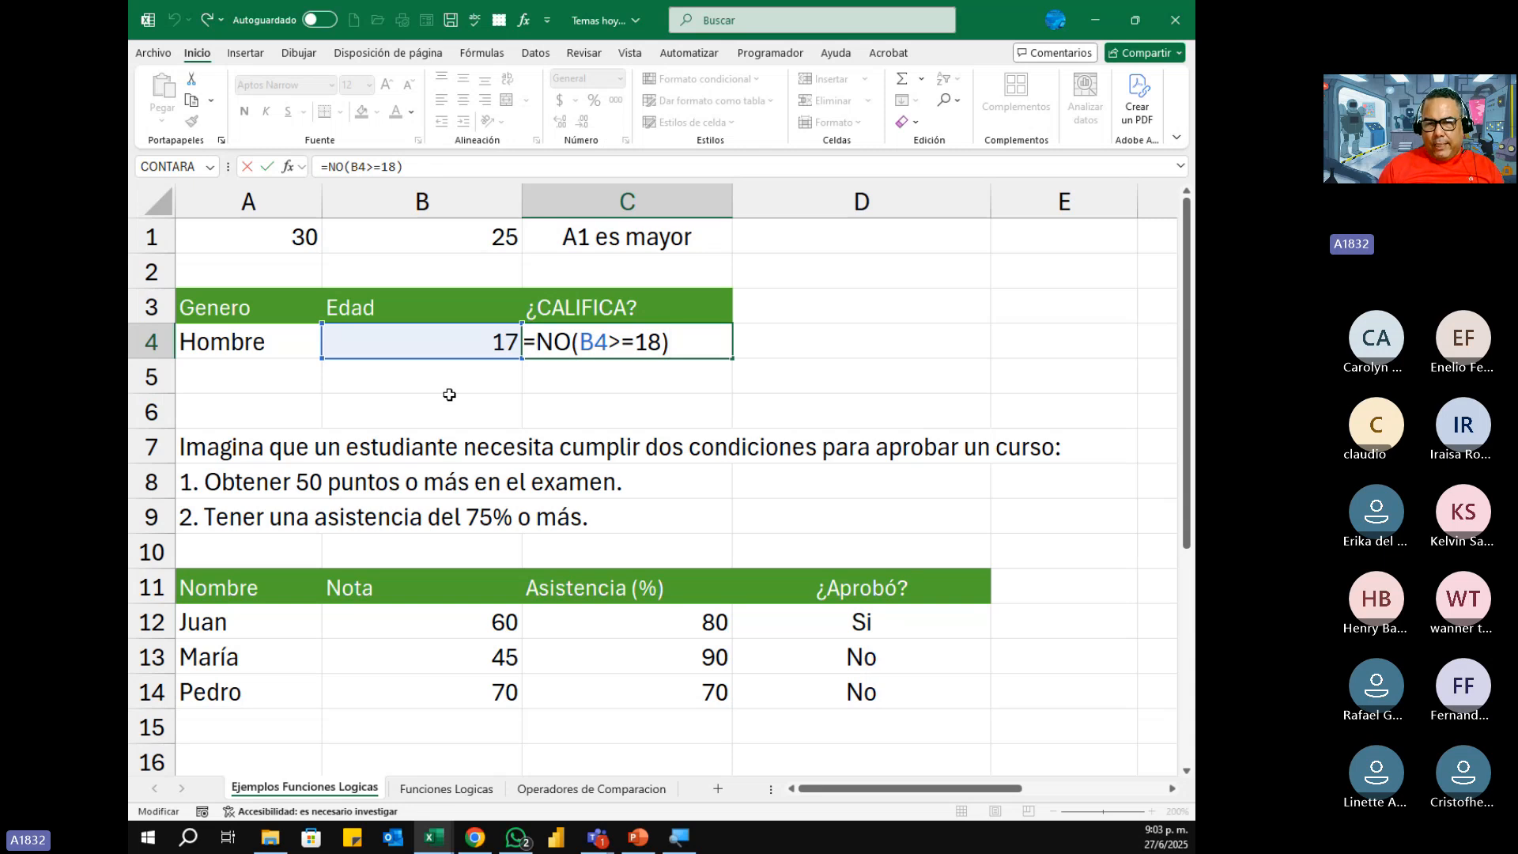
key(ctrl+Return)
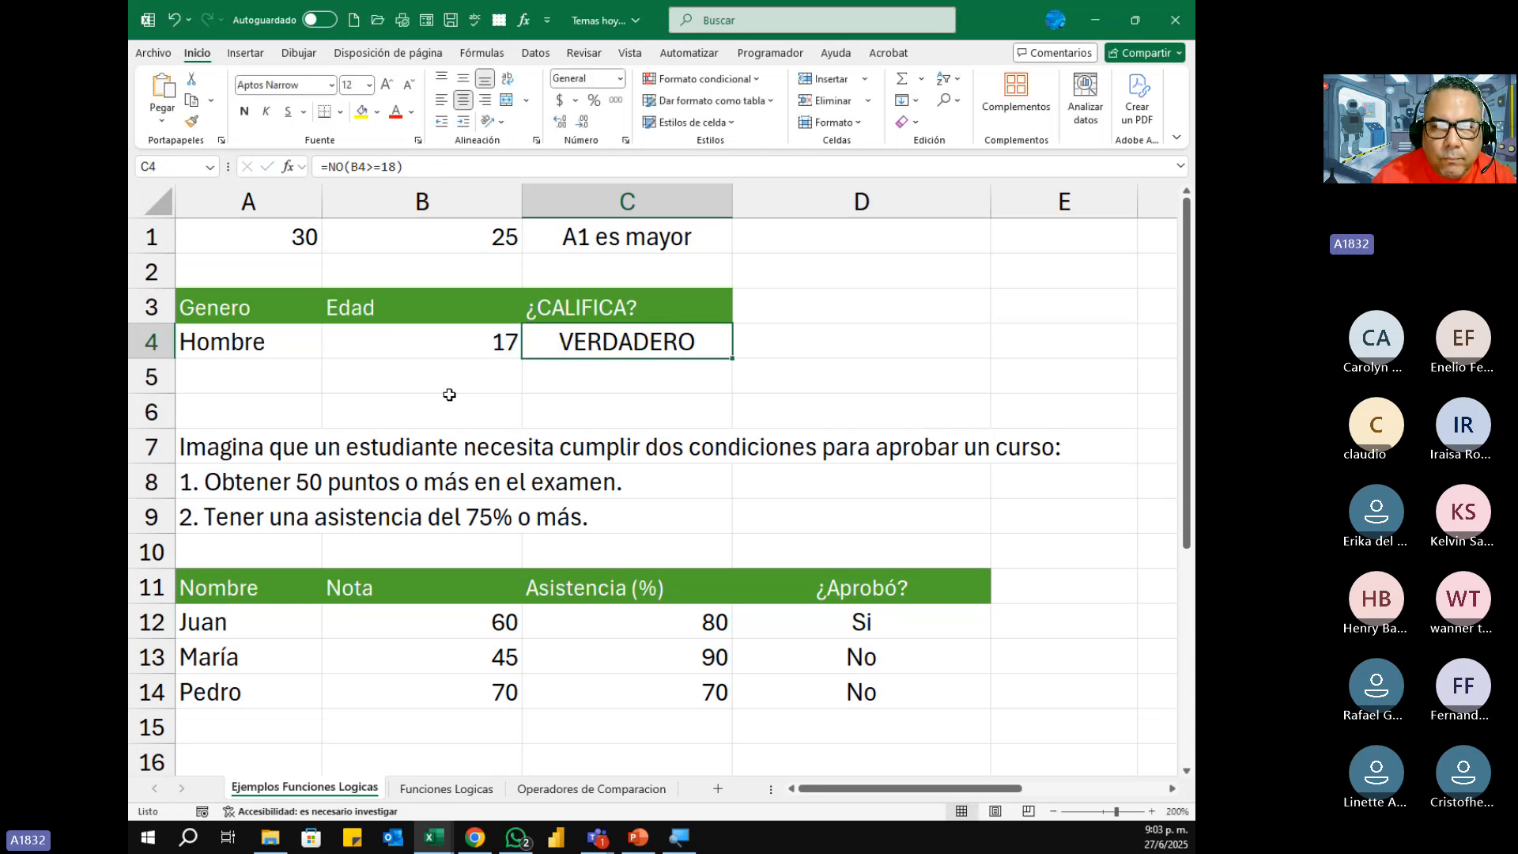
Step: Undo the test age in B4 and the NO formula in C4, and restore column B's autofit width
key(ctrl+z)
key(ctrl+z)
key(ctrl+z)
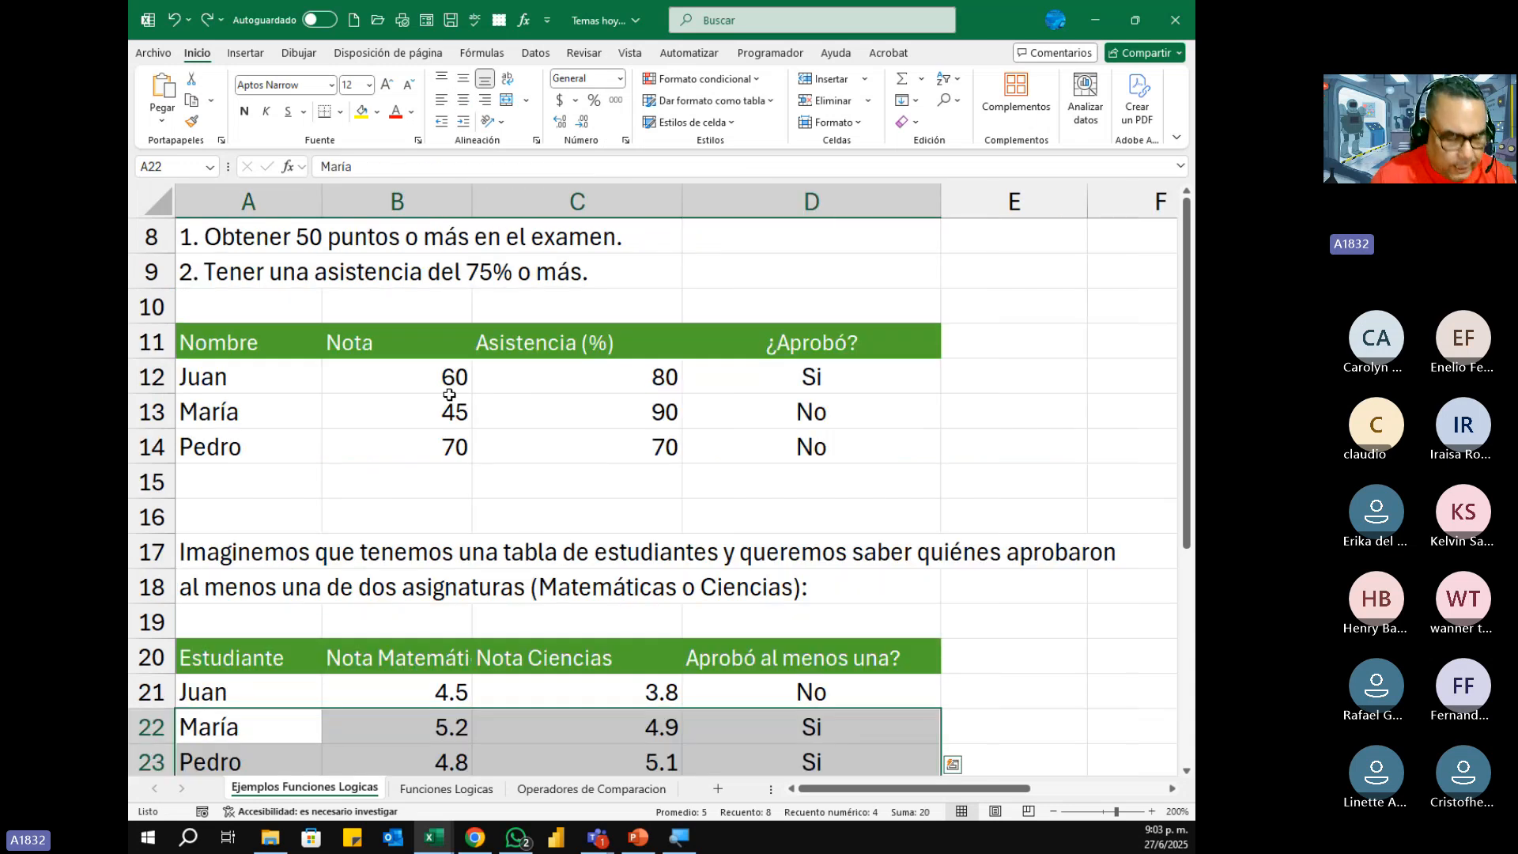
key(ctrl+z)
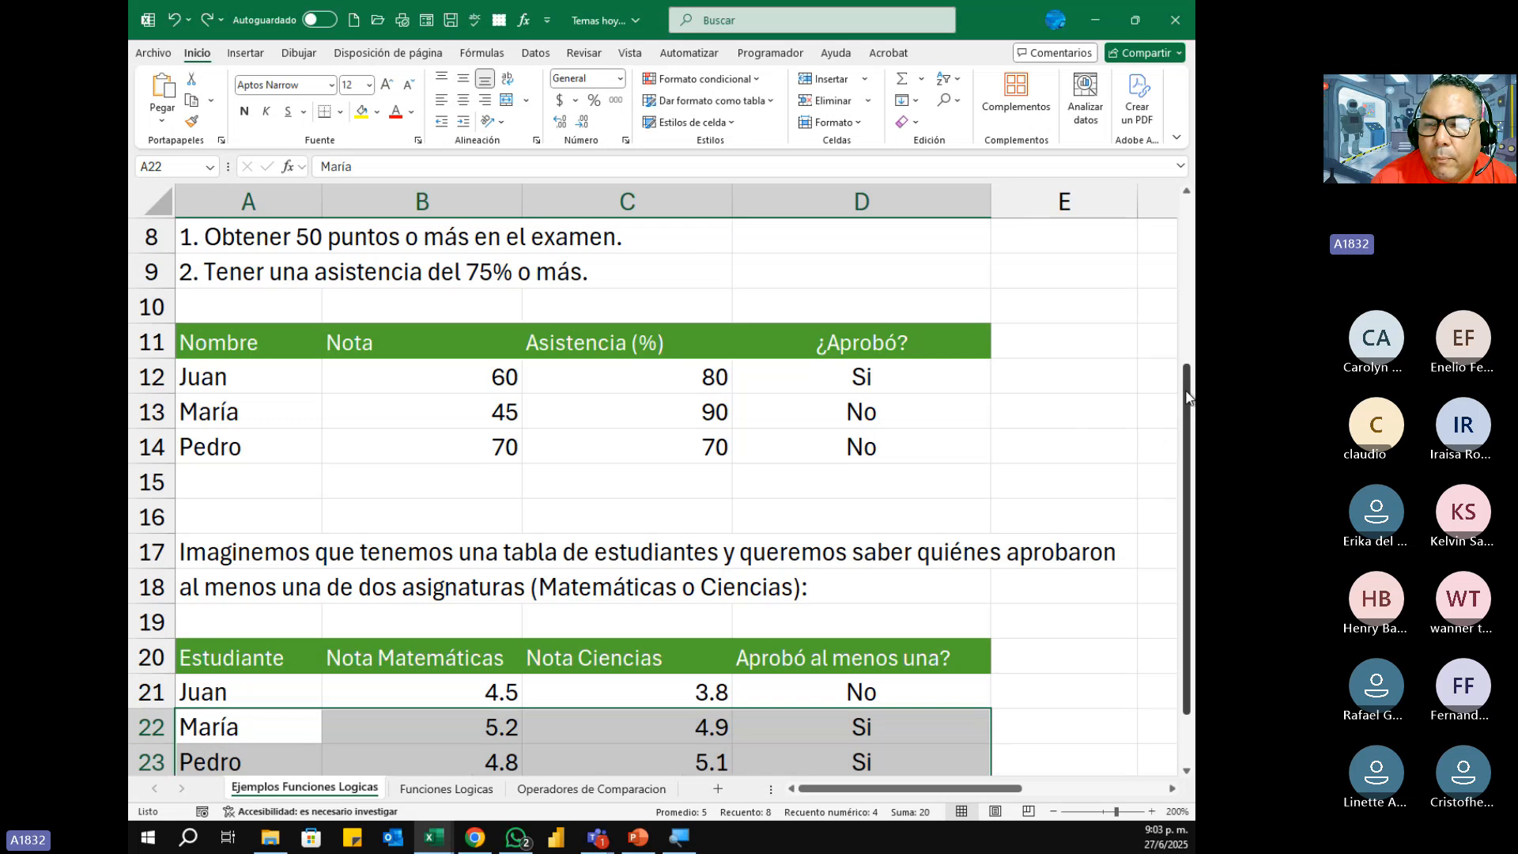
drag(1188, 398, 1188, 232)
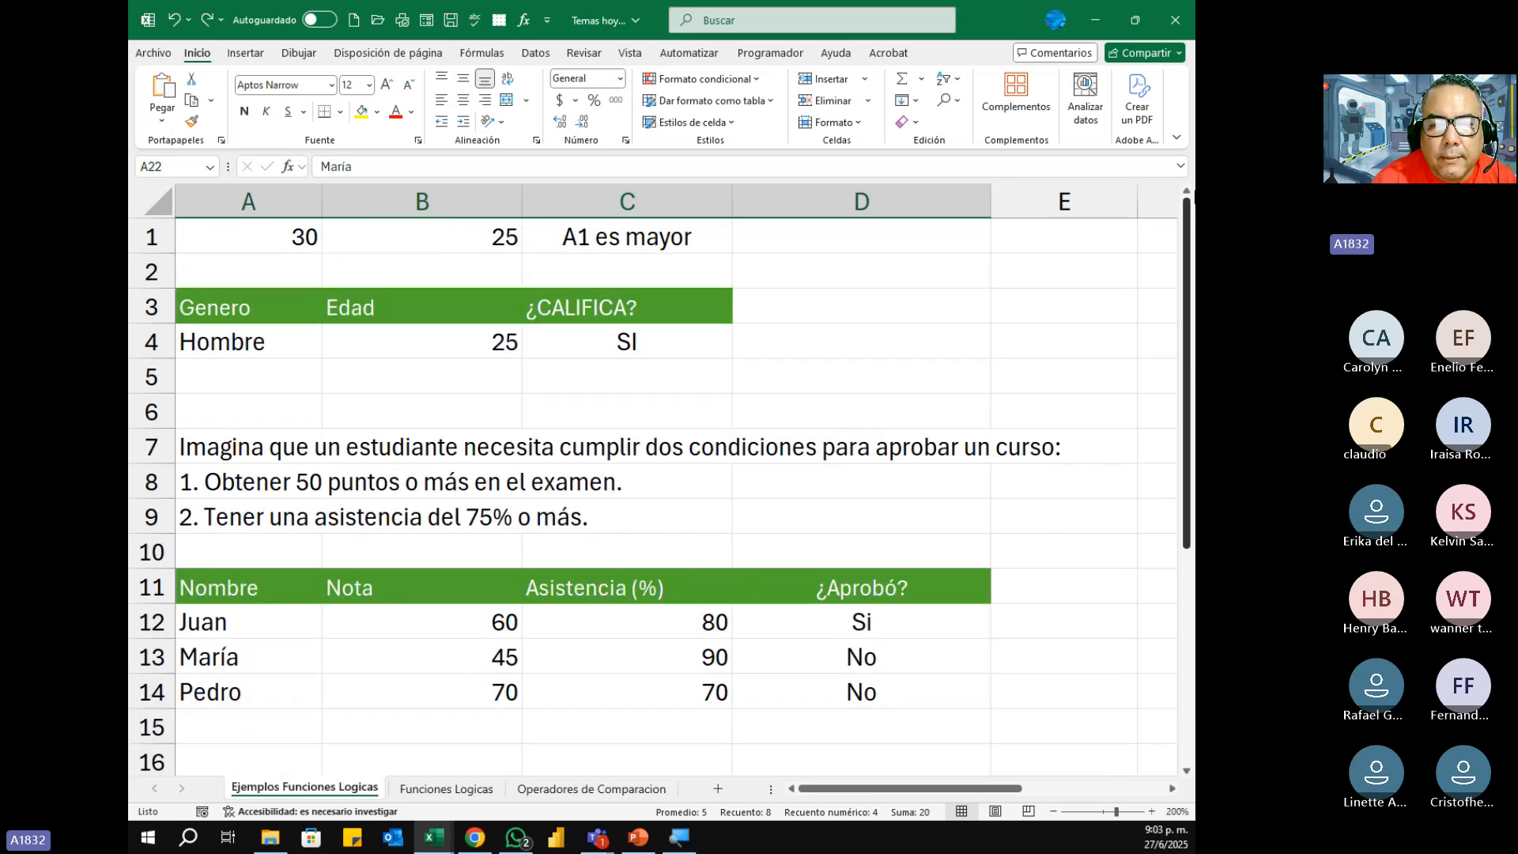
scroll(632, 498, down, 3)
click(275, 743)
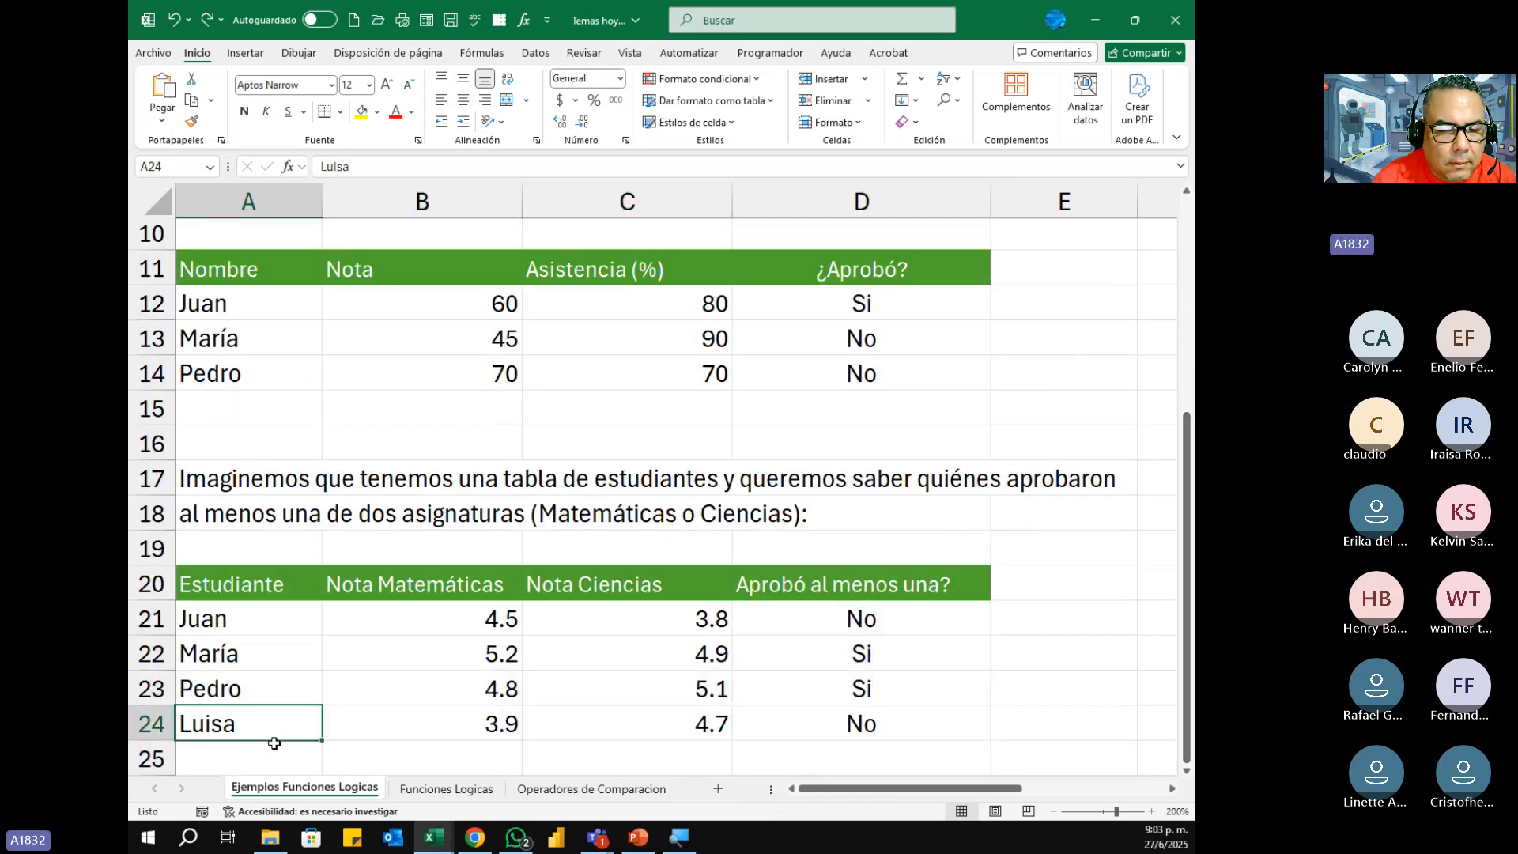
Step: Review the SI, Y and O function summaries from the beginning of the Funciones Logicas sheet
click(432, 790)
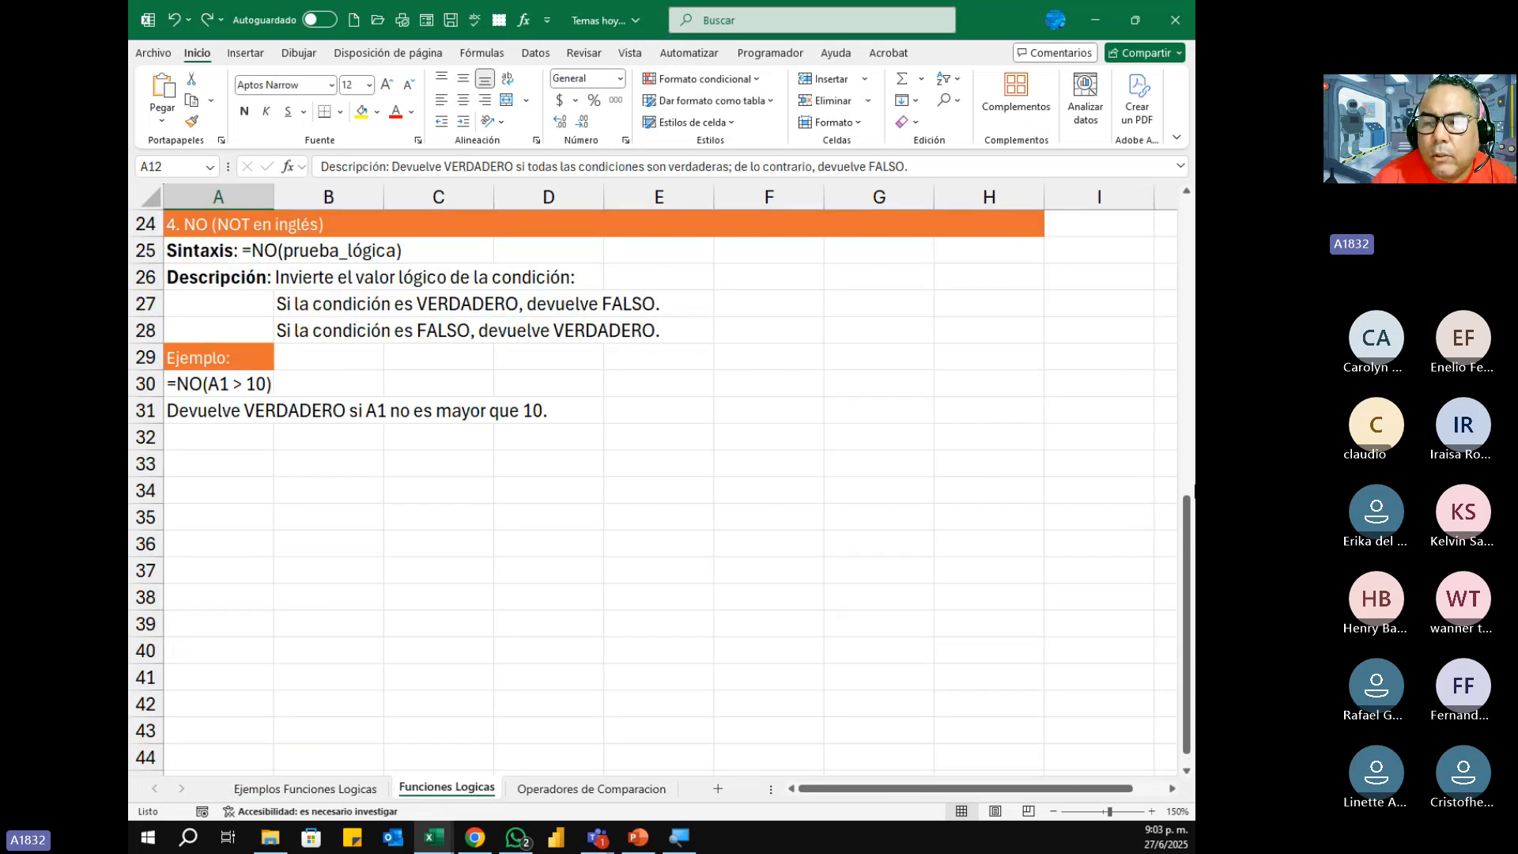
drag(1189, 526, 1190, 214)
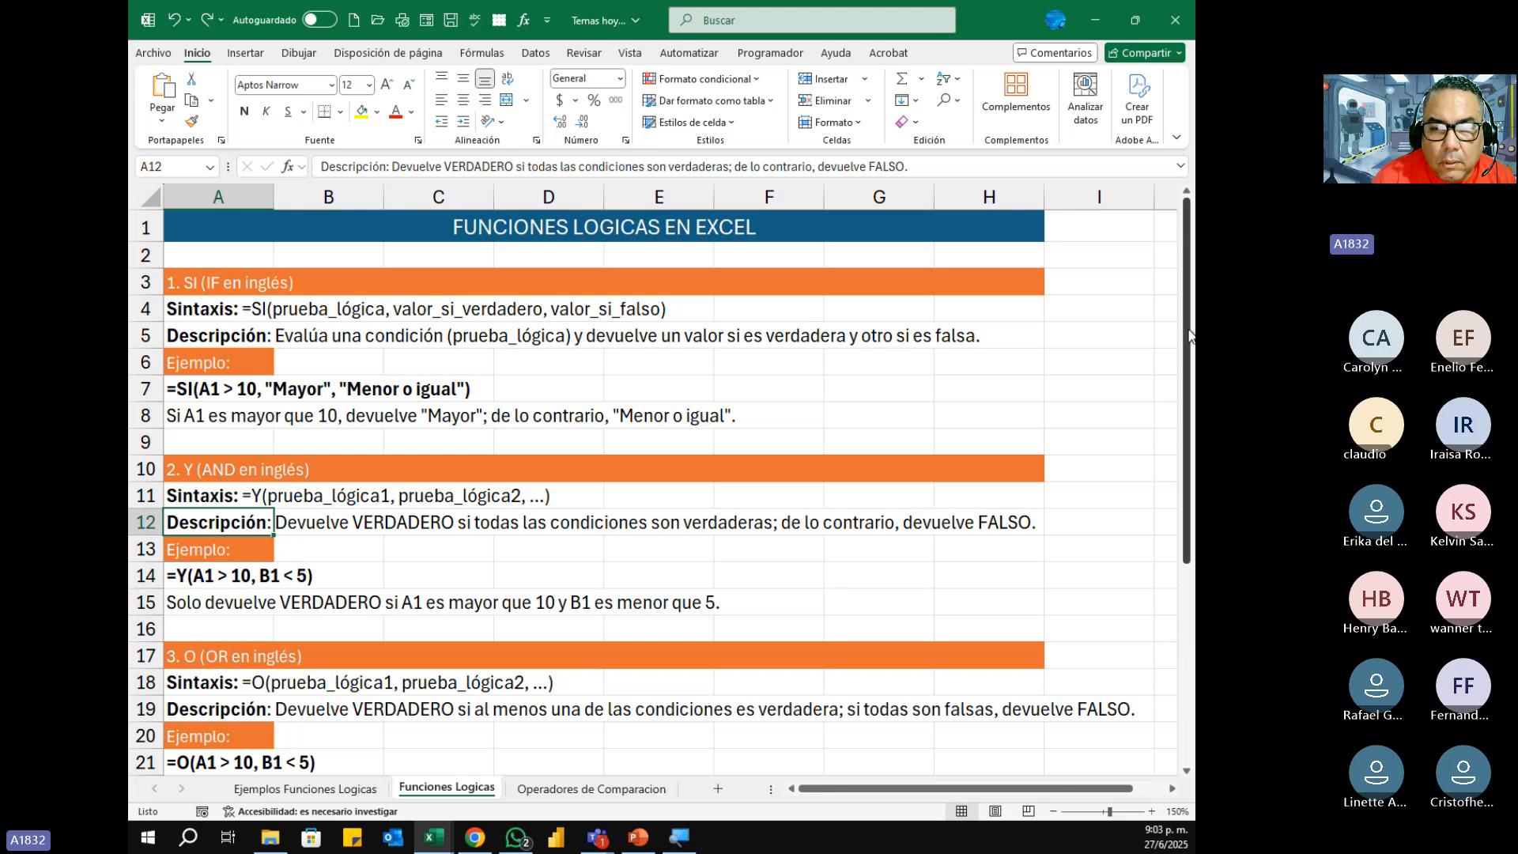
mouse_move(1191, 340)
mouse_down()
mouse_move(1194, 541)
mouse_move(1192, 343)
mouse_up()
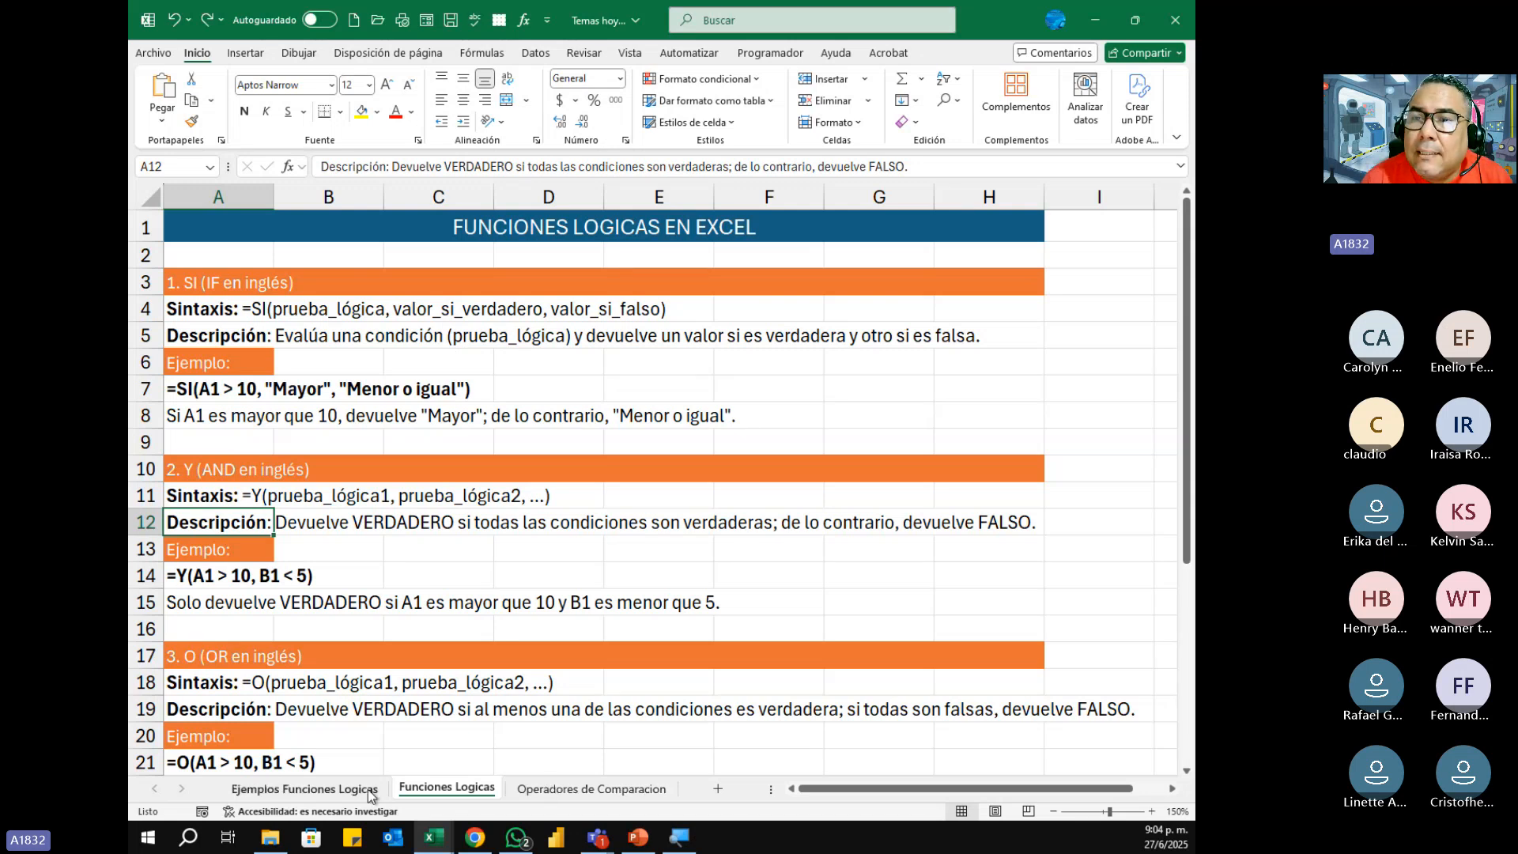
Step: Switch to the Tarea1 workbook and highlight the blank ranges K5:K14, L5:L14 and C20:C24 on the Ejemplo I sheet
click(1085, 24)
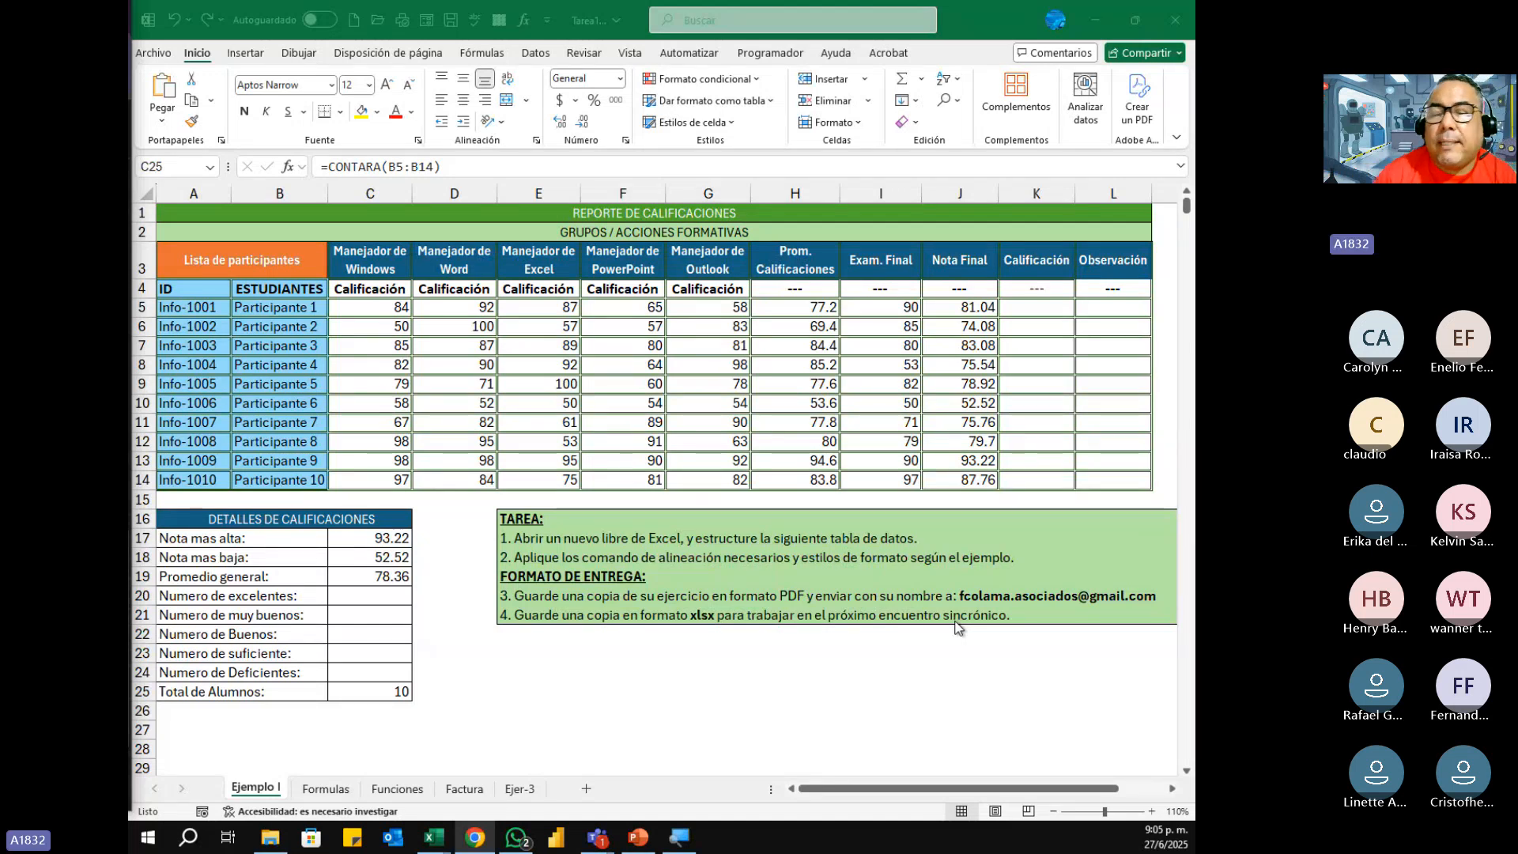
click(1032, 308)
drag(1032, 308, 1027, 478)
drag(1110, 308, 1110, 480)
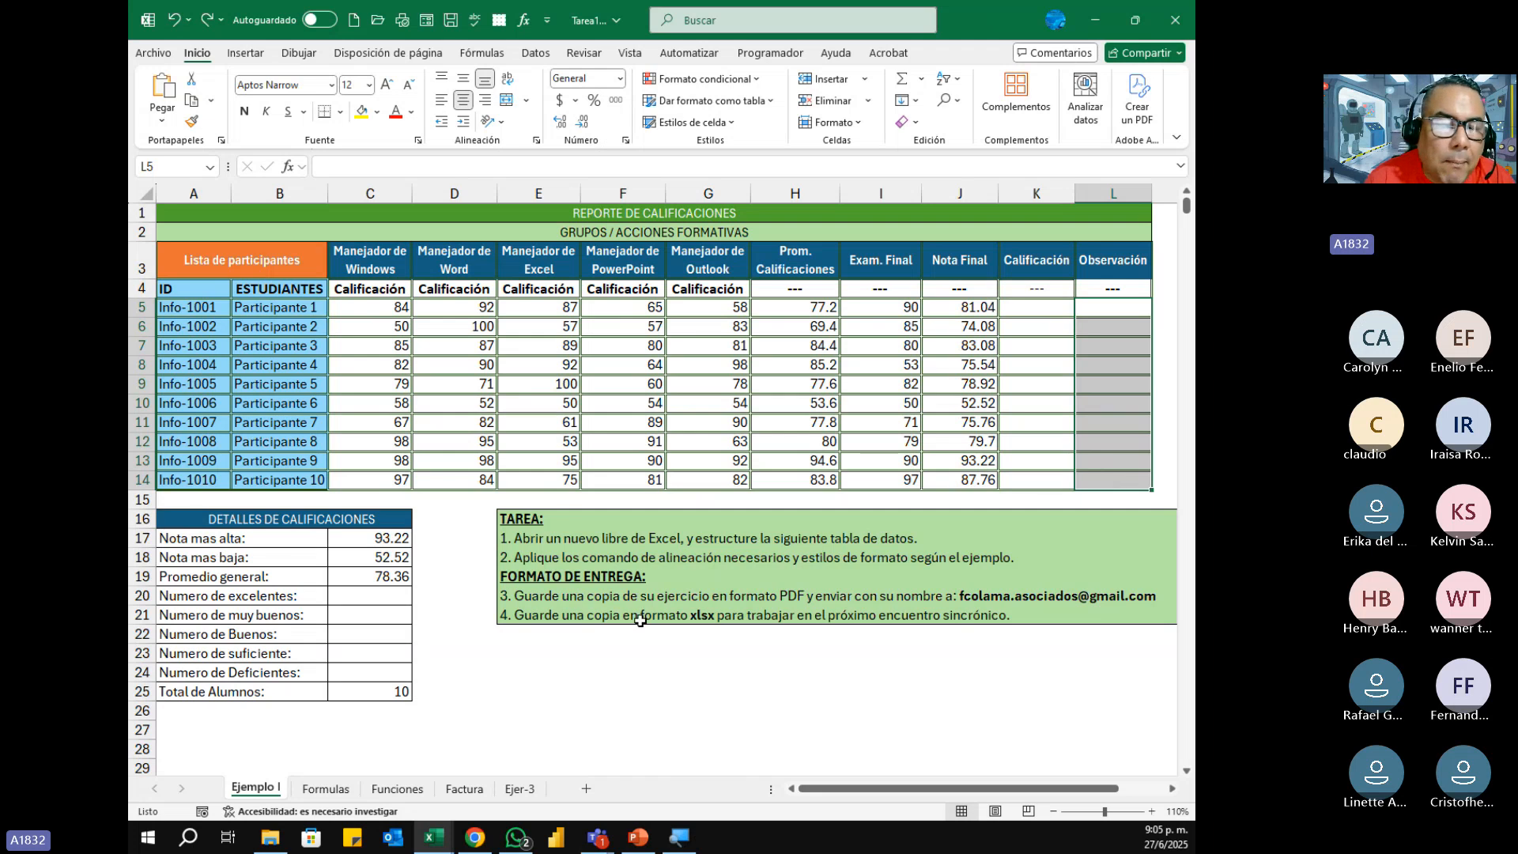
drag(379, 598, 378, 670)
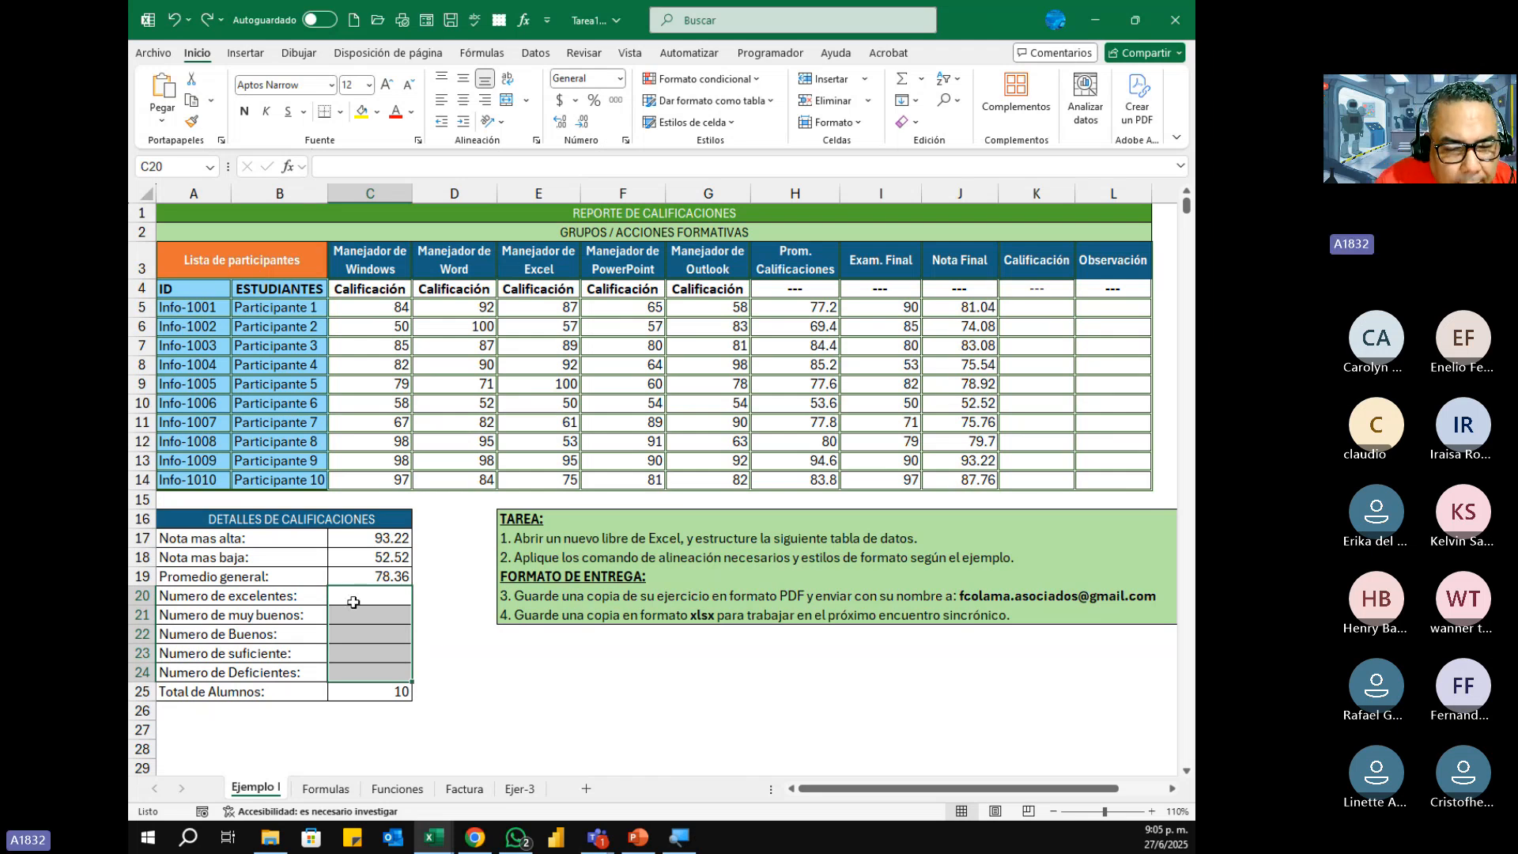
drag(353, 603, 357, 684)
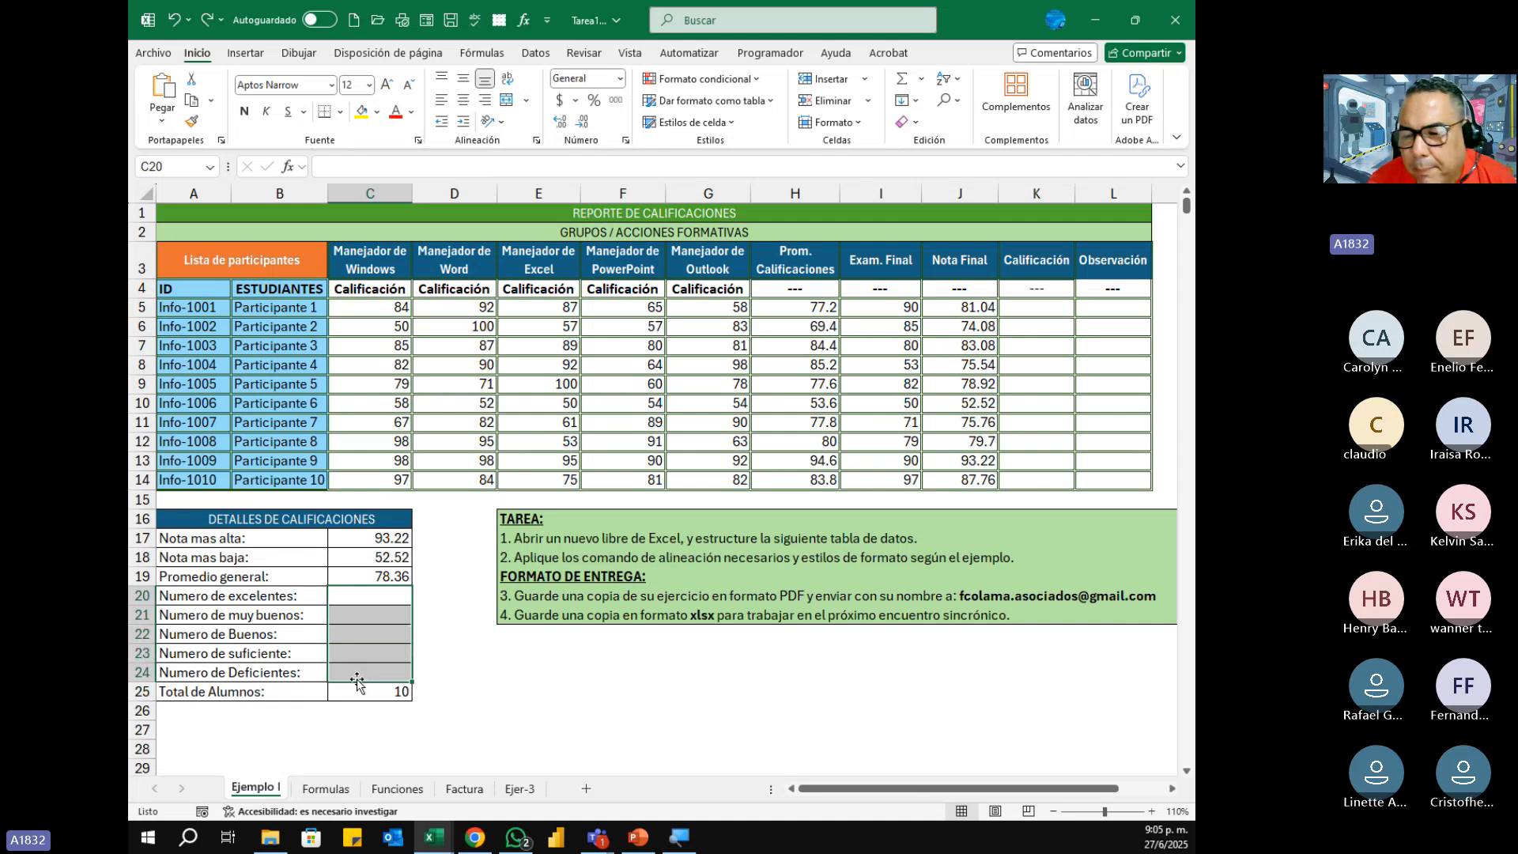
Step: Highlight the blank range K5:L14 on the Ejemplo I sheet and set the page orientation to Horizontal
drag(1059, 309, 1099, 481)
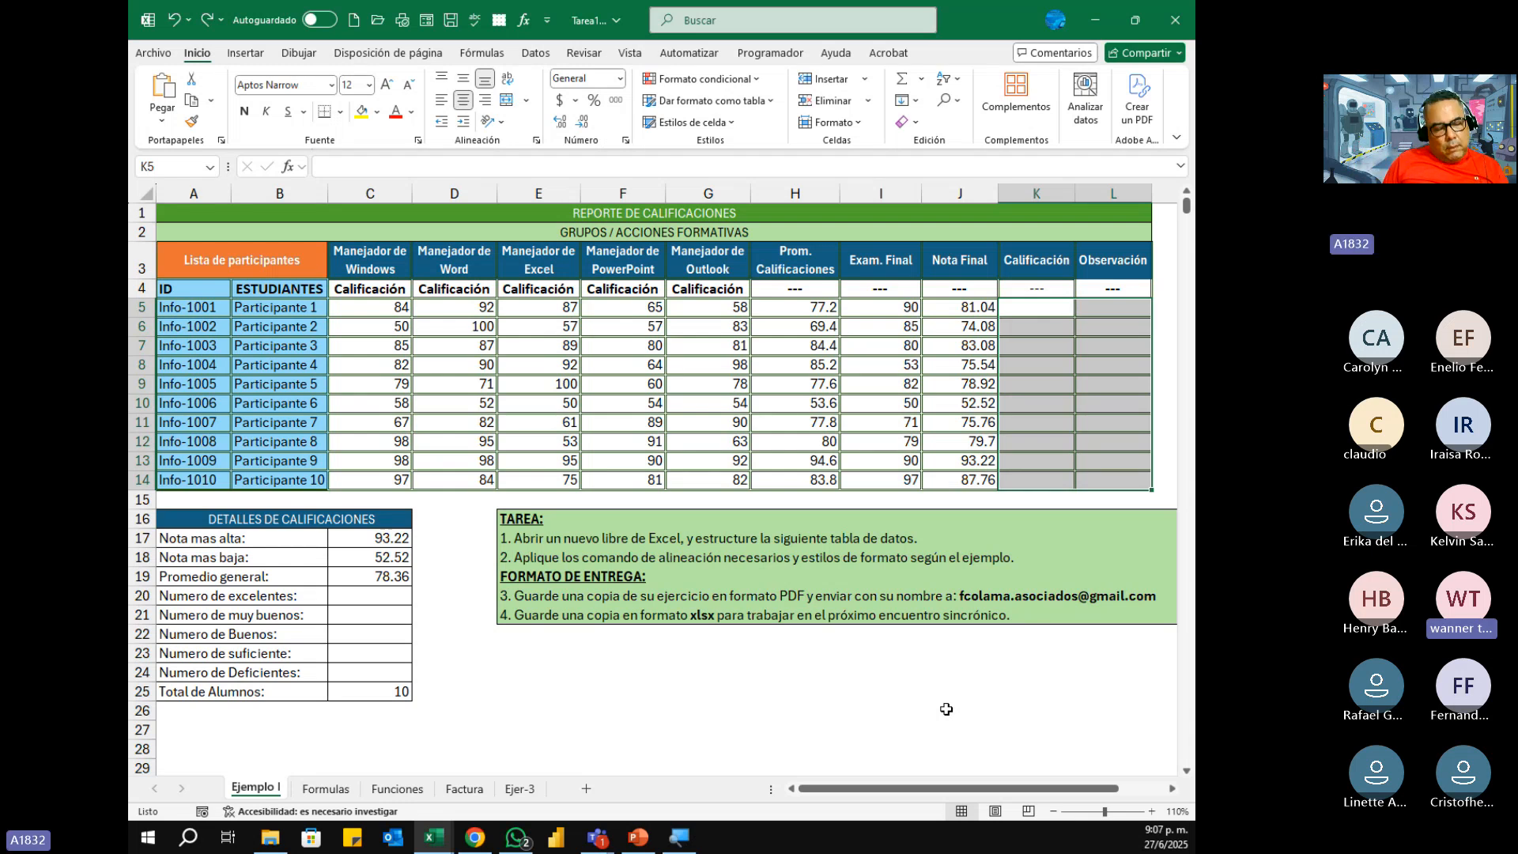
click(585, 671)
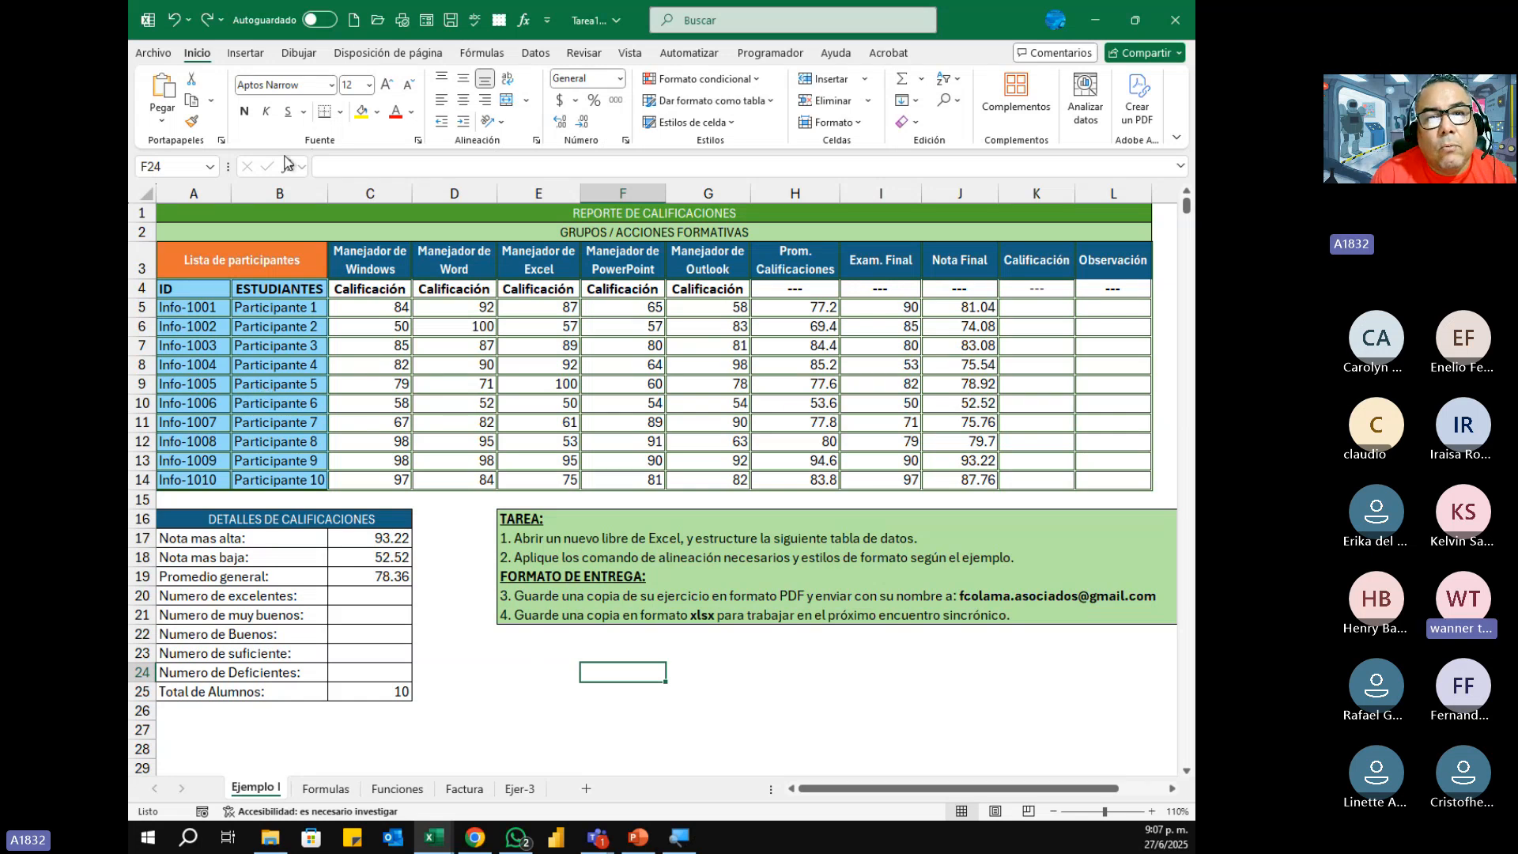
click(585, 53)
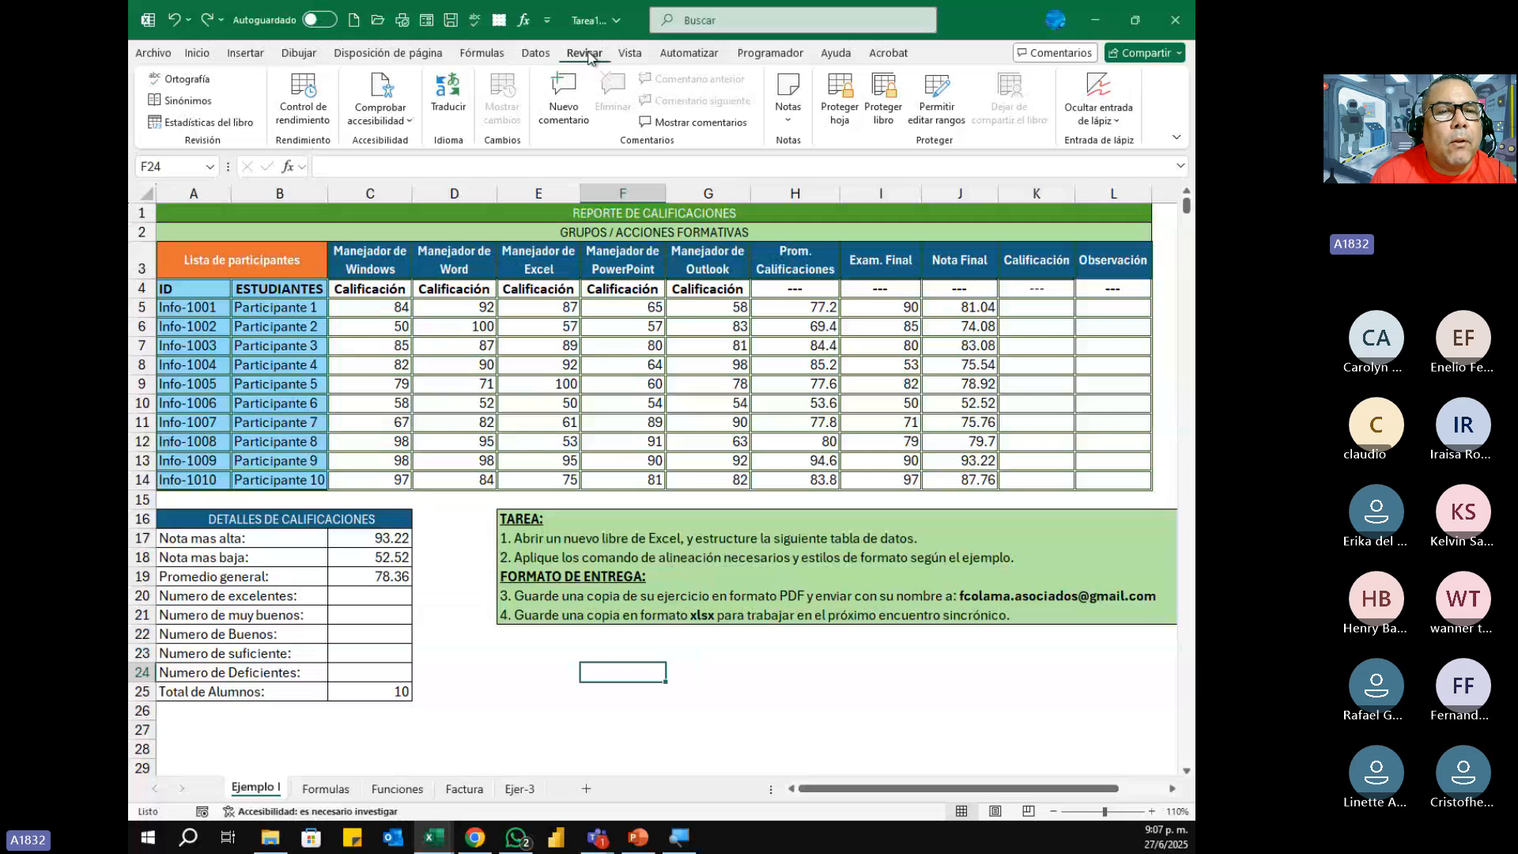
click(409, 58)
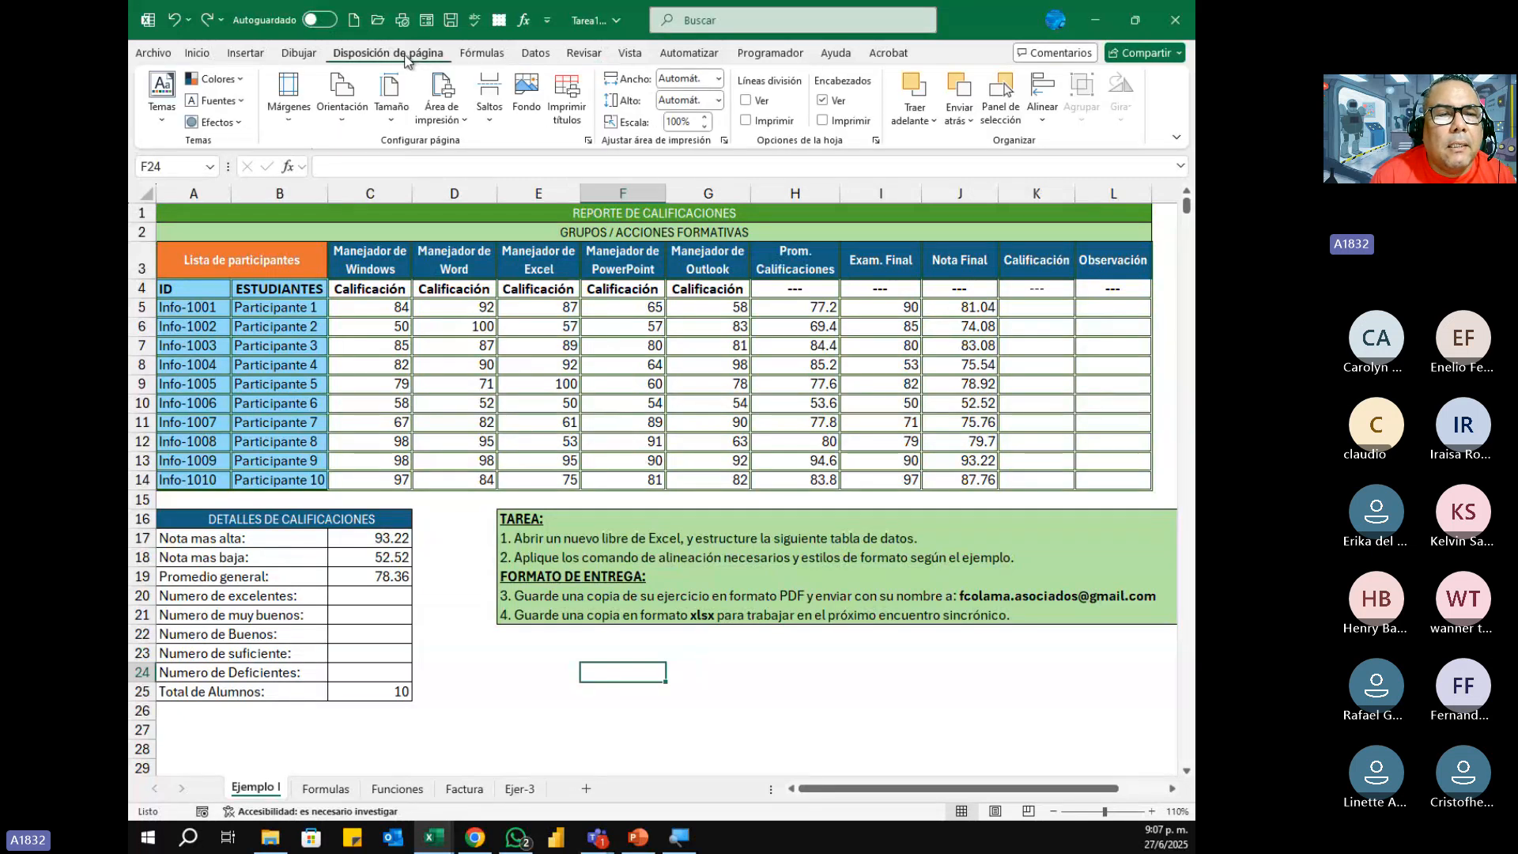
click(340, 120)
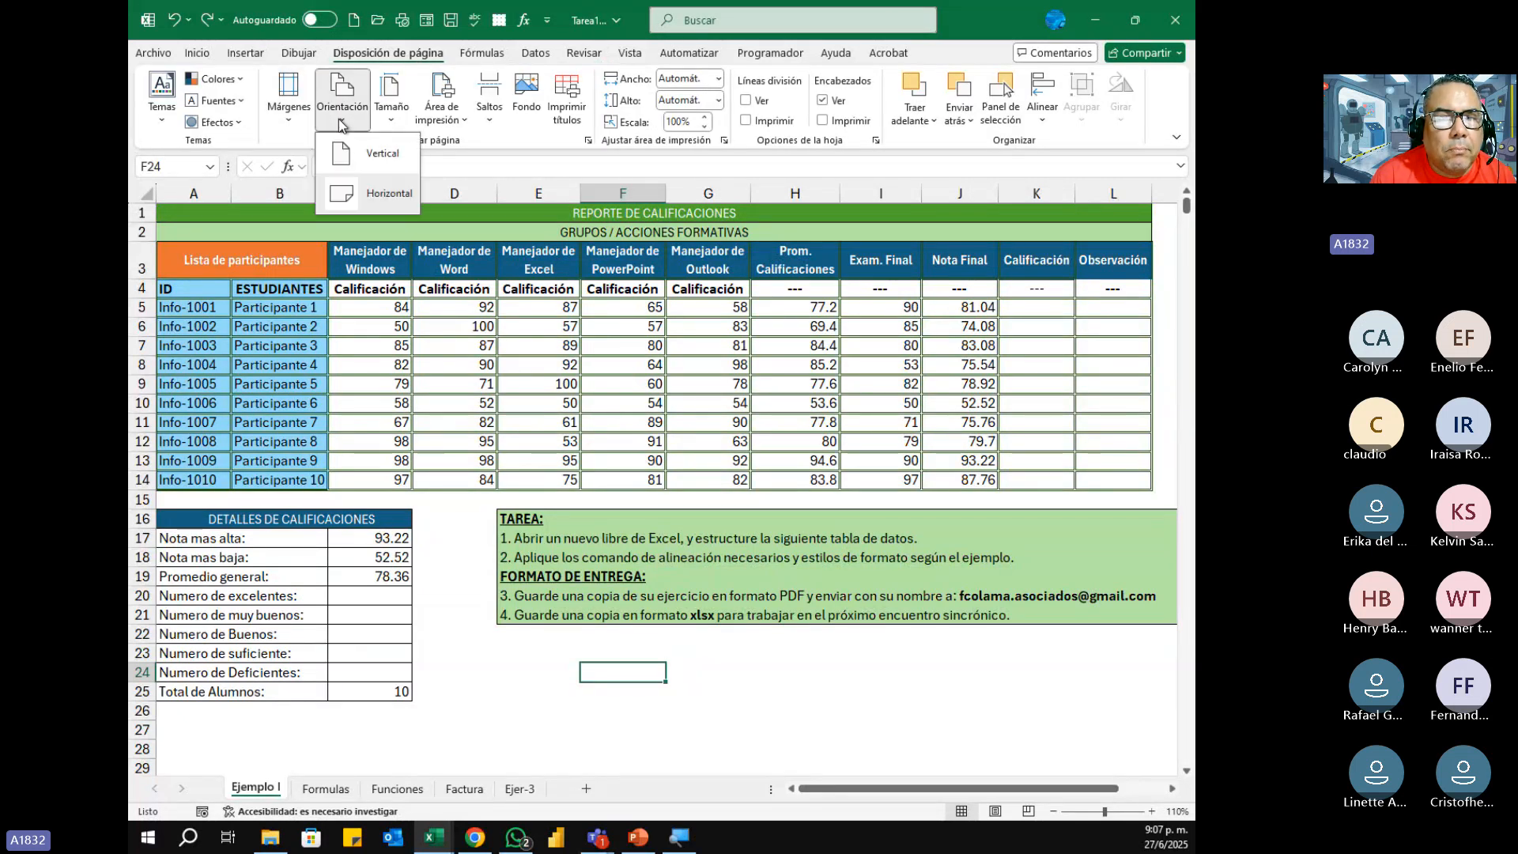
click(383, 183)
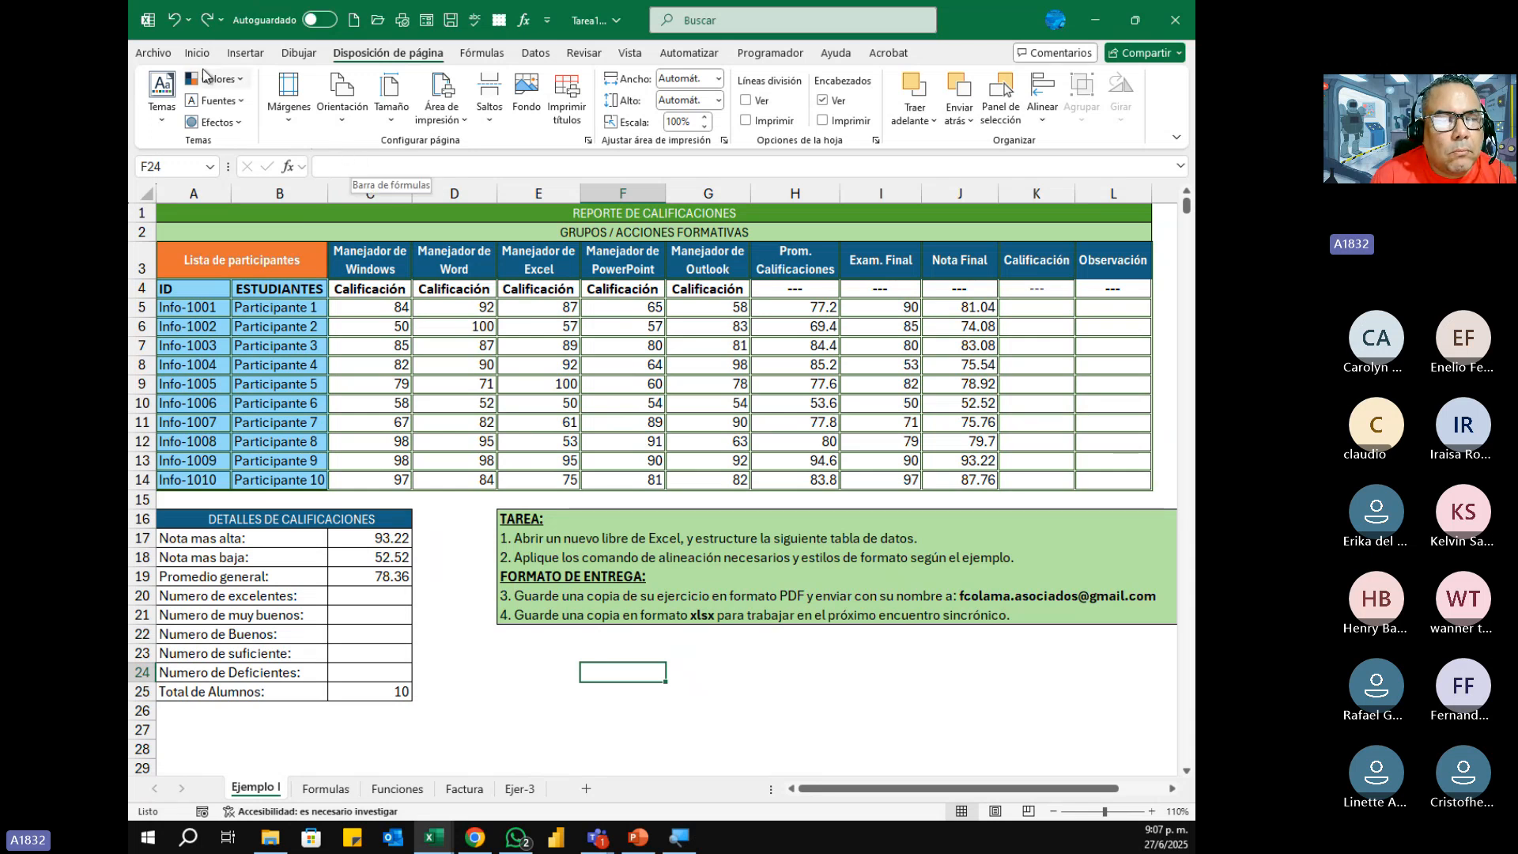
Step: Export the Ejemplo I sheet as a PDF document named Tarea1.pdf in the Escritorio folder
click(153, 52)
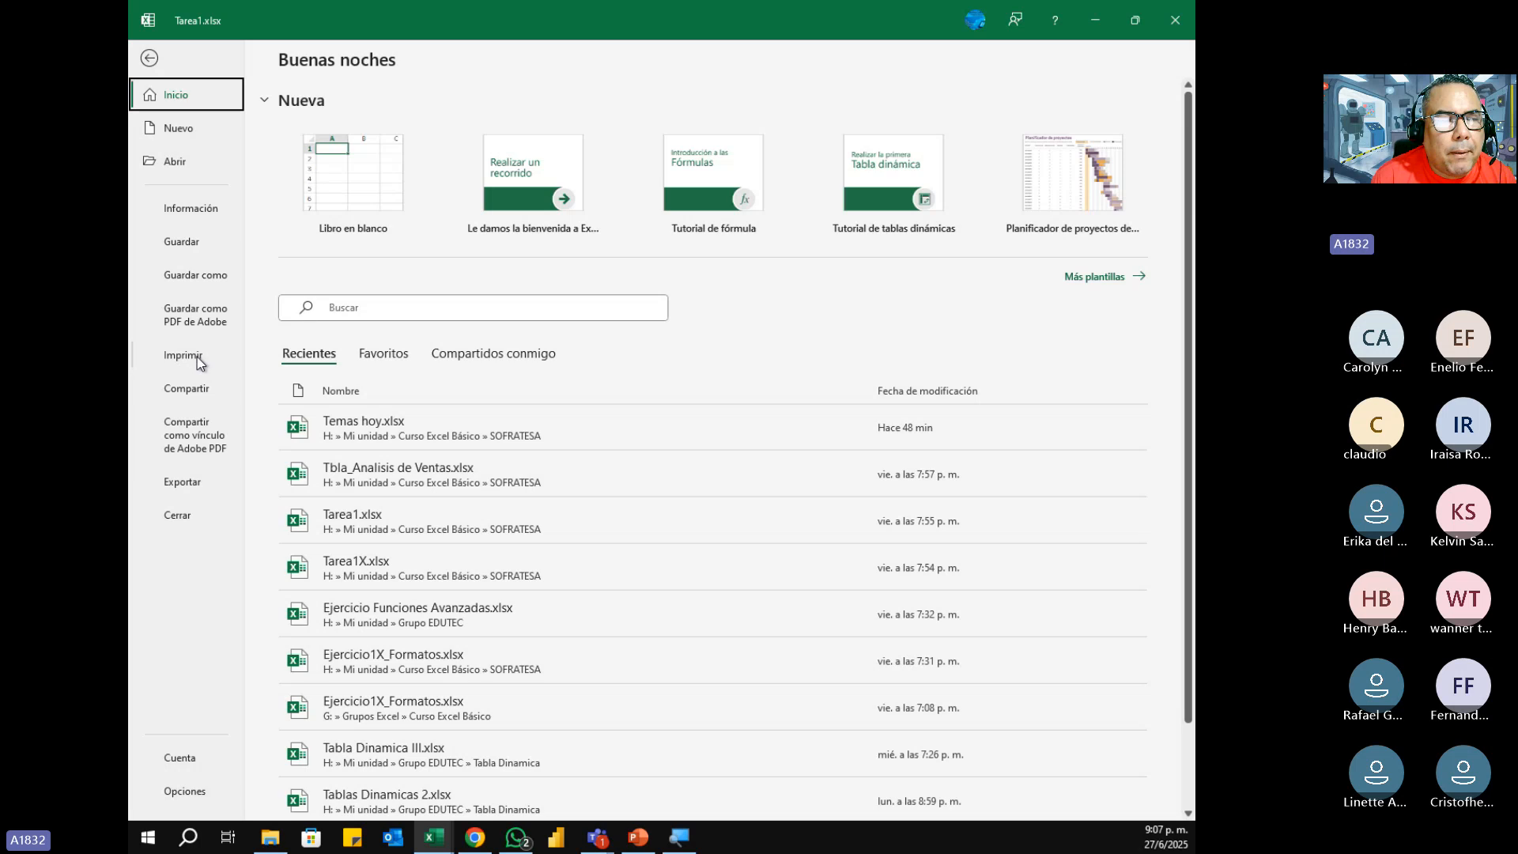
click(185, 485)
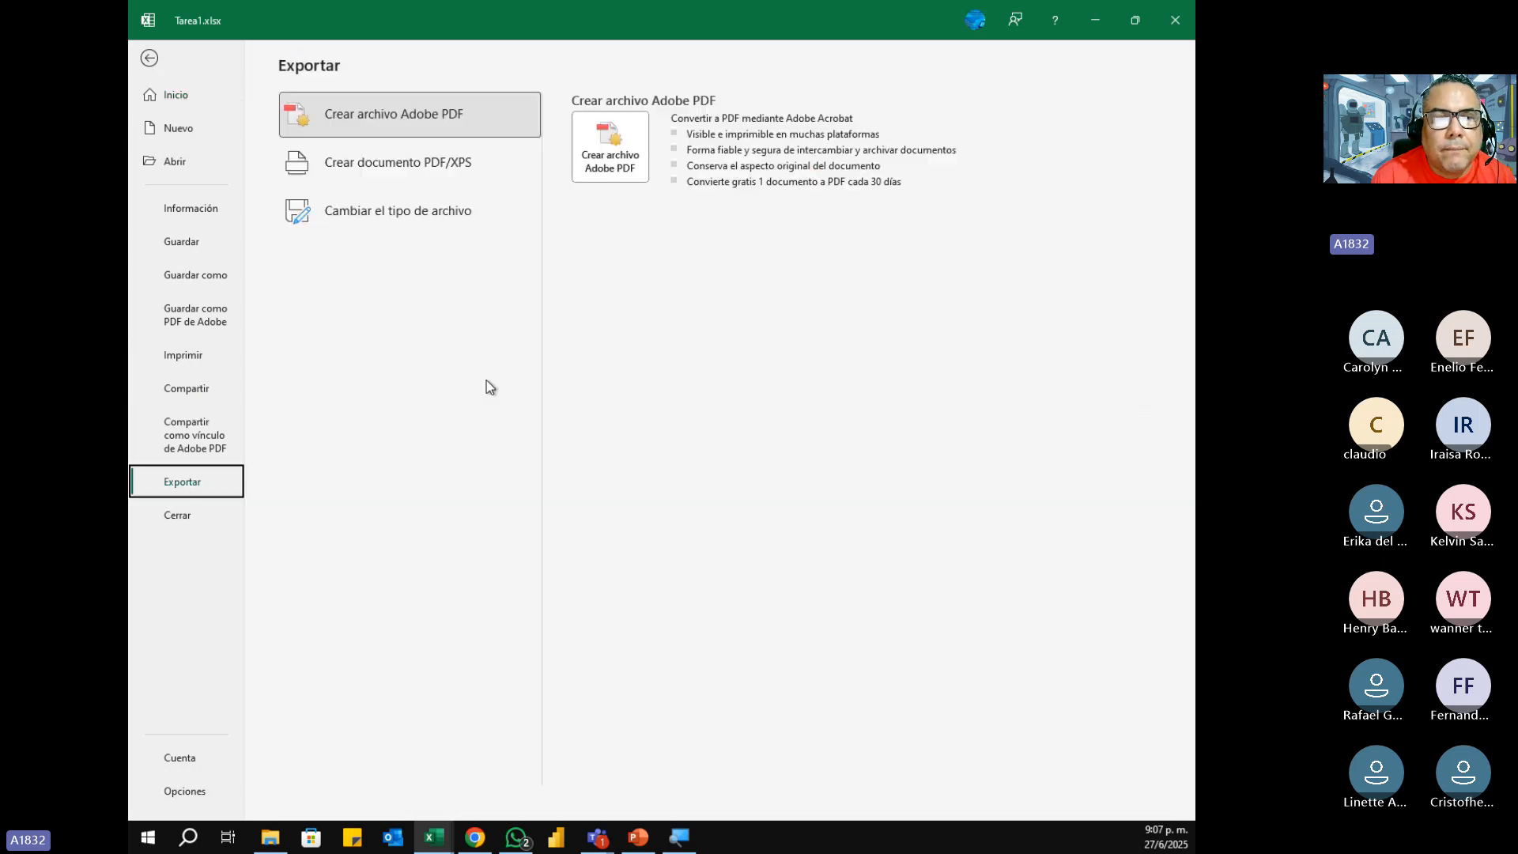
click(430, 167)
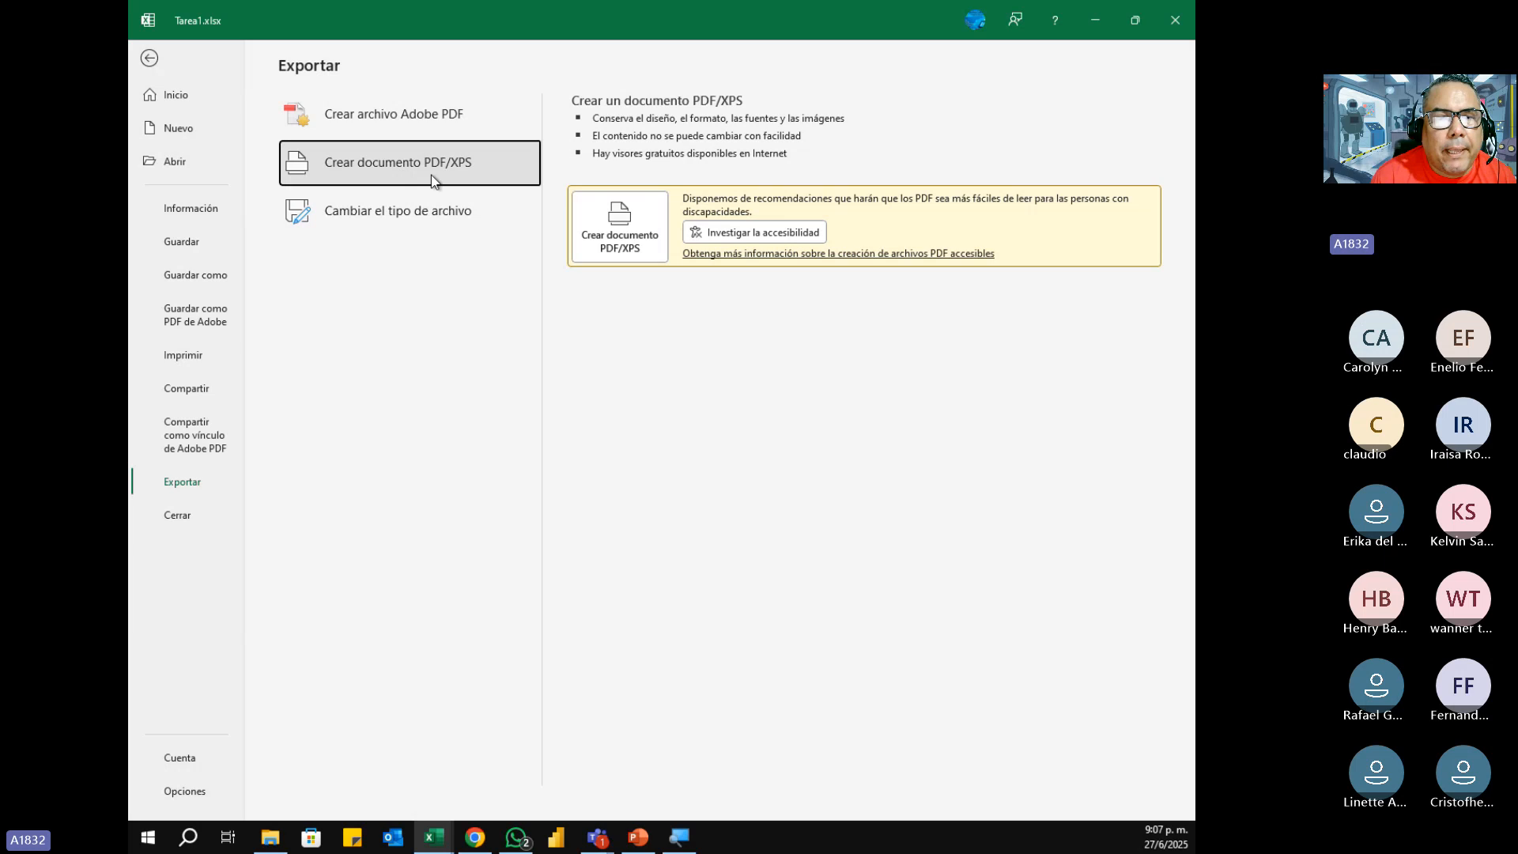
click(635, 228)
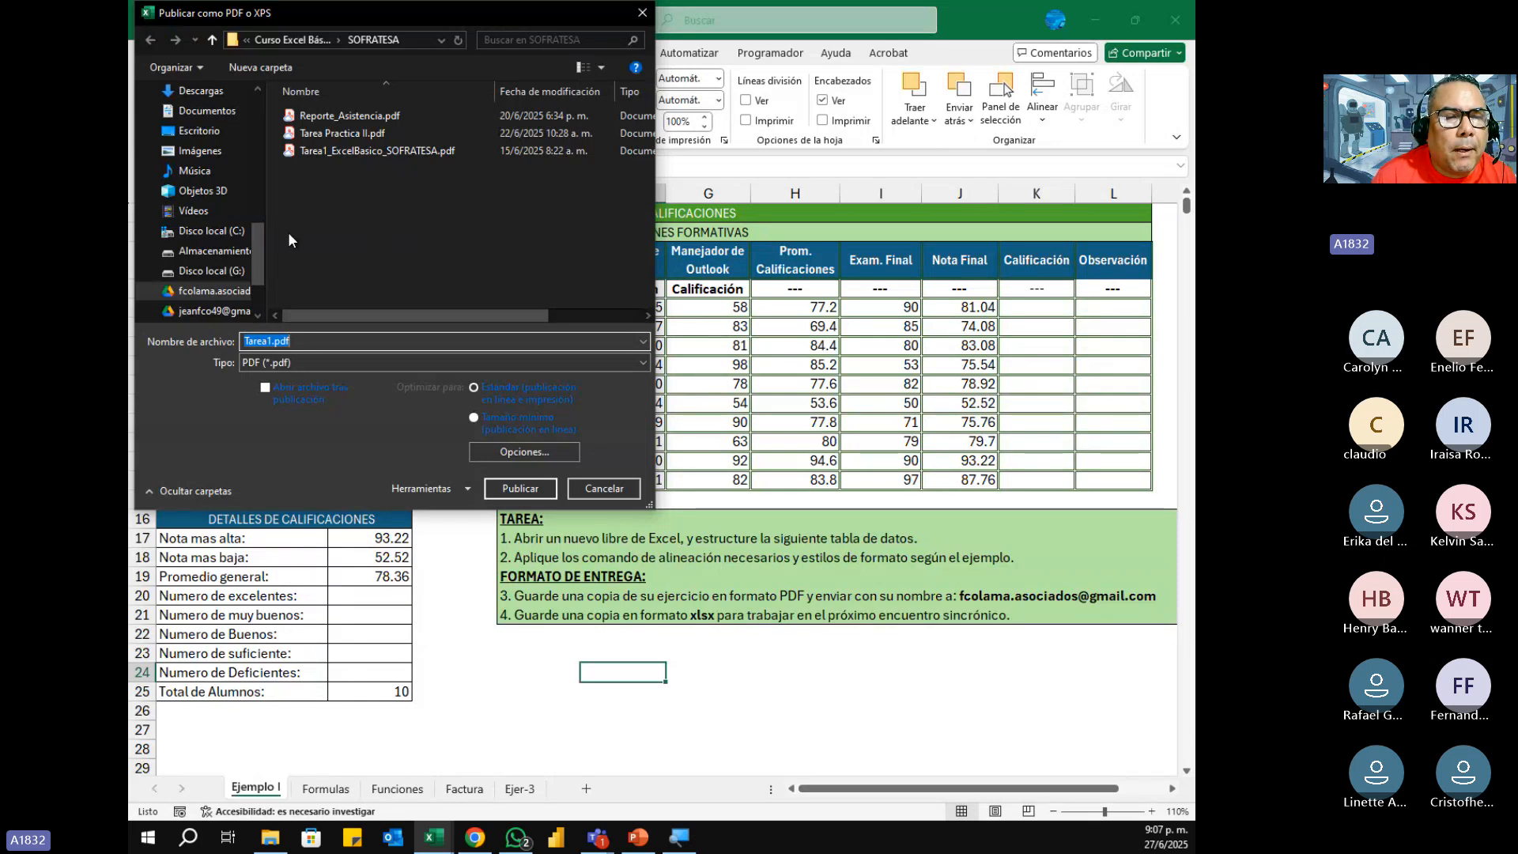
drag(257, 281, 253, 112)
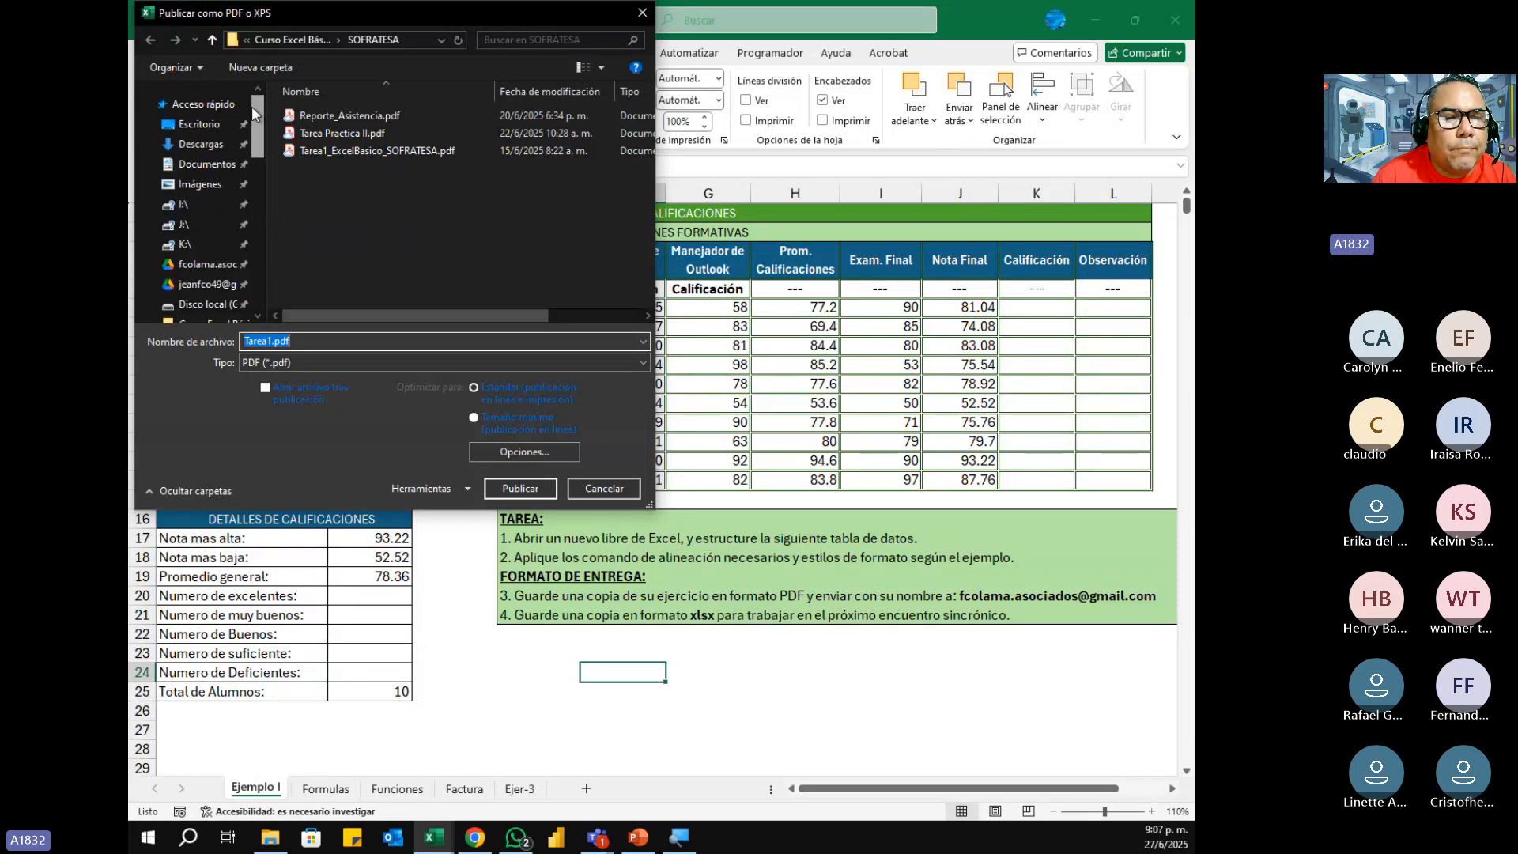
click(198, 125)
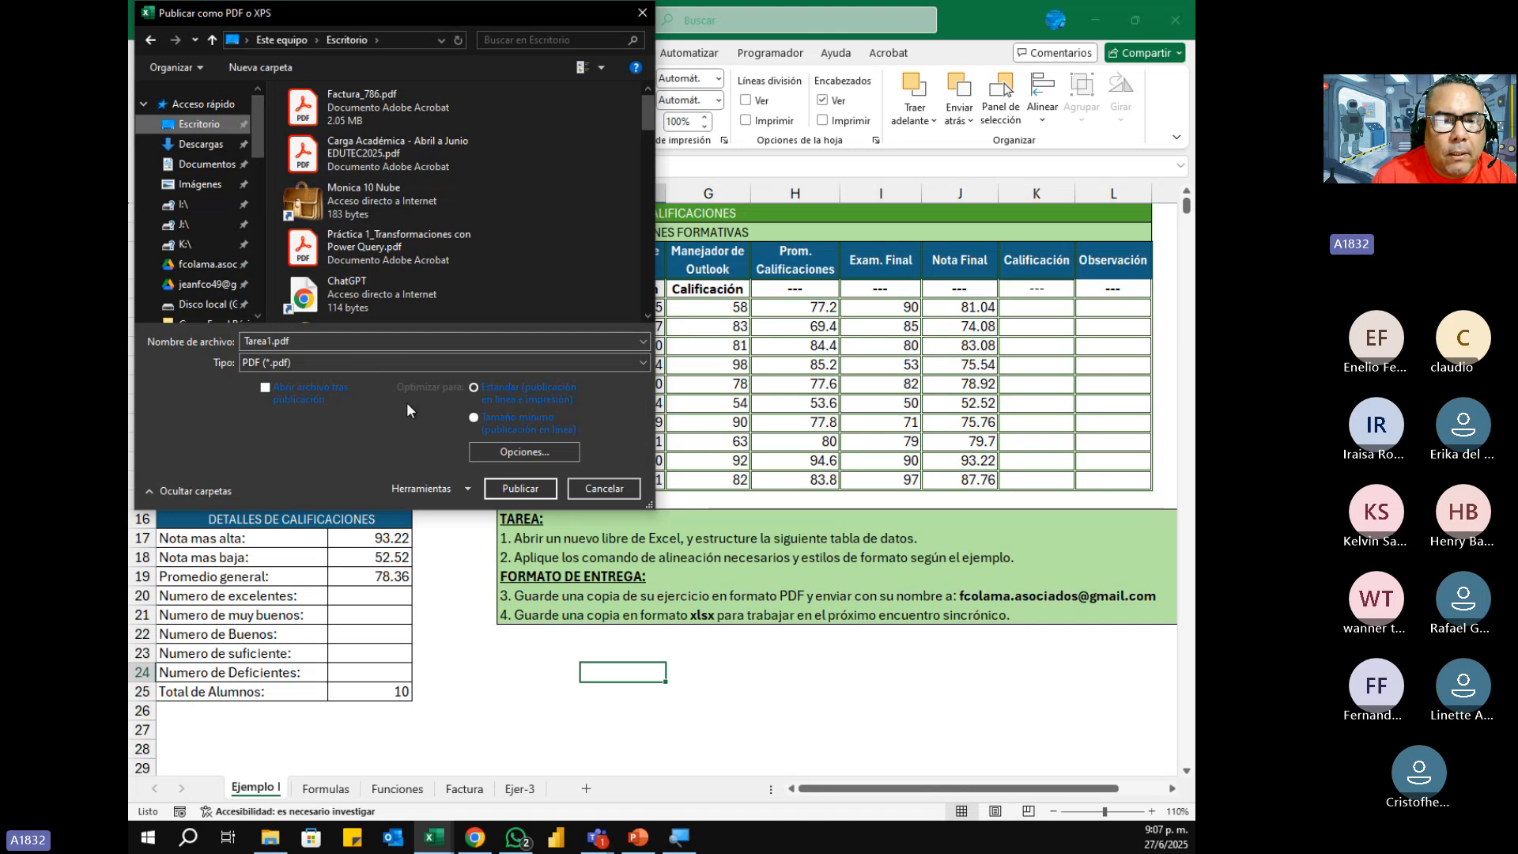
click(518, 489)
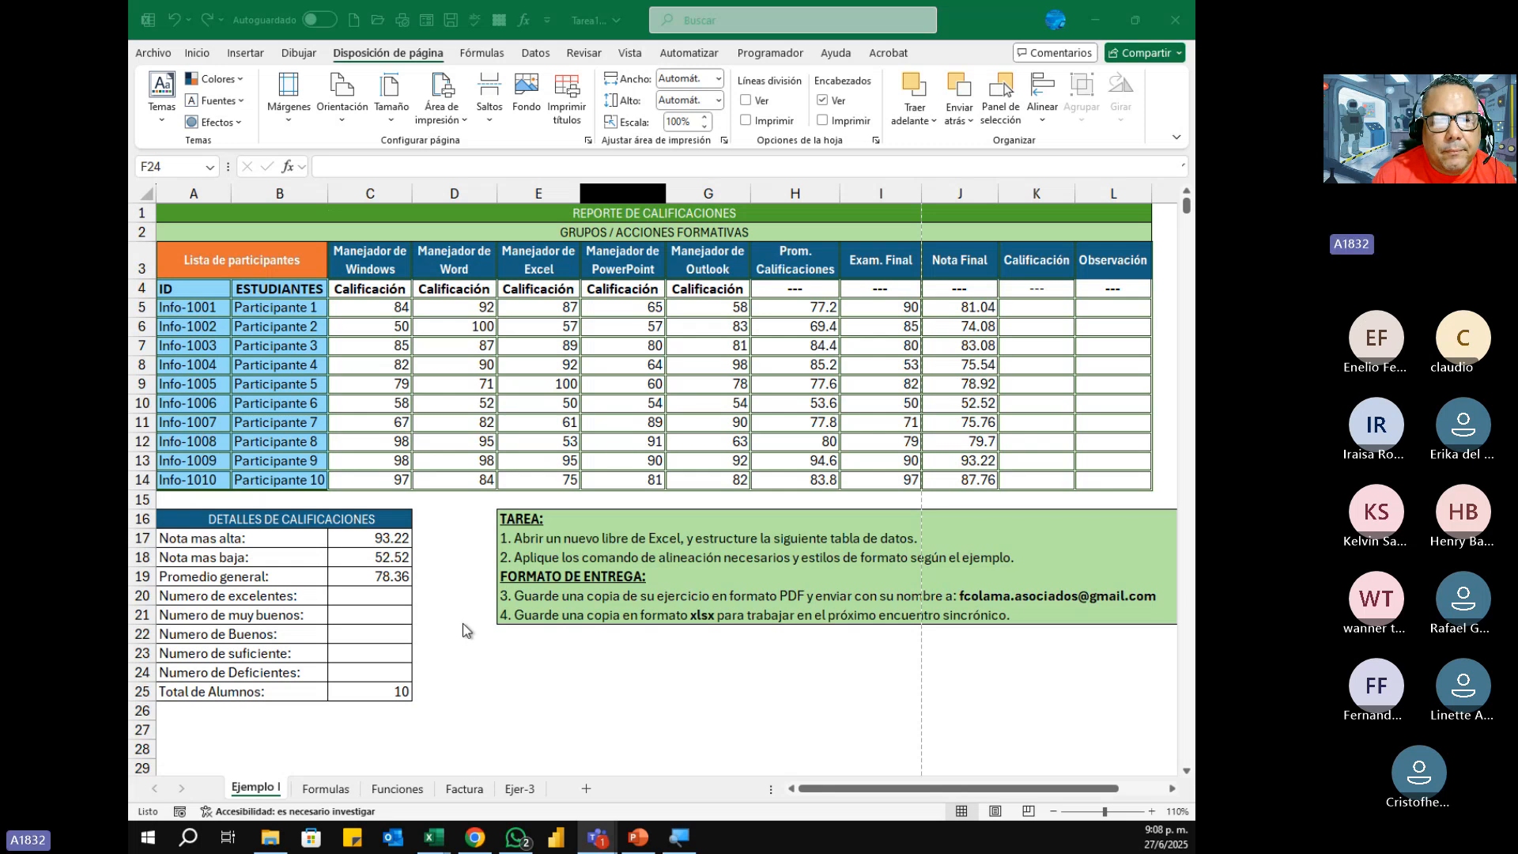
Step: Open Tarea1.pdf from the desktop in Adobe Acrobat and examine how the grade report is laid out across its pages
click(1095, 19)
click(1094, 17)
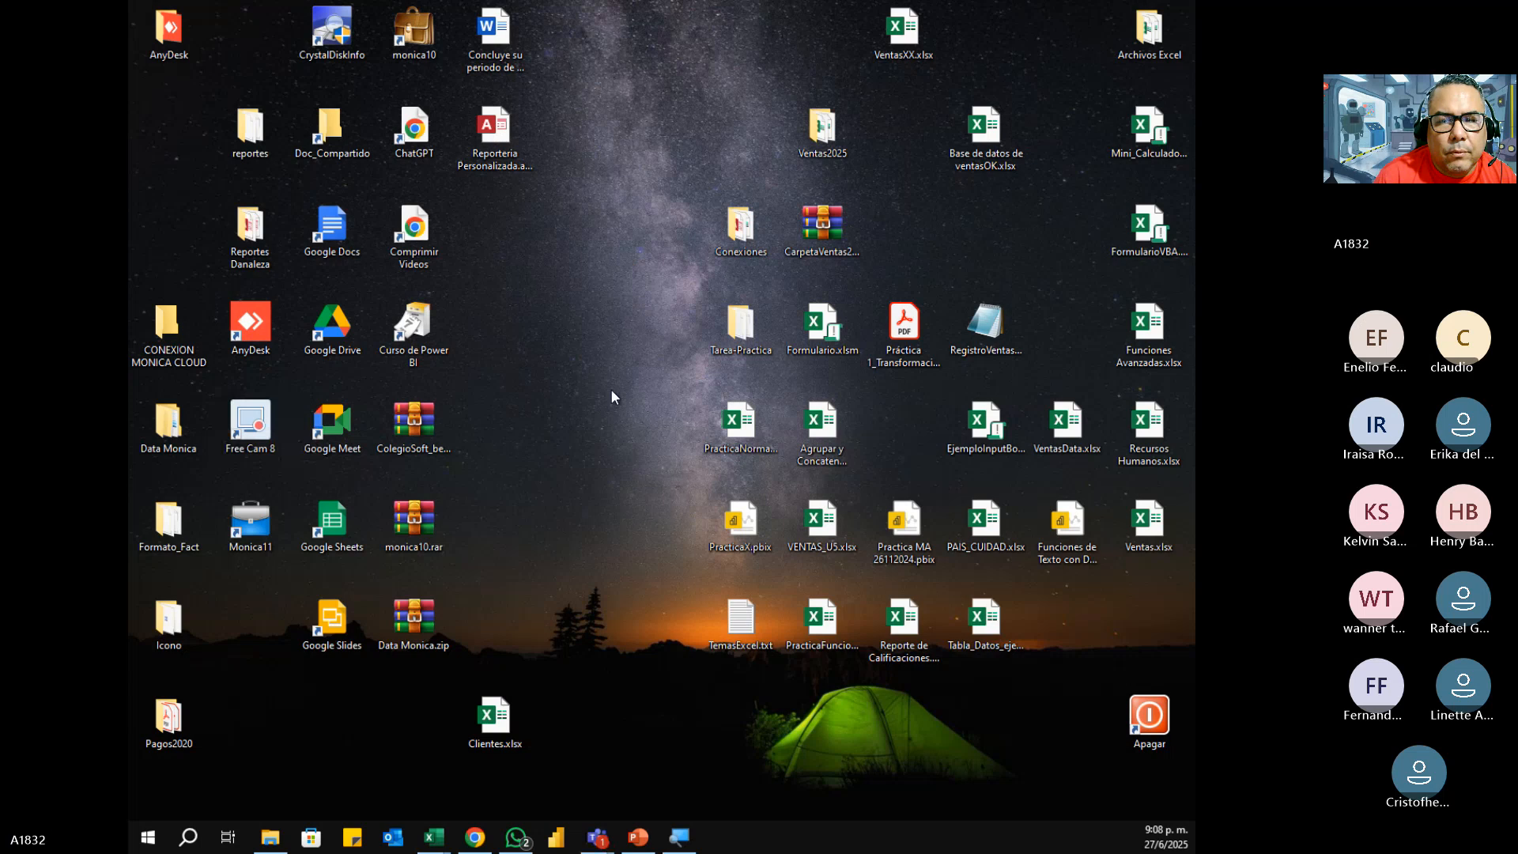
key(ctrl+v)
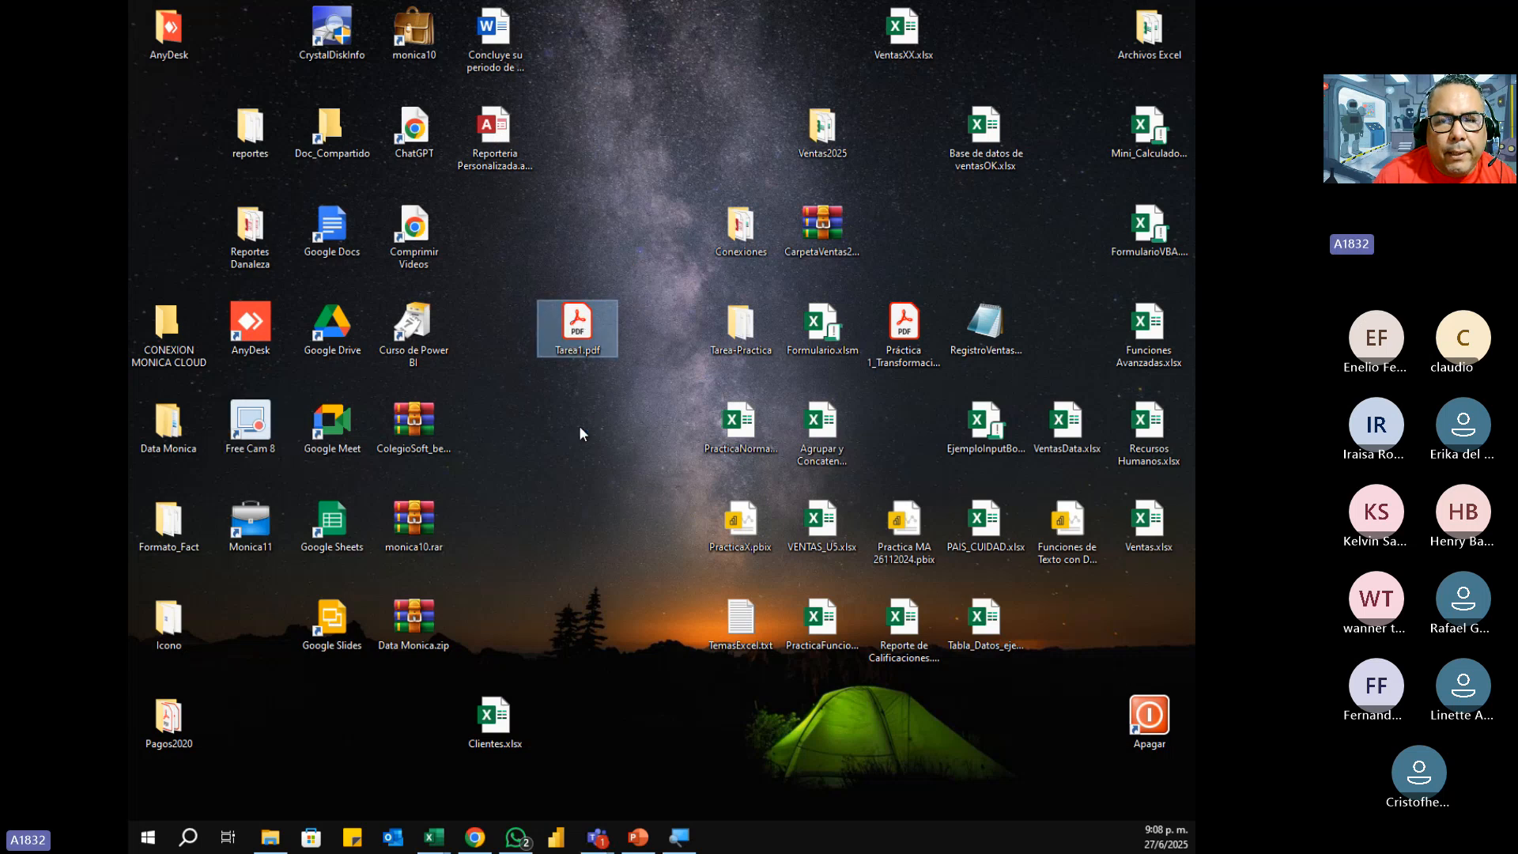
key(alt+Tab)
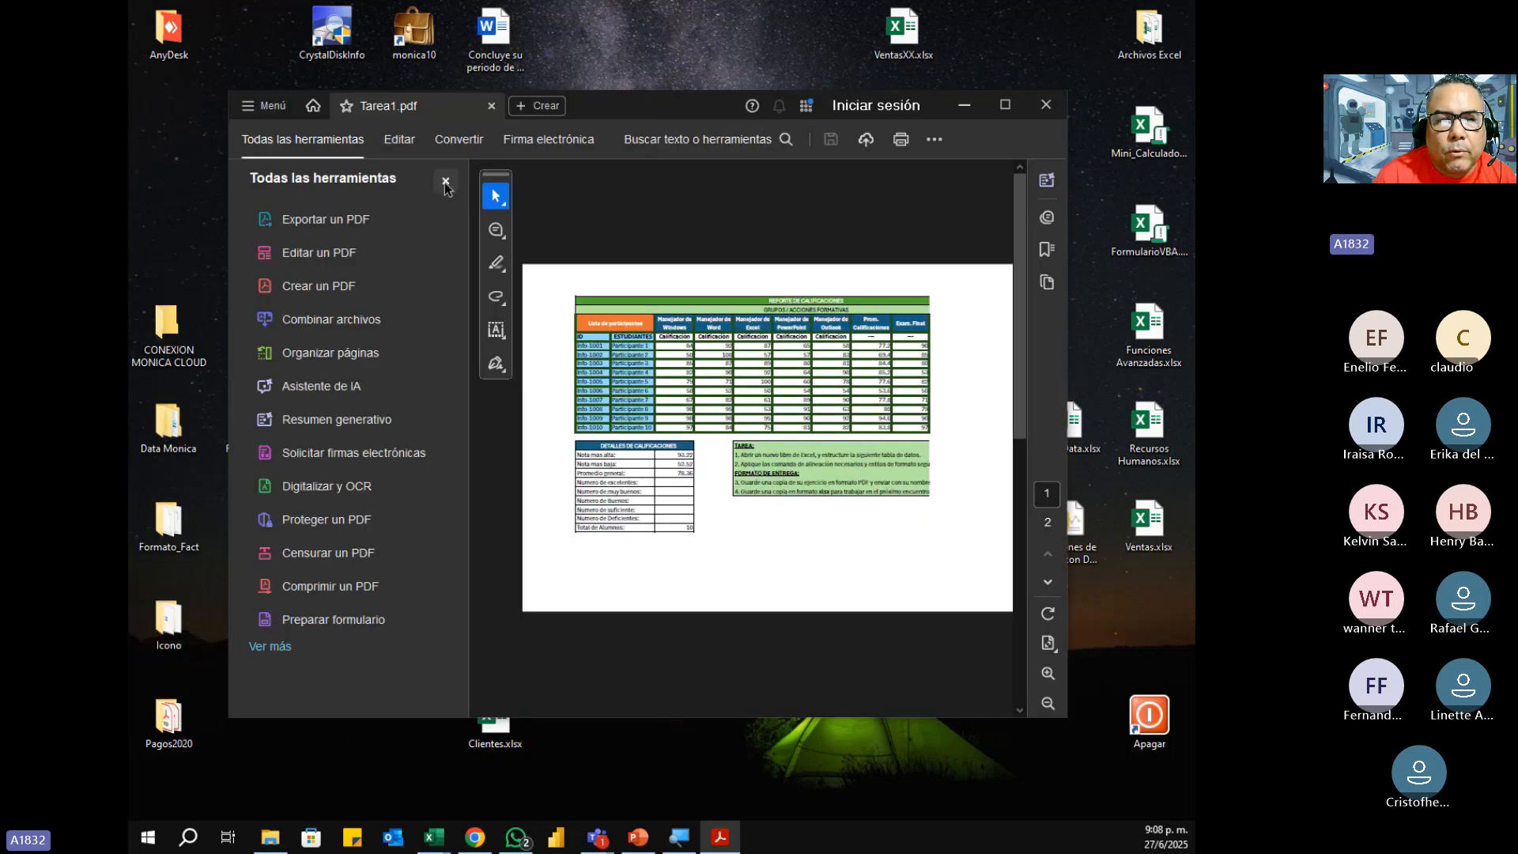
click(446, 183)
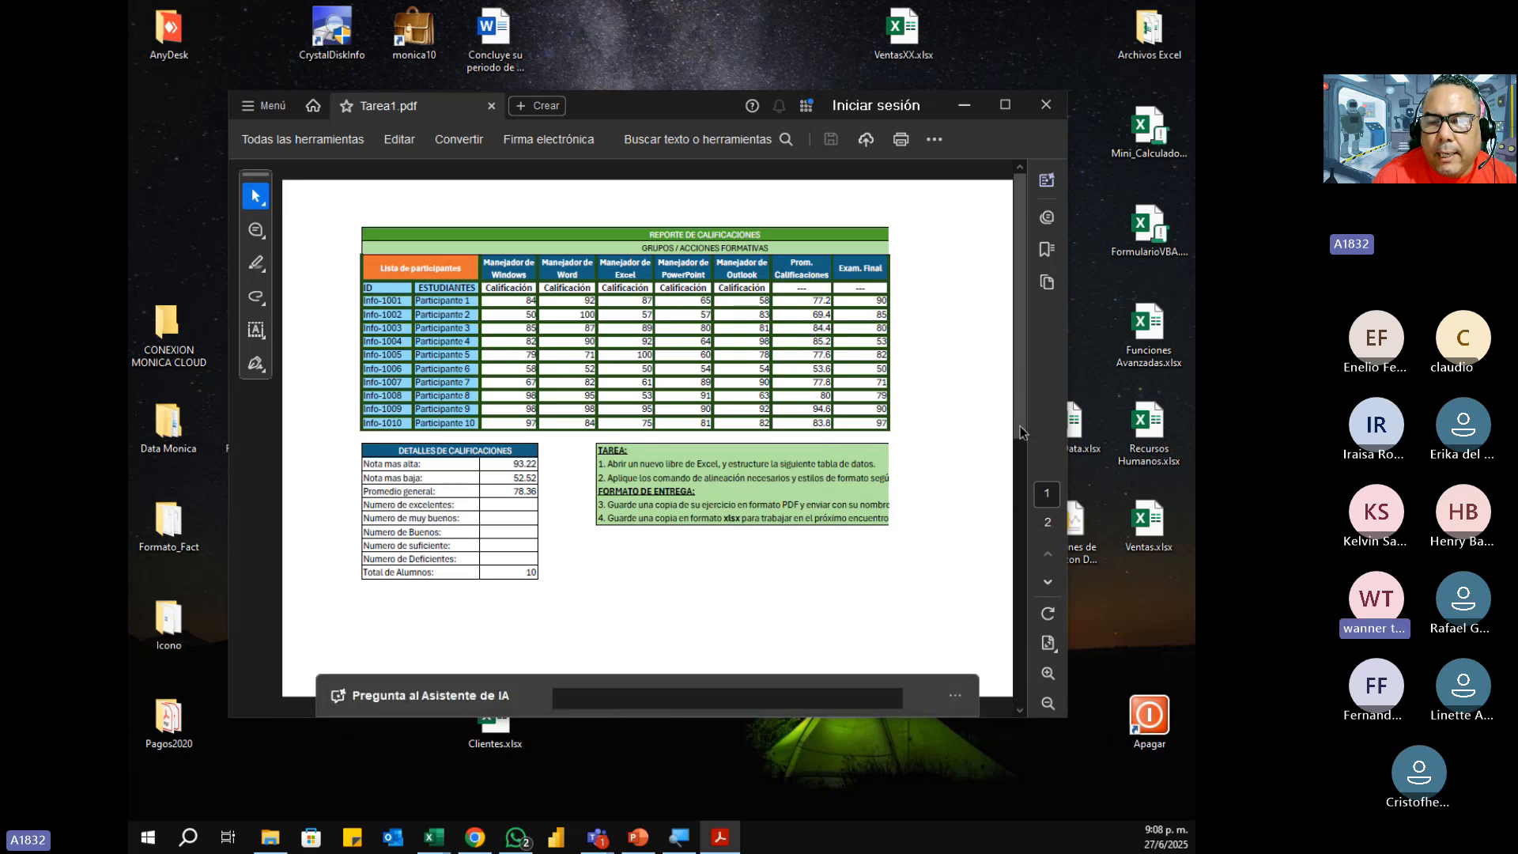
click(1019, 710)
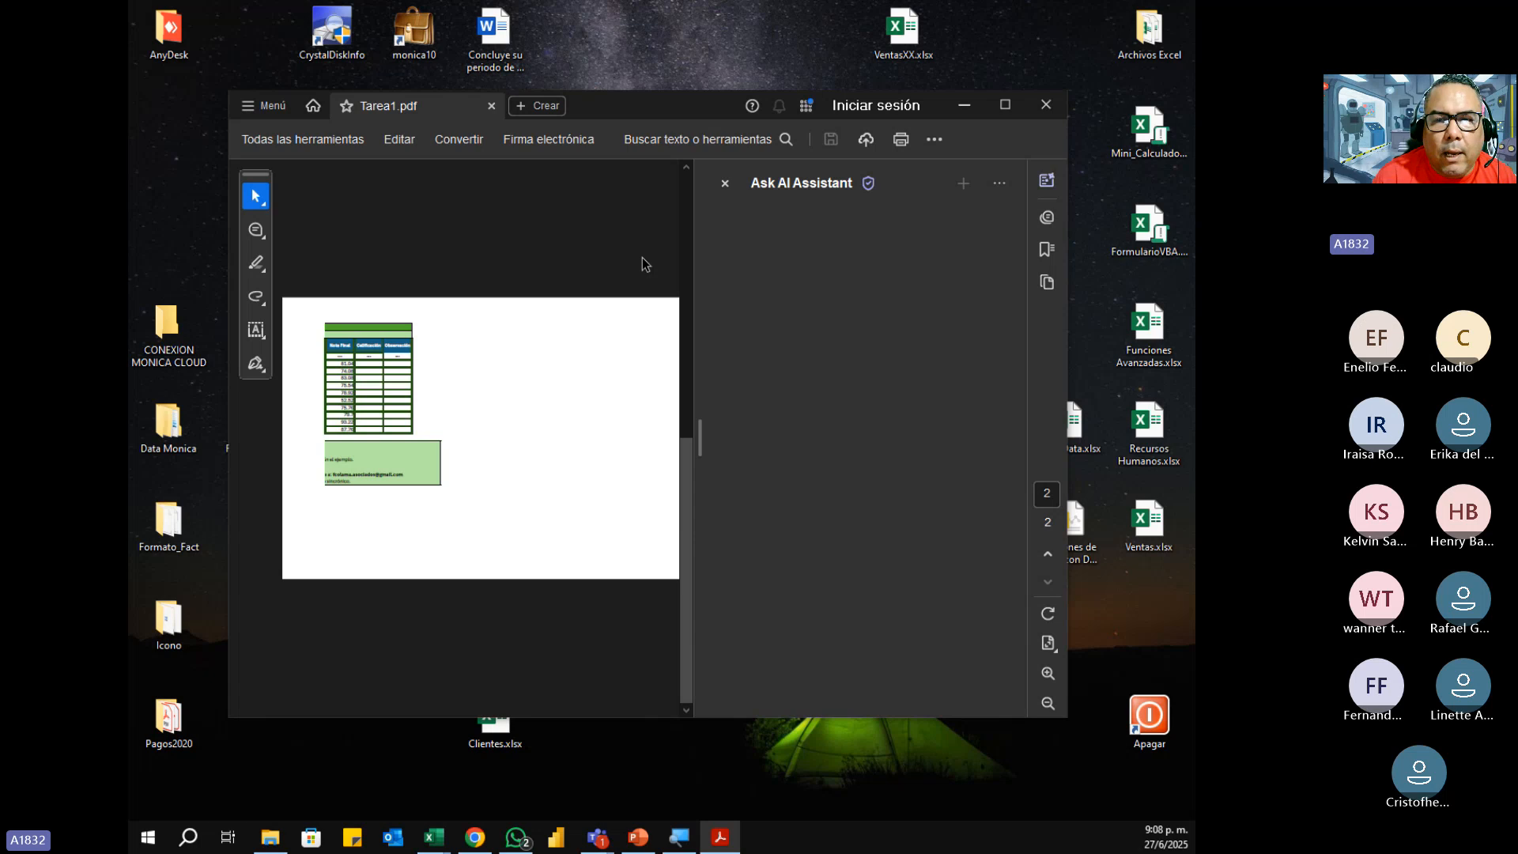
click(724, 186)
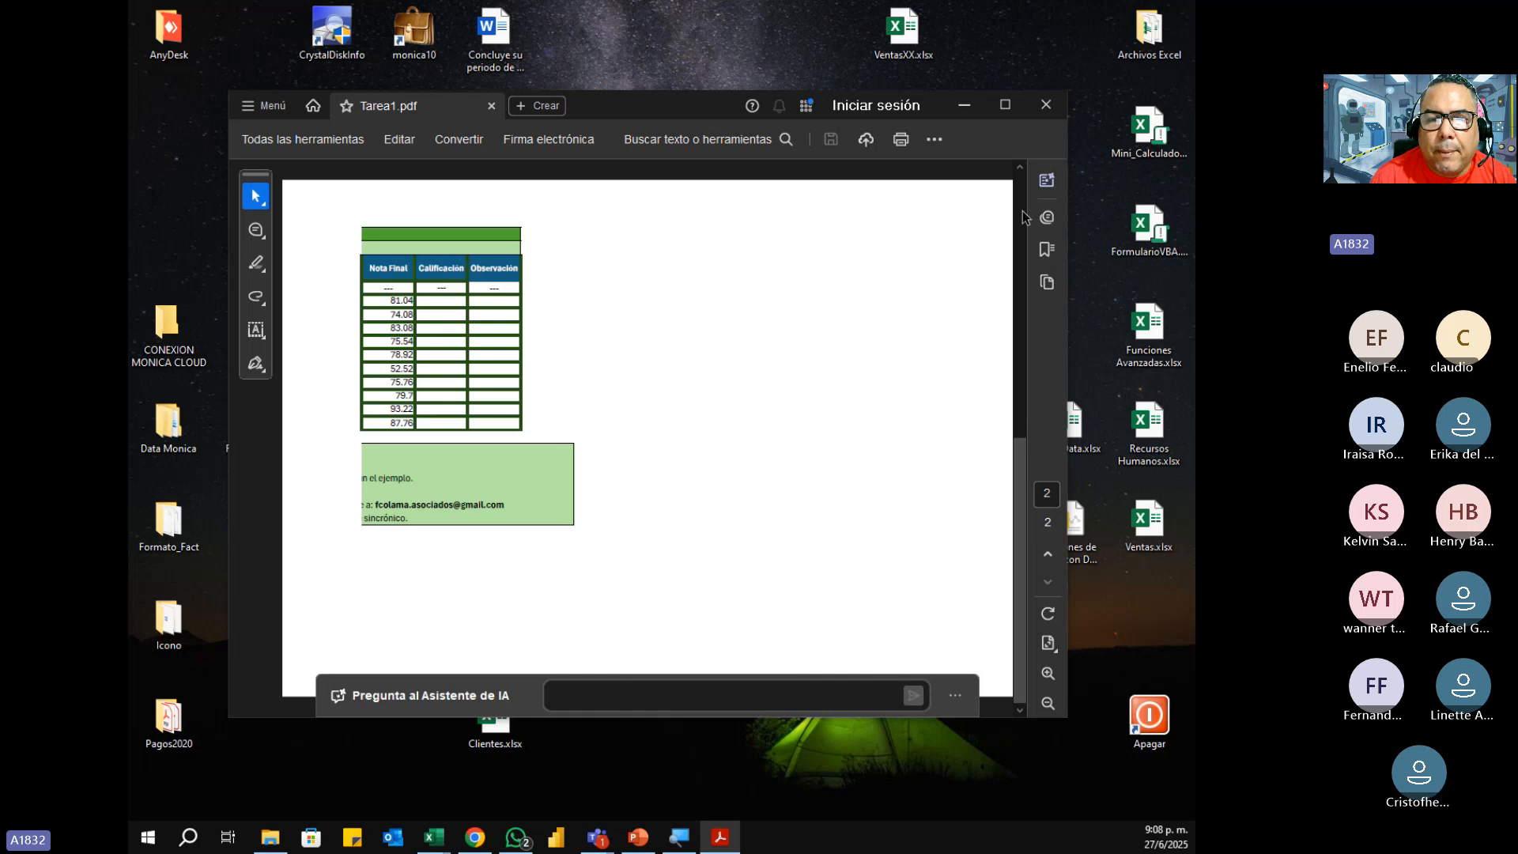
scroll(988, 607, up, 3)
scroll(858, 609, down, 3)
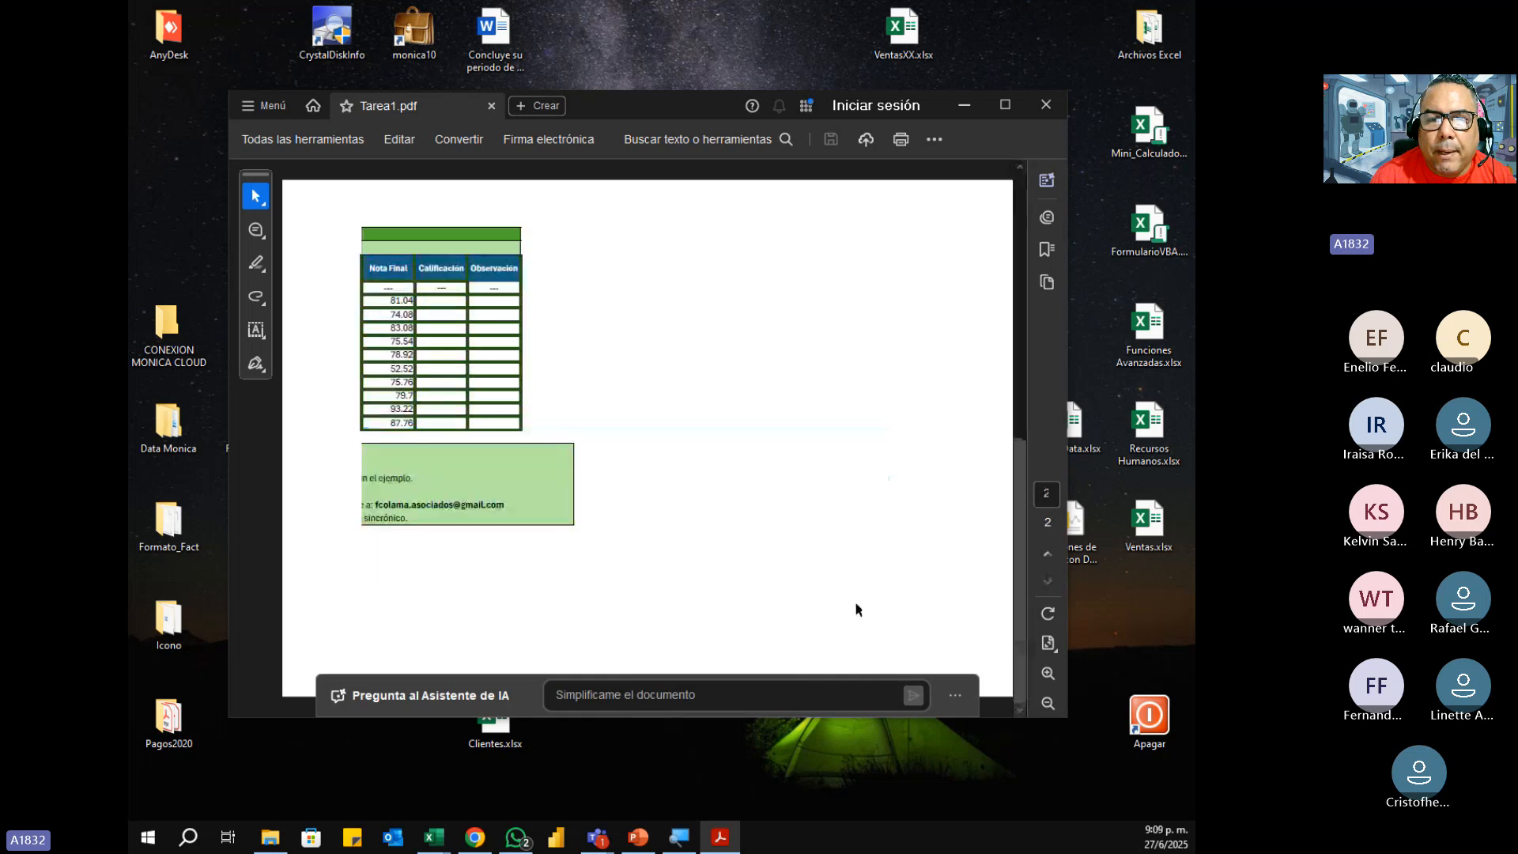
click(1018, 168)
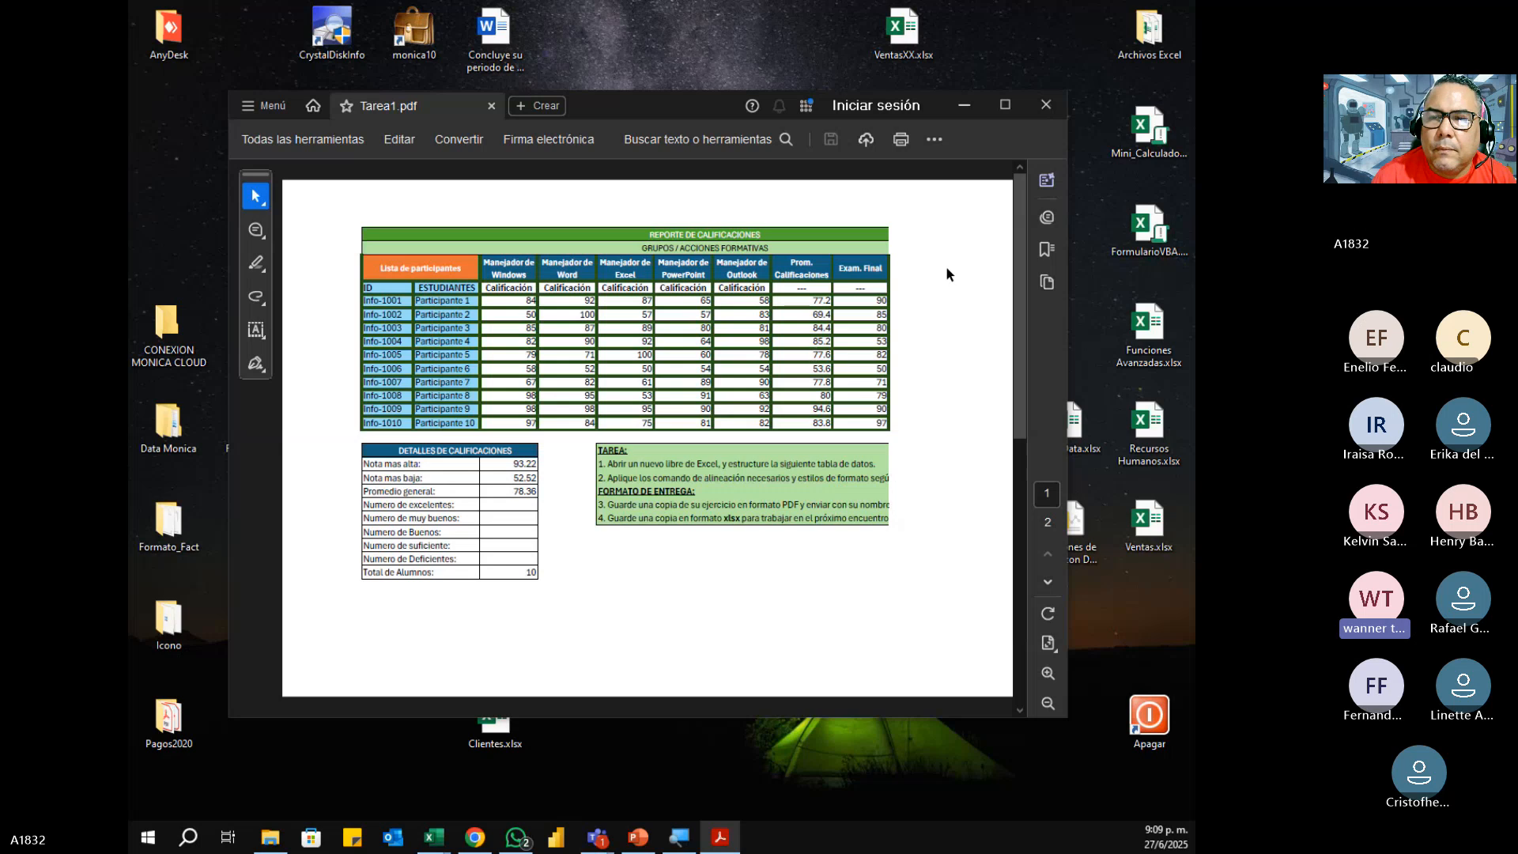
Step: Close Tarea1.pdf and delete the file from the desktop
click(1046, 105)
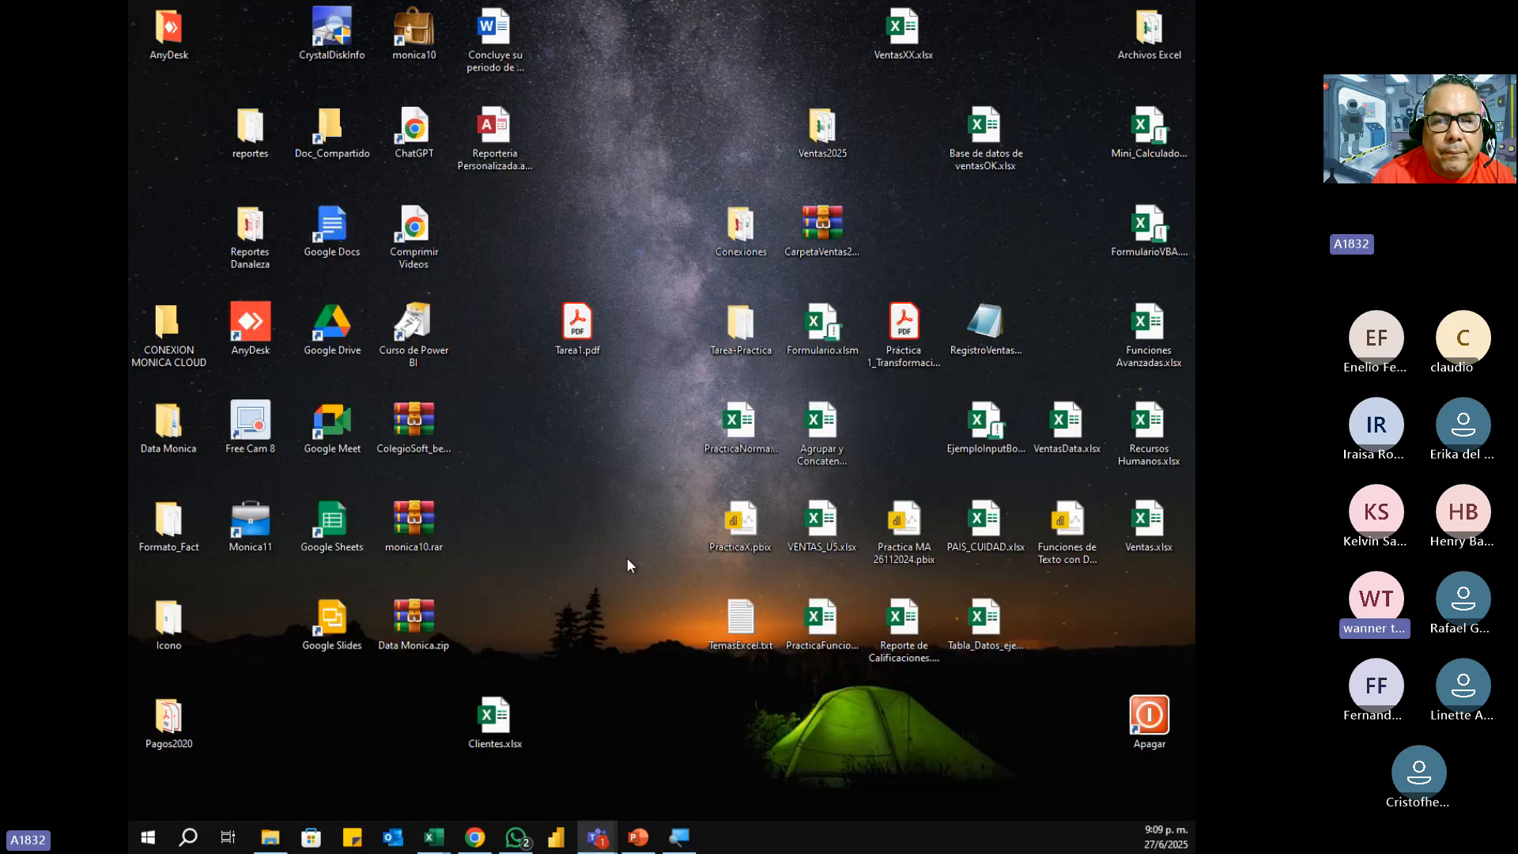
key(Delete)
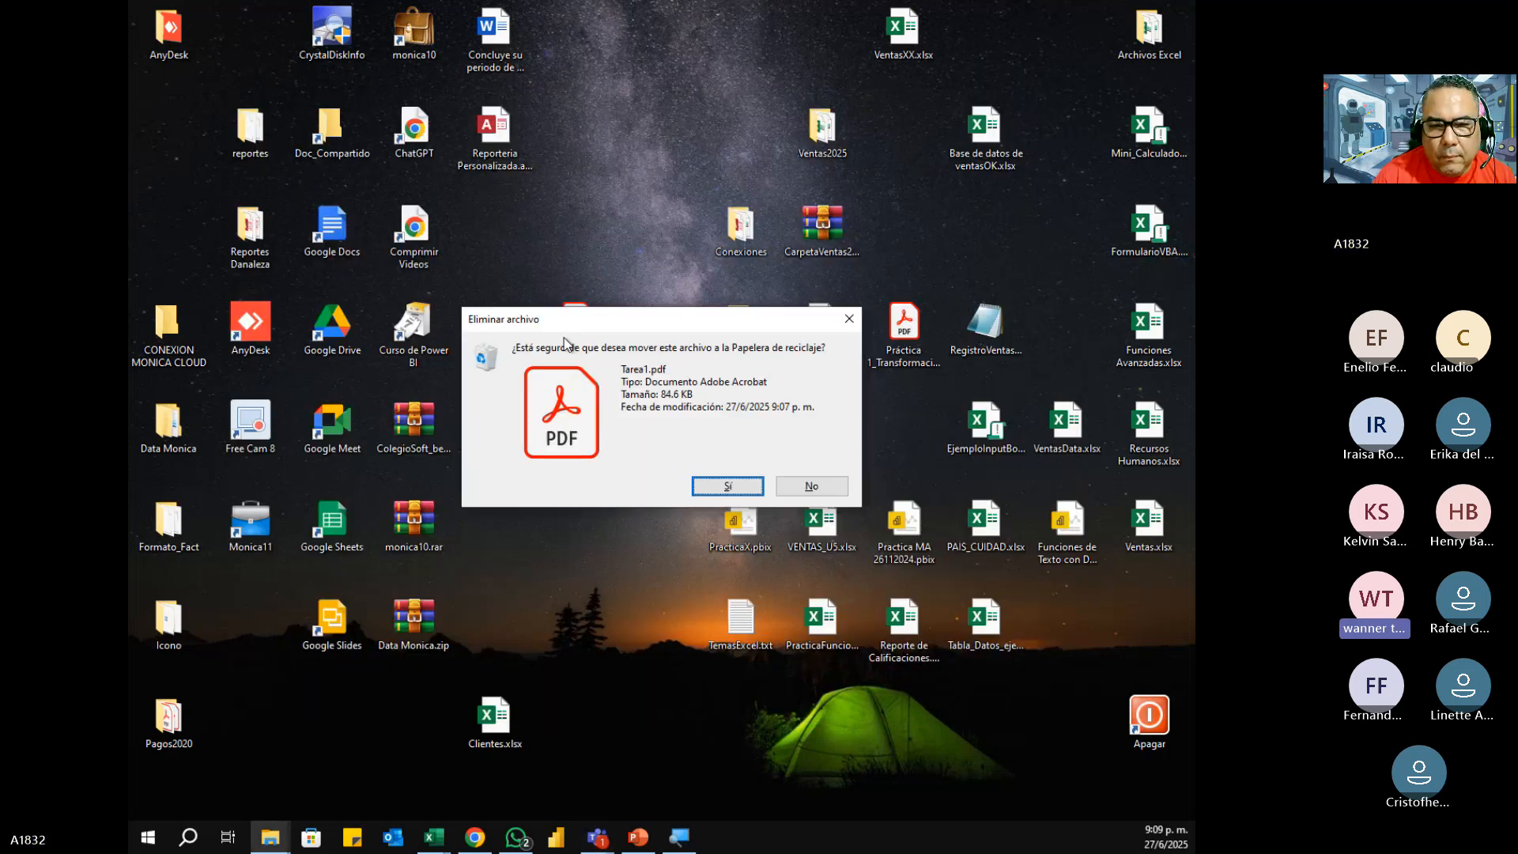
click(727, 486)
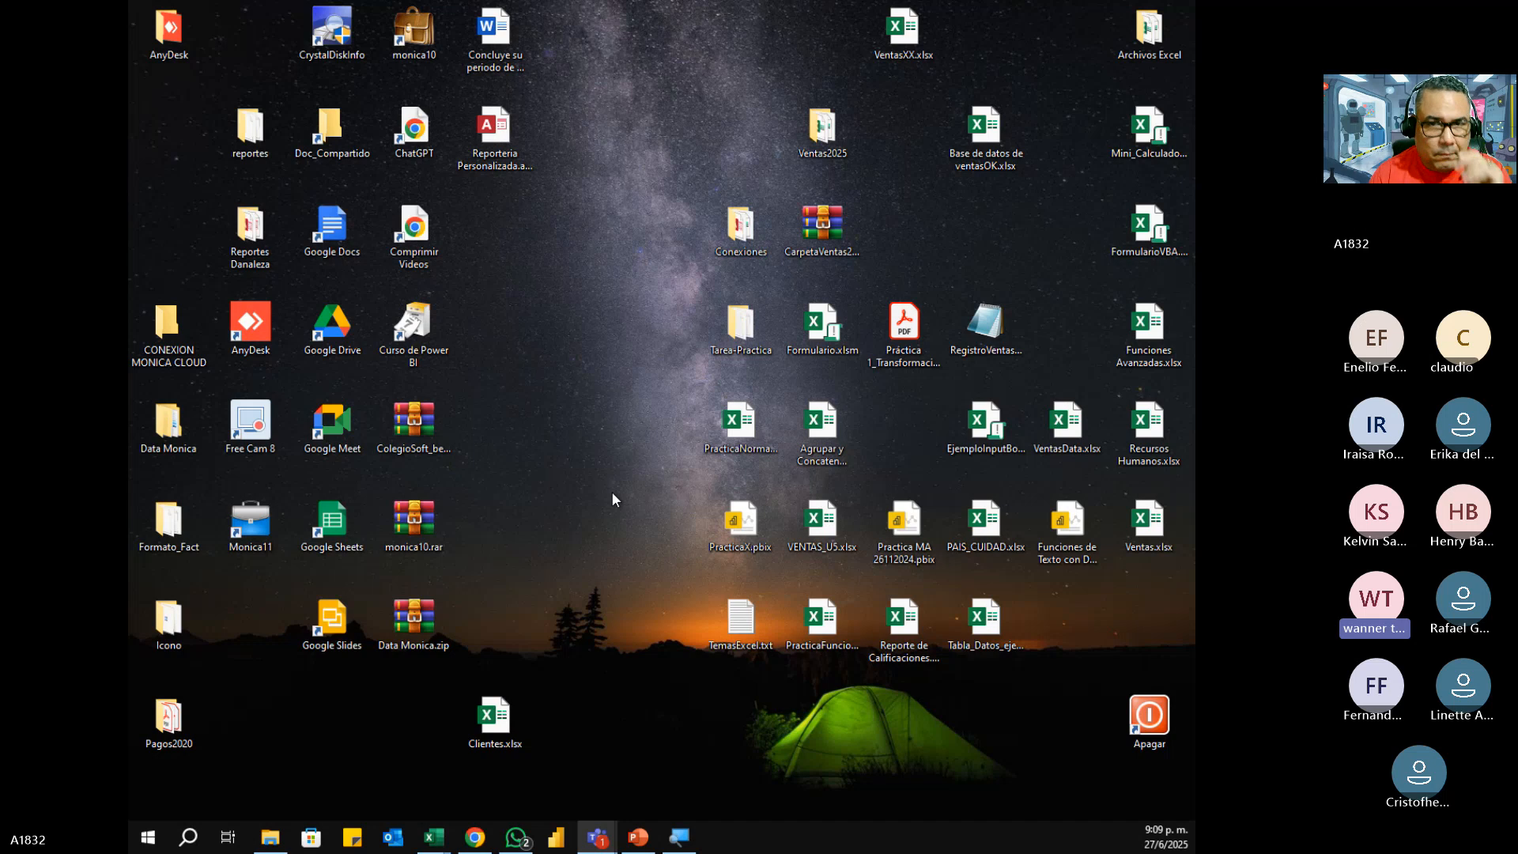
Step: Switch to the Tbla_Analisis de Ventas workbook in Excel and enter =PROMEDIO(Tabla1[Cantidad]) in E12
click(725, 25)
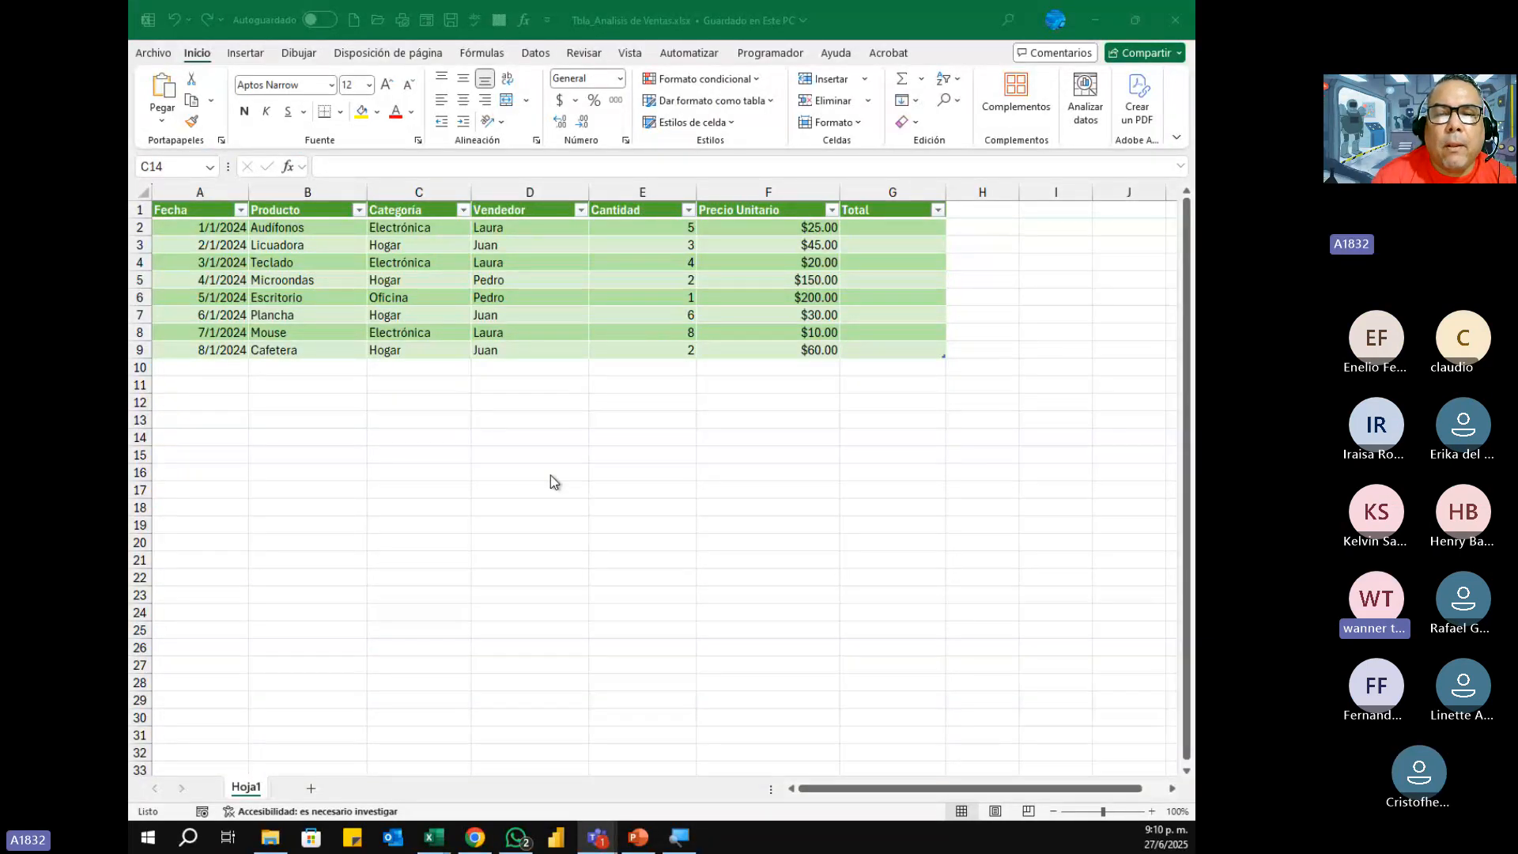
click(635, 401)
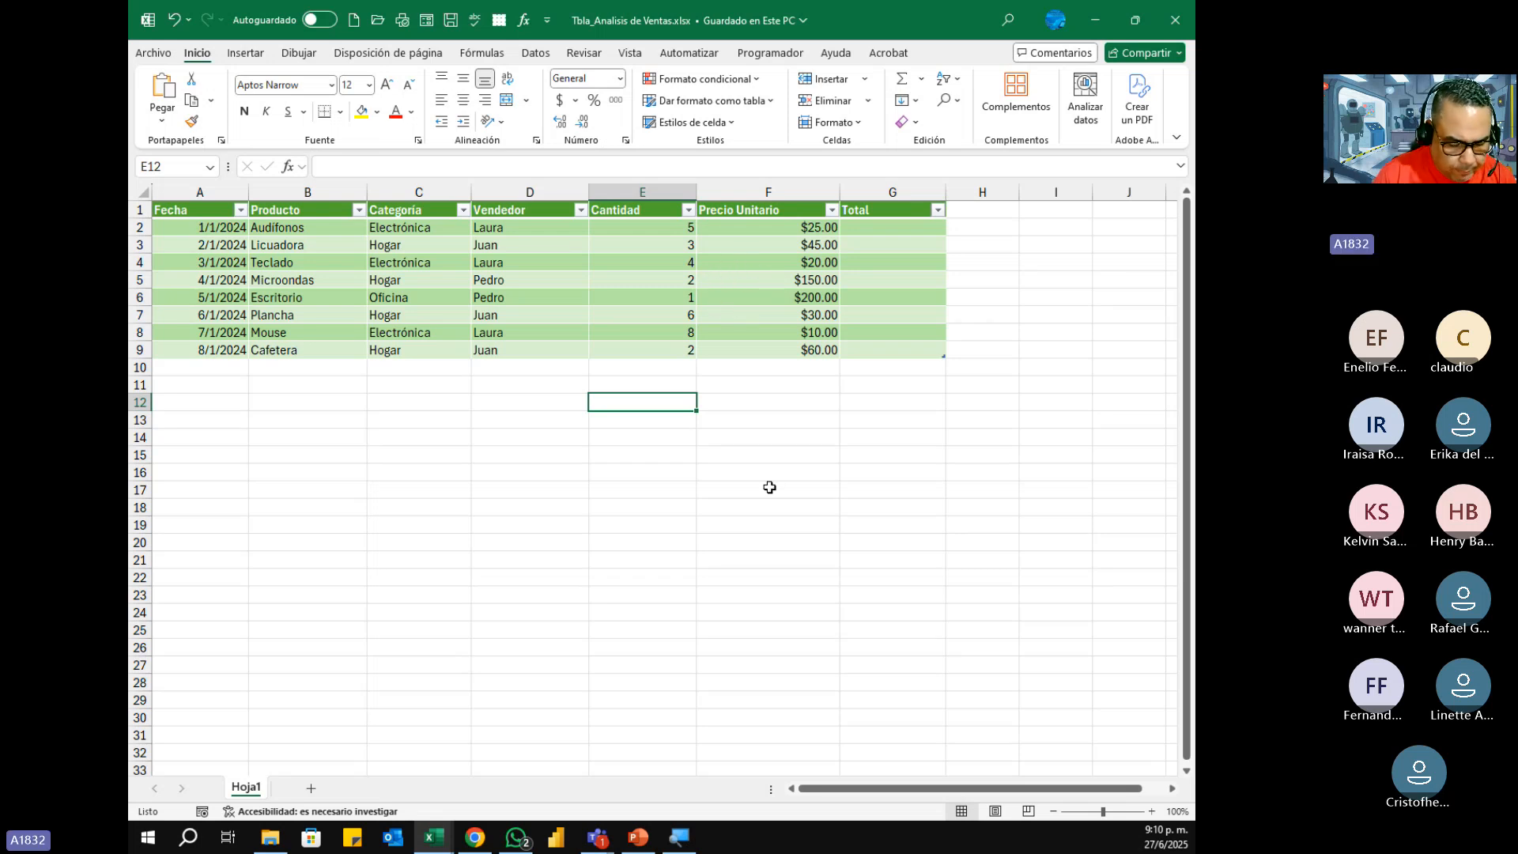
text(=)
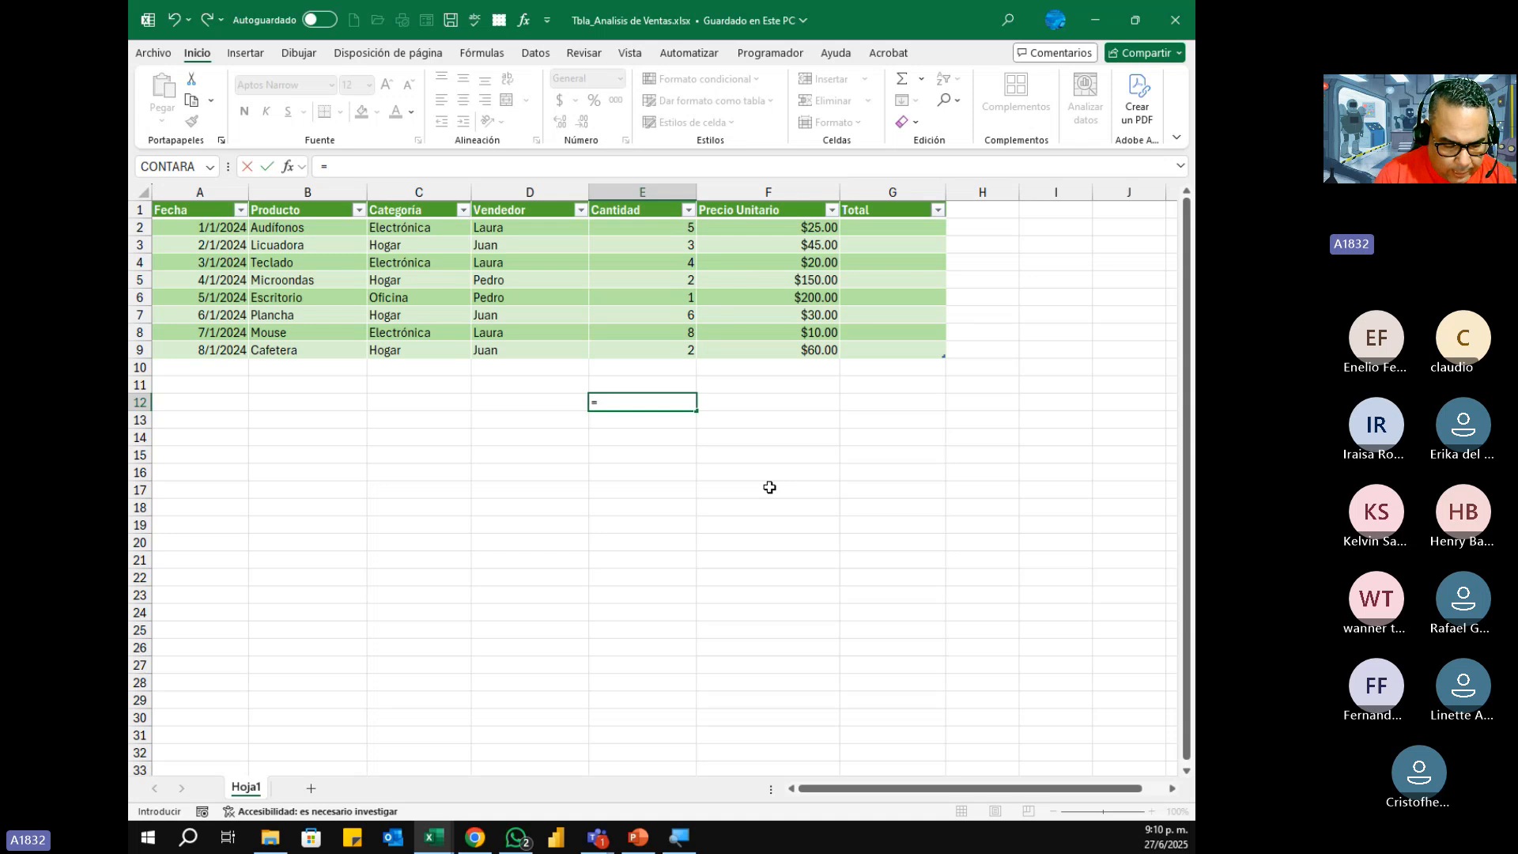
text(promedio)
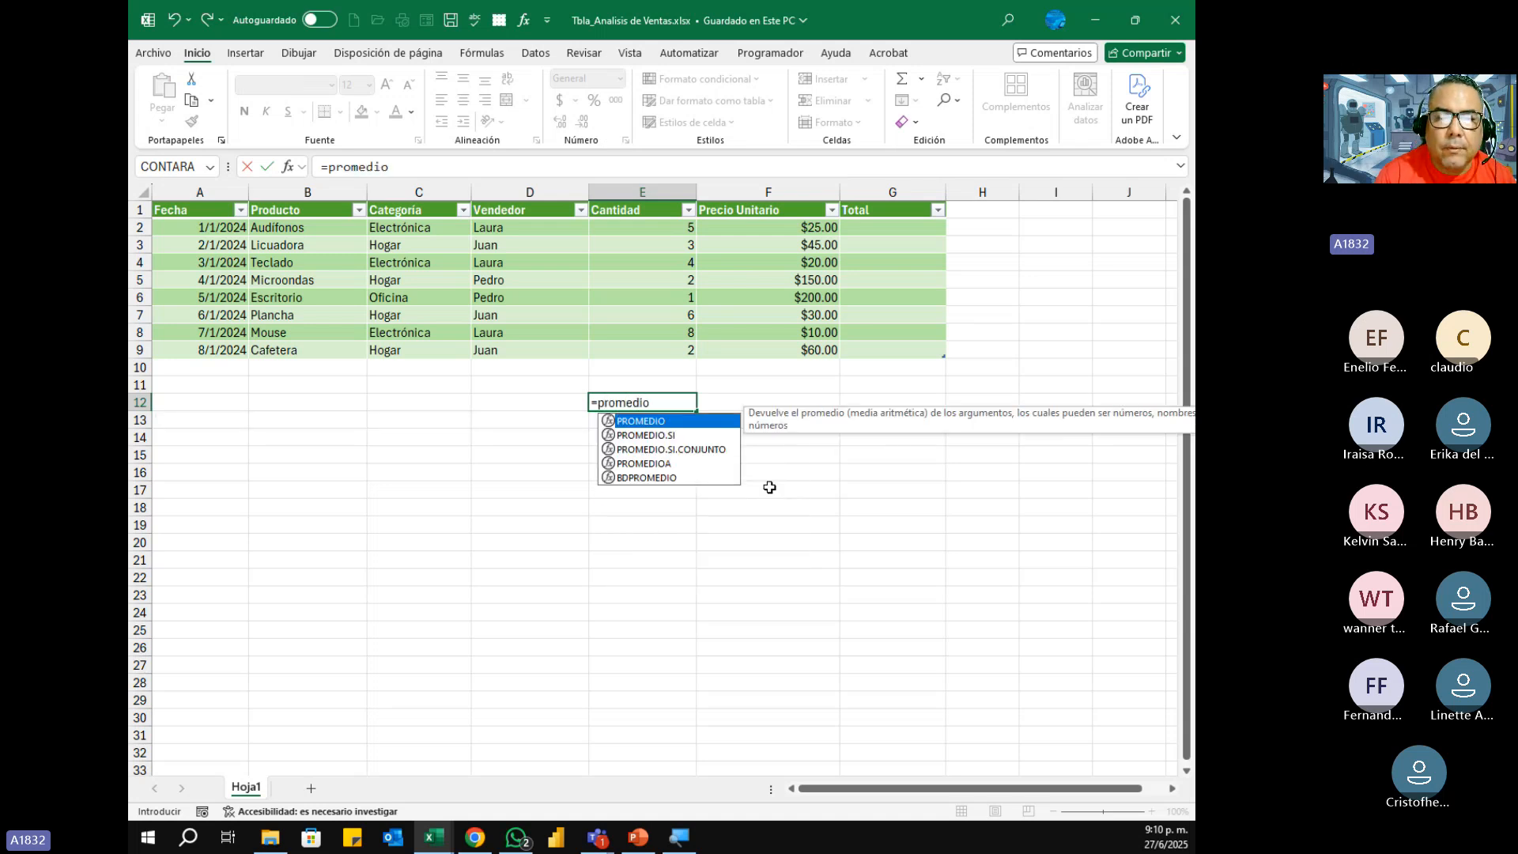
key(Tab)
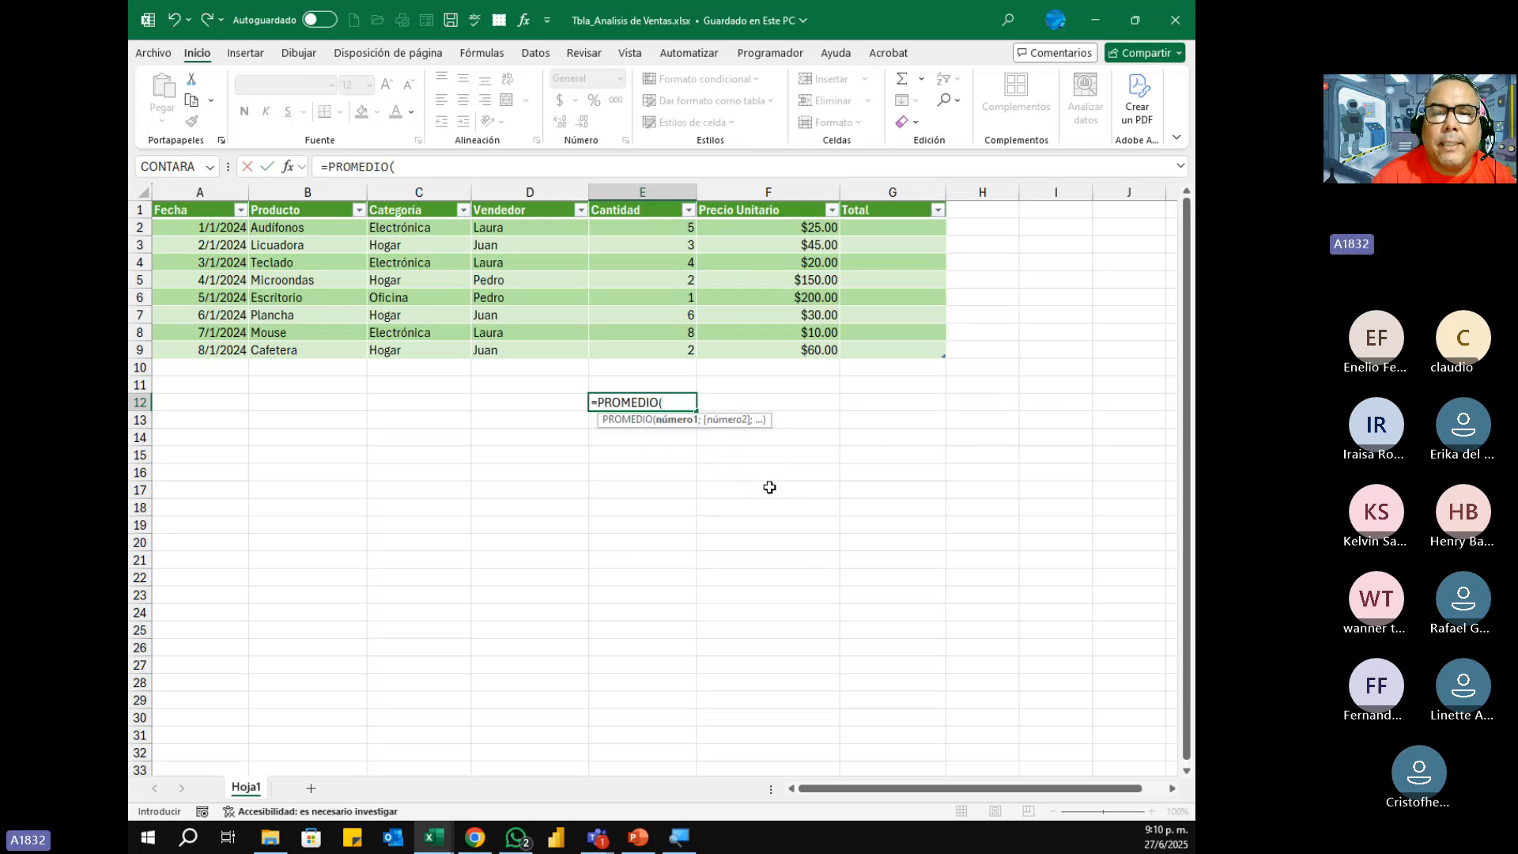
drag(656, 229, 654, 353)
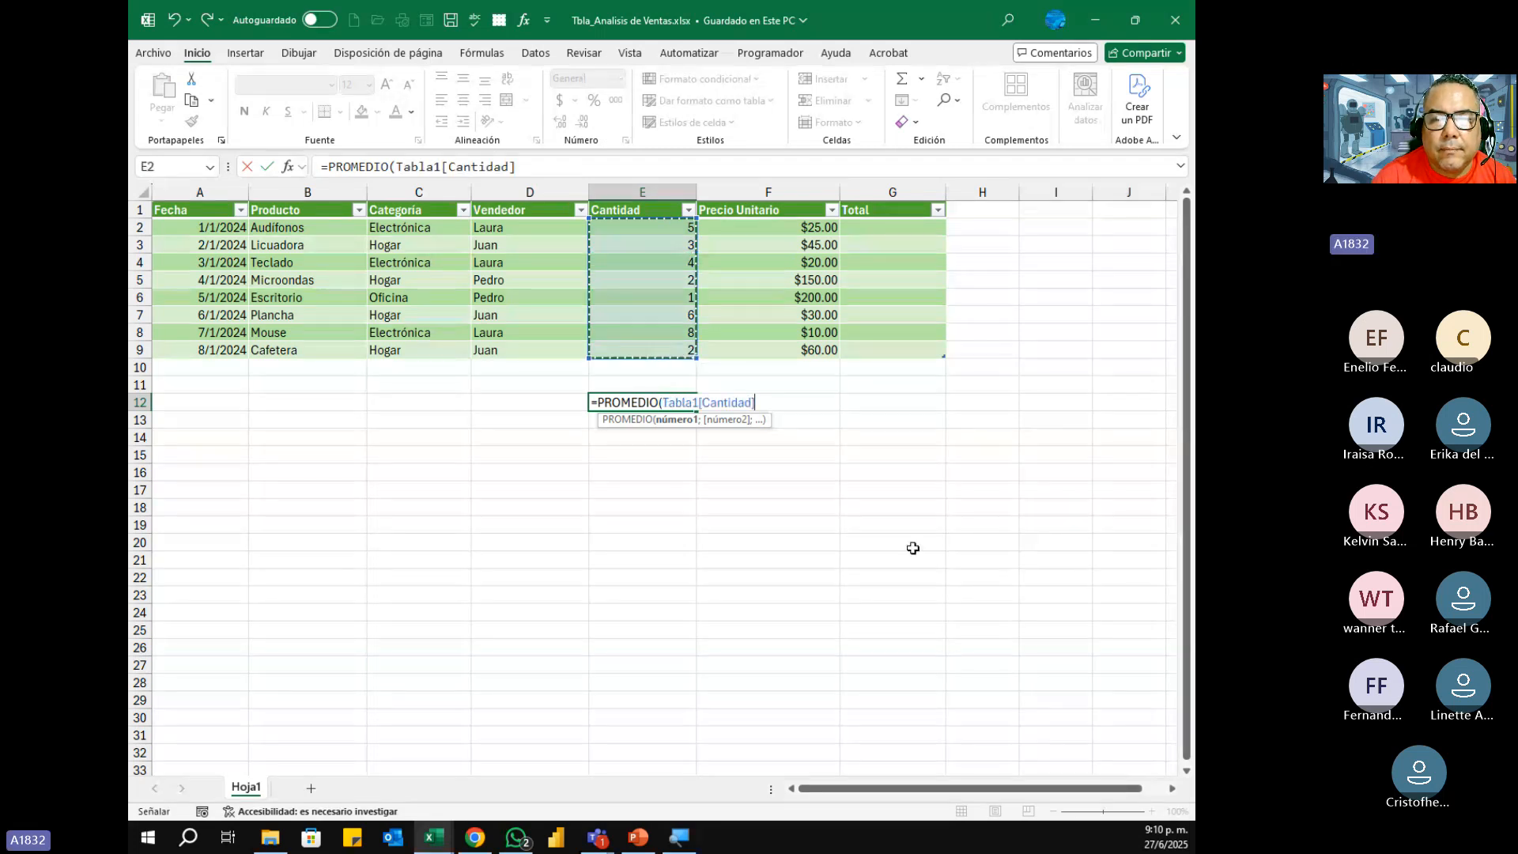
text())
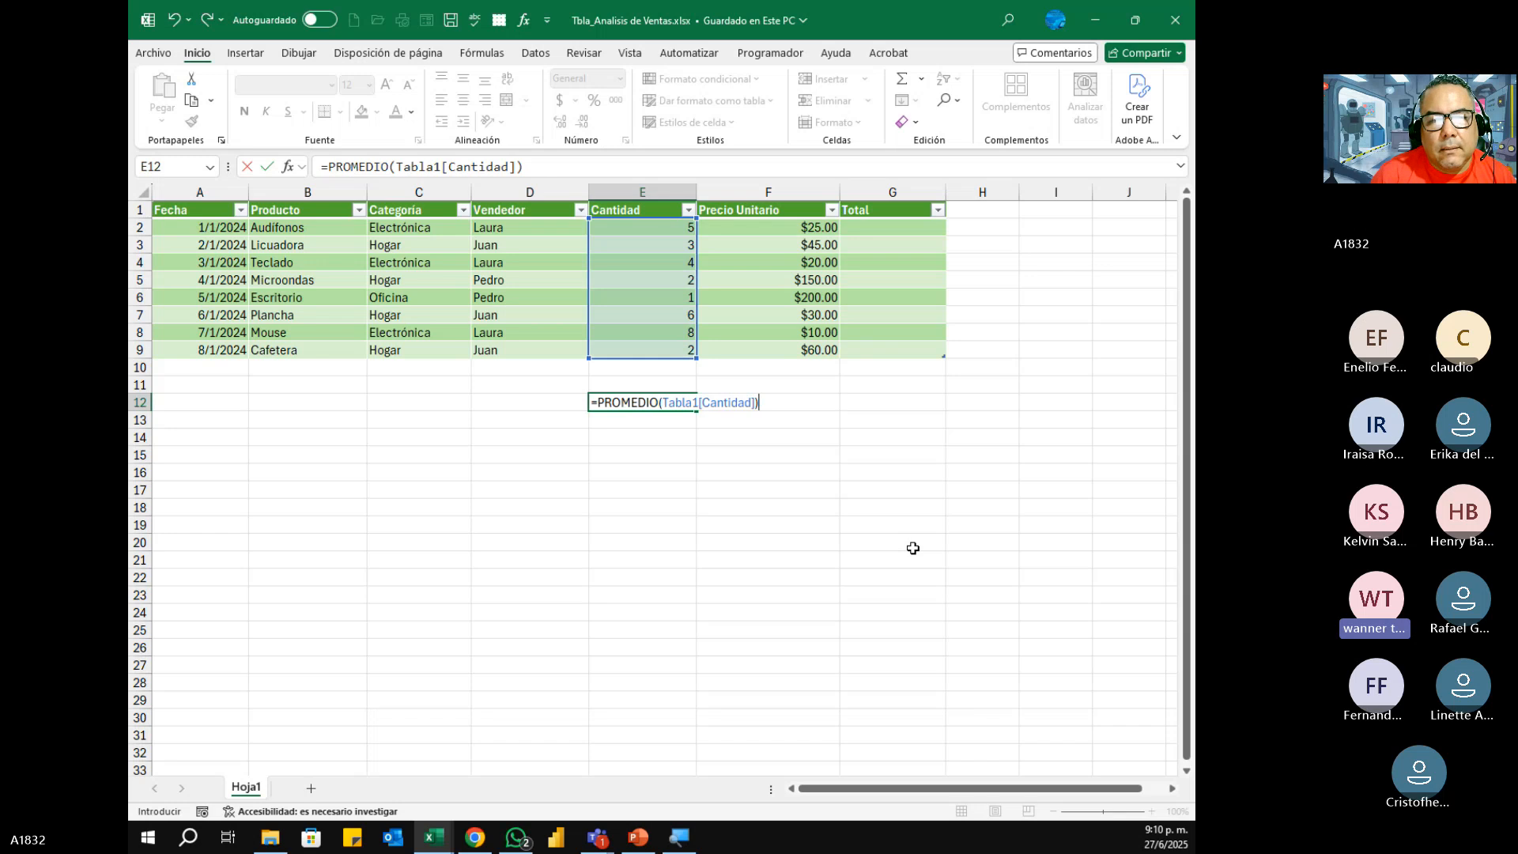
key(Return)
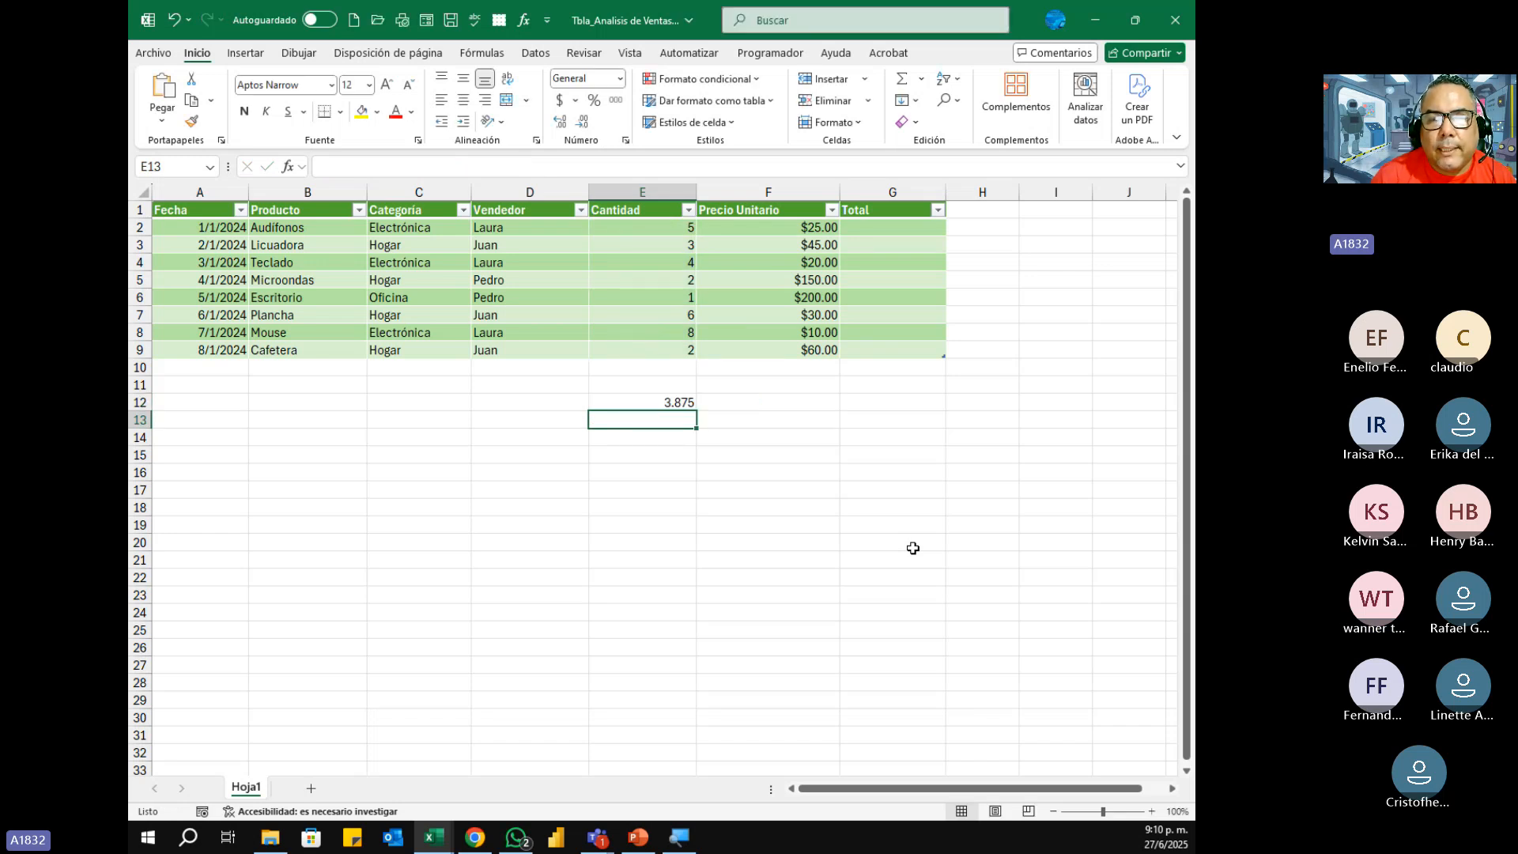
Step: Recheck the PROMEDIO formula in E12 and clear the cell
key(Up)
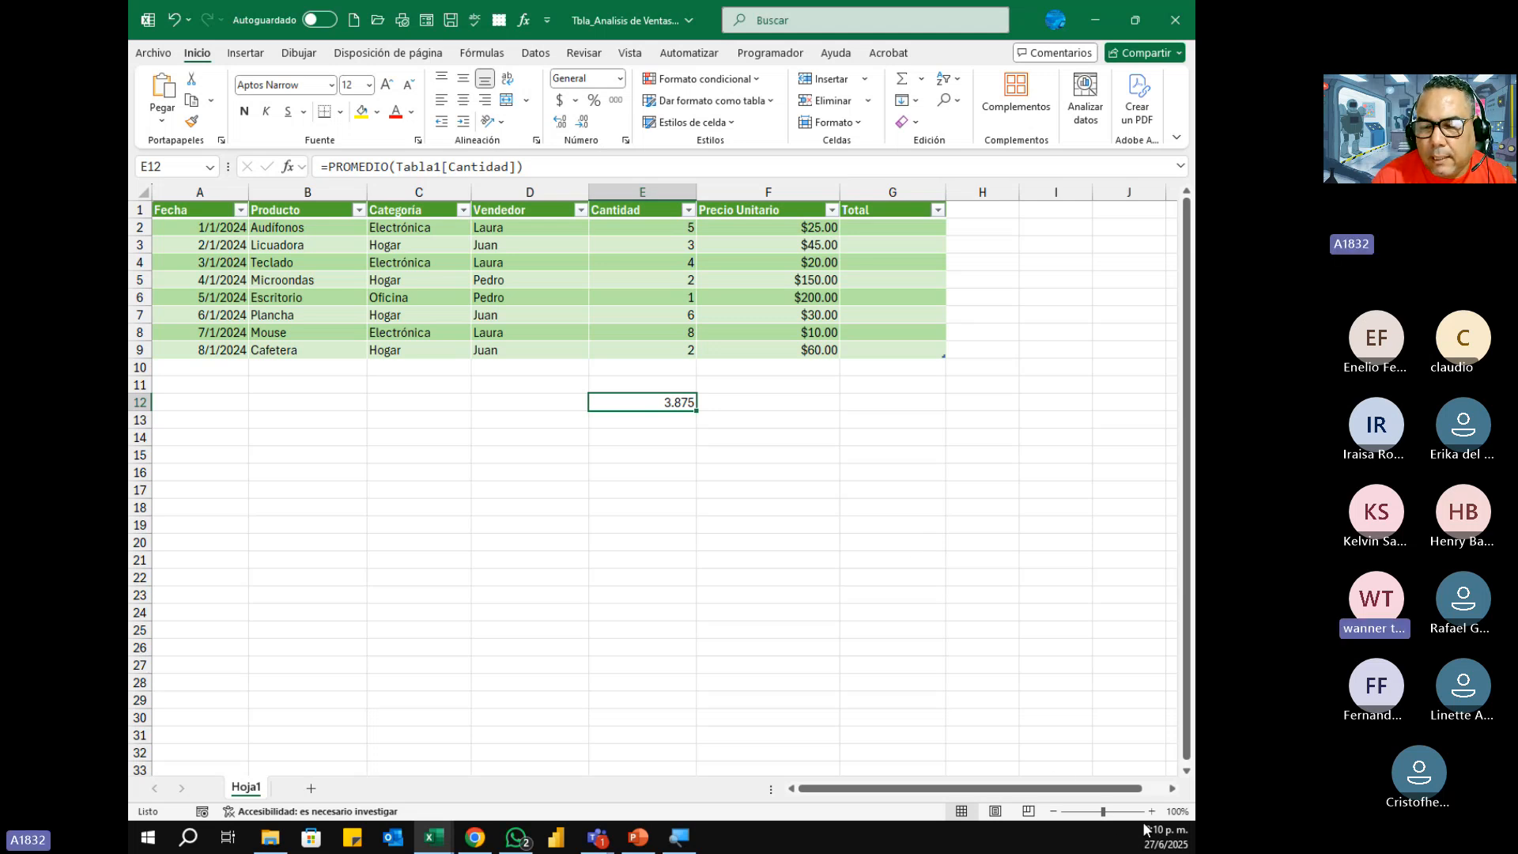
click(1153, 813)
click(1152, 813)
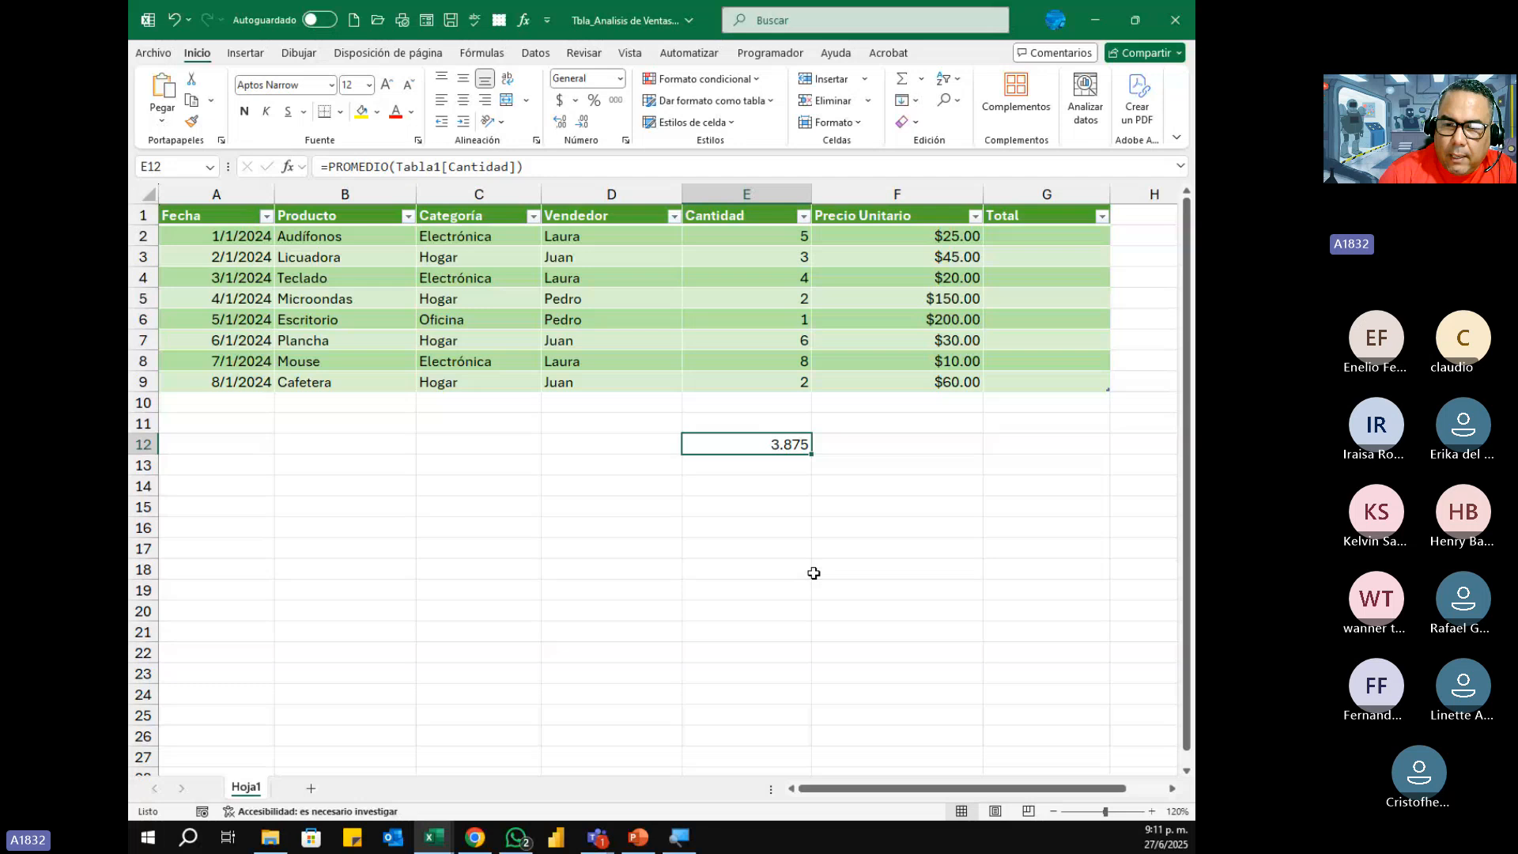
key(Delete)
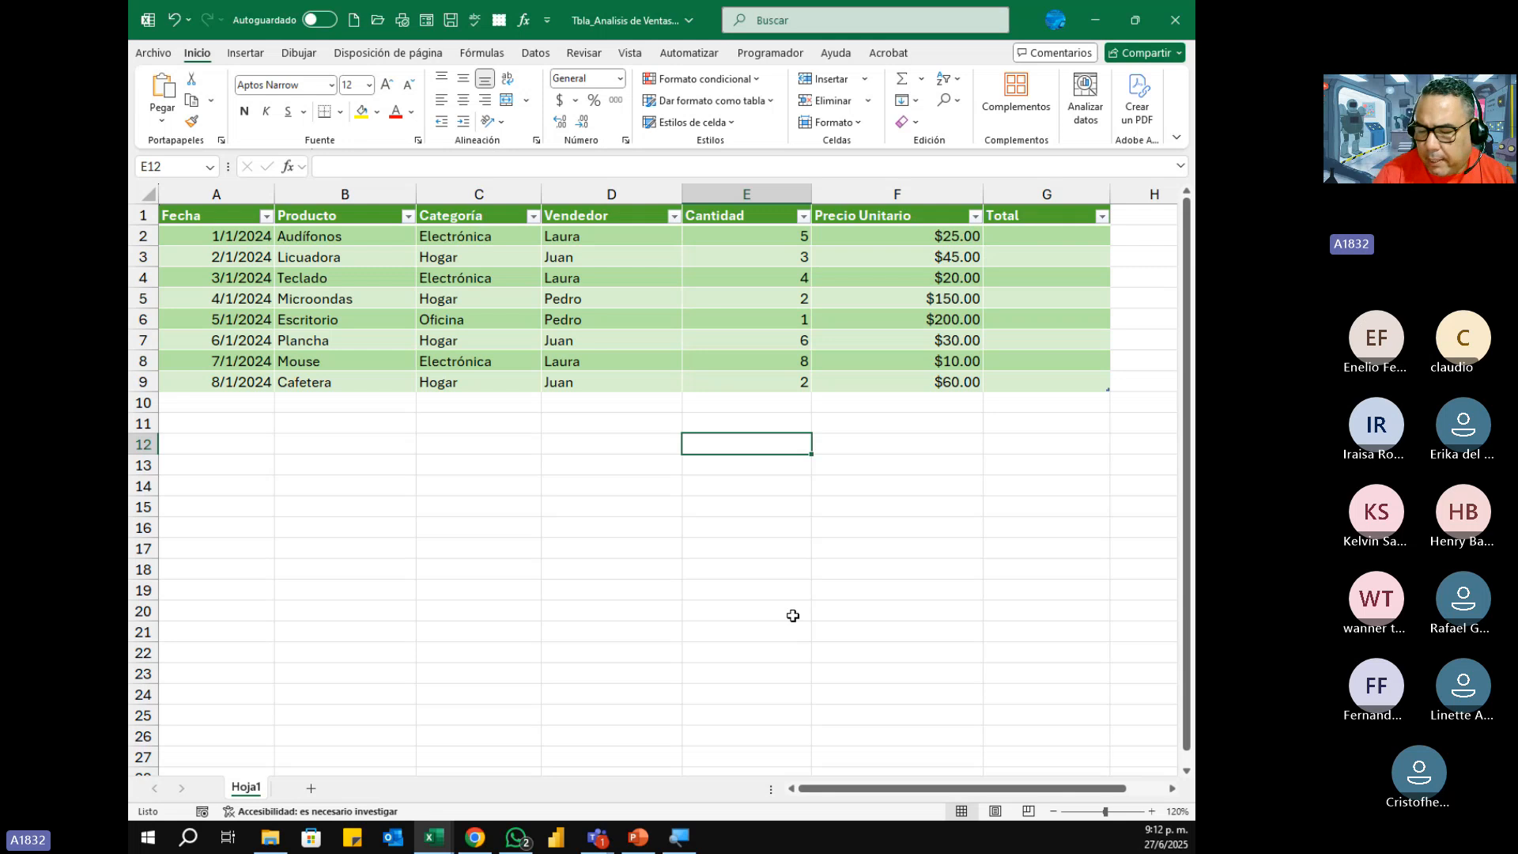
Step: Set the sales table's print scaling to Ajustar todas las columnas en una página and return to the worksheet
click(166, 53)
click(190, 356)
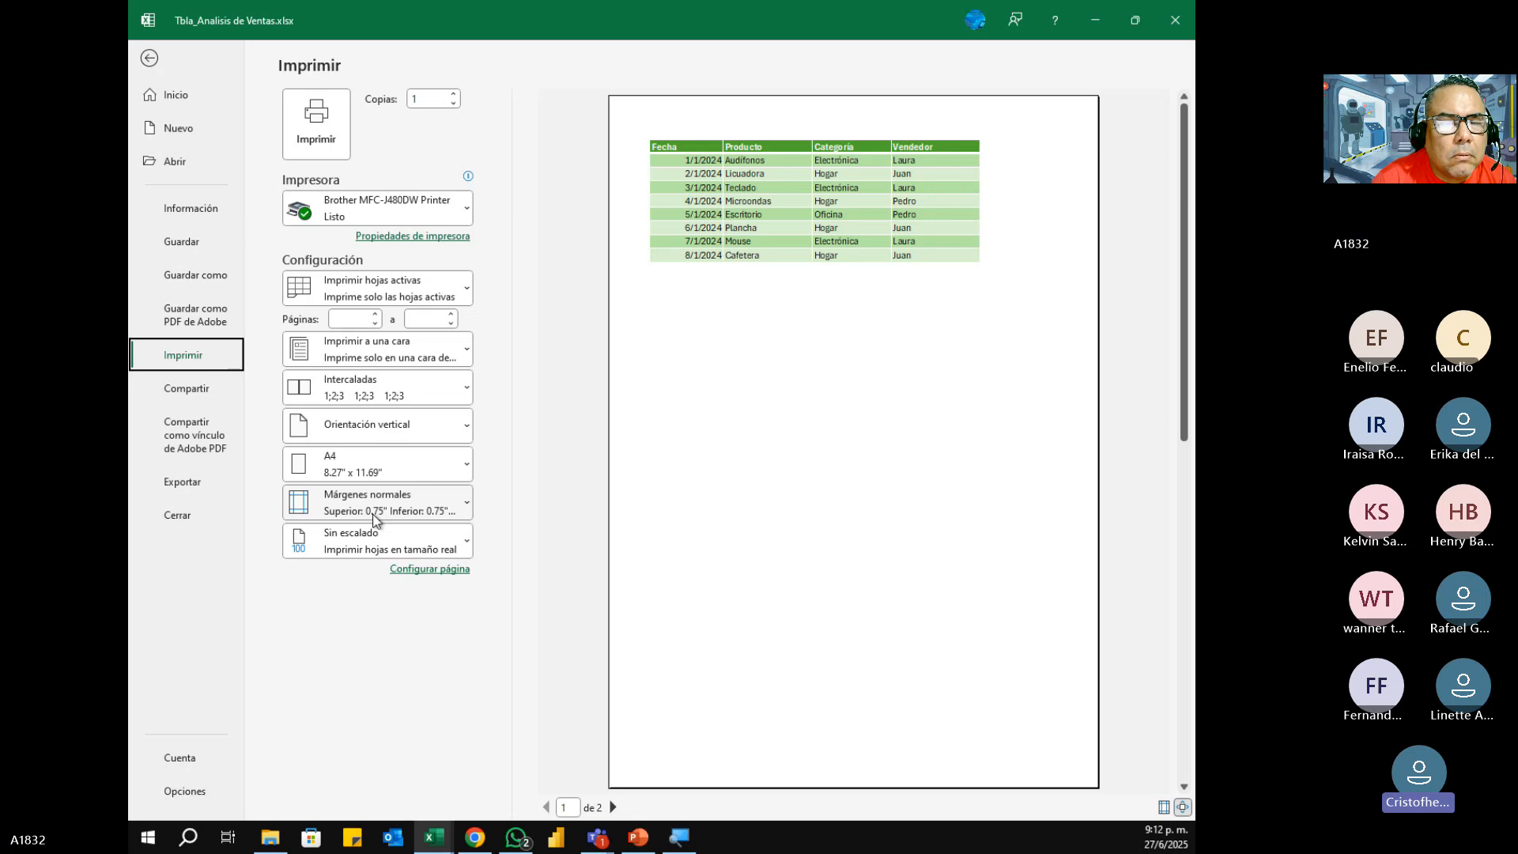
click(380, 286)
click(379, 286)
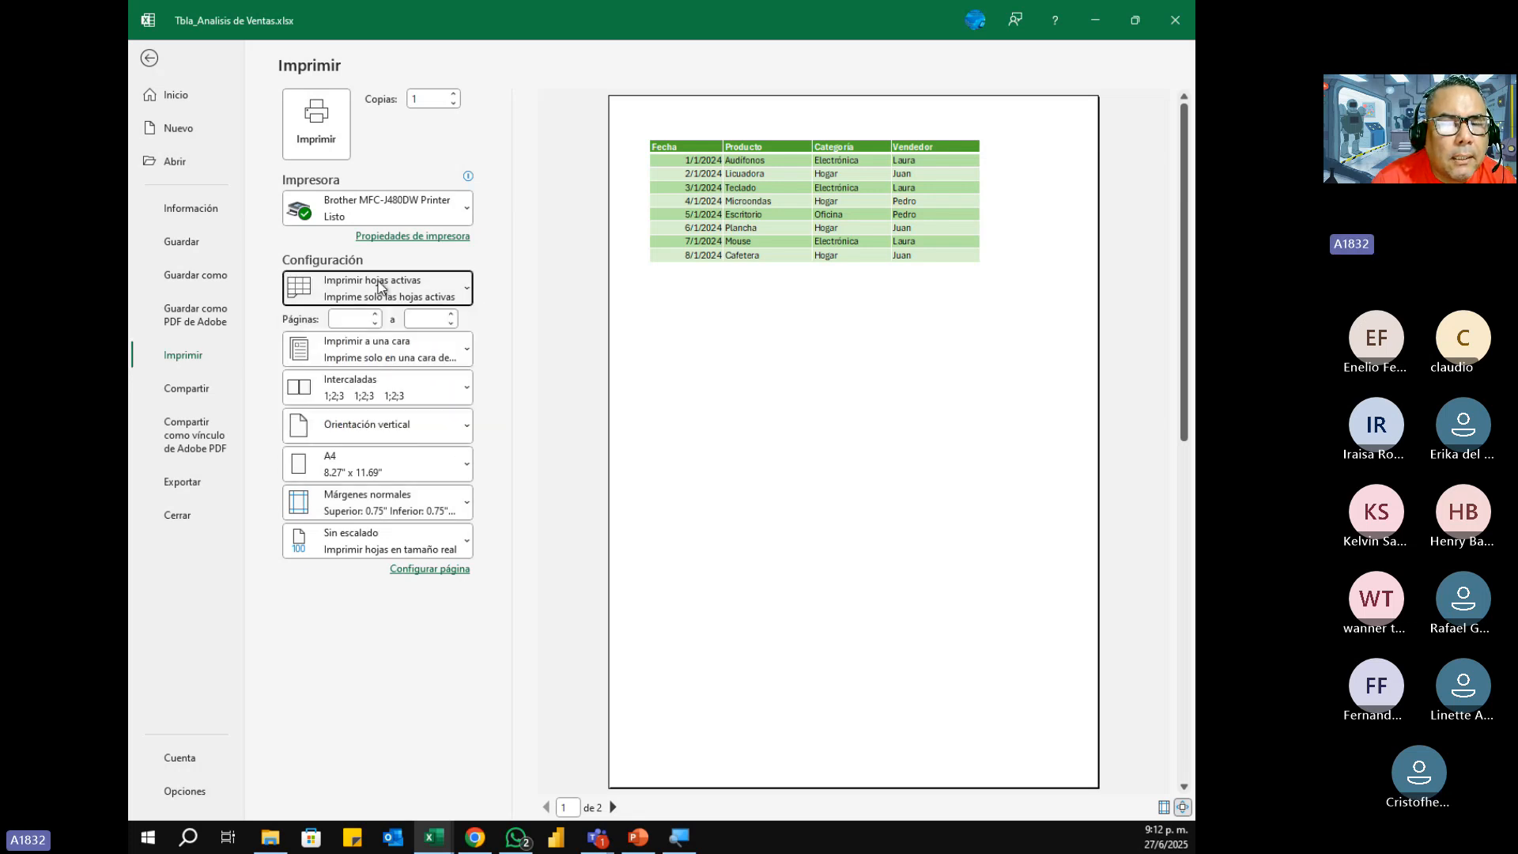
click(385, 350)
click(385, 349)
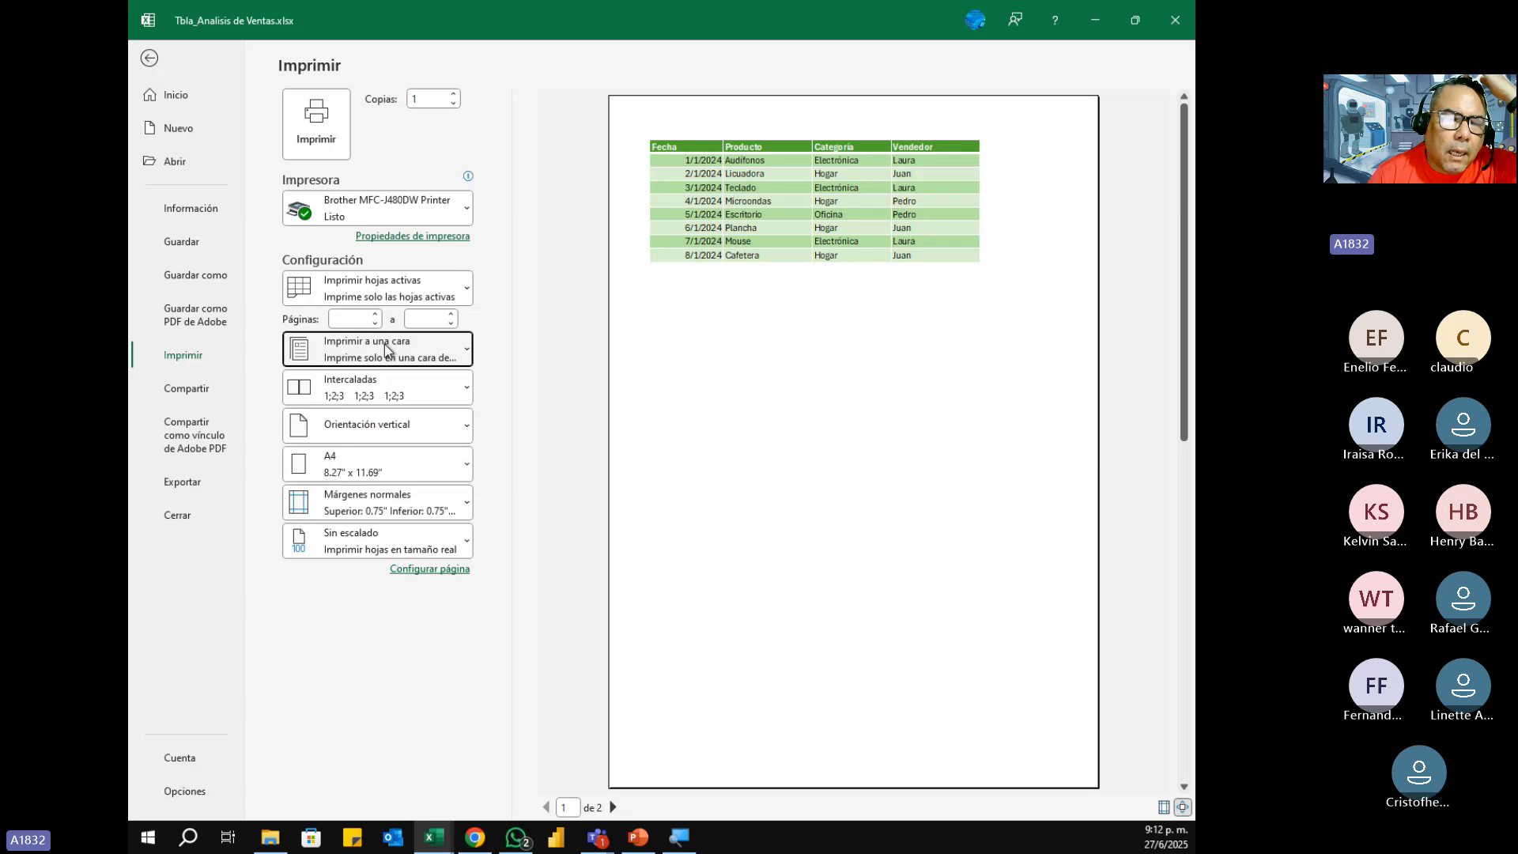
click(367, 507)
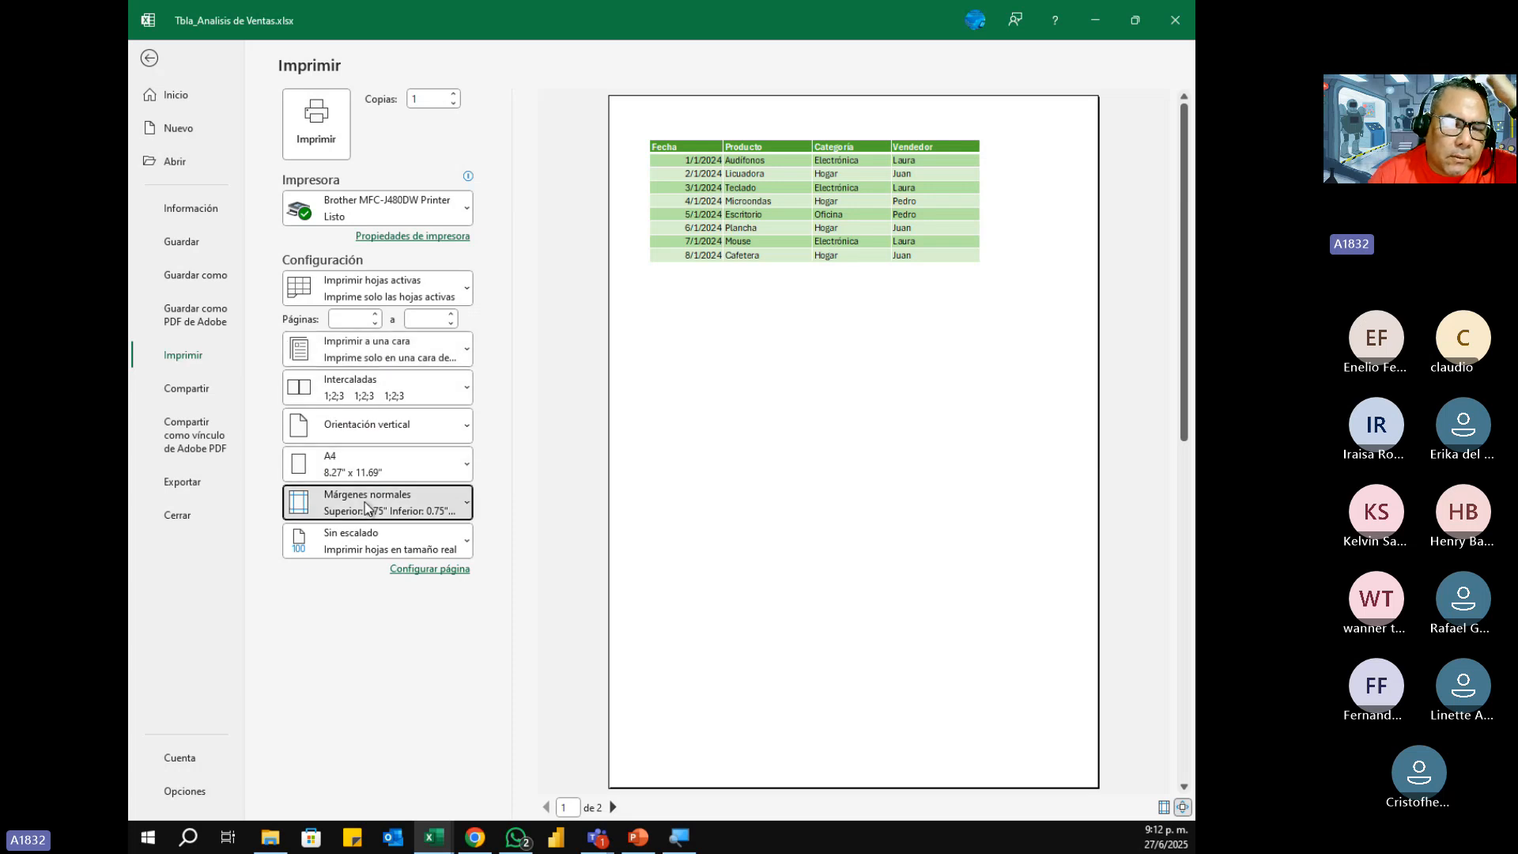
click(366, 508)
click(345, 540)
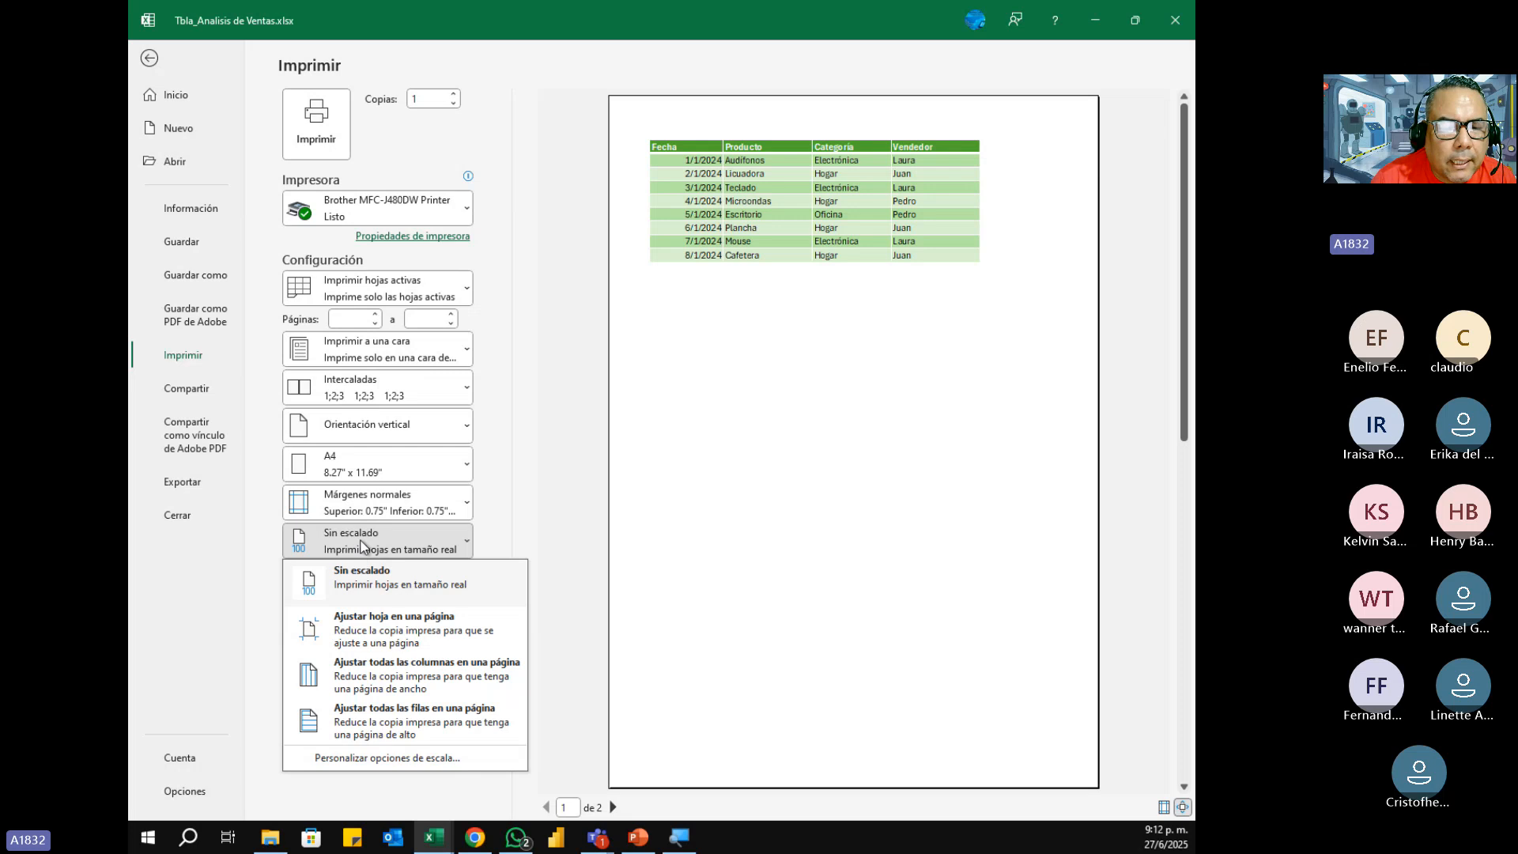
click(468, 676)
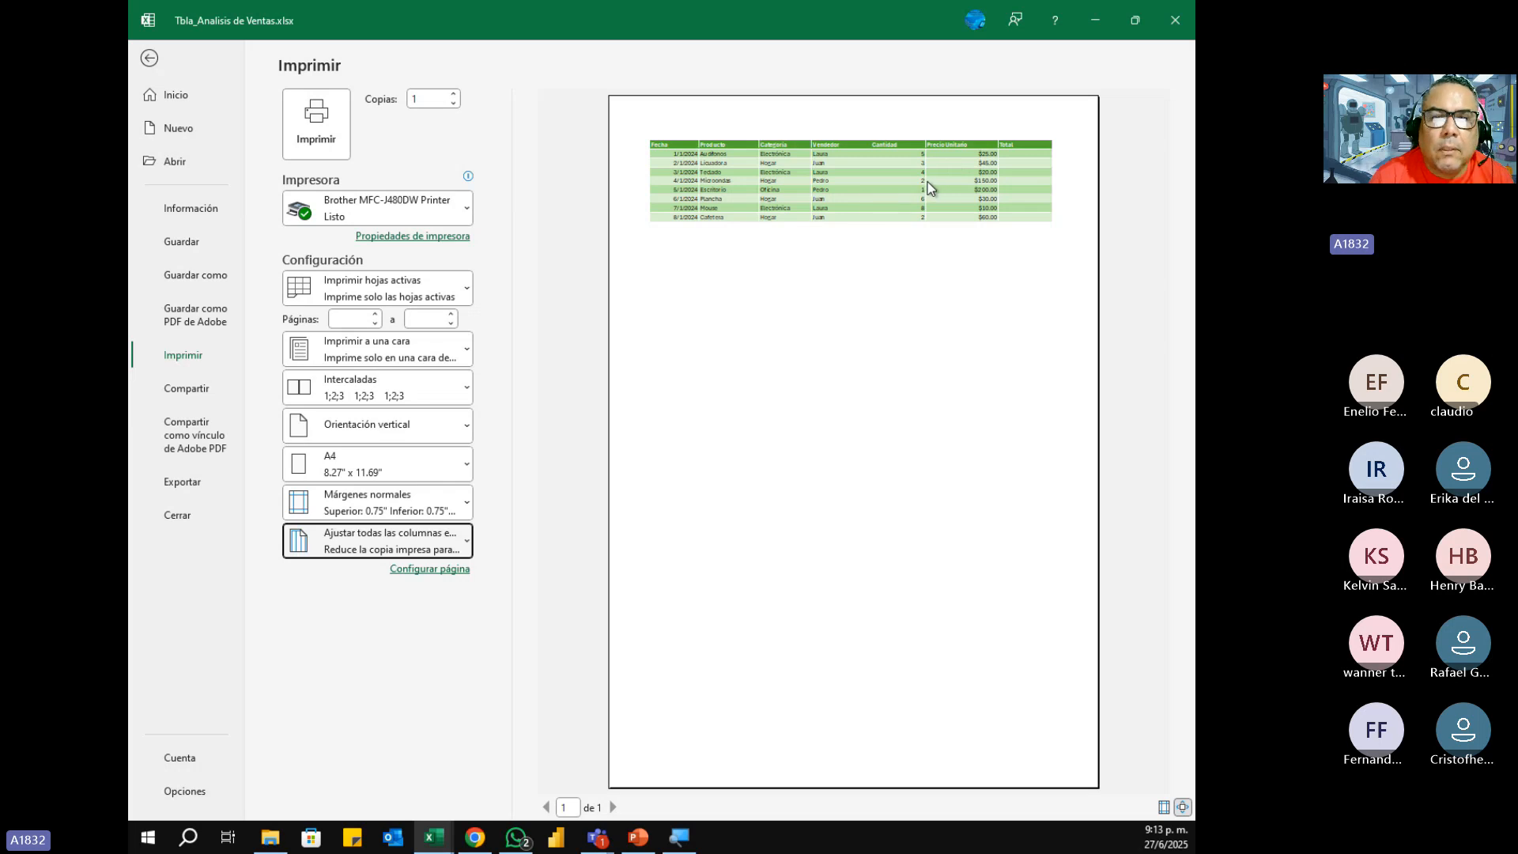
click(150, 63)
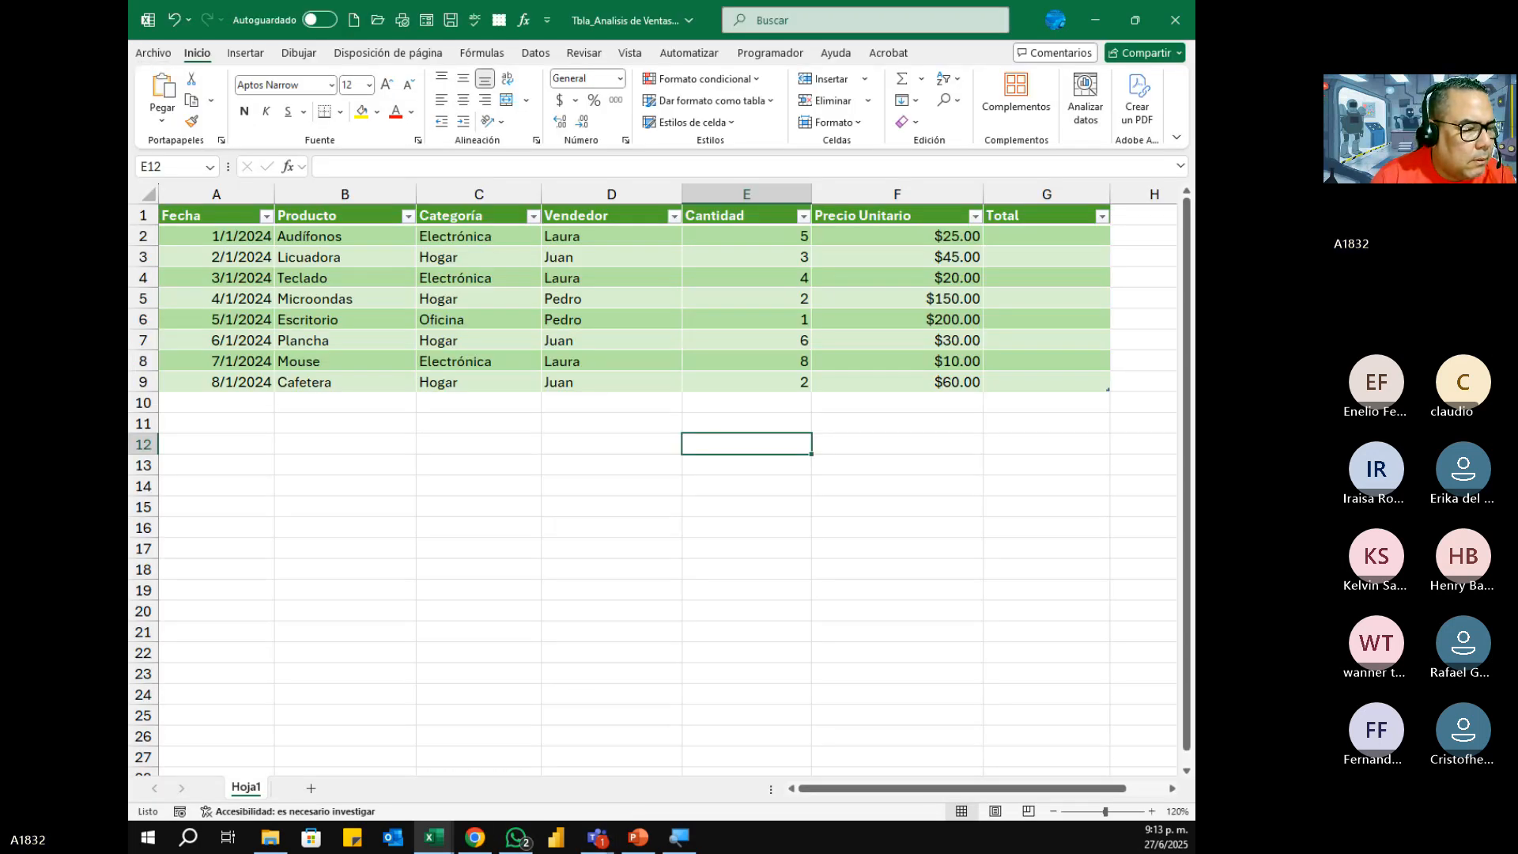
Step: Switch to the Tarea1 workbook and set its print scaling to Ajustar todas las columnas en una página
key(alt+Tab)
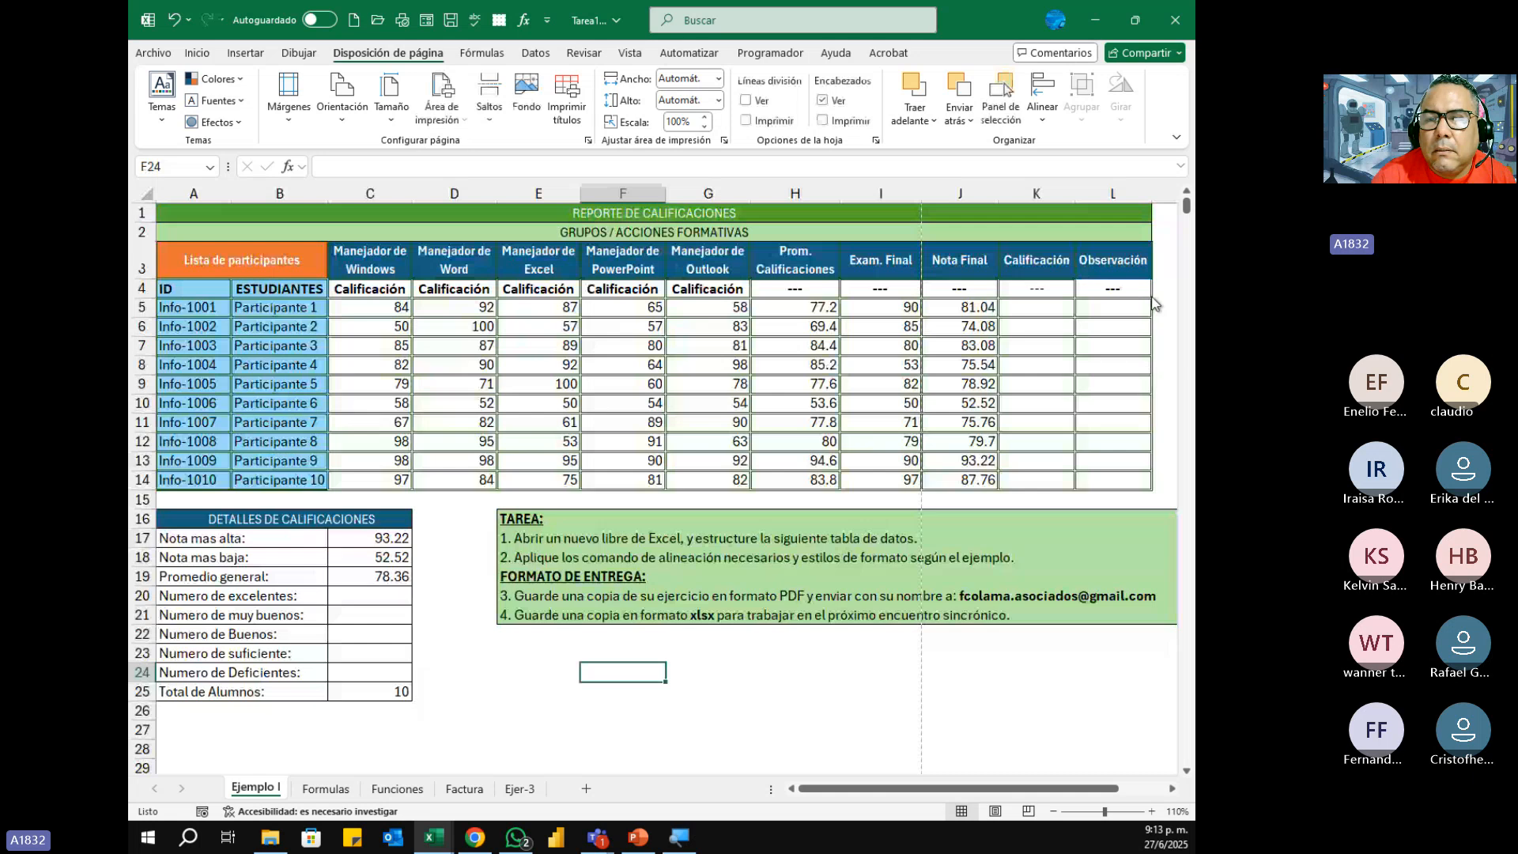
click(1052, 287)
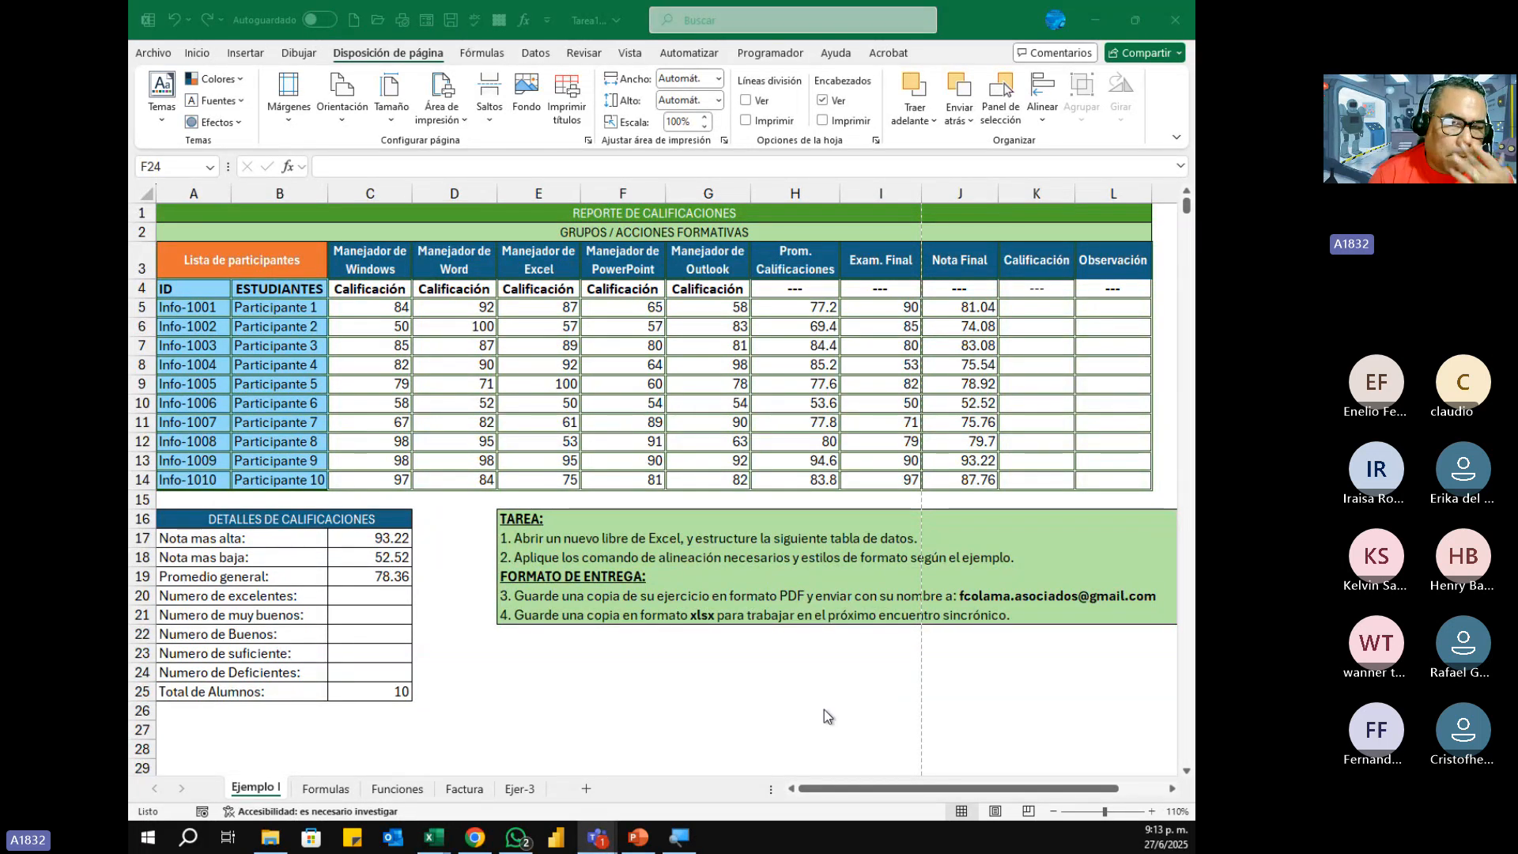
click(163, 56)
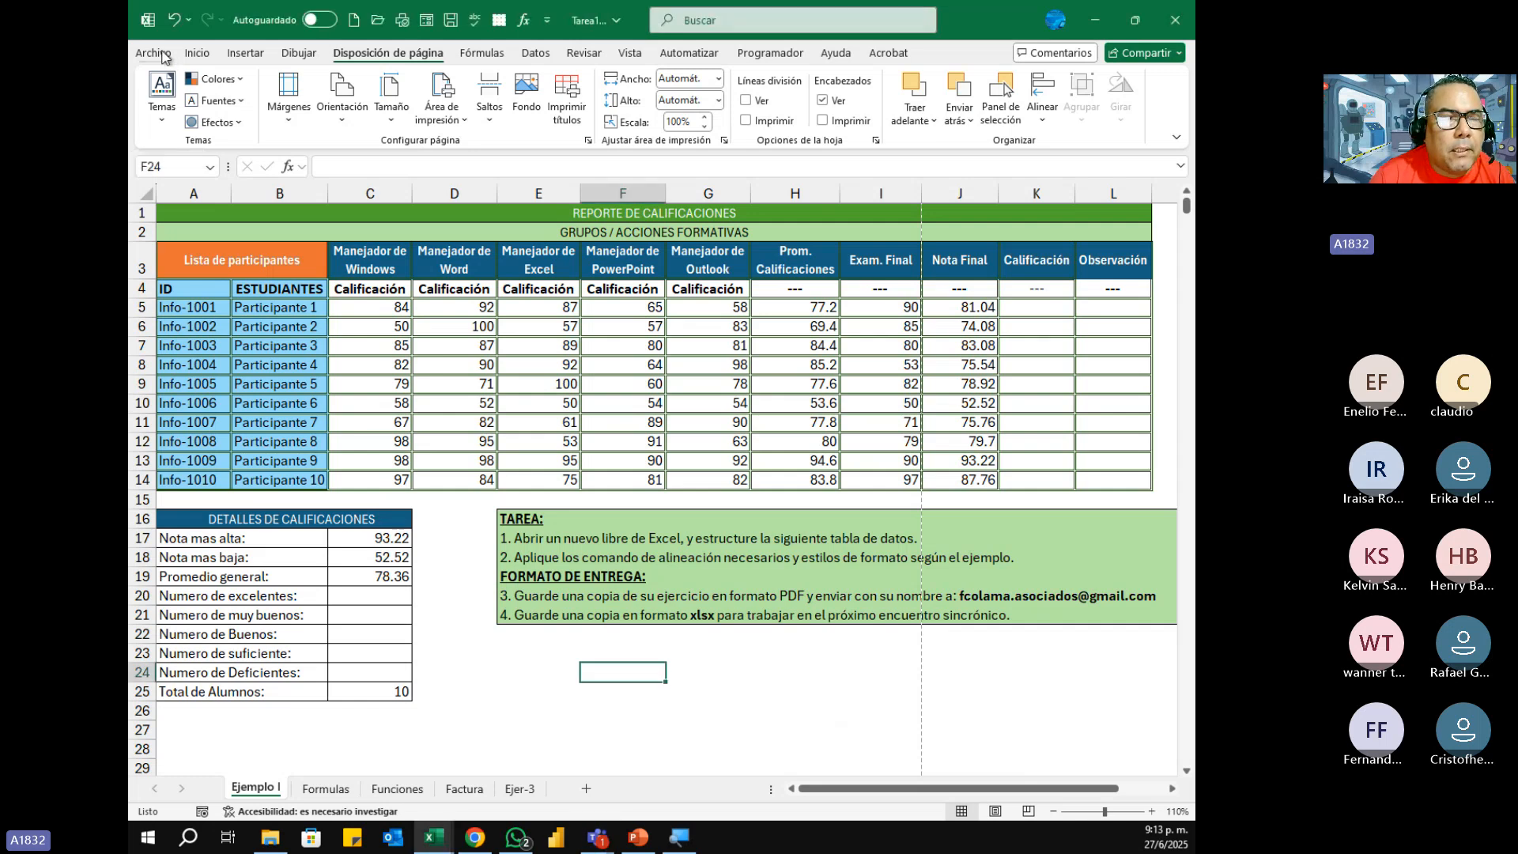
click(163, 55)
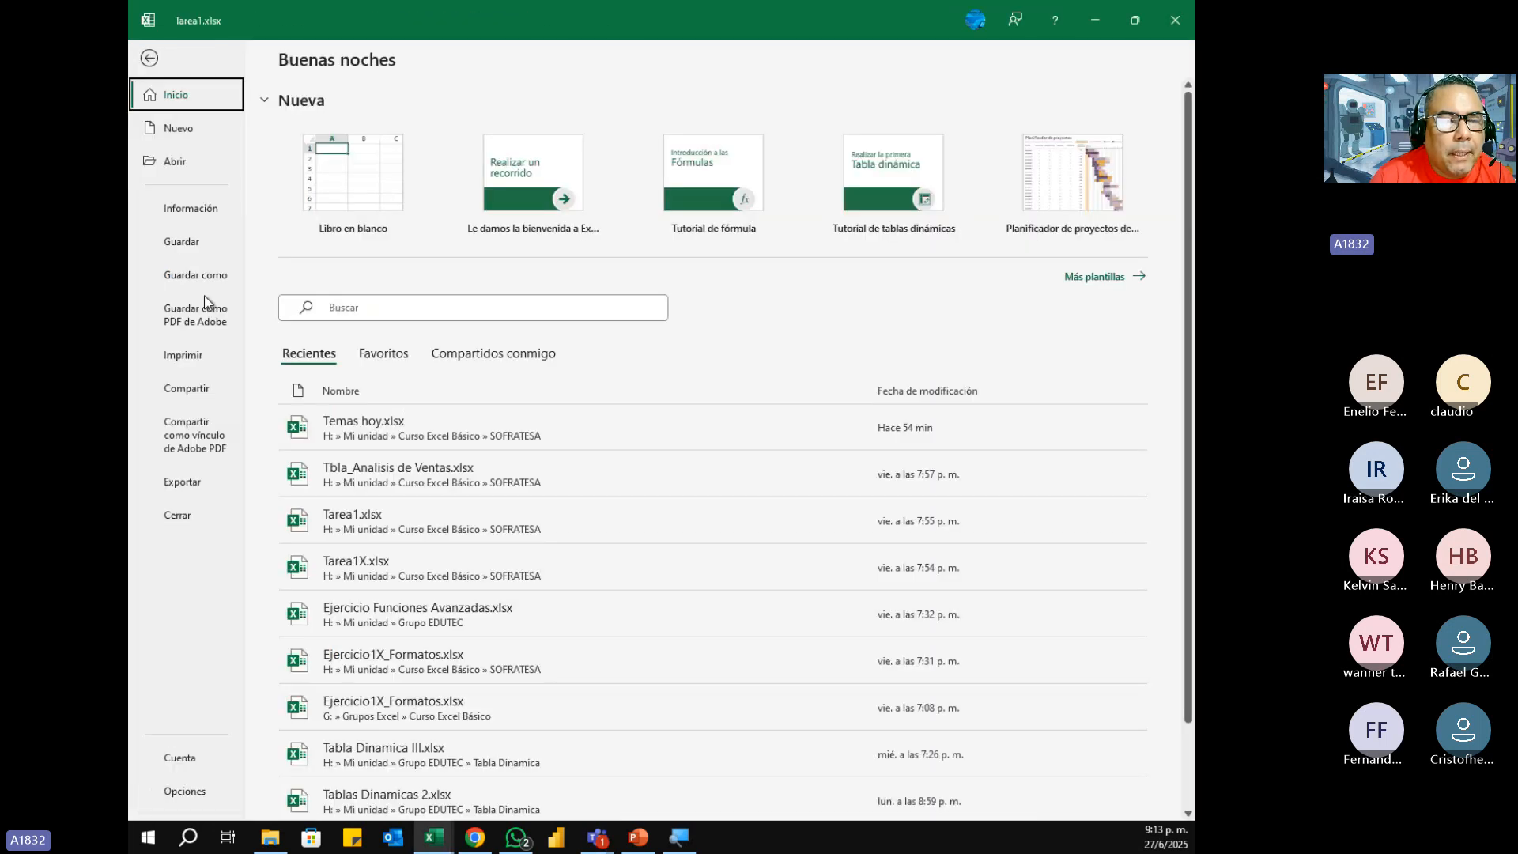
click(207, 356)
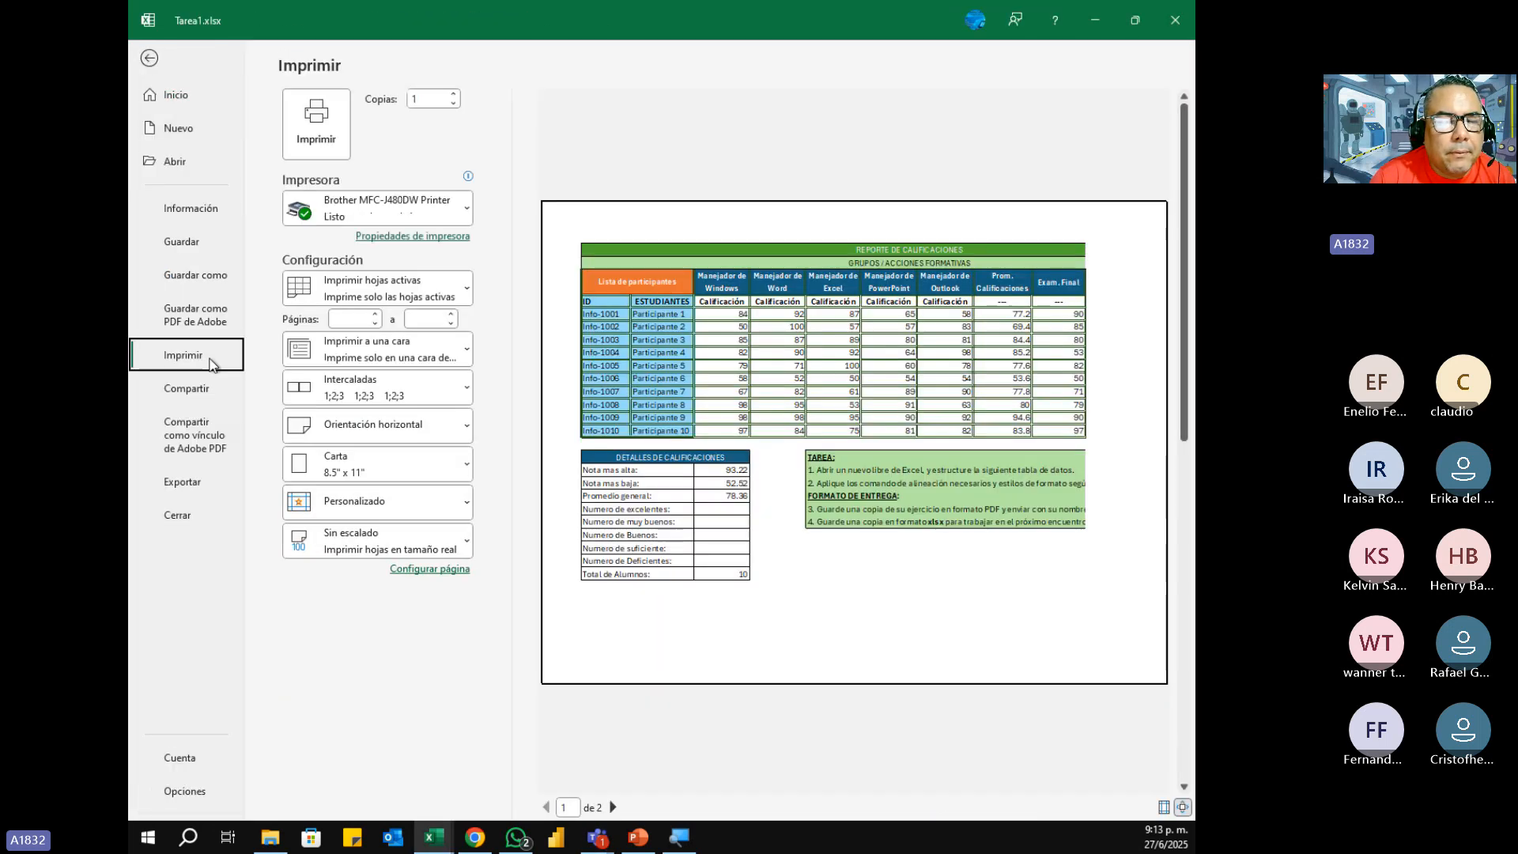
click(362, 544)
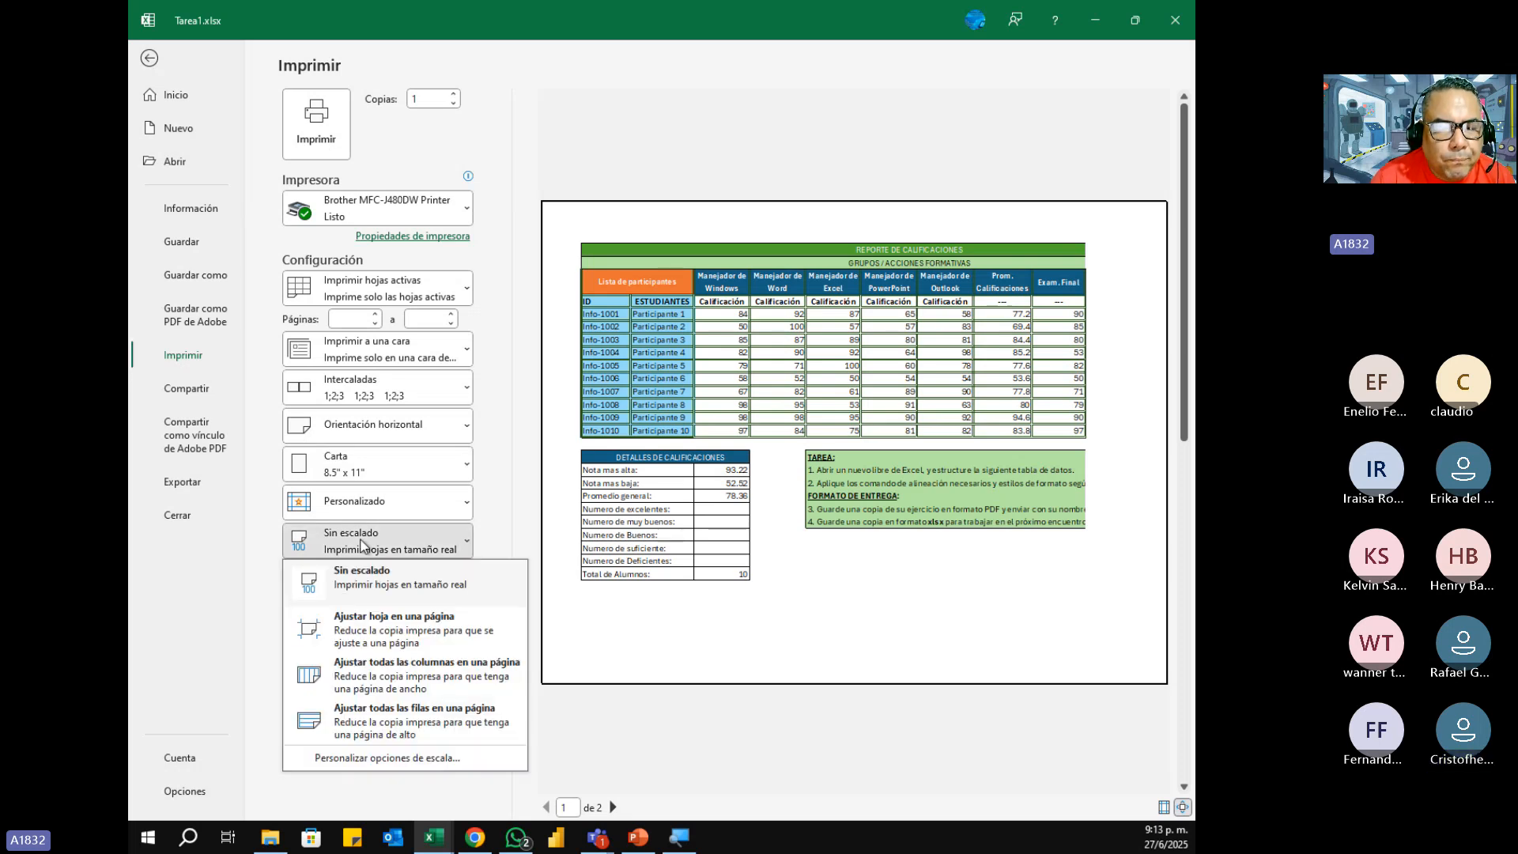
click(419, 676)
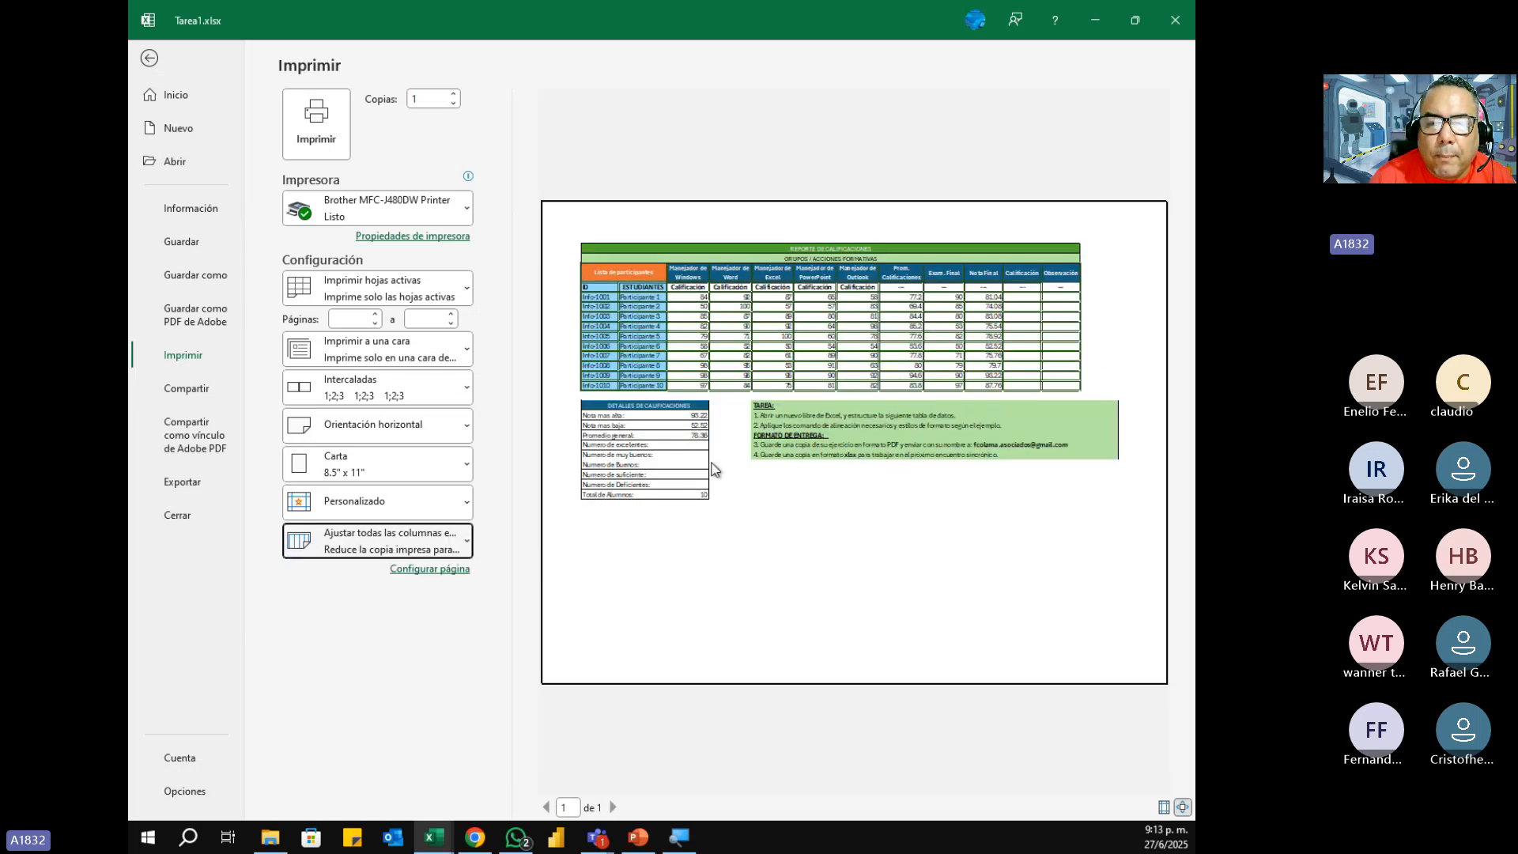
Step: Print the grade report using the Microsoft Print to PDF printer
click(400, 212)
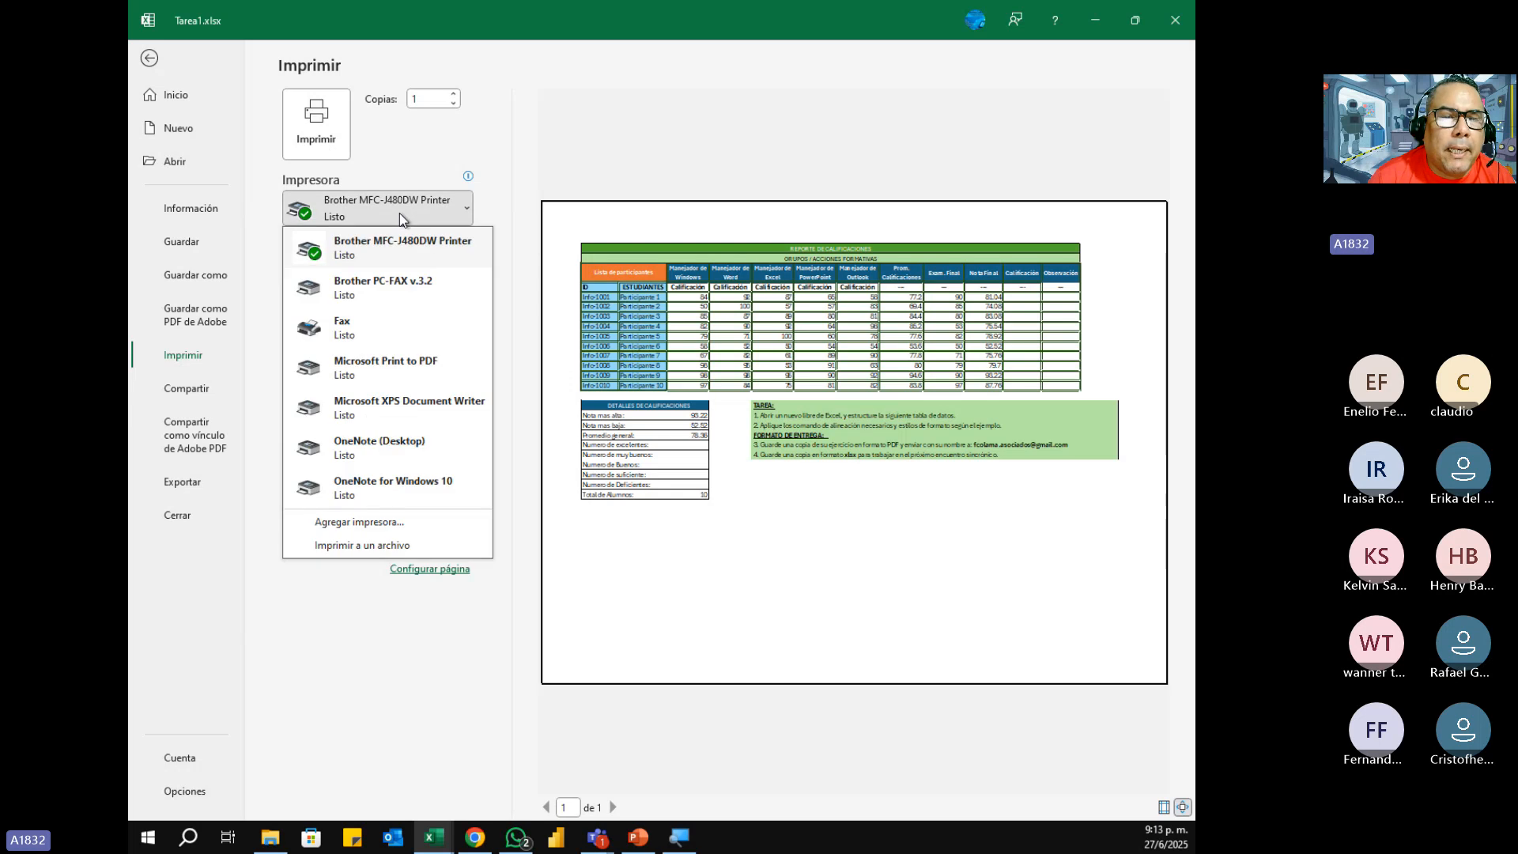
click(415, 360)
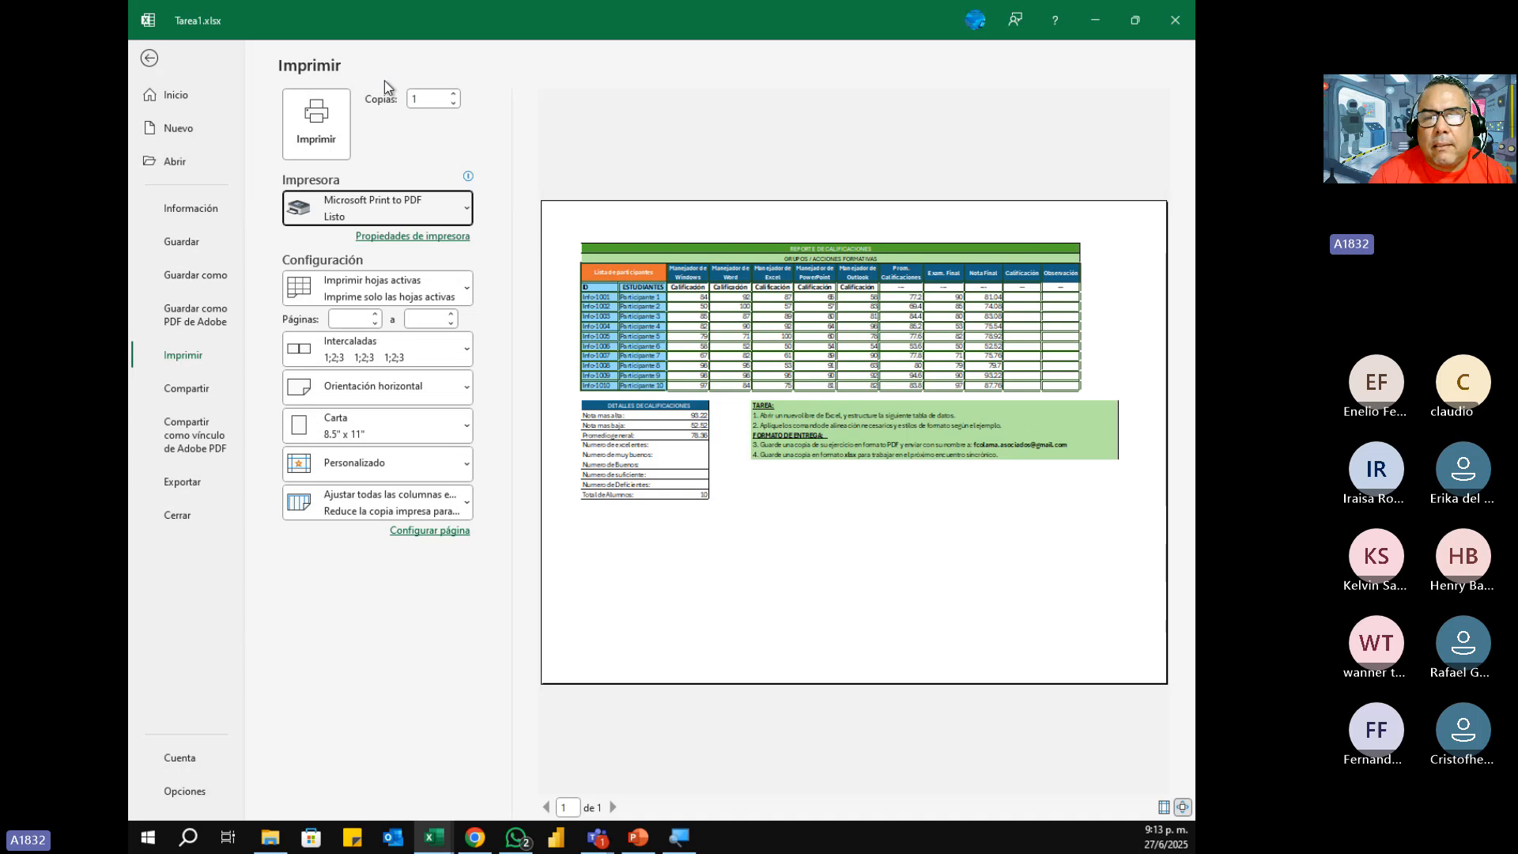
click(321, 121)
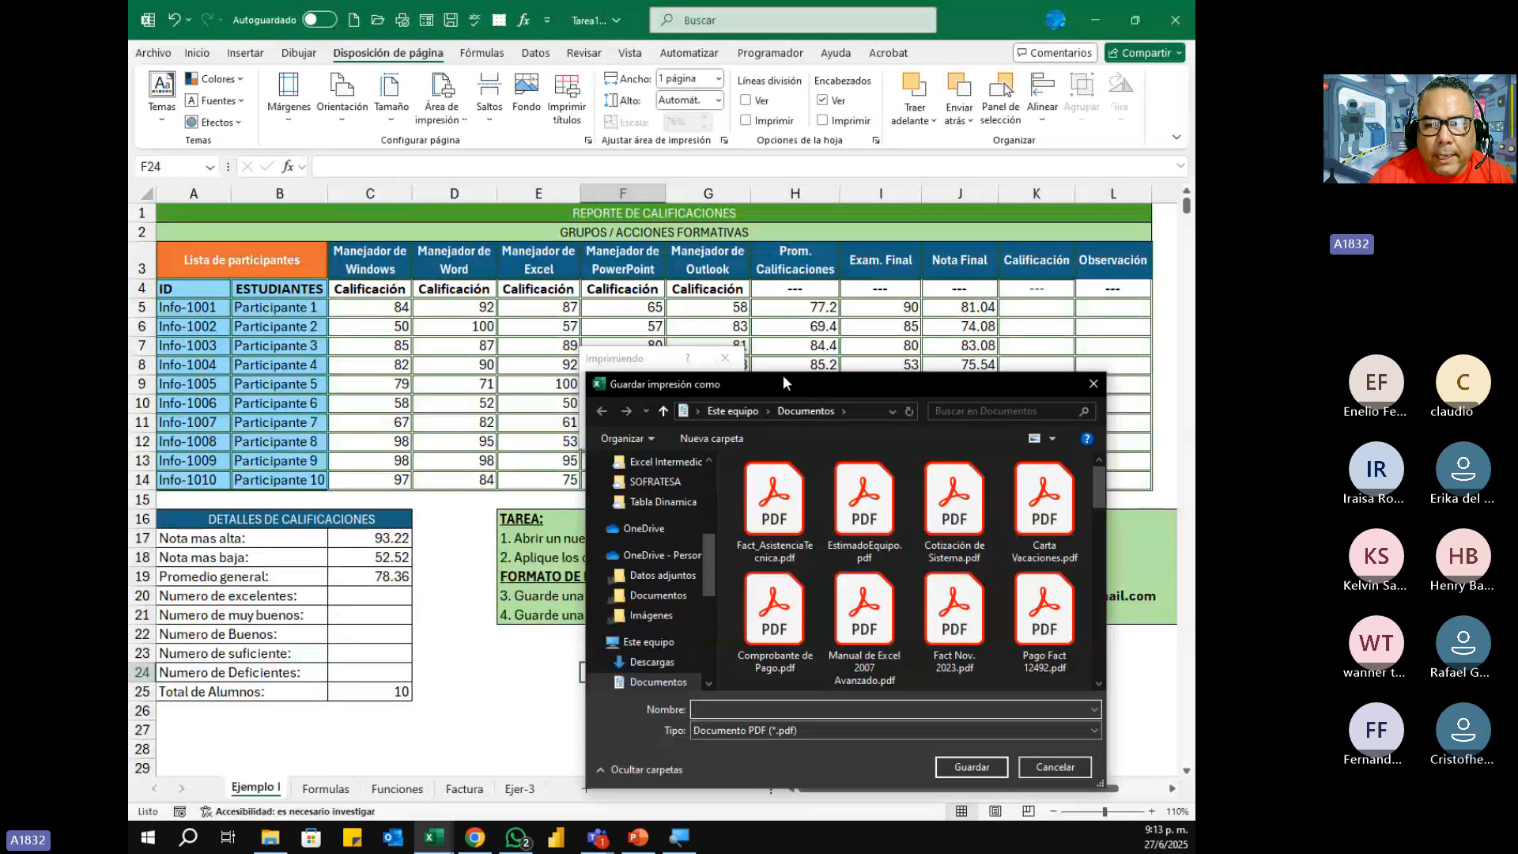
Step: Save the printed PDF in the Escritorio folder with the name Tarea1
drag(783, 375, 646, 195)
drag(576, 381, 585, 292)
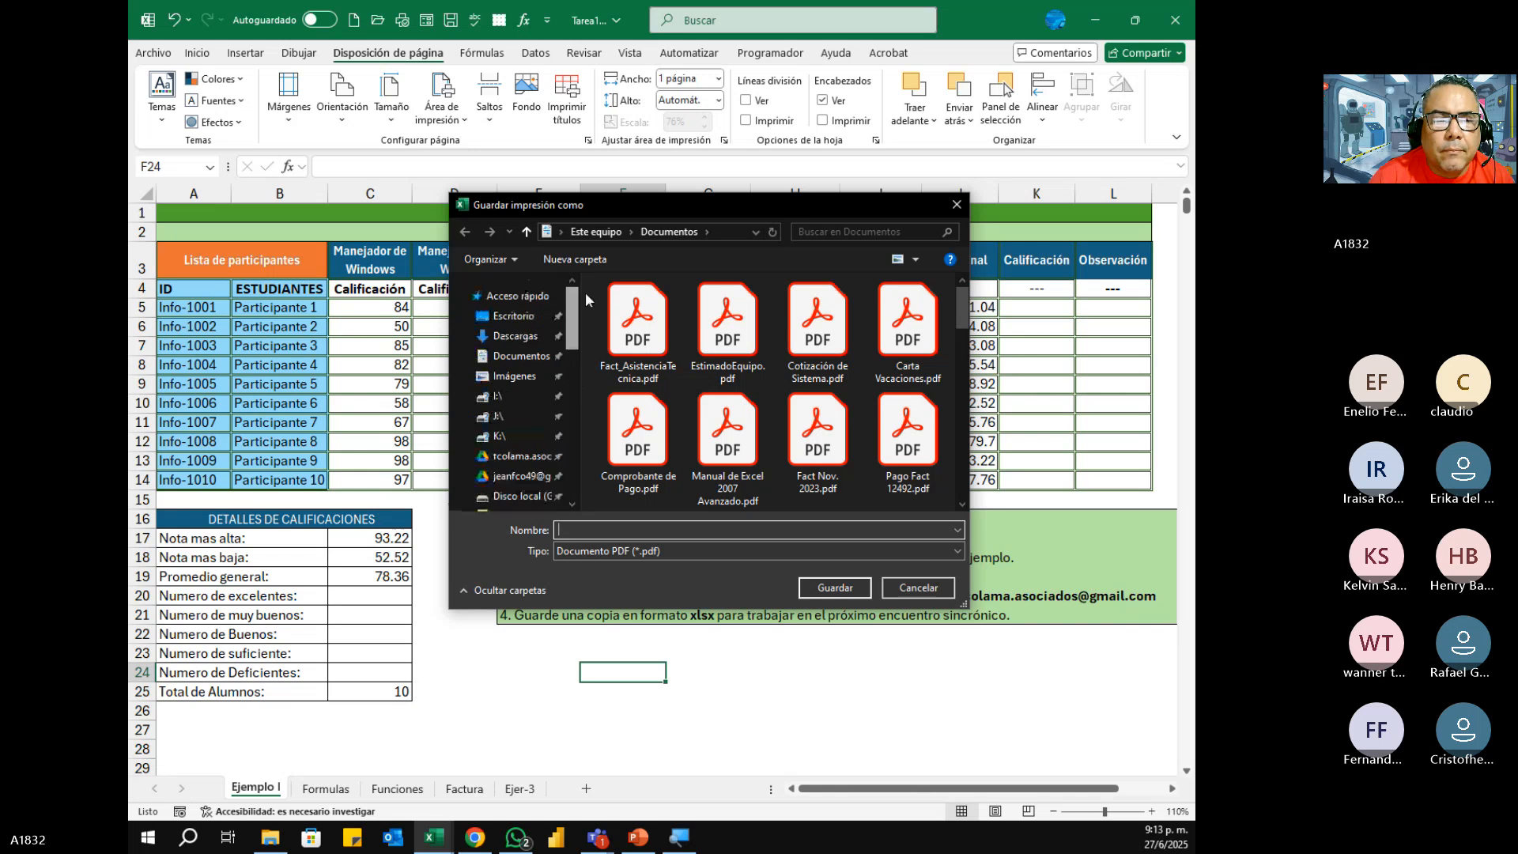
click(514, 315)
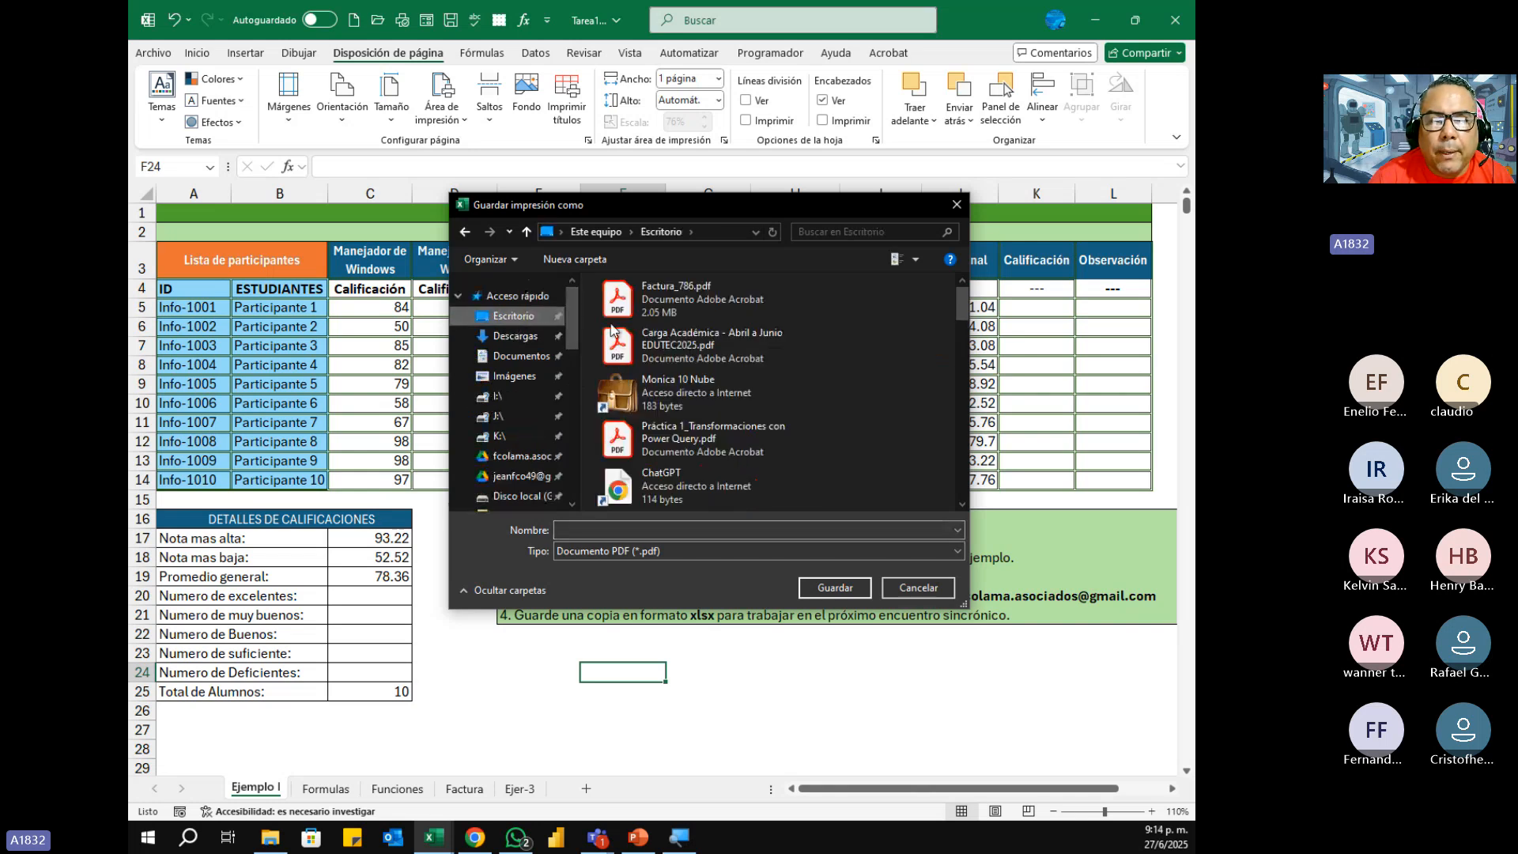
click(648, 529)
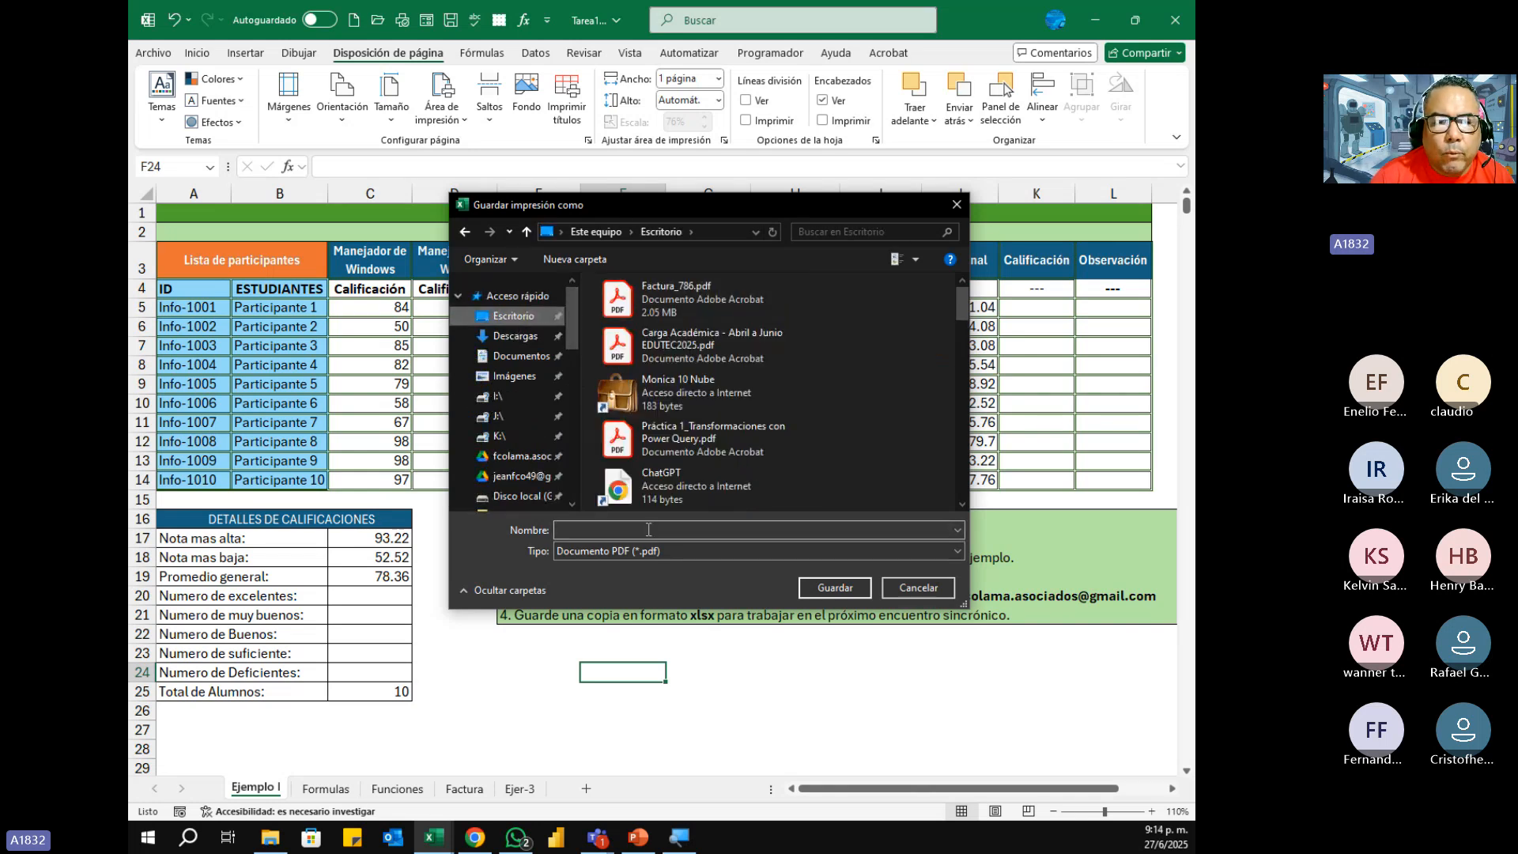
text(Tare)
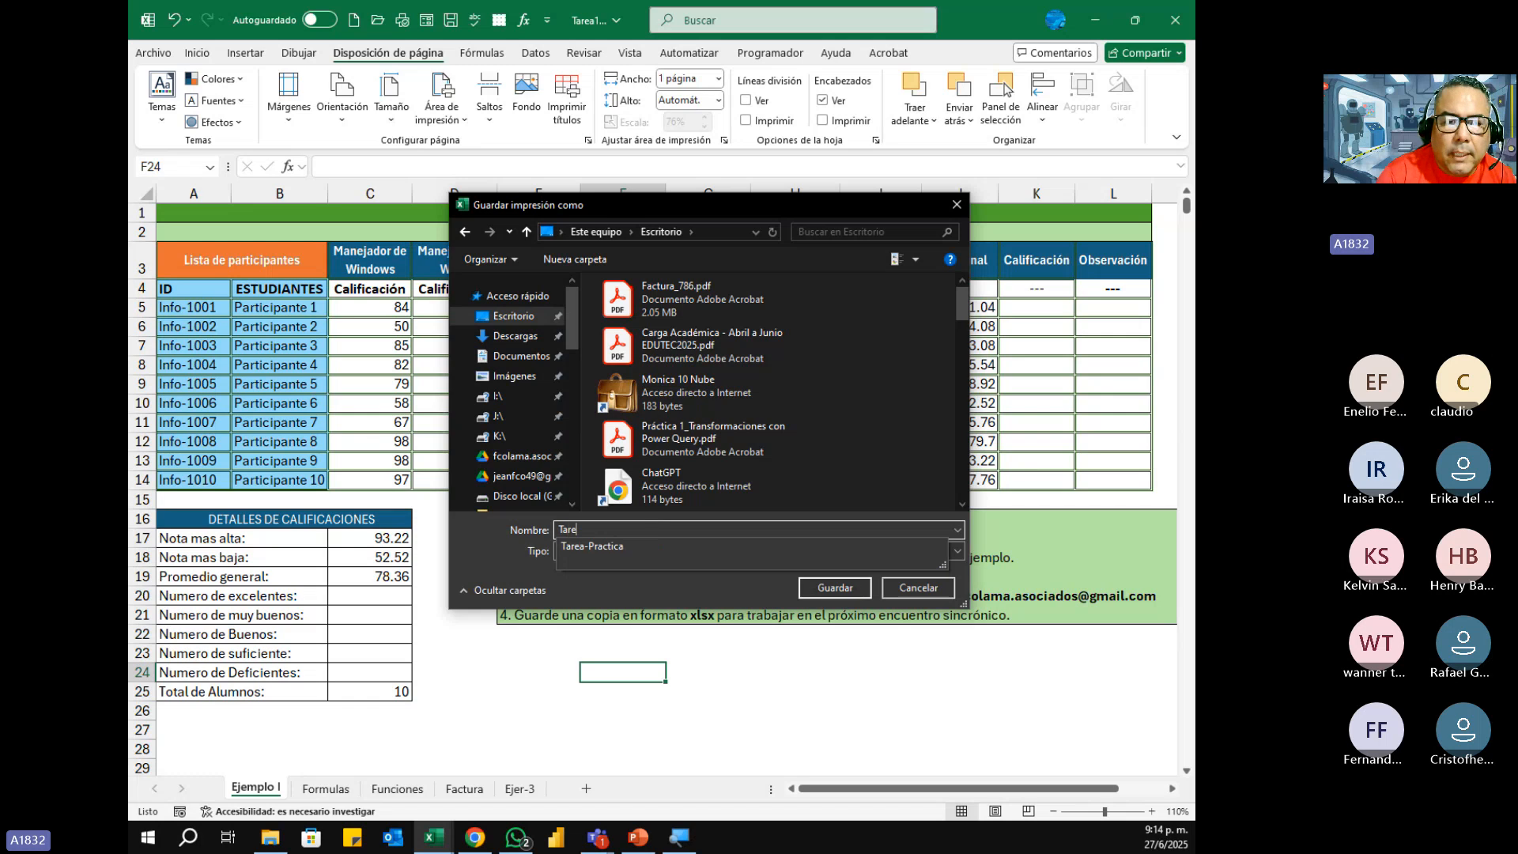
text(a1)
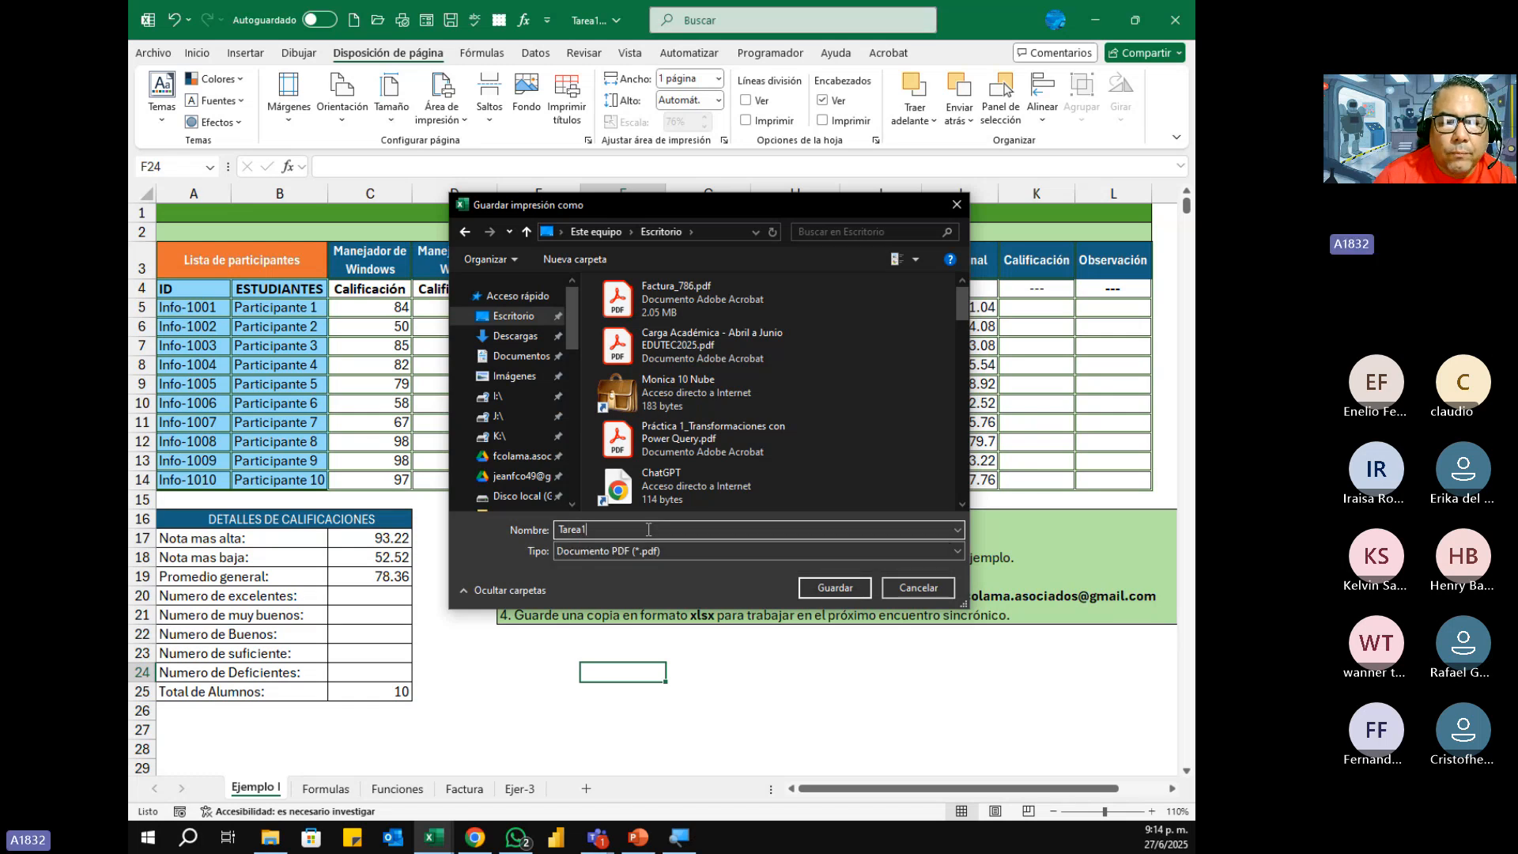
click(824, 587)
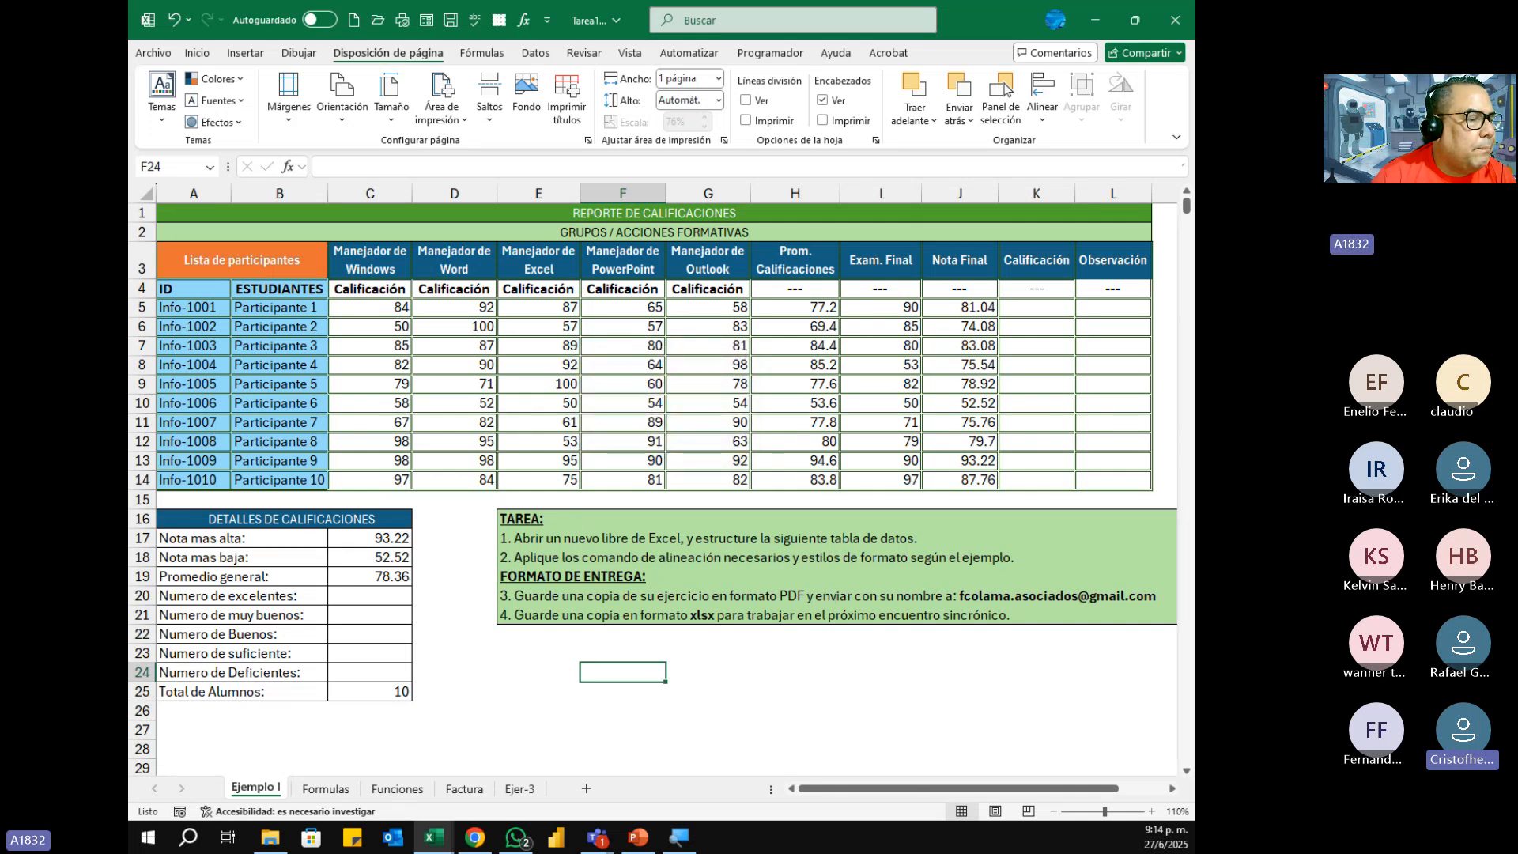
Step: Minimize the Excel windows, open Tarea1.pdf from the desktop in Adobe Acrobat and examine the report's page layout in a maximized window
click(1094, 21)
click(1093, 22)
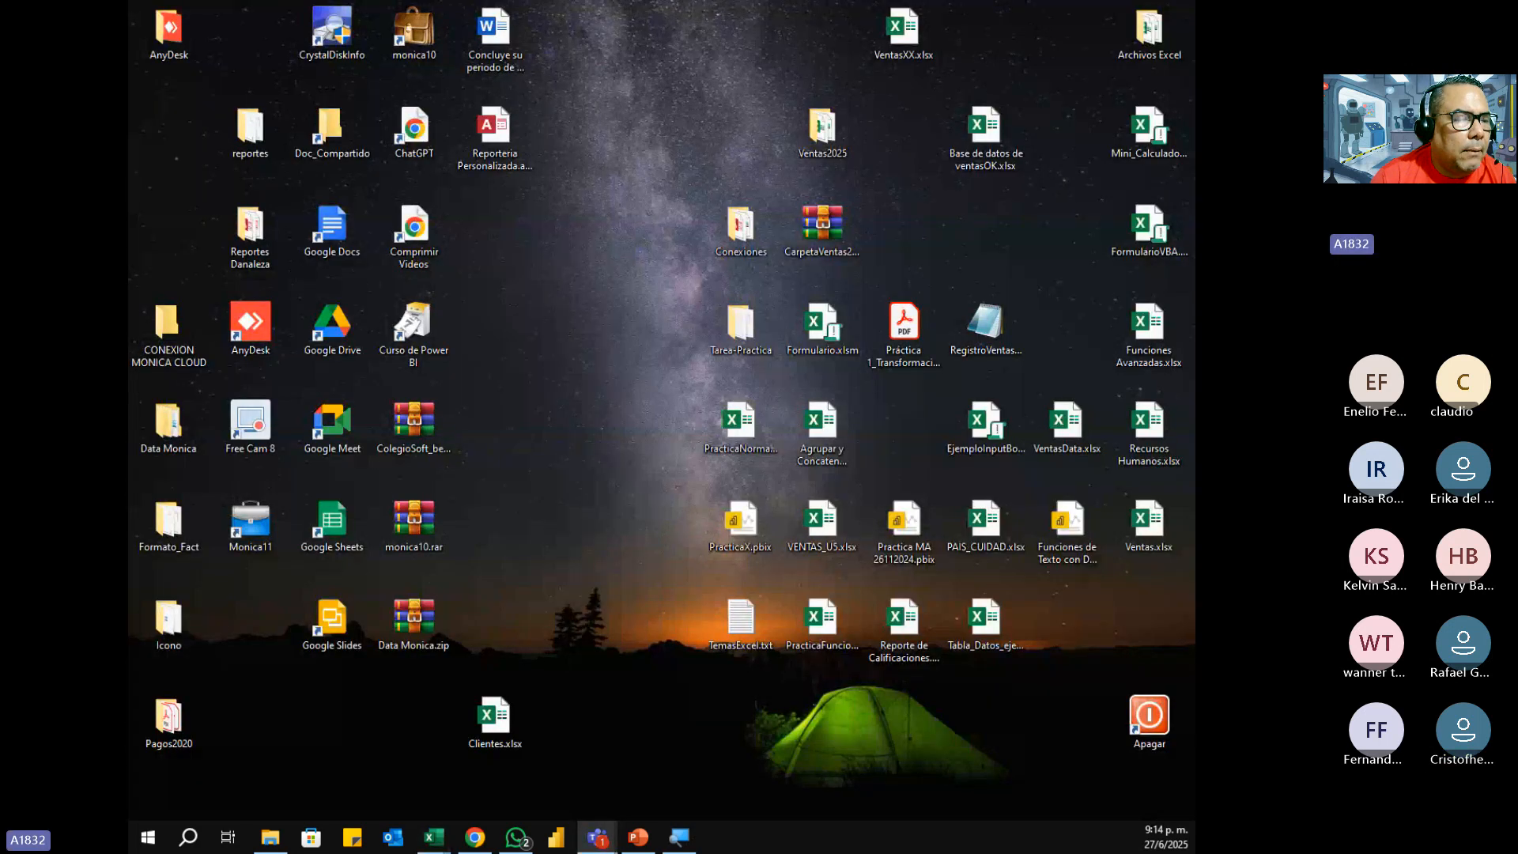
drag(600, 352, 580, 382)
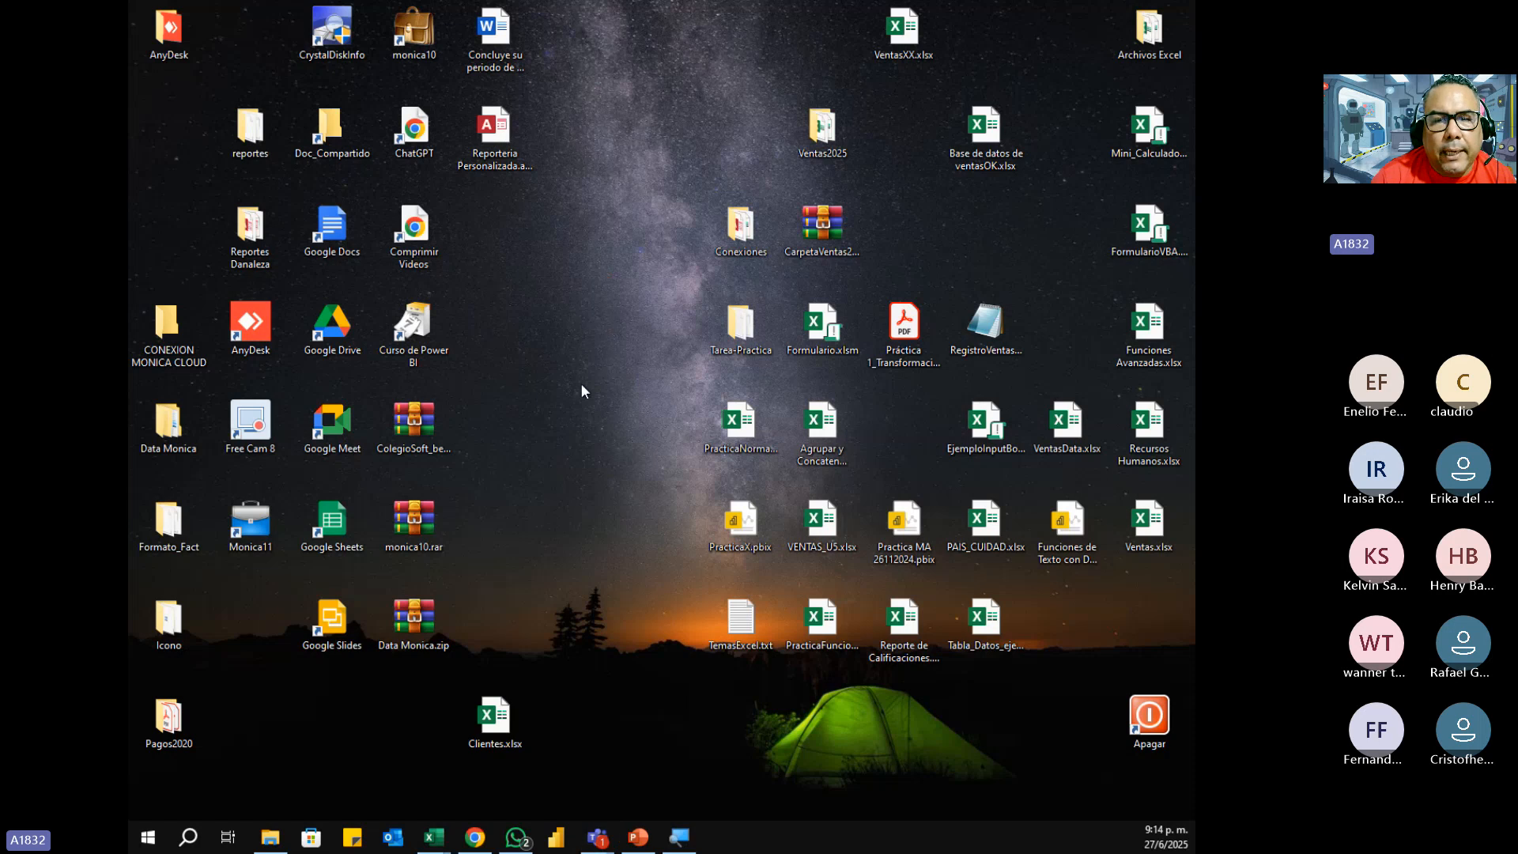
click(567, 427)
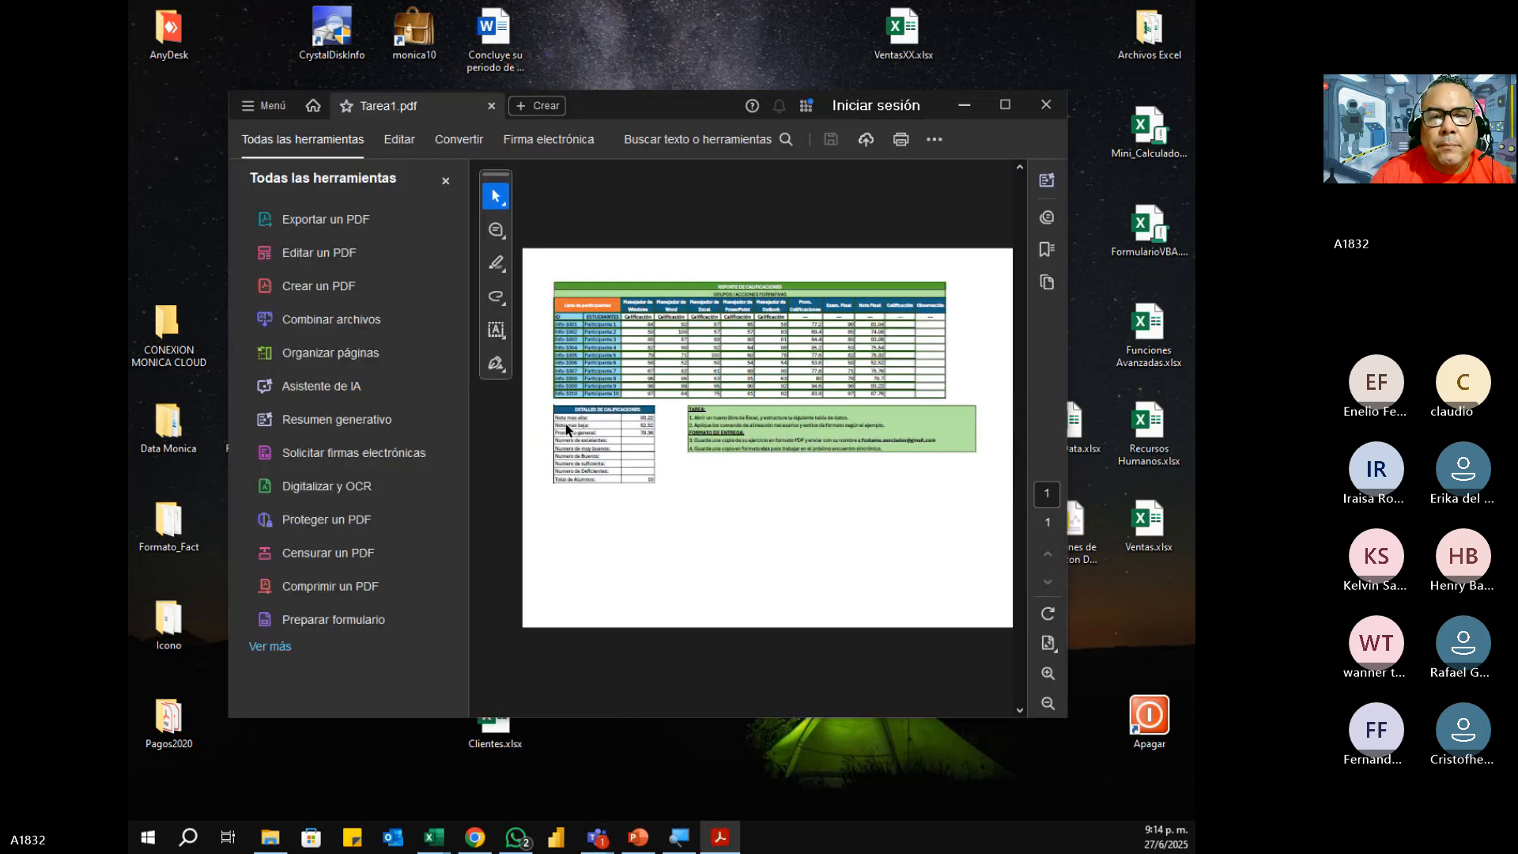
click(445, 181)
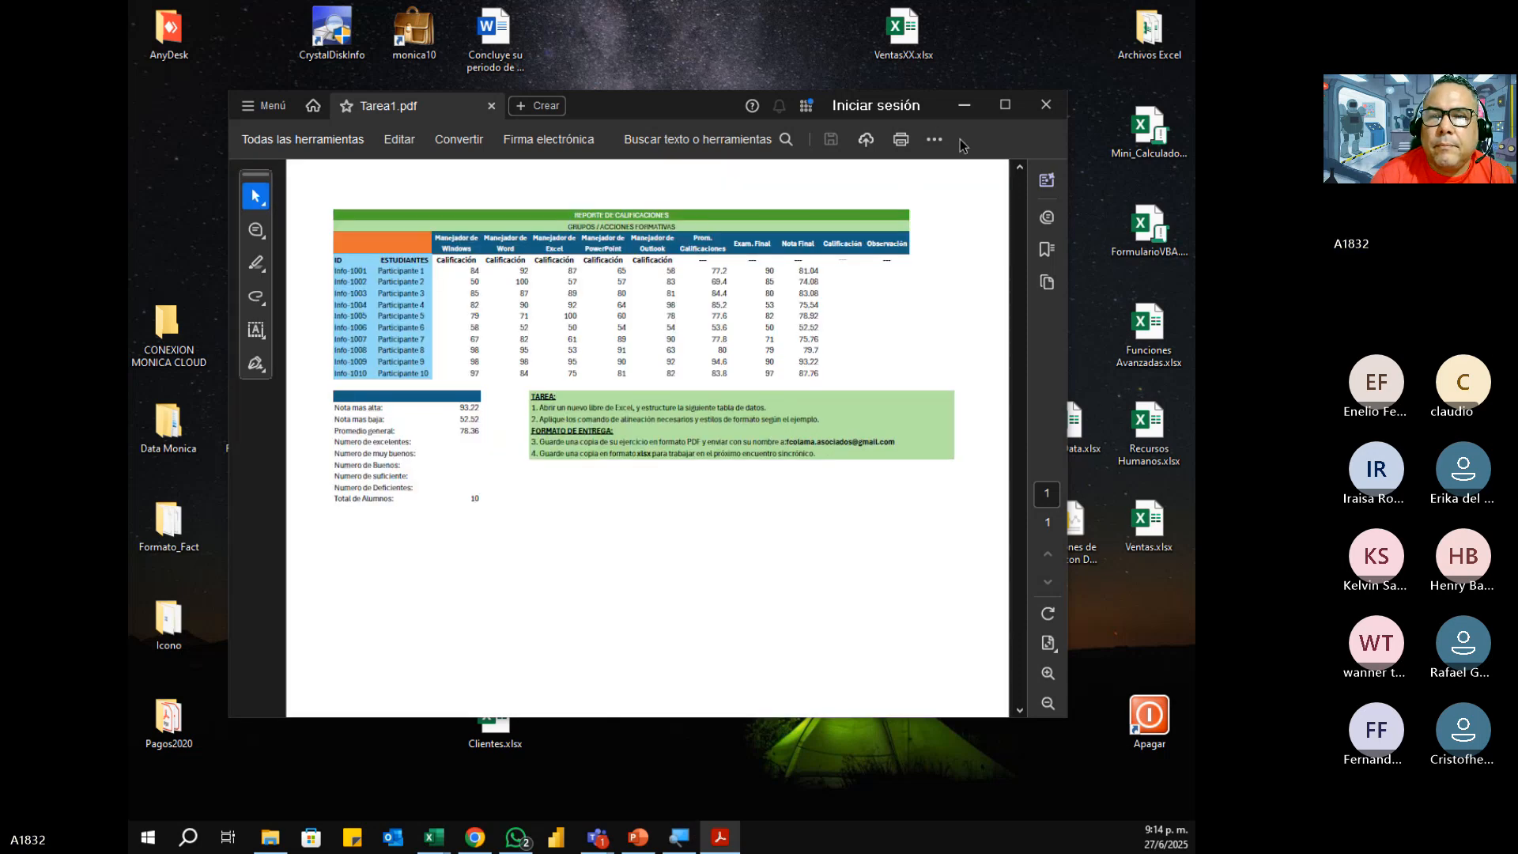
click(1007, 108)
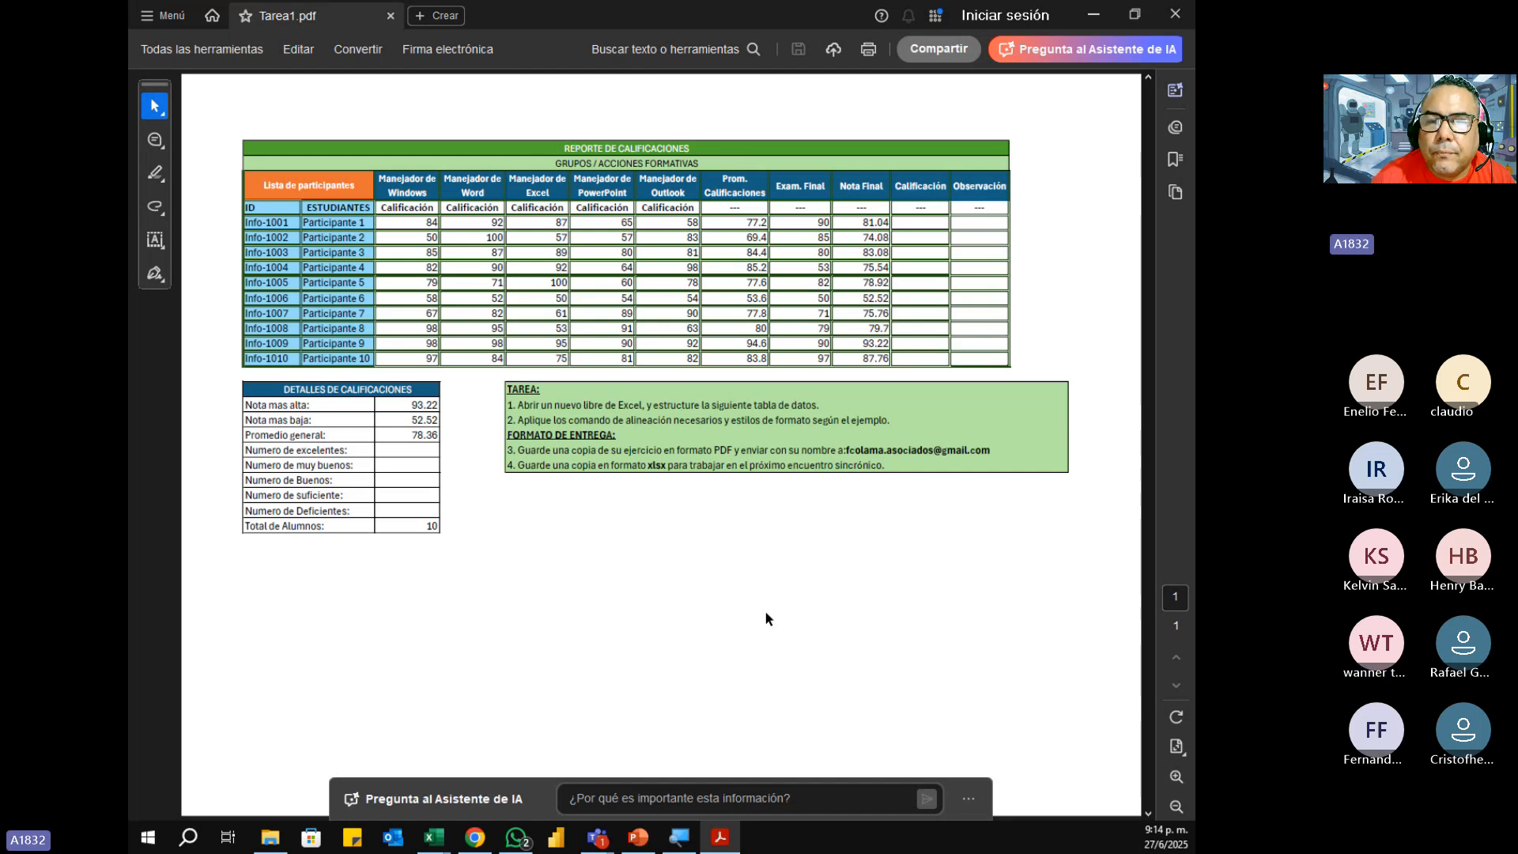
Step: Close Tarea1.pdf and stop sharing the screen in the meeting
click(1176, 15)
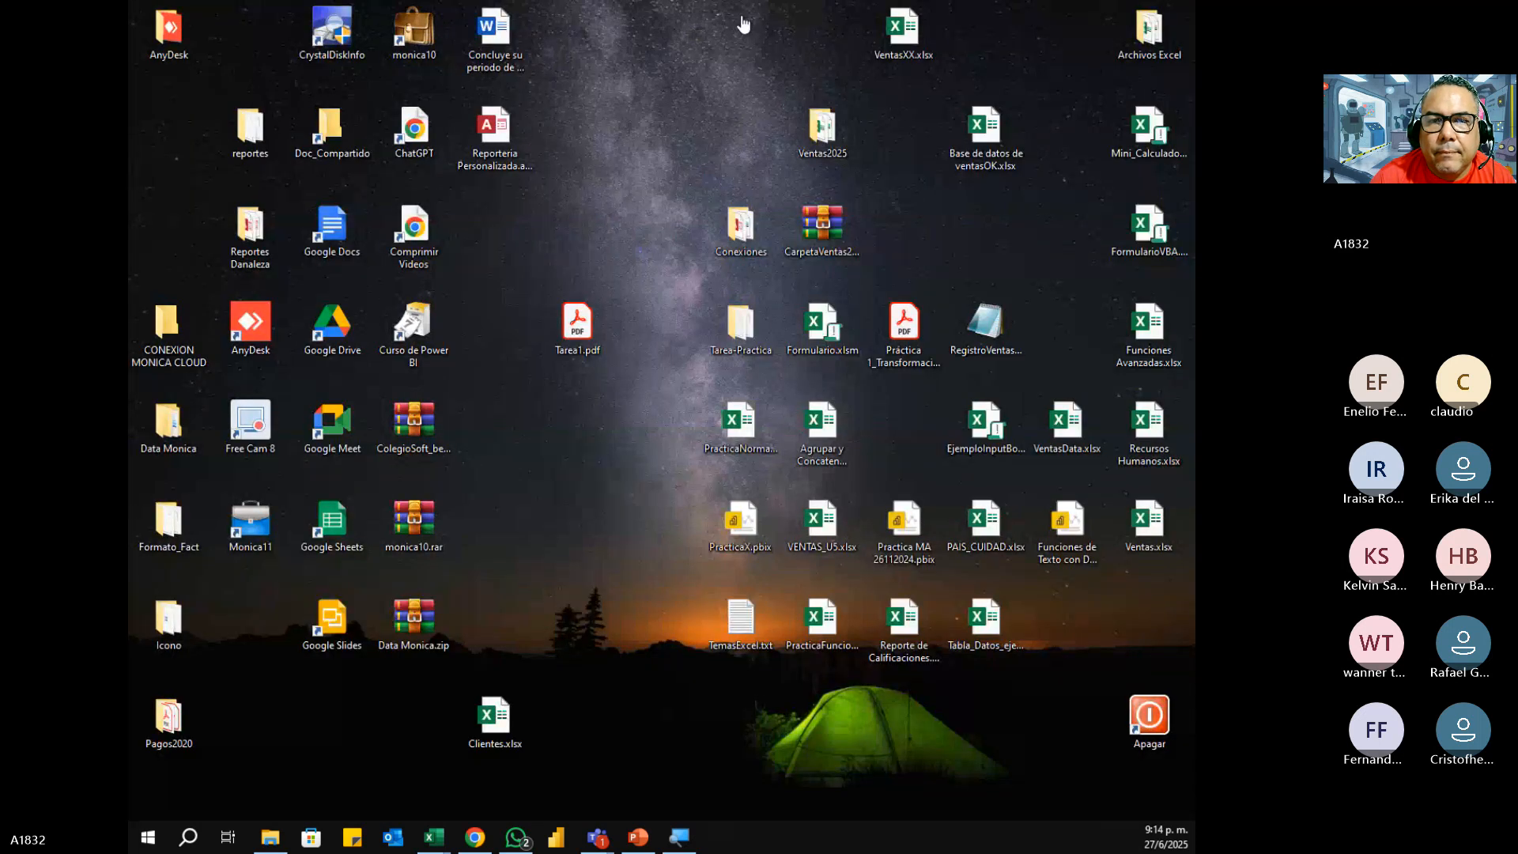
click(743, 25)
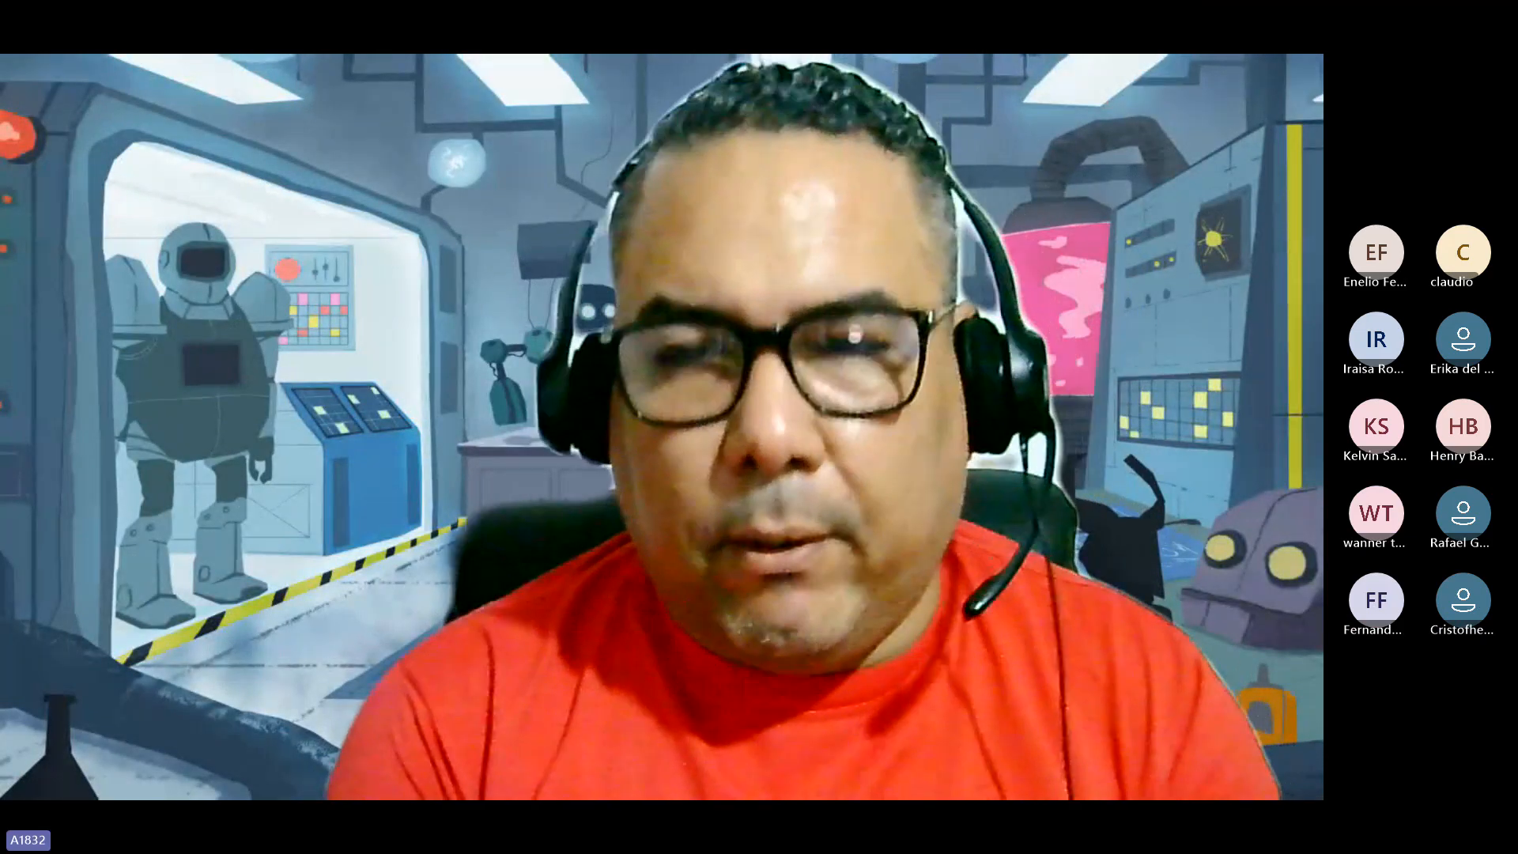